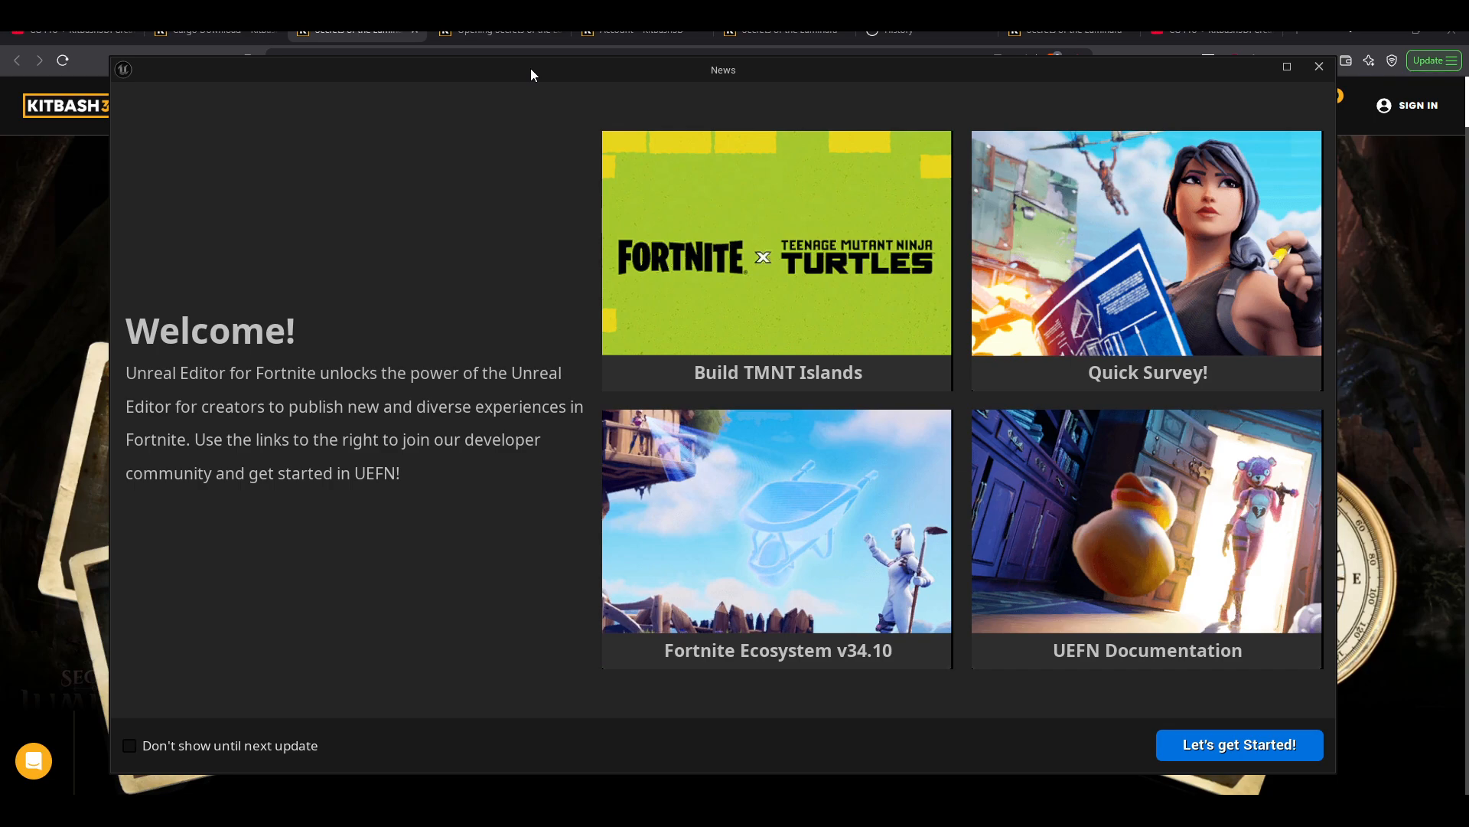
- Switch to the browser and examine the winner categories and past challenge details on KitBash3D's Secrets of the Luminara page
{"action": "left_click_drag", "start_coordinate": [479, 77], "coordinate": [505, 76]}
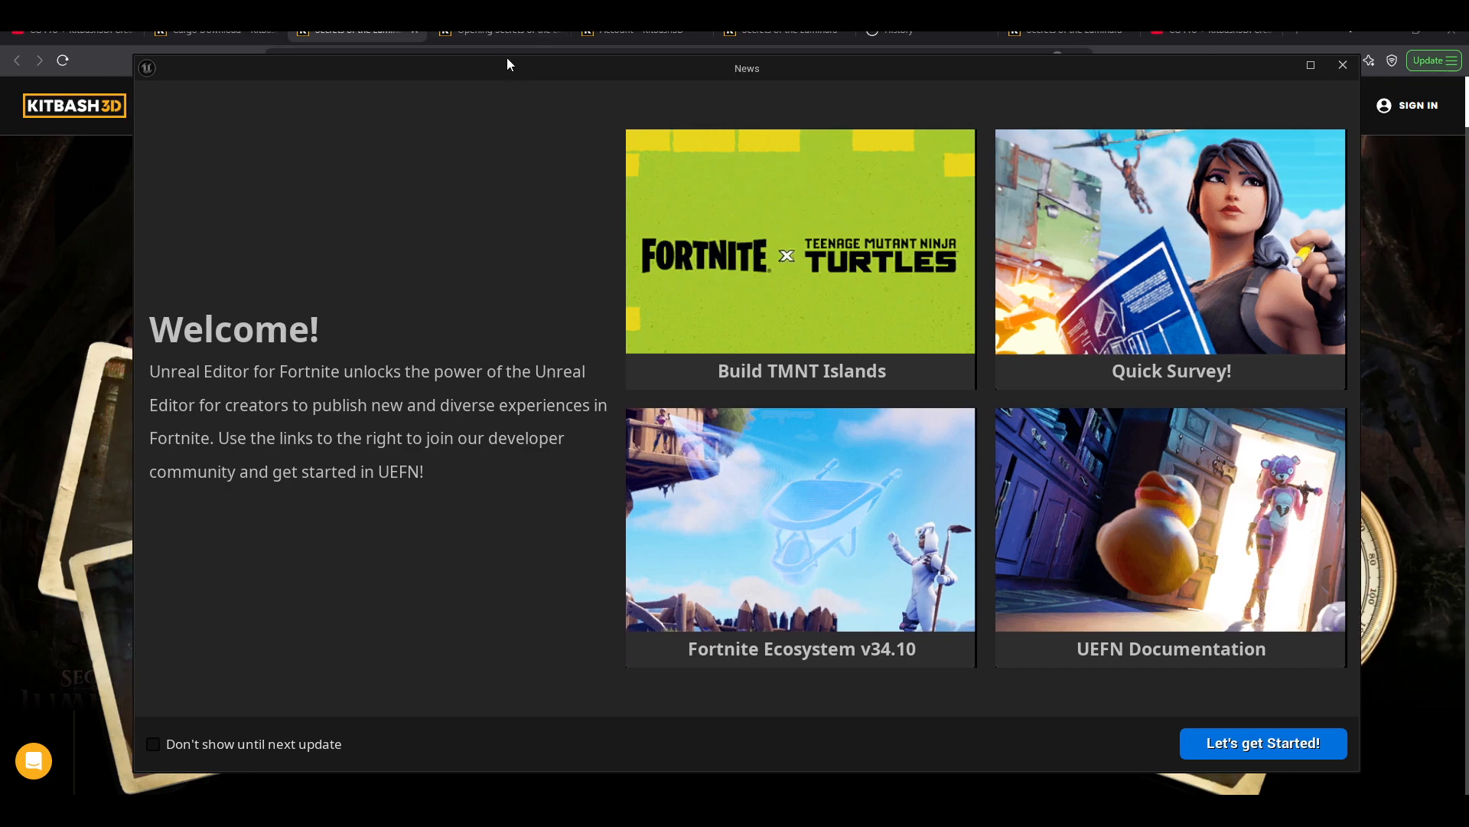
{"action": "left_click", "coordinate": [94, 268]}
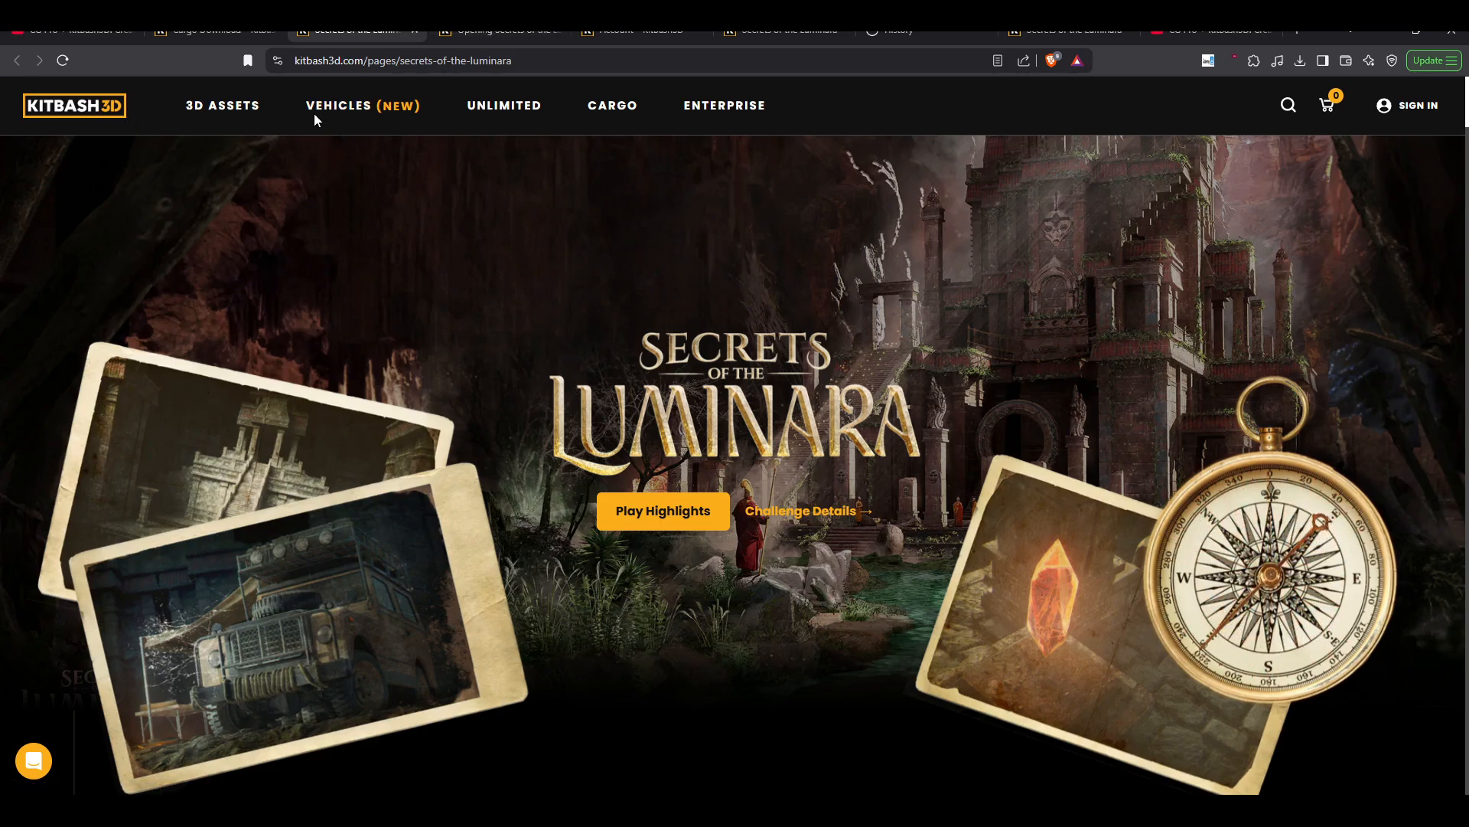
{"action": "scroll", "coordinate": [704, 450], "scroll_direction": "down", "scroll_amount": 15}
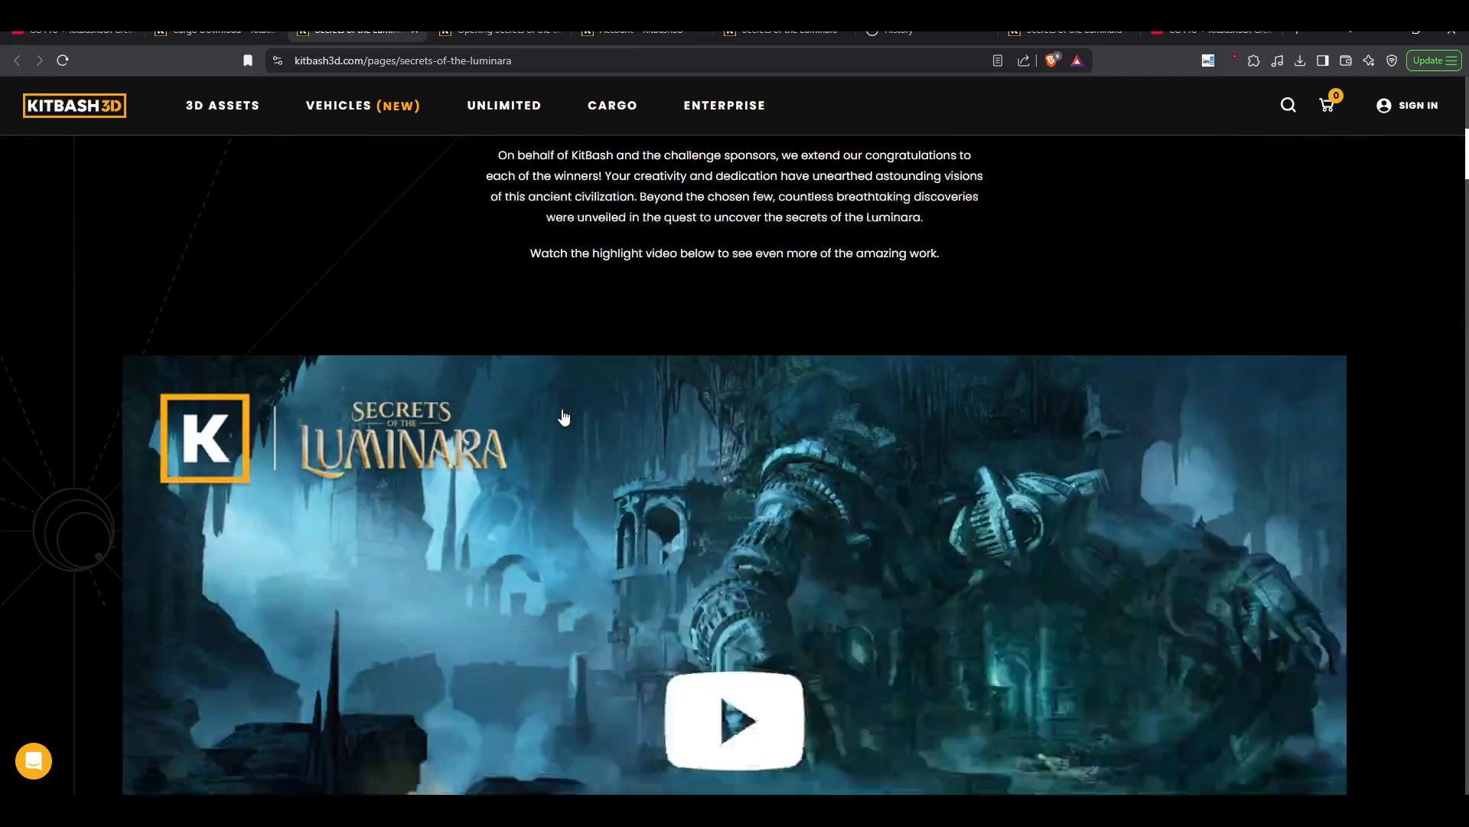
{"action": "scroll", "coordinate": [469, 295], "scroll_direction": "down", "scroll_amount": 2}
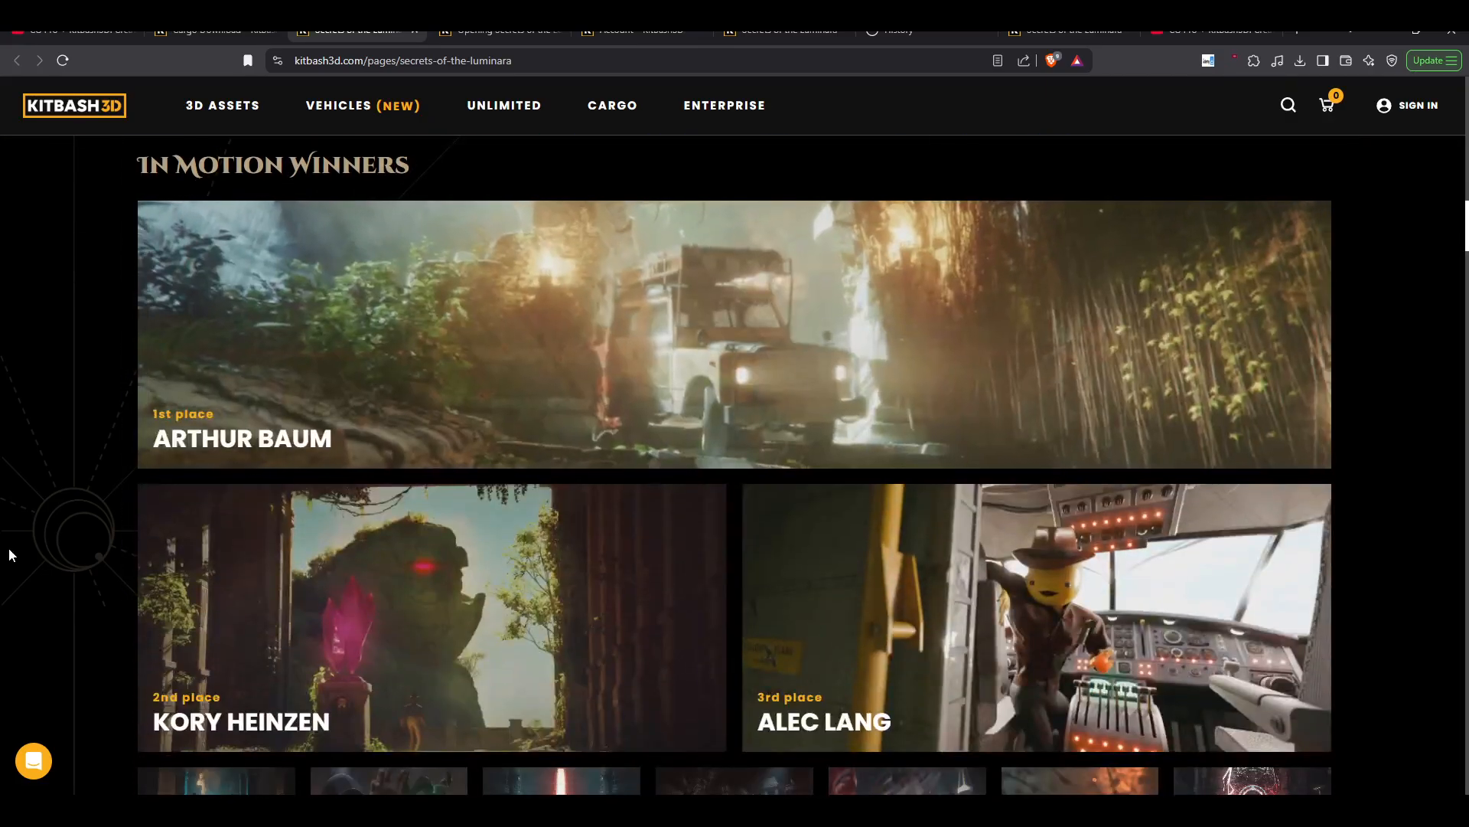
{"action": "scroll", "coordinate": [109, 508], "scroll_direction": "down", "scroll_amount": 4}
{"action": "scroll", "coordinate": [130, 461], "scroll_direction": "up", "scroll_amount": 6}
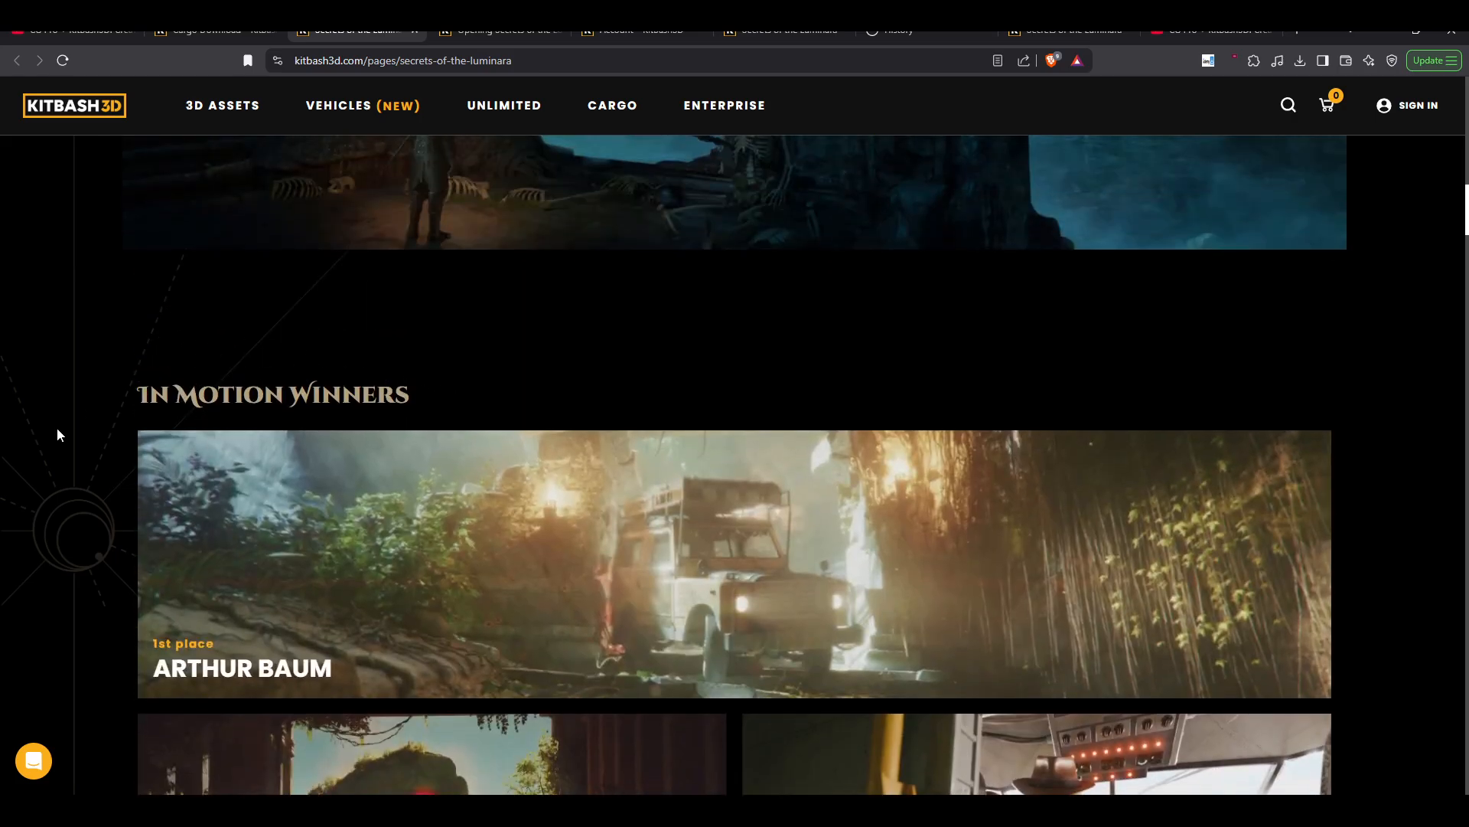
{"action": "scroll", "coordinate": [118, 444], "scroll_direction": "down", "scroll_amount": 12}
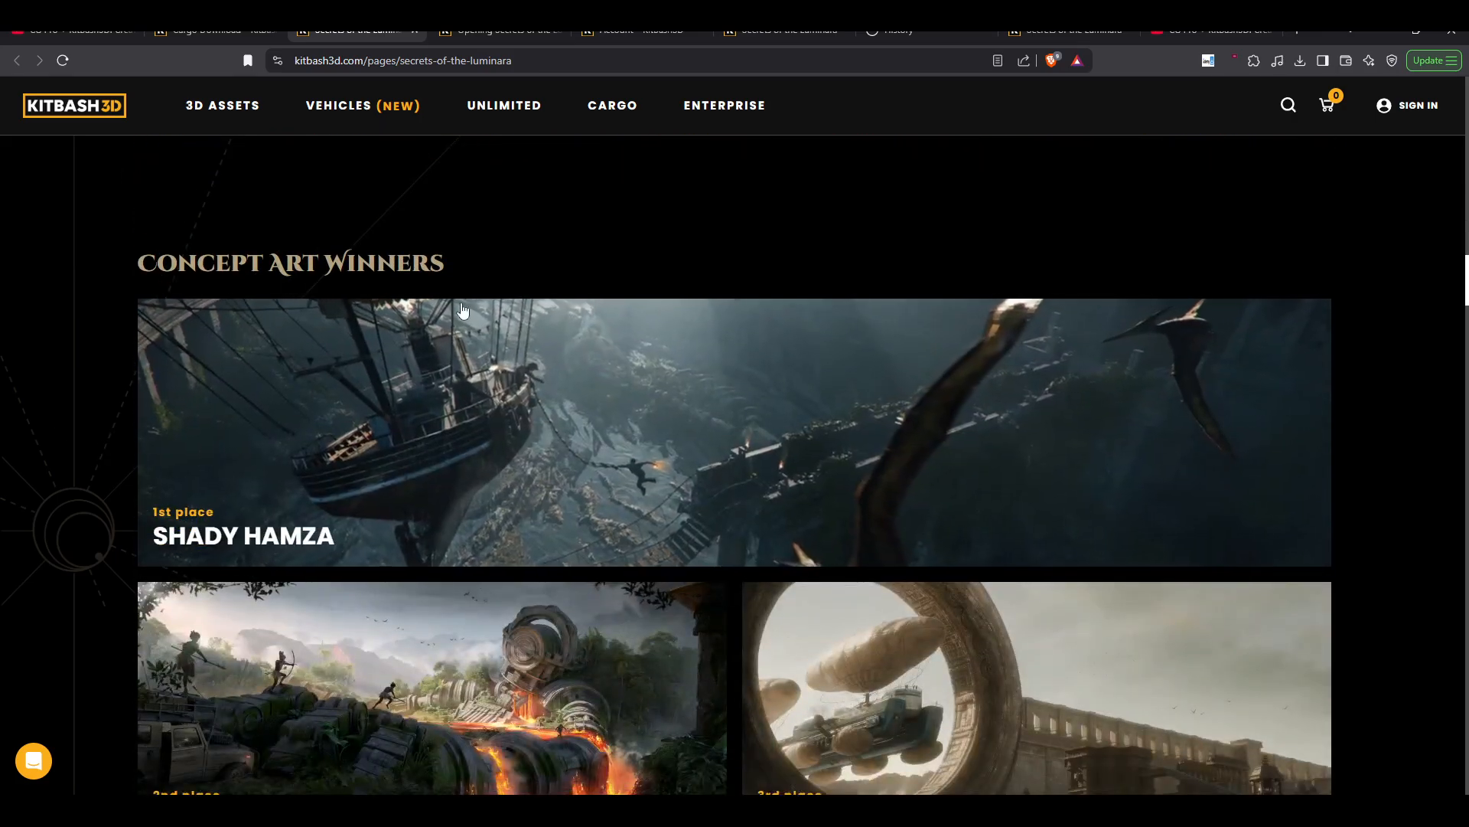
{"action": "scroll", "coordinate": [159, 555], "scroll_direction": "down", "scroll_amount": 15}
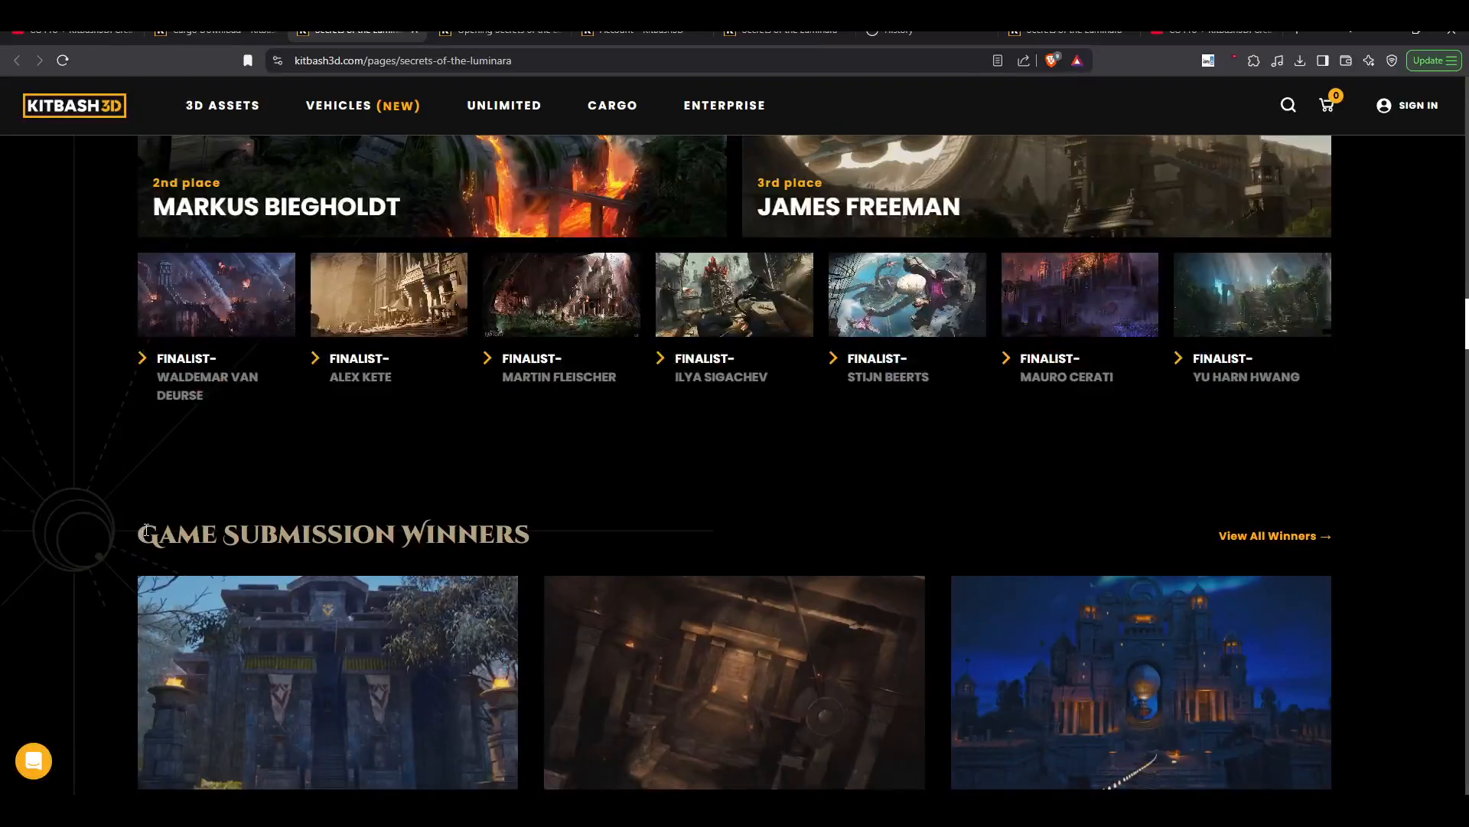
{"action": "scroll", "coordinate": [469, 528], "scroll_direction": "down", "scroll_amount": 4}
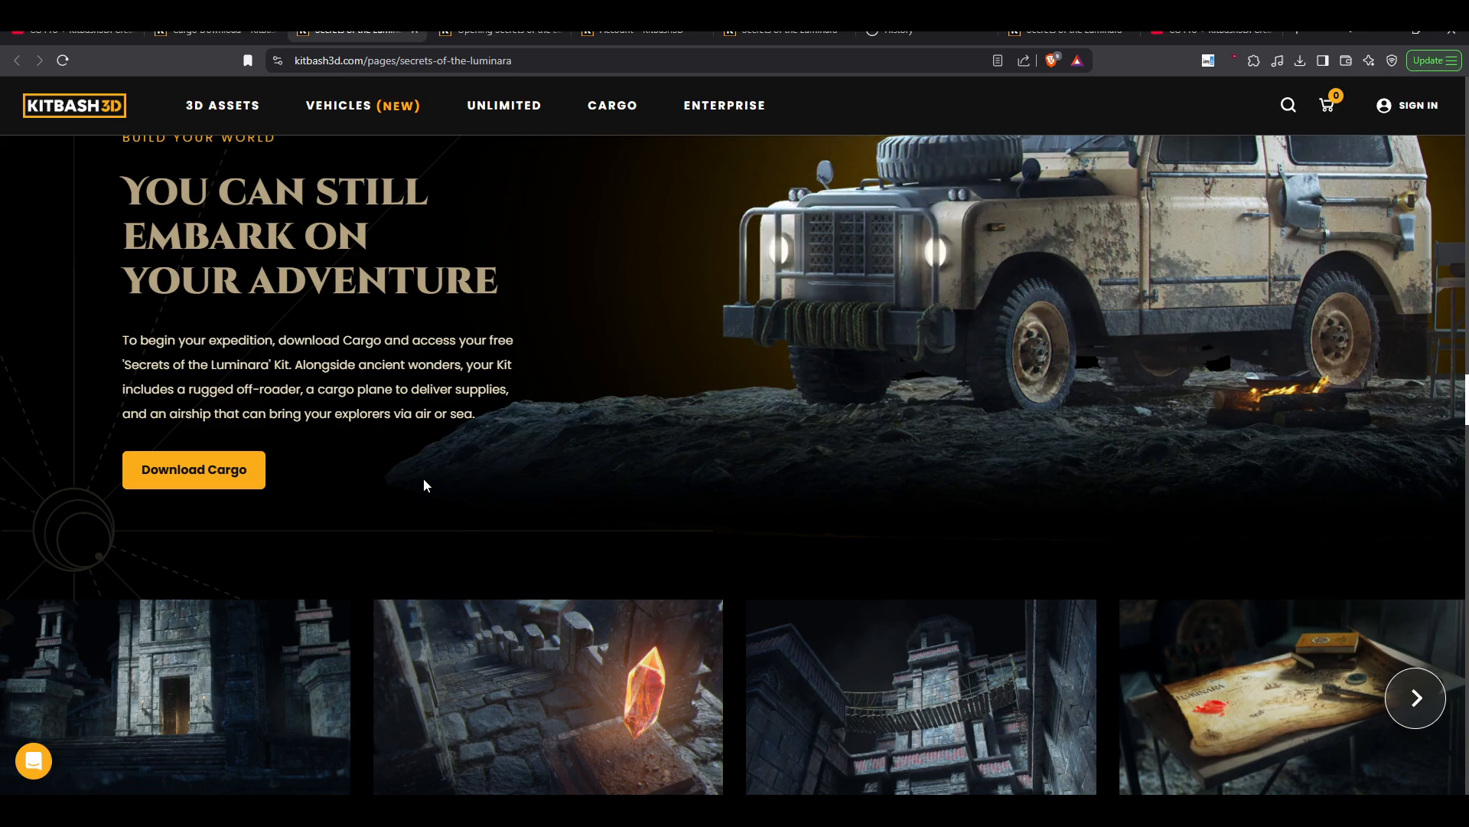
{"action": "scroll", "coordinate": [445, 471], "scroll_direction": "up", "scroll_amount": 6}
{"action": "scroll", "coordinate": [493, 478], "scroll_direction": "up", "scroll_amount": 4}
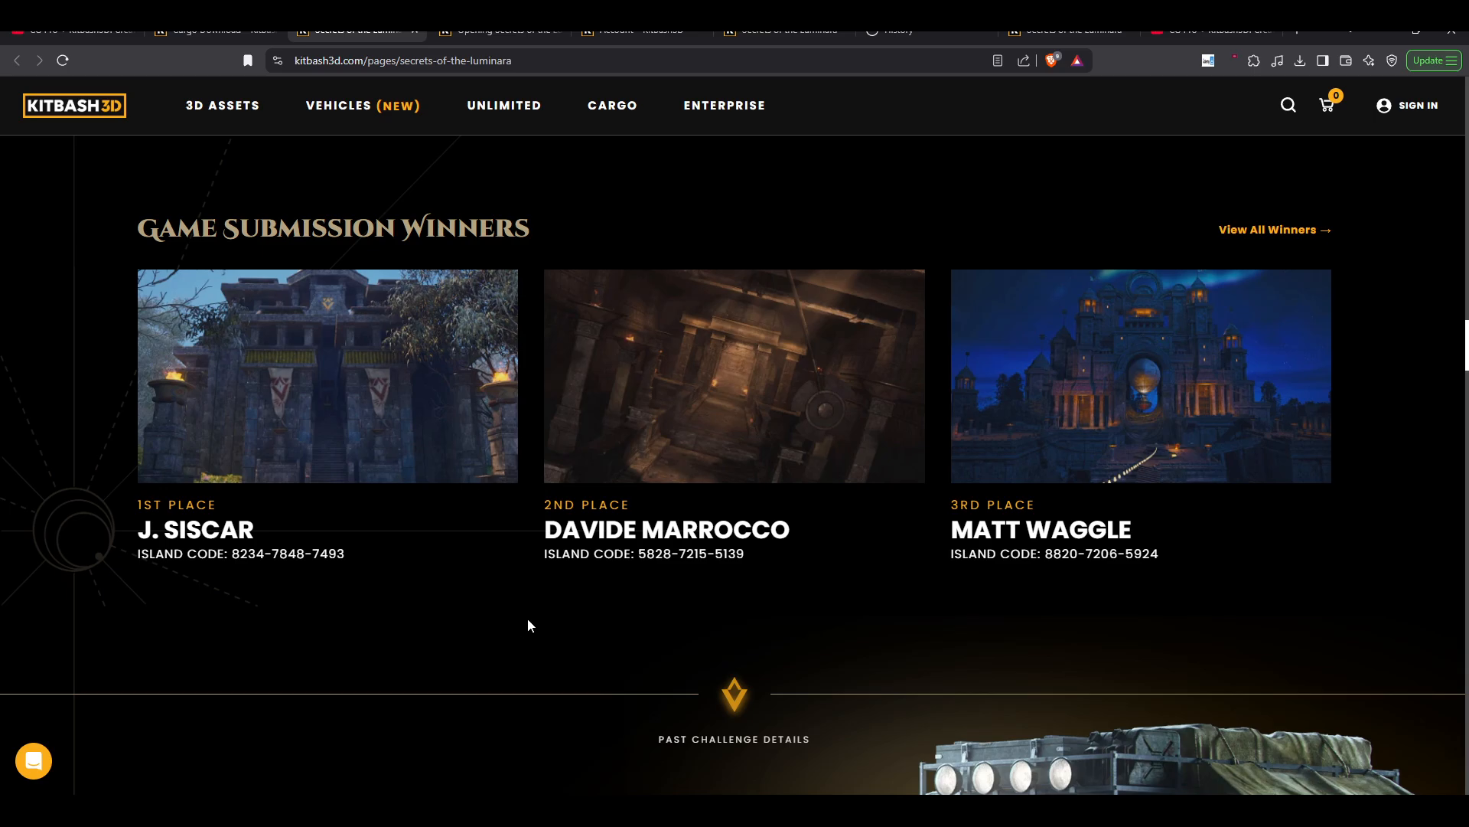
{"action": "scroll", "coordinate": [521, 601], "scroll_direction": "down", "scroll_amount": 11}
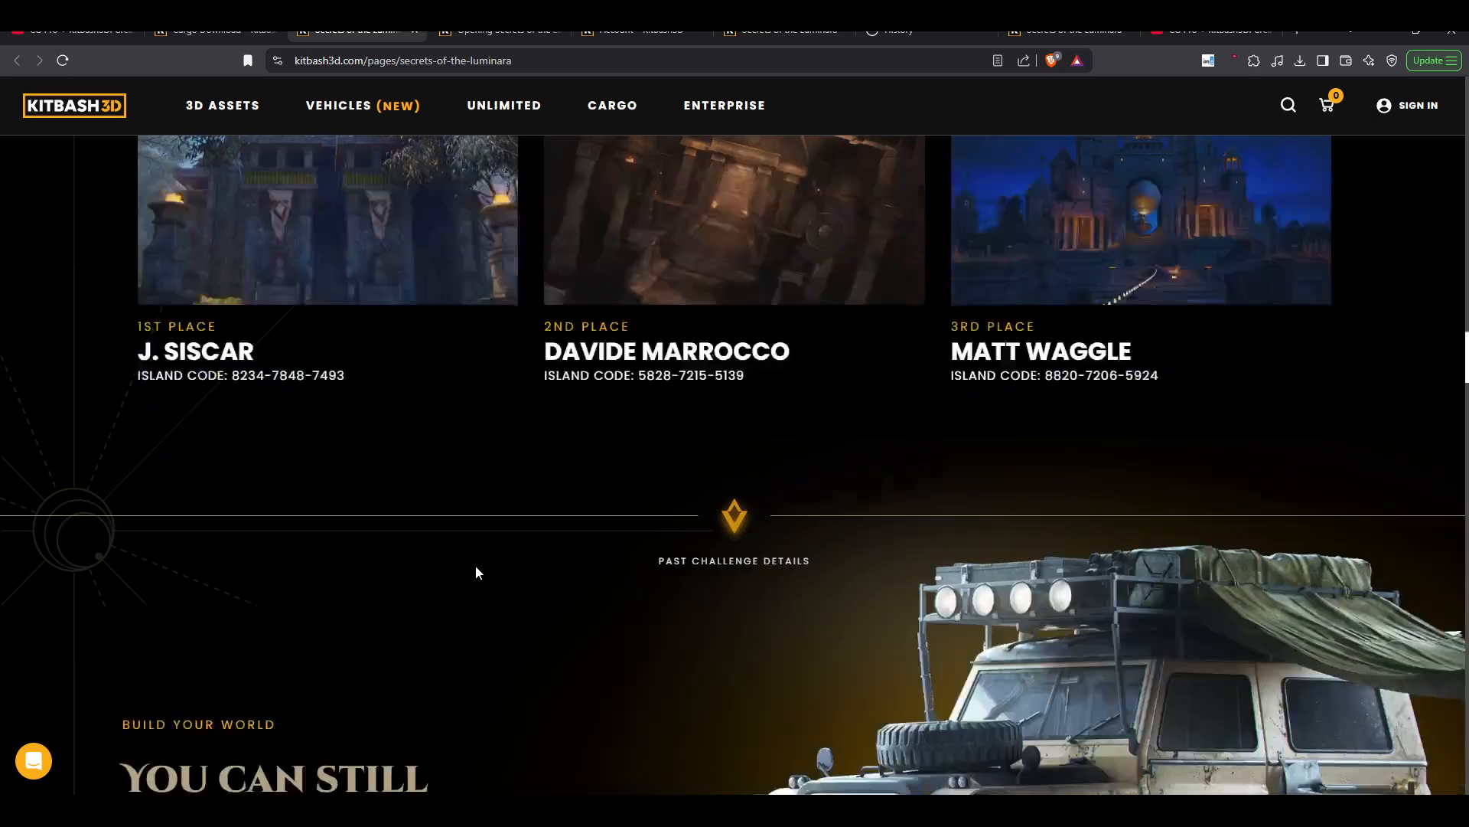
{"action": "scroll", "coordinate": [557, 539], "scroll_direction": "up", "scroll_amount": 9}
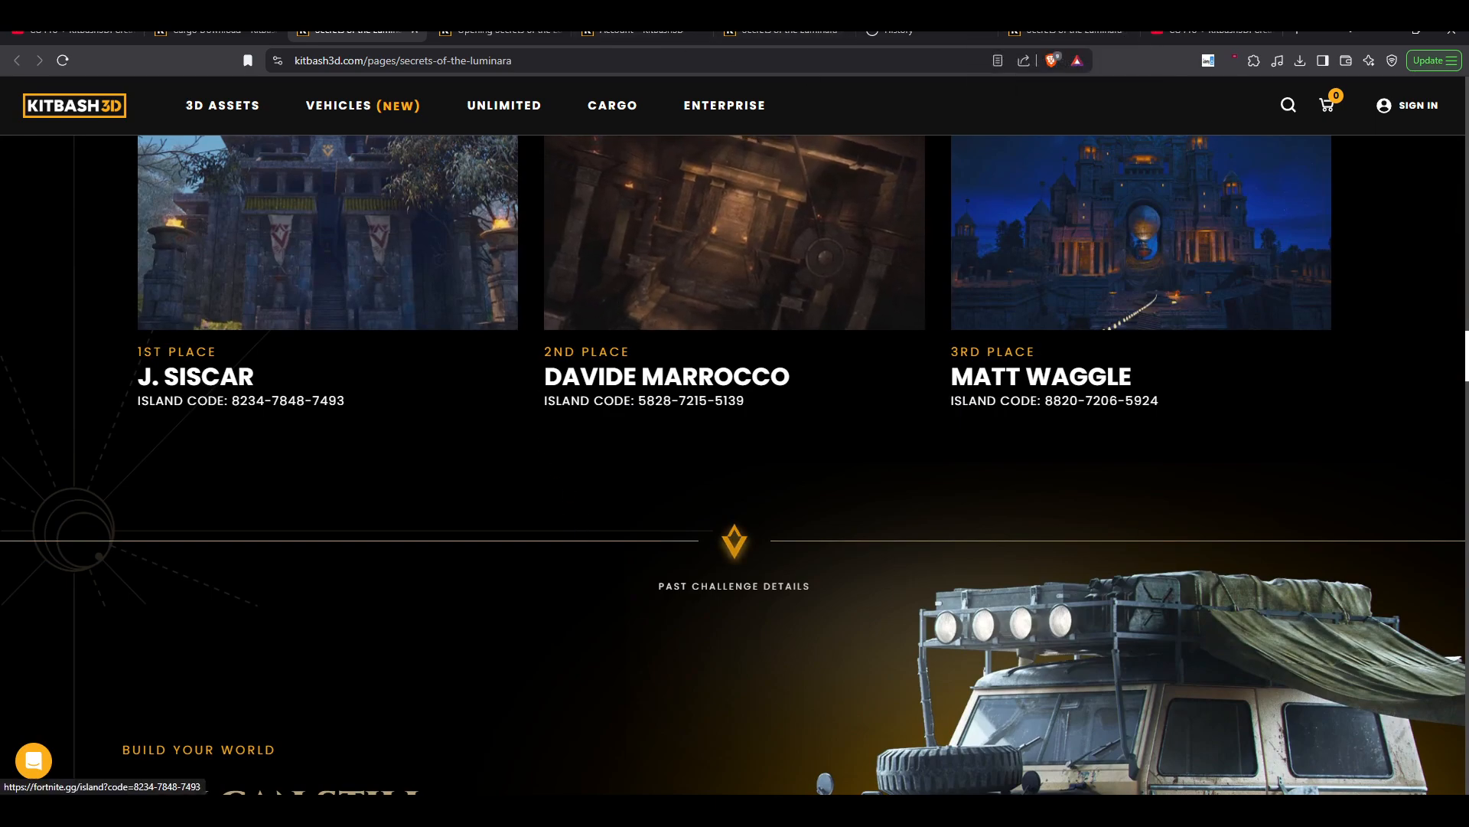
{"action": "scroll", "coordinate": [664, 485], "scroll_direction": "up", "scroll_amount": 15}
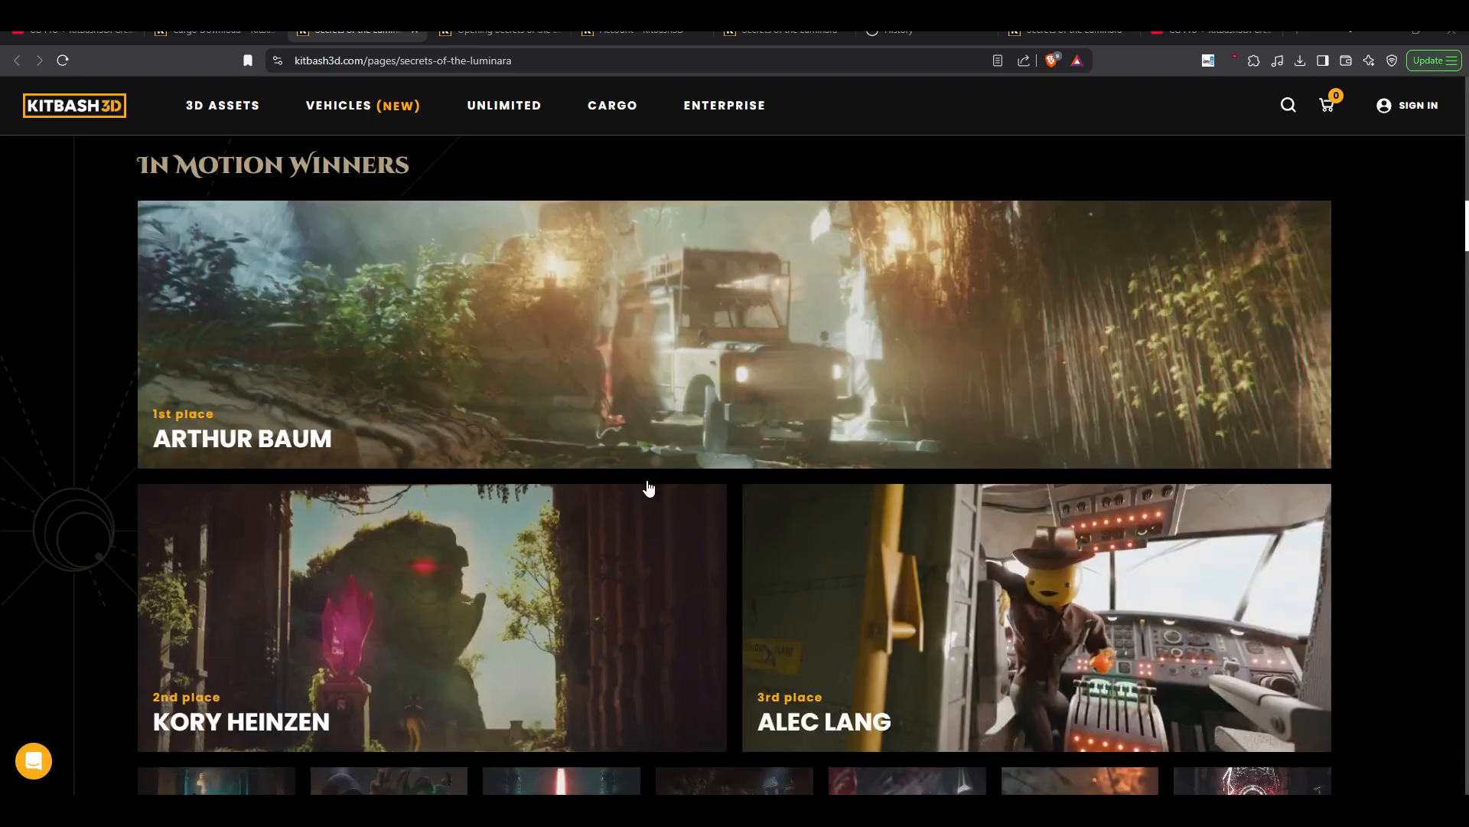
{"action": "scroll", "coordinate": [664, 485], "scroll_direction": "up", "scroll_amount": 6}
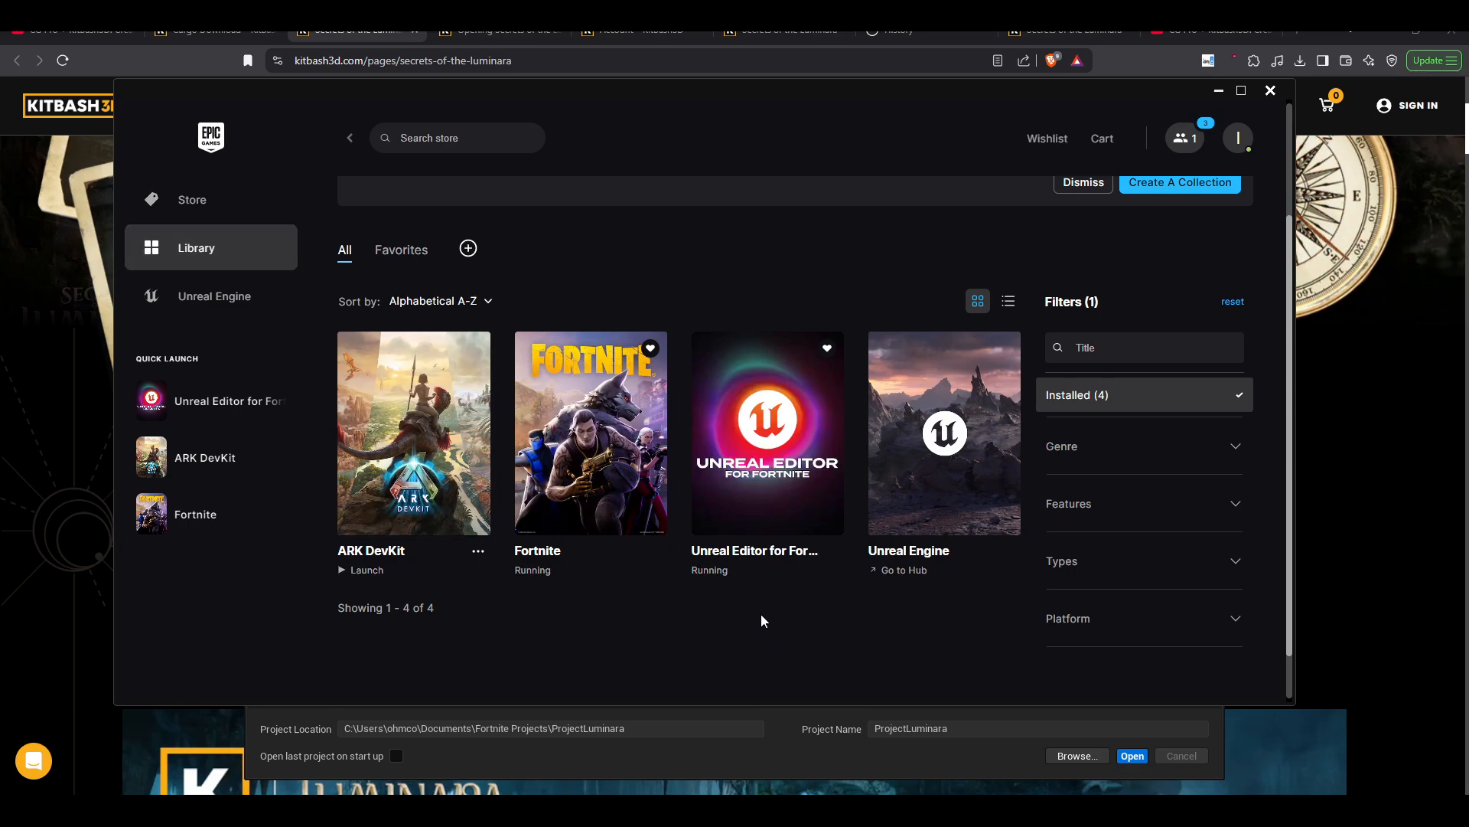
- Switch to the UEFN Project Browser and browse for an existing project in the Desktop folder KBFN_Secrets_Of_The_Luminara
{"action": "left_click", "coordinate": [1219, 91]}
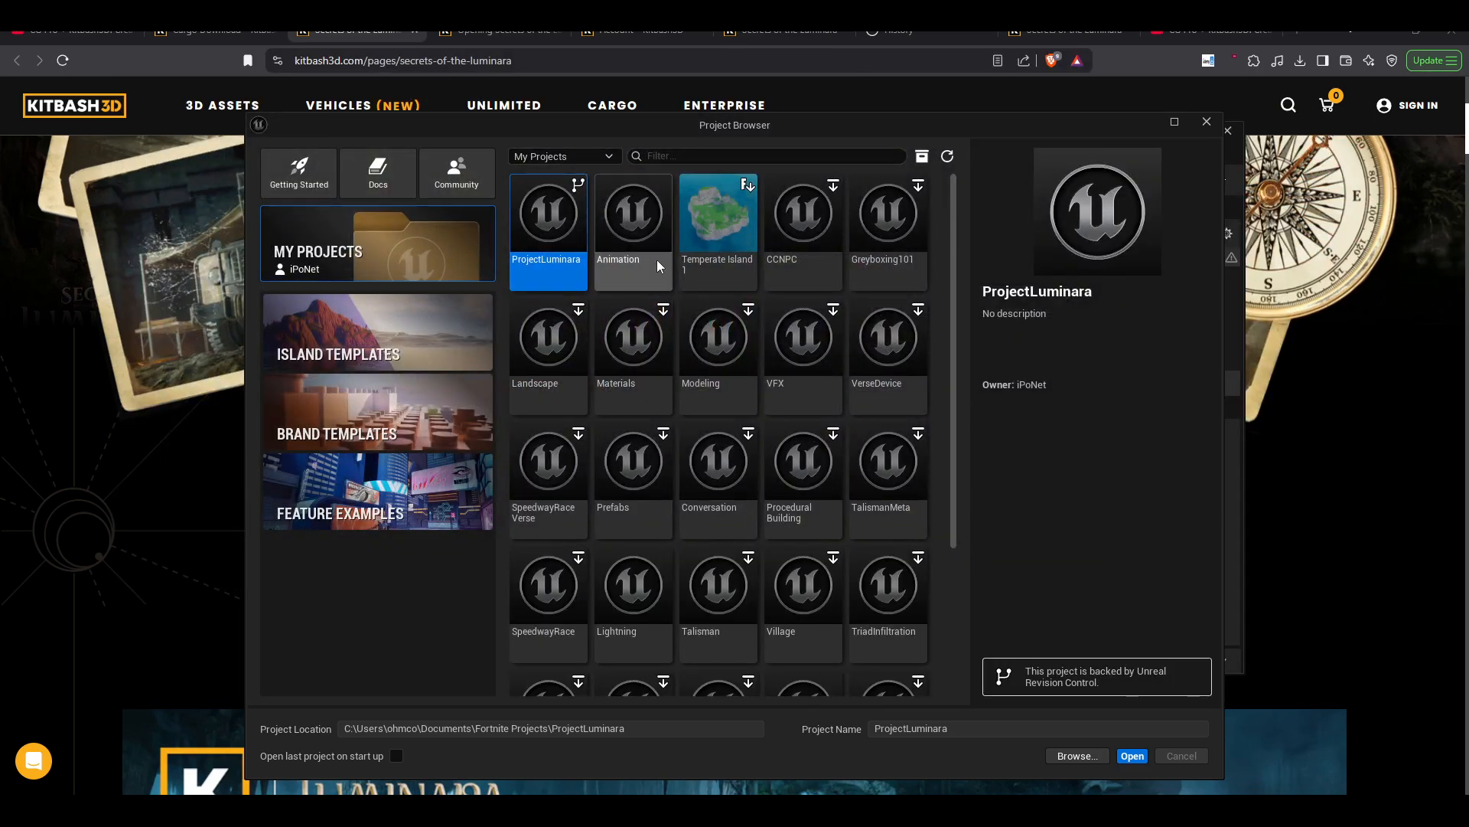
{"action": "scroll", "coordinate": [738, 407], "scroll_direction": "down", "scroll_amount": 2}
{"action": "scroll", "coordinate": [738, 407], "scroll_direction": "up", "scroll_amount": 3}
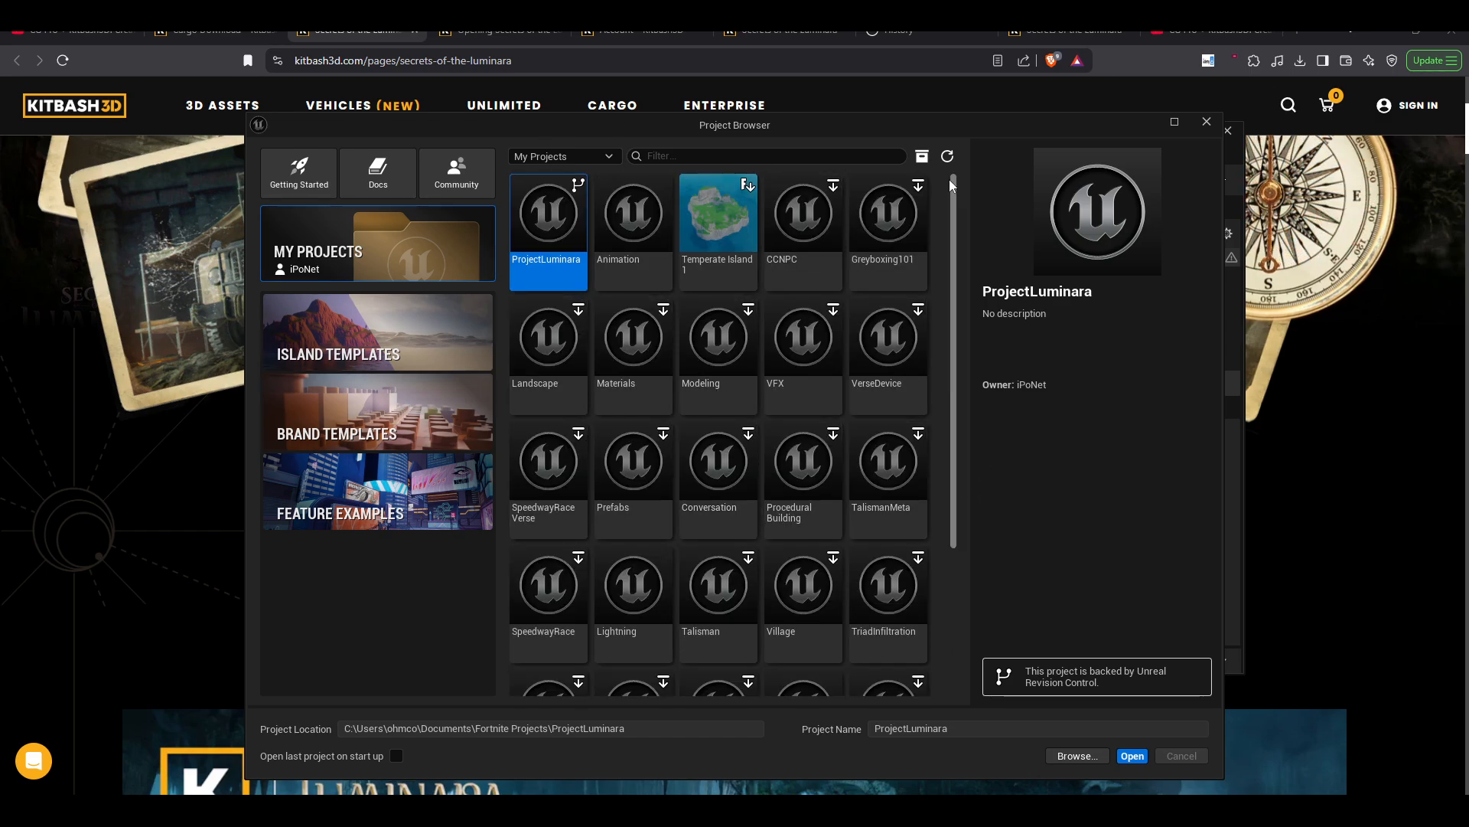
{"action": "scroll", "coordinate": [888, 505], "scroll_direction": "down", "scroll_amount": 2}
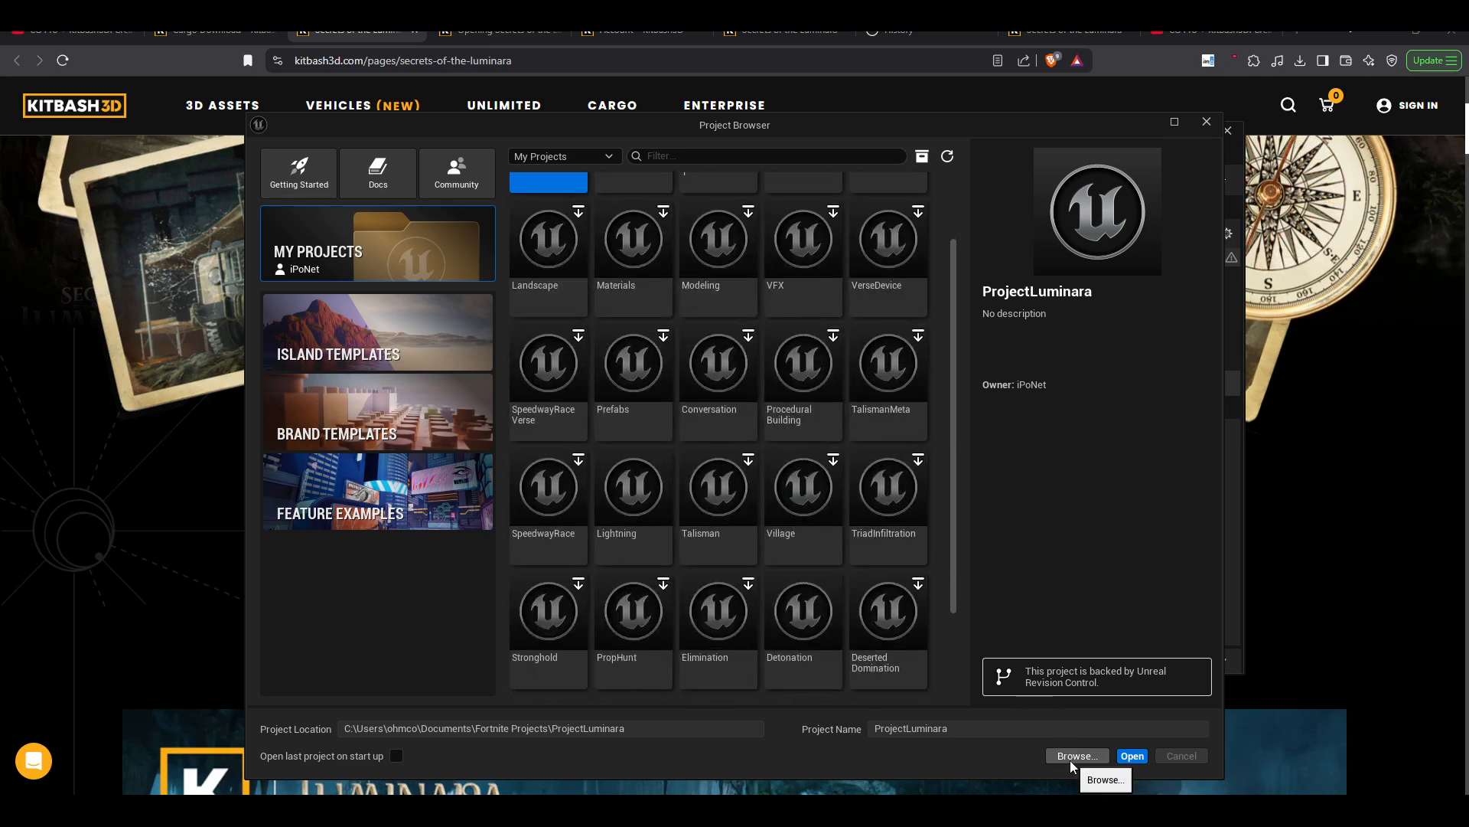
{"action": "scroll", "coordinate": [850, 359], "scroll_direction": "down", "scroll_amount": 2}
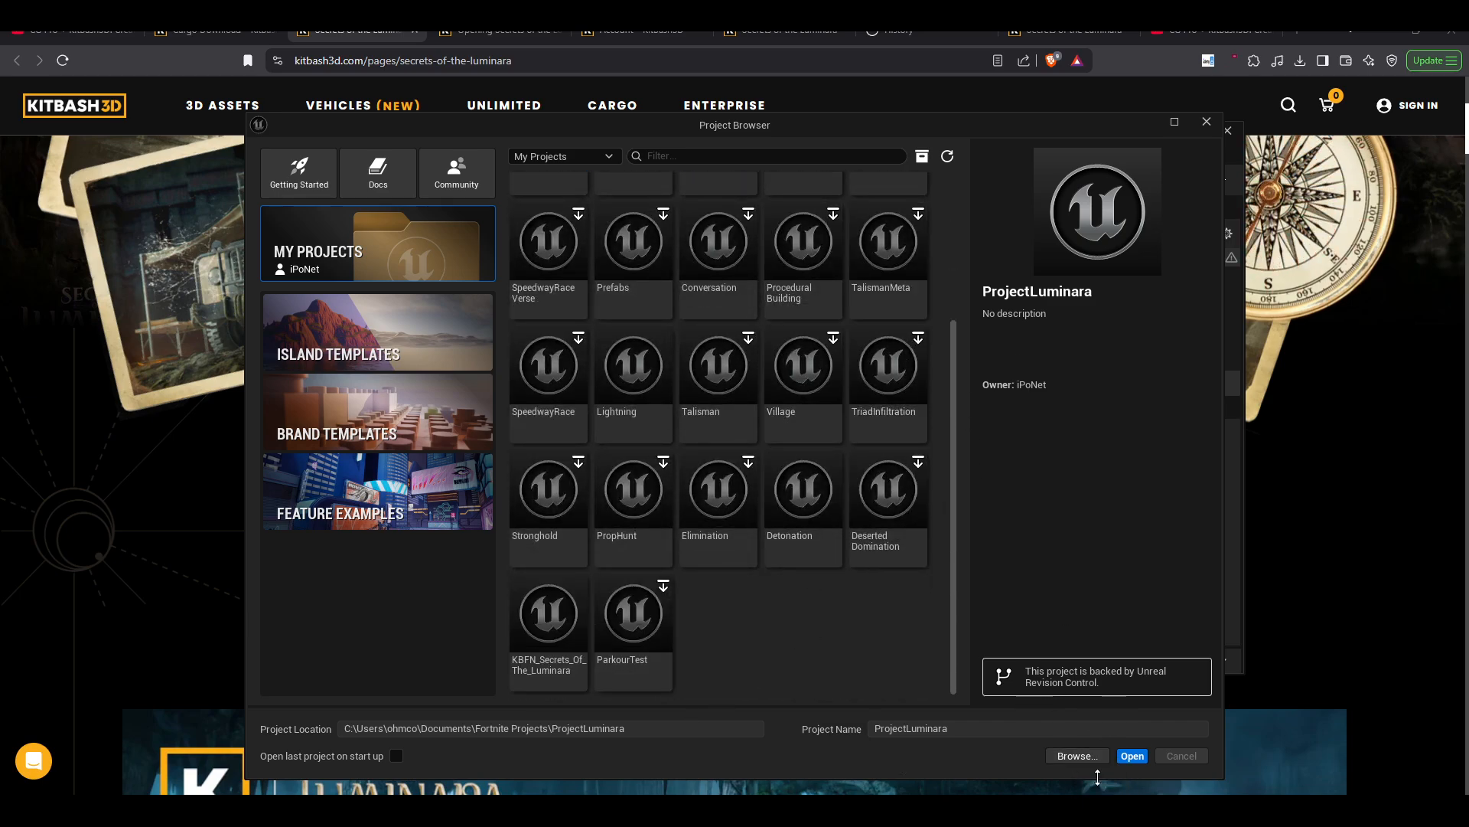
{"action": "left_click", "coordinate": [1092, 761]}
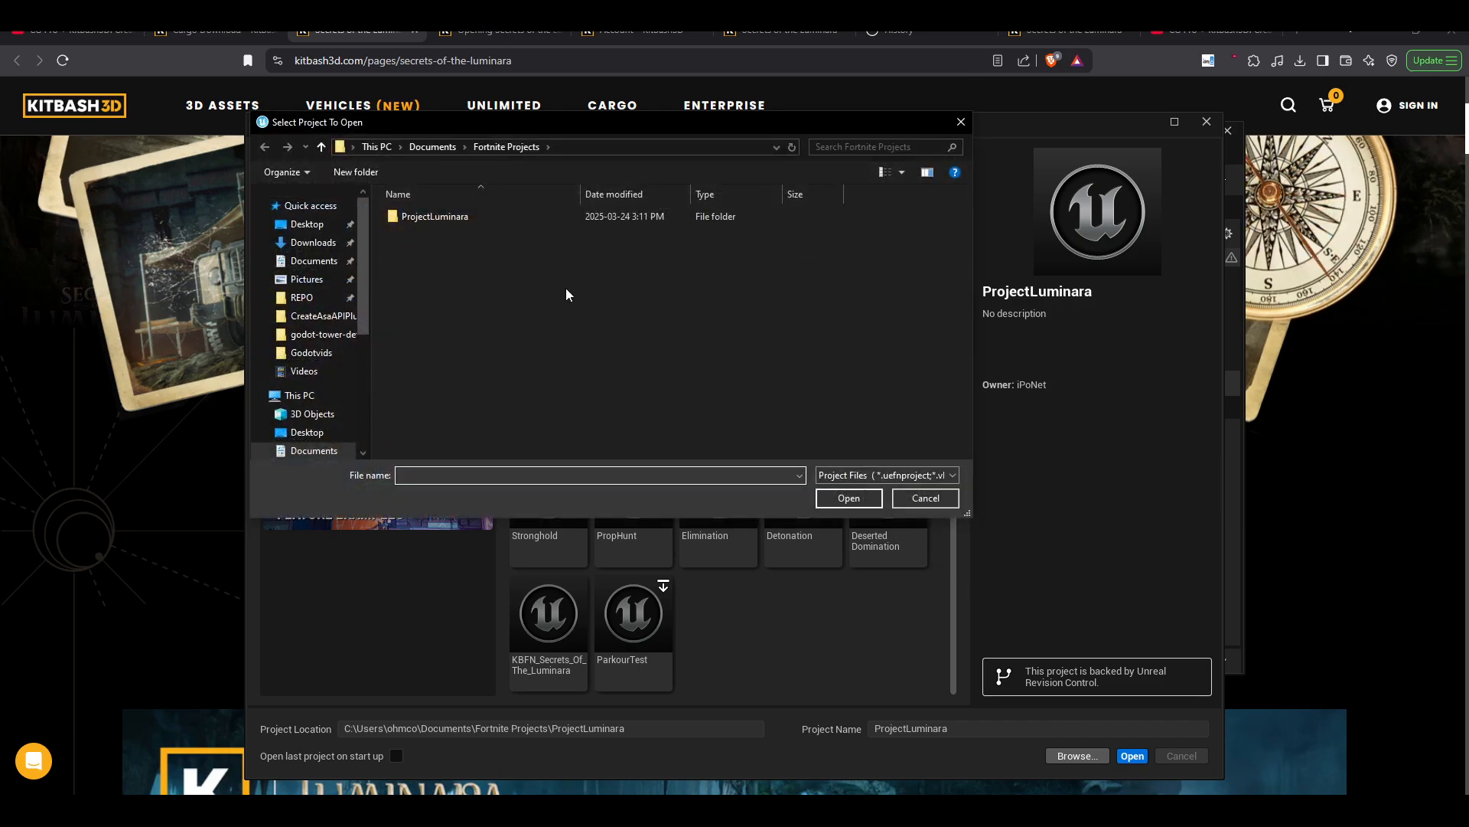
{"action": "left_click_drag", "start_coordinate": [539, 127], "coordinate": [625, 229]}
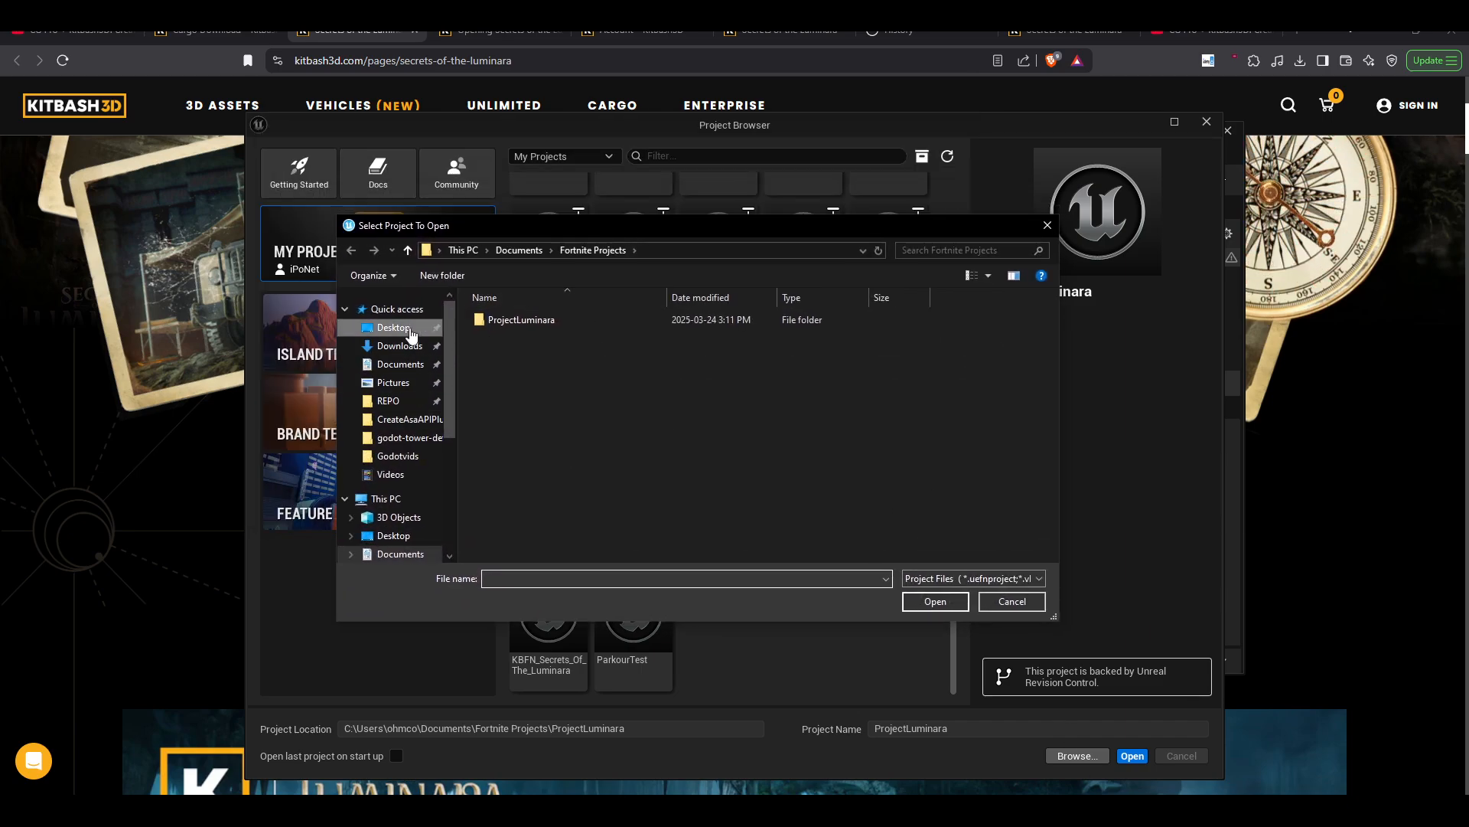
{"action": "left_click", "coordinate": [393, 327]}
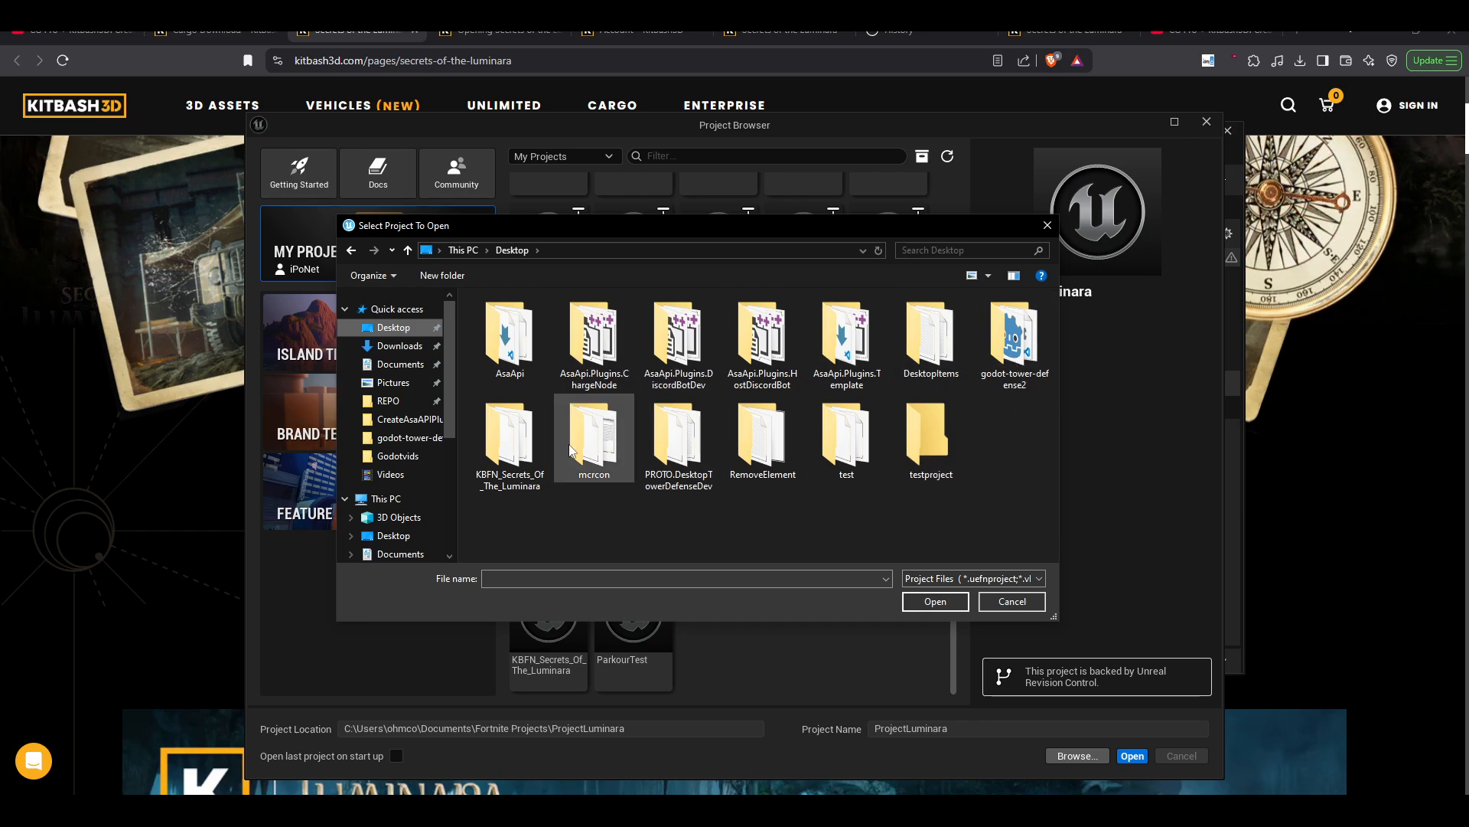
{"action": "double_click", "coordinate": [515, 452]}
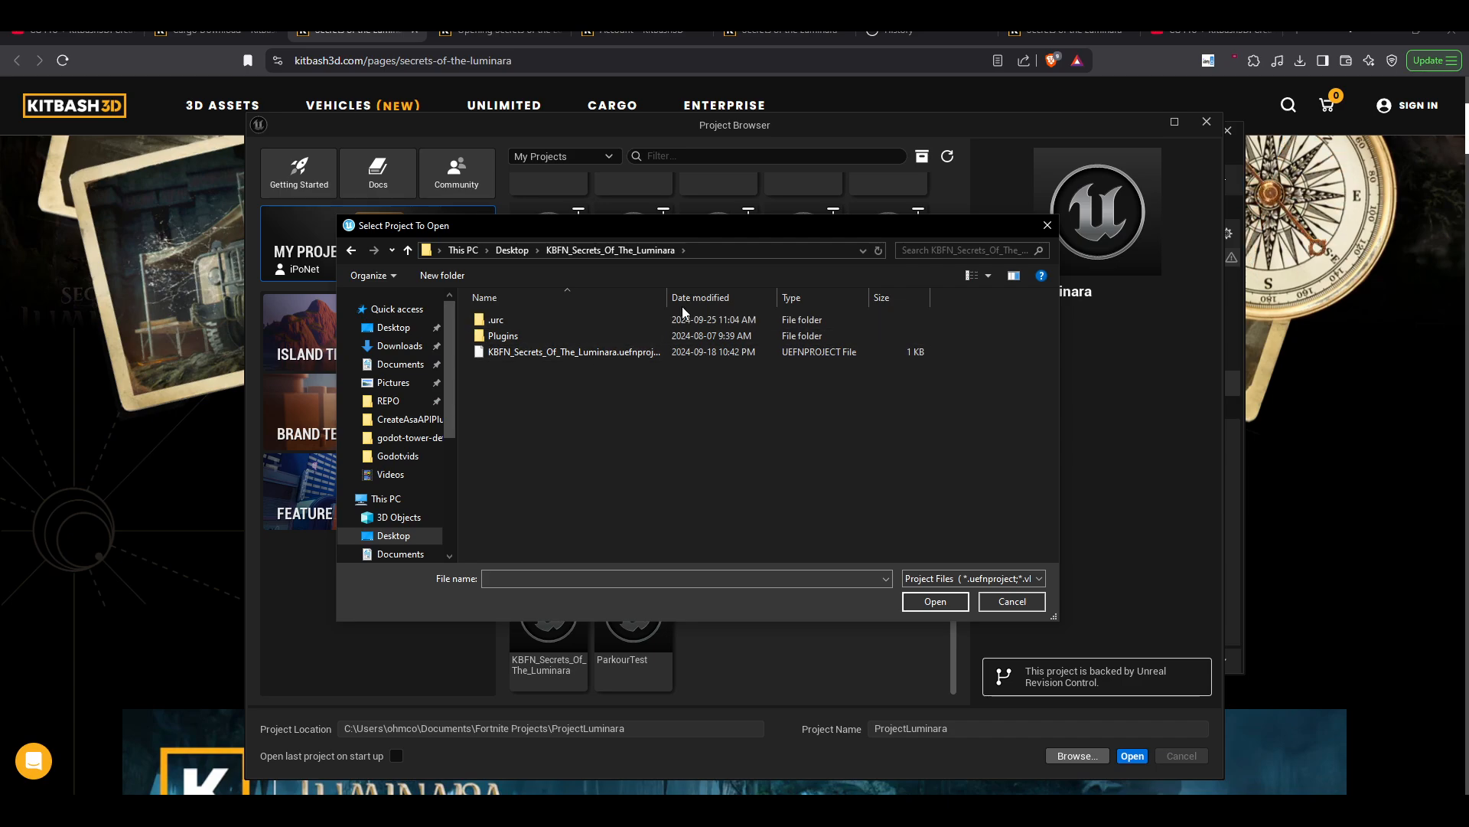
- Open KBFN_Secrets_Of_The_Luminara.uefnproject, trusting its authors and leaving the project as is on Creator Portal
{"action": "left_click_drag", "start_coordinate": [668, 297], "coordinate": [721, 297]}
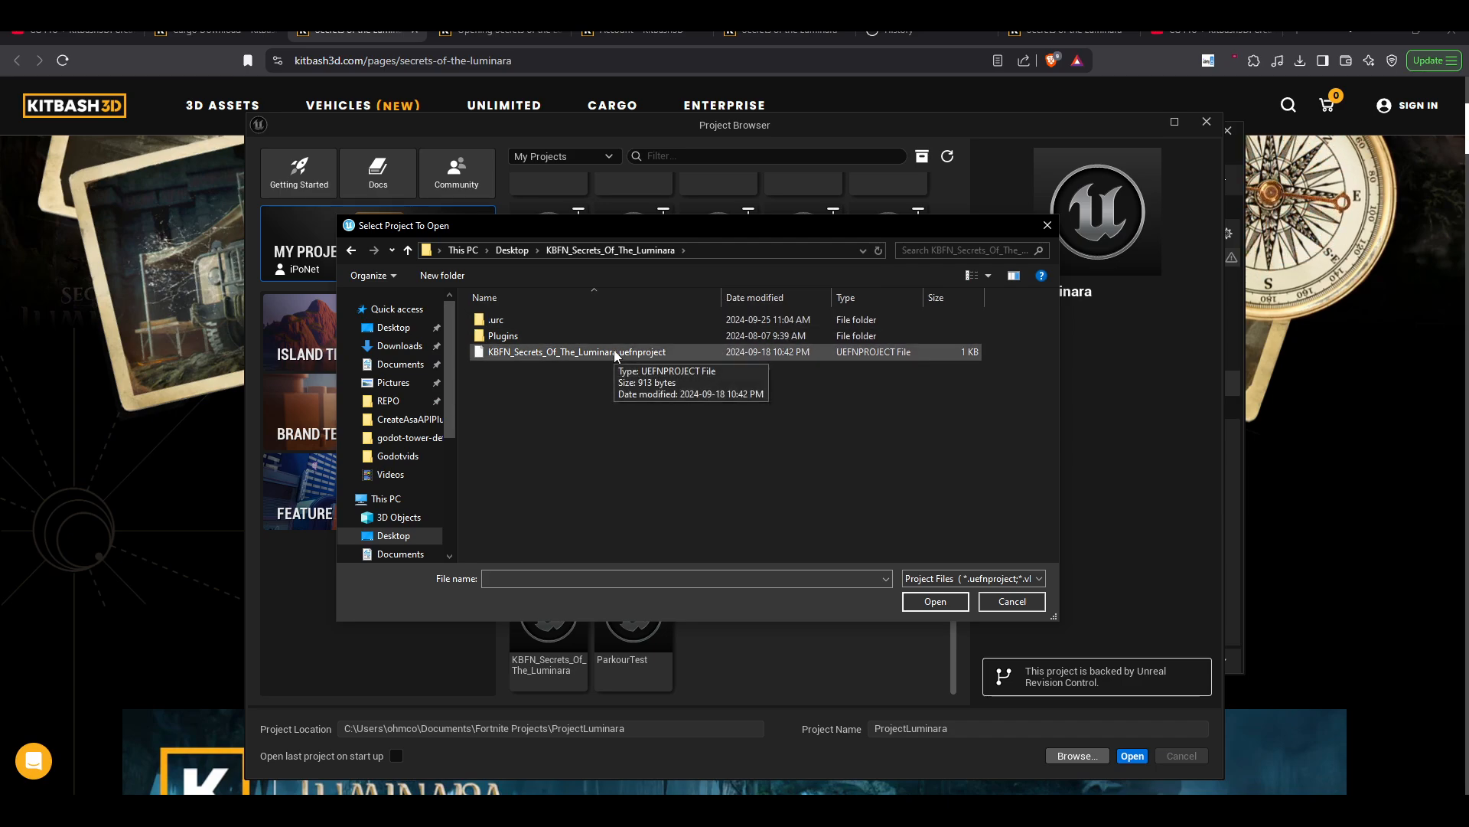
{"action": "left_click", "coordinate": [637, 354]}
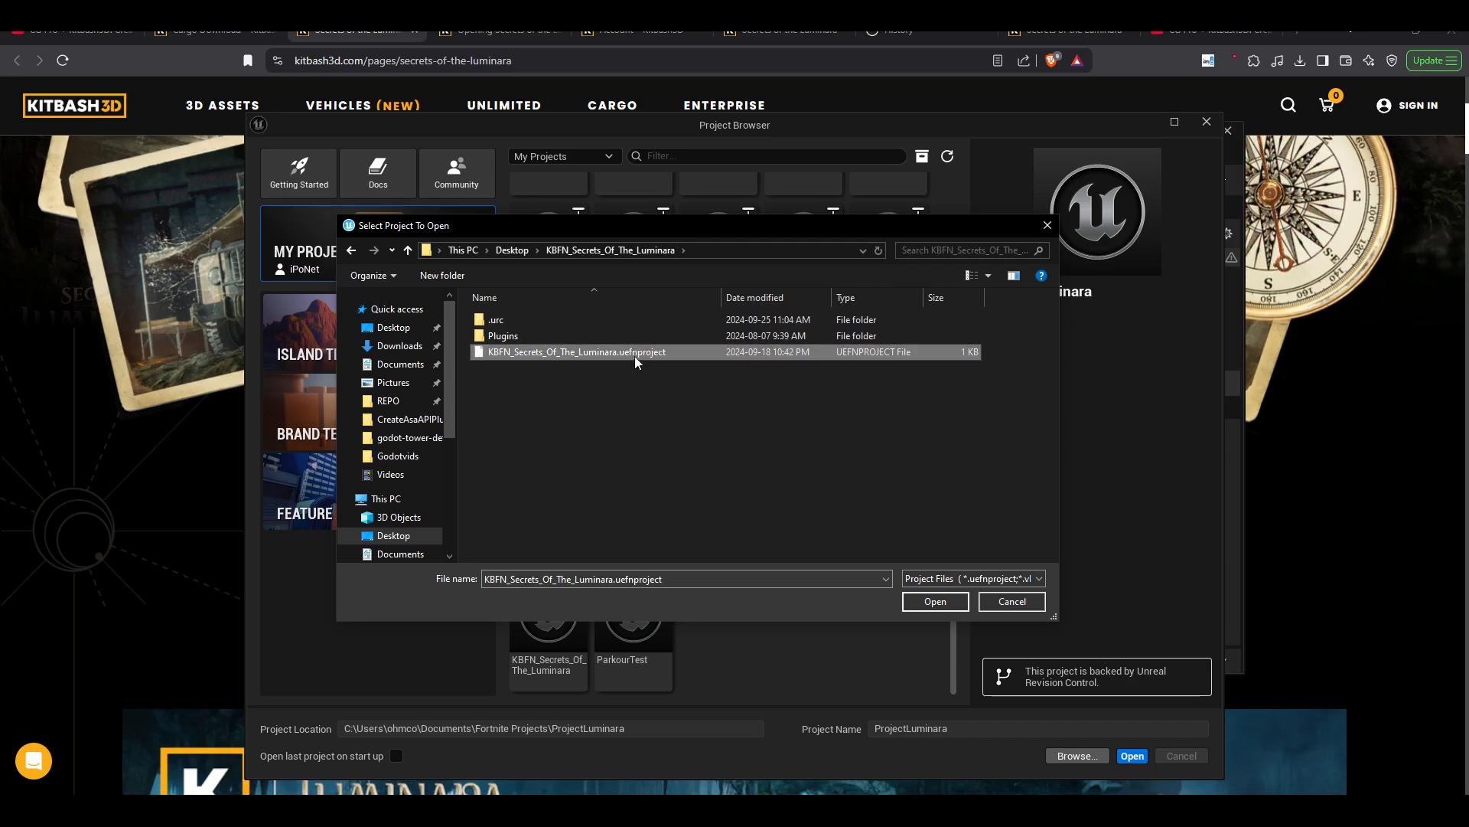
{"action": "left_click", "coordinate": [935, 602]}
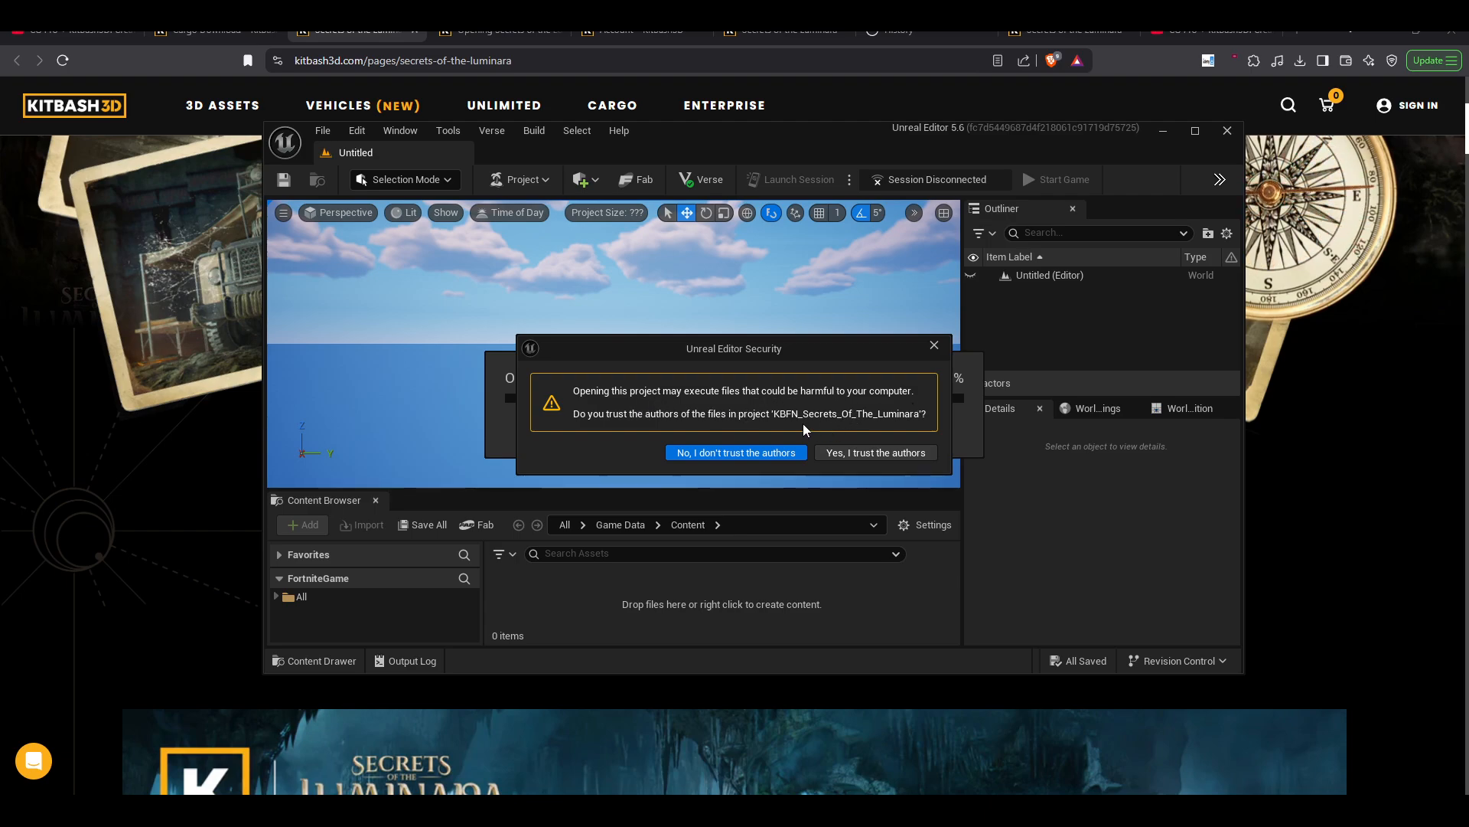
{"action": "left_click", "coordinate": [875, 453]}
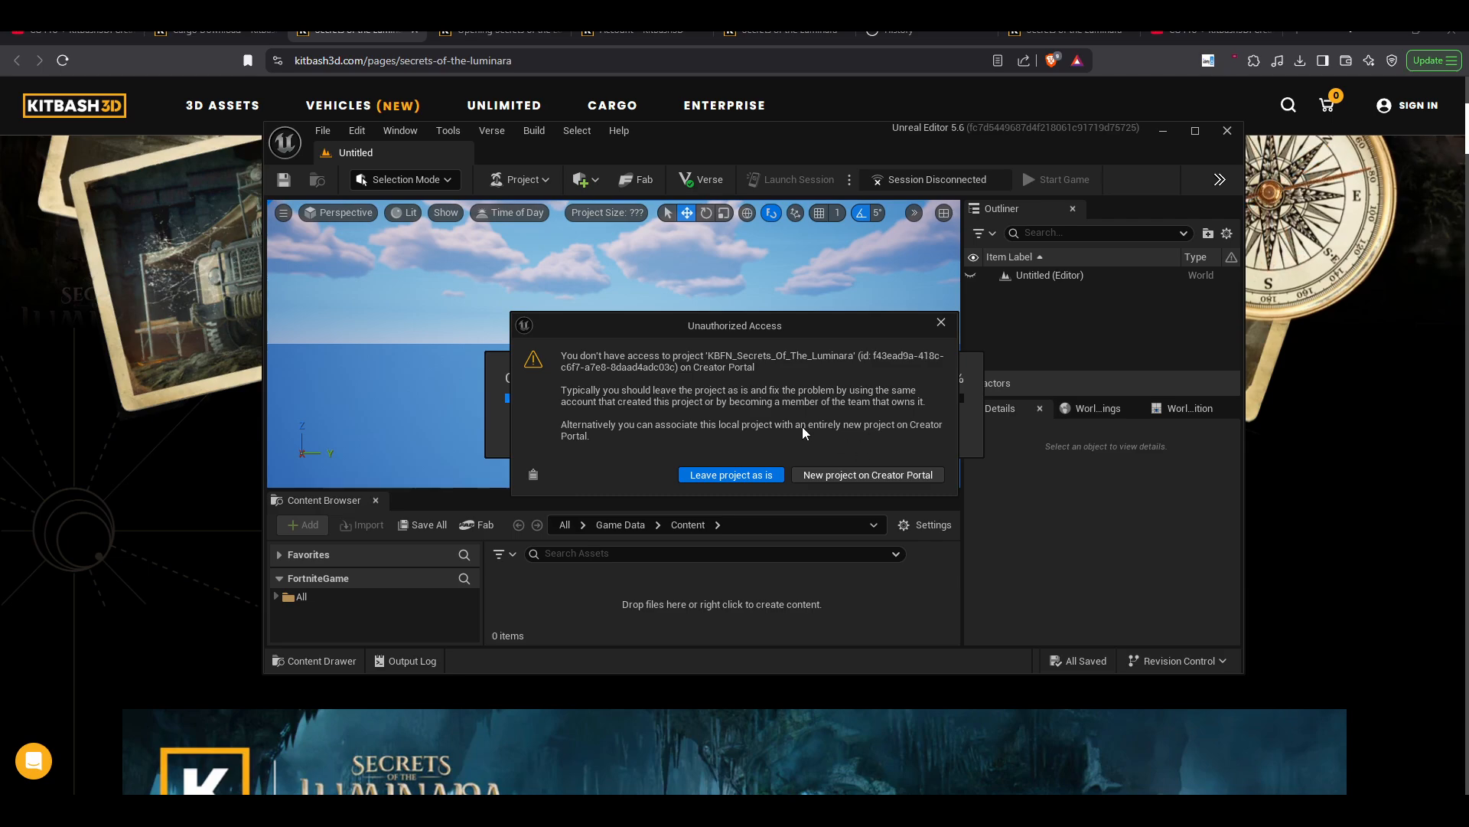
{"action": "left_click", "coordinate": [760, 474]}
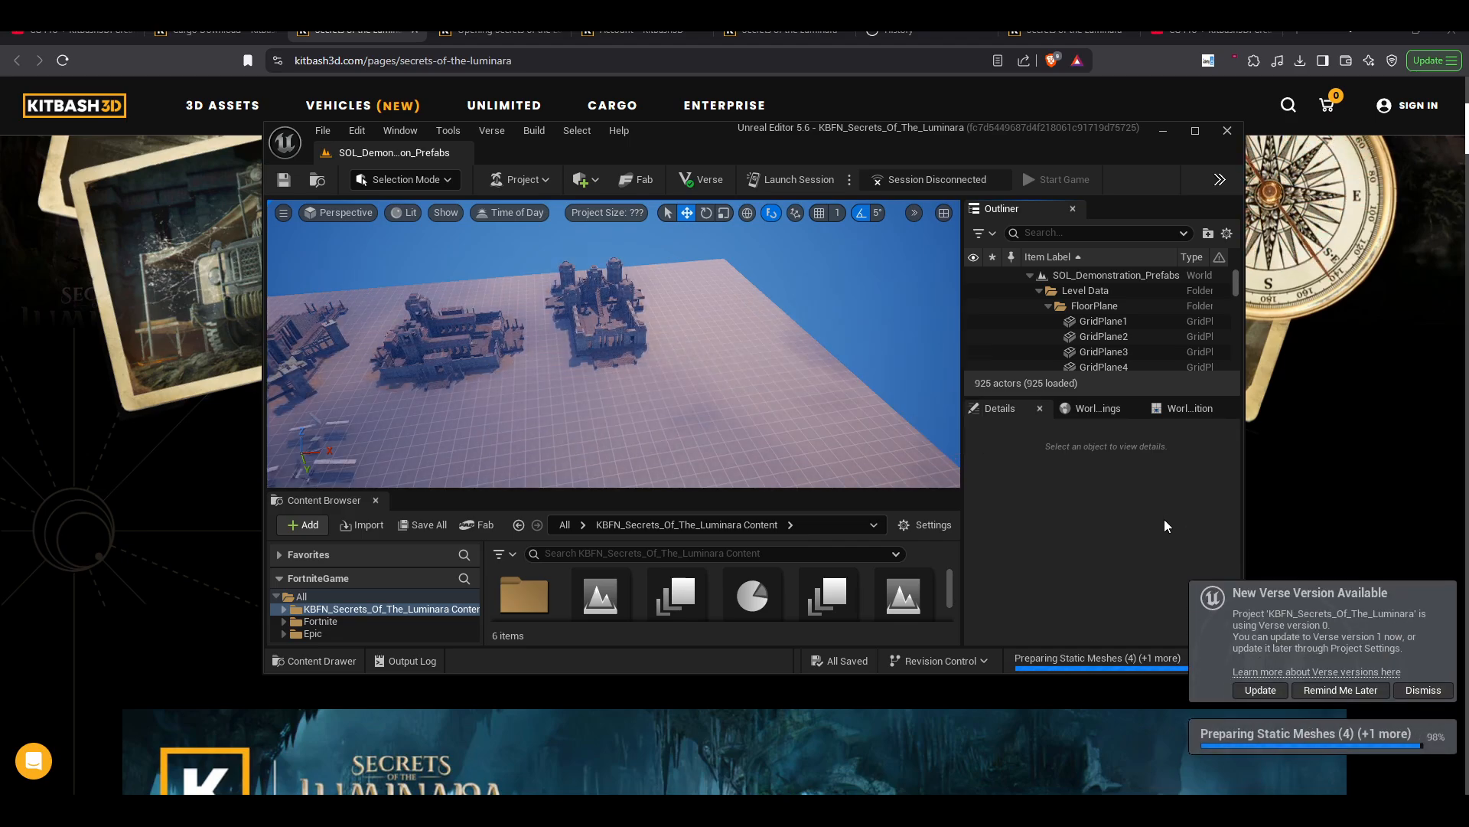
- Switch back to the KitBash3D challenge page in the browser and examine the section on downloading Cargo and the free kit
{"action": "left_click", "coordinate": [329, 36]}
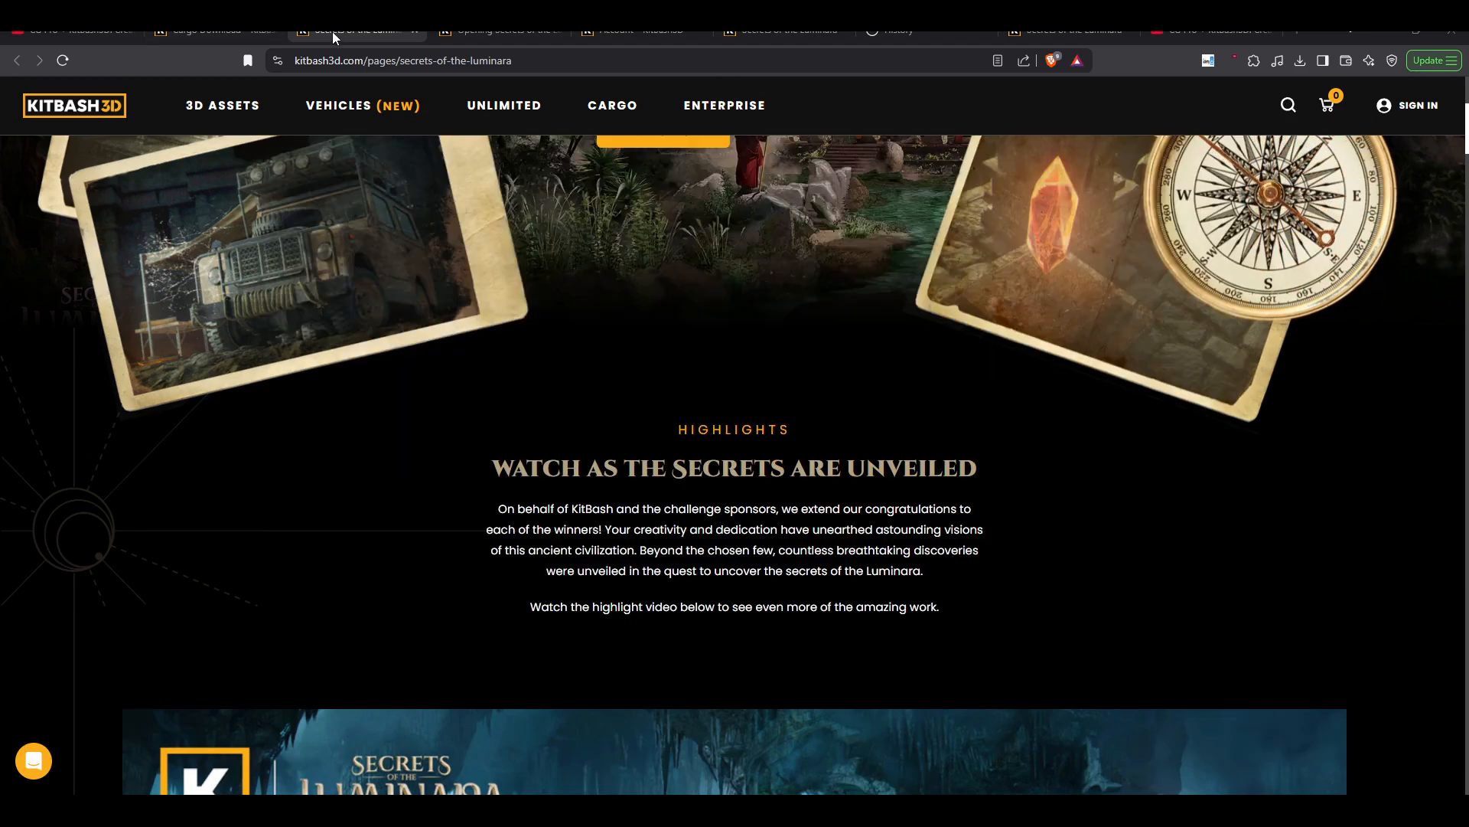
{"action": "scroll", "coordinate": [553, 375], "scroll_direction": "down", "scroll_amount": 5}
{"action": "scroll", "coordinate": [553, 375], "scroll_direction": "down", "scroll_amount": 20}
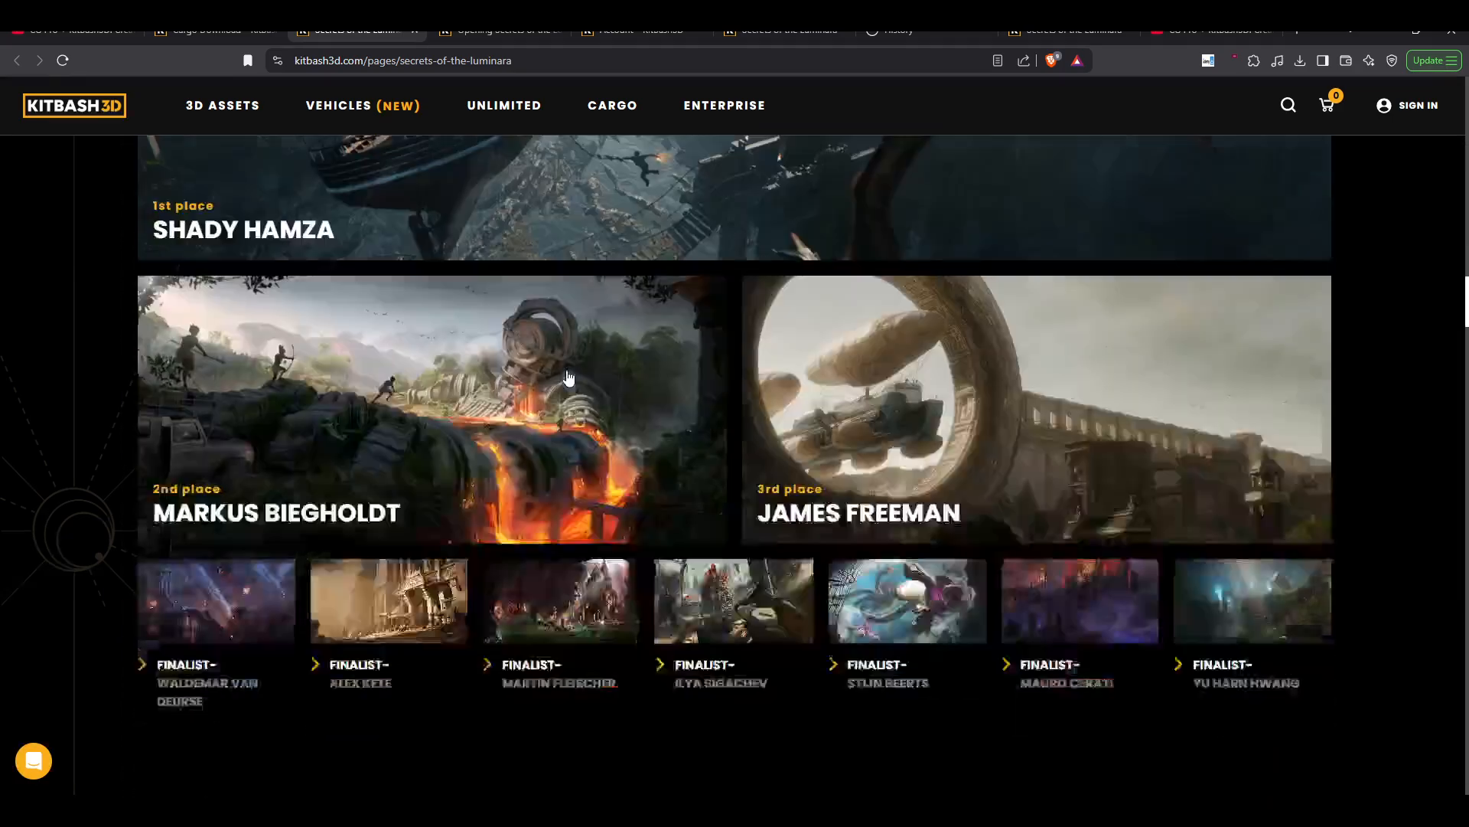
{"action": "scroll", "coordinate": [584, 375], "scroll_direction": "down", "scroll_amount": 10}
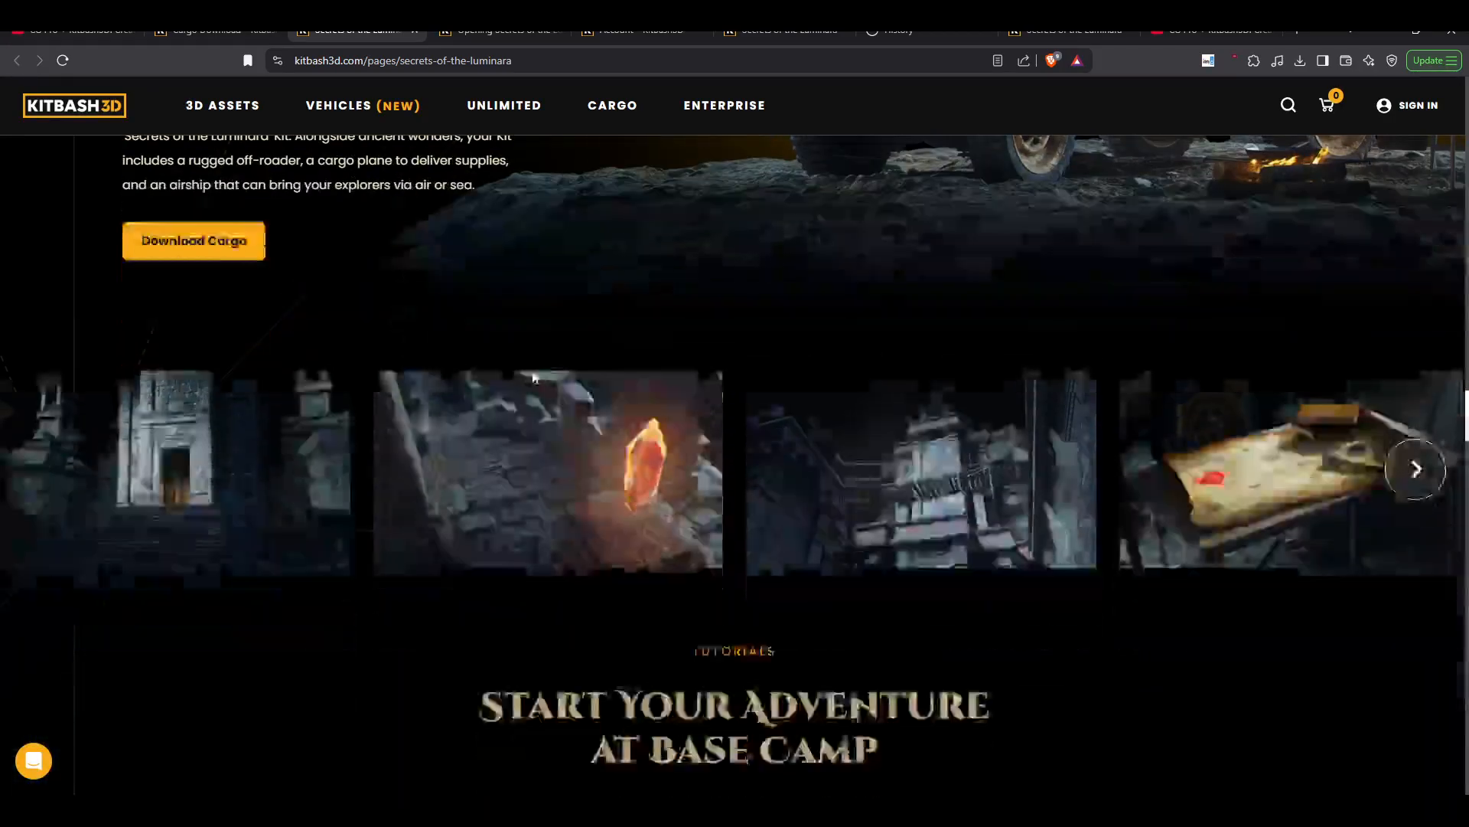
{"action": "scroll", "coordinate": [290, 420], "scroll_direction": "up", "scroll_amount": 3}
{"action": "scroll", "coordinate": [289, 420], "scroll_direction": "up", "scroll_amount": 1}
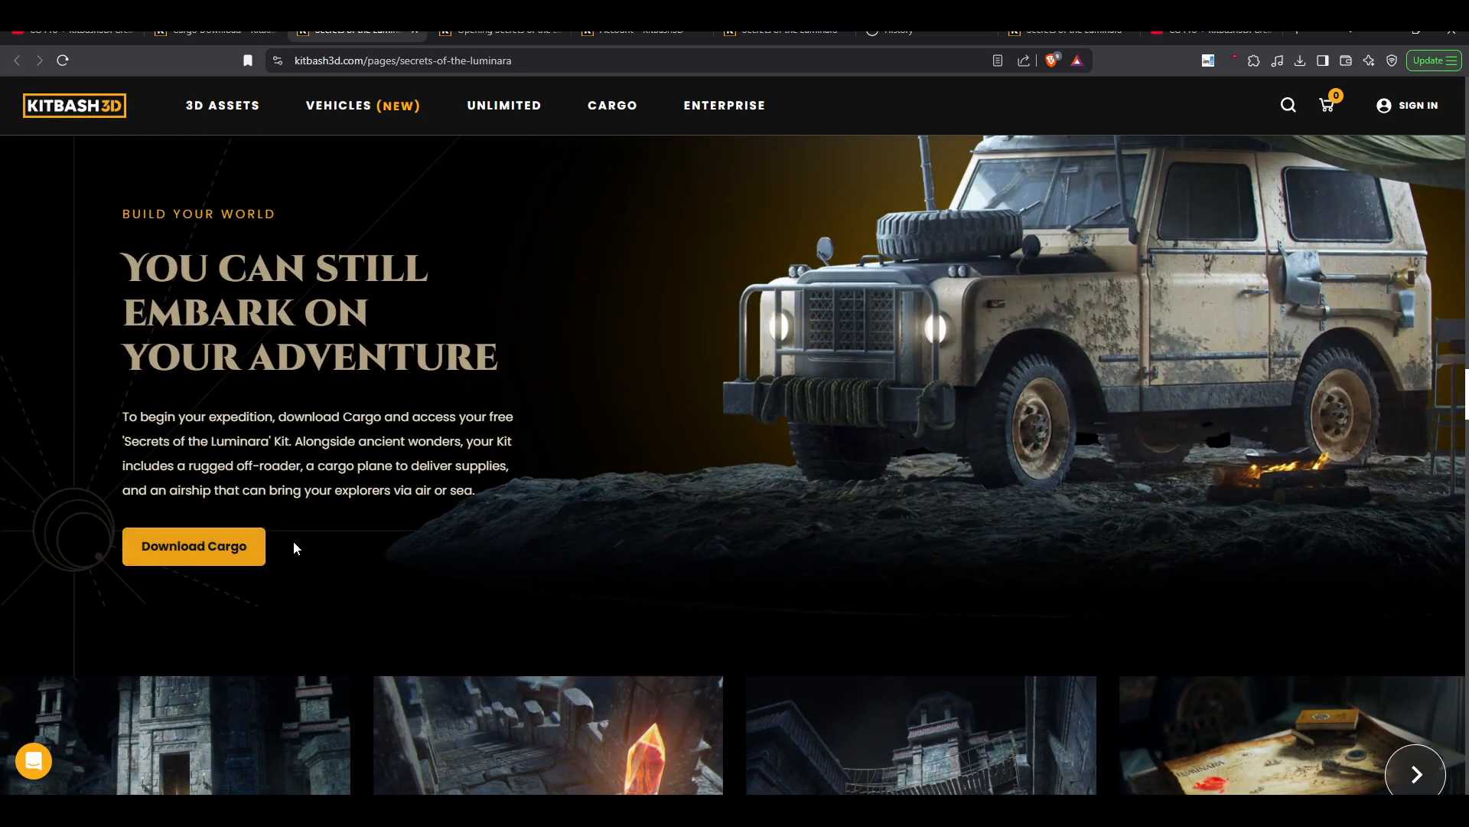
{"action": "scroll", "coordinate": [267, 395], "scroll_direction": "down", "scroll_amount": 6}
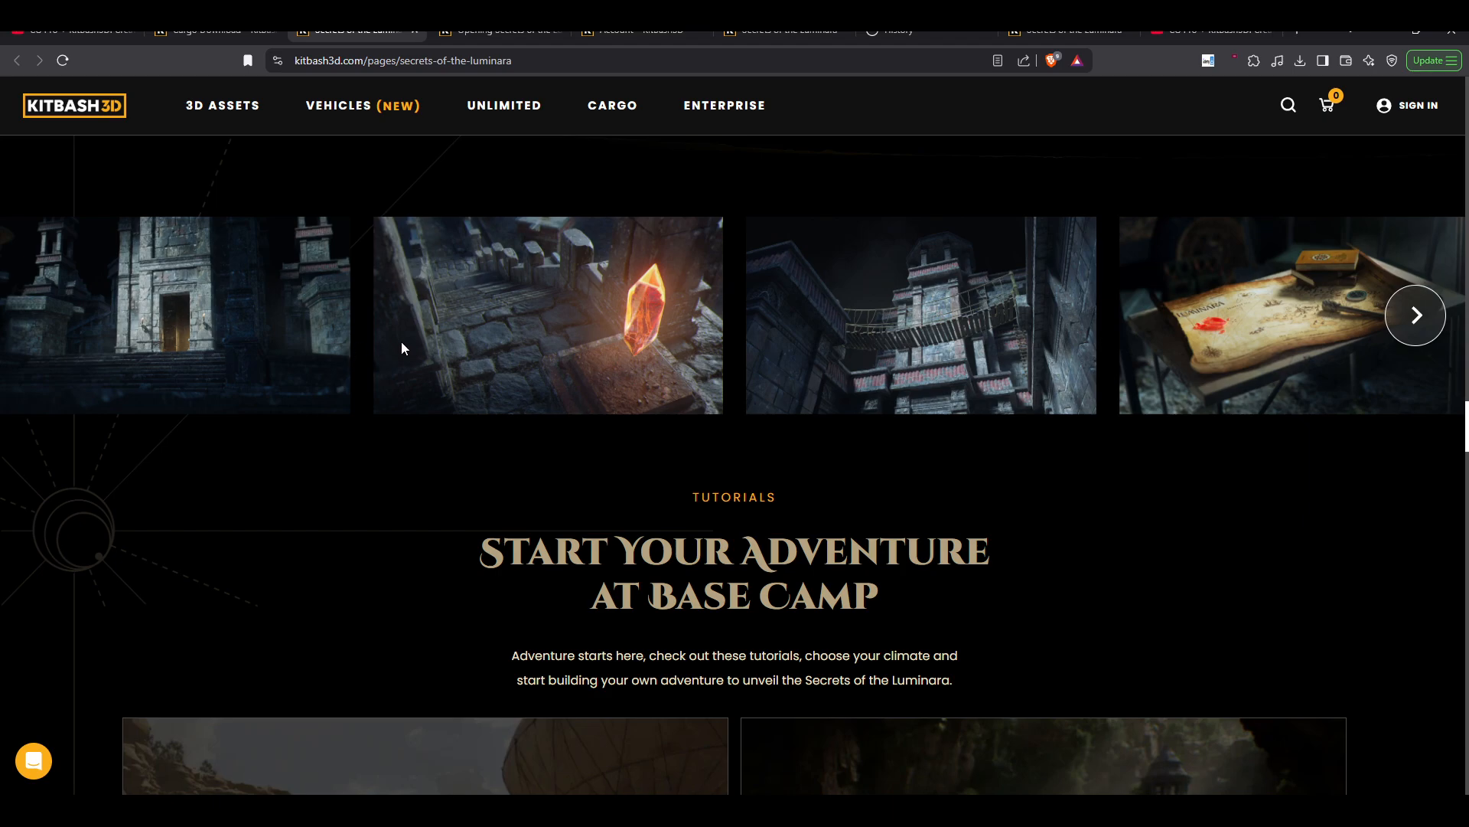
- Open the CG Pro UEFN tutorial video from the challenge page's tutorials section
{"action": "scroll", "coordinate": [437, 478], "scroll_direction": "down", "scroll_amount": 10}
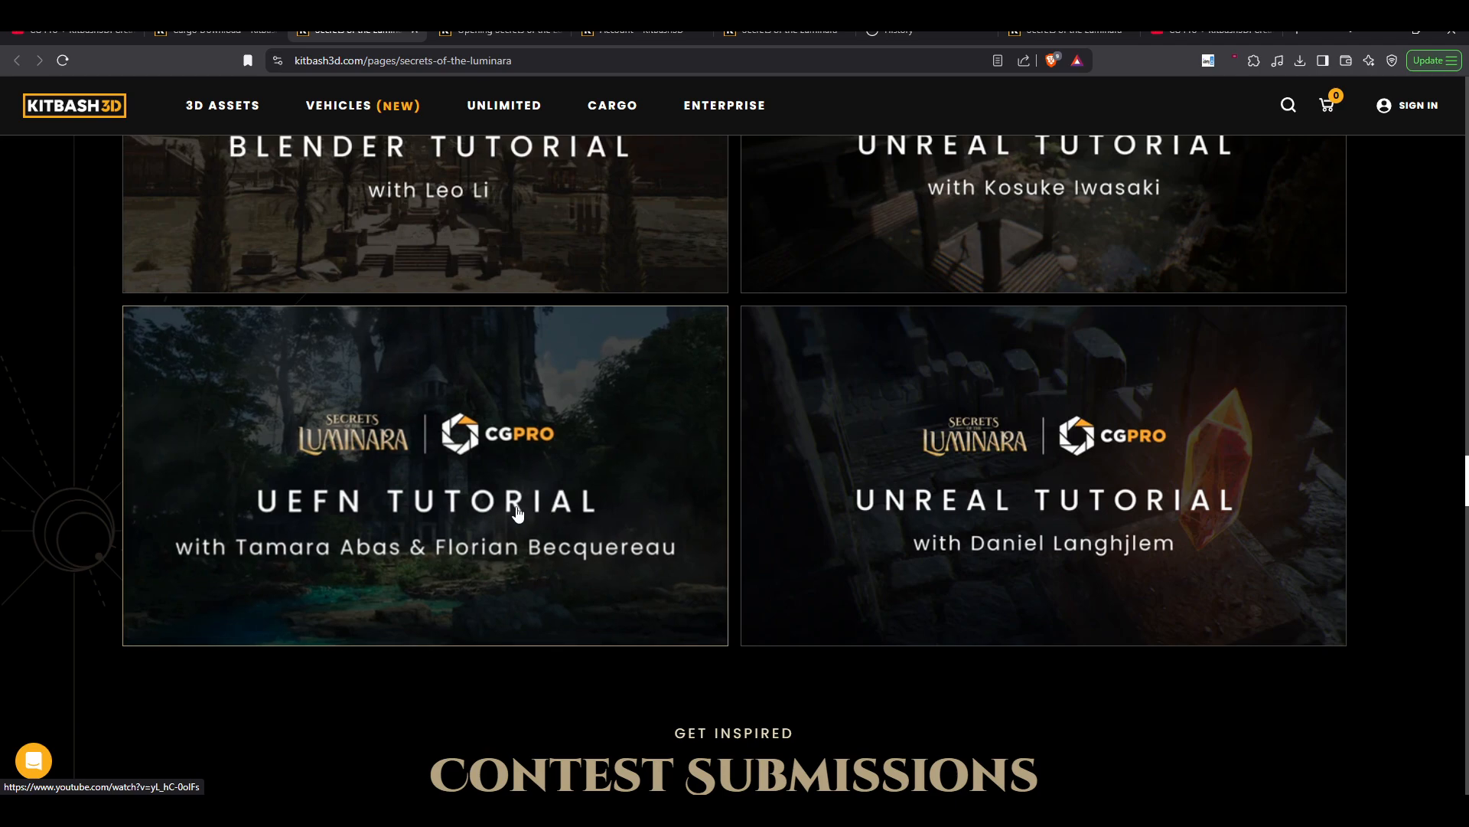
{"action": "scroll", "coordinate": [473, 502], "scroll_direction": "down", "scroll_amount": 1}
{"action": "left_click", "coordinate": [473, 502]}
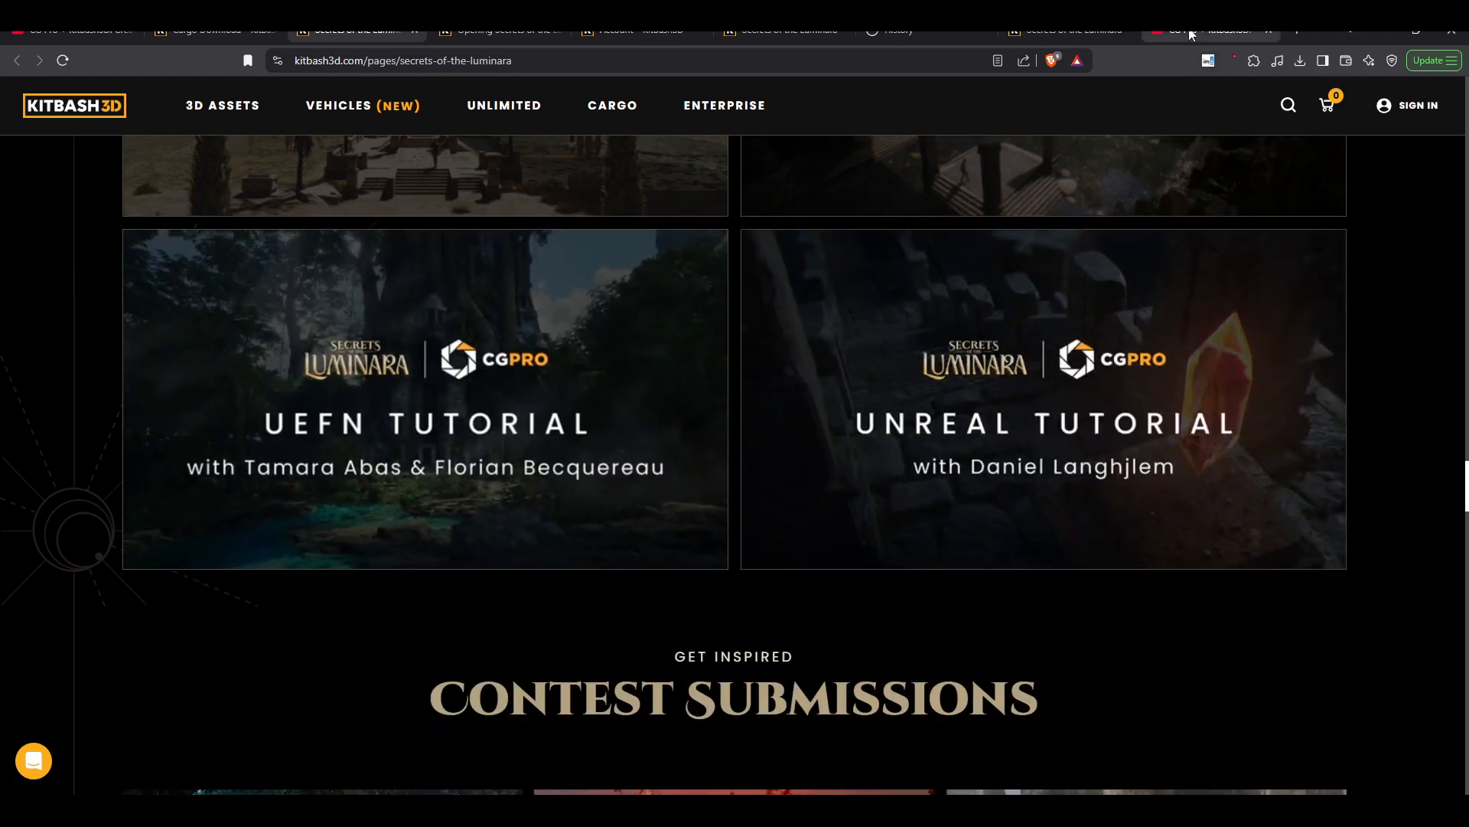
- Expand the description of the CG Pro video on creating a Fortnite map to examine its links
{"action": "scroll", "coordinate": [411, 380], "scroll_direction": "up", "scroll_amount": 1}
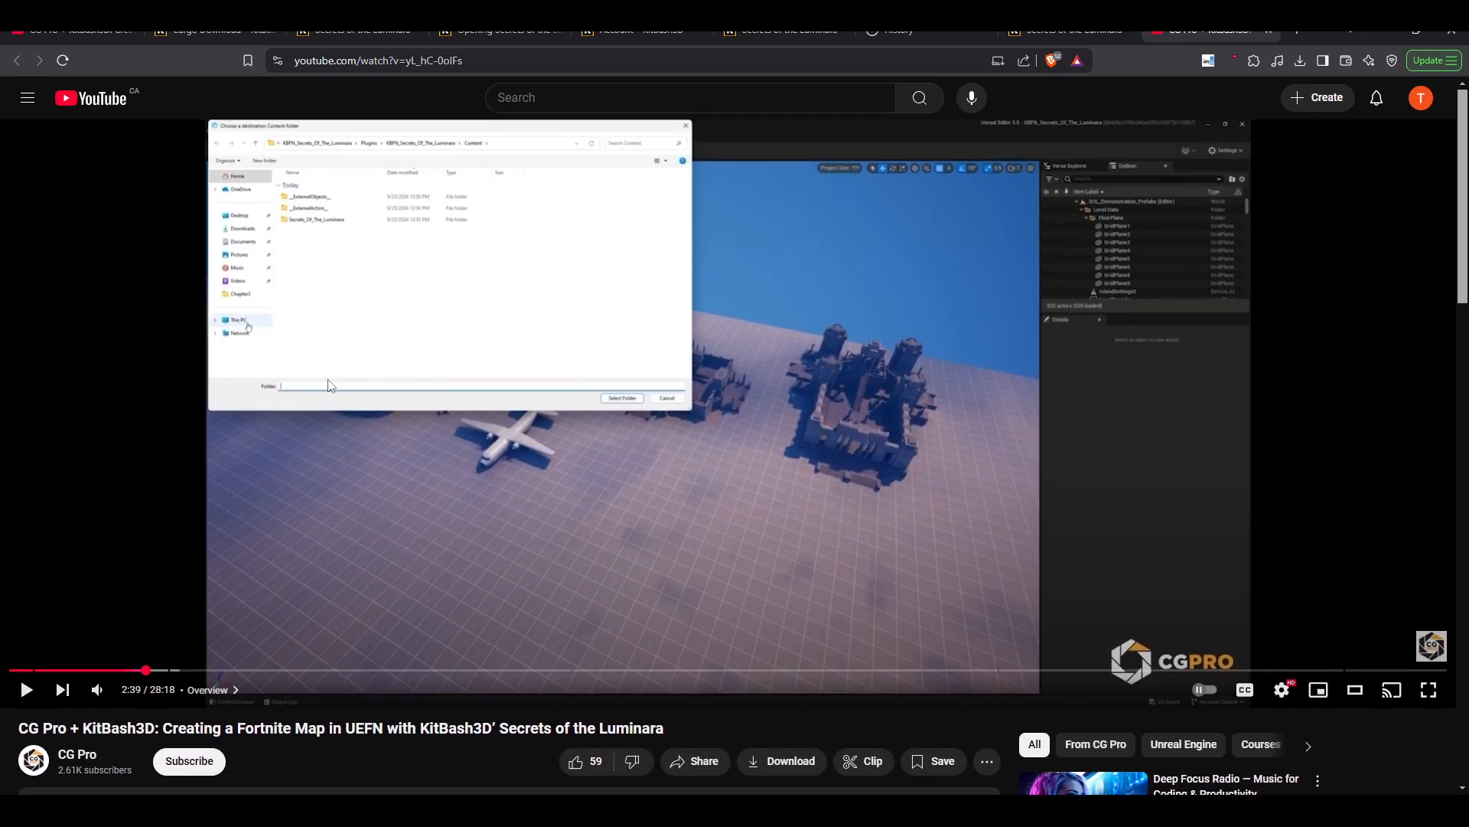
{"action": "scroll", "coordinate": [429, 428], "scroll_direction": "down", "scroll_amount": 4}
{"action": "left_click", "coordinate": [986, 563]}
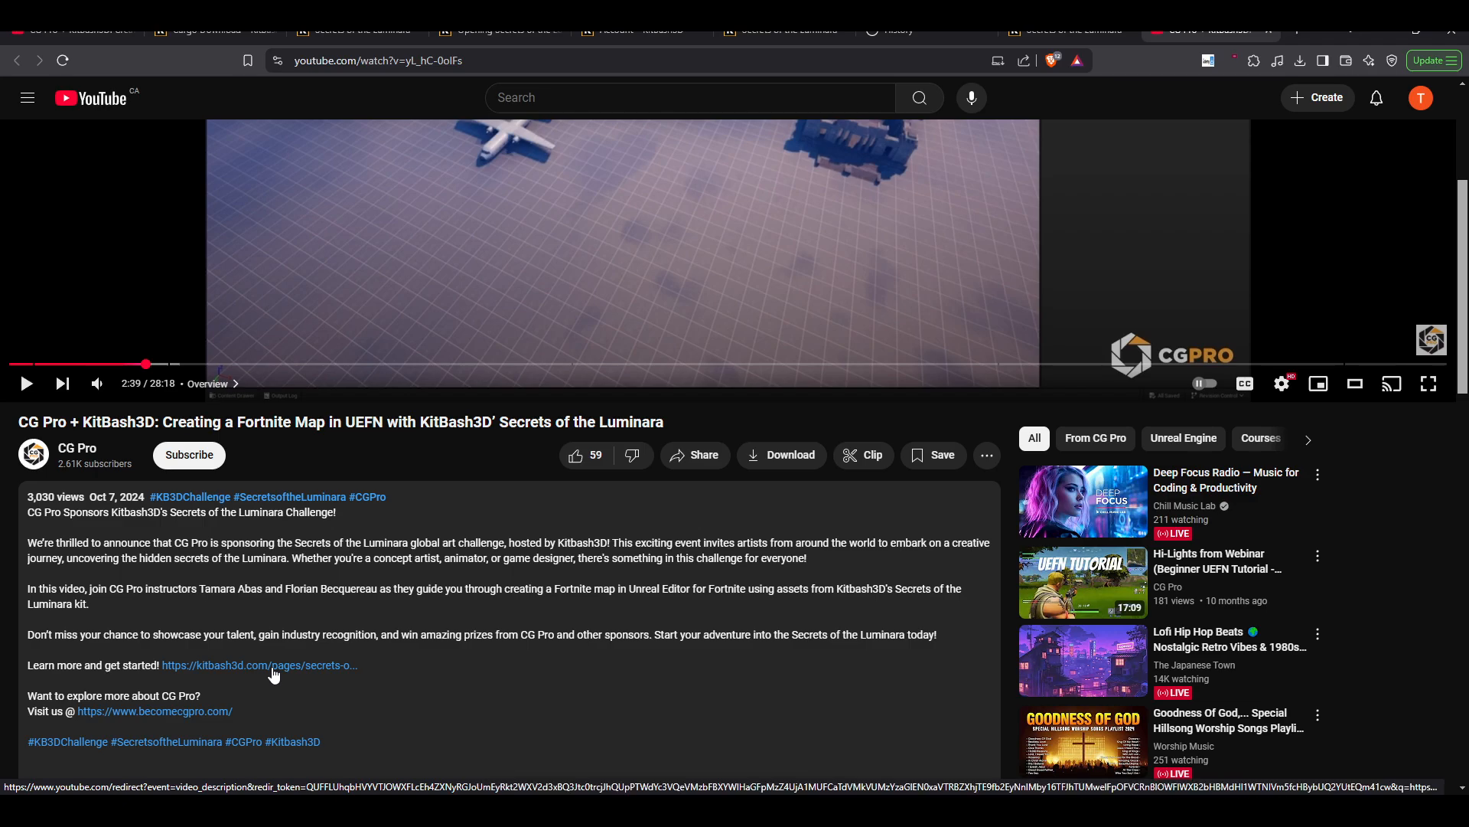
- Open the KitBash3D link in the CG Pro video description, skim the Luminara challenge page and close it
{"action": "left_click", "coordinate": [274, 674]}
{"action": "left_click", "coordinate": [1213, 30]}
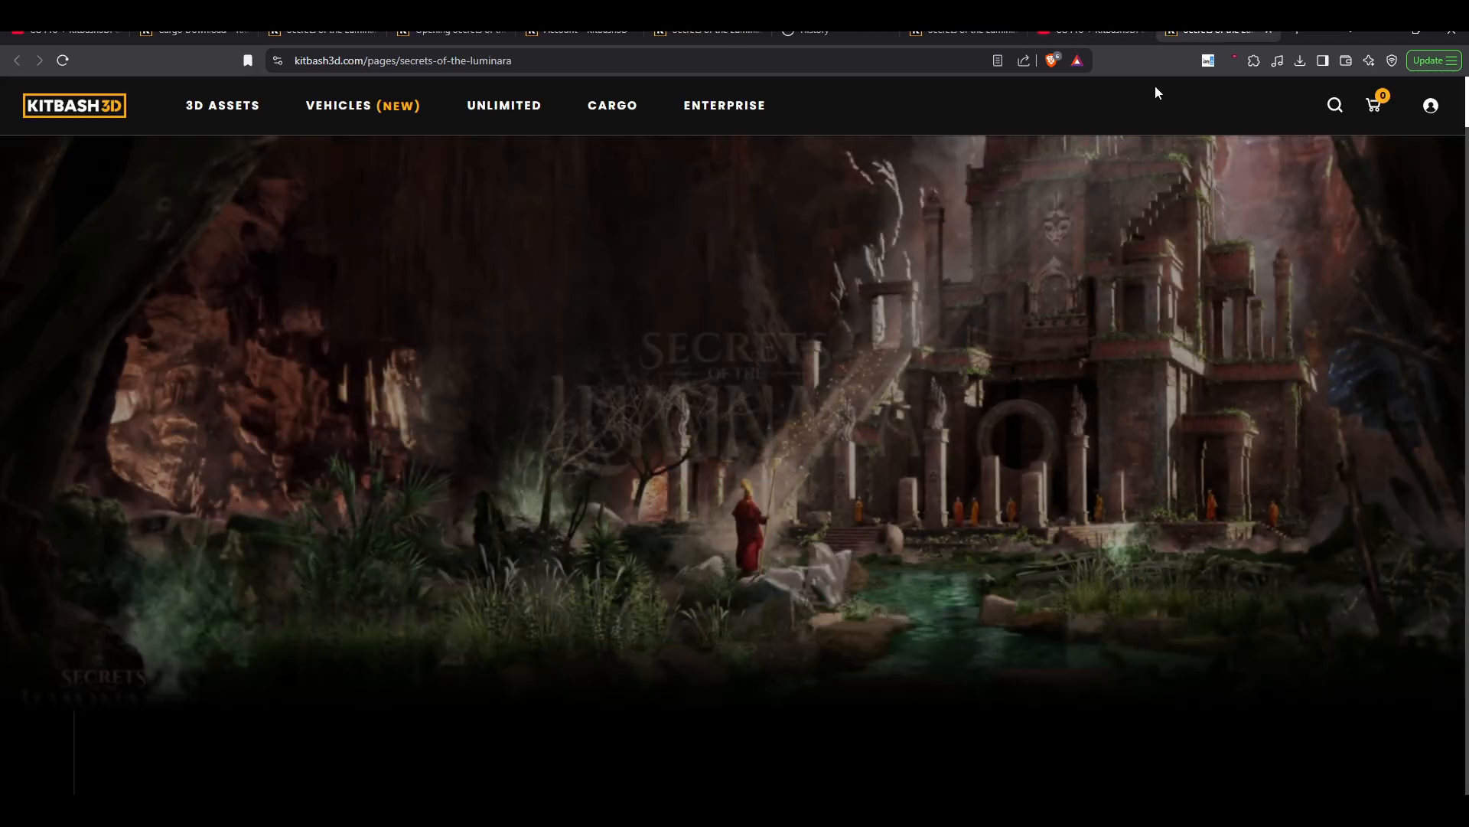
{"action": "scroll", "coordinate": [443, 467], "scroll_direction": "down", "scroll_amount": 4}
{"action": "scroll", "coordinate": [742, 462], "scroll_direction": "down", "scroll_amount": 5}
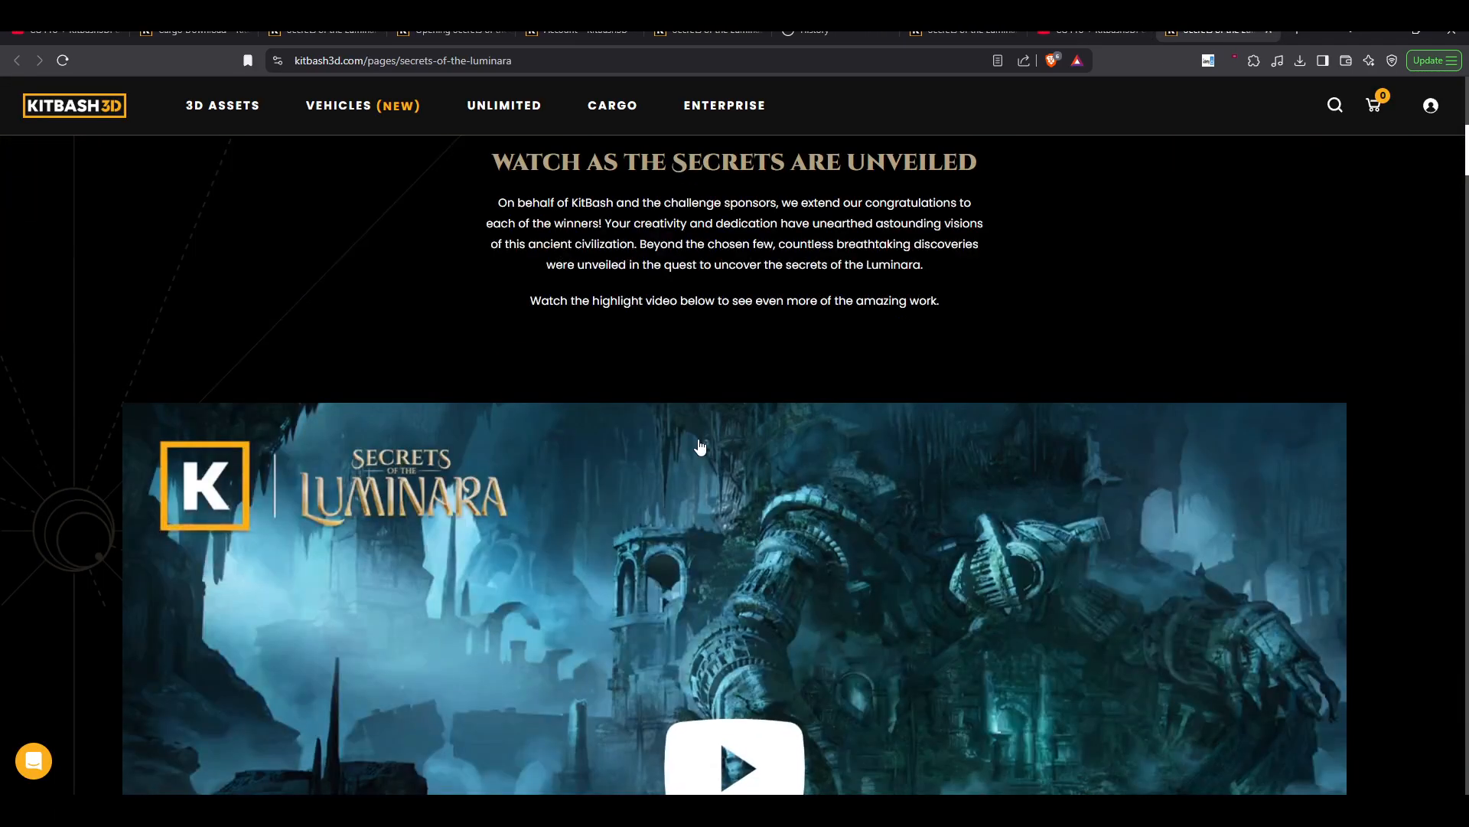
{"action": "scroll", "coordinate": [889, 341], "scroll_direction": "down", "scroll_amount": 7}
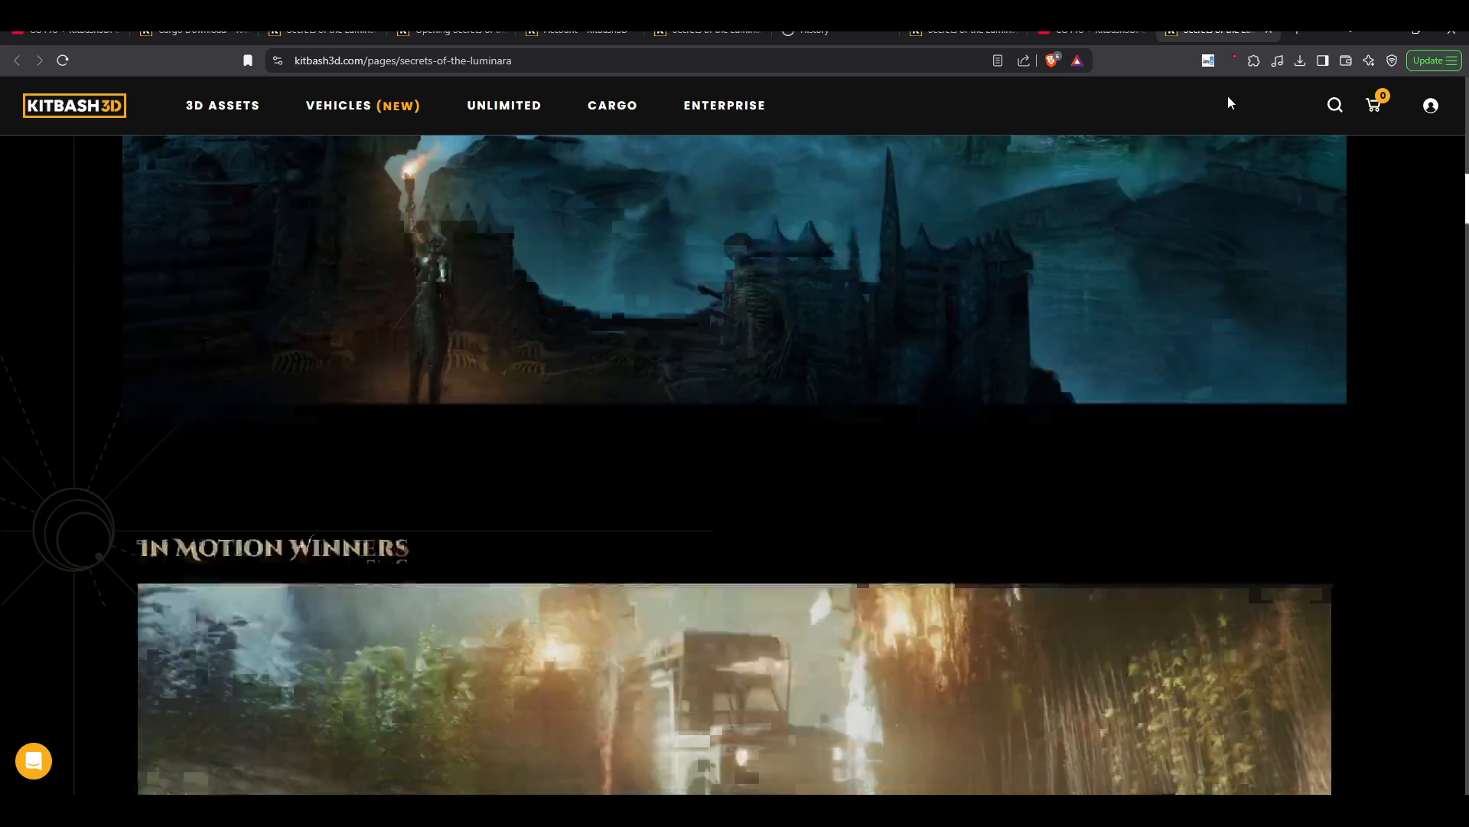
{"action": "left_click", "coordinate": [1269, 33]}
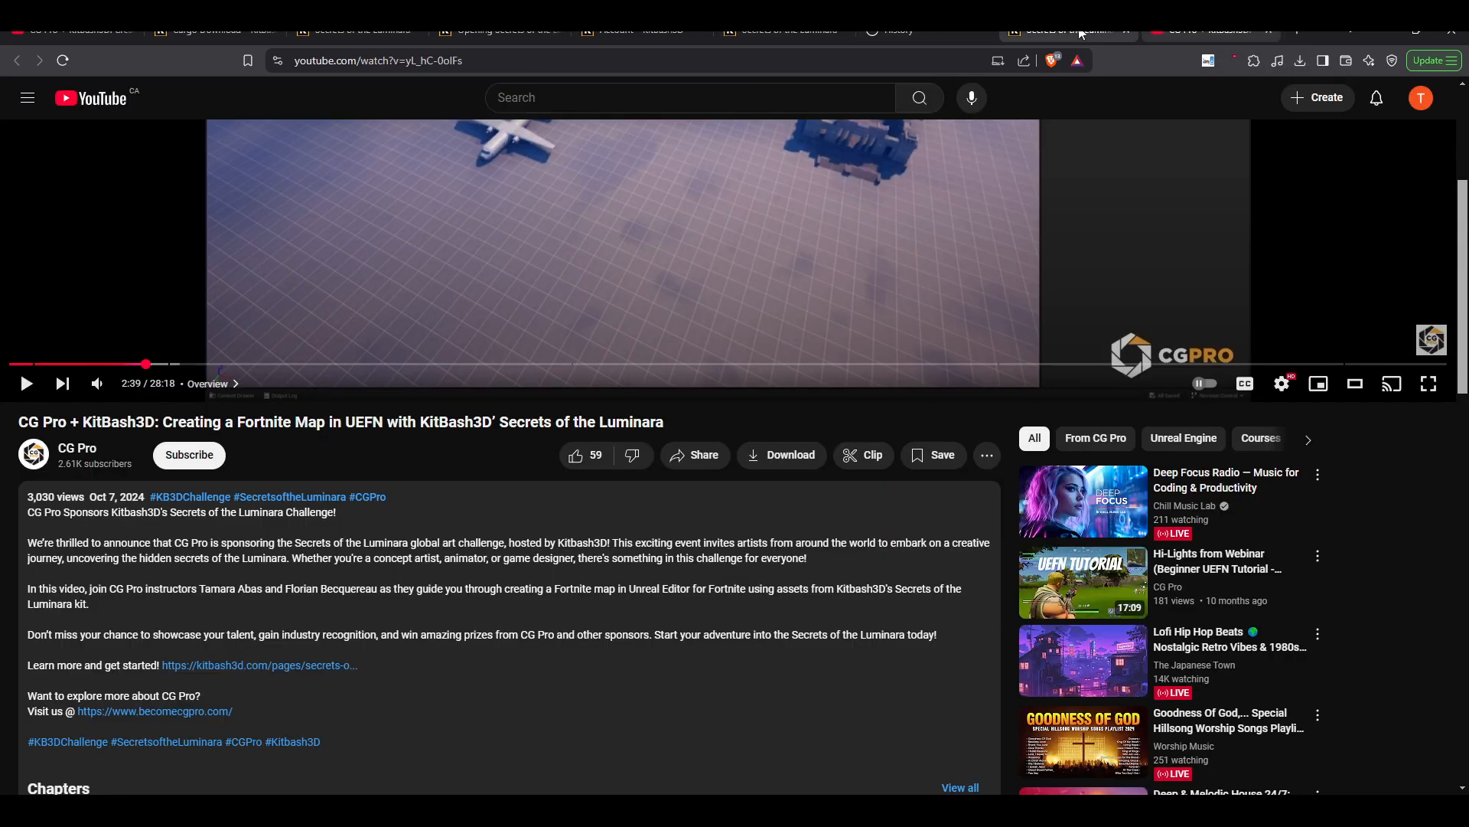
- Skim the winners on the other open Luminara challenge page, and close that duplicate page and the browser history page
{"action": "left_click", "coordinate": [1087, 30]}
{"action": "scroll", "coordinate": [677, 430], "scroll_direction": "down", "scroll_amount": 5}
{"action": "scroll", "coordinate": [677, 430], "scroll_direction": "down", "scroll_amount": 20}
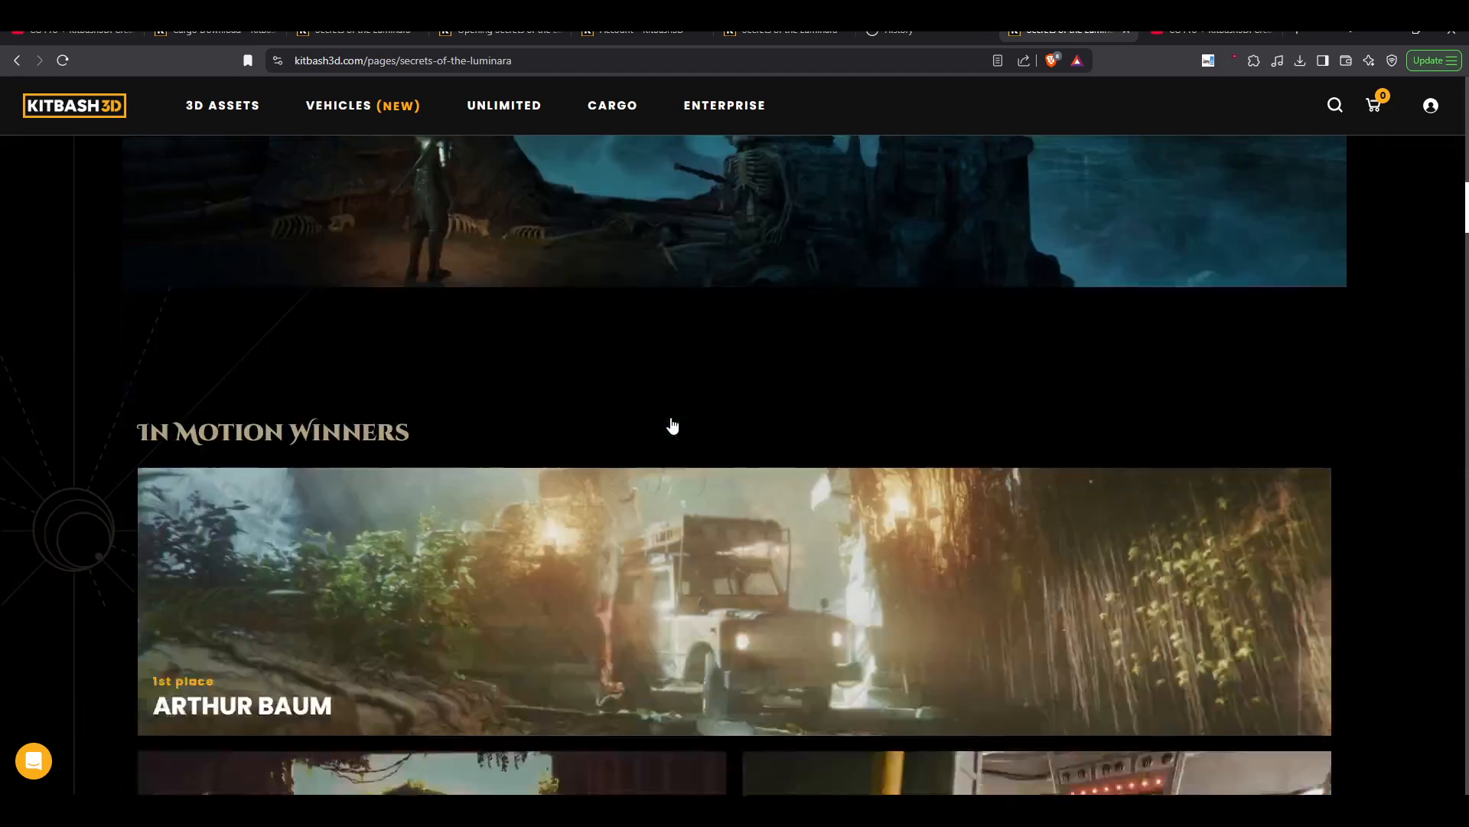
{"action": "scroll", "coordinate": [708, 417], "scroll_direction": "down", "scroll_amount": 5}
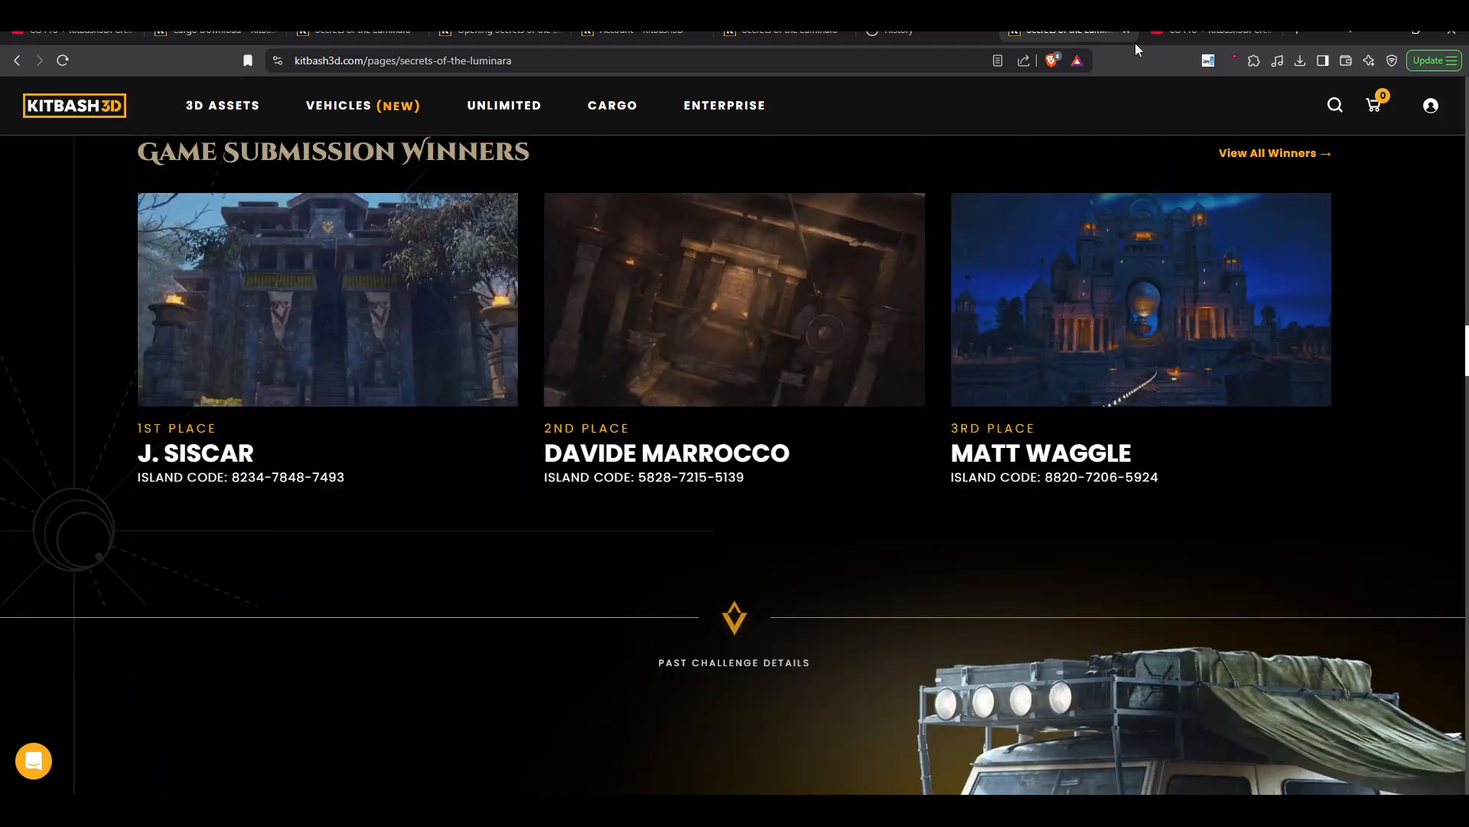
{"action": "left_click", "coordinate": [1130, 32]}
{"action": "left_click", "coordinate": [777, 32]}
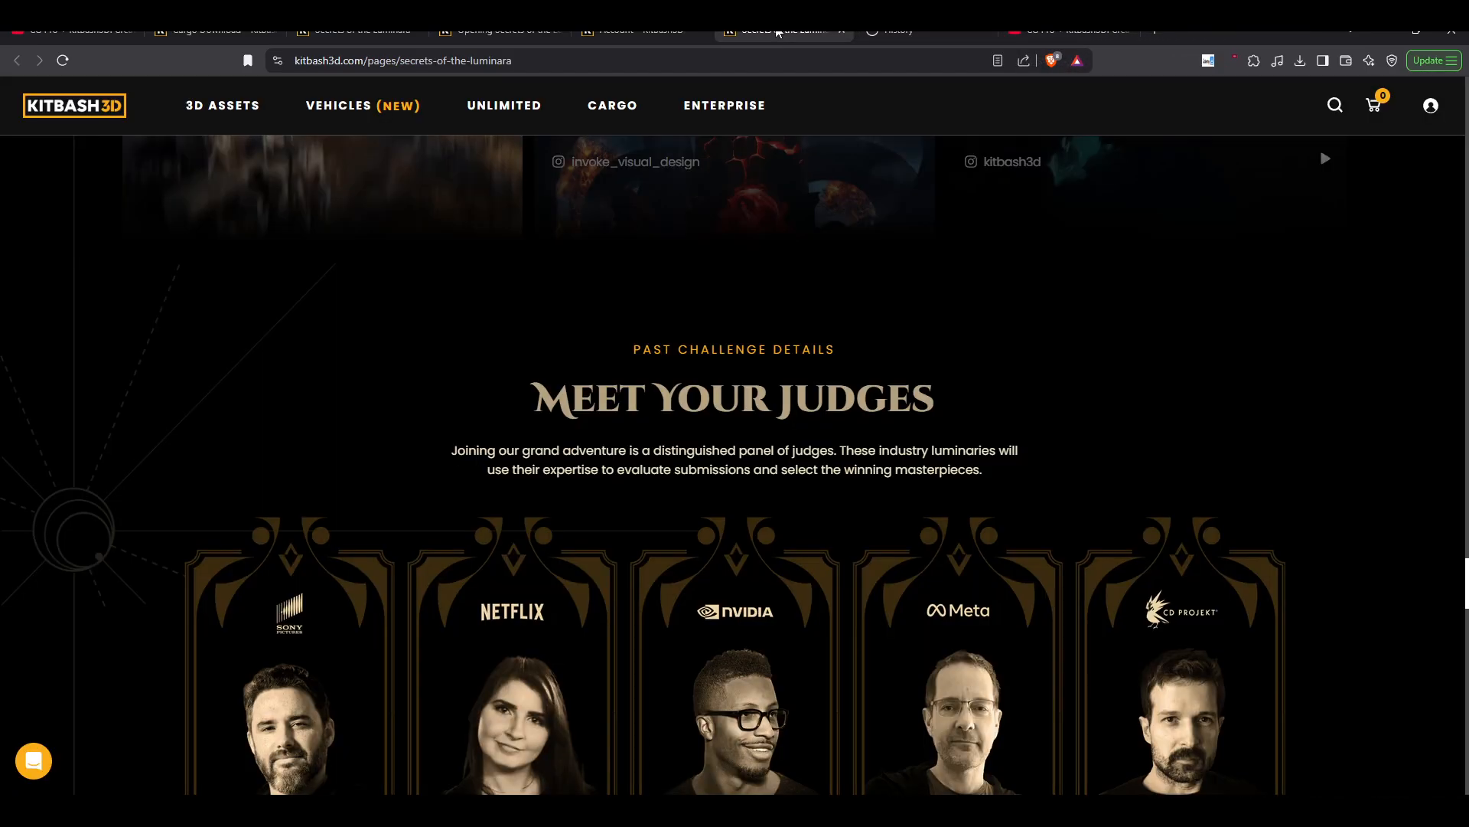
{"action": "left_click", "coordinate": [930, 32]}
{"action": "left_click", "coordinate": [983, 31]}
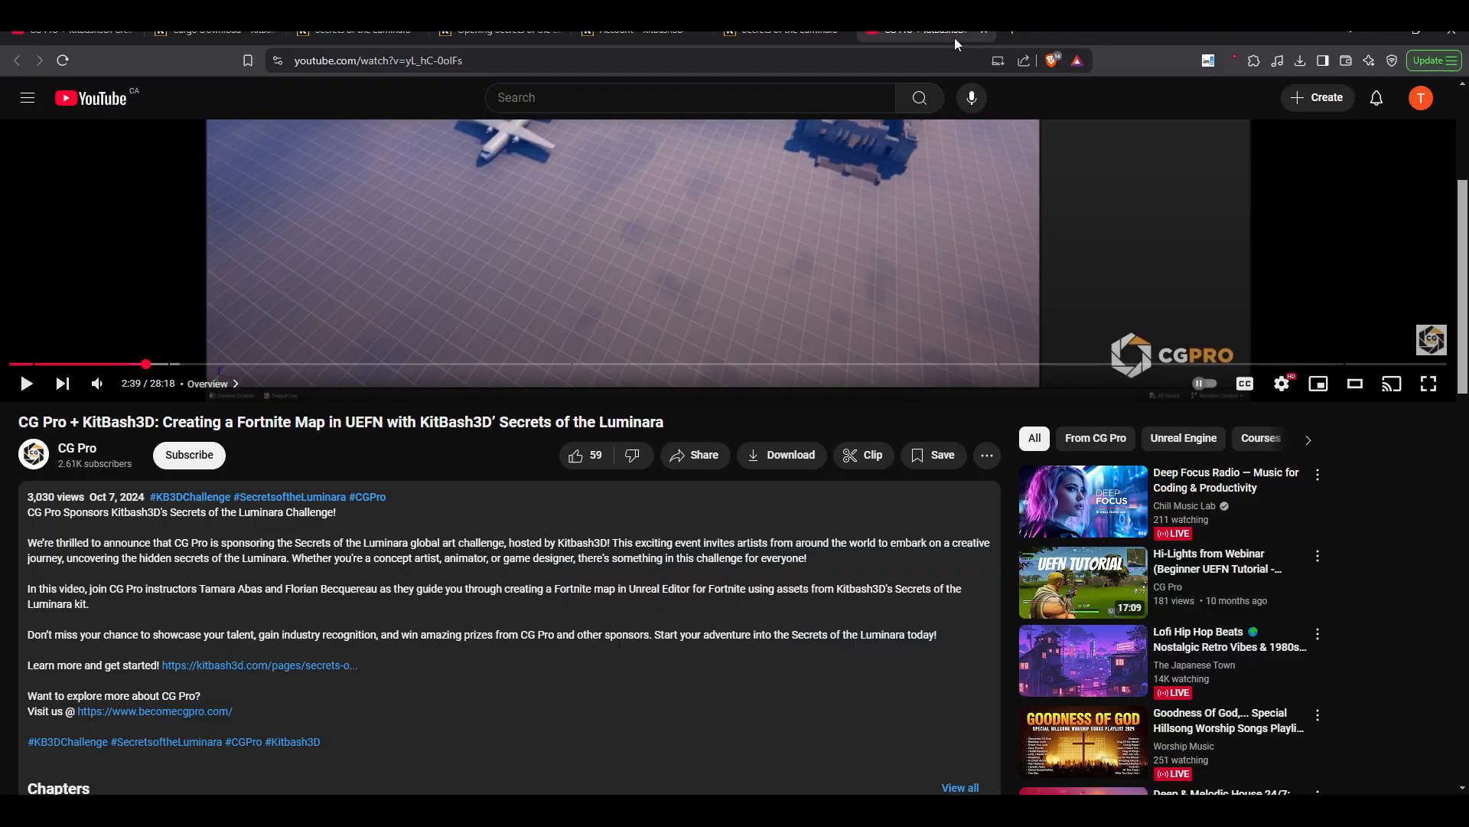
- Find the CG Pro UEFN and Unreal tutorials above the contest submissions on the remaining Luminara challenge page
{"action": "left_click", "coordinate": [774, 32]}
{"action": "scroll", "coordinate": [584, 332], "scroll_direction": "down", "scroll_amount": 1}
{"action": "scroll", "coordinate": [630, 354], "scroll_direction": "up", "scroll_amount": 10}
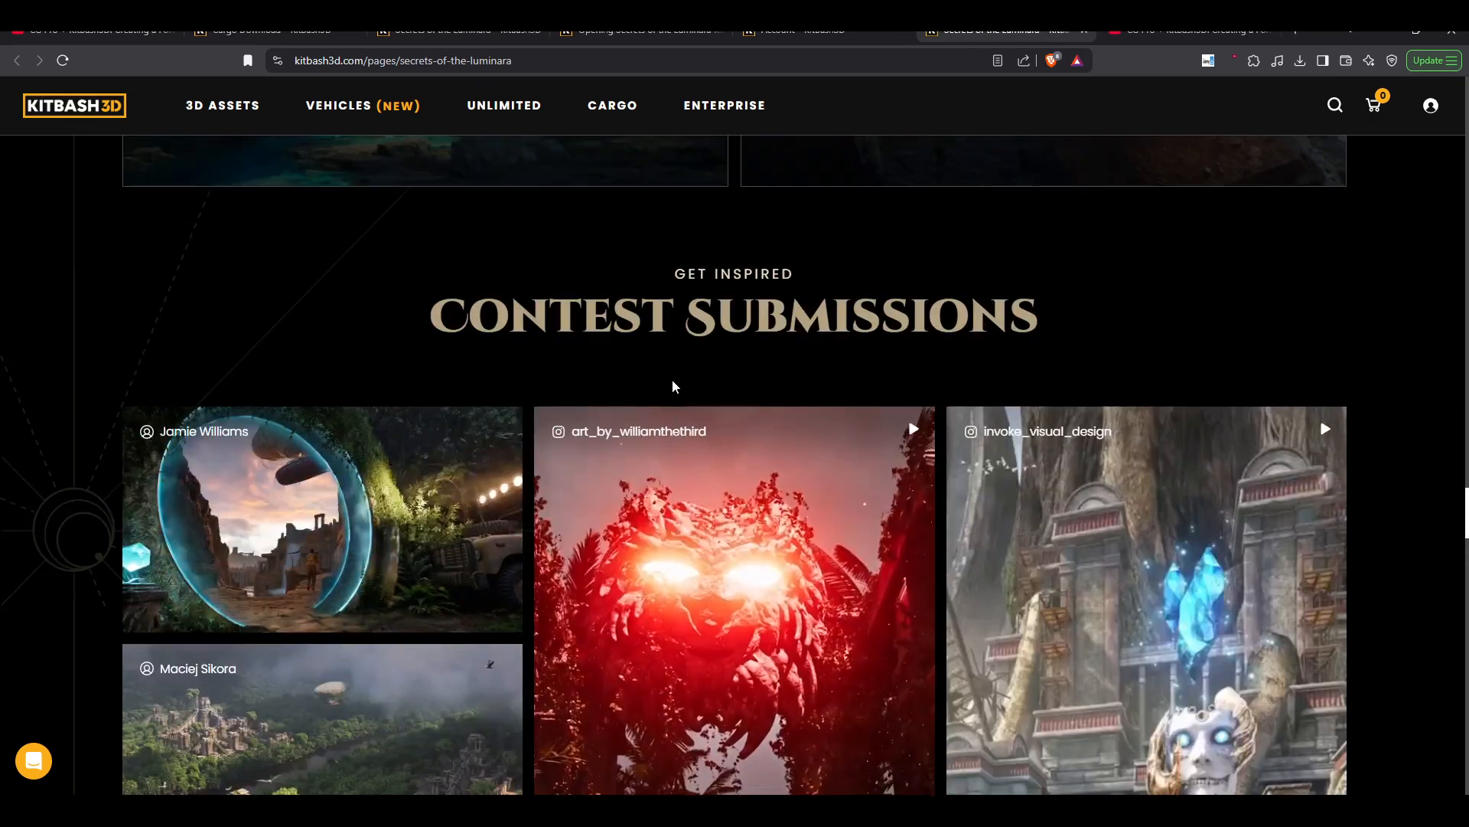
{"action": "scroll", "coordinate": [671, 379], "scroll_direction": "up", "scroll_amount": 11}
{"action": "scroll", "coordinate": [699, 384], "scroll_direction": "down", "scroll_amount": 7}
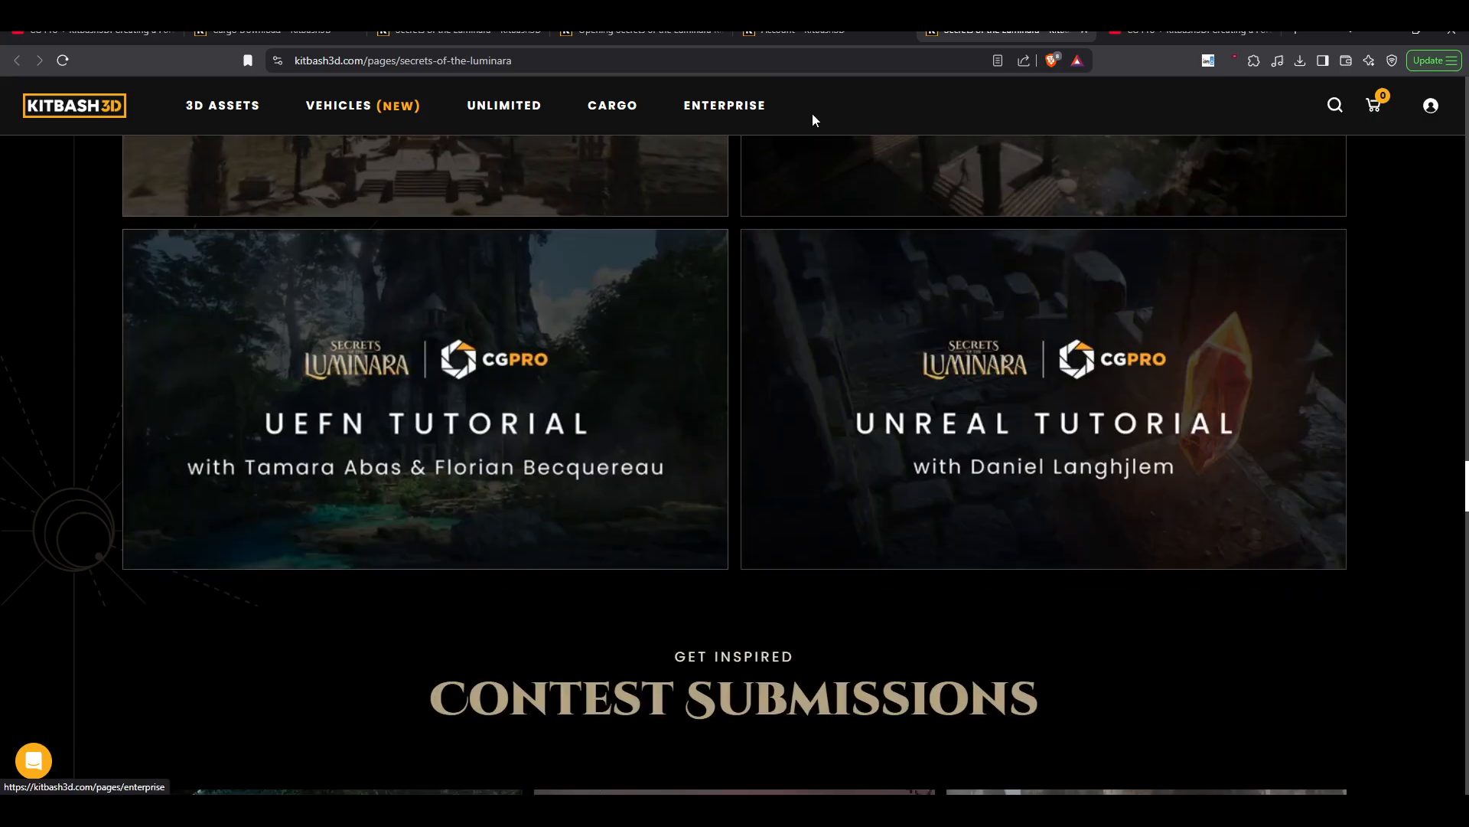
- On the KitBash3D account page, examine the software and format download options for the Secrets of the Luminara kit
{"action": "left_click", "coordinate": [806, 32]}
{"action": "left_click", "coordinate": [1252, 504]}
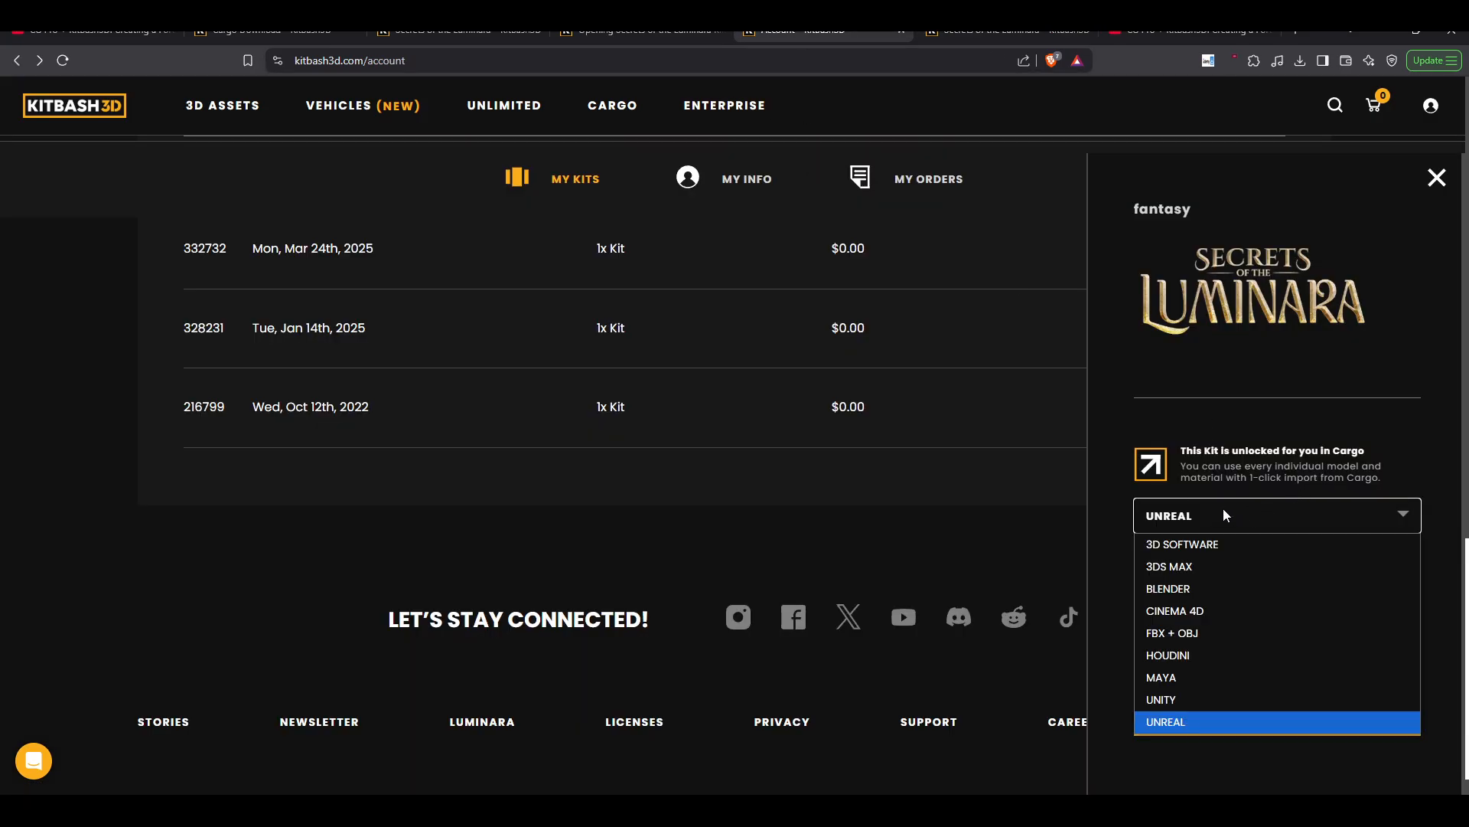
{"action": "scroll", "coordinate": [1183, 440], "scroll_direction": "up", "scroll_amount": 14}
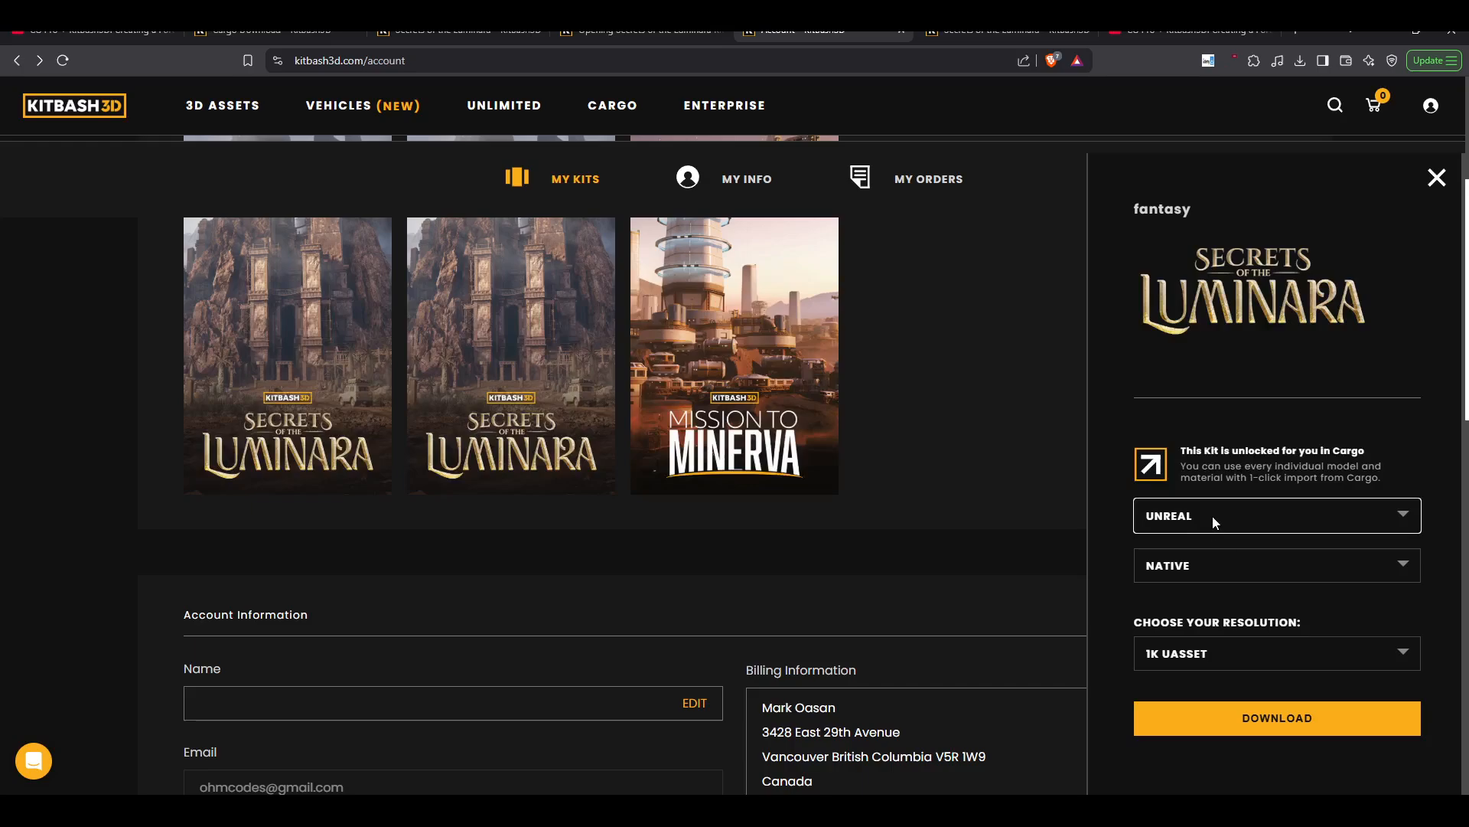
{"action": "left_click", "coordinate": [1224, 516]}
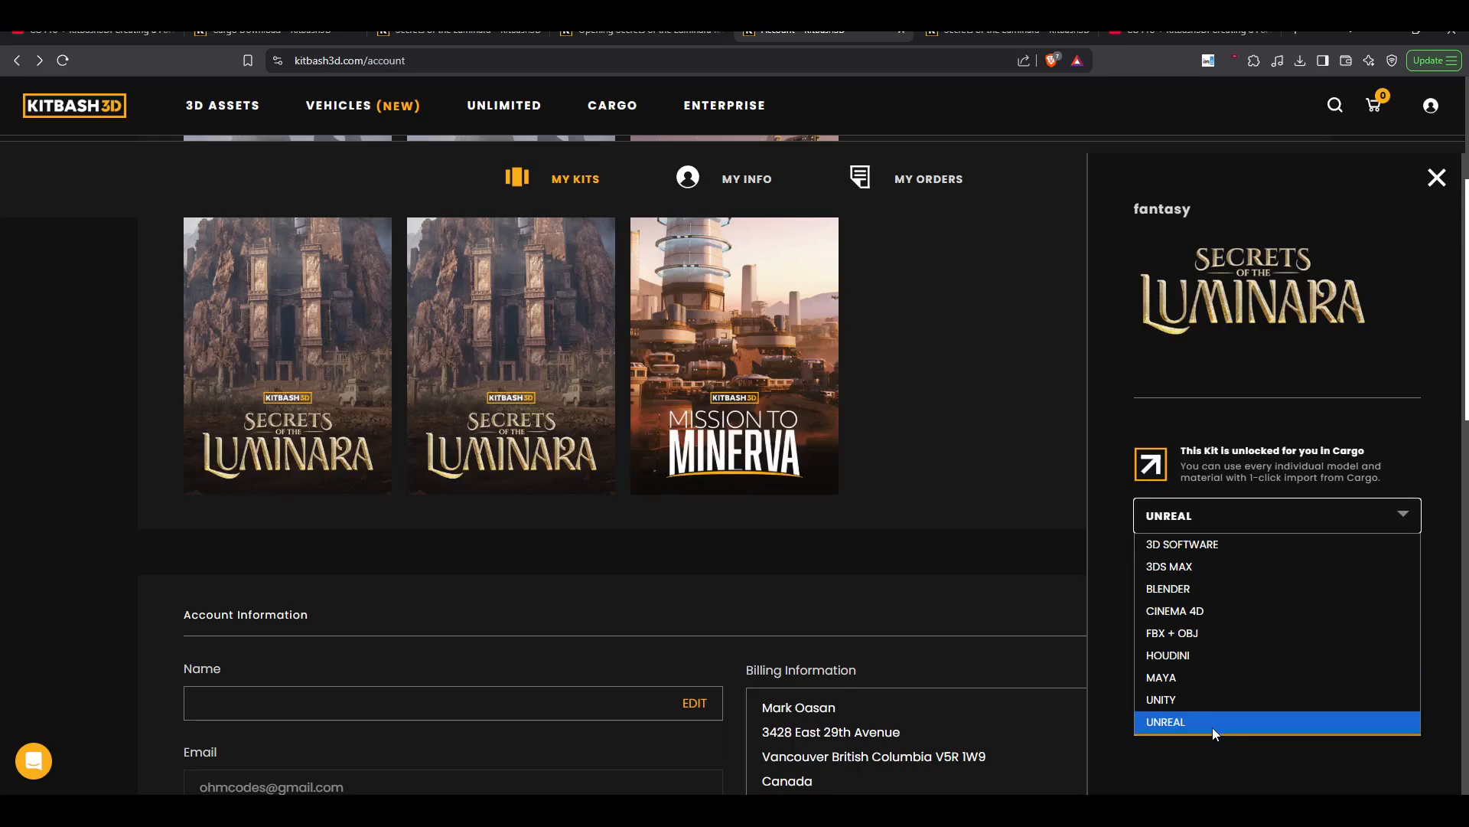
{"action": "left_click", "coordinate": [1210, 516]}
{"action": "left_click", "coordinate": [1211, 569]}
{"action": "left_click", "coordinate": [1180, 618]}
{"action": "left_click", "coordinate": [1210, 516]}
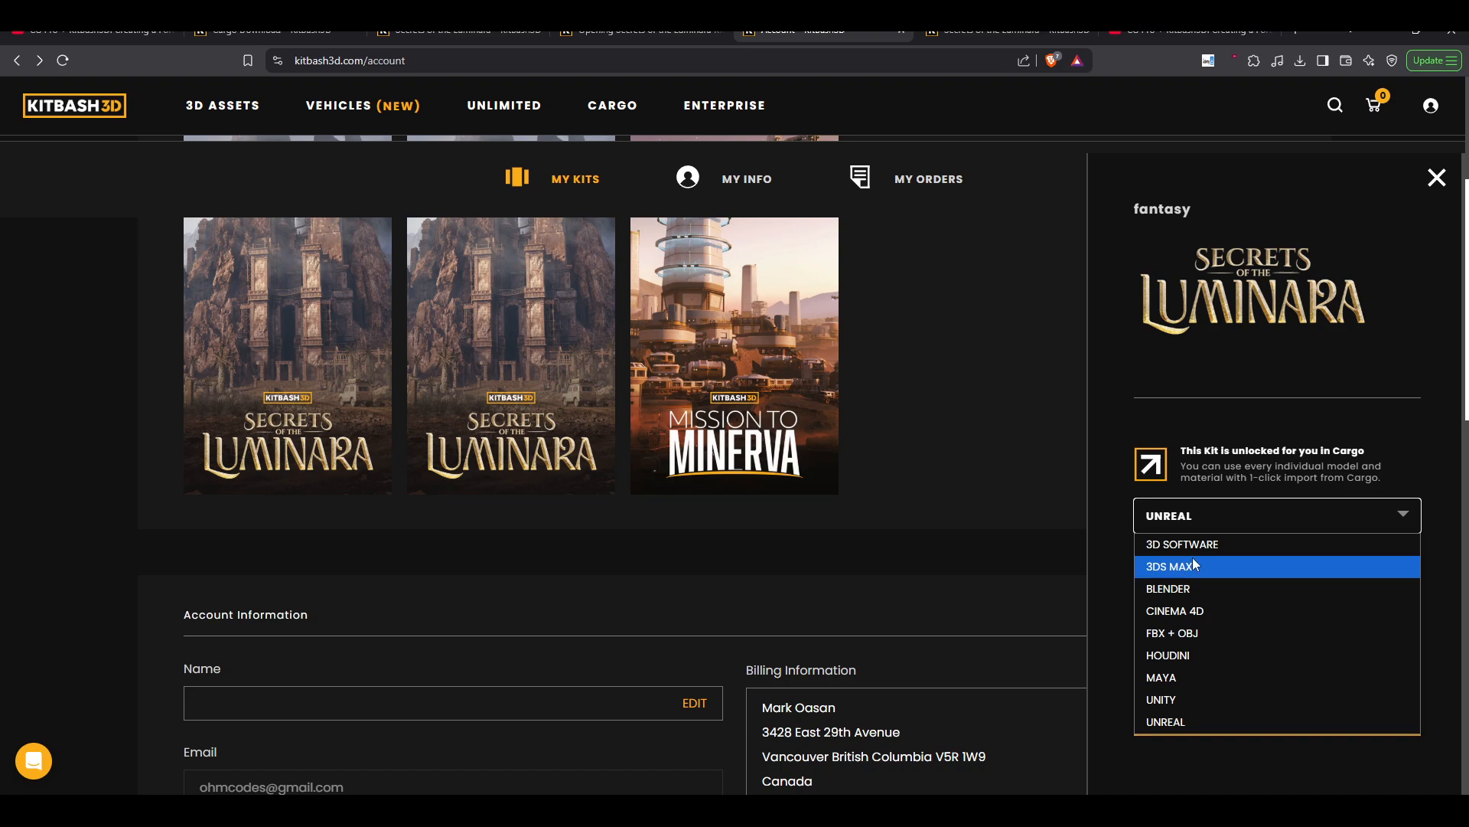
{"action": "left_click", "coordinate": [1079, 505]}
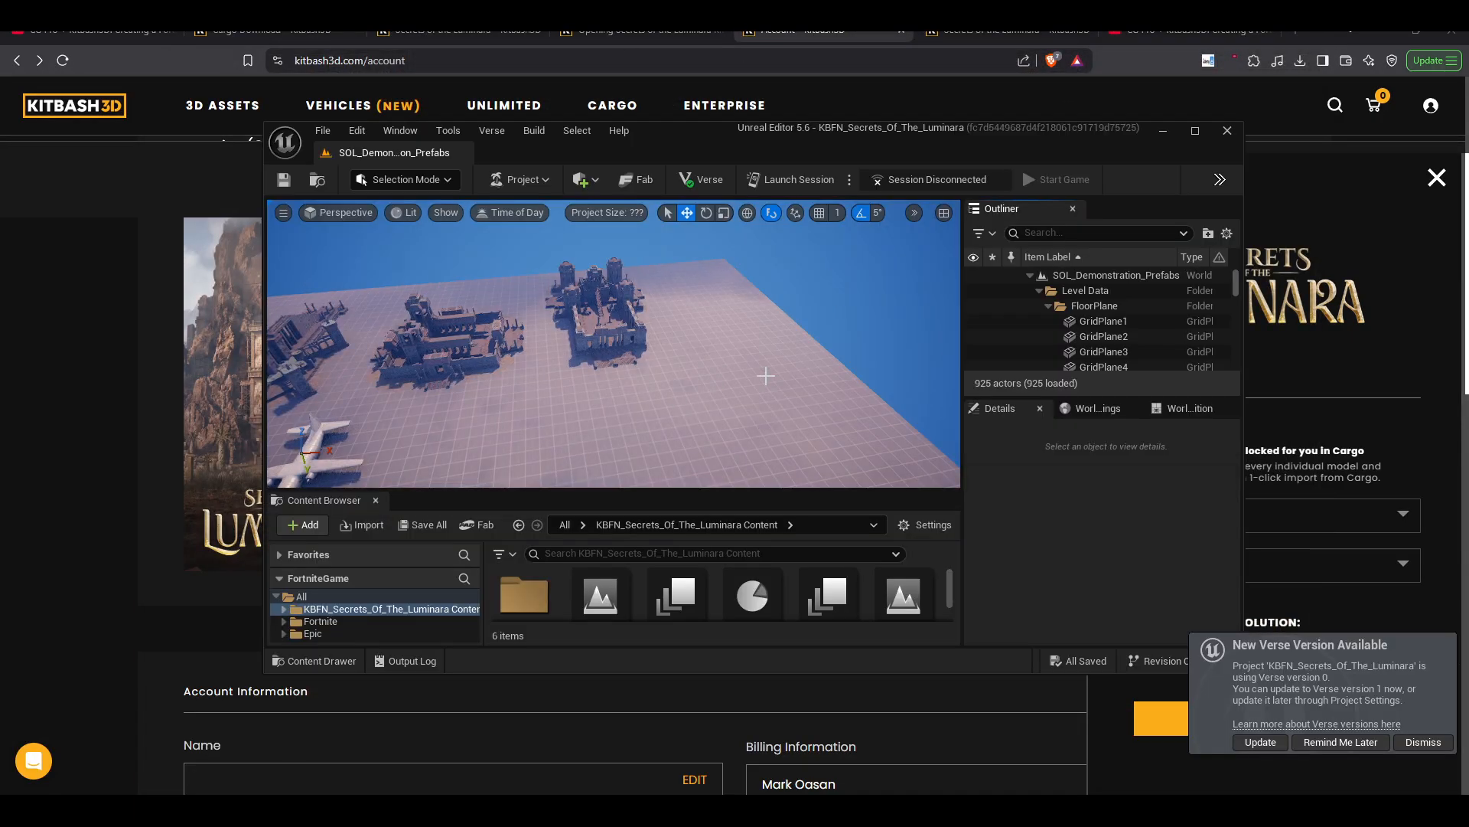
- Maximize the Unreal Editor for Fortnite window and fly through the demonstration level to the blimp ship
{"action": "left_click", "coordinate": [1198, 133]}
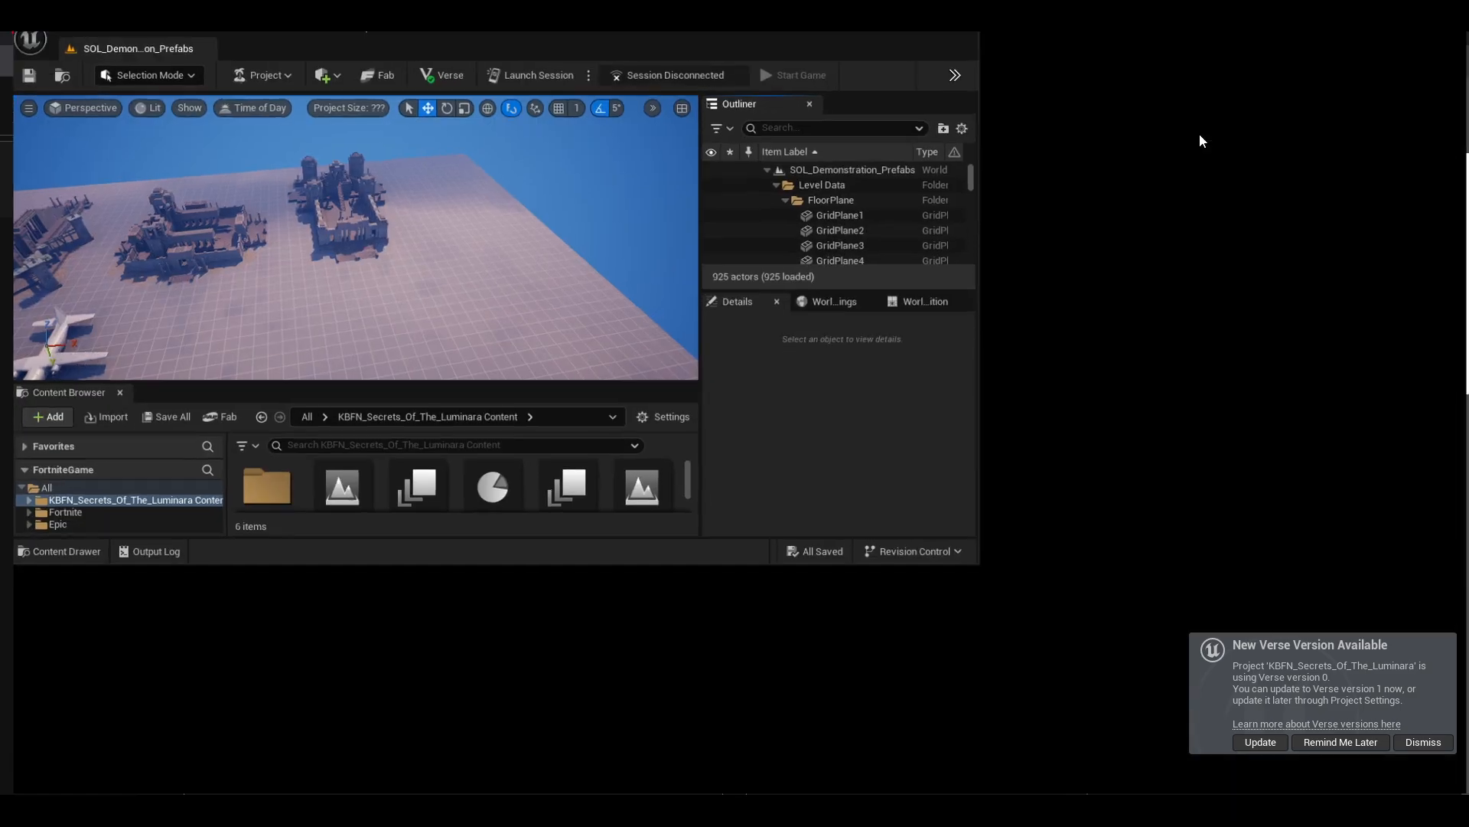
{"action": "right_click_drag", "start_coordinate": [760, 306], "coordinate": [562, 323]}
{"action": "key", "text": "w"}
{"action": "scroll", "coordinate": [566, 284], "scroll_direction": "up", "scroll_amount": 4}
{"action": "key", "text": "w"}
{"action": "key", "text": "w"}
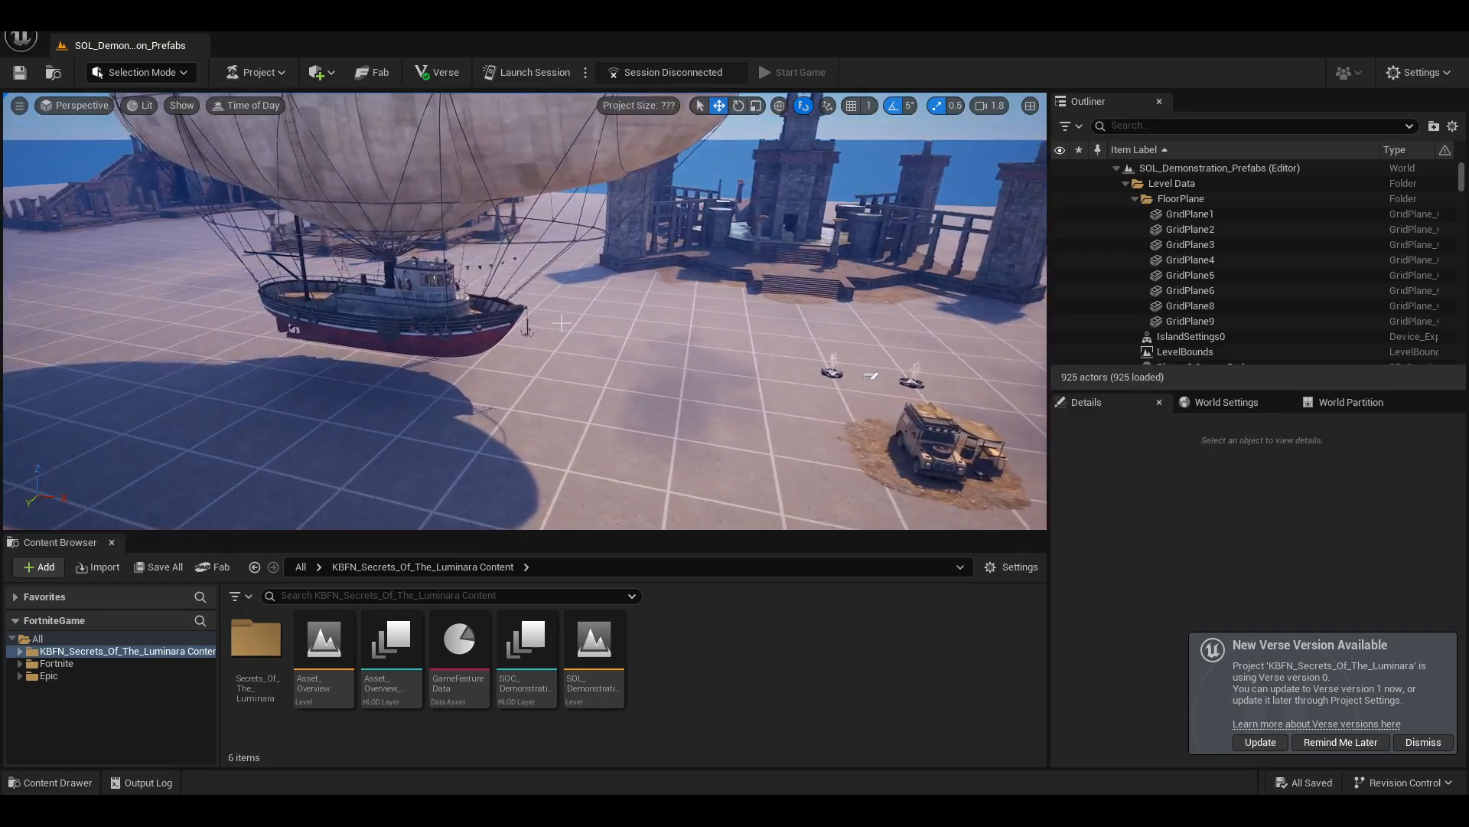
- Select the blimp ship's hull in the level and inspect the ship up close
{"action": "left_click", "coordinate": [498, 271]}
{"action": "left_click", "coordinate": [463, 315]}
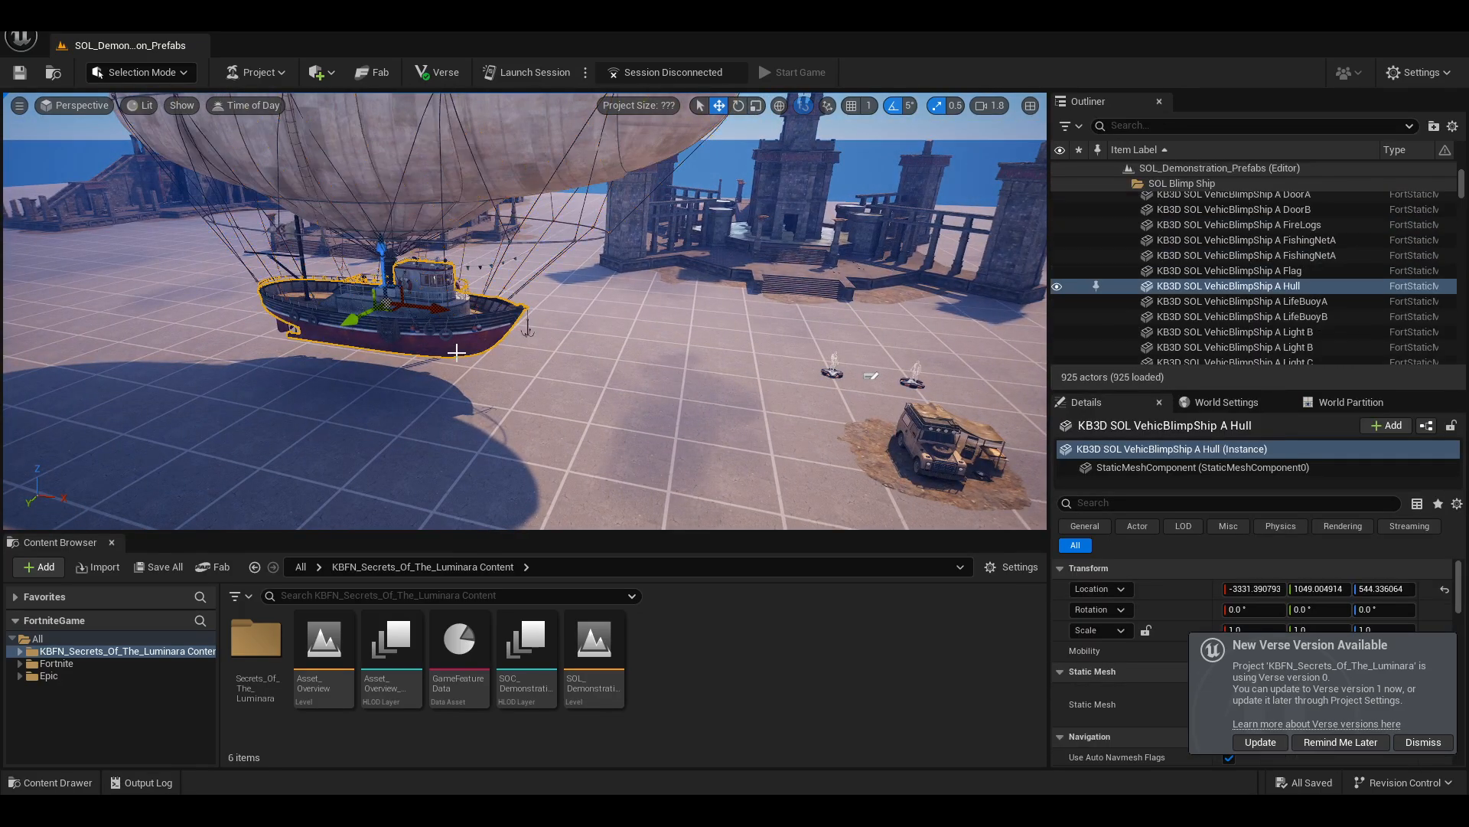
{"action": "right_click_drag", "start_coordinate": [463, 315], "coordinate": [463, 272]}
{"action": "key", "text": "w"}
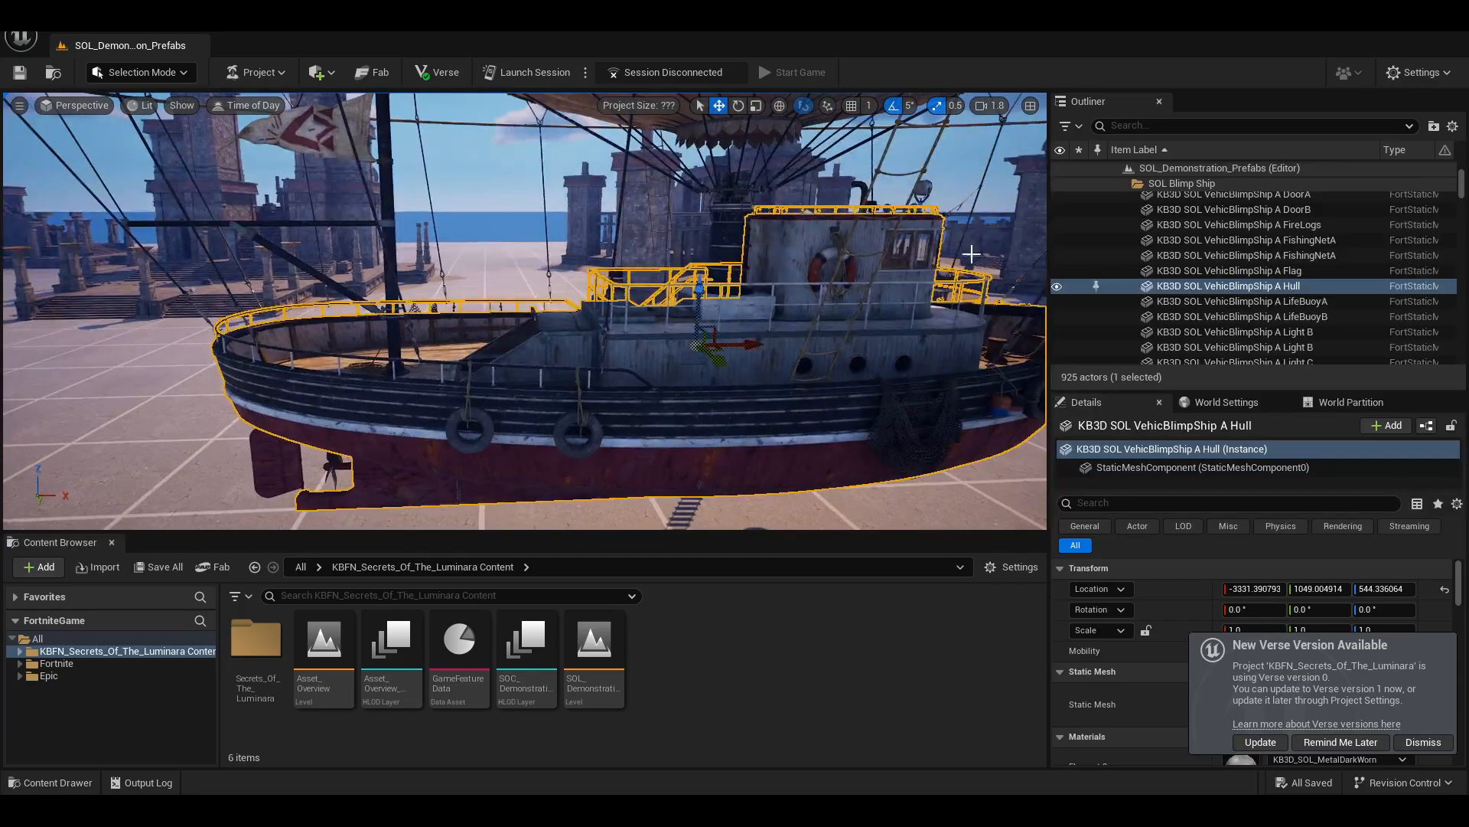
- Collapse the SOL Blimp Ship and SOL Cargo Plane folders in the Outliner
{"action": "left_click", "coordinate": [1172, 185]}
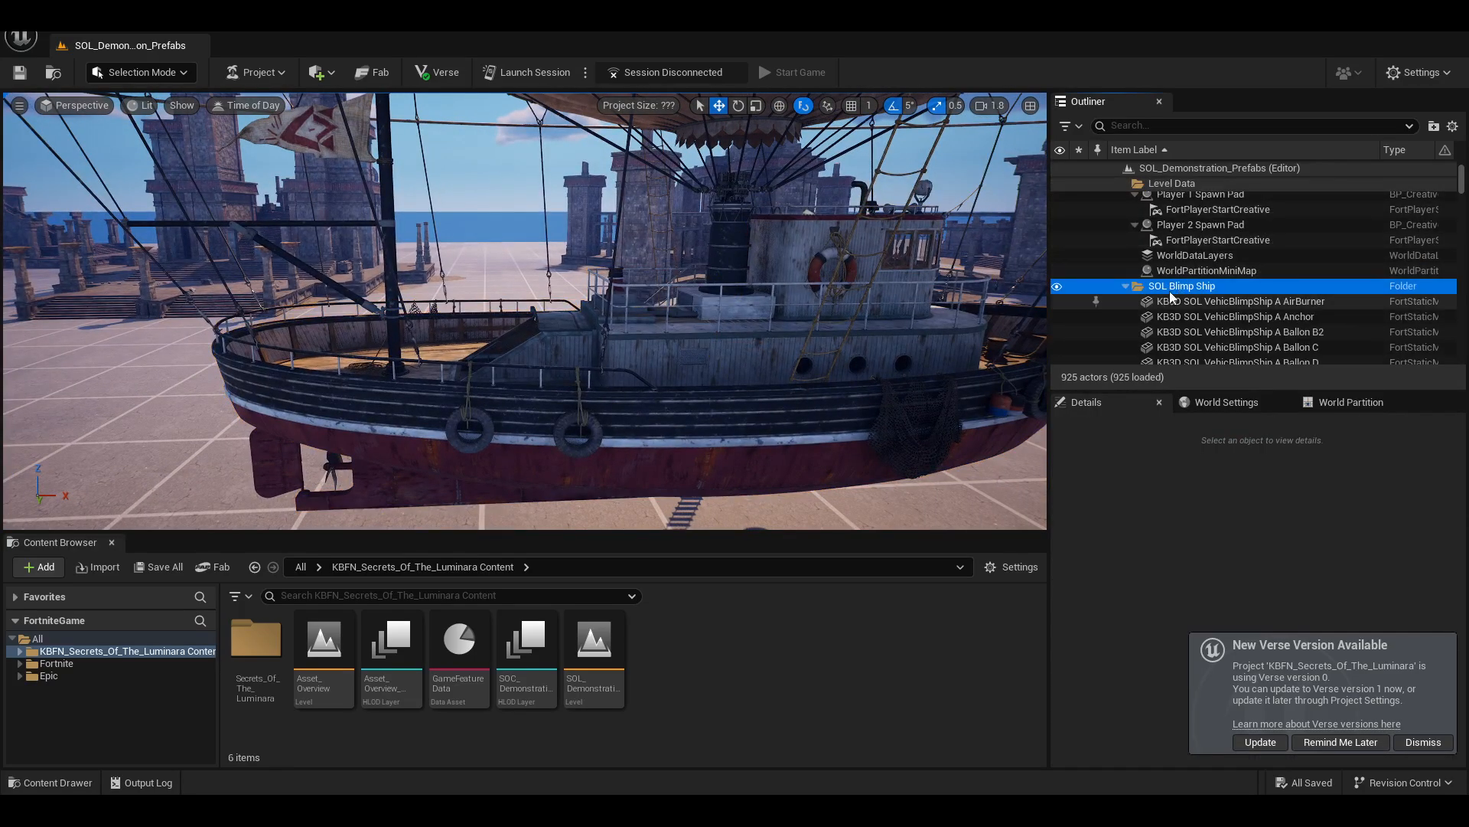
{"action": "left_click", "coordinate": [1126, 286]}
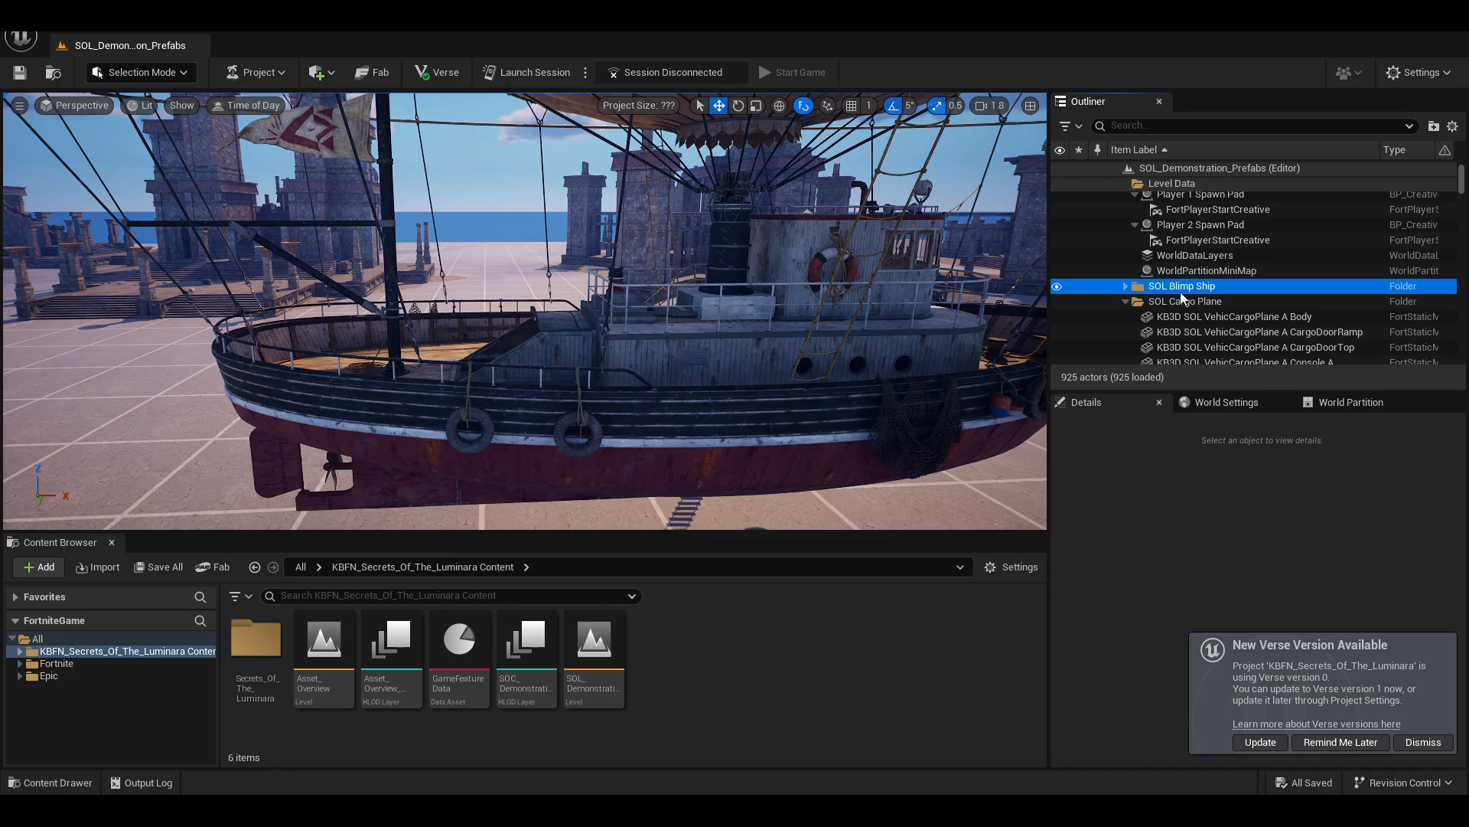
{"action": "left_click", "coordinate": [1126, 302]}
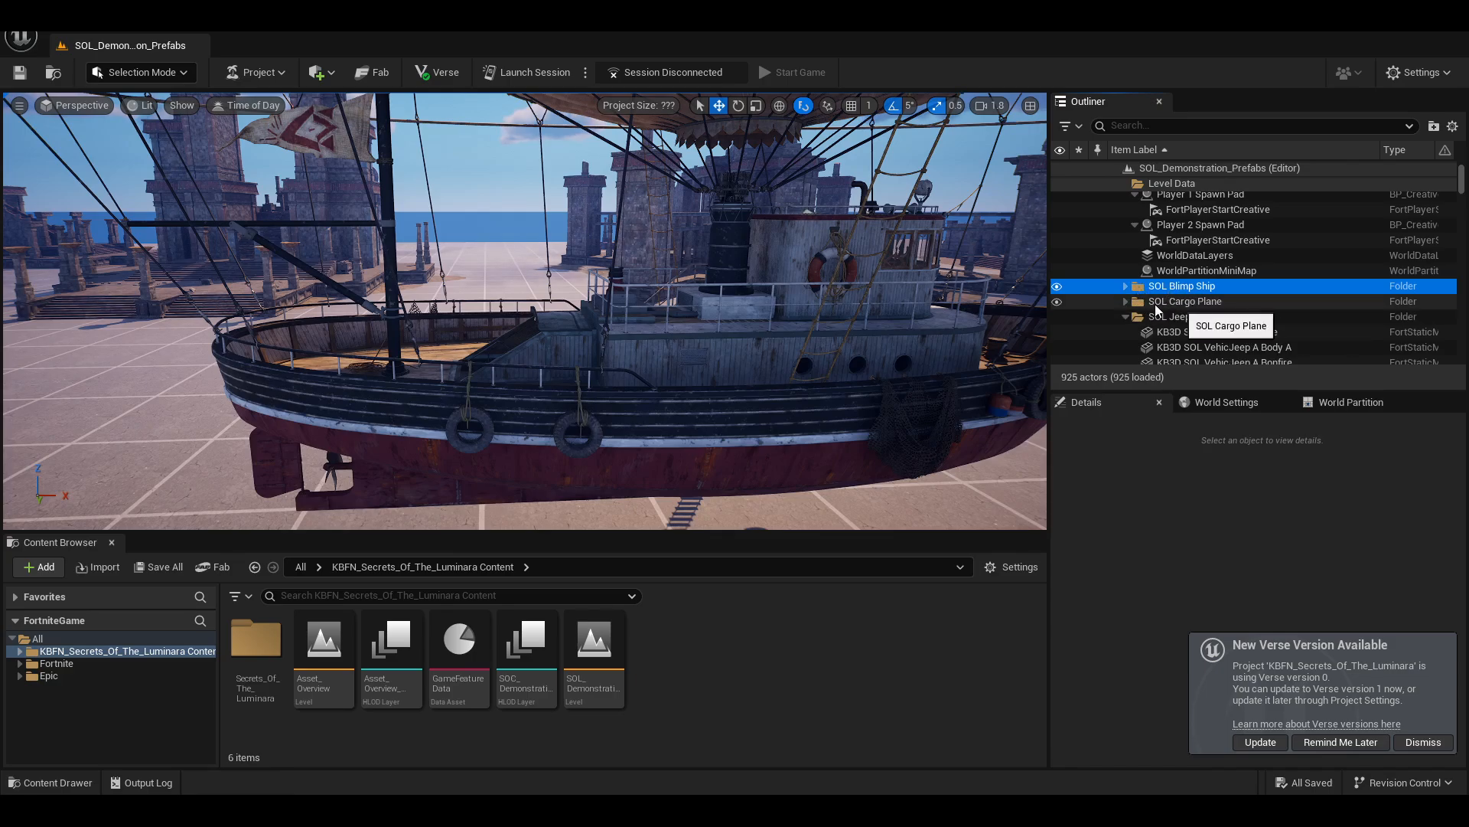
- Update the project to Verse version 1
{"action": "right_click_drag", "start_coordinate": [766, 306], "coordinate": [666, 317]}
{"action": "scroll", "coordinate": [1214, 296], "scroll_direction": "down", "scroll_amount": 1}
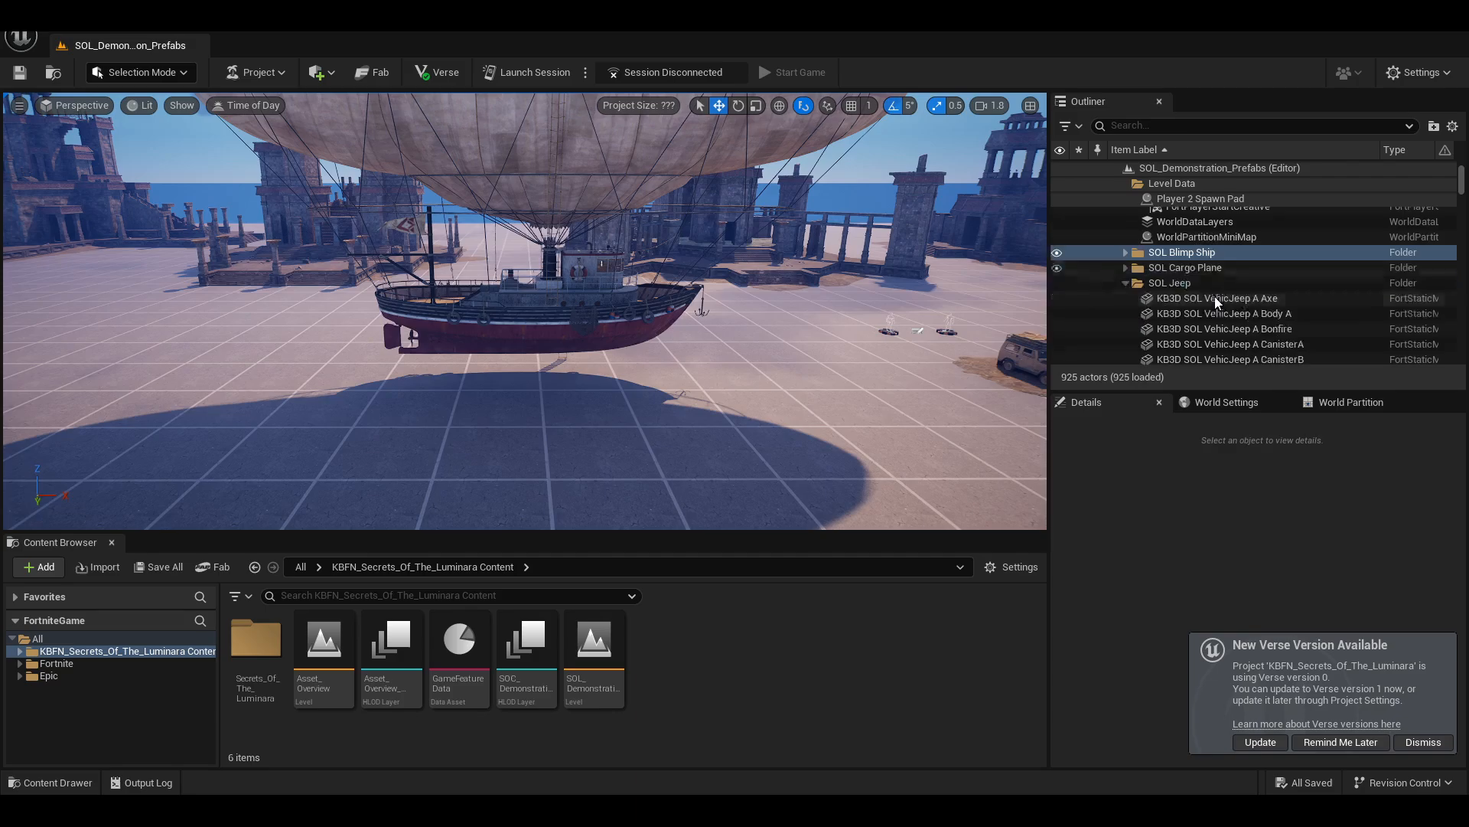
{"action": "left_click", "coordinate": [1272, 742]}
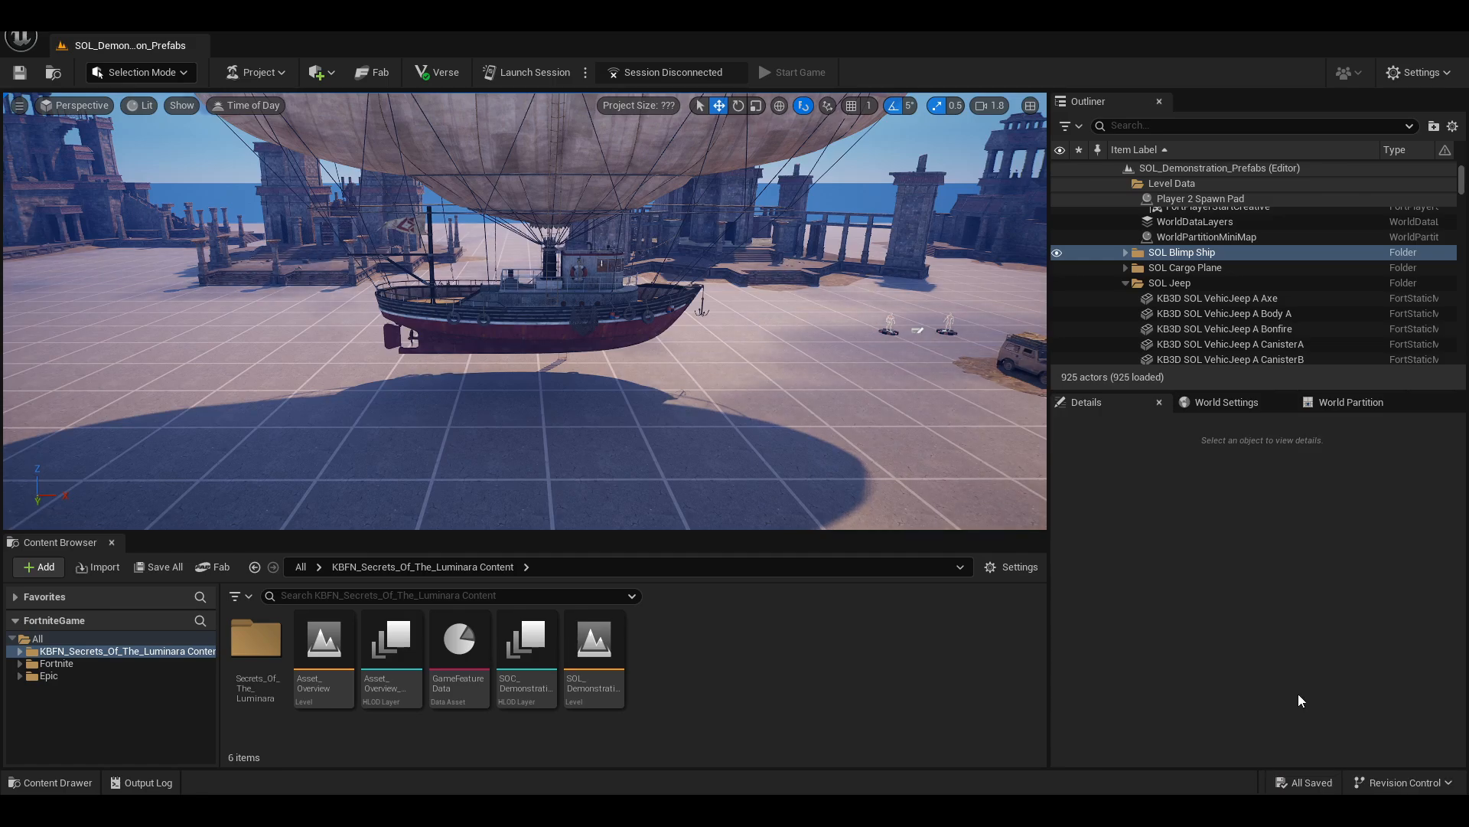
- Look over the jeep, the cargo plane and the ruined buildings in the demonstration level
{"action": "right_click_drag", "start_coordinate": [685, 408], "coordinate": [728, 421]}
{"action": "key", "text": "d"}
{"action": "key", "text": "w"}
{"action": "key", "text": "a"}
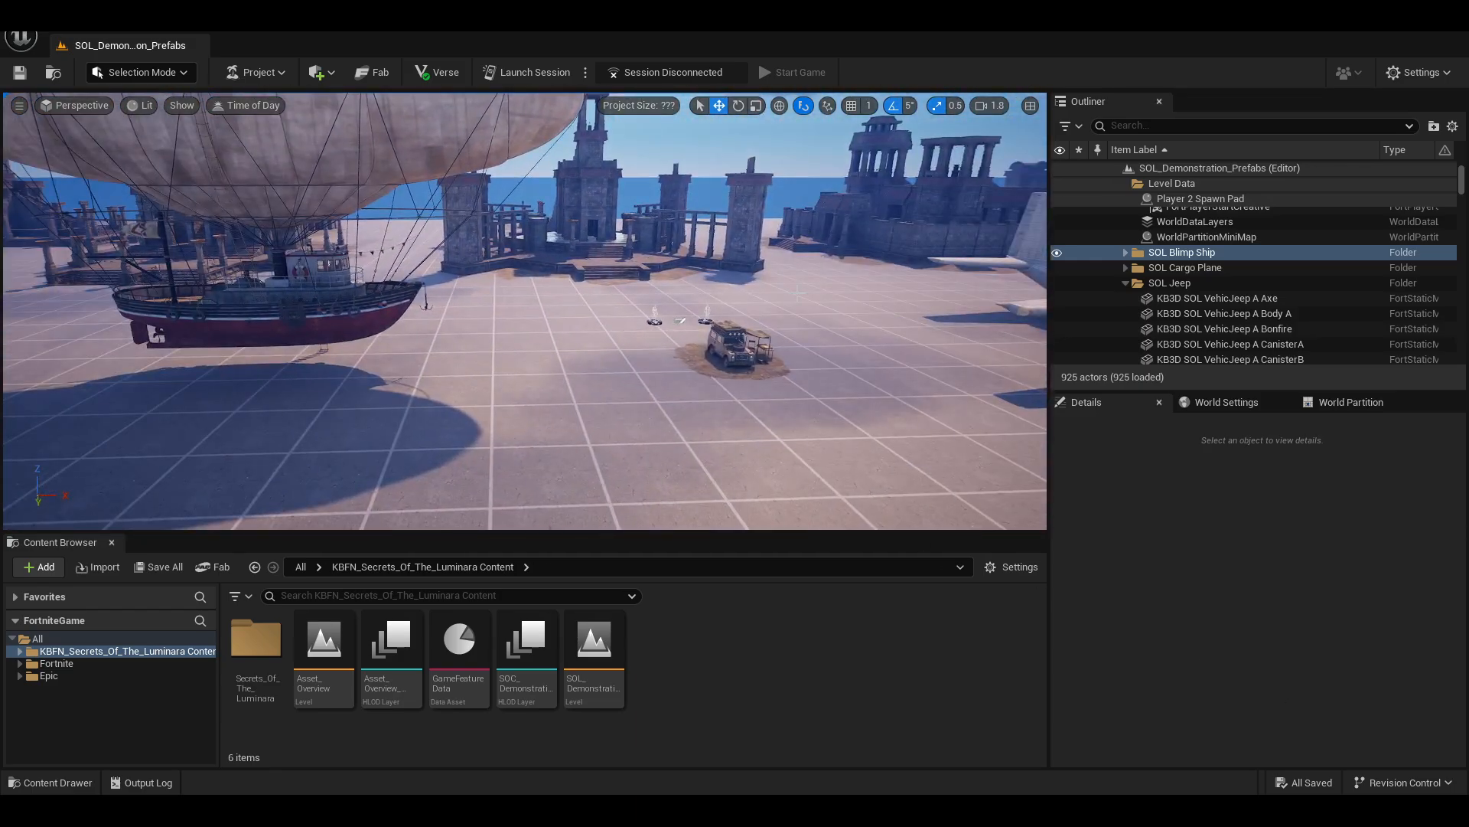
{"action": "right_click_drag", "start_coordinate": [639, 267], "coordinate": [804, 168]}
{"action": "key", "text": "d"}
{"action": "key", "text": "s"}
{"action": "key", "text": "s"}
{"action": "right_click_drag", "start_coordinate": [492, 336], "coordinate": [452, 451]}
{"action": "key", "text": "s"}
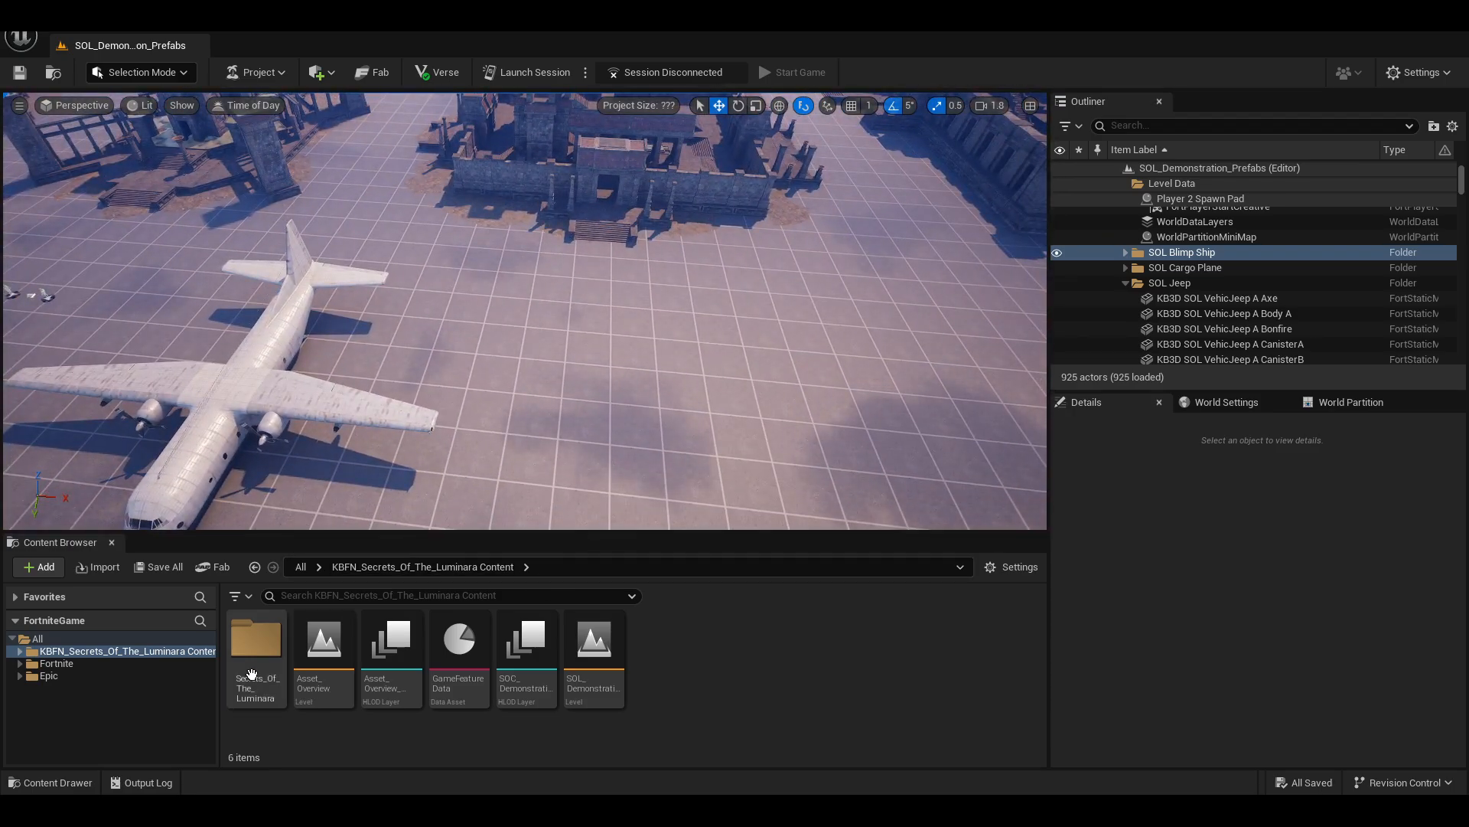
- Expand the project's Secrets_Of_The_Luminara content folder and look into its Textures and Meshes subfolders
{"action": "left_click", "coordinate": [19, 676]}
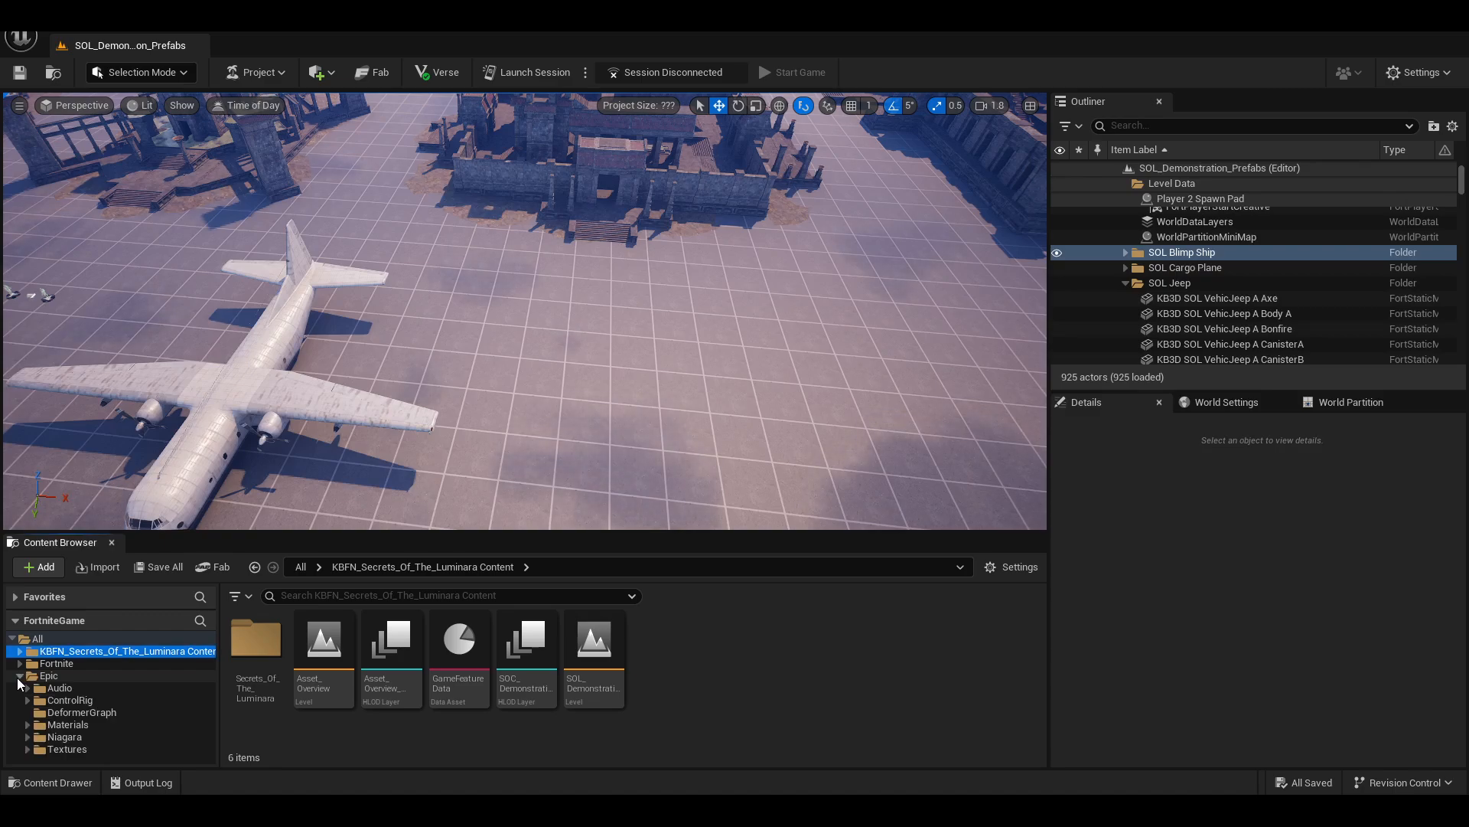
{"action": "left_click", "coordinate": [19, 676]}
{"action": "left_click", "coordinate": [20, 663]}
{"action": "left_click", "coordinate": [20, 664]}
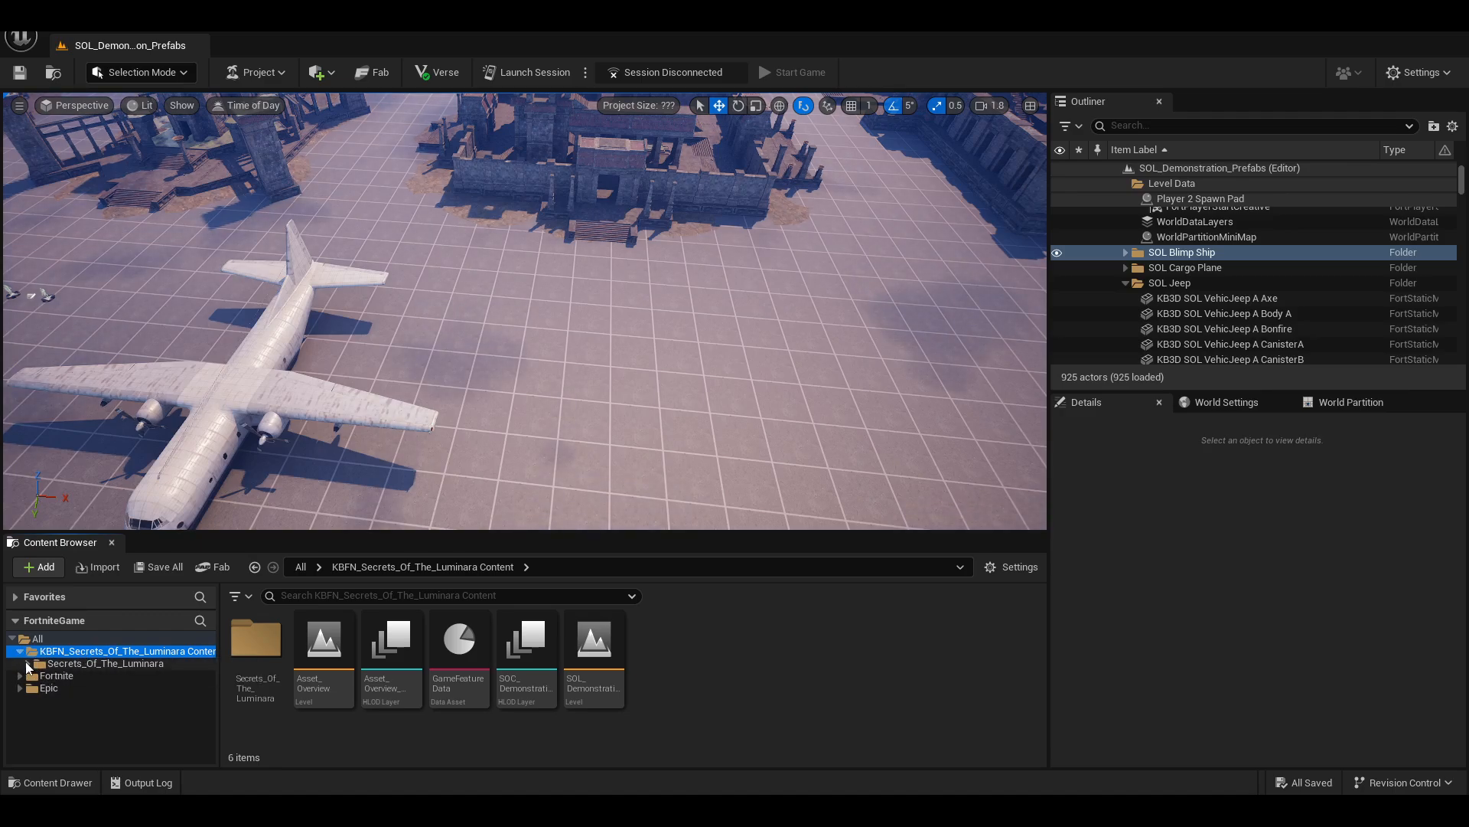
{"action": "left_click", "coordinate": [28, 662]}
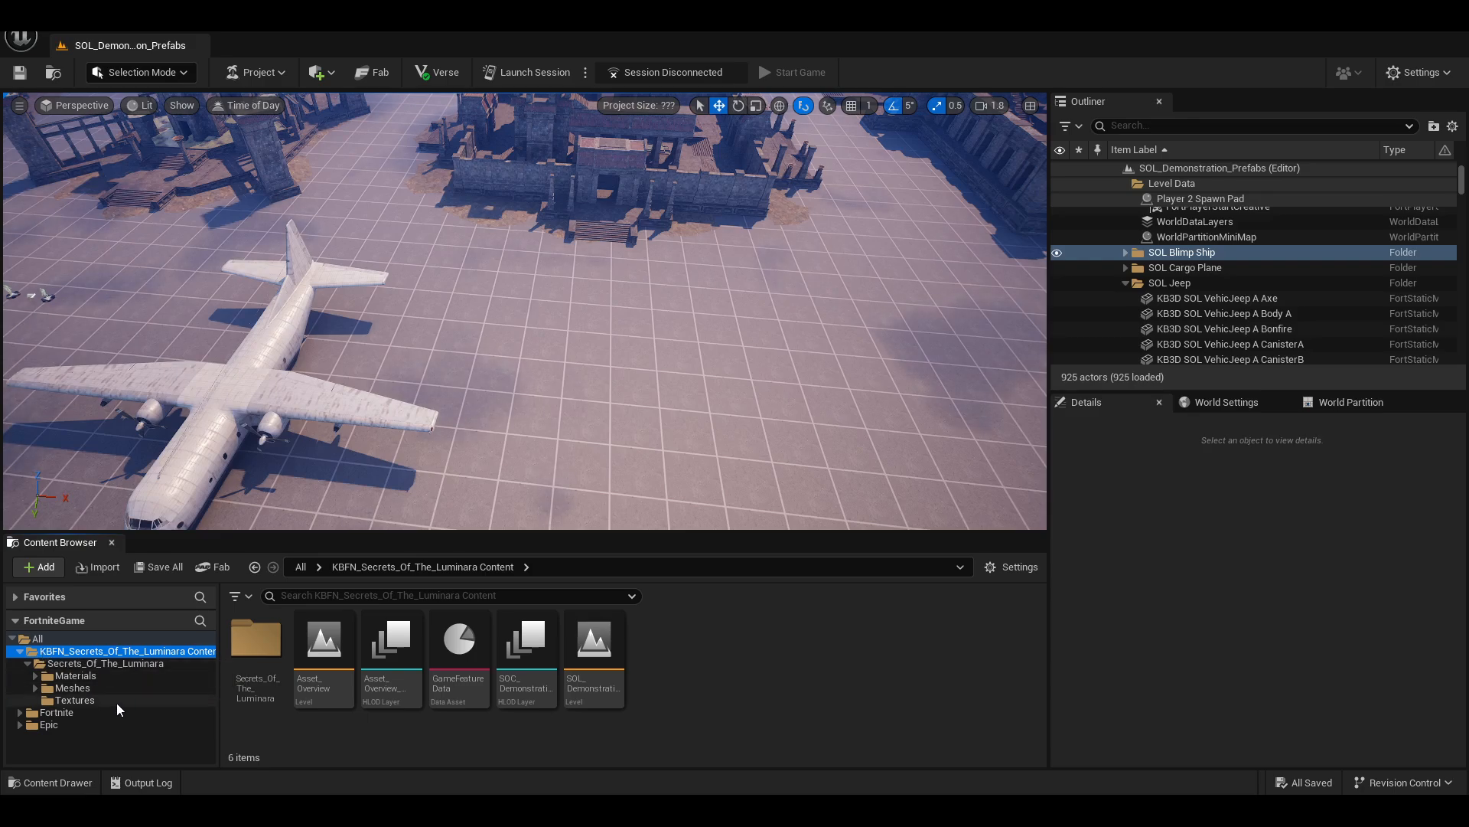
{"action": "left_click", "coordinate": [38, 698]}
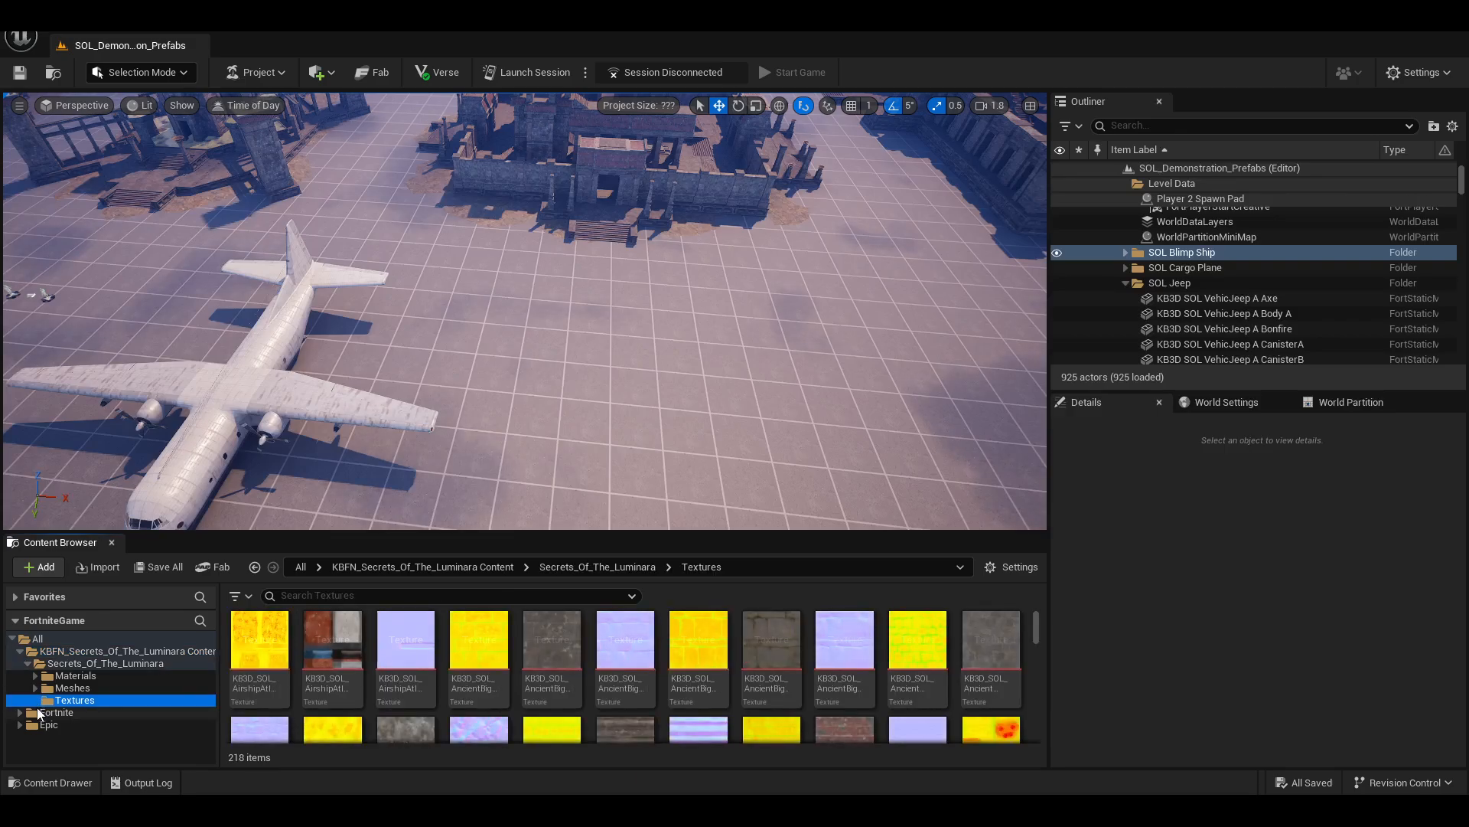
{"action": "left_click", "coordinate": [49, 689]}
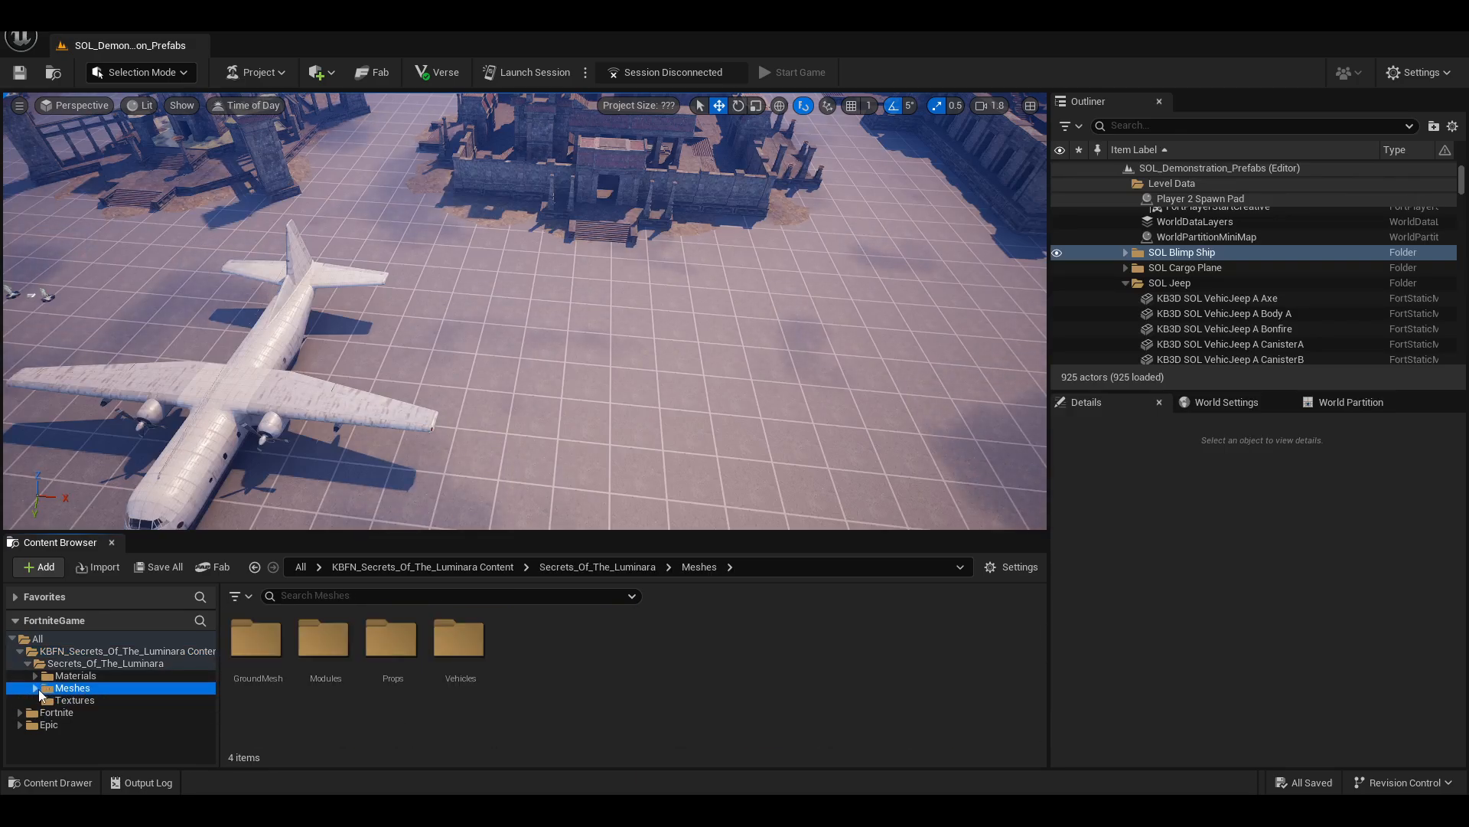
{"action": "left_click", "coordinate": [34, 688]}
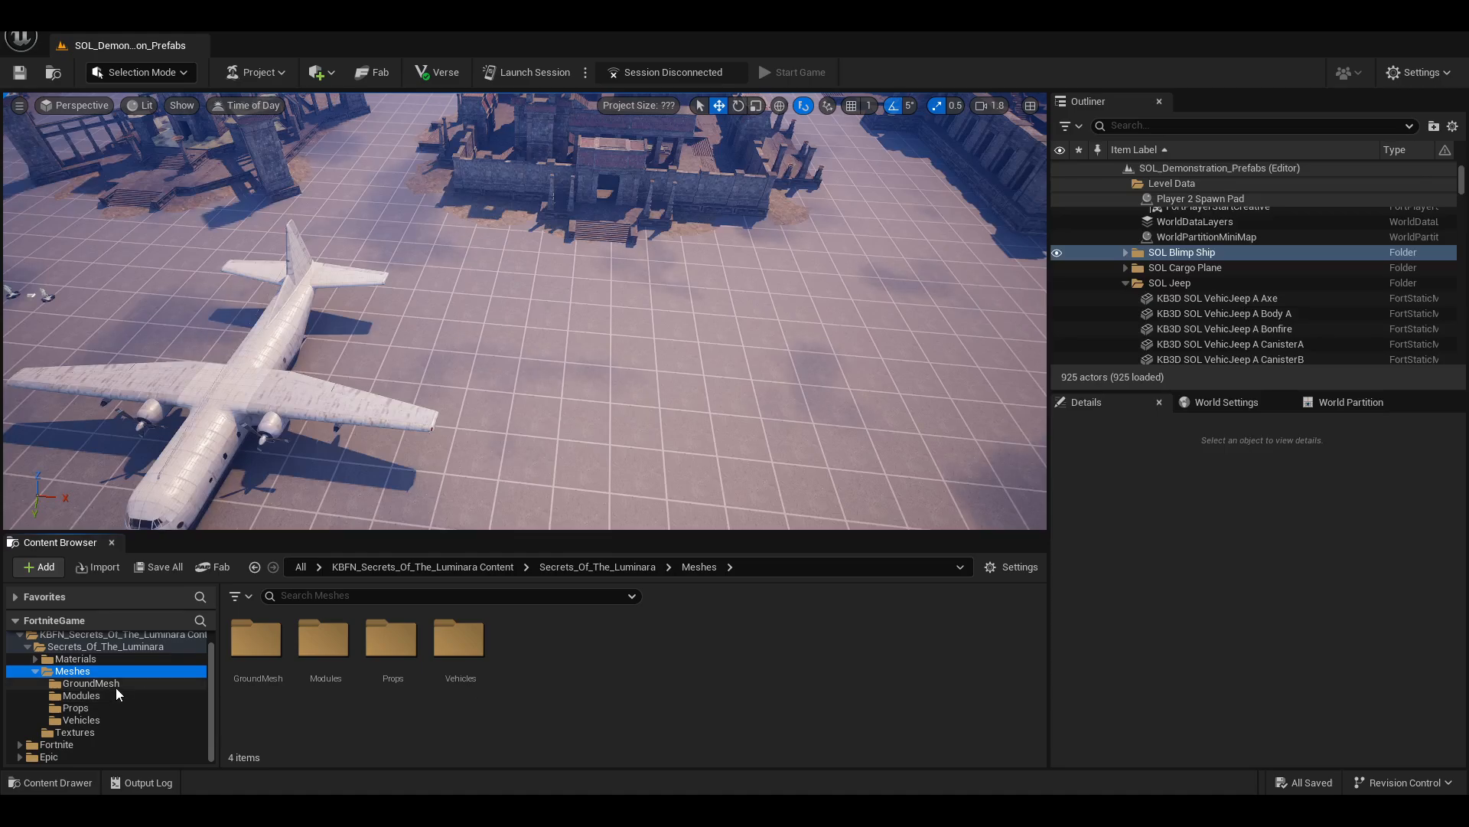
- Open the migration report for the Meshes folder, review its Materials and Meshes groups, and close it without migrating
{"action": "right_click", "coordinate": [67, 673]}
{"action": "left_click", "coordinate": [145, 613]}
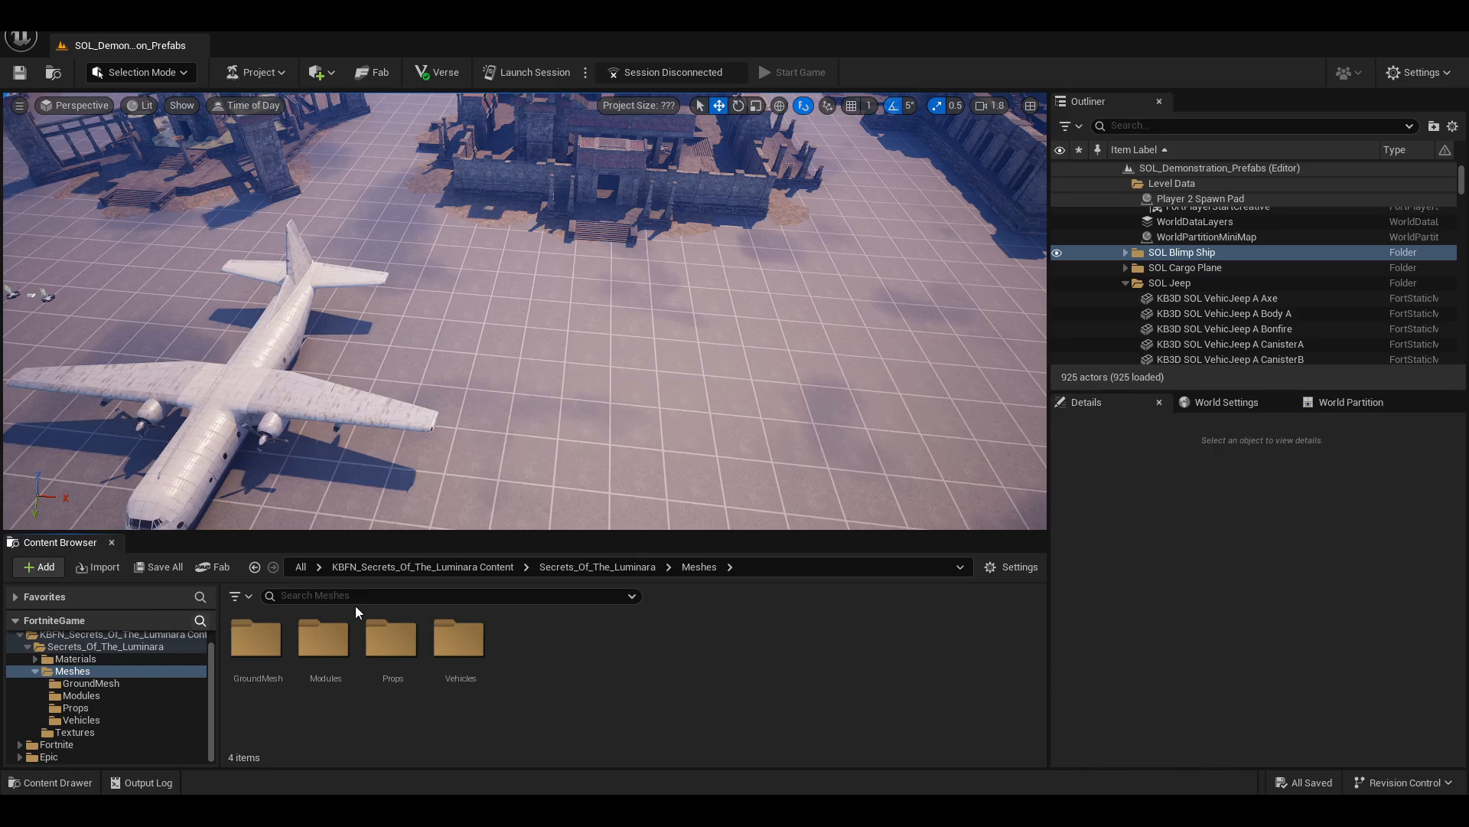
{"action": "mouse_move", "coordinate": [957, 264]}
{"action": "left_mouse_down"}
{"action": "mouse_move", "coordinate": [976, 568]}
{"action": "mouse_move", "coordinate": [957, 264]}
{"action": "left_mouse_up"}
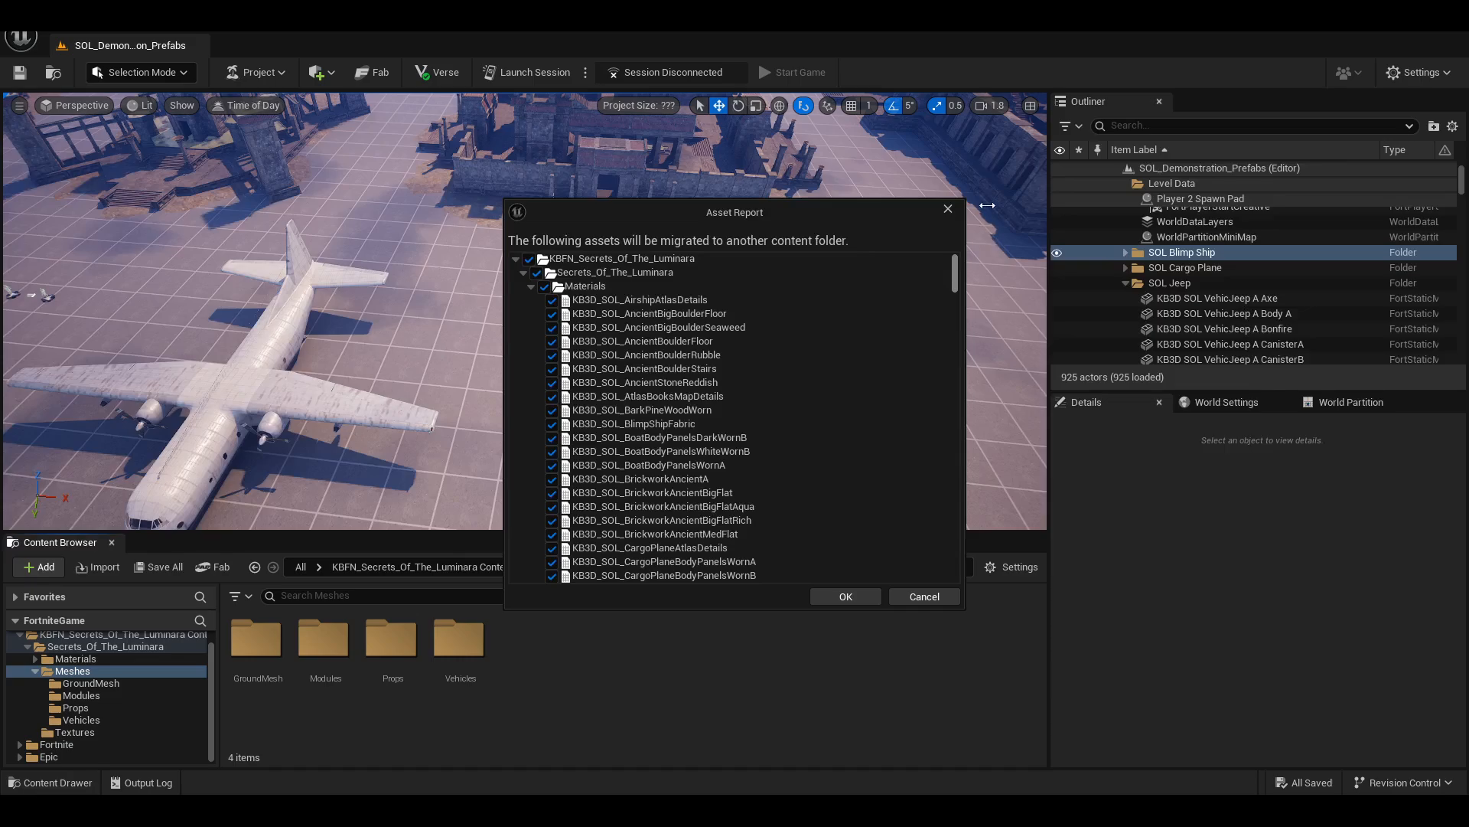
{"action": "left_click", "coordinate": [531, 287]}
{"action": "left_click", "coordinate": [524, 273]}
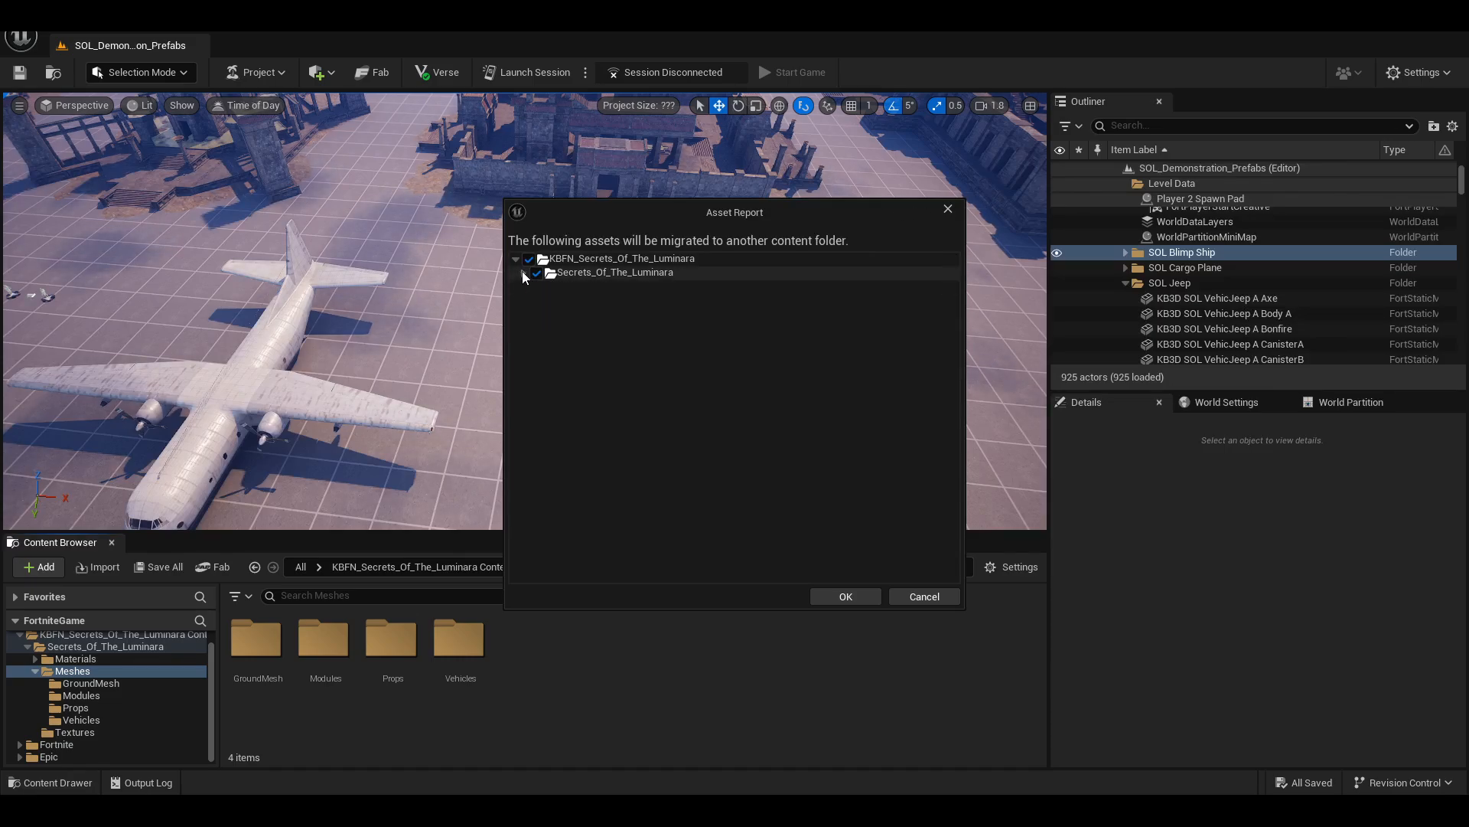
{"action": "left_click", "coordinate": [523, 274]}
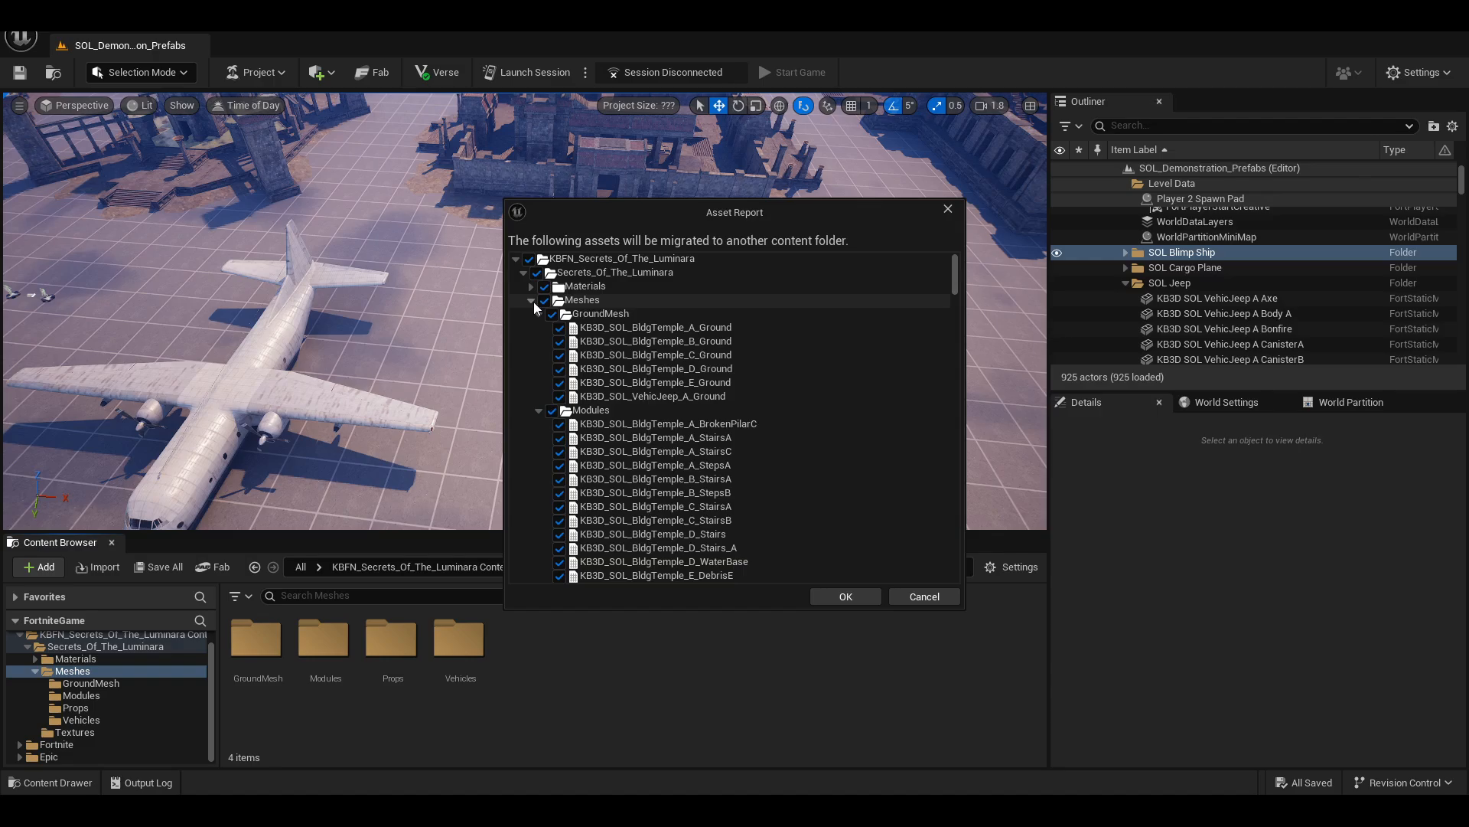
{"action": "left_click", "coordinate": [538, 314]}
{"action": "left_click", "coordinate": [531, 300]}
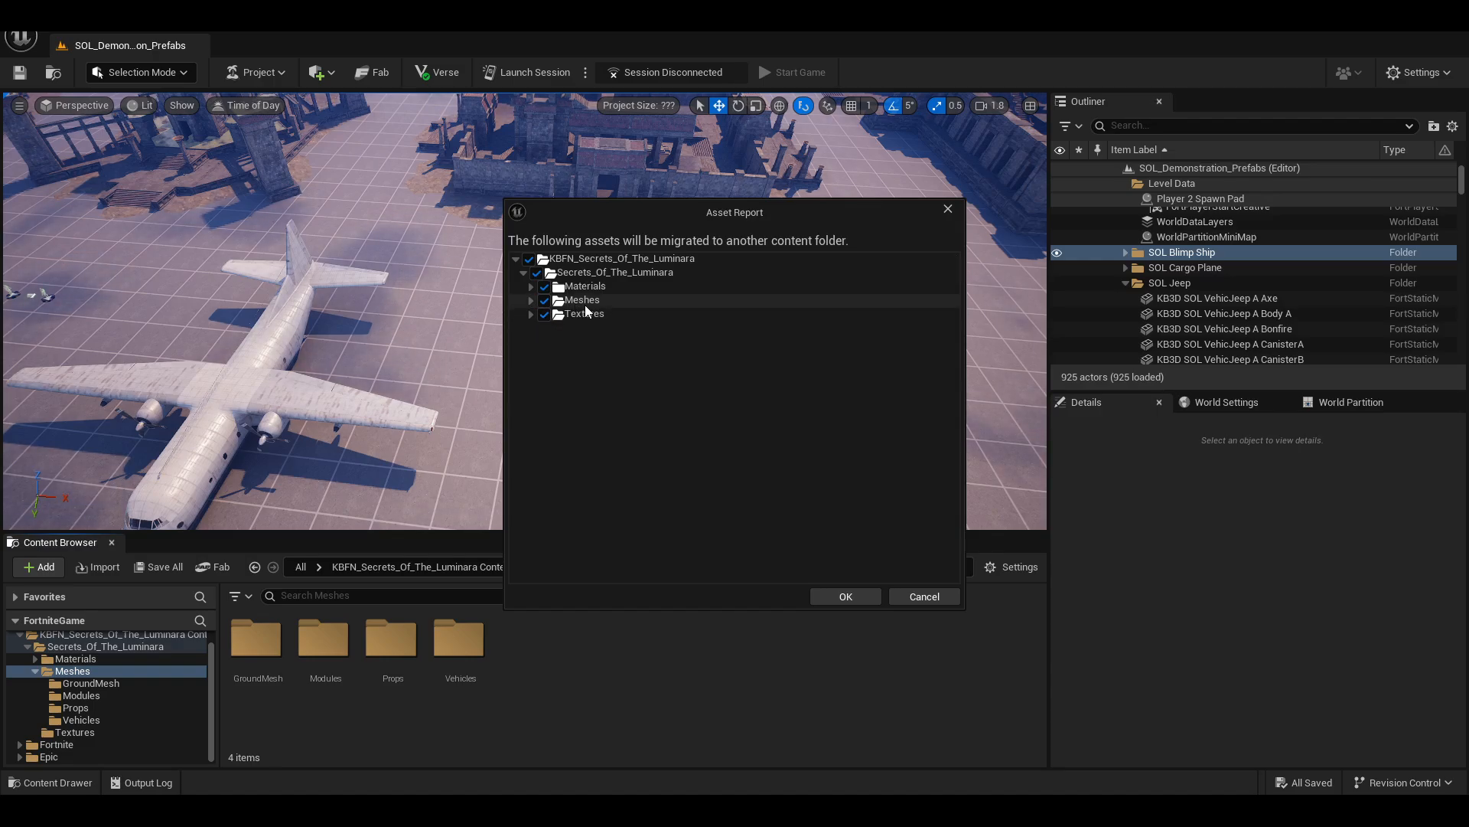
{"action": "left_click", "coordinate": [948, 209]}
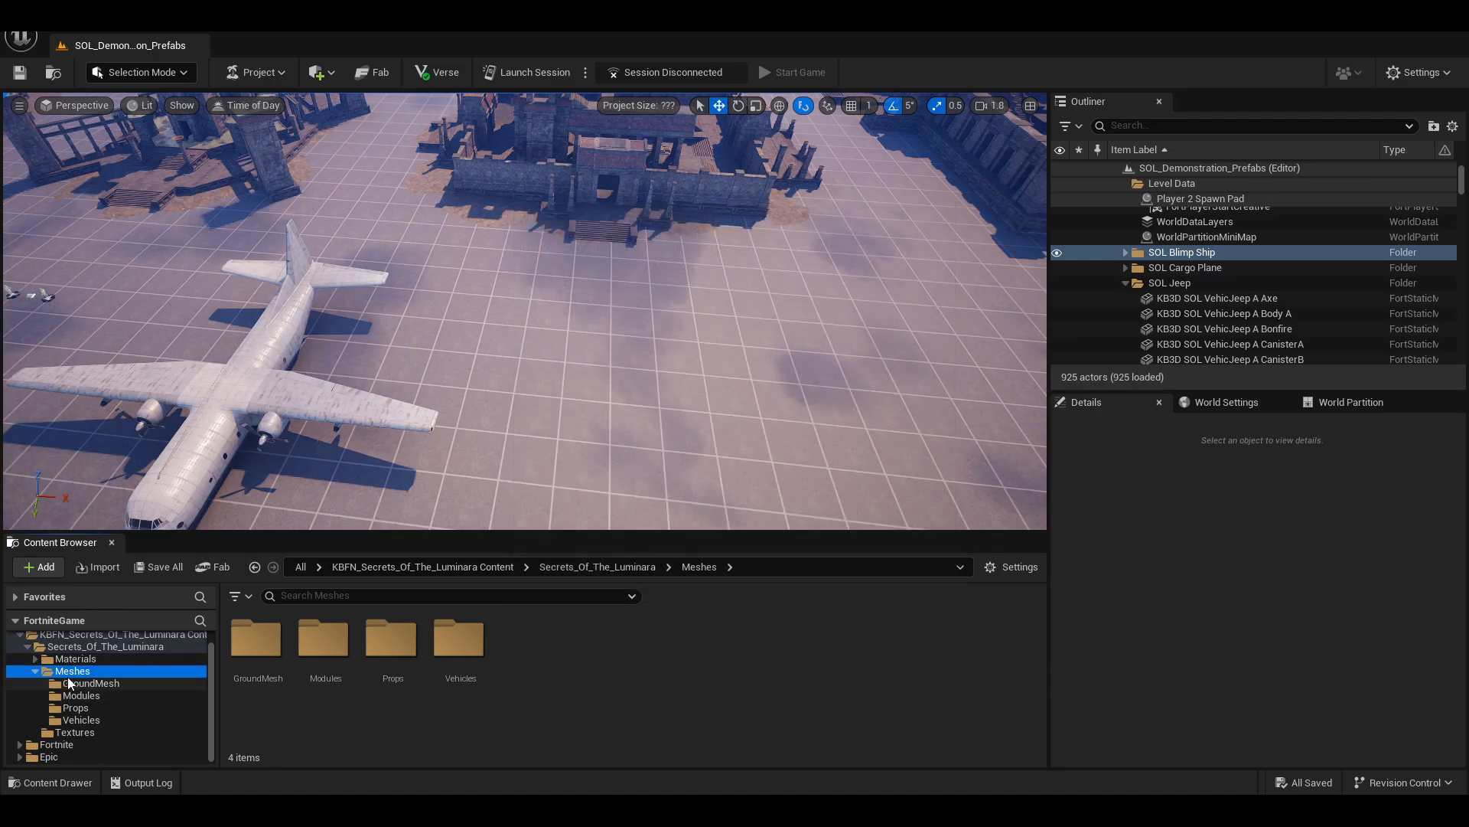
- Reopen the Meshes folder's migration report, examine the Meshes and Textures entries, and close it without migrating
{"action": "right_click", "coordinate": [73, 672]}
{"action": "left_click", "coordinate": [165, 609]}
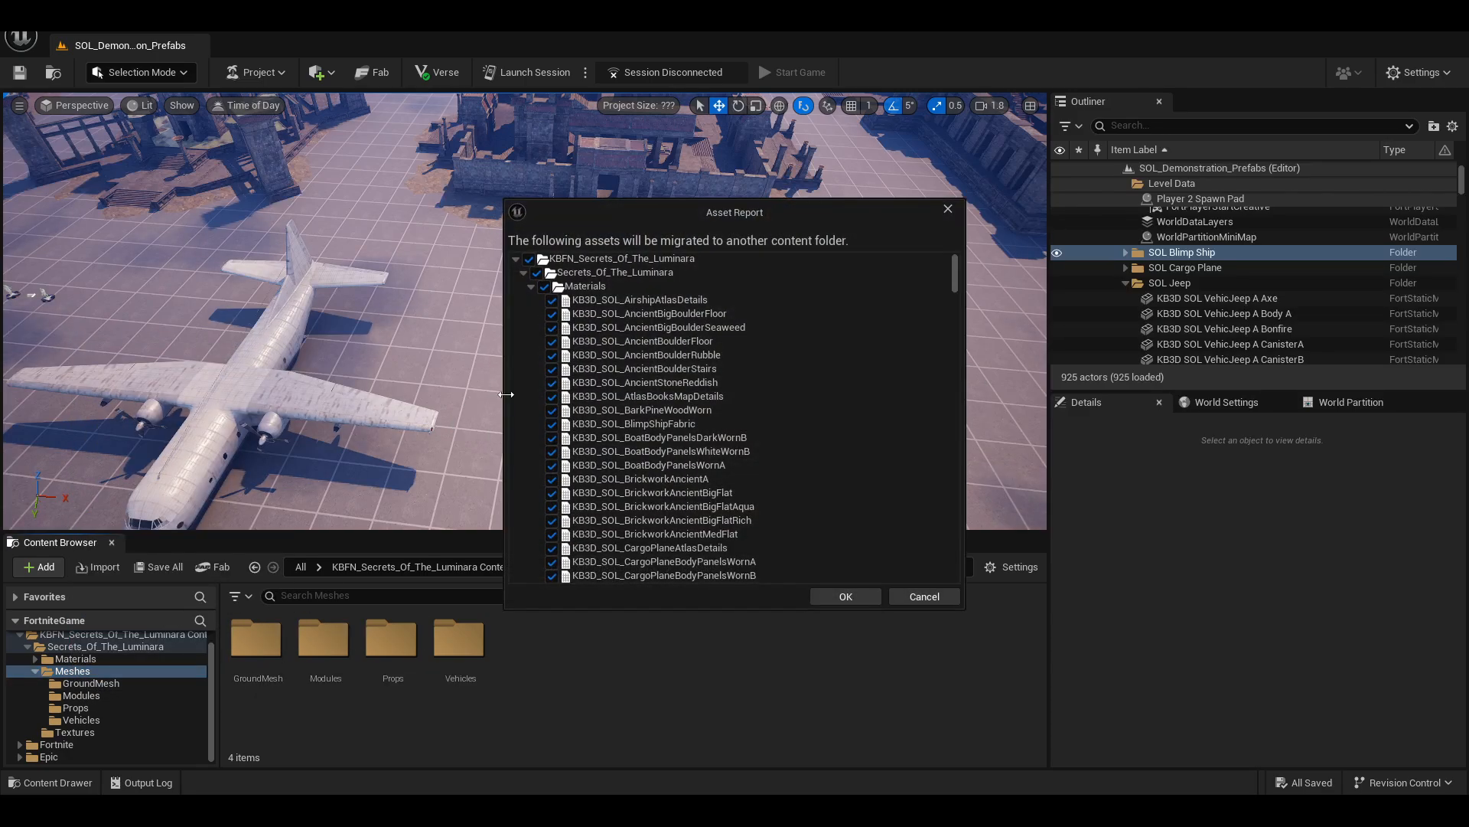
{"action": "left_click", "coordinate": [531, 286]}
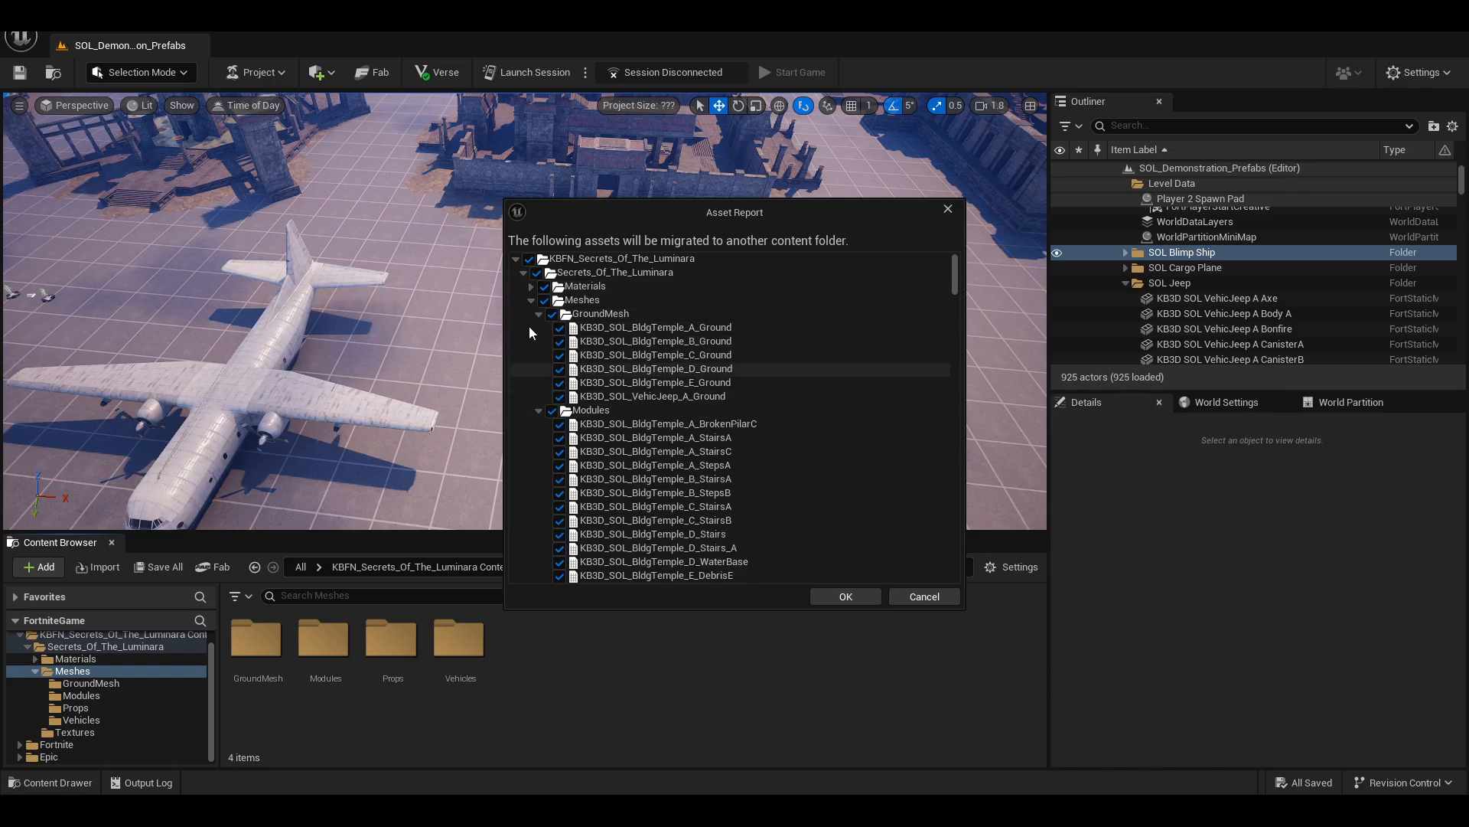
{"action": "left_click", "coordinate": [531, 300]}
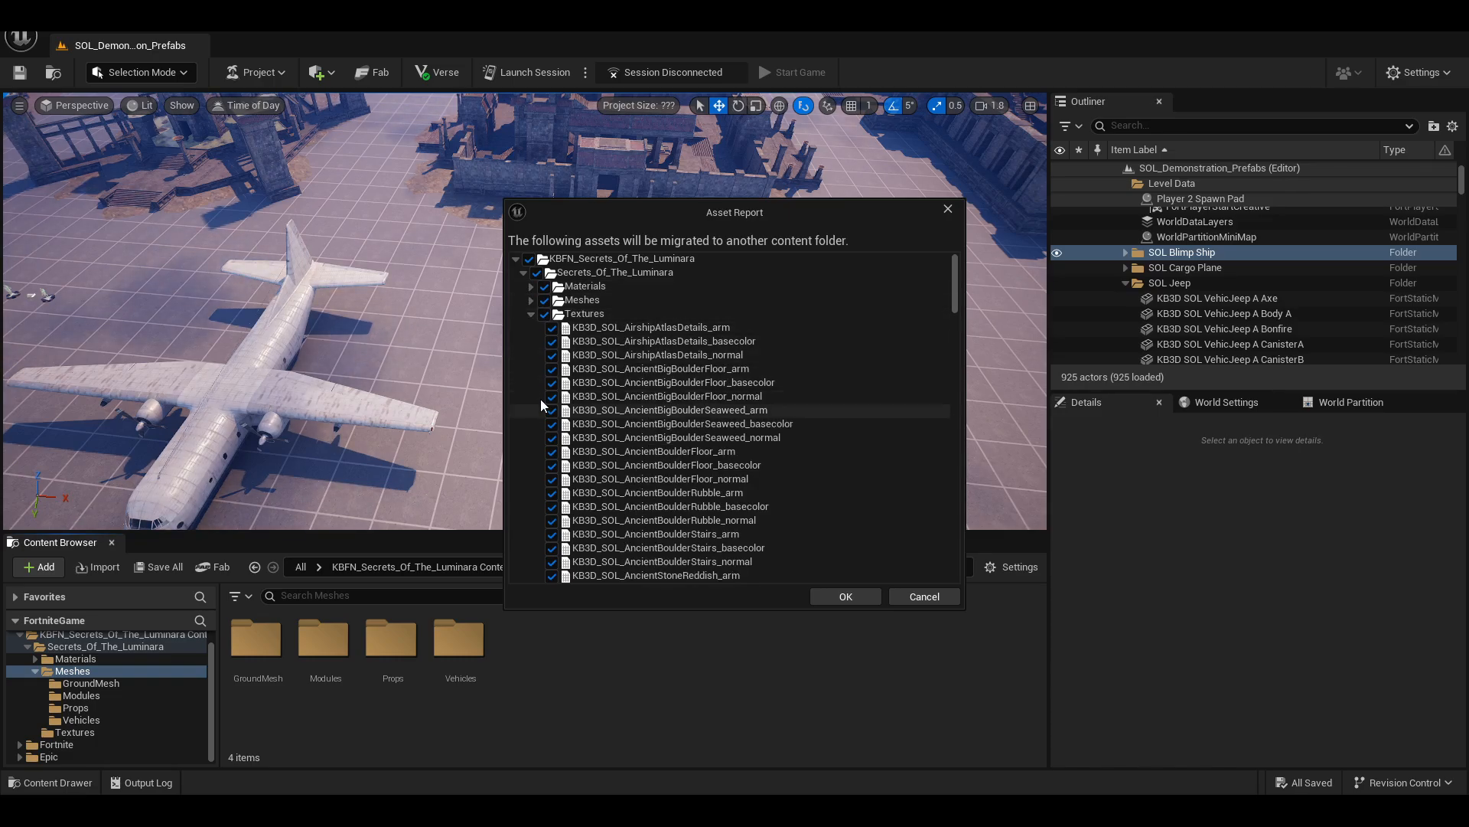
{"action": "scroll", "coordinate": [660, 402], "scroll_direction": "down", "scroll_amount": 3}
{"action": "scroll", "coordinate": [660, 401], "scroll_direction": "up", "scroll_amount": 10}
{"action": "left_click", "coordinate": [533, 313]}
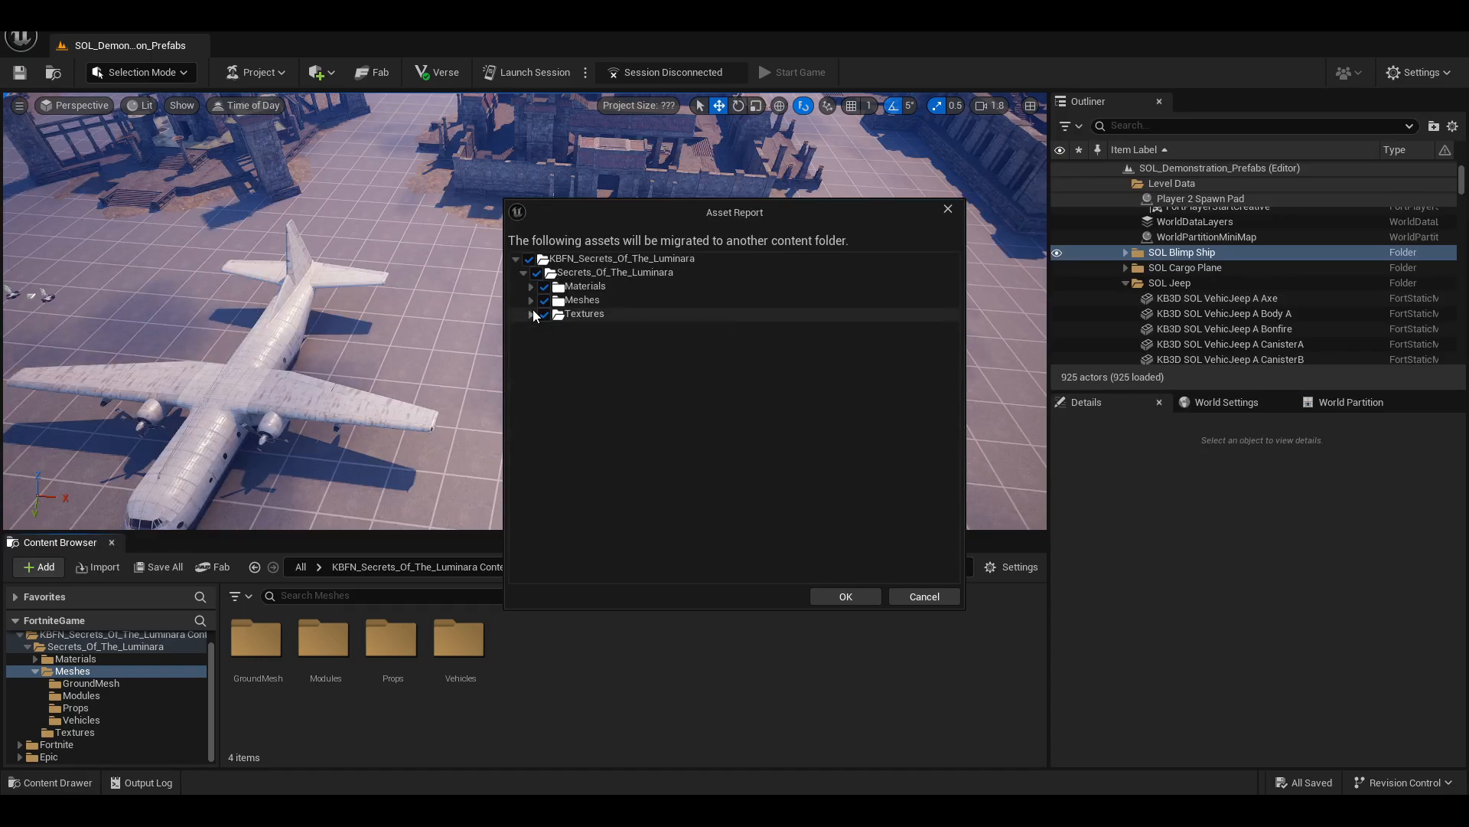
{"action": "left_click", "coordinate": [532, 301]}
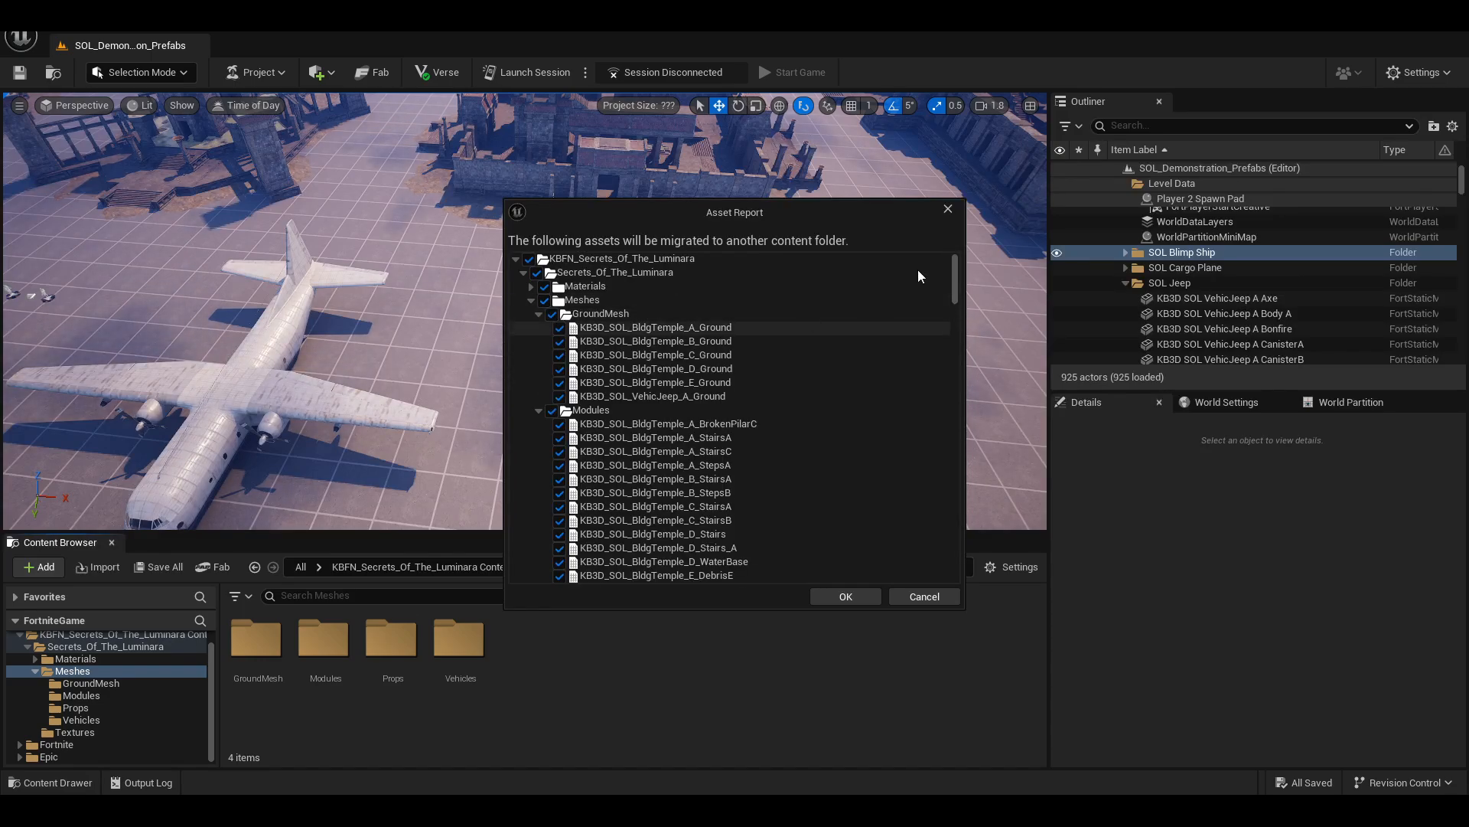
{"action": "left_click", "coordinate": [948, 208]}
- Try to migrate the KB3D_SOL_BldgTemple_B_Ground mesh from the GroundMesh folder with its dependencies, going as far as the destination folder choice
{"action": "left_click", "coordinate": [115, 684]}
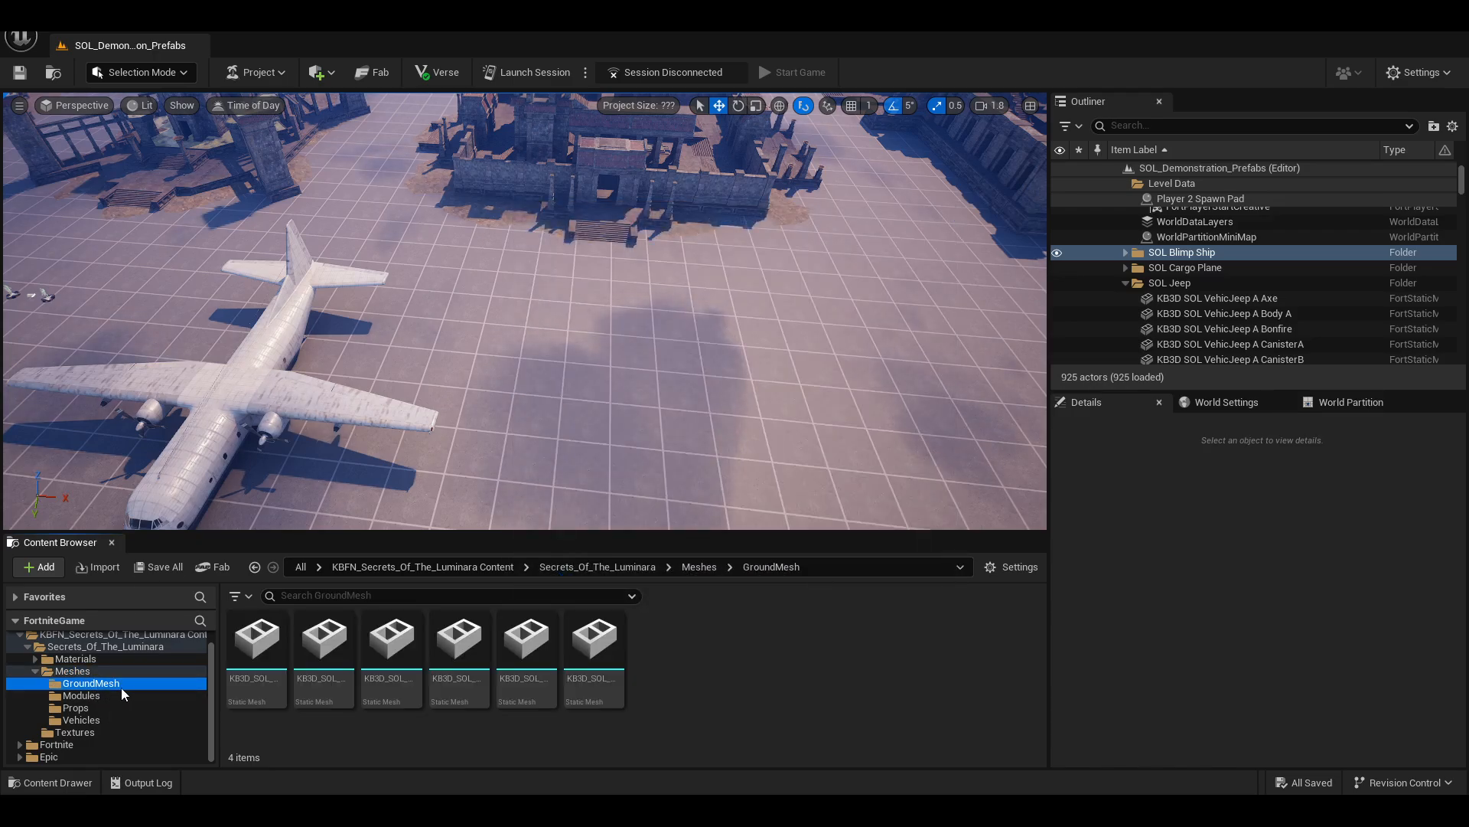
{"action": "right_click", "coordinate": [329, 645]}
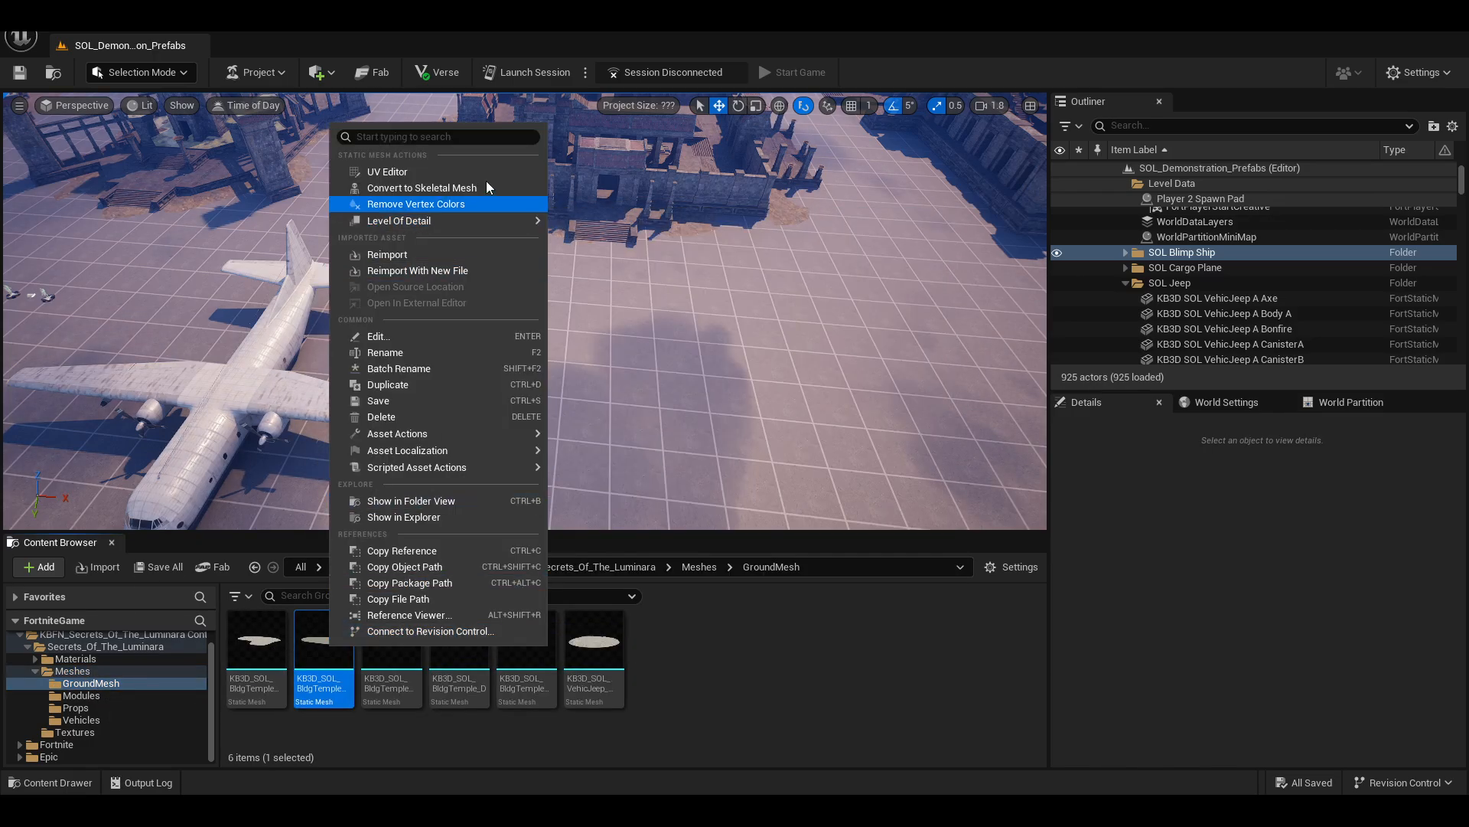
{"action": "mouse_move", "coordinate": [435, 434]}
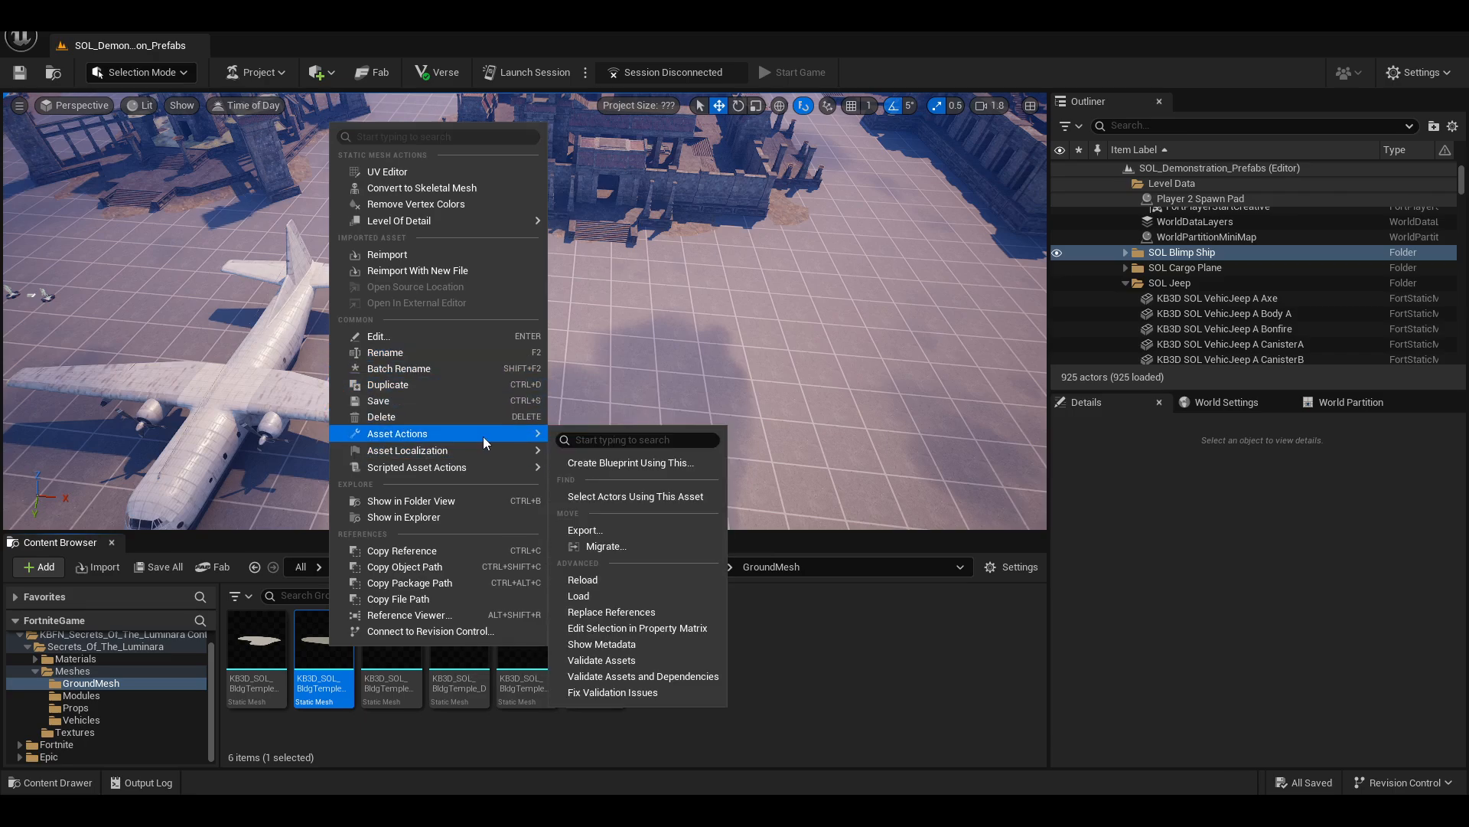
{"action": "left_click", "coordinate": [644, 544]}
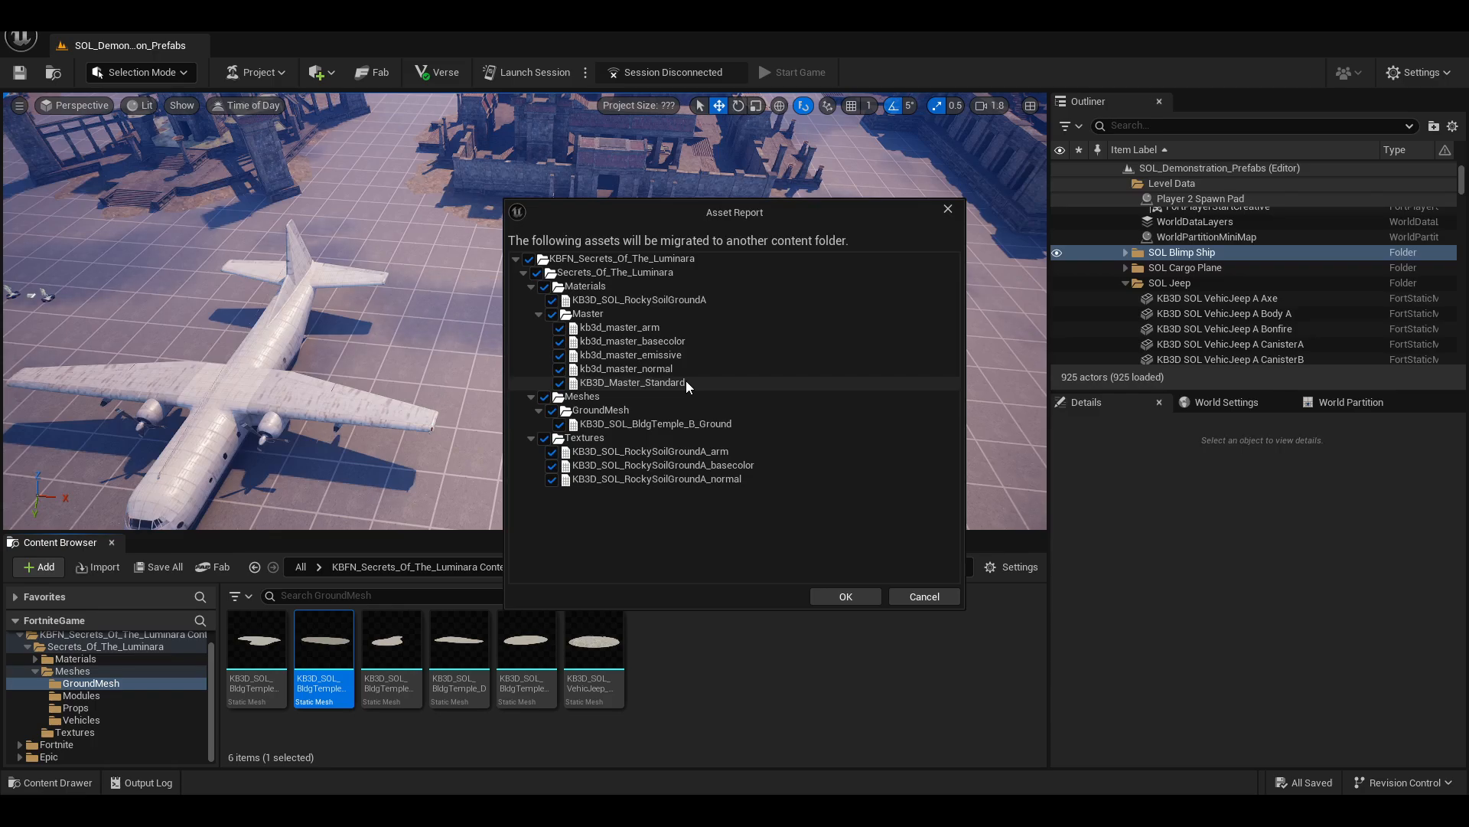
{"action": "left_click", "coordinate": [846, 597]}
{"action": "left_click_drag", "start_coordinate": [310, 33], "coordinate": [605, 216]}
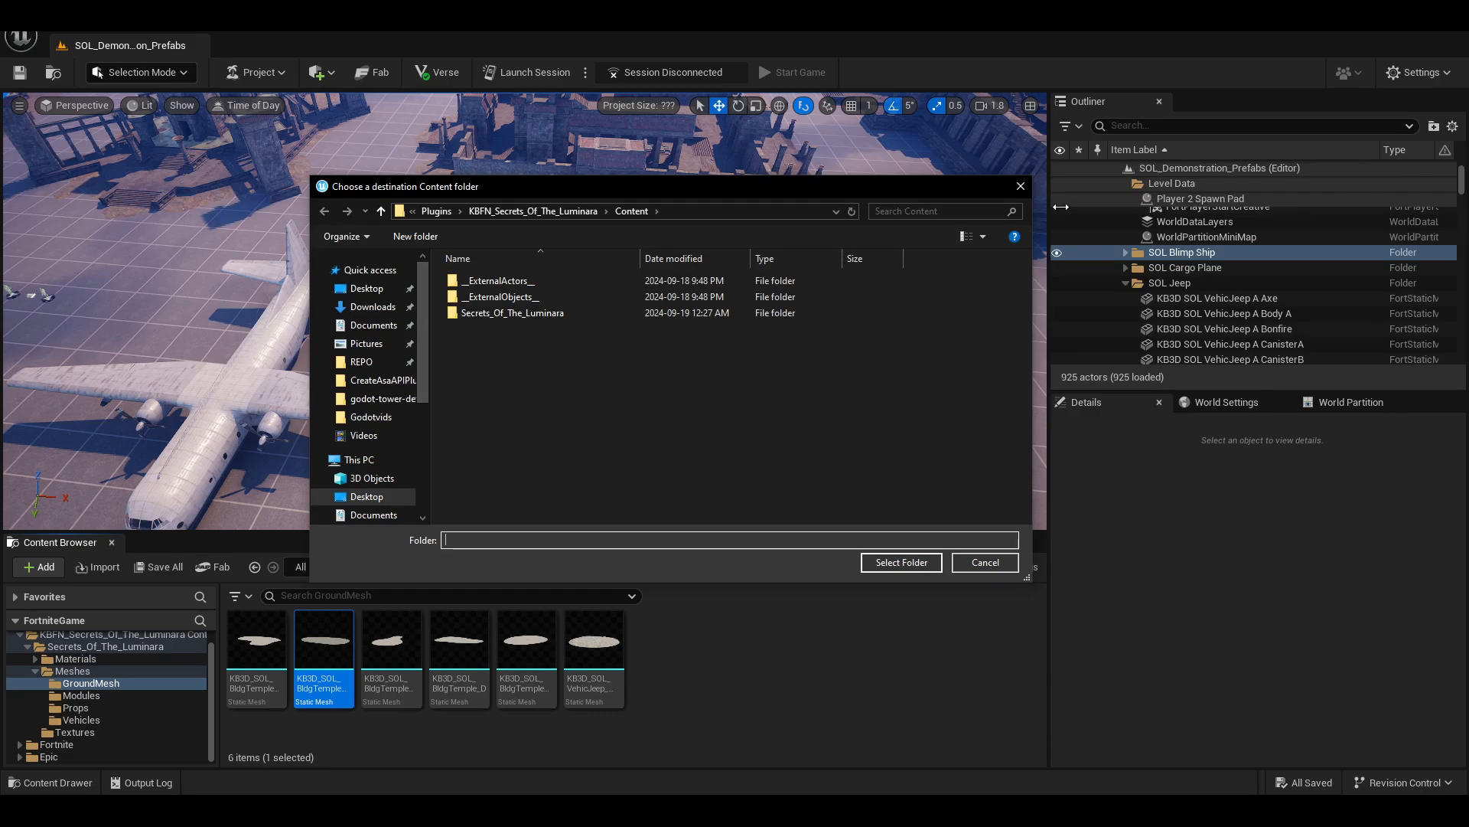
{"action": "left_click", "coordinate": [1021, 186]}
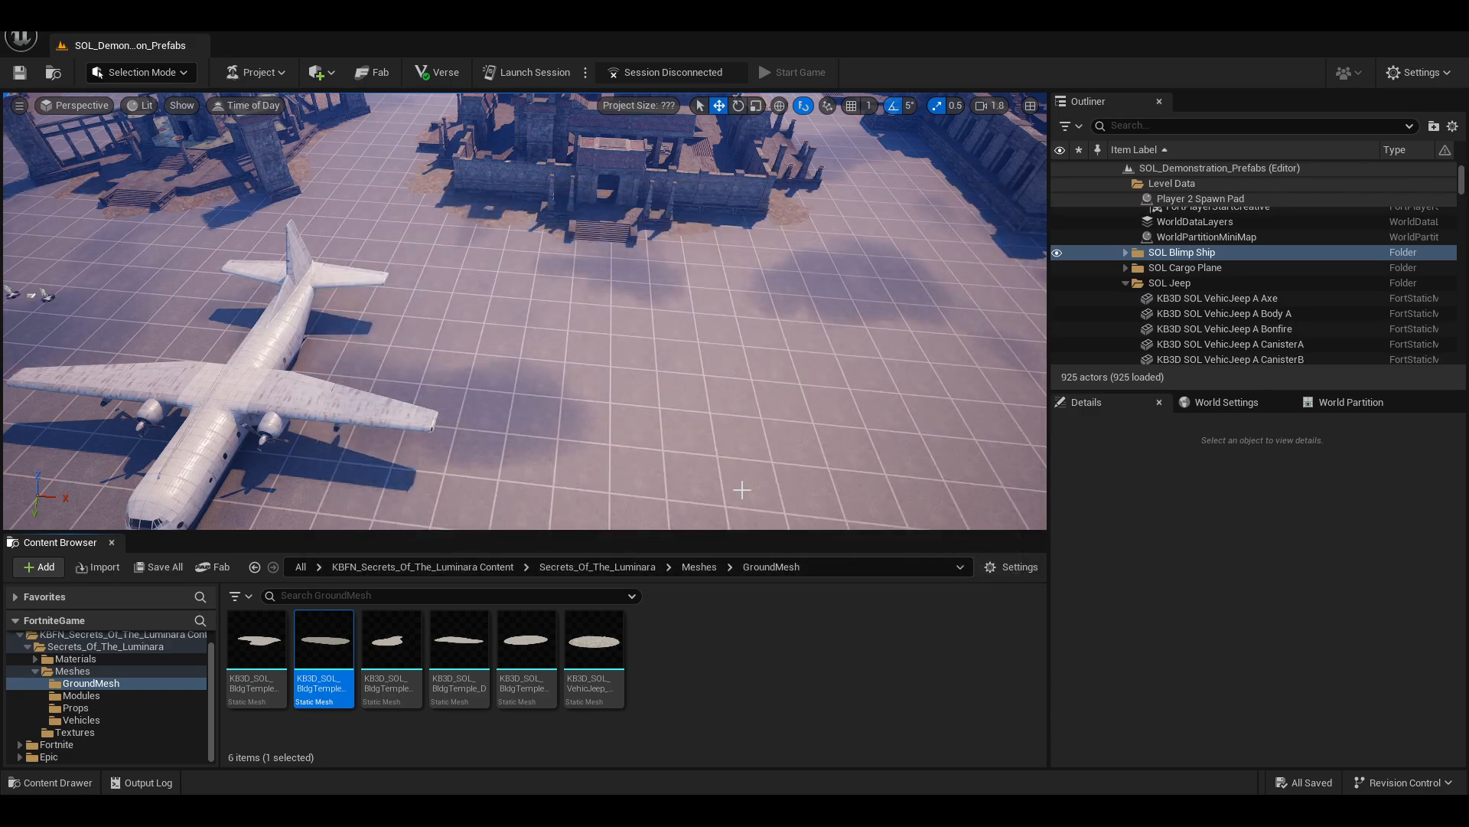
{"action": "left_click", "coordinate": [764, 633]}
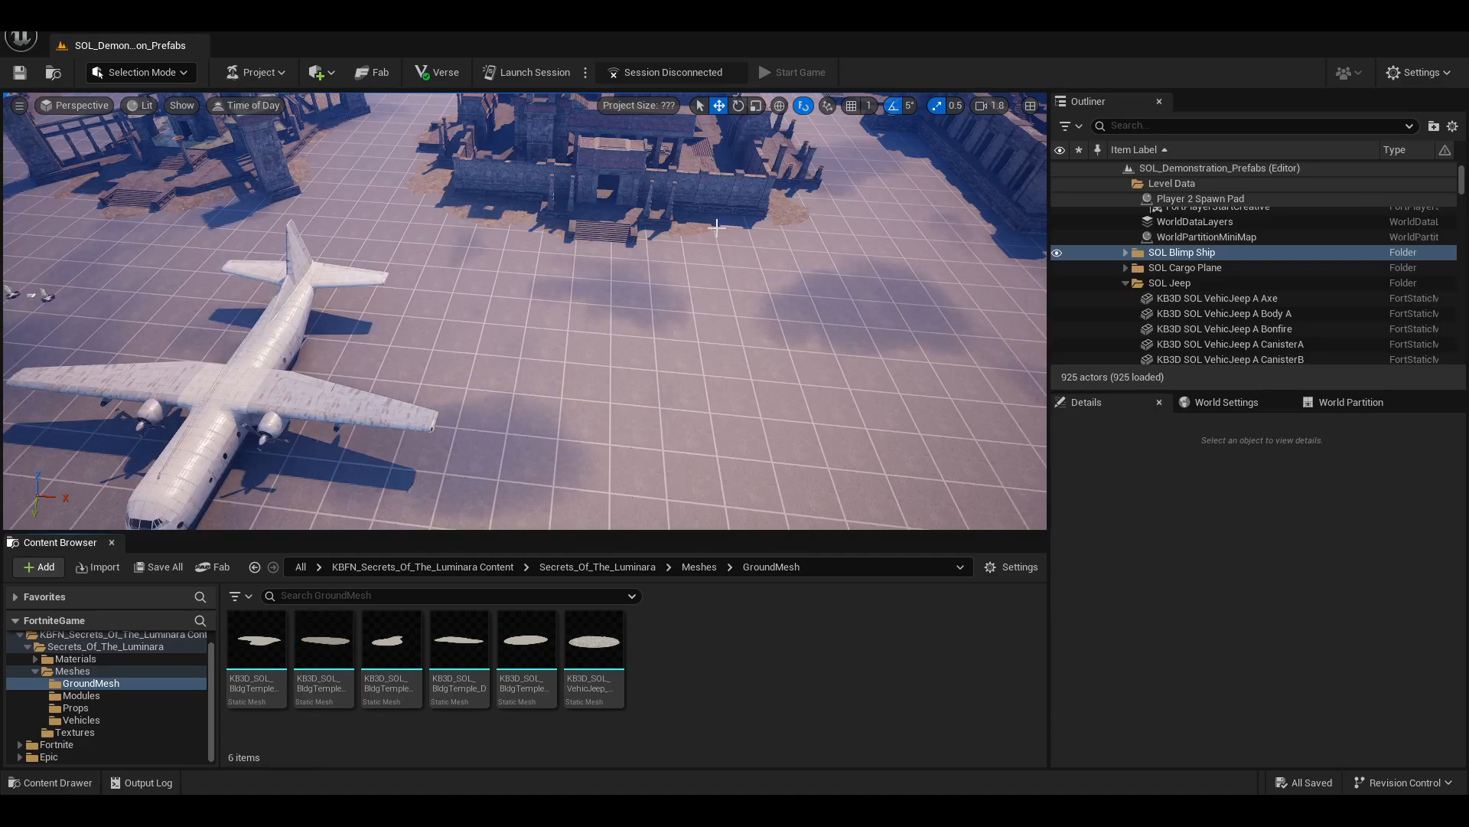
- Look over the cargo plane, the blimp ship and the ruined temple buildings in the demonstration level
{"action": "right_click_drag", "start_coordinate": [717, 227], "coordinate": [641, 237]}
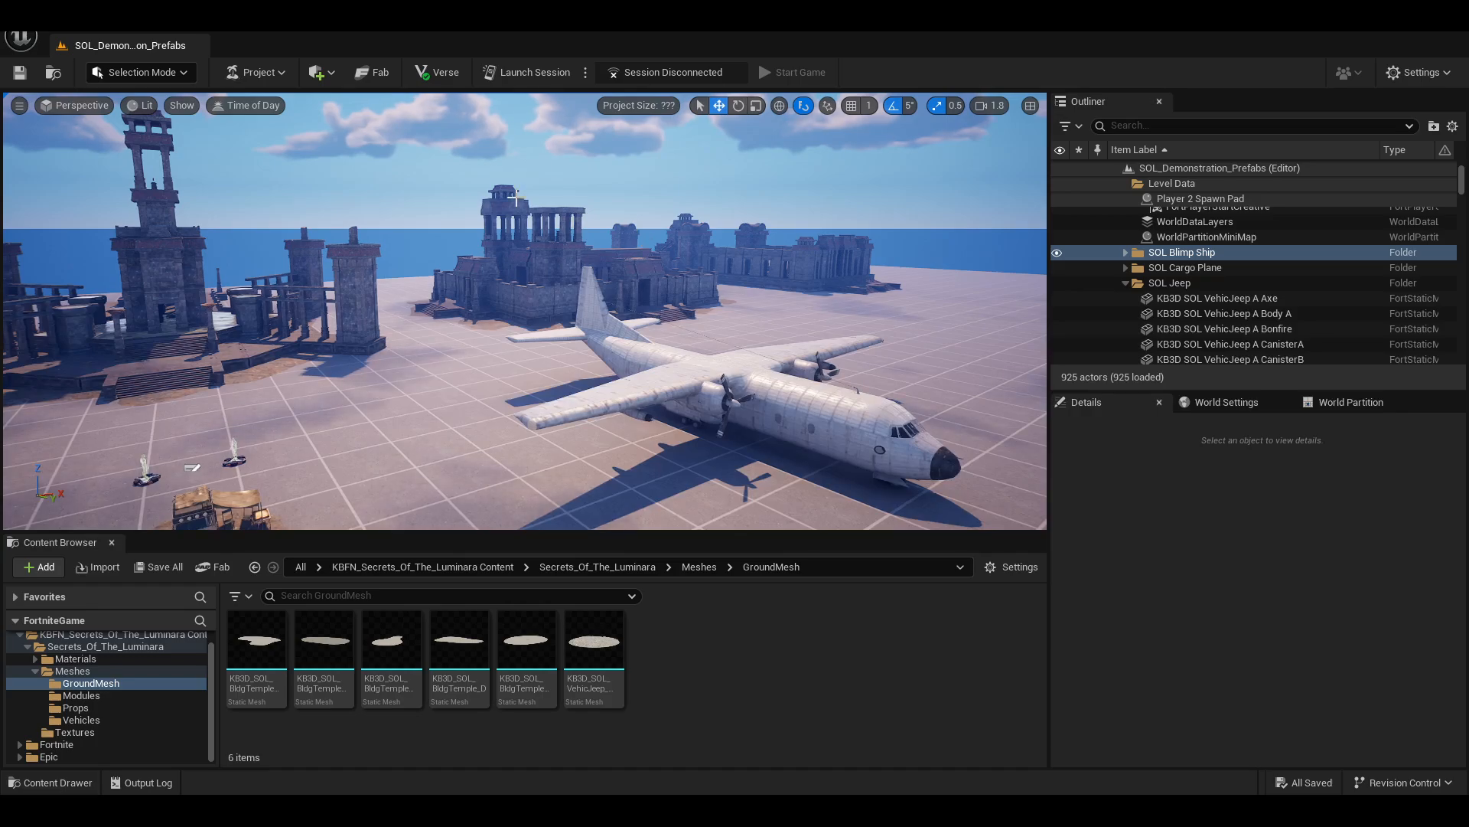
{"action": "right_click_drag", "start_coordinate": [549, 180], "coordinate": [381, 181]}
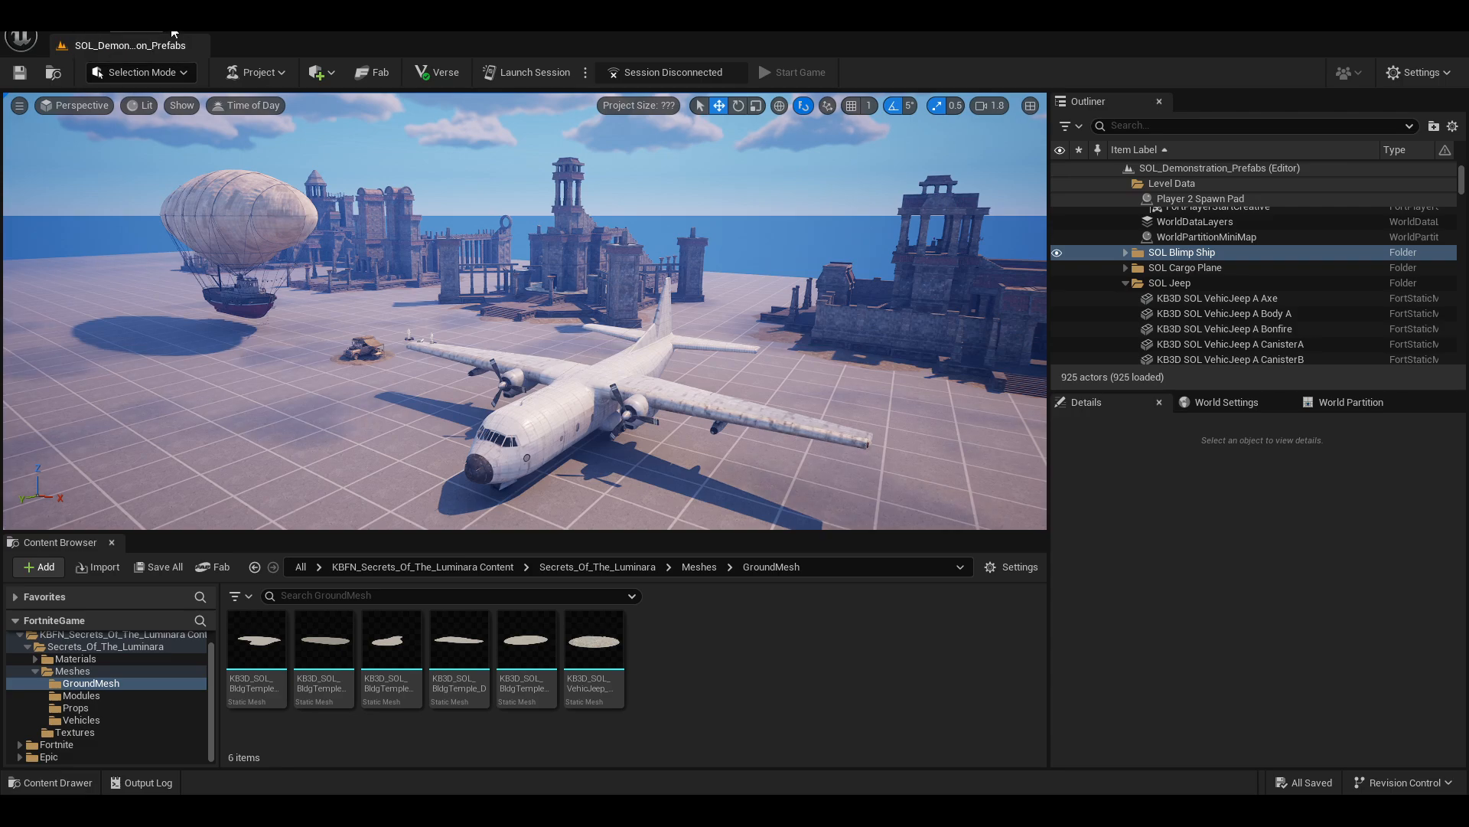
{"action": "mouse_move", "coordinate": [394, 6]}
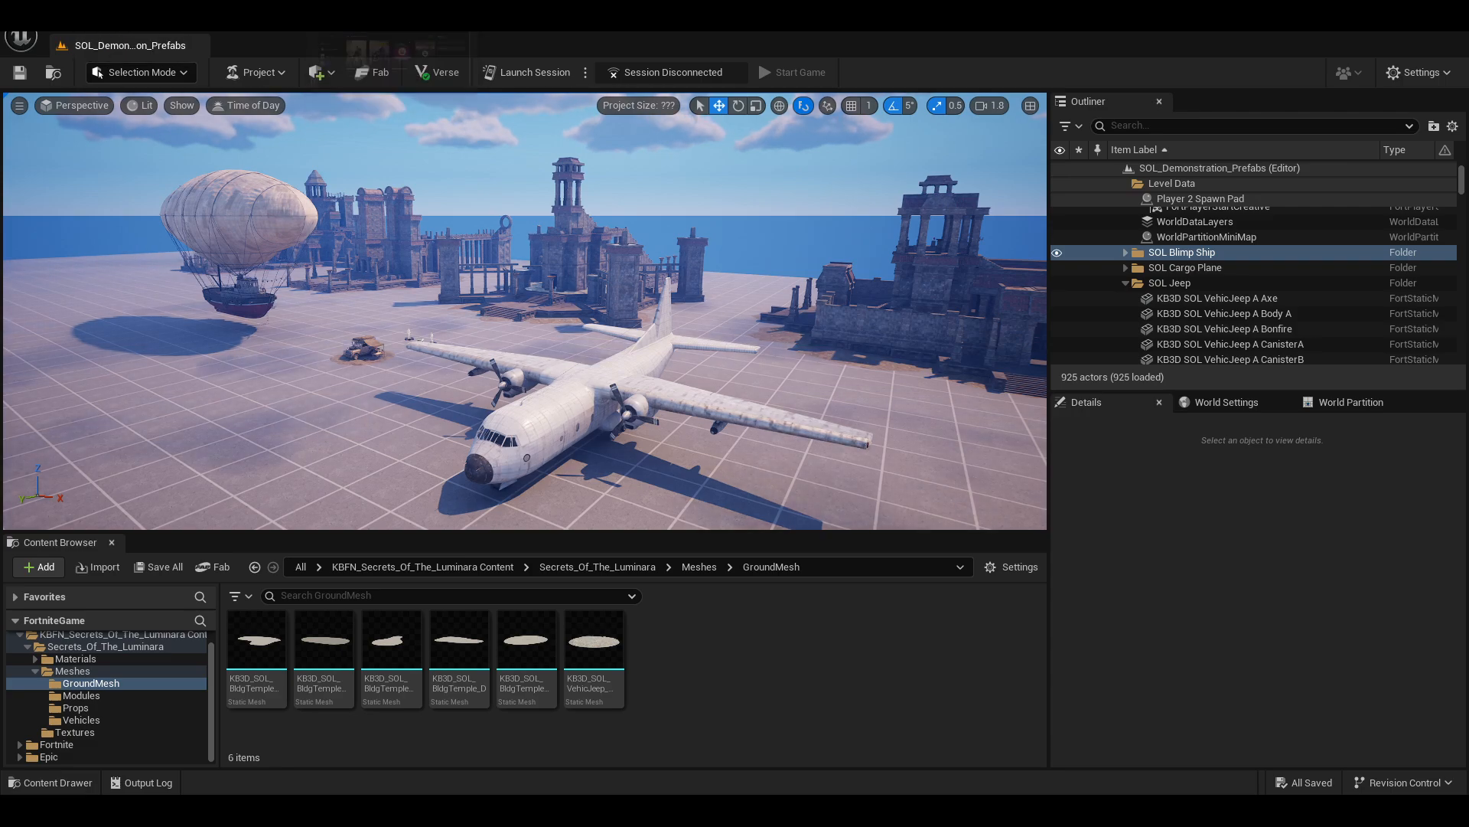
{"action": "key", "text": "s"}
{"action": "right_click_drag", "start_coordinate": [568, 273], "coordinate": [653, 293]}
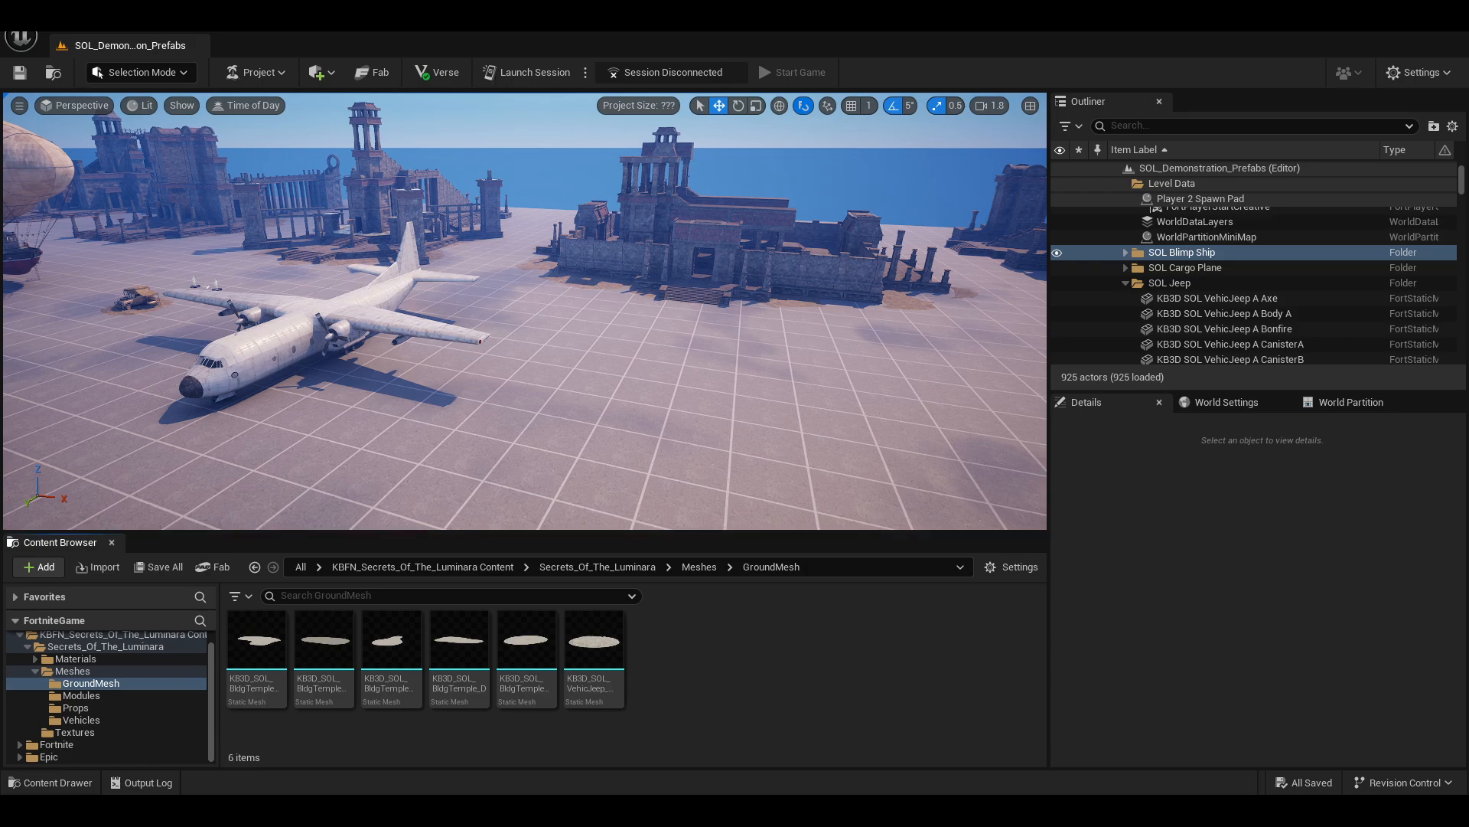
- Switch to the Epic Games Launcher and look at Unreal Editor for Fortnite in the library
{"action": "mouse_move", "coordinate": [394, 15]}
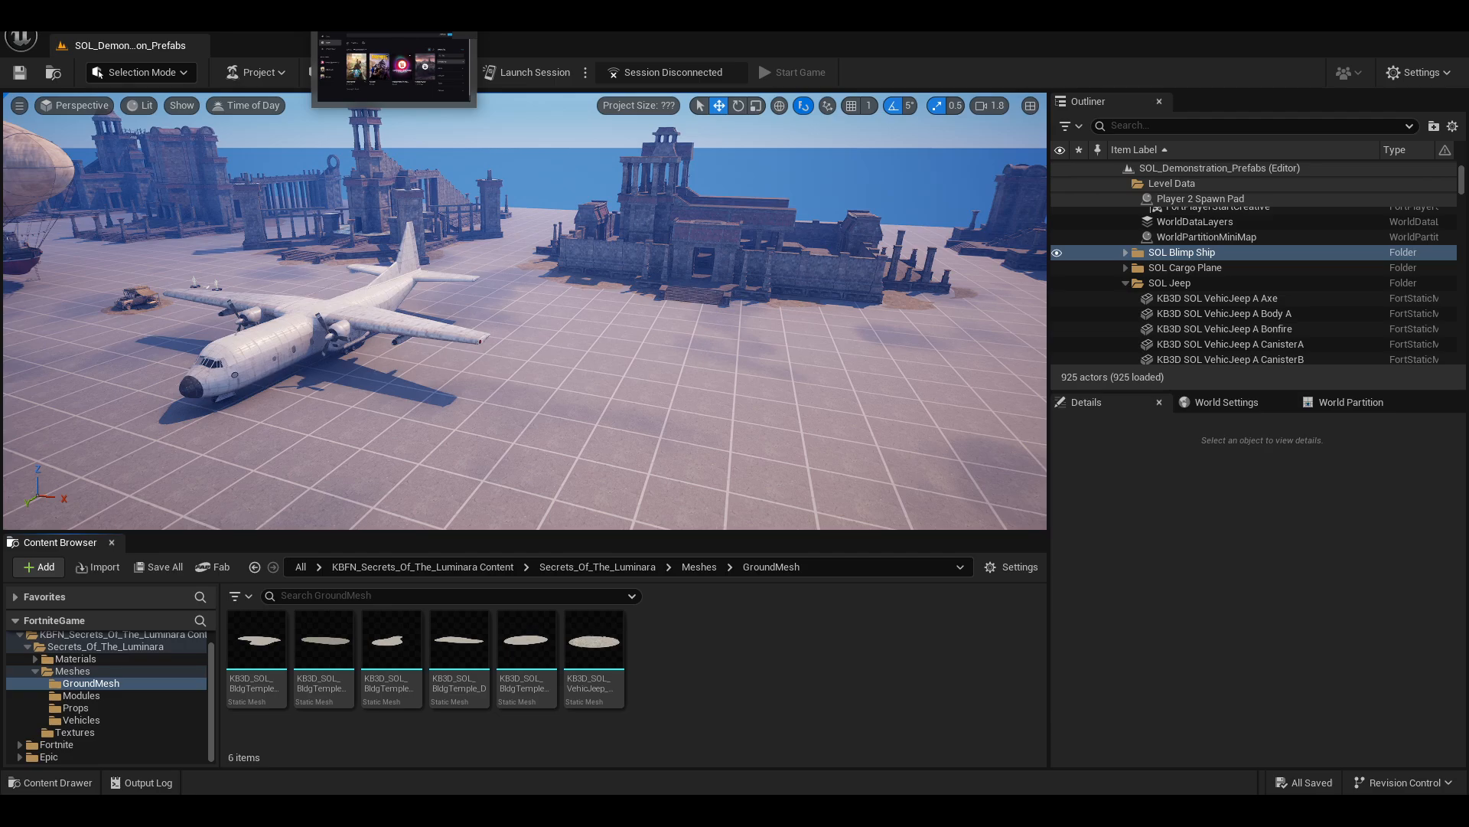
{"action": "left_click", "coordinate": [395, 15]}
{"action": "right_click", "coordinate": [394, 16]}
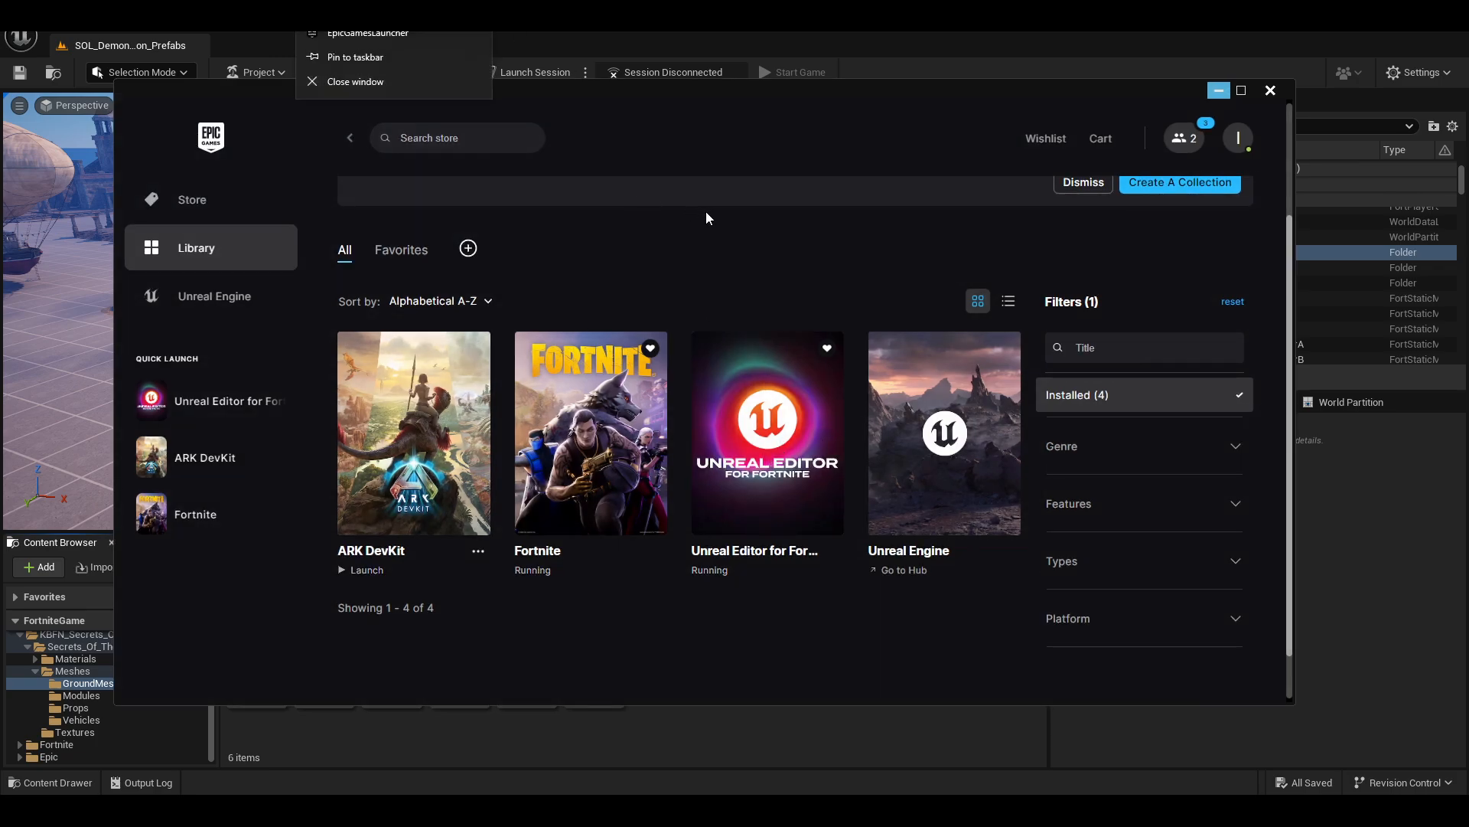
{"action": "left_click", "coordinate": [773, 466]}
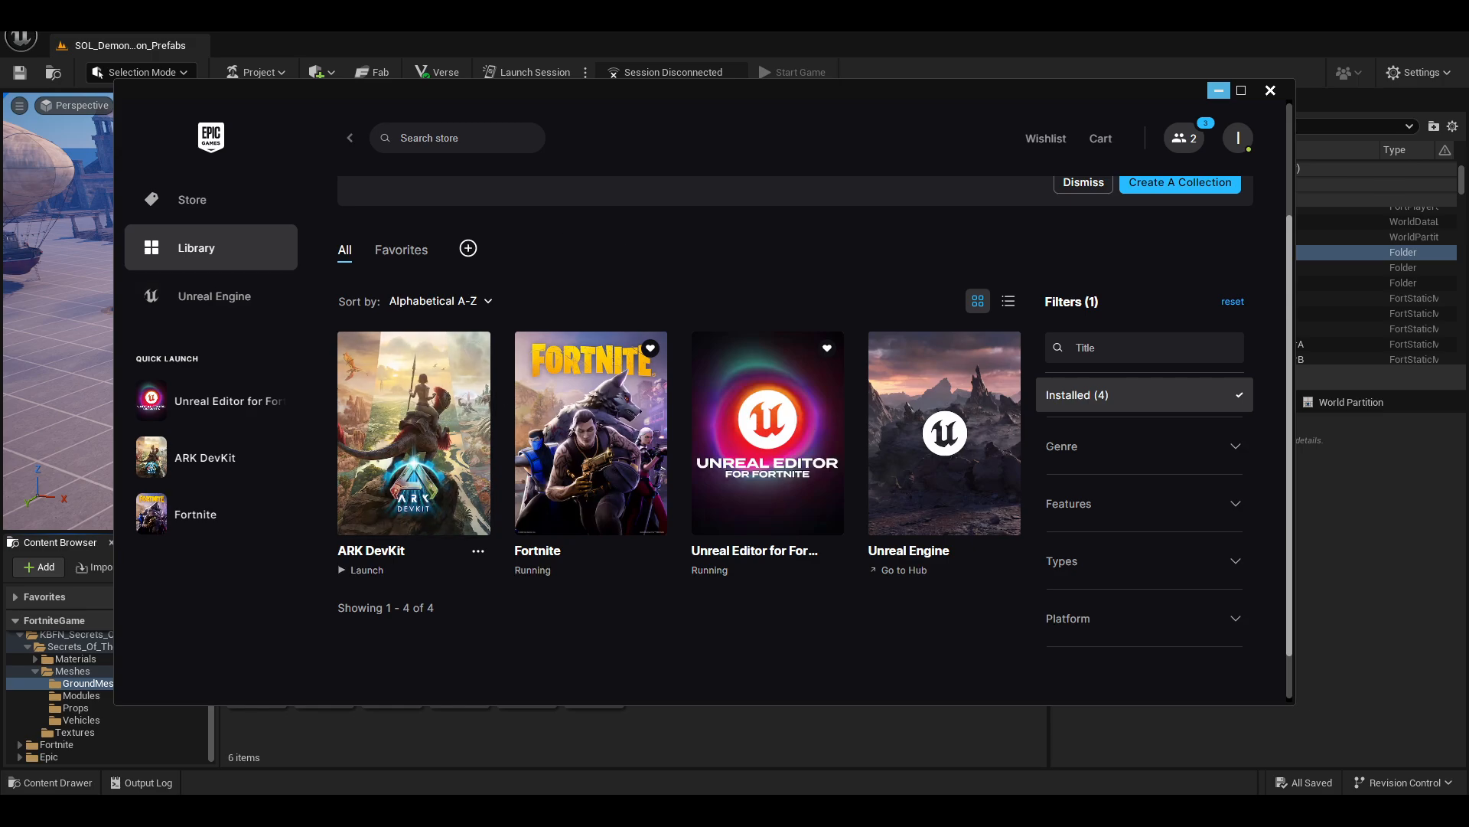
- Switch to File Explorer and examine UnrealEditorFortnite-Win64-Shipping.exe and the full path of its Win64 folder
{"action": "left_click_drag", "start_coordinate": [1, 145], "coordinate": [762, 218]}
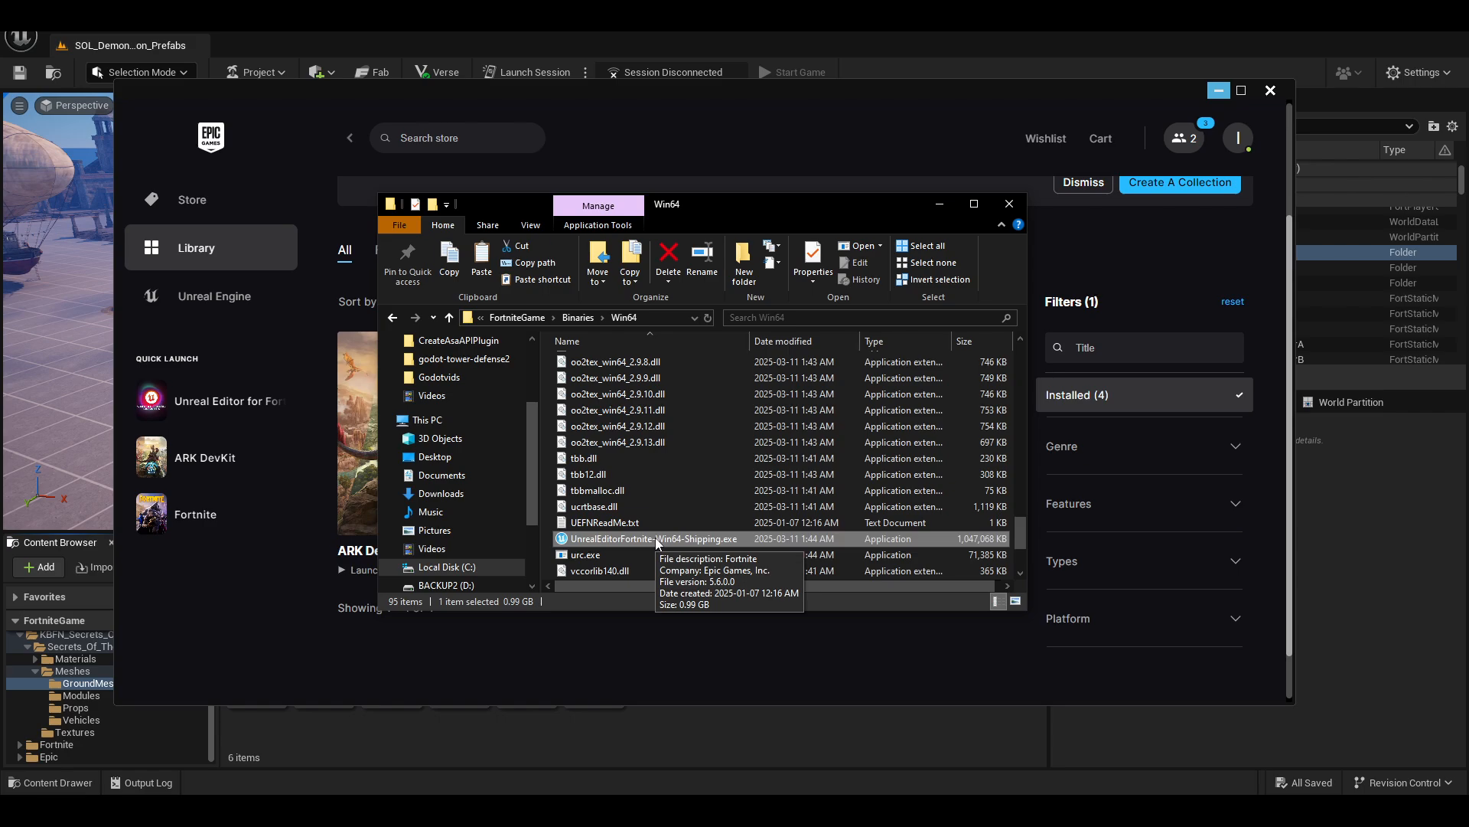
{"action": "scroll", "coordinate": [662, 508], "scroll_direction": "up", "scroll_amount": 2}
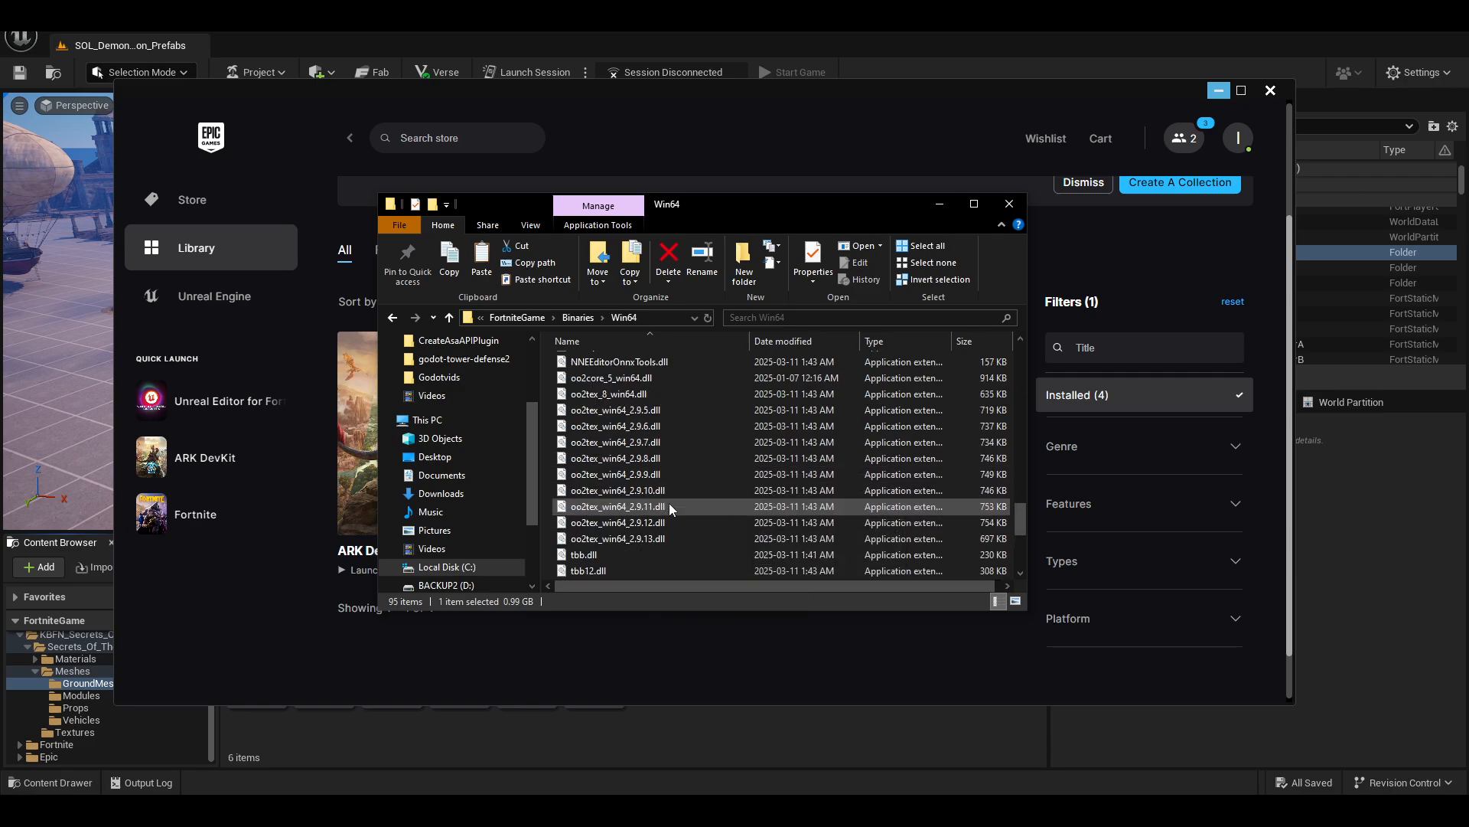
{"action": "scroll", "coordinate": [669, 503], "scroll_direction": "down", "scroll_amount": 4}
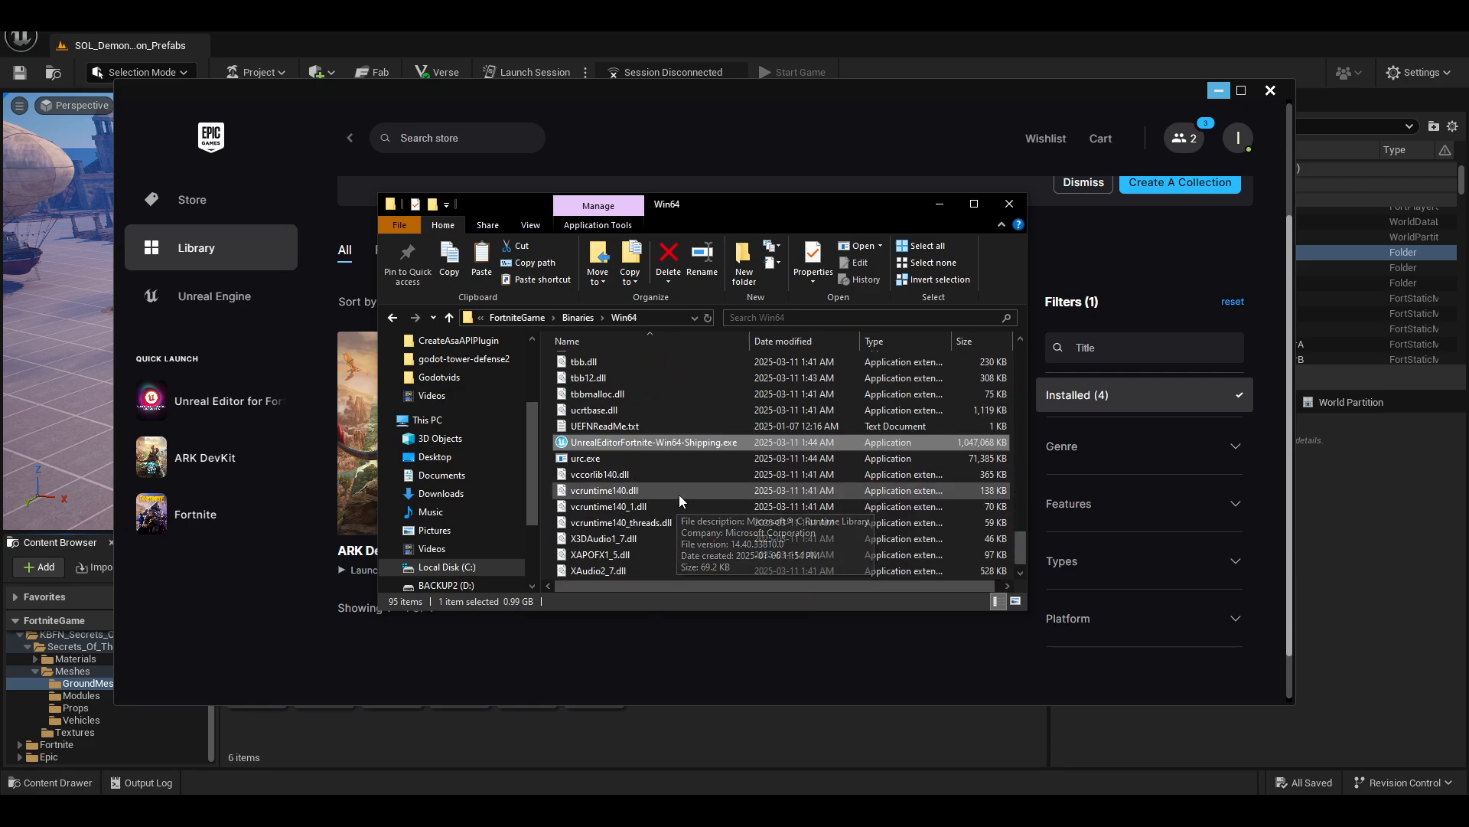
{"action": "left_click", "coordinate": [666, 320]}
{"action": "left_click", "coordinate": [563, 319]}
{"action": "left_click_drag", "start_coordinate": [519, 320], "coordinate": [468, 325]}
{"action": "left_click", "coordinate": [559, 319]}
{"action": "left_click_drag", "start_coordinate": [599, 319], "coordinate": [563, 319]}
{"action": "left_click", "coordinate": [587, 320]}
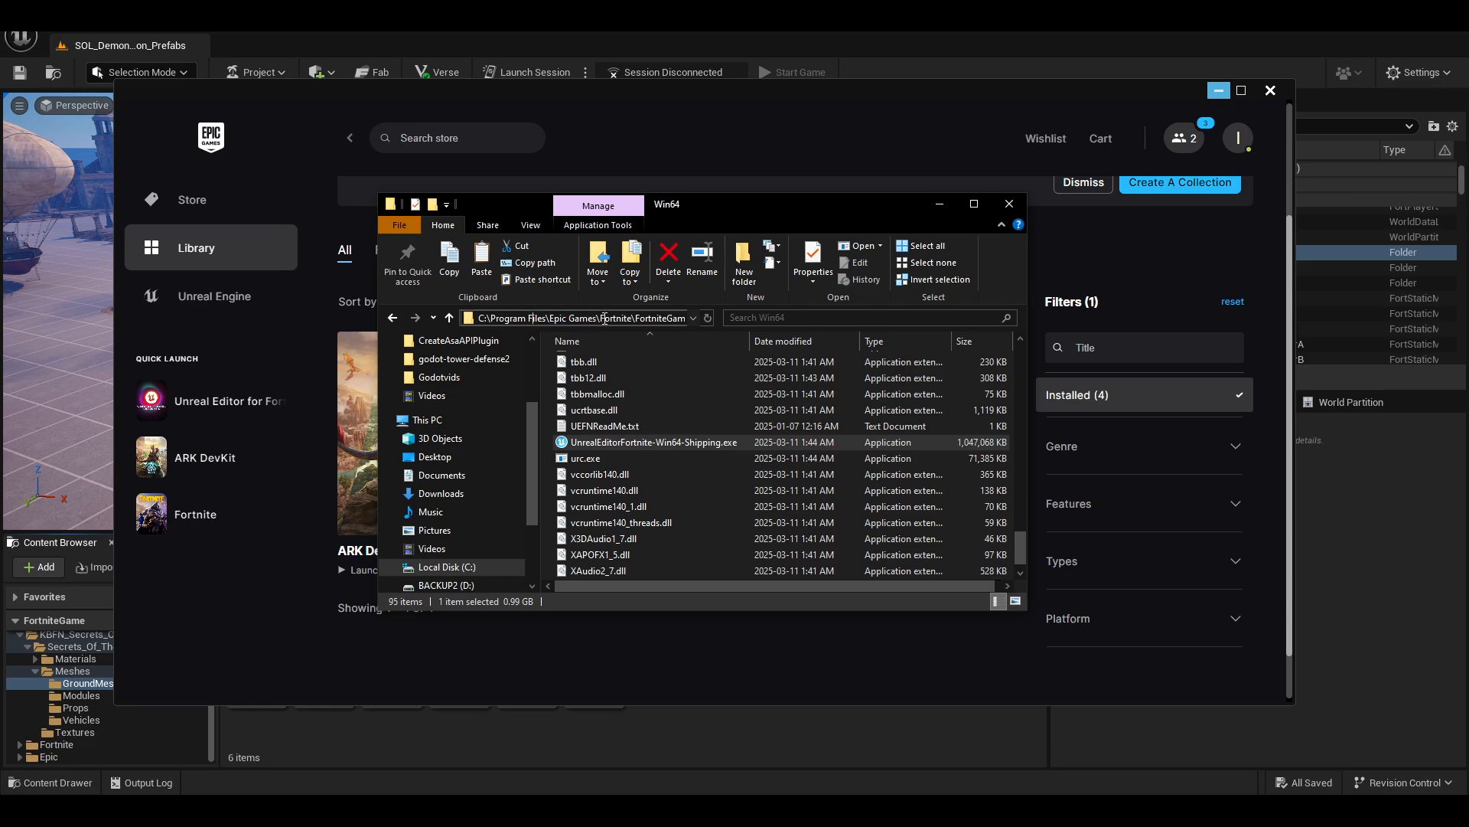
{"action": "left_click_drag", "start_coordinate": [595, 320], "coordinate": [505, 319]}
{"action": "left_click_drag", "start_coordinate": [641, 584], "coordinate": [661, 584]}
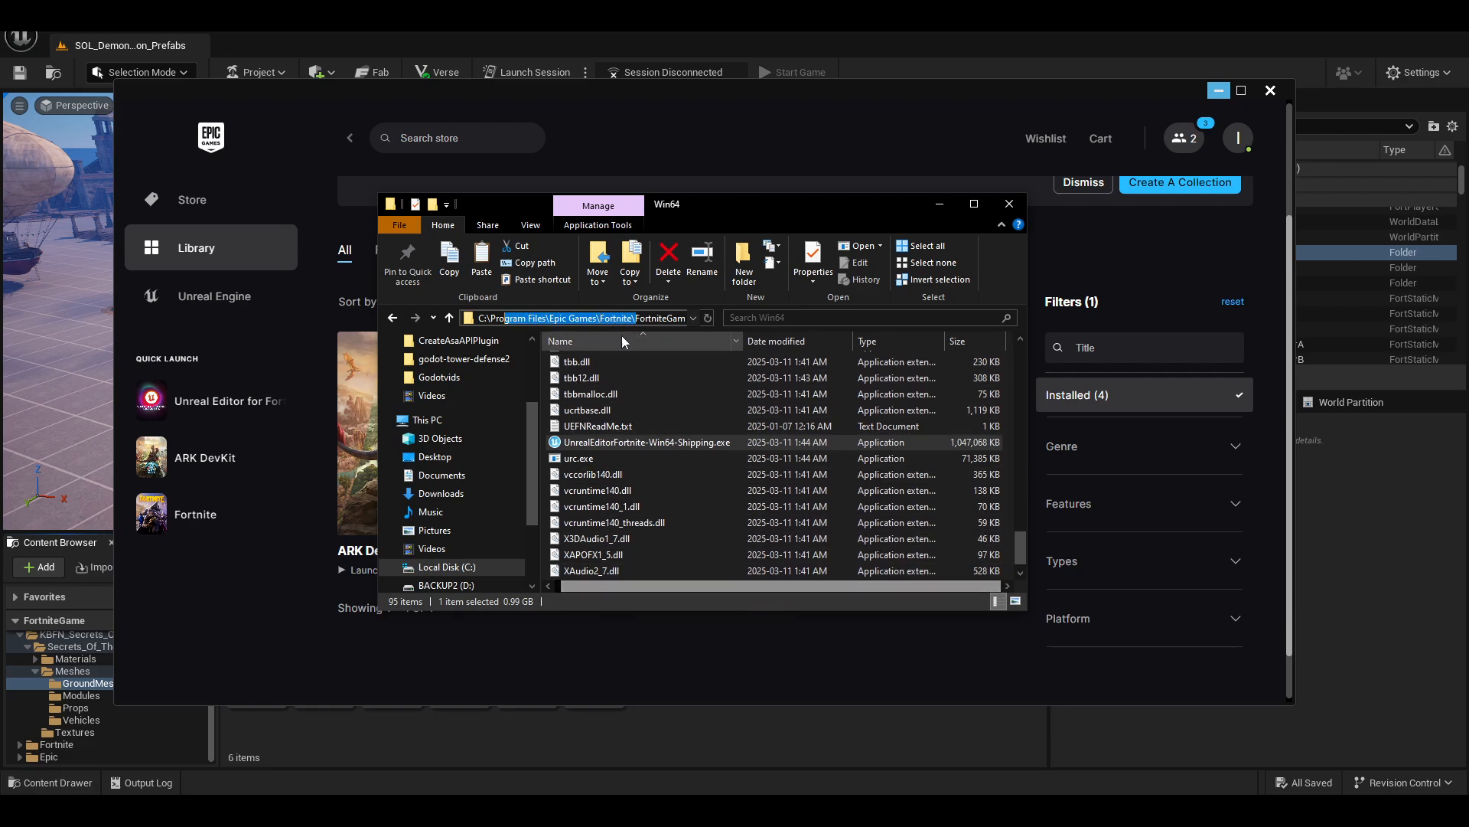
{"action": "mouse_move", "coordinate": [638, 320]}
{"action": "left_mouse_down"}
{"action": "mouse_move", "coordinate": [680, 320]}
{"action": "mouse_move", "coordinate": [622, 318]}
{"action": "left_mouse_up"}
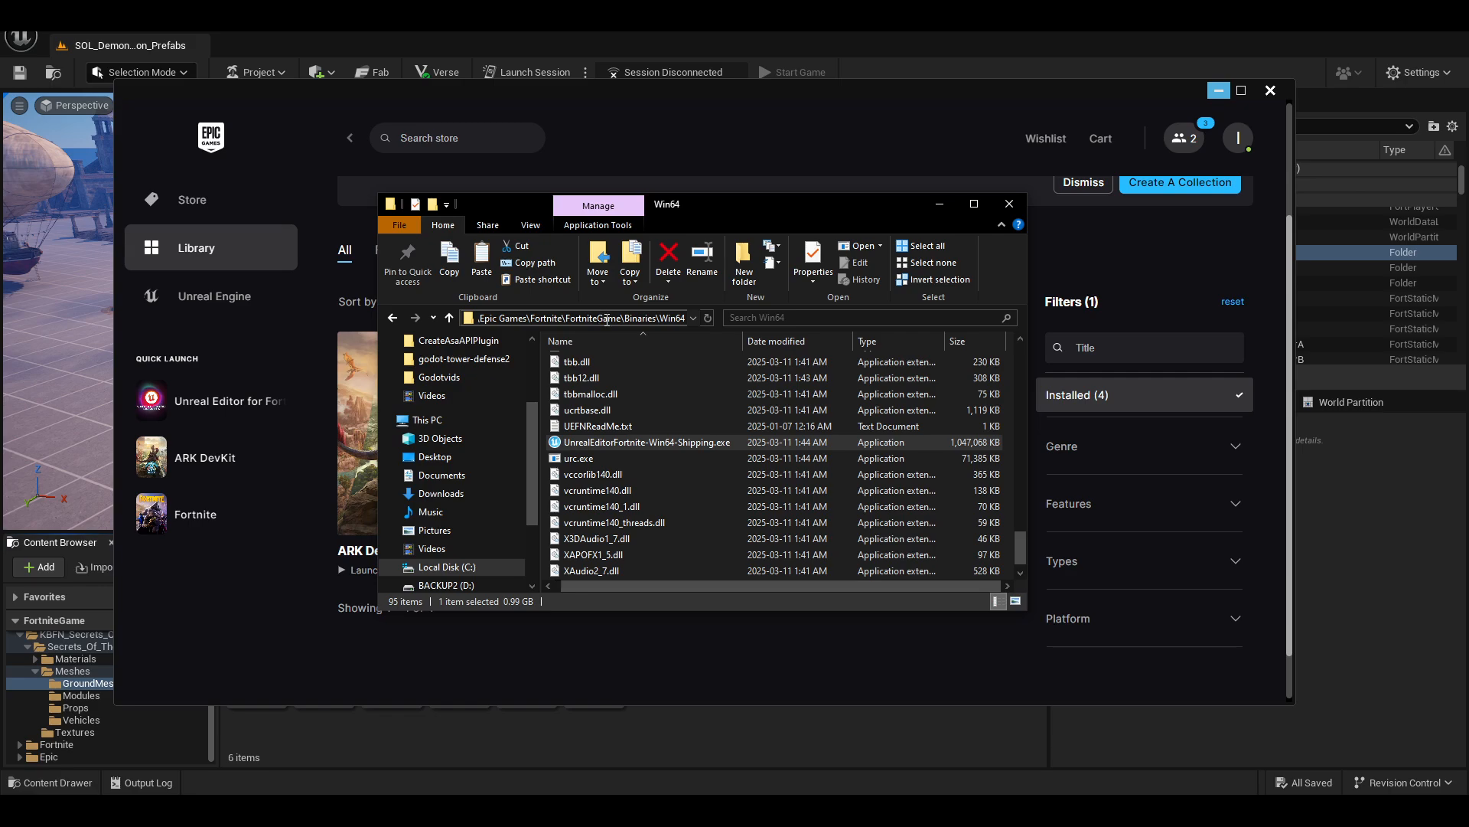
- Look through the Win64 folder for the Fortnite client, anti-cheat and launcher executables
{"action": "scroll", "coordinate": [702, 471], "scroll_direction": "down", "scroll_amount": 1}
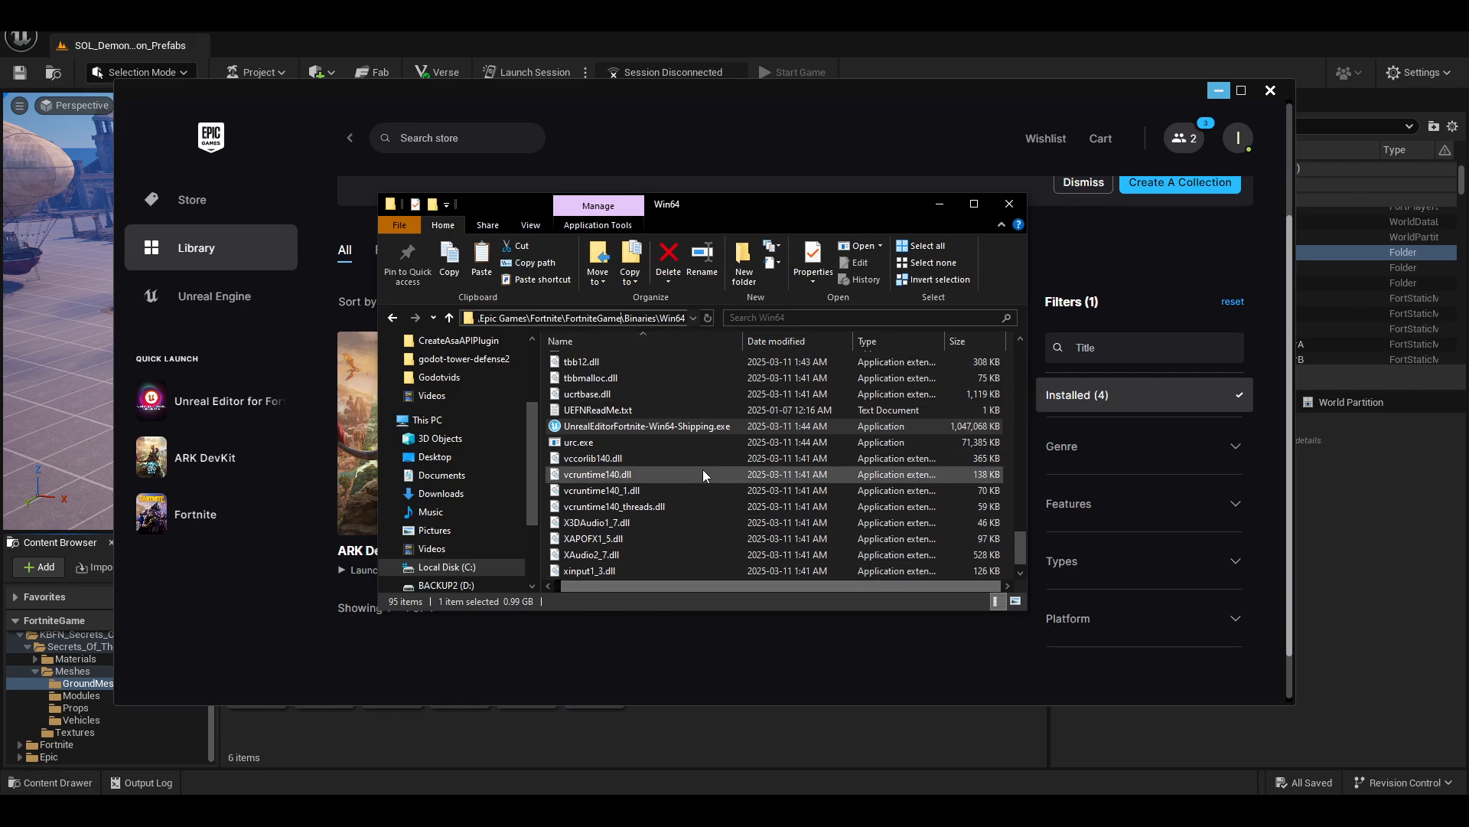
{"action": "scroll", "coordinate": [706, 479], "scroll_direction": "up", "scroll_amount": 8}
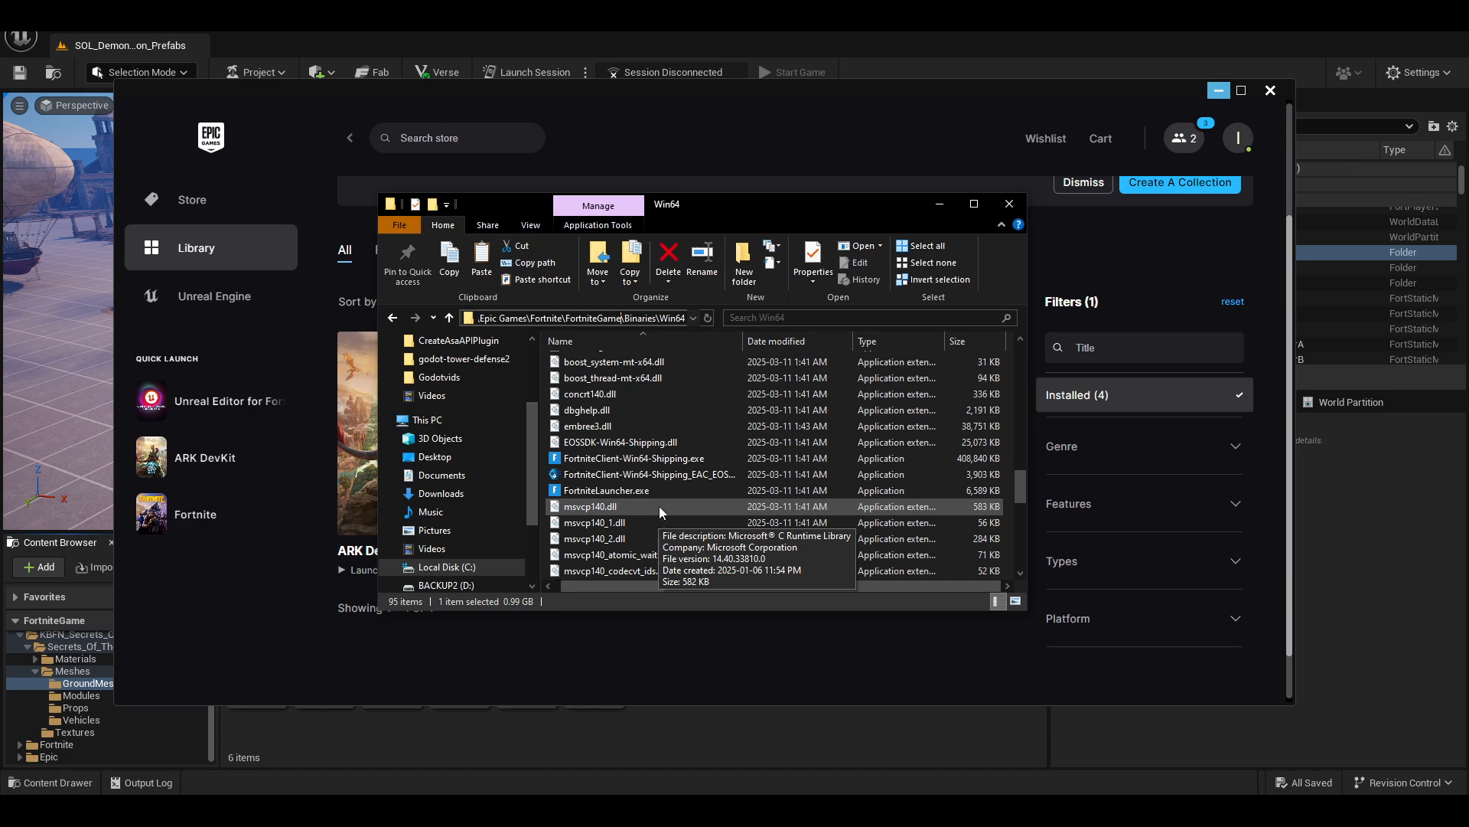
{"action": "scroll", "coordinate": [686, 470], "scroll_direction": "down", "scroll_amount": 1}
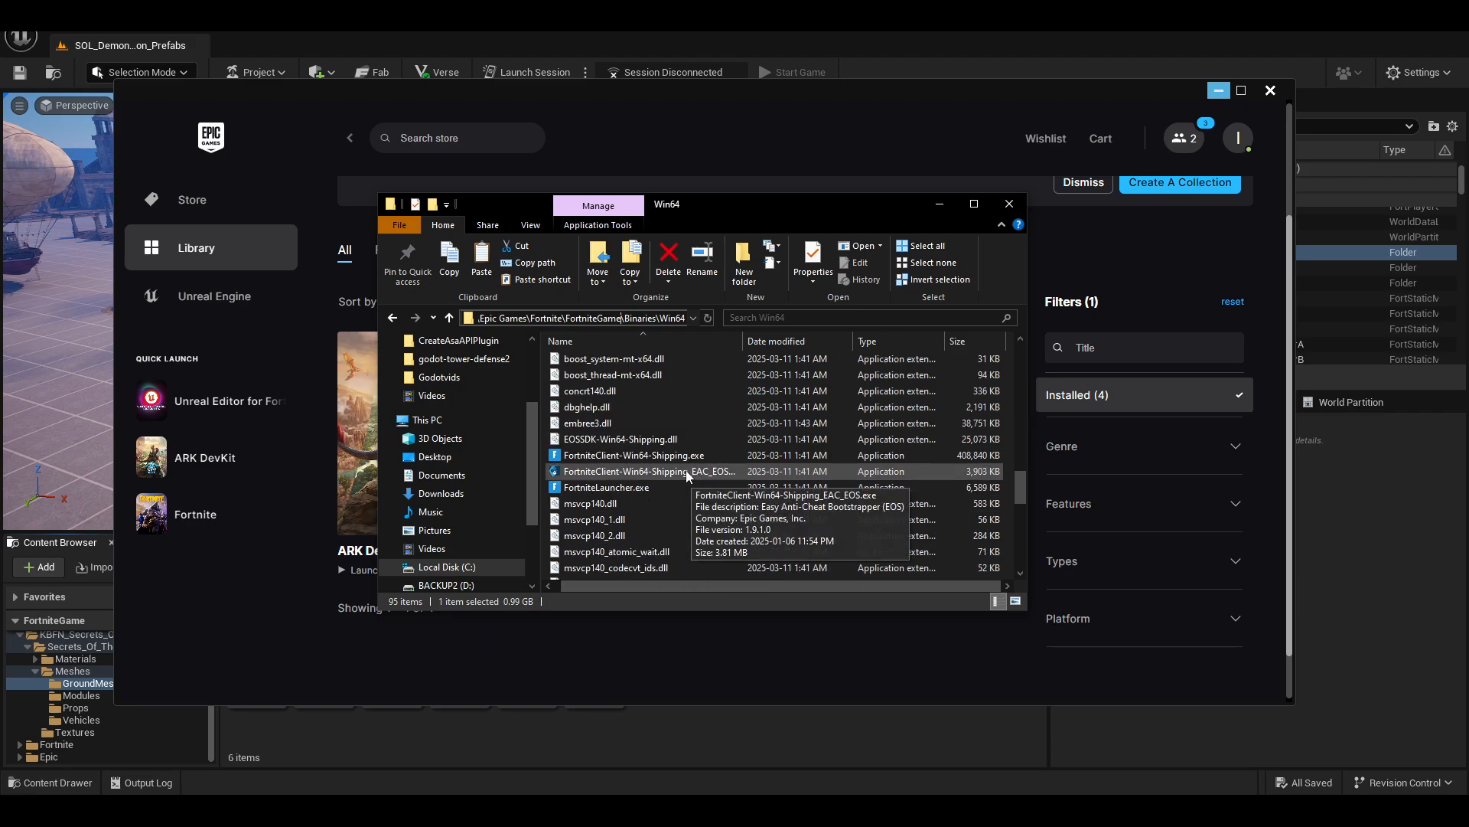
{"action": "scroll", "coordinate": [709, 485], "scroll_direction": "down", "scroll_amount": 4}
{"action": "scroll", "coordinate": [700, 481], "scroll_direction": "up", "scroll_amount": 4}
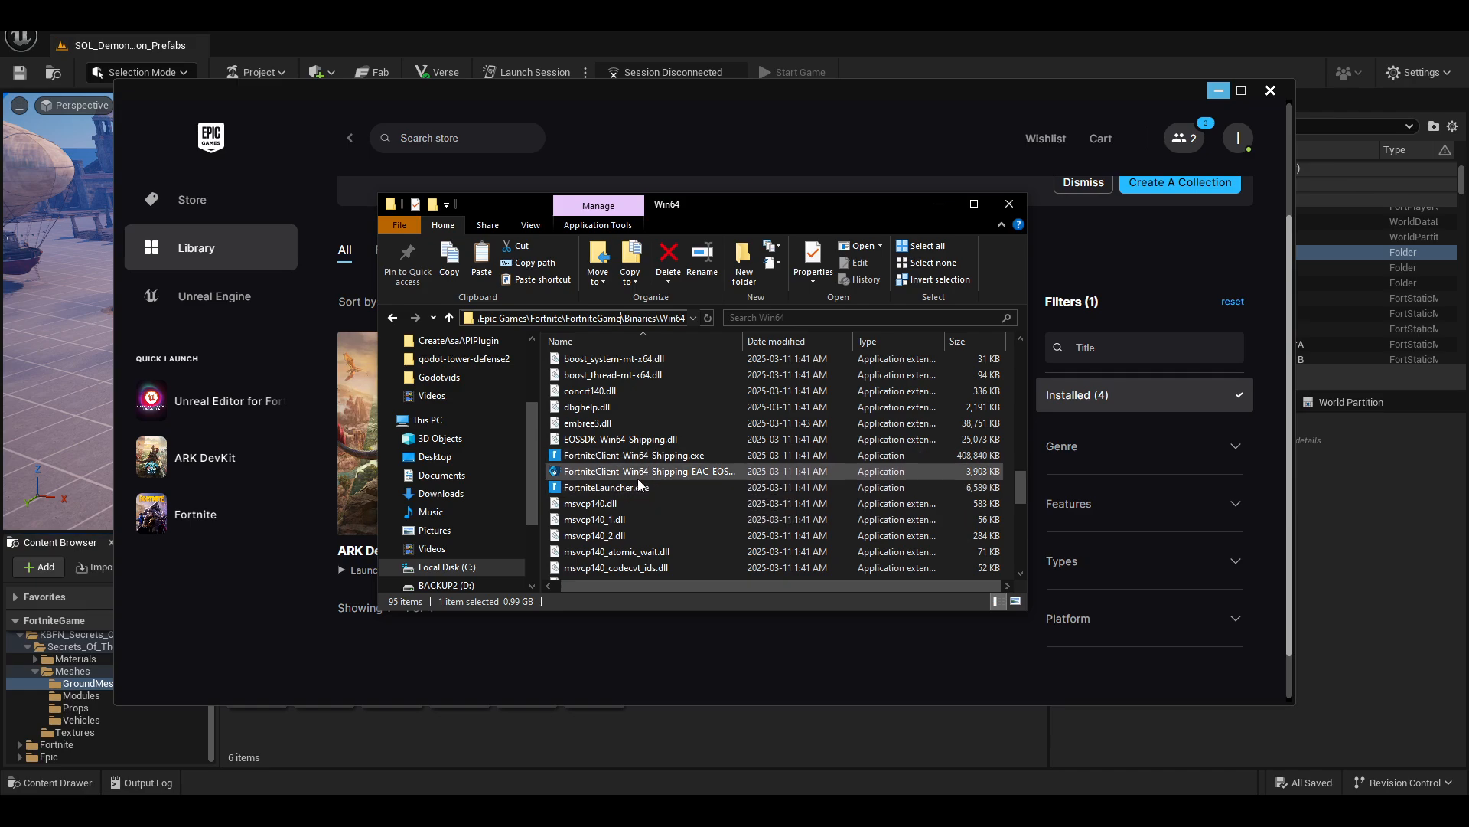
- Point out the Win64 folder in the path and launch another editor instance from UnrealEditorFortnite-Win64-Shipping.exe
{"action": "scroll", "coordinate": [613, 429], "scroll_direction": "down", "scroll_amount": 1}
{"action": "left_click_drag", "start_coordinate": [610, 318], "coordinate": [687, 318]}
{"action": "scroll", "coordinate": [712, 498], "scroll_direction": "down", "scroll_amount": 8}
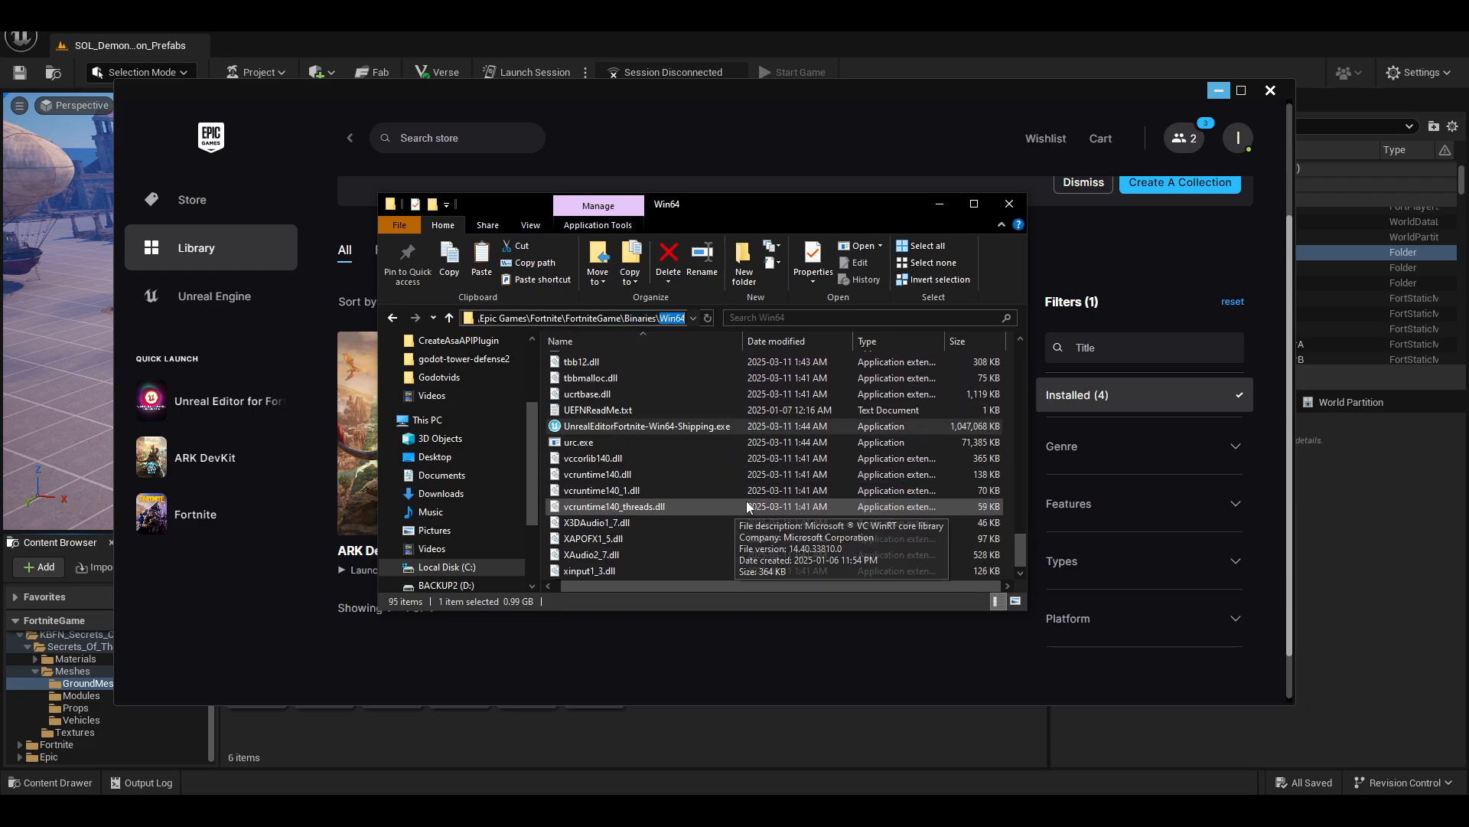
{"action": "left_click", "coordinate": [635, 425]}
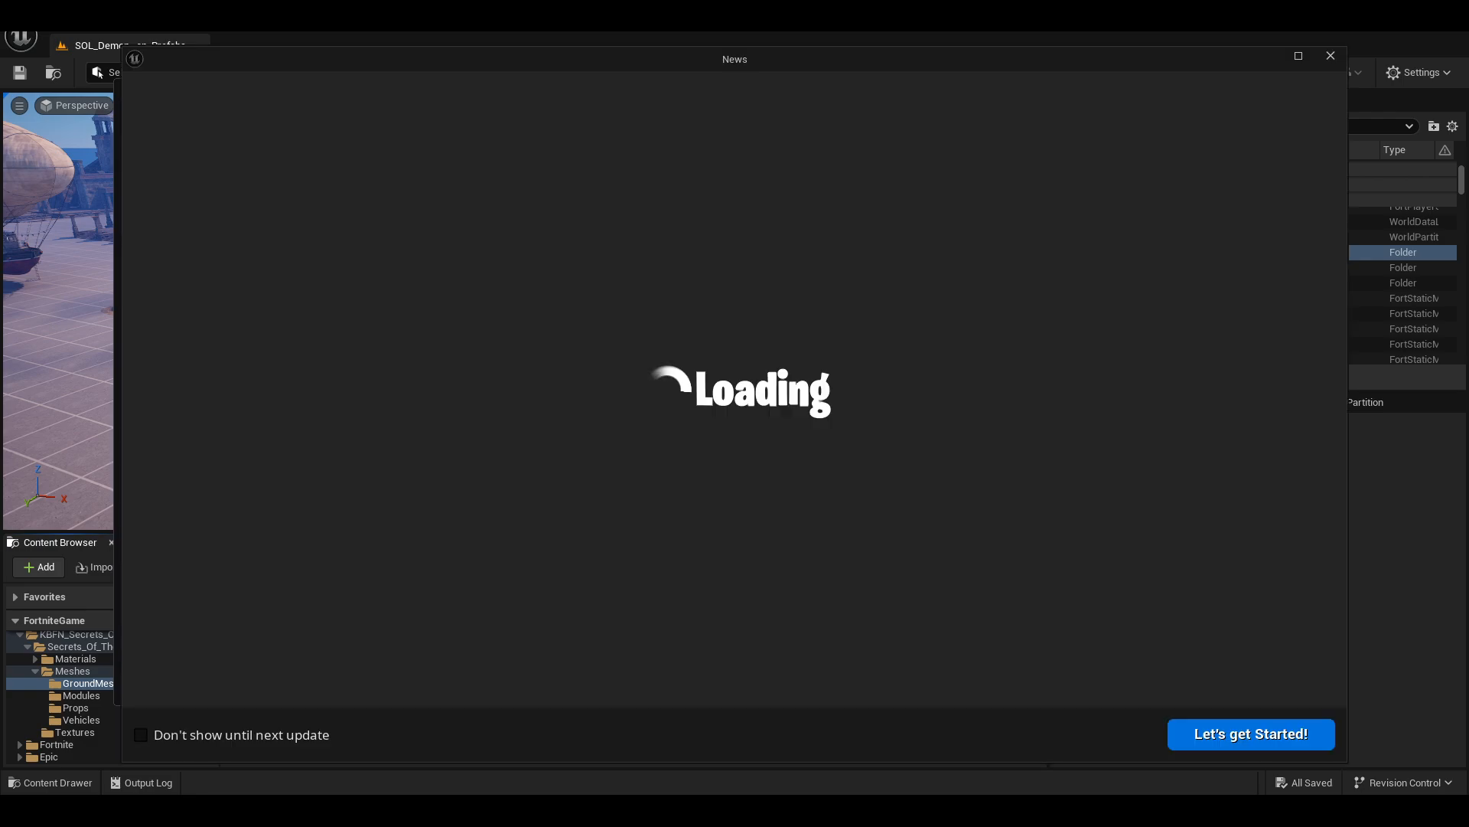
- Open Task Manager, examine CPU and memory performance and the Fortnite processes' memory use, and close it
{"action": "right_click", "coordinate": [1075, 6]}
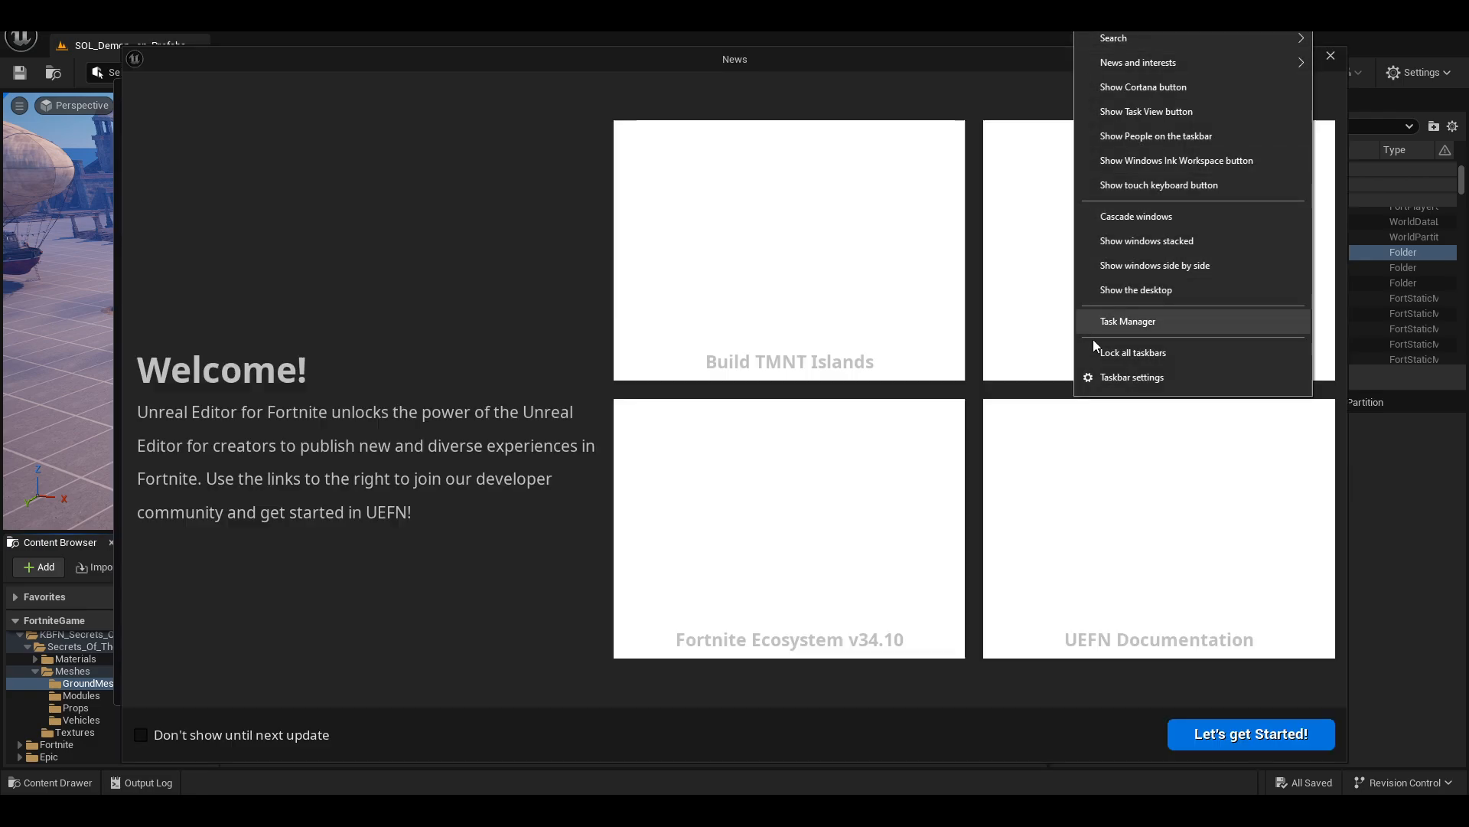
{"action": "key", "text": "Escape"}
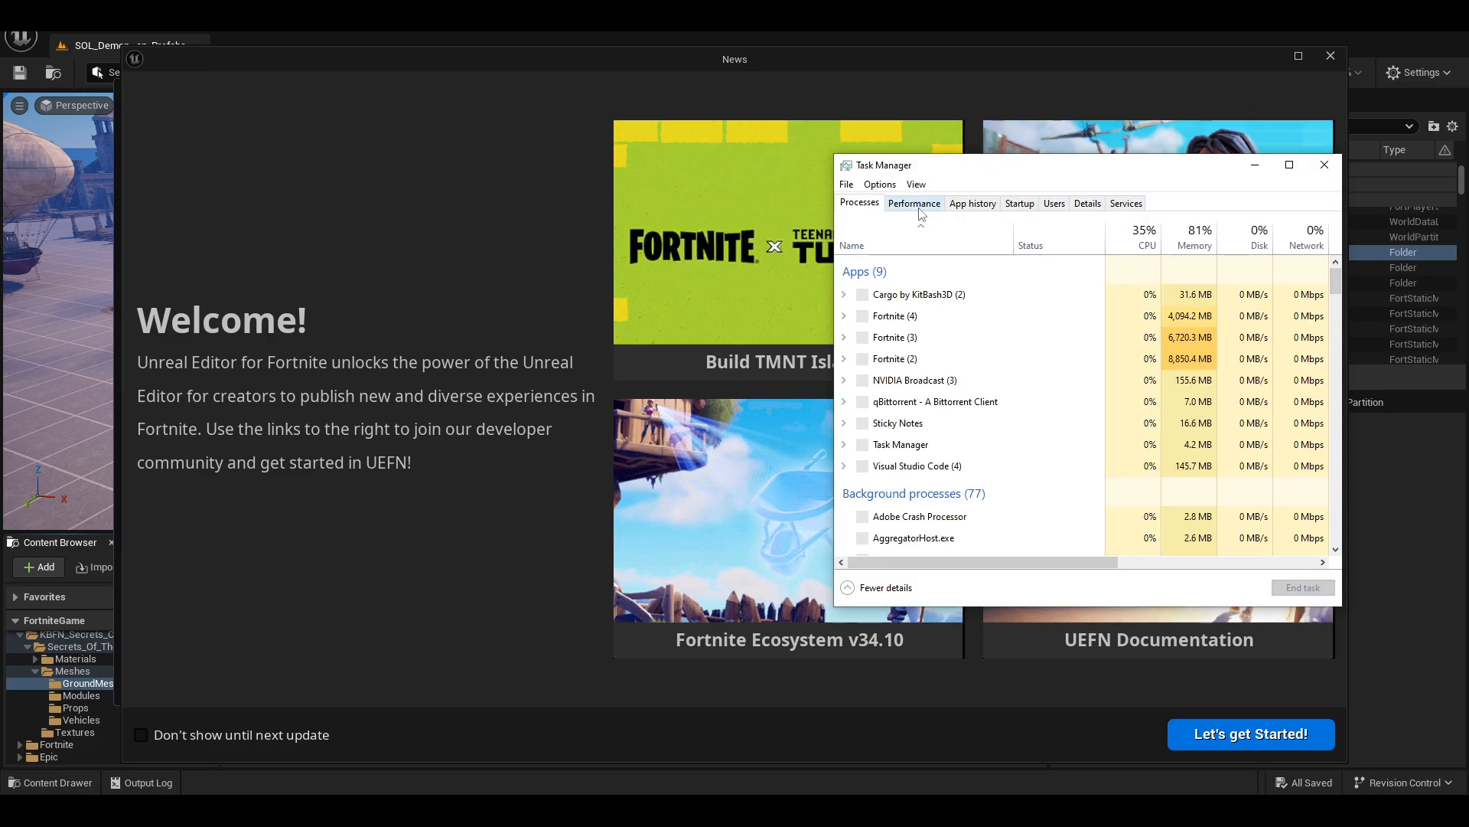
{"action": "left_click", "coordinate": [915, 204]}
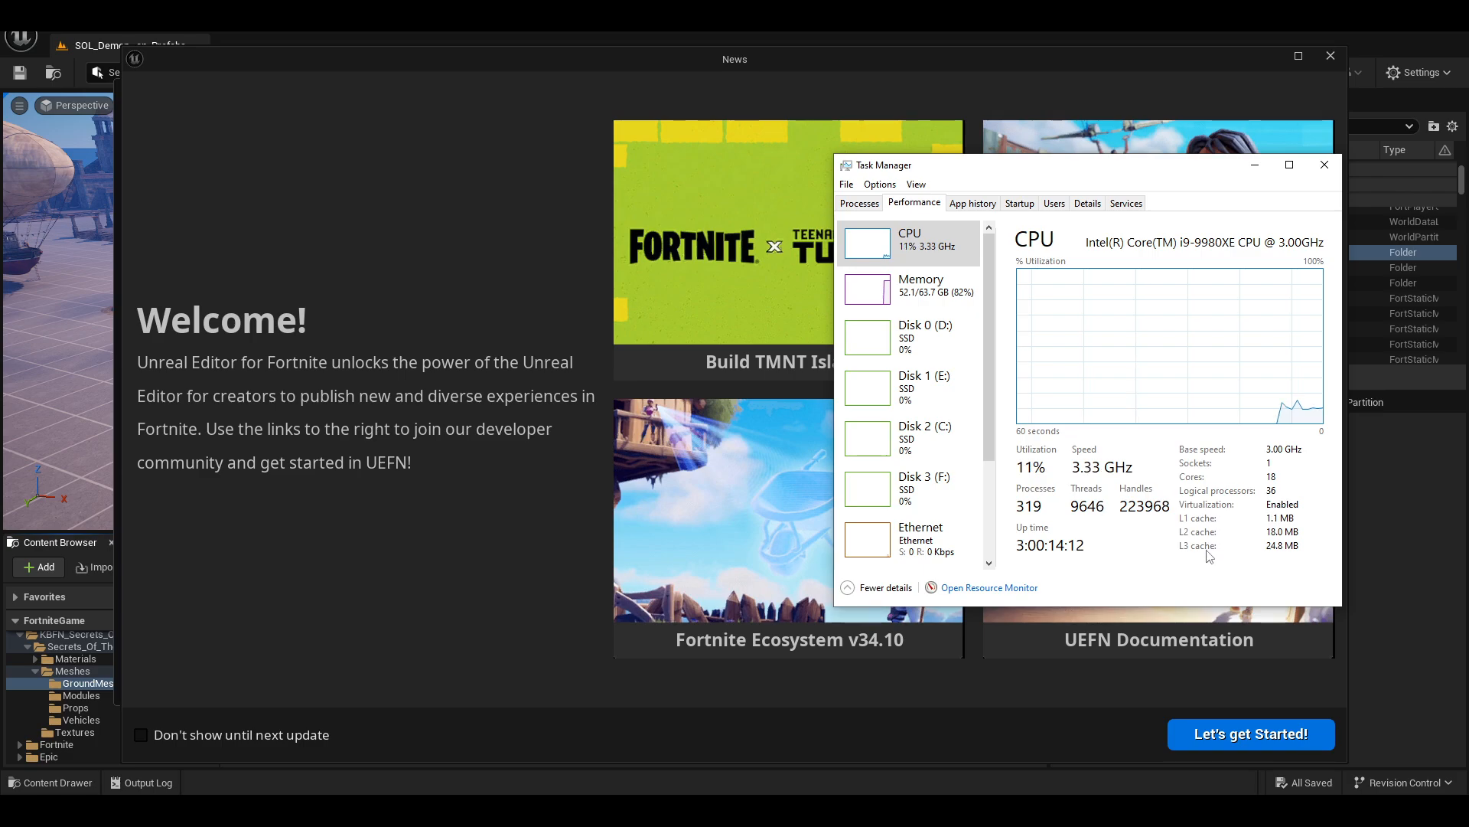
{"action": "left_click", "coordinate": [971, 297]}
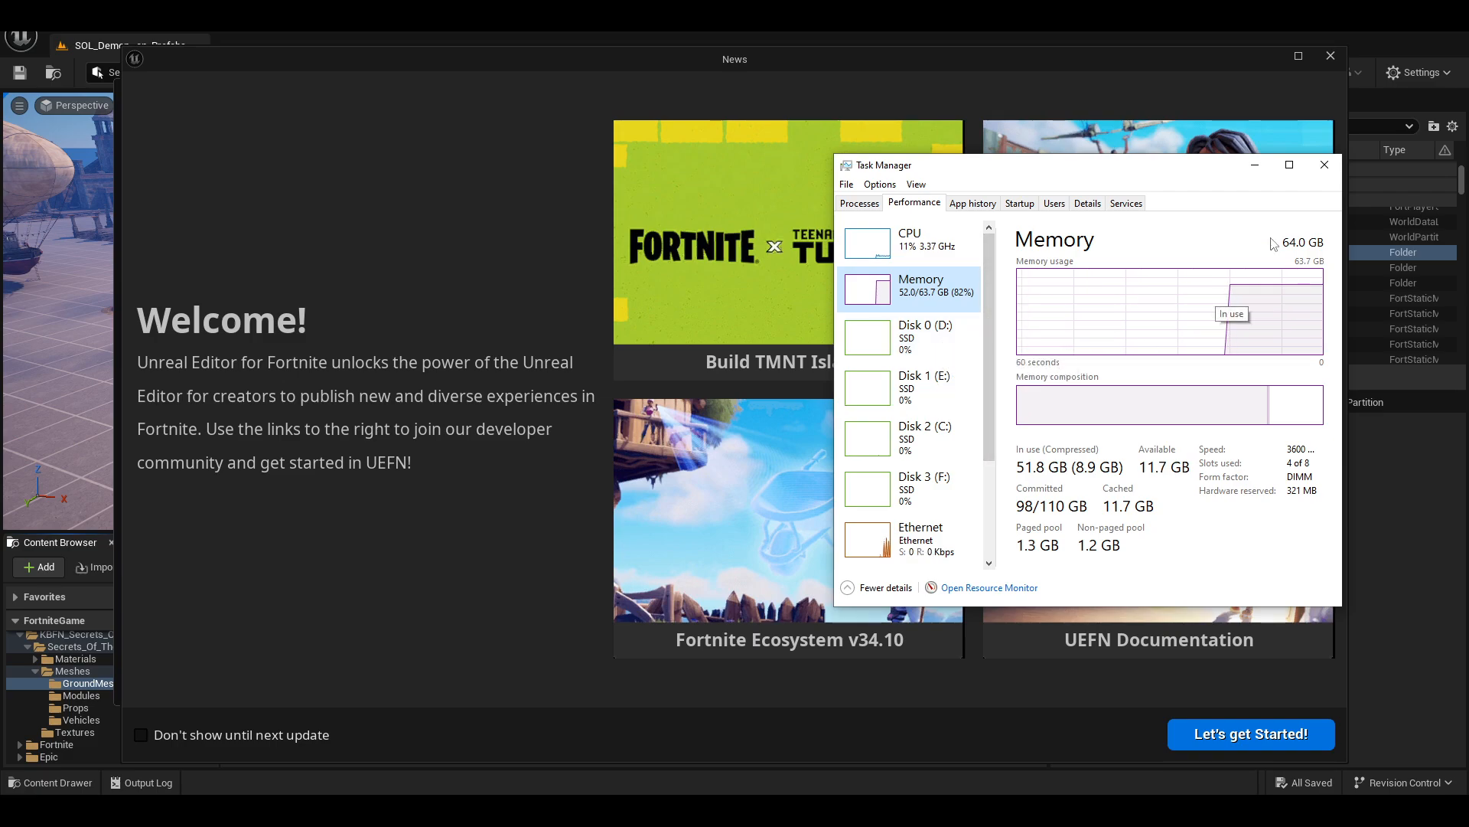
{"action": "left_click", "coordinate": [962, 248]}
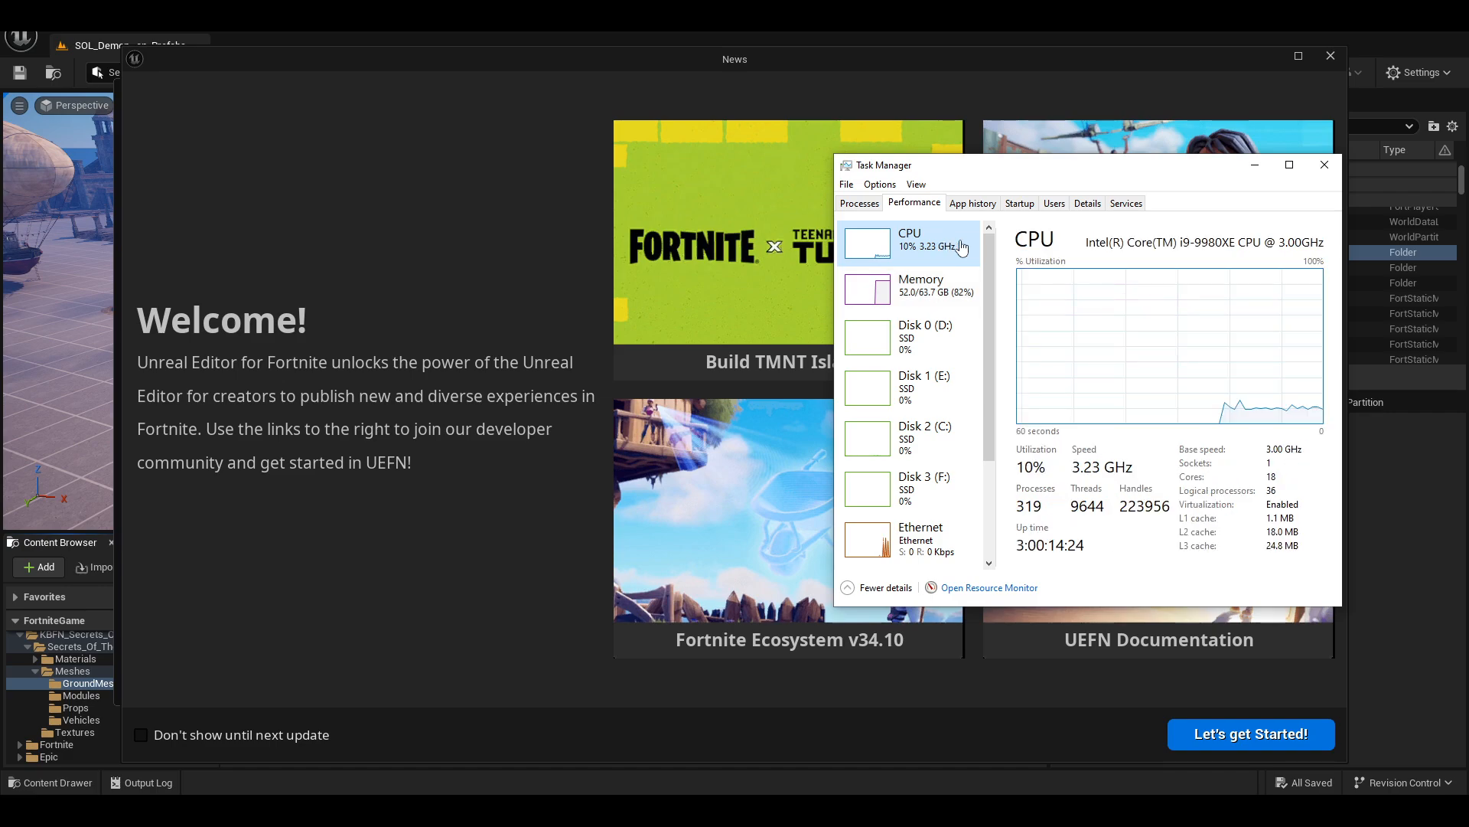
{"action": "left_click", "coordinate": [877, 205]}
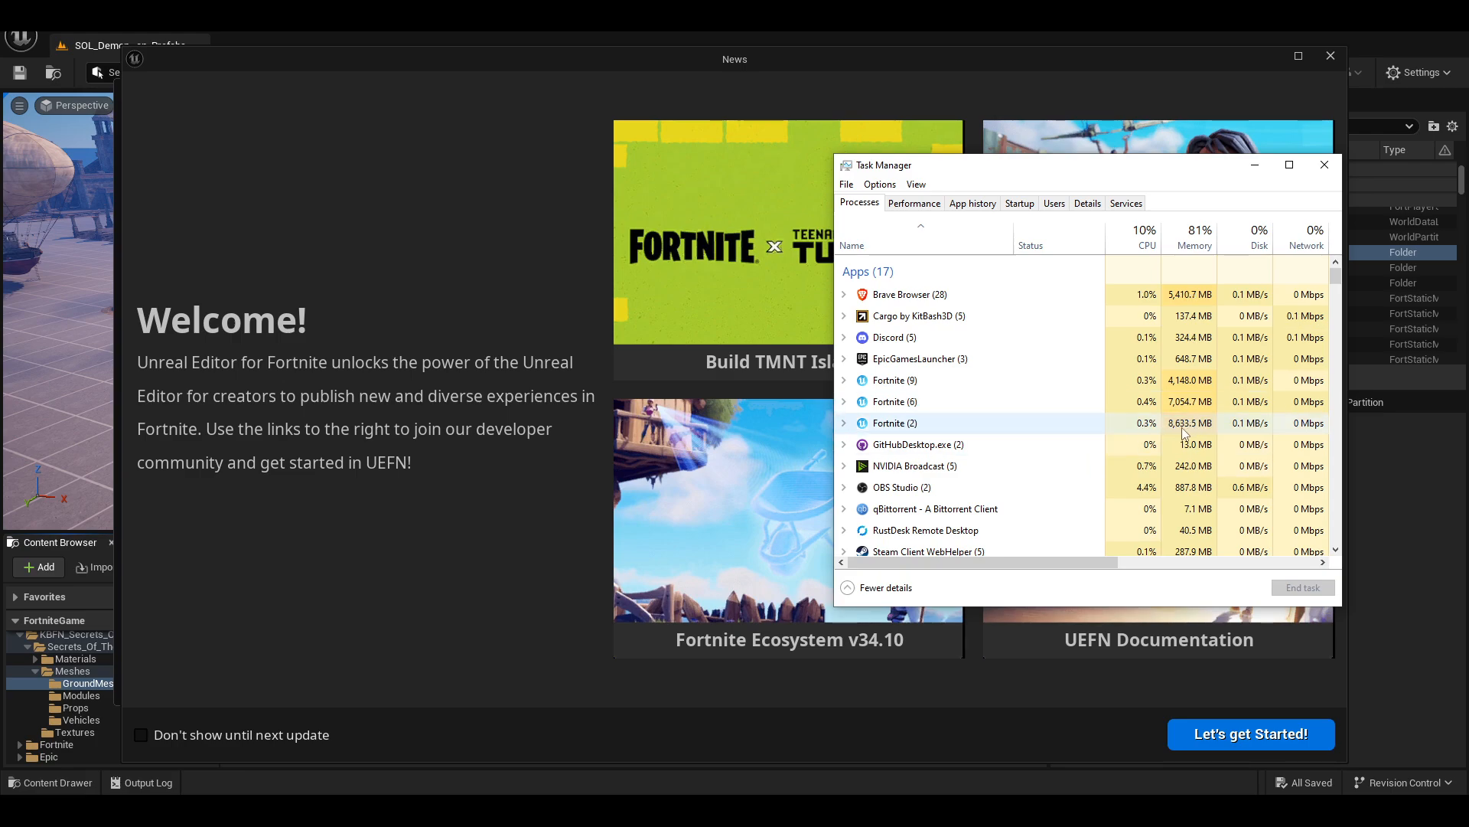
{"action": "left_click", "coordinate": [1325, 163]}
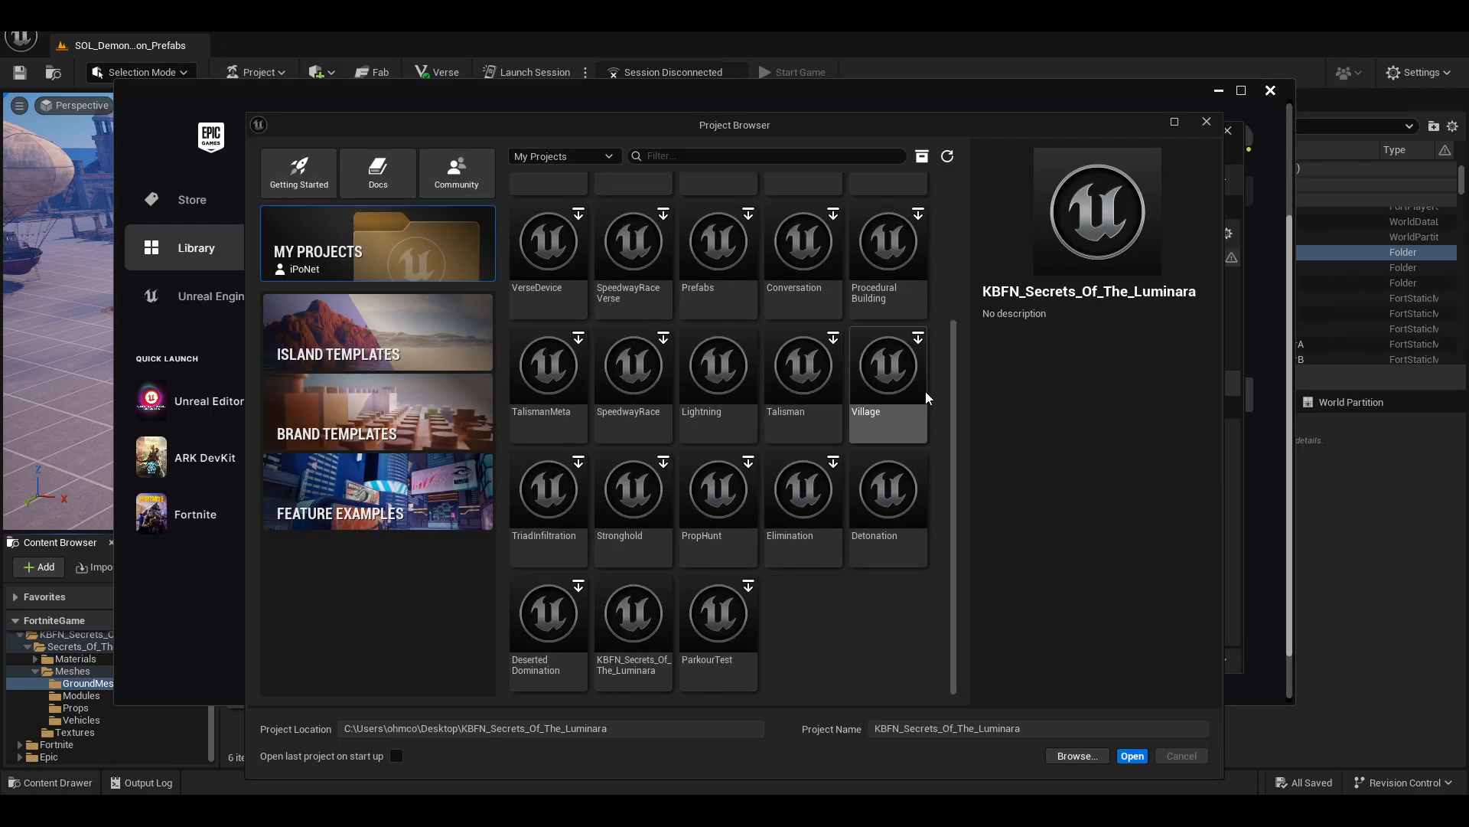
- Look through the available projects in the Project Browser and examine the KBFN_Secrets_Of_The_Luminara project name
{"action": "scroll", "coordinate": [947, 520], "scroll_direction": "down", "scroll_amount": 2}
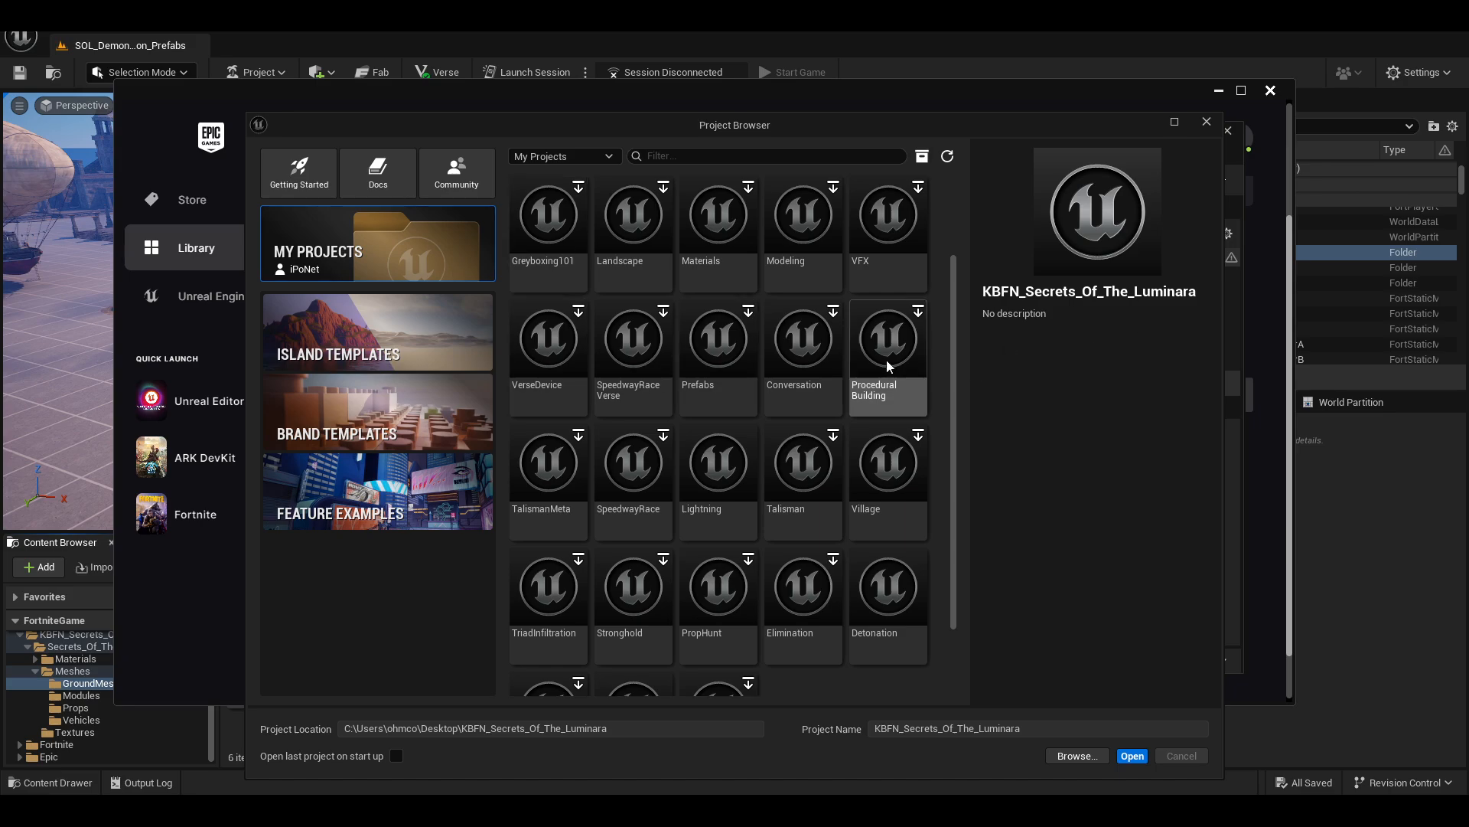
{"action": "scroll", "coordinate": [958, 325], "scroll_direction": "up", "scroll_amount": 2}
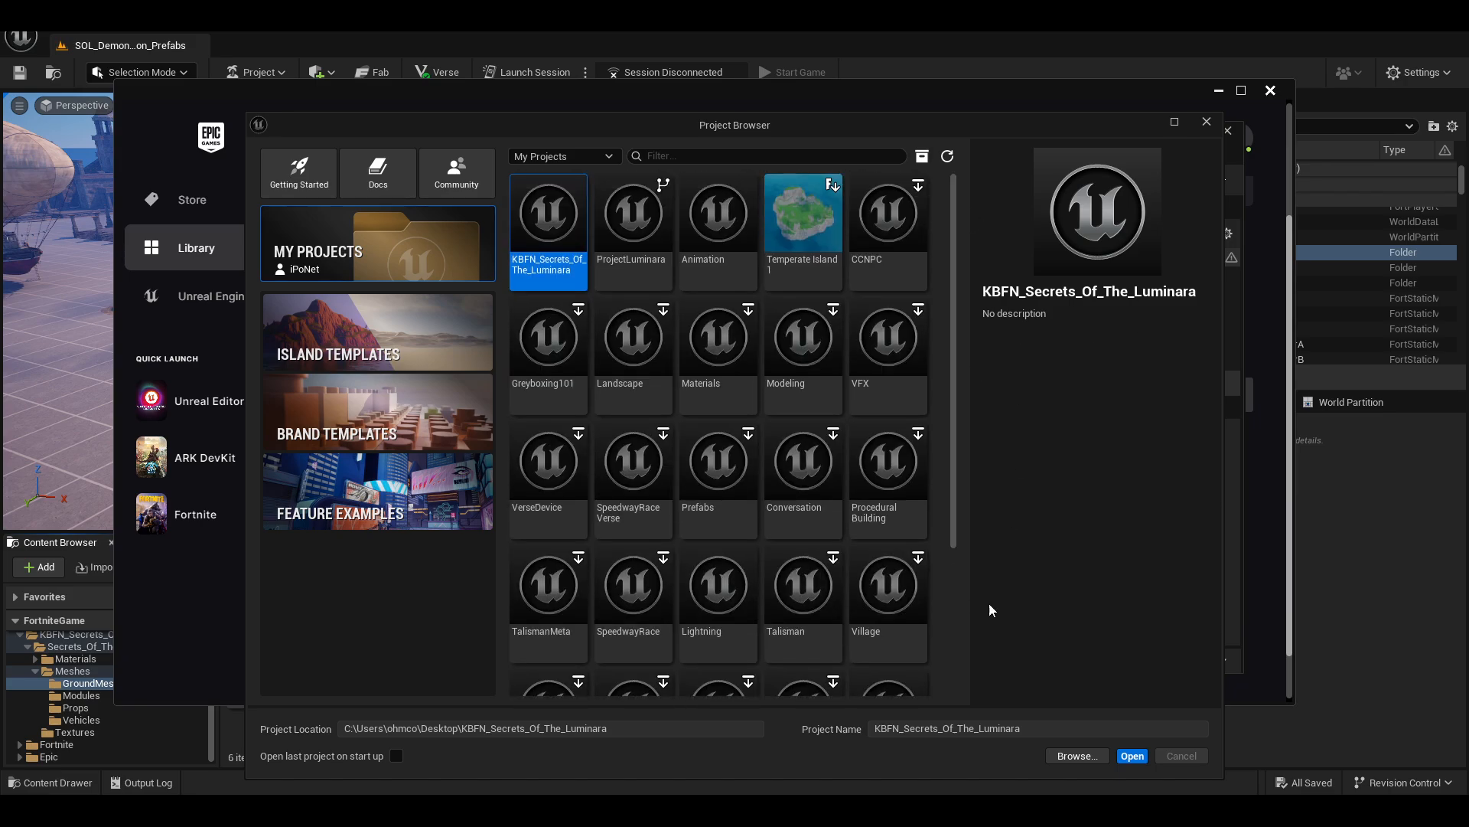
{"action": "left_click", "coordinate": [1013, 729]}
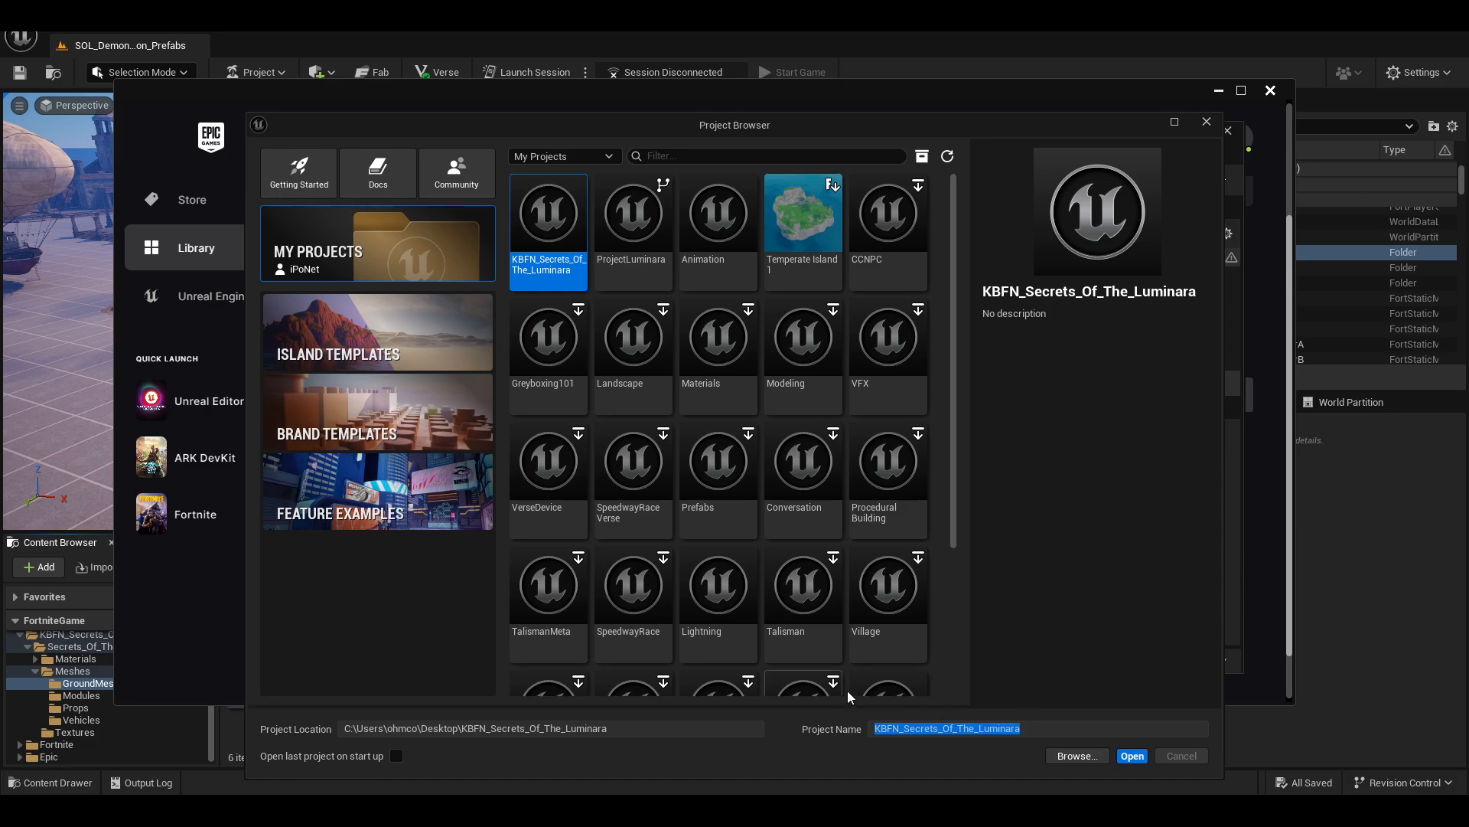
{"action": "left_click", "coordinate": [1035, 738]}
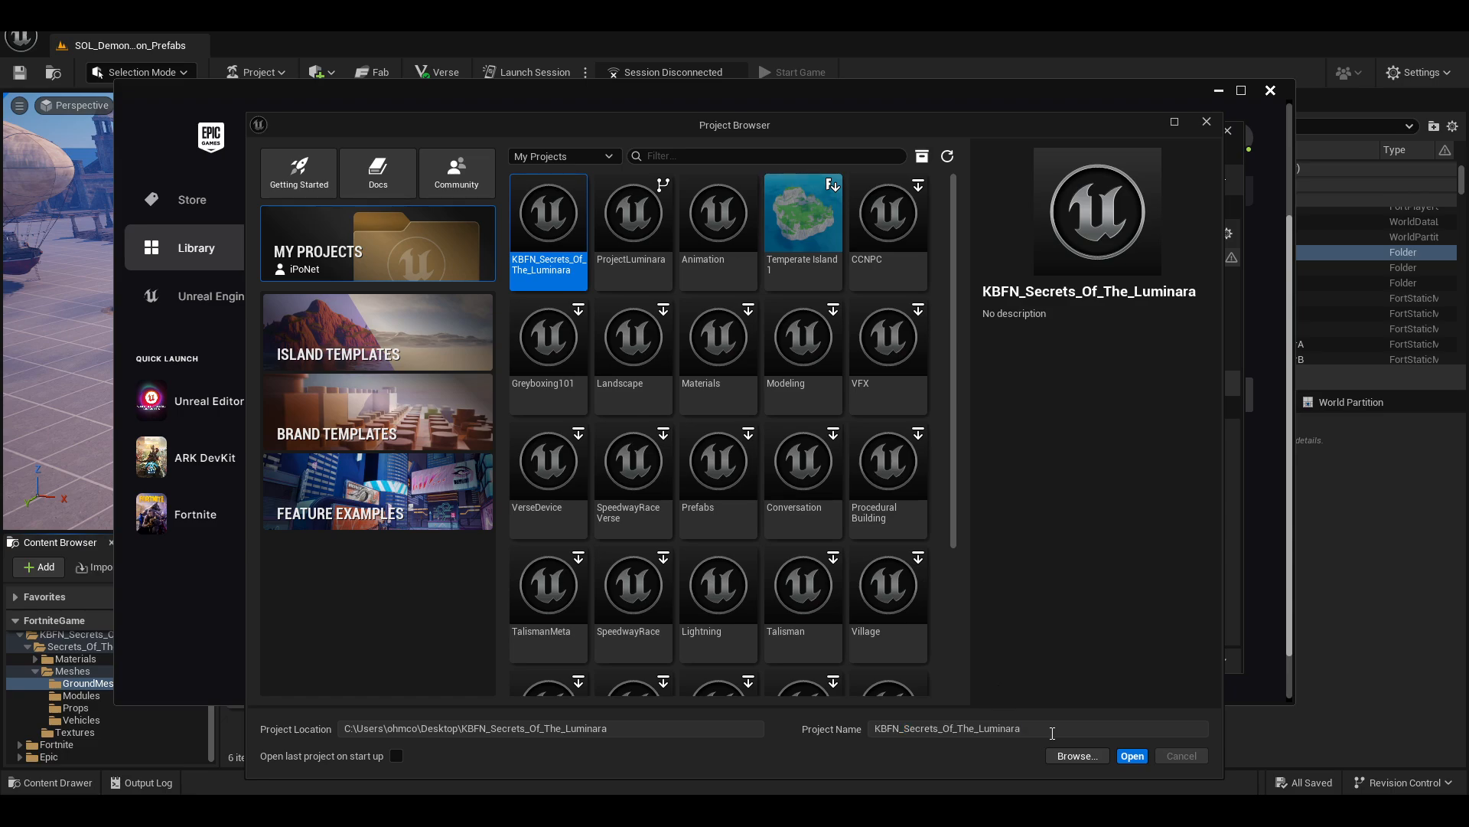
{"action": "left_click_drag", "start_coordinate": [1052, 733], "coordinate": [896, 732]}
{"action": "left_click", "coordinate": [777, 768]}
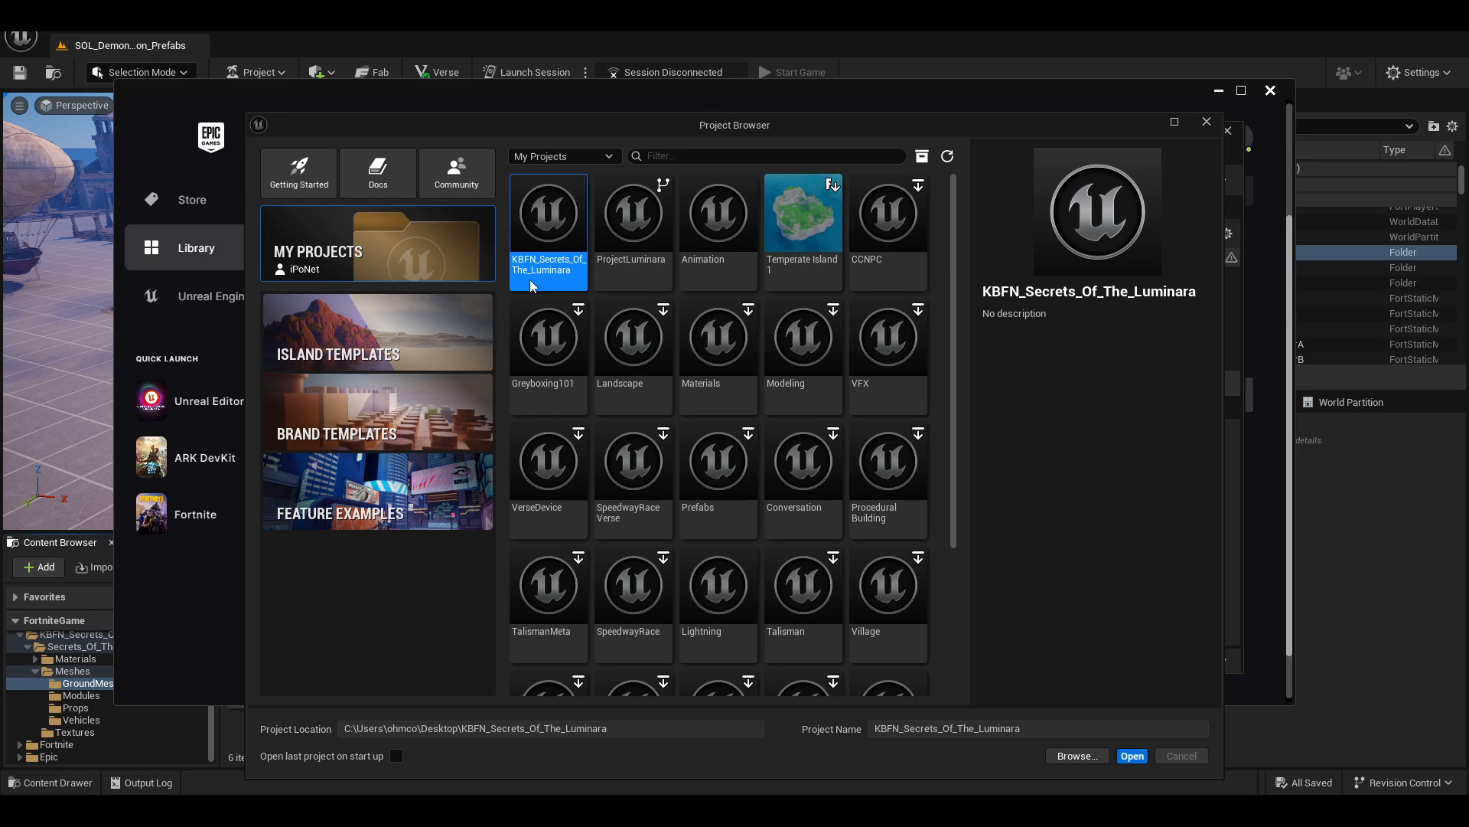
{"action": "scroll", "coordinate": [862, 375], "scroll_direction": "down", "scroll_amount": 3}
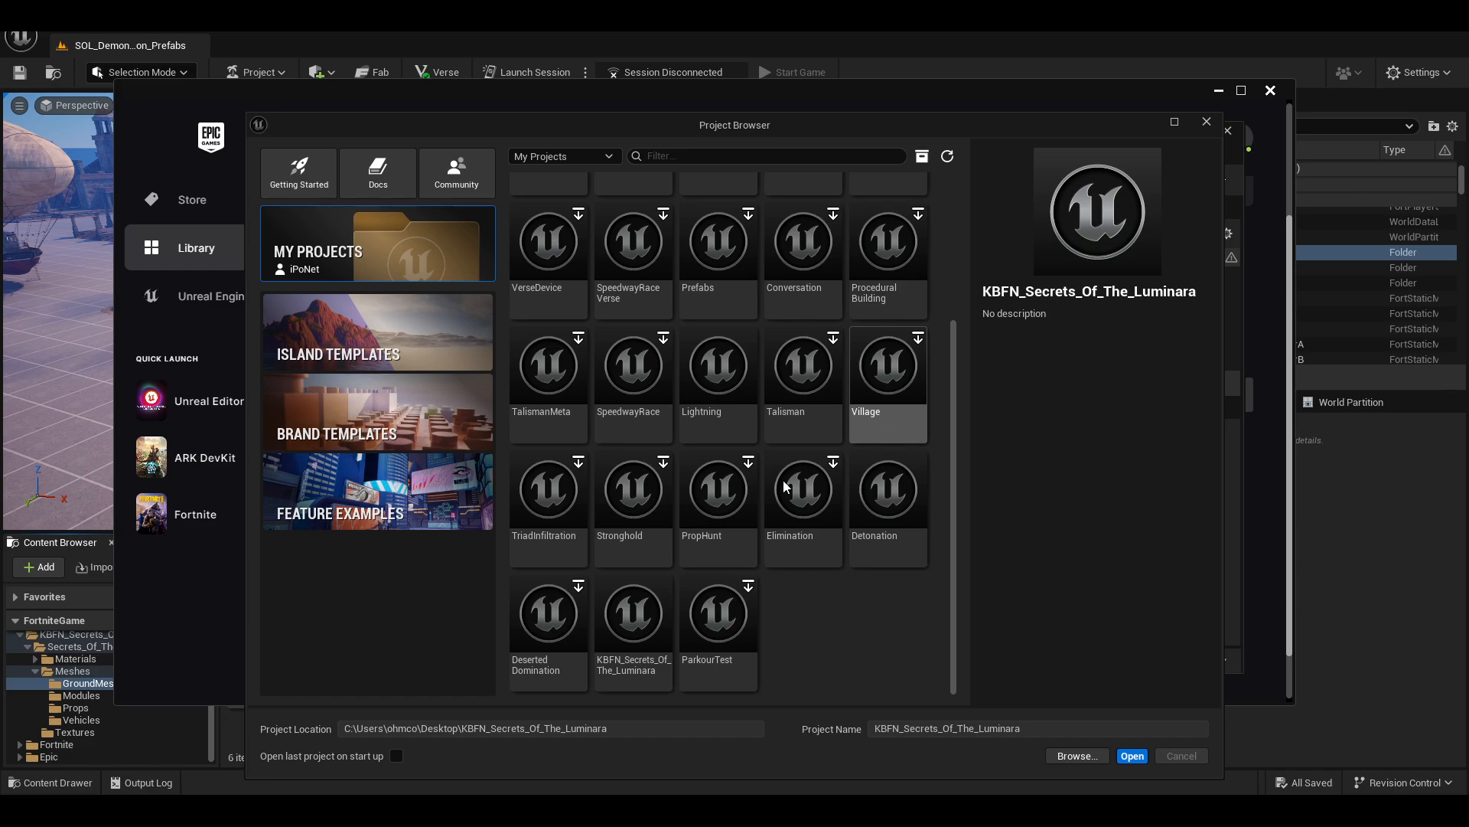
- Choose the Blank island template for a new project and name it YT_Tutorials
{"action": "left_click", "coordinate": [354, 324]}
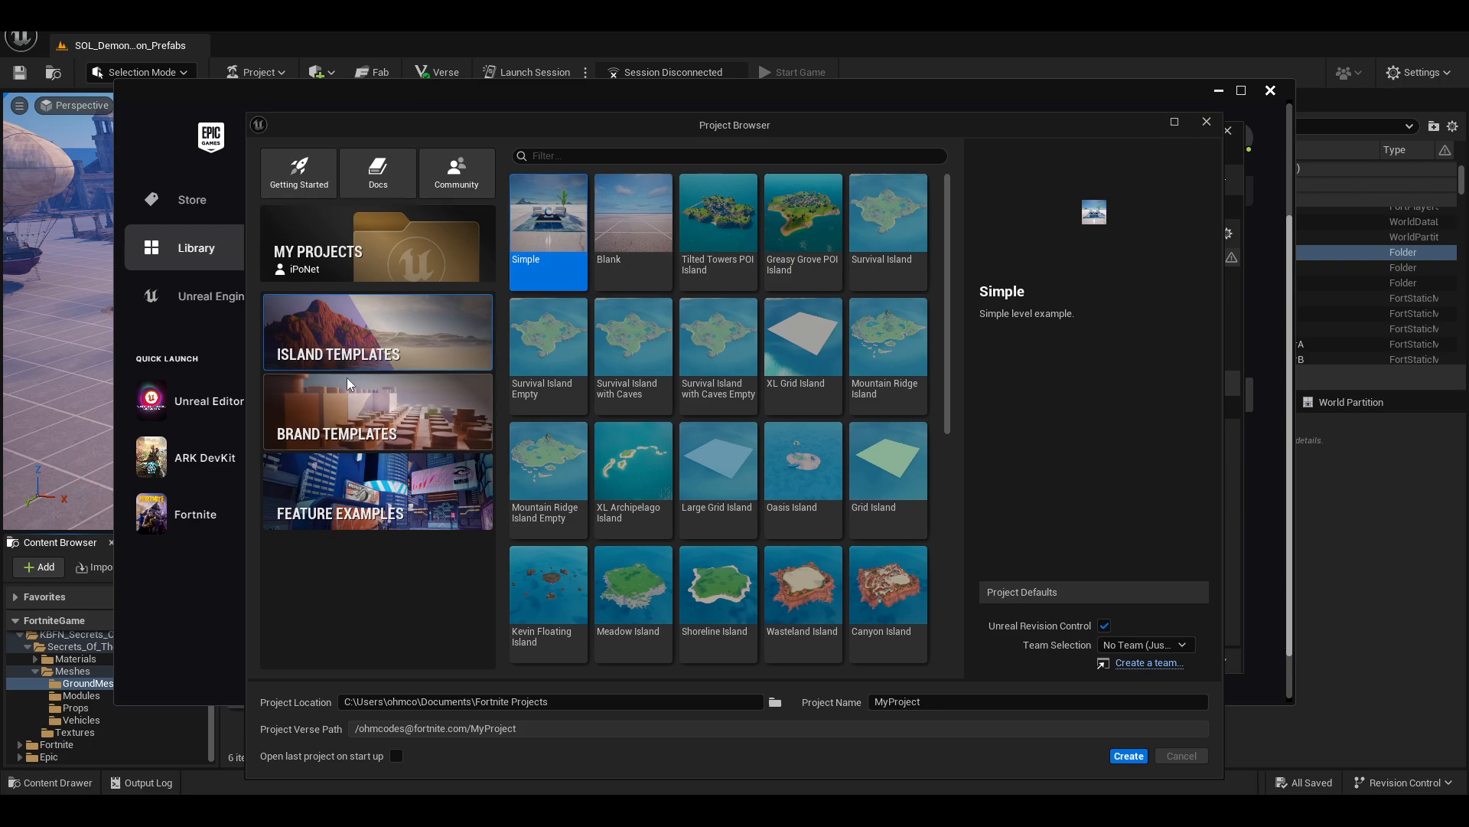
{"action": "left_click", "coordinate": [643, 235]}
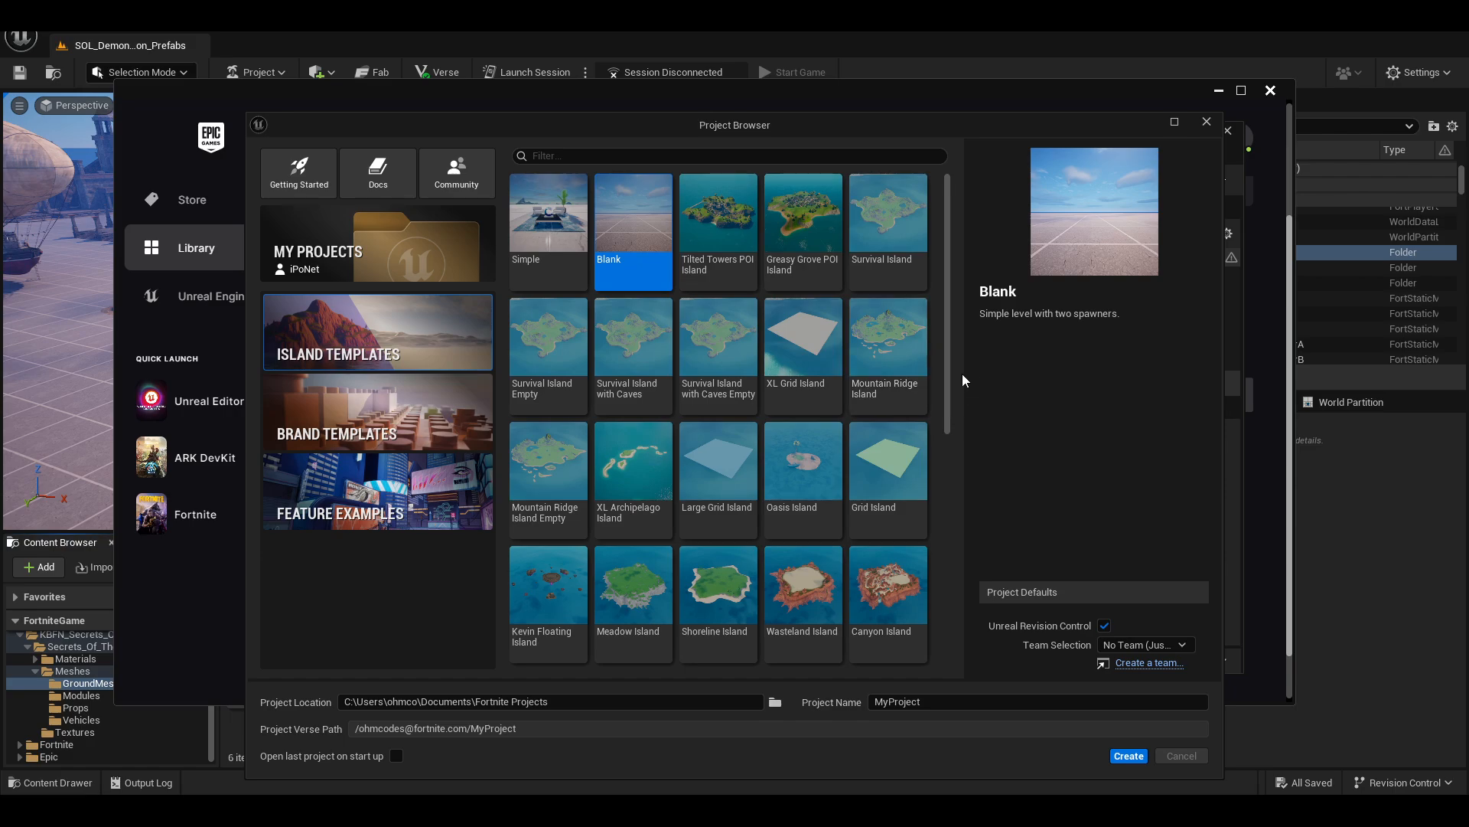
{"action": "double_click", "coordinate": [943, 701]}
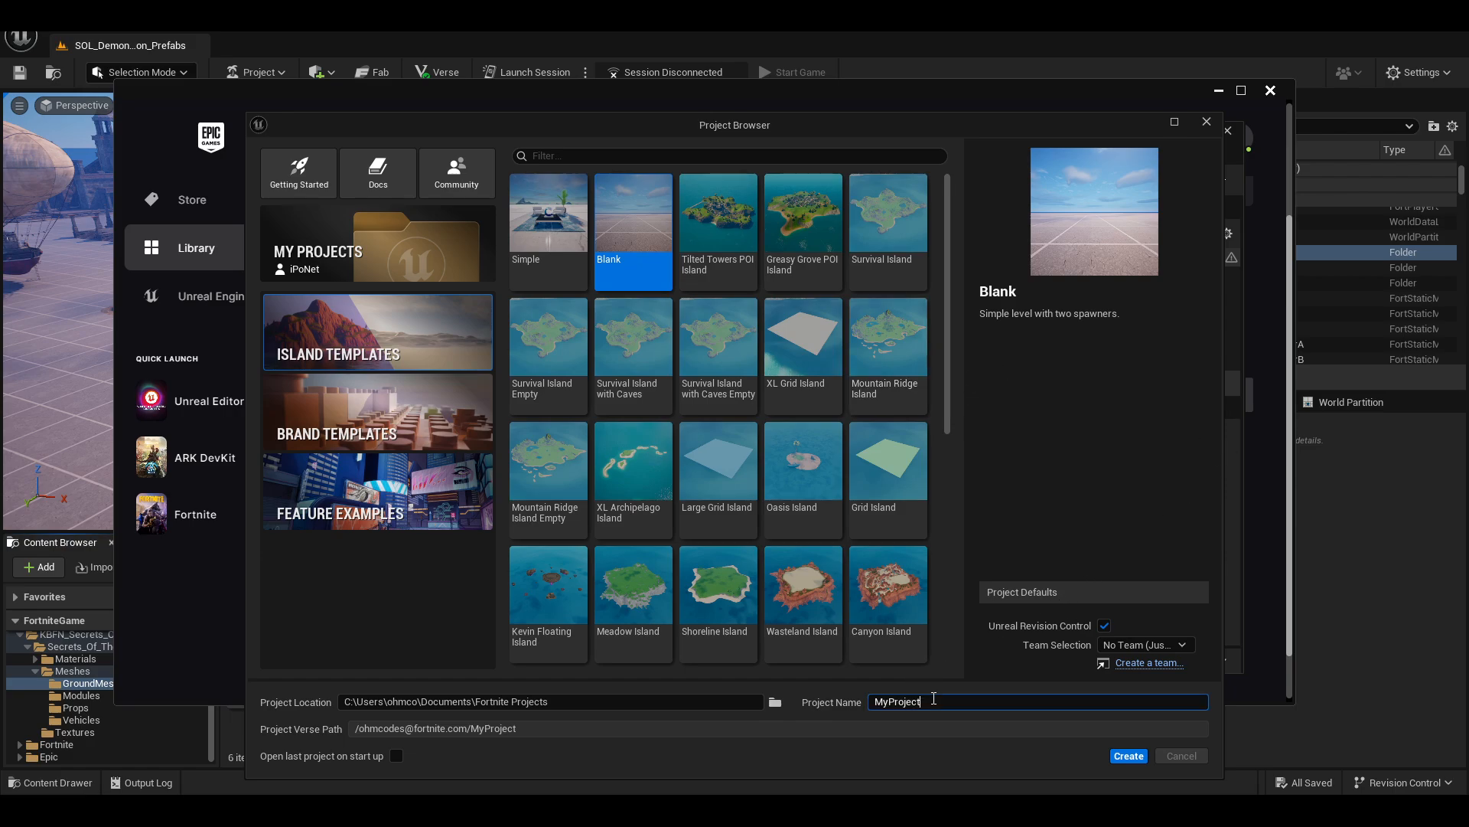
{"action": "type", "text": "YT_"}
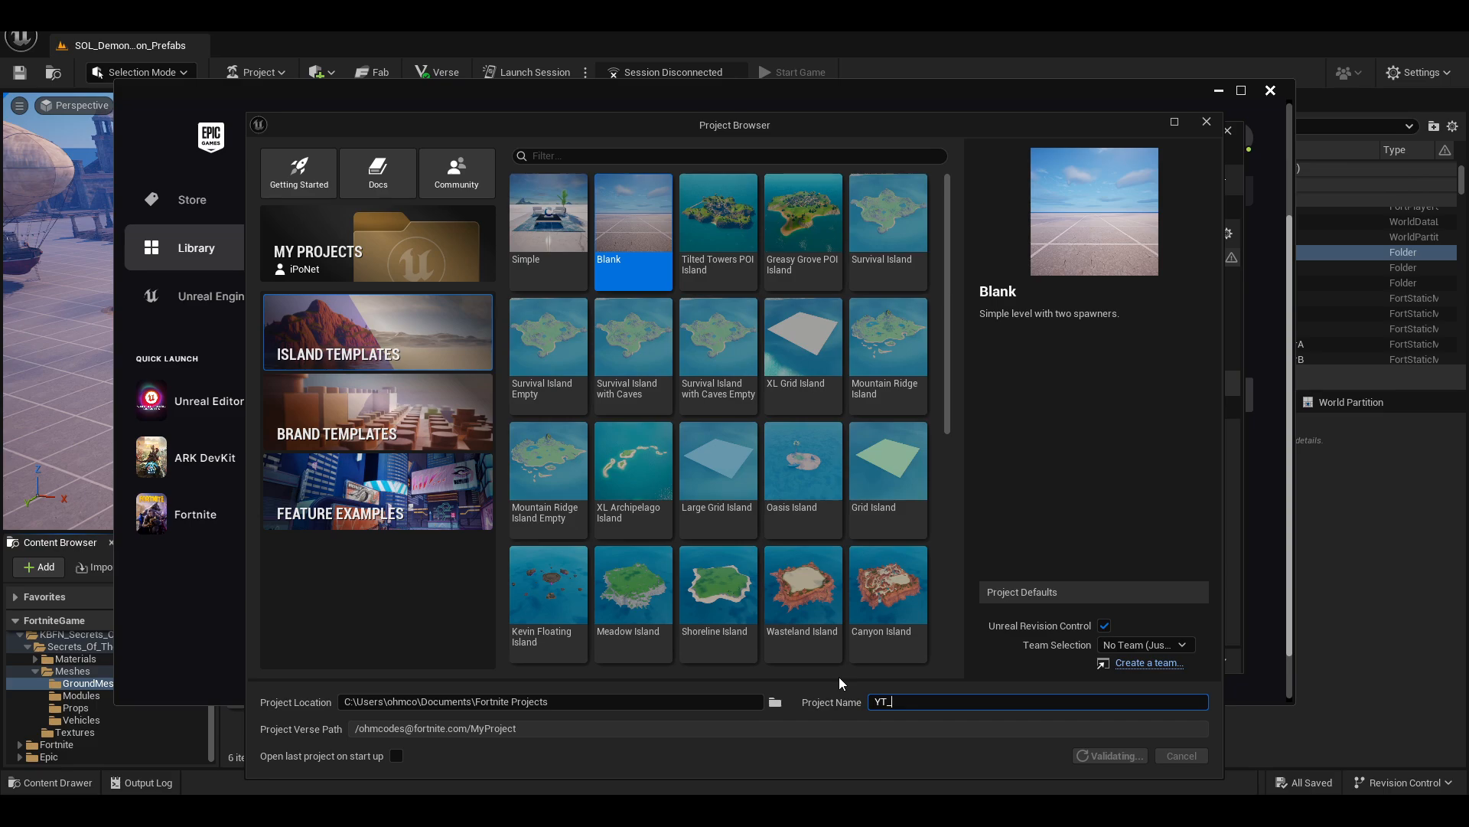
{"action": "type", "text": "Yurt"}
{"action": "key", "text": "BackSpace"}
{"action": "type", "text": "Tutorials"}
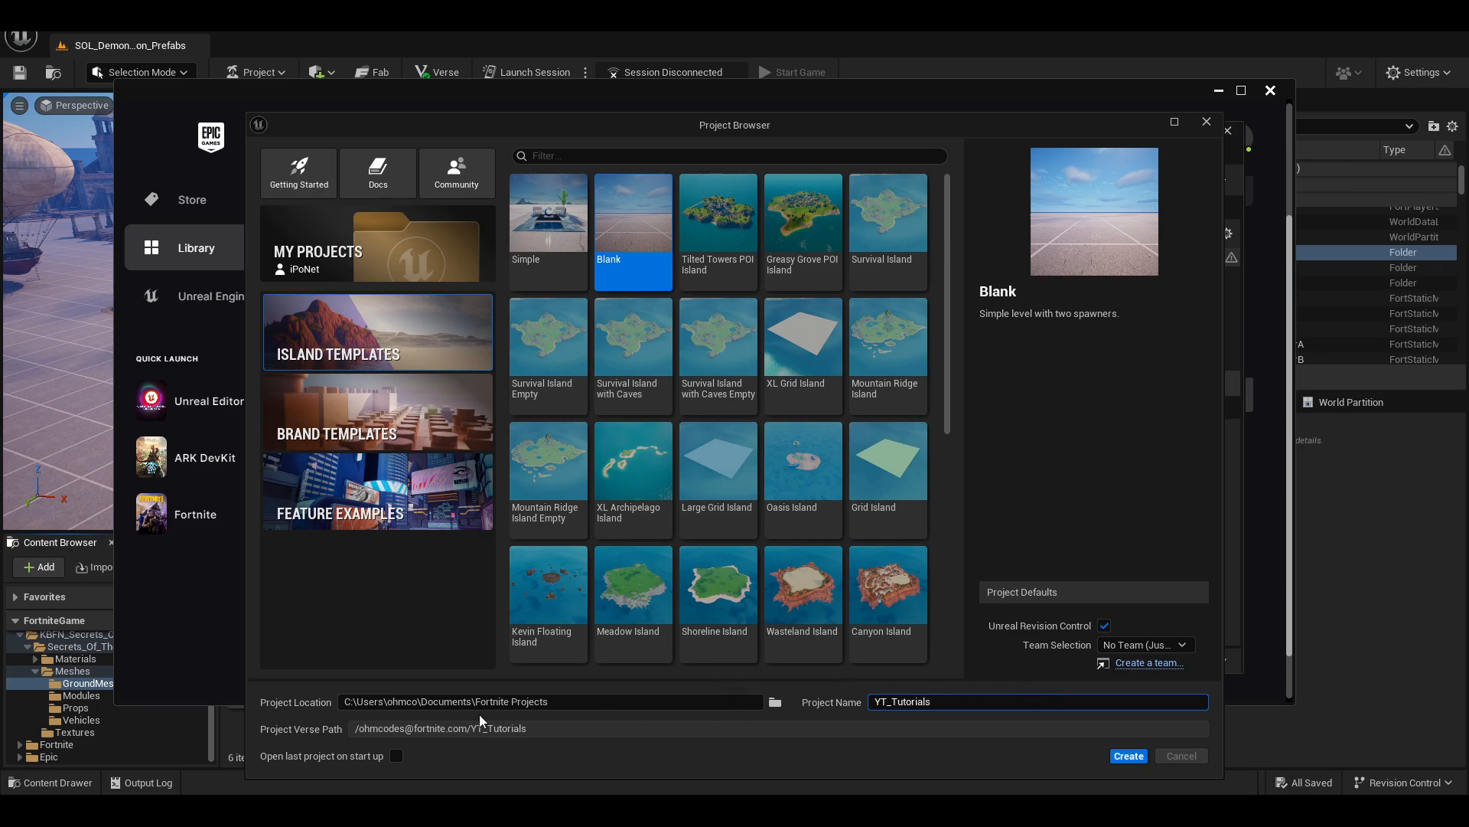
- Start choosing another project location and browse to the Epic Games folder on the BACKUP2 (D:) drive
{"action": "left_click", "coordinate": [432, 703]}
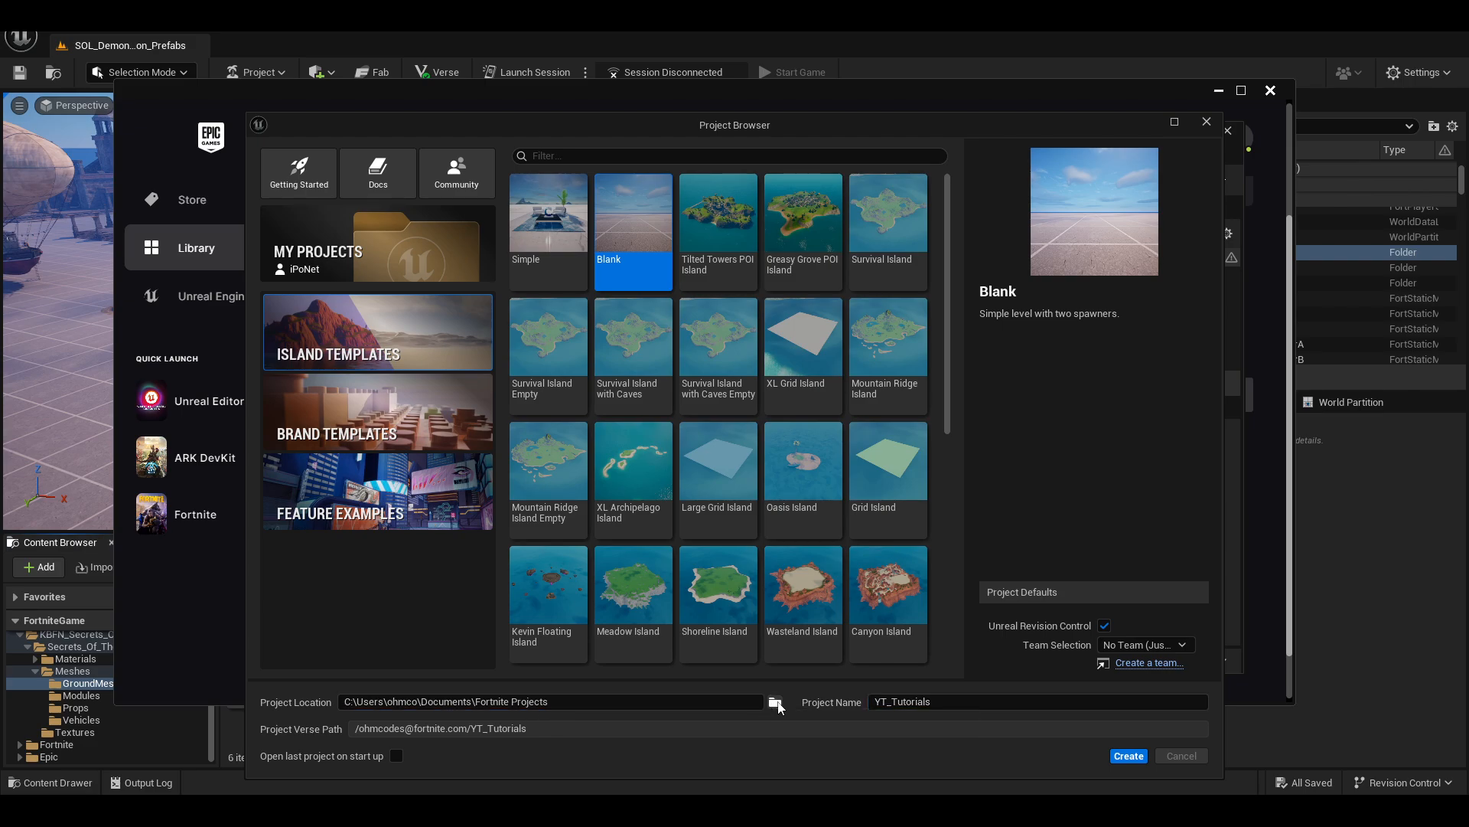
{"action": "left_click", "coordinate": [775, 702]}
{"action": "left_click", "coordinate": [432, 147]}
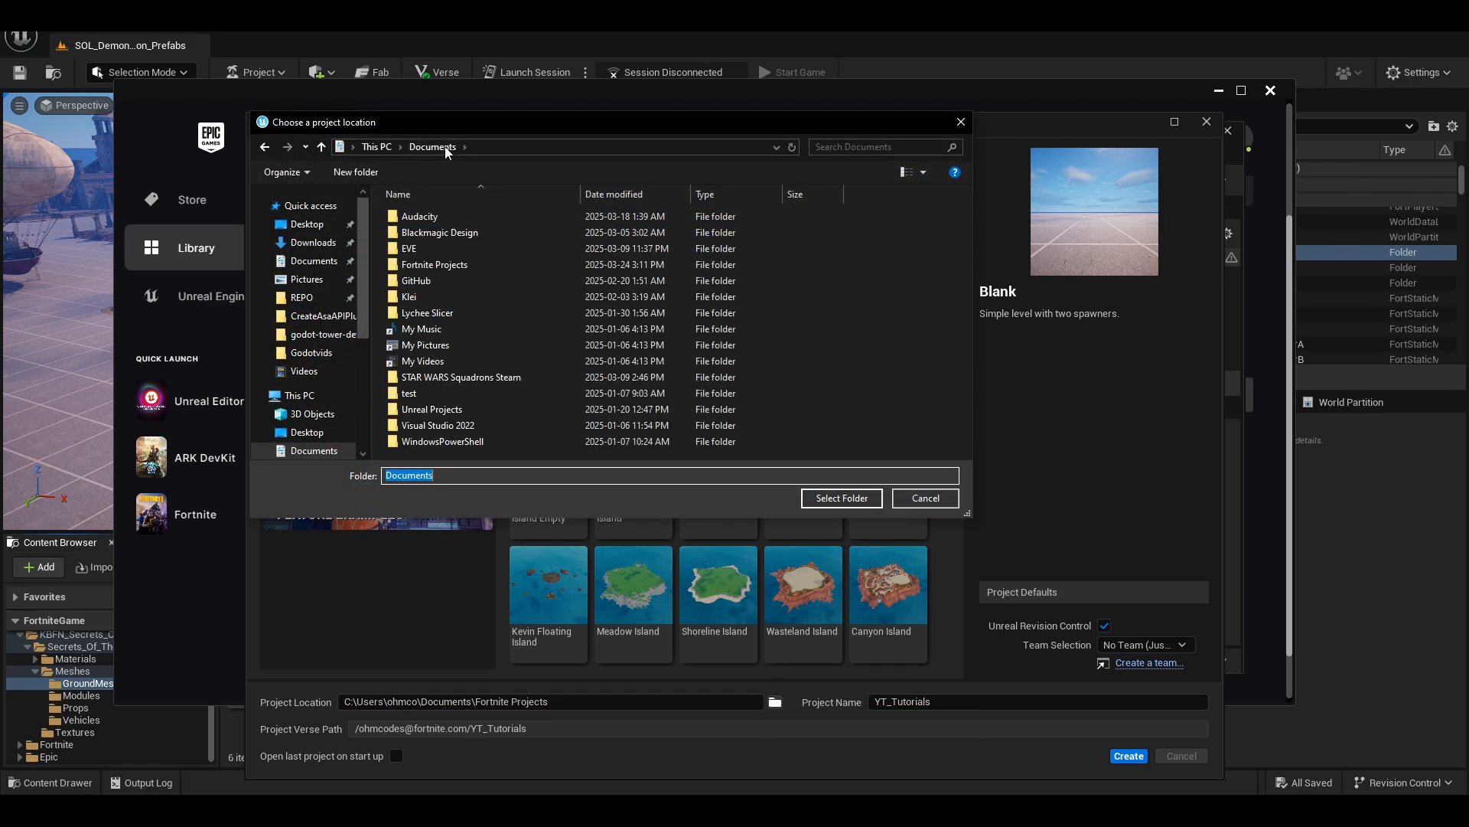
{"action": "left_click", "coordinate": [315, 299]}
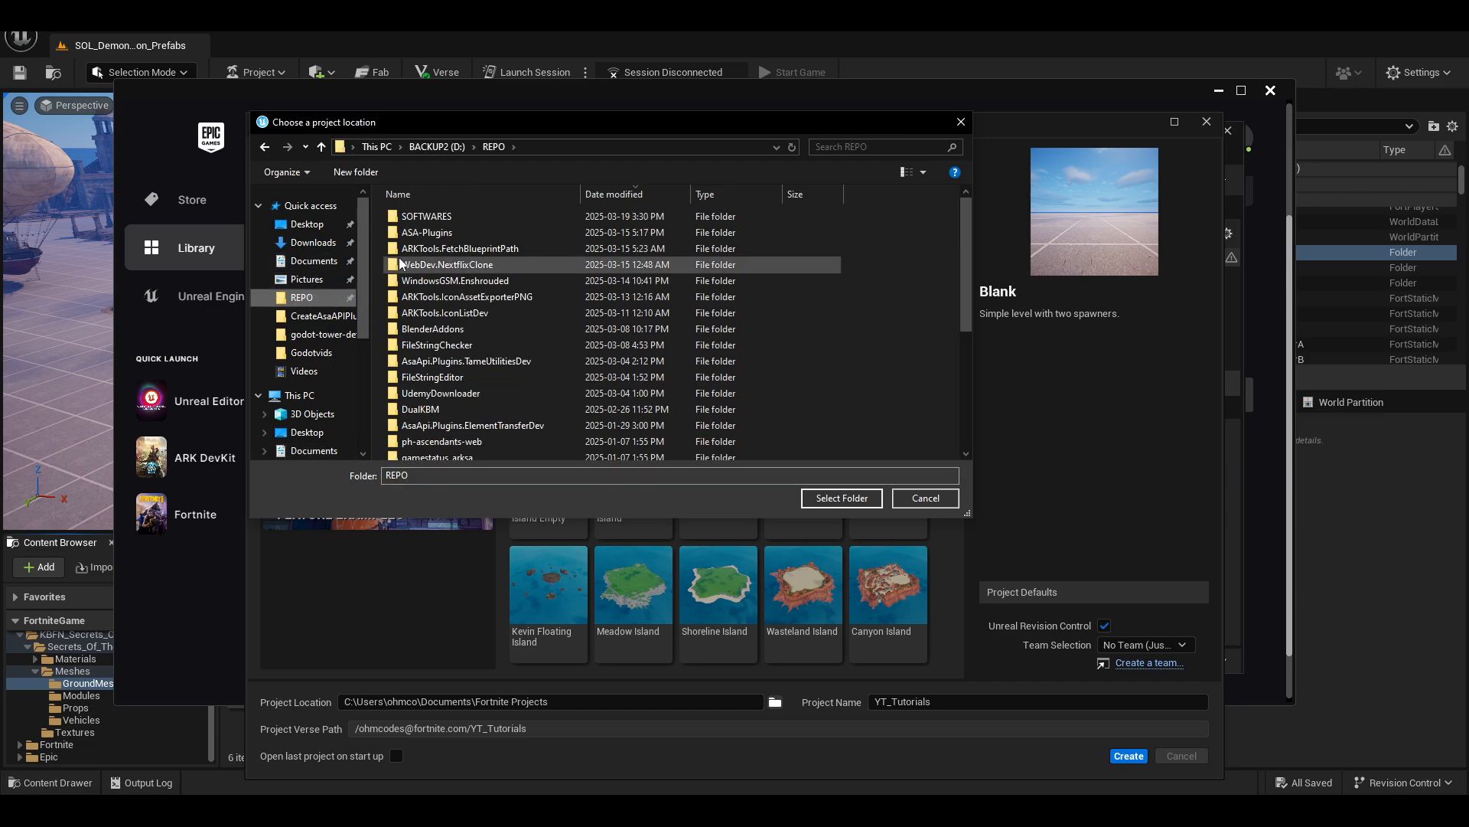
{"action": "left_click", "coordinate": [436, 146]}
{"action": "double_click", "coordinate": [417, 362]}
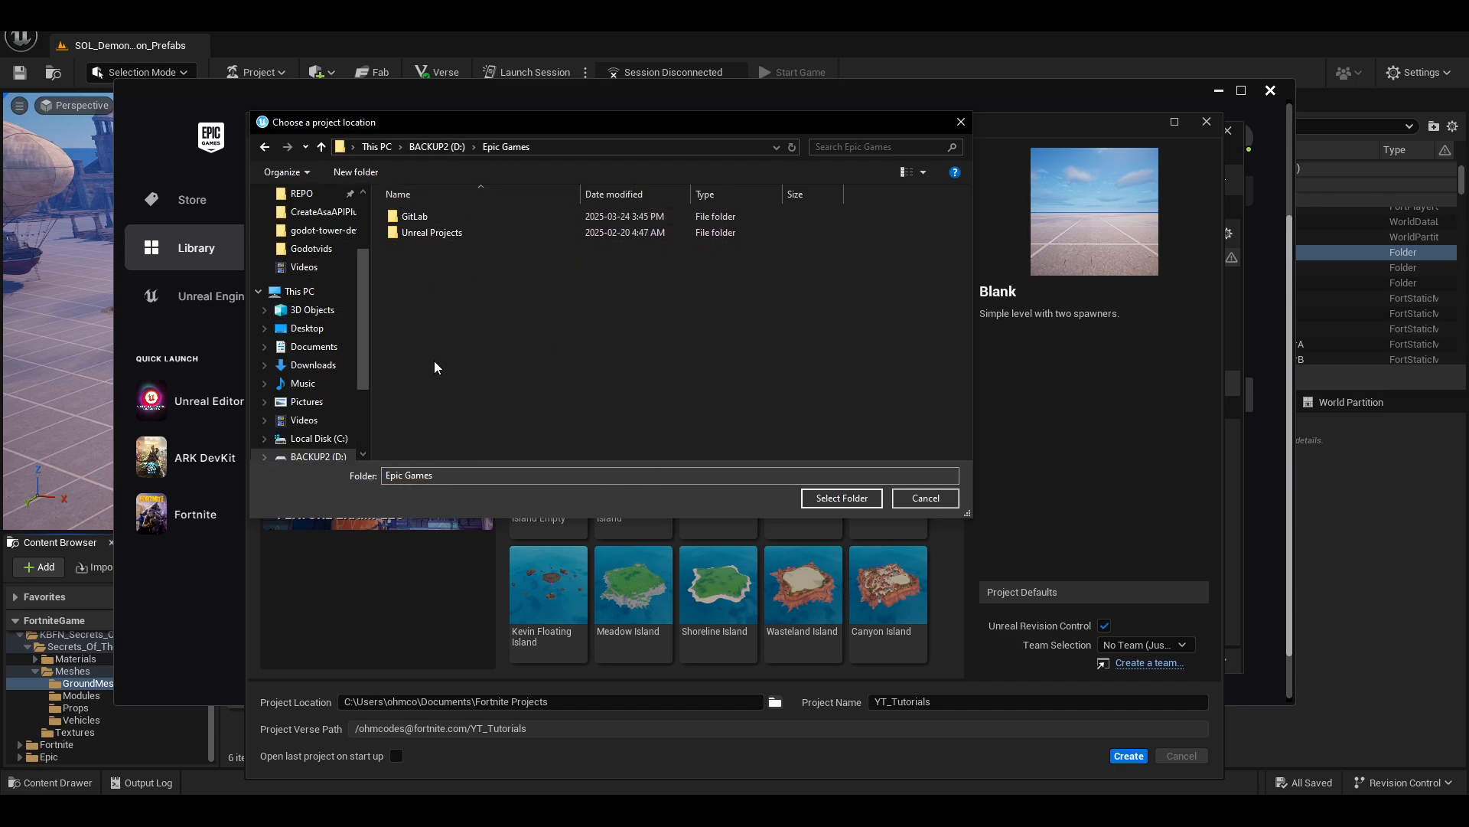
{"action": "double_click", "coordinate": [436, 232]}
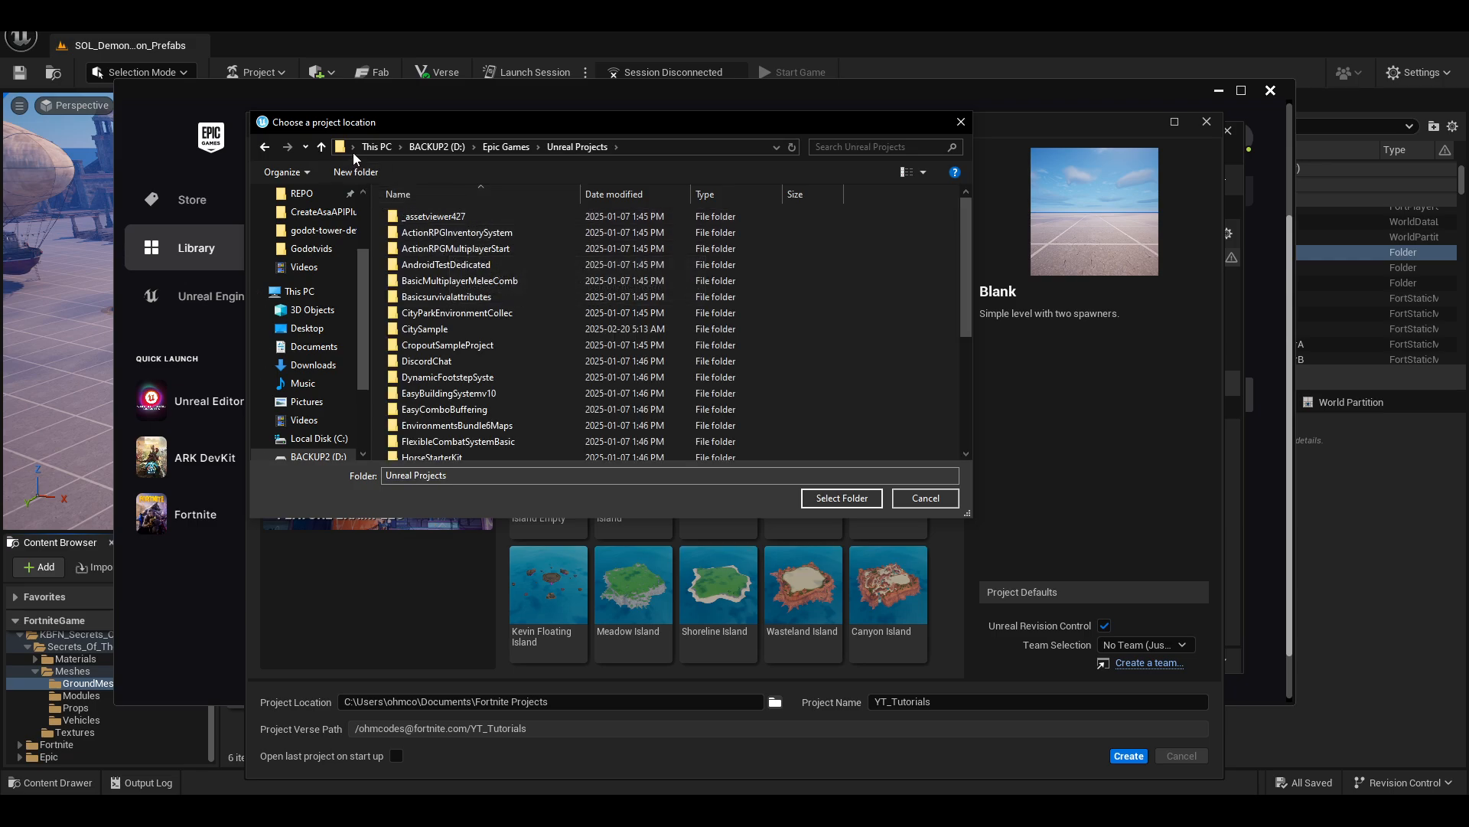
{"action": "left_click", "coordinate": [321, 146]}
- Create a folder named UEFN inside D:\Epic Games and select it as the project location
{"action": "left_click", "coordinate": [356, 171]}
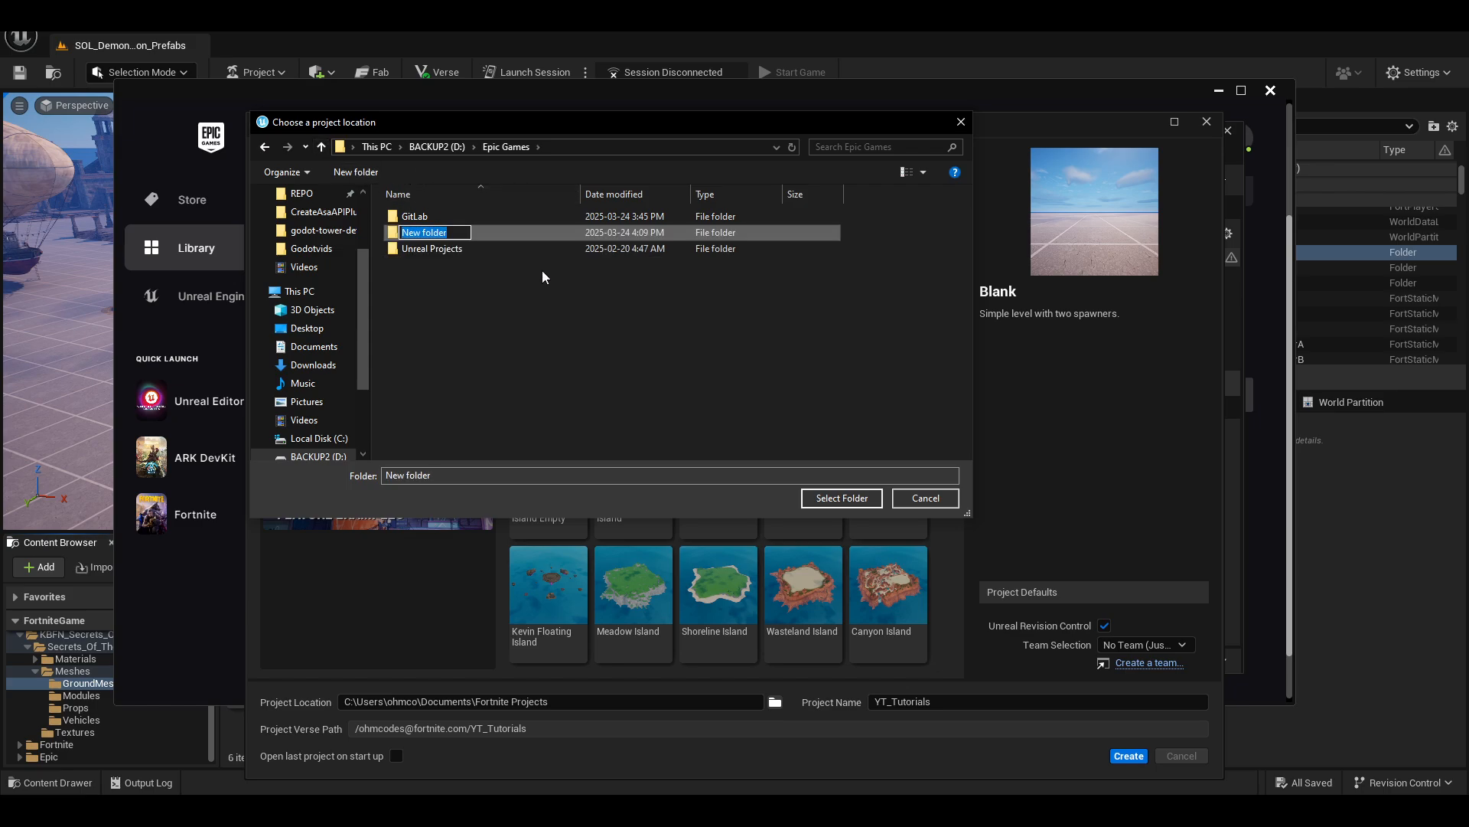
{"action": "type", "text": "UEFN"}
{"action": "key", "text": "Return"}
{"action": "key", "text": "Return"}
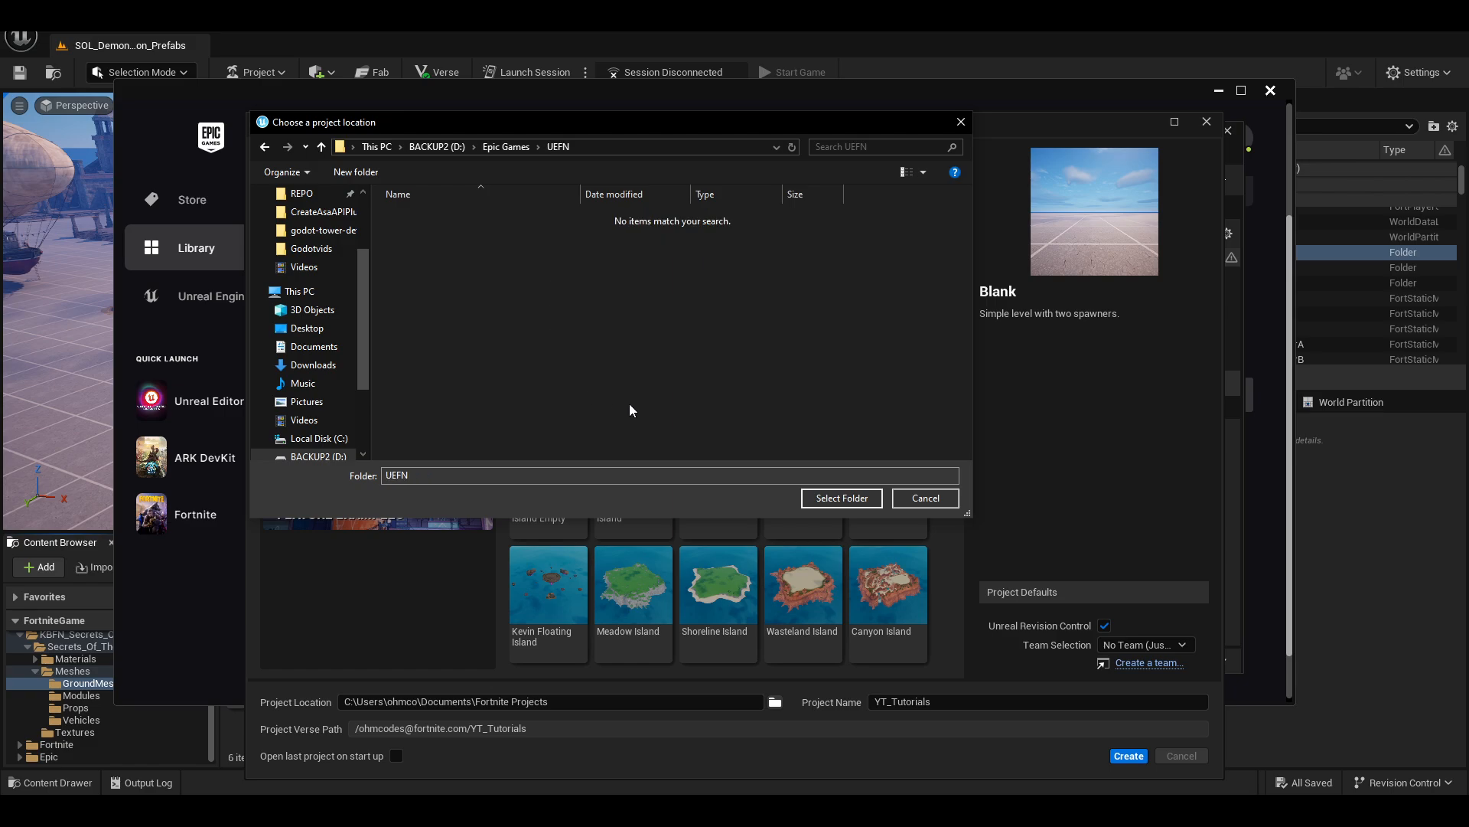
{"action": "left_click", "coordinate": [842, 498]}
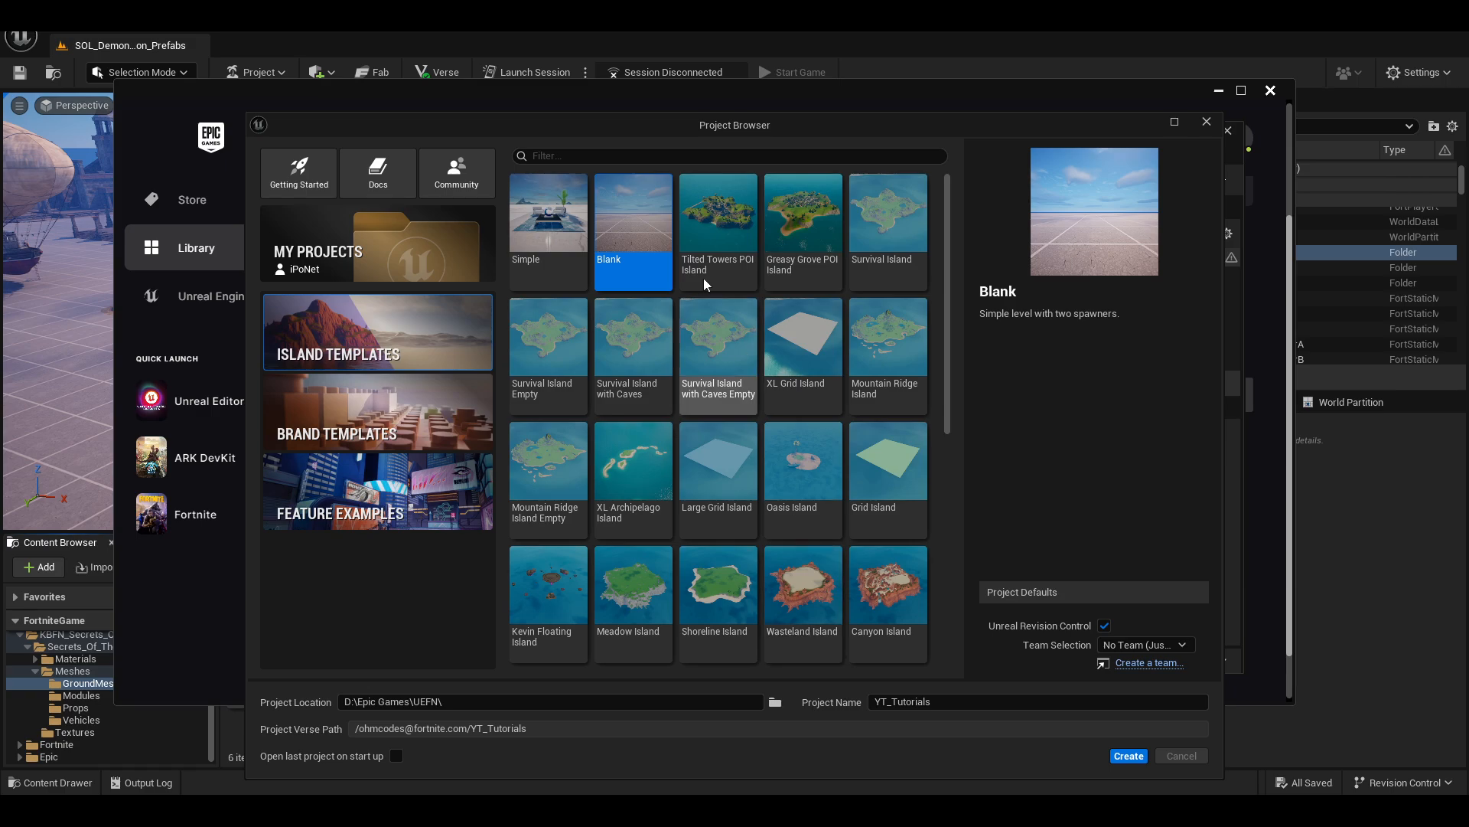
- Create the YT_Tutorials project, maximize its editor window and look around the two player spawn pads
{"action": "left_click", "coordinate": [1135, 758]}
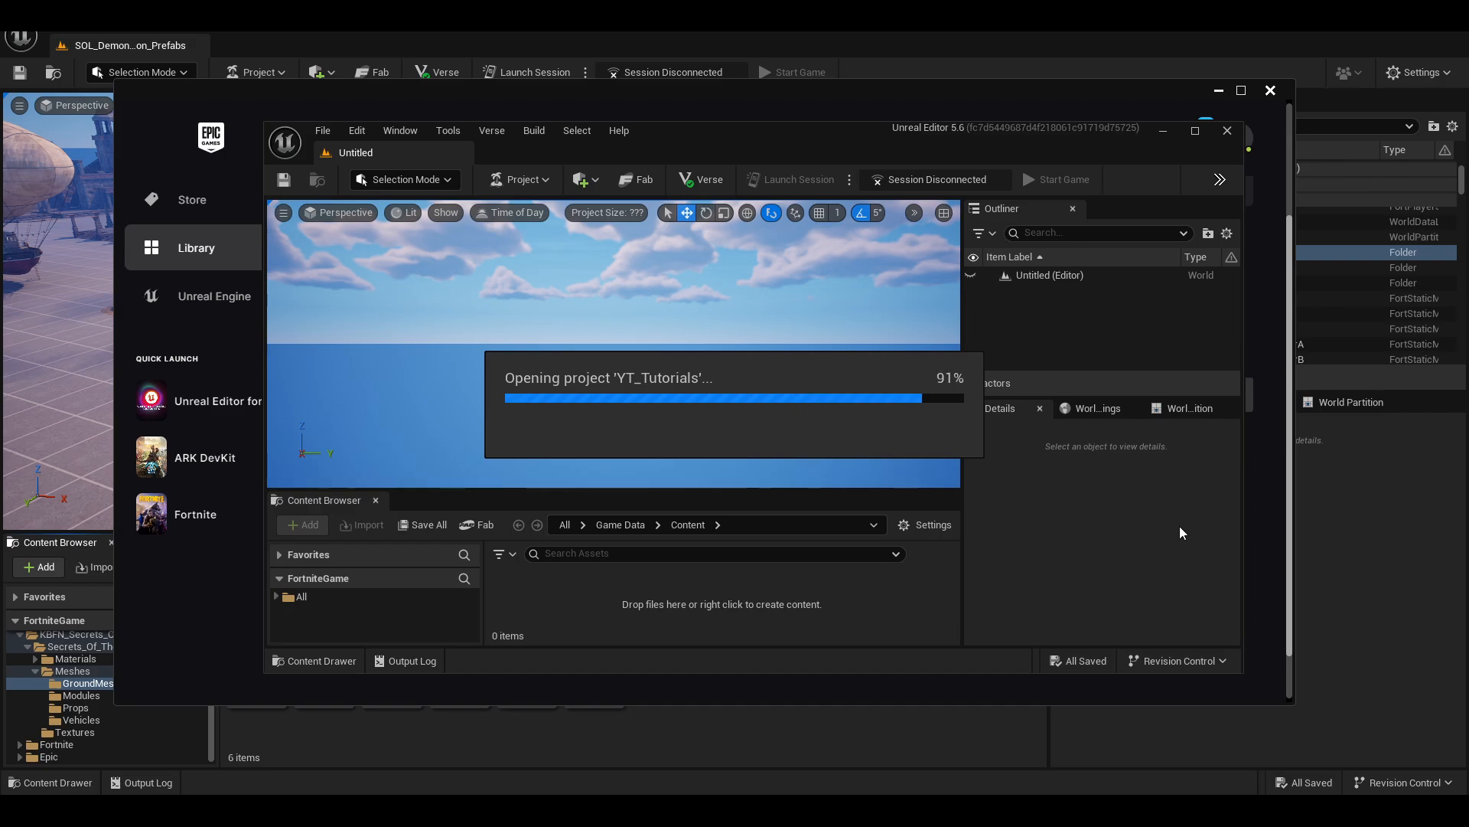
{"action": "left_click", "coordinate": [1196, 132]}
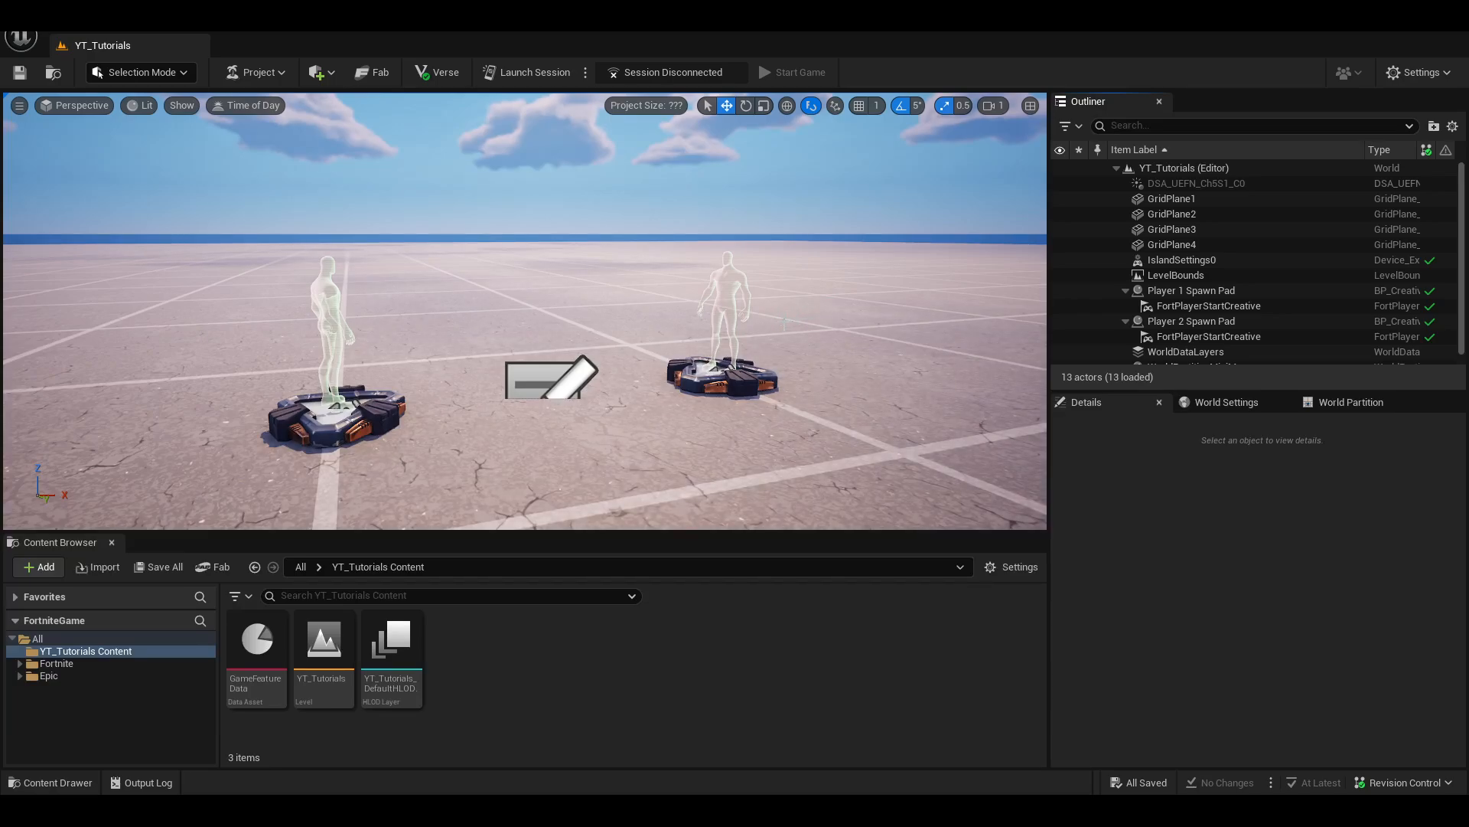
{"action": "right_click_drag", "start_coordinate": [714, 309], "coordinate": [685, 328]}
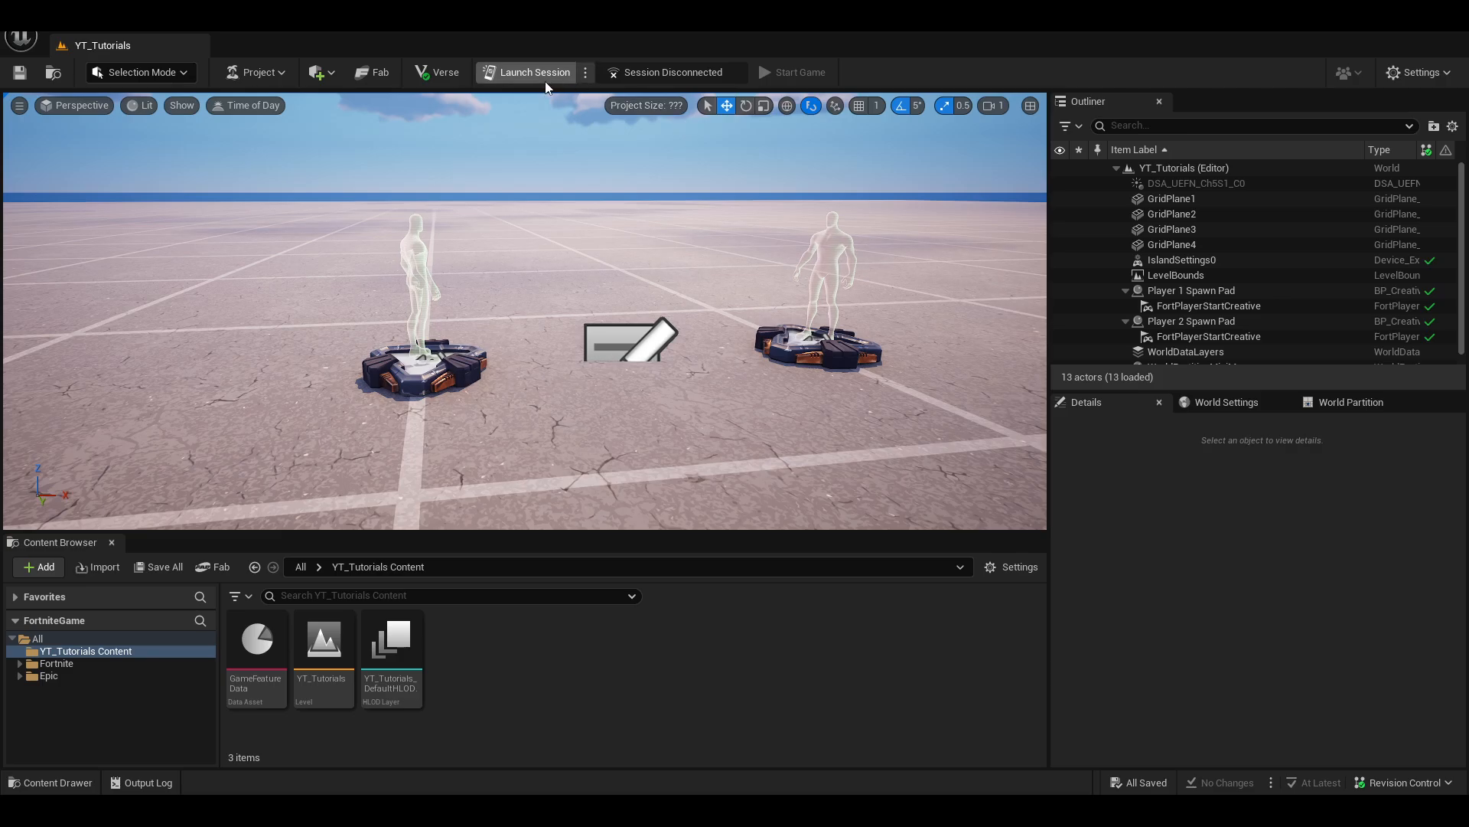
{"action": "right_click_drag", "start_coordinate": [557, 264], "coordinate": [410, 262]}
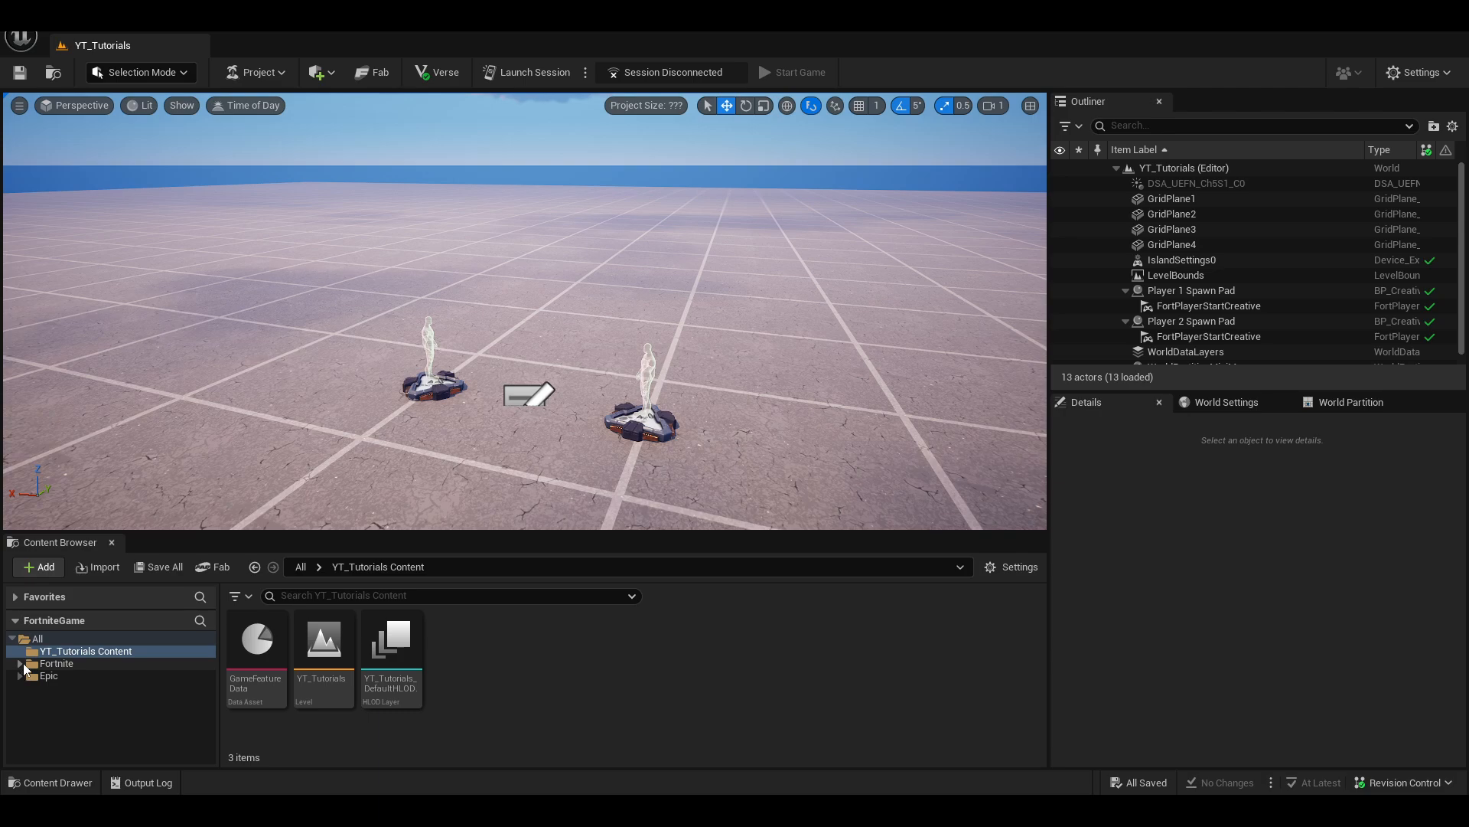
- Create a folder named Luminara inside YT_Tutorials Content
{"action": "left_click", "coordinate": [84, 652]}
{"action": "right_click", "coordinate": [84, 656]}
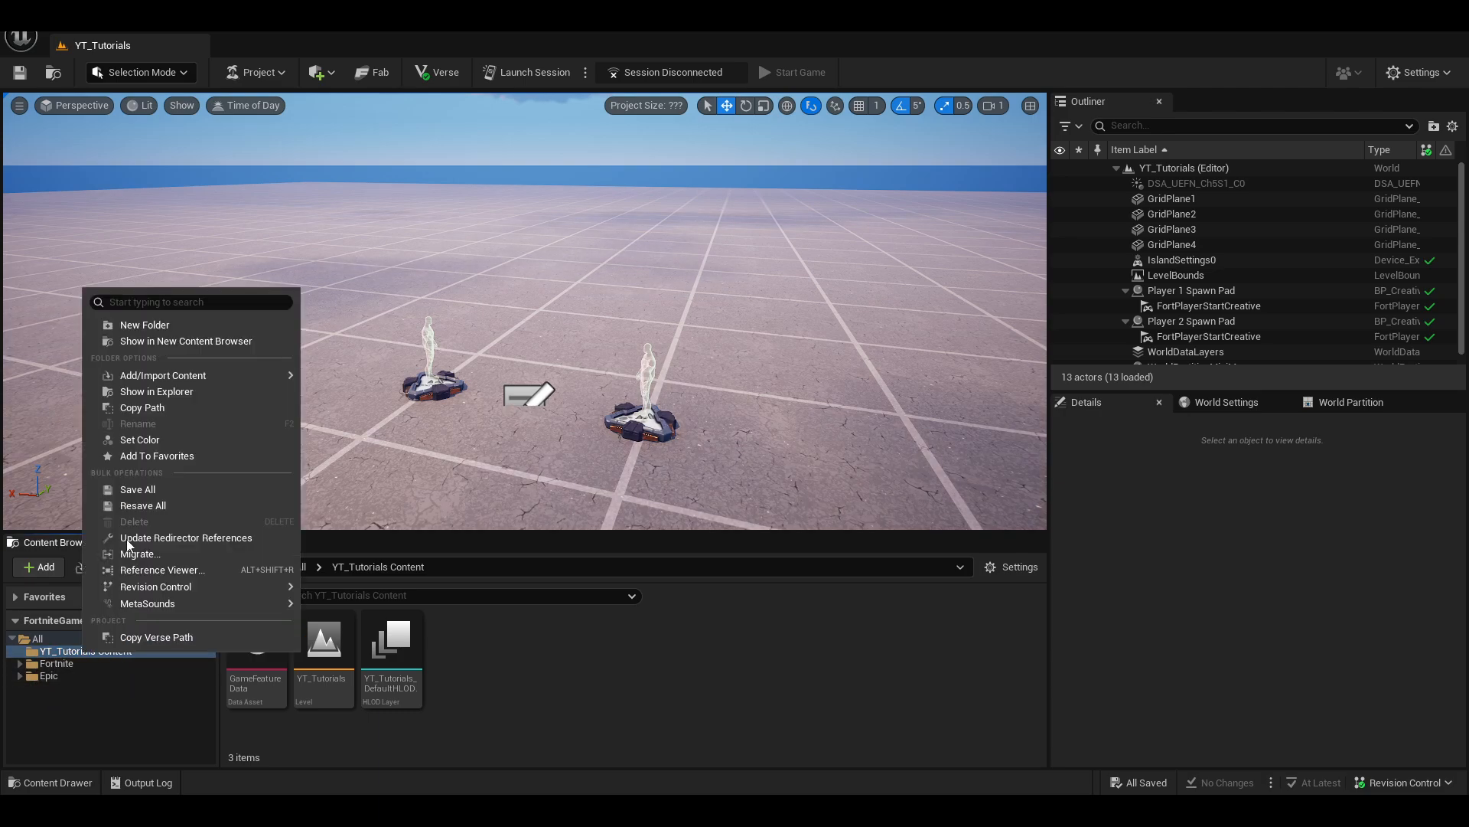
{"action": "left_click", "coordinate": [156, 331]}
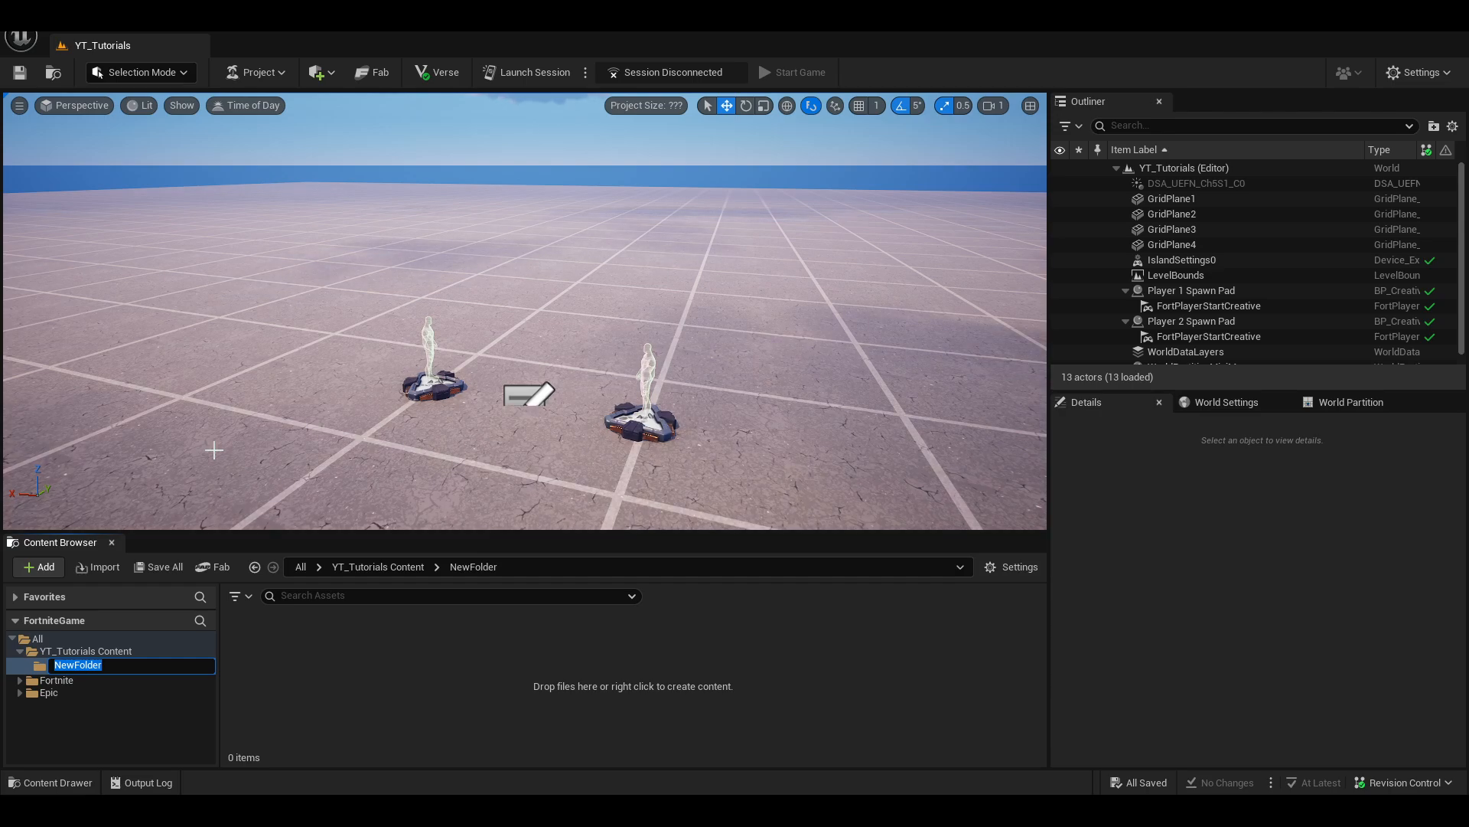
{"action": "type", "text": "Lu"}
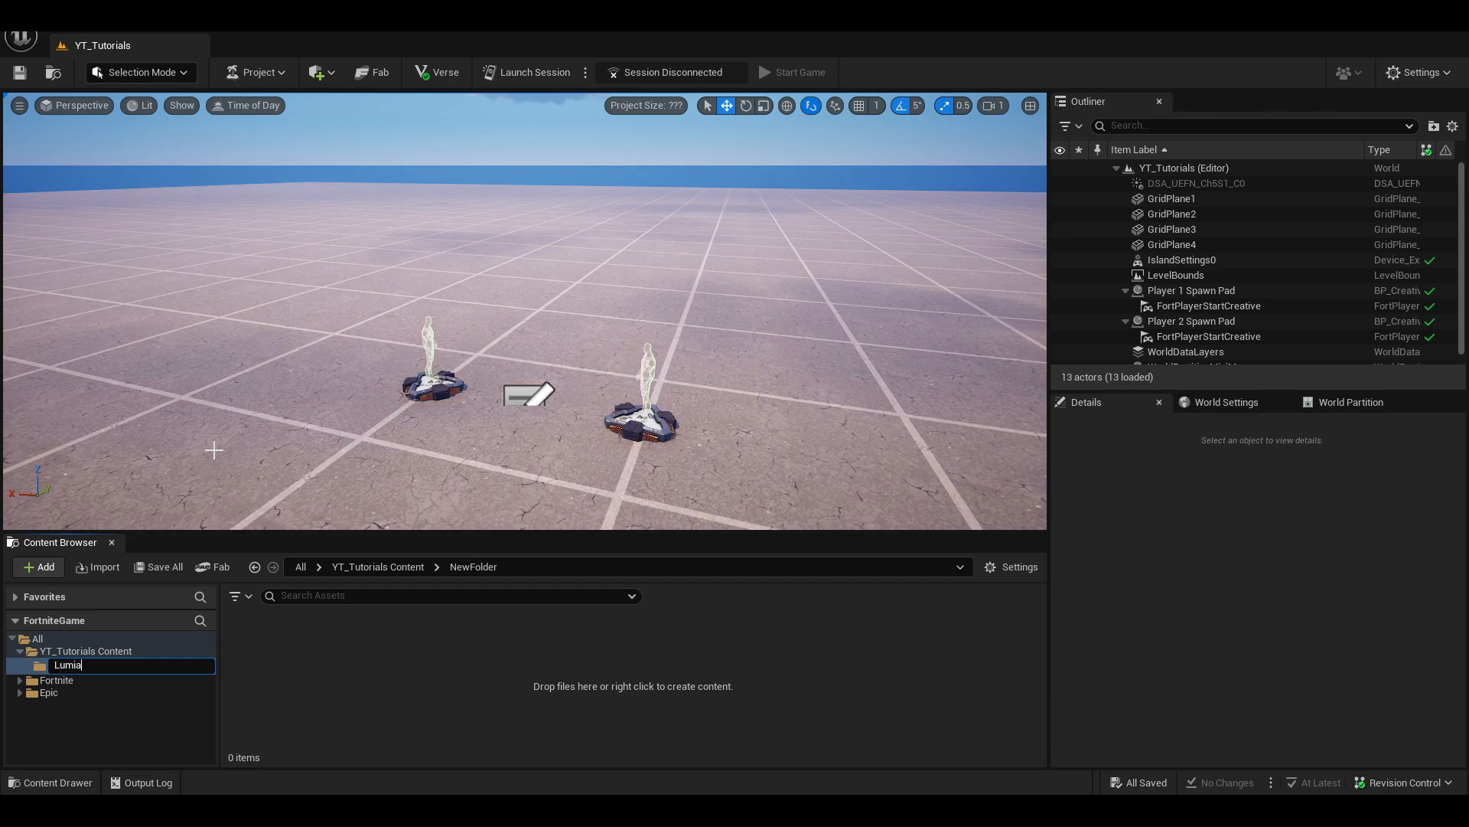
{"action": "type", "text": "minara"}
{"action": "key", "text": "Return"}
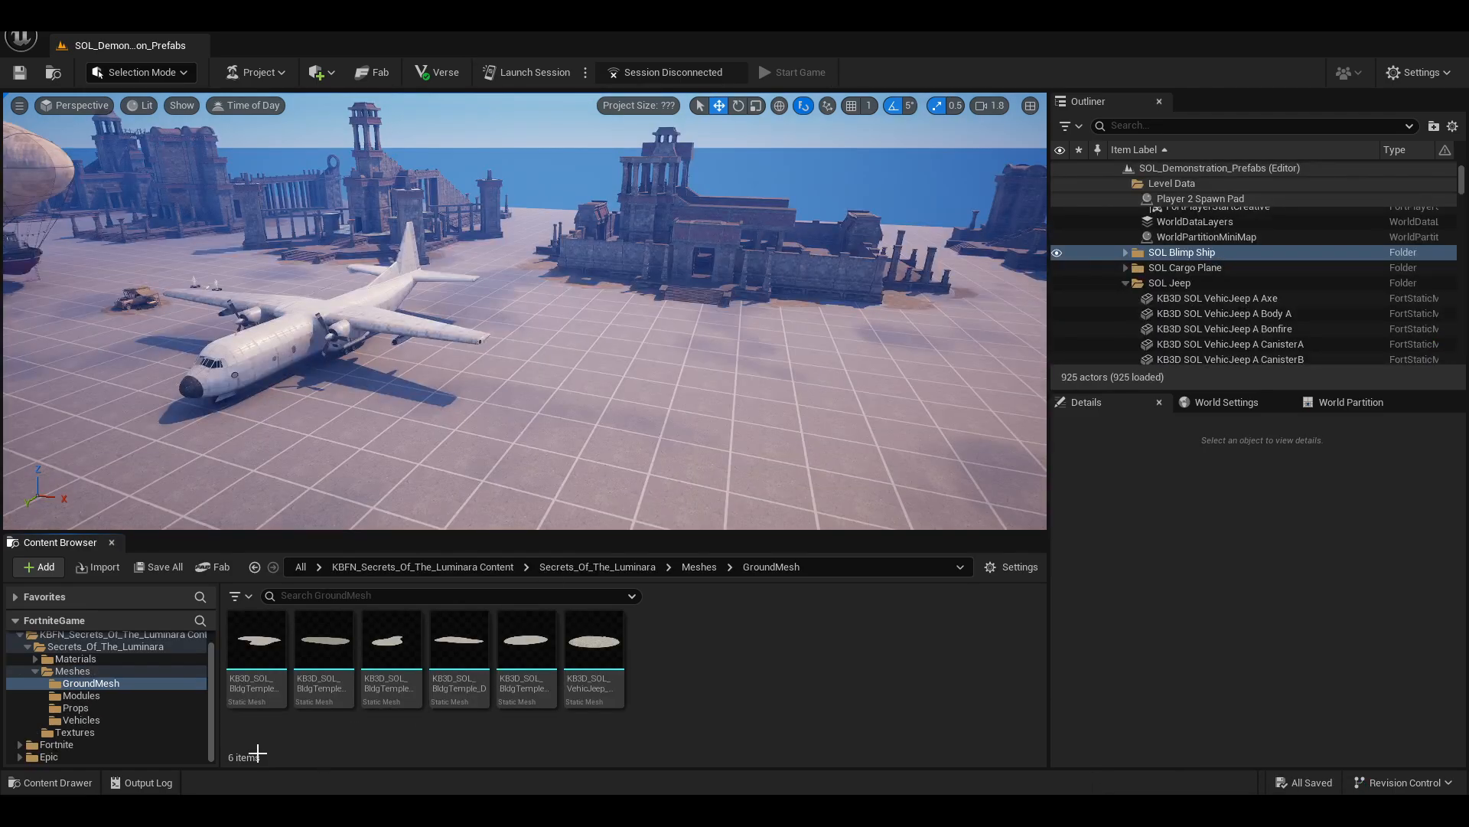
- Switch to the SOL_Demonstration_Prefabs editor and start migrating the Secrets_Of_The_Luminara Meshes folder, accepting all assets in the report
{"action": "left_click", "coordinate": [70, 670]}
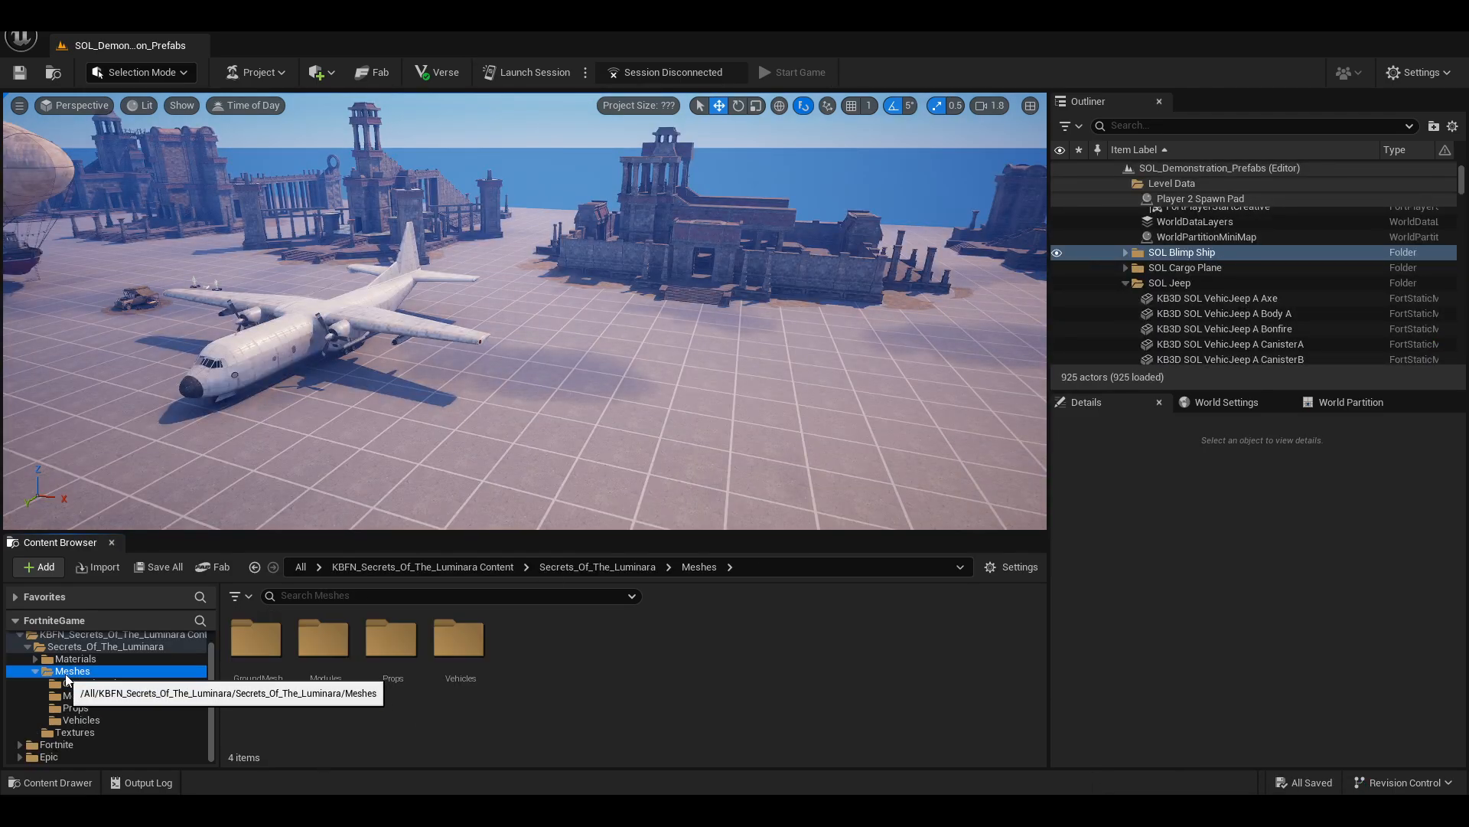
{"action": "scroll", "coordinate": [61, 691], "scroll_direction": "up", "scroll_amount": 1}
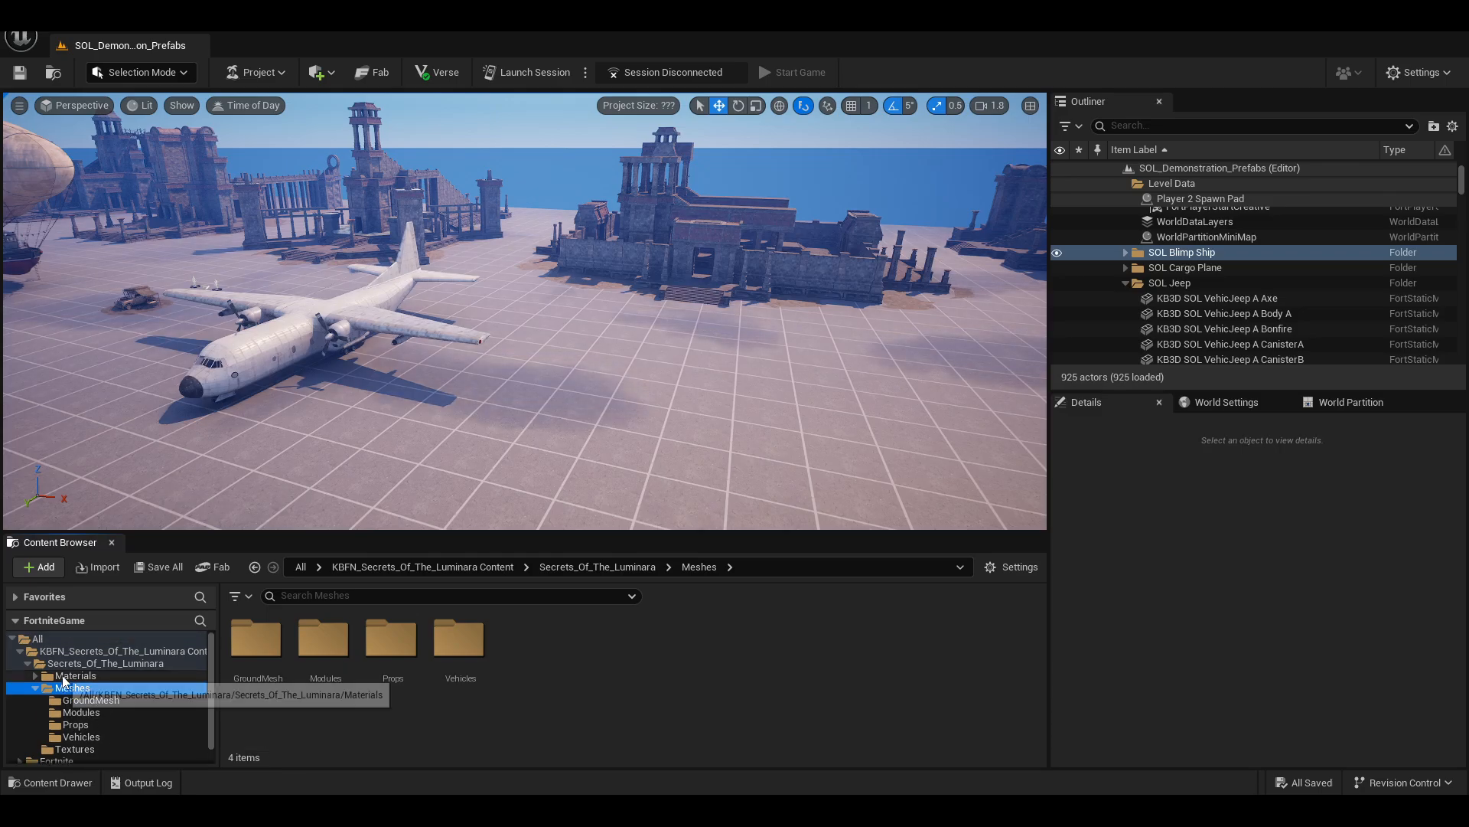
{"action": "right_click", "coordinate": [62, 690]}
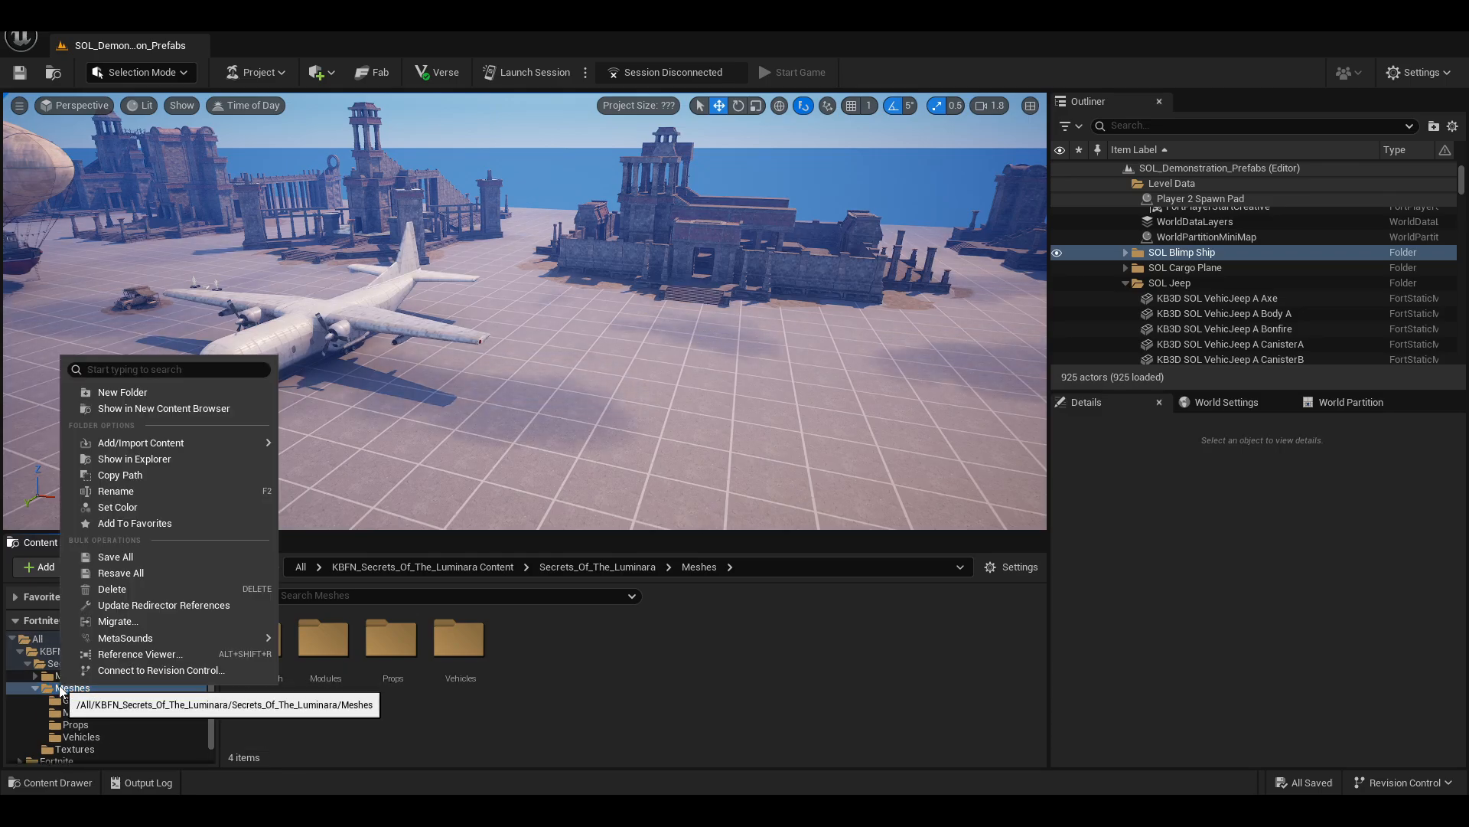
{"action": "left_click", "coordinate": [209, 626]}
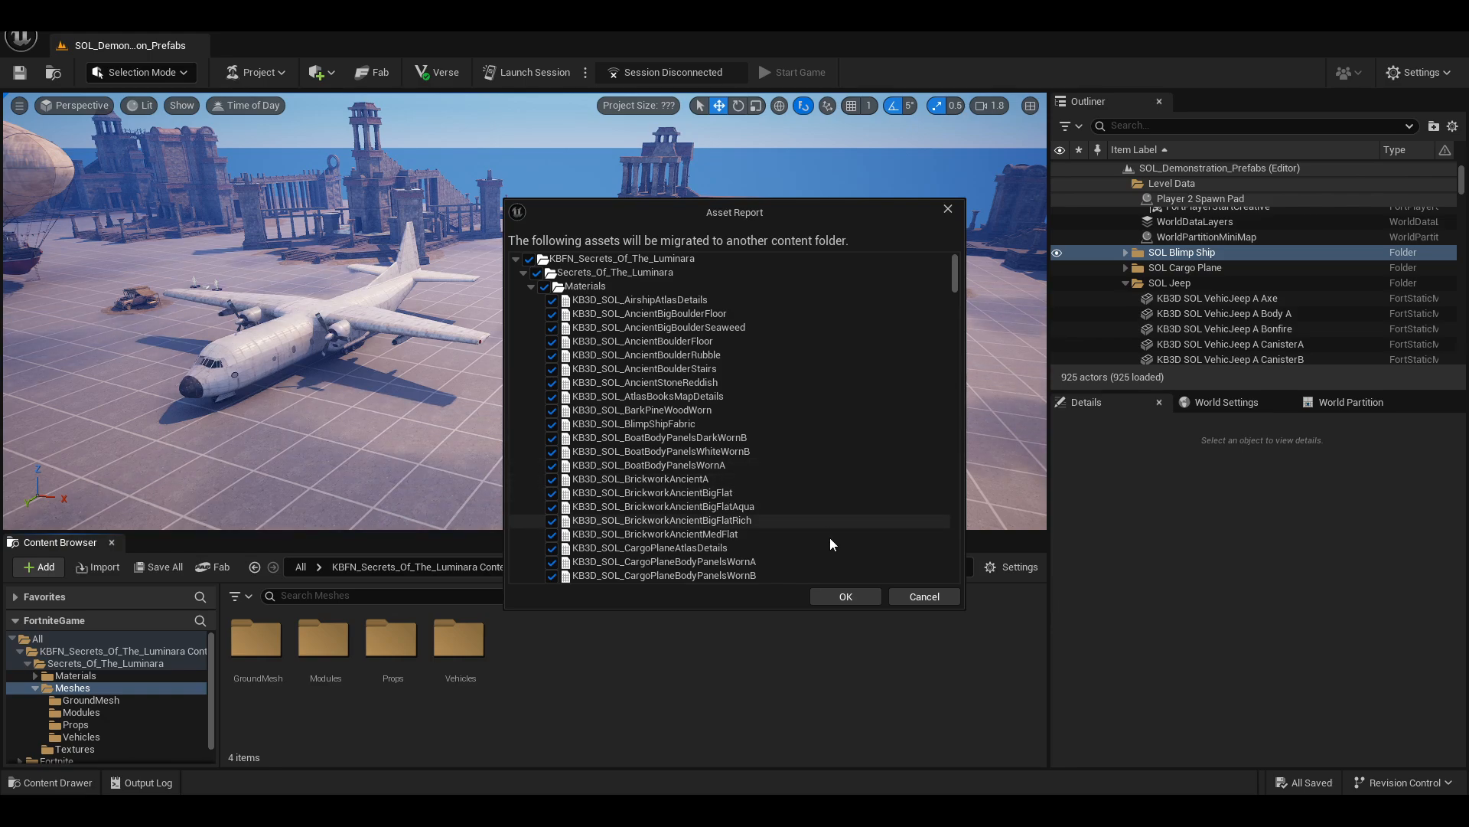
{"action": "scroll", "coordinate": [849, 358], "scroll_direction": "down", "scroll_amount": 6}
{"action": "scroll", "coordinate": [846, 371], "scroll_direction": "up", "scroll_amount": 5}
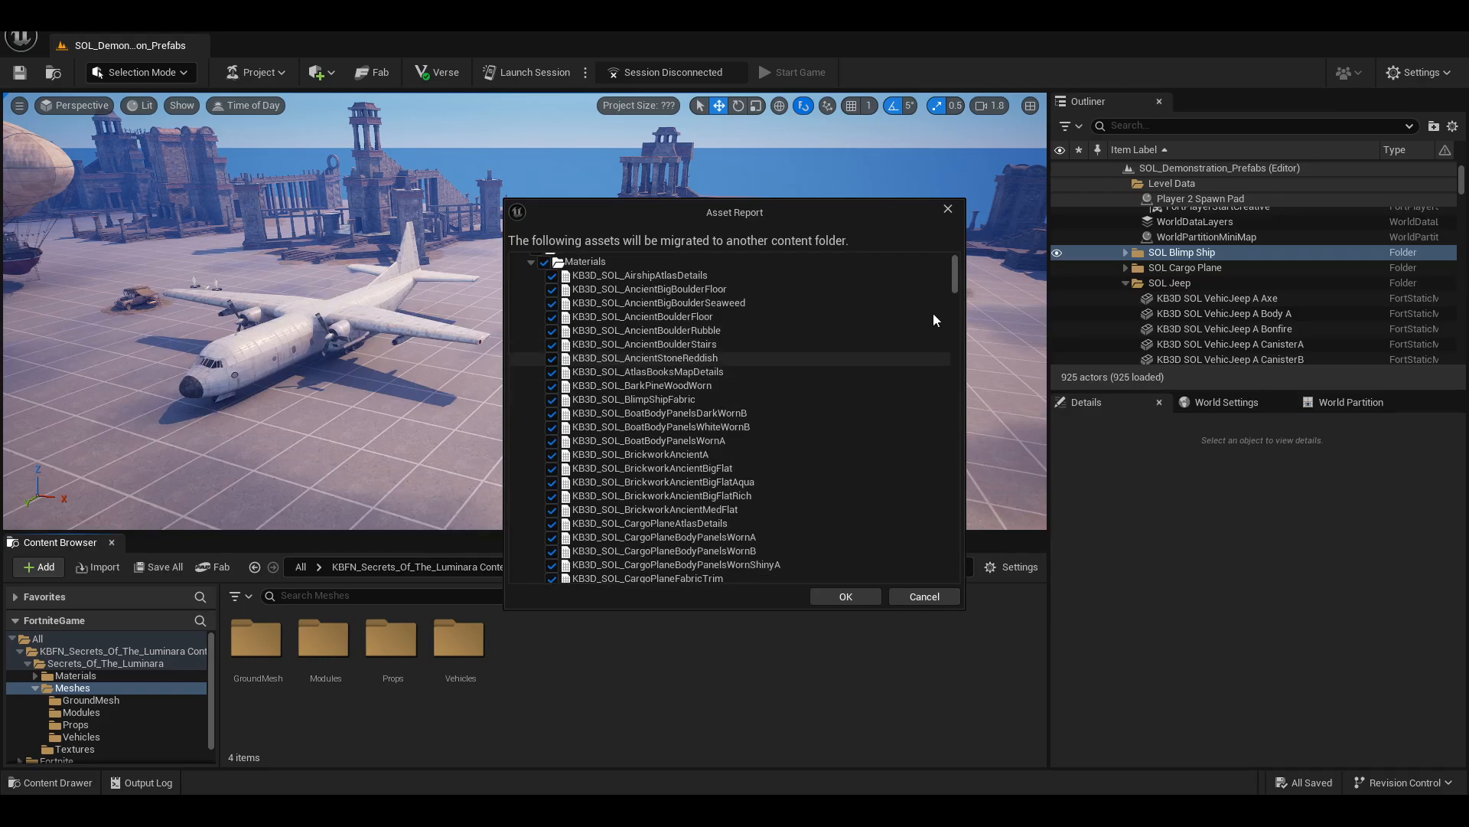
{"action": "left_click_drag", "start_coordinate": [954, 277], "coordinate": [981, 184]}
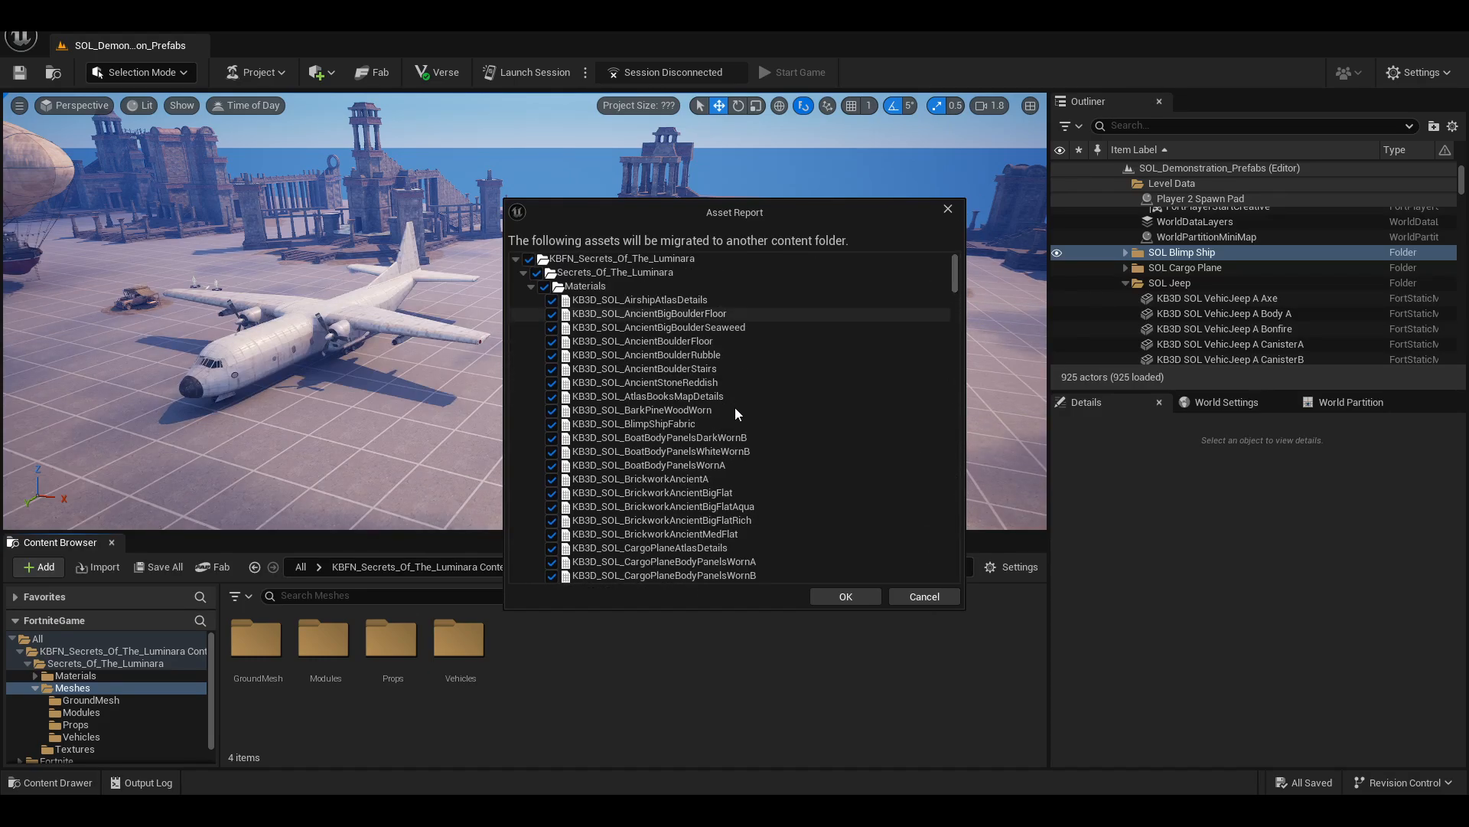
{"action": "scroll", "coordinate": [737, 413], "scroll_direction": "down", "scroll_amount": 10}
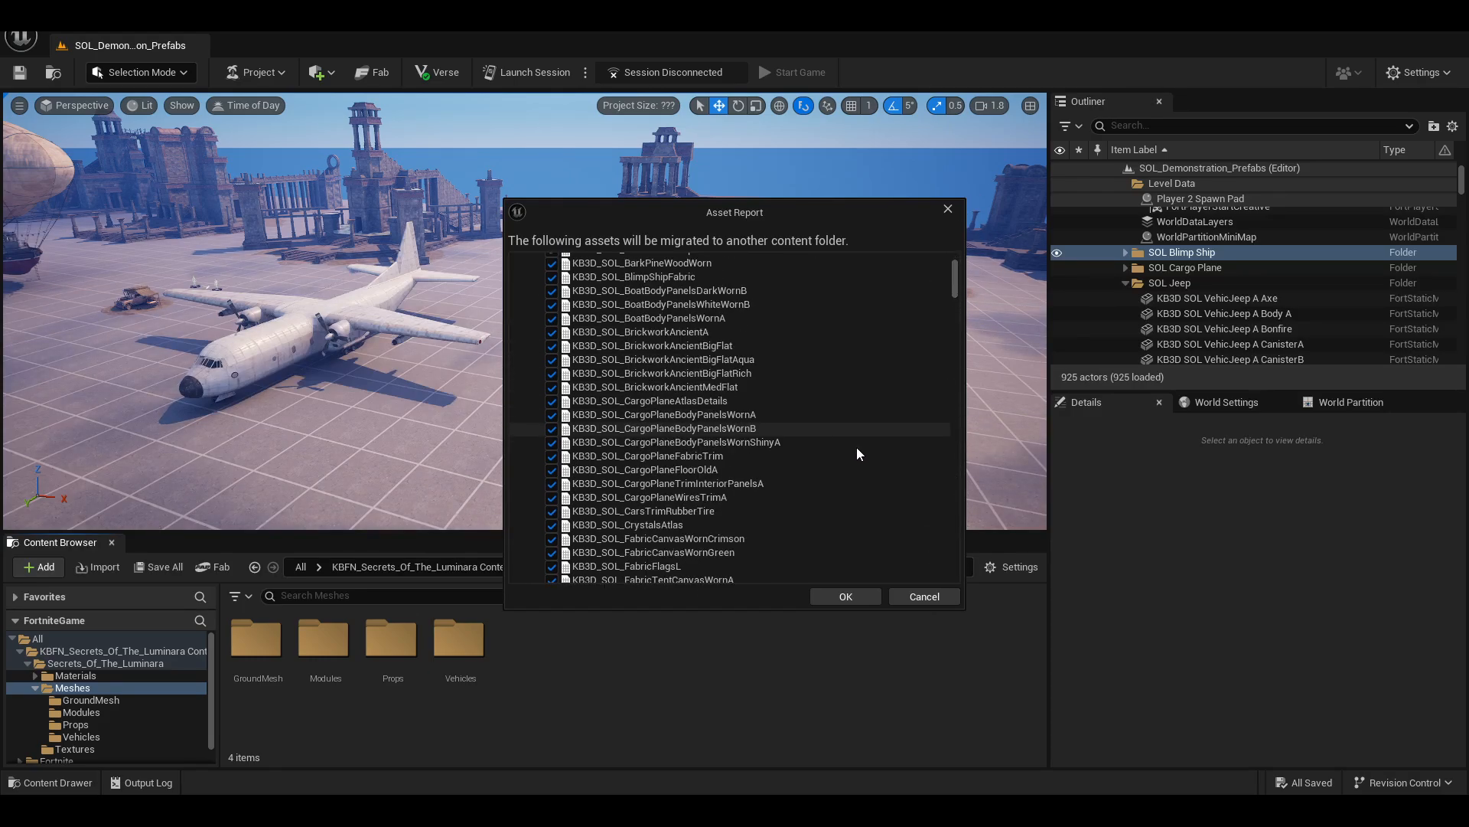
{"action": "left_click", "coordinate": [835, 590]}
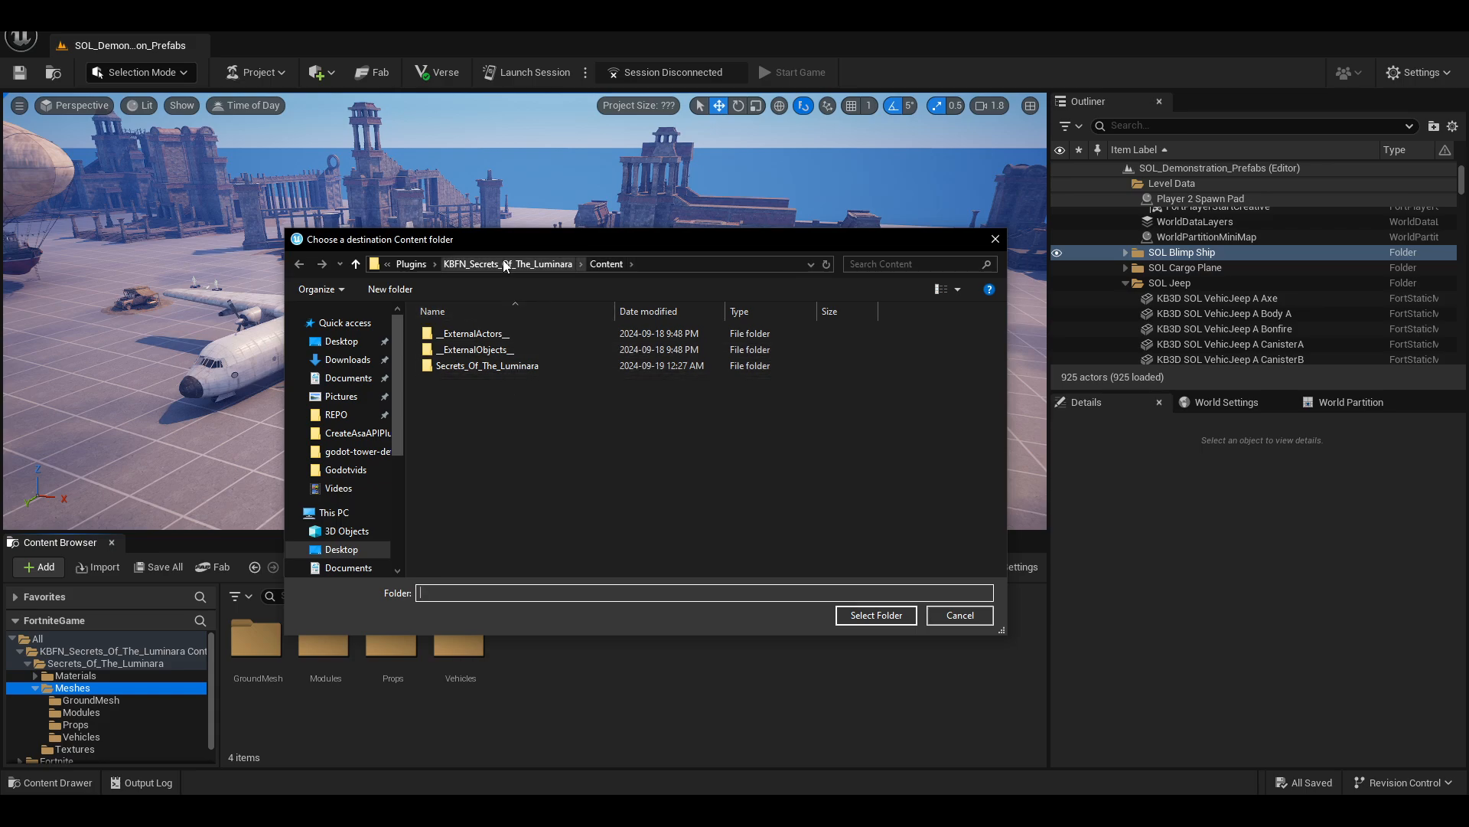
- Browse the migration destination to the UEFN folder in Epic Games on the BACKUP2 (D:) drive
{"action": "left_click", "coordinate": [408, 264]}
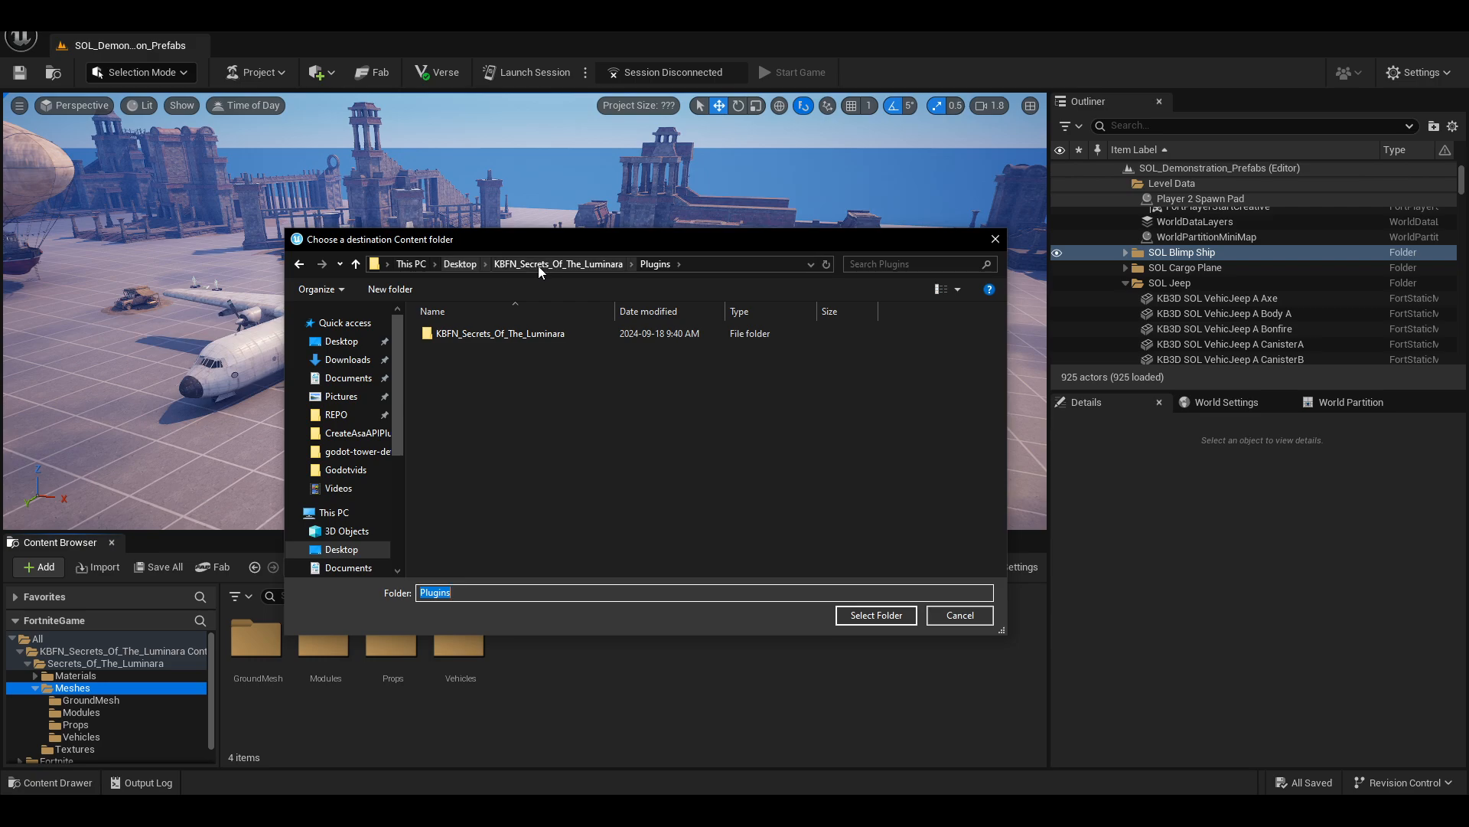
{"action": "left_click", "coordinate": [365, 414]}
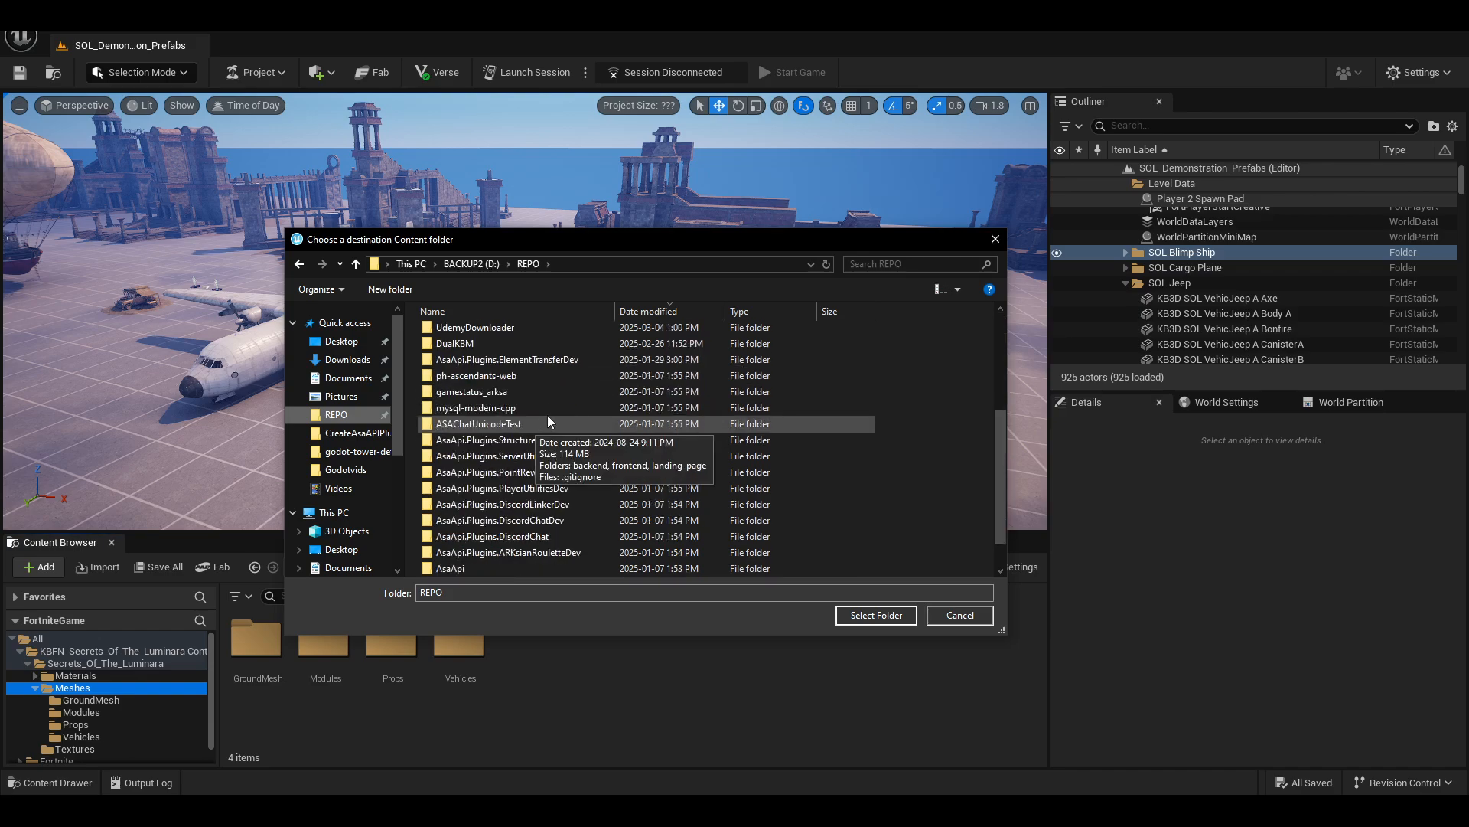
{"action": "left_click", "coordinate": [472, 263]}
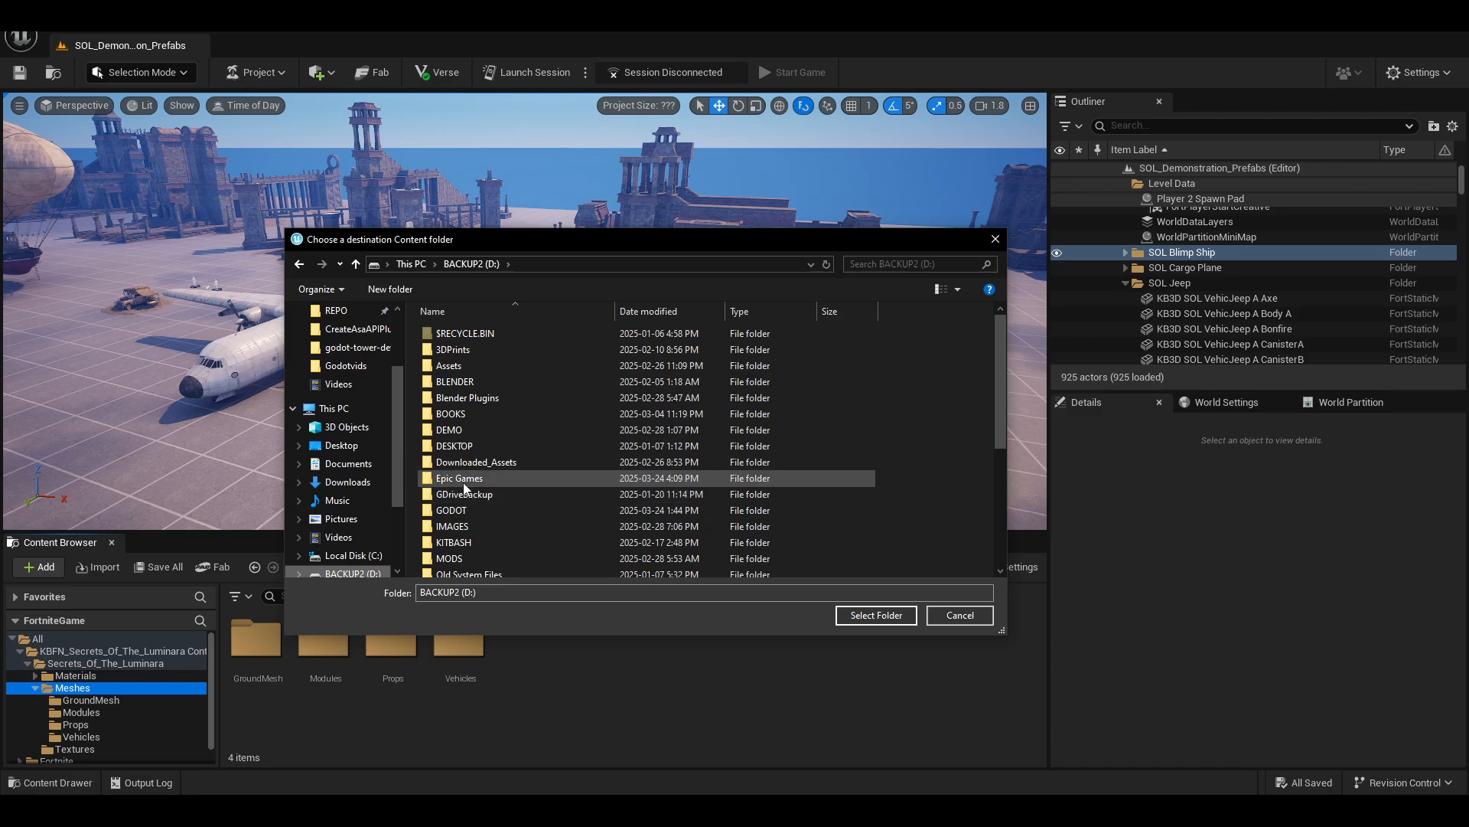
{"action": "double_click", "coordinate": [463, 479]}
{"action": "left_click", "coordinate": [458, 350]}
{"action": "double_click", "coordinate": [458, 349]}
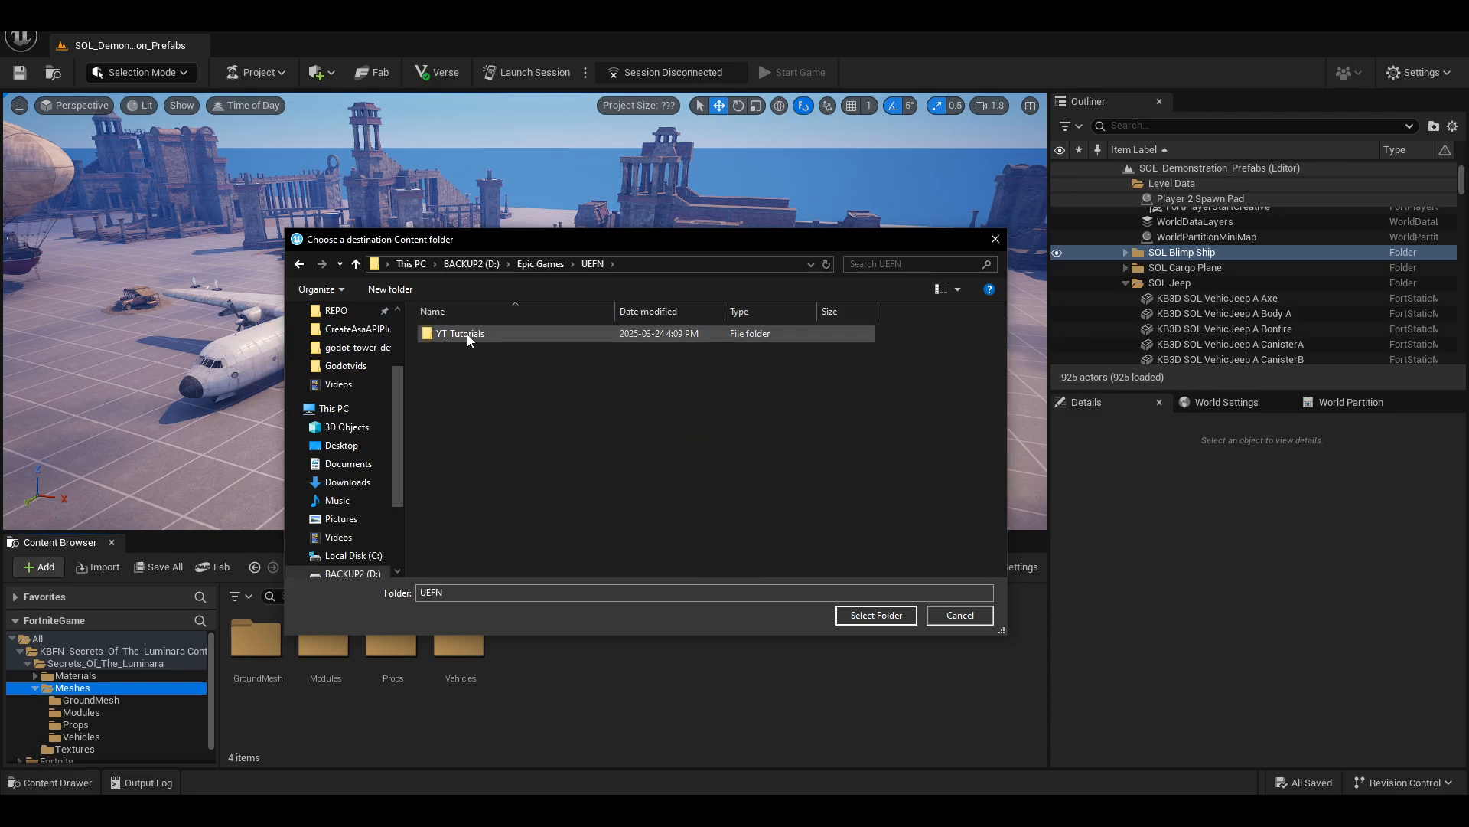
- Choose YT_Tutorials\Plugins\YT_Tutorials\Content as the destination and run the migration
{"action": "double_click", "coordinate": [467, 334]}
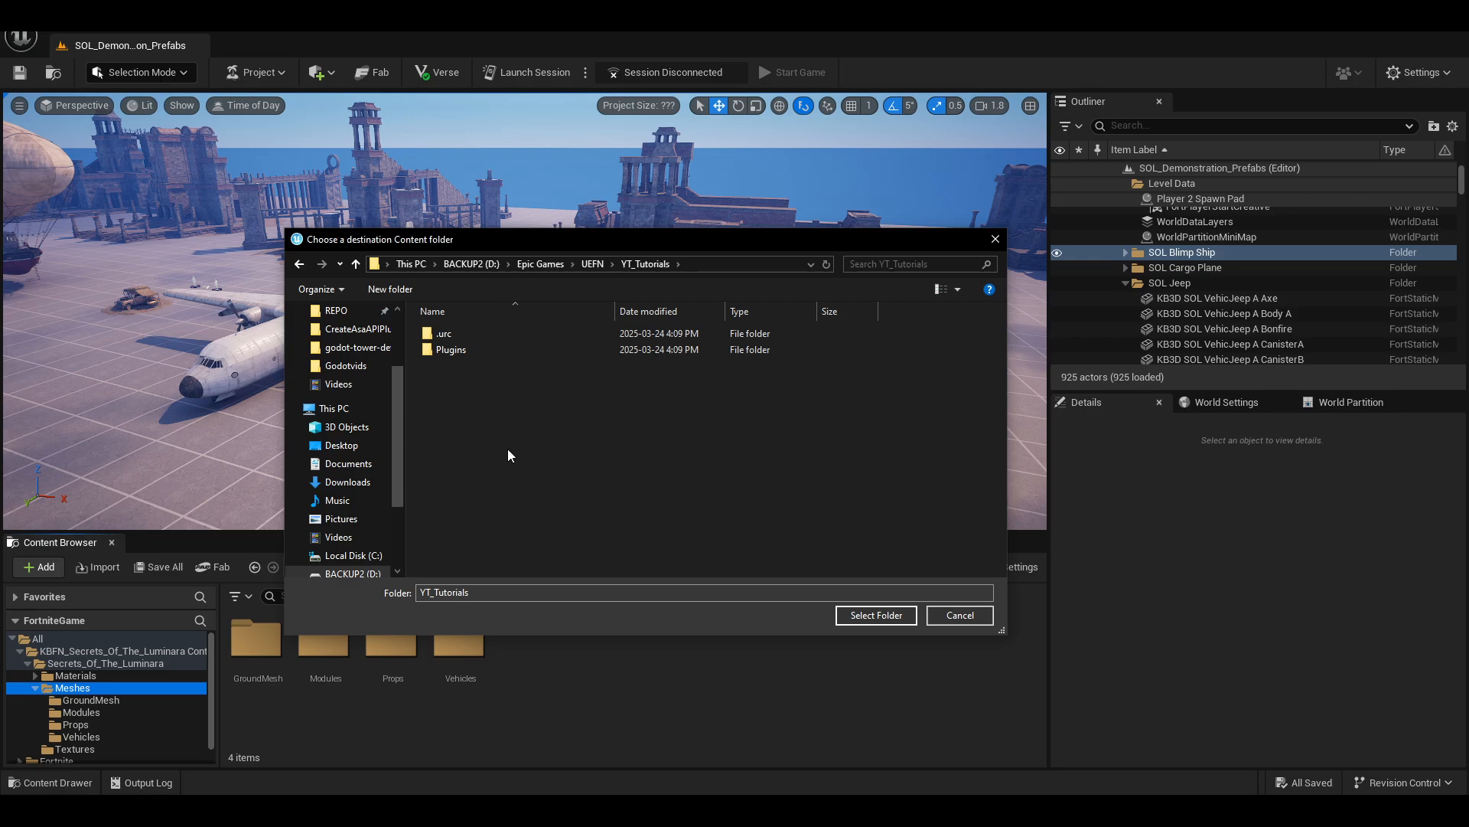
{"action": "double_click", "coordinate": [471, 351]}
{"action": "double_click", "coordinate": [460, 334]}
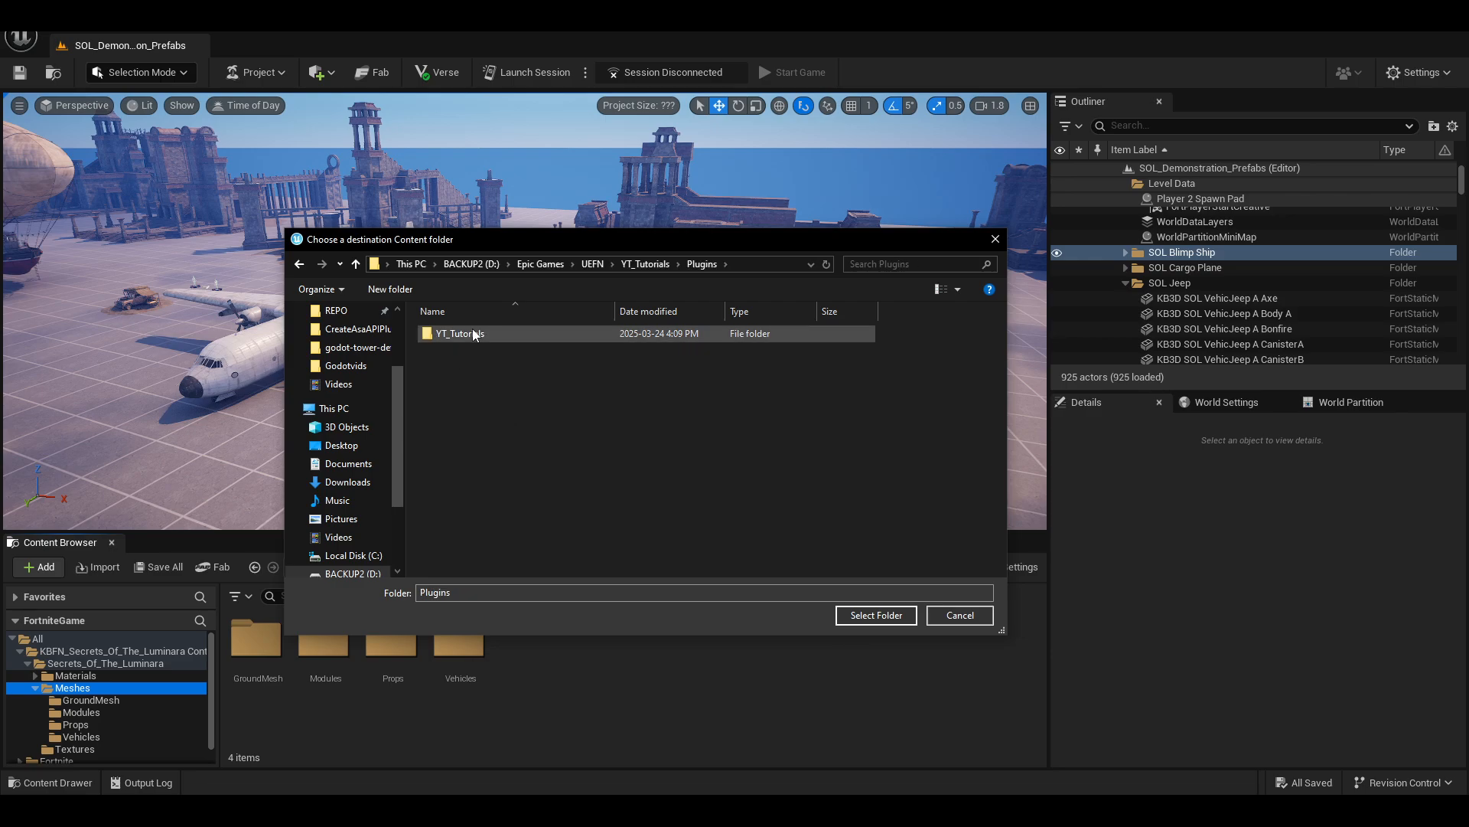
{"action": "double_click", "coordinate": [482, 335]}
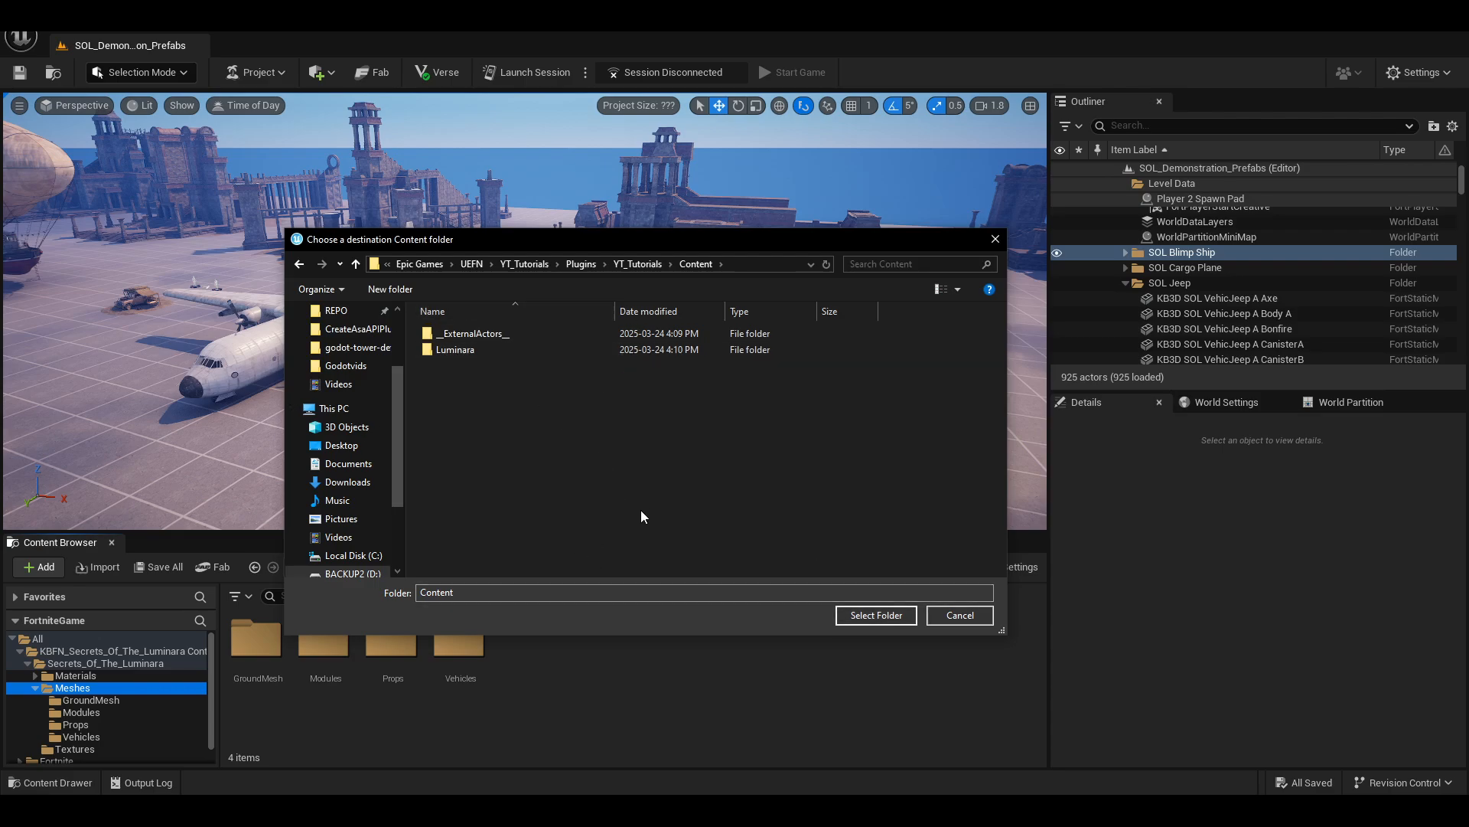
{"action": "left_click", "coordinate": [881, 620]}
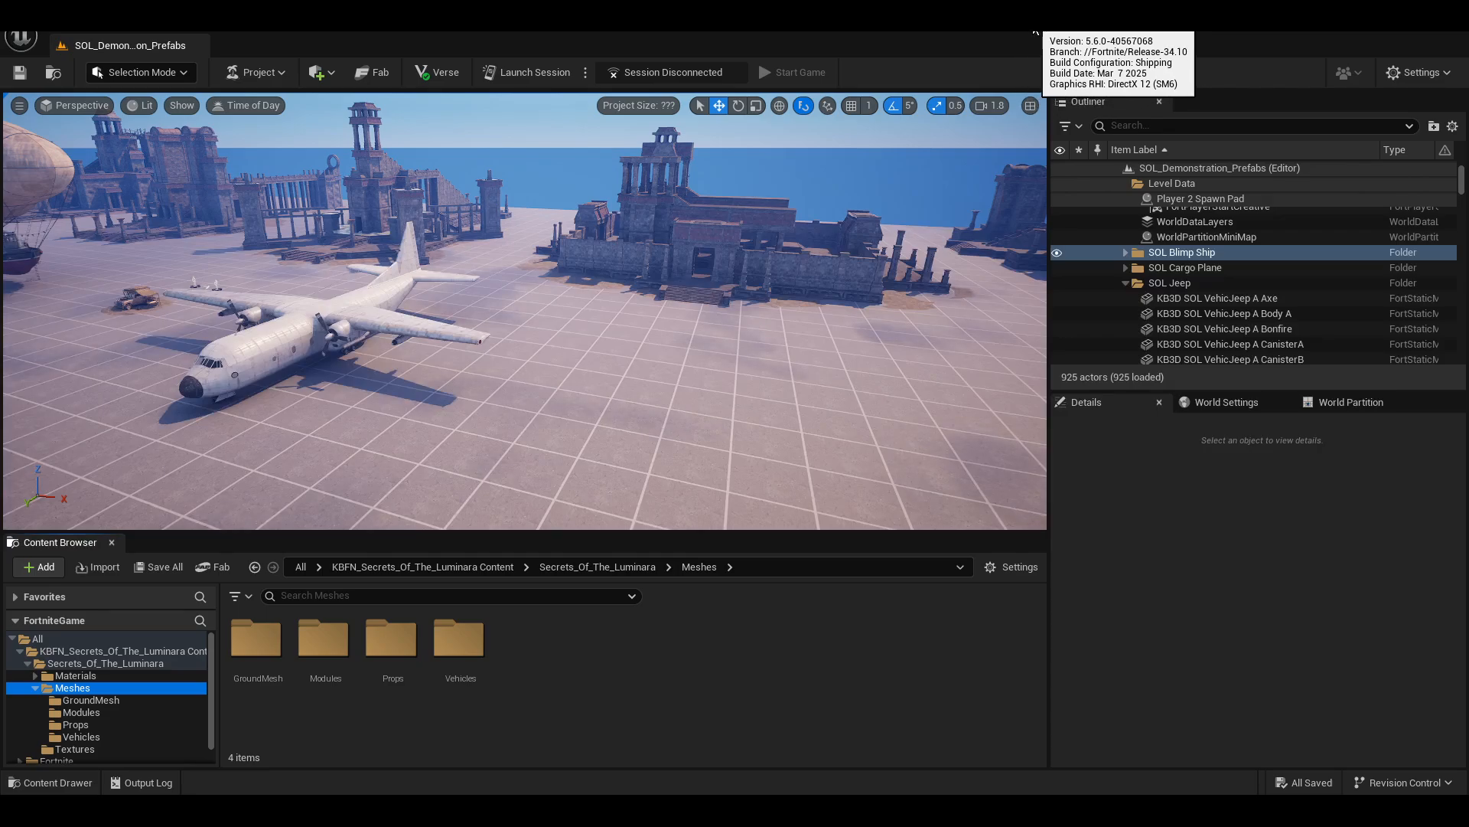
- Switch to the Epic Games Launcher and show the Unreal Engine library with its installed engine versions
{"action": "left_click", "coordinate": [454, 76]}
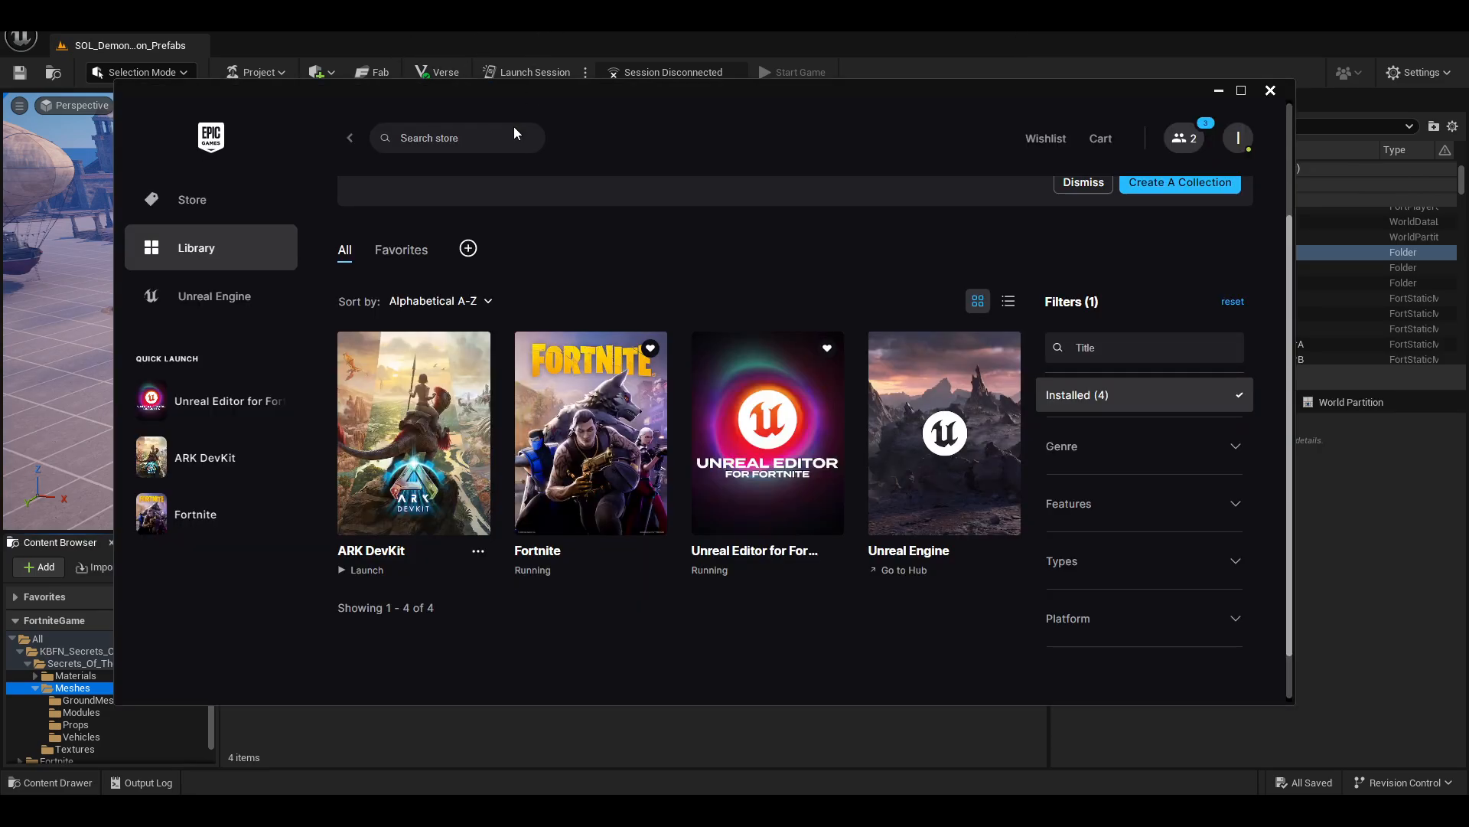
{"action": "left_click", "coordinate": [201, 296]}
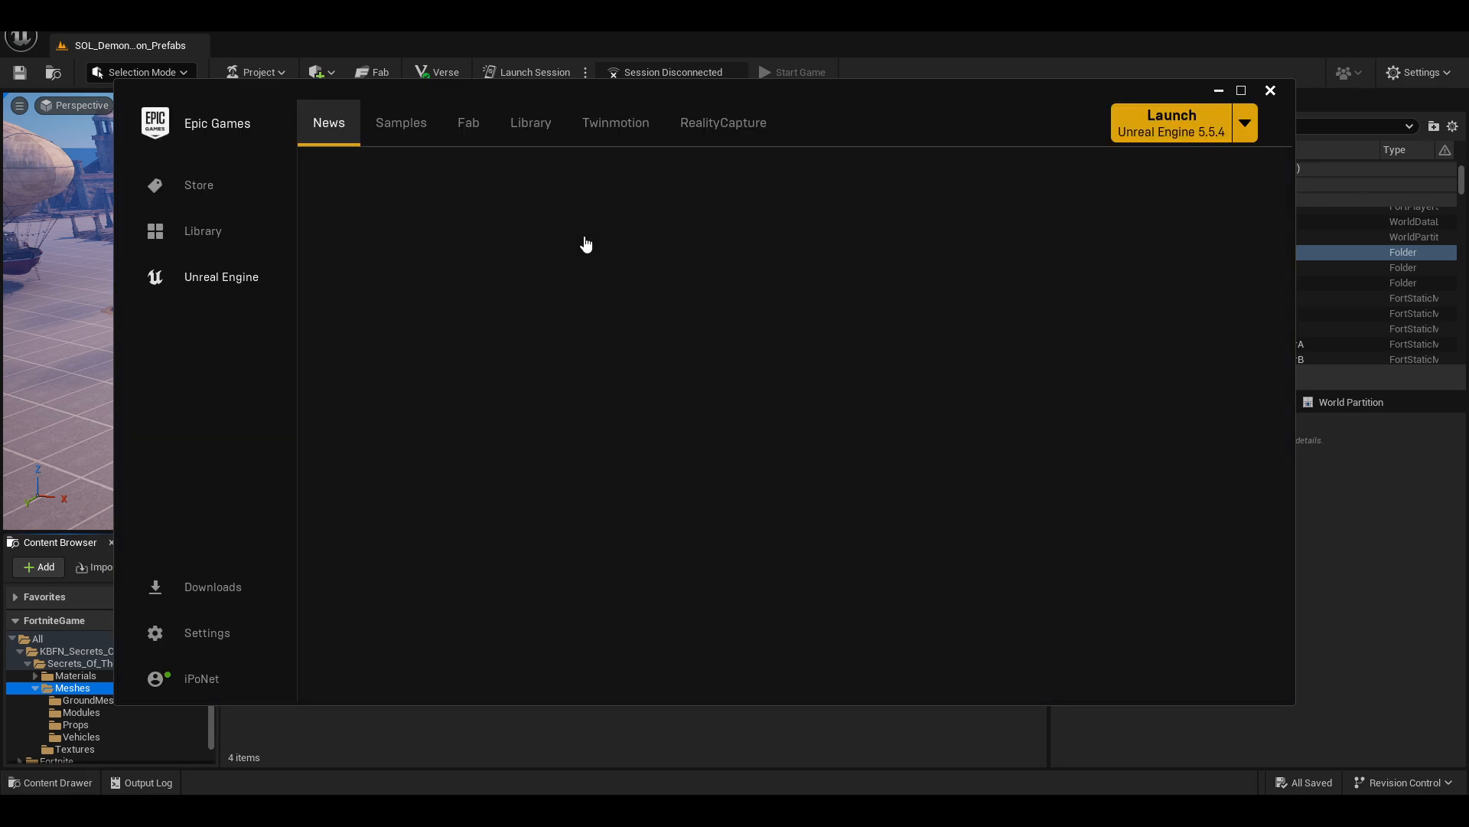
{"action": "left_click", "coordinate": [552, 128]}
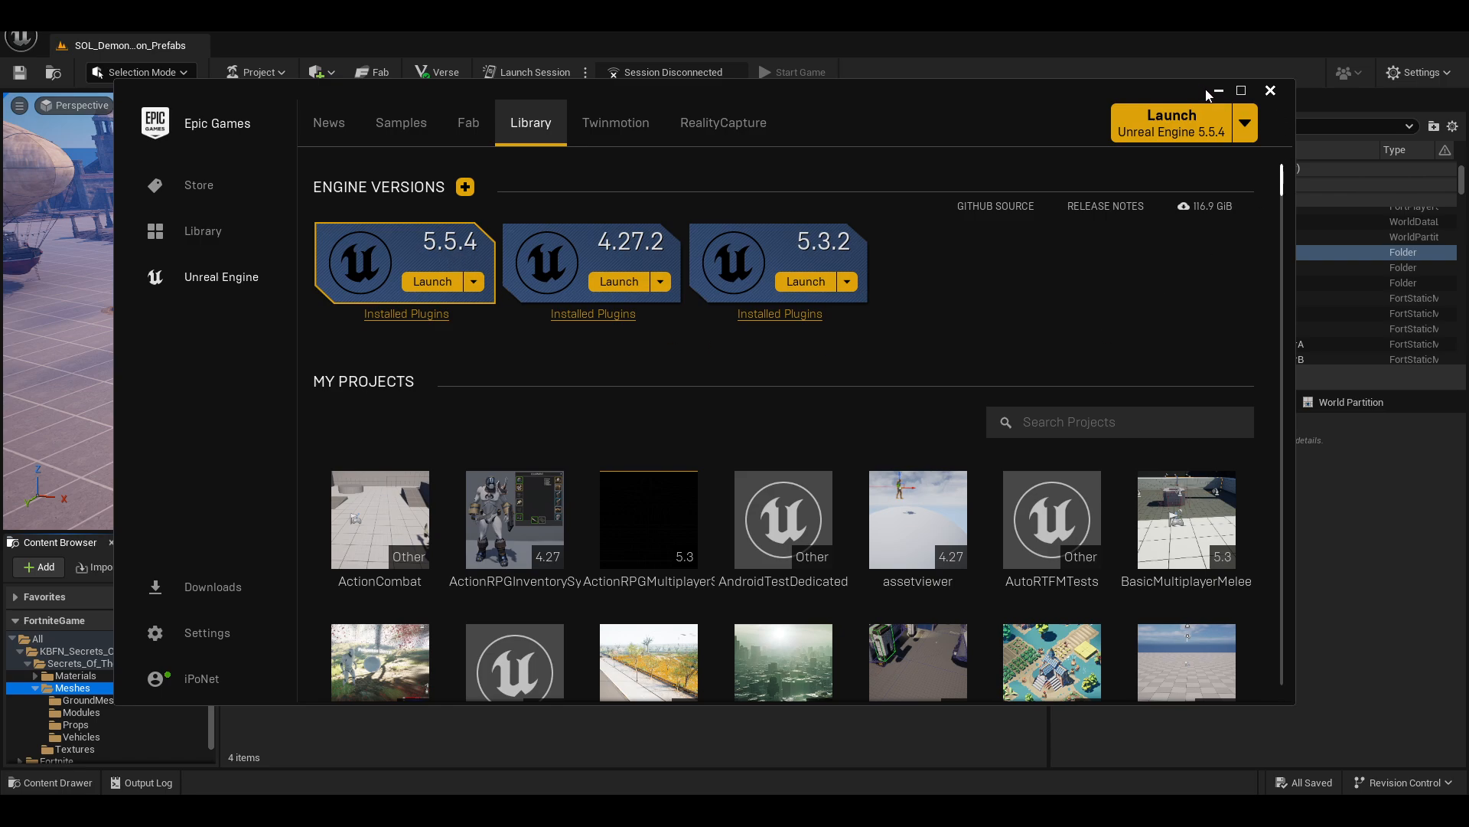
- Add an engine version slot, examine the versions offered for installation, remove the slot and minimize the launcher
{"action": "left_click", "coordinate": [465, 187]}
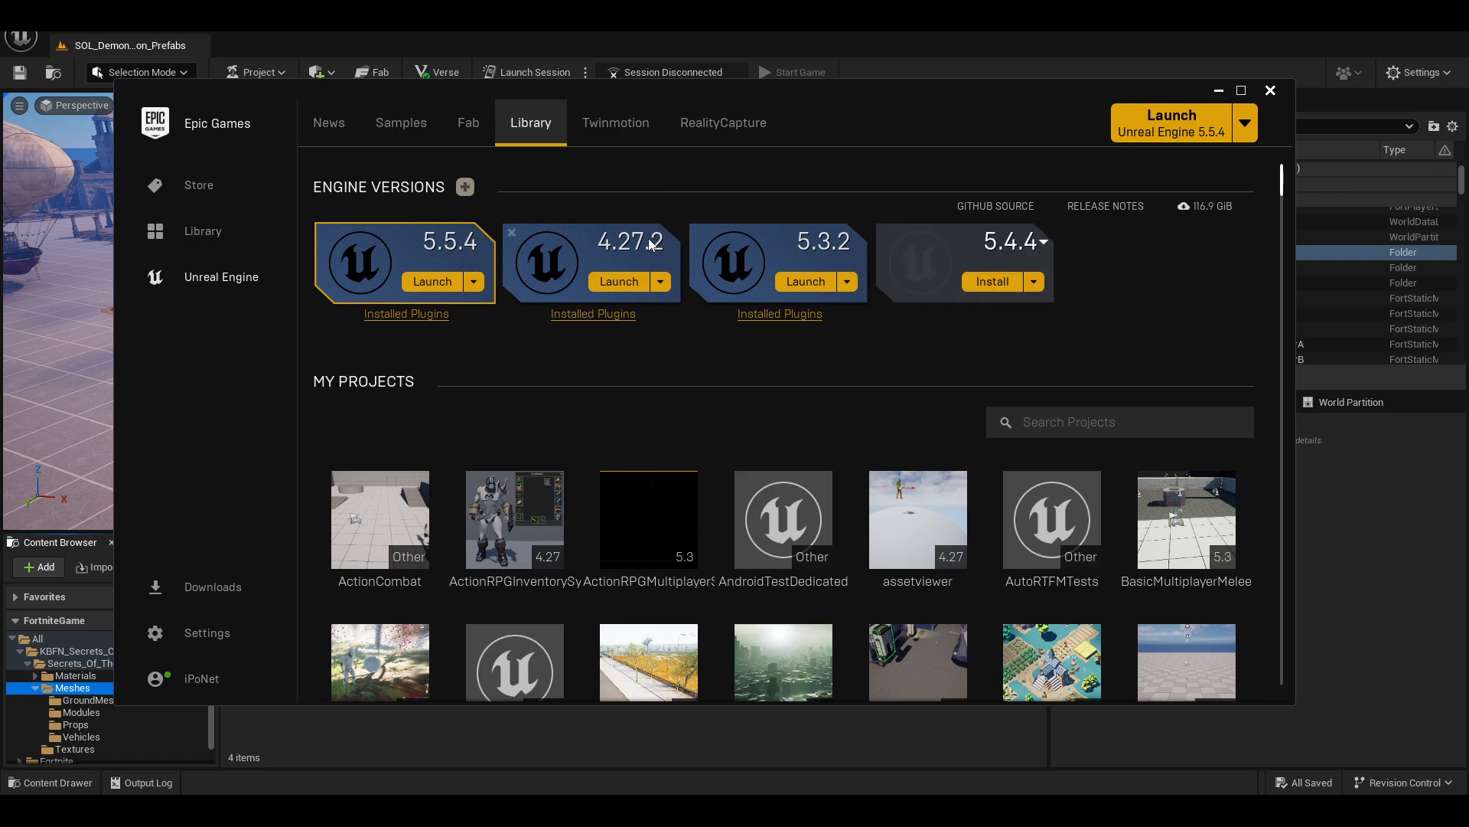
{"action": "left_click", "coordinate": [1044, 243]}
{"action": "scroll", "coordinate": [1046, 337], "scroll_direction": "down", "scroll_amount": 8}
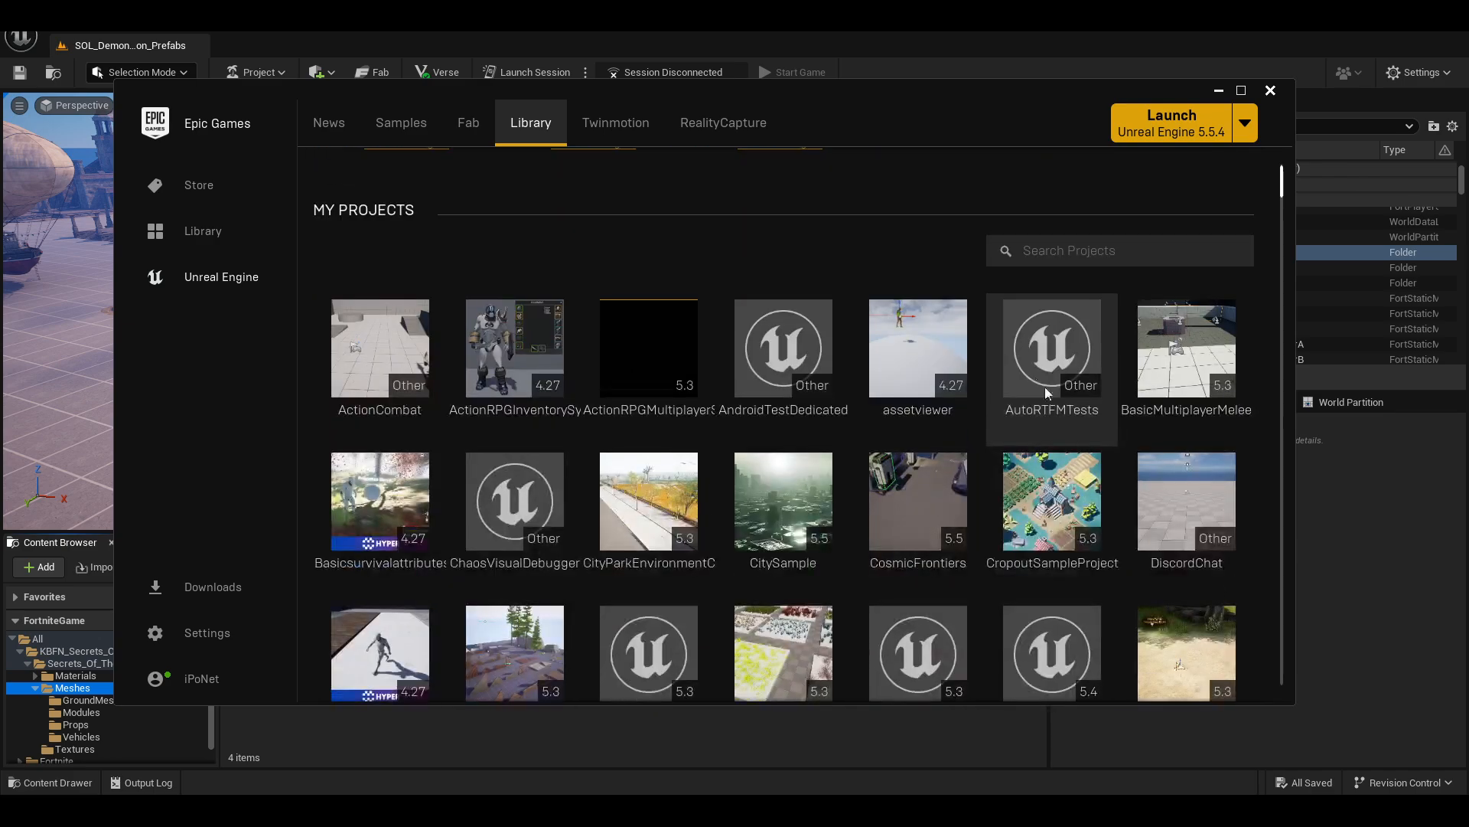
{"action": "scroll", "coordinate": [928, 367], "scroll_direction": "up", "scroll_amount": 3}
{"action": "scroll", "coordinate": [1032, 409], "scroll_direction": "down", "scroll_amount": 1}
{"action": "scroll", "coordinate": [1034, 358], "scroll_direction": "up", "scroll_amount": 2}
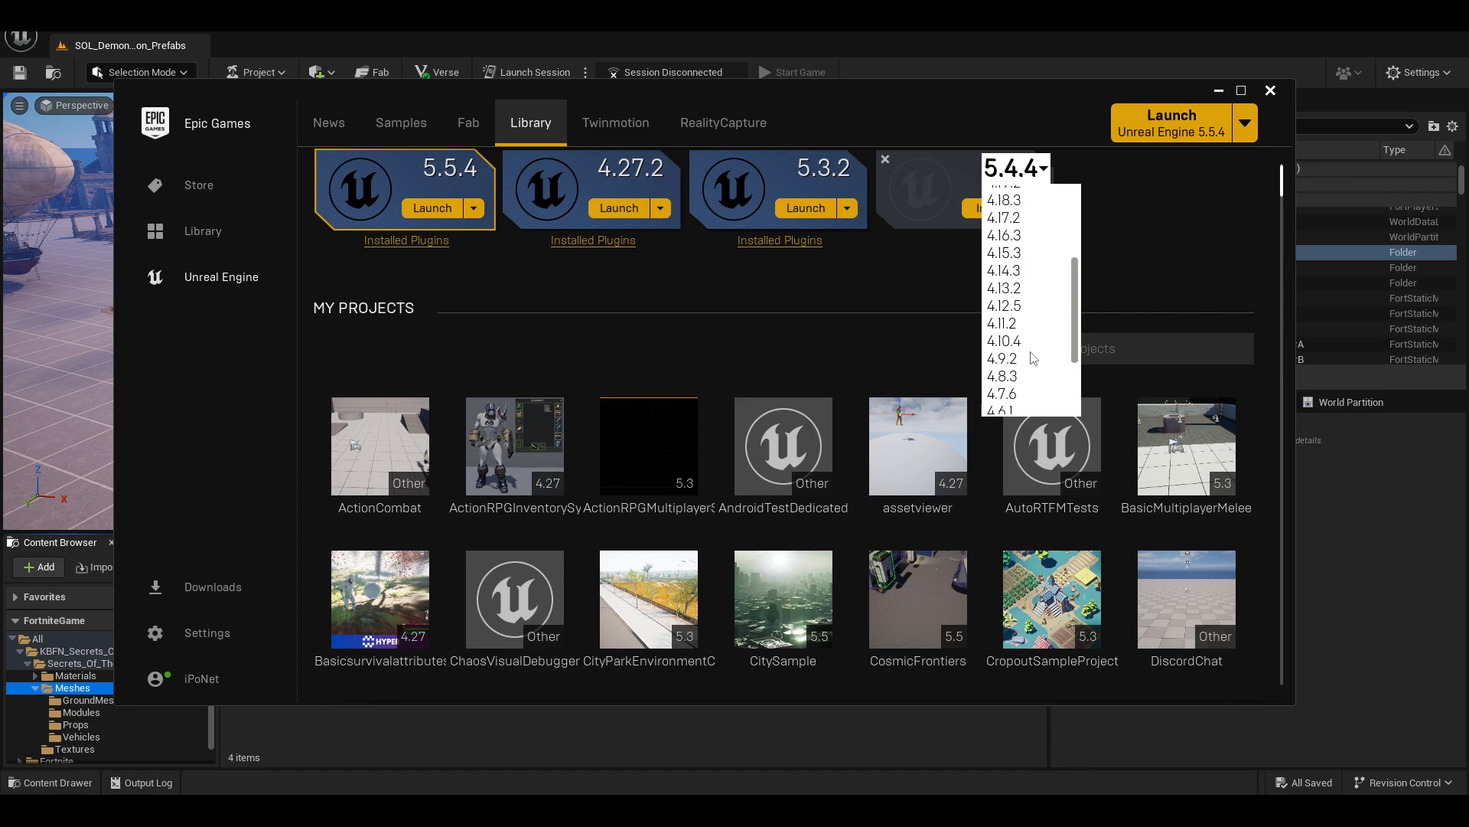
{"action": "scroll", "coordinate": [1034, 358], "scroll_direction": "up", "scroll_amount": 5}
{"action": "scroll", "coordinate": [1090, 326], "scroll_direction": "up", "scroll_amount": 3}
{"action": "left_click", "coordinate": [1187, 288]}
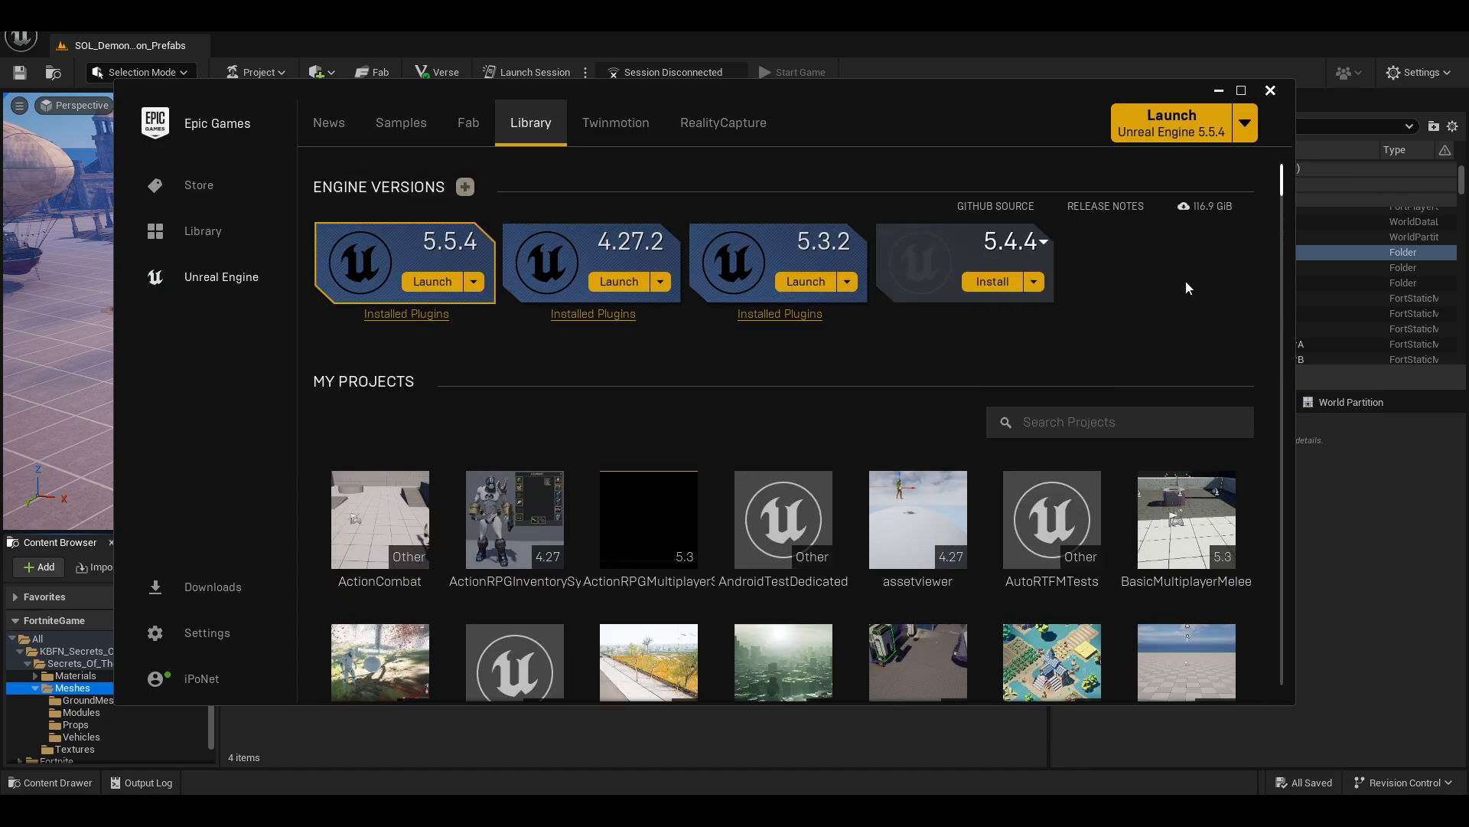
{"action": "mouse_move", "coordinate": [1044, 245]}
{"action": "left_click", "coordinate": [887, 234]}
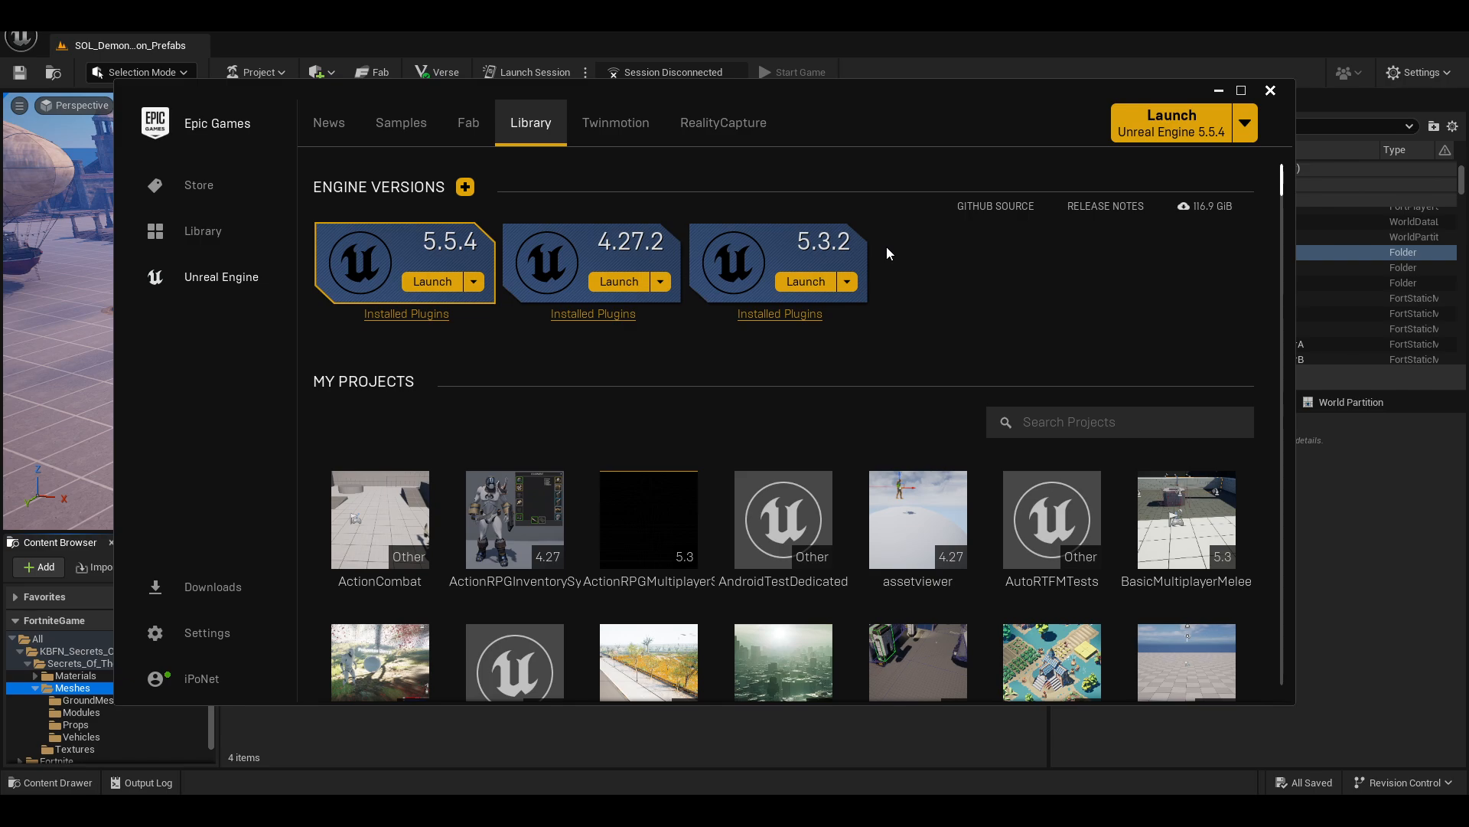
{"action": "left_click", "coordinate": [1216, 91]}
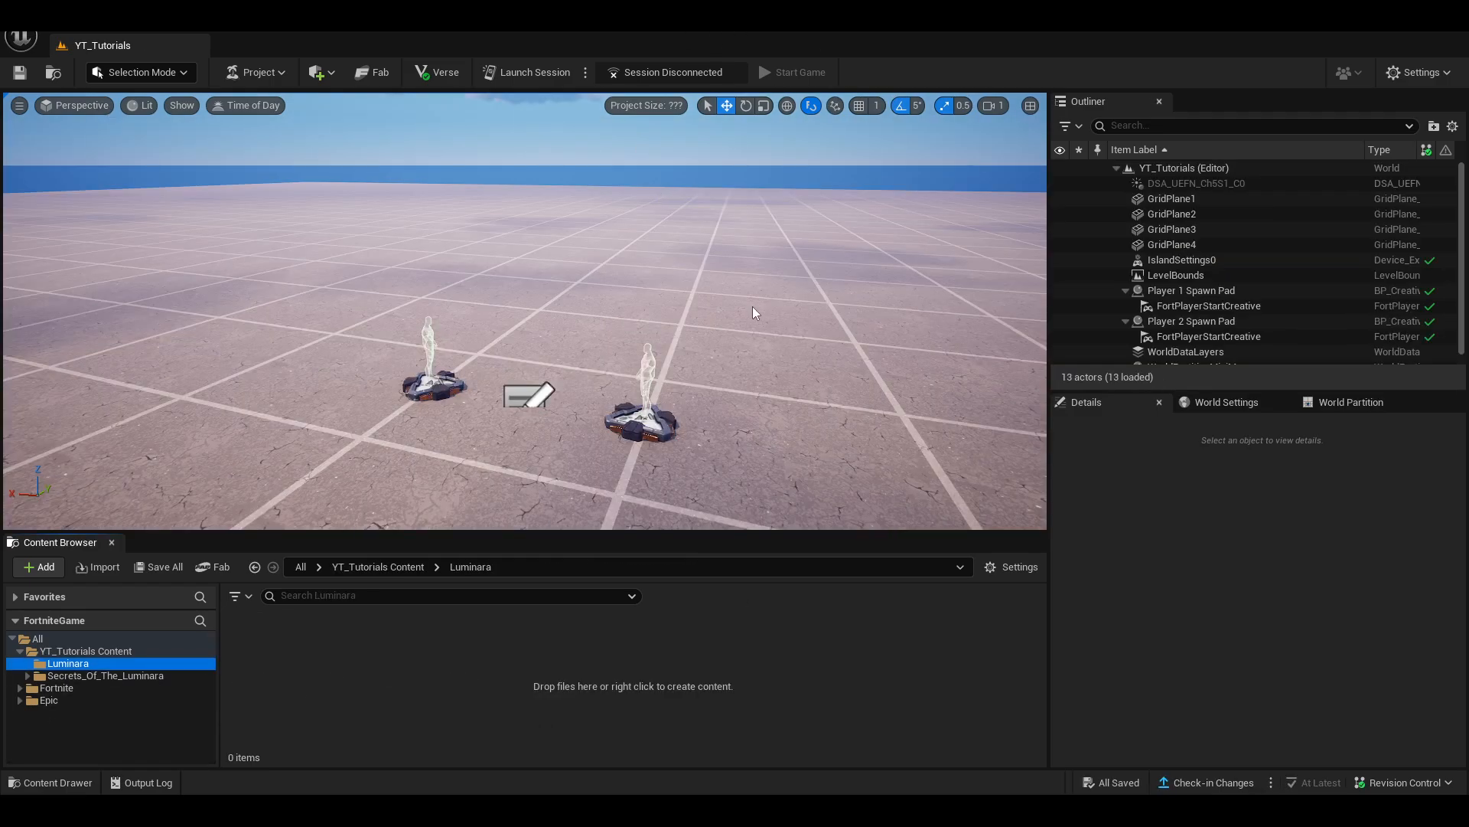
- Switch to the YT_Tutorials editor and expand the migrated Secrets_Of_The_Luminara folder
{"action": "mouse_move", "coordinate": [498, 476]}
{"action": "right_mouse_down"}
{"action": "mouse_move", "coordinate": [483, 524]}
{"action": "mouse_move", "coordinate": [508, 492]}
{"action": "right_mouse_up"}
{"action": "left_click", "coordinate": [72, 675]}
{"action": "left_click", "coordinate": [28, 675]}
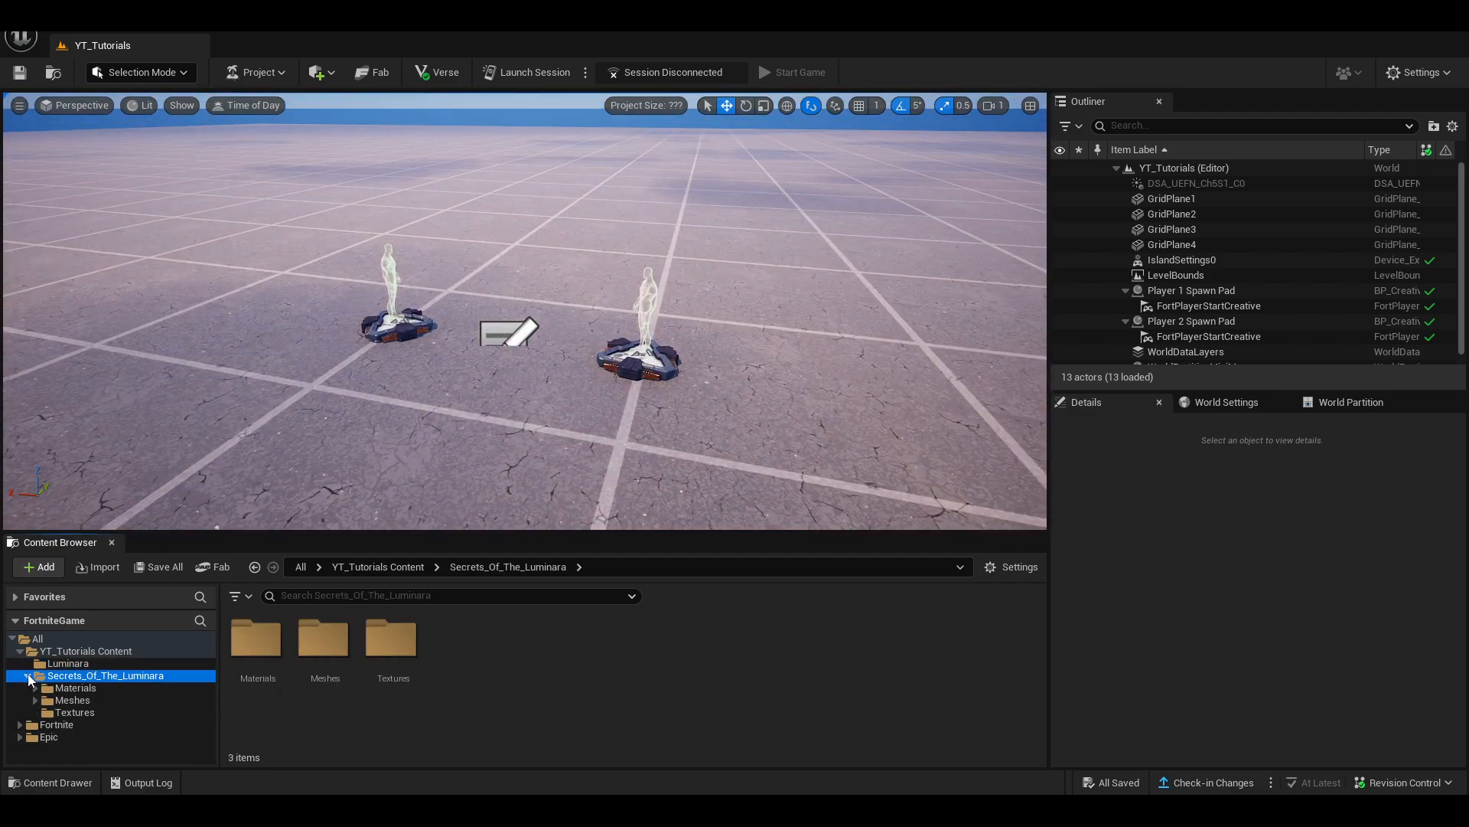
- Delete the empty Luminara folder from YT_Tutorials Content
{"action": "right_click", "coordinate": [61, 662]}
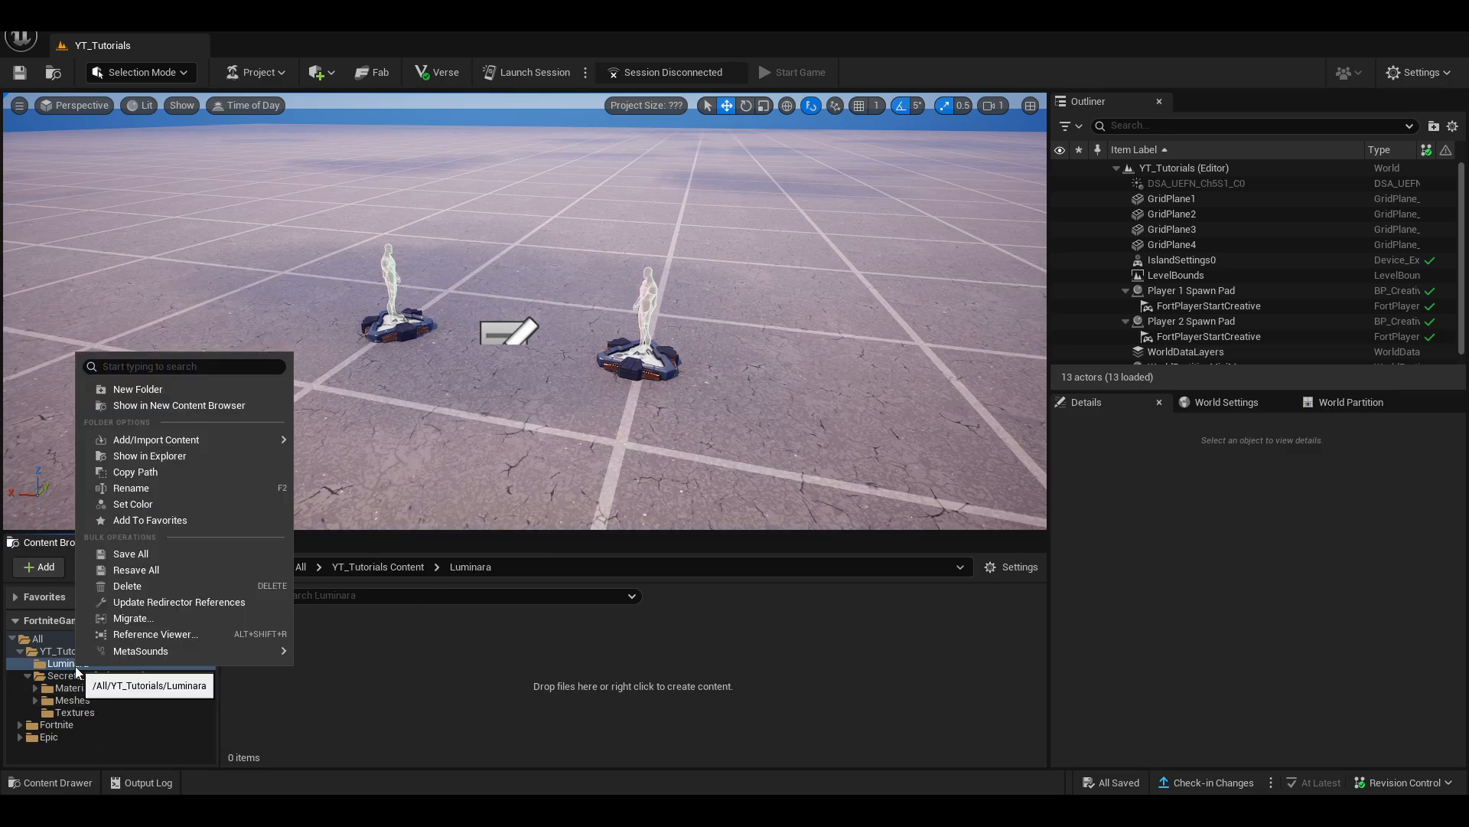
{"action": "left_click", "coordinate": [128, 586]}
{"action": "left_click", "coordinate": [176, 626]}
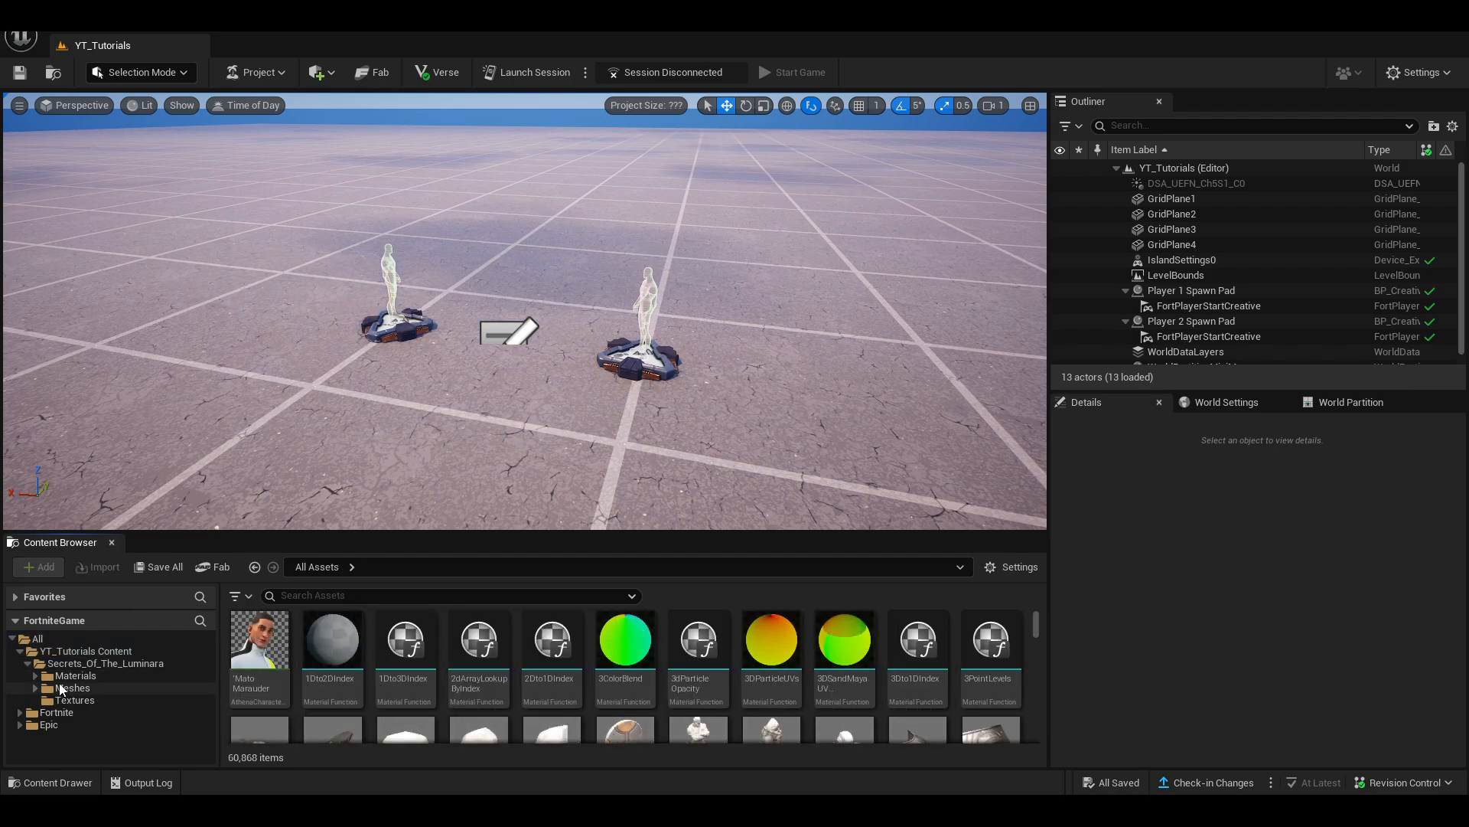
- Expand the migrated Meshes folder and show the static meshes in its Props subfolder
{"action": "left_click", "coordinate": [81, 688]}
{"action": "left_click", "coordinate": [77, 697]}
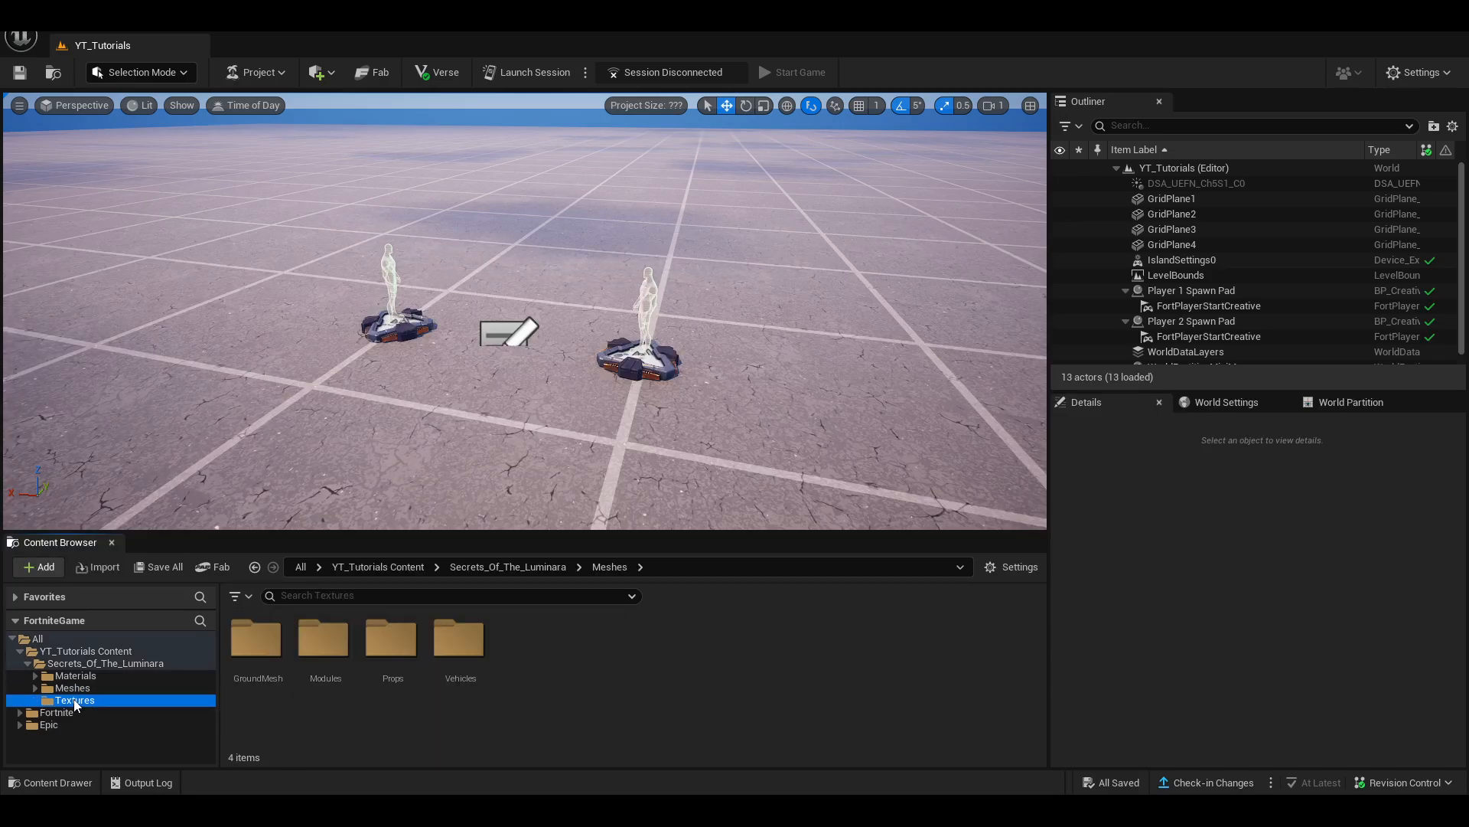
{"action": "left_click", "coordinate": [75, 688]}
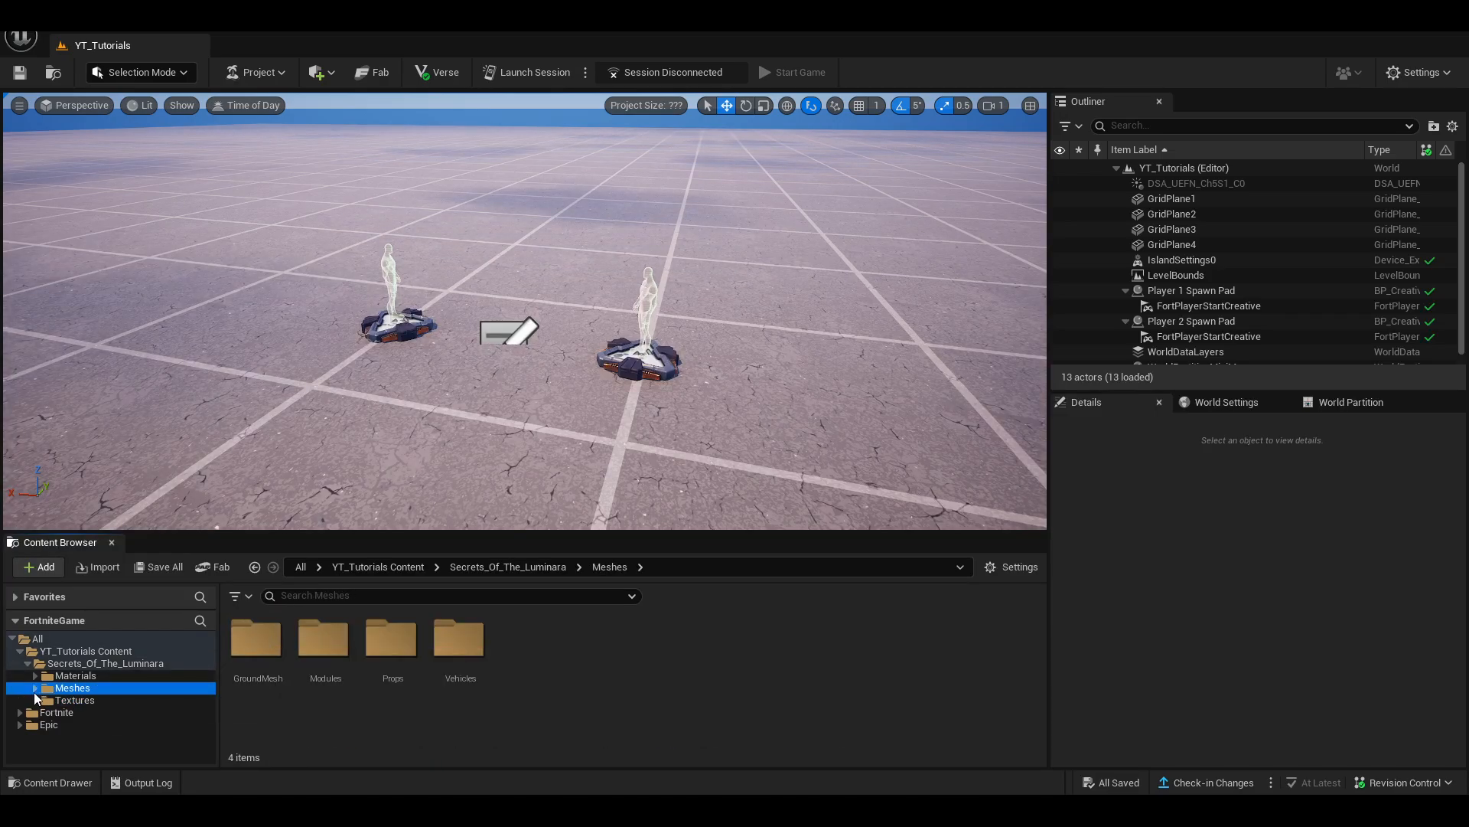
{"action": "left_click", "coordinate": [35, 688]}
{"action": "left_click", "coordinate": [77, 724]}
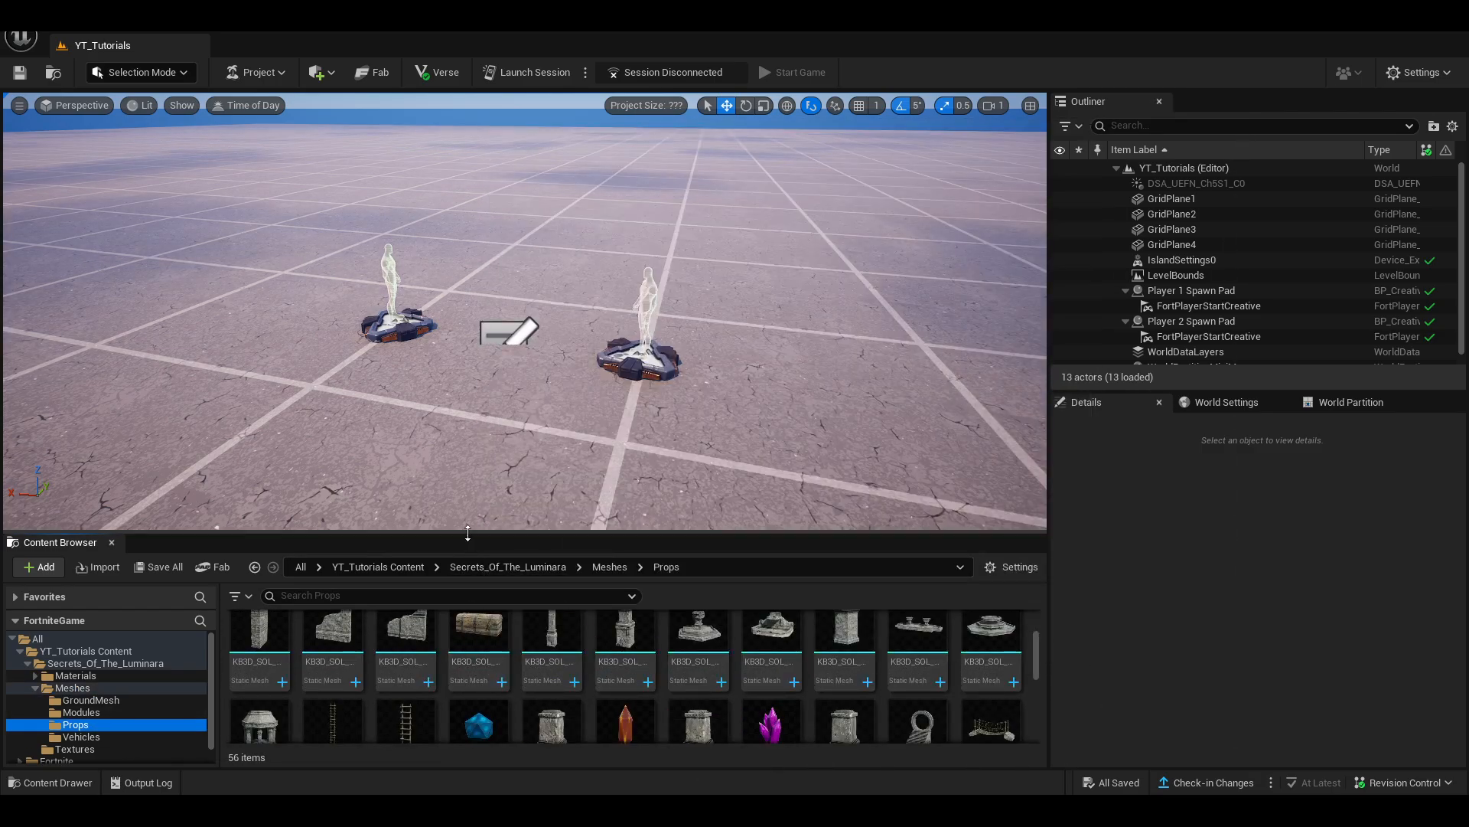
- Enlarge the Content Browser and place the KB3D_SOL_PropTrapSpikes_A_Large mesh on the ground beside the two player spawn pads
{"action": "left_click_drag", "start_coordinate": [467, 534], "coordinate": [466, 444]}
{"action": "scroll", "coordinate": [625, 603], "scroll_direction": "down", "scroll_amount": 2}
{"action": "scroll", "coordinate": [626, 603], "scroll_direction": "down", "scroll_amount": 3}
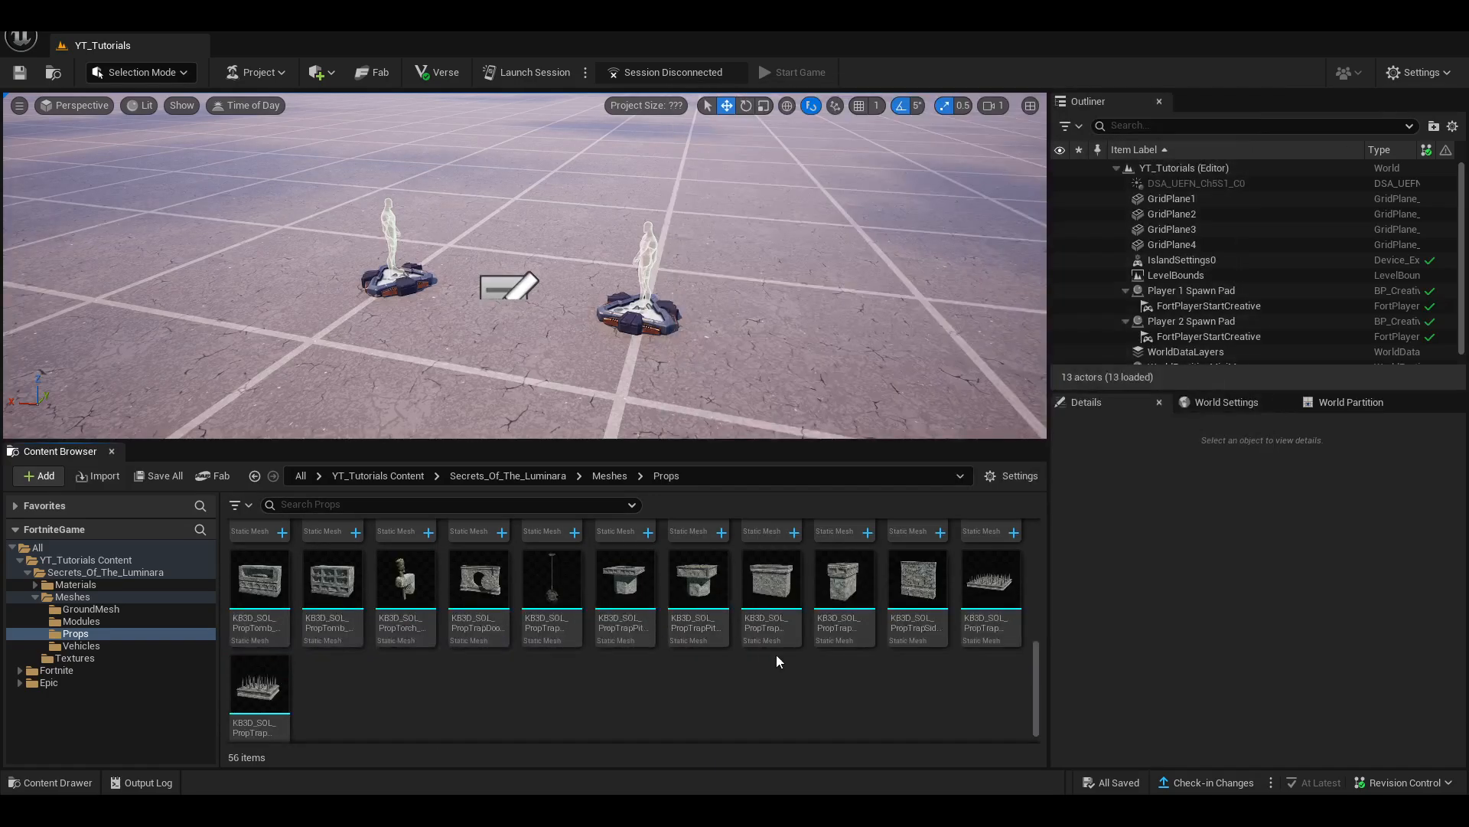
{"action": "left_click", "coordinate": [991, 582]}
{"action": "left_click_drag", "start_coordinate": [725, 301], "coordinate": [768, 319]}
{"action": "right_click_drag", "start_coordinate": [700, 327], "coordinate": [782, 314]}
{"action": "left_click_drag", "start_coordinate": [419, 302], "coordinate": [558, 301]}
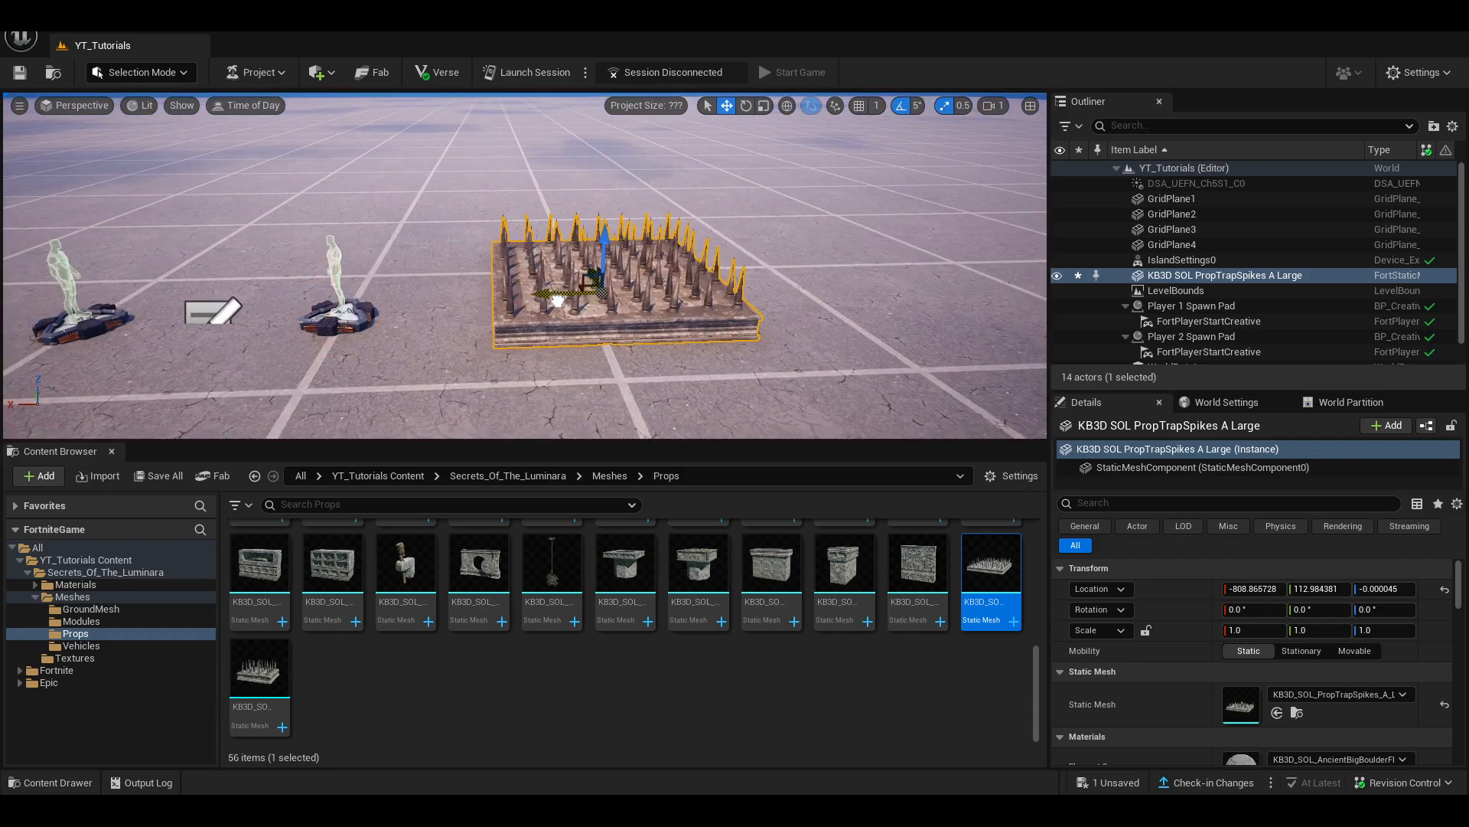
{"action": "mouse_move", "coordinate": [699, 280]}
{"action": "right_mouse_down"}
{"action": "mouse_move", "coordinate": [750, 275]}
{"action": "mouse_move", "coordinate": [723, 284]}
{"action": "right_mouse_up"}
{"action": "right_click_drag", "start_coordinate": [666, 325], "coordinate": [632, 340]}
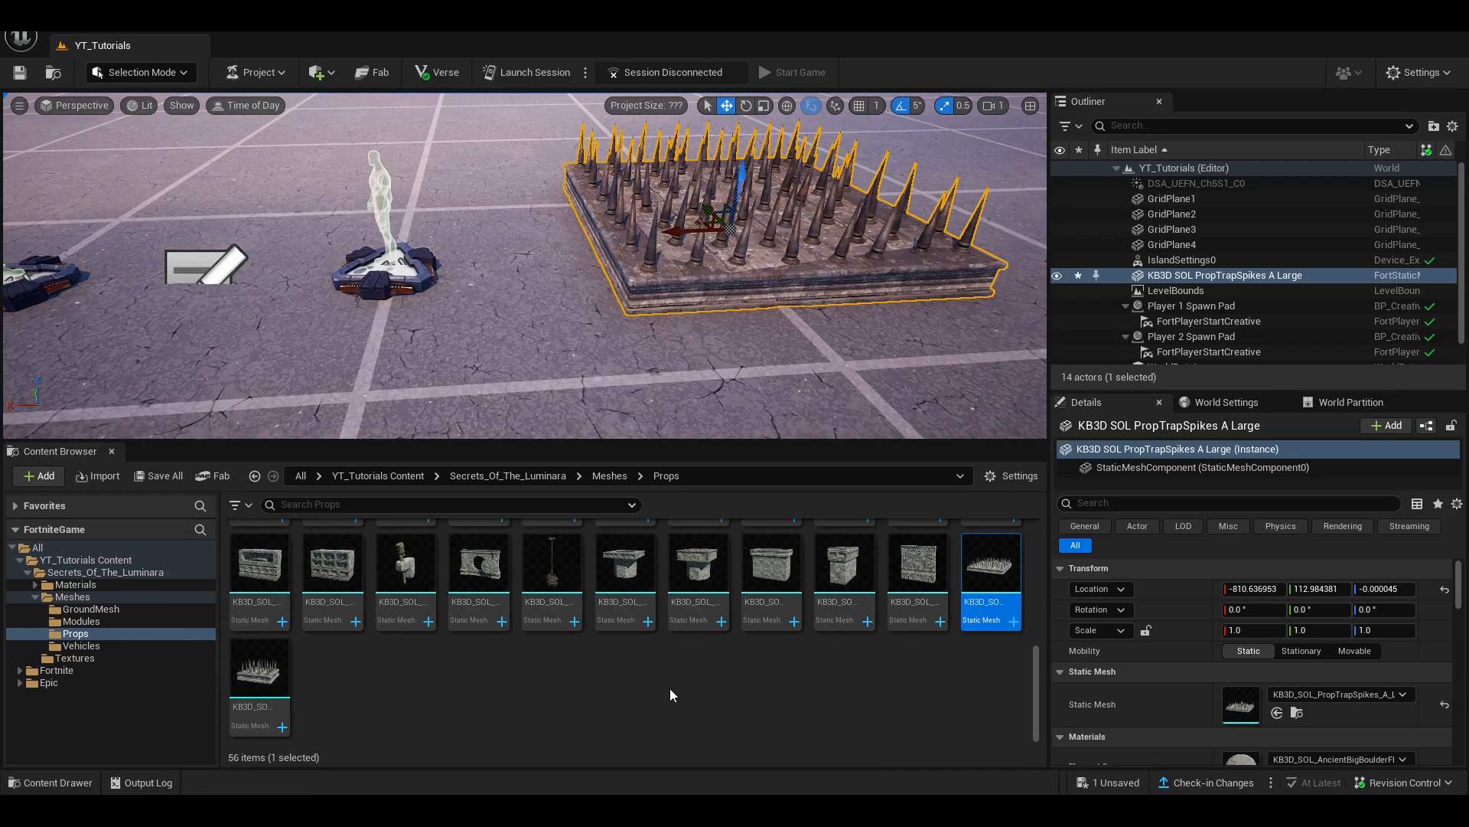
- Expand the Epic and Fortnite content folders and show the contents of Fortnite's Devices folder
{"action": "scroll", "coordinate": [669, 687], "scroll_direction": "up", "scroll_amount": 4}
{"action": "scroll", "coordinate": [773, 648], "scroll_direction": "down", "scroll_amount": 3}
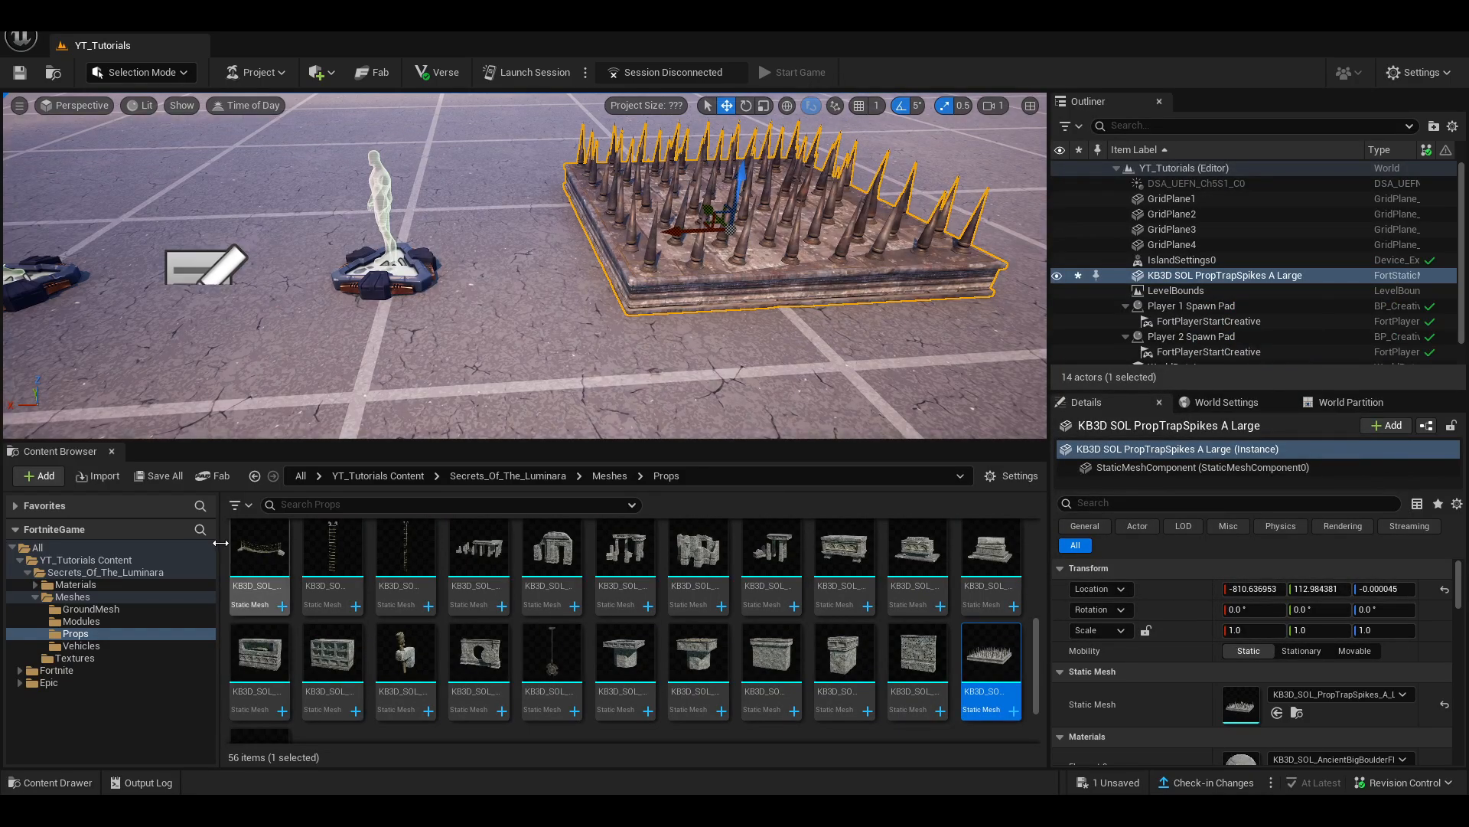
{"action": "left_click", "coordinate": [21, 683]}
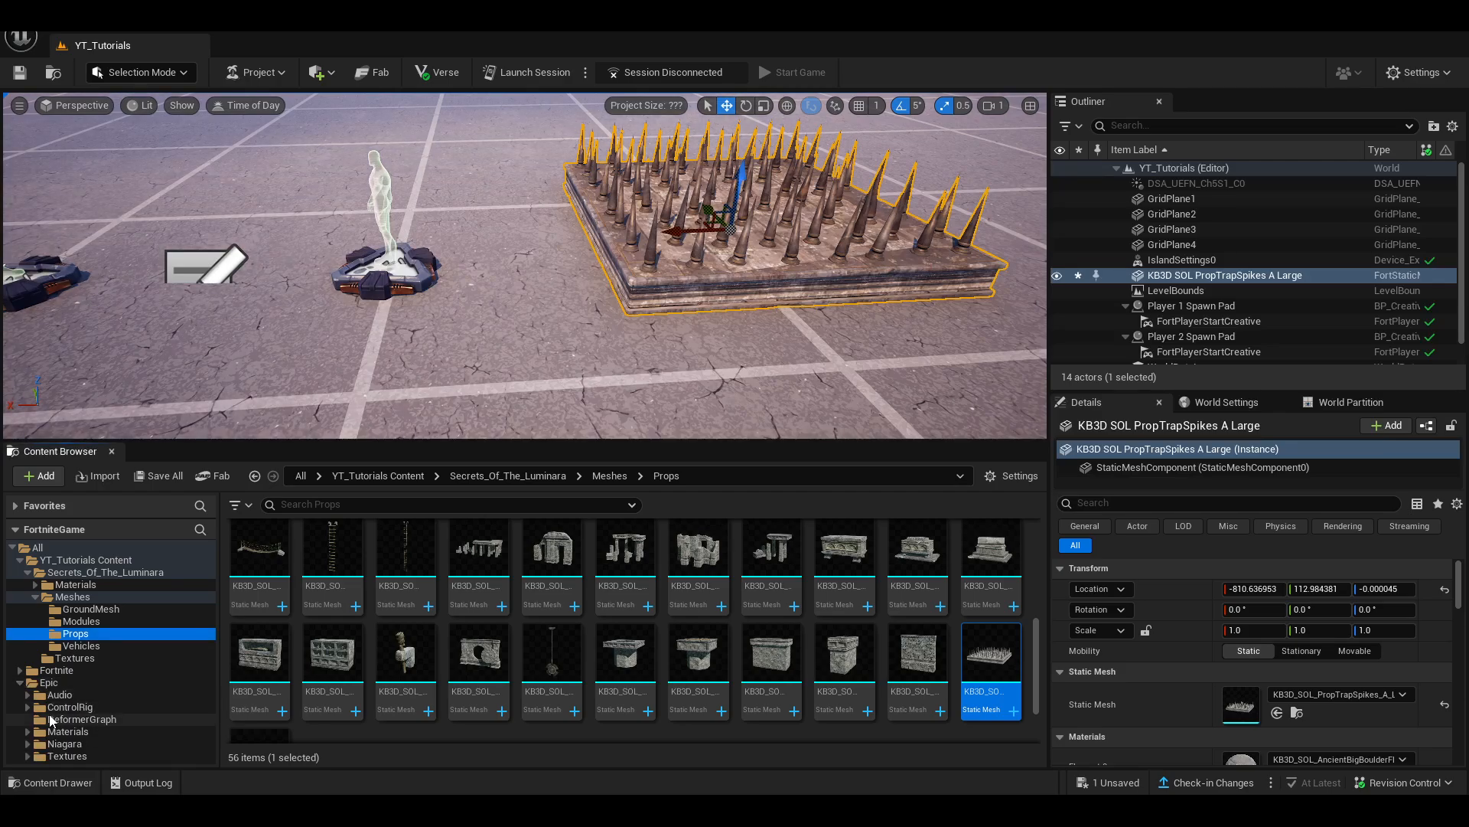
{"action": "left_click", "coordinate": [29, 684]}
{"action": "left_click", "coordinate": [20, 671]}
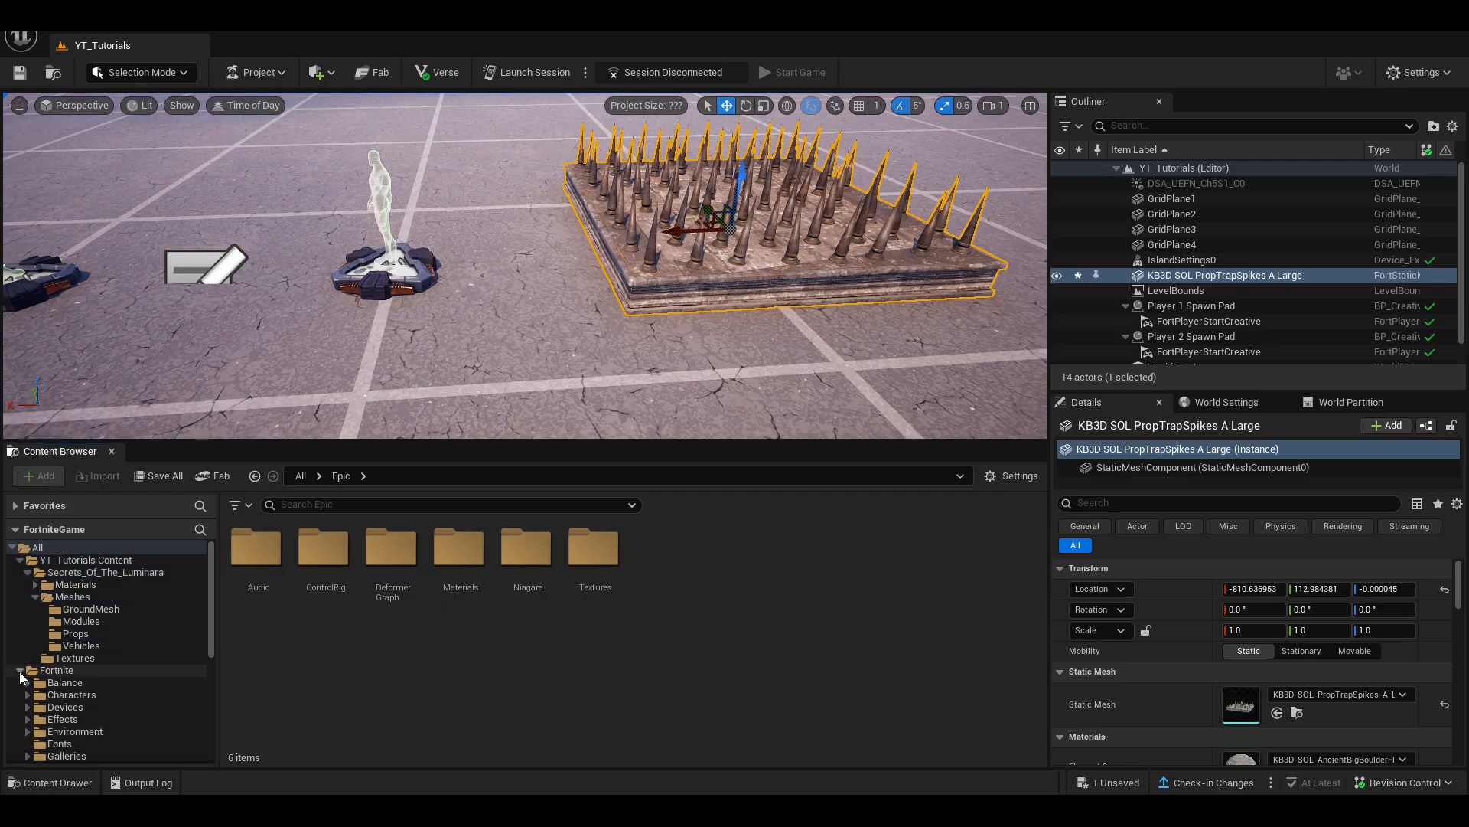
{"action": "scroll", "coordinate": [86, 709], "scroll_direction": "down", "scroll_amount": 1}
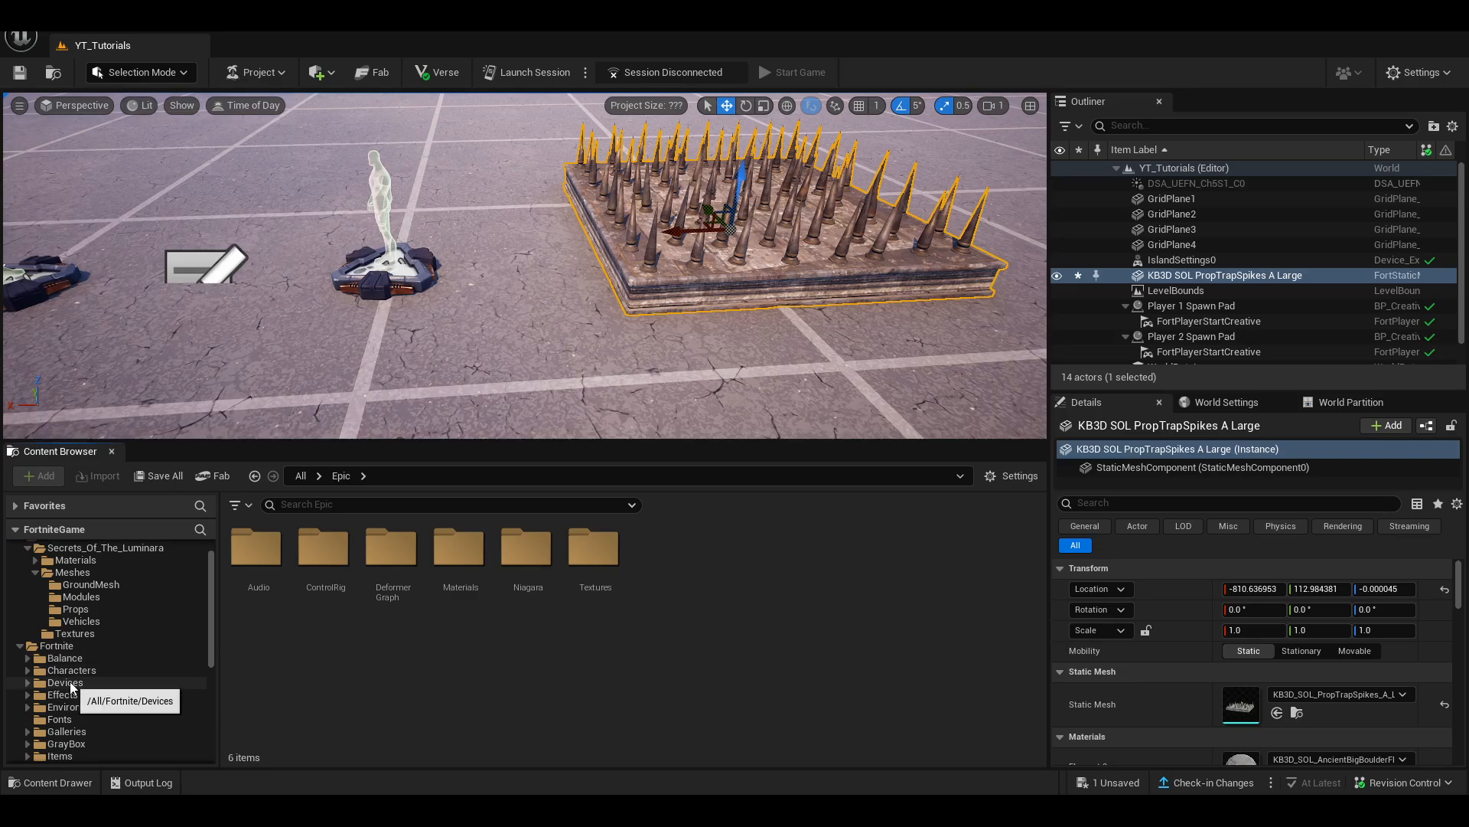
{"action": "left_click", "coordinate": [69, 685]}
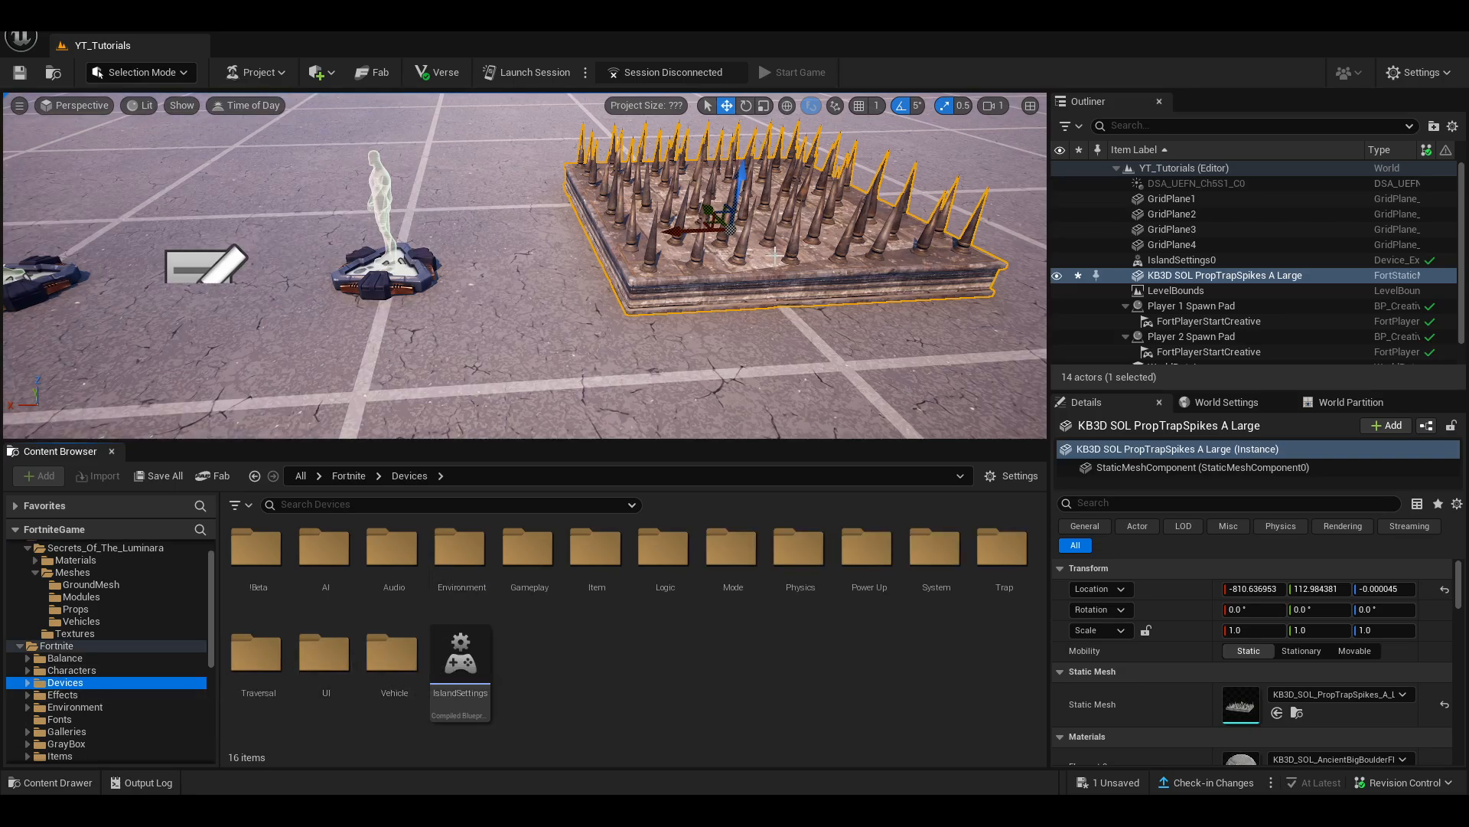
- Open the Trap subfolder inside the Fortnite Devices folder
{"action": "key", "text": "s"}
{"action": "right_click_drag", "start_coordinate": [776, 254], "coordinate": [775, 237]}
{"action": "key", "text": "d"}
{"action": "key", "text": "s"}
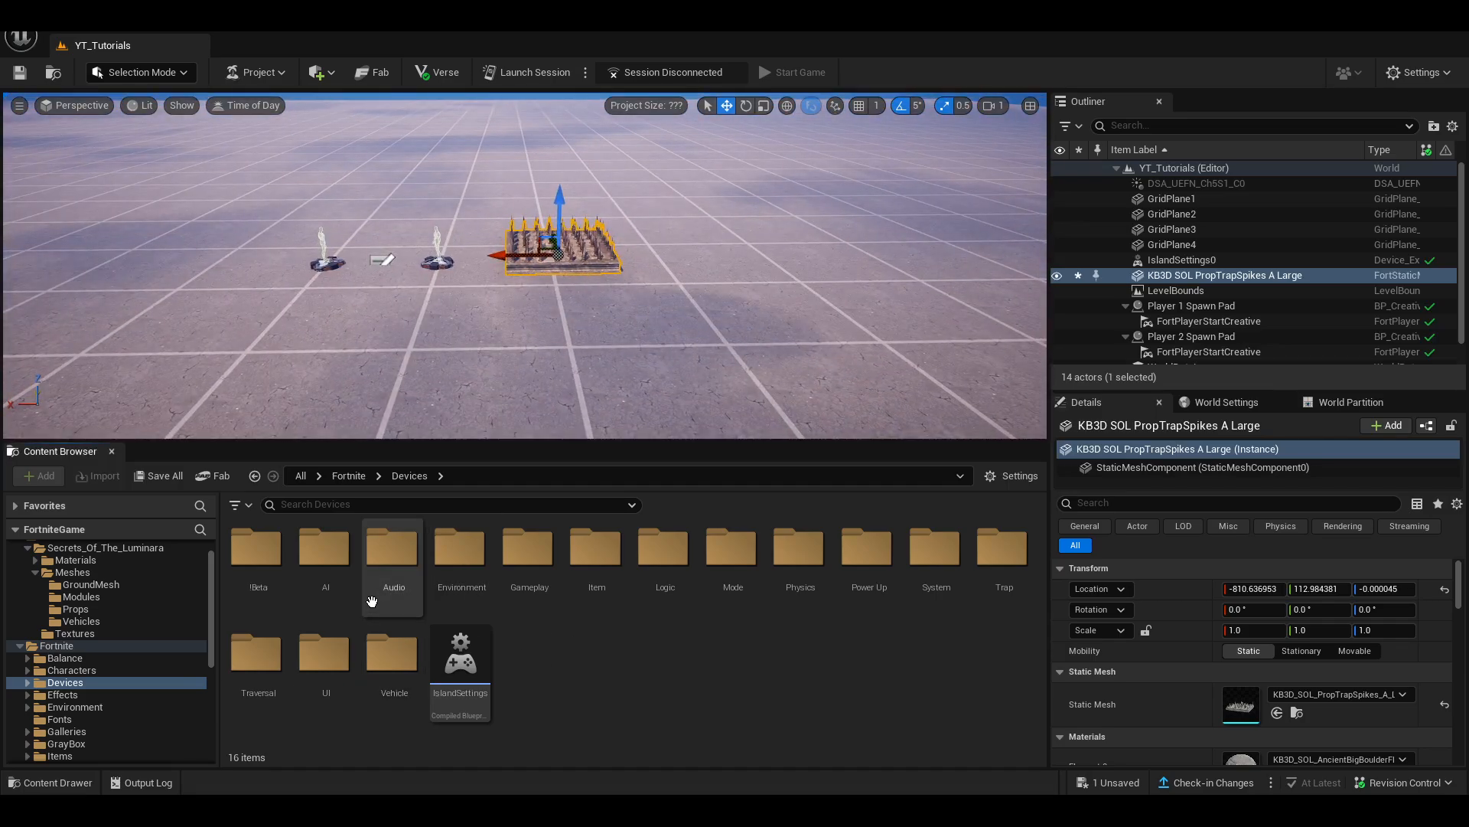
{"action": "left_click", "coordinate": [998, 564]}
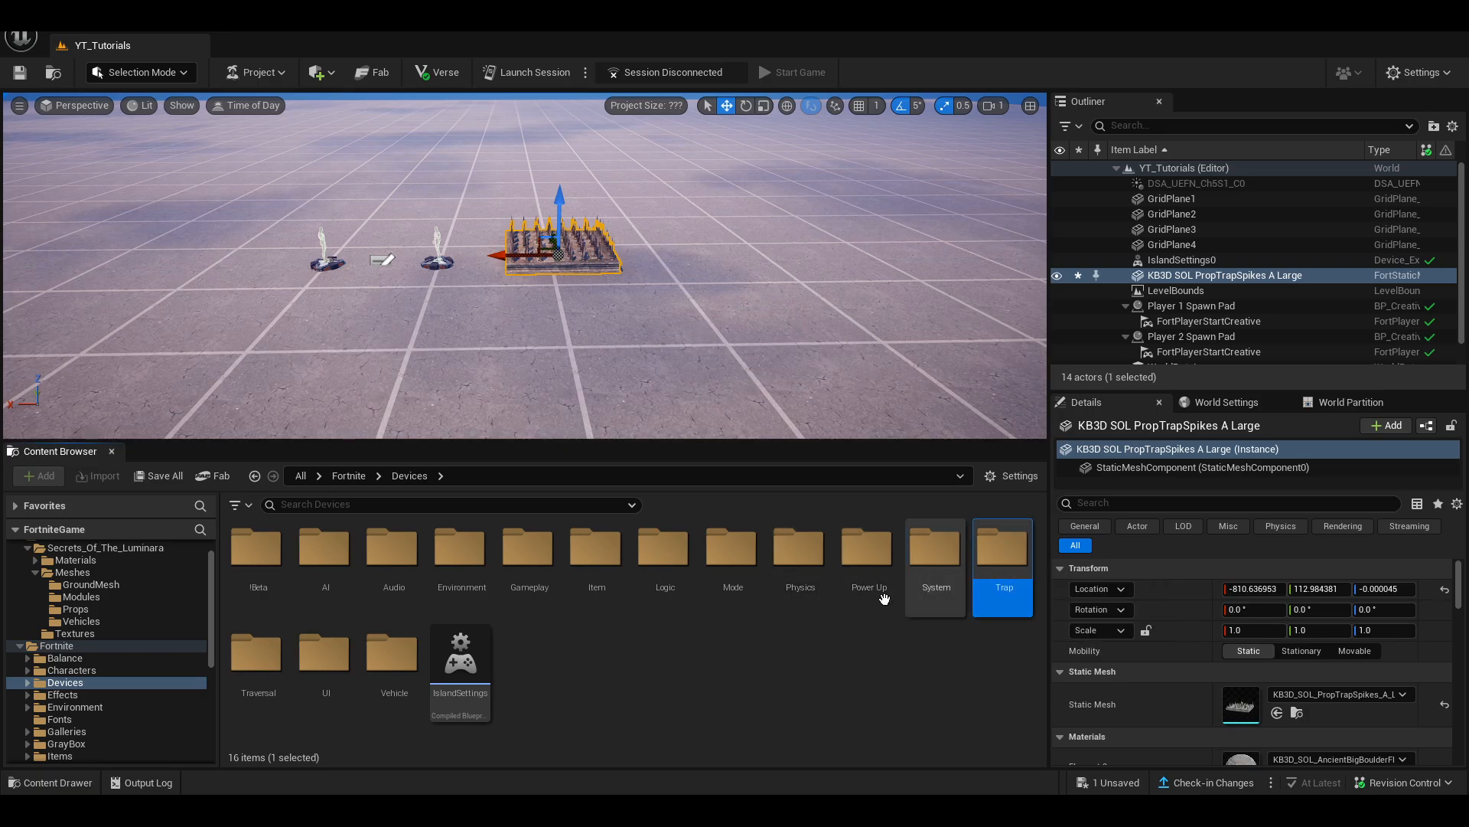
{"action": "double_click", "coordinate": [1002, 549]}
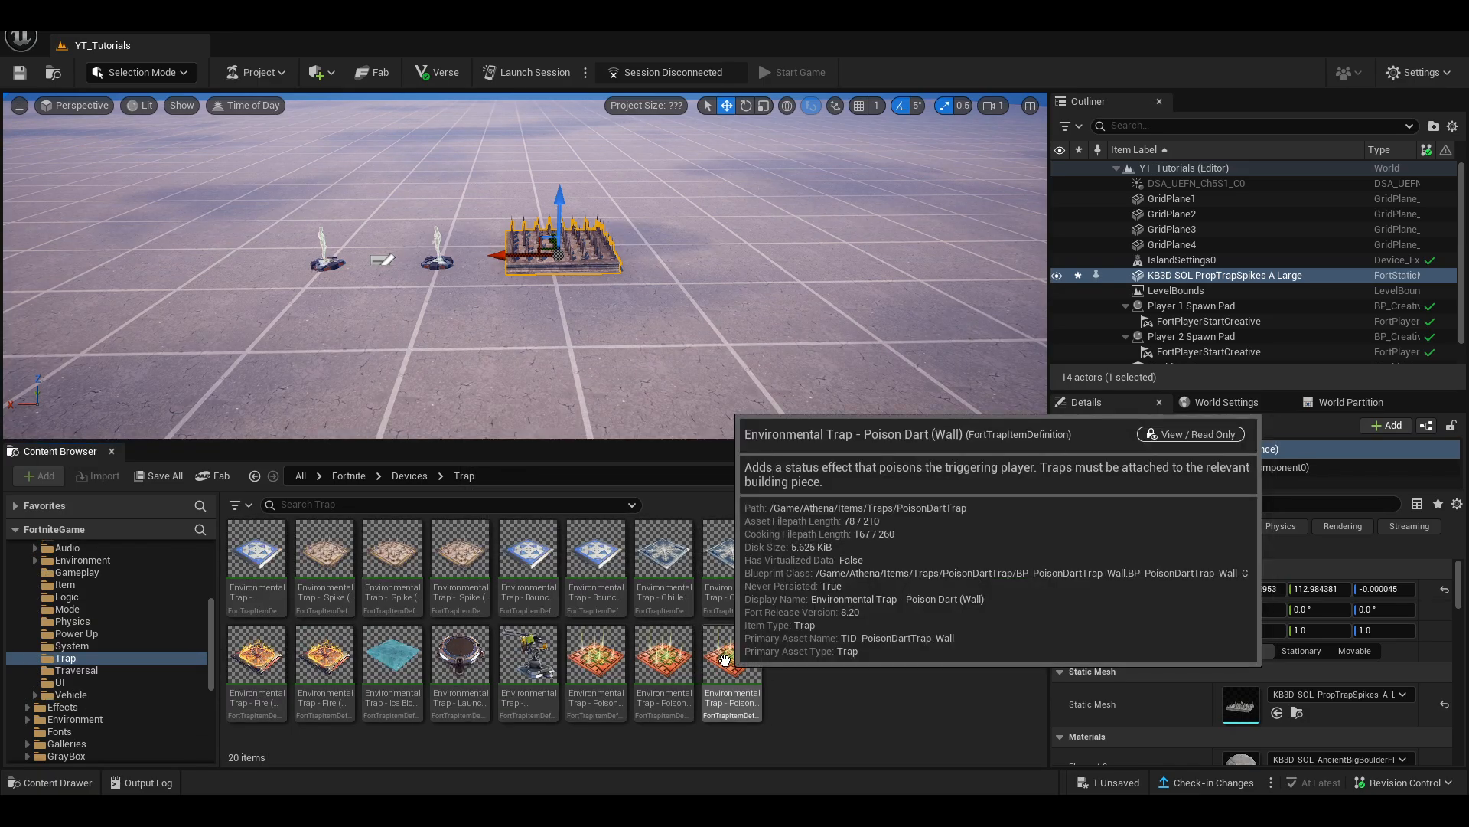
- Place the Environmental Trap - Spike (Ceiling) in the level and move it away from the spikes mesh to X -1536
{"action": "left_click", "coordinate": [324, 555]}
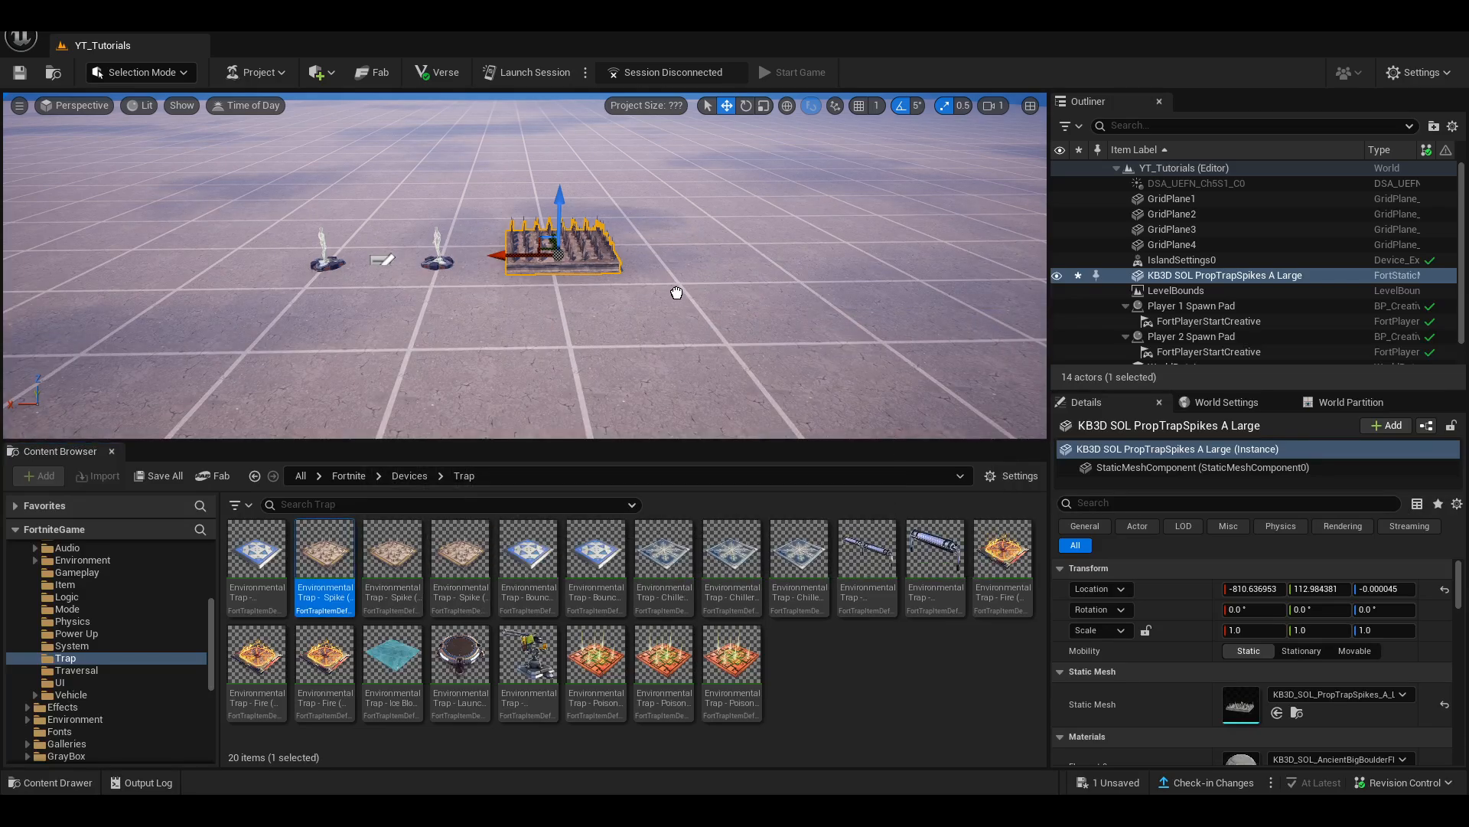
{"action": "left_click_drag", "start_coordinate": [701, 302], "coordinate": [696, 327]}
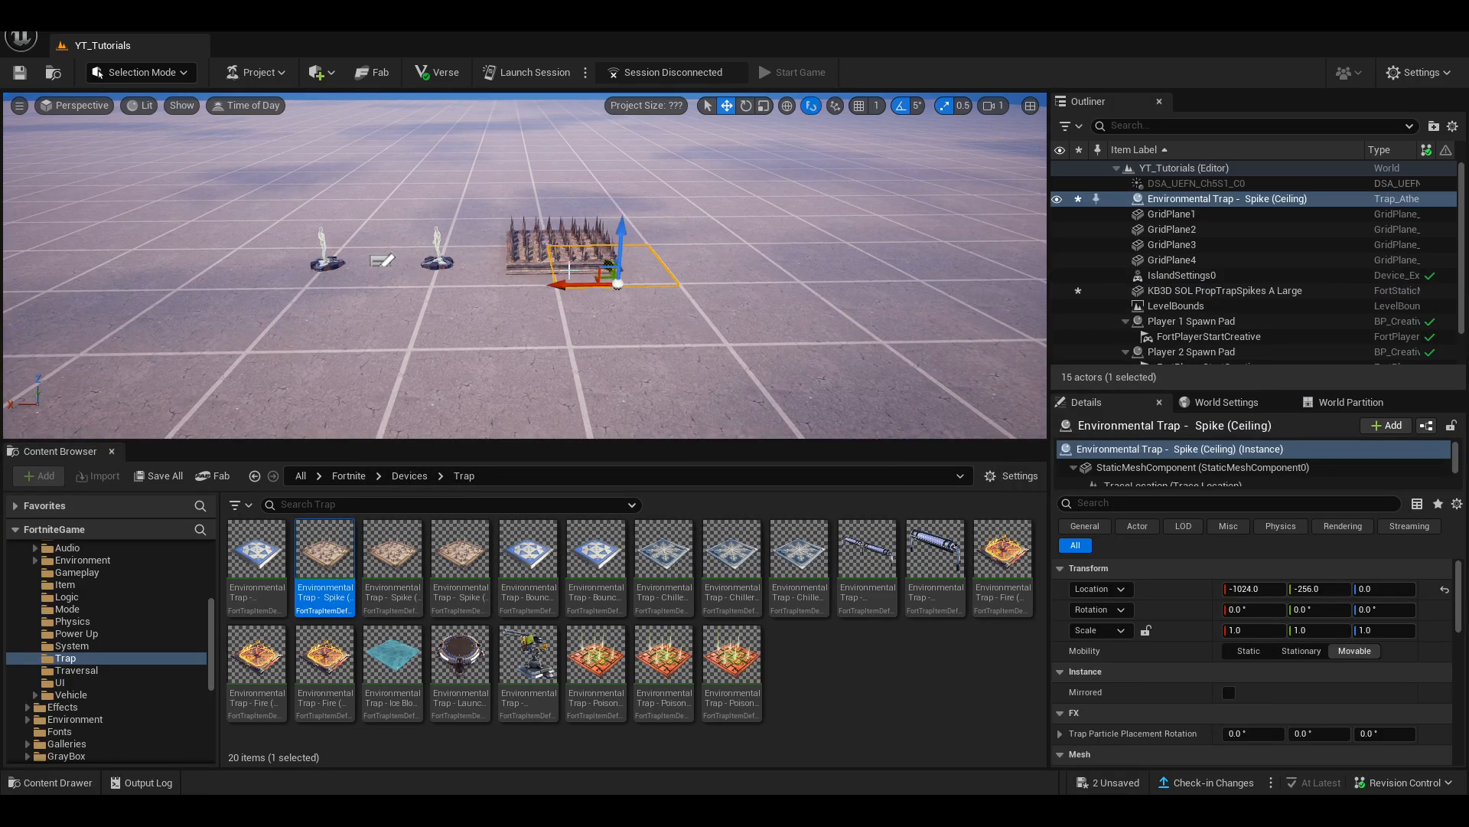
{"action": "left_click_drag", "start_coordinate": [570, 270], "coordinate": [750, 203]}
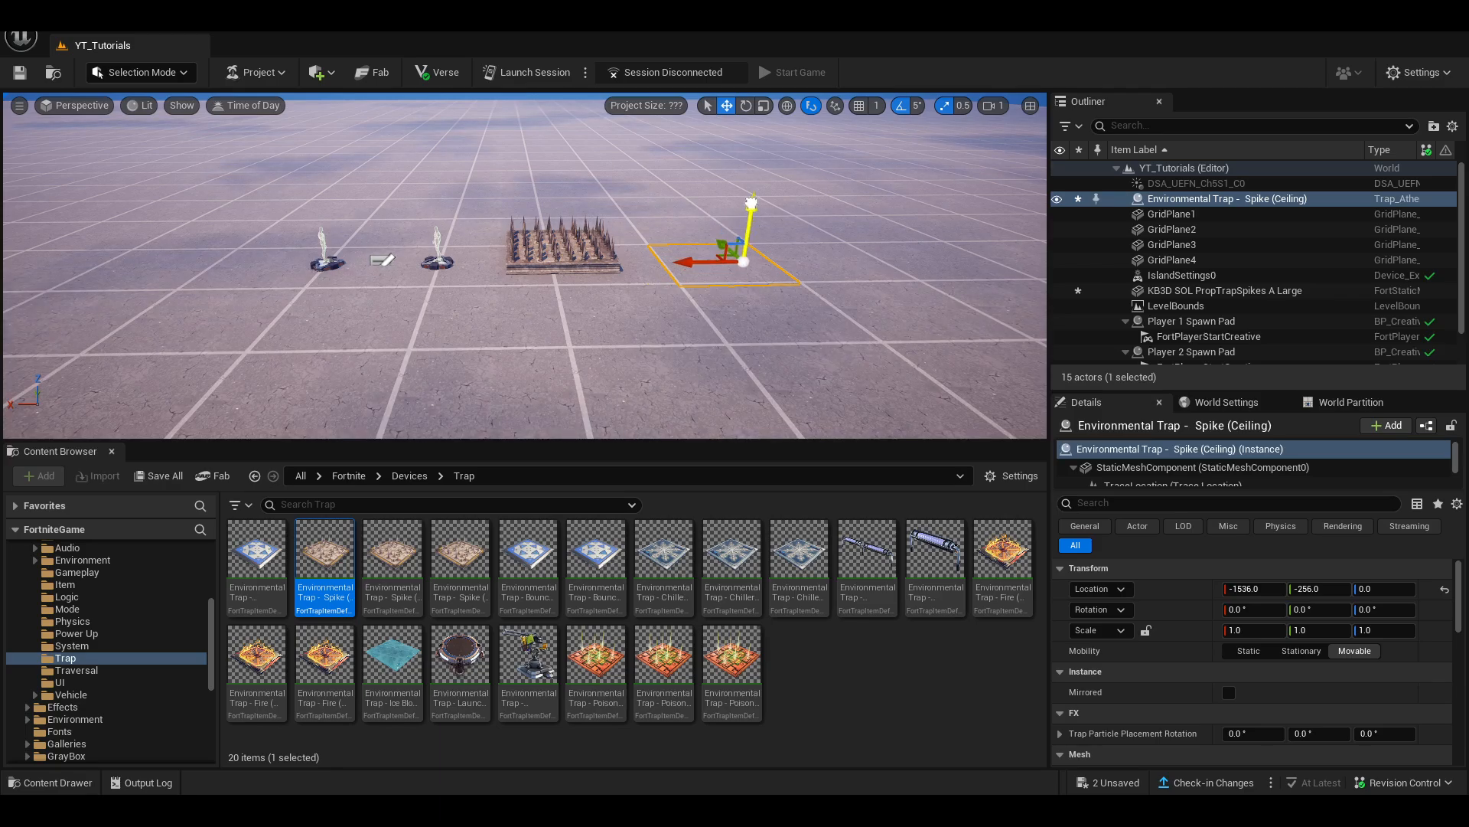
- Raise the ceiling spike trap to Z 384 and inspect it alongside the KitBash3D spikes mesh
{"action": "key", "text": "w"}
{"action": "right_click_drag", "start_coordinate": [751, 197], "coordinate": [634, 214]}
{"action": "key", "text": "s"}
{"action": "left_click_drag", "start_coordinate": [580, 297], "coordinate": [583, 198]}
{"action": "right_click_drag", "start_coordinate": [567, 270], "coordinate": [486, 295]}
{"action": "key", "text": "e"}
{"action": "key", "text": "s"}
{"action": "key", "text": "w"}
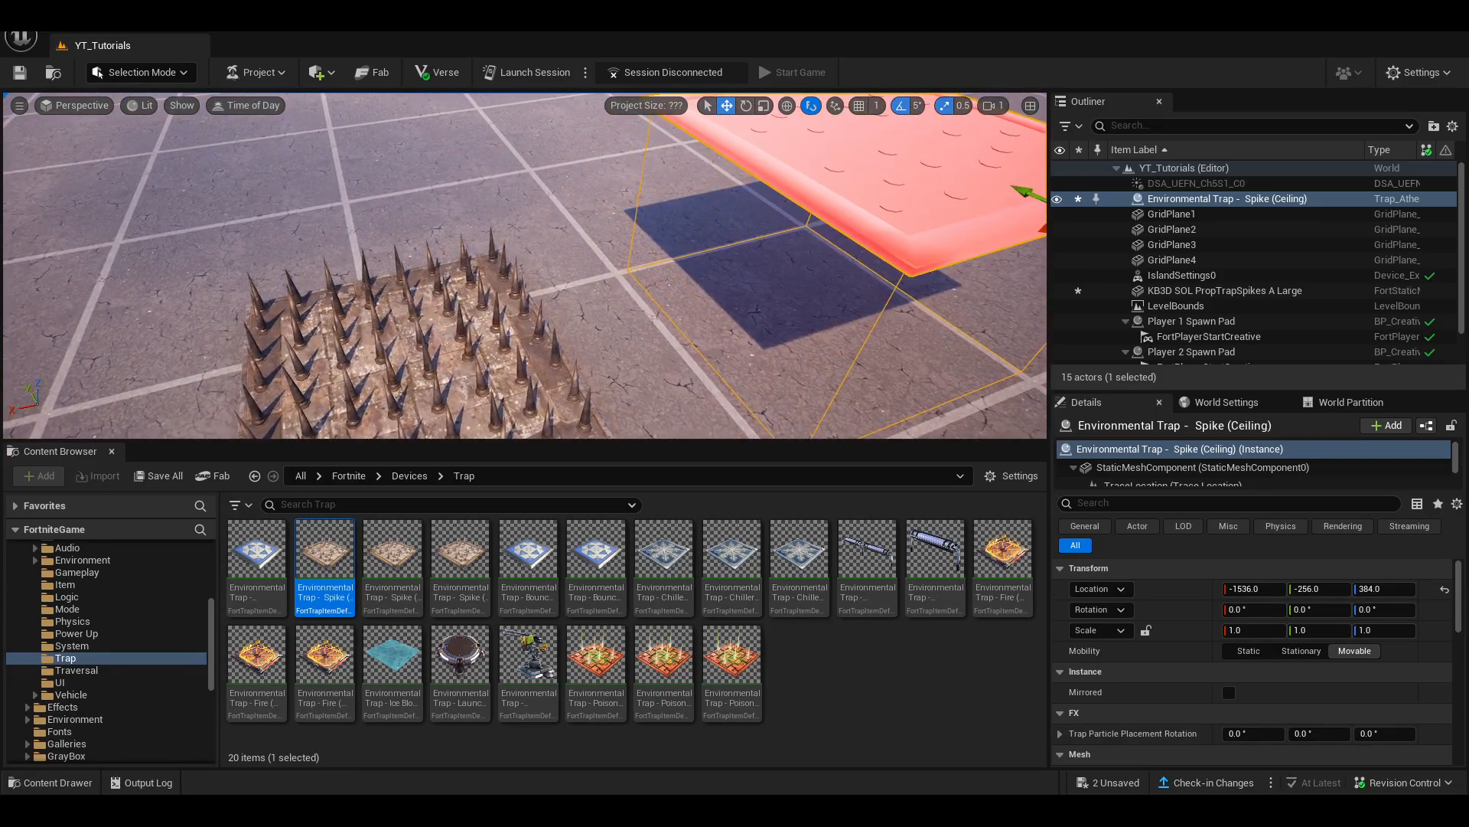
{"action": "right_click_drag", "start_coordinate": [645, 216], "coordinate": [719, 218]}
{"action": "key", "text": "s"}
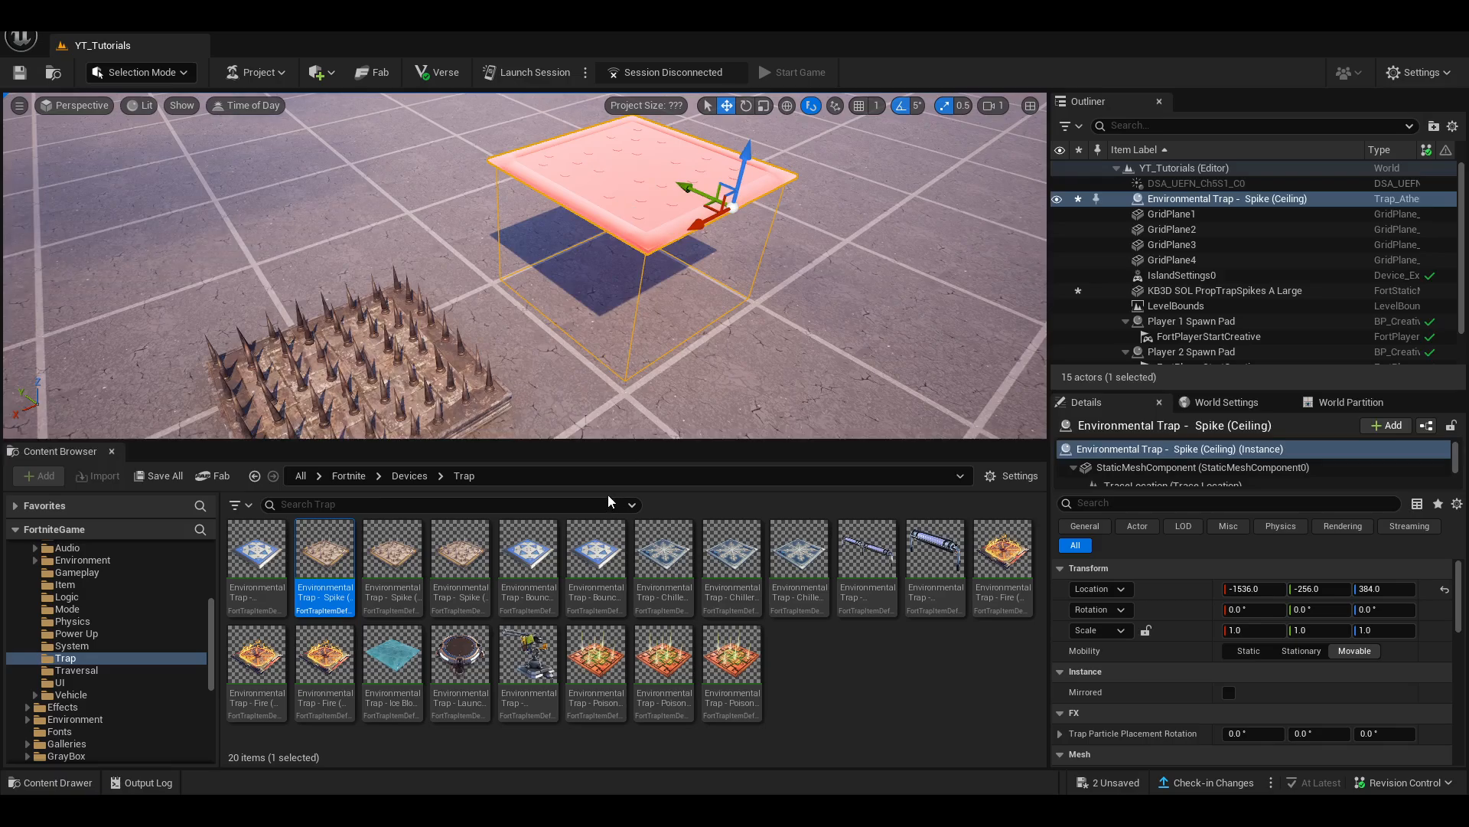
{"action": "right_click_drag", "start_coordinate": [706, 348], "coordinate": [660, 319]}
{"action": "key", "text": "s"}
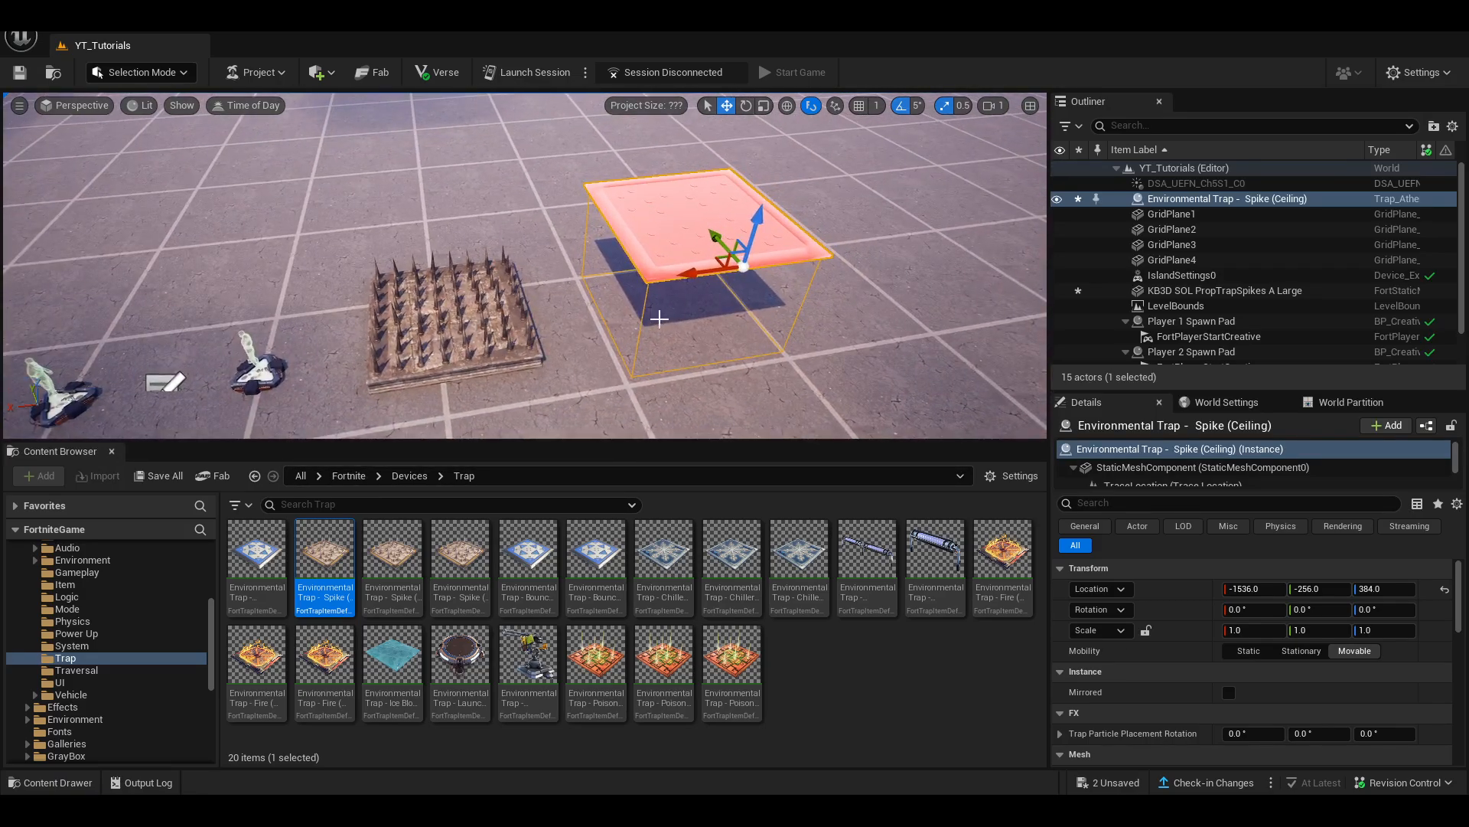
- Move the KB3D spikes mesh to about X -912, Y -7 and select the ceiling spike trap for comparison
{"action": "left_click", "coordinate": [477, 320]}
{"action": "left_click_drag", "start_coordinate": [409, 326], "coordinate": [490, 302]}
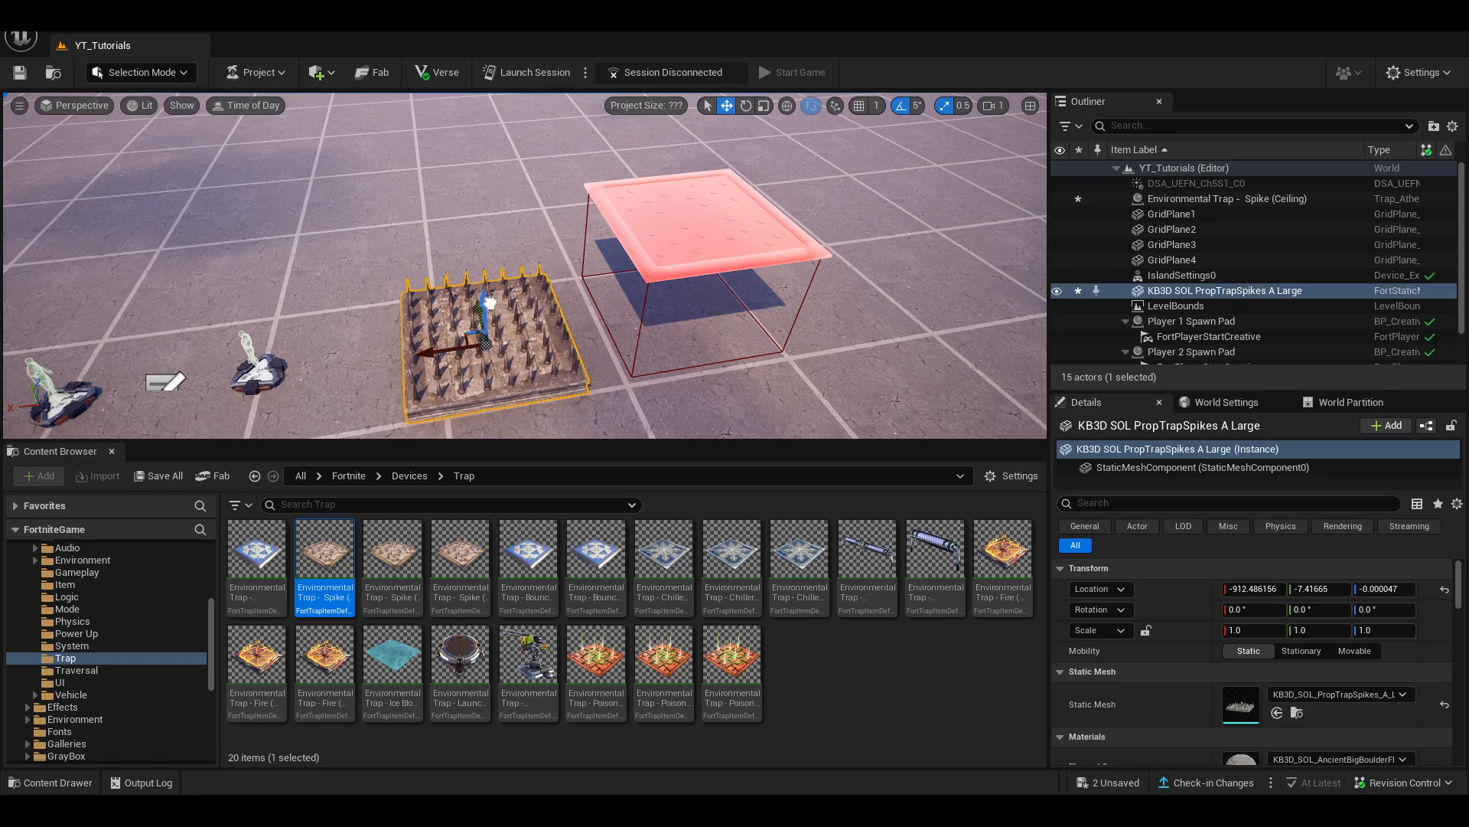
{"action": "key", "text": "f"}
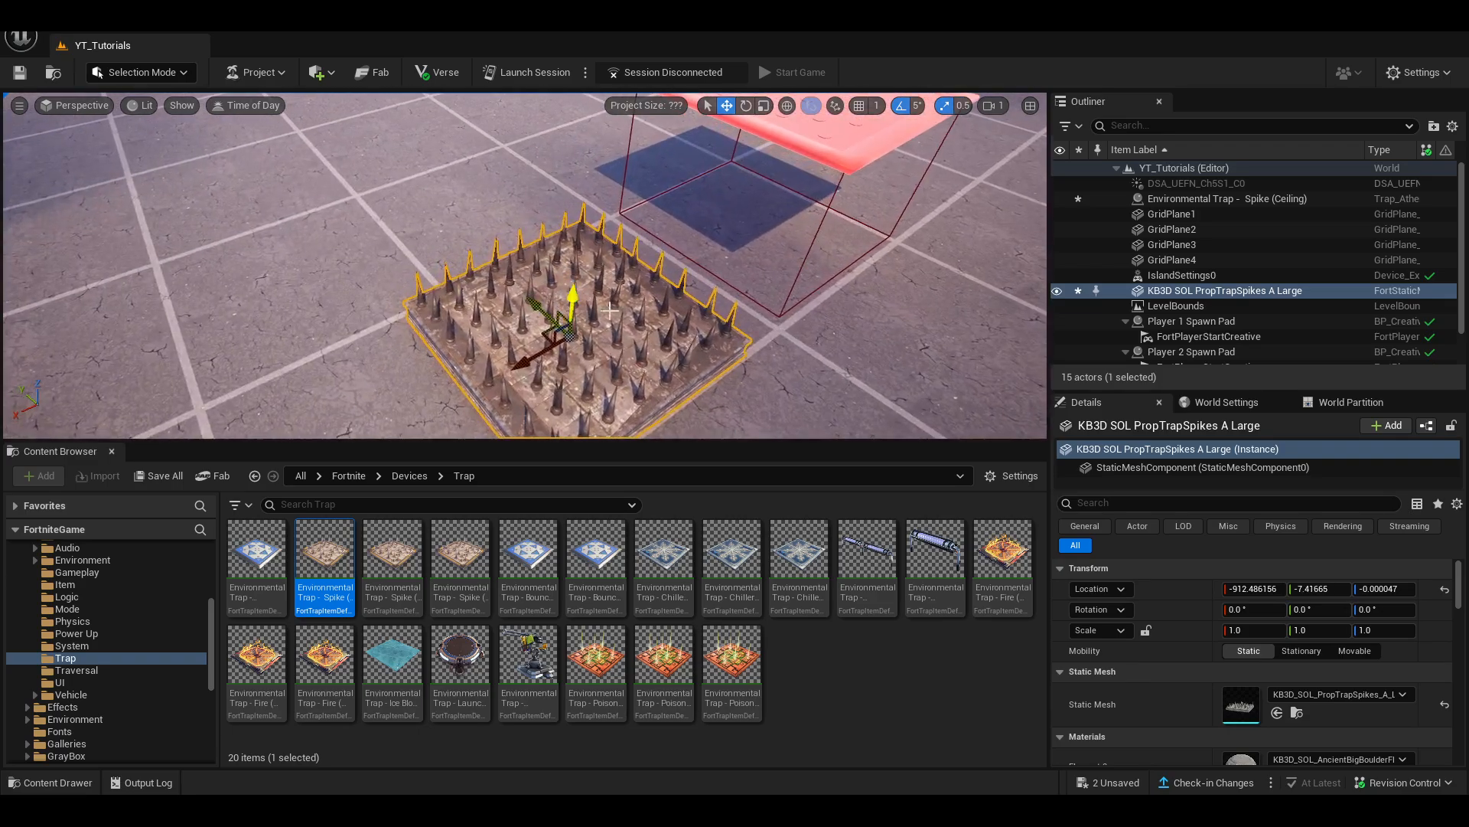
{"action": "mouse_move", "coordinate": [722, 288]}
{"action": "right_mouse_down"}
{"action": "mouse_move", "coordinate": [681, 283]}
{"action": "mouse_move", "coordinate": [723, 277]}
{"action": "mouse_move", "coordinate": [708, 279]}
{"action": "right_mouse_up"}
{"action": "left_click", "coordinate": [738, 283]}
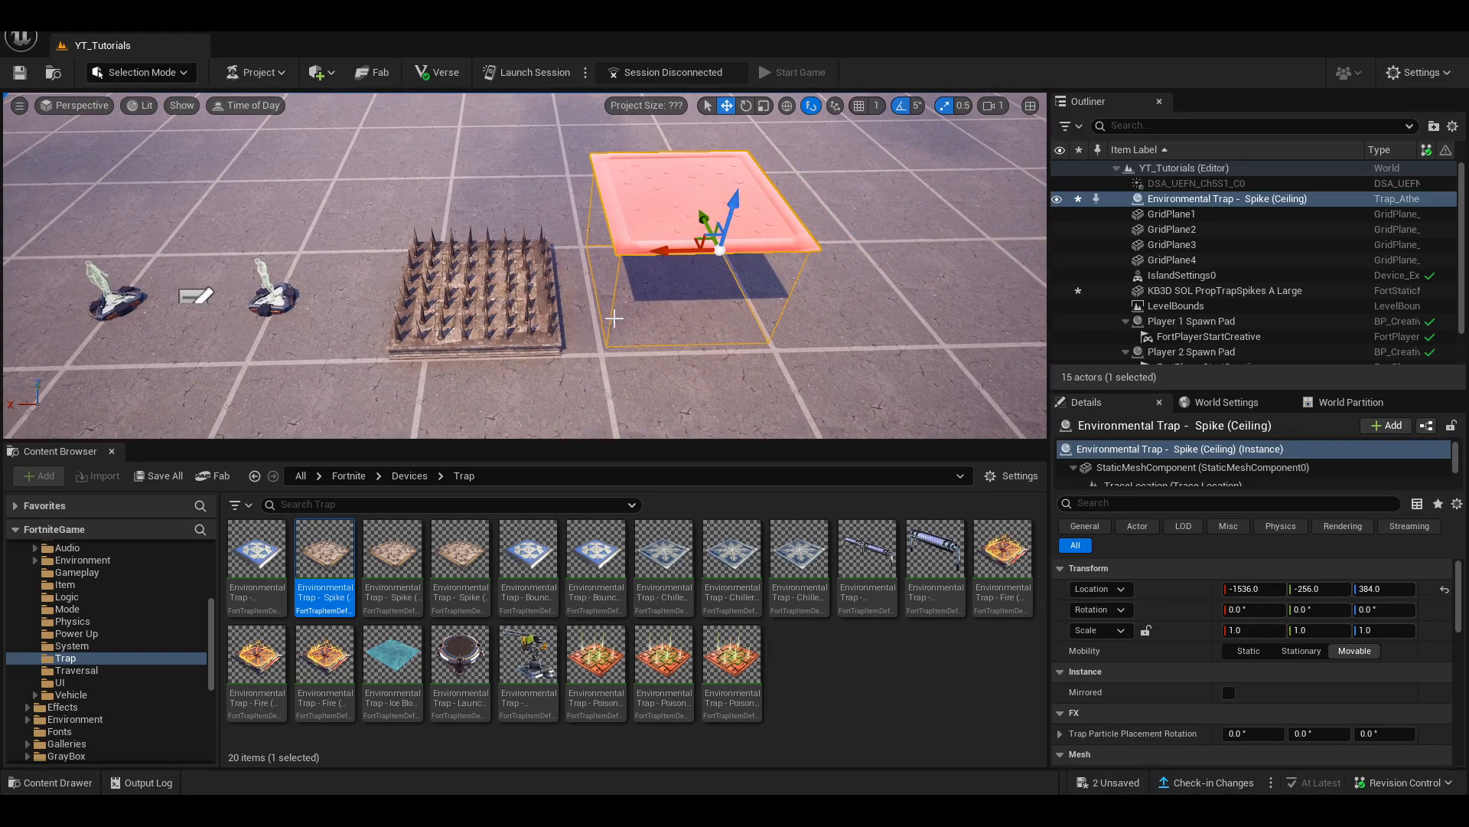
- Switch to Cargo by KitBash3D, set the Pendulum Blade Trap's target software to Unreal 5.5 and minimize Cargo
{"action": "scroll", "coordinate": [115, 673], "scroll_direction": "up", "scroll_amount": 8}
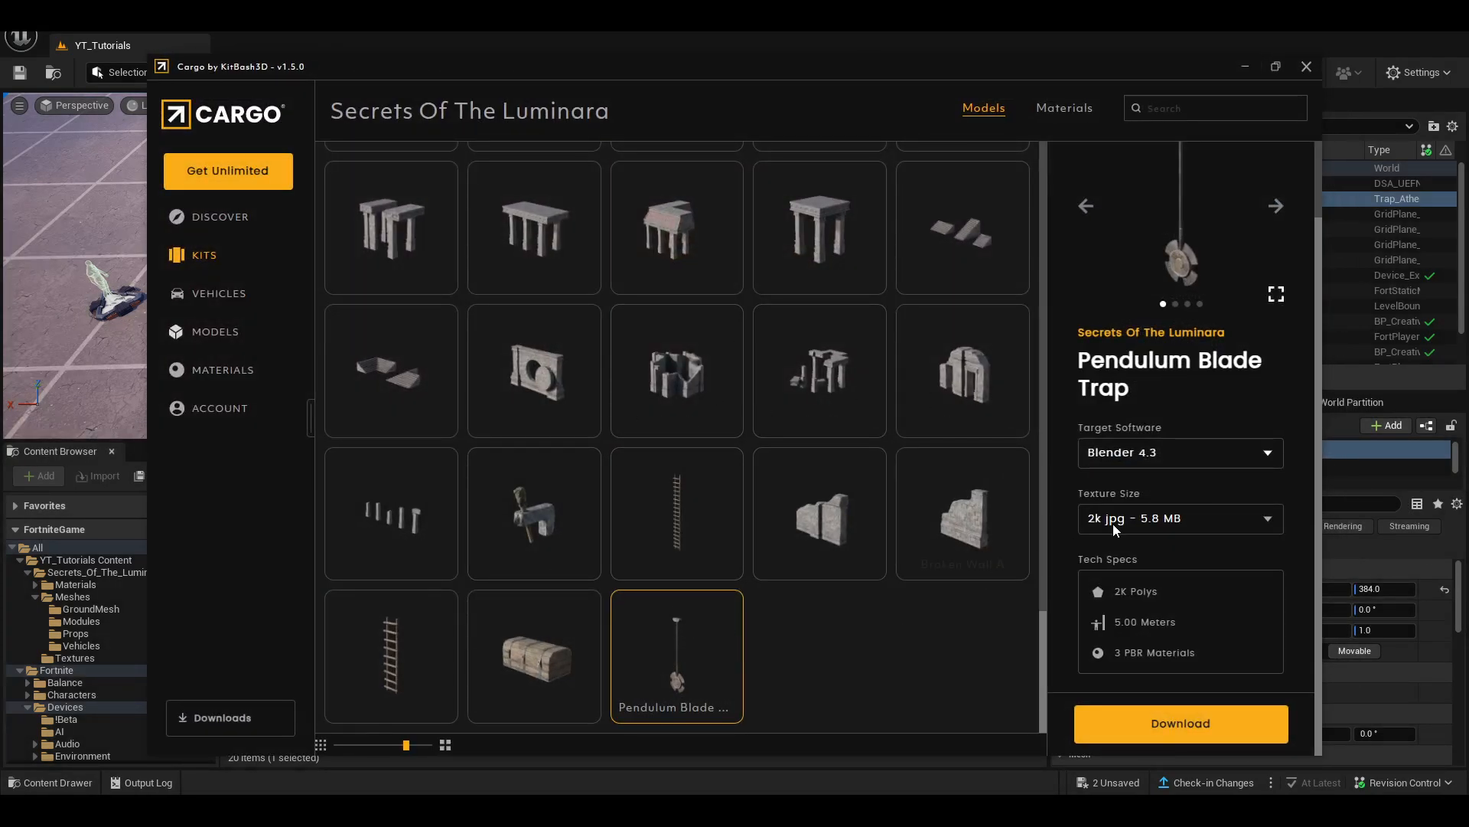
{"action": "left_click", "coordinate": [1175, 456]}
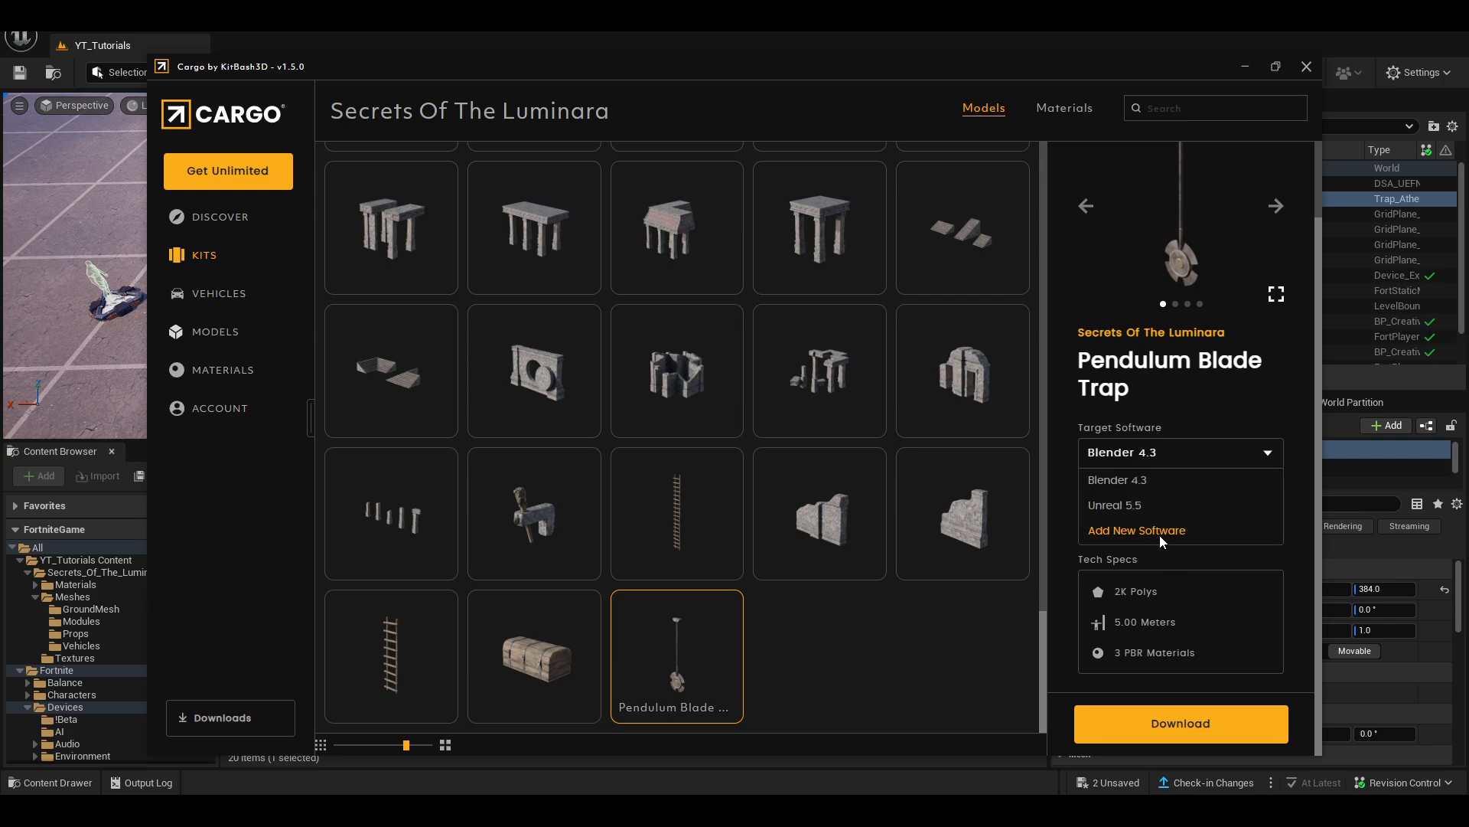
{"action": "left_click", "coordinate": [1156, 506]}
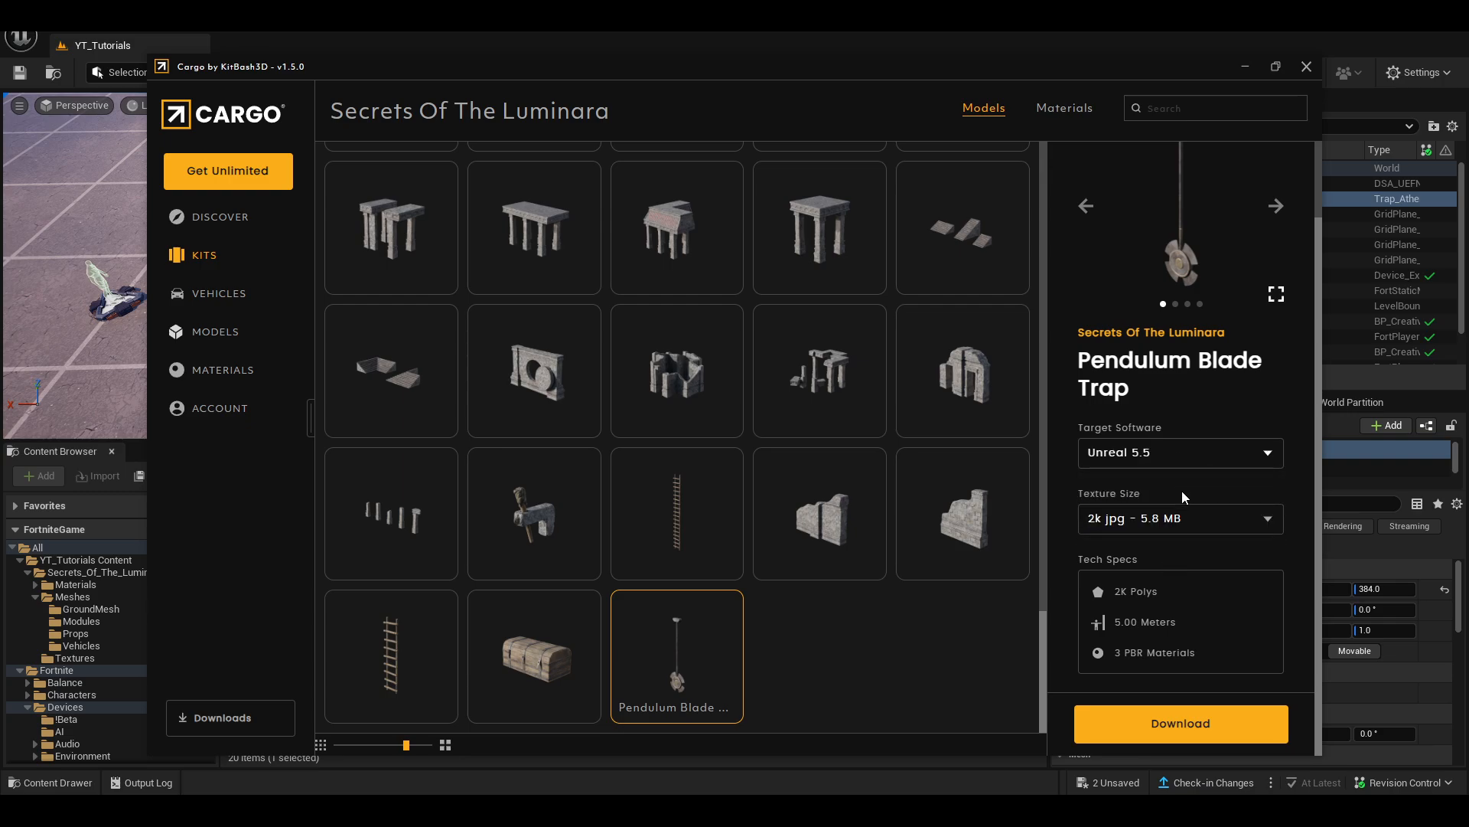
{"action": "left_click", "coordinate": [1199, 526]}
{"action": "left_click", "coordinate": [1245, 68]}
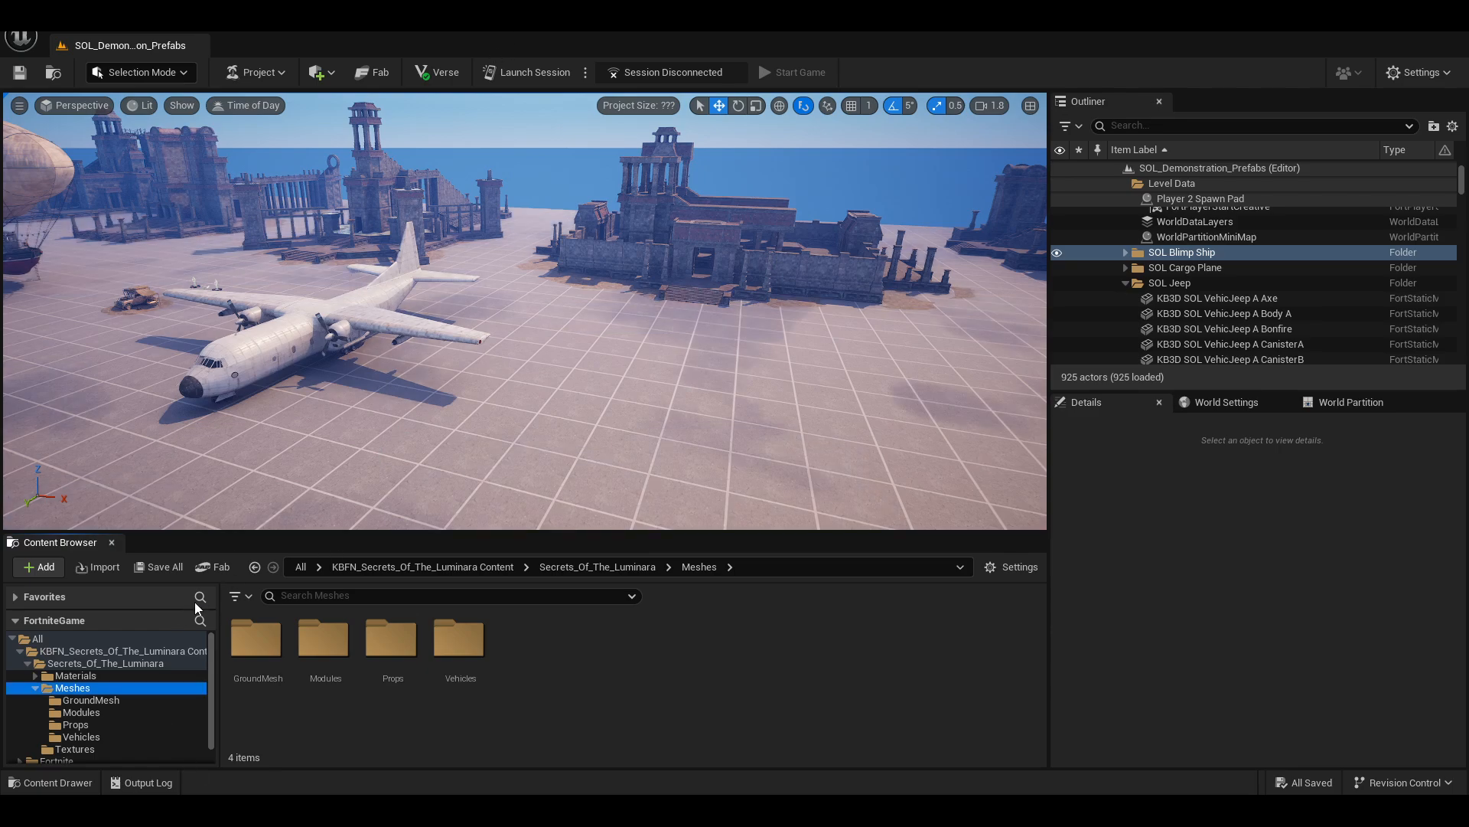
- In the SOL_Demonstration_Prefabs editor, view the Props static meshes and collapse the Meshes folder
{"action": "scroll", "coordinate": [157, 706], "scroll_direction": "down", "scroll_amount": 1}
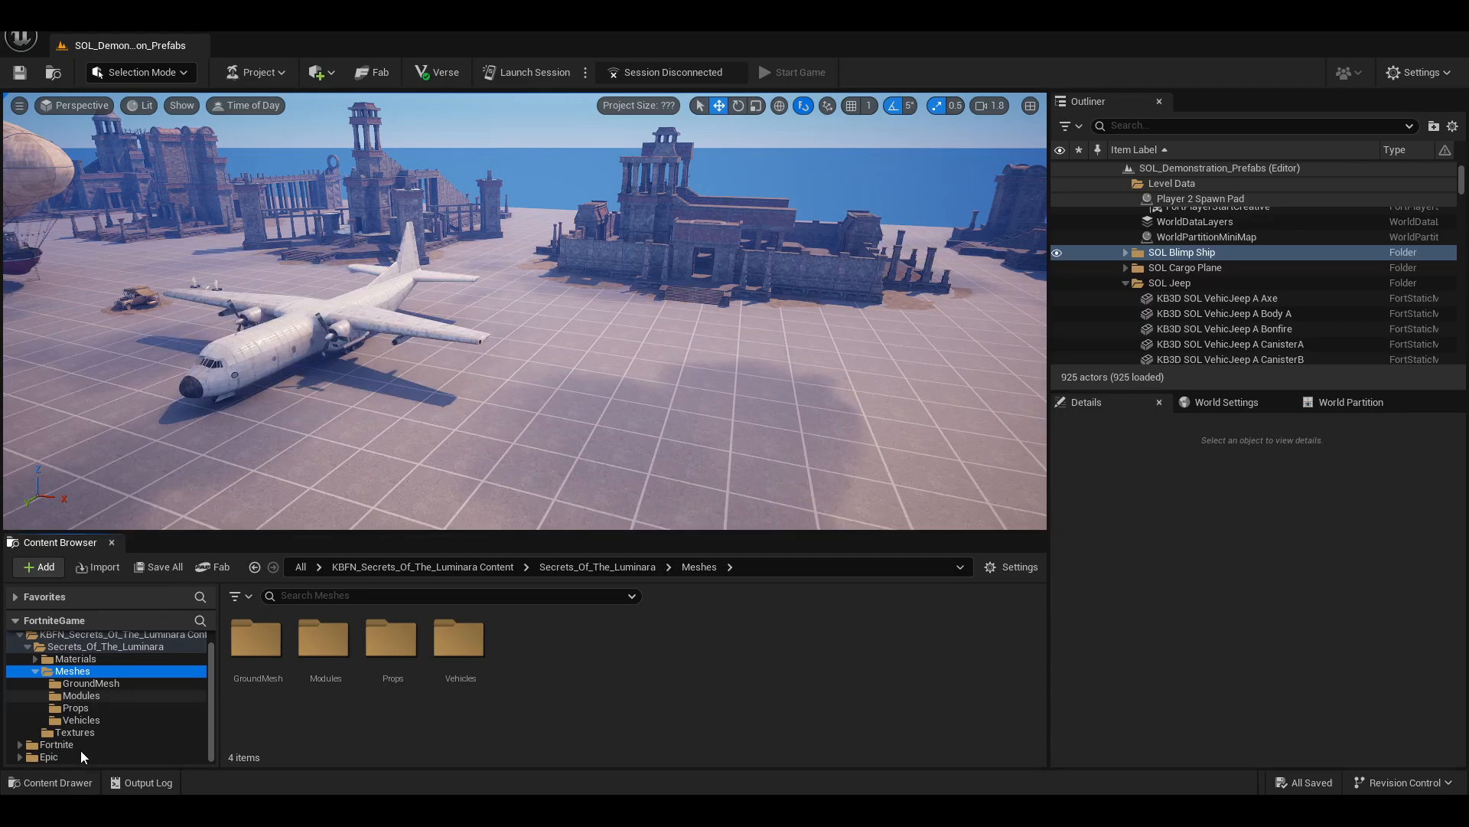
{"action": "left_click", "coordinate": [93, 696]}
{"action": "left_click", "coordinate": [89, 710]}
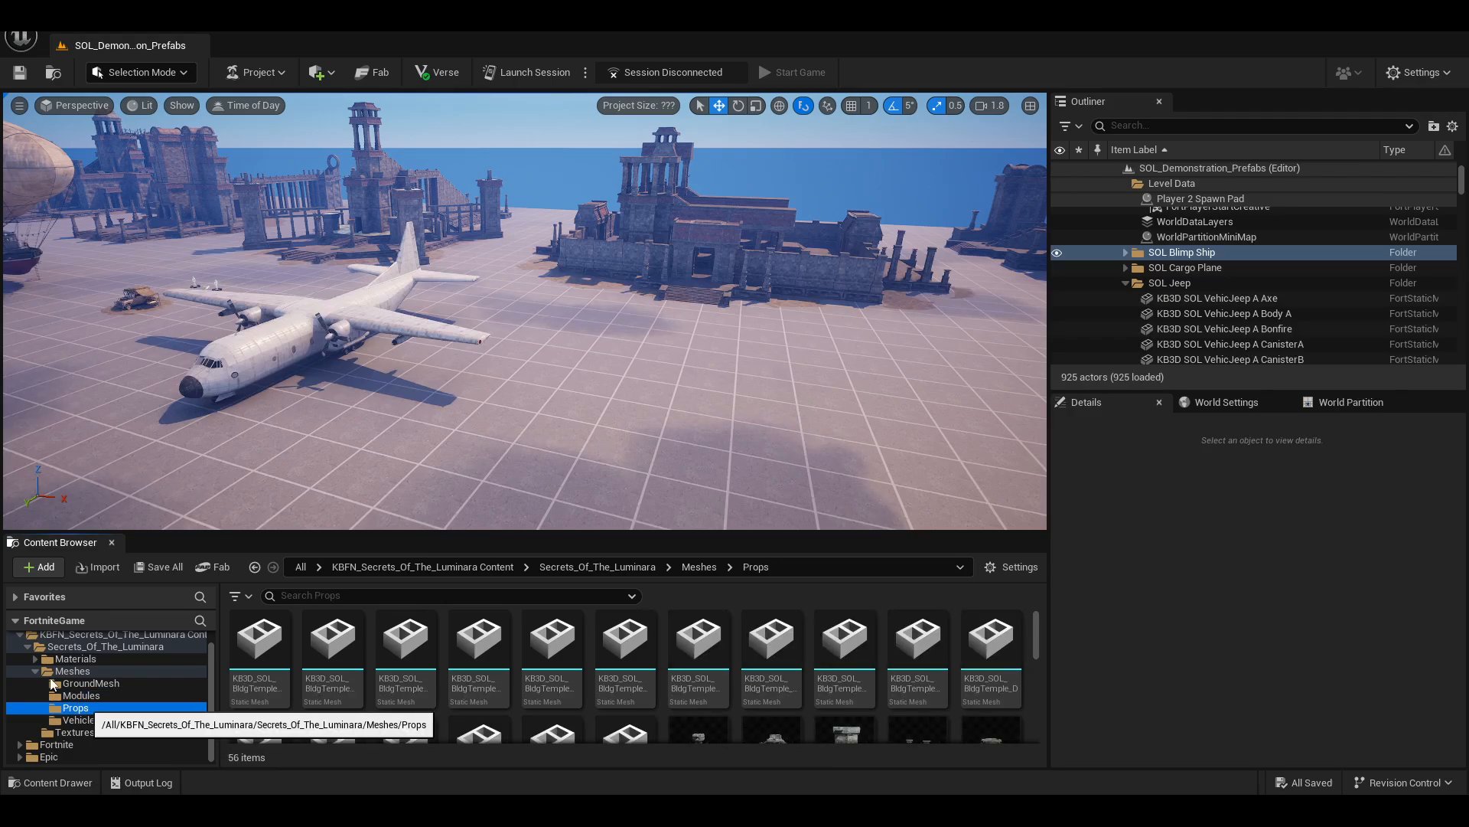
{"action": "left_click", "coordinate": [37, 675]}
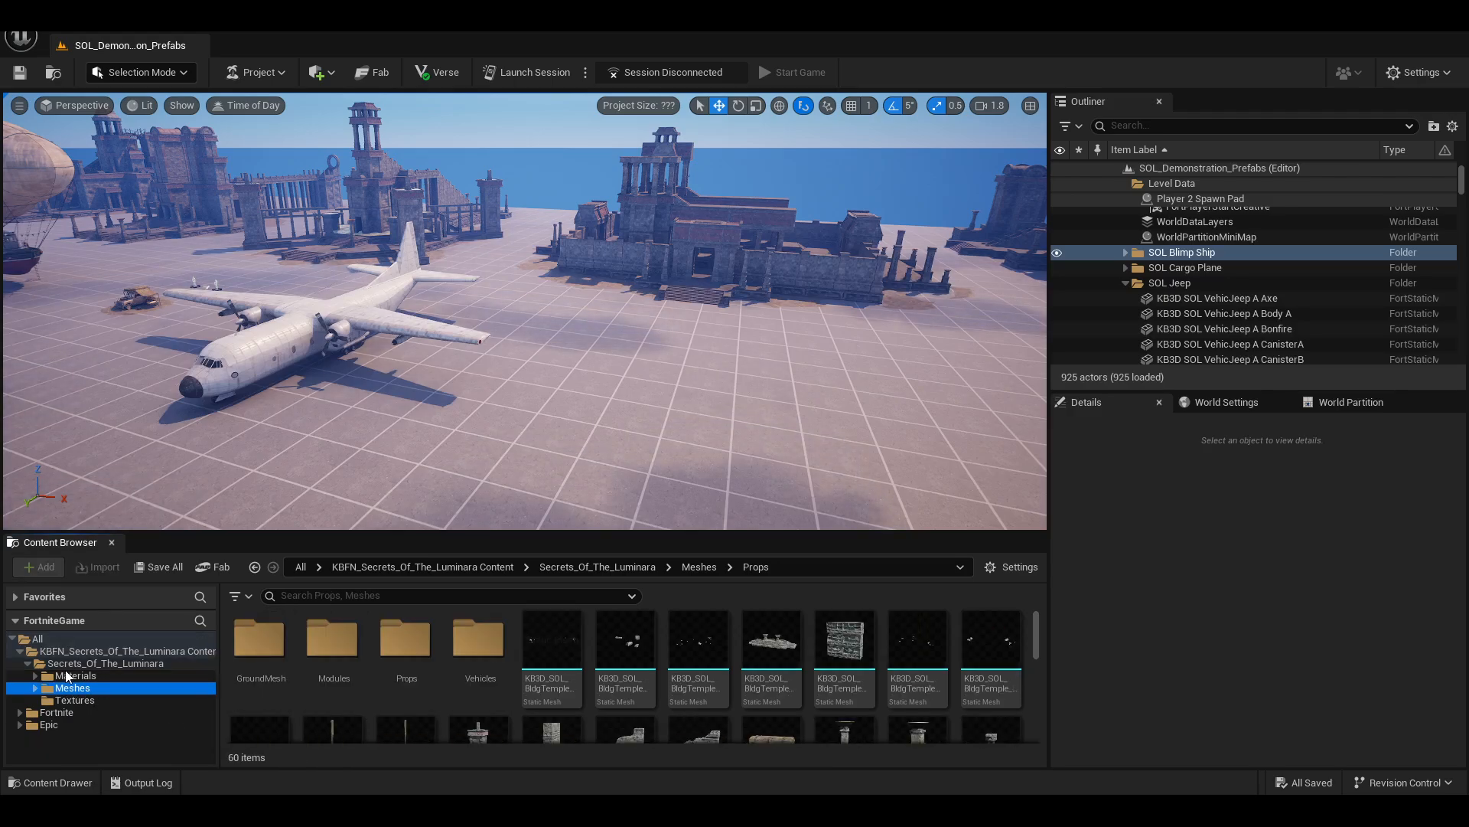
- Bring up the migration asset report for the Meshes and Props folders and close it without migrating
{"action": "right_click", "coordinate": [64, 687]}
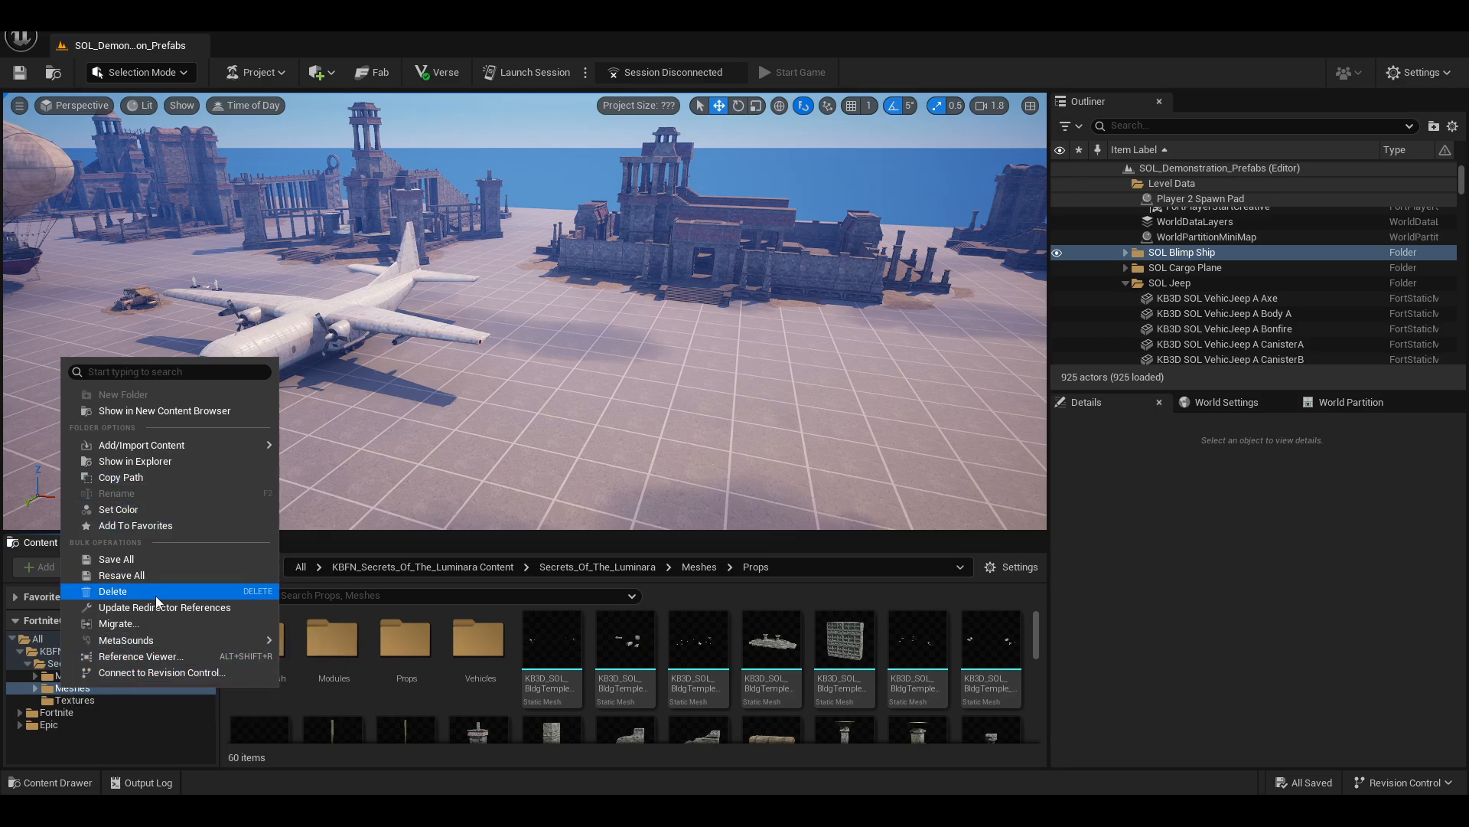
{"action": "left_click", "coordinate": [149, 621]}
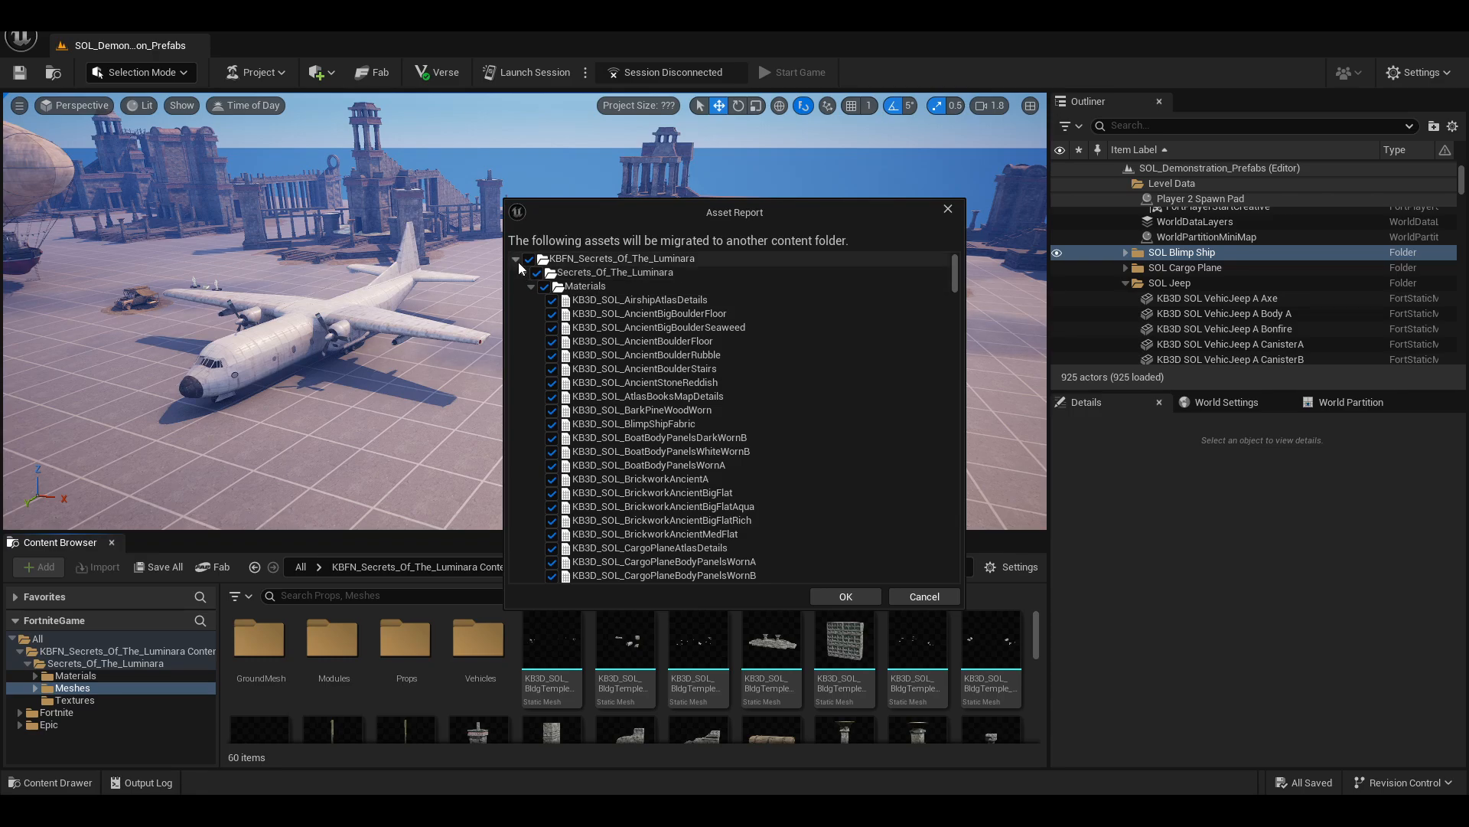
{"action": "left_click", "coordinate": [516, 259]}
{"action": "left_click", "coordinate": [962, 208]}
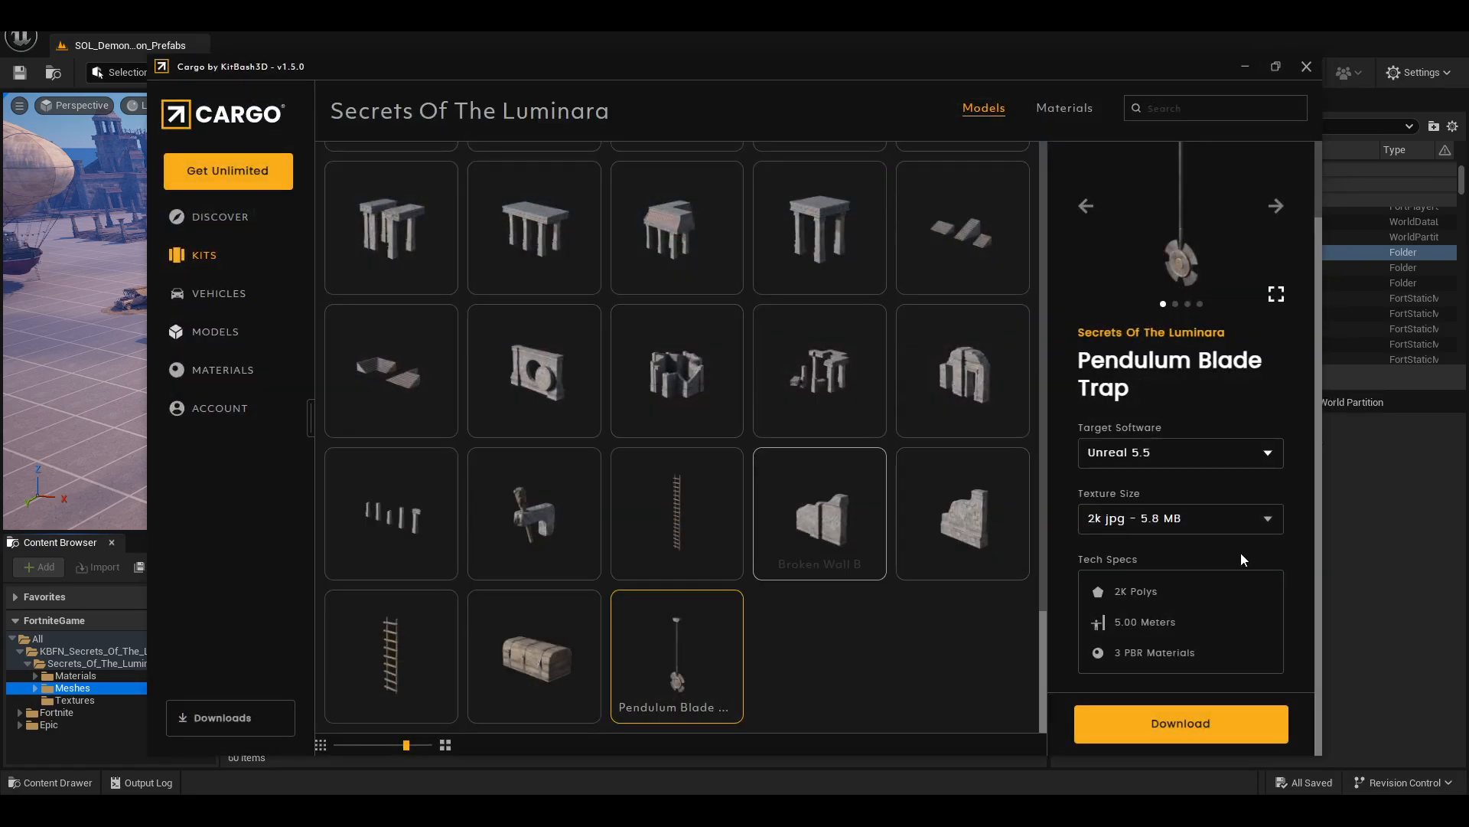
- Switch to Cargo and examine the target software and texture size options for the Pendulum Blade Trap
{"action": "left_click", "coordinate": [1153, 460]}
{"action": "left_click", "coordinate": [1173, 461]}
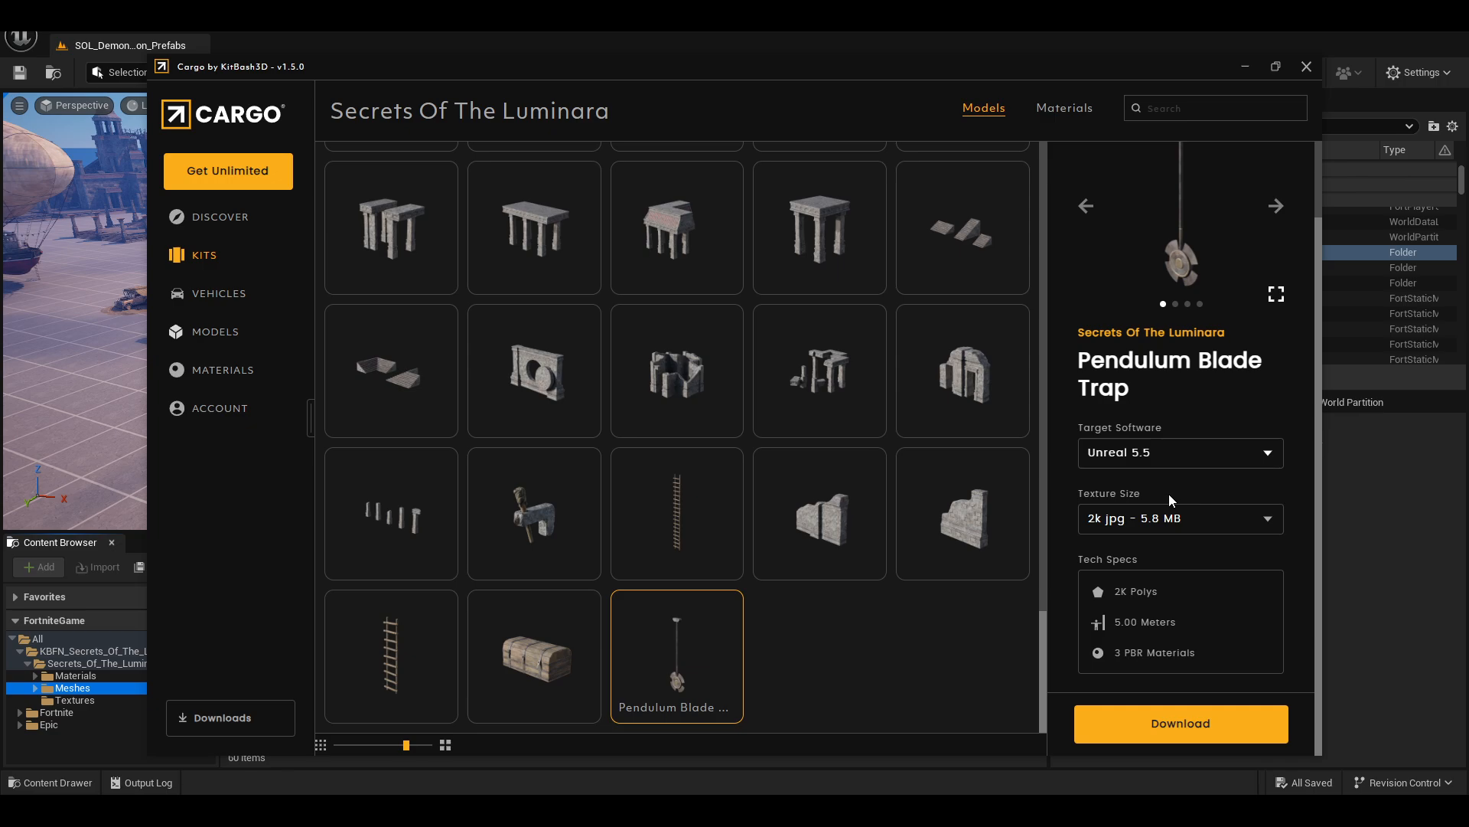
{"action": "left_click", "coordinate": [1156, 520]}
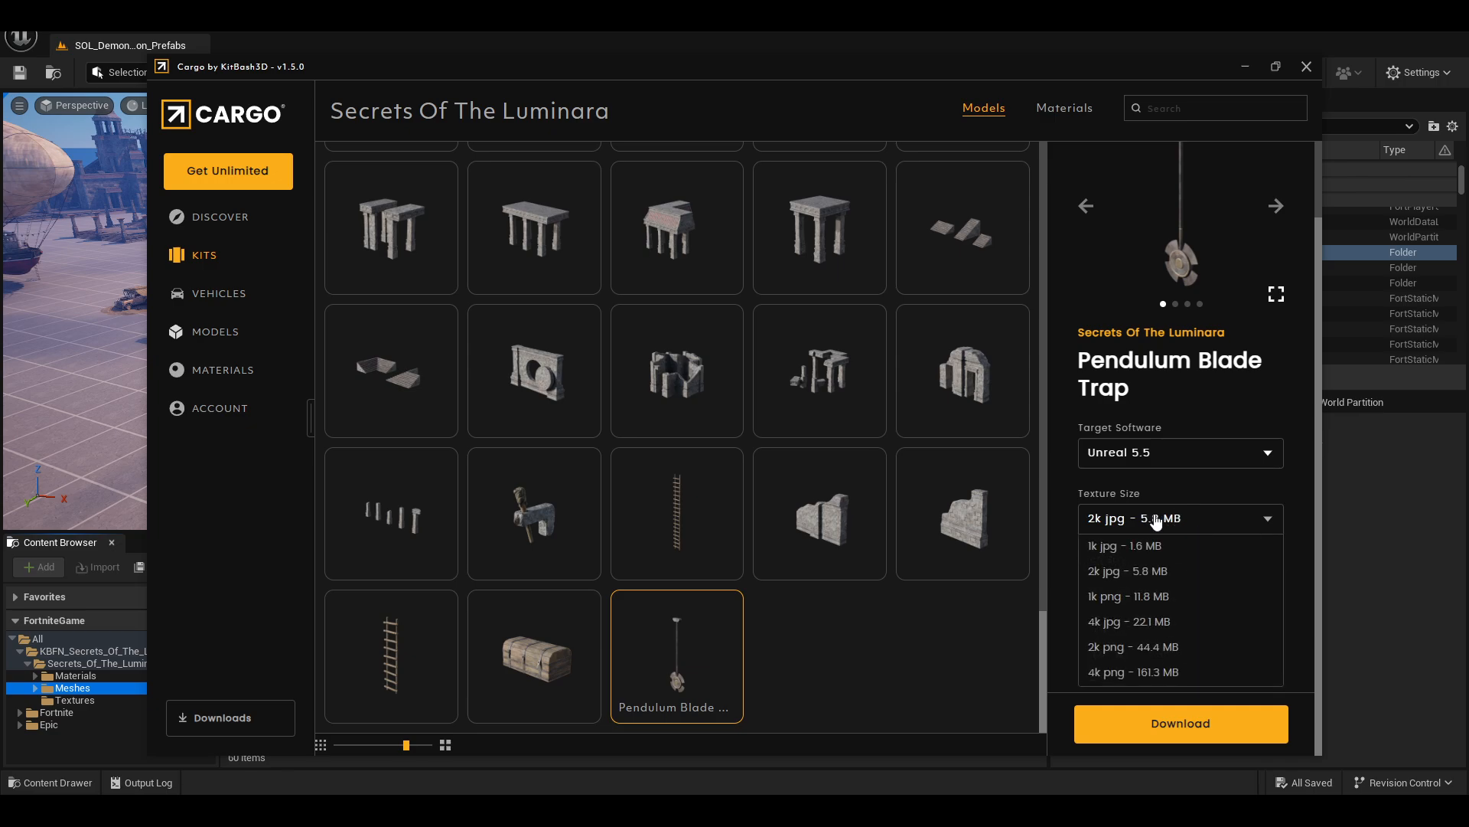
{"action": "left_click", "coordinate": [1164, 517]}
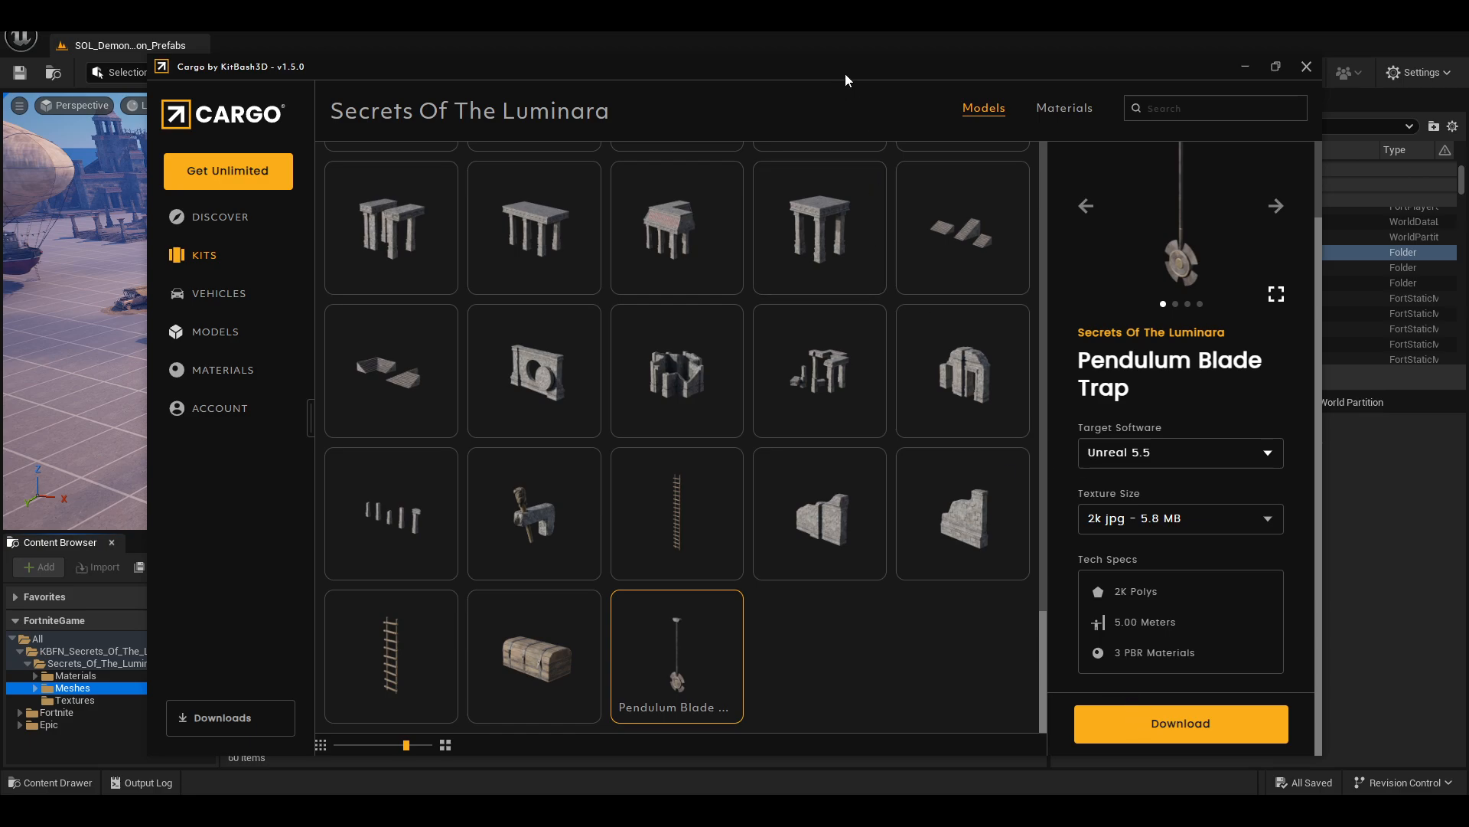
{"action": "left_click_drag", "start_coordinate": [845, 80], "coordinate": [884, 84]}
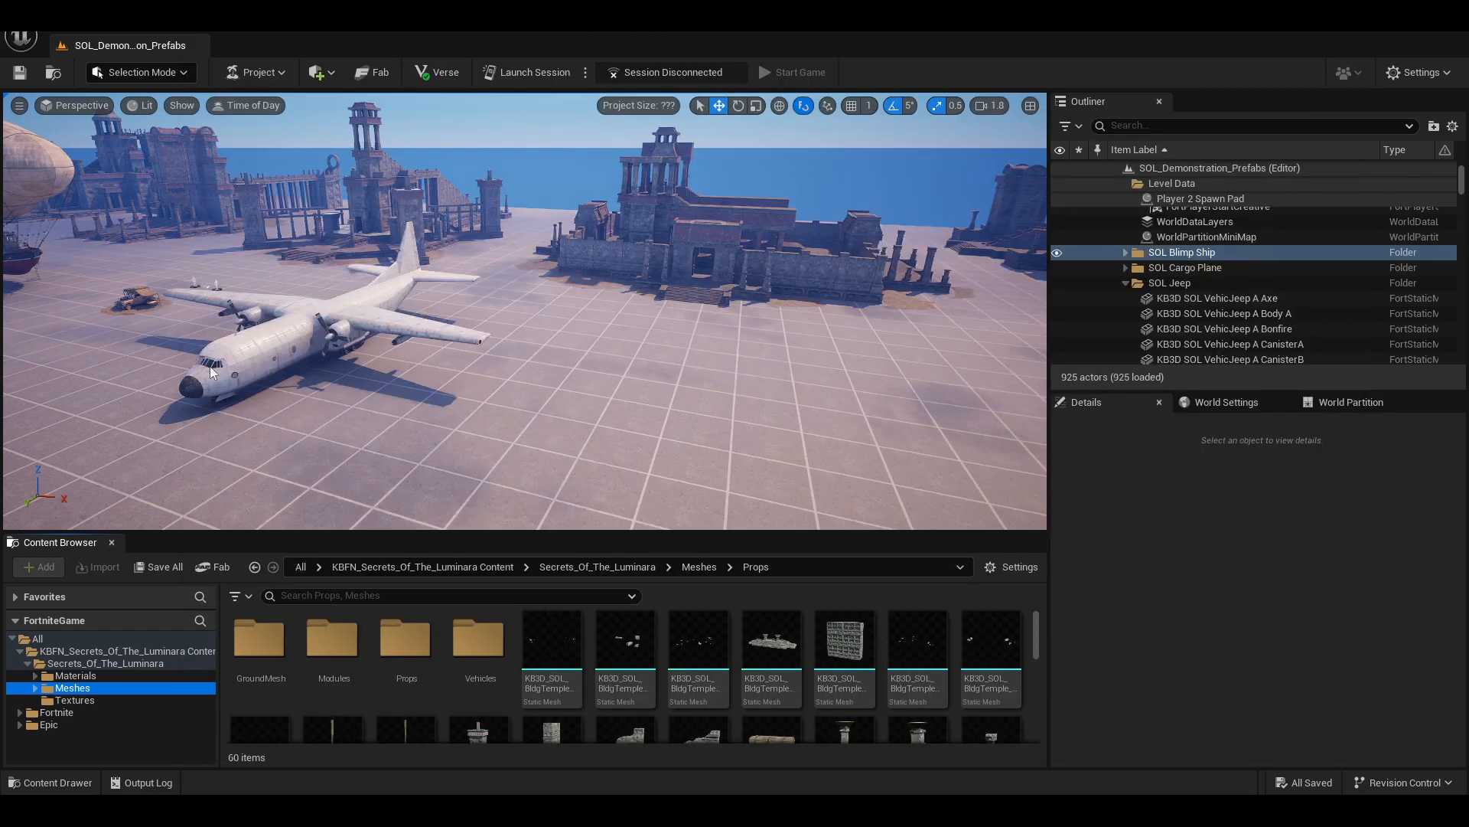
- Try to delete the Secrets_Of_The_Luminara folder from the SOL_Demonstration_Prefabs project, agreeing to load its assets
{"action": "right_click", "coordinate": [98, 663]}
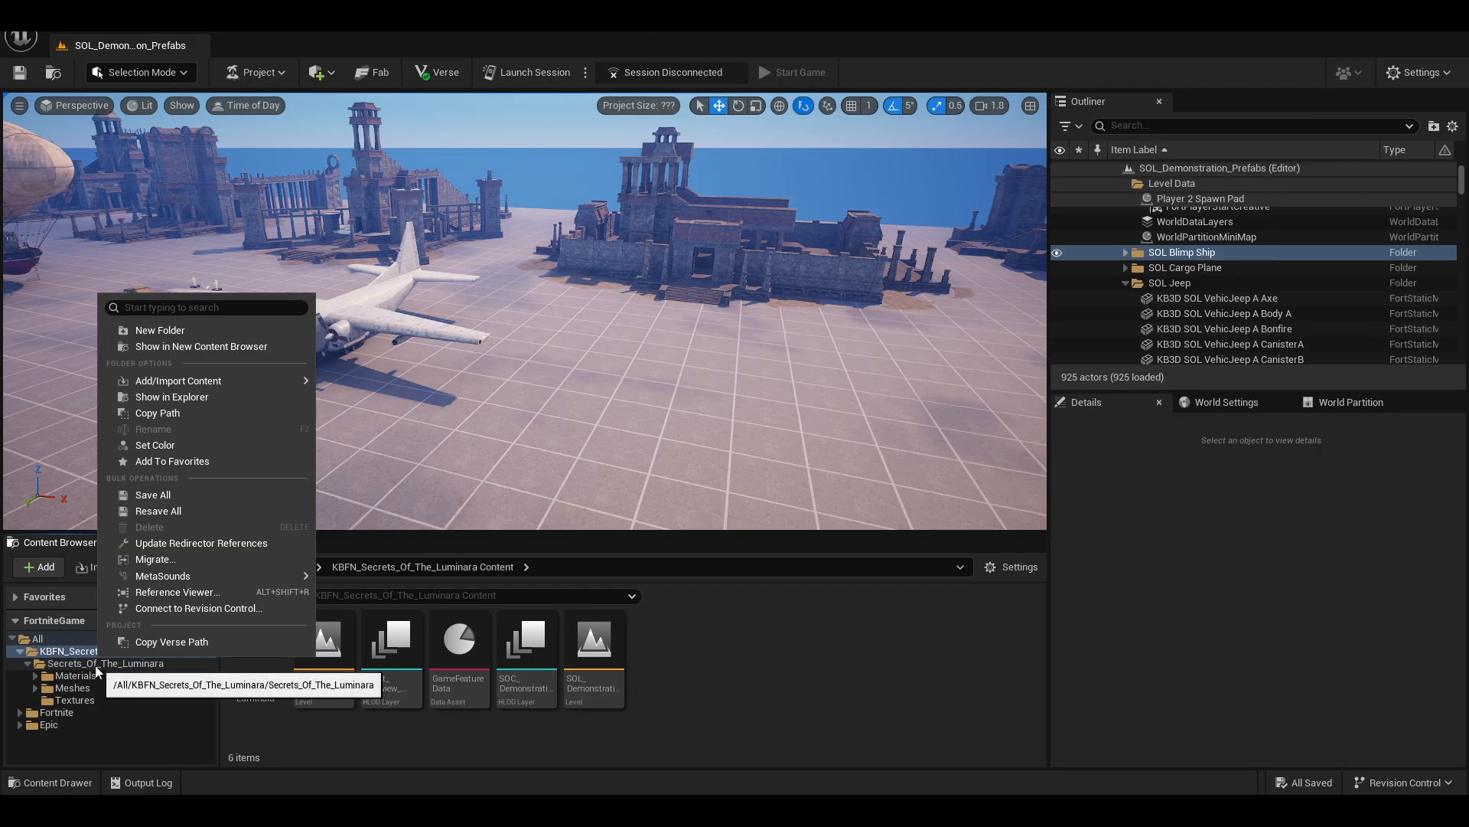
{"action": "key", "text": "Escape"}
{"action": "left_click", "coordinate": [98, 664]}
{"action": "right_click", "coordinate": [98, 665]}
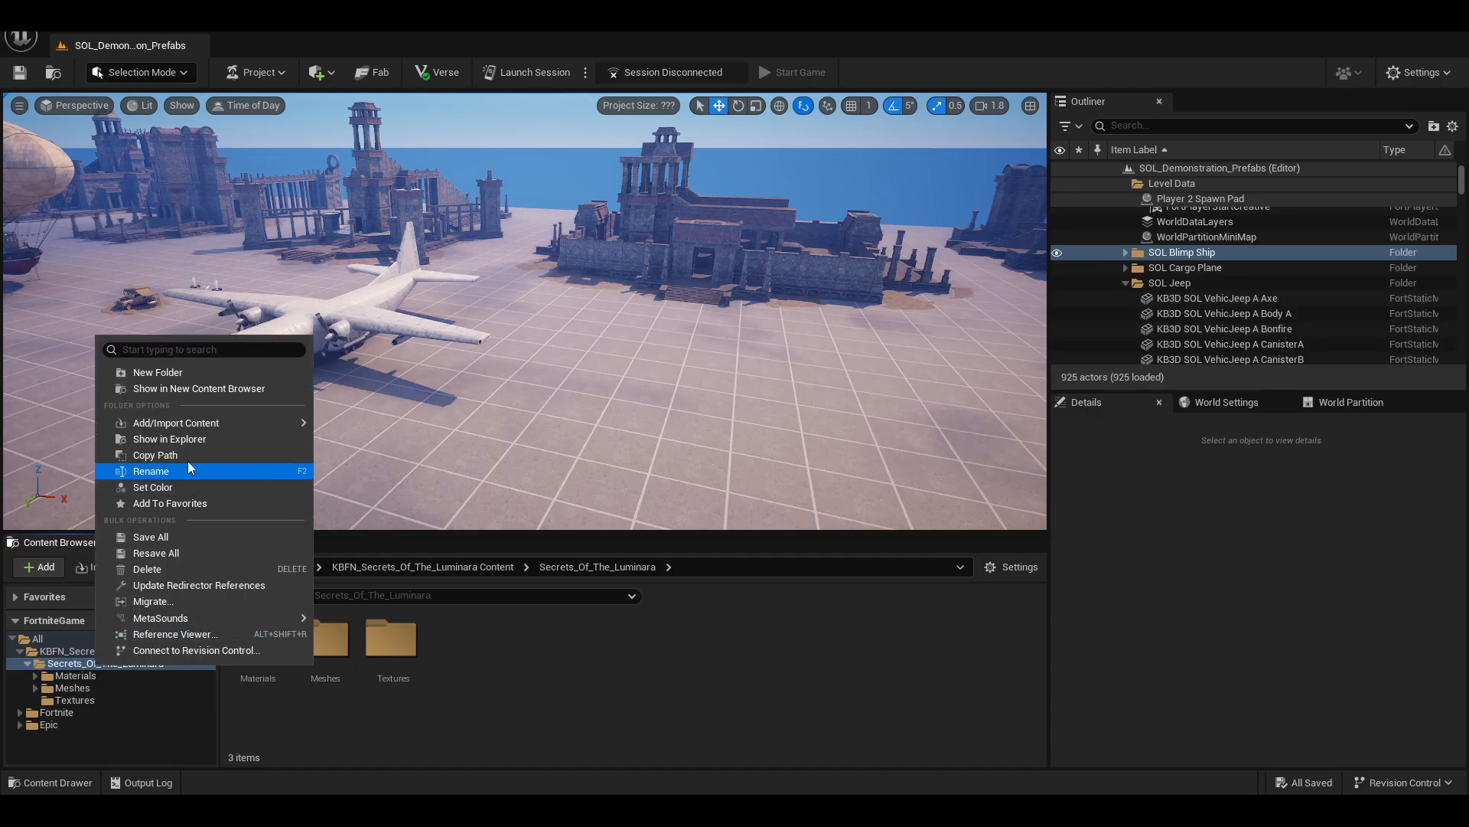
{"action": "left_click", "coordinate": [243, 569]}
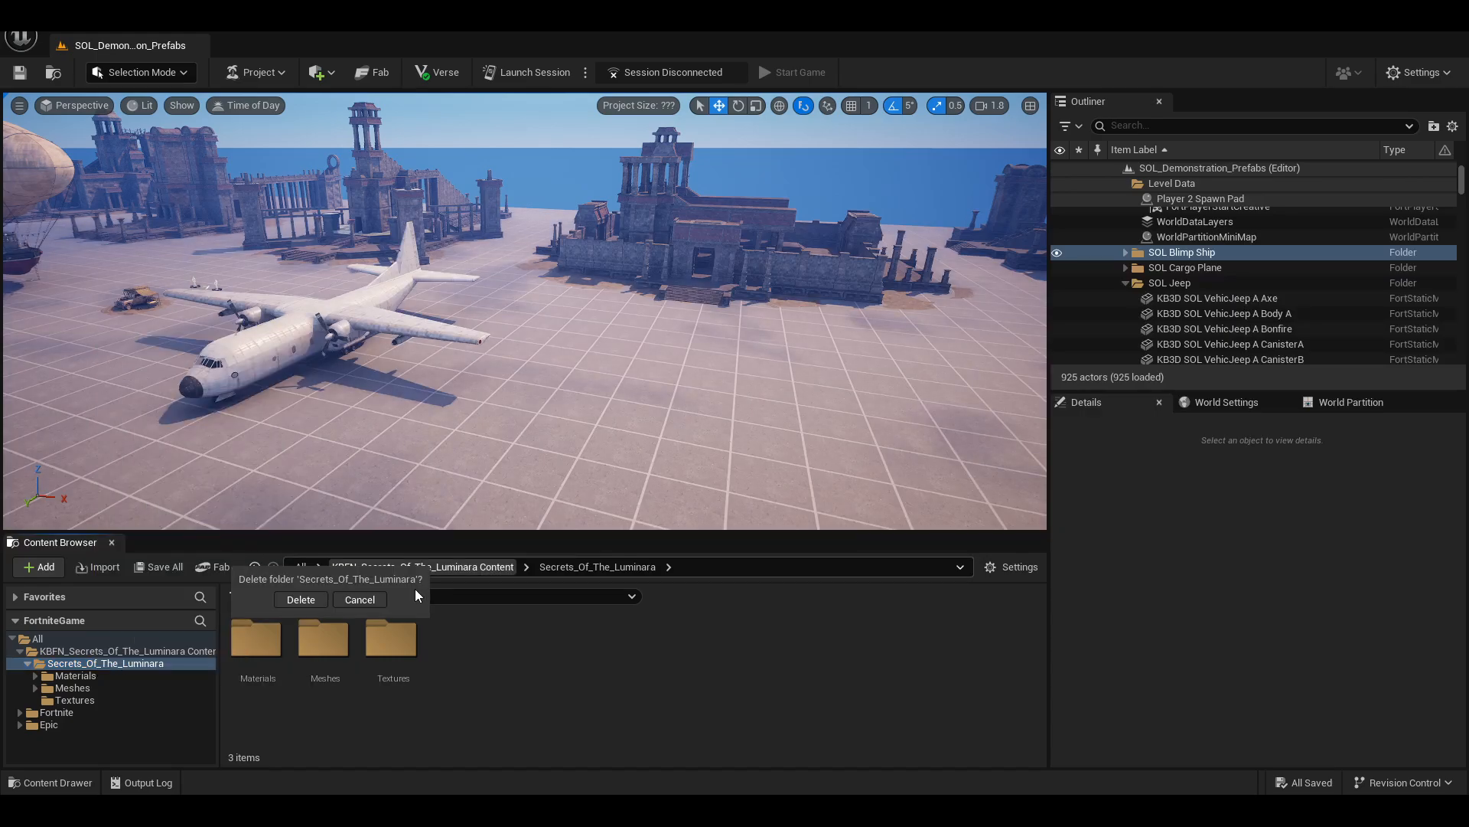
{"action": "left_click", "coordinate": [318, 600]}
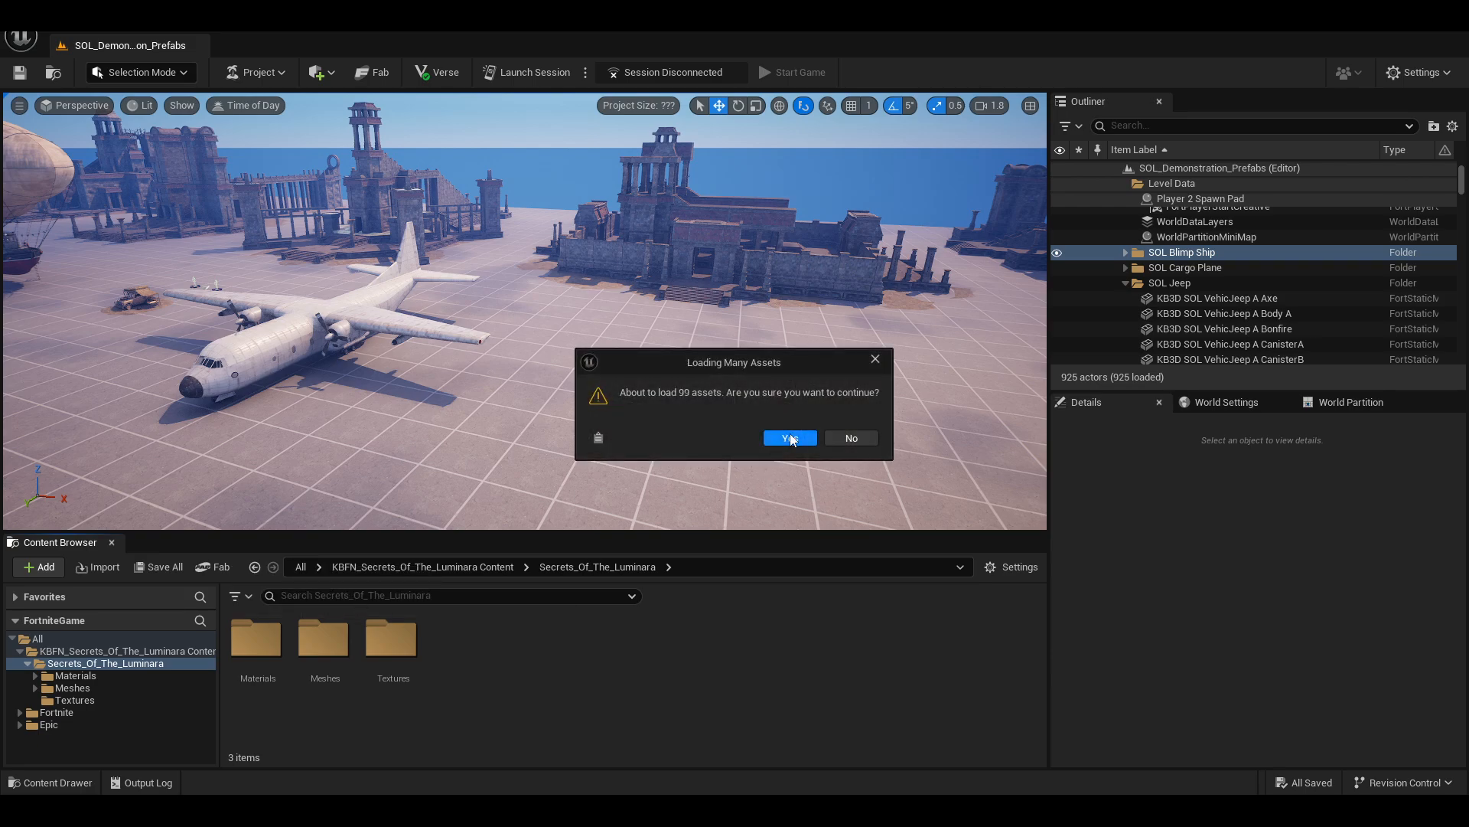
{"action": "left_click", "coordinate": [791, 438]}
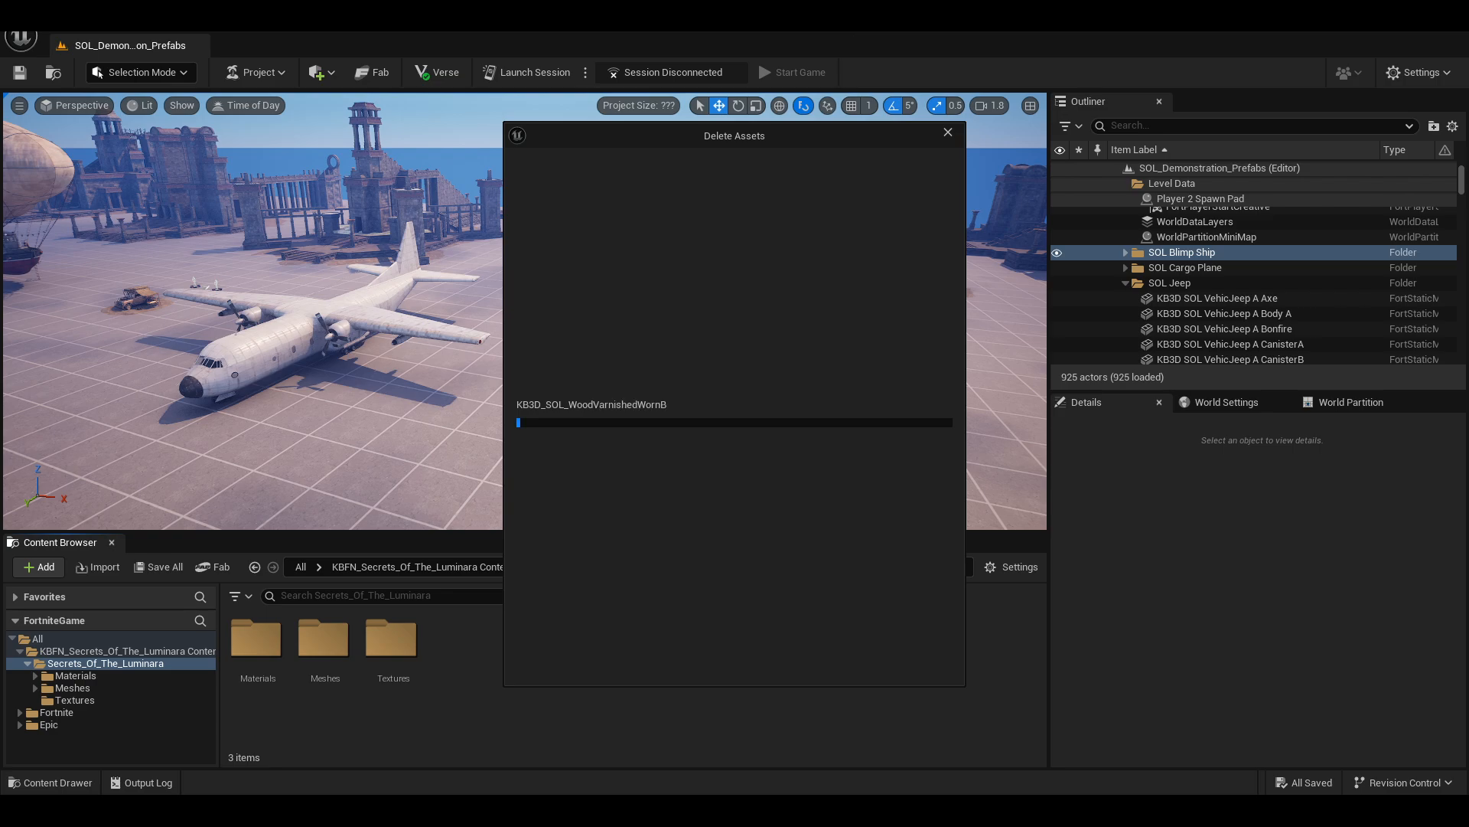
- Switch to the Epic Games Launcher and launch Unreal Engine 5.5.4
{"action": "key", "text": "super"}
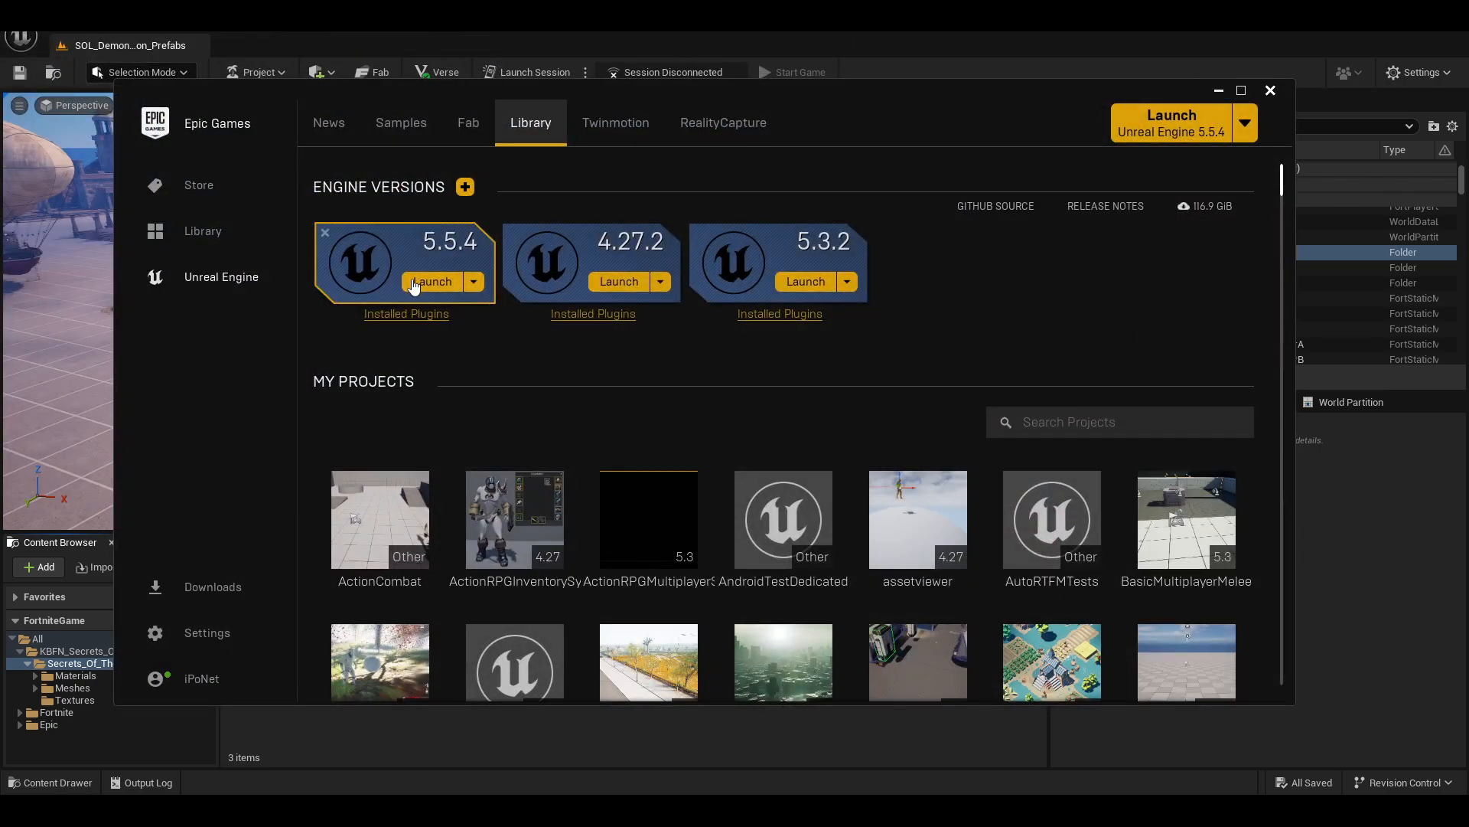
{"action": "left_click", "coordinate": [414, 283]}
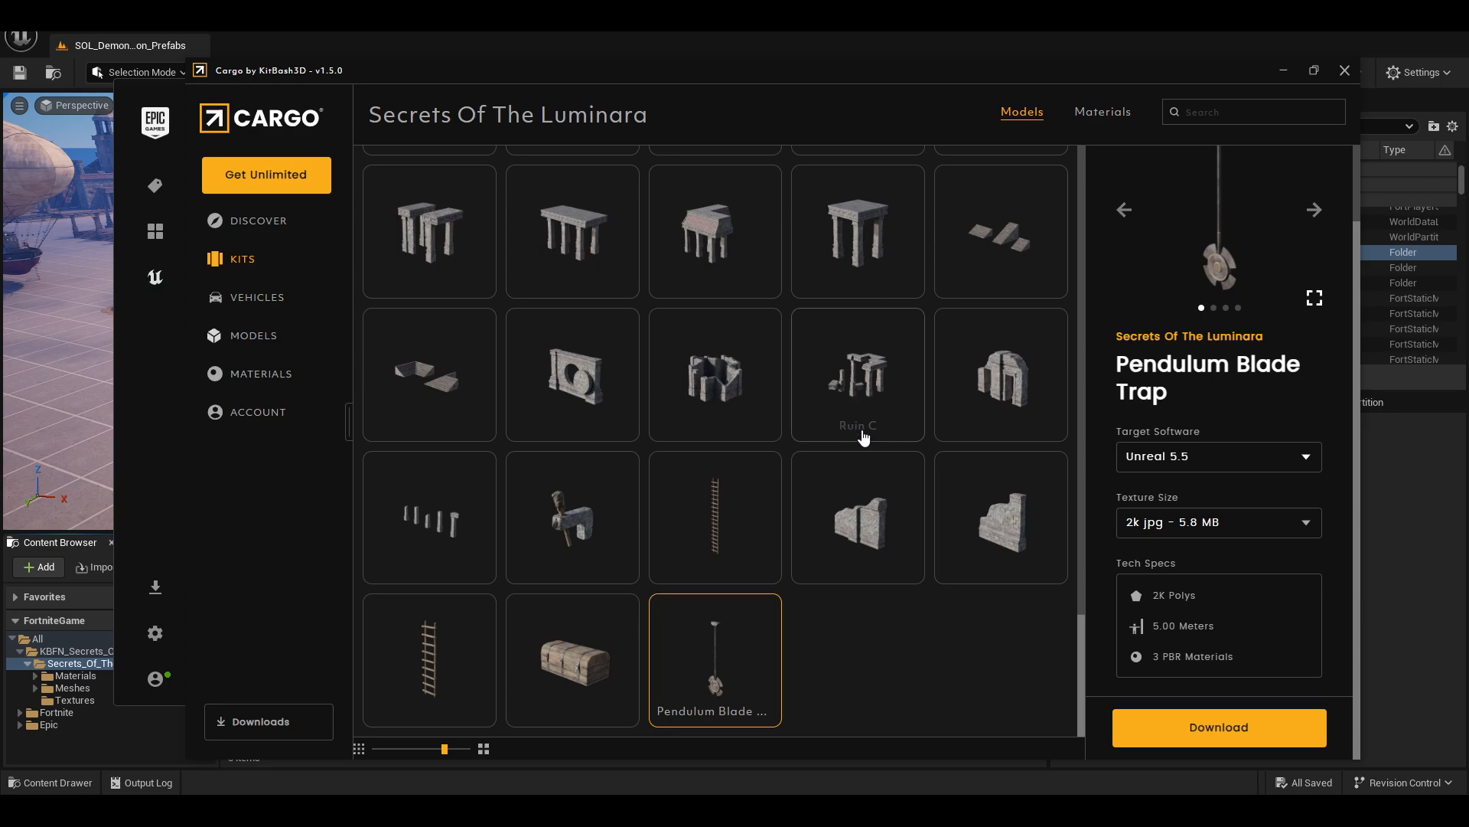
- In Cargo, browse the Secrets Of The Luminara models, select Magic Crystal A, and put Cargo away
{"action": "scroll", "coordinate": [863, 436], "scroll_direction": "up", "scroll_amount": 10}
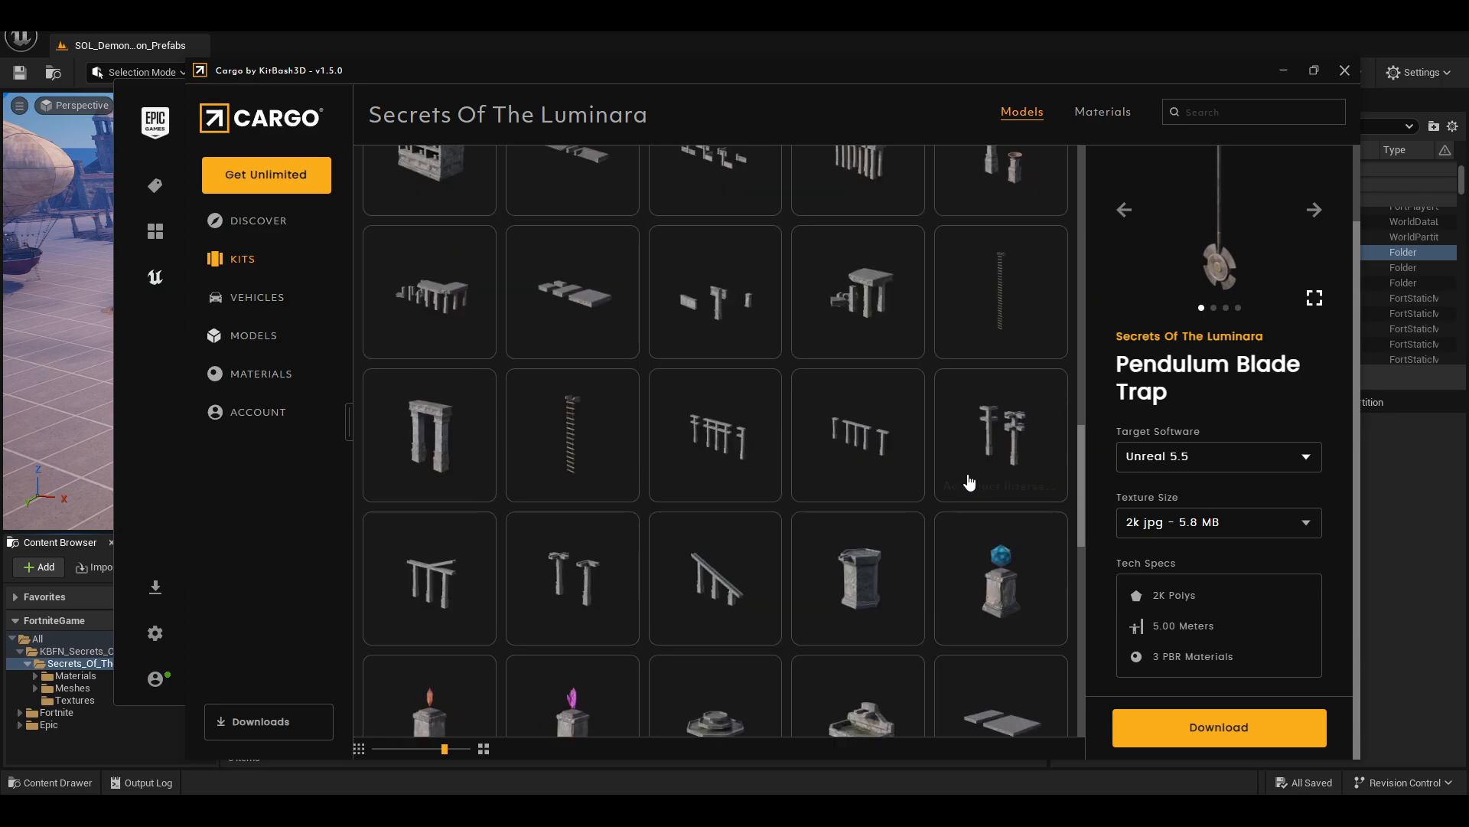
{"action": "scroll", "coordinate": [830, 501], "scroll_direction": "down", "scroll_amount": 5}
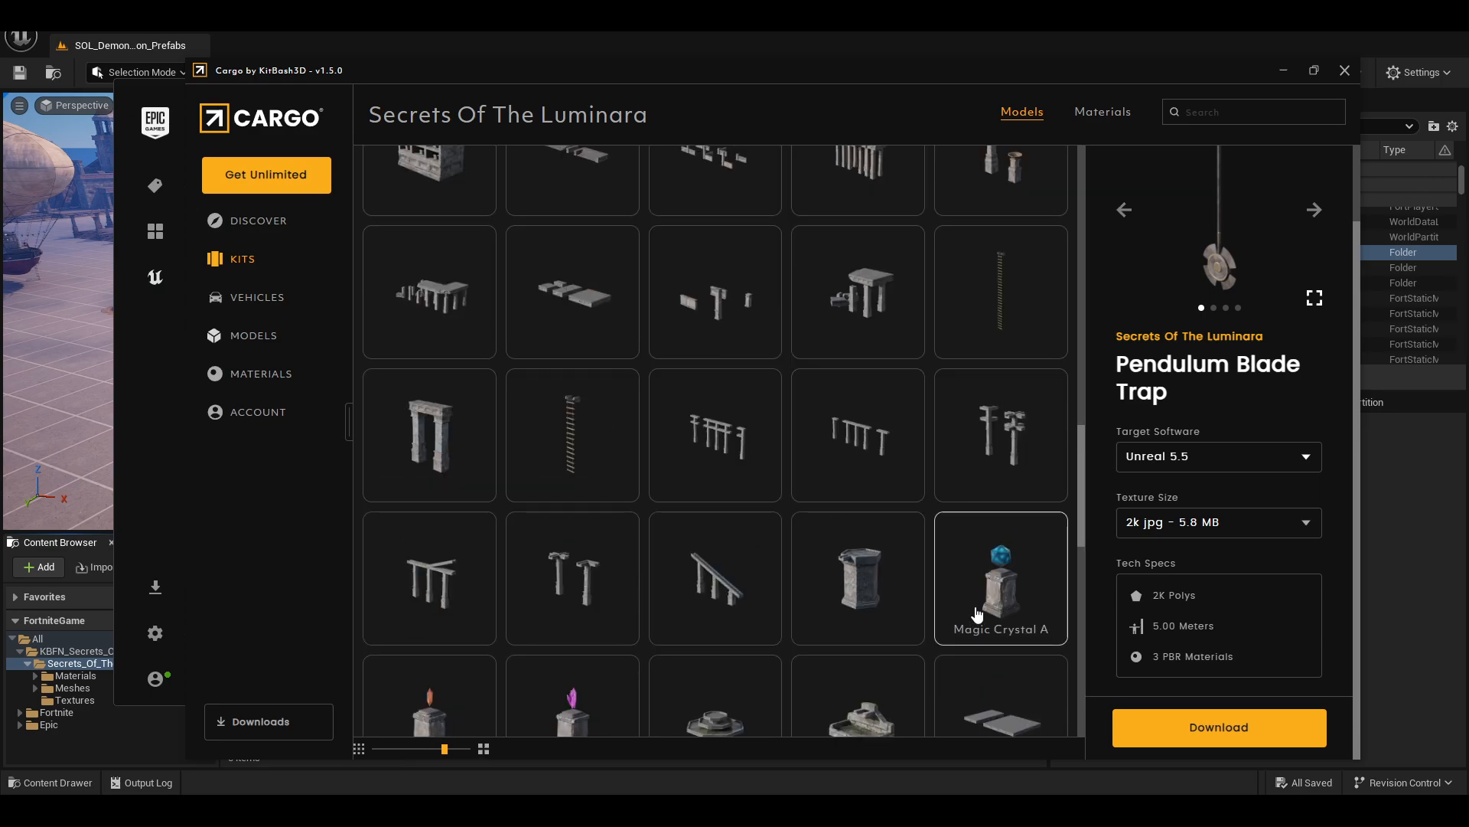
{"action": "left_click", "coordinate": [990, 568]}
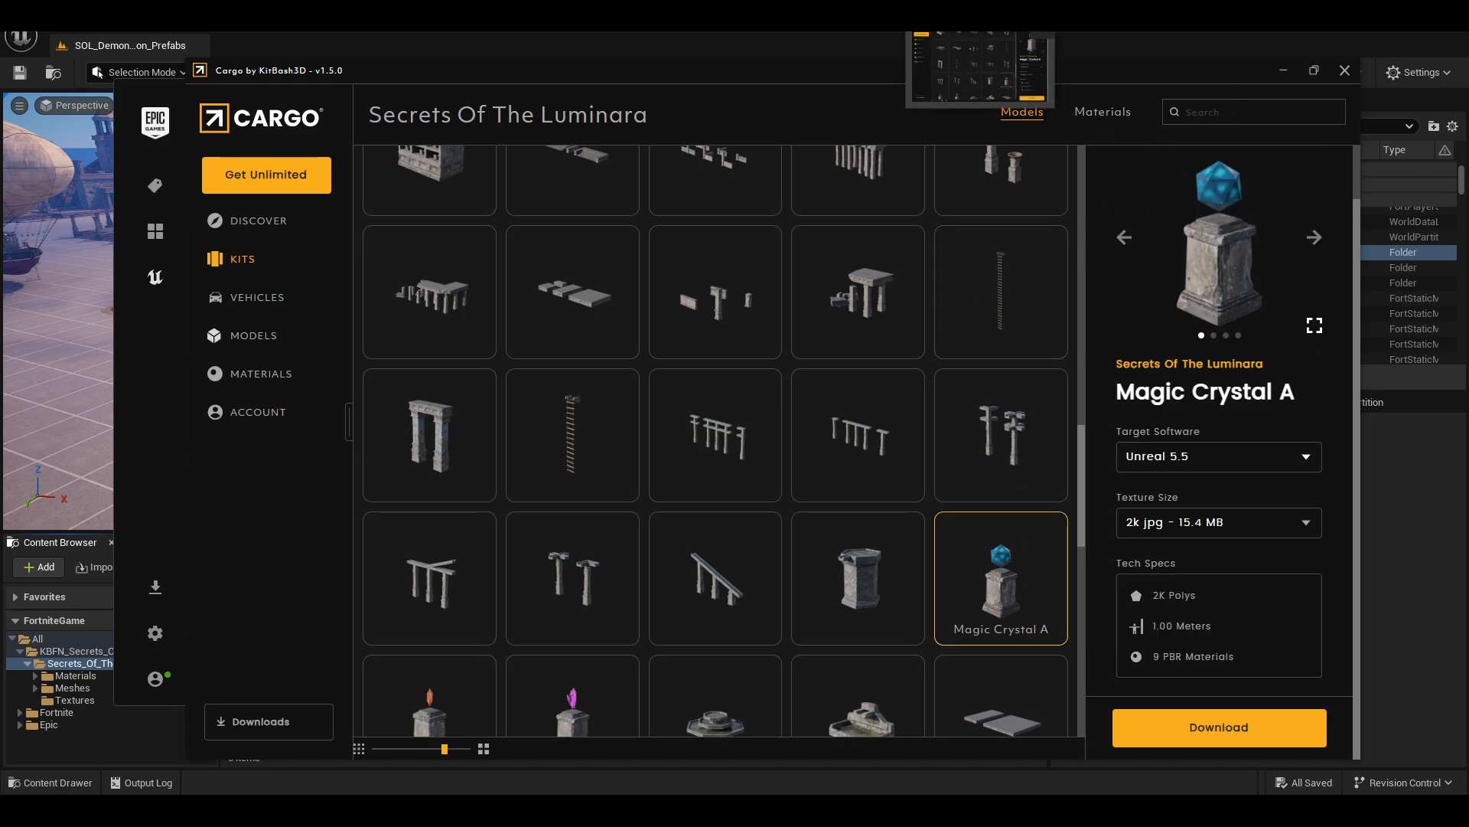
{"action": "left_click", "coordinate": [720, 69]}
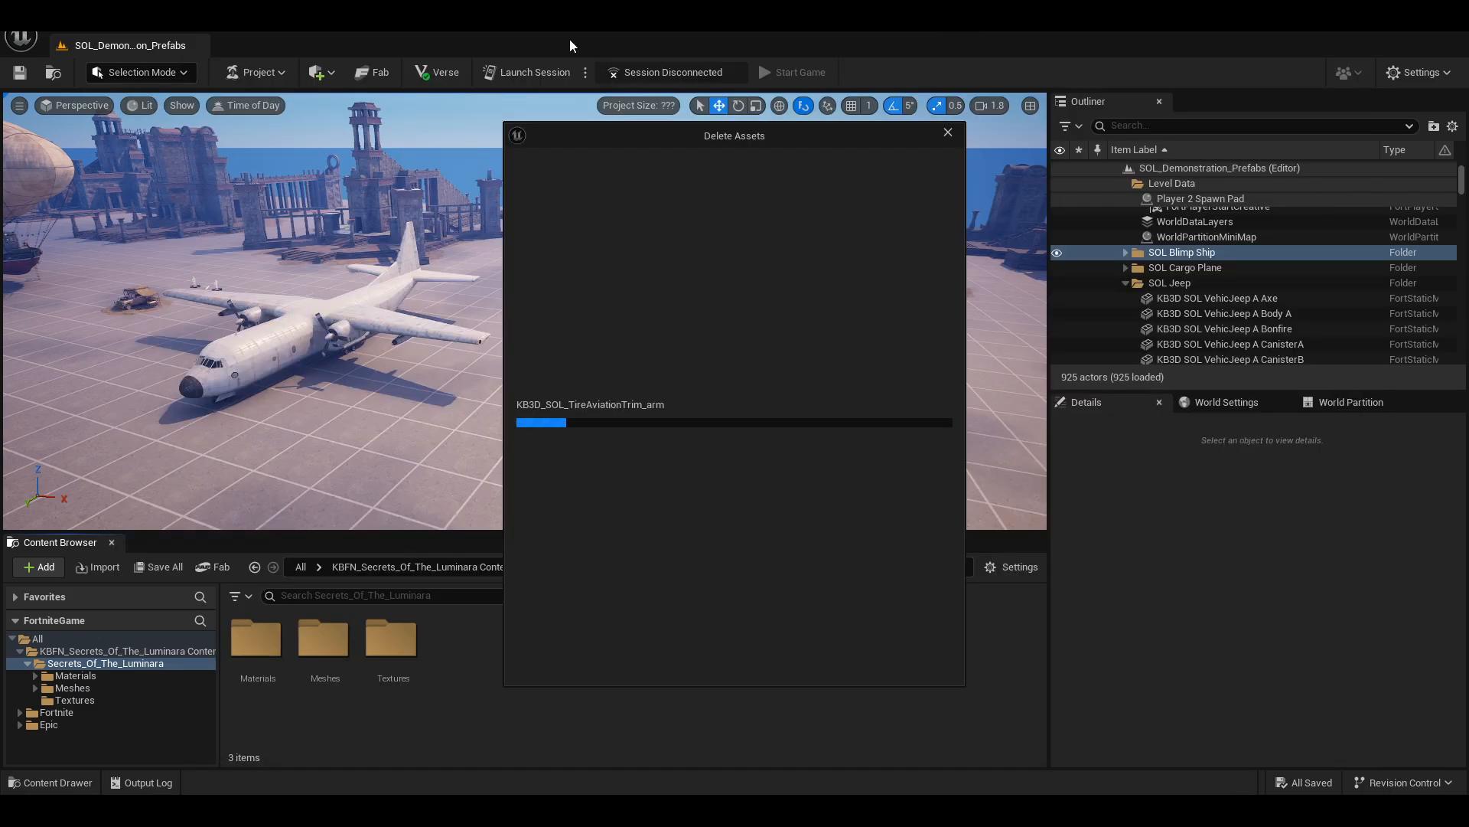
- Check the Unreal Engine 5.5.4 launch progress in the Epic Games Launcher and return to the asset deletion window
{"action": "left_click", "coordinate": [688, 17]}
{"action": "scroll", "coordinate": [534, 222], "scroll_direction": "up", "scroll_amount": 3}
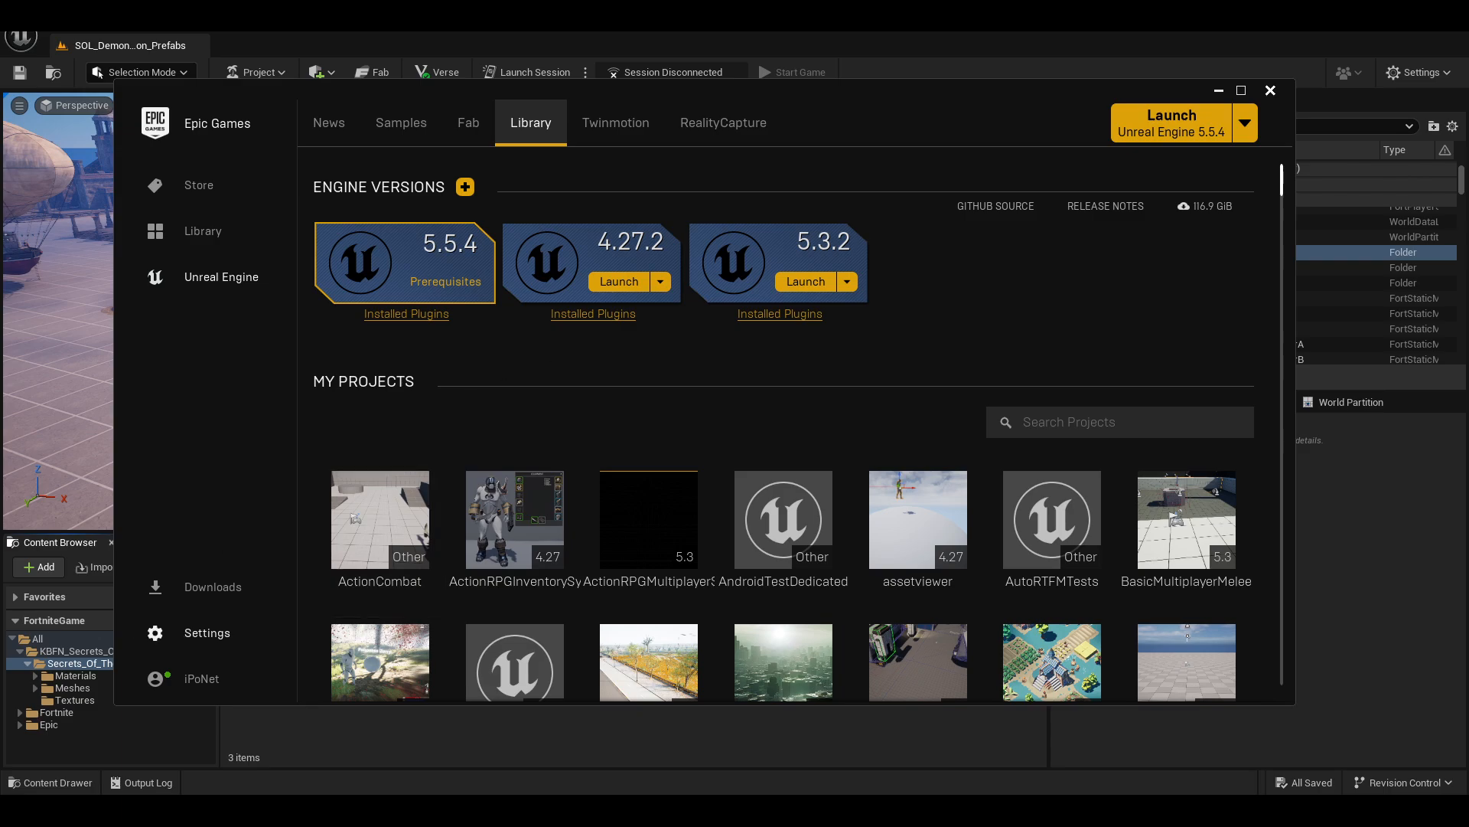
{"action": "left_click_drag", "start_coordinate": [959, 99], "coordinate": [1005, 131]}
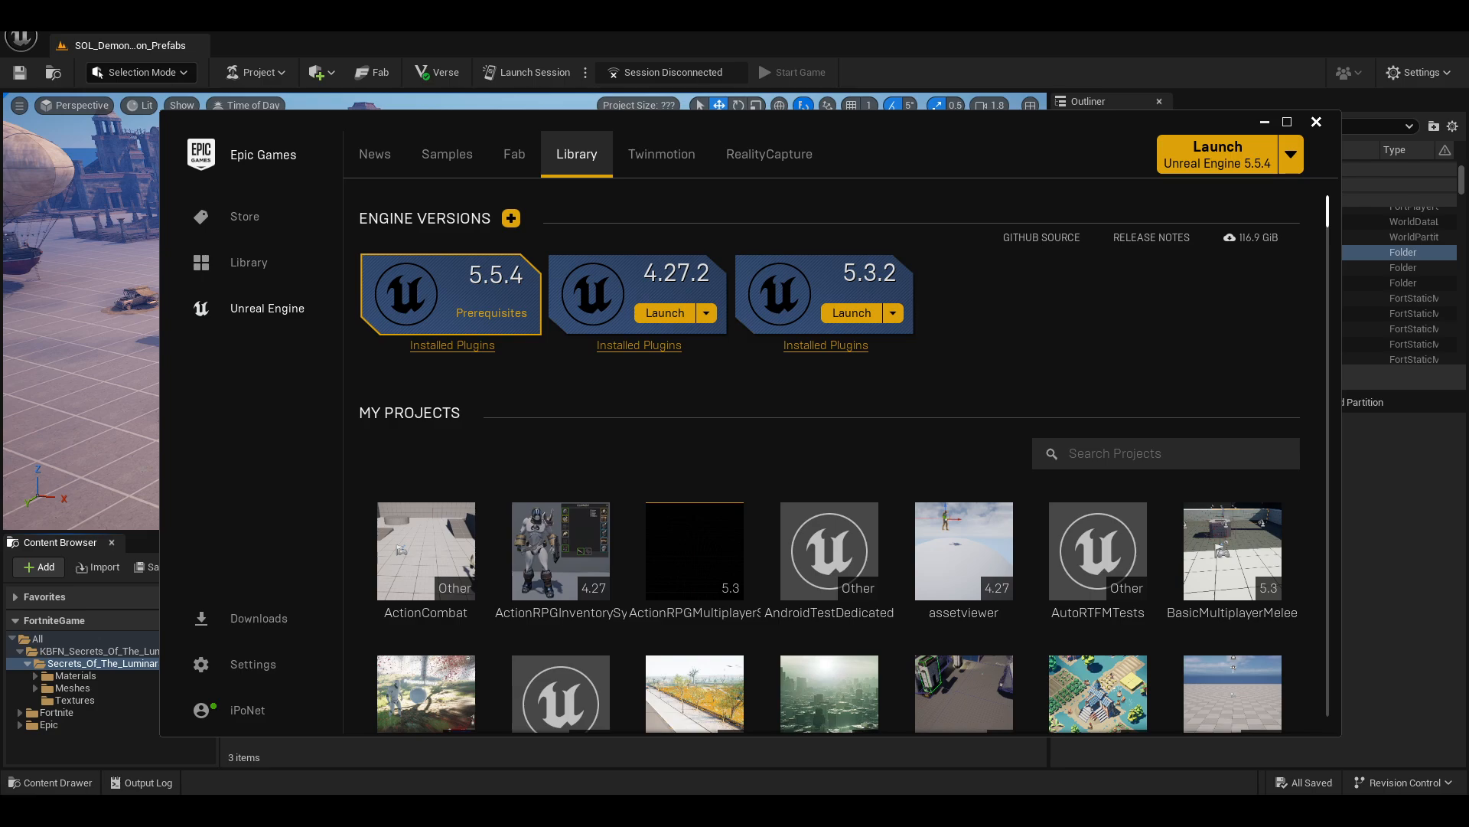
{"action": "left_click", "coordinate": [925, 38]}
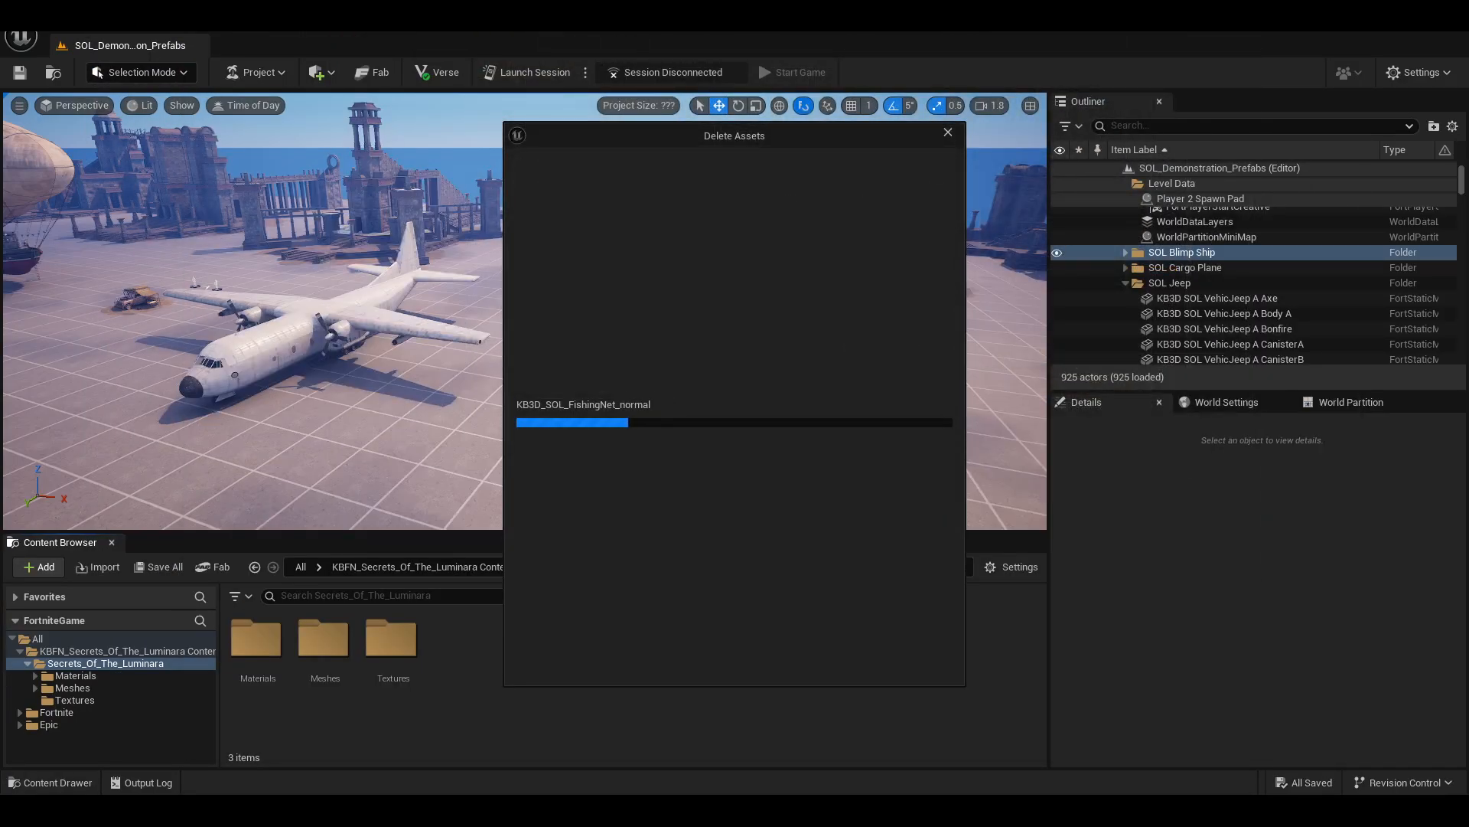
- Bring up Task Manager and examine the CPU and memory use of the running apps
{"action": "key", "text": "ctrl+shift+Escape"}
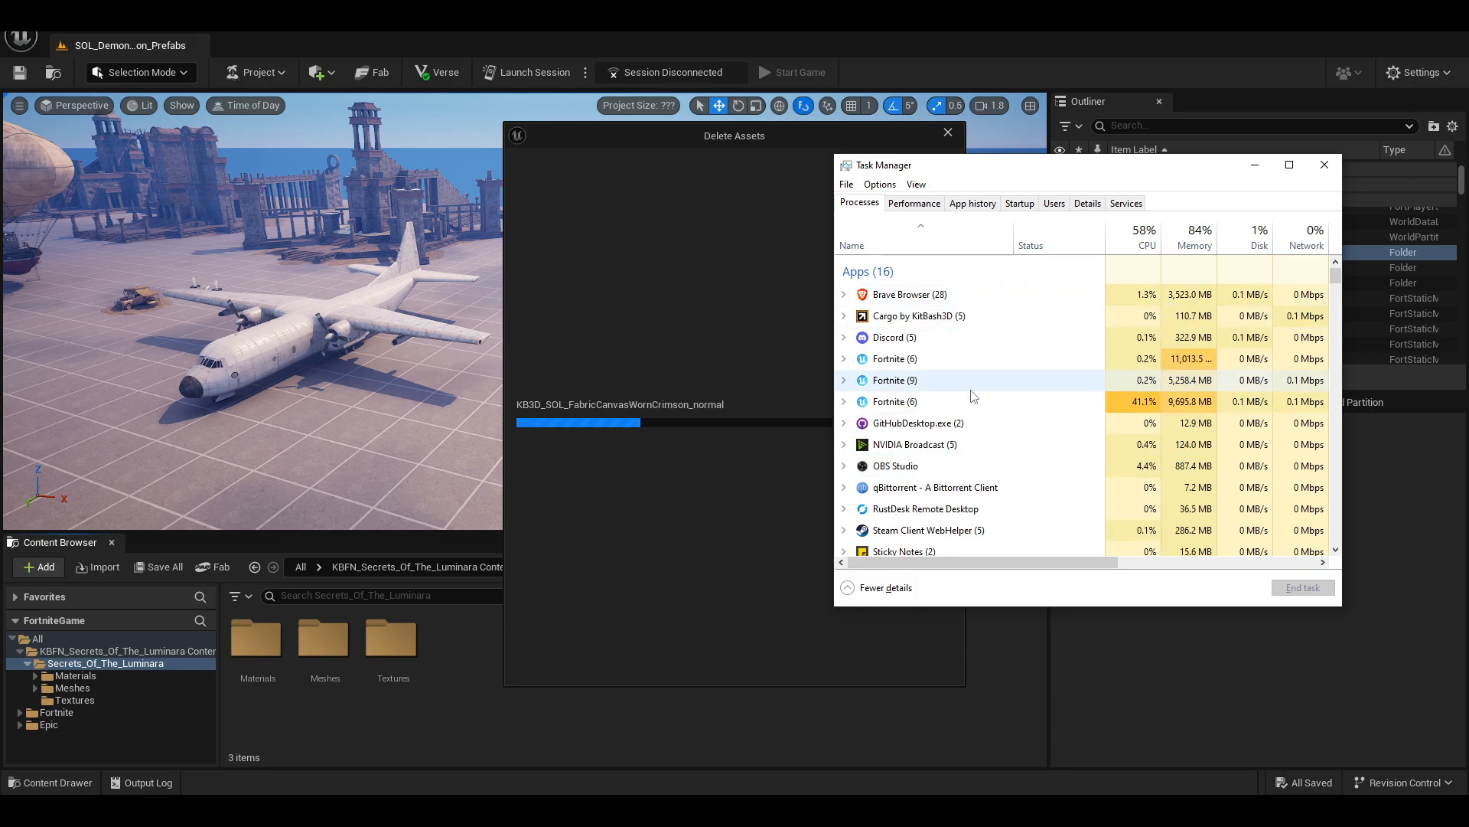
{"action": "scroll", "coordinate": [975, 406], "scroll_direction": "down", "scroll_amount": 1}
{"action": "scroll", "coordinate": [975, 396], "scroll_direction": "down", "scroll_amount": 1}
{"action": "scroll", "coordinate": [975, 396], "scroll_direction": "up", "scroll_amount": 2}
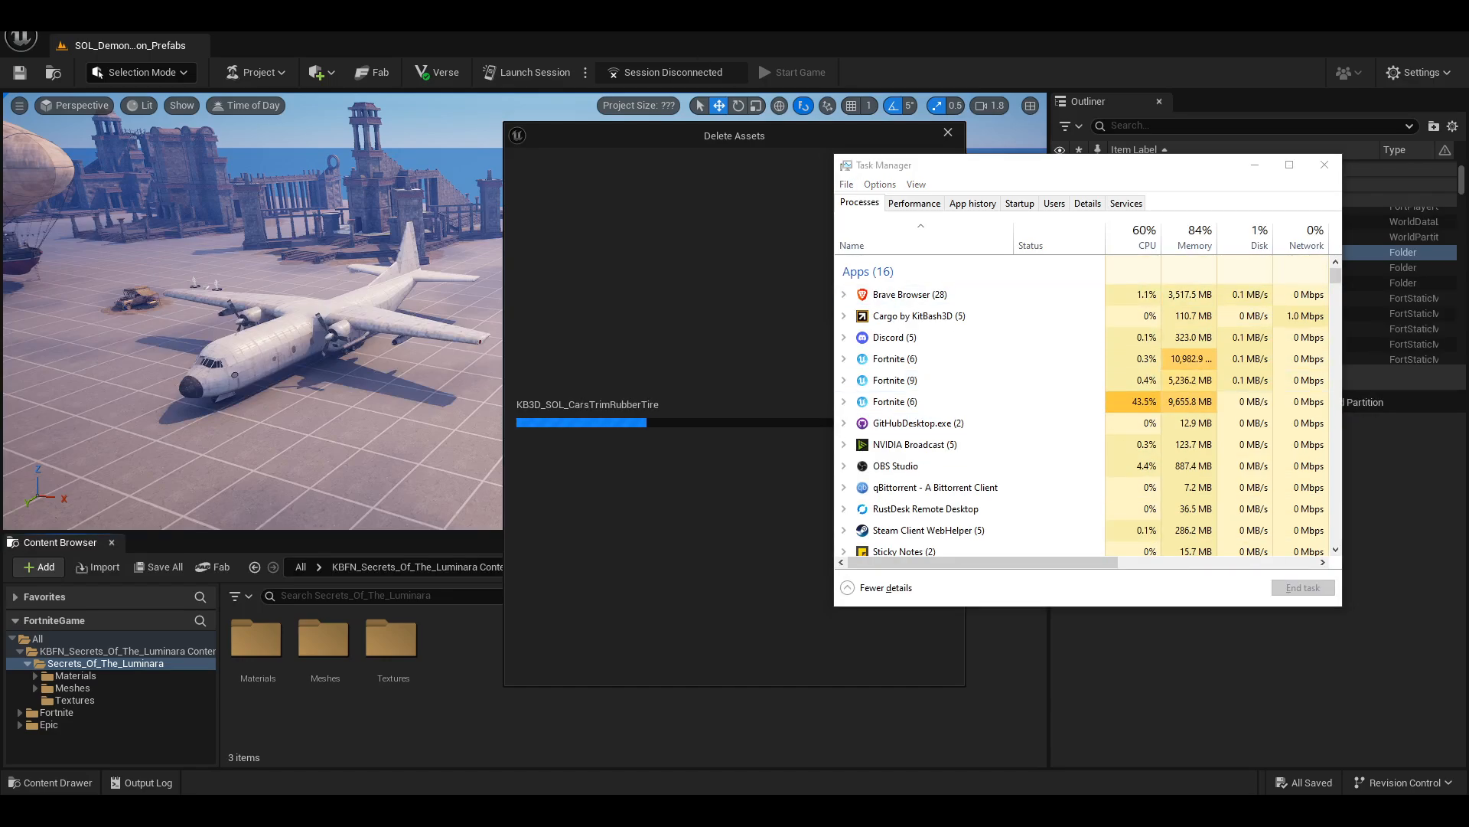
- Search the system for the Epic Games Launcher, open it, and move Task Manager aside while Unreal Engine loads
{"action": "key", "text": "super"}
{"action": "type", "text": "epic"}
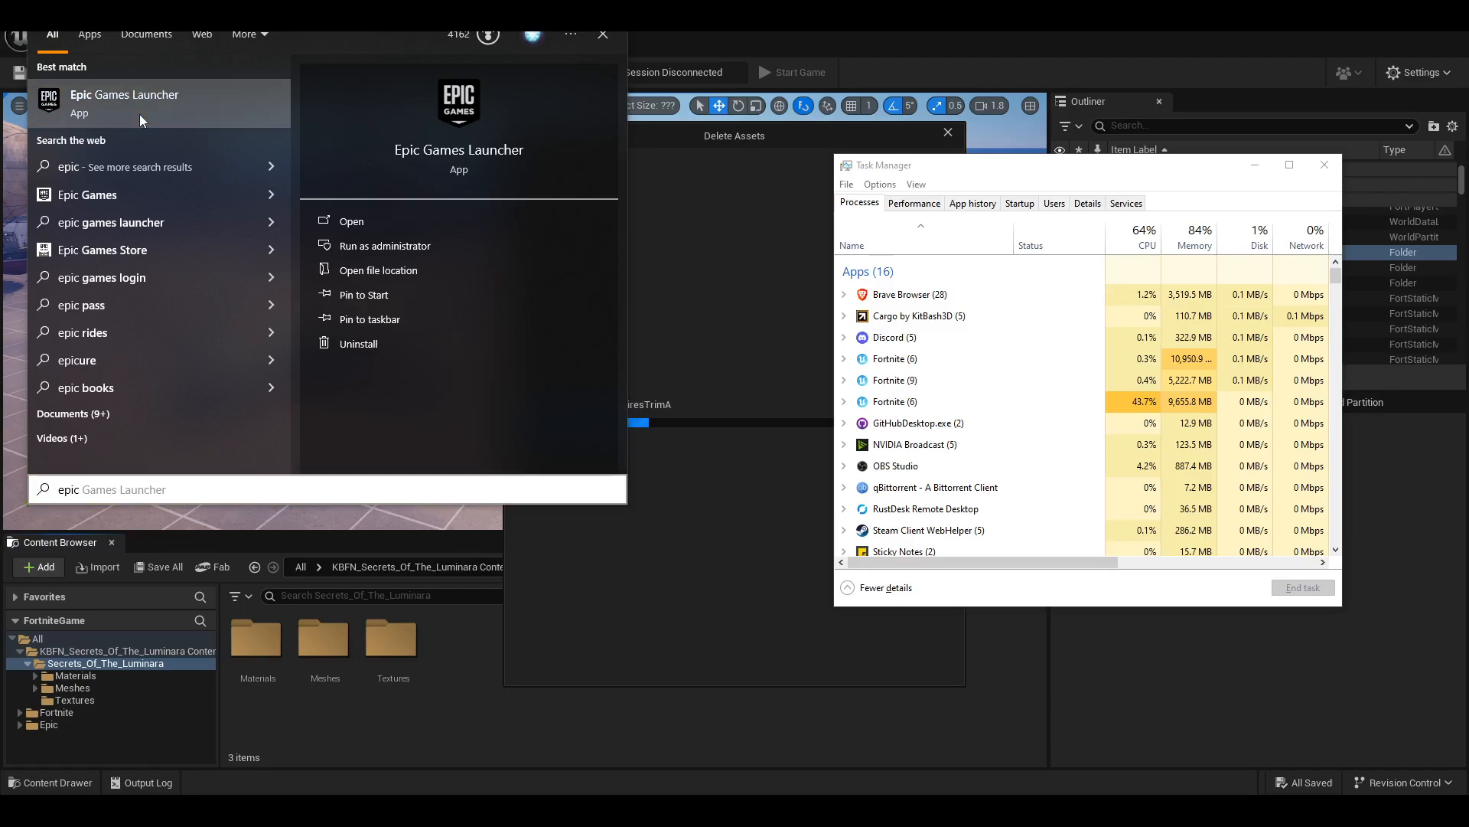
{"action": "left_click", "coordinate": [141, 114]}
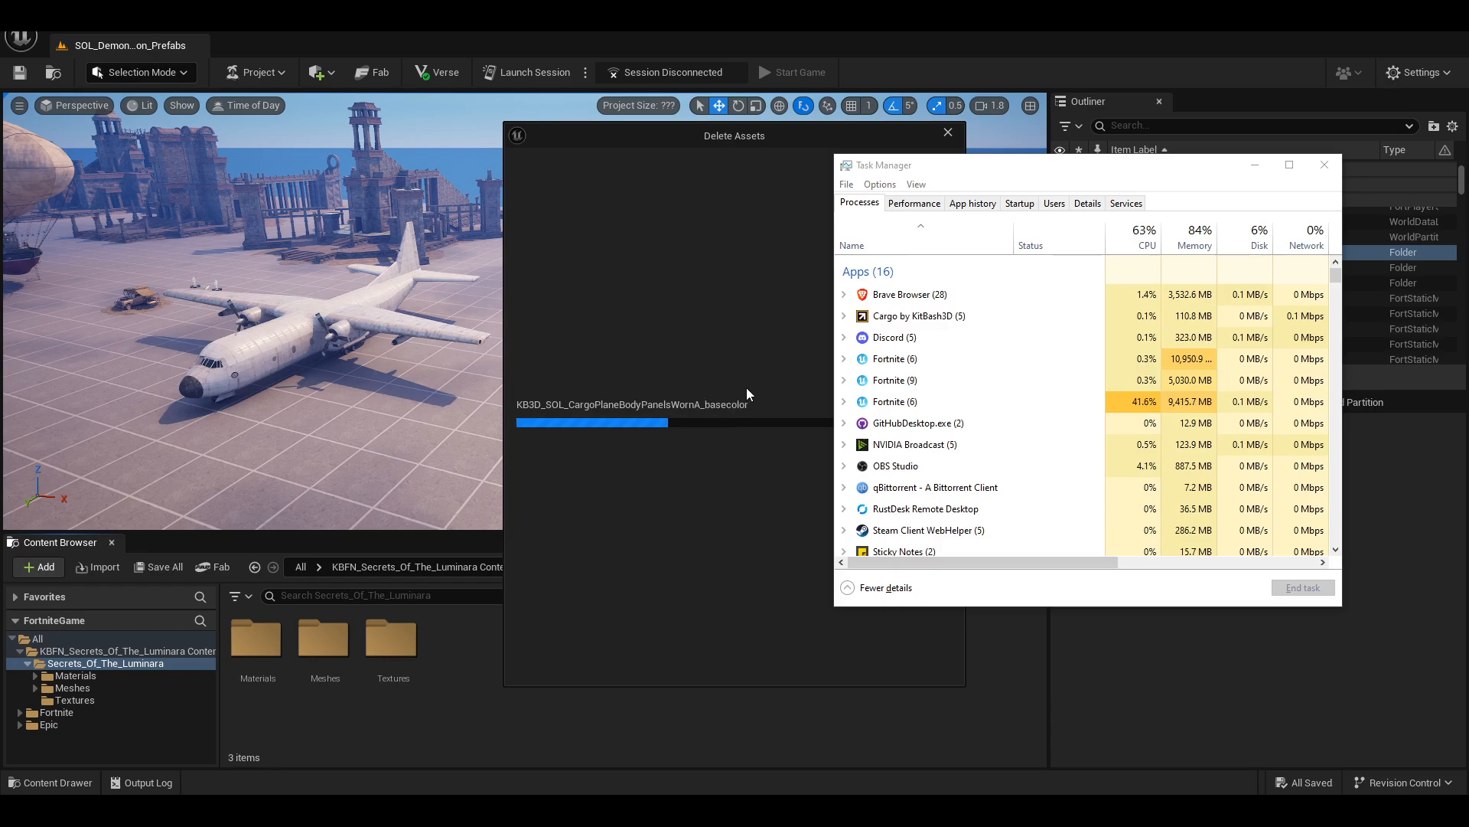
{"action": "left_click_drag", "start_coordinate": [1013, 168], "coordinate": [1098, 188]}
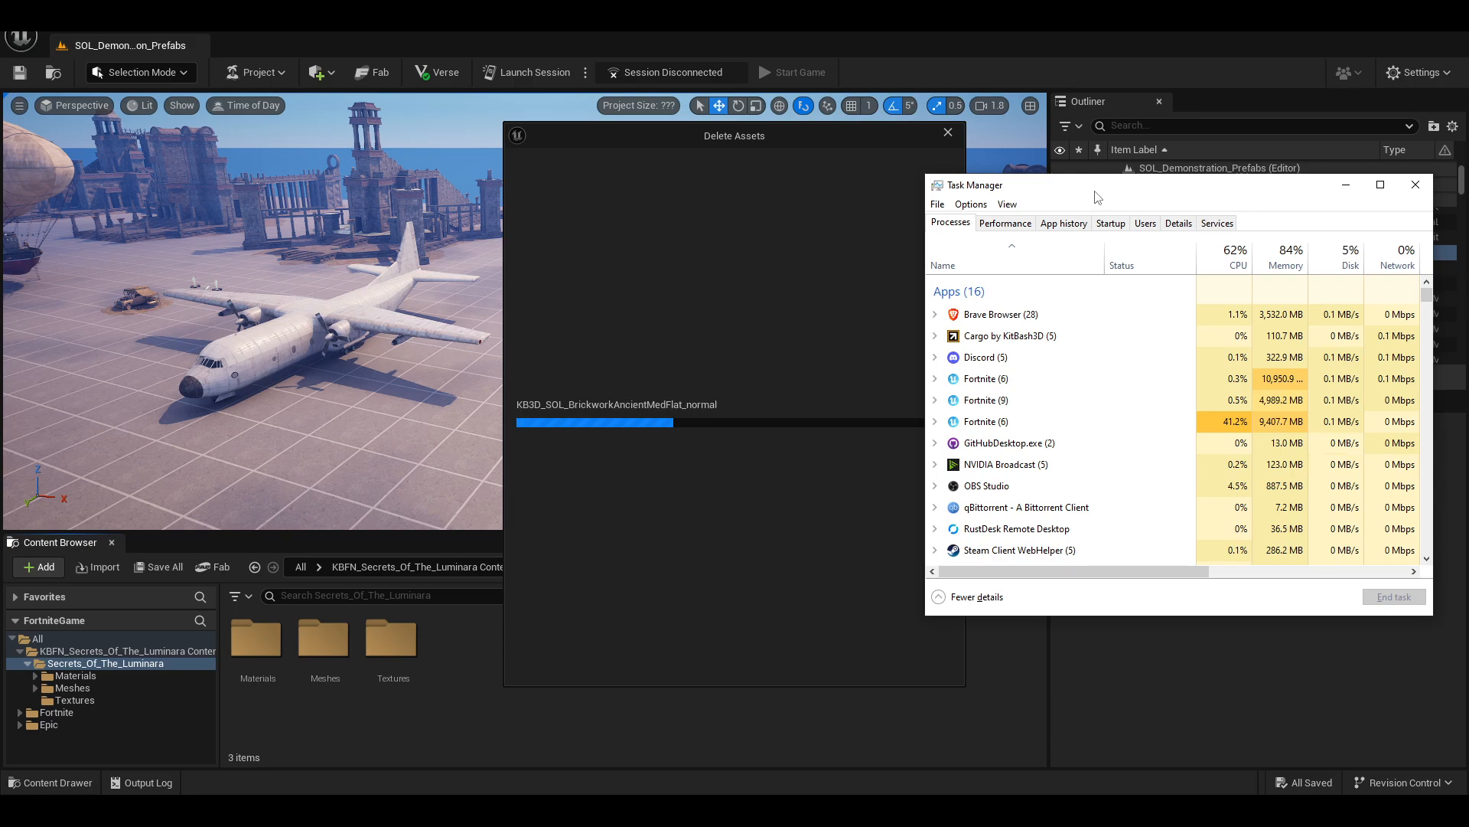
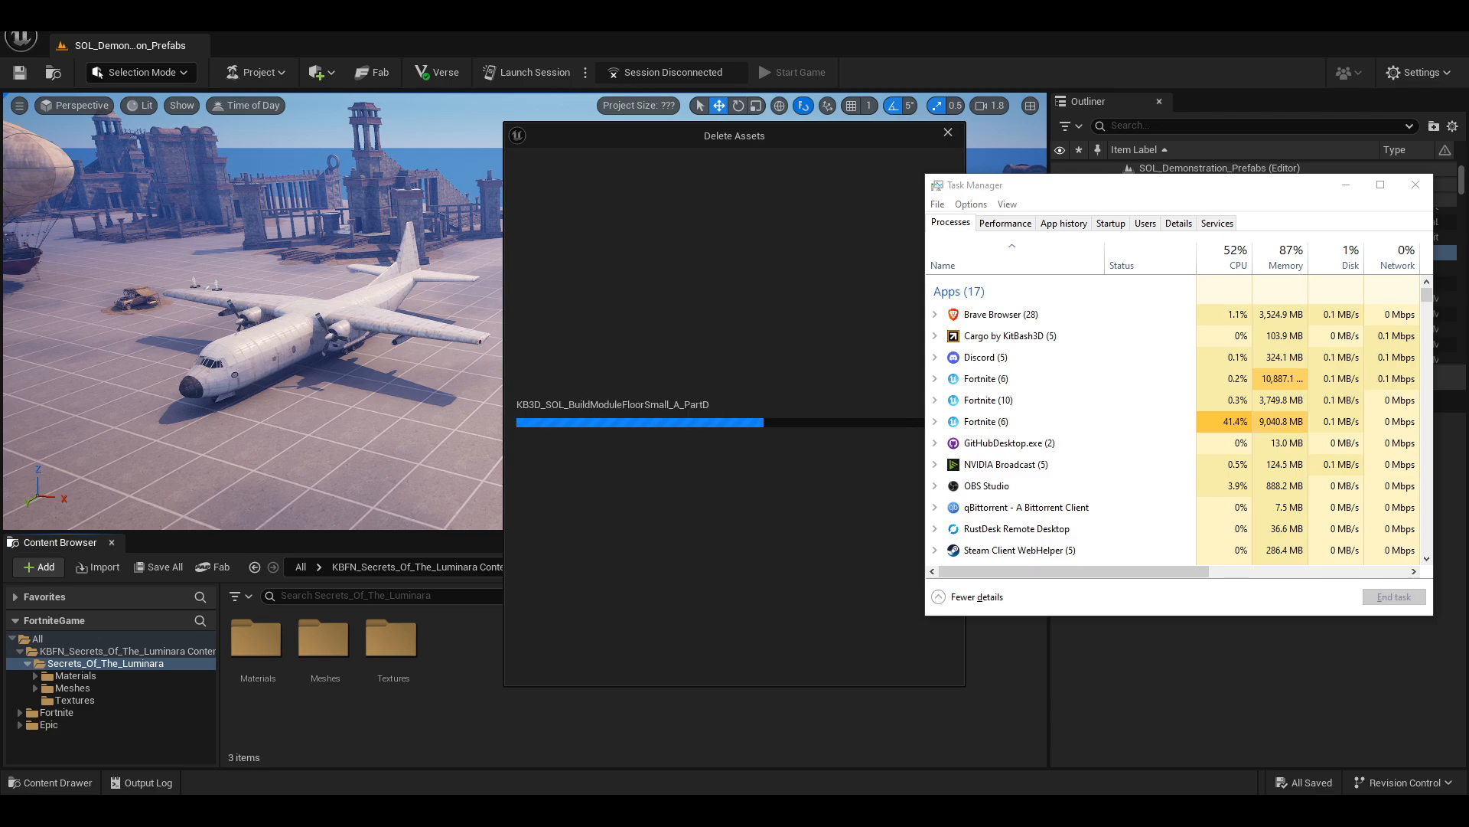
{"action": "left_click_drag", "start_coordinate": [1109, 221], "coordinate": [1105, 257]}
{"action": "left_click", "coordinate": [796, 152]}
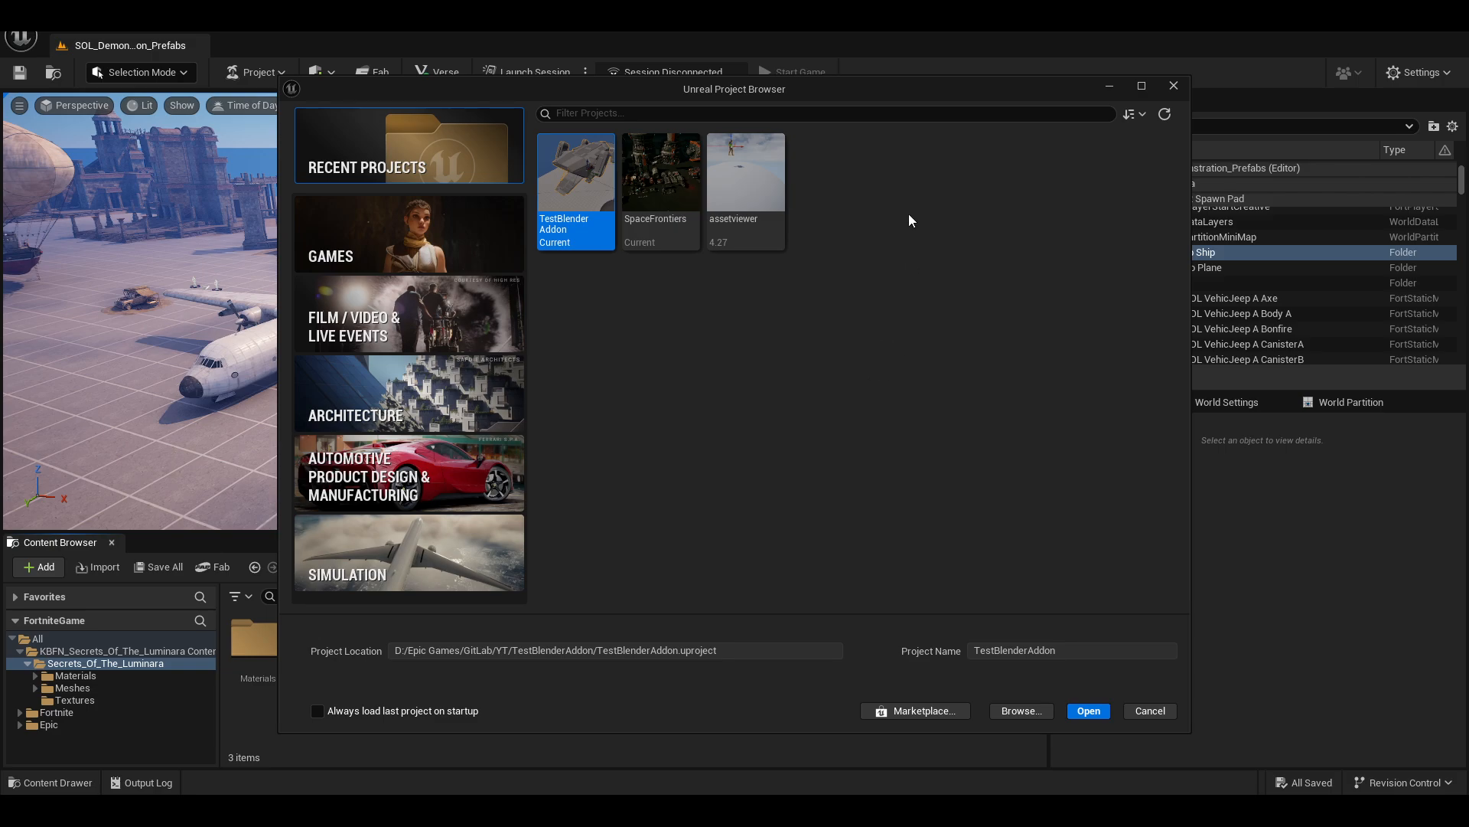
- In the Unreal Project Browser, choose the Third Person game template and name the project YT_Tutorials
{"action": "mouse_move", "coordinate": [934, 89]}
{"action": "left_mouse_down"}
{"action": "mouse_move", "coordinate": [909, 107]}
{"action": "mouse_move", "coordinate": [922, 87]}
{"action": "left_mouse_up"}
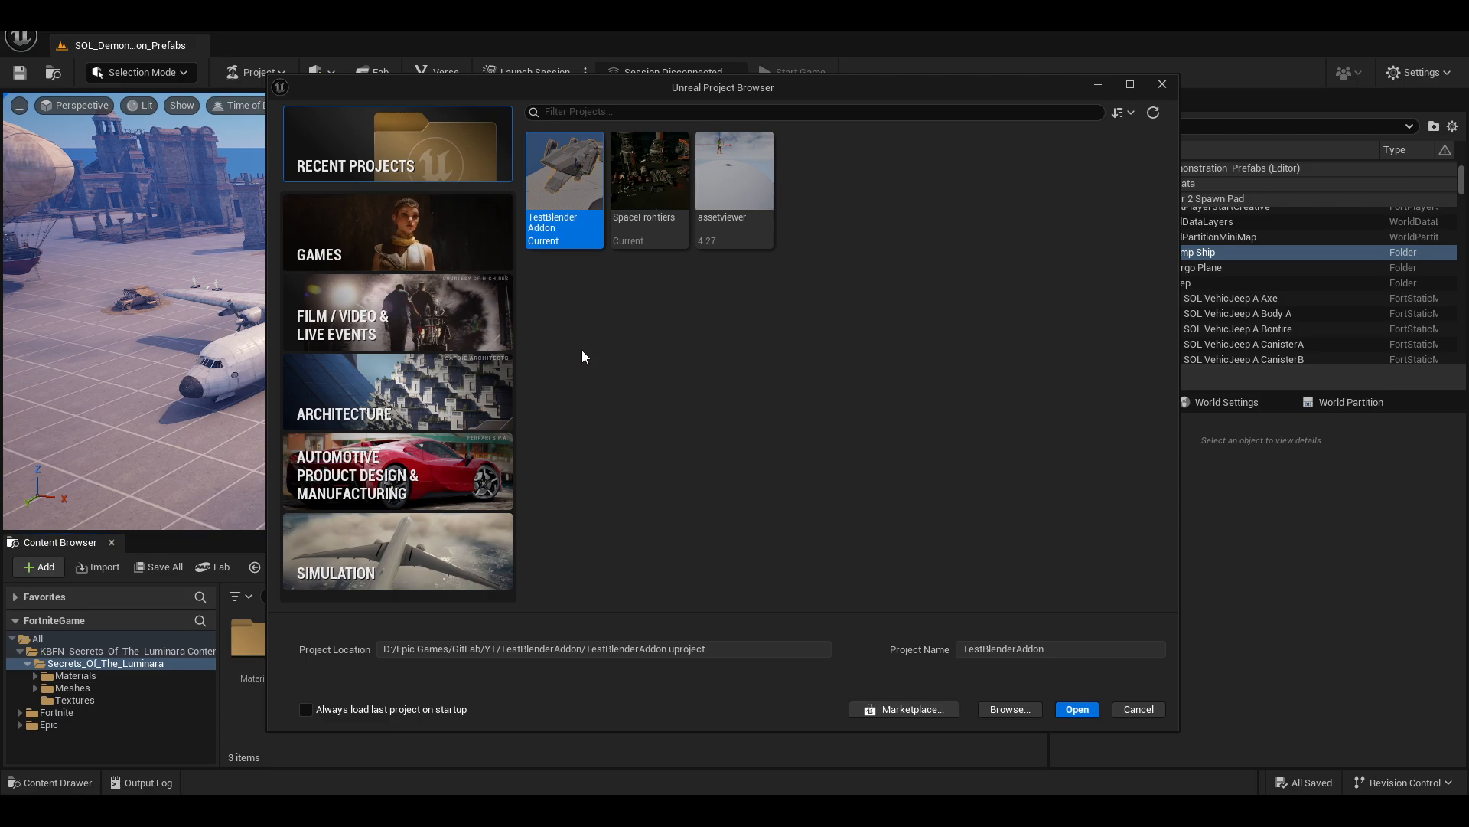
{"action": "left_click", "coordinate": [429, 239]}
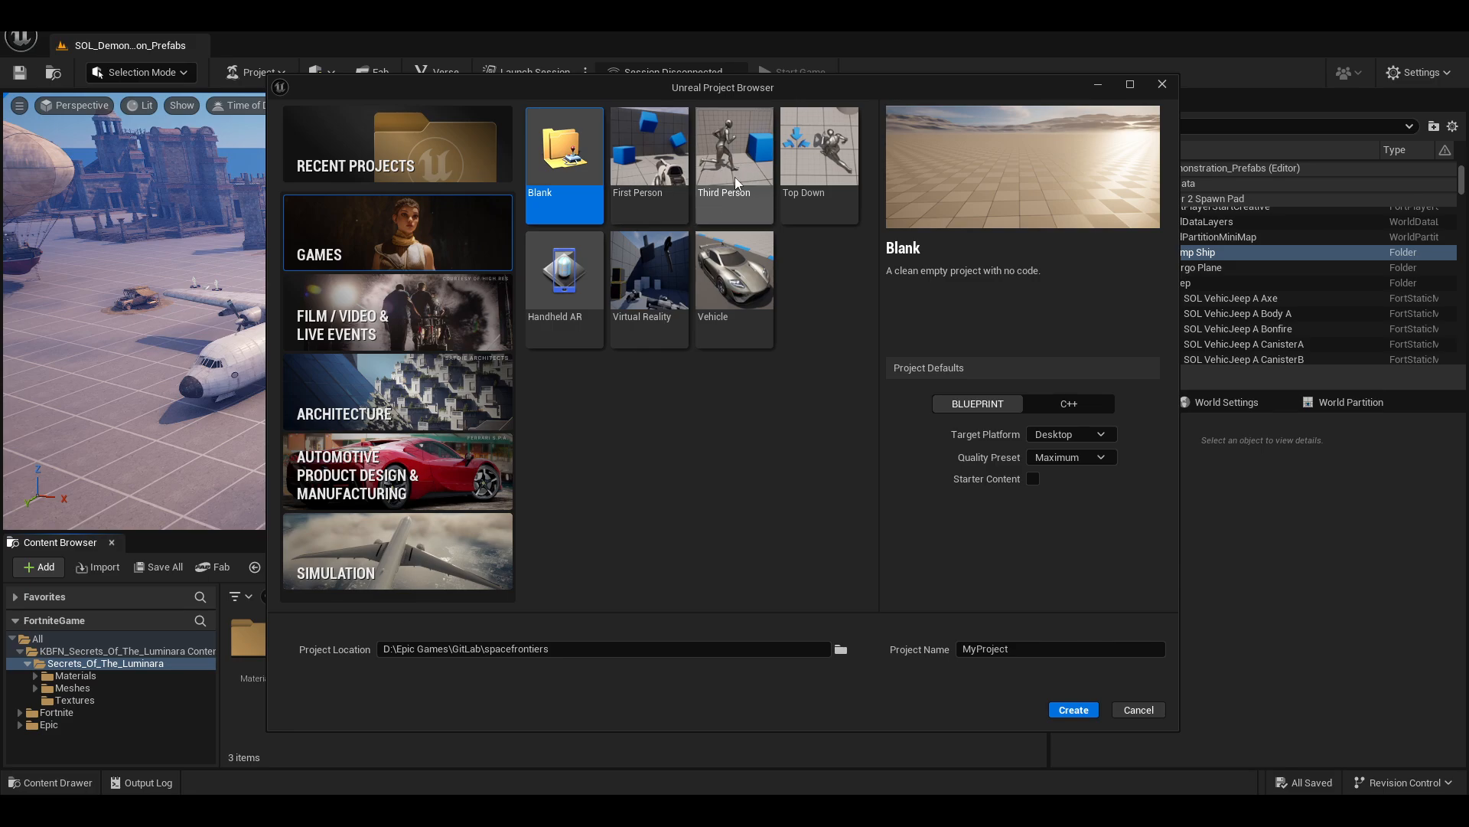
{"action": "left_click", "coordinate": [703, 197]}
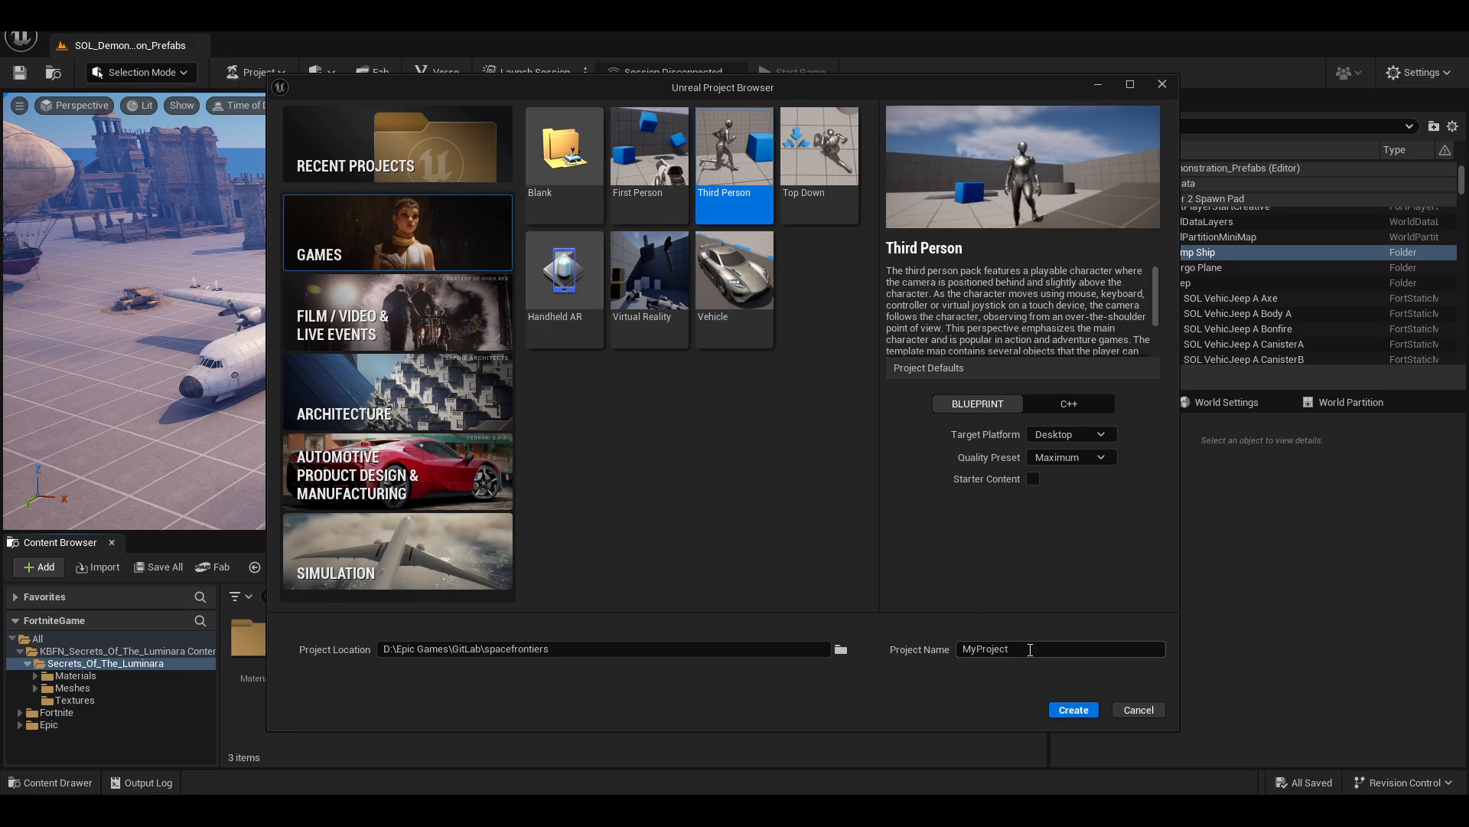
{"action": "double_click", "coordinate": [987, 649]}
{"action": "type", "text": "YT_Tutorials"}
- Set the project location to D:\Epic Games\Unreal Projects and create the project
{"action": "left_click", "coordinate": [845, 653]}
{"action": "left_click", "coordinate": [586, 110]}
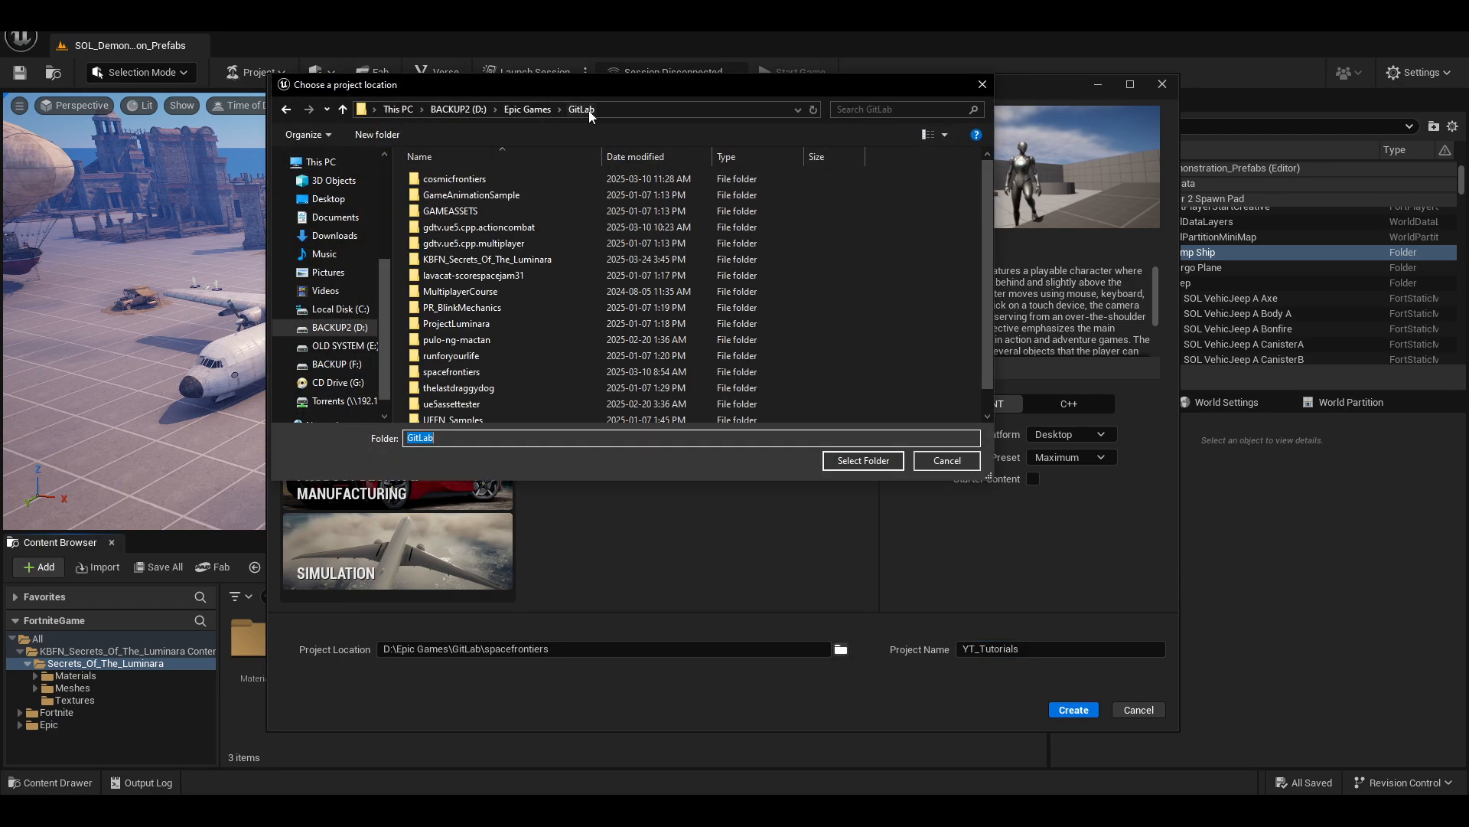
{"action": "left_click", "coordinate": [529, 110]}
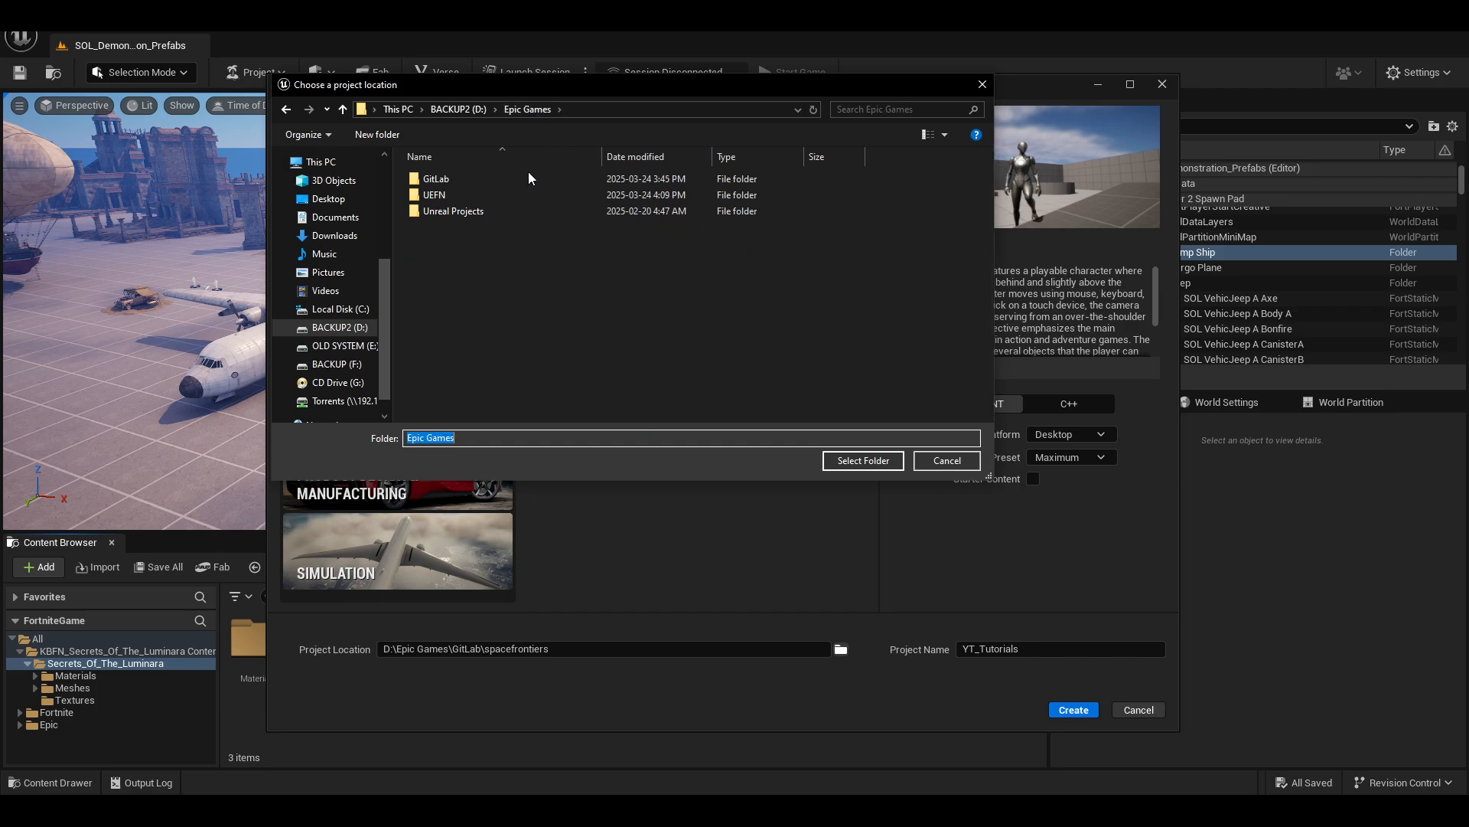
{"action": "double_click", "coordinate": [453, 211]}
{"action": "scroll", "coordinate": [624, 329], "scroll_direction": "down", "scroll_amount": 3}
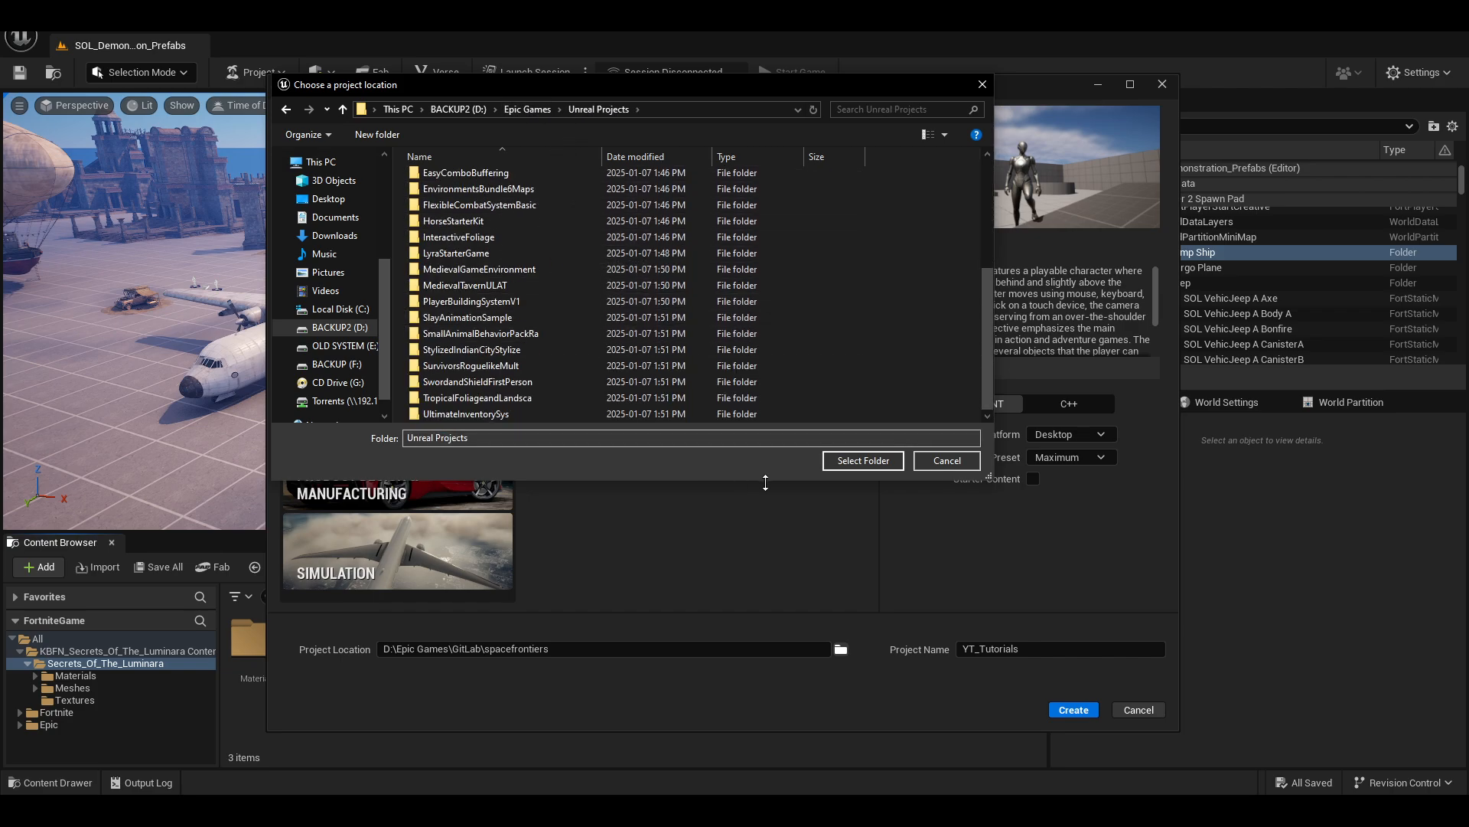
{"action": "left_click", "coordinate": [862, 460]}
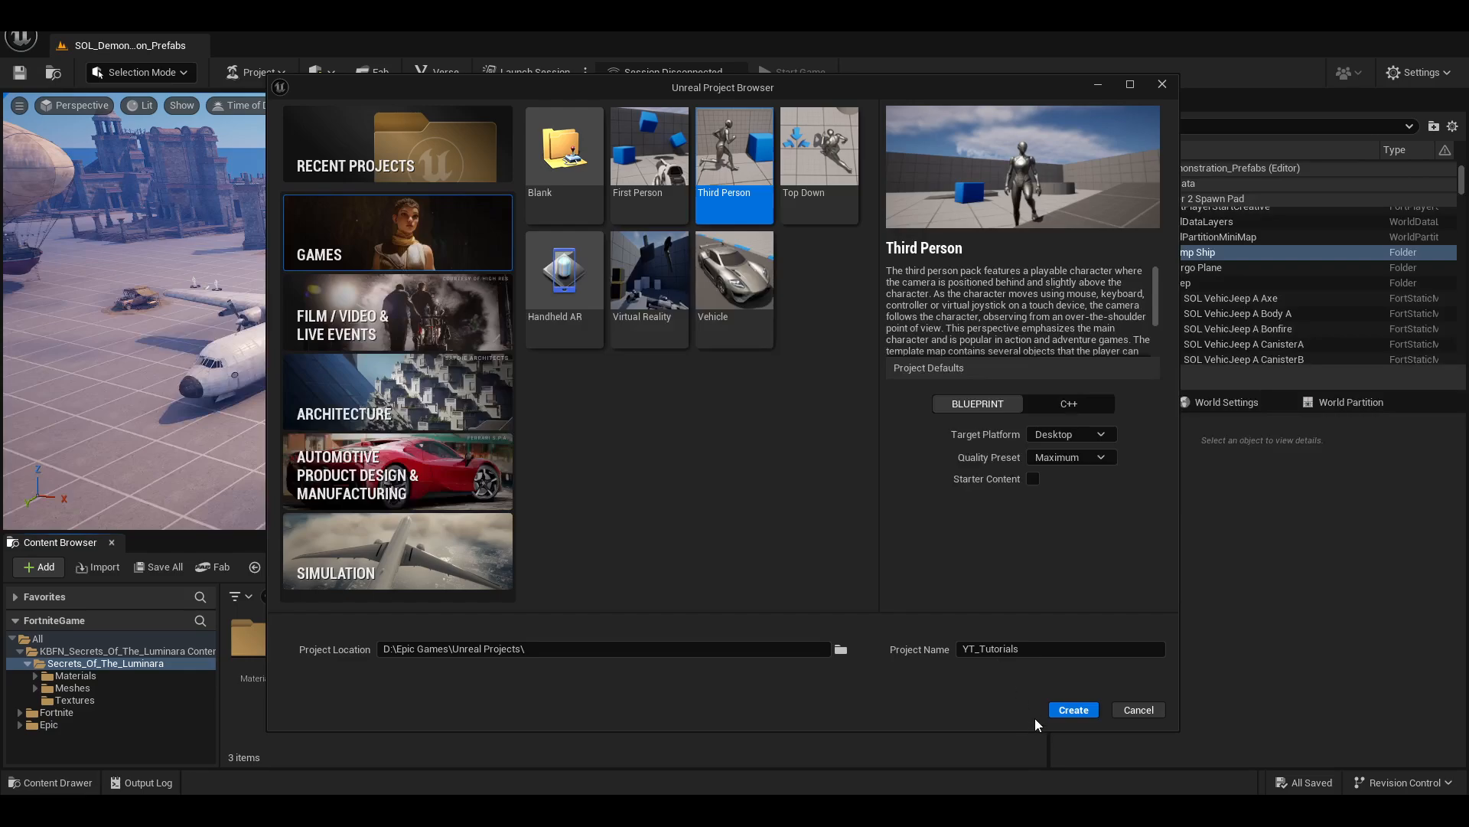
{"action": "left_click", "coordinate": [1066, 717]}
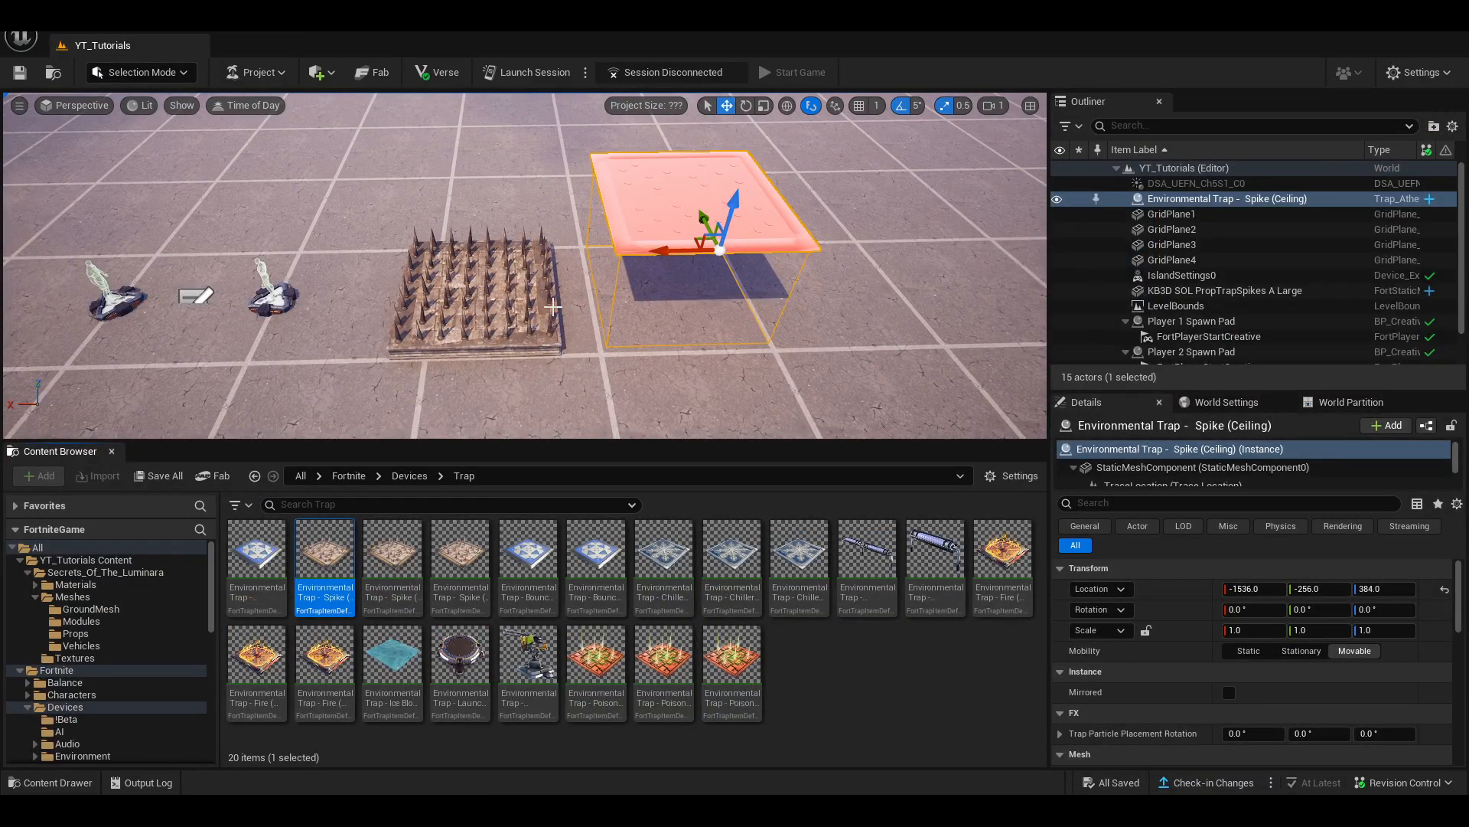
- In the YT_Tutorials UEFN level, delete the KB3D SOL PropTrapSpikes A Large mesh beside the ceiling spike trap
{"action": "left_click", "coordinate": [548, 305]}
{"action": "key", "text": "Delete"}
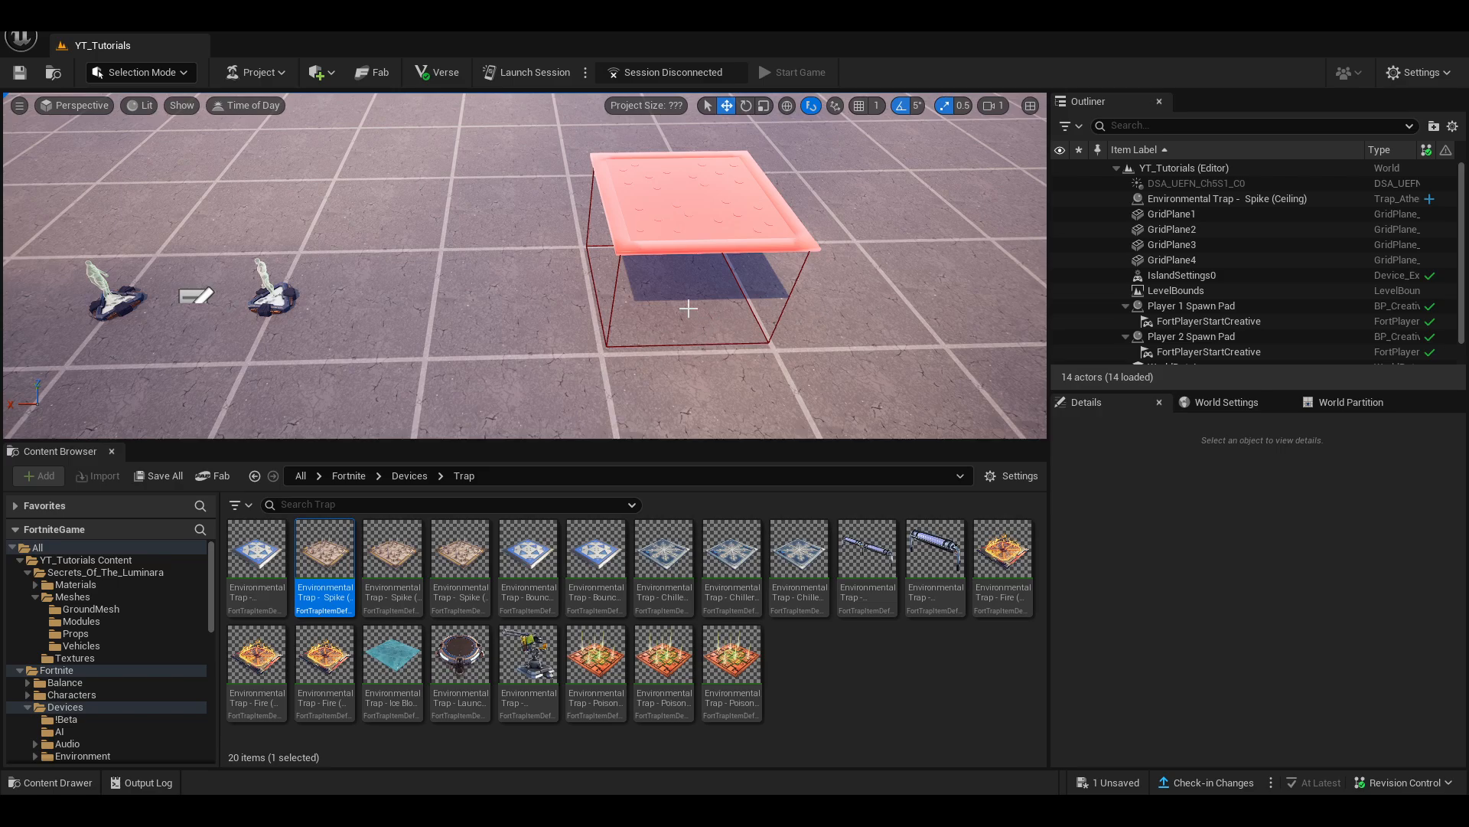
{"action": "right_click_drag", "start_coordinate": [558, 268], "coordinate": [605, 287]}
{"action": "right_click_drag", "start_coordinate": [642, 235], "coordinate": [685, 253]}
{"action": "right_click_drag", "start_coordinate": [586, 279], "coordinate": [528, 256]}
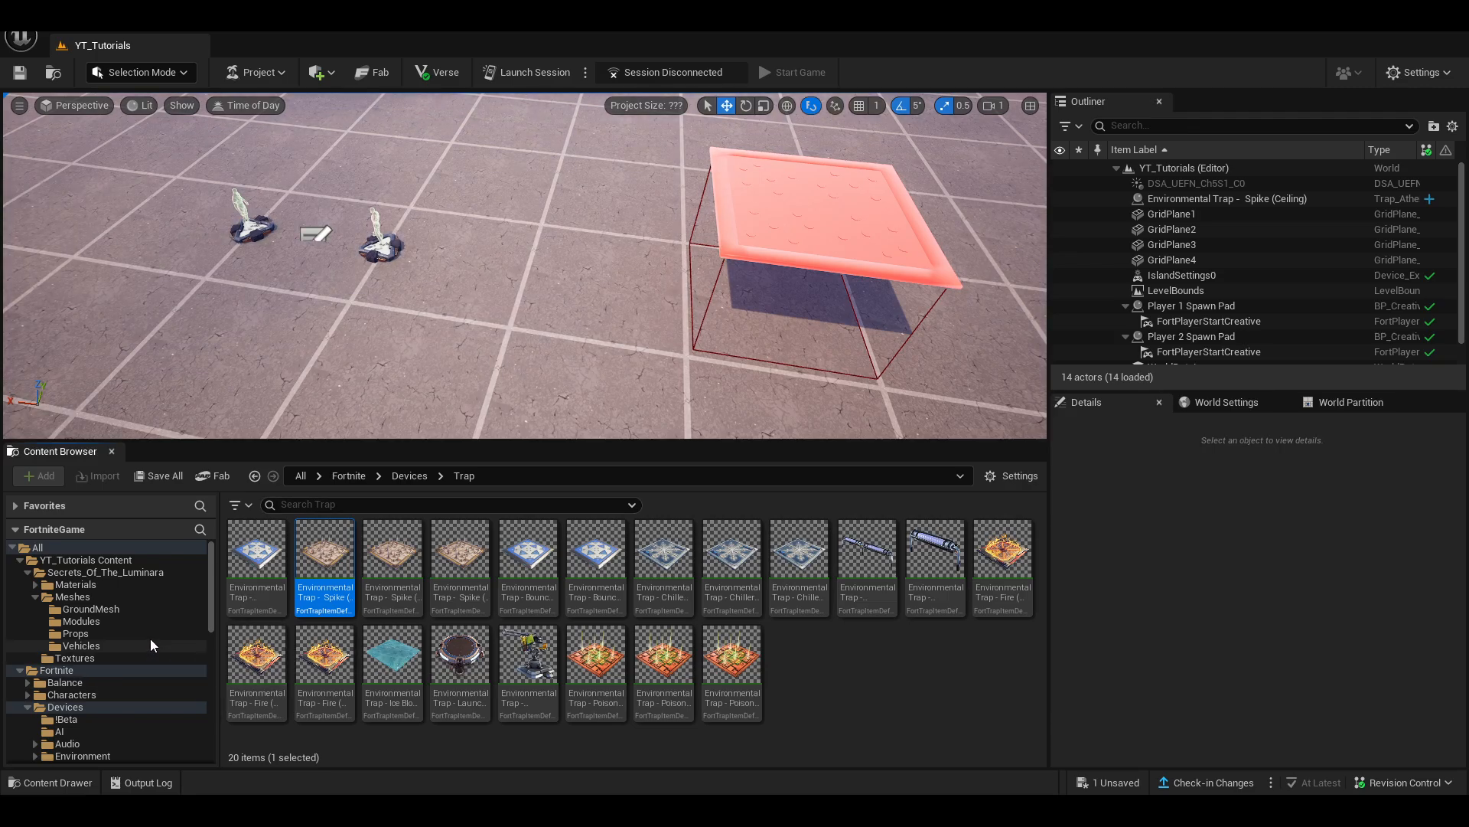
- Switch to the SOL_Demonstration_Prefabs editor and cancel the pending deletion of the Secrets_Of_The_Luminara assets
{"action": "scroll", "coordinate": [151, 628], "scroll_direction": "down", "scroll_amount": 5}
{"action": "scroll", "coordinate": [150, 617], "scroll_direction": "up", "scroll_amount": 6}
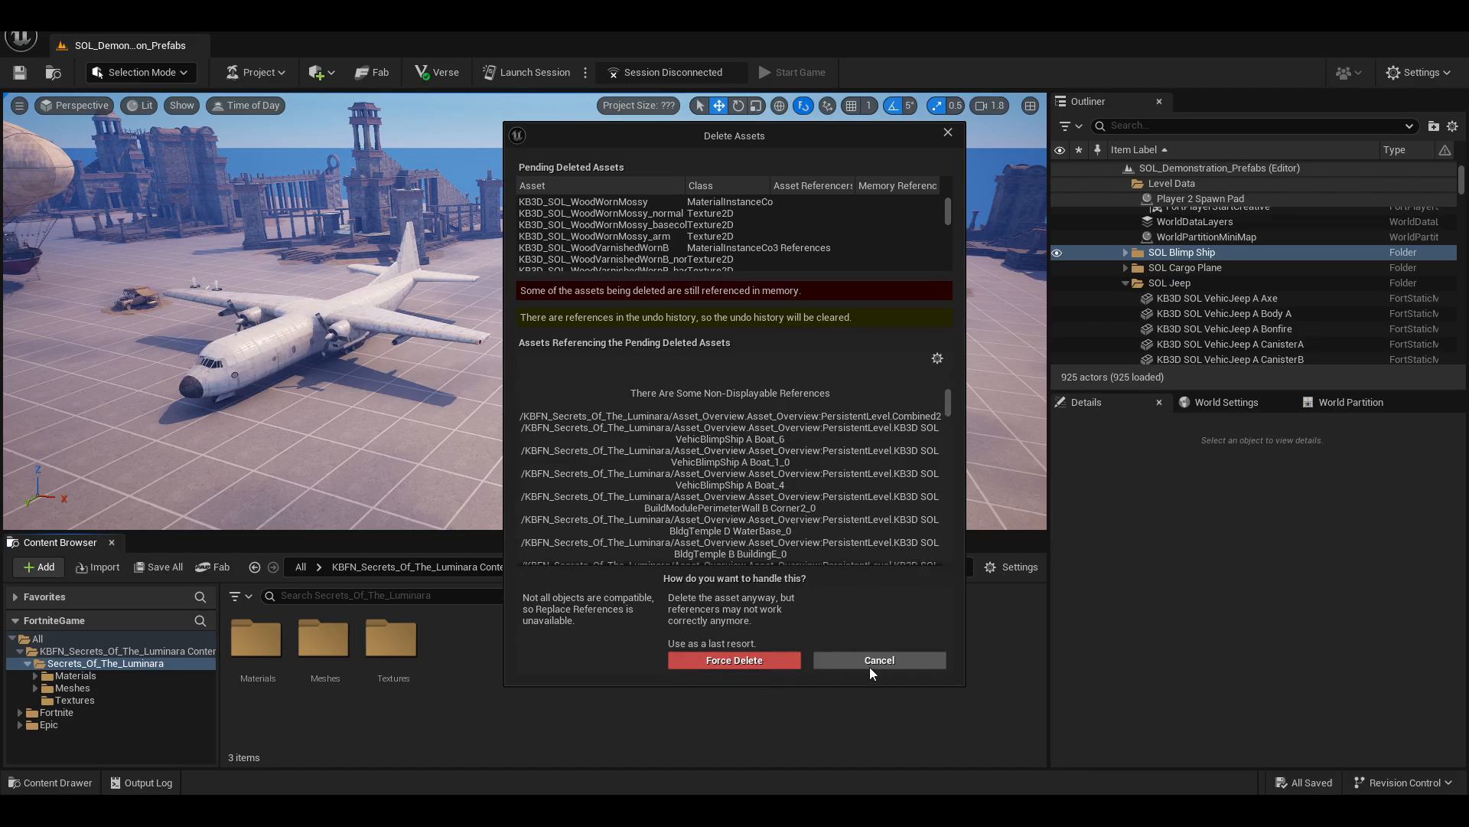
{"action": "left_click", "coordinate": [880, 662]}
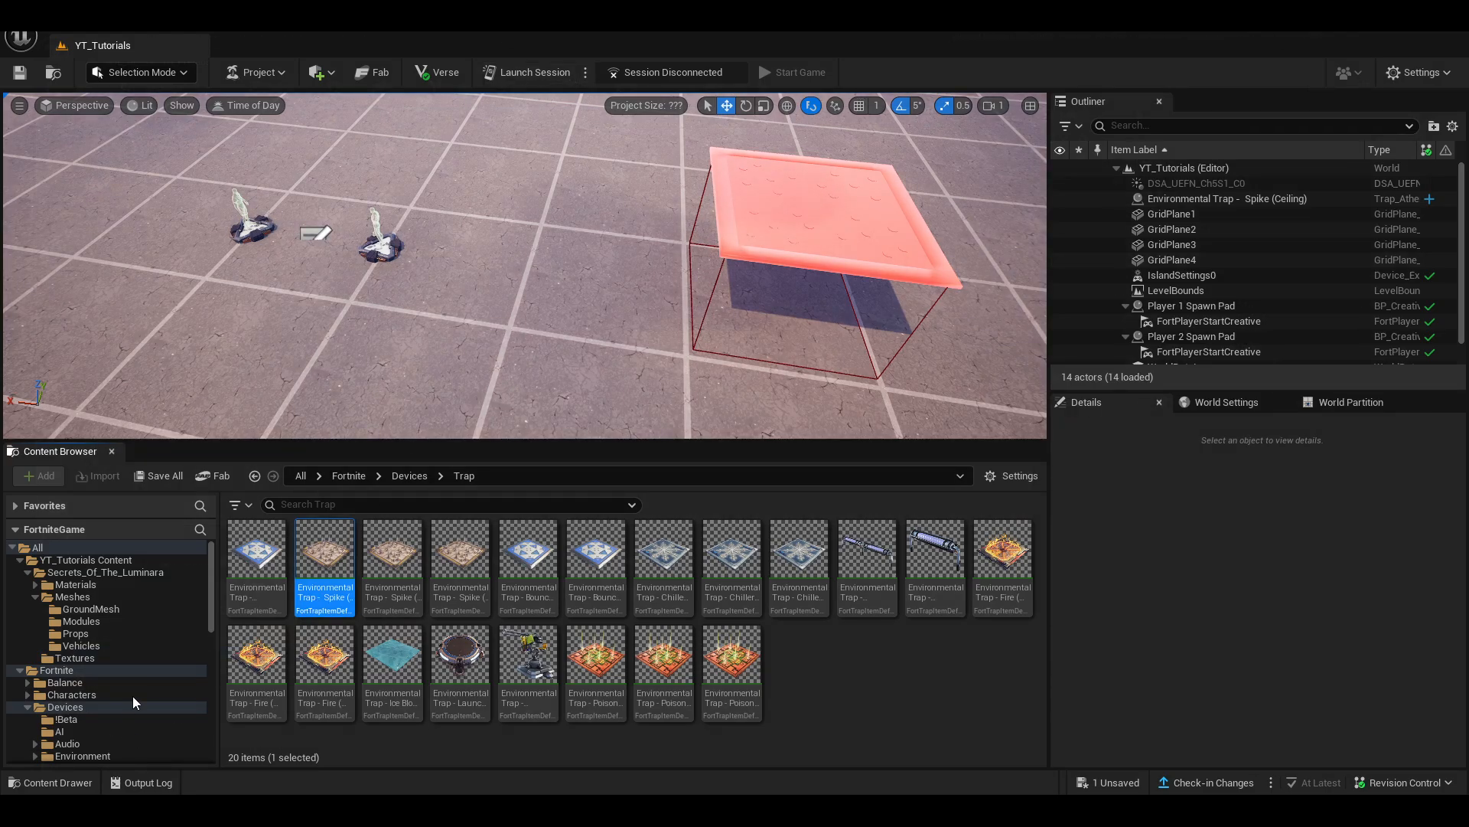
- In the YT_Tutorials editor, collapse the Secrets_Of_The_Luminara, YT_Tutorials Content and Fortnite folders in the content tree
{"action": "left_click", "coordinate": [28, 573]}
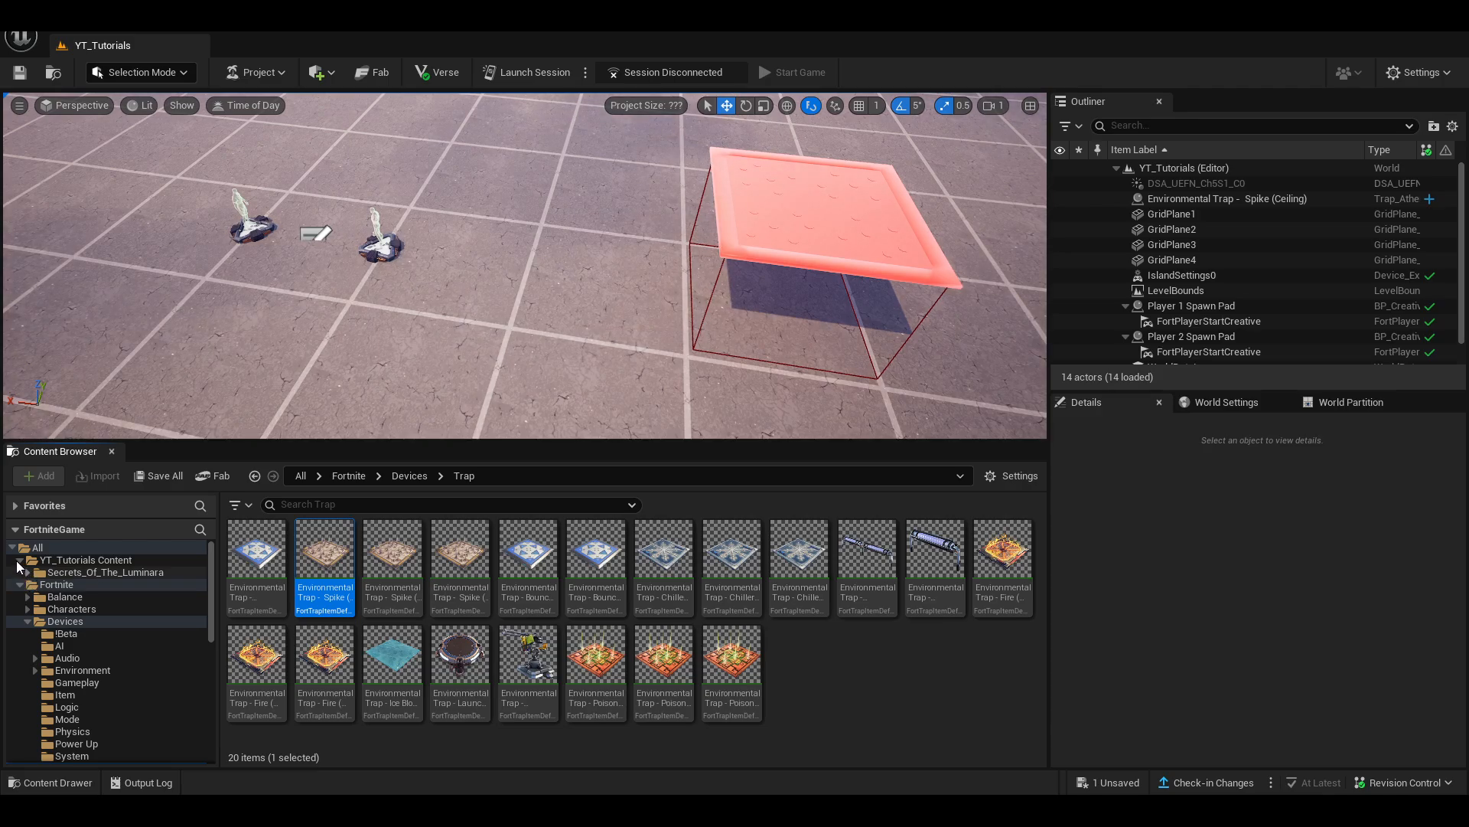
{"action": "left_click", "coordinate": [20, 561]}
{"action": "left_click", "coordinate": [21, 573]}
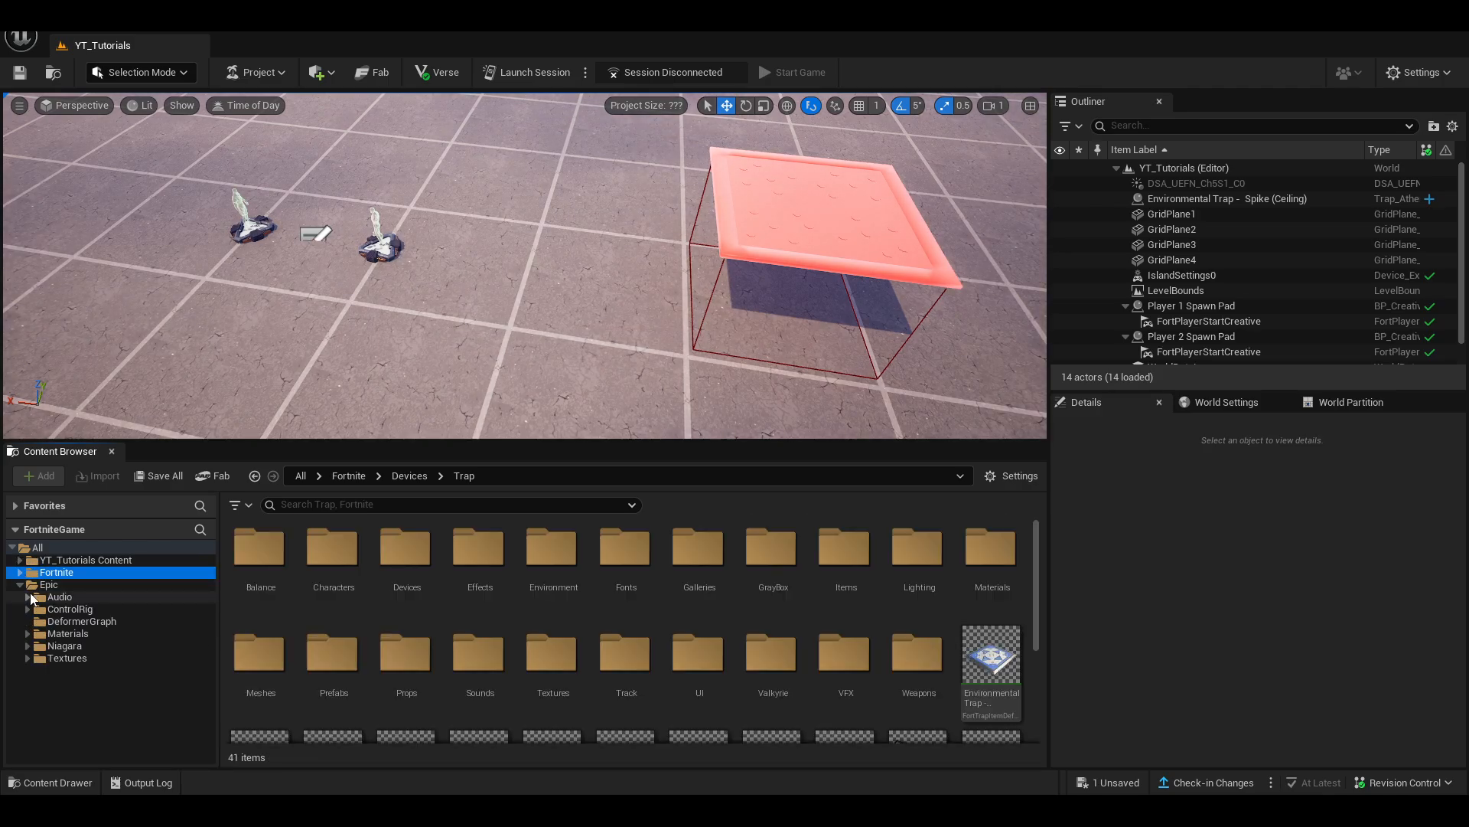
- Expand the YT_Tutorials Content tree, open its Secrets_Of_The_Luminara folder, and close the UEFN editor
{"action": "left_click", "coordinate": [20, 584]}
{"action": "left_click", "coordinate": [20, 560]}
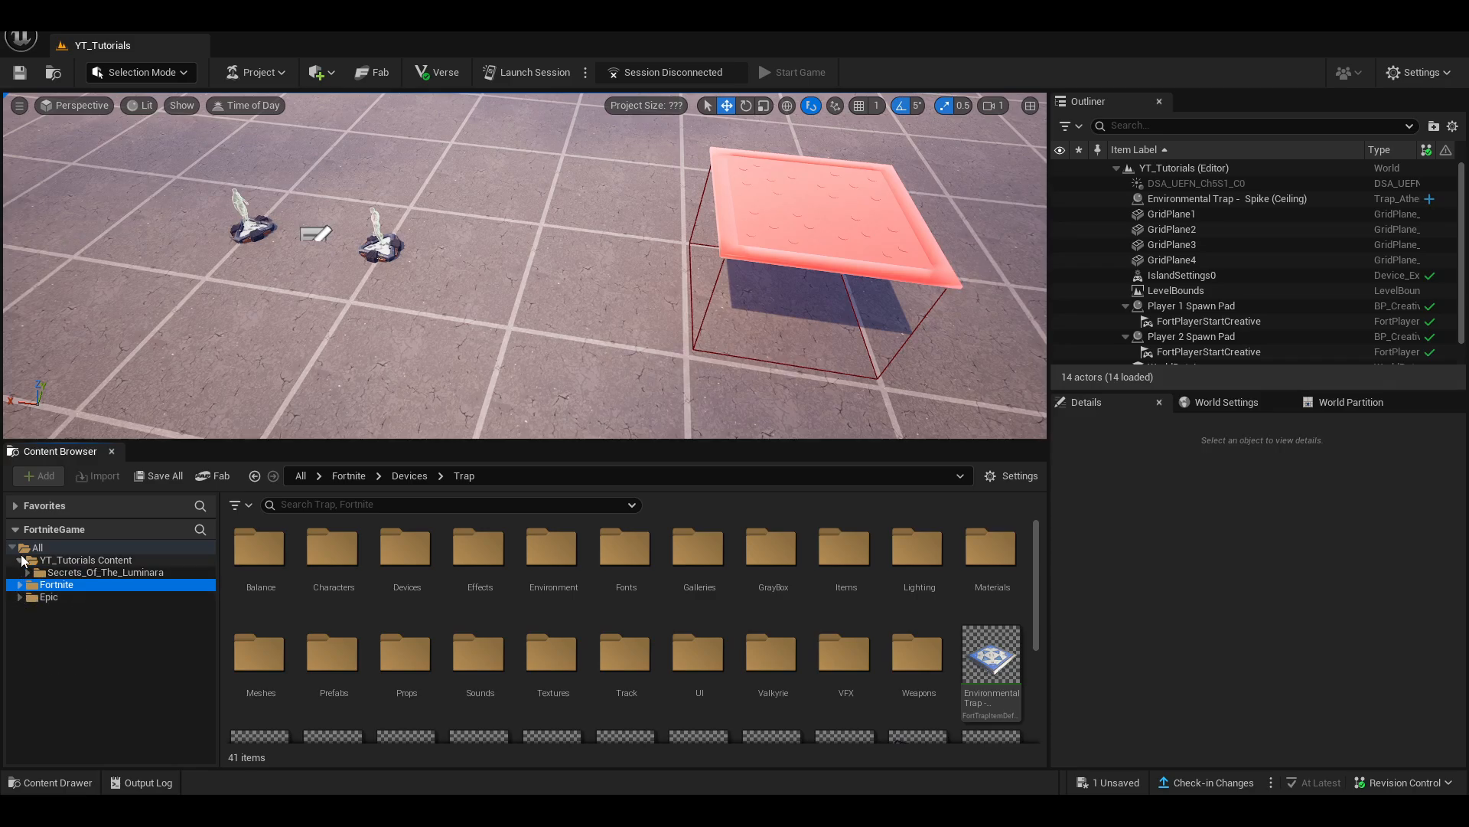
{"action": "left_click", "coordinate": [94, 573]}
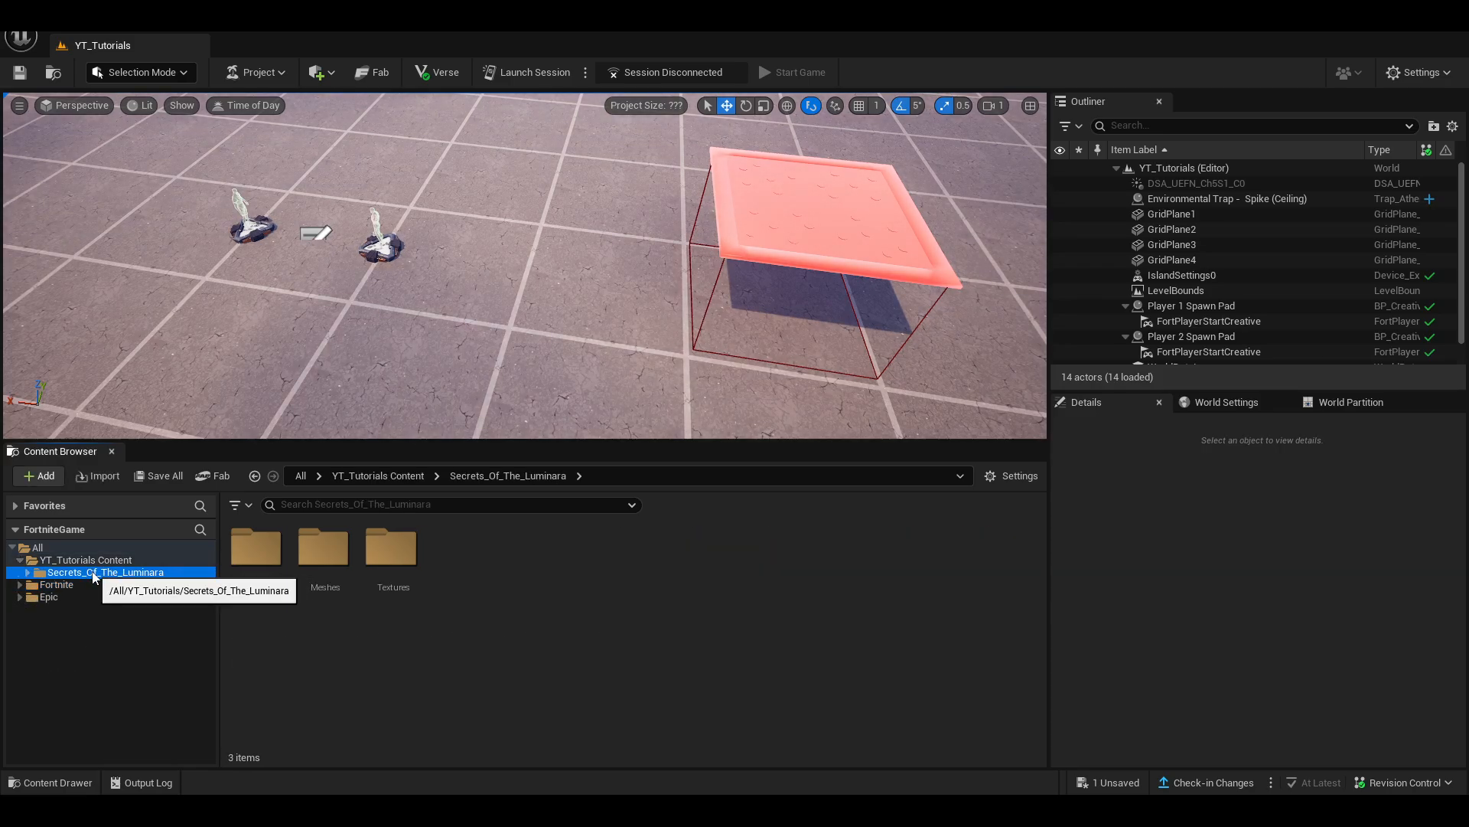
{"action": "left_click", "coordinate": [1456, 32]}
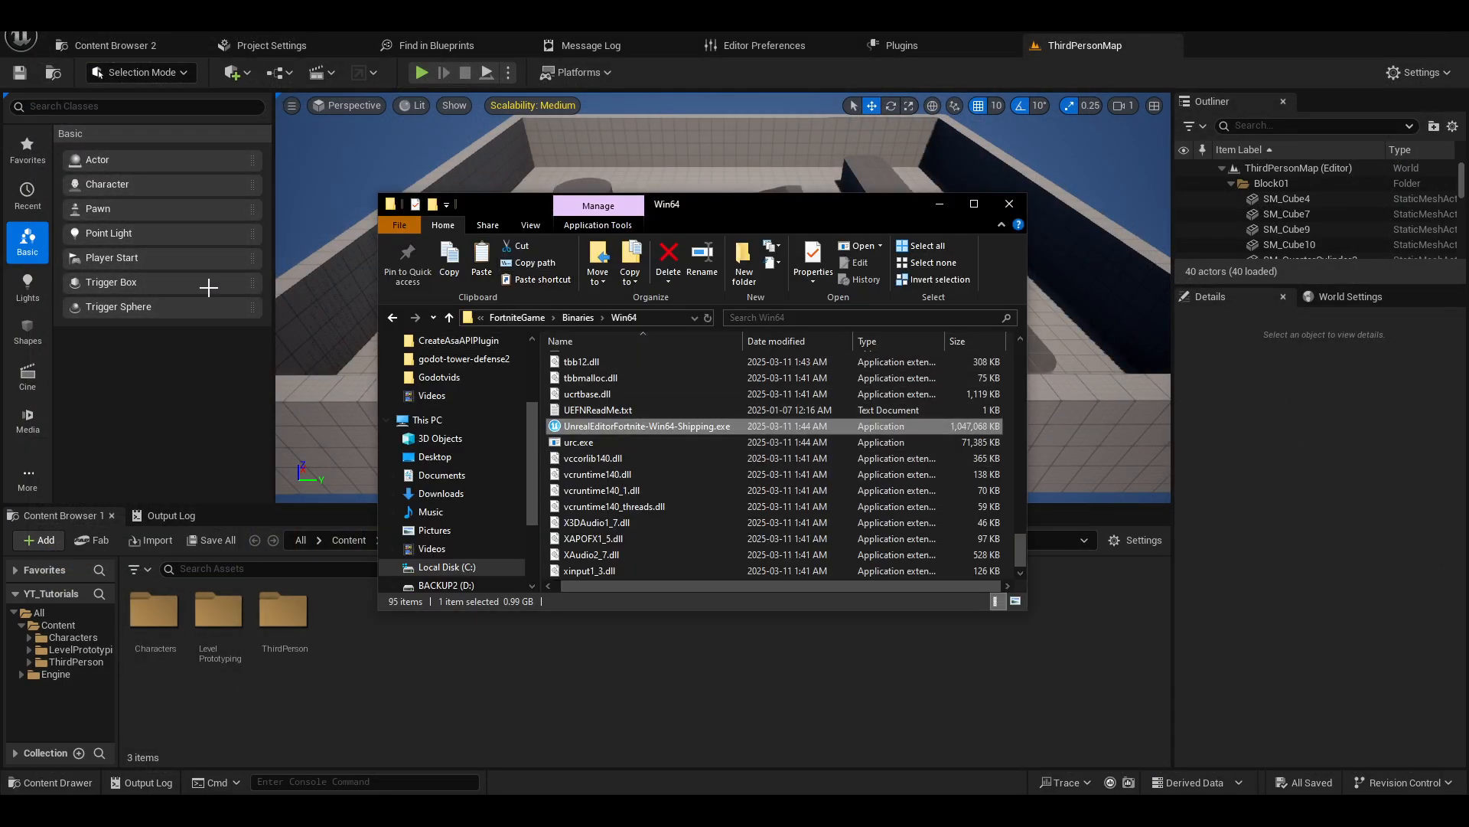
- In File Explorer, permanently delete the KBFN_Secrets_Of_The_Luminara folder from the Desktop and move that window aside
{"action": "left_click_drag", "start_coordinate": [739, 207], "coordinate": [757, 225]}
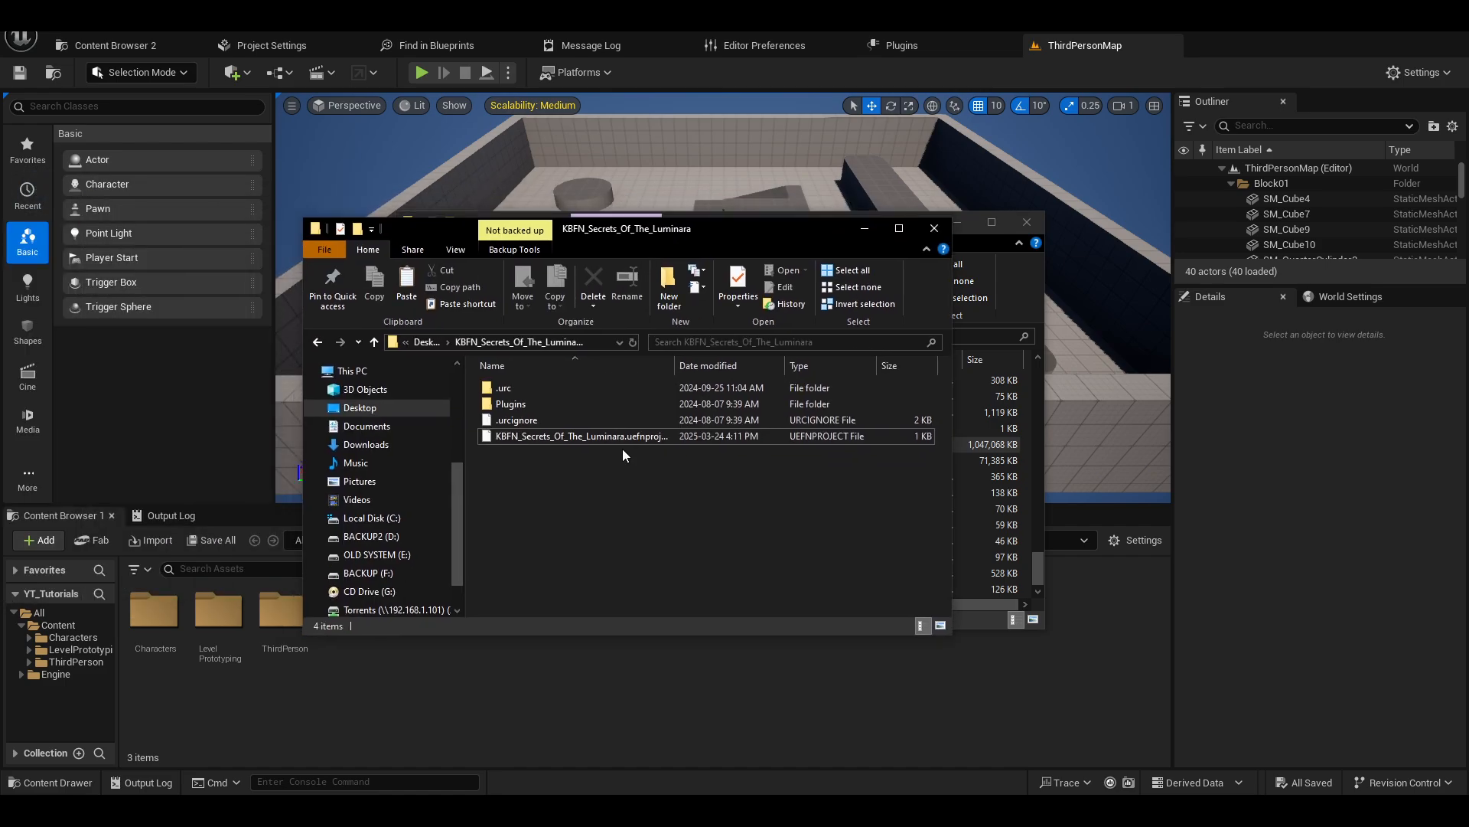
{"action": "left_click", "coordinate": [423, 342]}
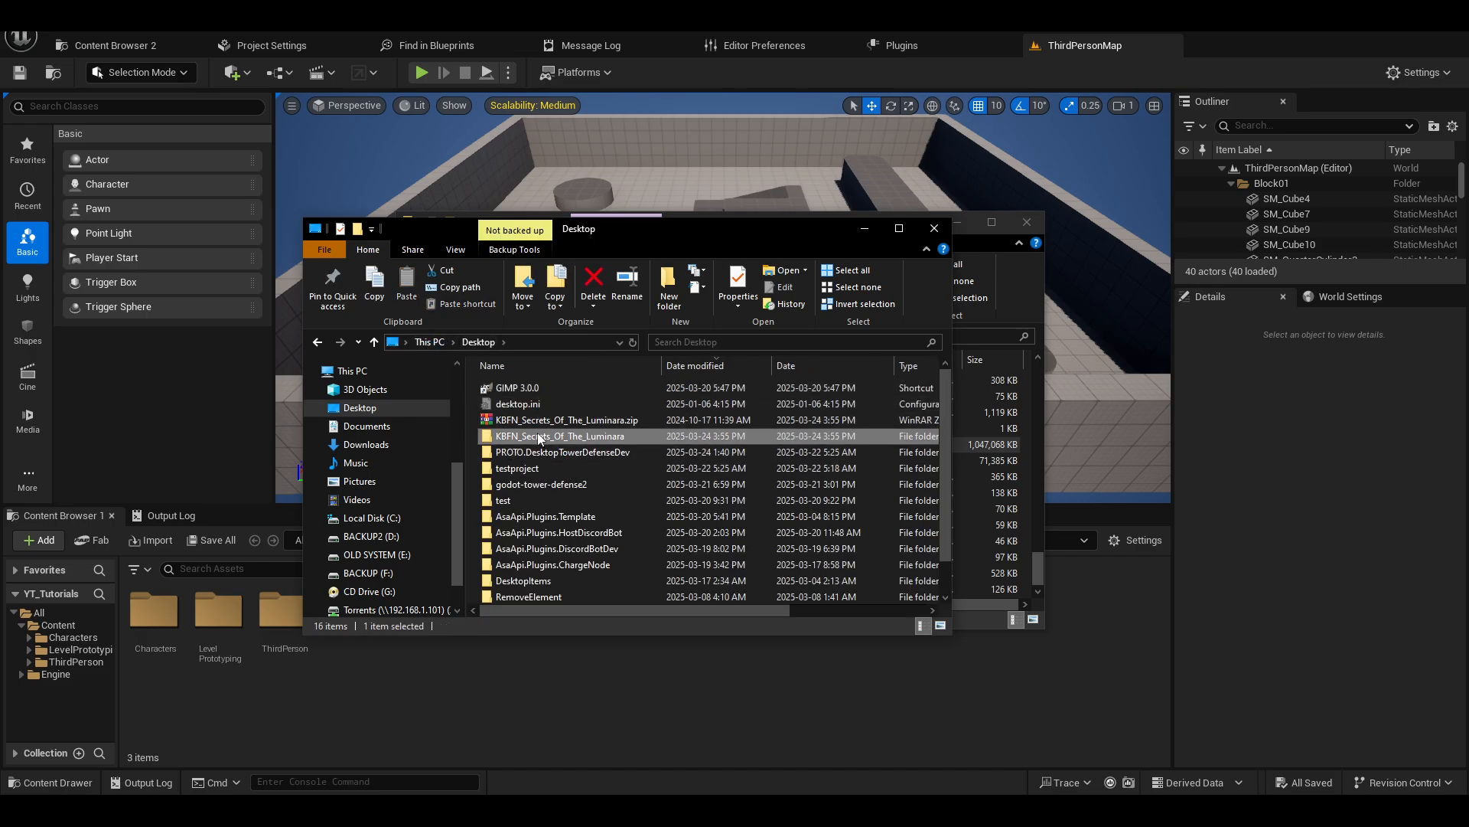
{"action": "key", "text": "shift+Delete"}
{"action": "key", "text": "Return"}
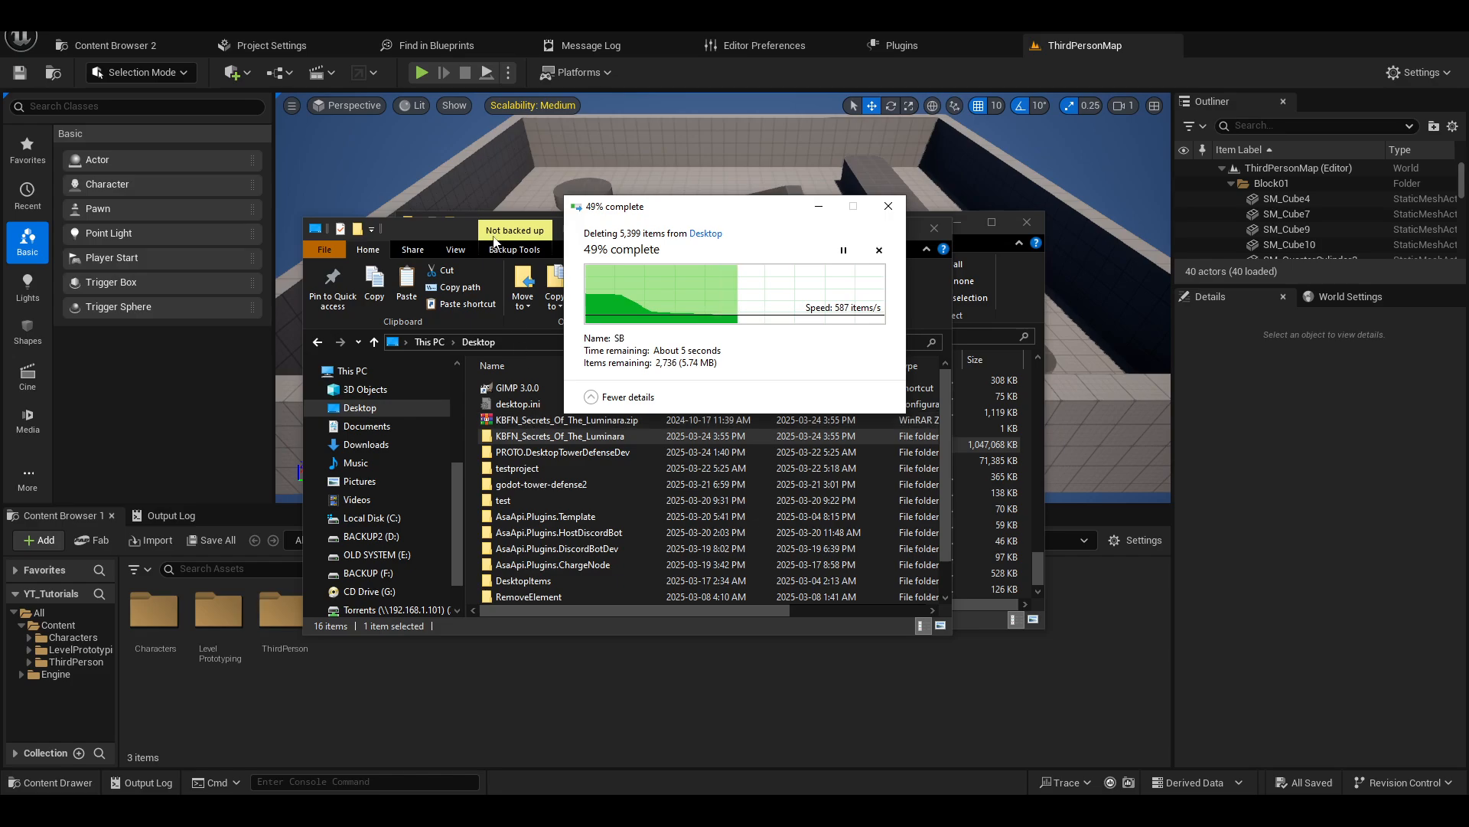
{"action": "left_click_drag", "start_coordinate": [433, 224], "coordinate": [1468, 230]}
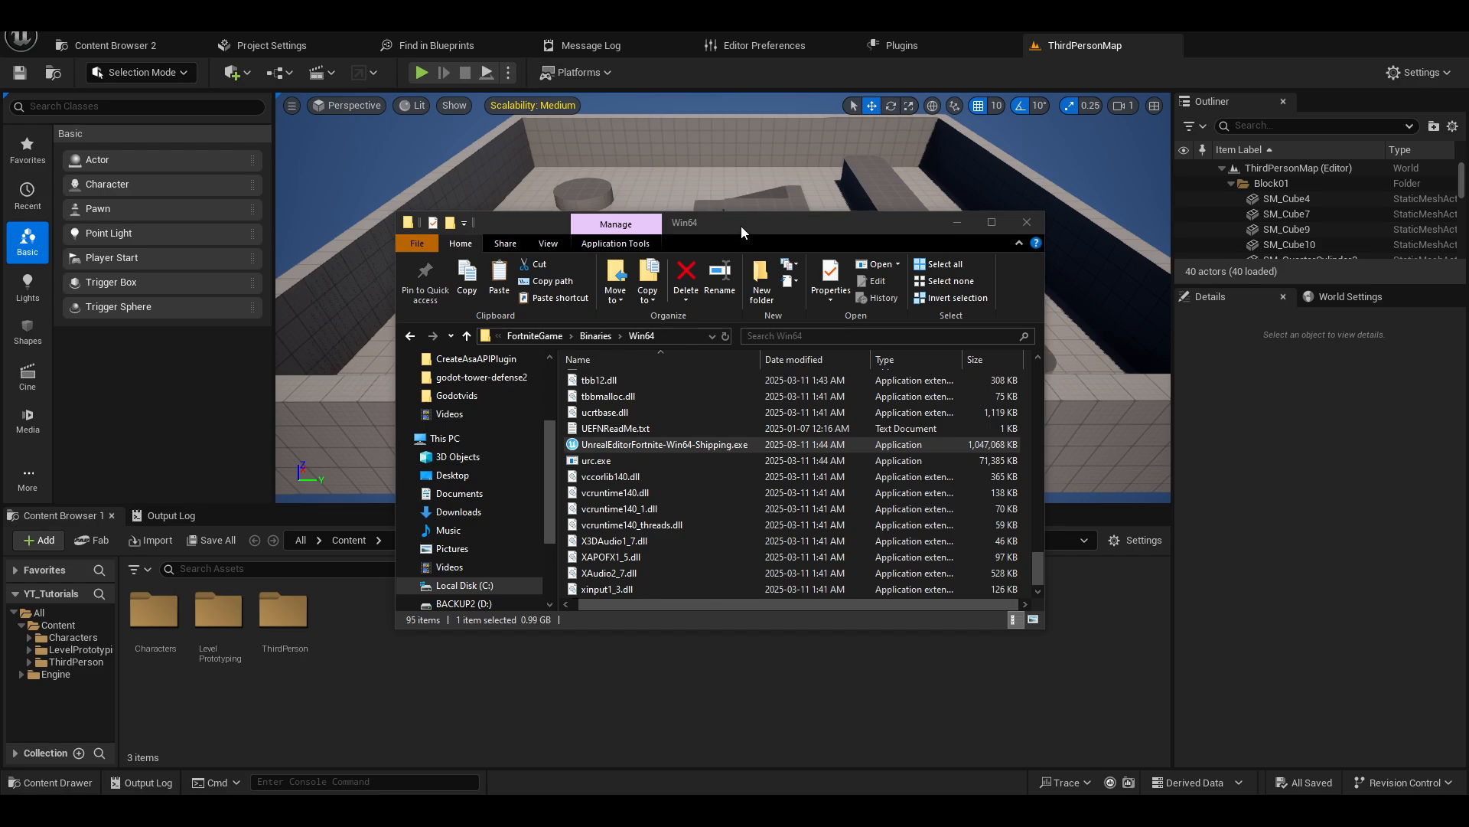
- Launch UnrealEditorFortnite-Win64-Shipping.exe from the FortniteGame\Binaries\Win64 folder
{"action": "left_click_drag", "start_coordinate": [741, 227], "coordinate": [715, 255]}
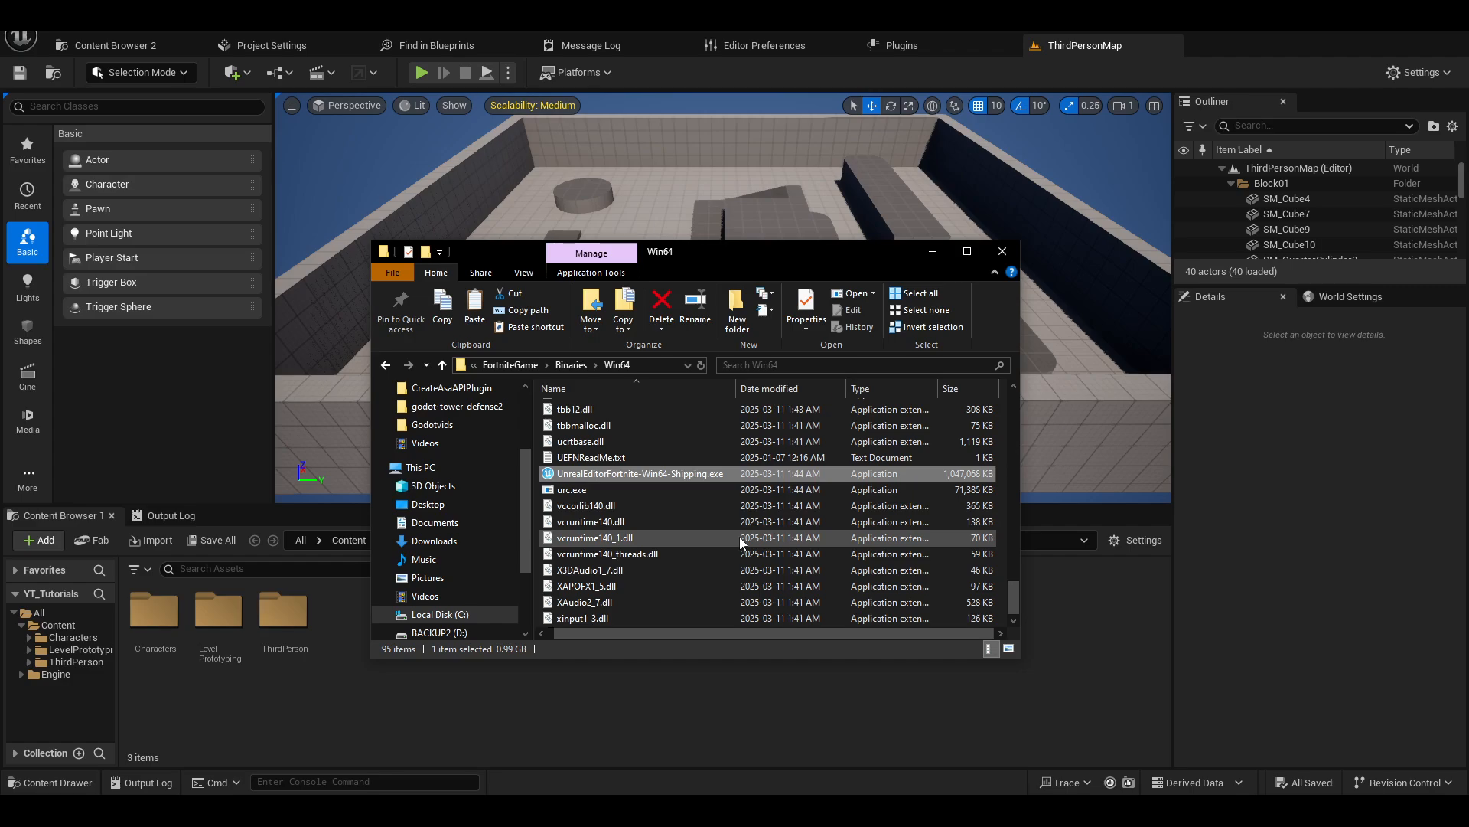
{"action": "scroll", "coordinate": [765, 534], "scroll_direction": "up", "scroll_amount": 3}
{"action": "scroll", "coordinate": [764, 532], "scroll_direction": "down", "scroll_amount": 3}
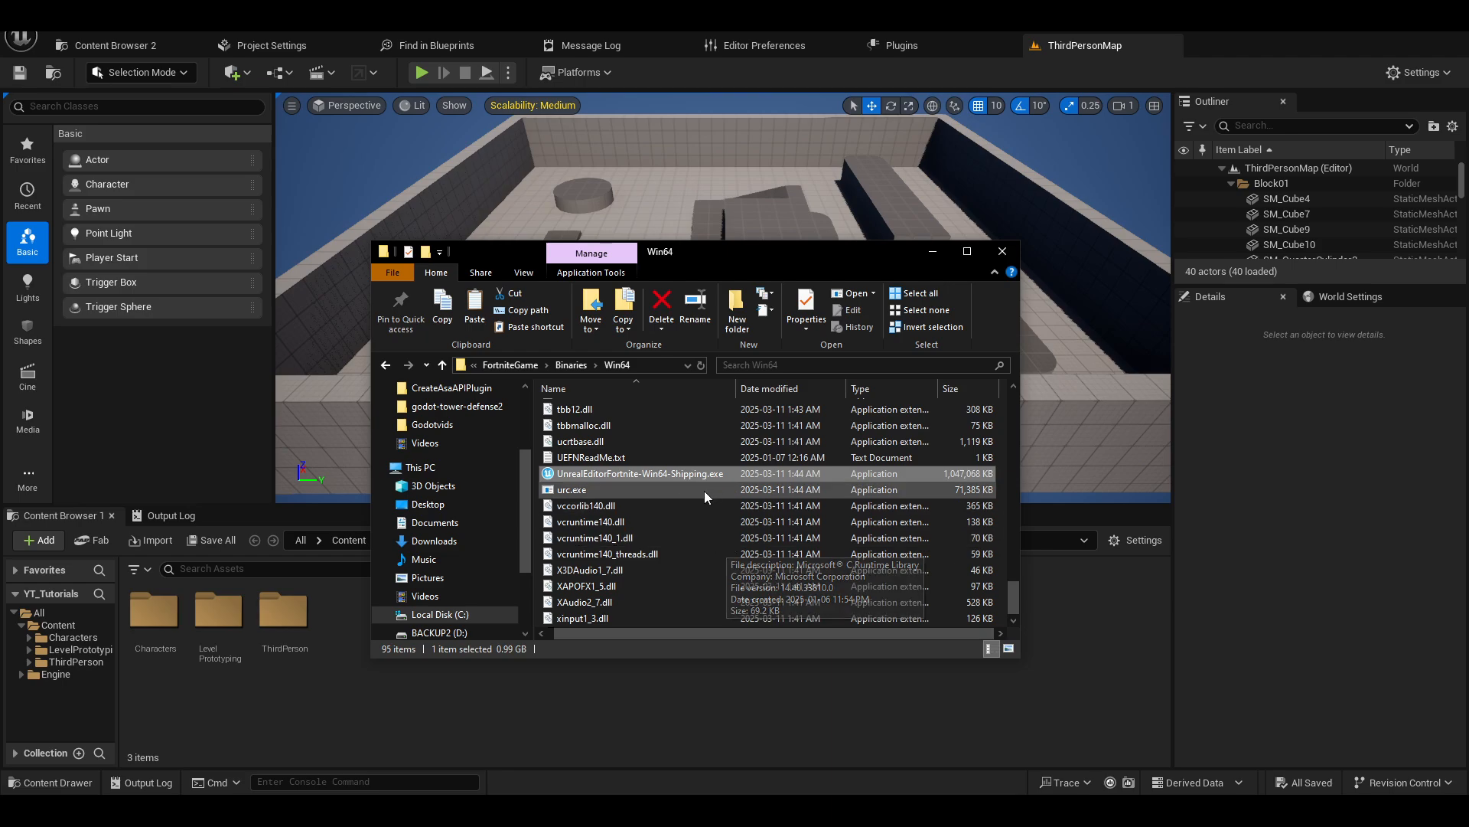
{"action": "scroll", "coordinate": [712, 498], "scroll_direction": "up", "scroll_amount": 4}
{"action": "scroll", "coordinate": [696, 511], "scroll_direction": "down", "scroll_amount": 4}
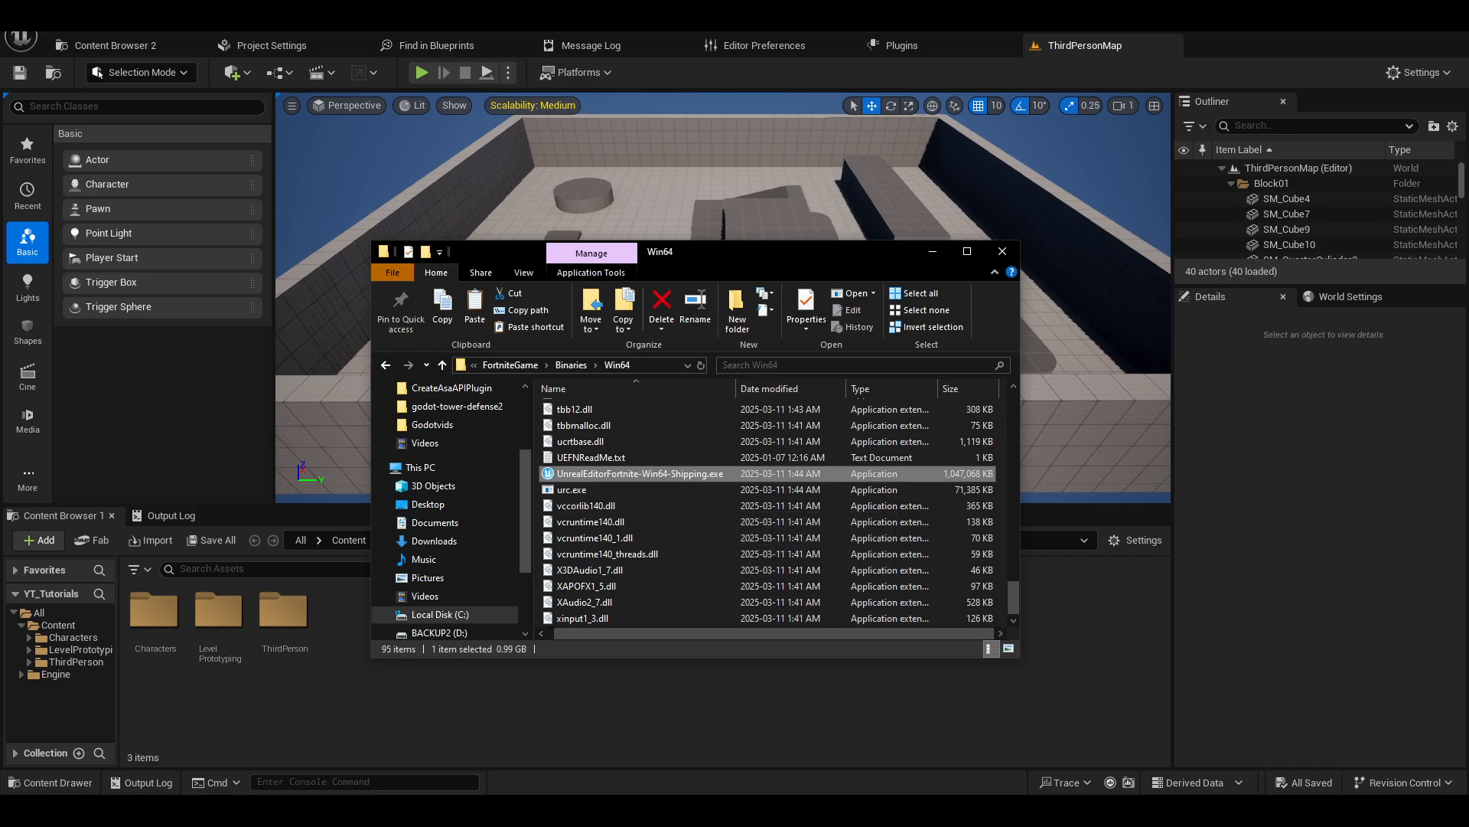
{"action": "left_click", "coordinate": [669, 493]}
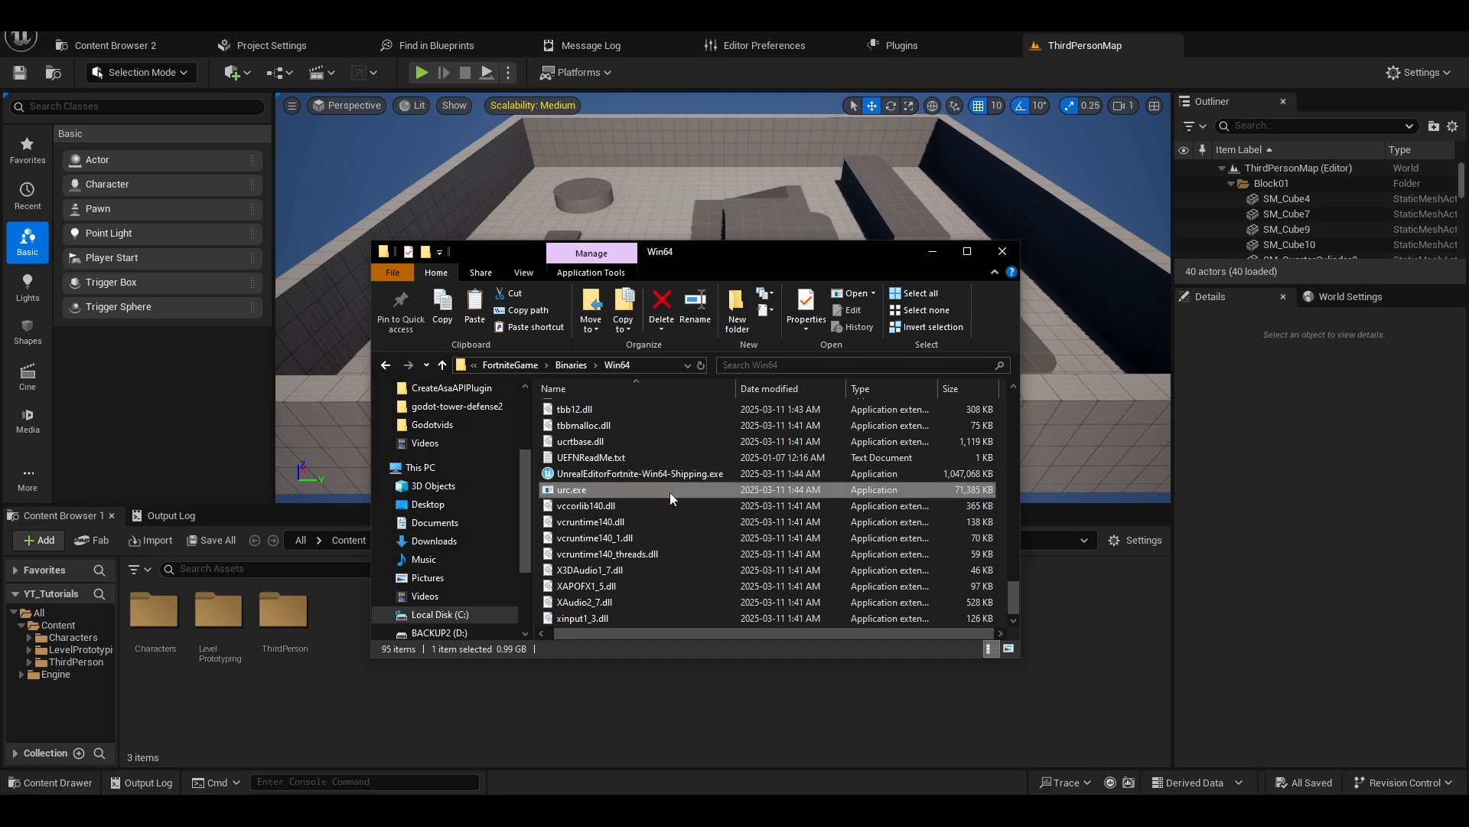
{"action": "left_click", "coordinate": [688, 475]}
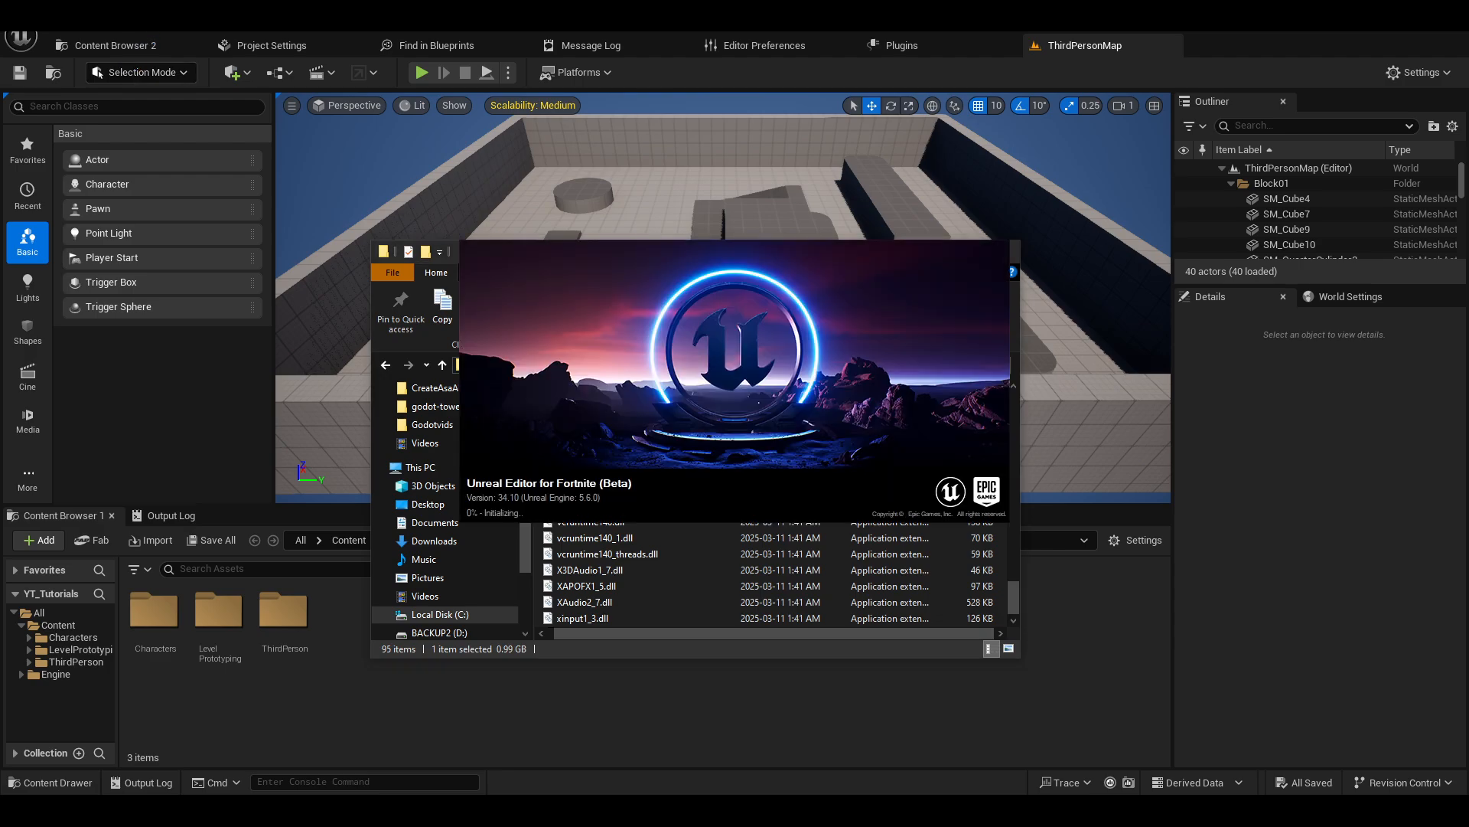
- In the other File Explorer window, browse to the Content folder of the YT_Tutorials plugin inside Epic Games\UEFN\YT_Tutorials on the D: drive
{"action": "left_click_drag", "start_coordinate": [0, 199], "coordinate": [457, 214]}
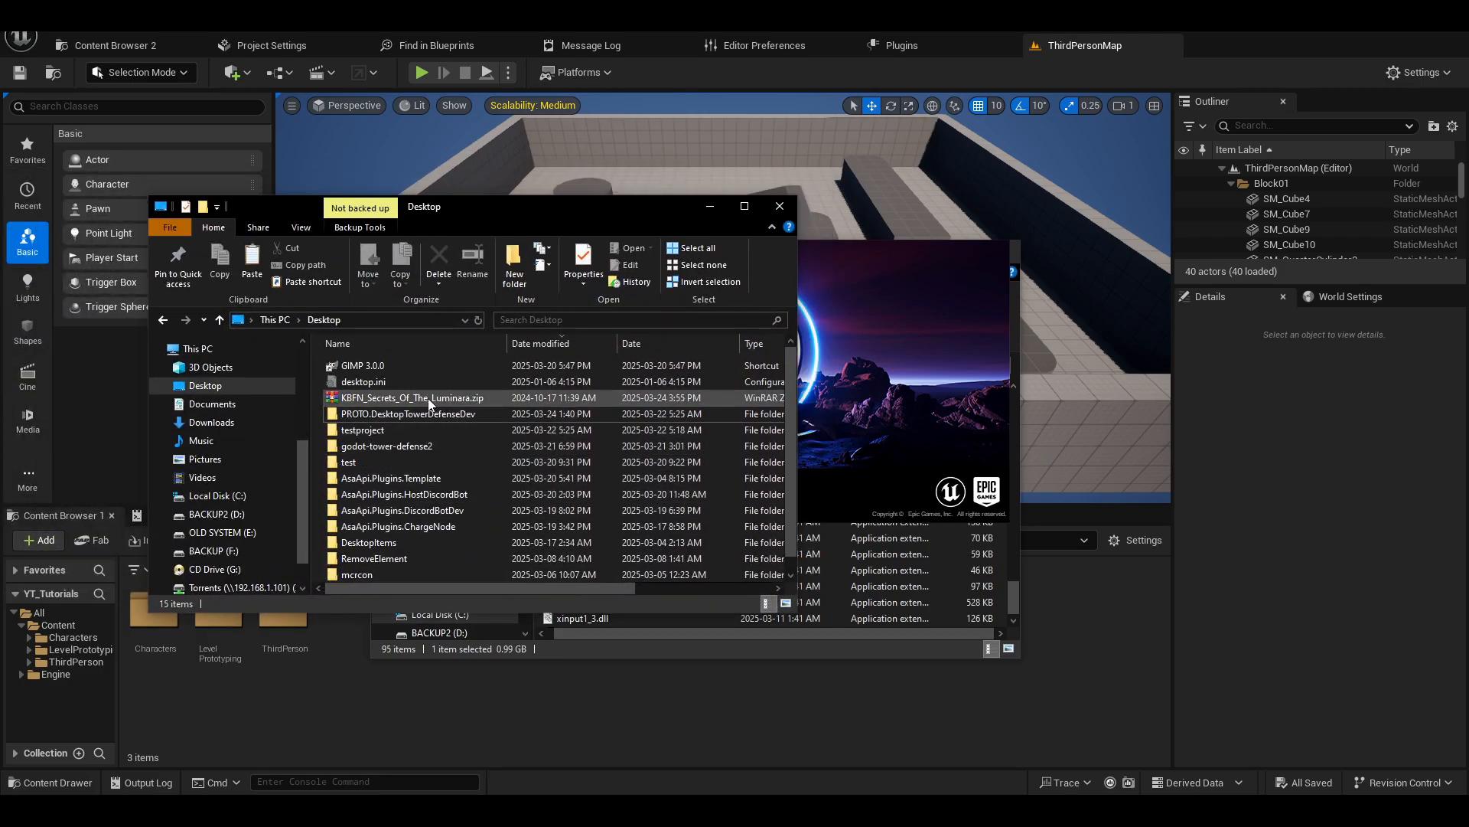
{"action": "left_click", "coordinate": [248, 502]}
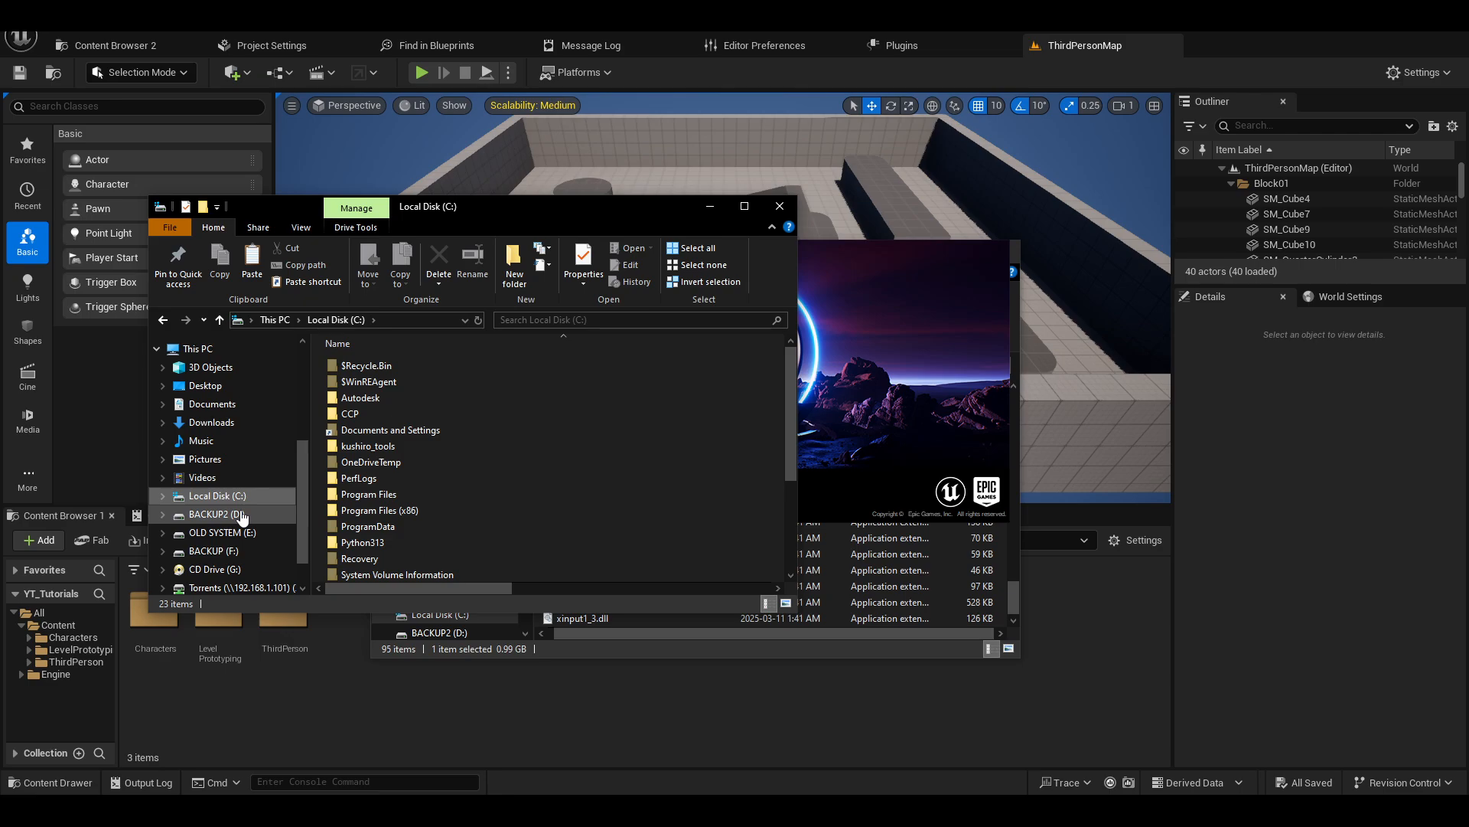
{"action": "left_click", "coordinate": [248, 514]}
{"action": "double_click", "coordinate": [357, 510]}
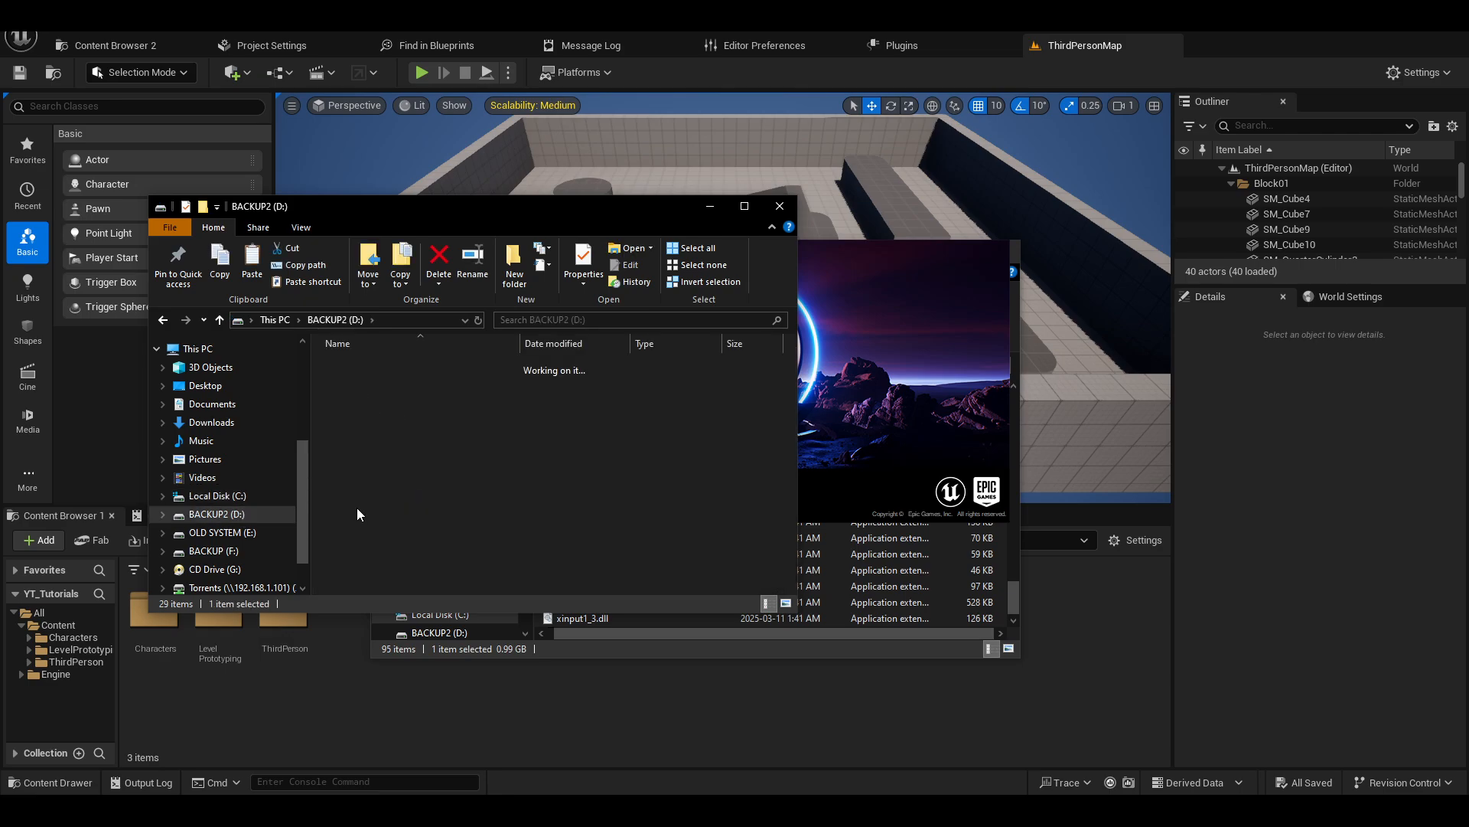
{"action": "double_click", "coordinate": [356, 384]}
{"action": "double_click", "coordinate": [373, 370]}
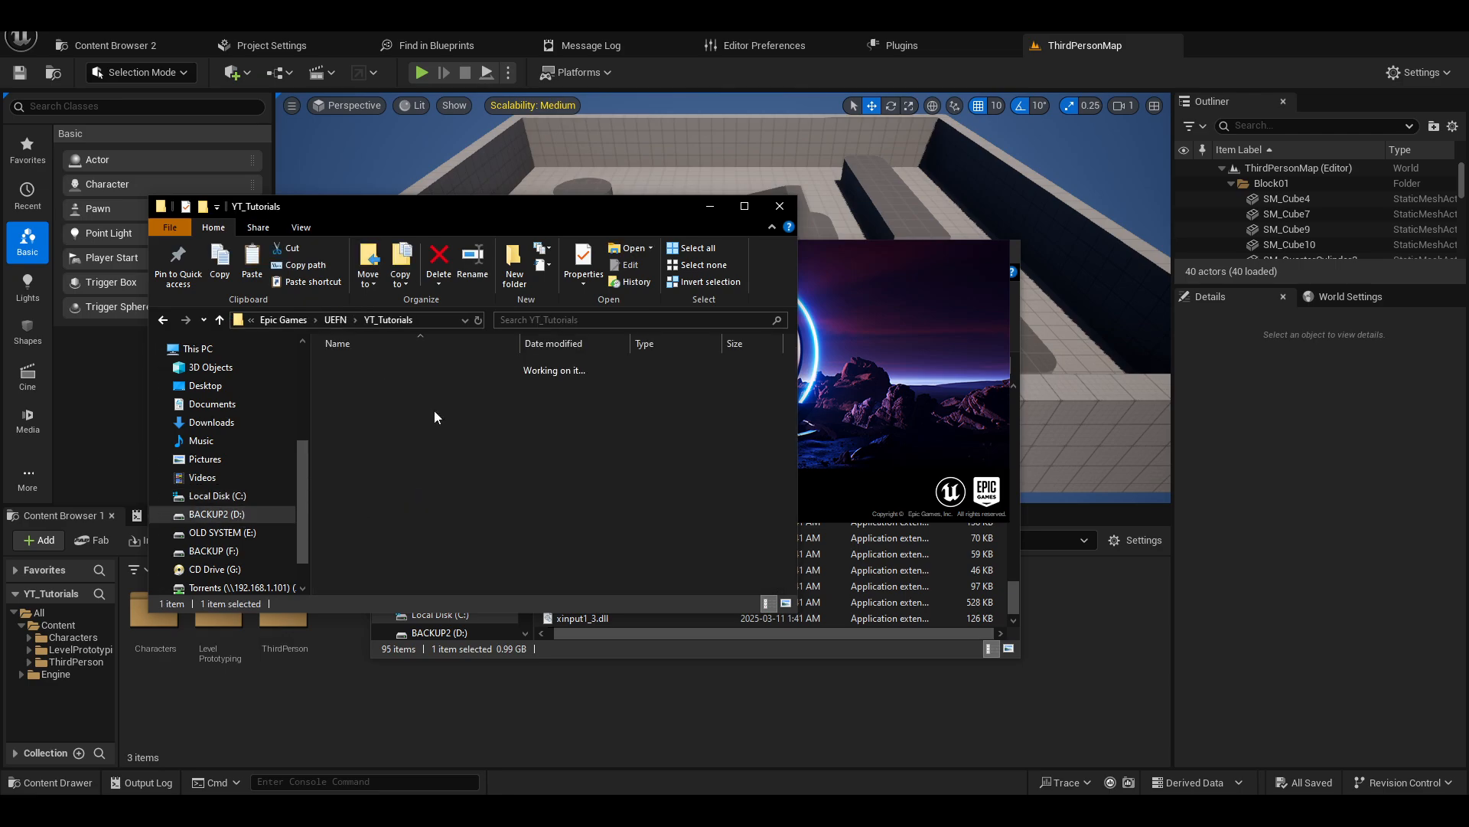
{"action": "double_click", "coordinate": [366, 380]}
{"action": "double_click", "coordinate": [382, 368]}
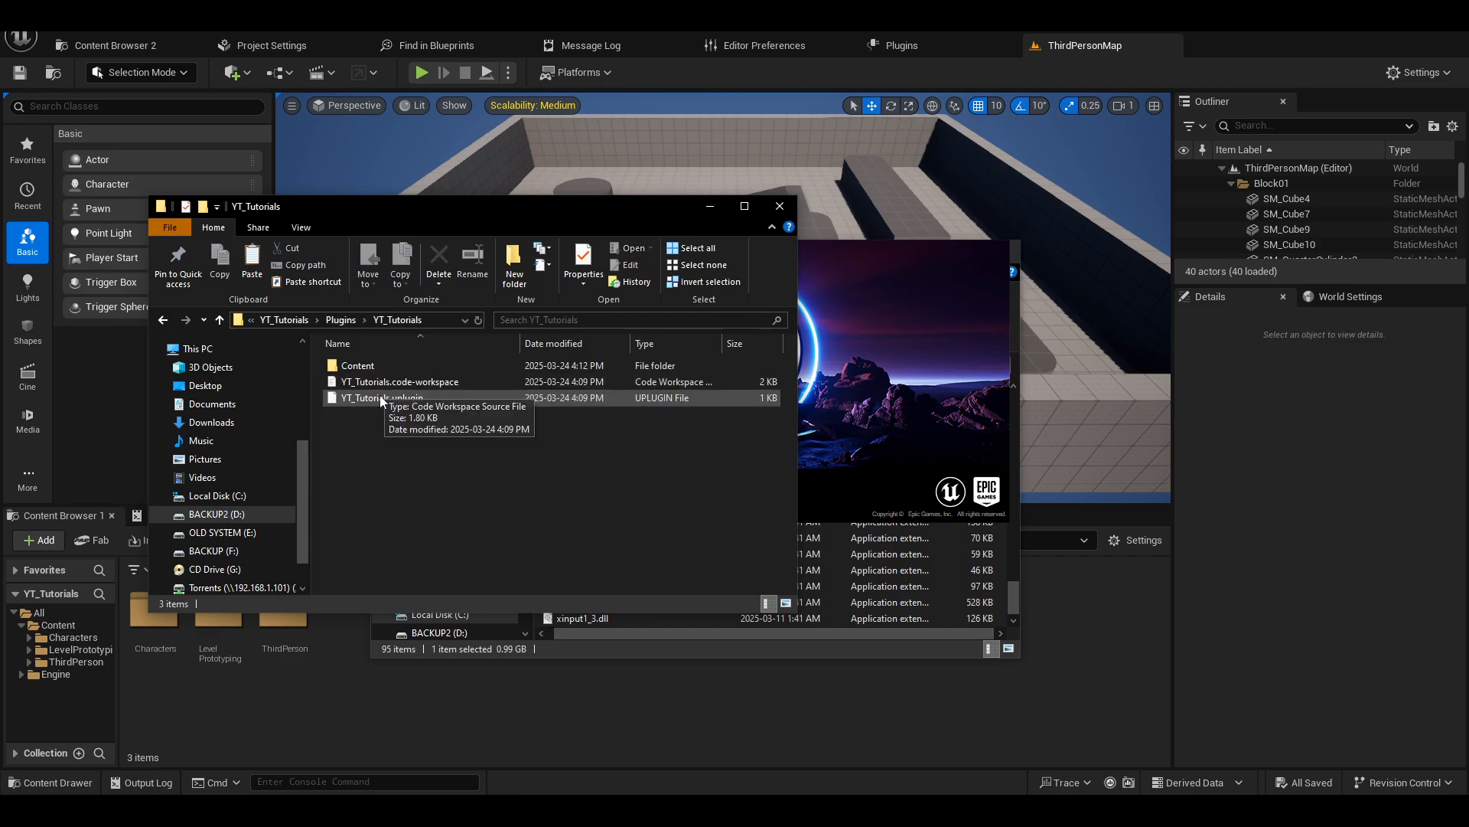
{"action": "double_click", "coordinate": [369, 365]}
- Look through the Secrets_Of_The_Luminara folder and its Meshes subfolder
{"action": "left_click", "coordinate": [419, 382]}
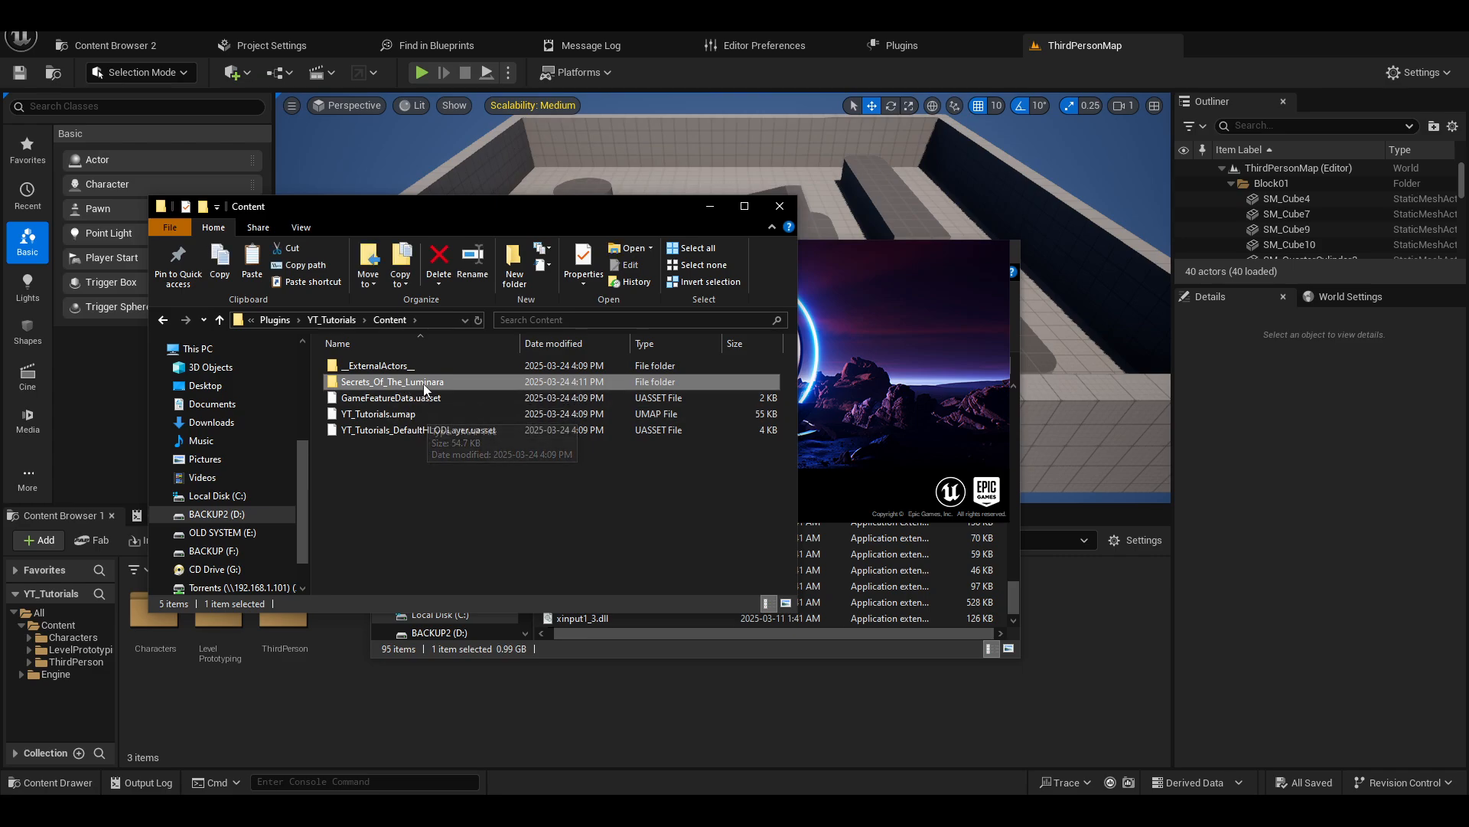
{"action": "double_click", "coordinate": [427, 385]}
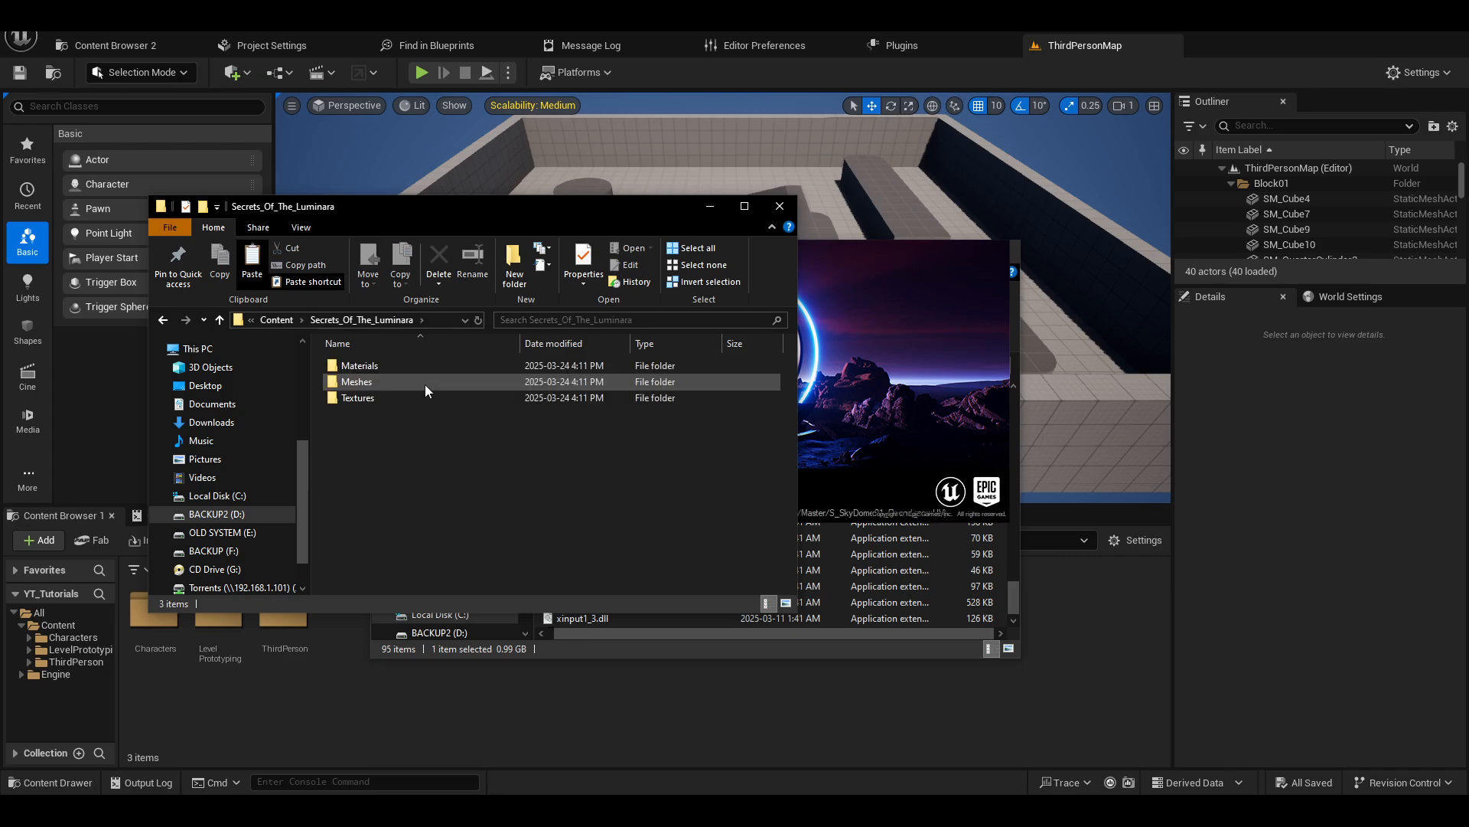
{"action": "double_click", "coordinate": [365, 383]}
{"action": "left_click", "coordinate": [359, 381]}
{"action": "double_click", "coordinate": [354, 399]}
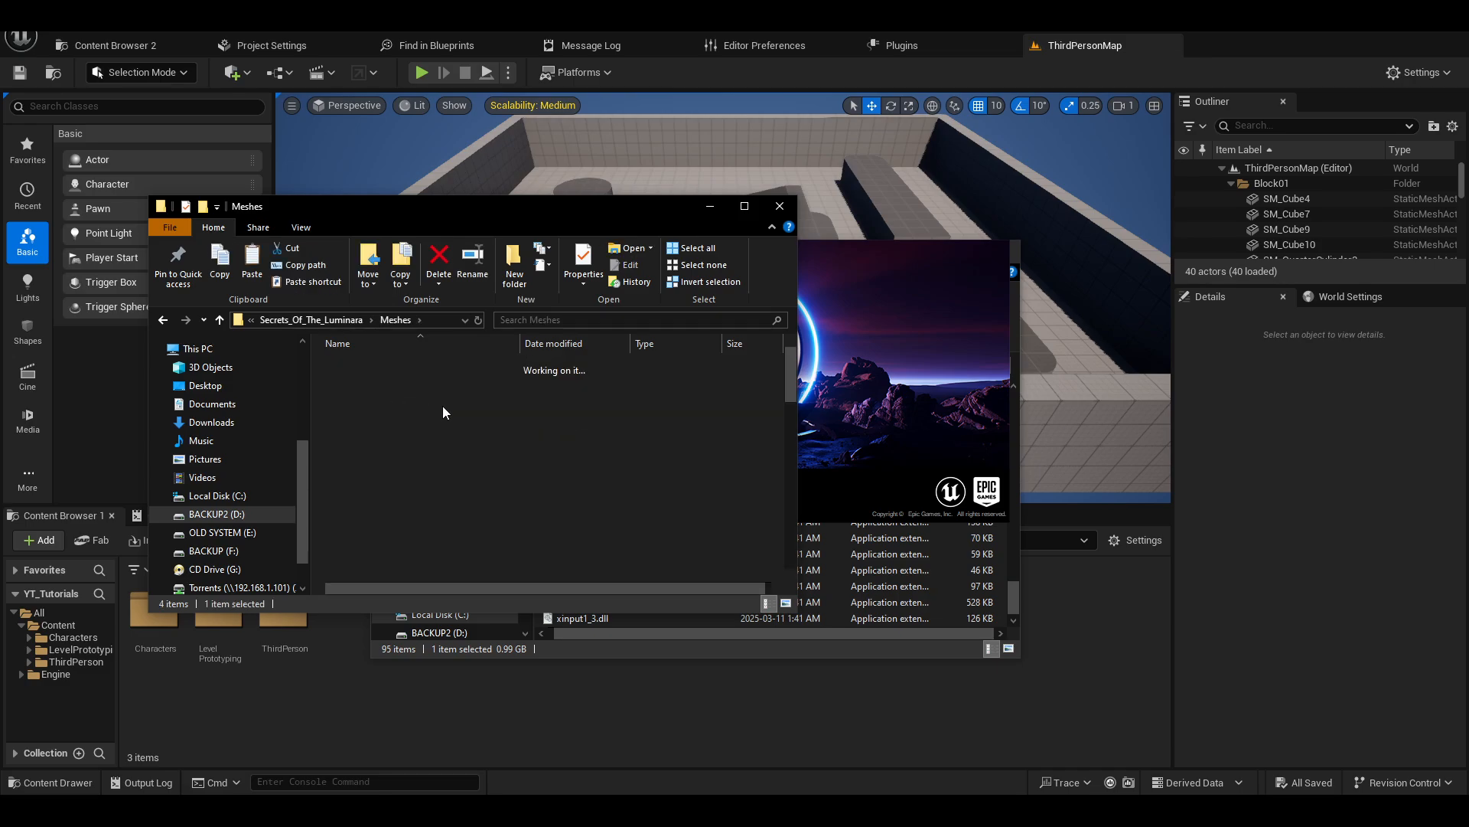
{"action": "left_click", "coordinate": [267, 322]}
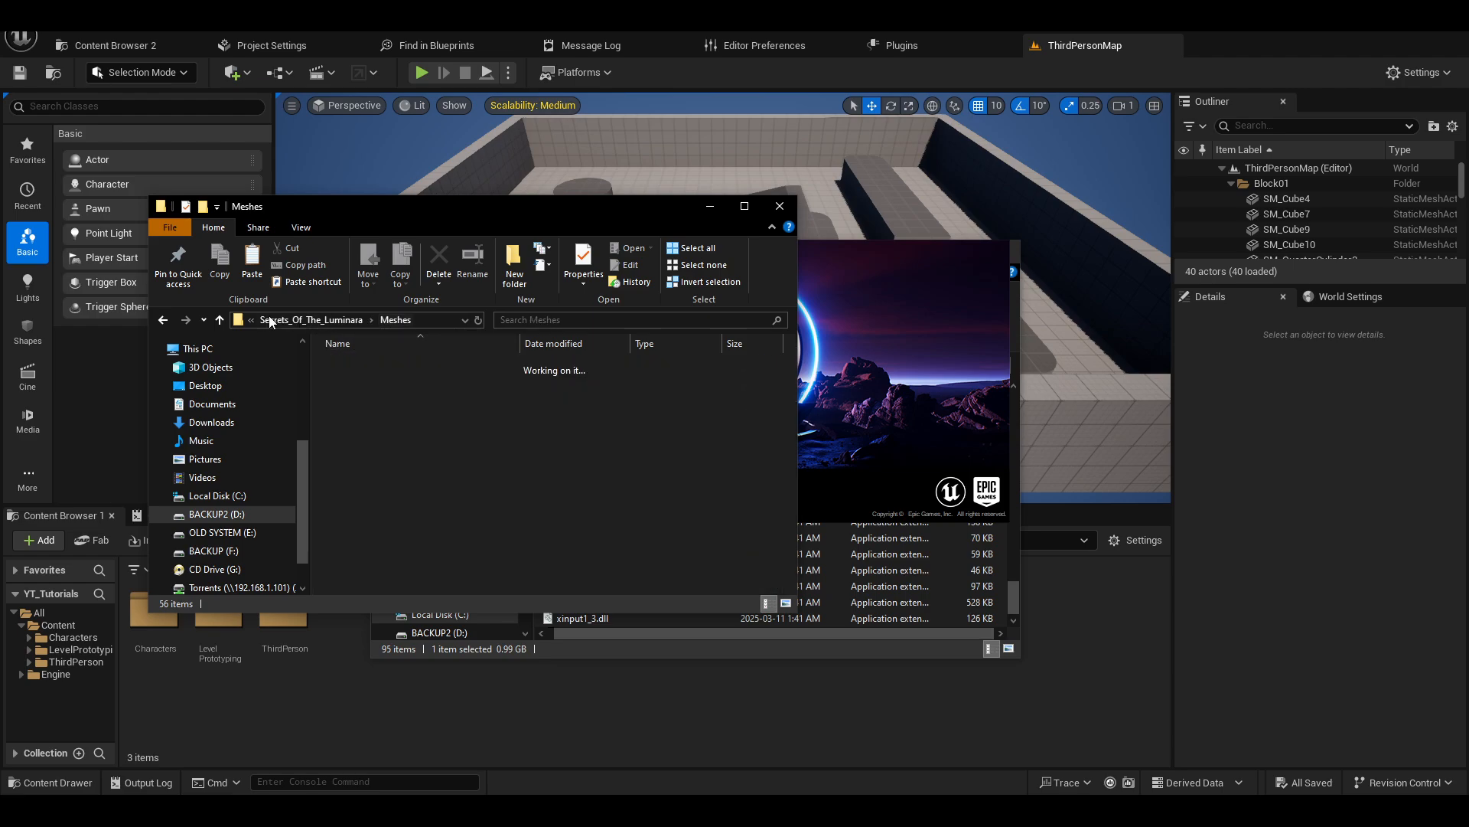
{"action": "left_click", "coordinate": [315, 322]}
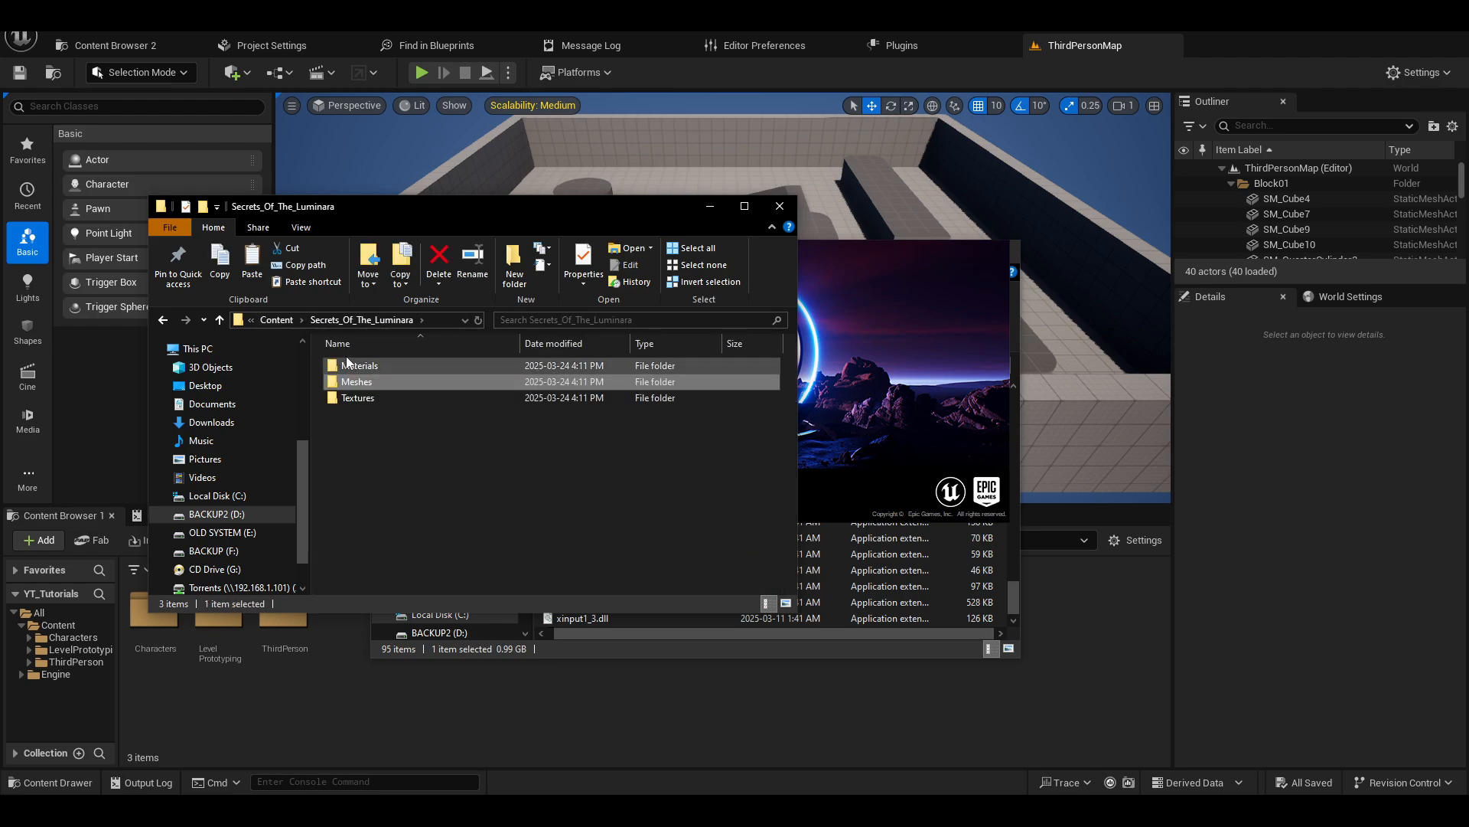
- Return to the plugin's Content folder and permanently delete the Secrets_Of_The_Luminara folder
{"action": "left_click", "coordinate": [276, 320]}
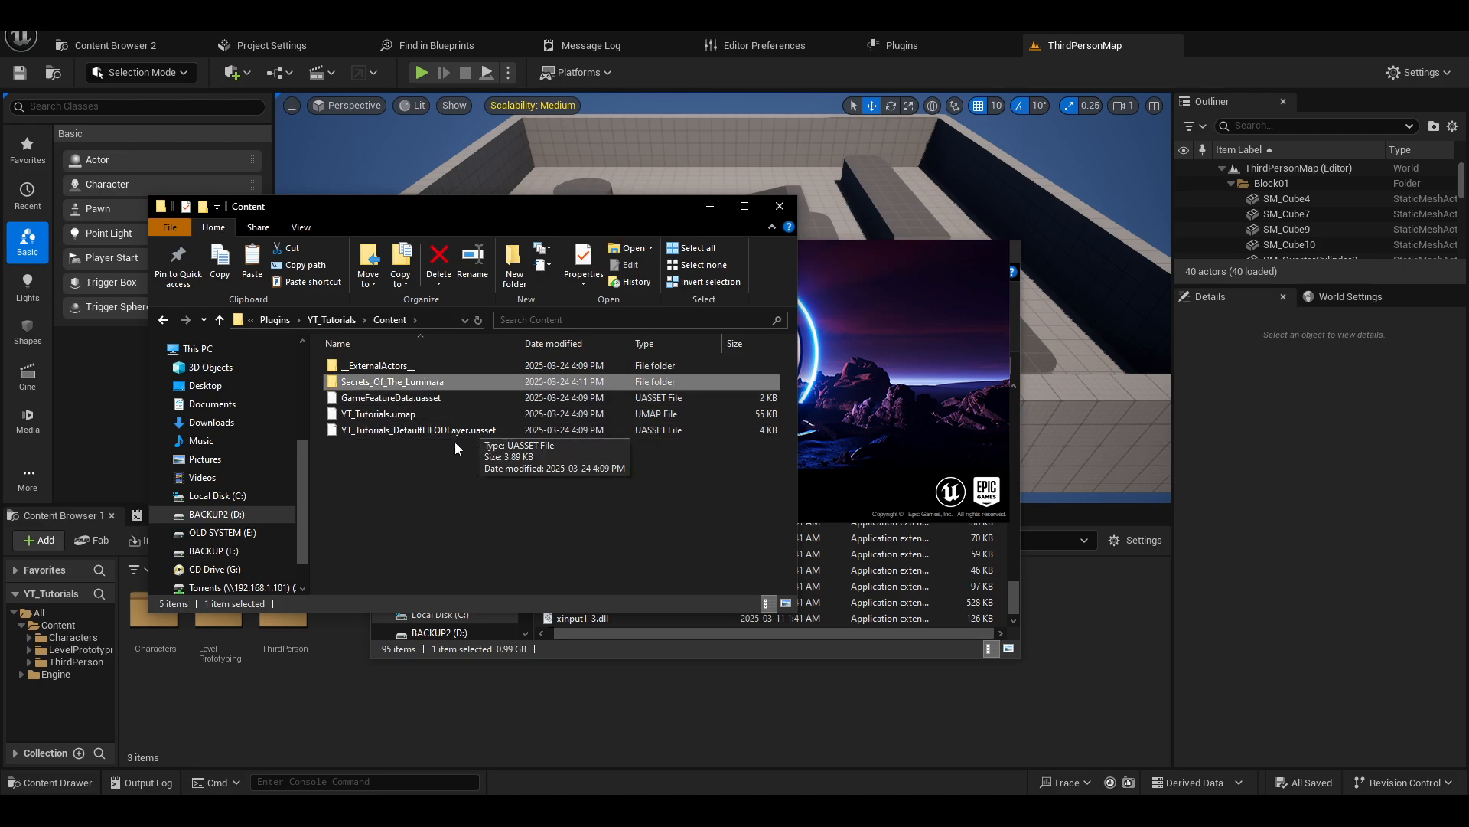
{"action": "key", "text": "shift+Delete"}
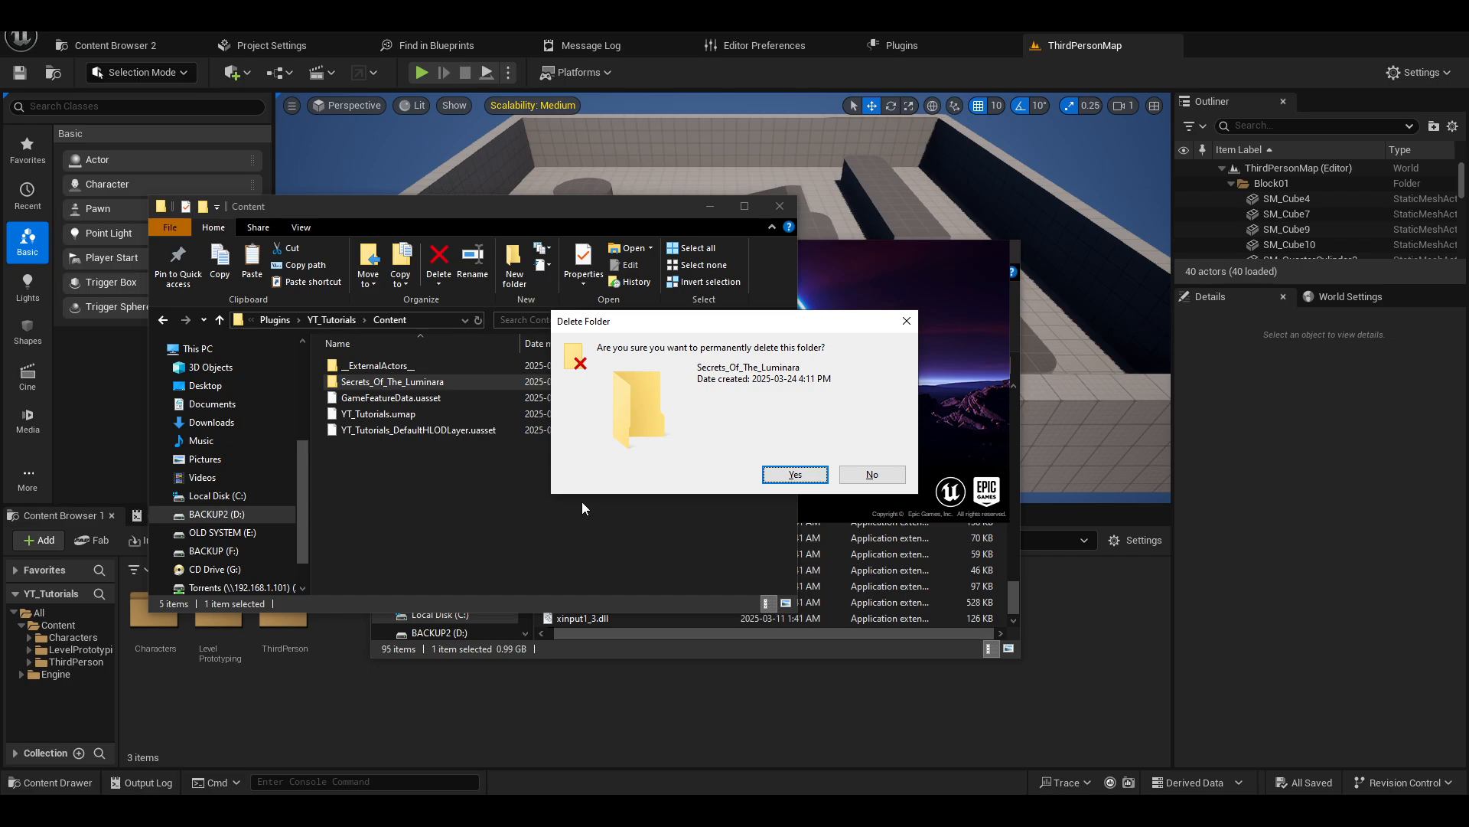
{"action": "left_click", "coordinate": [789, 476]}
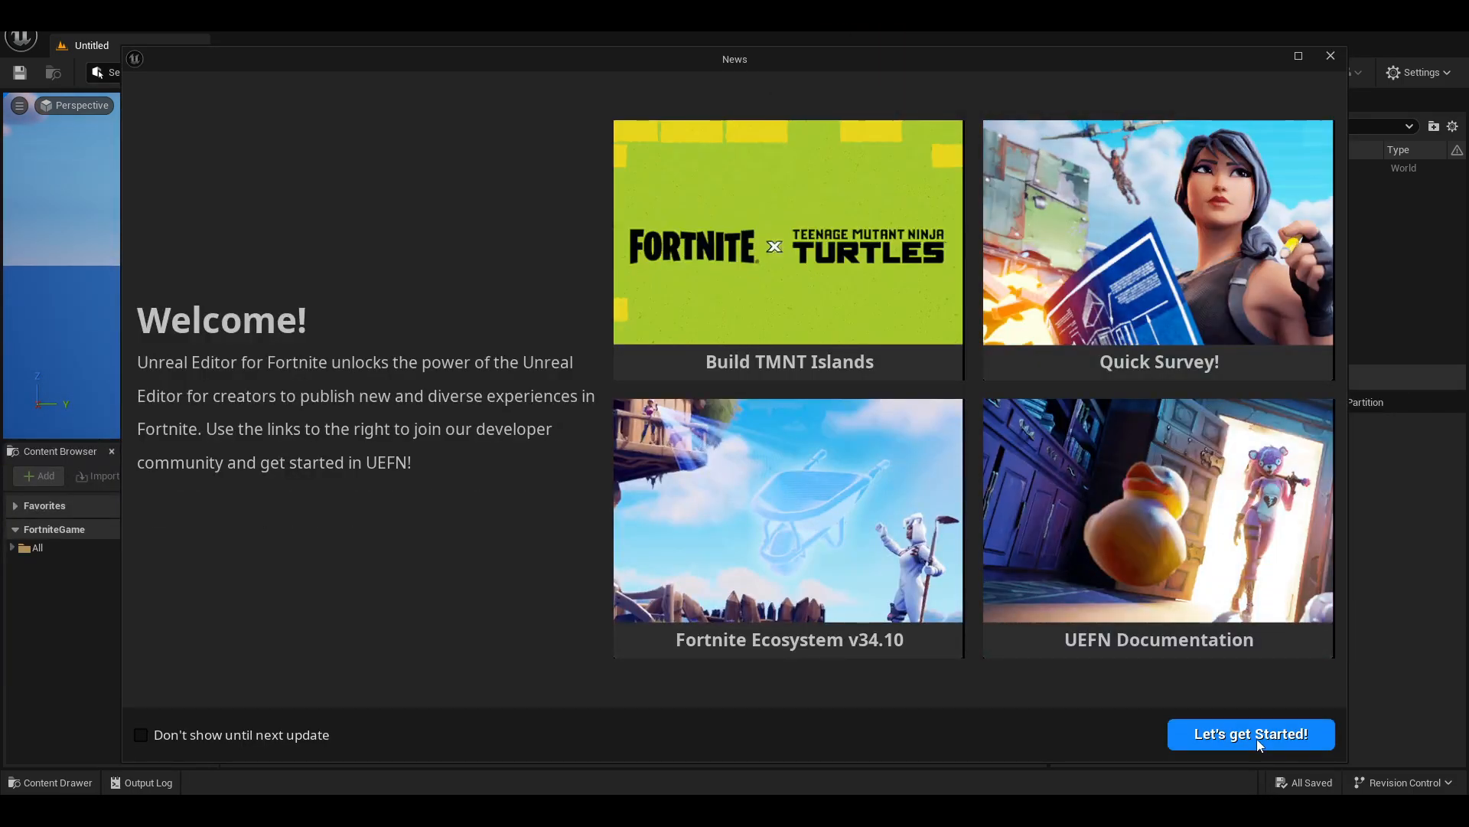
- Dismiss the UEFN welcome news and open the YT_Tutorials project from My Projects
{"action": "left_click", "coordinate": [1255, 736]}
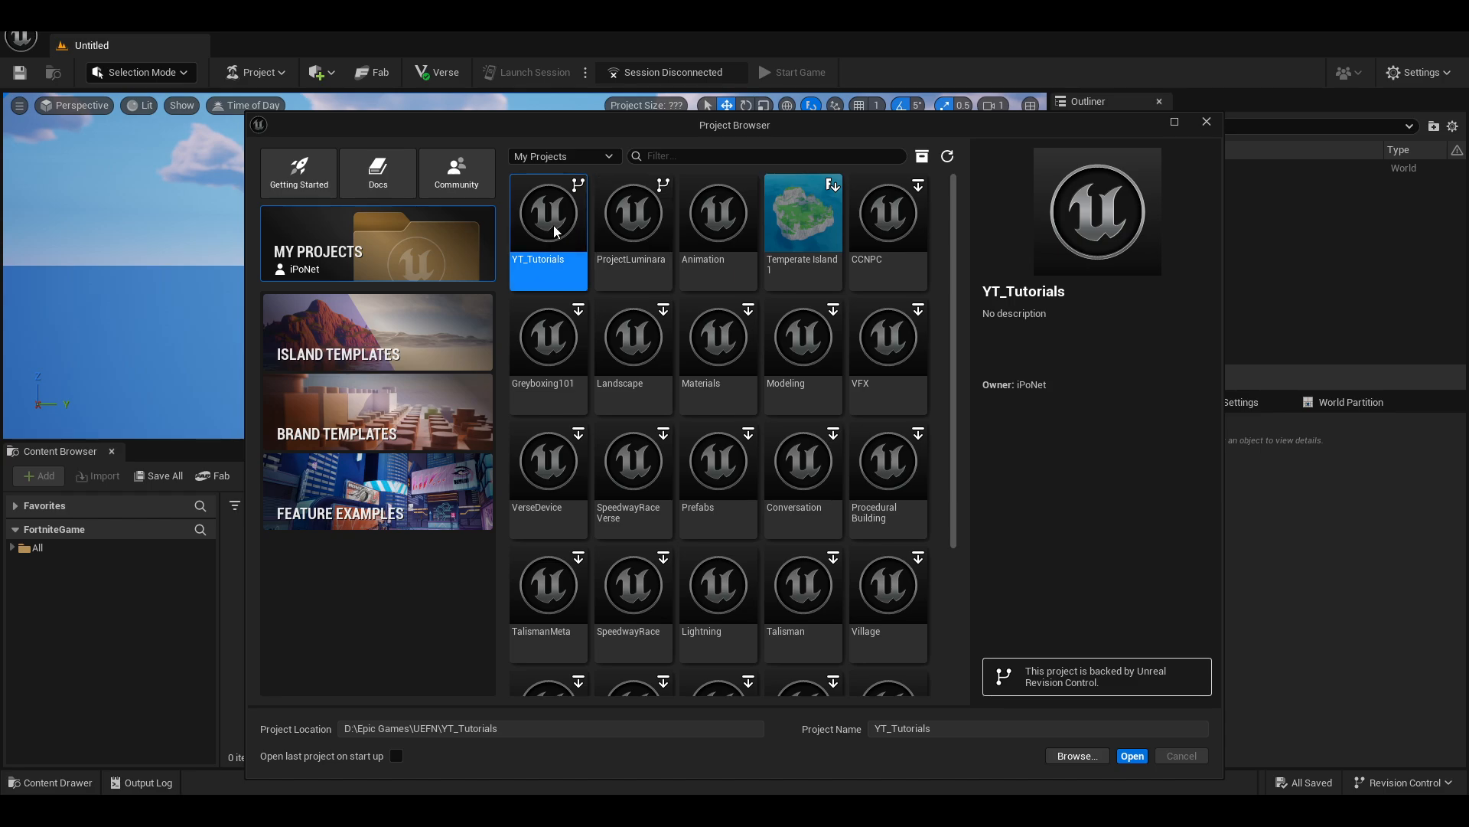
{"action": "left_click", "coordinate": [616, 233]}
{"action": "left_click", "coordinate": [539, 237]}
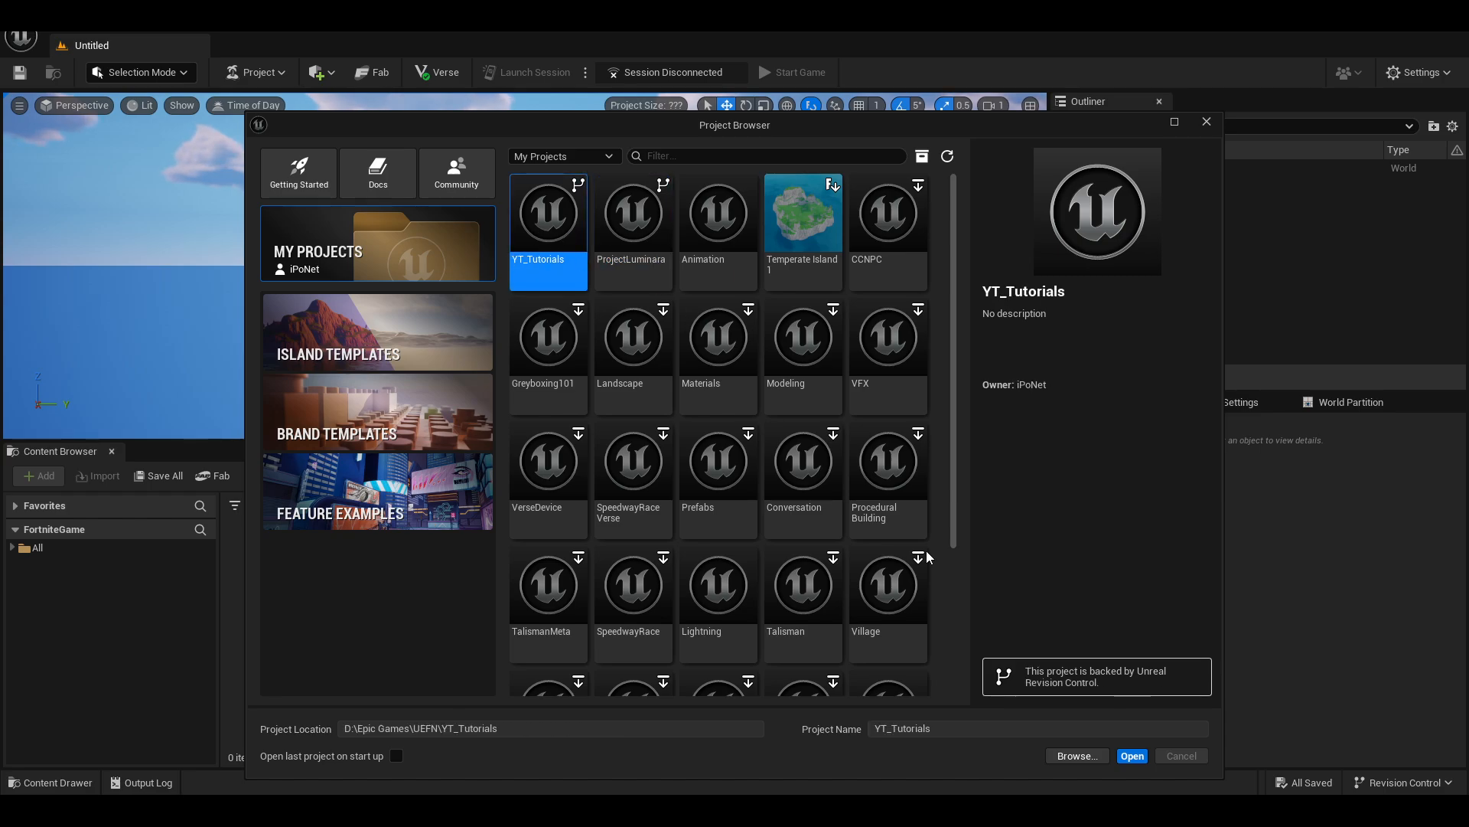
{"action": "left_click", "coordinate": [1132, 756]}
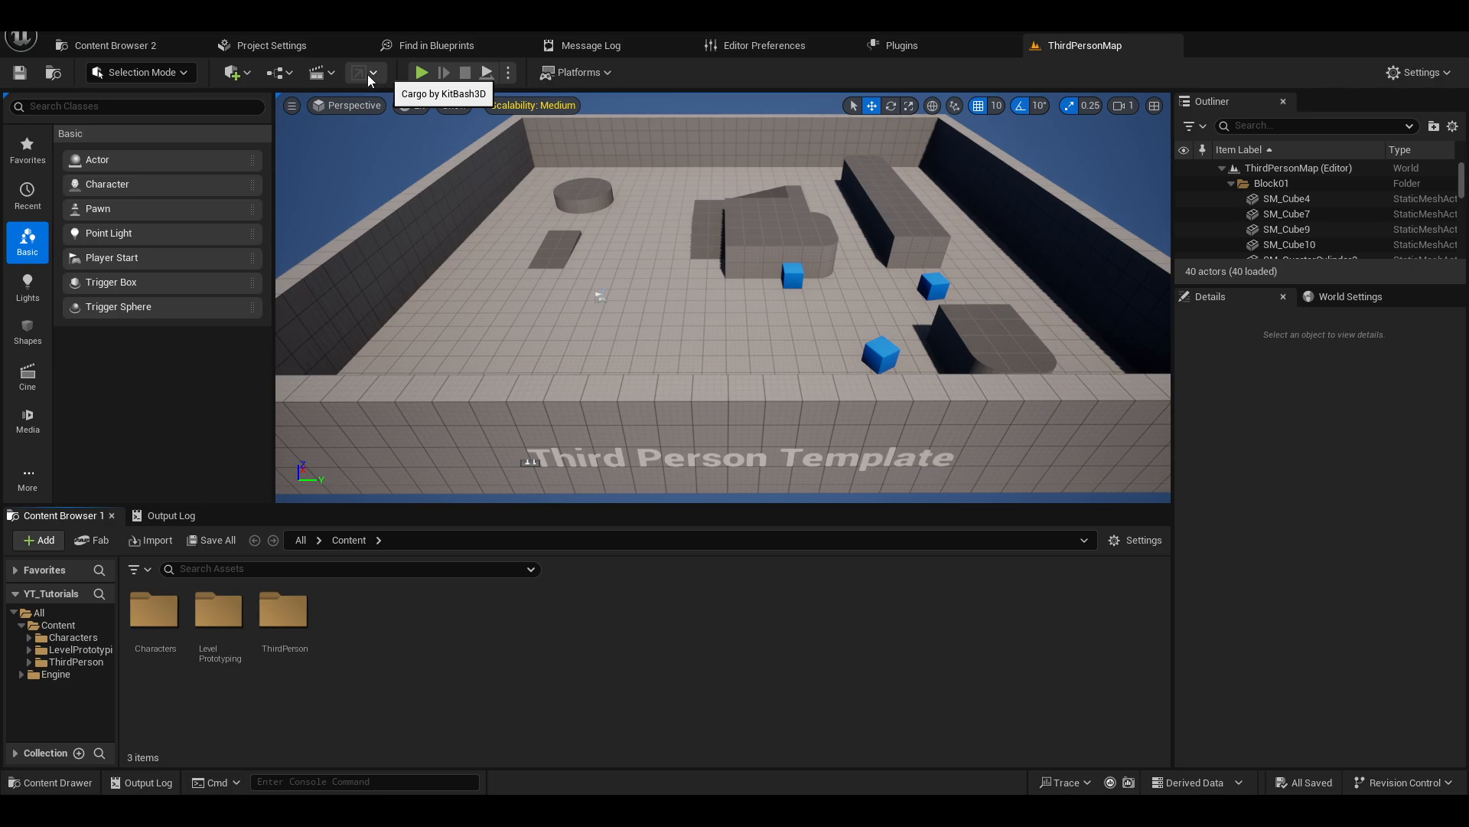
- Switch to Cargo by KitBash3D, shrink its window and reposition it over the Unreal Engine editor
{"action": "key", "text": "alt+Tab"}
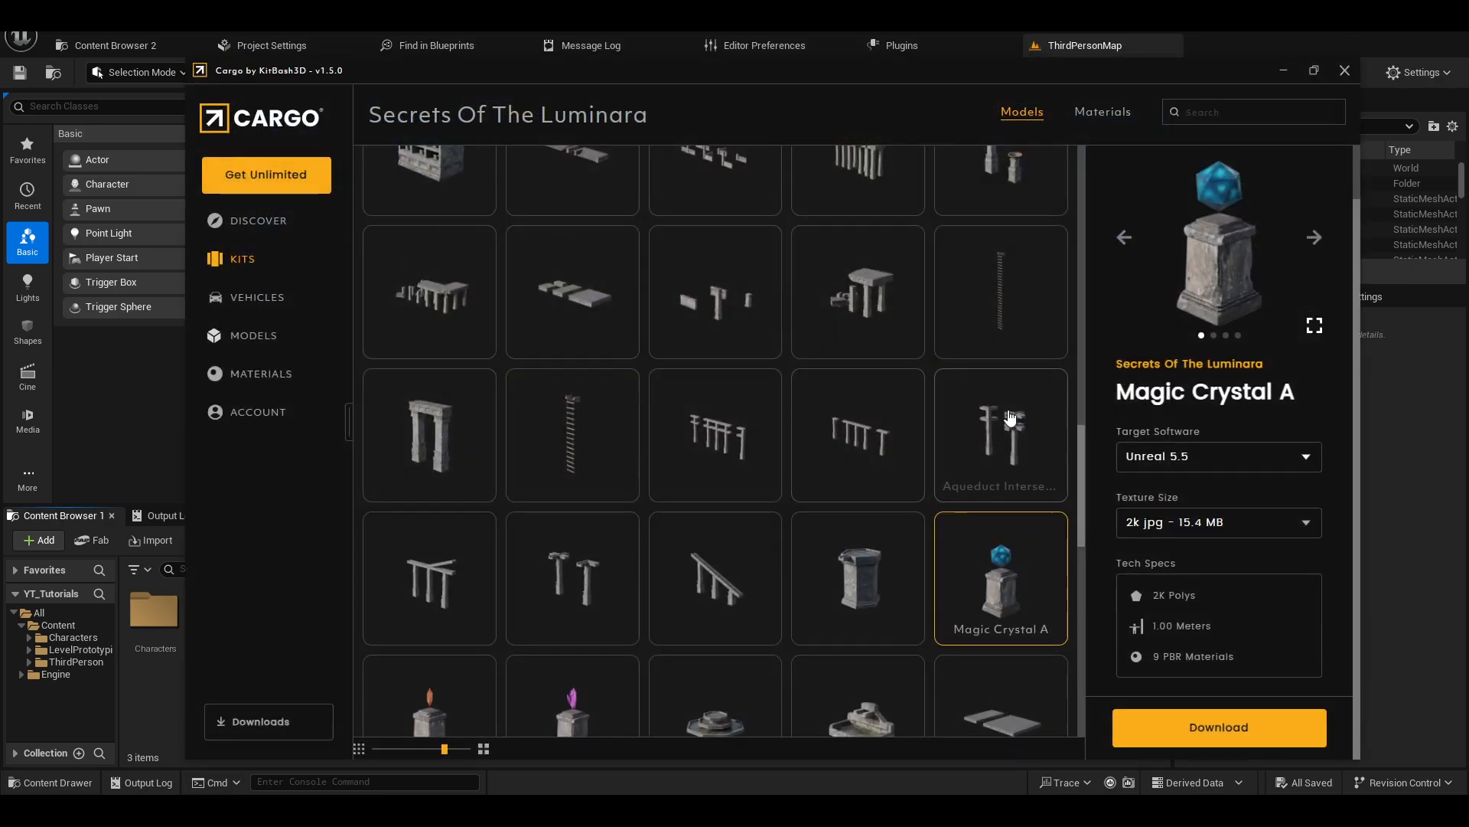
{"action": "left_click_drag", "start_coordinate": [822, 72], "coordinate": [870, 75]}
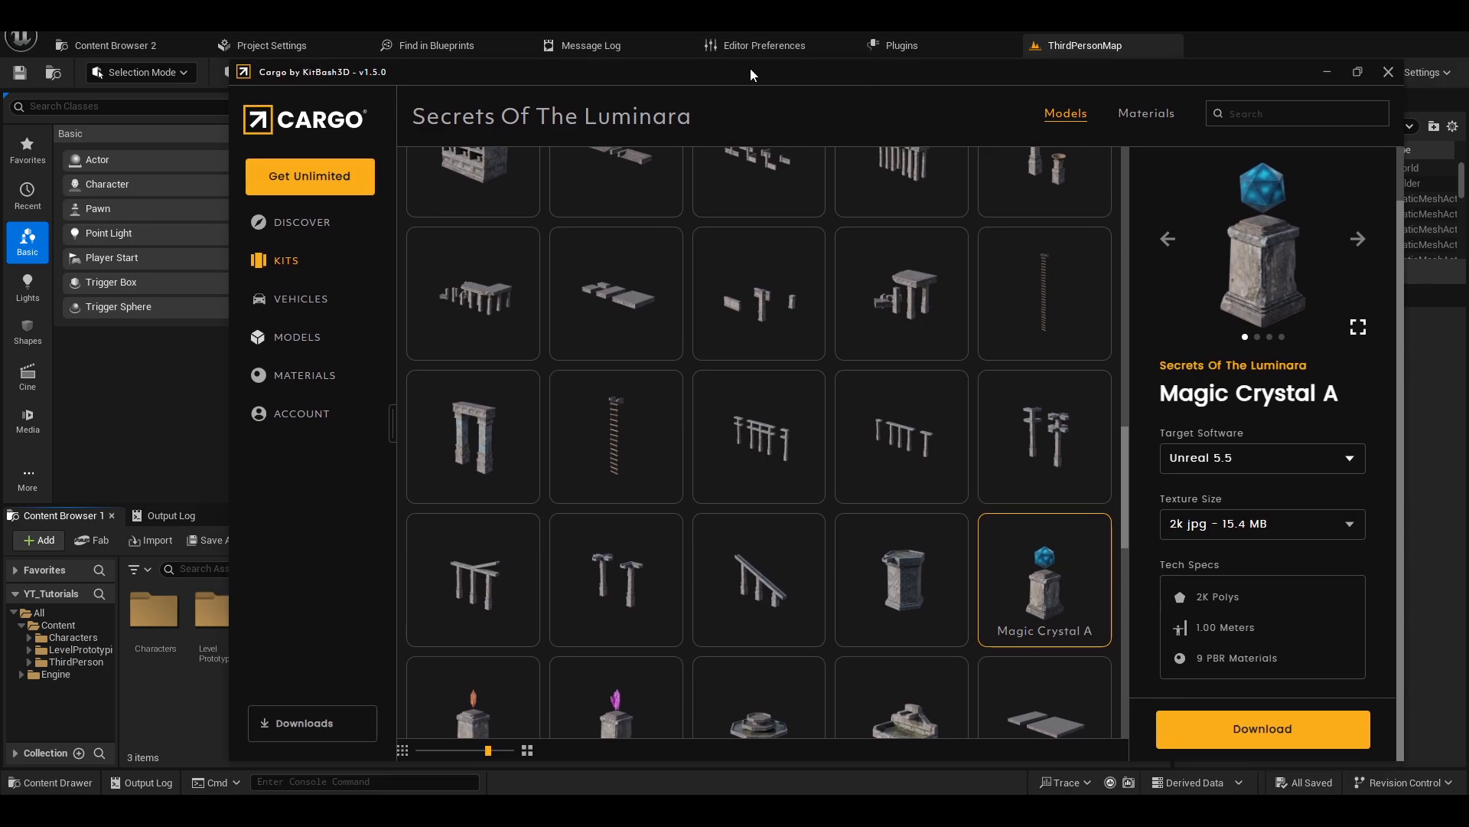
{"action": "left_click_drag", "start_coordinate": [232, 63], "coordinate": [342, 150]}
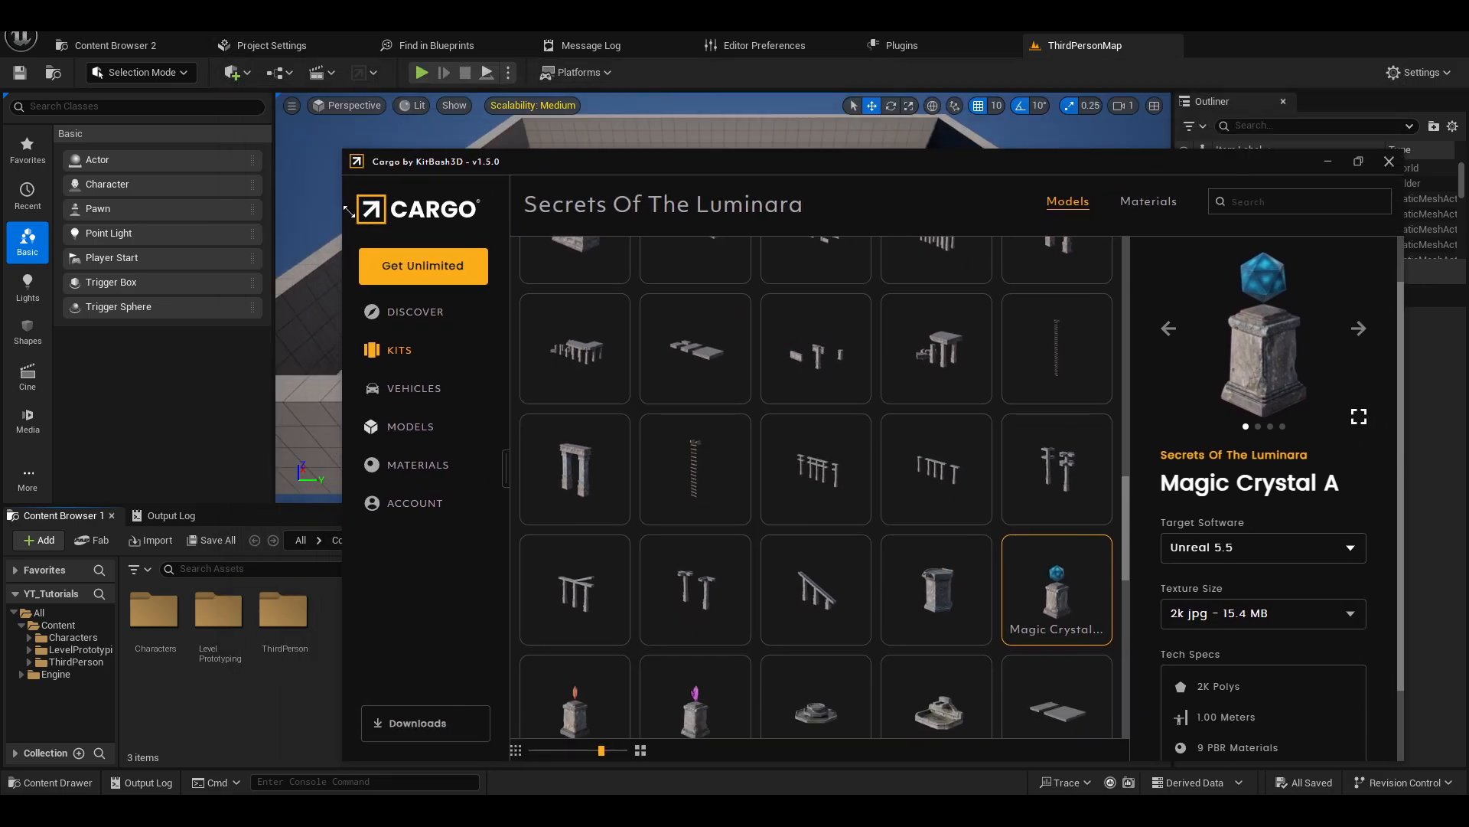
{"action": "left_click_drag", "start_coordinate": [805, 179], "coordinate": [712, 142]}
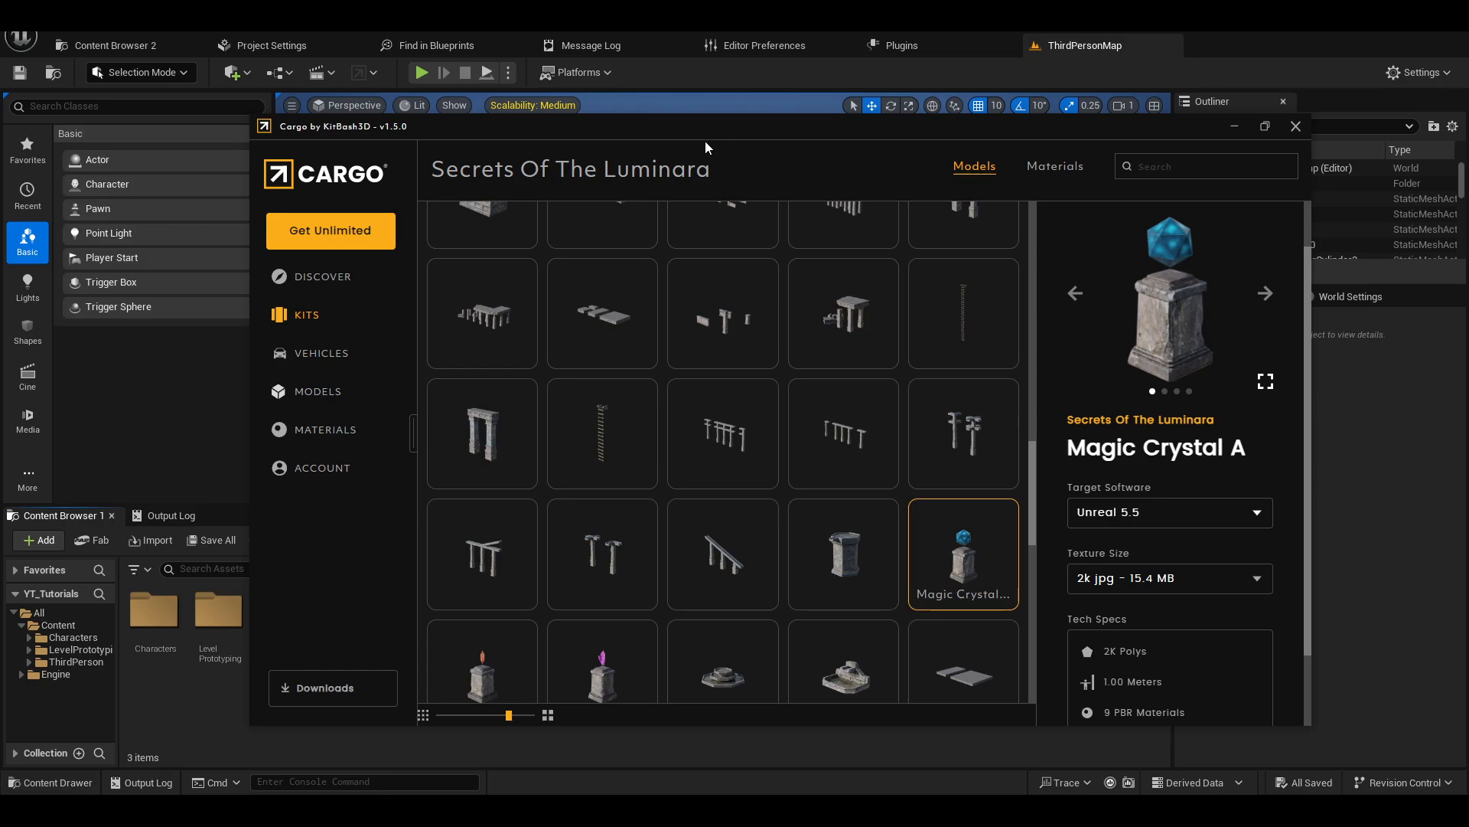
- Switch to the Unreal Engine editor and bring up the Connect to Cargo option
{"action": "left_click", "coordinate": [379, 75]}
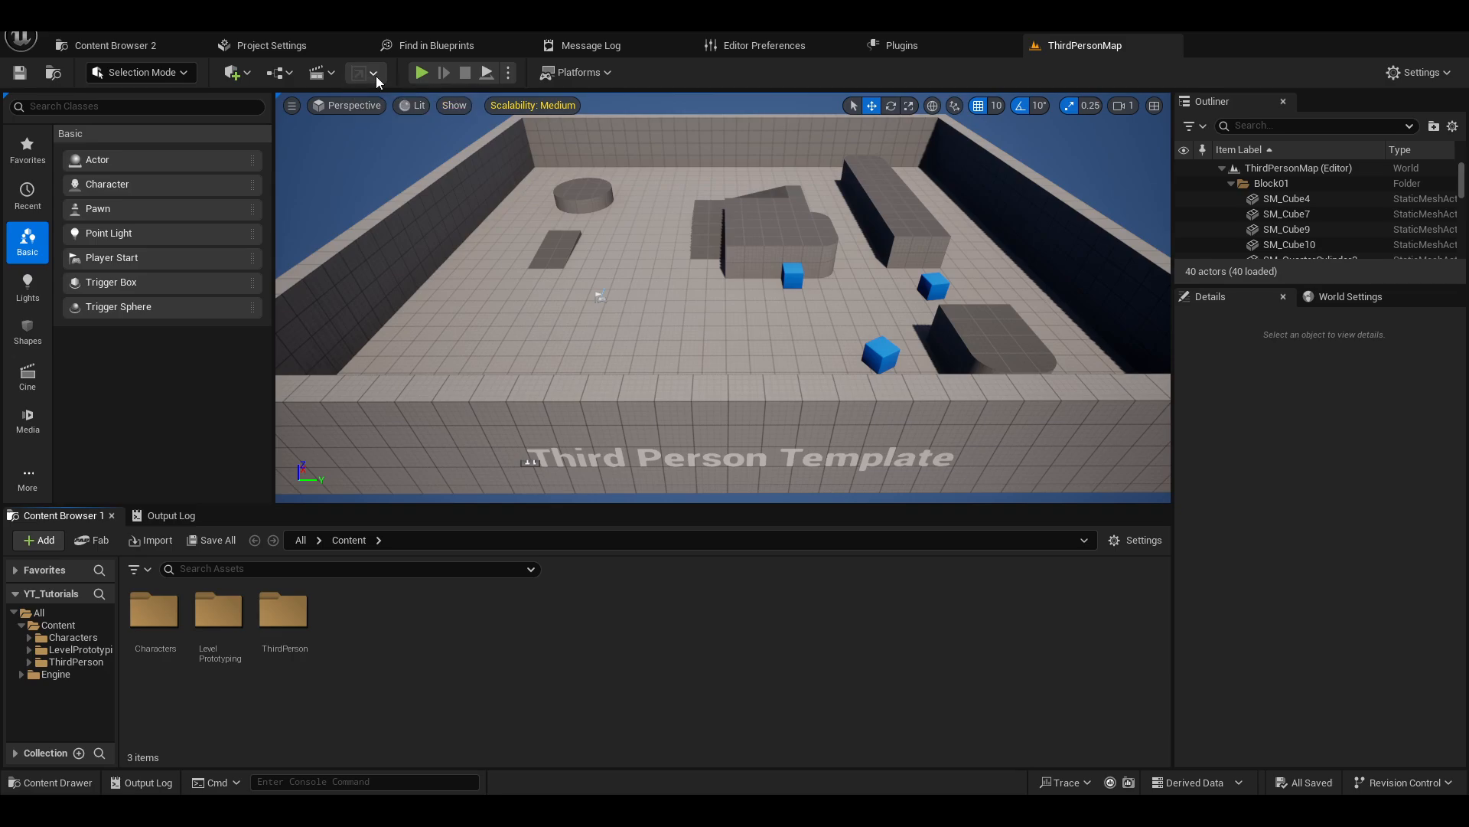
{"action": "left_click", "coordinate": [360, 72]}
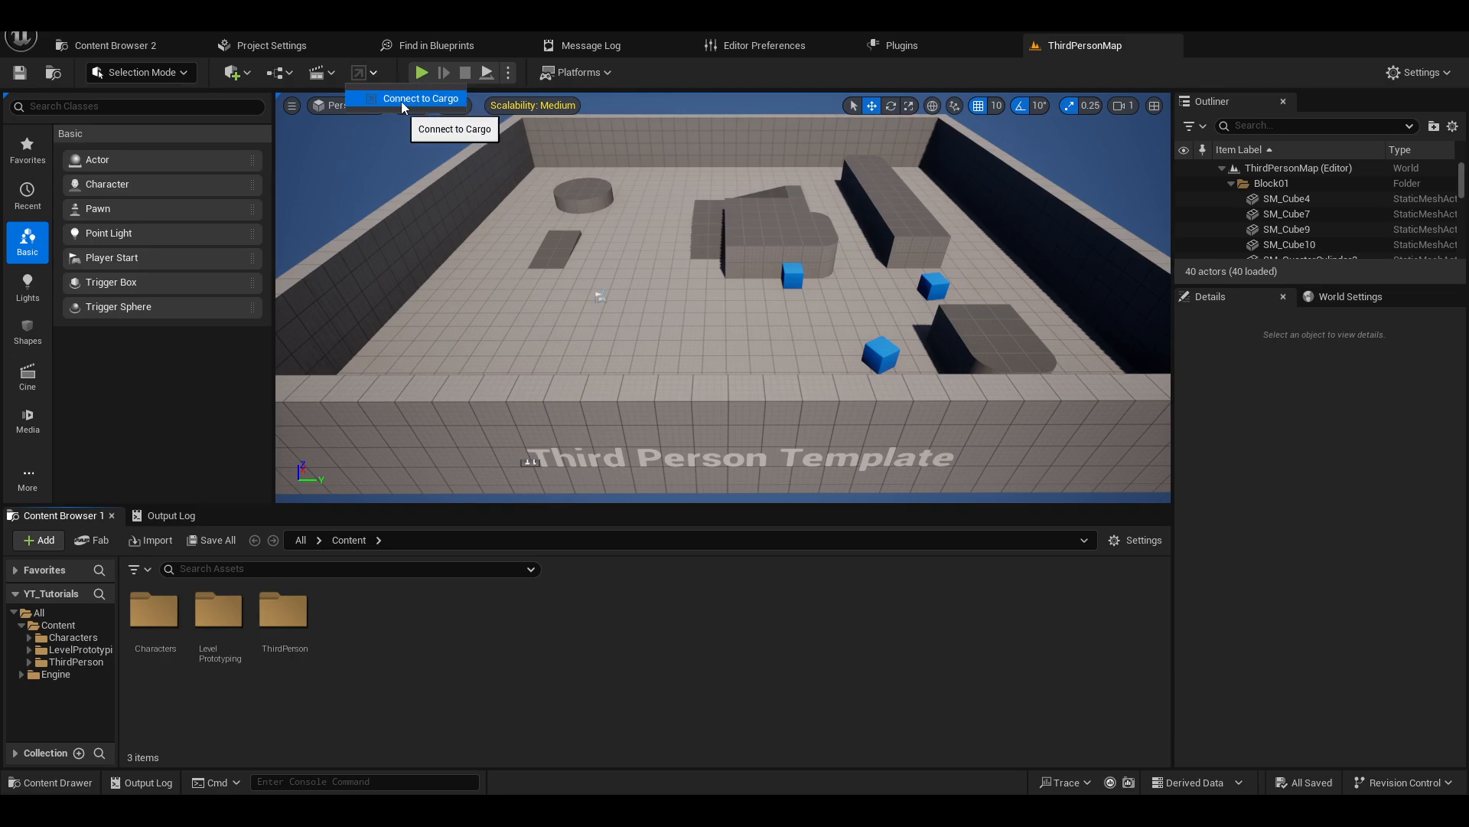
- Search the plugin list for kitbash to check whether the Cargo plugin is enabled, and return to the ThirdPersonMap level
{"action": "left_click", "coordinate": [136, 25]}
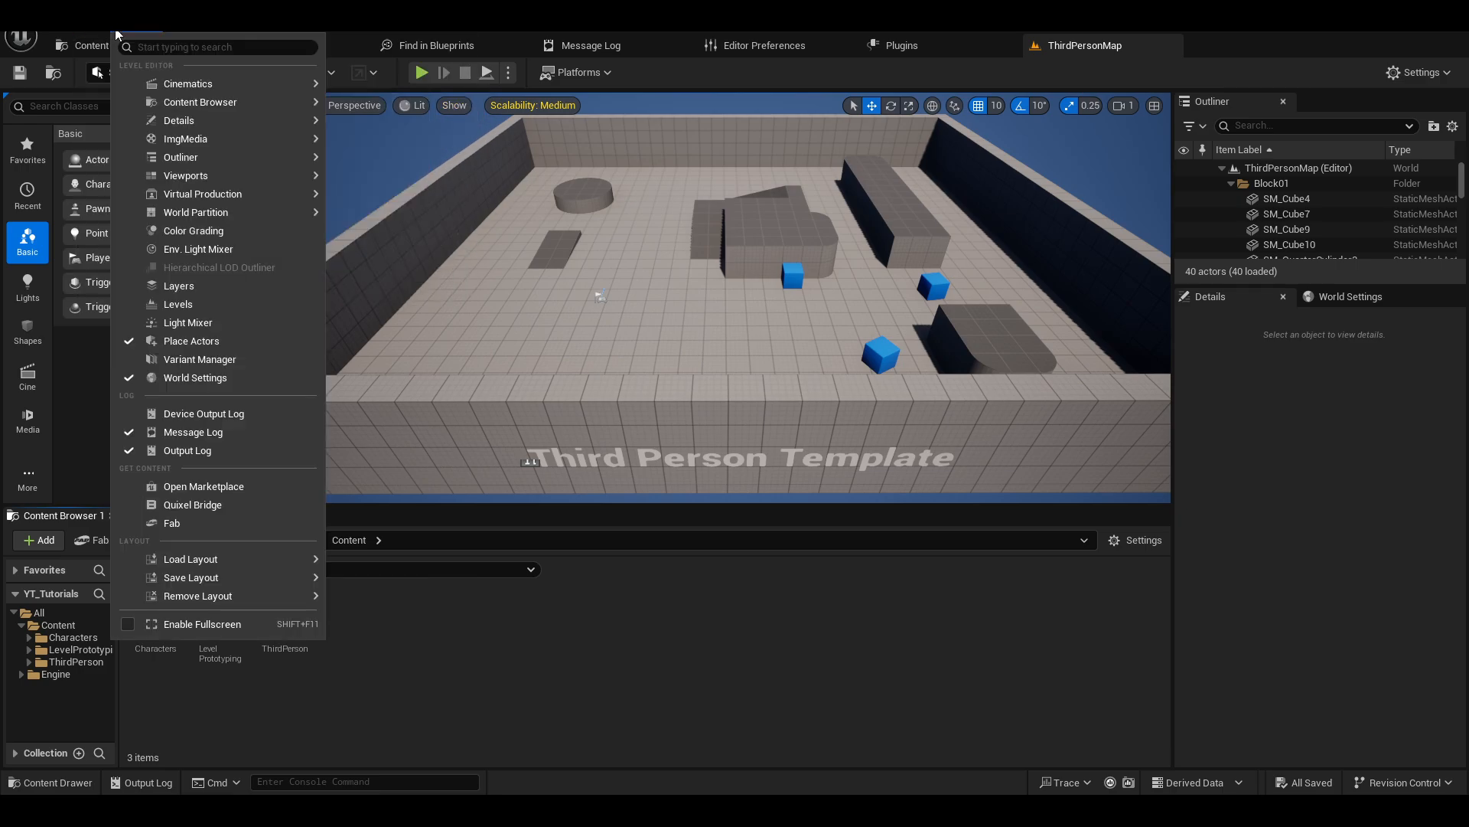
{"action": "mouse_move", "coordinate": [97, 27]}
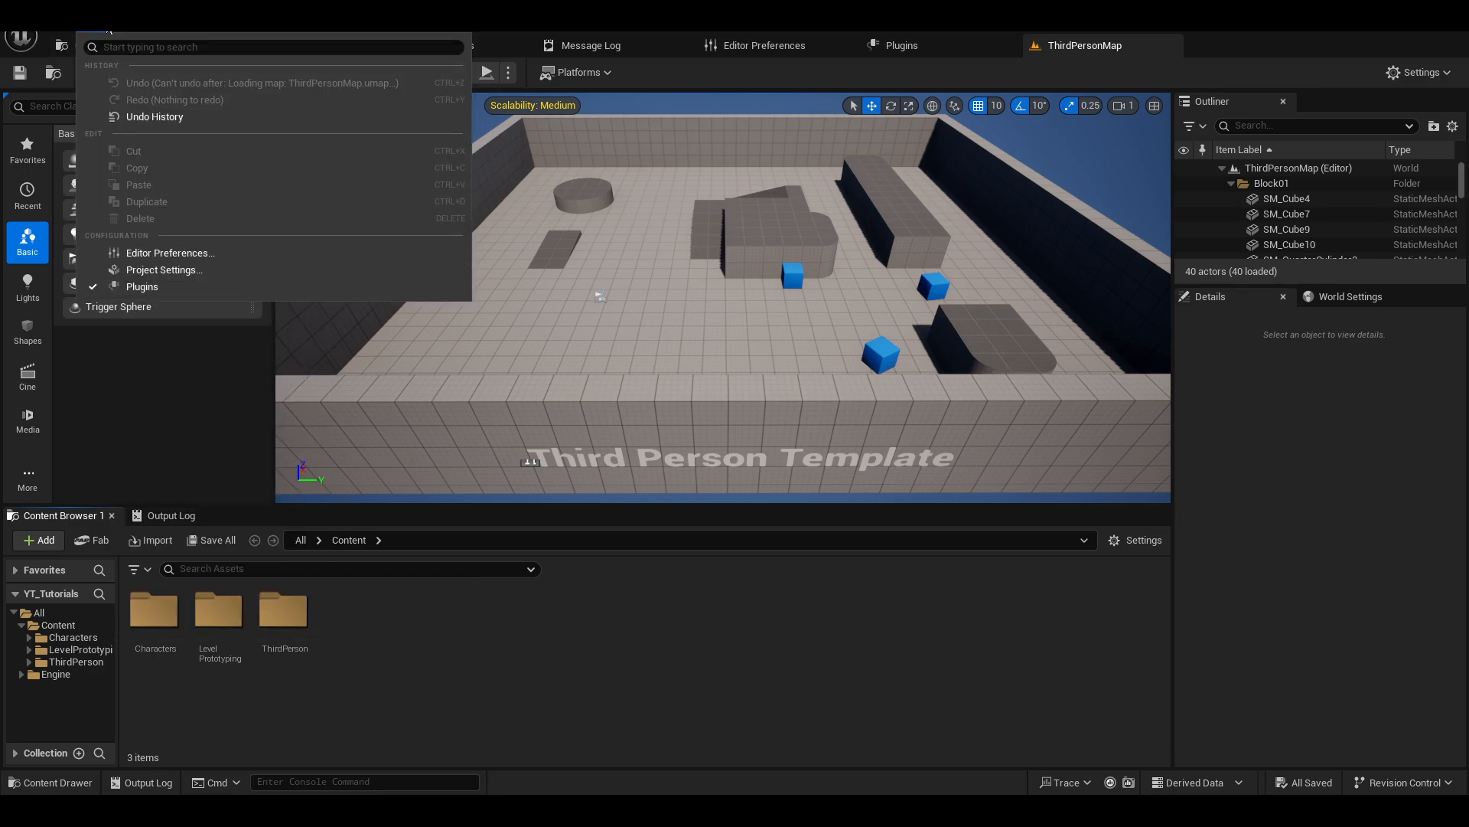
{"action": "left_click", "coordinate": [161, 287]}
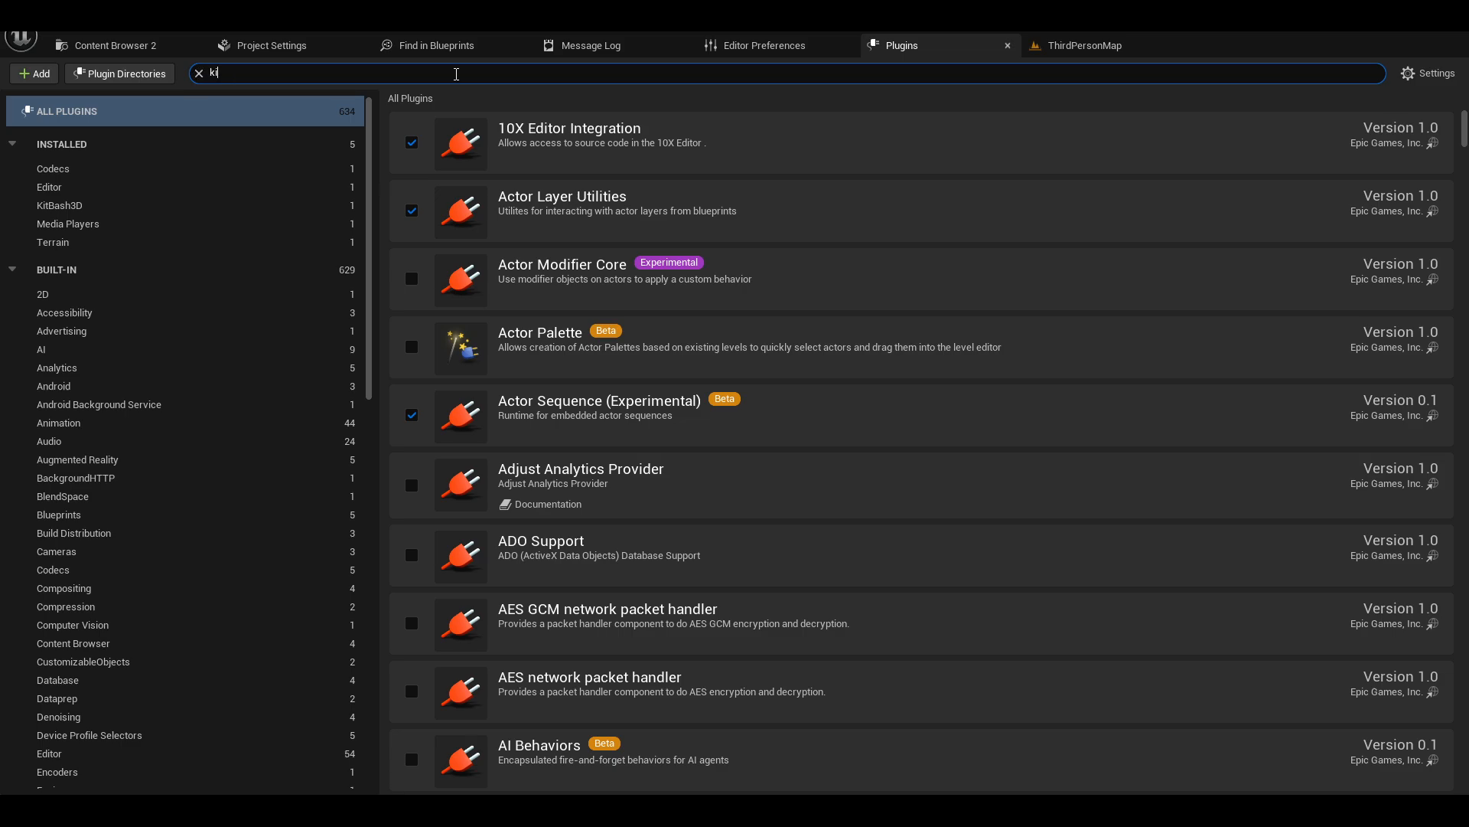
{"action": "type", "text": "tbash"}
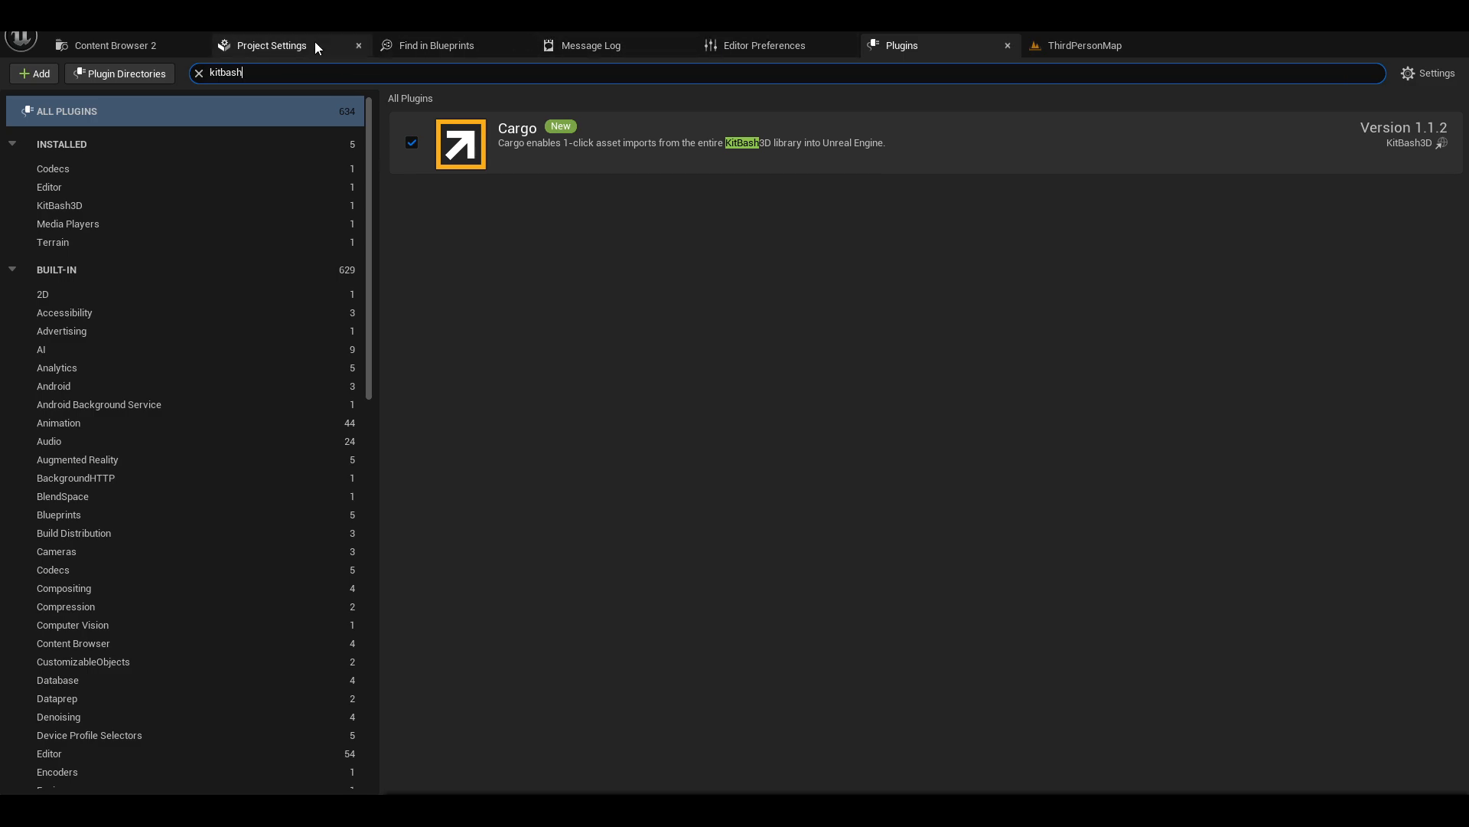
{"action": "left_click", "coordinate": [97, 49]}
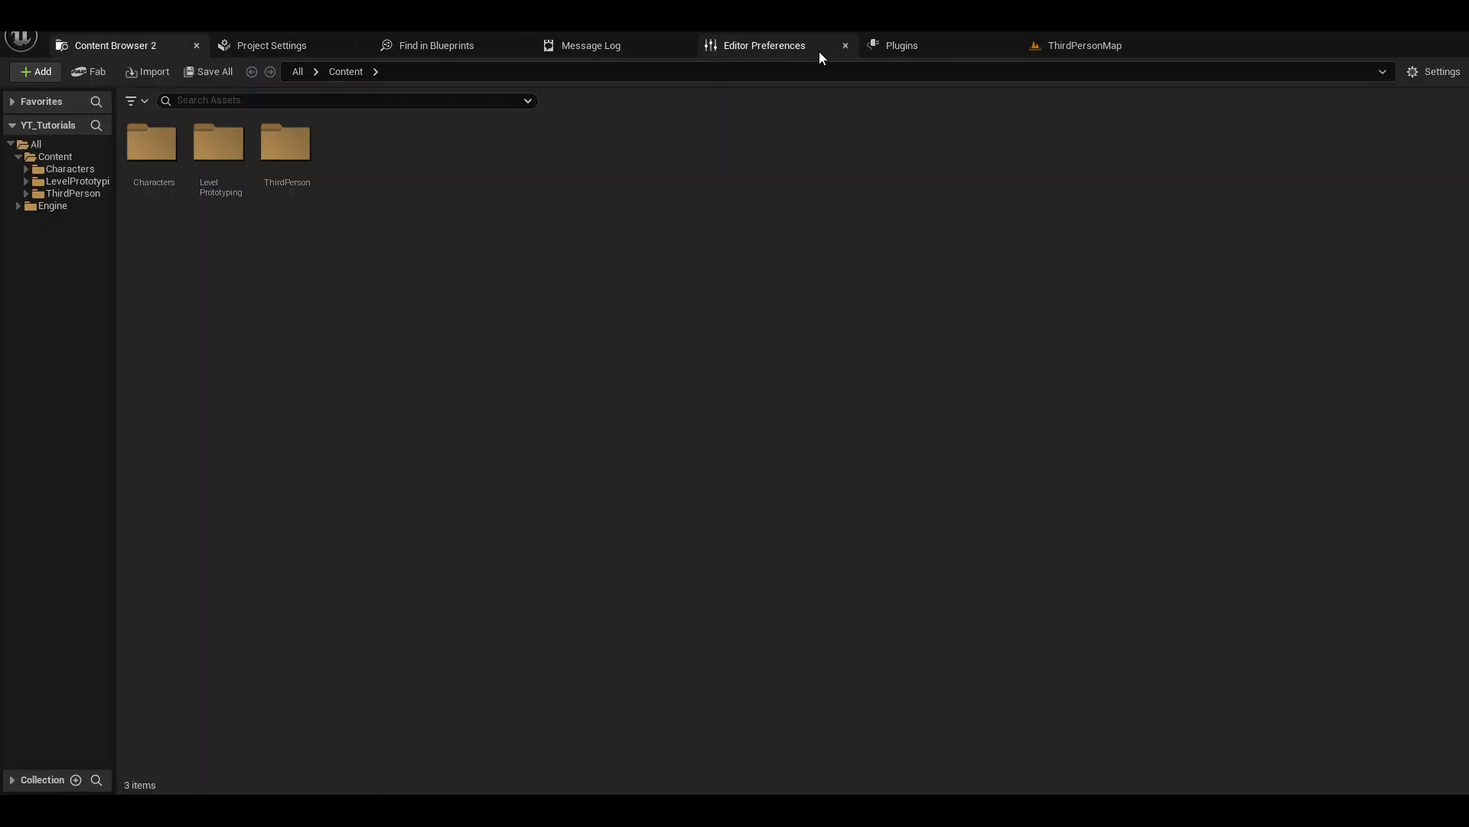
{"action": "left_click", "coordinate": [1079, 47]}
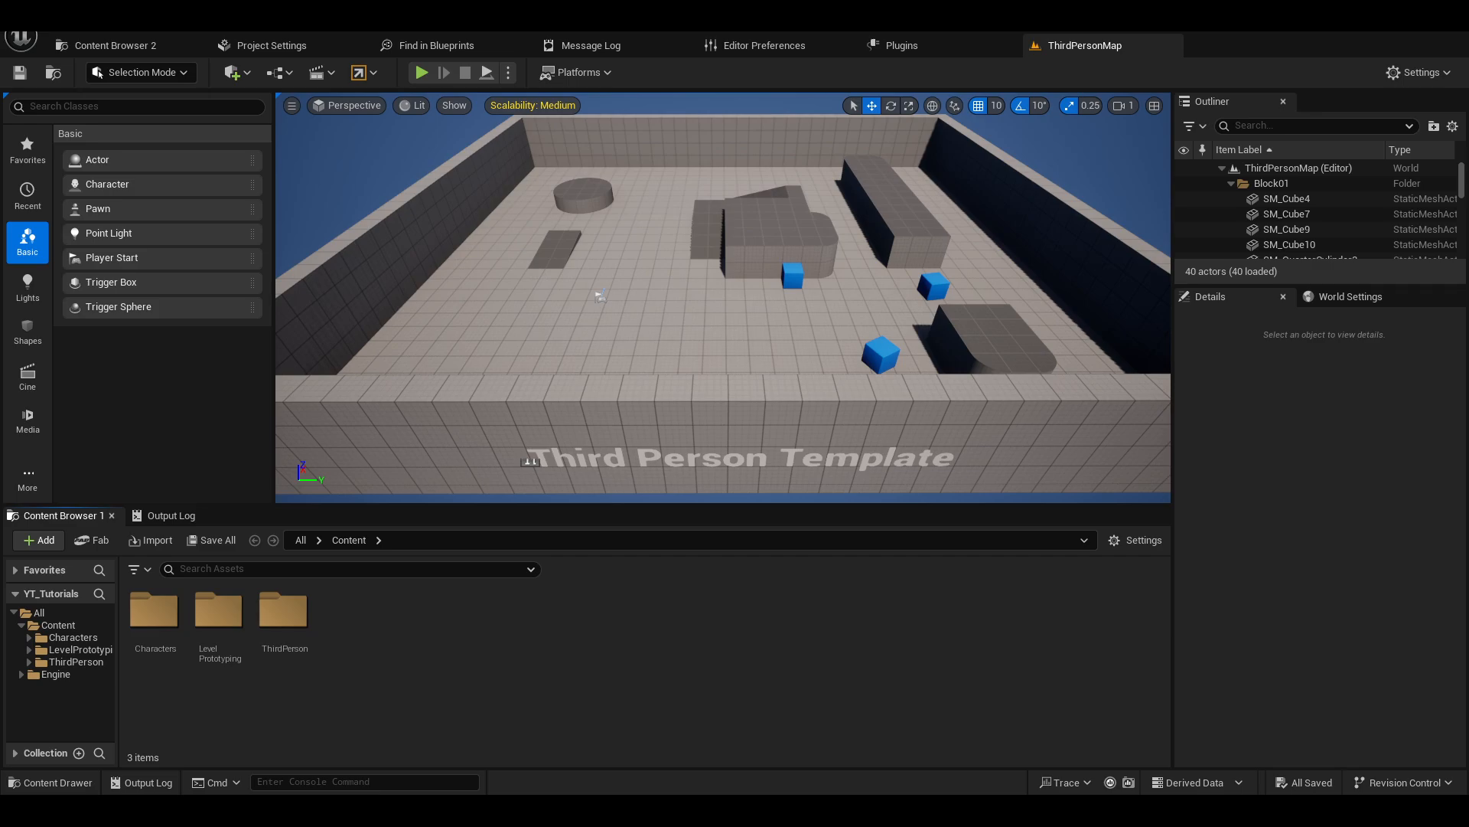
- Switch to Cargo, select the Pendulum Blade Trap in the Secrets Of The Luminara kit and choose Unreal 5.5 as target software
{"action": "scroll", "coordinate": [918, 460], "scroll_direction": "down", "scroll_amount": 1}
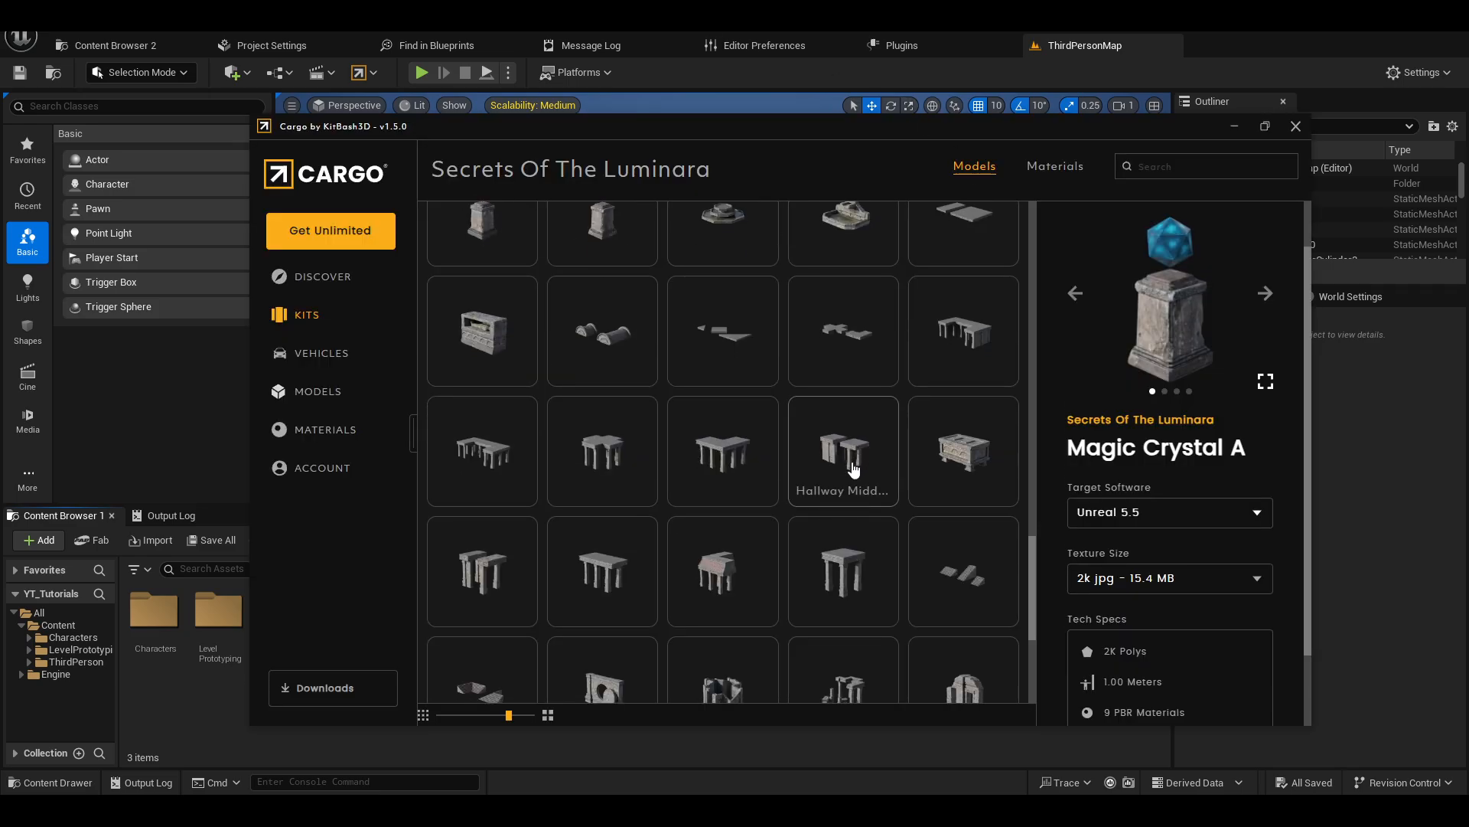
{"action": "left_click", "coordinate": [720, 659]}
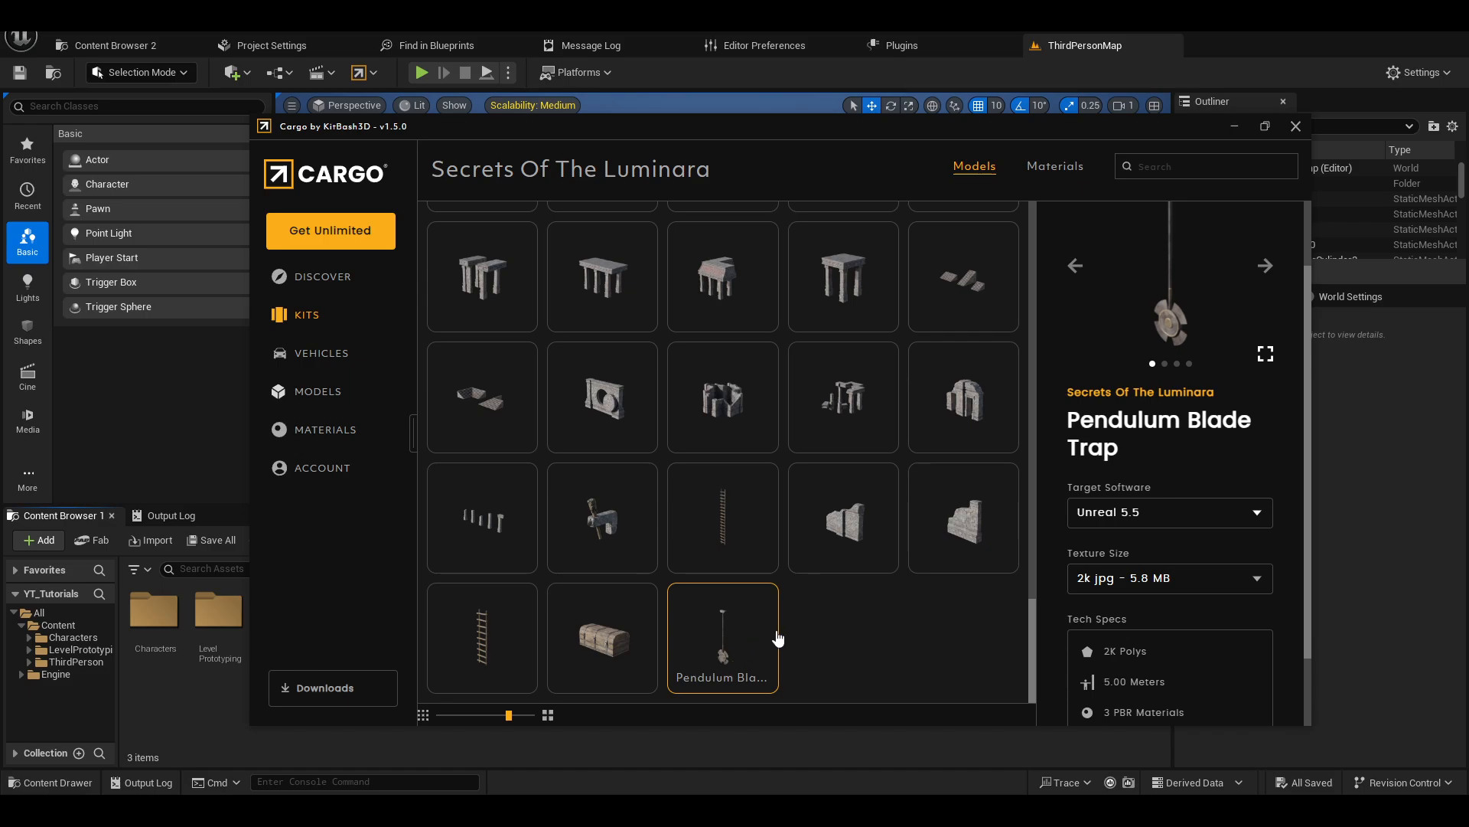
{"action": "scroll", "coordinate": [1239, 487], "scroll_direction": "down", "scroll_amount": 1}
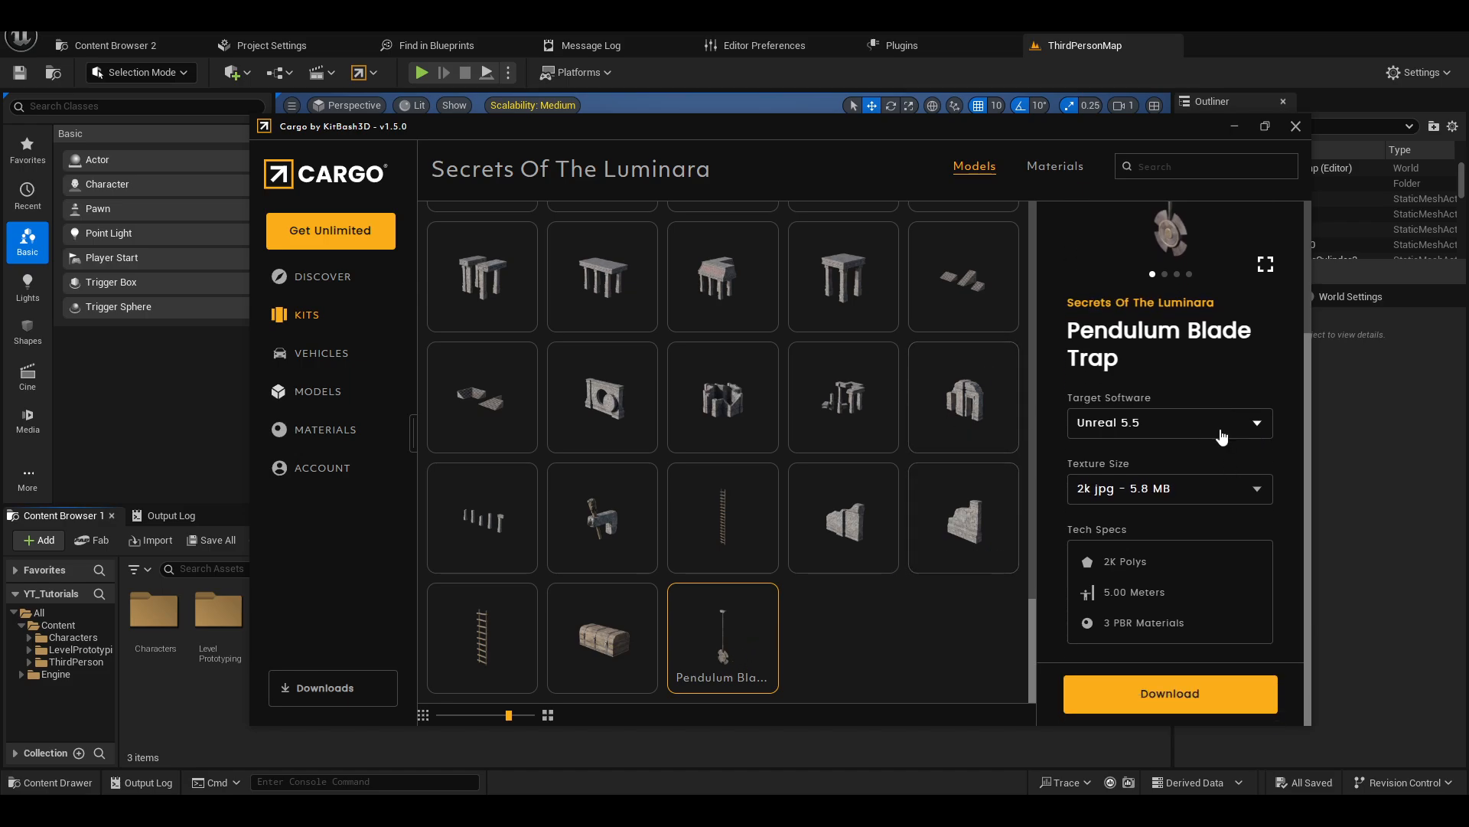
{"action": "left_click", "coordinate": [1219, 429]}
{"action": "left_click", "coordinate": [1217, 433]}
{"action": "left_click", "coordinate": [1215, 430]}
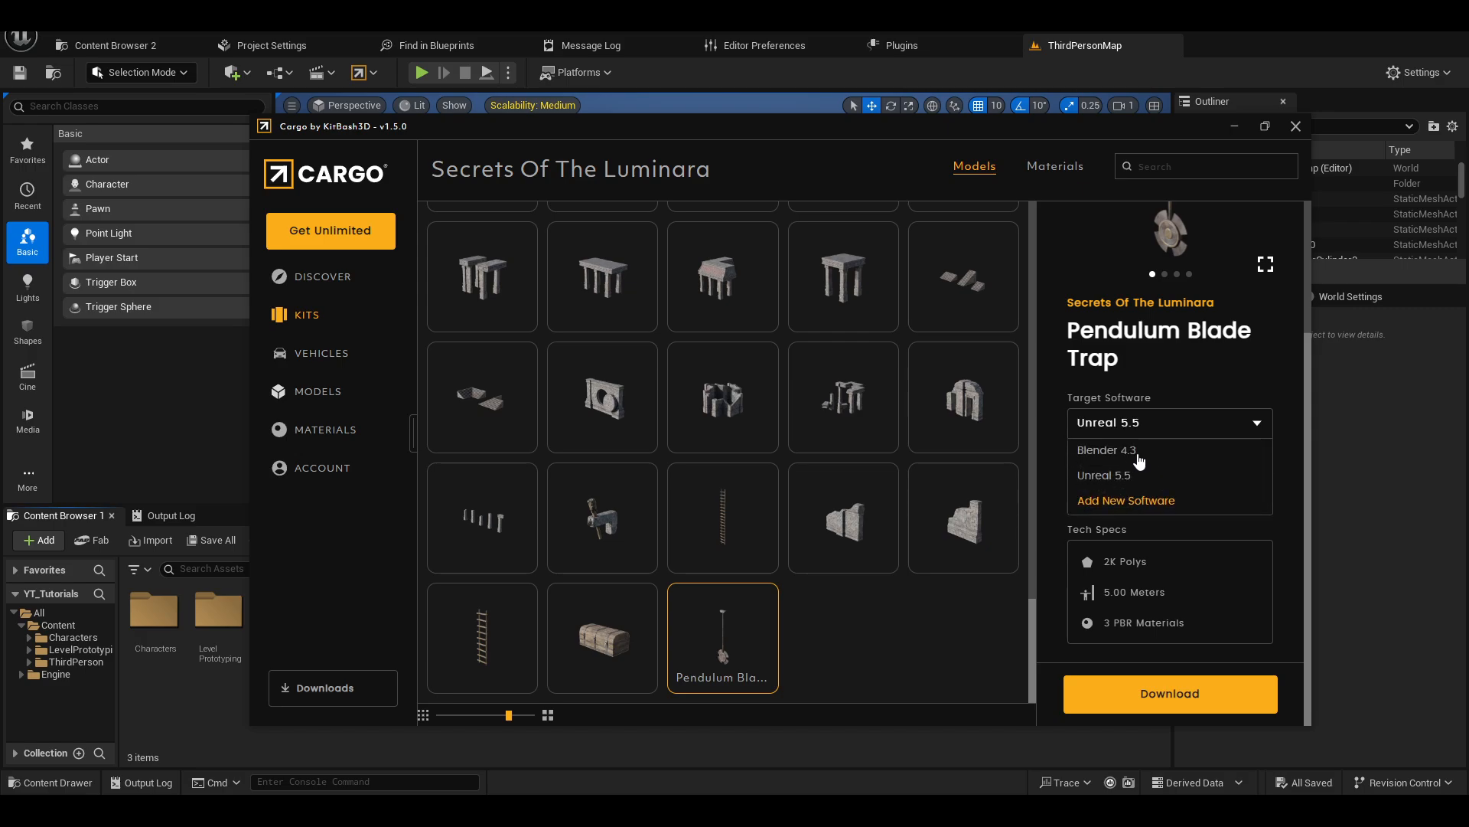
{"action": "left_click", "coordinate": [1129, 474]}
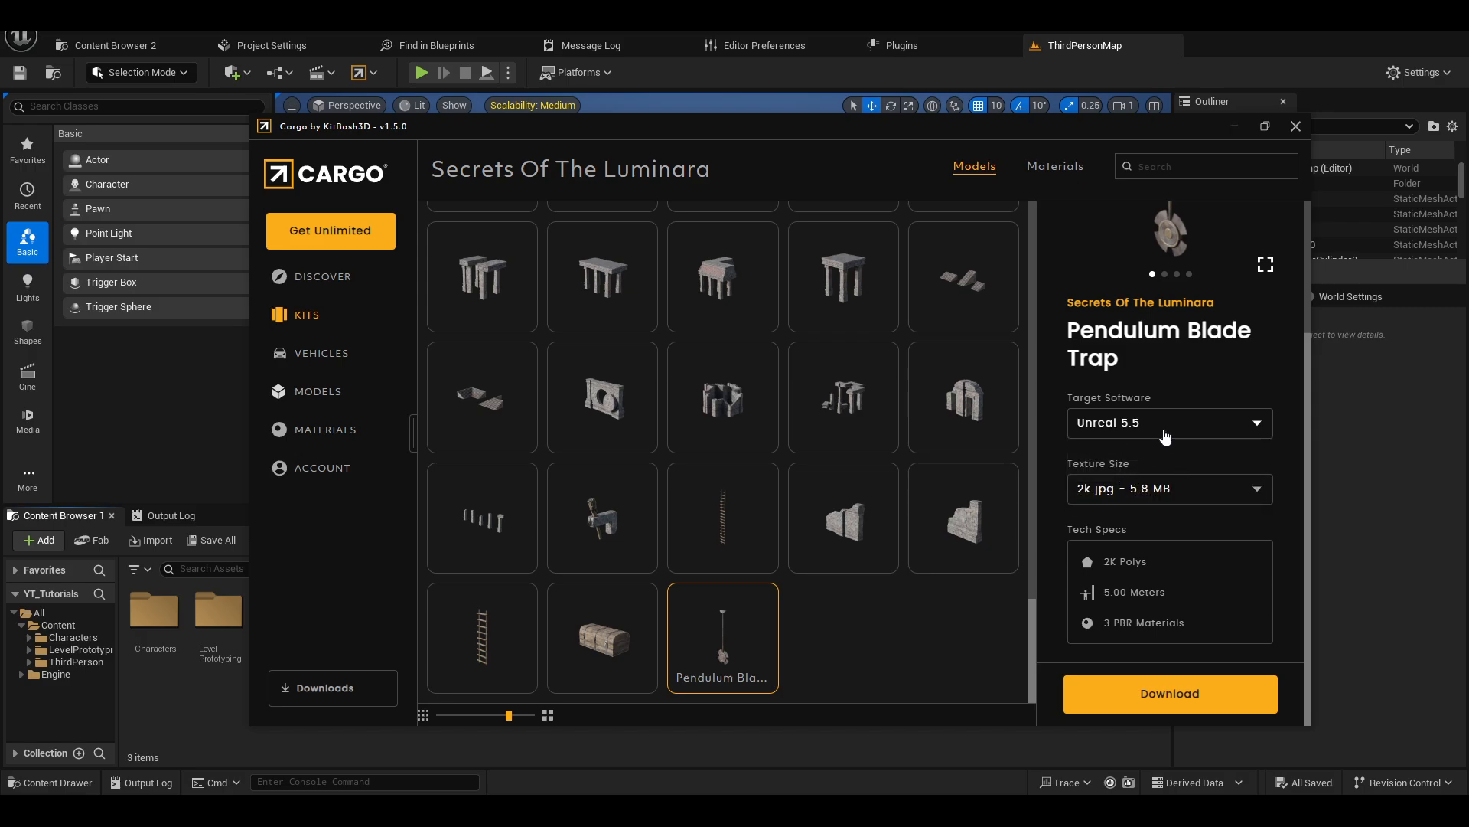
{"action": "left_click", "coordinate": [1164, 435]}
{"action": "left_click", "coordinate": [1144, 471]}
- Review the available texture sizes, keep 2k jpg, and download the Pendulum Blade Trap
{"action": "left_click", "coordinate": [1203, 502]}
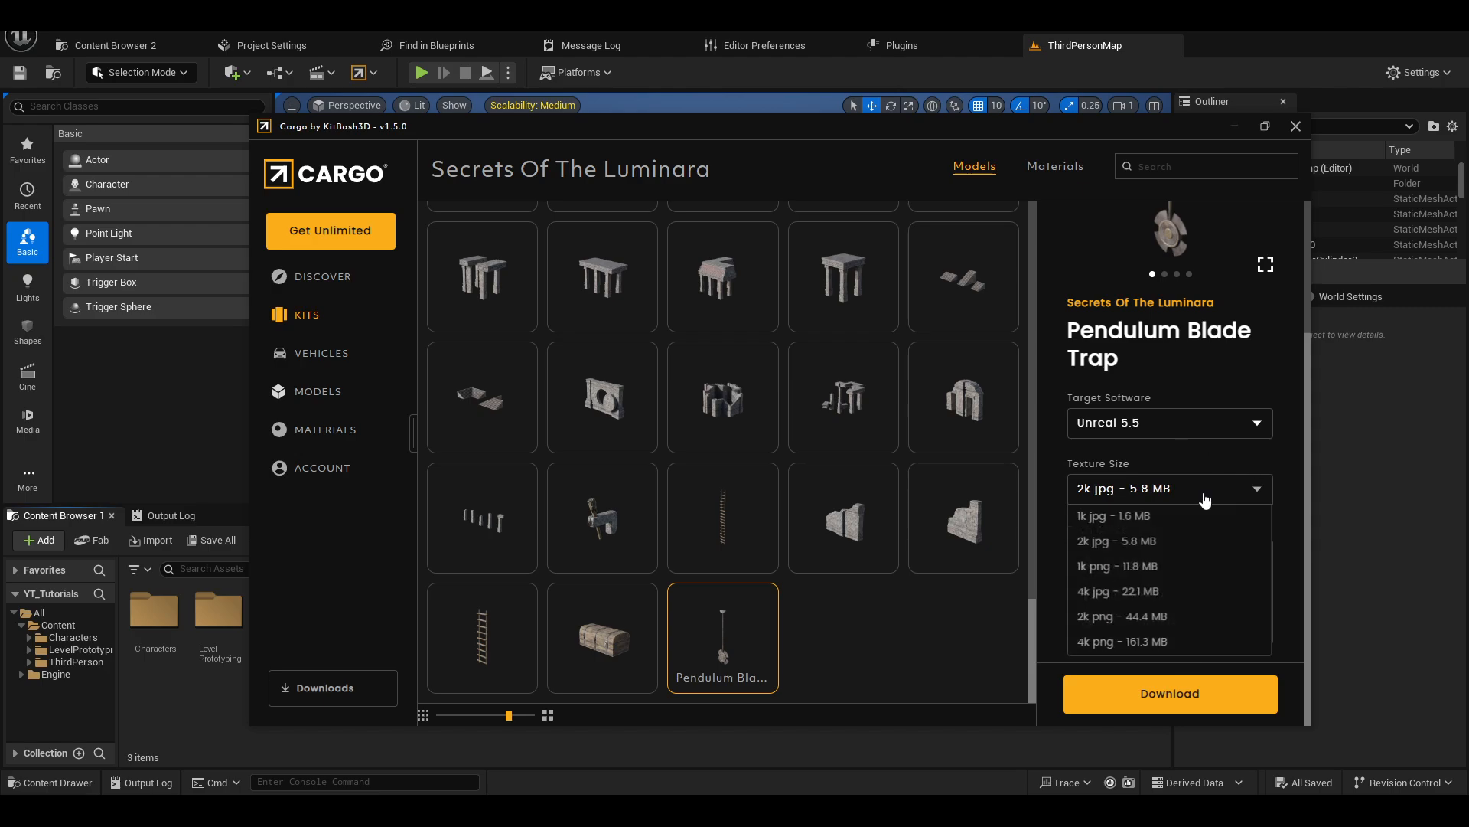
{"action": "left_click", "coordinate": [1200, 499]}
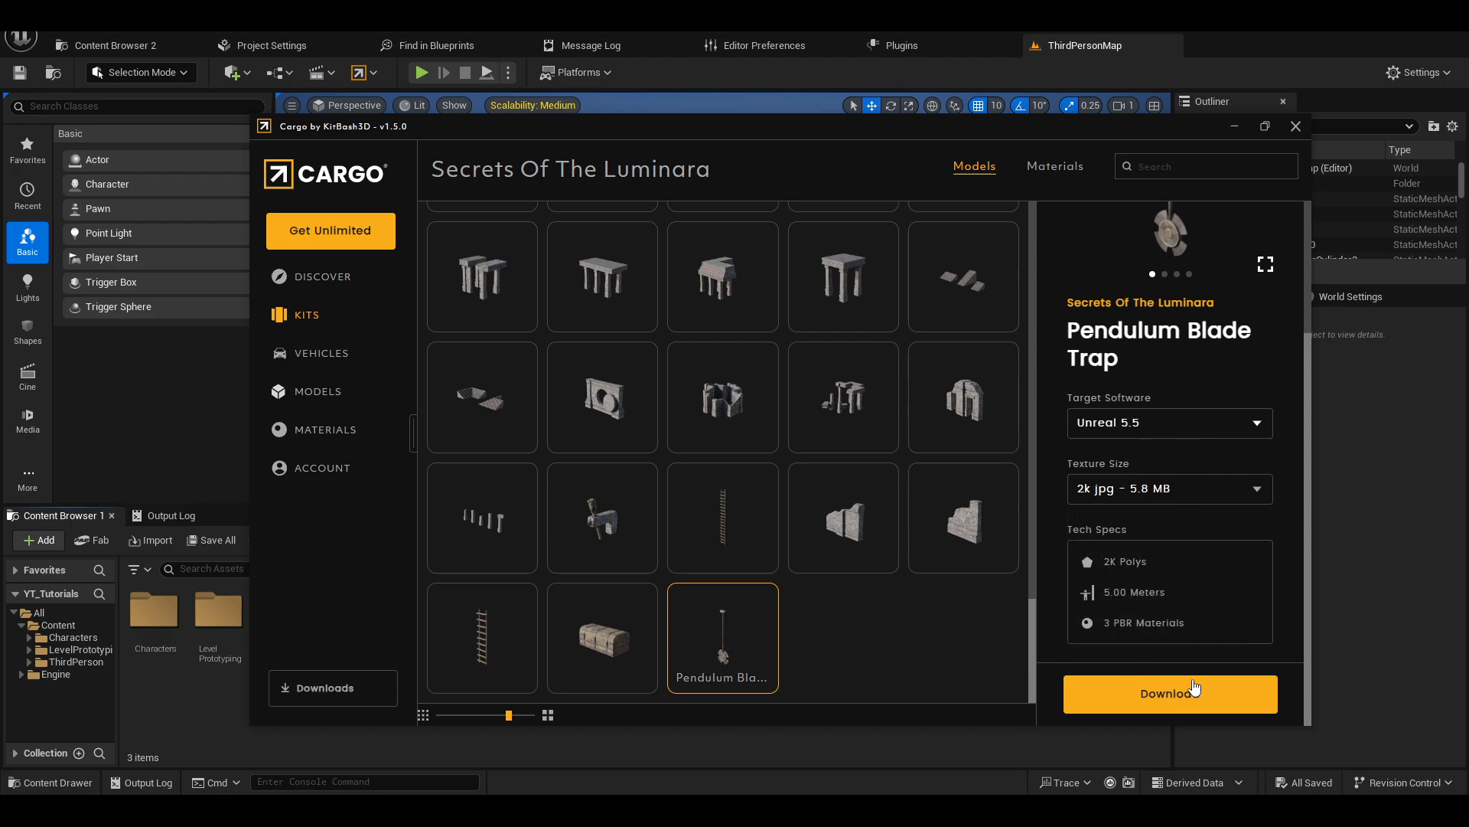
{"action": "left_click", "coordinate": [1189, 695]}
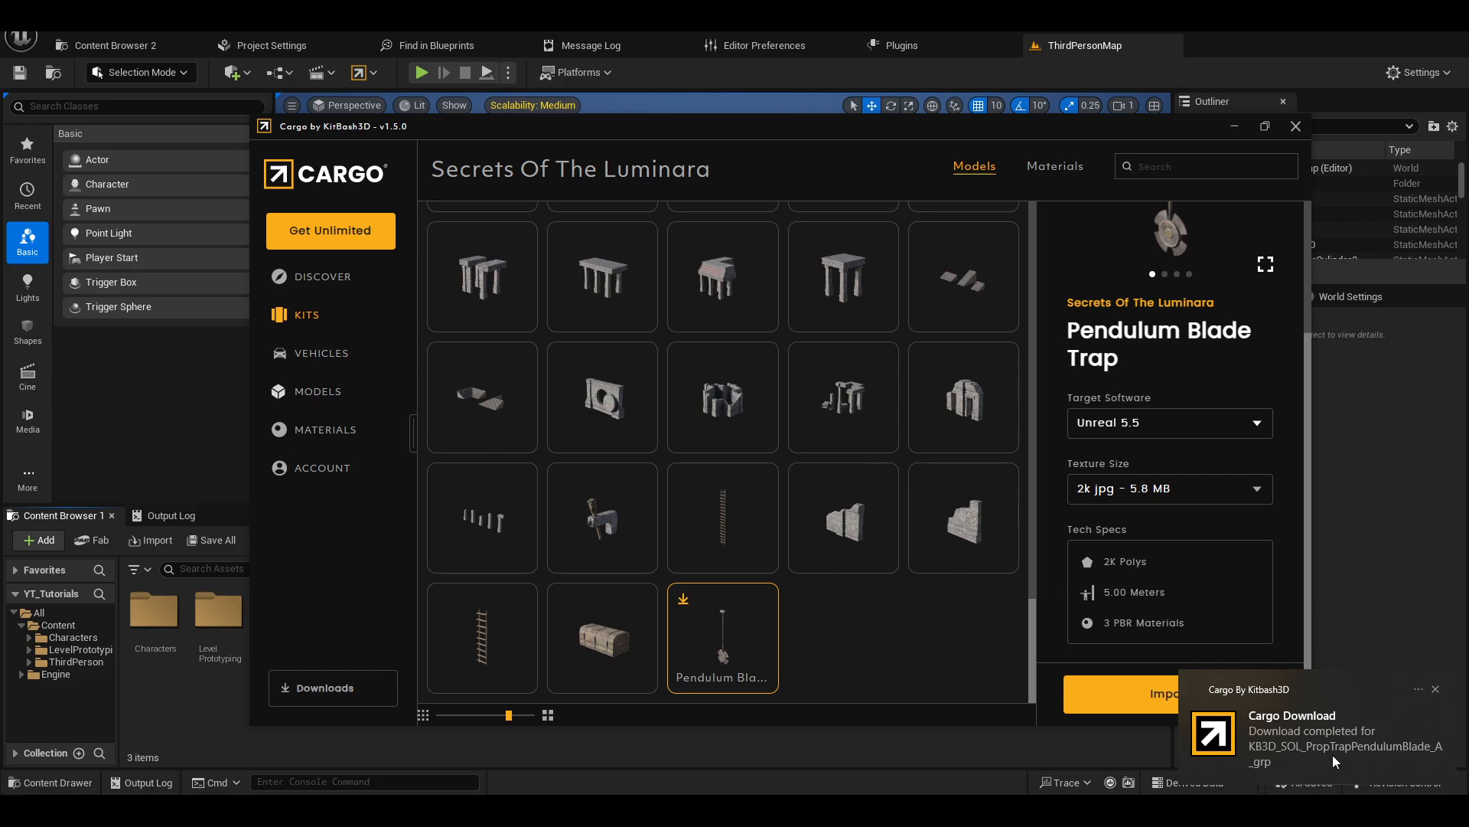
- Import the Pendulum Blade Trap into the open Unreal project, dismiss the download notification and bring the editor to the front
{"action": "left_click", "coordinate": [1130, 695]}
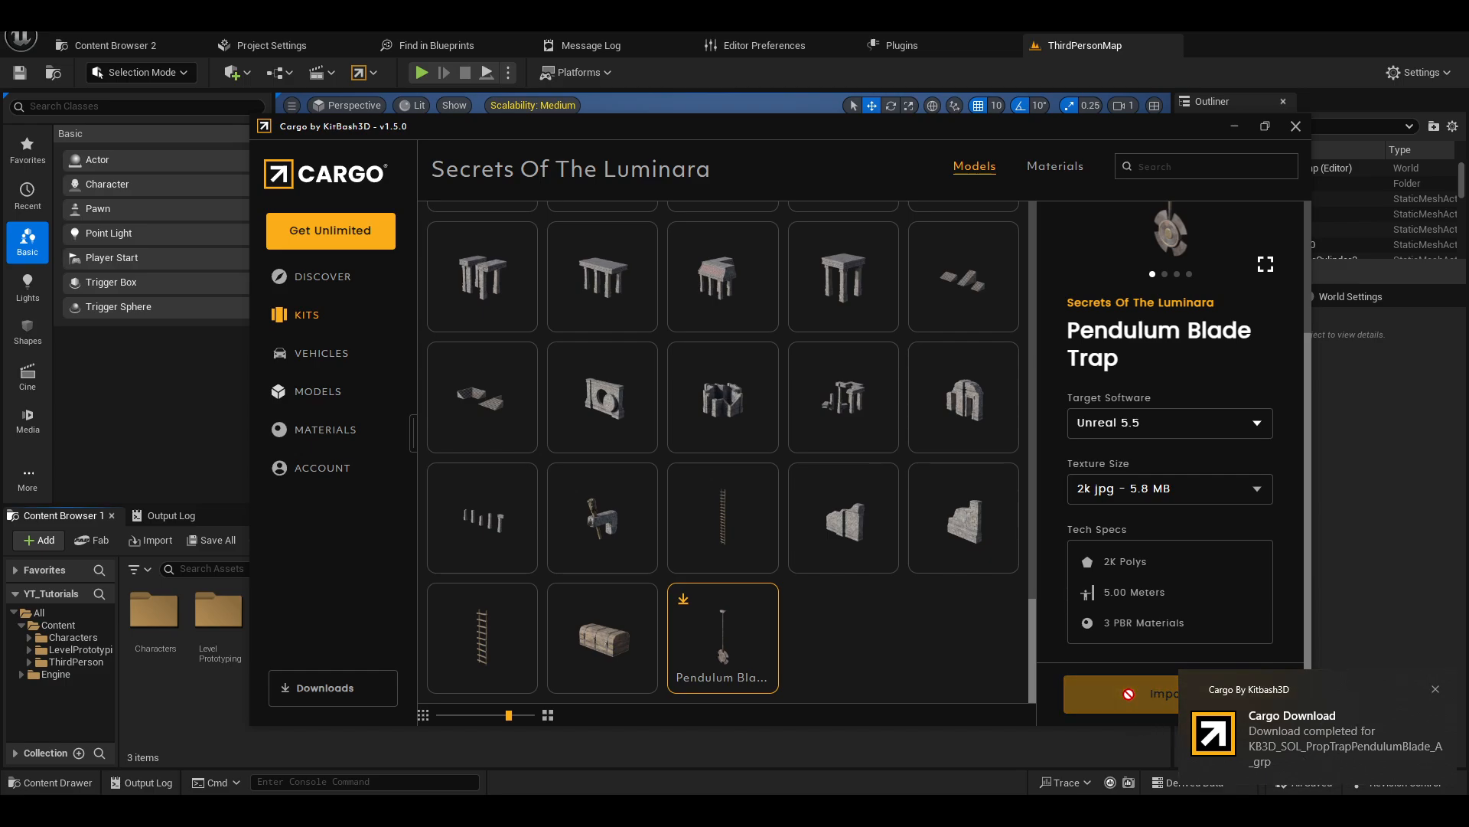
{"action": "left_click", "coordinate": [1435, 692]}
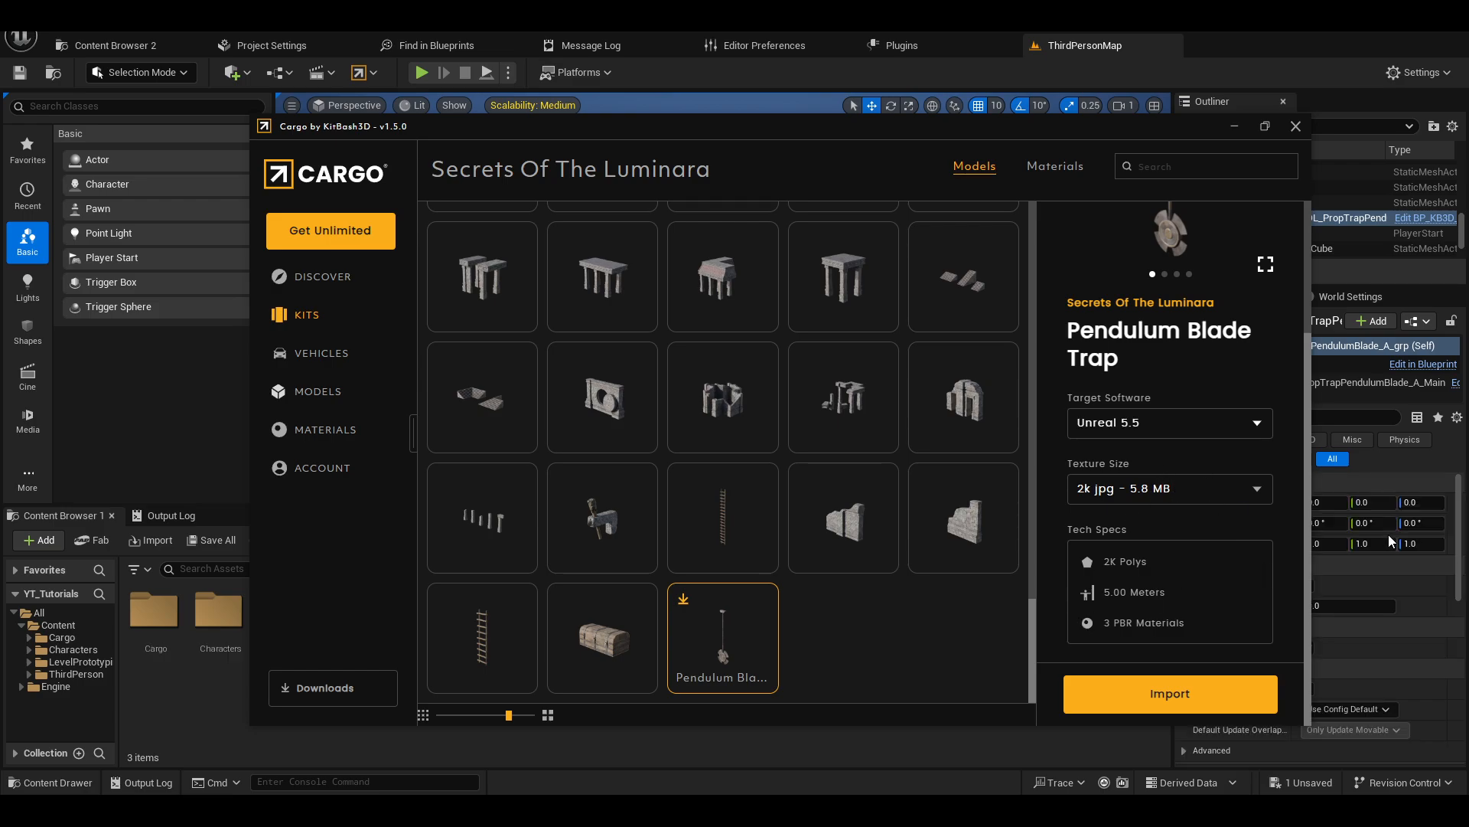
{"action": "left_click", "coordinate": [1391, 542]}
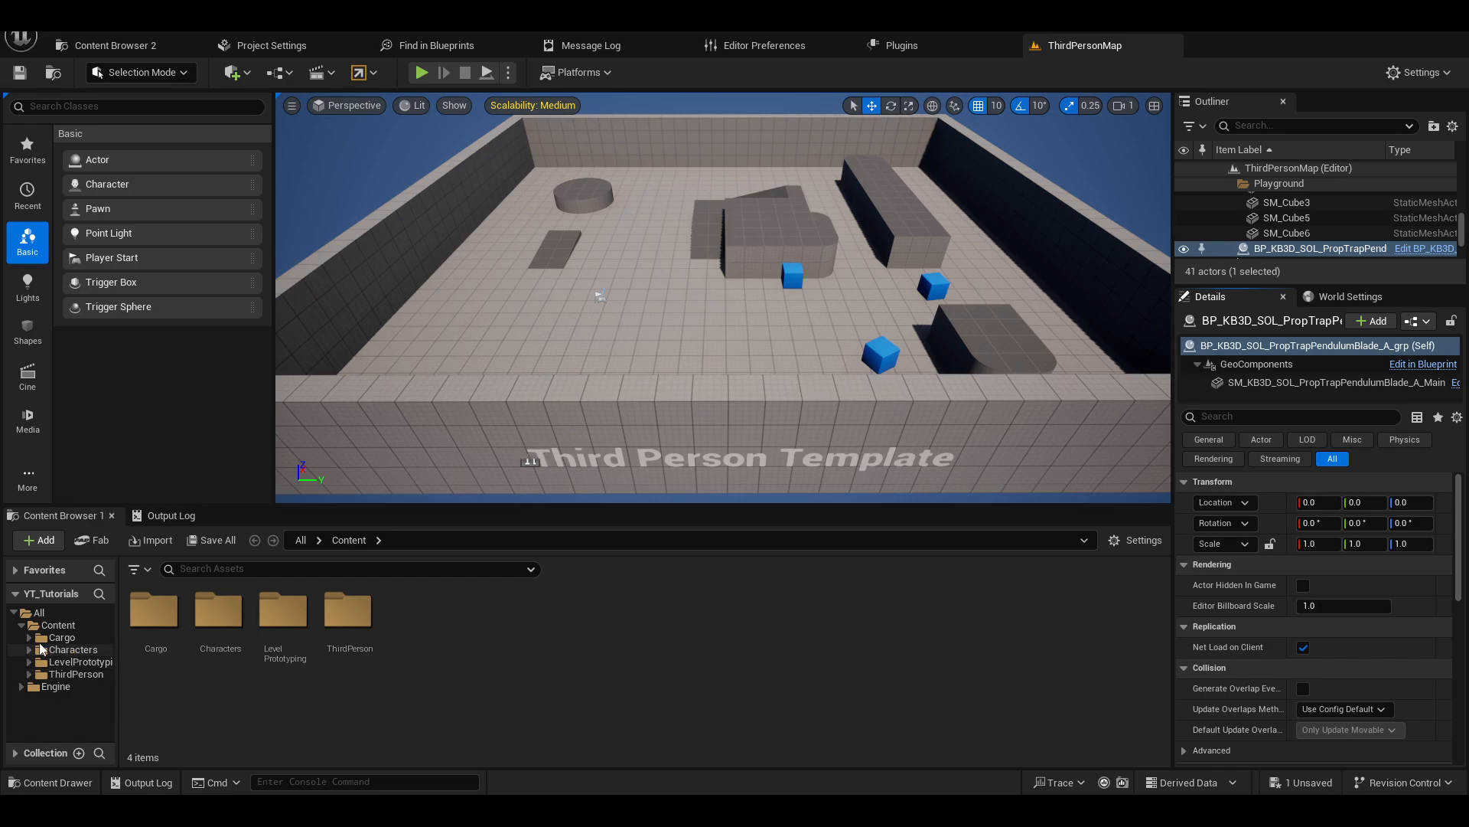
- Expand the new Cargo content folder and look through its Textures, Materials and Geometry subfolders
{"action": "left_click", "coordinate": [30, 638]}
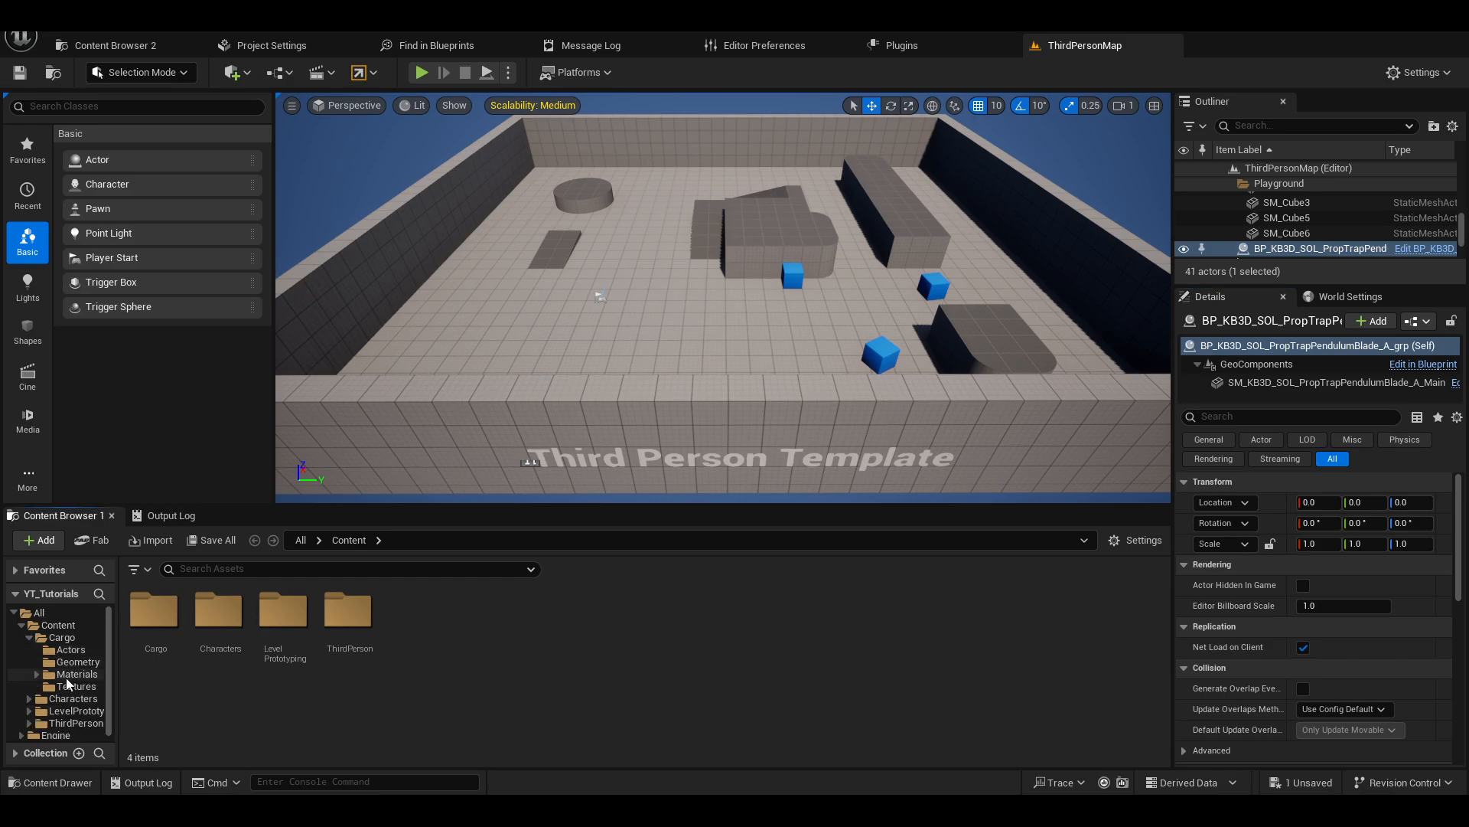
{"action": "left_click", "coordinate": [70, 687]}
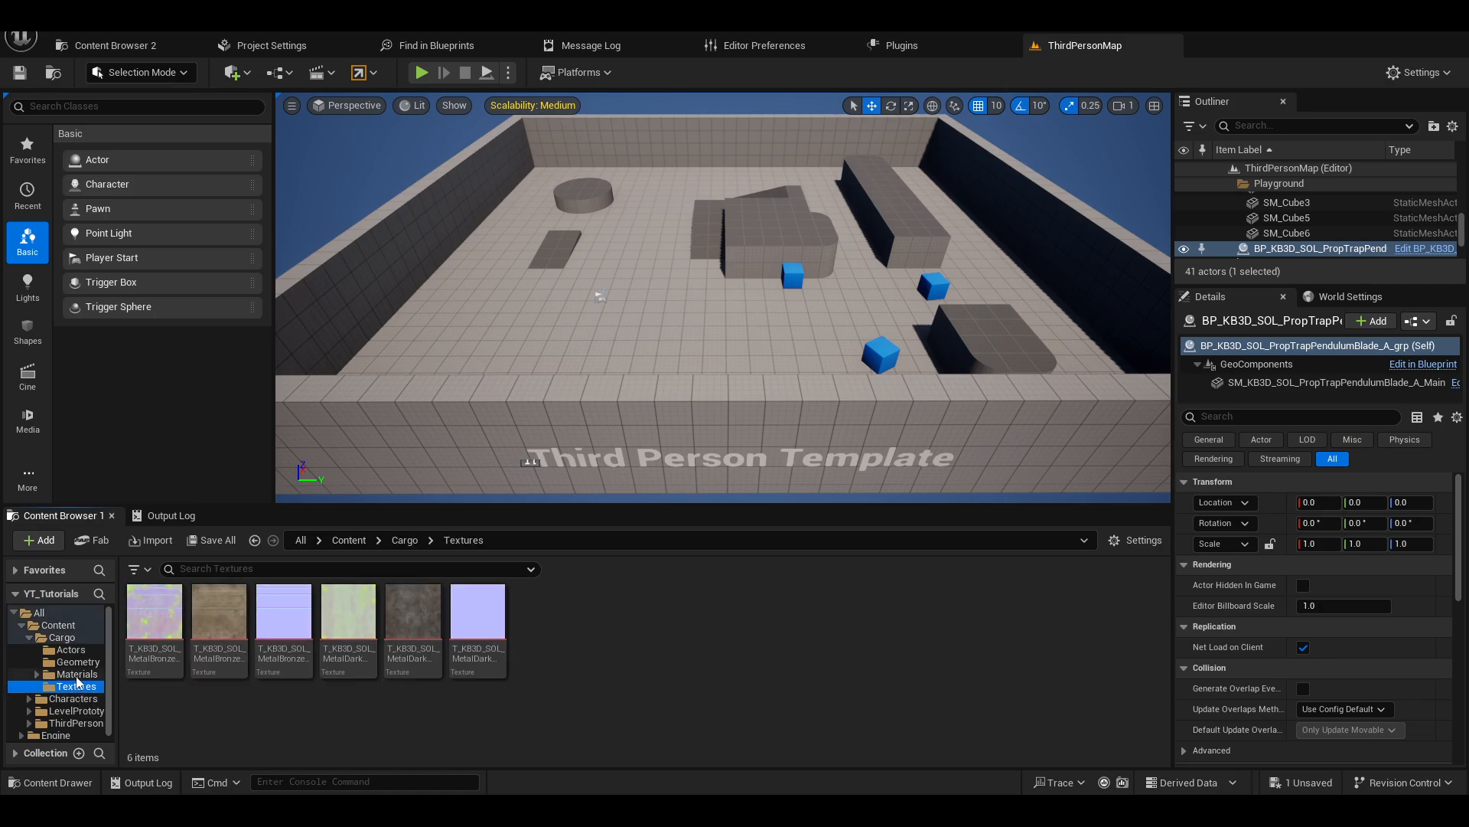
{"action": "left_click", "coordinate": [76, 673]}
{"action": "left_click", "coordinate": [76, 661]}
- Place the pendulum blade static mesh from the Geometry folder in the arena and raise it to about Z 310
{"action": "left_click", "coordinate": [169, 617]}
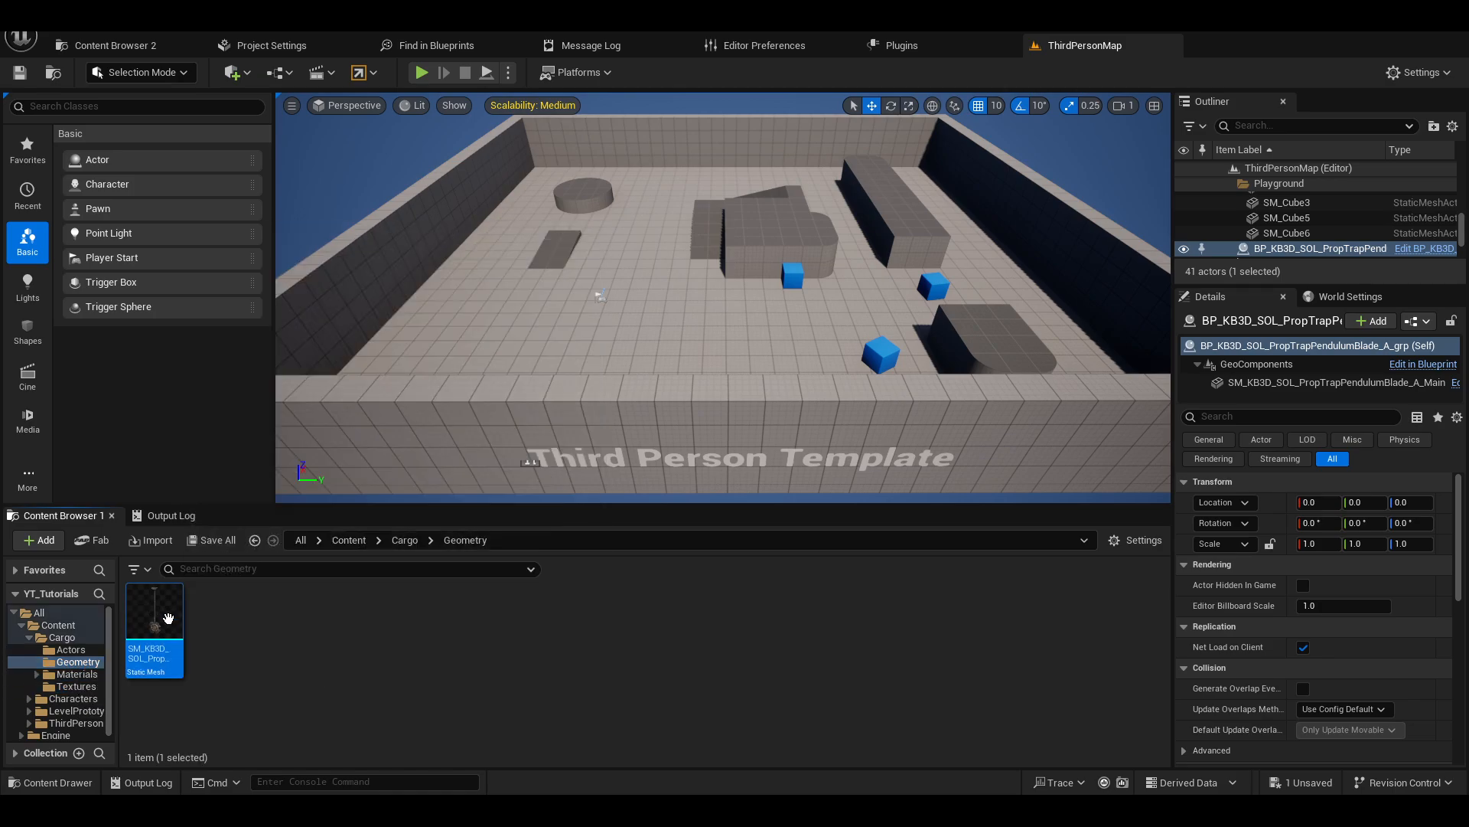
{"action": "left_click_drag", "start_coordinate": [168, 616], "coordinate": [650, 288]}
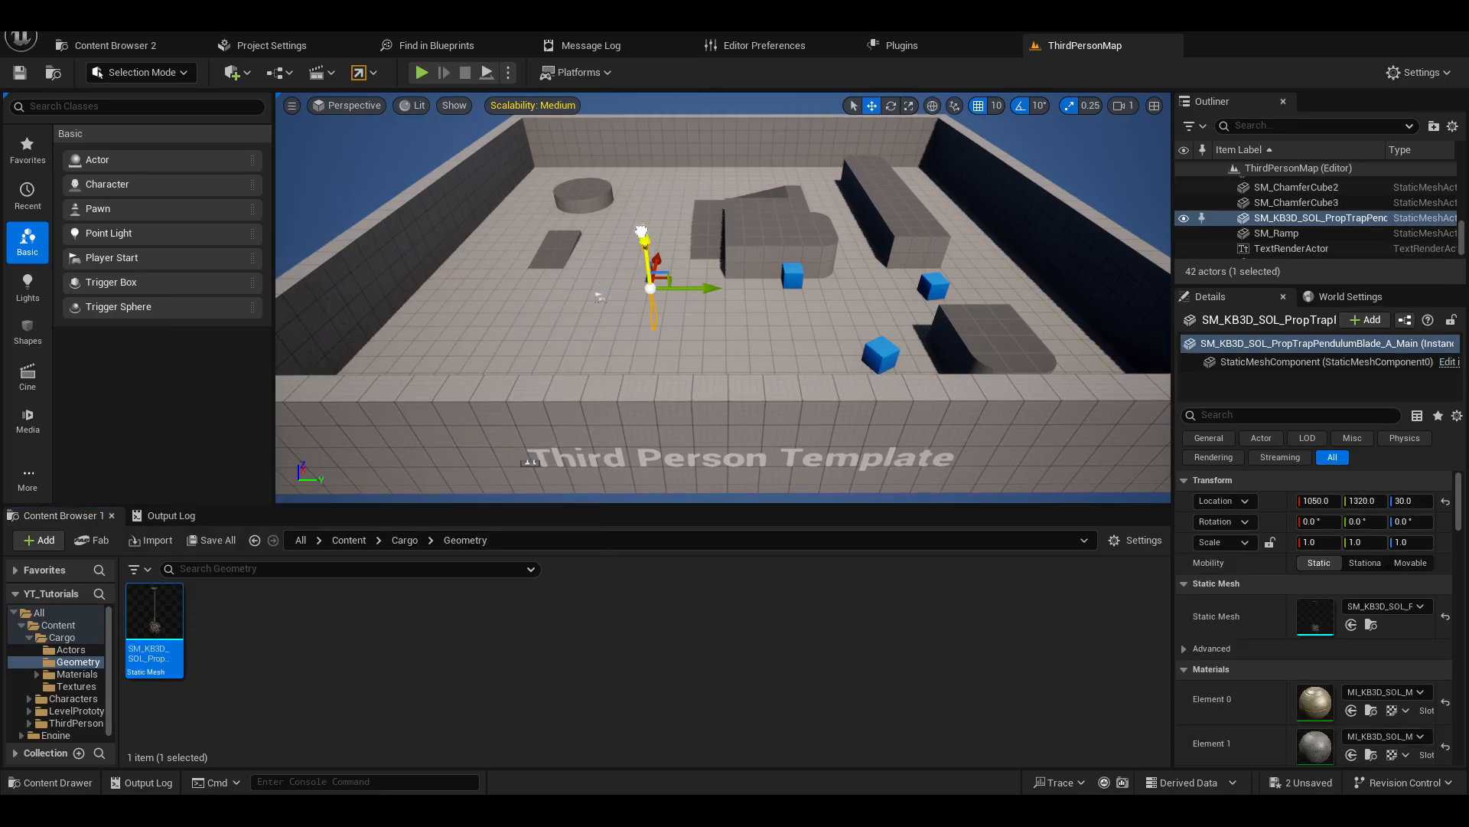
{"action": "left_click_drag", "start_coordinate": [641, 231], "coordinate": [642, 174]}
{"action": "key", "text": "f"}
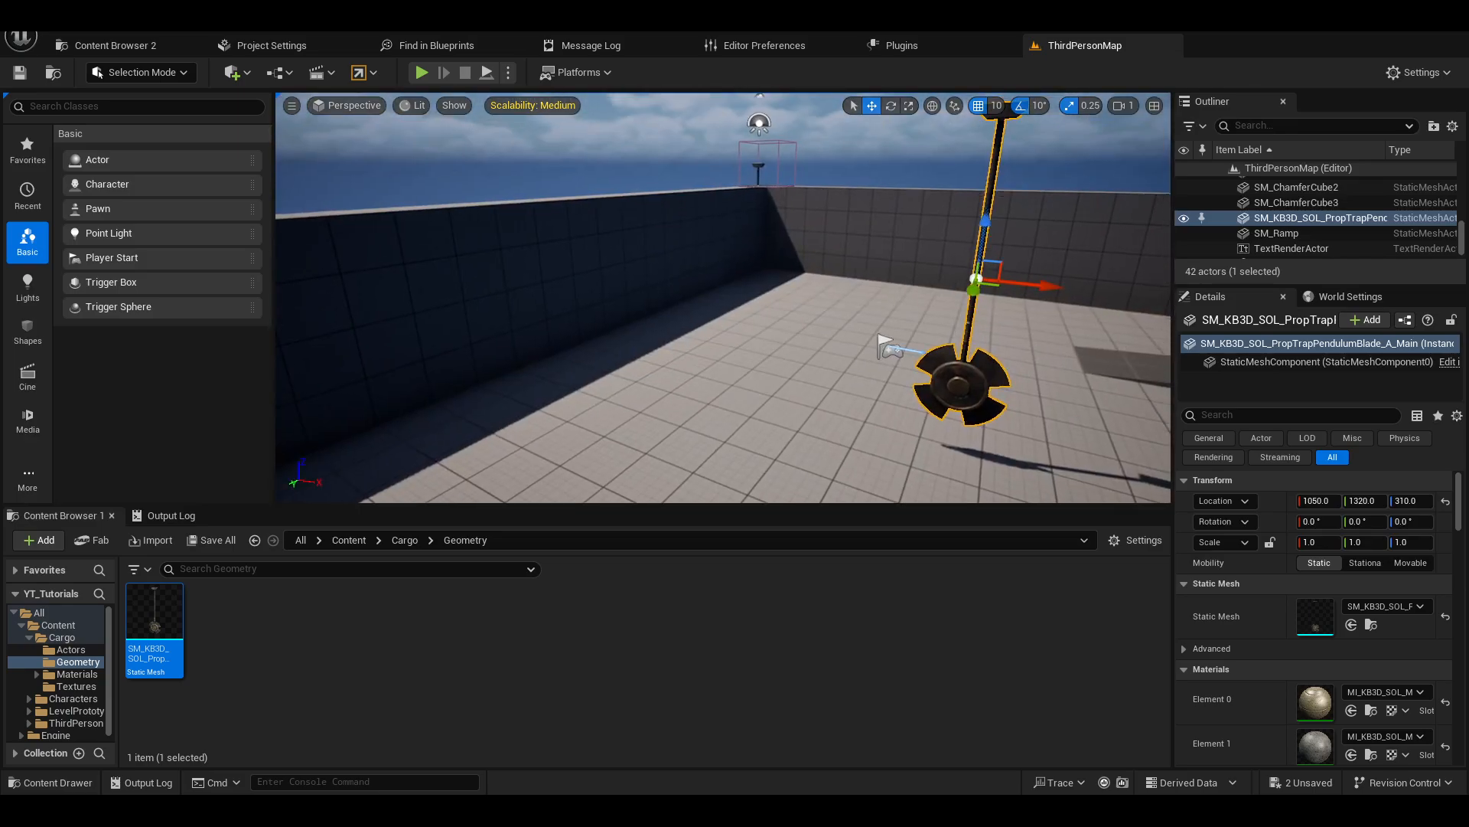
{"action": "mouse_move", "coordinate": [633, 257]}
{"action": "right_mouse_down"}
{"action": "mouse_move", "coordinate": [651, 222]}
{"action": "mouse_move", "coordinate": [689, 268]}
{"action": "mouse_move", "coordinate": [633, 257]}
{"action": "right_mouse_up"}
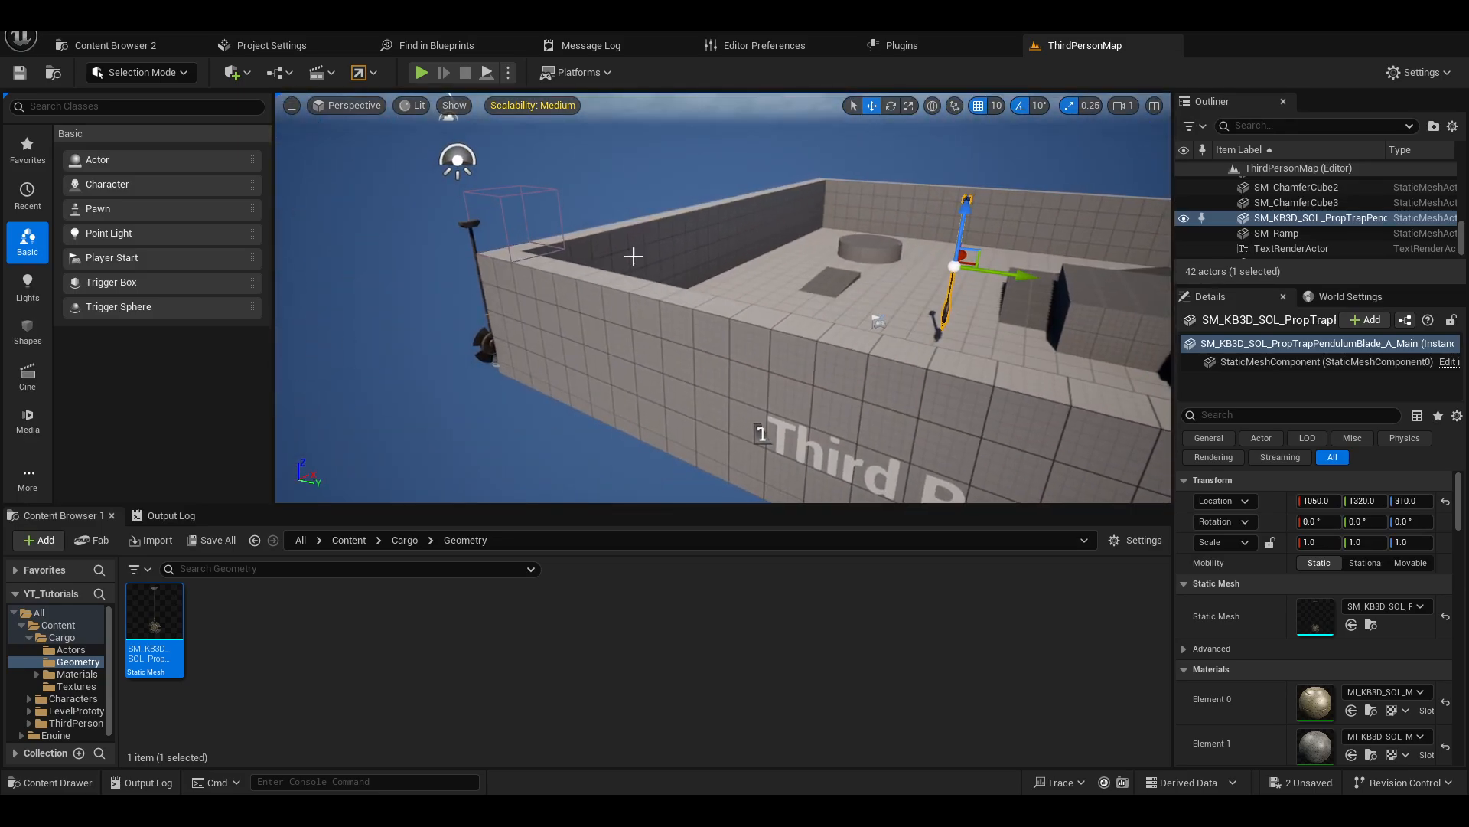
{"action": "left_click", "coordinate": [474, 238]}
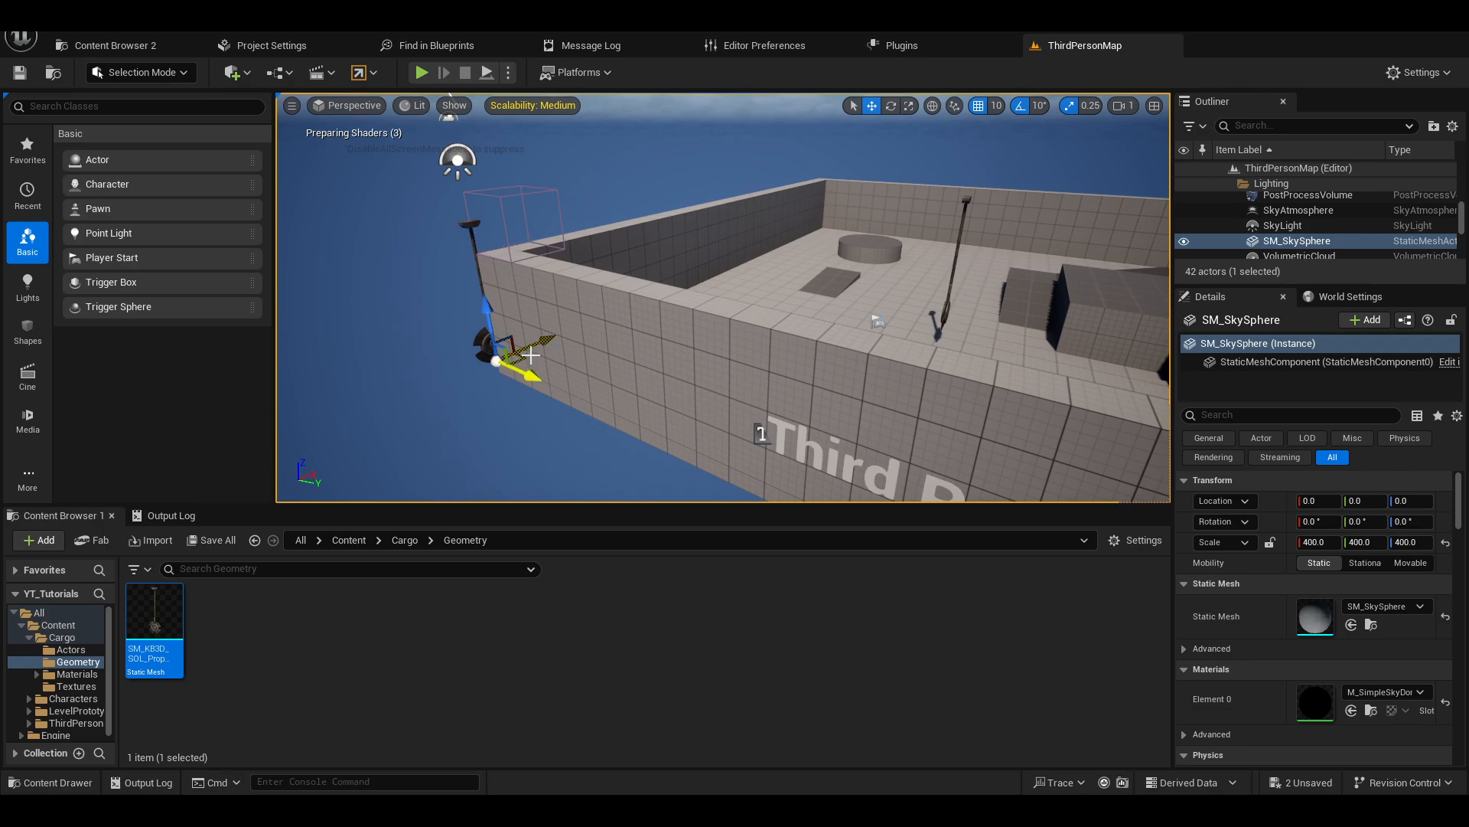
{"action": "left_click_drag", "start_coordinate": [520, 356], "coordinate": [817, 331]}
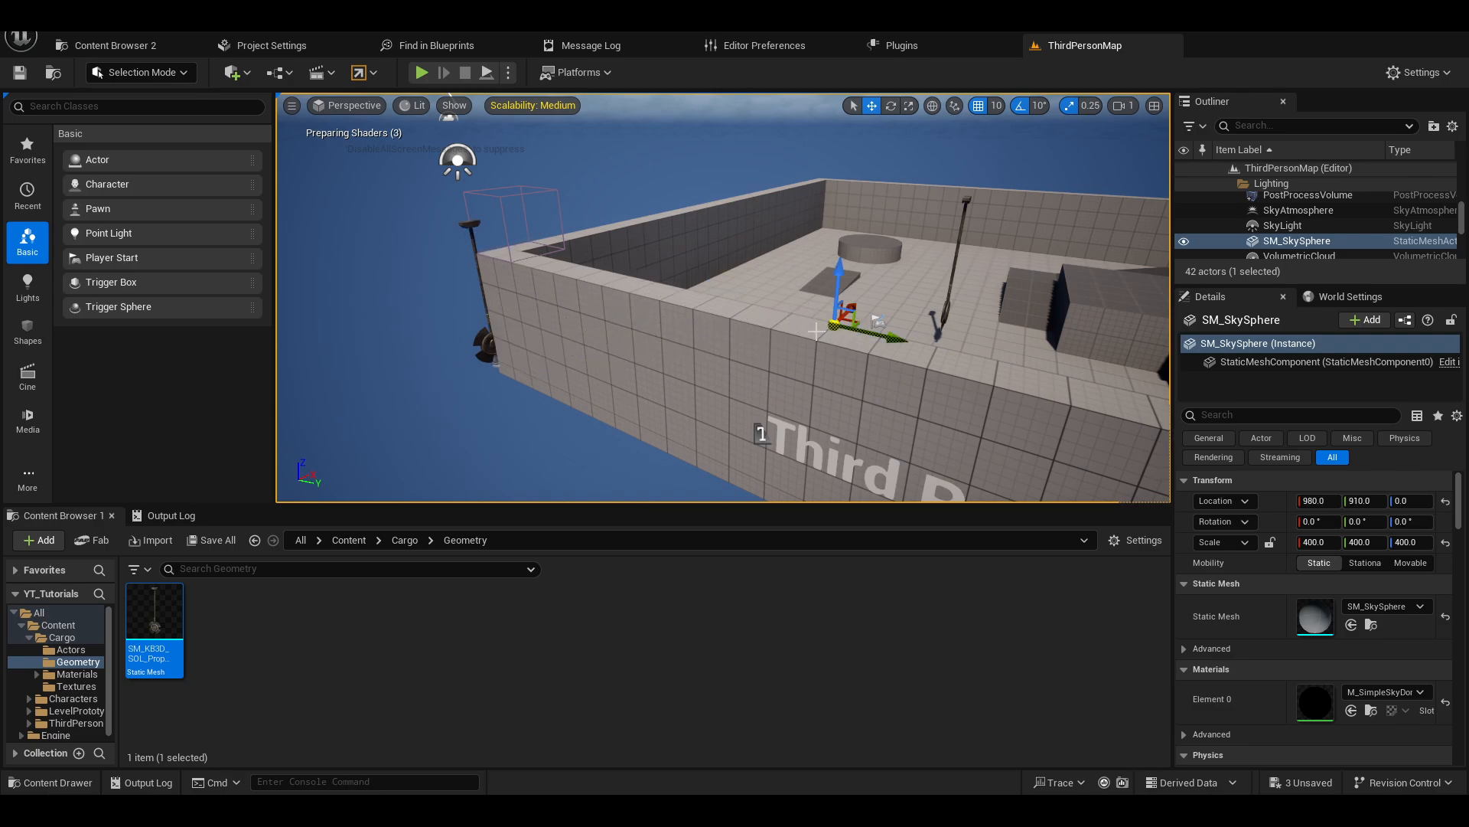
{"action": "key", "text": "ctrl+z"}
- Select the imported pendulum blade Blueprint actor at the world origin and move it inside the arena, to about X 1380, Y 1080
{"action": "left_click", "coordinate": [512, 346]}
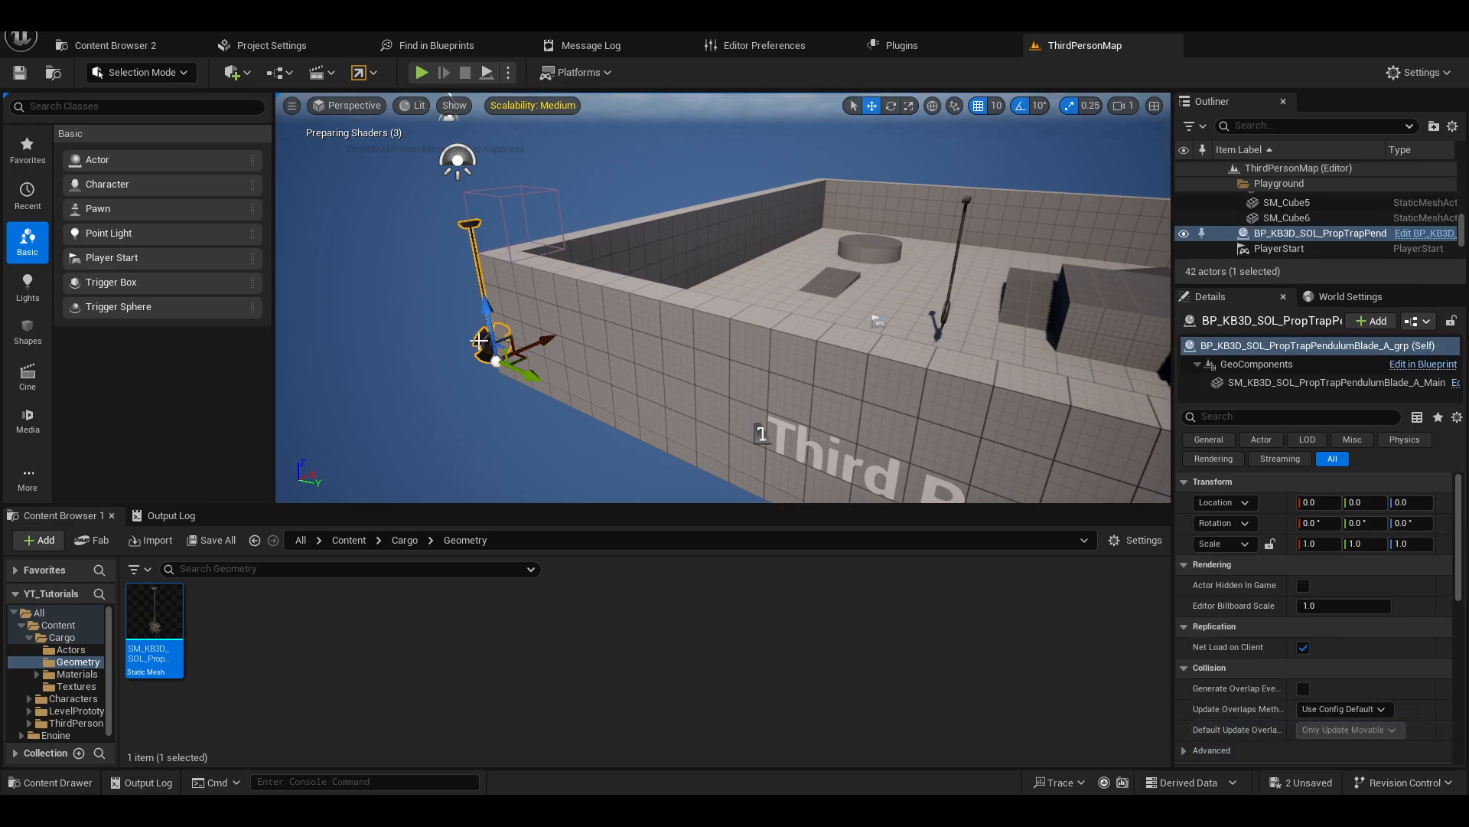
{"action": "mouse_move", "coordinate": [508, 302]}
{"action": "right_mouse_down"}
{"action": "mouse_move", "coordinate": [506, 285]}
{"action": "mouse_move", "coordinate": [508, 302]}
{"action": "right_mouse_up"}
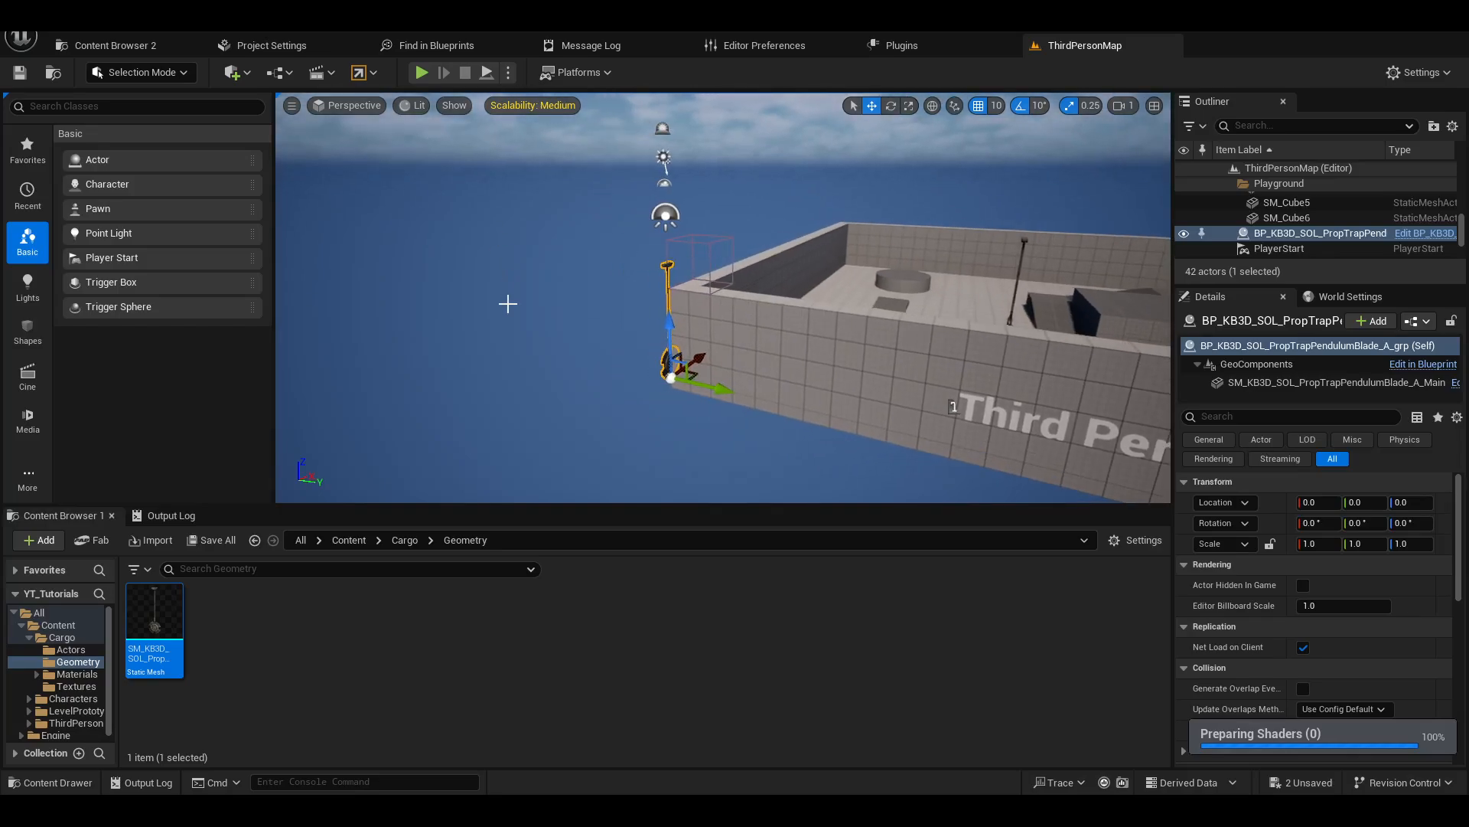
{"action": "left_click", "coordinate": [641, 368]}
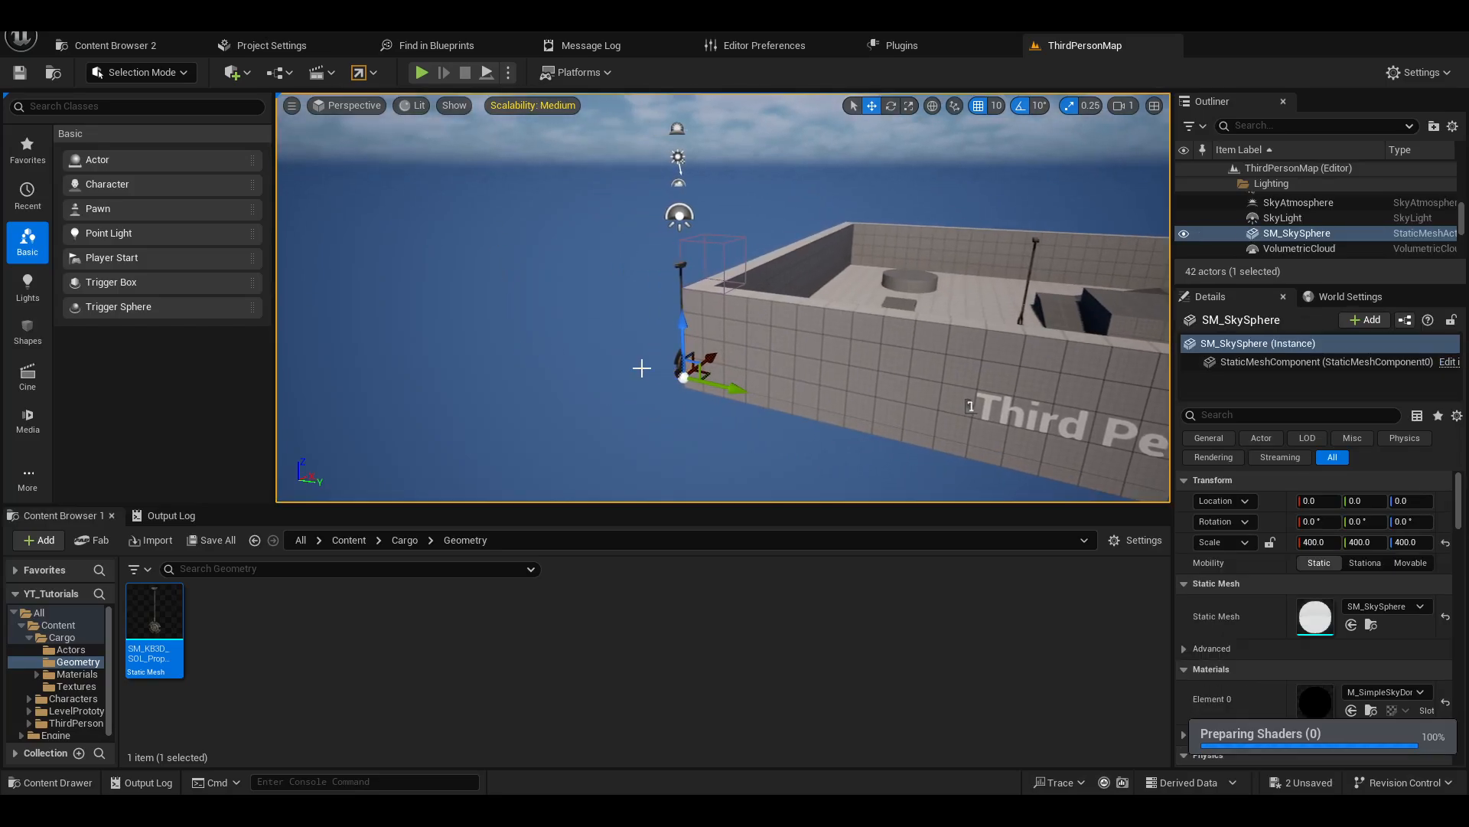
{"action": "left_click", "coordinate": [683, 365]}
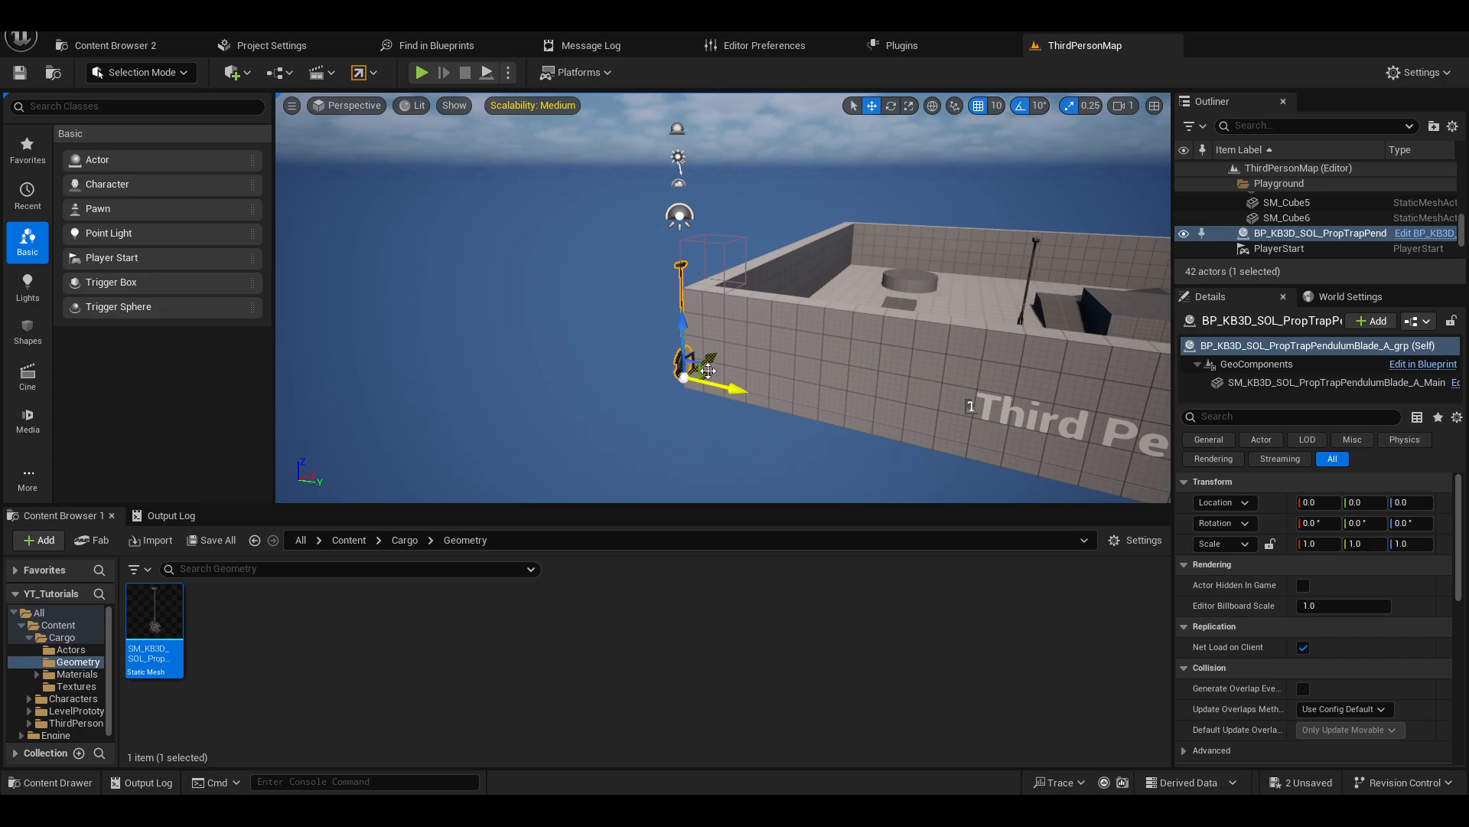
{"action": "left_click_drag", "start_coordinate": [706, 365], "coordinate": [970, 319]}
- Delete the separately placed pendulum blade static mesh from the arena
{"action": "key", "text": "w"}
{"action": "right_click_drag", "start_coordinate": [970, 318], "coordinate": [972, 382]}
{"action": "key", "text": "s"}
{"action": "key", "text": "a"}
{"action": "right_click_drag", "start_coordinate": [803, 385], "coordinate": [712, 260]}
{"action": "left_click", "coordinate": [758, 380]}
{"action": "key", "text": "Delete"}
- Select the remaining pendulum blade Blueprint actor and examine it up close from several angles
{"action": "key", "text": "w"}
{"action": "key", "text": "d"}
{"action": "right_click_drag", "start_coordinate": [747, 358], "coordinate": [747, 369]}
{"action": "key", "text": "s"}
{"action": "left_click", "coordinate": [723, 405]}
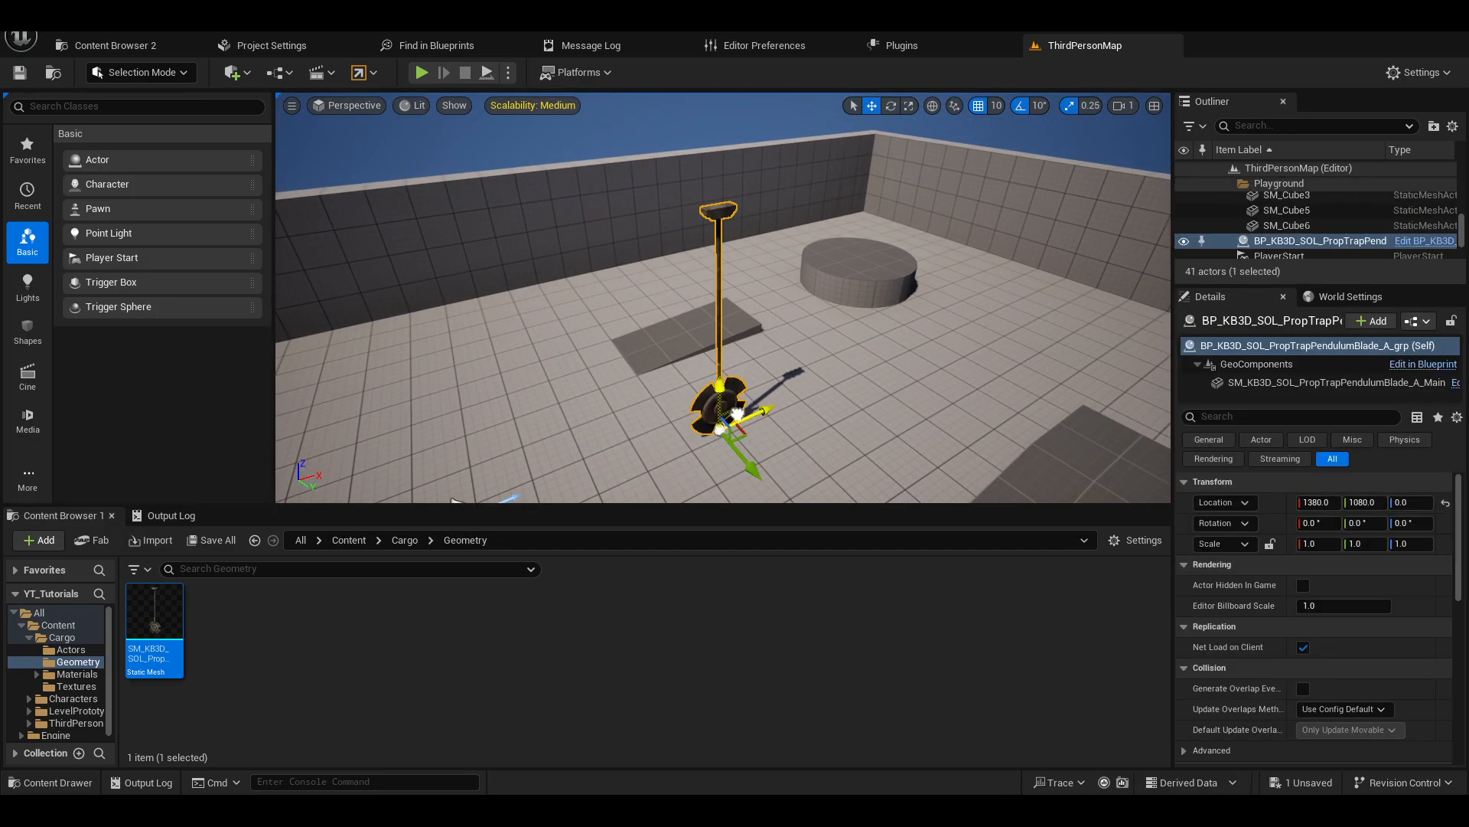
{"action": "right_click", "coordinate": [737, 413]}
{"action": "left_click", "coordinate": [613, 358]}
{"action": "mouse_move", "coordinate": [613, 358]}
{"action": "right_mouse_down"}
{"action": "mouse_move", "coordinate": [635, 373]}
{"action": "mouse_move", "coordinate": [623, 380]}
{"action": "right_mouse_up"}
{"action": "left_click", "coordinate": [669, 354]}
{"action": "mouse_move", "coordinate": [560, 338]}
{"action": "right_mouse_down"}
{"action": "mouse_move", "coordinate": [532, 348]}
{"action": "mouse_move", "coordinate": [579, 344]}
{"action": "right_mouse_up"}
{"action": "key", "text": "w"}
{"action": "key", "text": "d"}
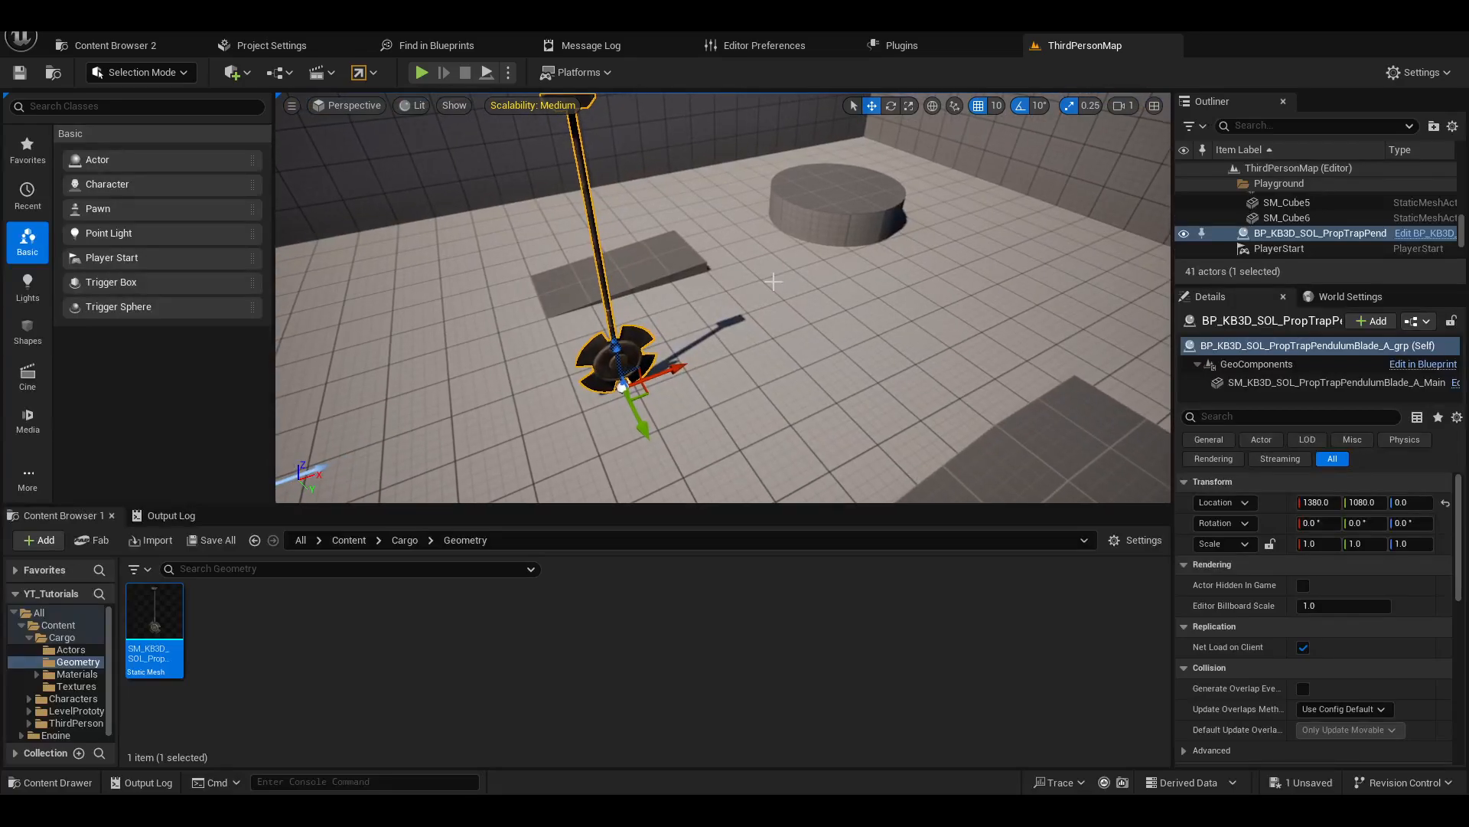
- Open the Actors subfolder of the Cargo content and select the pendulum blade Blueprint class
{"action": "left_click", "coordinate": [321, 625]}
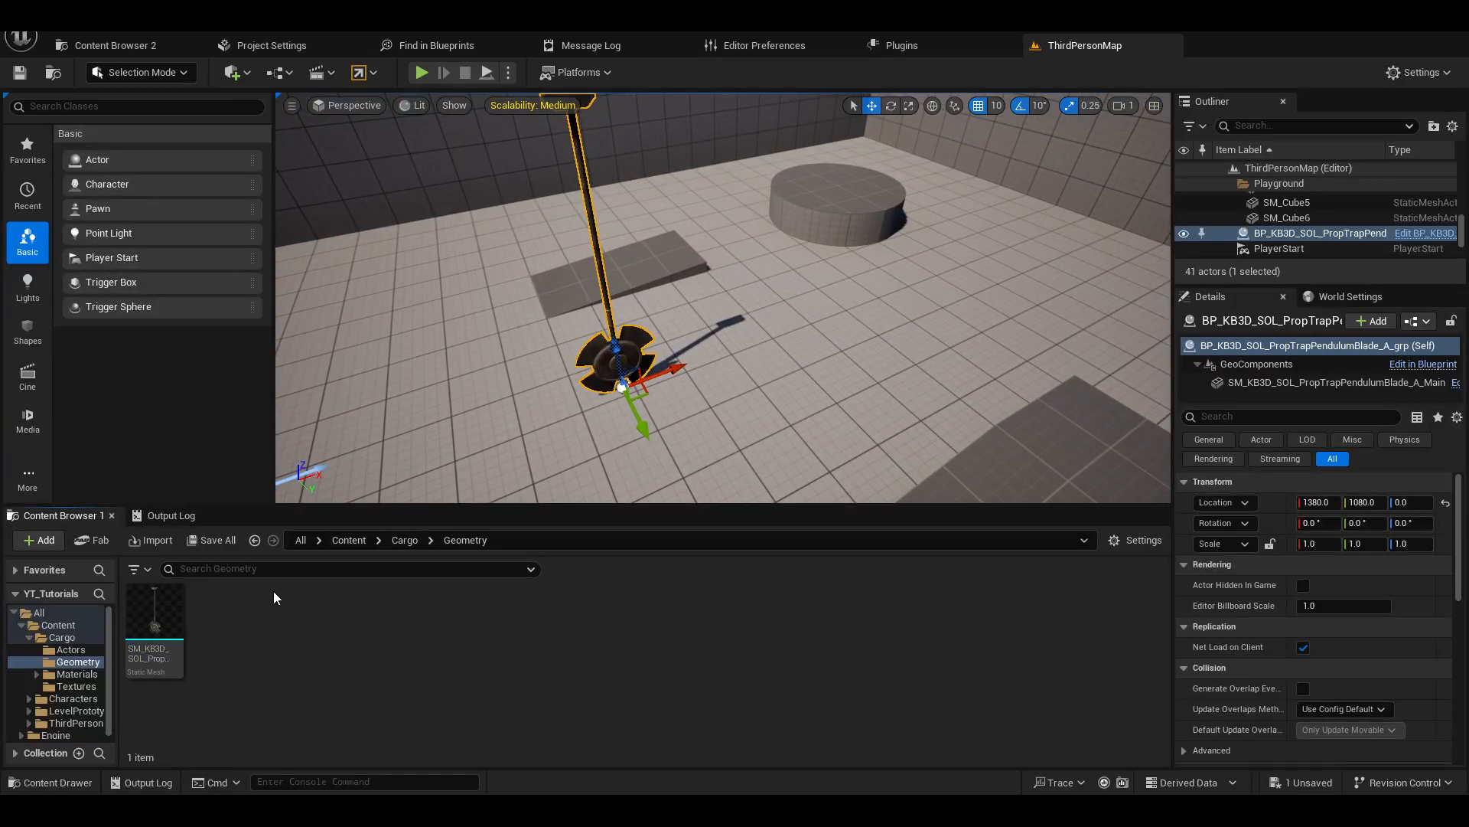
{"action": "left_click", "coordinate": [77, 651]}
{"action": "left_click", "coordinate": [145, 629]}
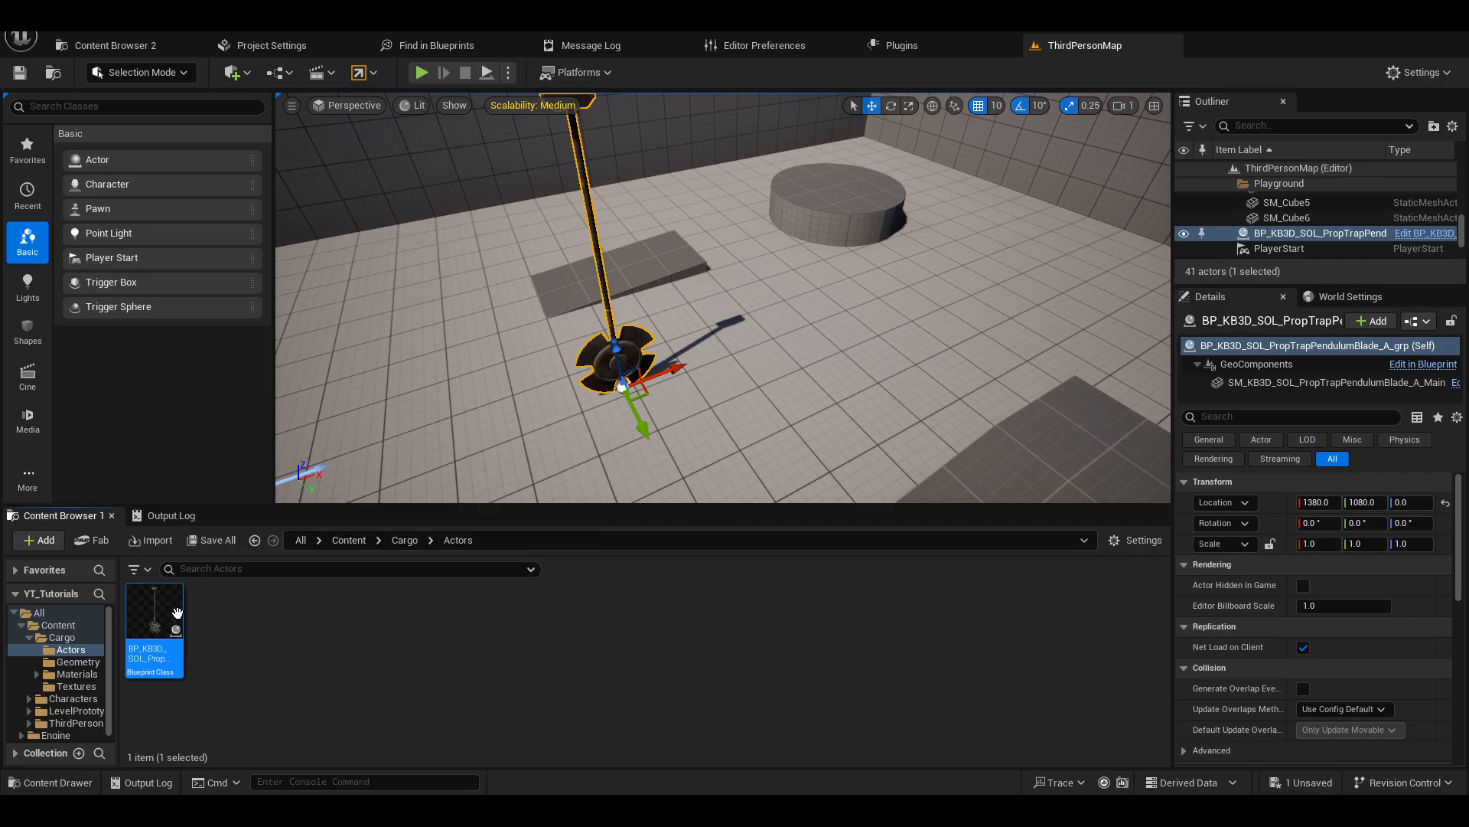
- Start migrating the pendulum blade static mesh from the Cargo Geometry folder, saving the modified Blueprint actor and accepting the selected dependencies
{"action": "left_click", "coordinate": [77, 673]}
{"action": "left_click", "coordinate": [77, 662]}
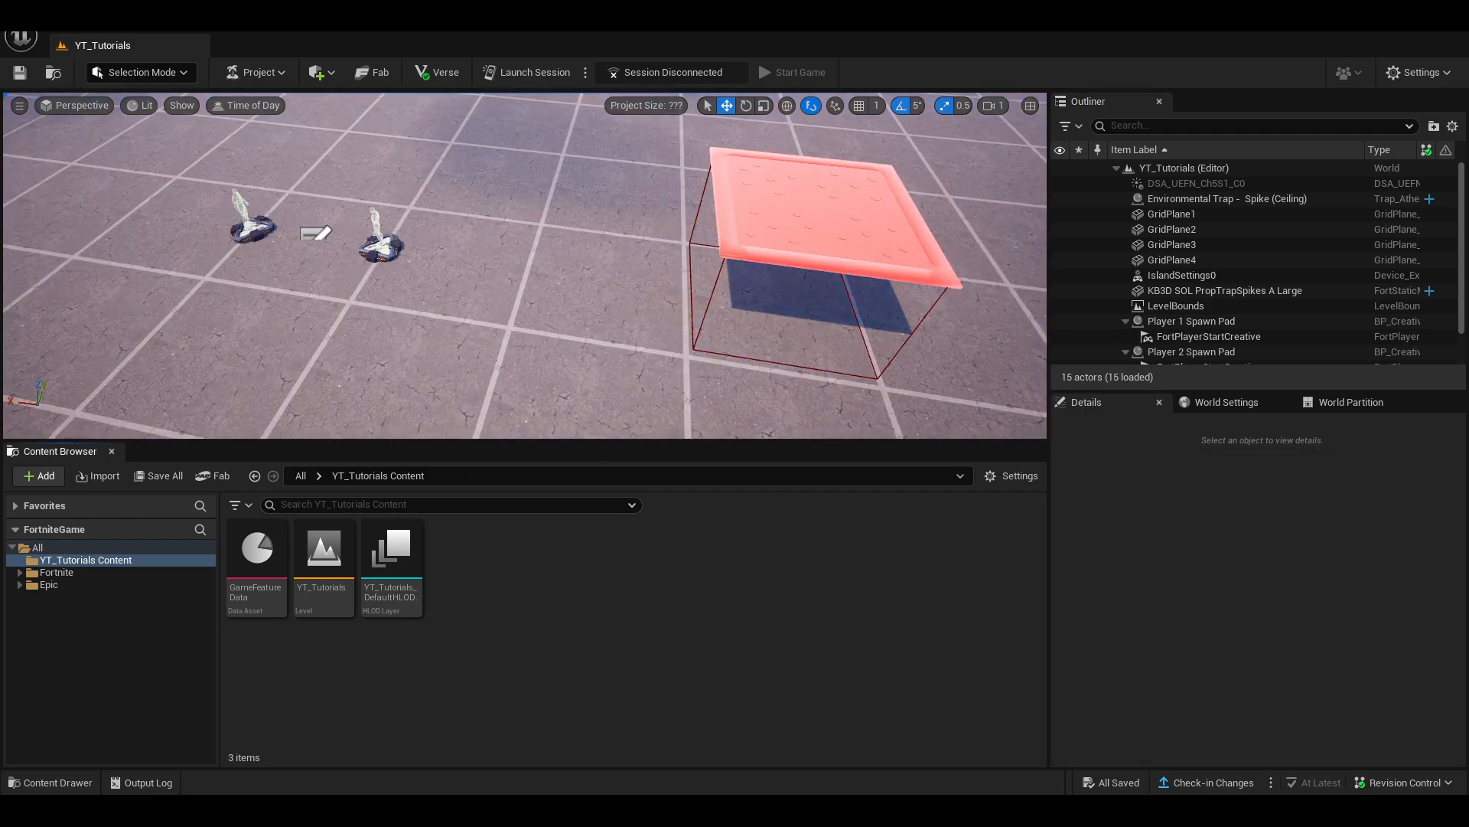
{"action": "right_click_drag", "start_coordinate": [506, 203], "coordinate": [492, 191]}
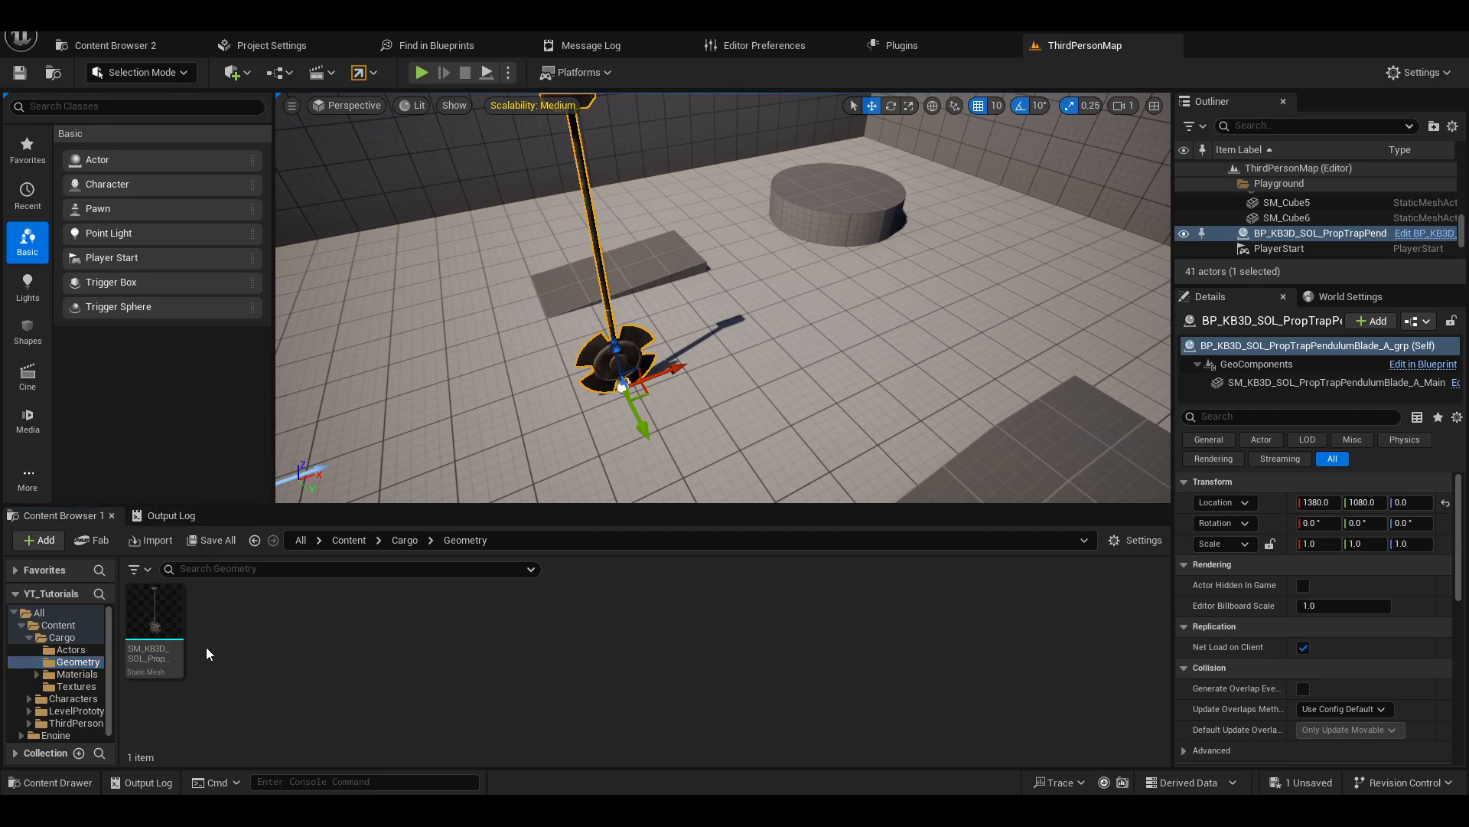
{"action": "left_click", "coordinate": [155, 617]}
{"action": "right_click", "coordinate": [157, 620]}
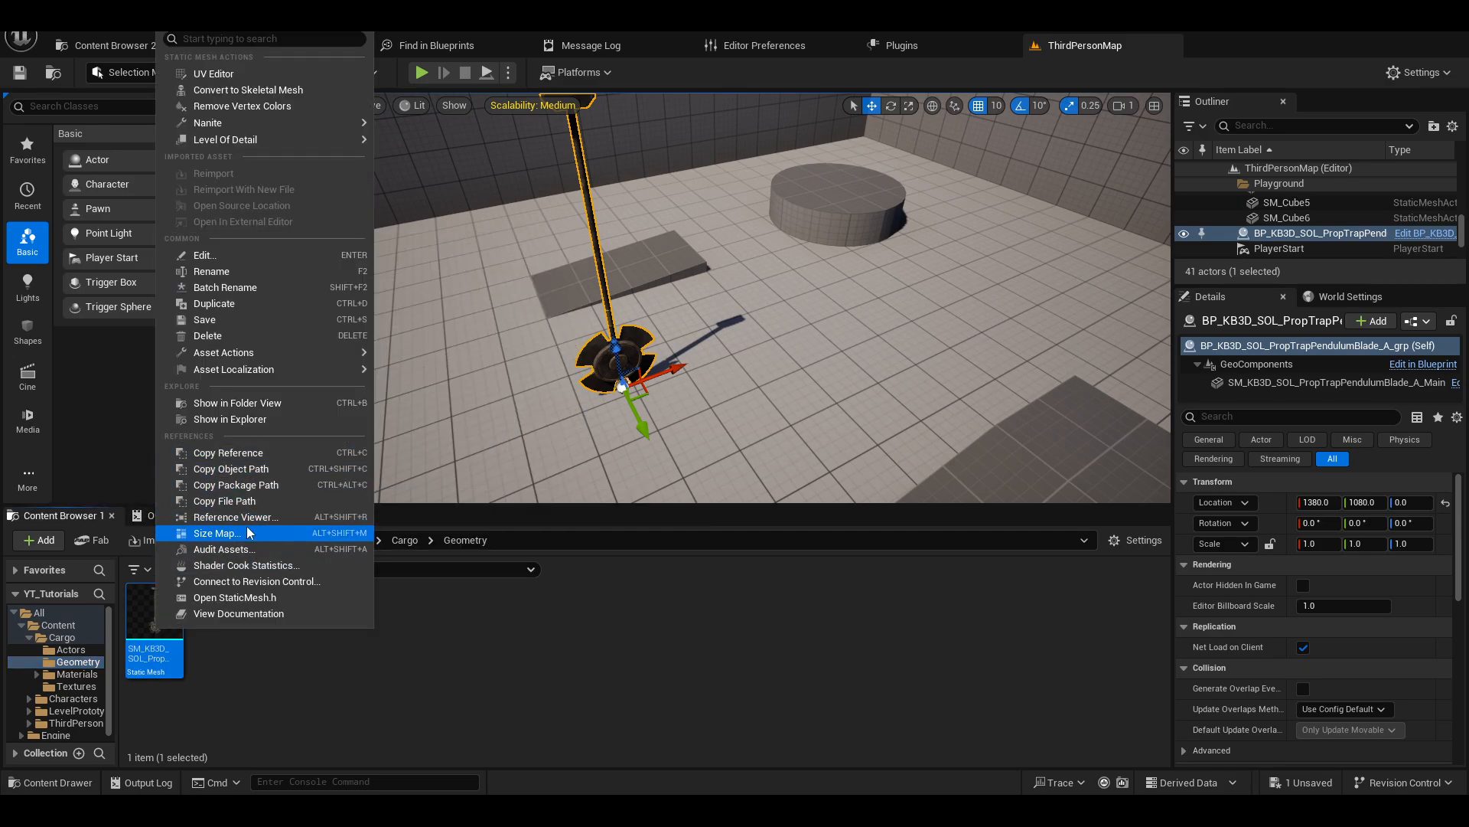
{"action": "mouse_move", "coordinate": [289, 352]}
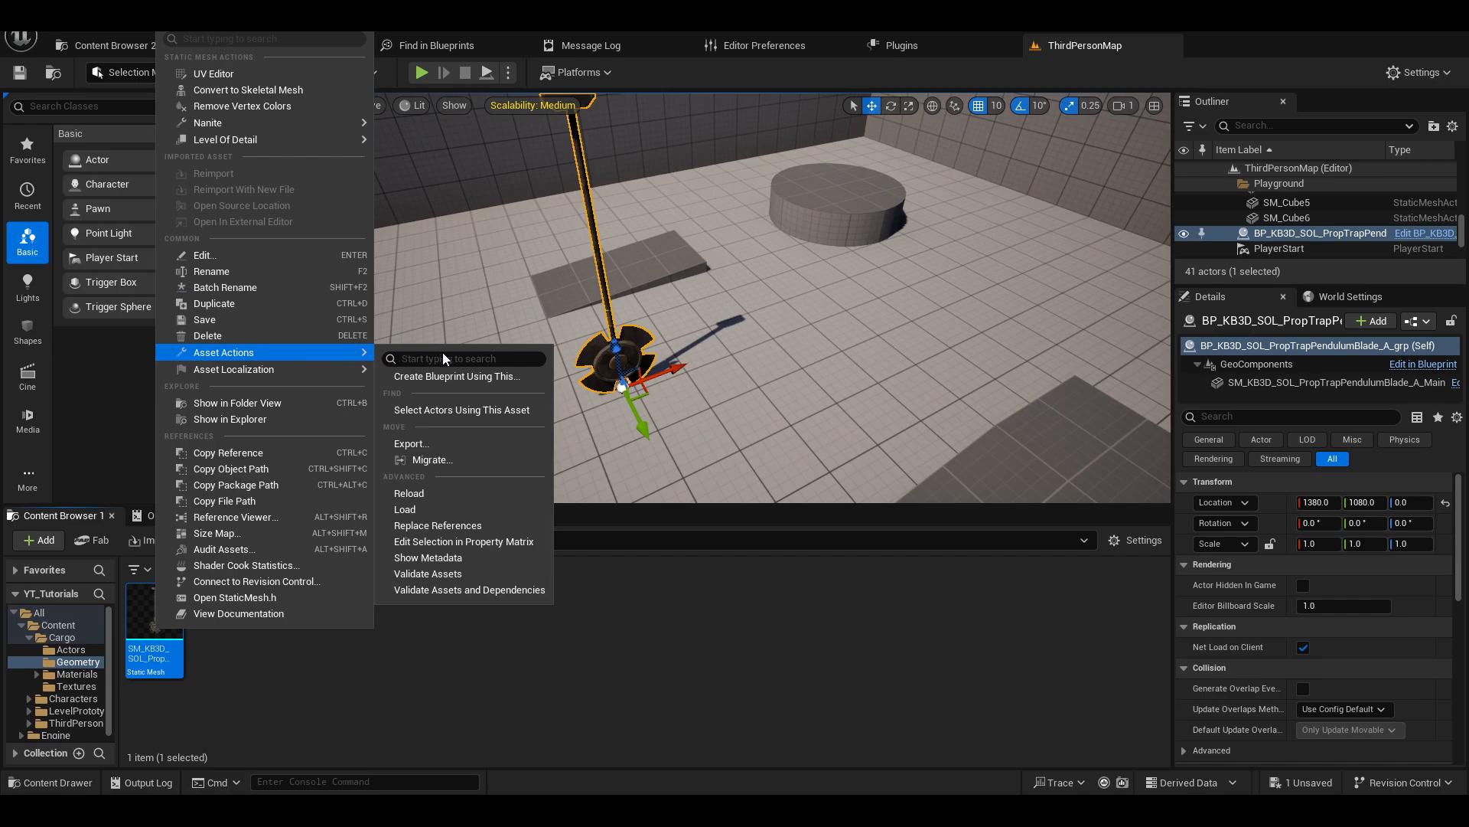
{"action": "left_click", "coordinate": [457, 458]}
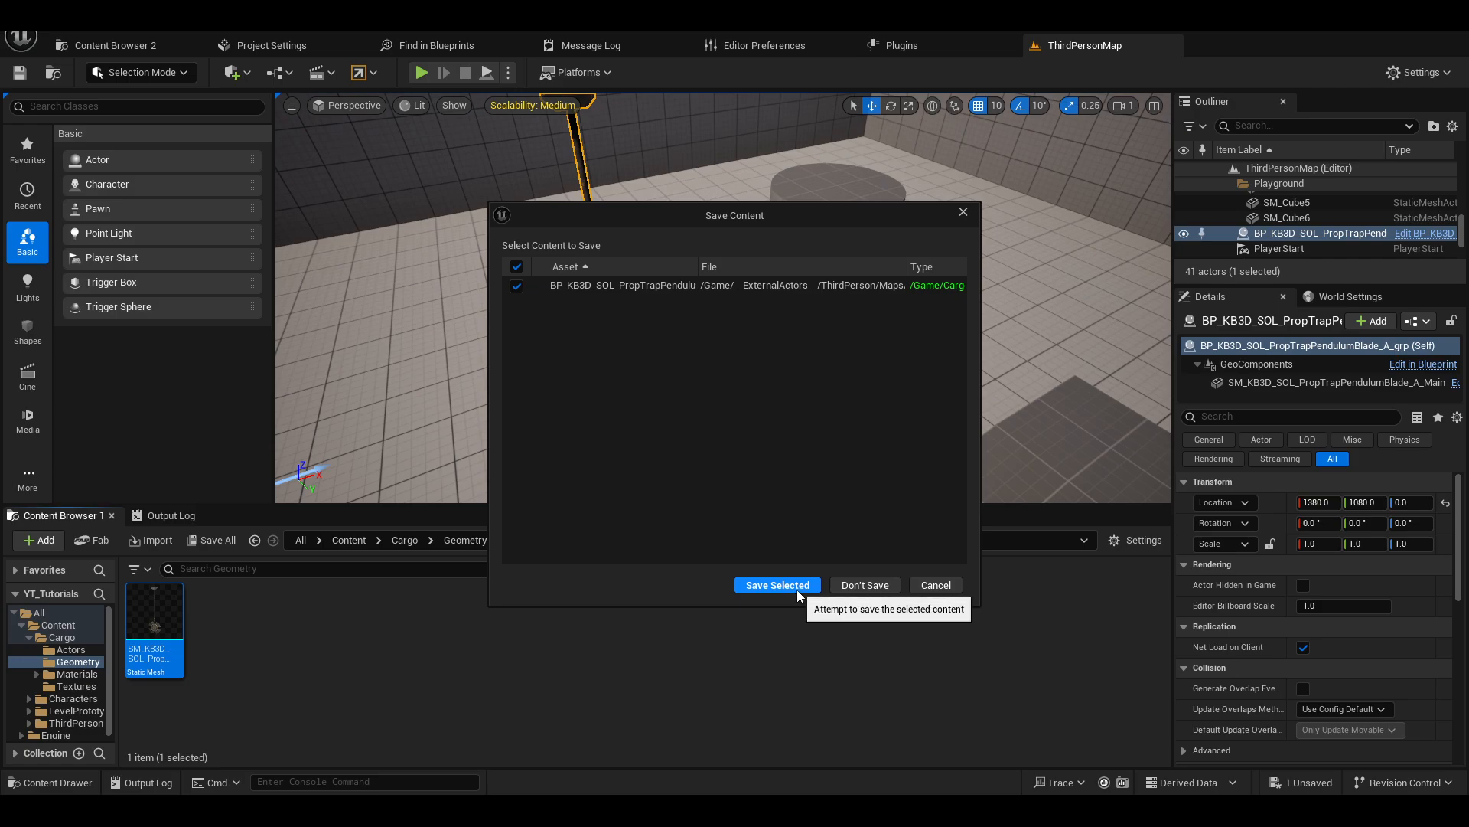
{"action": "left_click", "coordinate": [797, 589]}
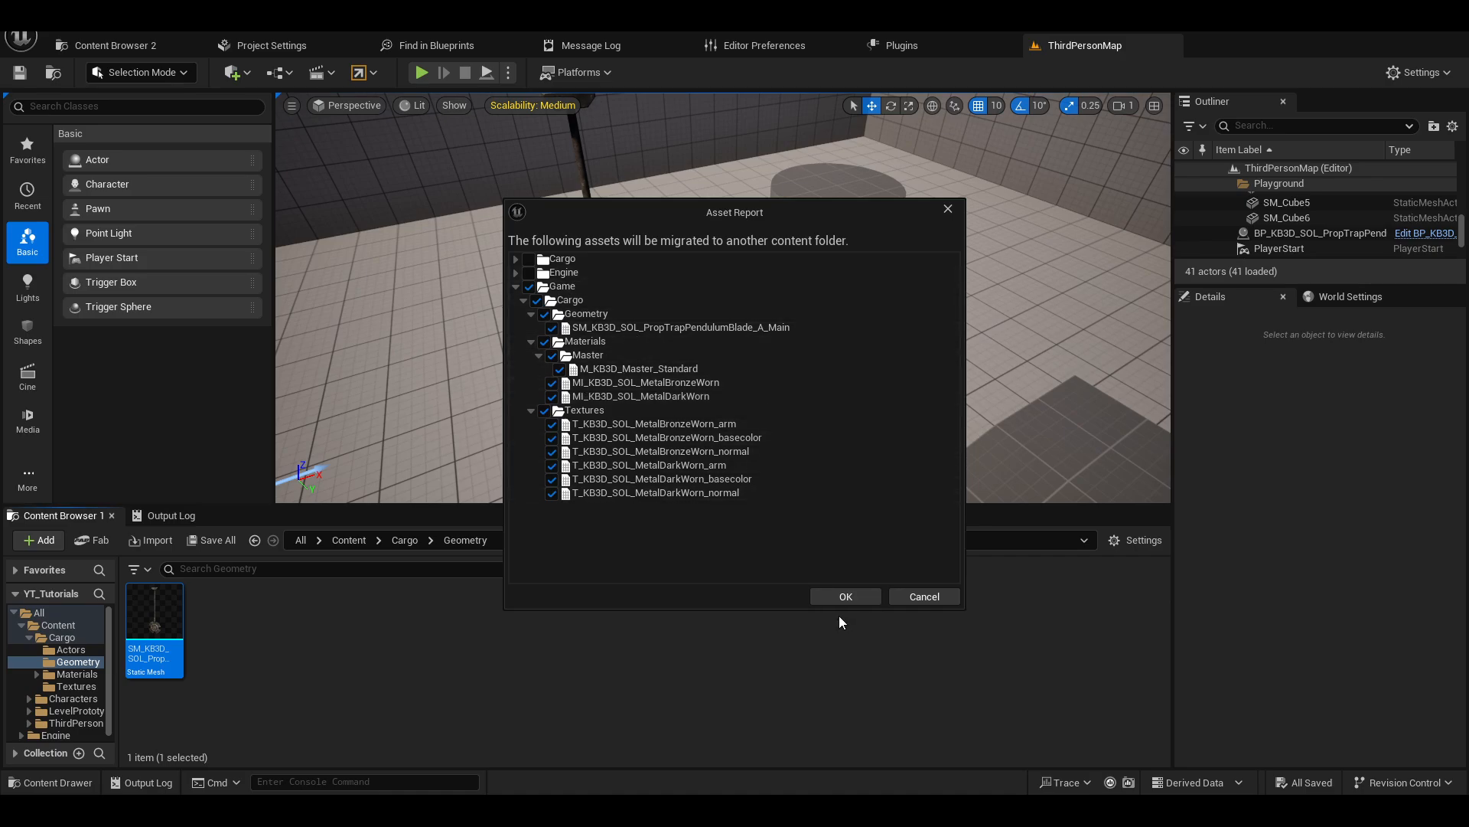
{"action": "left_click", "coordinate": [849, 598]}
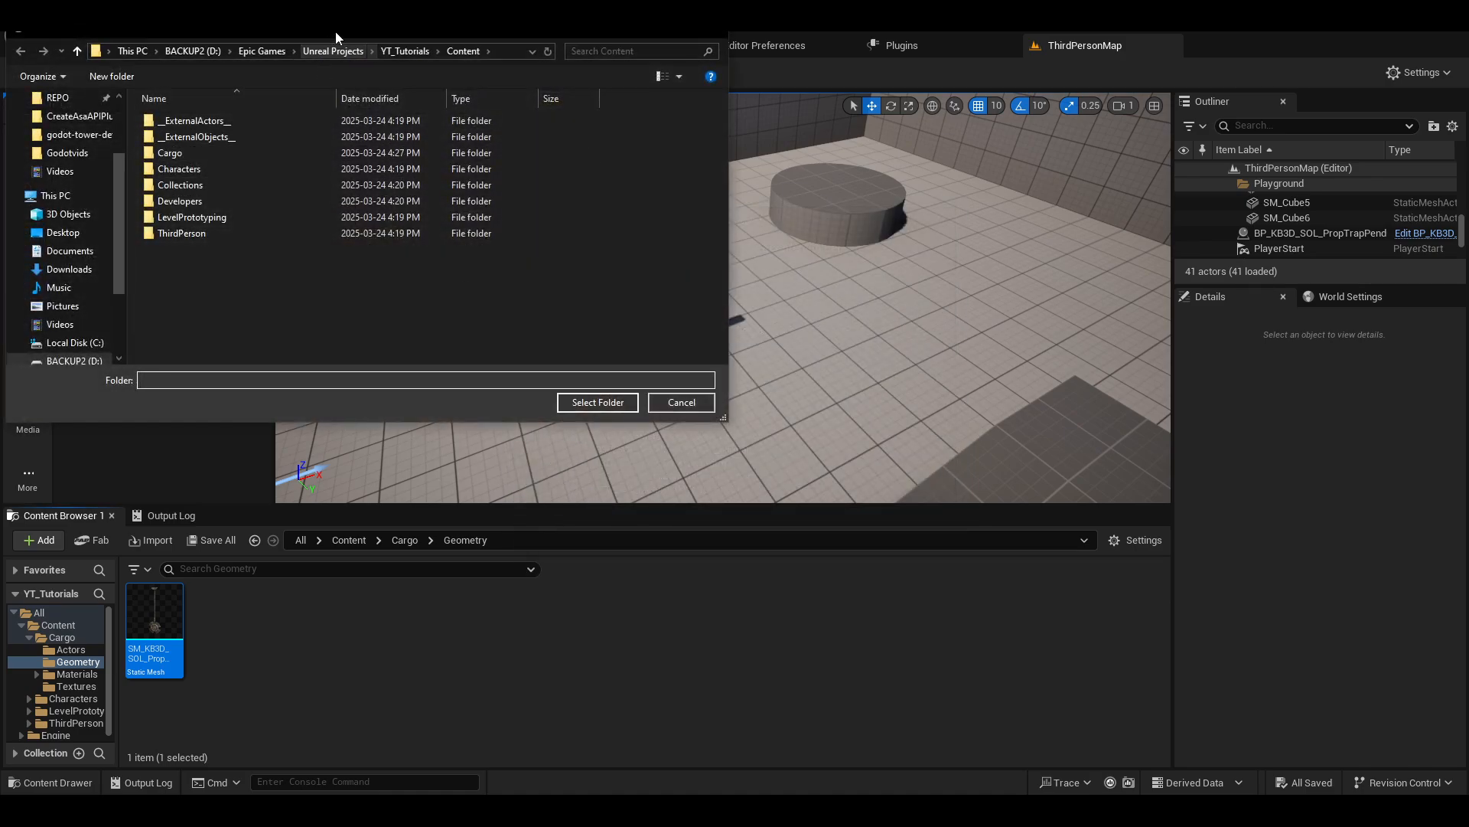
- Choose the UEFN project's YT_Tutorials > Plugins > YT_Tutorials > Content folder under Epic Games as the migration destination
{"action": "left_click_drag", "start_coordinate": [335, 30], "coordinate": [490, 108]}
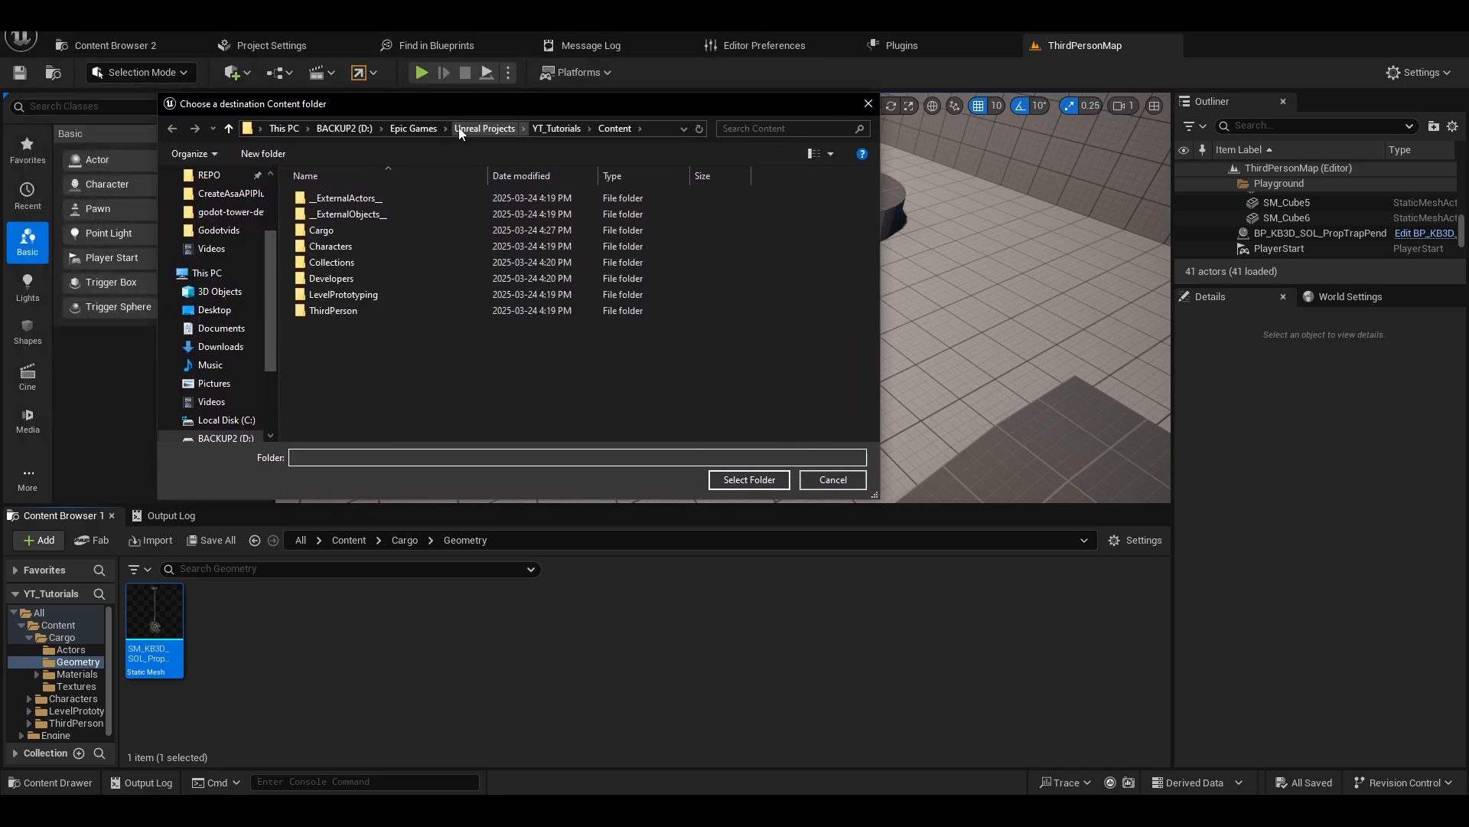
{"action": "left_click", "coordinate": [413, 127]}
{"action": "double_click", "coordinate": [341, 213]}
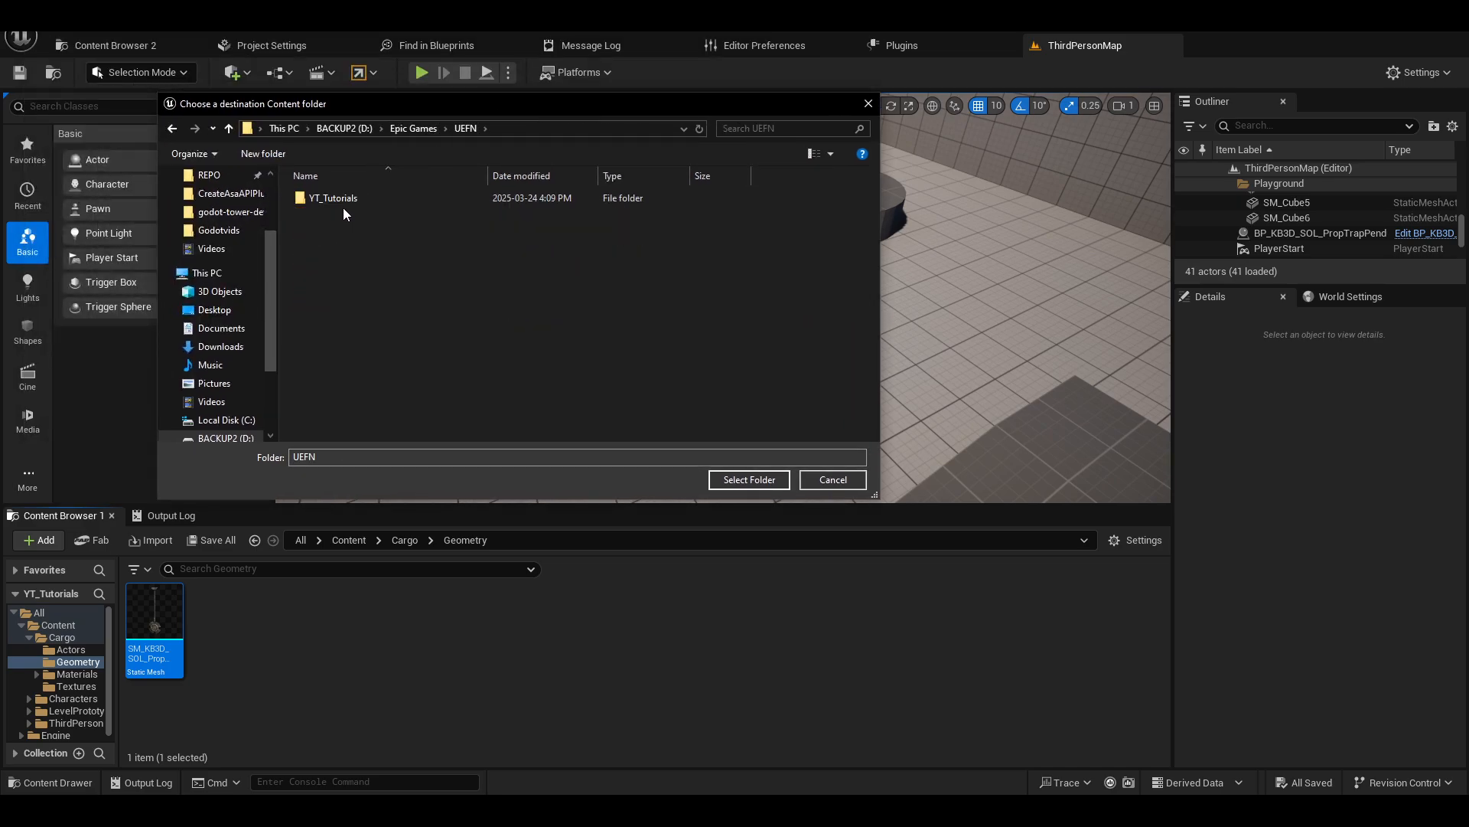
{"action": "double_click", "coordinate": [347, 199]}
{"action": "double_click", "coordinate": [342, 211]}
{"action": "double_click", "coordinate": [333, 200]}
{"action": "double_click", "coordinate": [323, 199]}
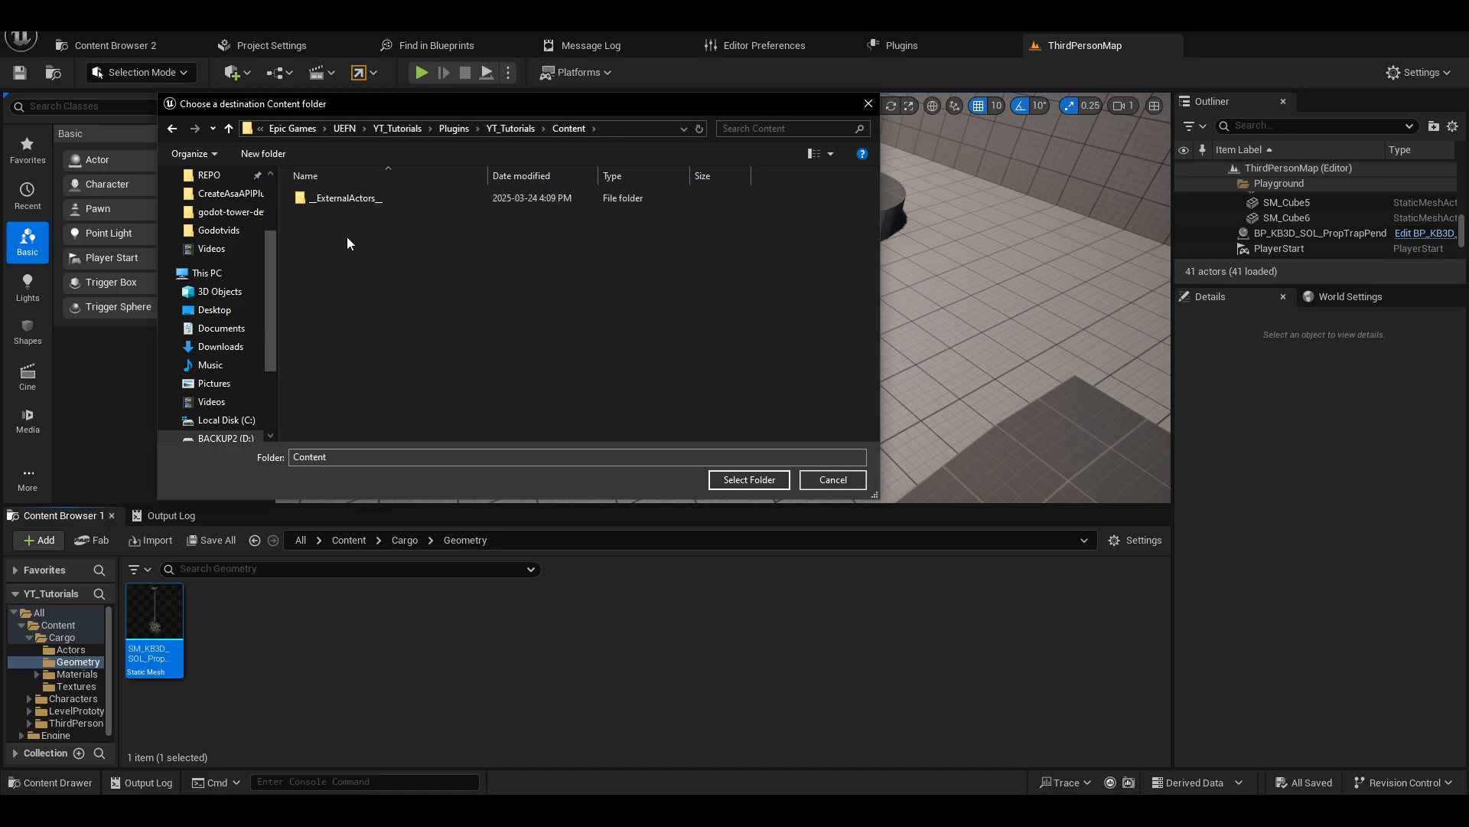
{"action": "left_click", "coordinate": [749, 479]}
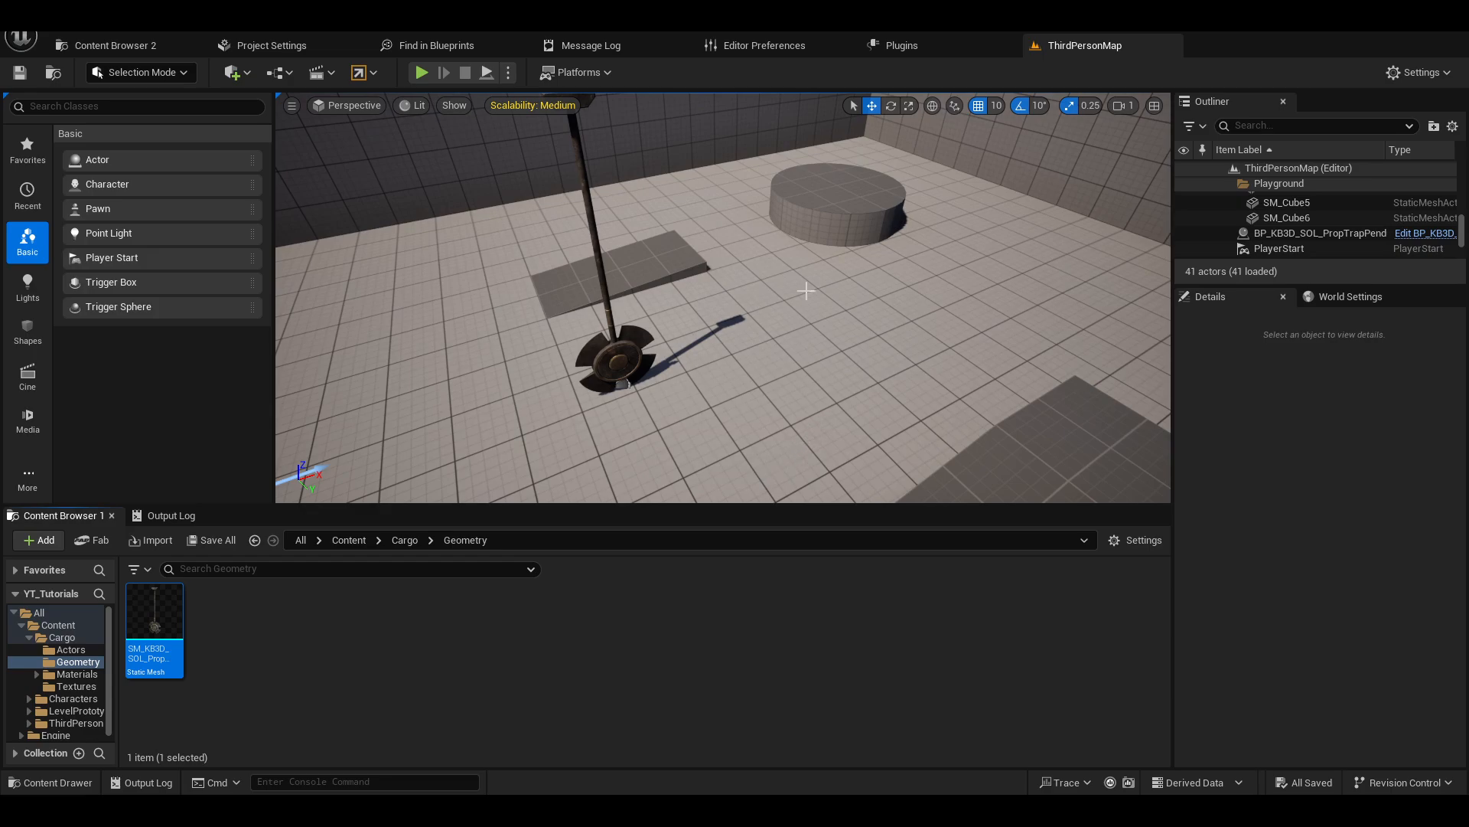
- Switch to the YT_Tutorials project in UEFN and examine the migrated Cargo folders, including the Master materials folder
{"action": "key", "text": "alt+Tab"}
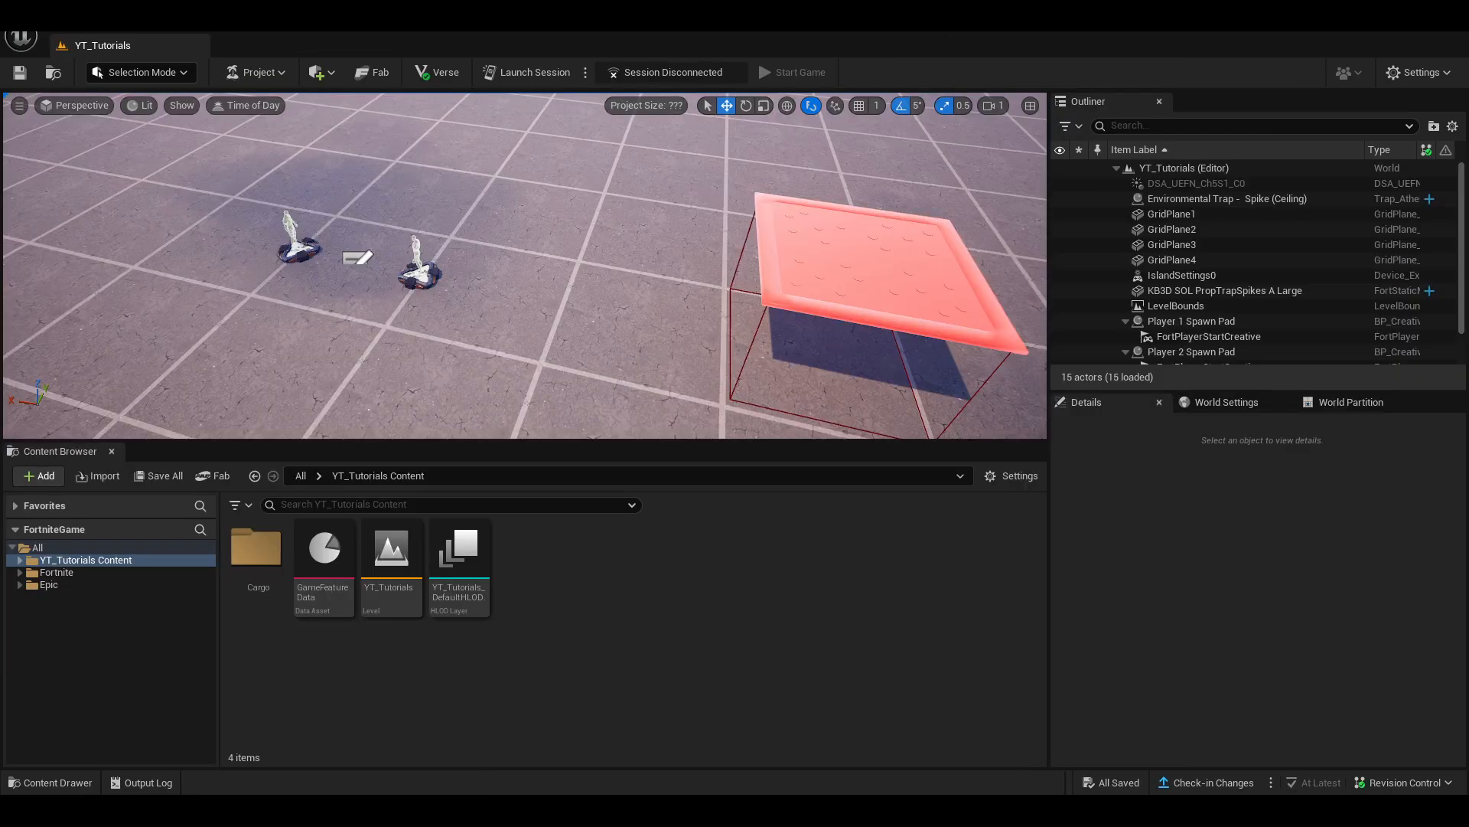
{"action": "left_click", "coordinate": [58, 561]}
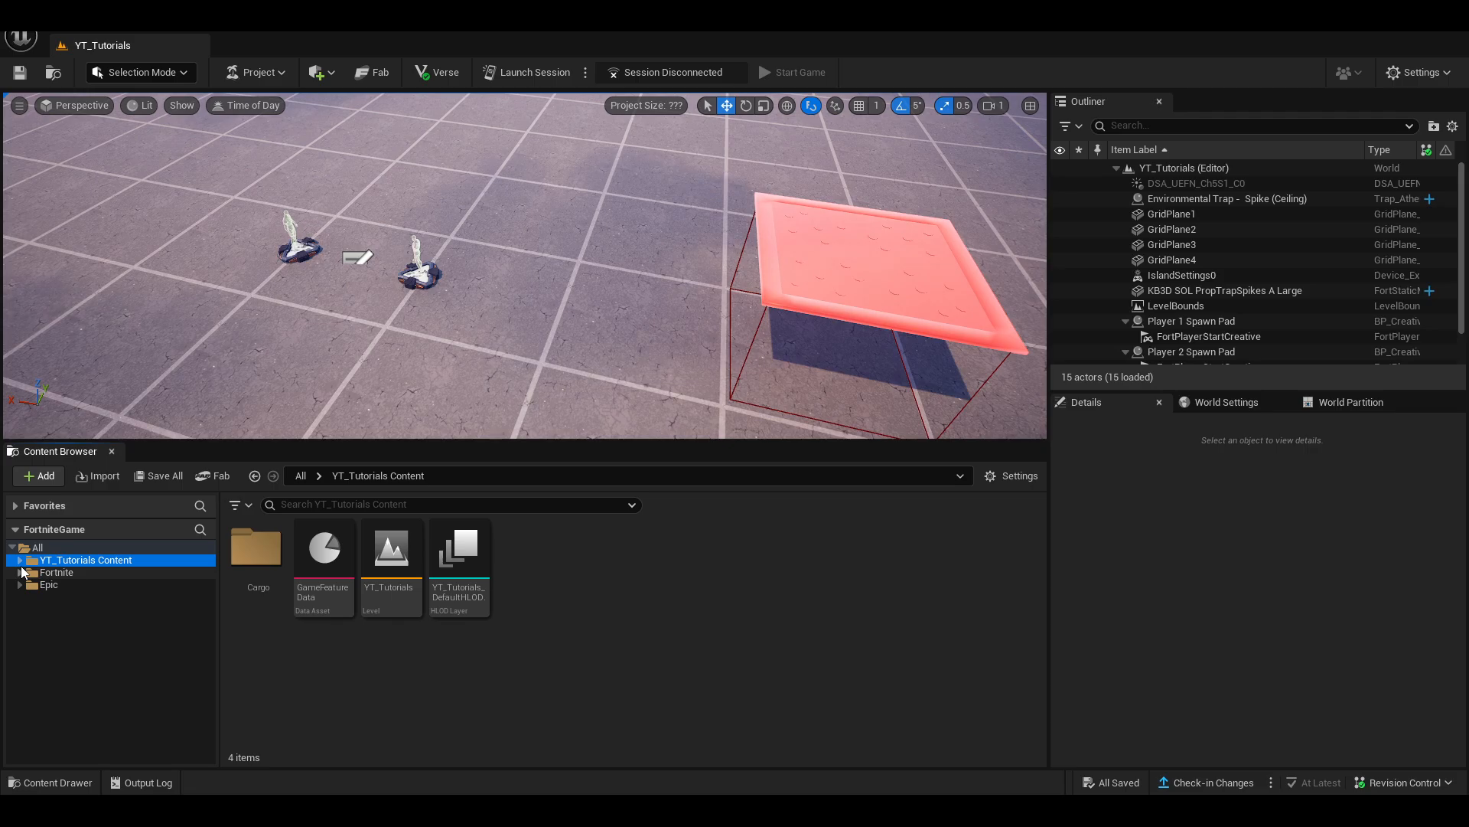
{"action": "key", "text": "Right"}
{"action": "left_click", "coordinate": [26, 572]}
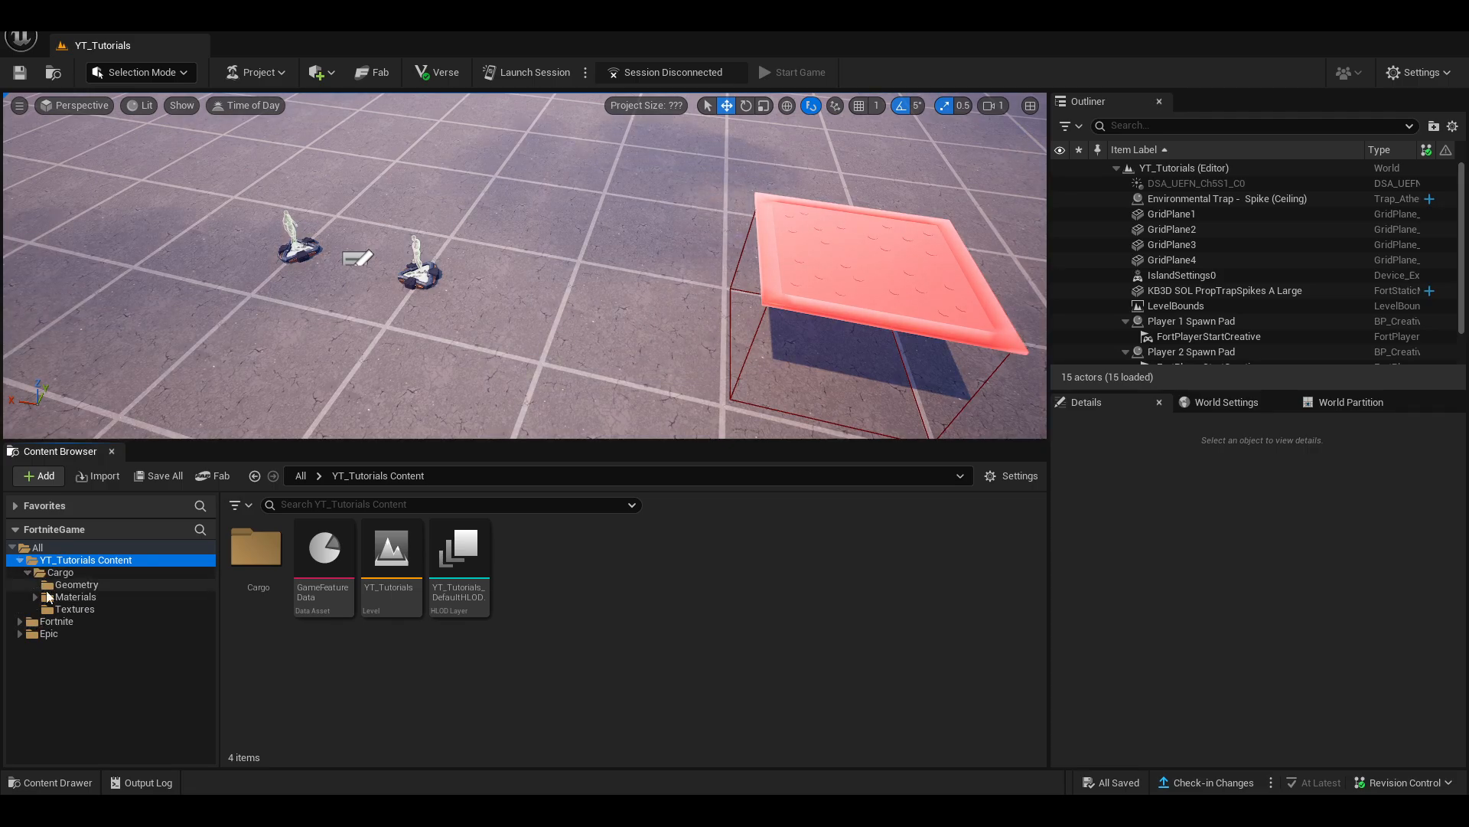
{"action": "left_click", "coordinate": [35, 597]}
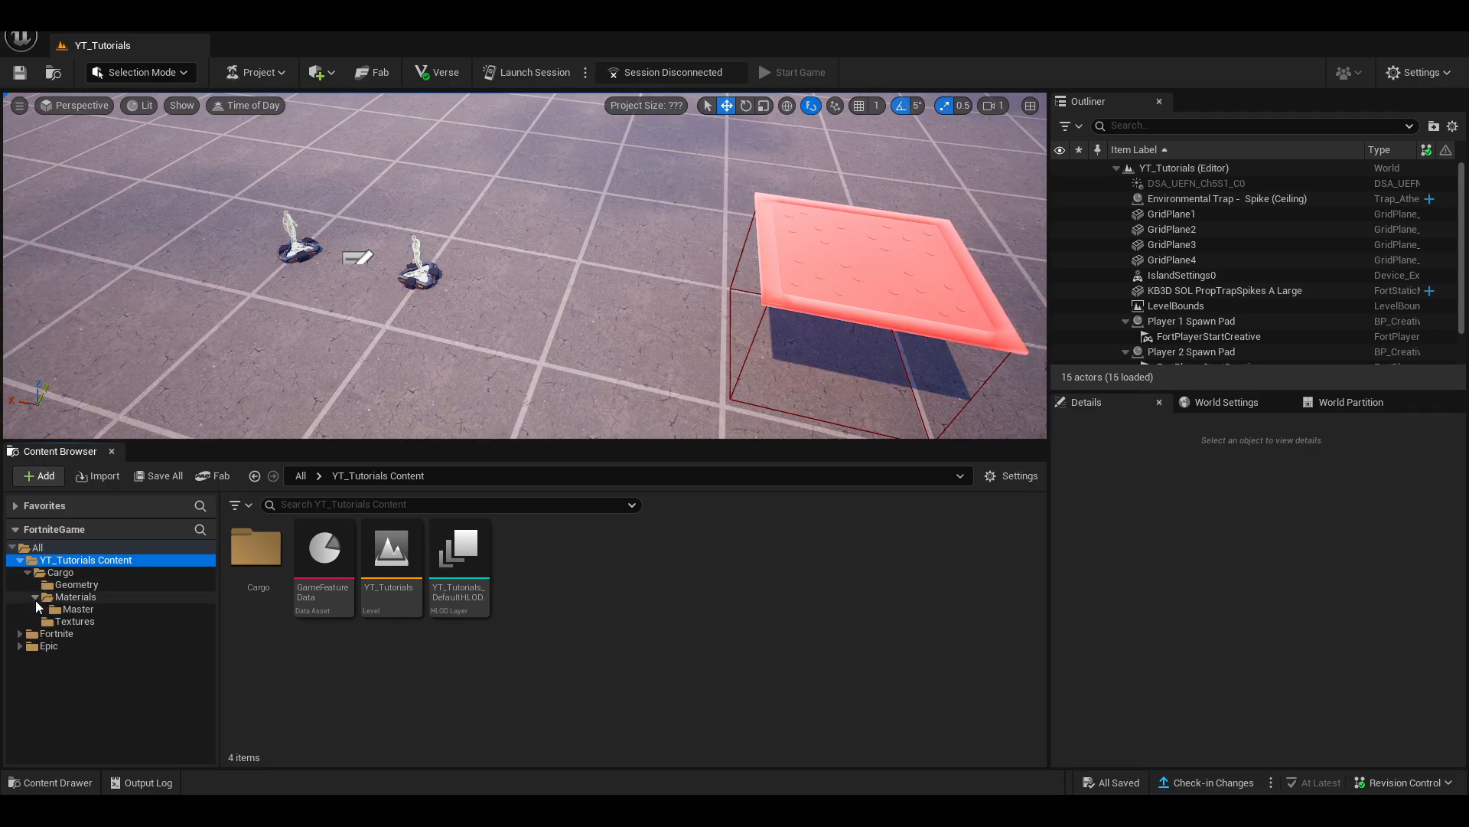
{"action": "left_click", "coordinate": [83, 612]}
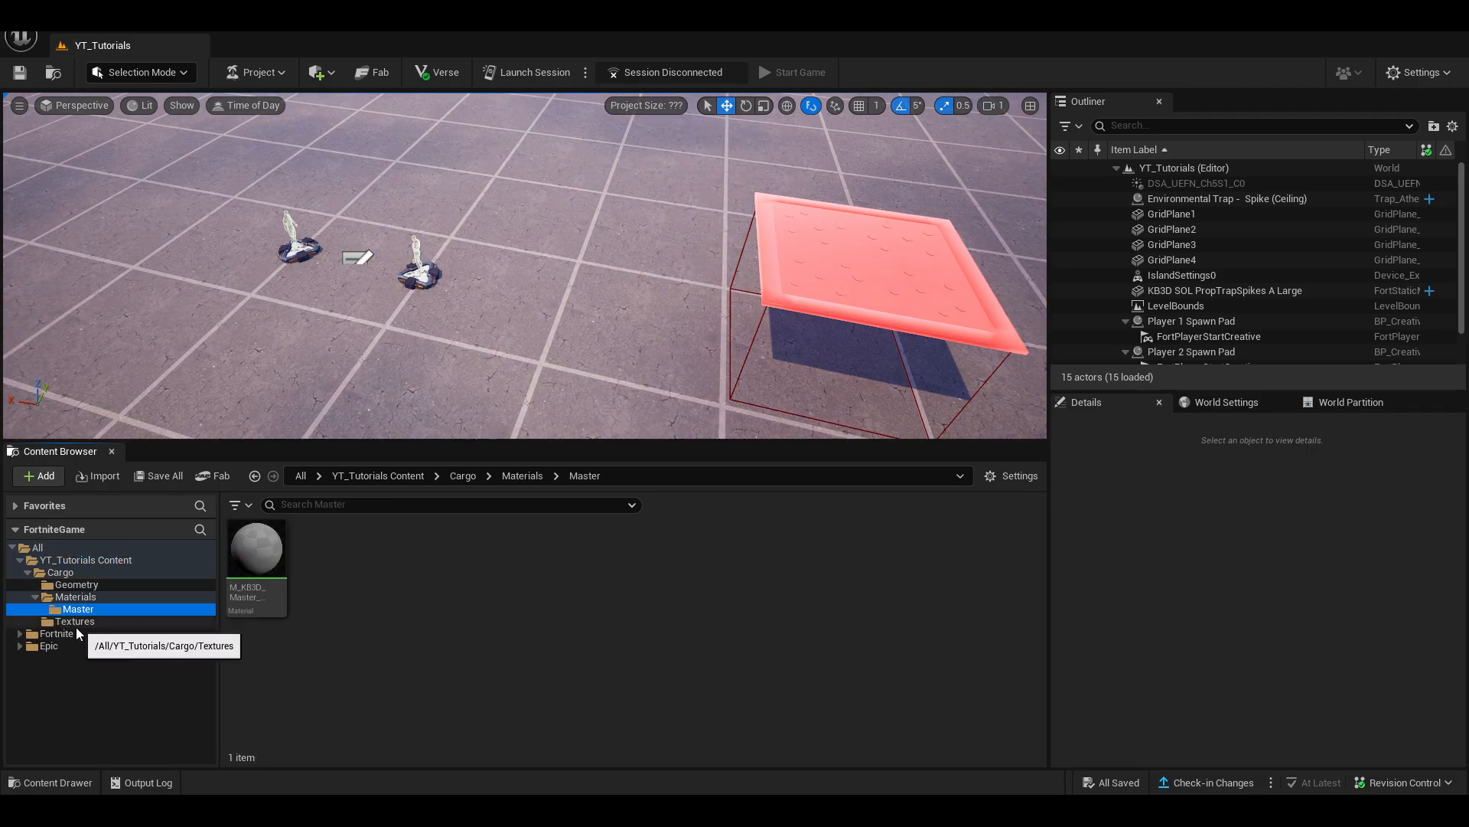
{"action": "left_click", "coordinate": [35, 597]}
- Place the pendulum blade mesh from Cargo's Geometry folder between the spawn pads and the ceiling spike trap, raised to about Z 332
{"action": "left_click", "coordinate": [64, 587]}
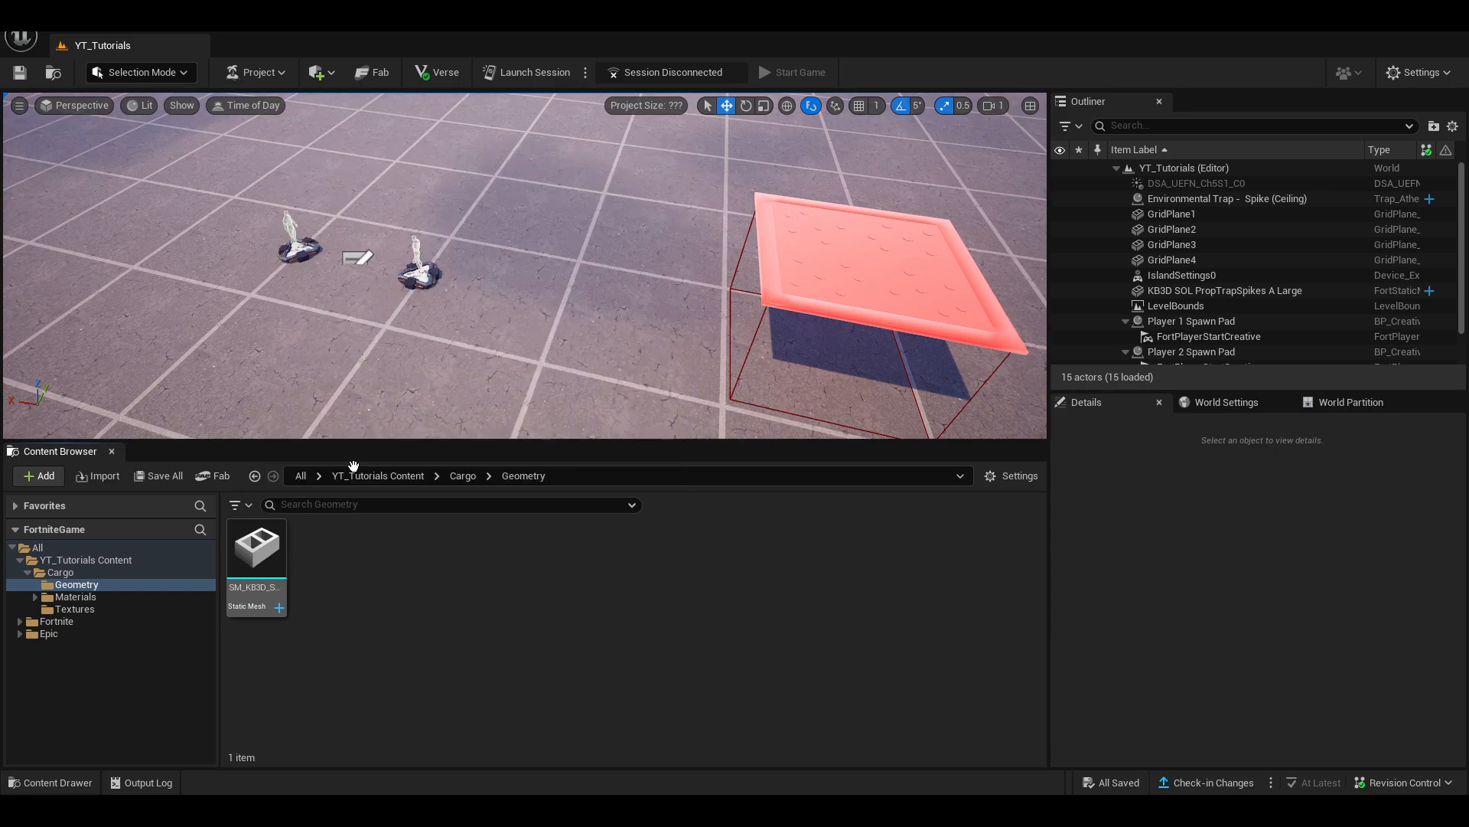
{"action": "left_click_drag", "start_coordinate": [267, 559], "coordinate": [559, 306]}
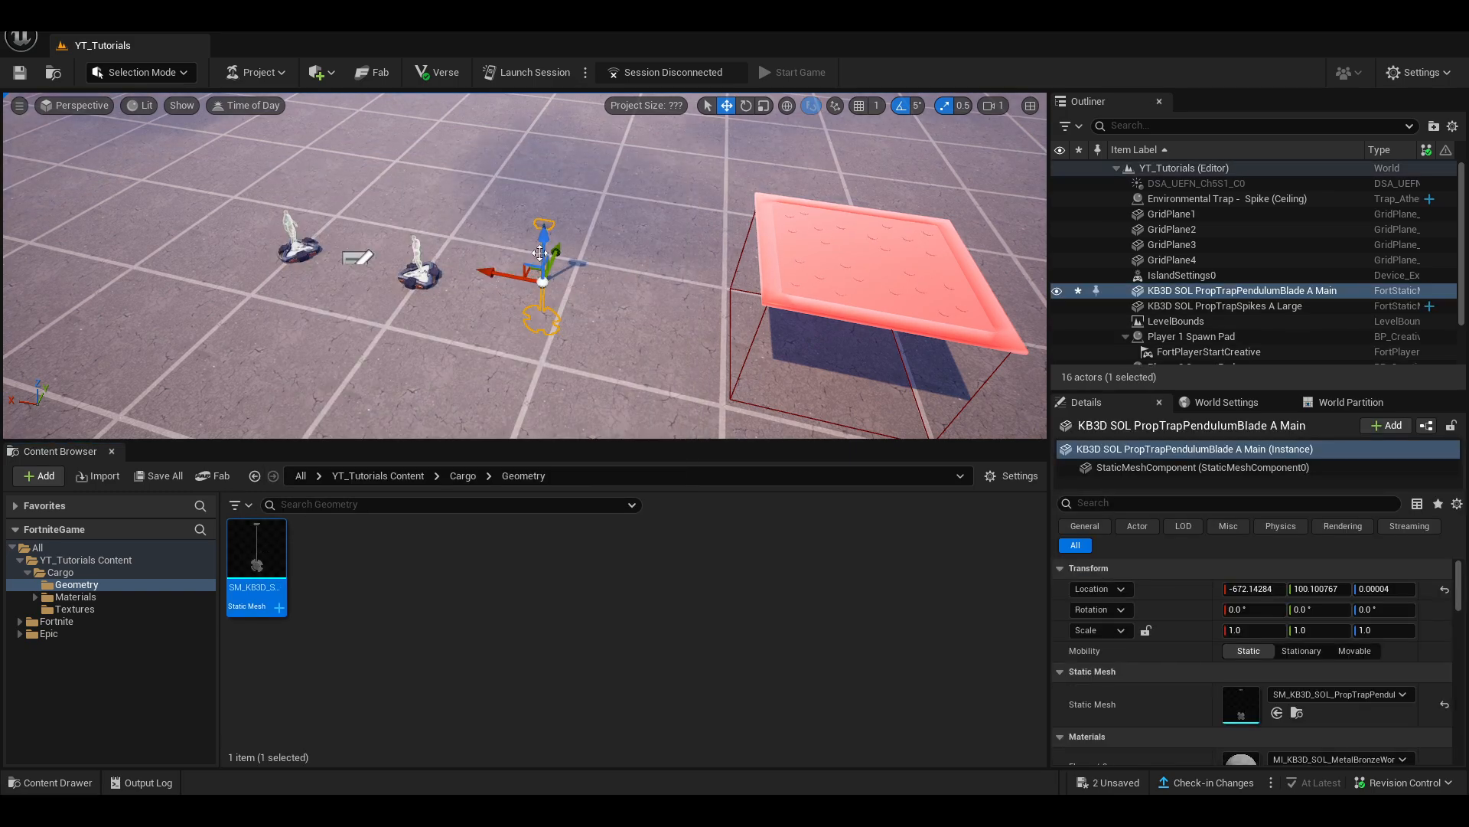
{"action": "left_click_drag", "start_coordinate": [553, 158], "coordinate": [553, 138]}
{"action": "right_click_drag", "start_coordinate": [580, 204], "coordinate": [587, 248]}
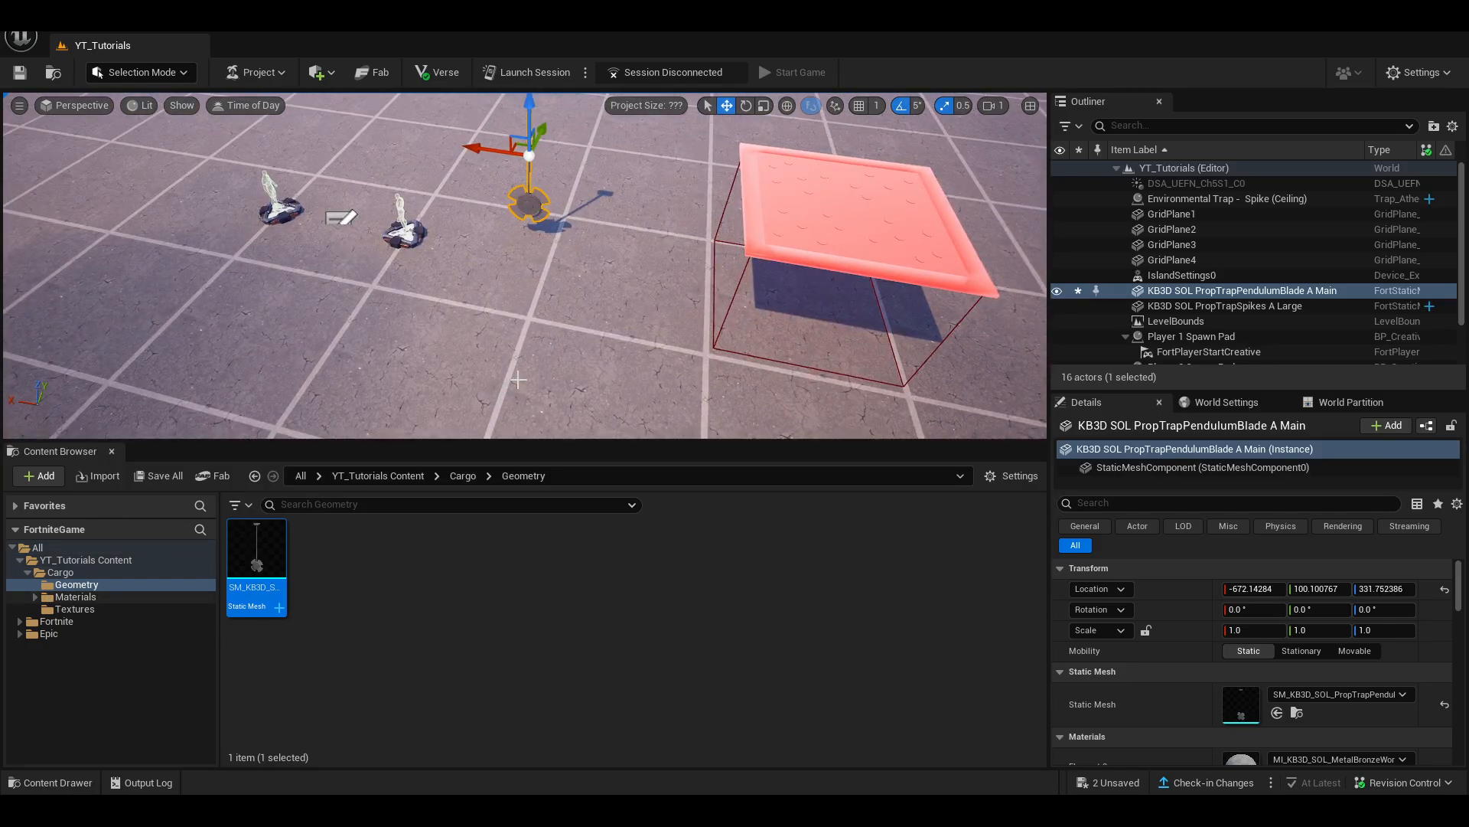
{"action": "key", "text": "w"}
{"action": "right_click_drag", "start_coordinate": [628, 262], "coordinate": [661, 258]}
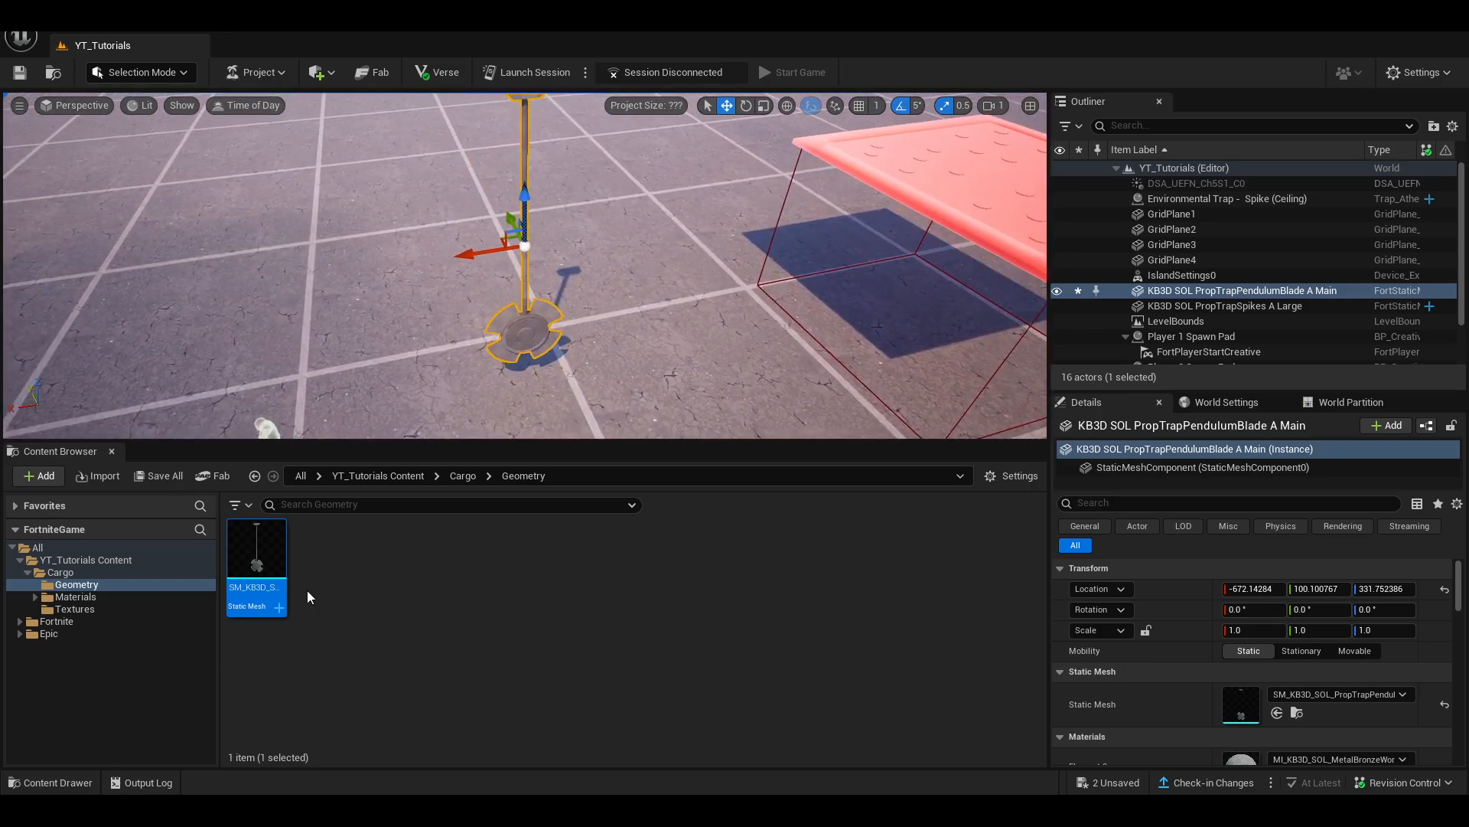
- Open the migrated pendulum blade static mesh in the Static Mesh Editor
{"action": "double_click", "coordinate": [258, 548]}
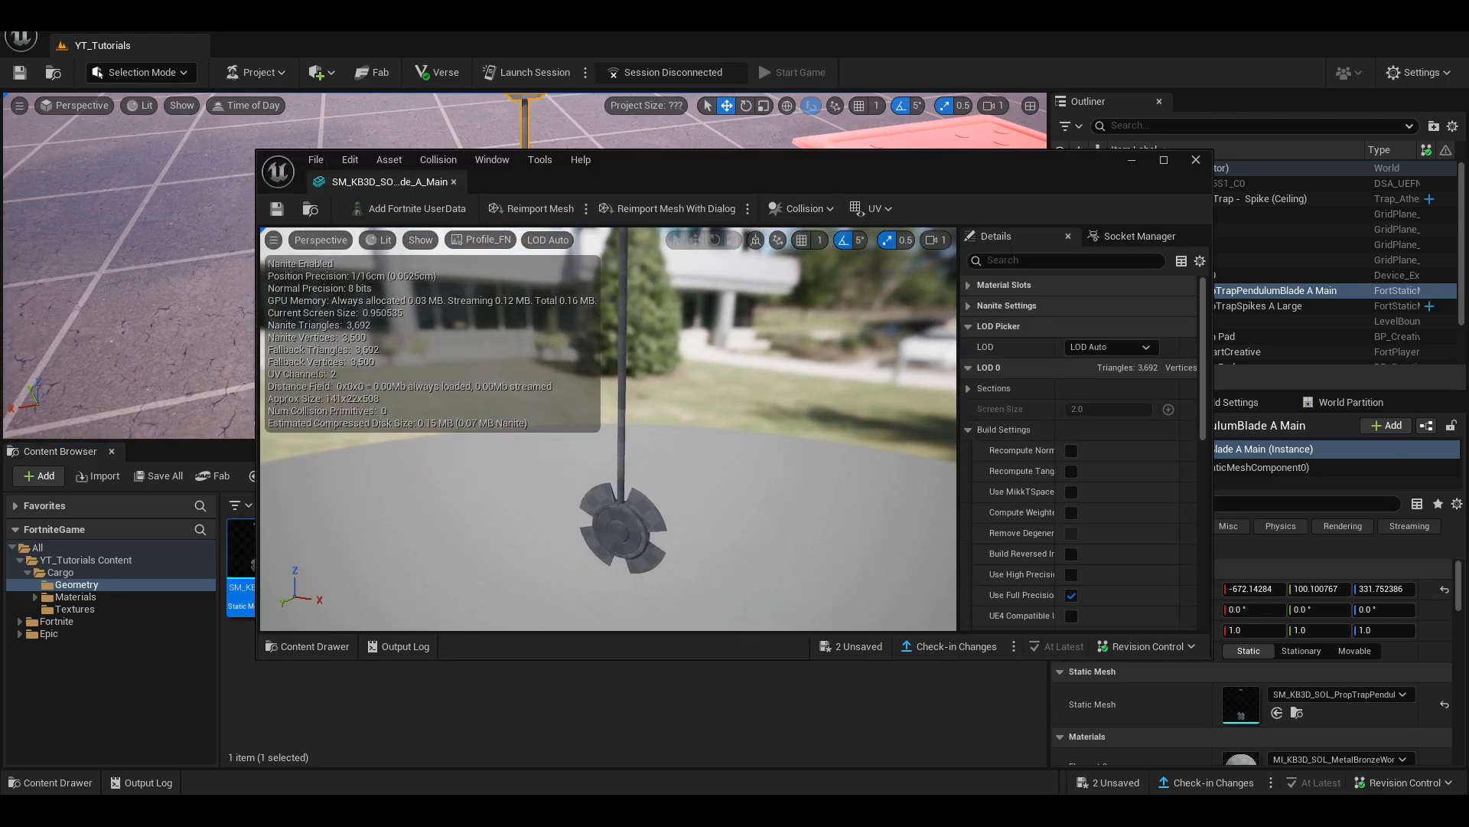
- Inspect the pendulum blade's static mesh up close and close its editor
{"action": "mouse_move", "coordinate": [628, 414]}
{"action": "right_mouse_down"}
{"action": "mouse_move", "coordinate": [617, 384]}
{"action": "mouse_move", "coordinate": [604, 404]}
{"action": "right_mouse_up"}
{"action": "scroll", "coordinate": [609, 428], "scroll_direction": "up", "scroll_amount": 3}
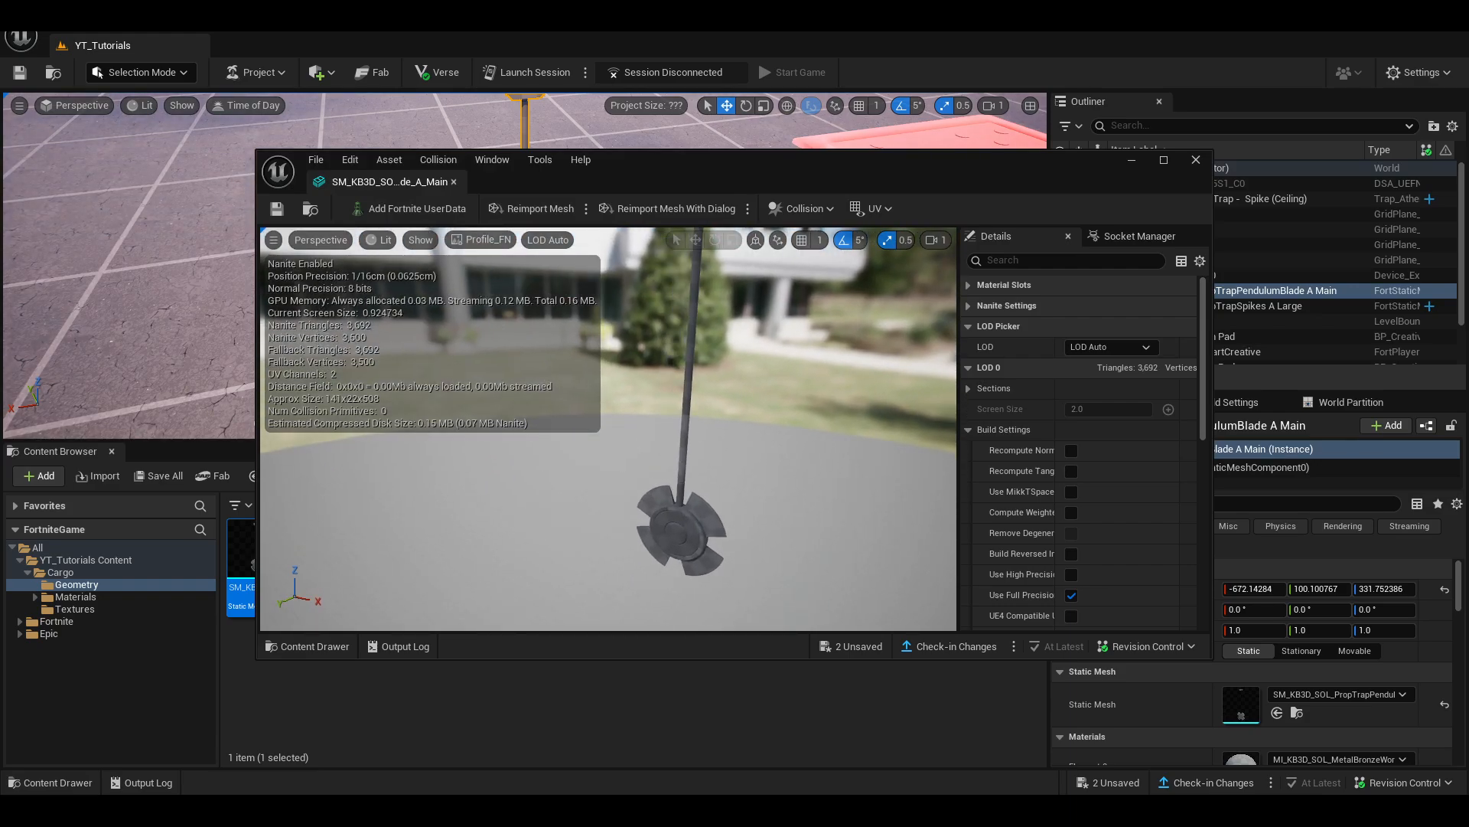
{"action": "left_click", "coordinate": [1197, 161]}
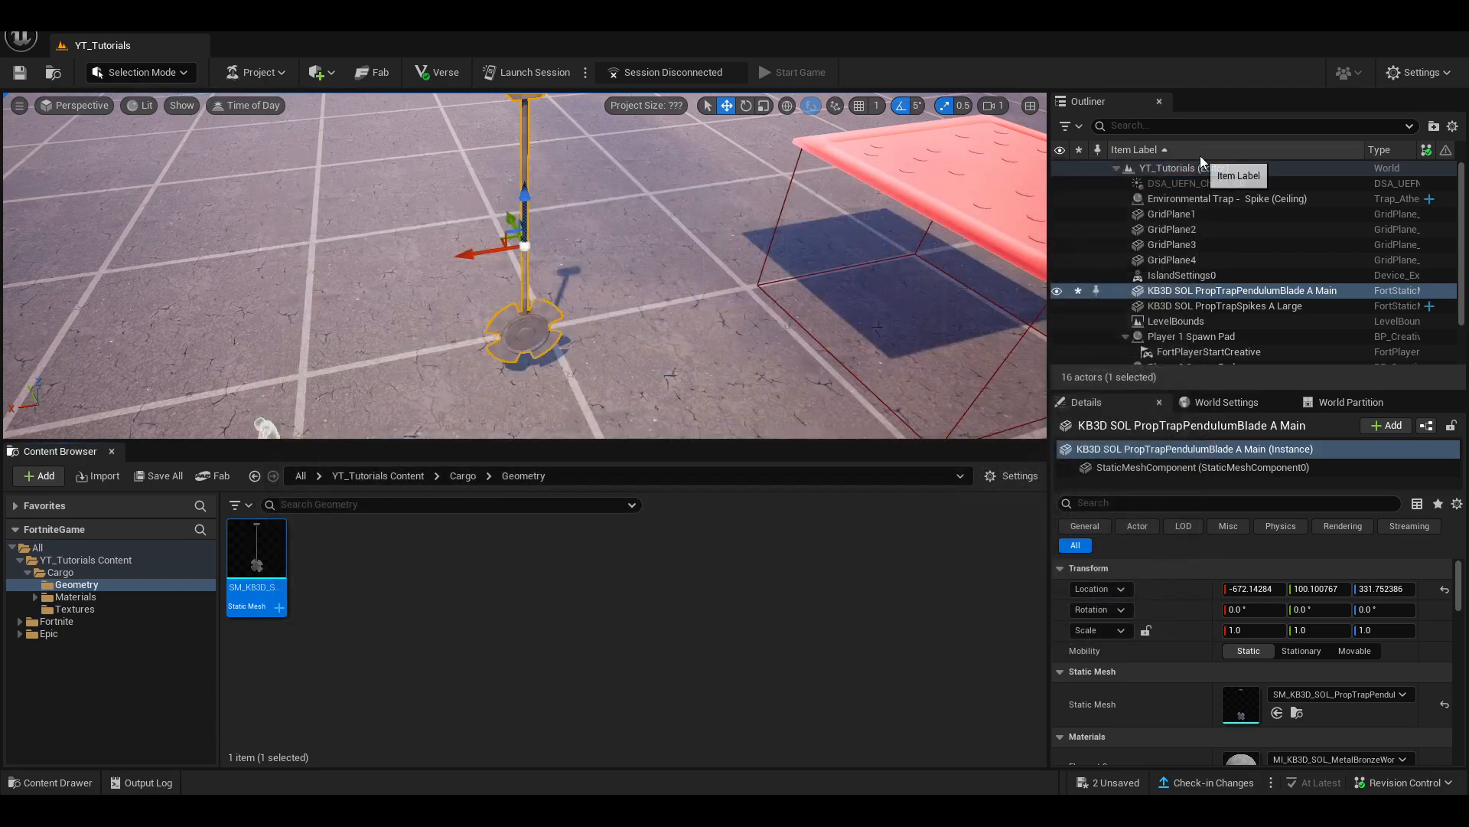
- Browse the Materials/Master and Textures folders under Cargo and select the material in the Master folder
{"action": "left_click", "coordinate": [35, 597]}
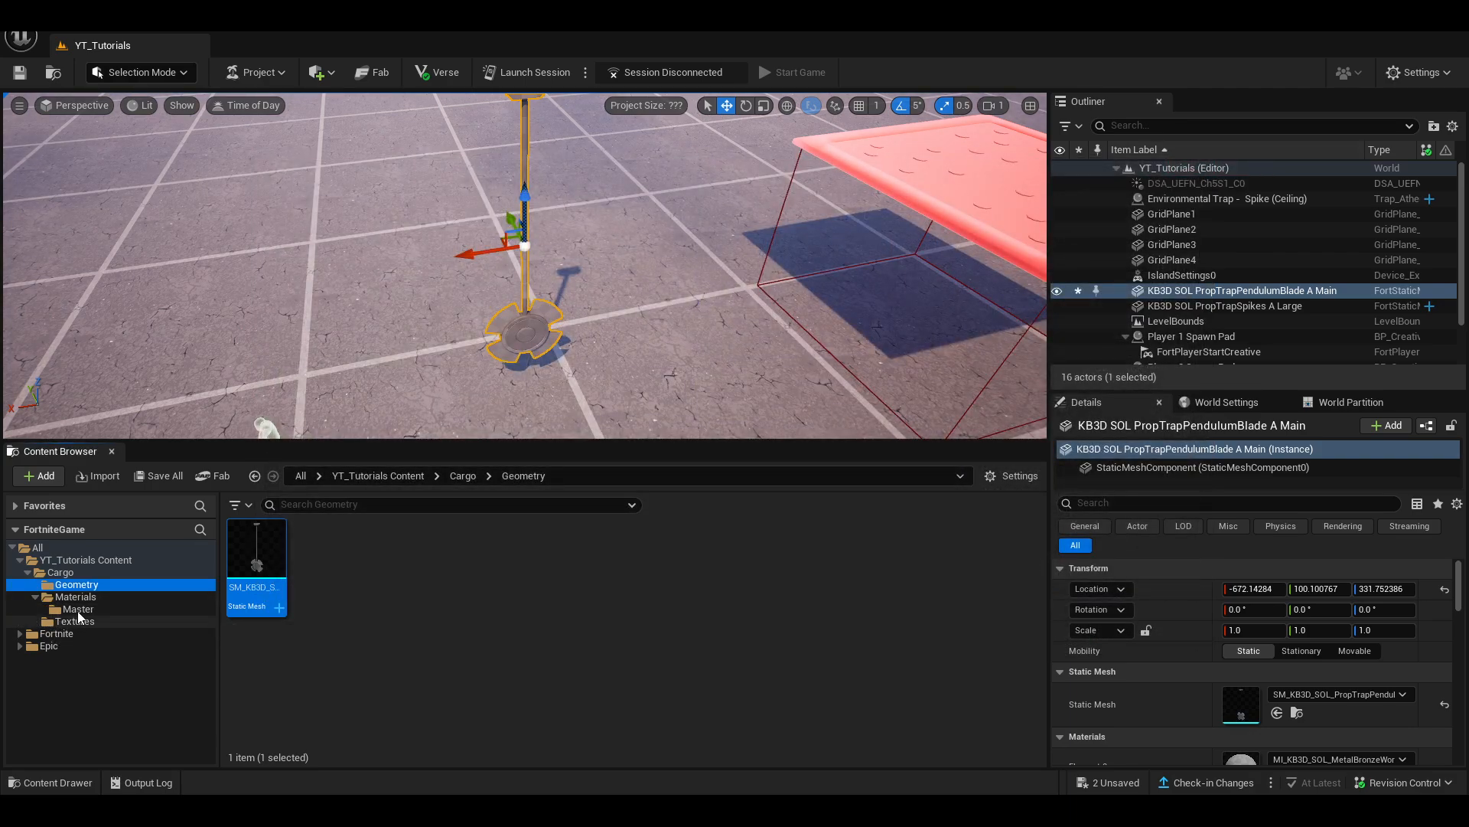
{"action": "left_click", "coordinate": [78, 609]}
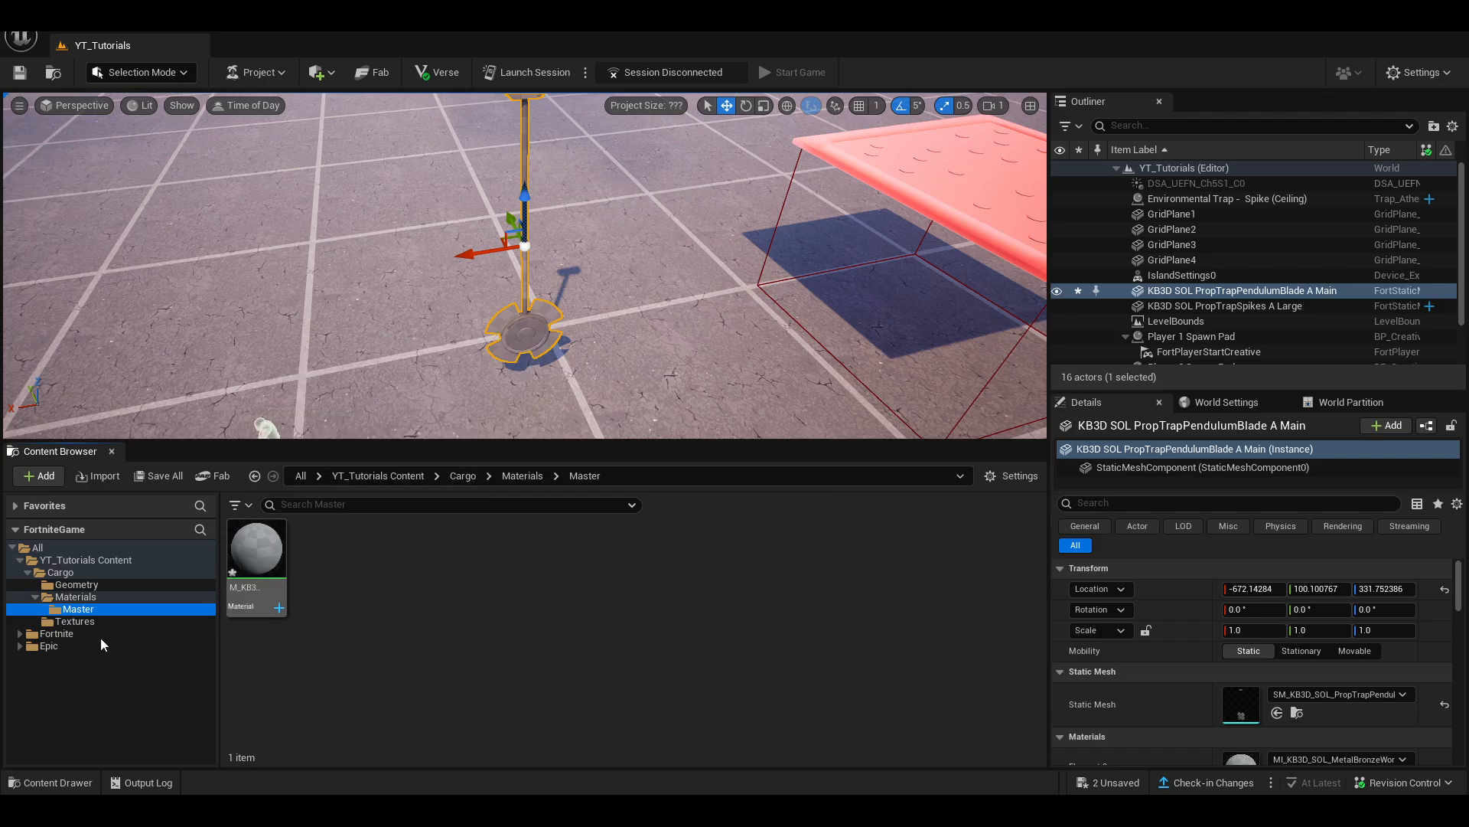
{"action": "left_click", "coordinate": [80, 620]}
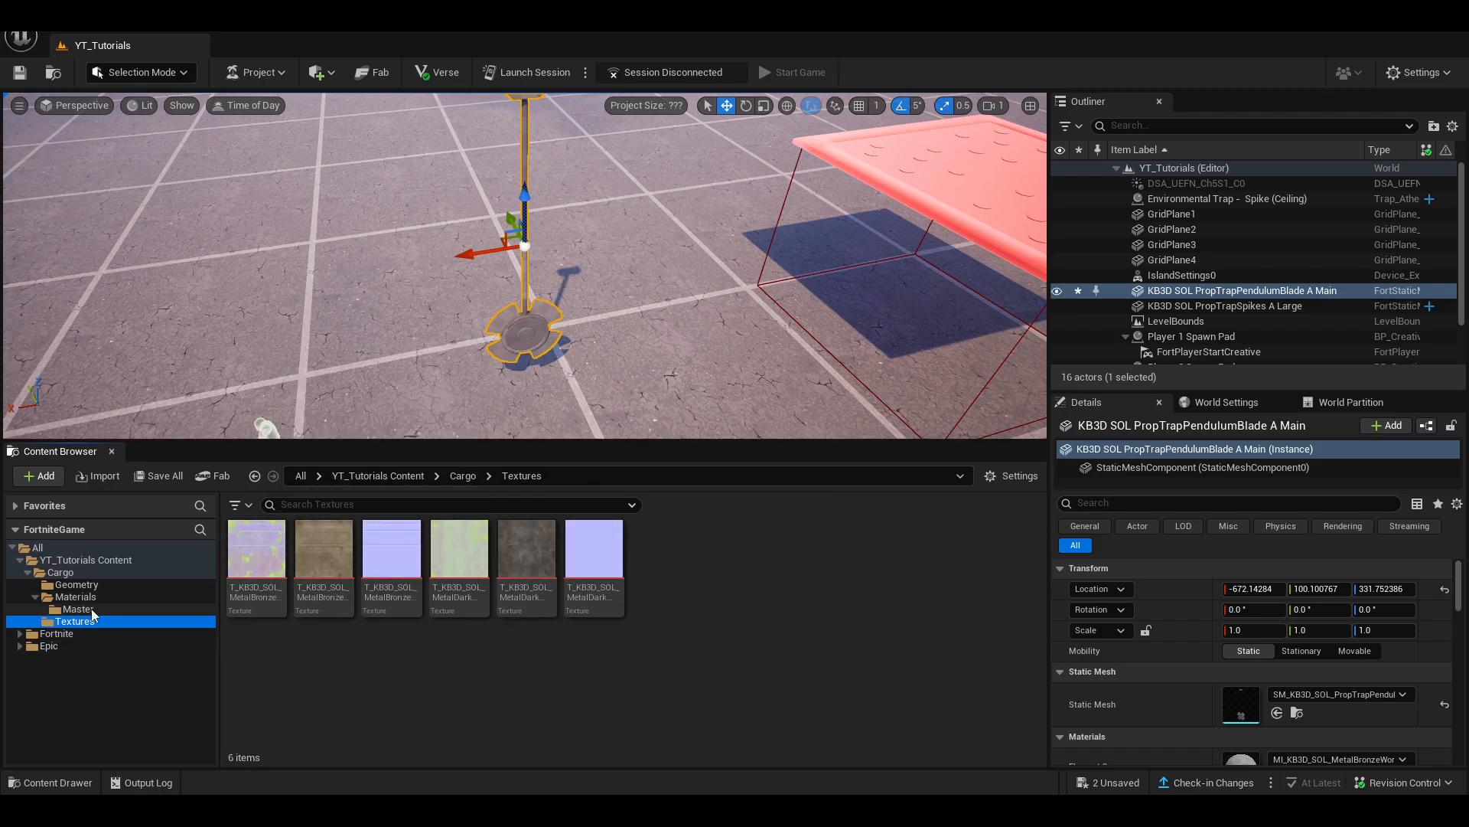
{"action": "left_click", "coordinate": [91, 609]}
{"action": "left_click", "coordinate": [265, 559]}
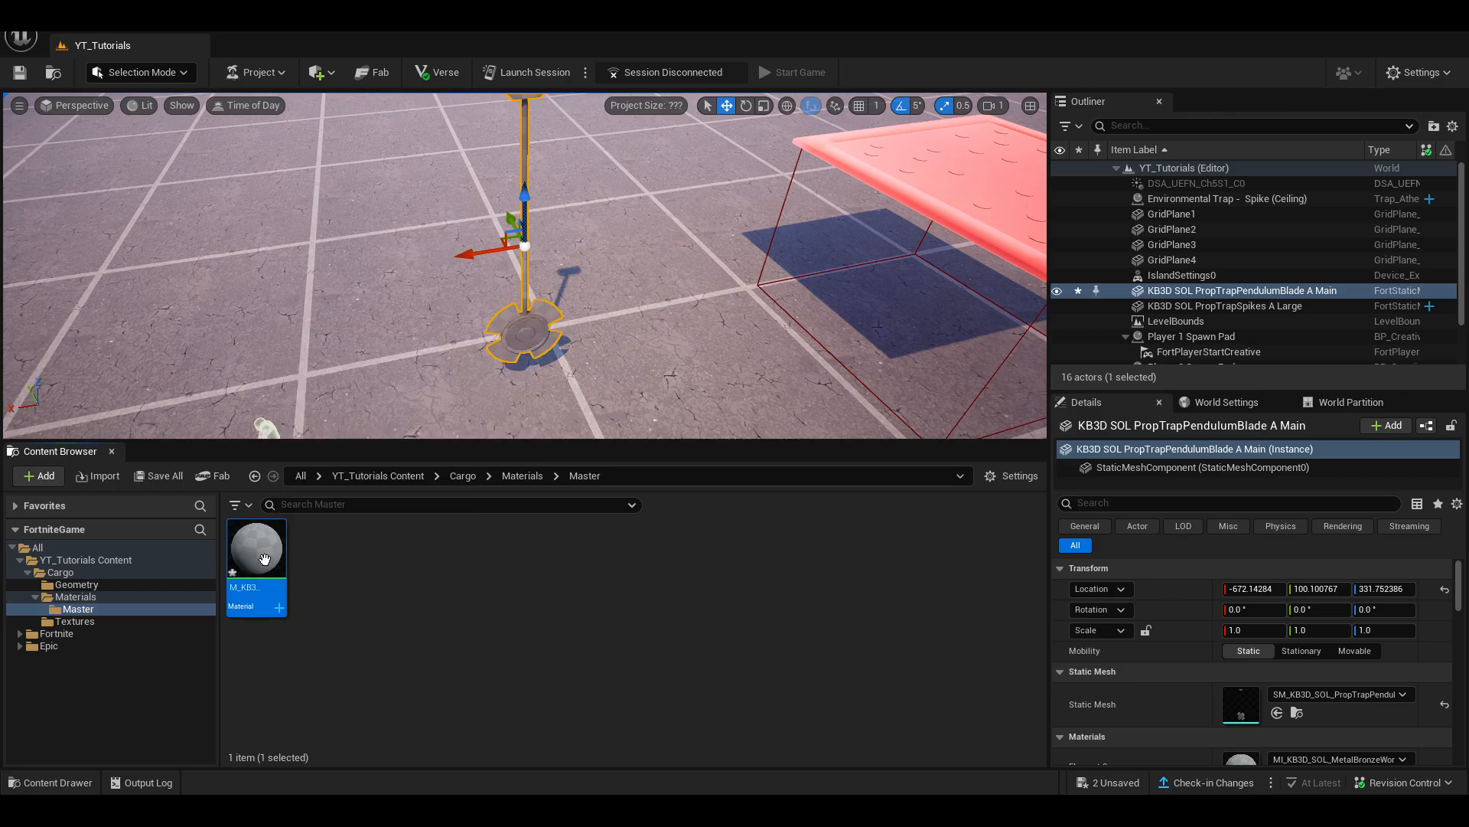
- Open the M_KB3D_Master_Standard material, inspect the connections to its output node and close it
{"action": "double_click", "coordinate": [250, 561]}
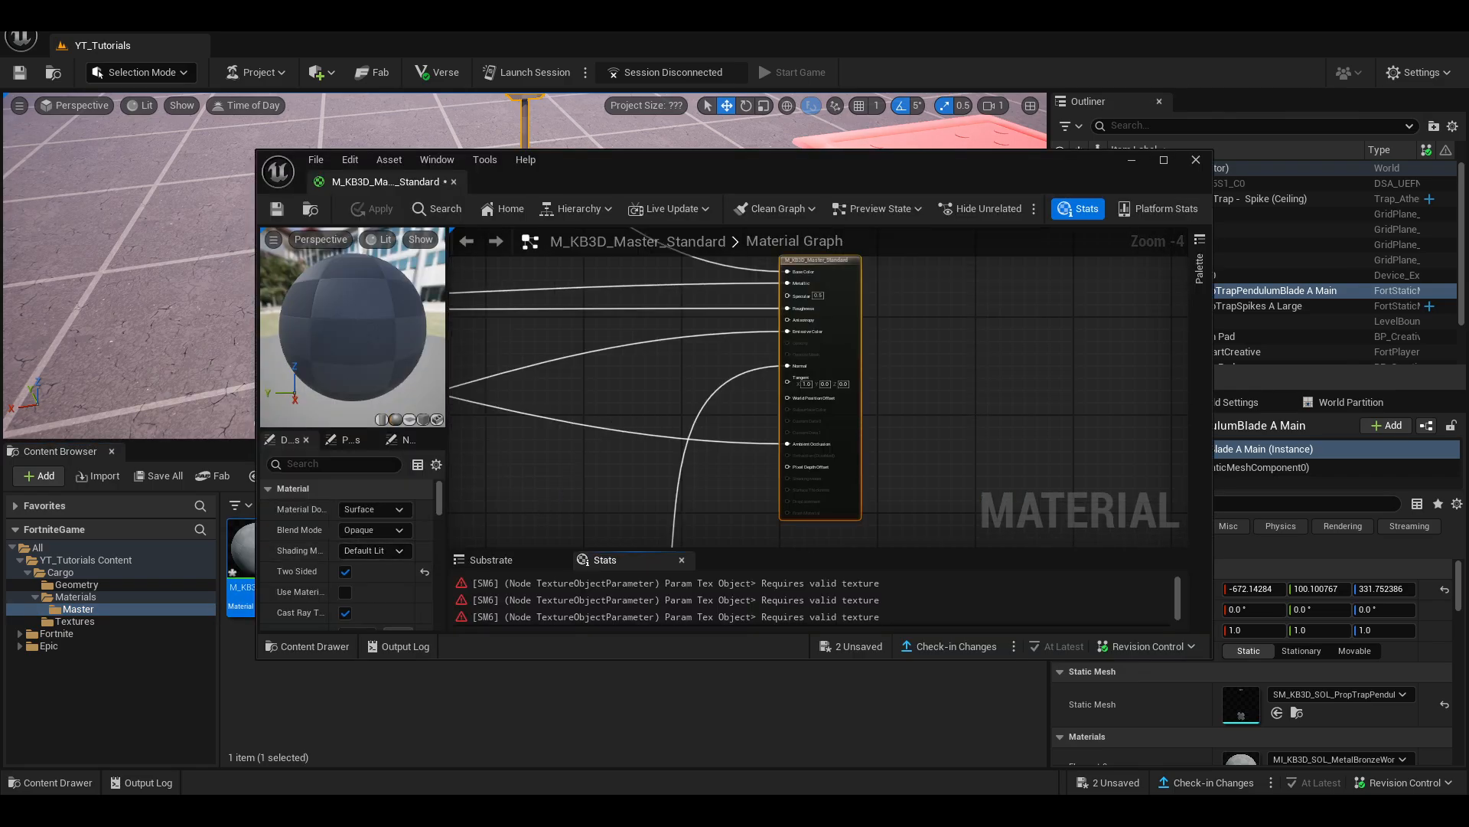
{"action": "right_click_drag", "start_coordinate": [669, 381], "coordinate": [841, 462]}
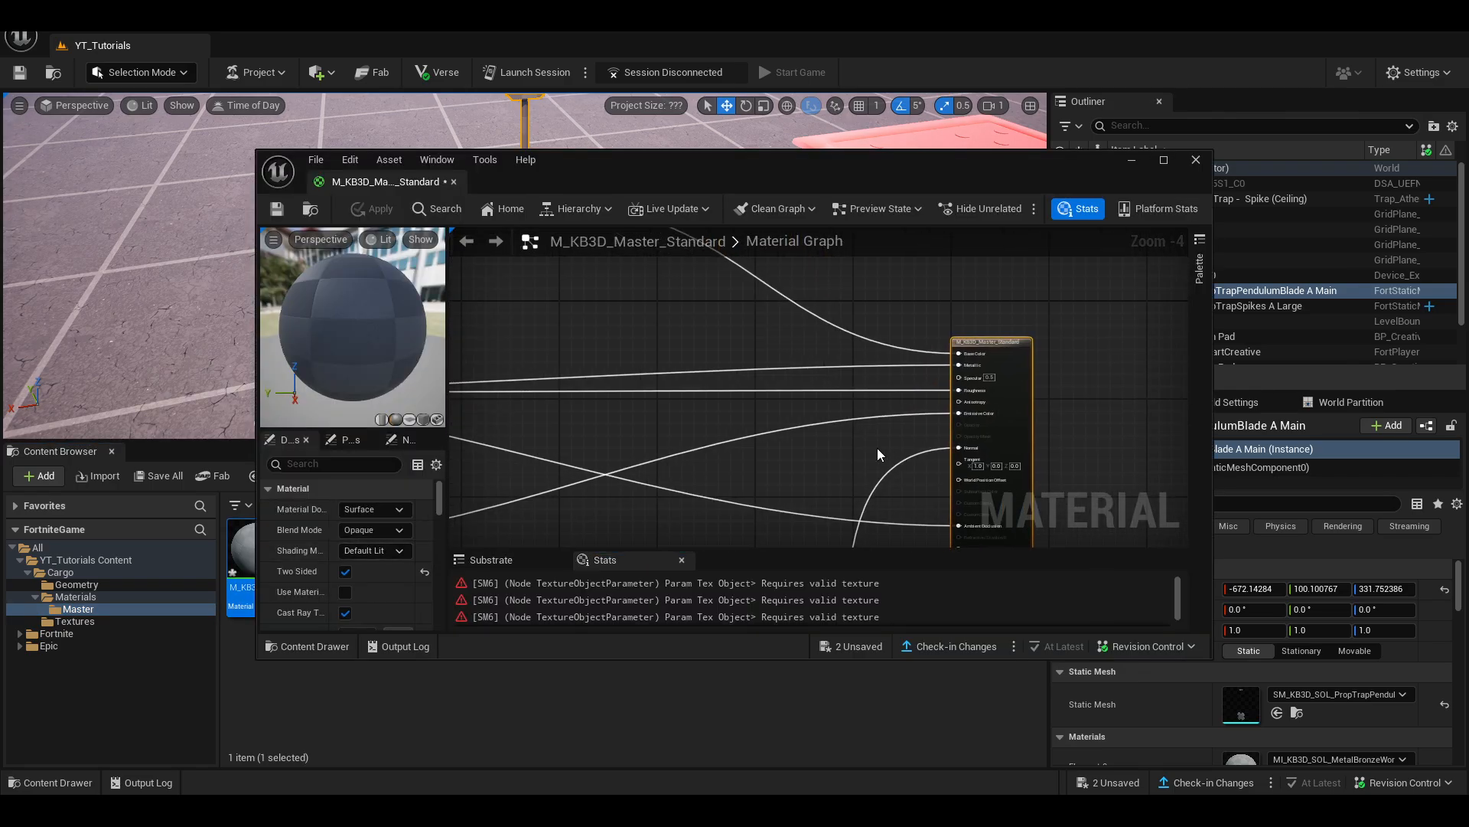
{"action": "left_click", "coordinate": [1204, 165]}
{"action": "mouse_move", "coordinate": [758, 230]}
{"action": "right_mouse_down"}
{"action": "mouse_move", "coordinate": [738, 182]}
{"action": "mouse_move", "coordinate": [766, 261]}
{"action": "mouse_move", "coordinate": [716, 282]}
{"action": "mouse_move", "coordinate": [709, 268]}
{"action": "mouse_move", "coordinate": [754, 264]}
{"action": "mouse_move", "coordinate": [819, 197]}
{"action": "mouse_move", "coordinate": [712, 213]}
{"action": "mouse_move", "coordinate": [769, 219]}
{"action": "right_mouse_up"}
{"action": "key", "text": "w"}
{"action": "key", "text": "s"}
{"action": "key", "text": "w"}
{"action": "key", "text": "s"}
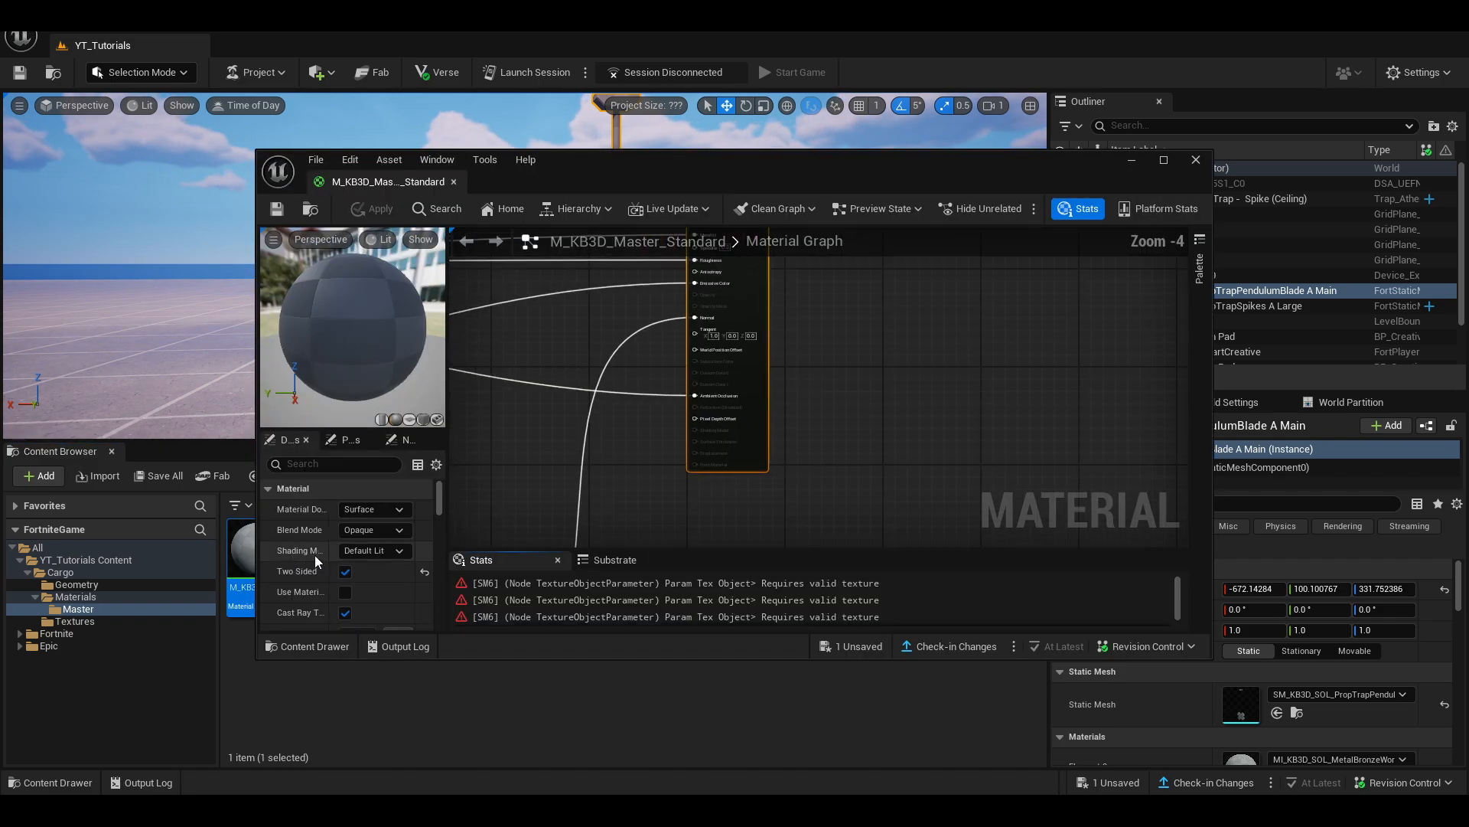
- Find the Emissive group in the master material graph and move the emissive texture parameter node away from the Texture Sample node
{"action": "right_click_drag", "start_coordinate": [581, 375], "coordinate": [906, 406]}
{"action": "scroll", "coordinate": [842, 395], "scroll_direction": "down", "scroll_amount": 8}
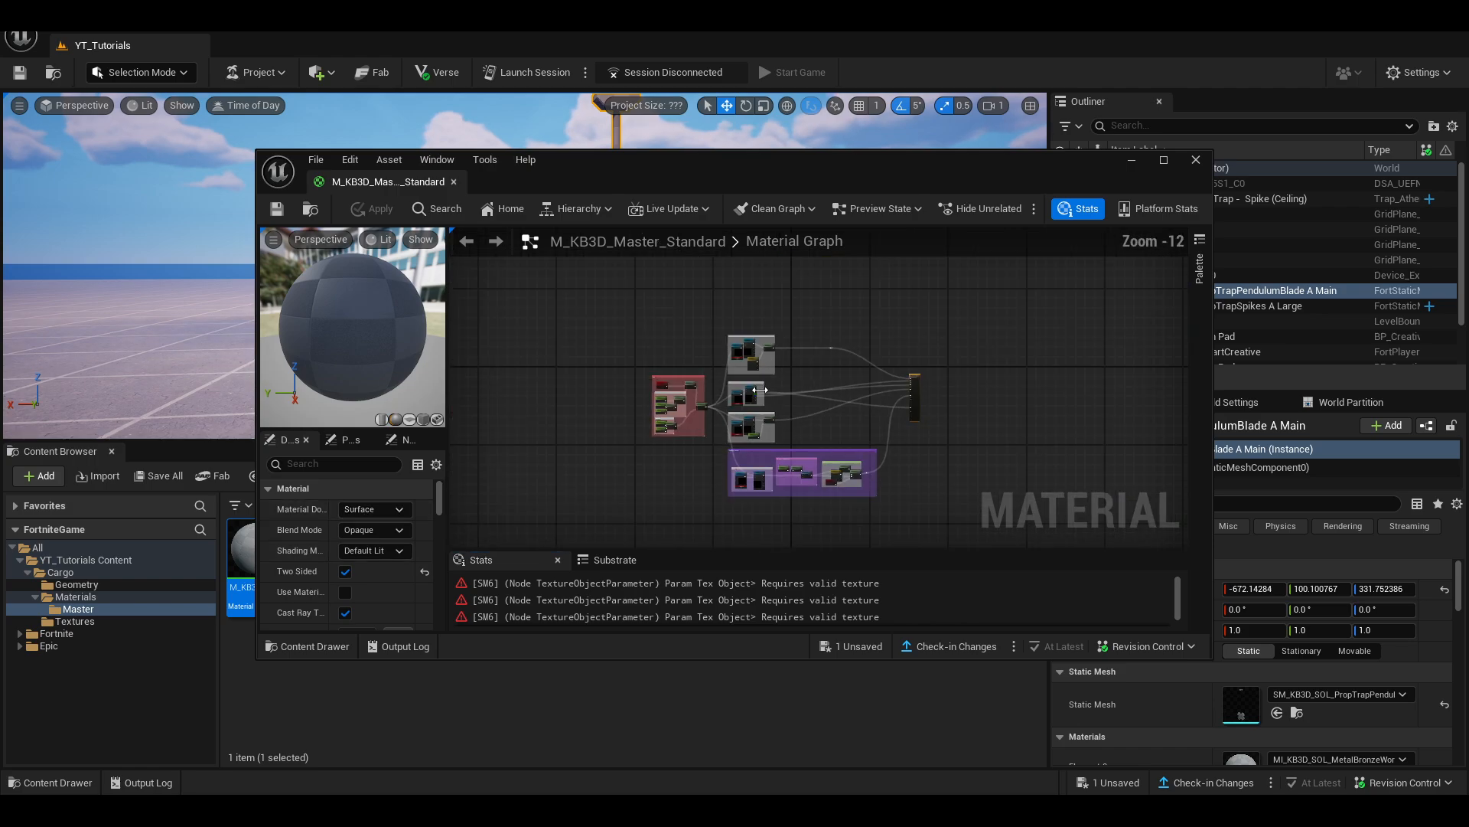
{"action": "scroll", "coordinate": [712, 391], "scroll_direction": "up", "scroll_amount": 9}
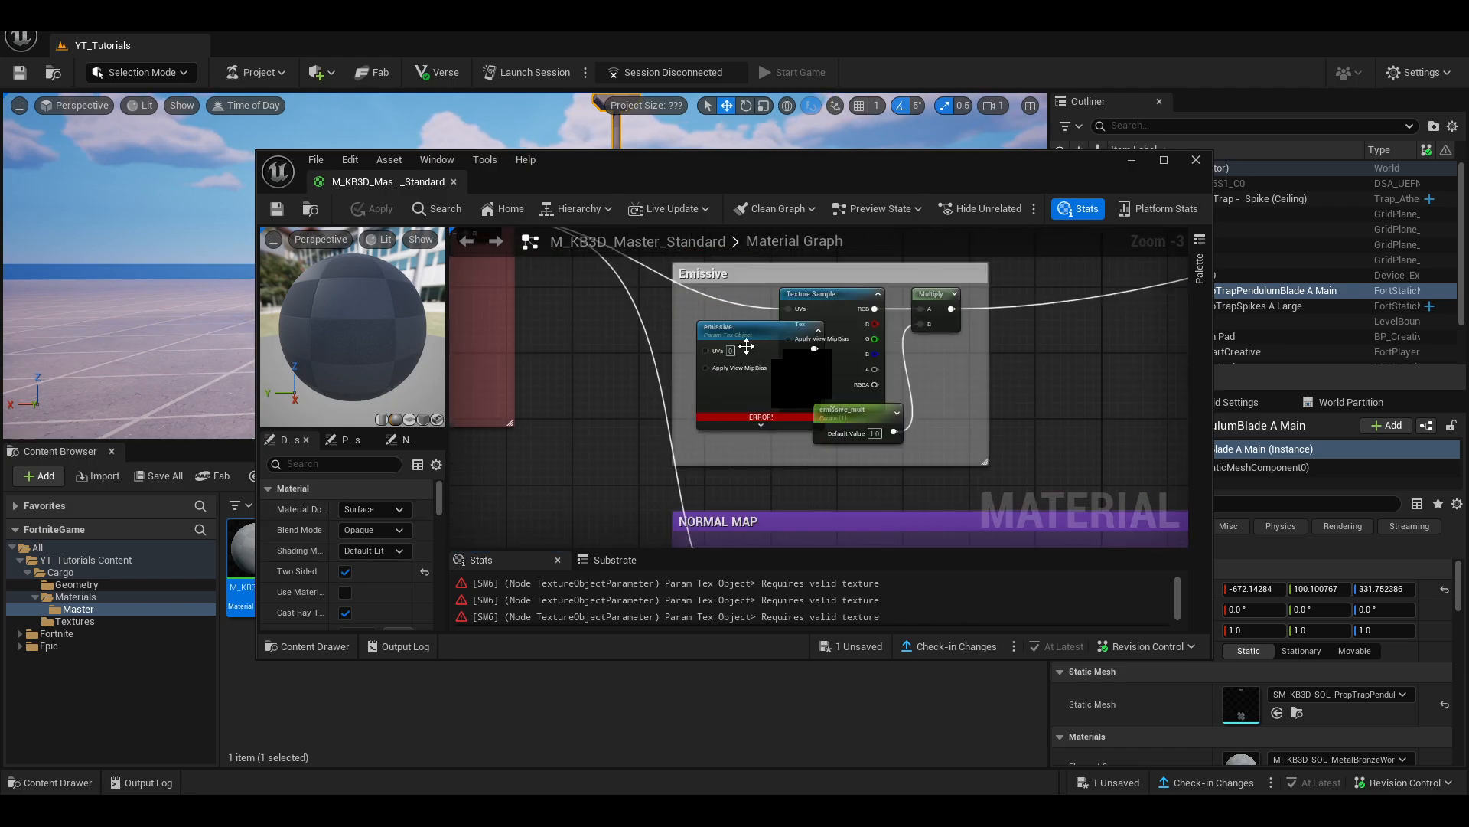
{"action": "left_click_drag", "start_coordinate": [746, 330], "coordinate": [632, 365]}
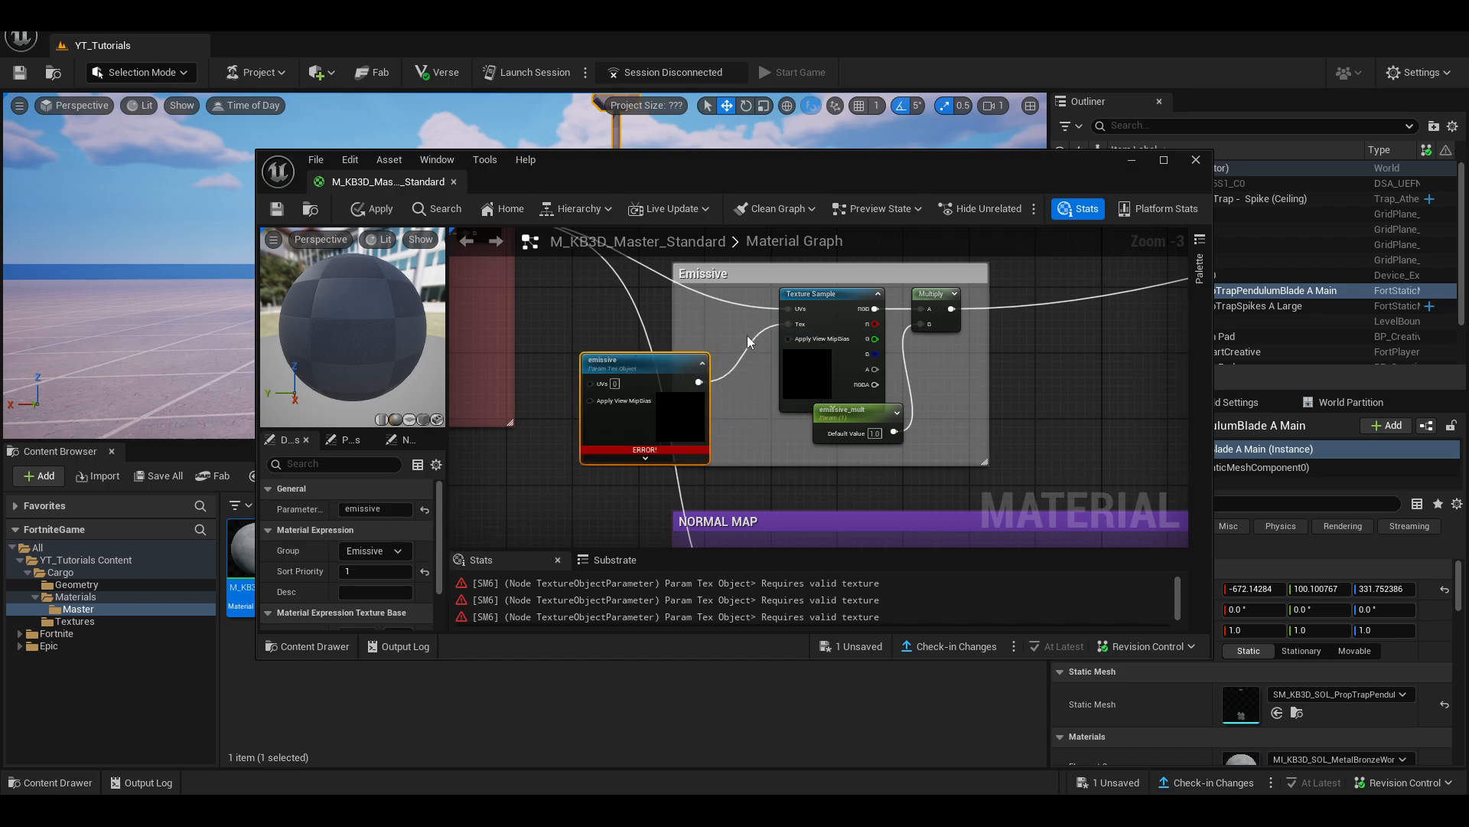
- Examine the normal texture parameter in the graph's Normal Map group and close the material without applying its changes
{"action": "scroll", "coordinate": [747, 336], "scroll_direction": "down", "scroll_amount": 4}
{"action": "right_click_drag", "start_coordinate": [867, 485], "coordinate": [826, 438]}
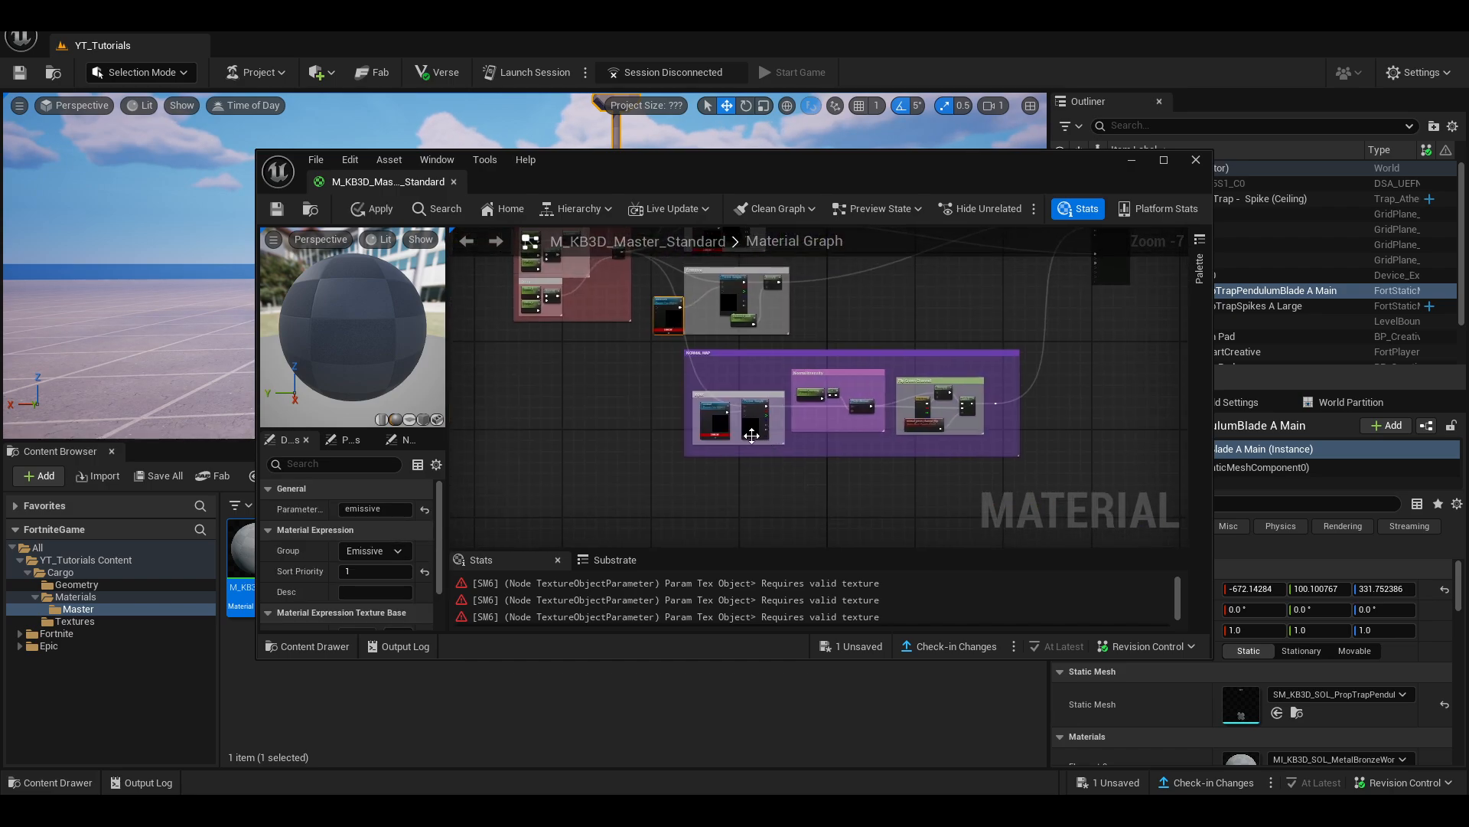
{"action": "scroll", "coordinate": [740, 436], "scroll_direction": "up", "scroll_amount": 3}
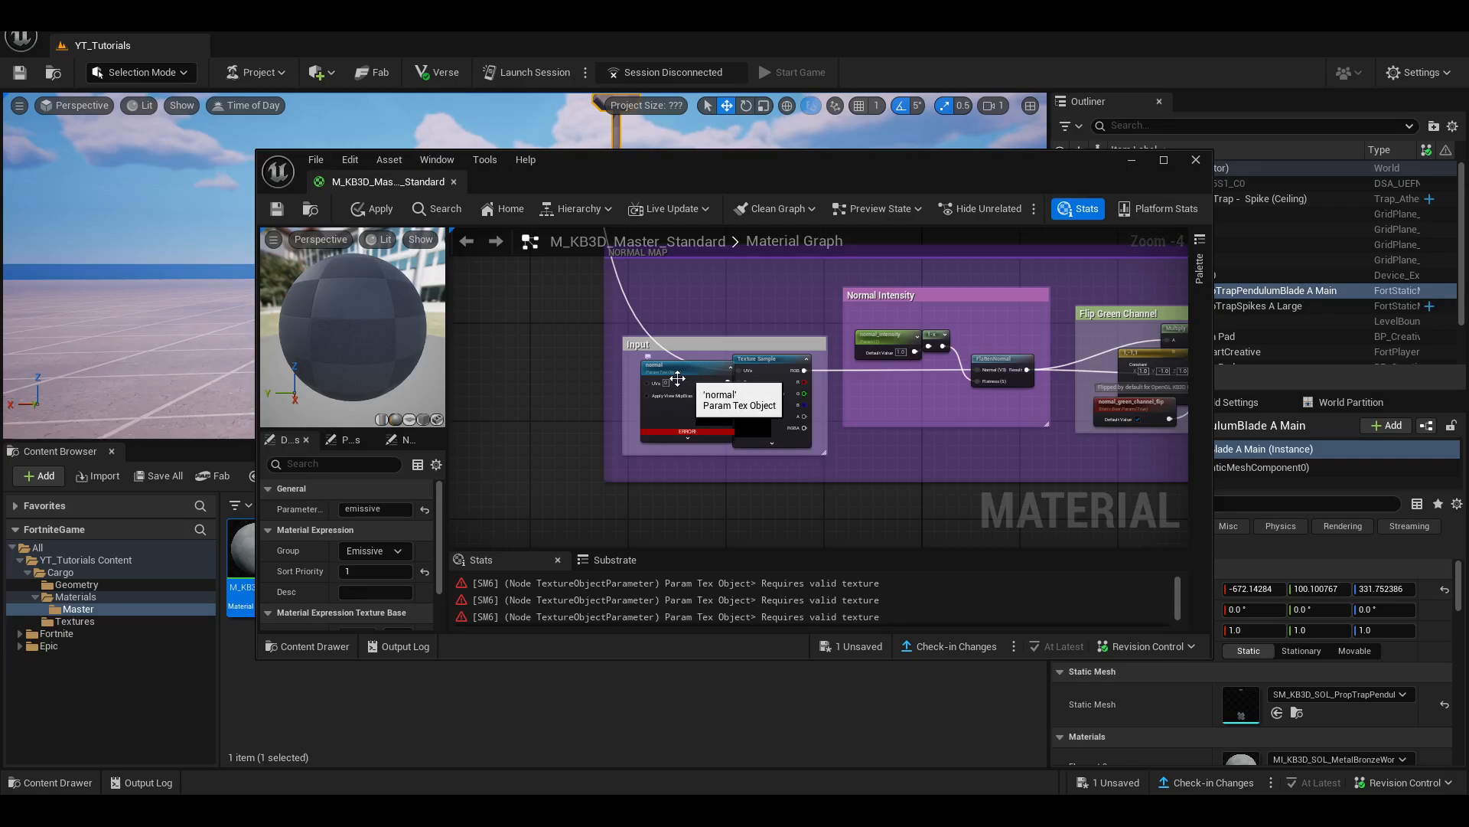
{"action": "left_click", "coordinate": [1194, 162]}
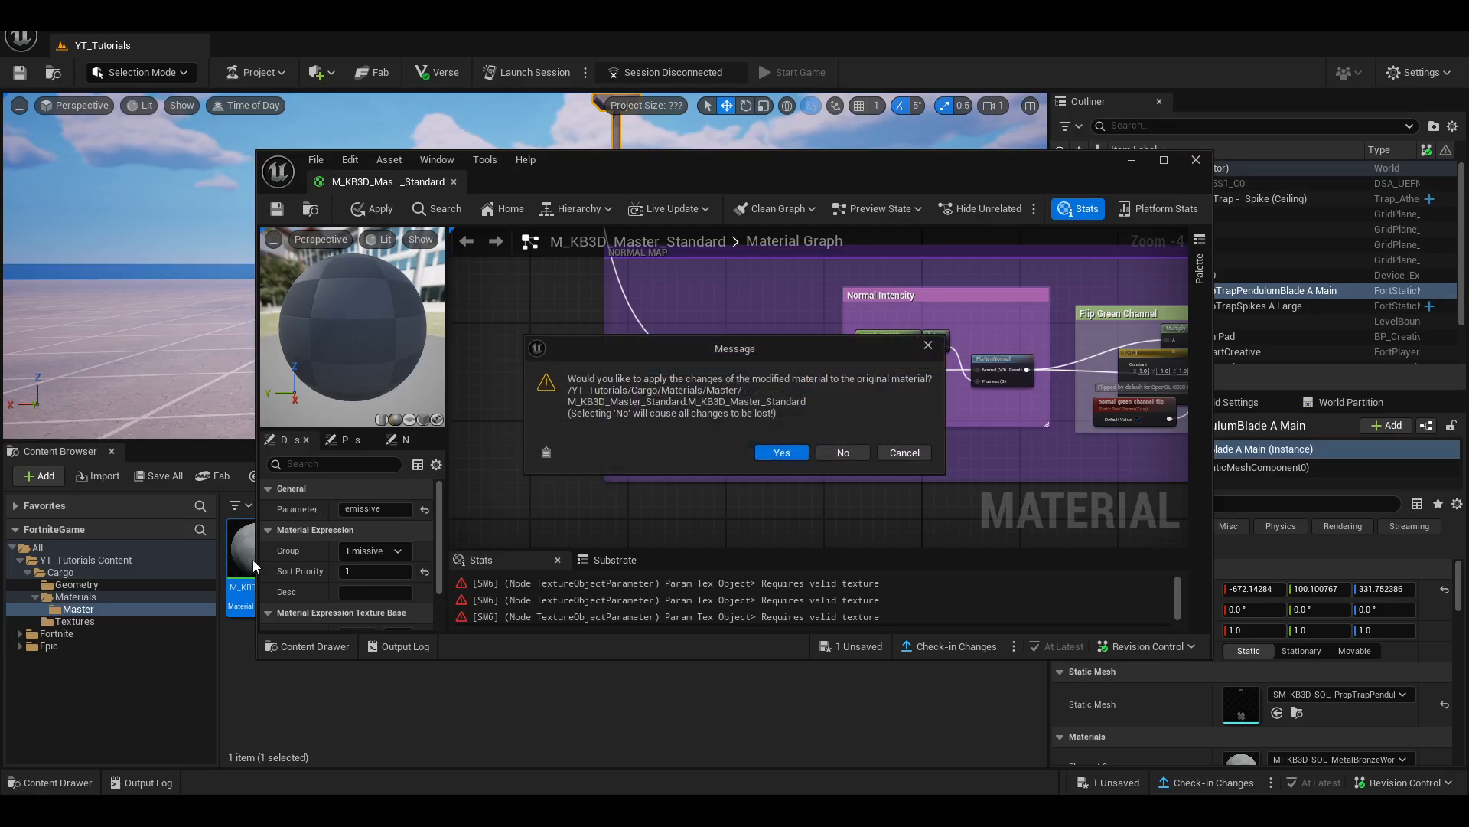
{"action": "left_click", "coordinate": [845, 454]}
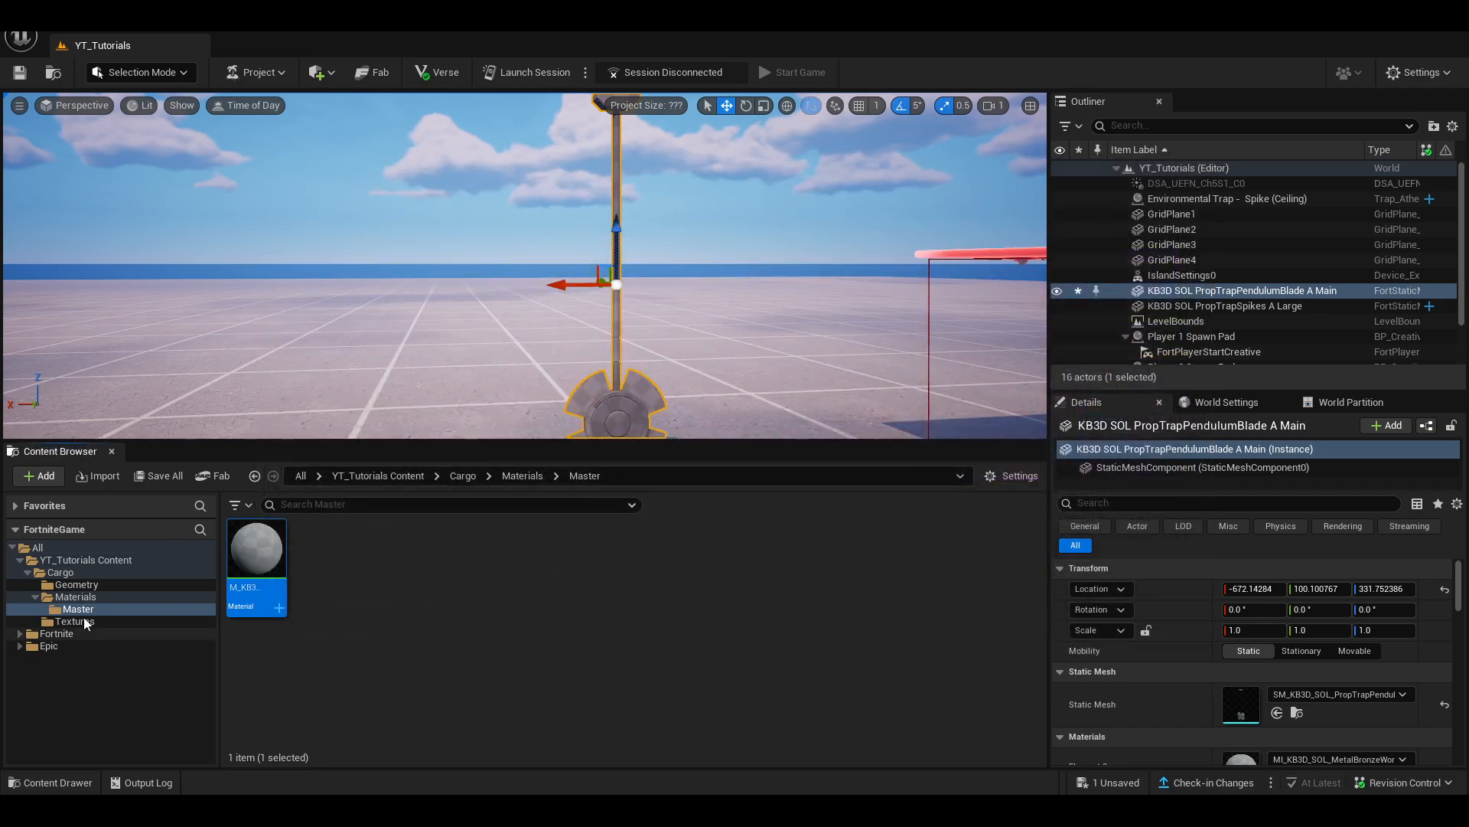
- Check the Materials, Textures and Master folders under Cargo for the textures used by the master material
{"action": "left_click", "coordinate": [76, 584]}
{"action": "left_click", "coordinate": [67, 596]}
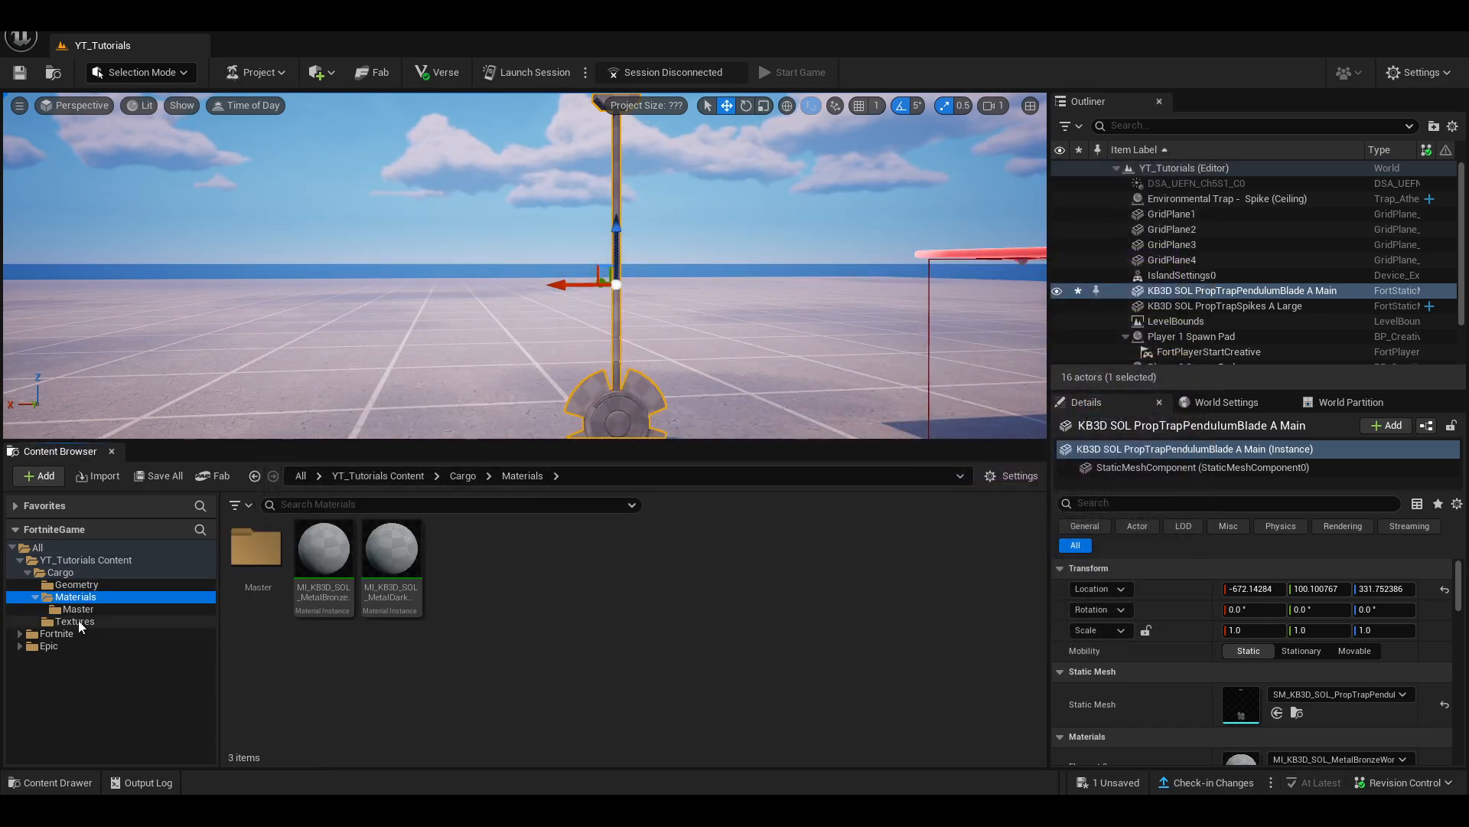
{"action": "left_click", "coordinate": [80, 621]}
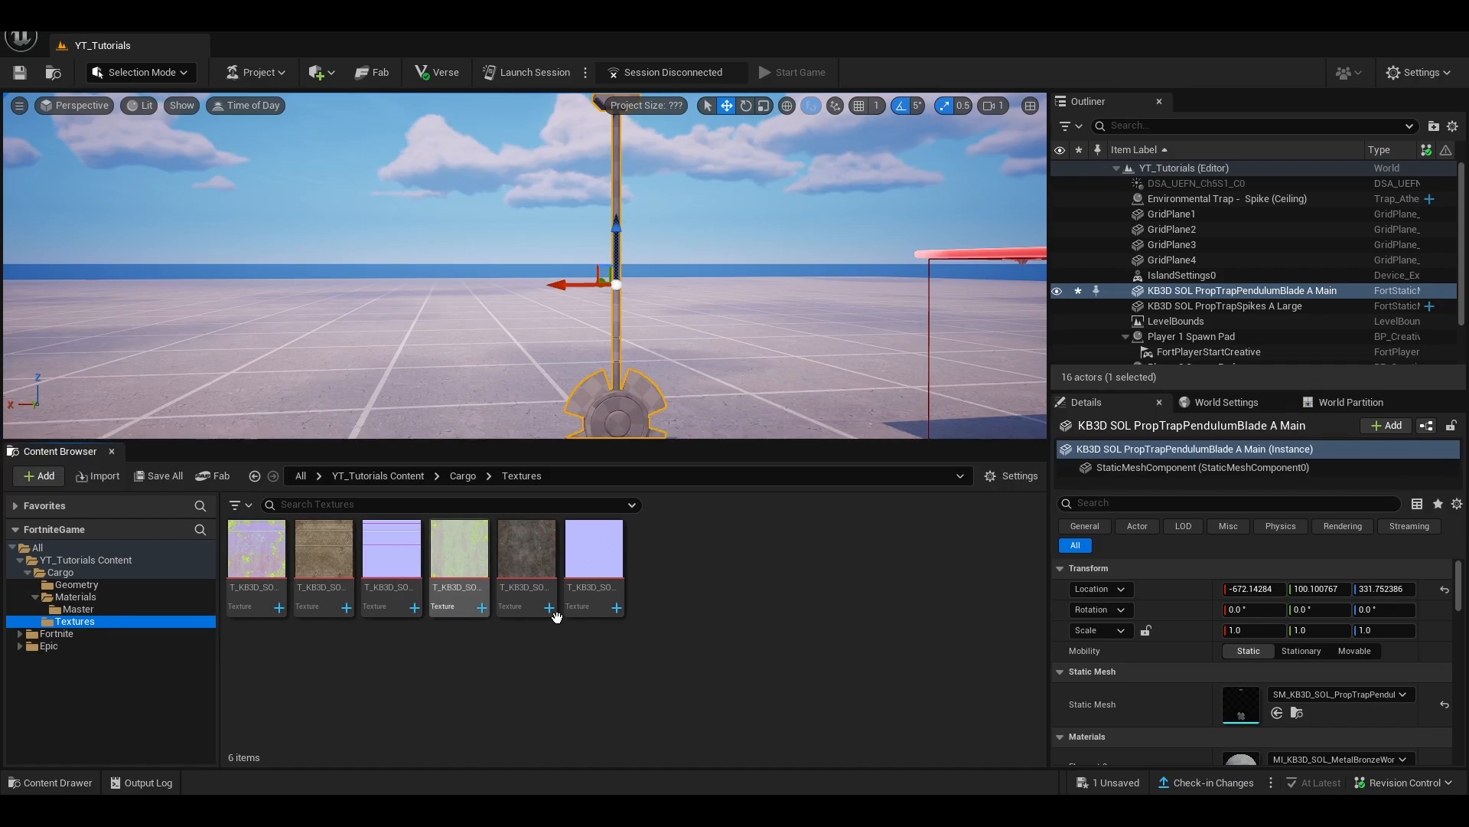
{"action": "left_click", "coordinate": [75, 610]}
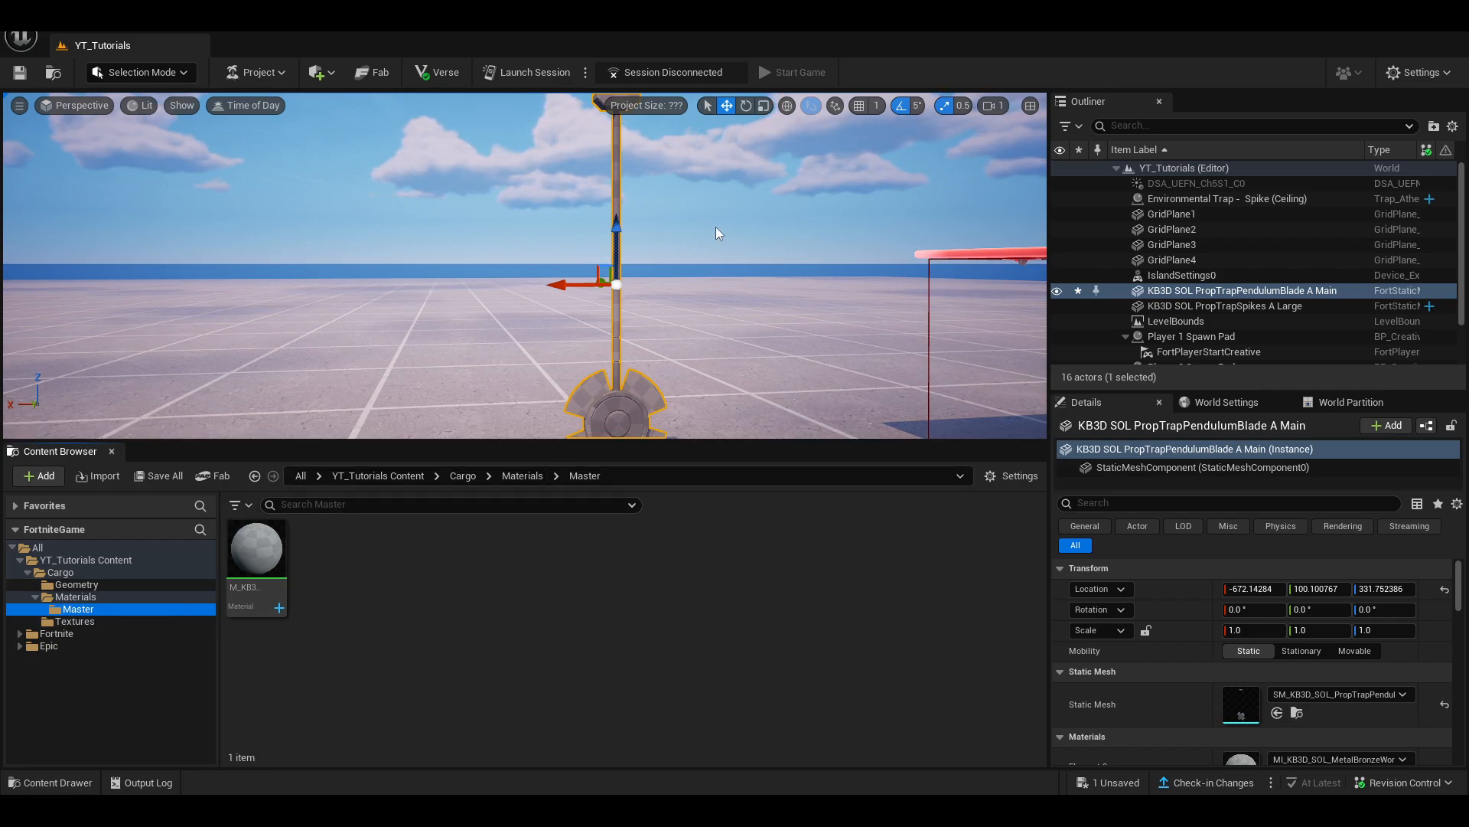
{"action": "right_click_drag", "start_coordinate": [716, 228], "coordinate": [719, 337]}
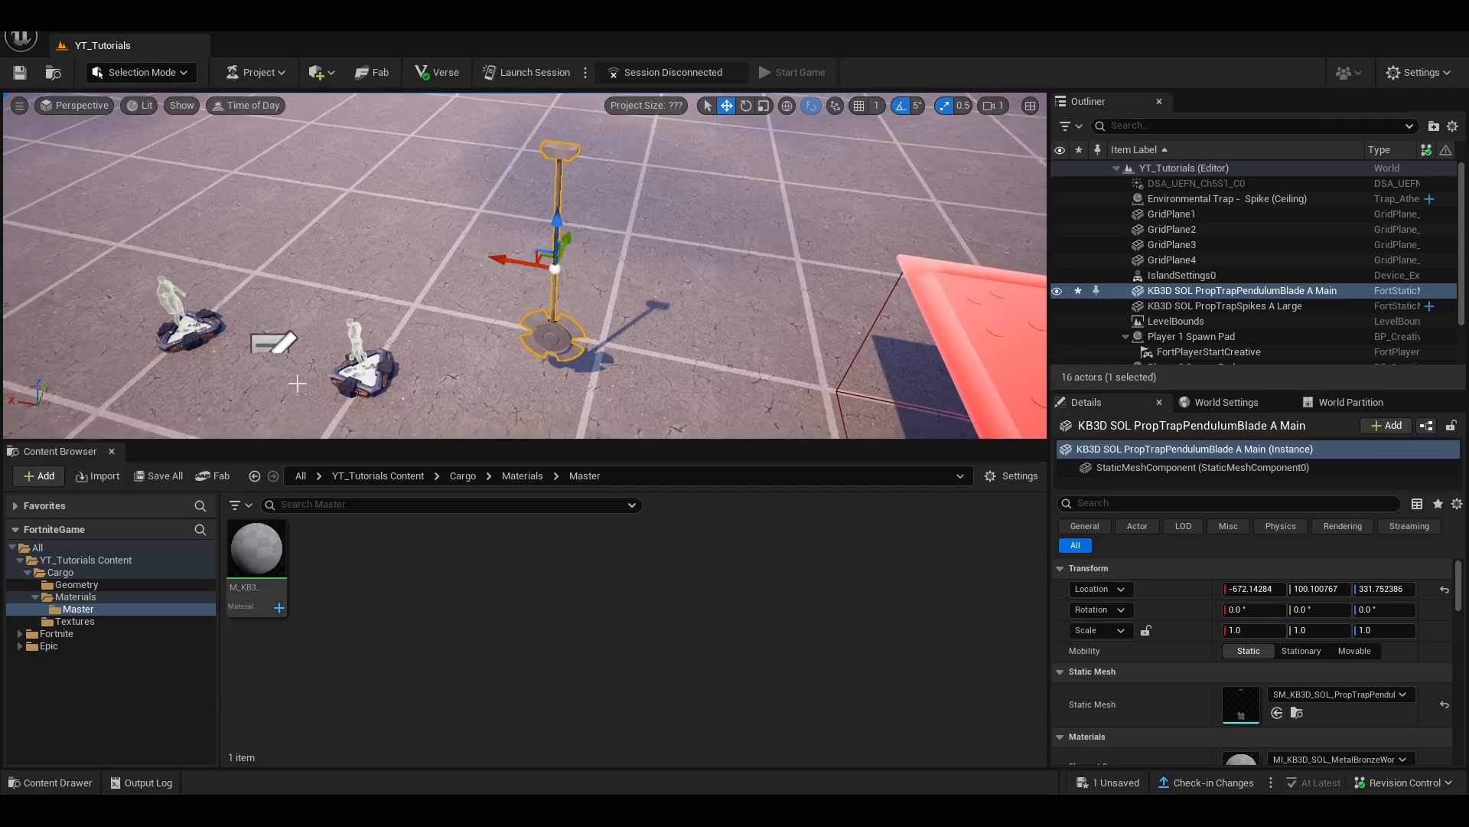
- Open M_KB3D_Master_Standard, dock its editor beside the YT_Tutorials level tab and view the entire material graph
{"action": "double_click", "coordinate": [251, 561]}
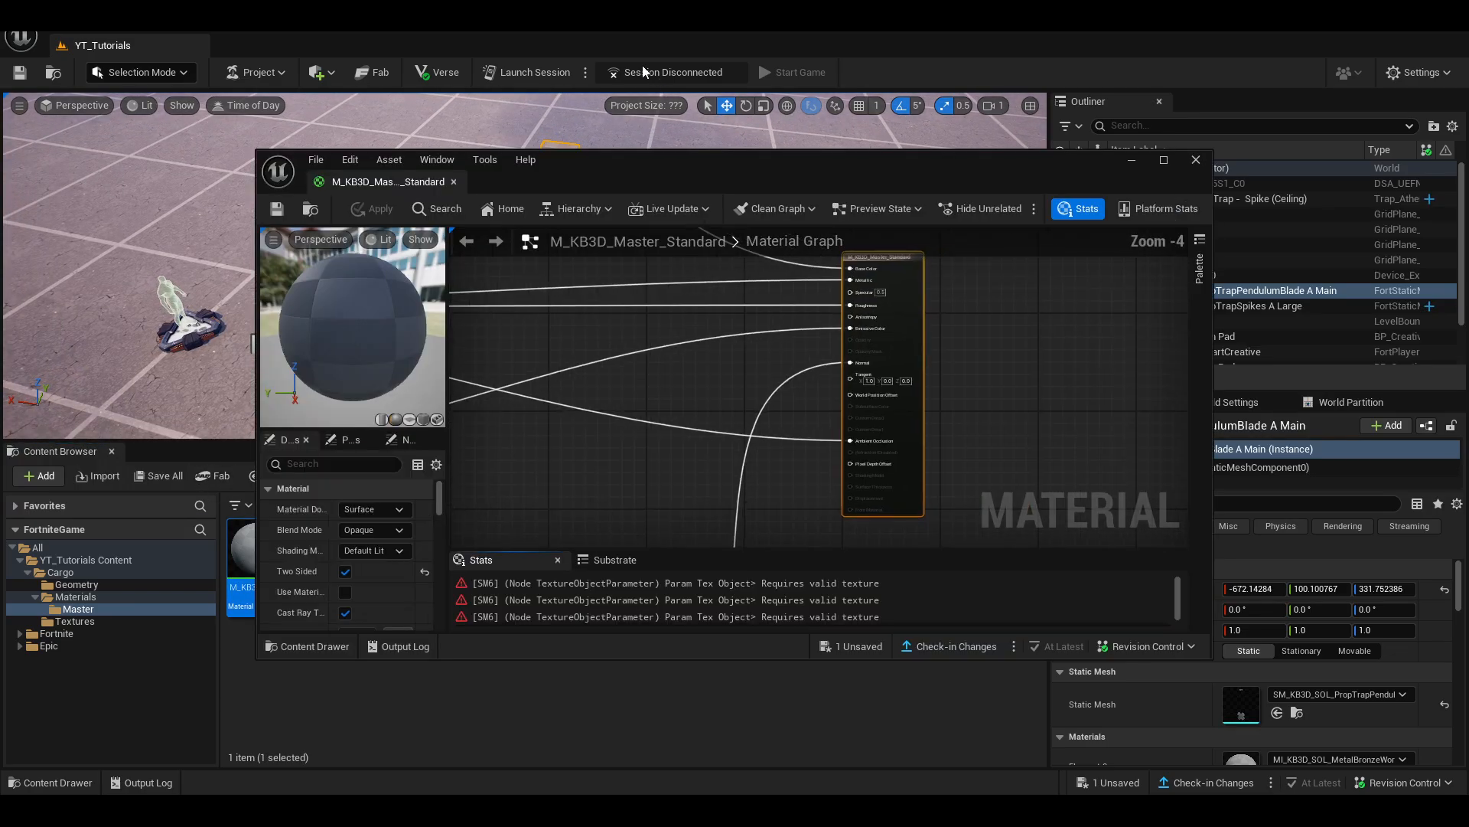
{"action": "left_click_drag", "start_coordinate": [387, 181], "coordinate": [295, 44]}
{"action": "scroll", "coordinate": [634, 270], "scroll_direction": "down", "scroll_amount": 4}
{"action": "key", "text": "Home"}
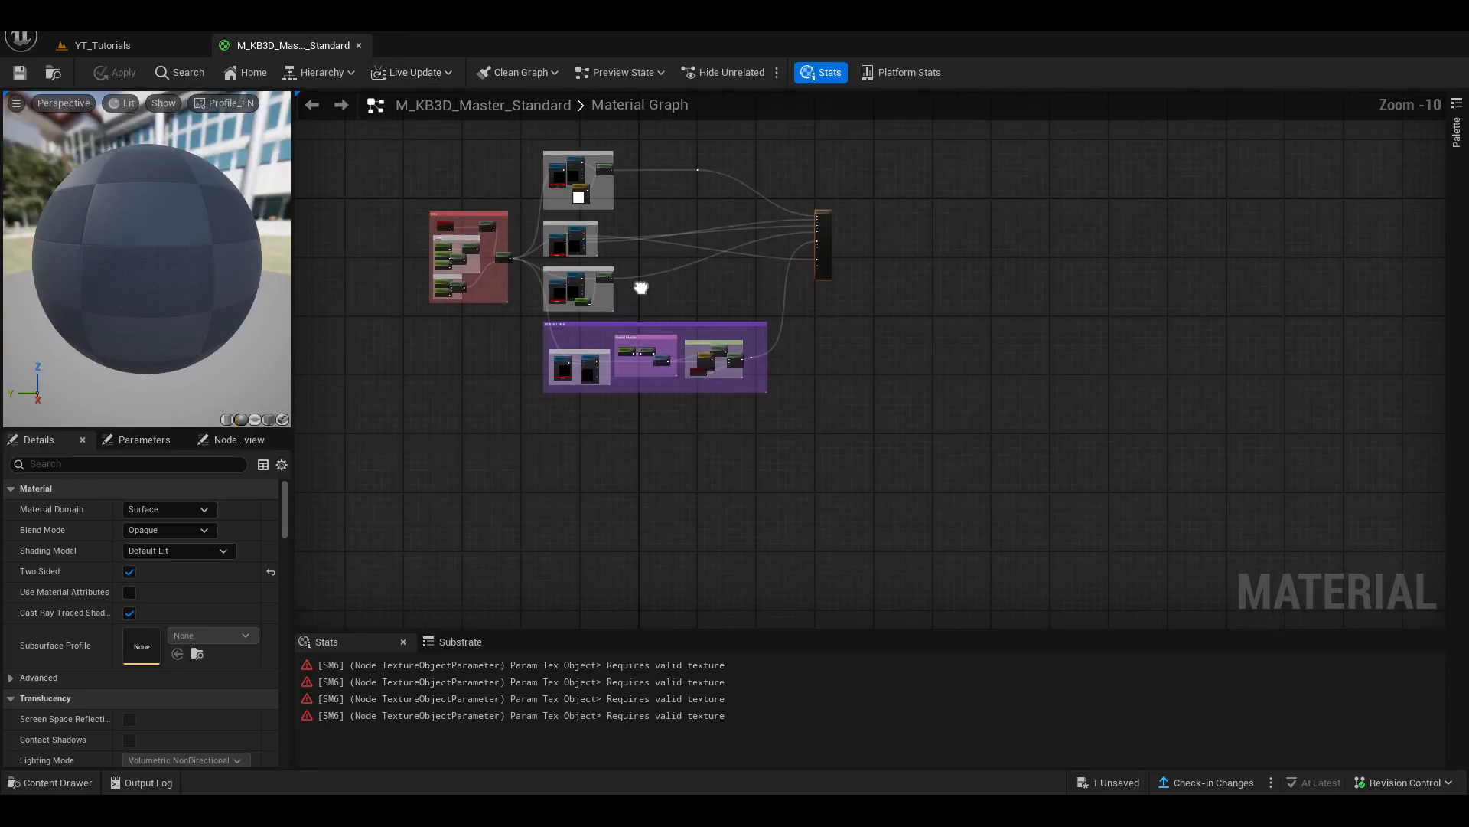
- Switch to the Unreal Engine project with ThirdPersonMap and browse its Cargo Textures and Materials folders
{"action": "left_click_drag", "start_coordinate": [409, 32], "coordinate": [490, 37]}
{"action": "scroll", "coordinate": [168, 468], "scroll_direction": "down", "scroll_amount": 1}
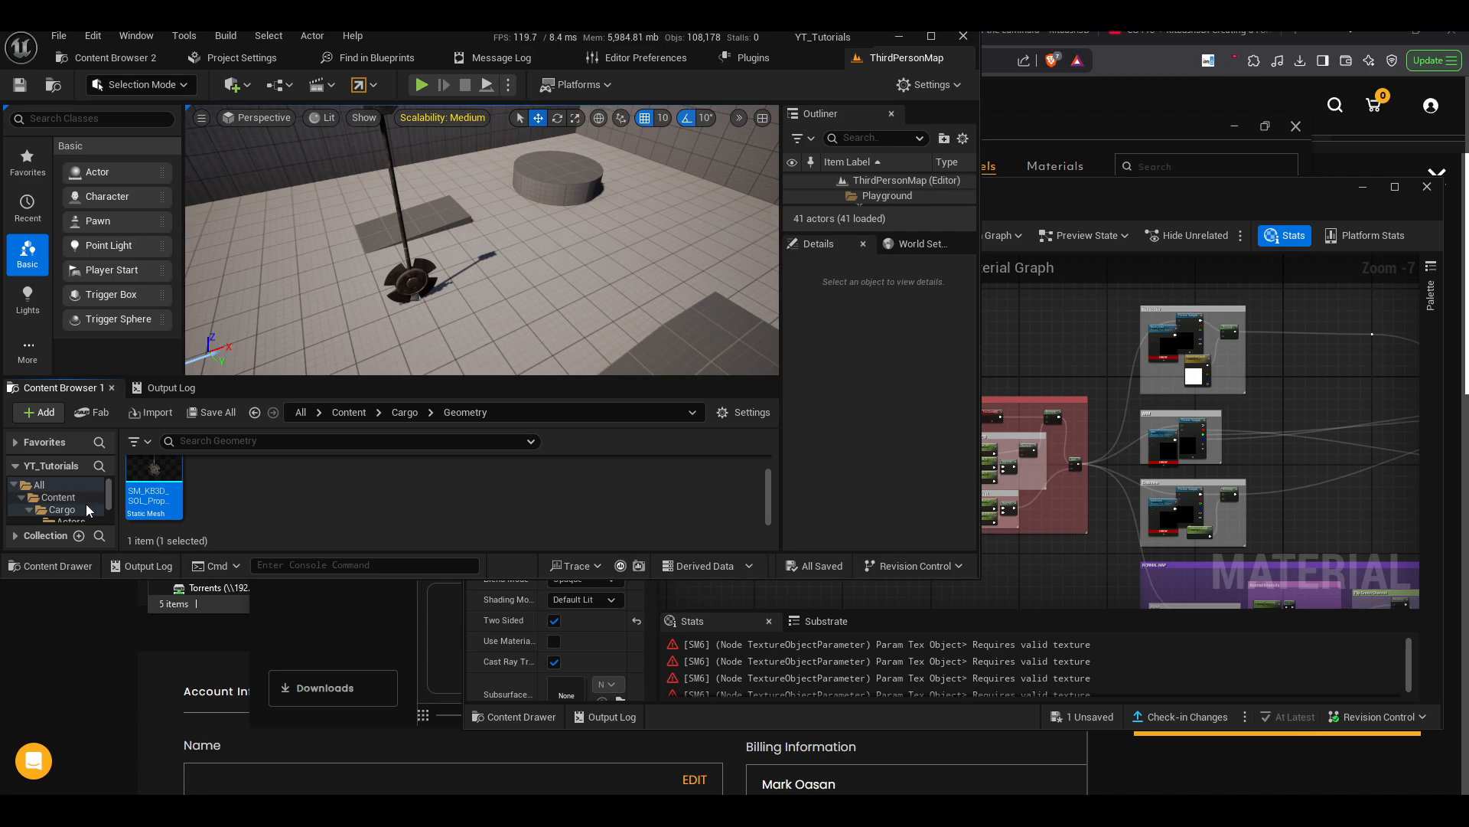
{"action": "scroll", "coordinate": [75, 501], "scroll_direction": "down", "scroll_amount": 3}
{"action": "left_click", "coordinate": [77, 486]}
{"action": "scroll", "coordinate": [81, 491], "scroll_direction": "up", "scroll_amount": 1}
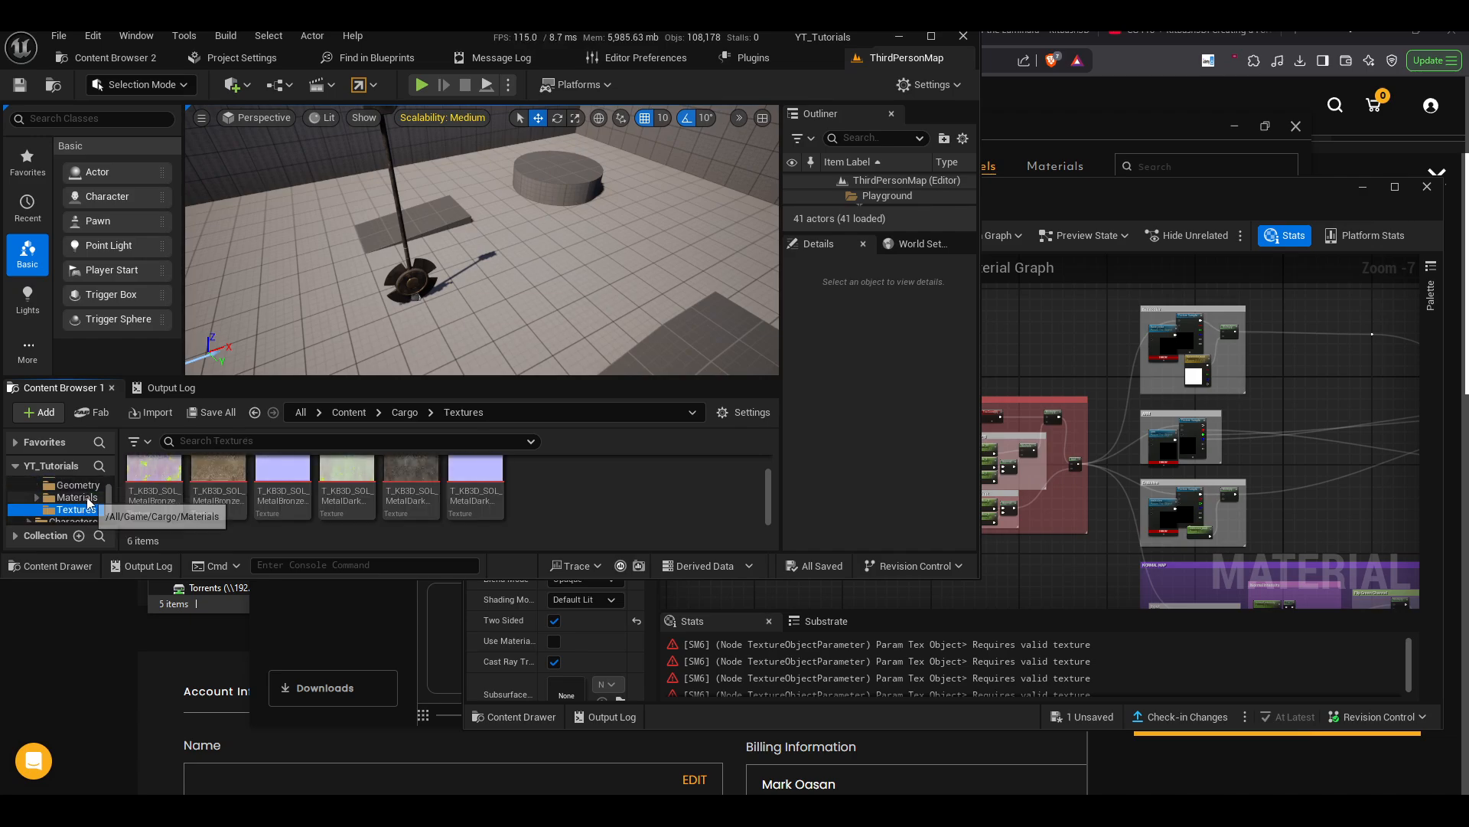
{"action": "left_click", "coordinate": [86, 499]}
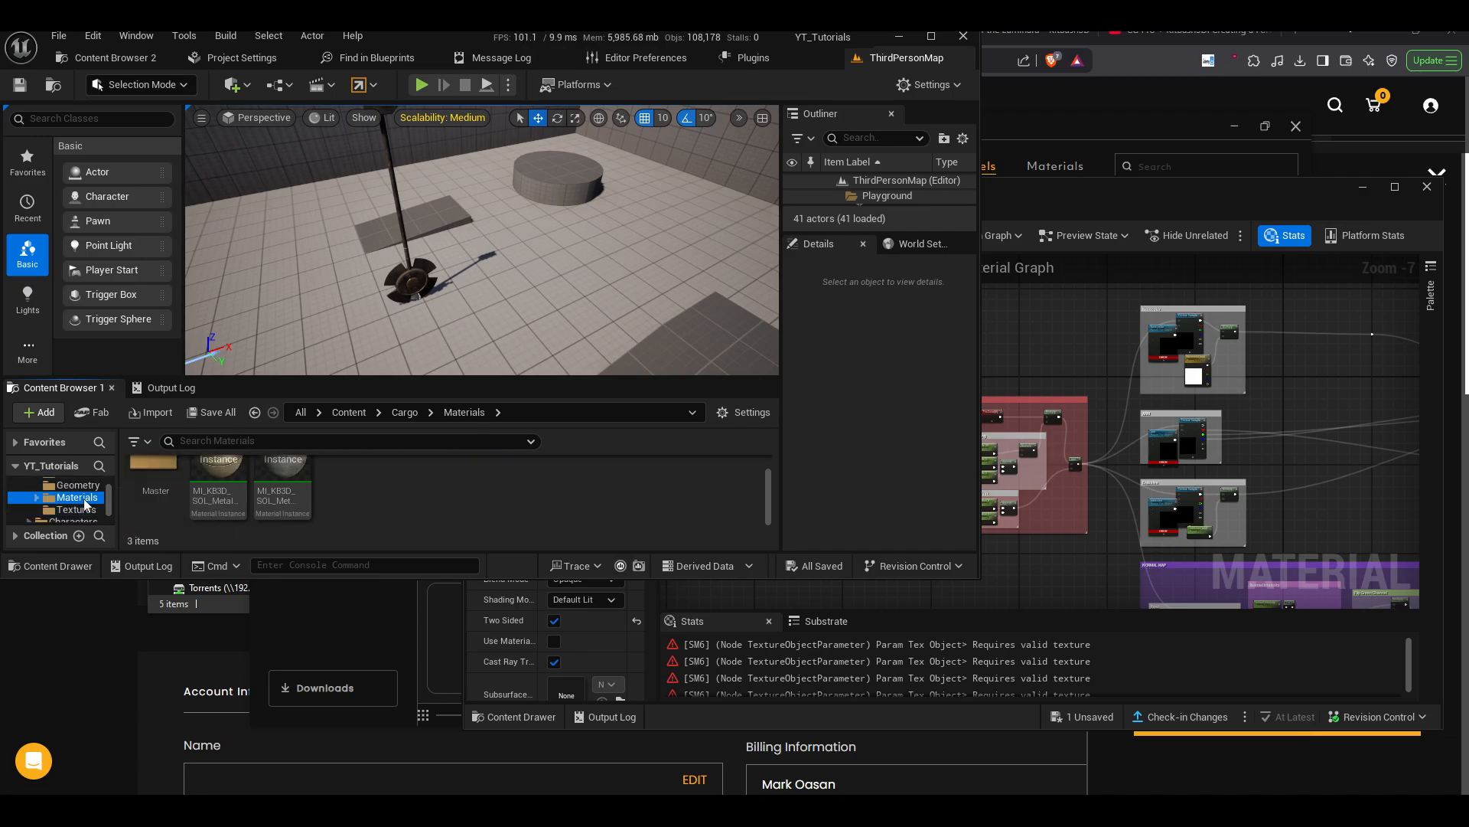
- Examine the materials and master textures stored in the Unreal Engine project's Cargo/Materials/Master folder
{"action": "left_click", "coordinate": [1058, 547]}
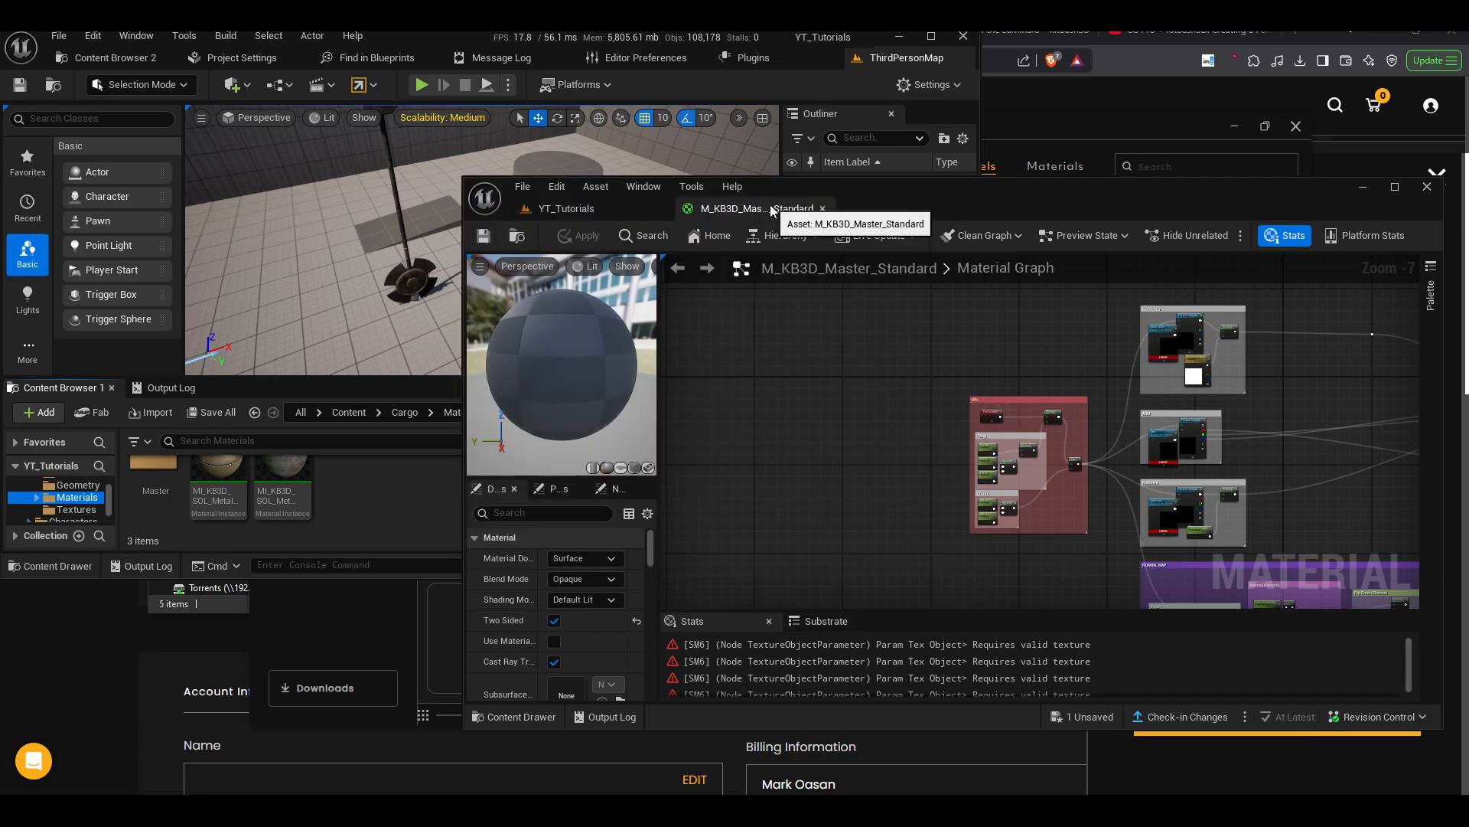
{"action": "left_click", "coordinate": [282, 486]}
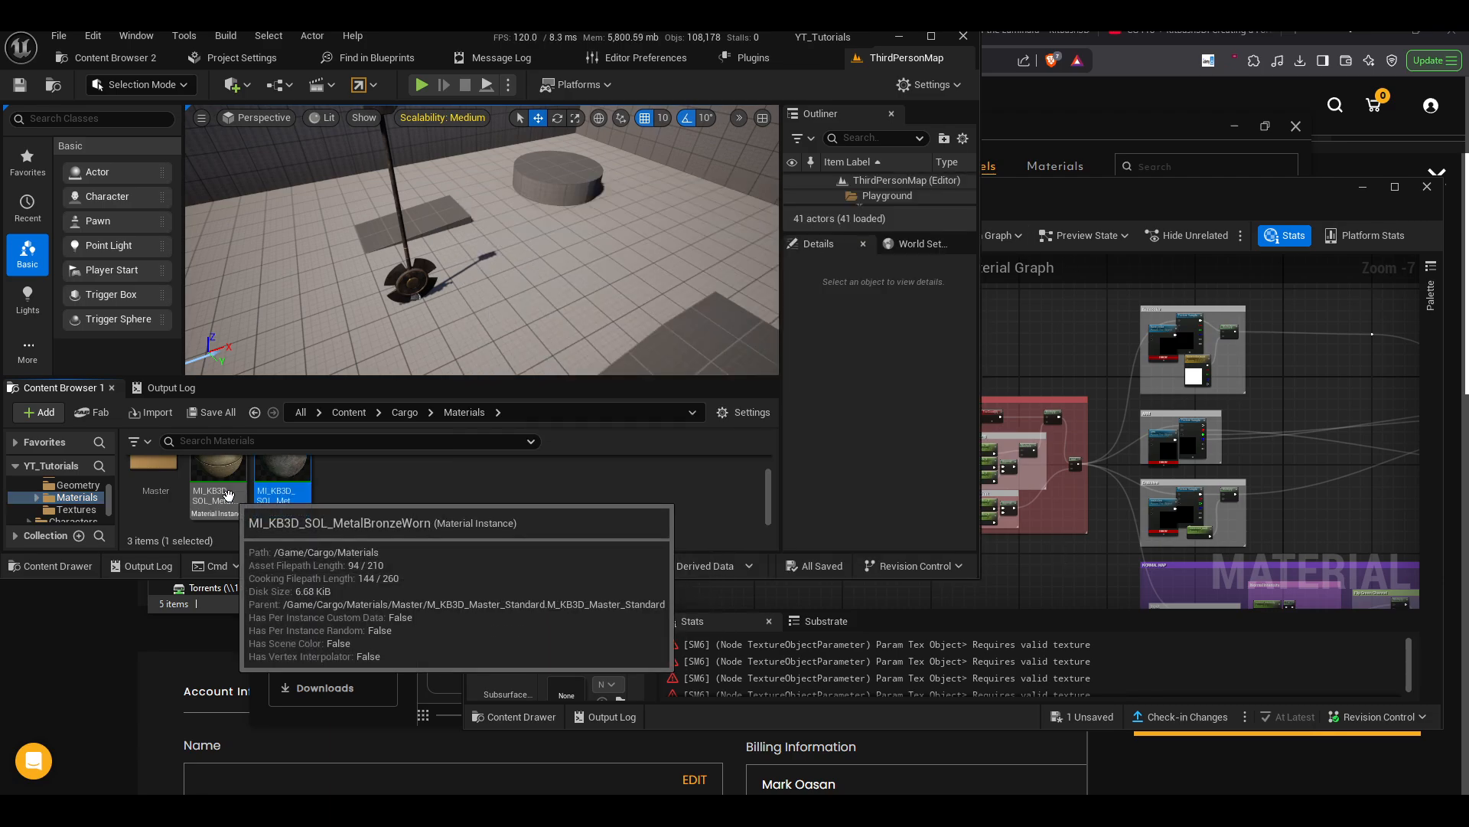
{"action": "double_click", "coordinate": [150, 488]}
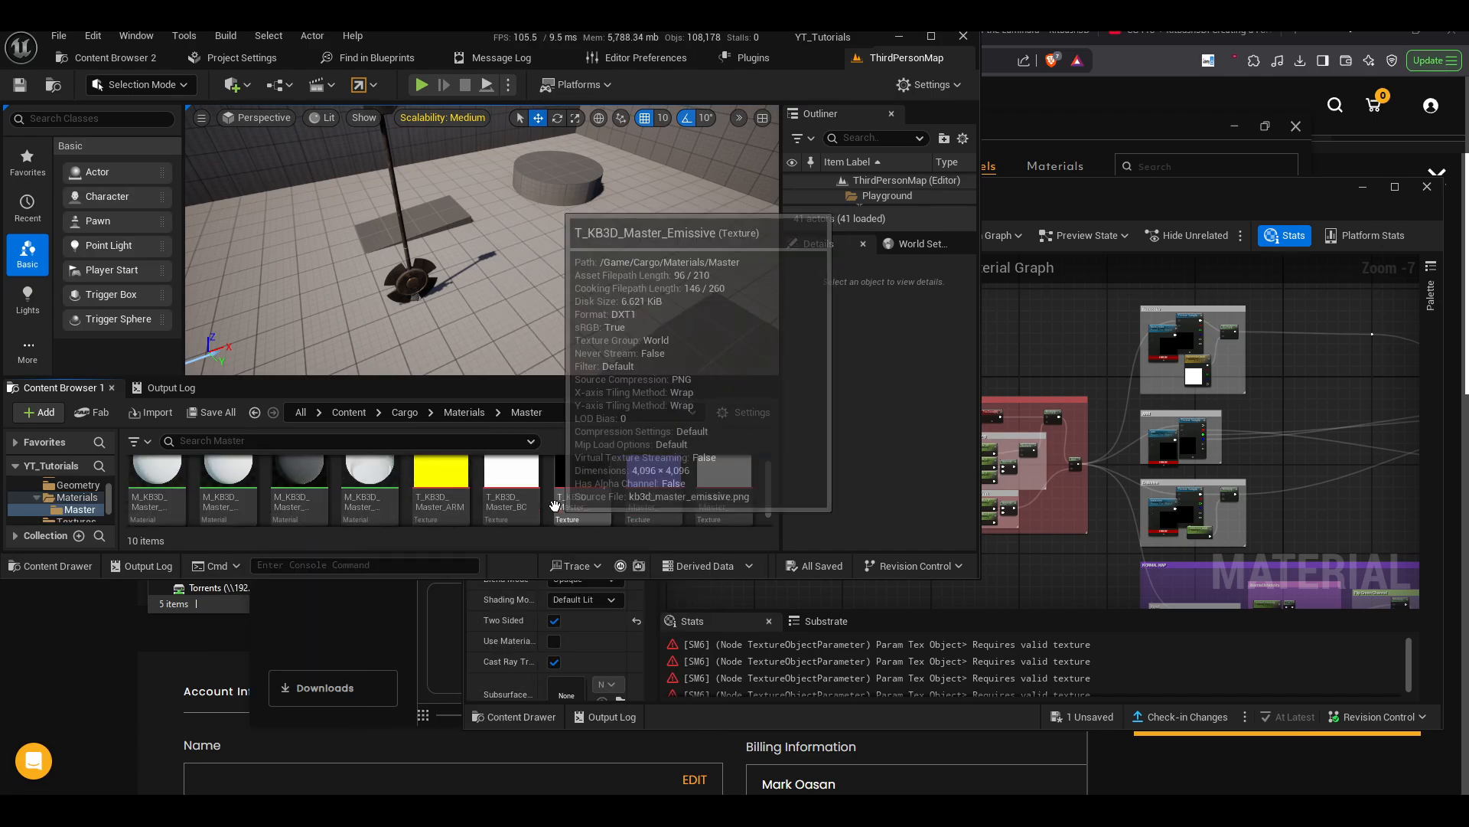
{"action": "scroll", "coordinate": [549, 509], "scroll_direction": "down", "scroll_amount": 3}
{"action": "scroll", "coordinate": [543, 507], "scroll_direction": "up", "scroll_amount": 3}
{"action": "scroll", "coordinate": [612, 501], "scroll_direction": "up", "scroll_amount": 1}
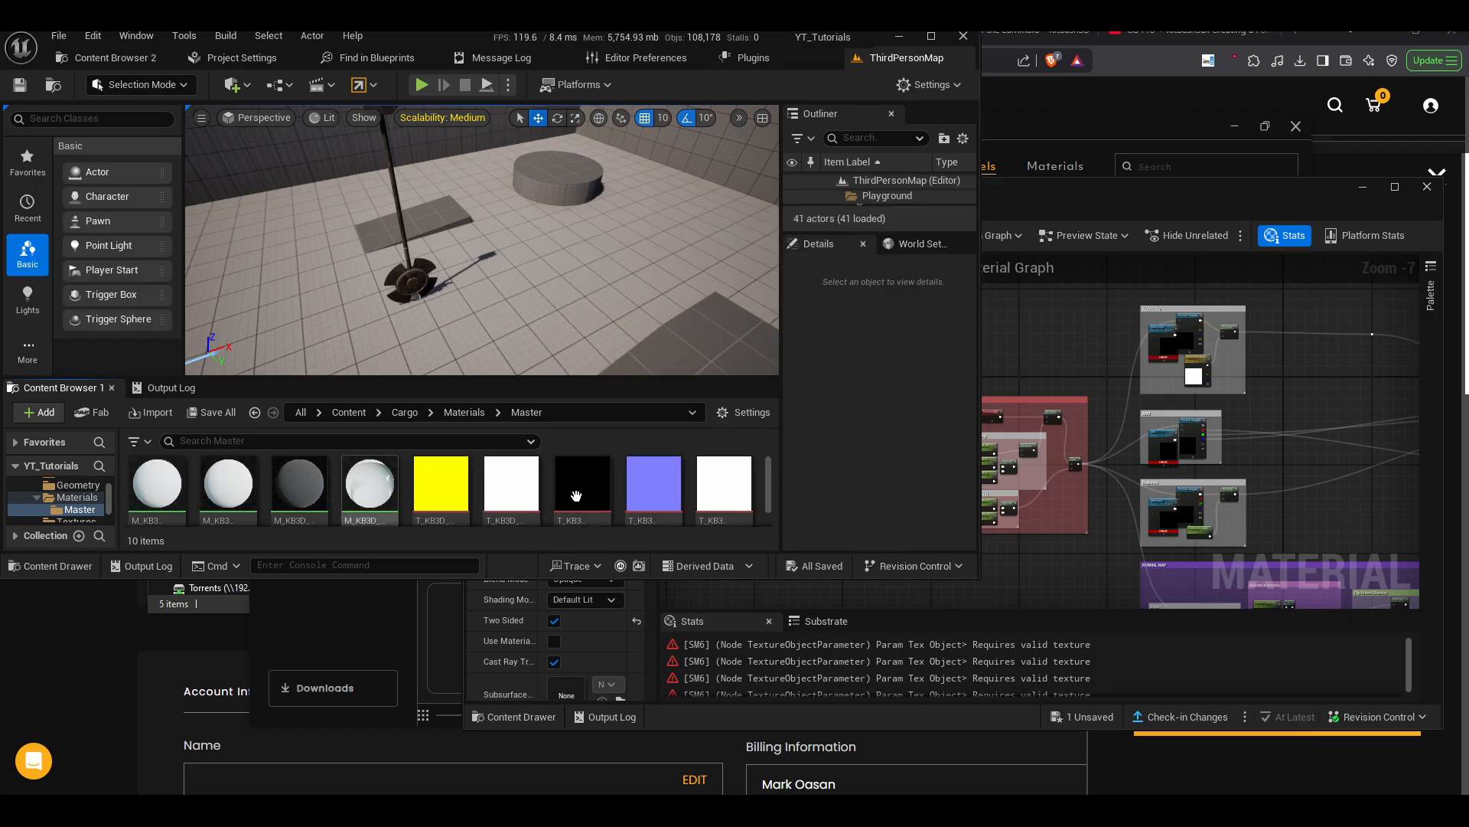
{"action": "scroll", "coordinate": [650, 494], "scroll_direction": "down", "scroll_amount": 2}
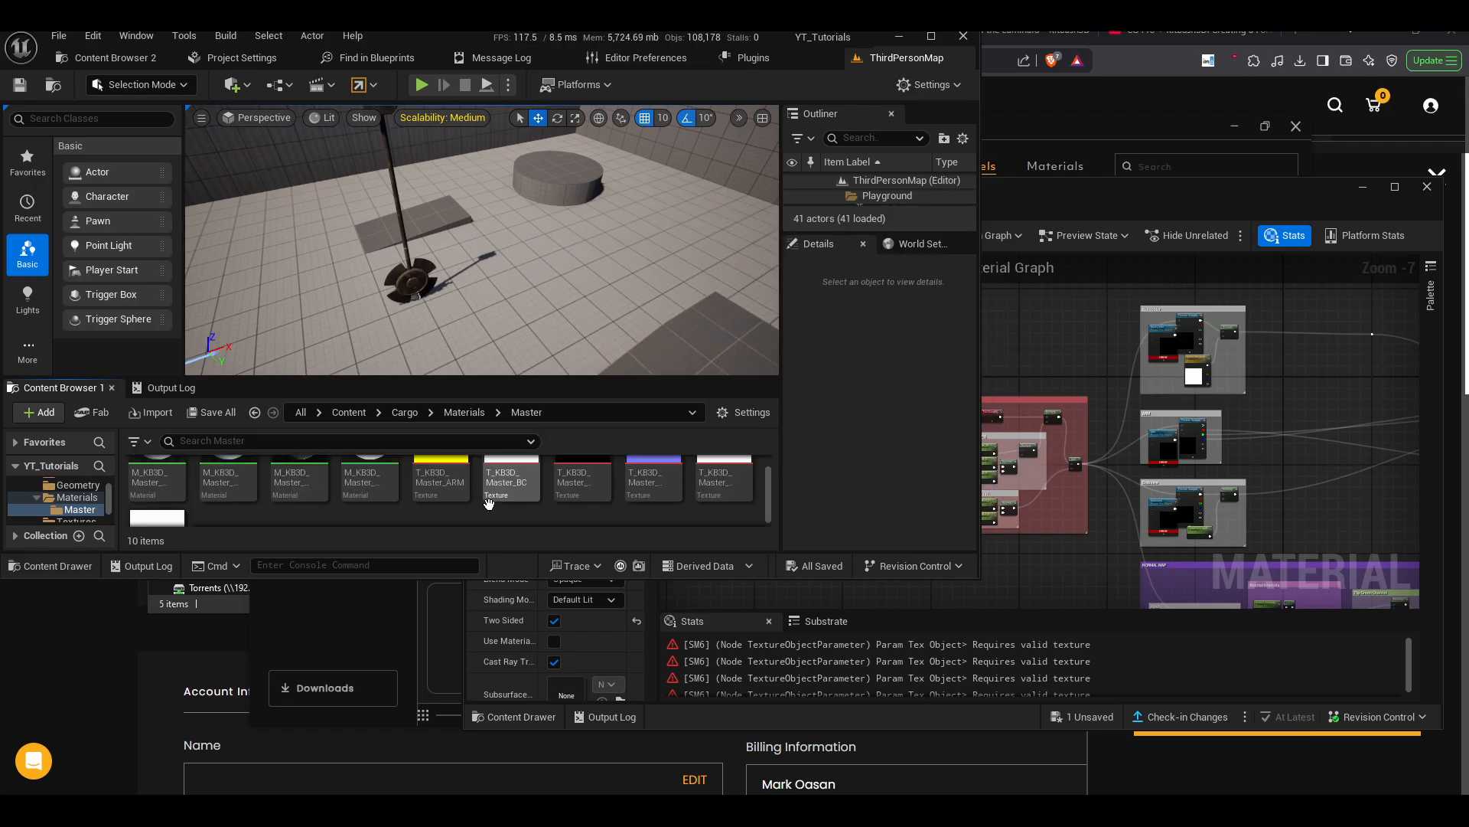
{"action": "scroll", "coordinate": [488, 503], "scroll_direction": "up", "scroll_amount": 2}
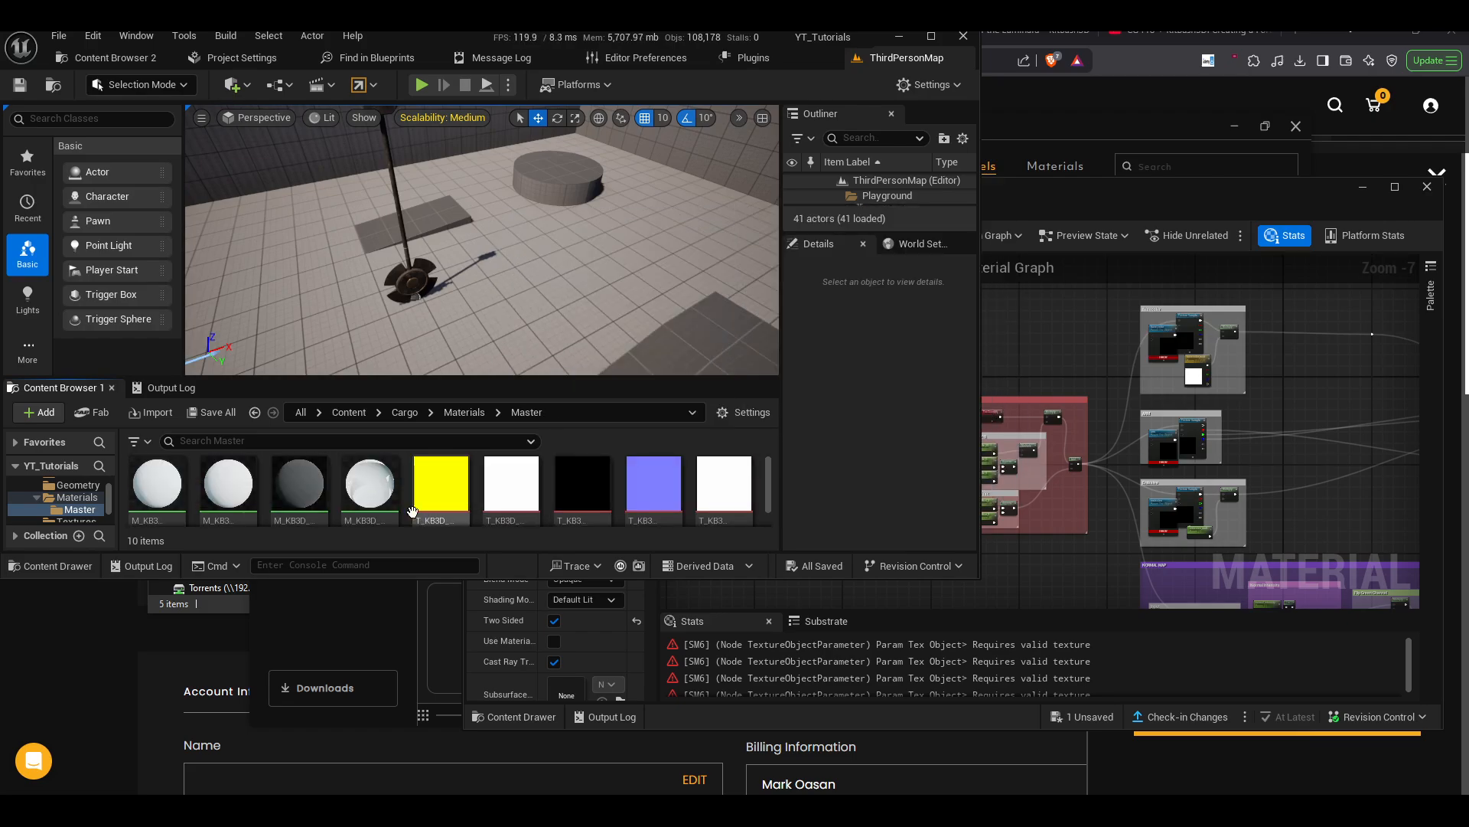
- Close the M_KB3D_Master_Standard material in the Fortnite editor and return to the Unreal Engine project's Cargo folders
{"action": "left_click", "coordinate": [1082, 191]}
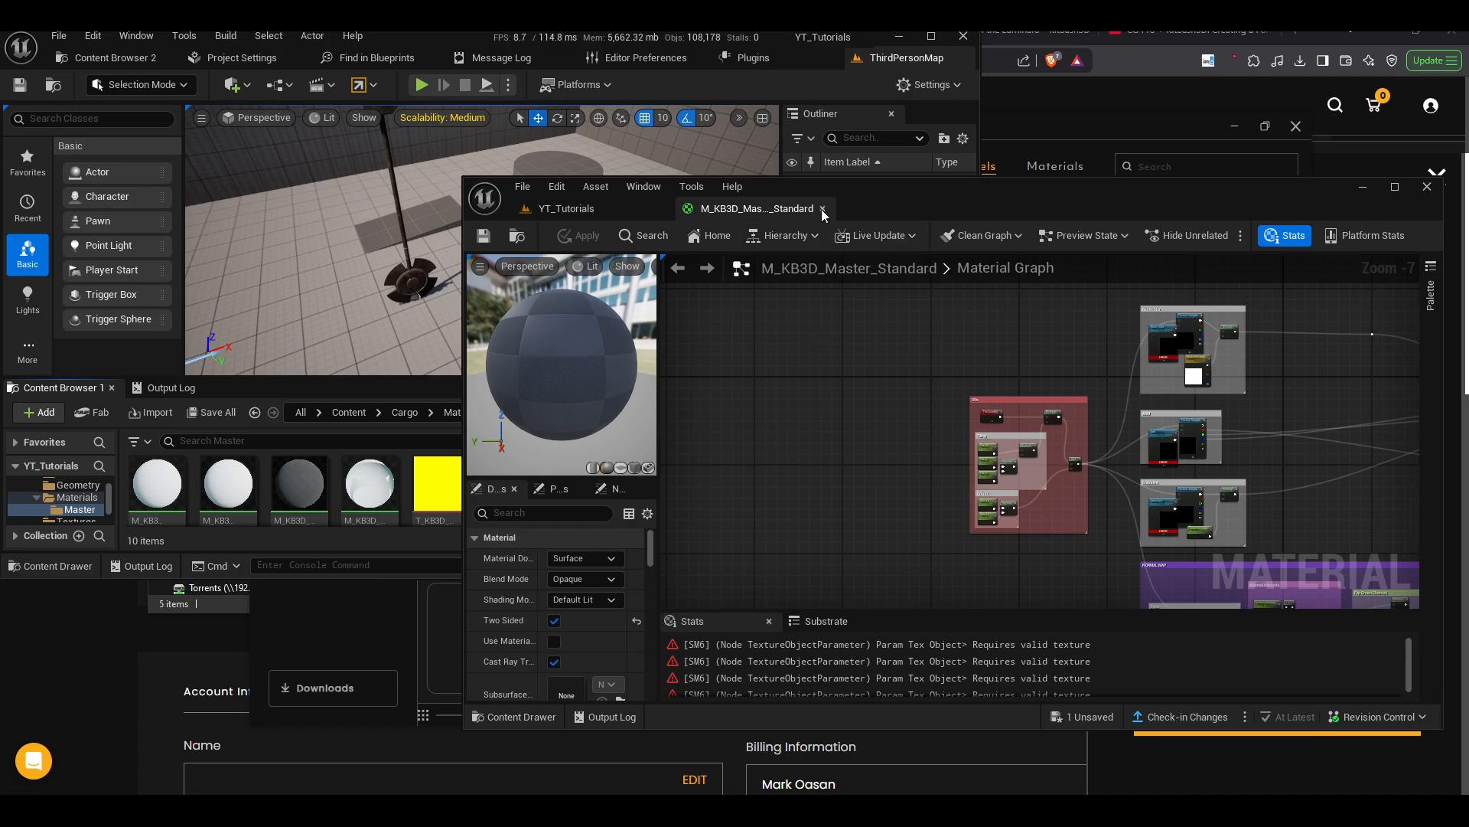
{"action": "left_click", "coordinate": [821, 208]}
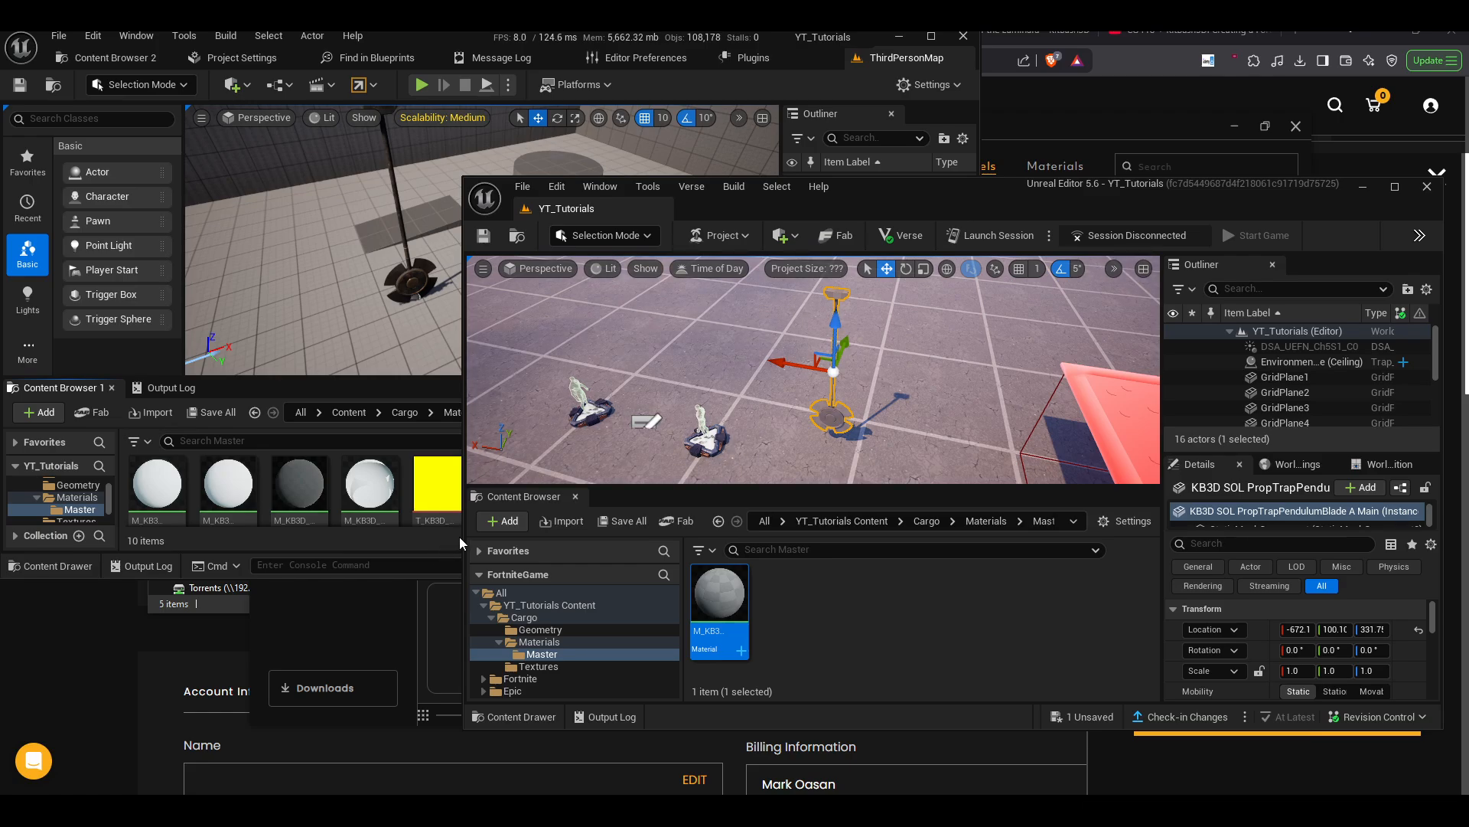
{"action": "left_click", "coordinate": [378, 539]}
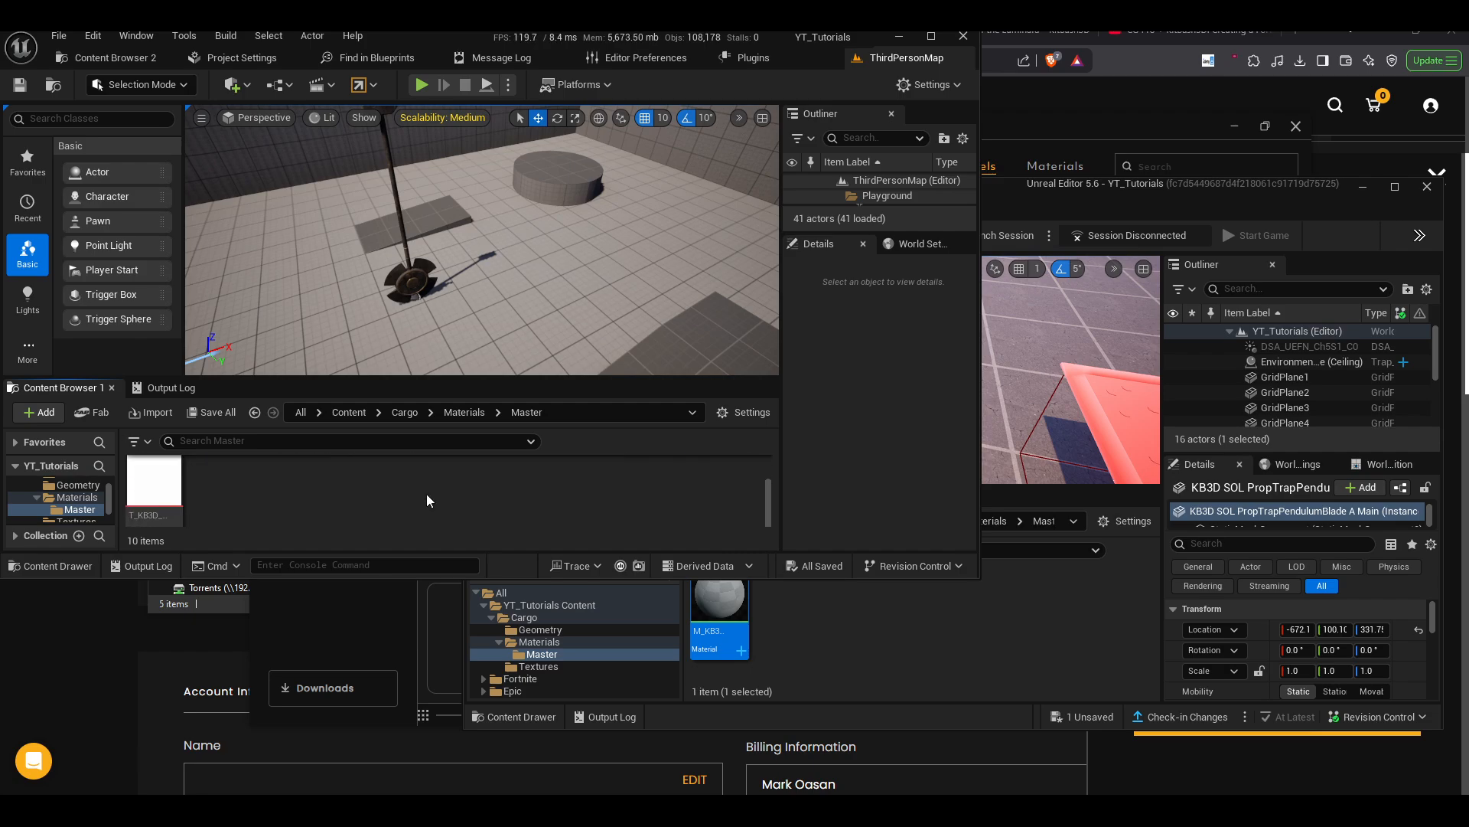
{"action": "scroll", "coordinate": [84, 502], "scroll_direction": "down", "scroll_amount": 1}
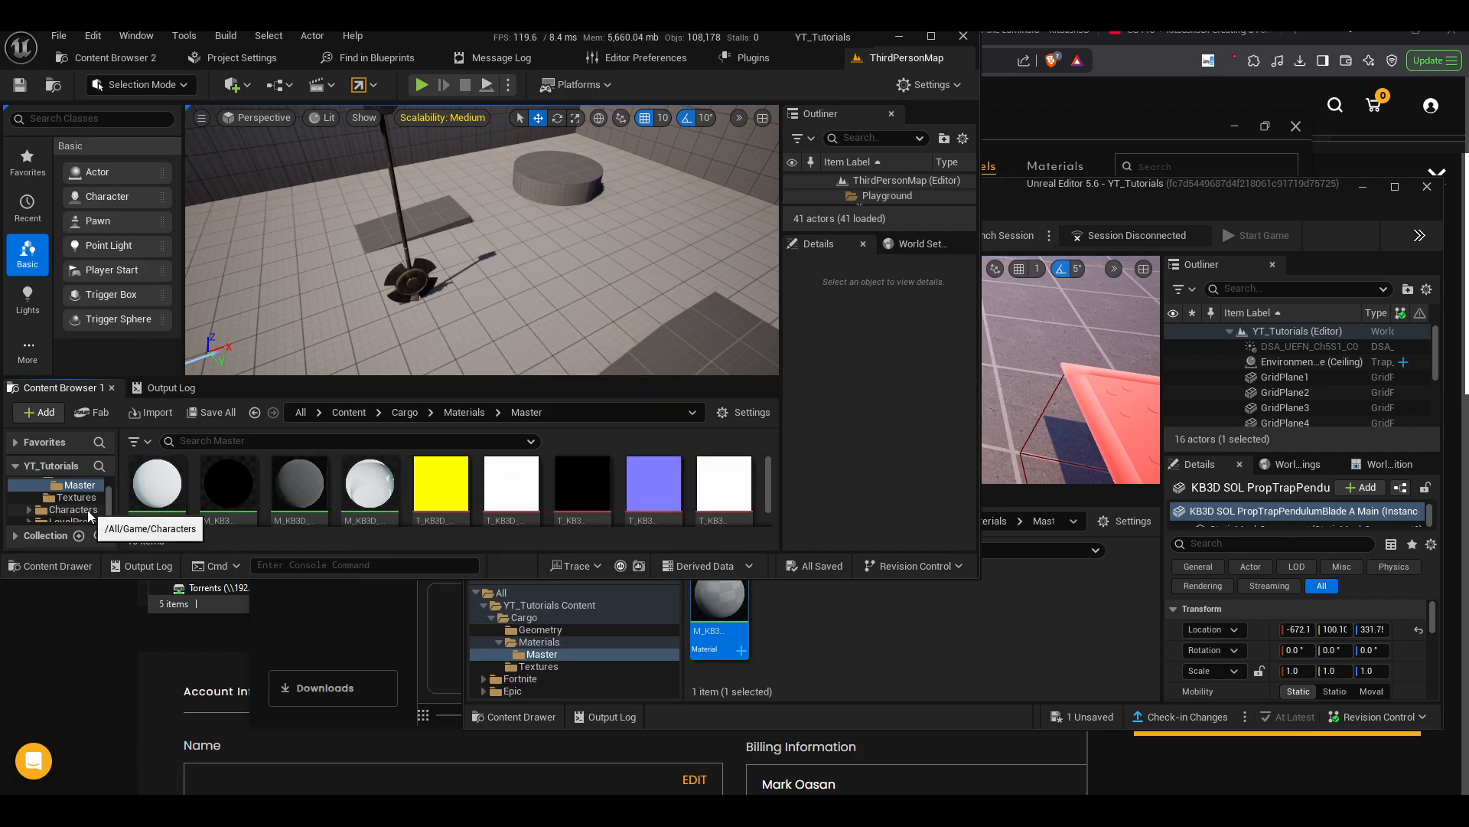
- Check the Unreal Engine project's Cargo/Textures folder and reopen M_KB3D_Master_Standard in the Fortnite editor to view its texture nodes
{"action": "left_click", "coordinate": [77, 497]}
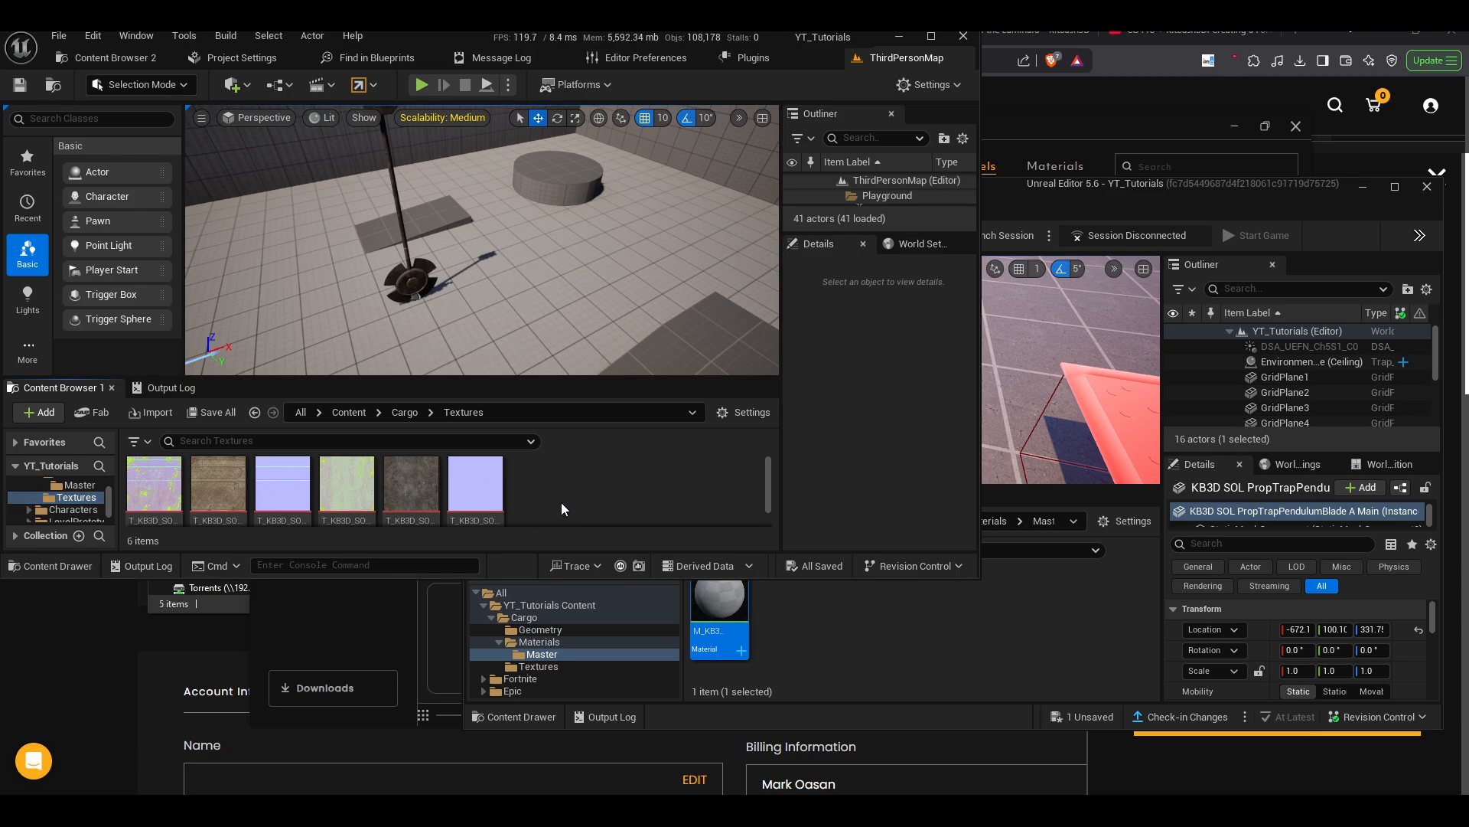
{"action": "double_click", "coordinate": [722, 601]}
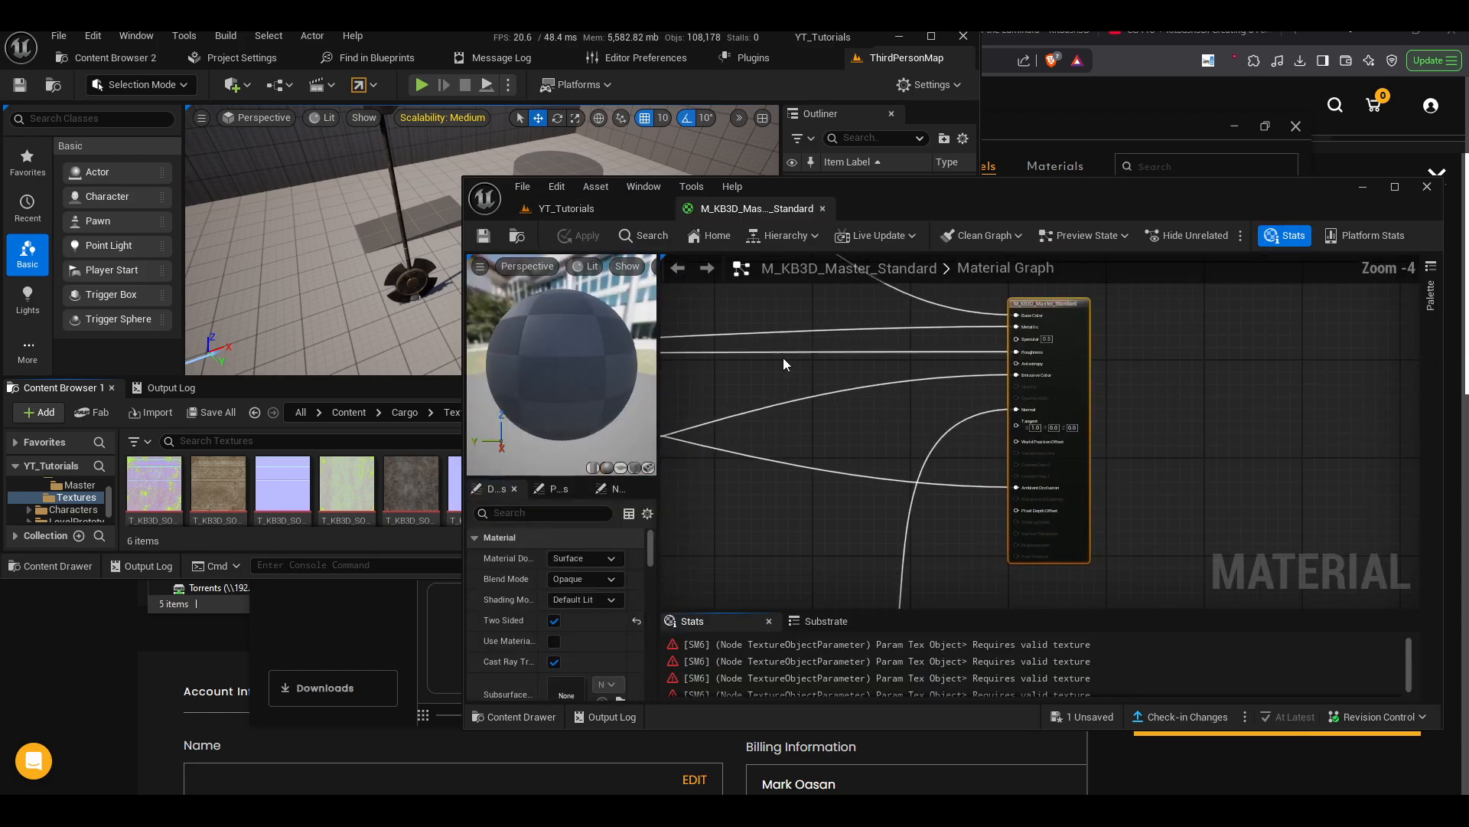
{"action": "right_click_drag", "start_coordinate": [668, 466], "coordinate": [1160, 490]}
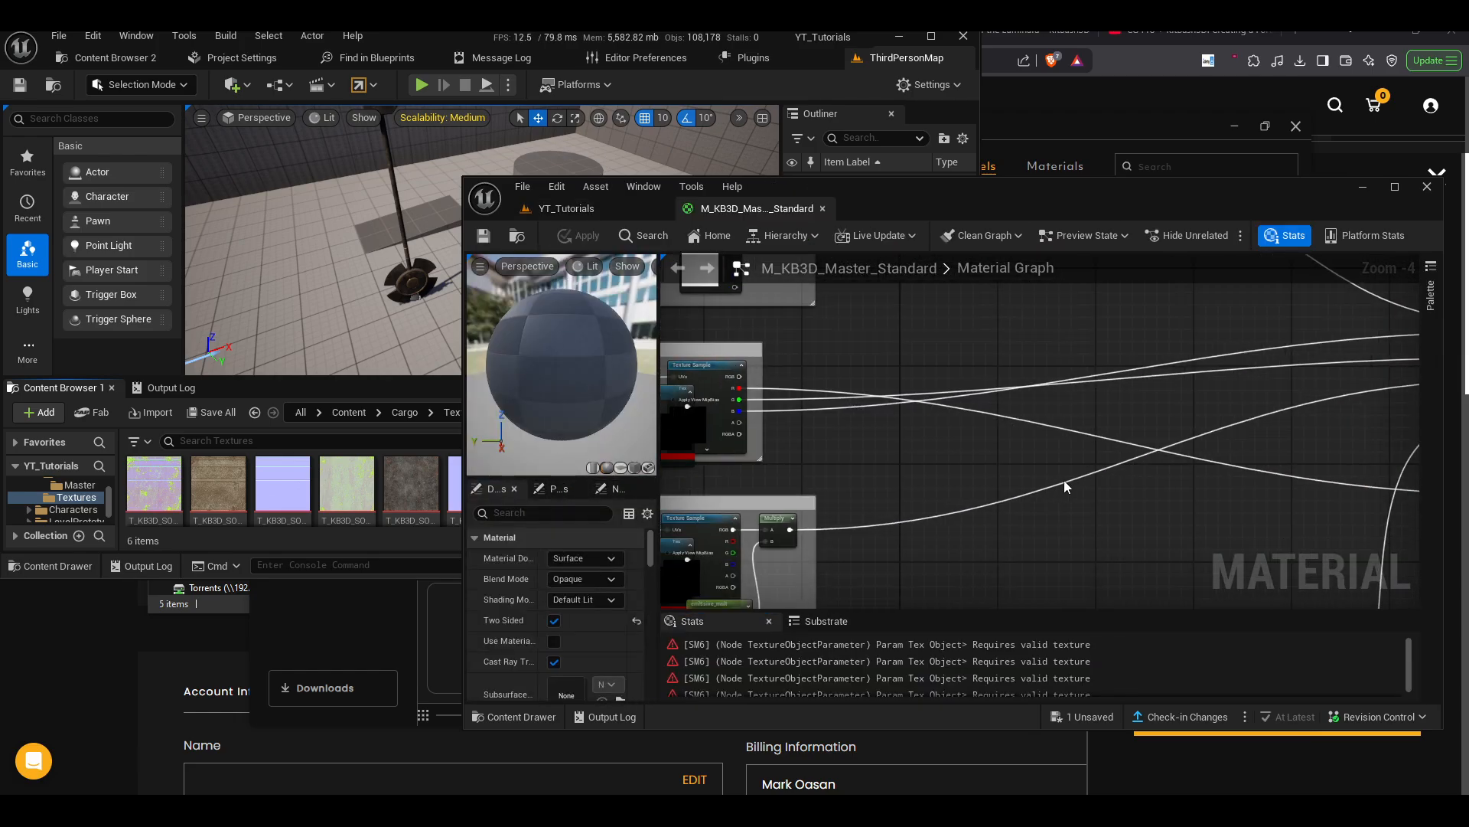
{"action": "right_click_drag", "start_coordinate": [928, 476], "coordinate": [1216, 478]}
{"action": "scroll", "coordinate": [1216, 477], "scroll_direction": "down", "scroll_amount": 2}
{"action": "scroll", "coordinate": [1217, 476], "scroll_direction": "down", "scroll_amount": 1}
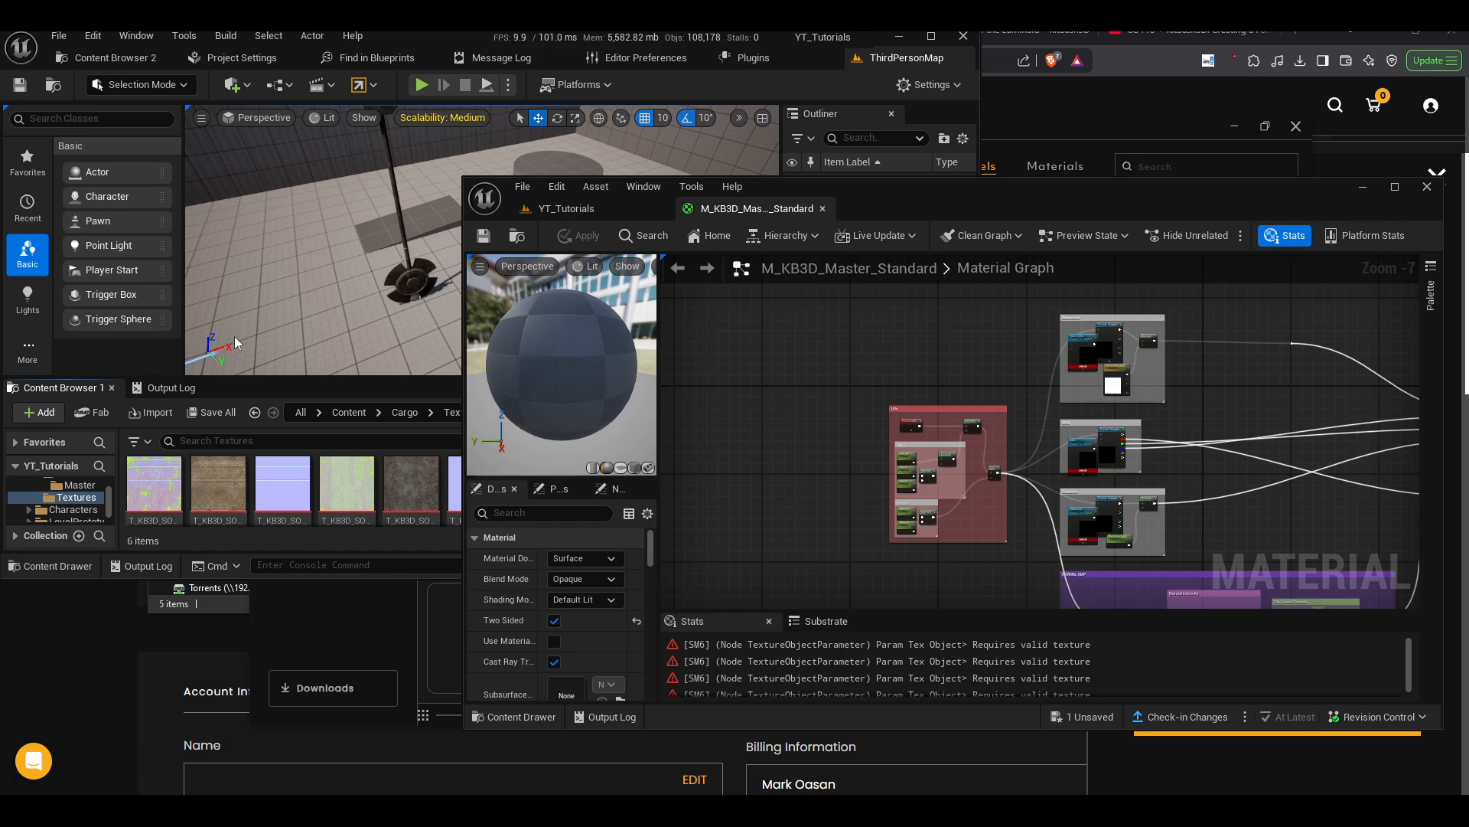
- Open M_KB3D_Master_Standard from the Unreal Engine project's Master folder and dock its editor beside the ThirdPersonMap level
{"action": "left_click", "coordinate": [69, 485]}
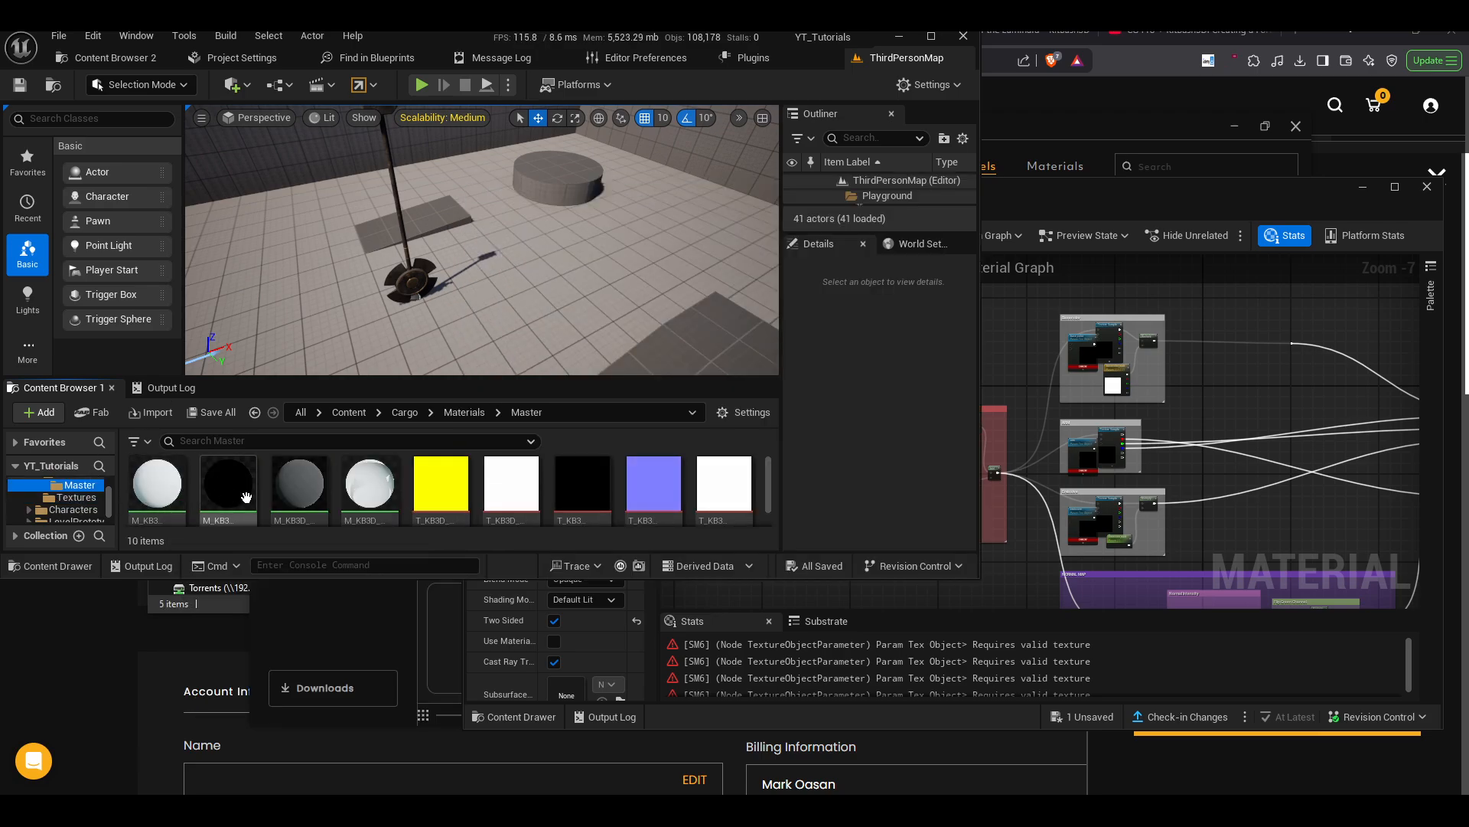
{"action": "left_click", "coordinate": [1091, 216]}
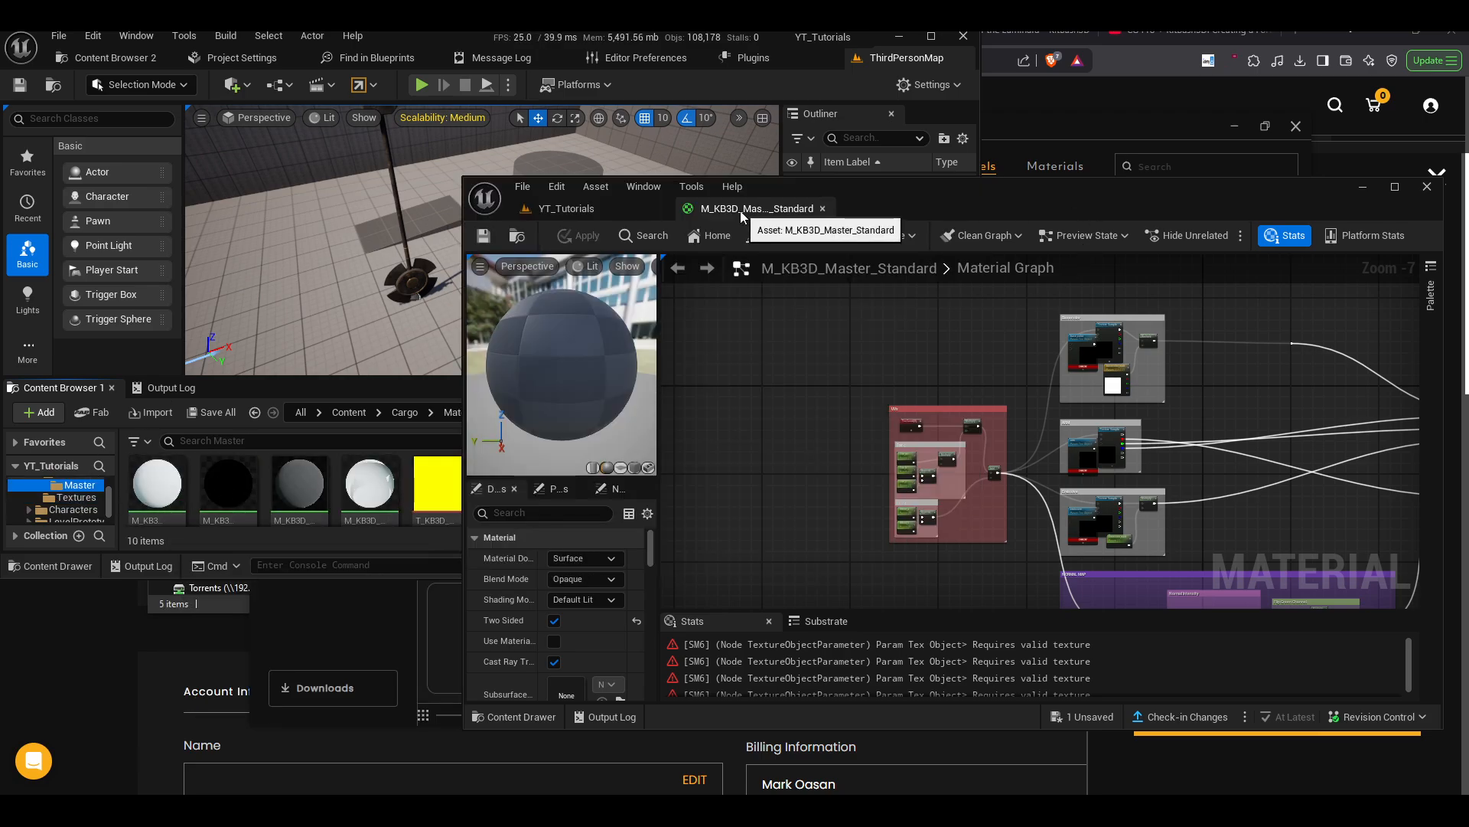
{"action": "left_click", "coordinate": [158, 493]}
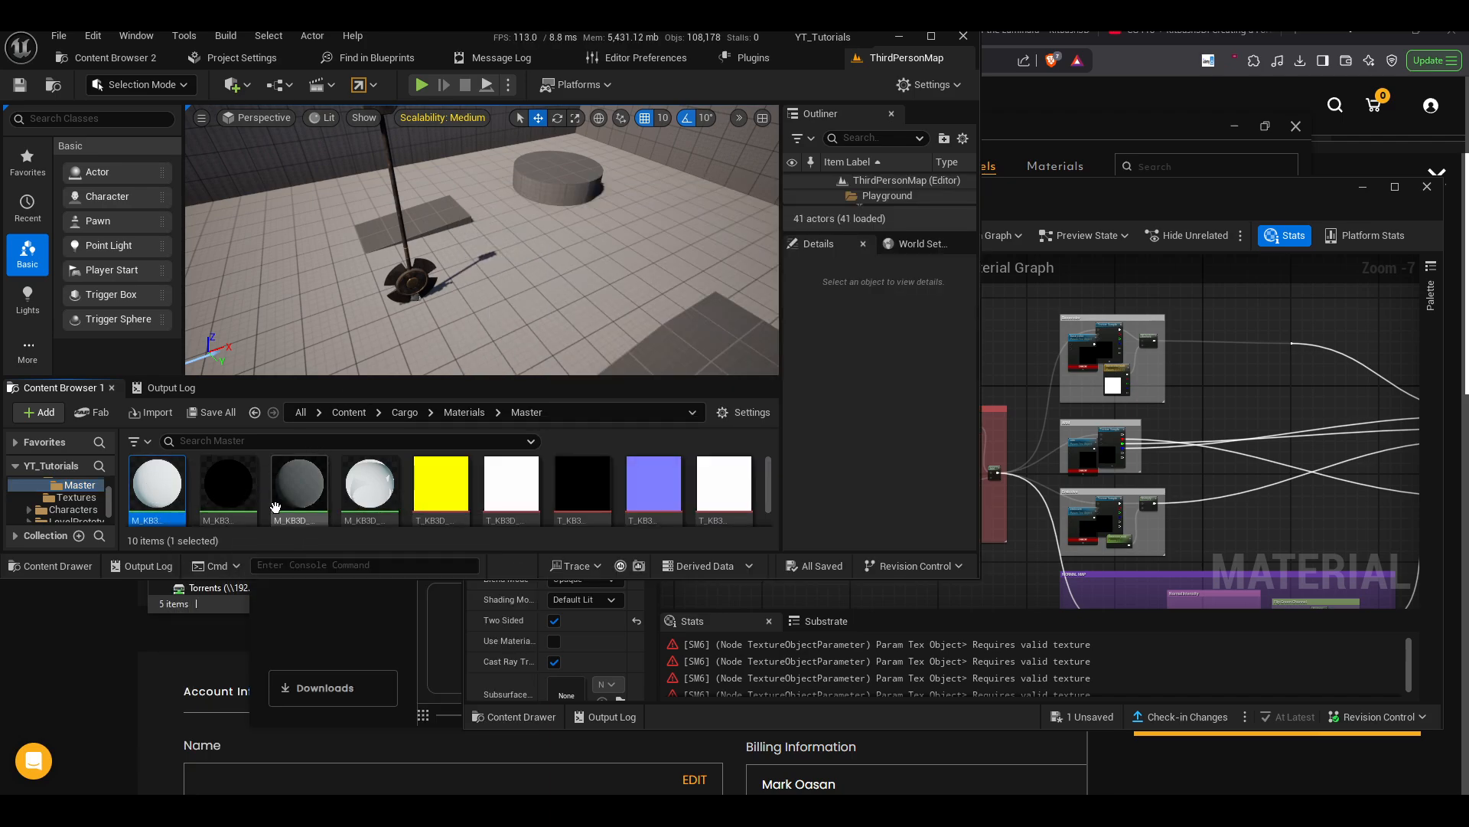
{"action": "mouse_move", "coordinate": [281, 507]}
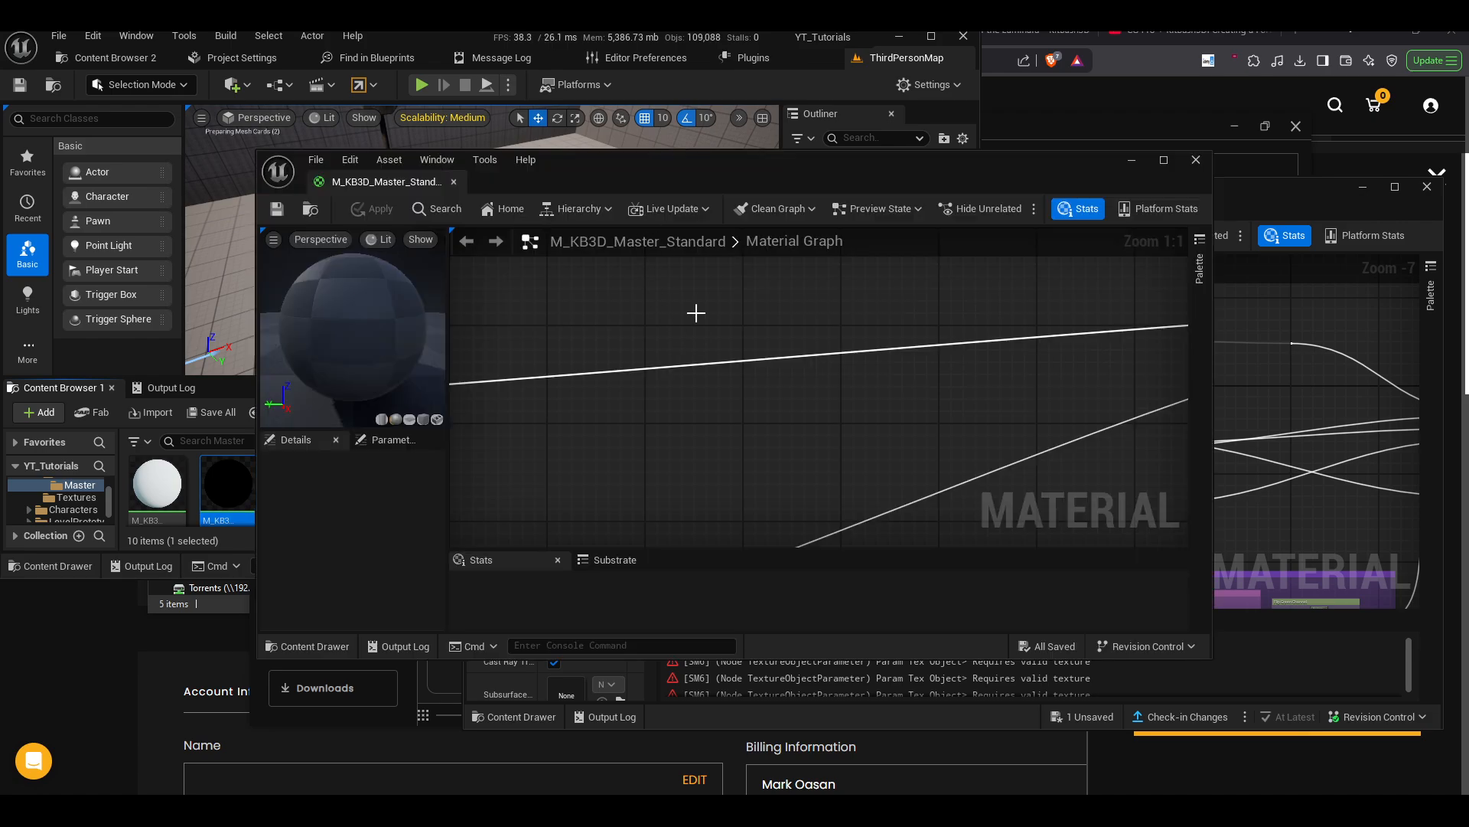
{"action": "left_click_drag", "start_coordinate": [396, 185], "coordinate": [551, 56]}
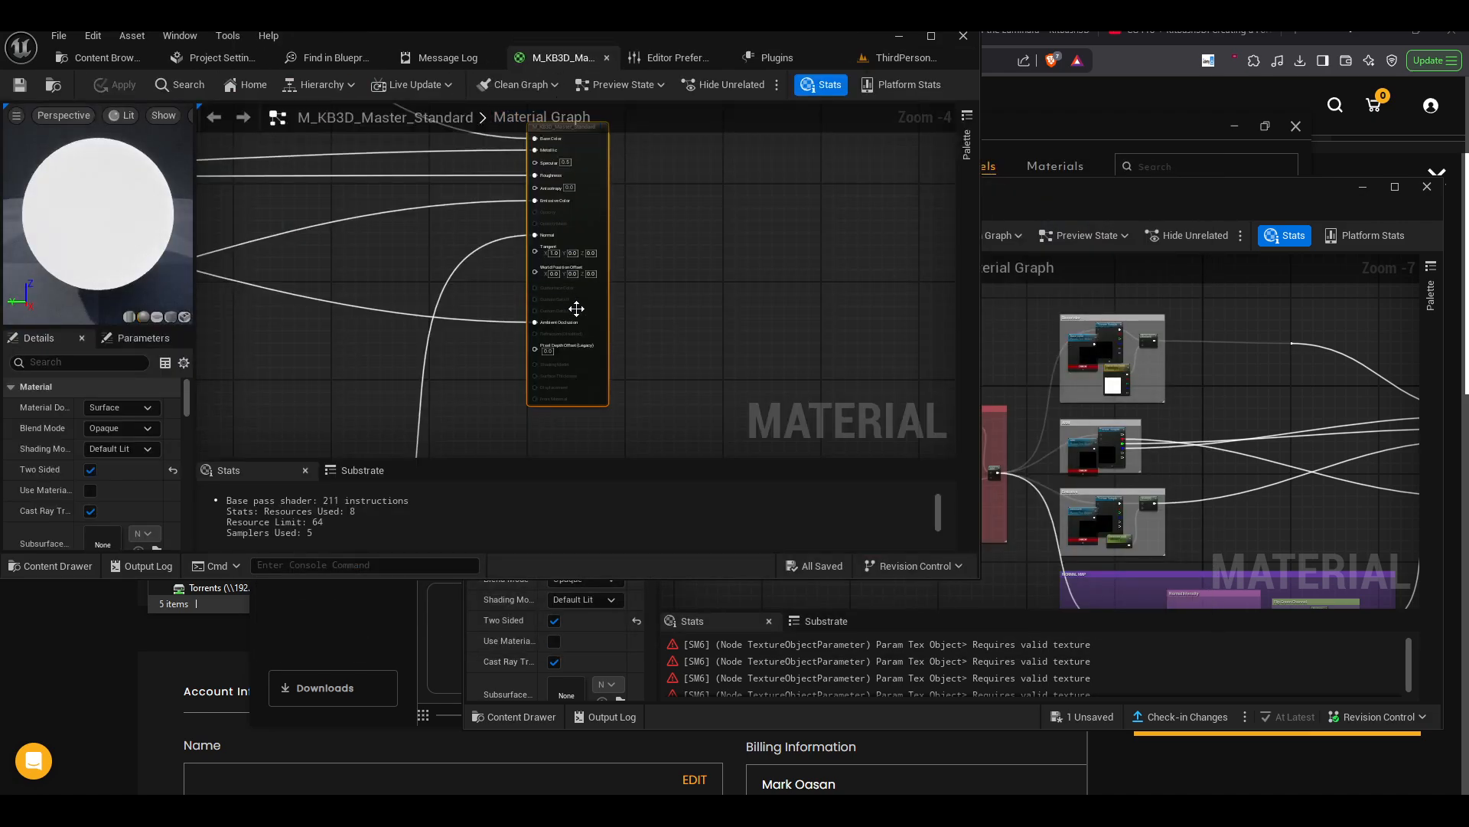
- Compare the emissive texture nodes of M_KB3D_Master_Standard in the Unreal Engine project with those in the Fortnite project
{"action": "scroll", "coordinate": [472, 265], "scroll_direction": "down", "scroll_amount": 4}
{"action": "right_click_drag", "start_coordinate": [361, 269], "coordinate": [804, 297]}
{"action": "scroll", "coordinate": [705, 304], "scroll_direction": "up", "scroll_amount": 7}
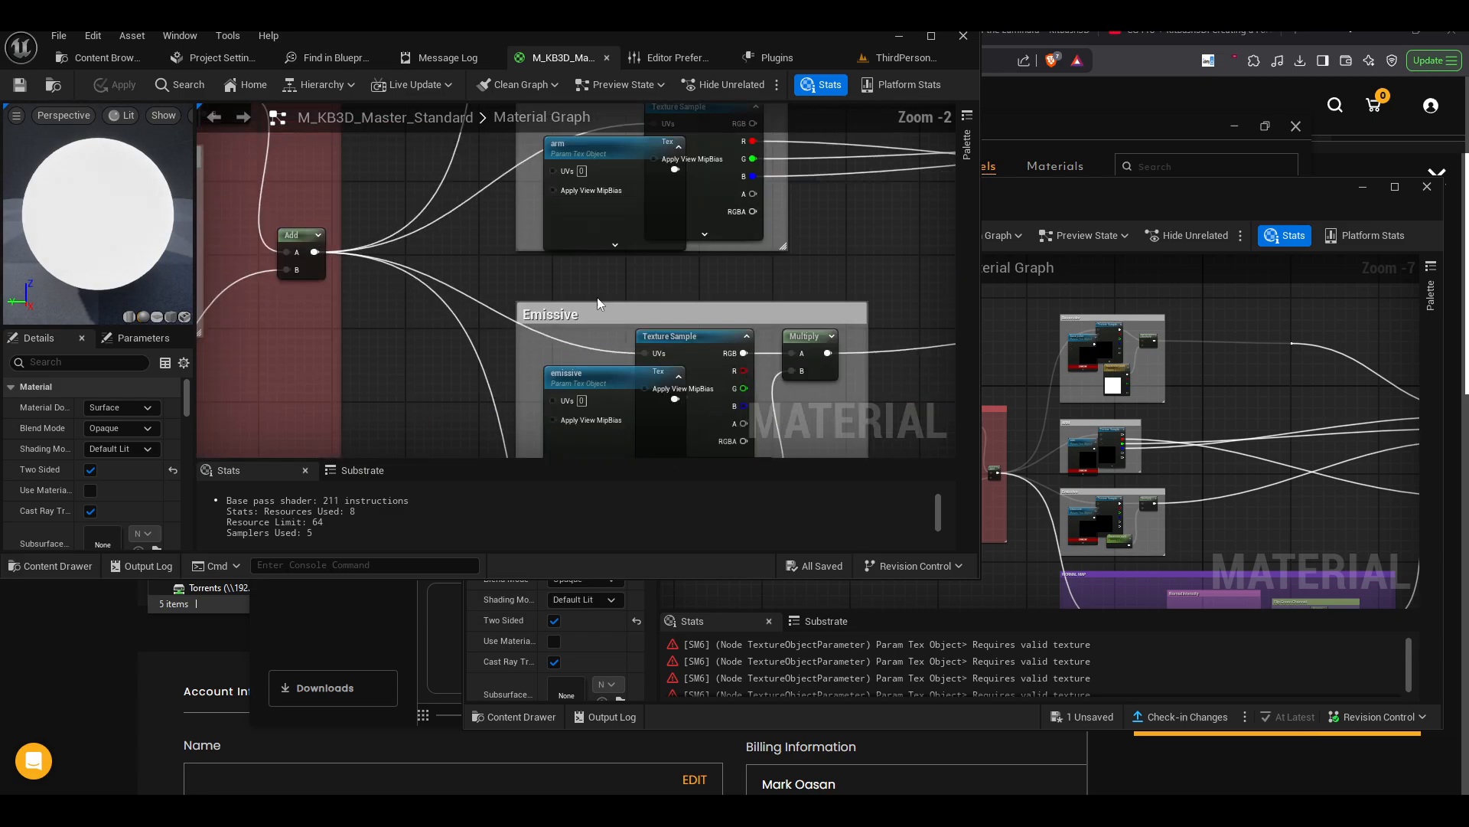
{"action": "scroll", "coordinate": [529, 282], "scroll_direction": "down", "scroll_amount": 4}
{"action": "right_click_drag", "start_coordinate": [534, 324], "coordinate": [469, 232]}
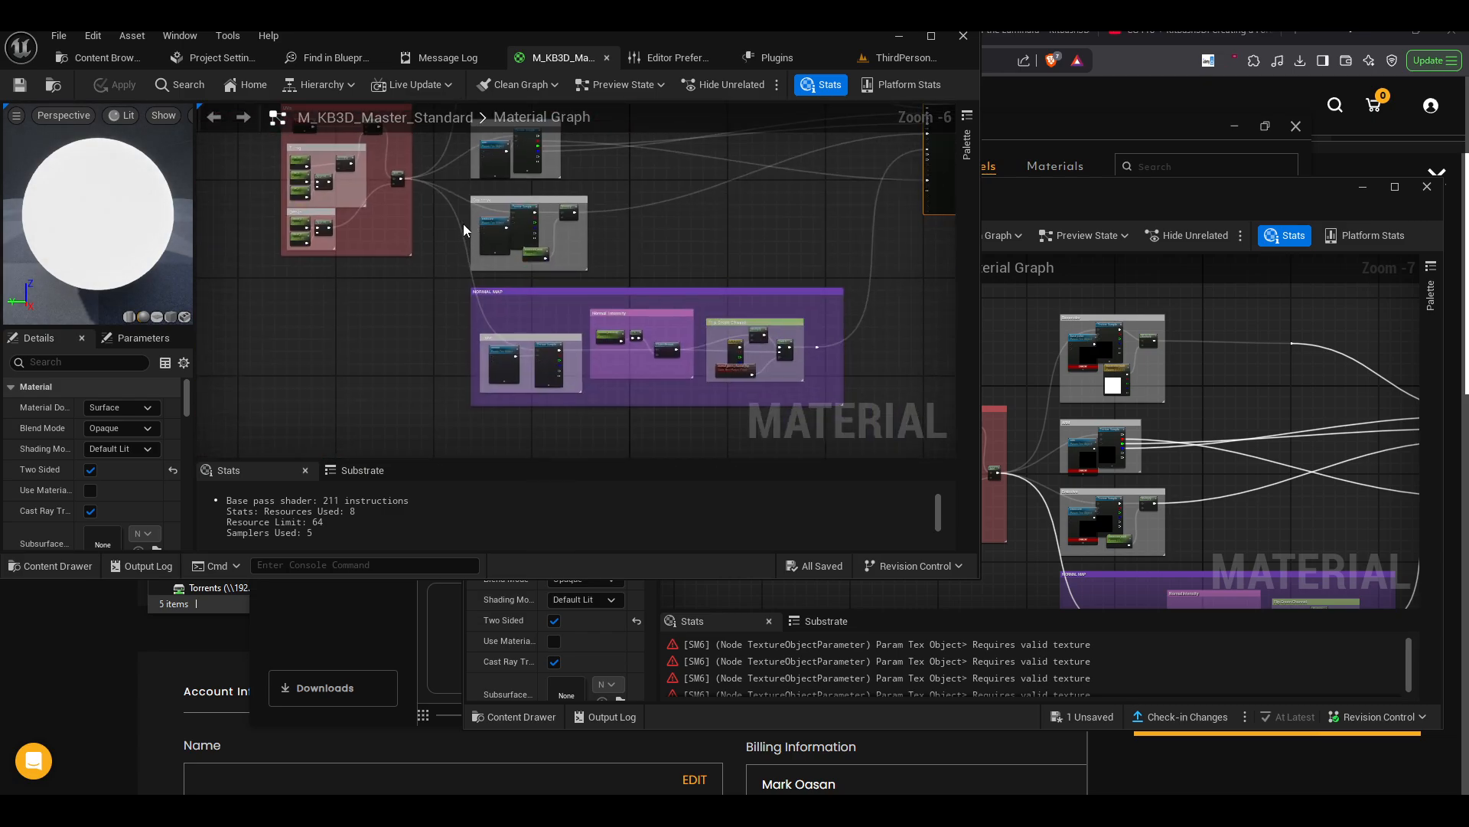
{"action": "scroll", "coordinate": [466, 228], "scroll_direction": "up", "scroll_amount": 6}
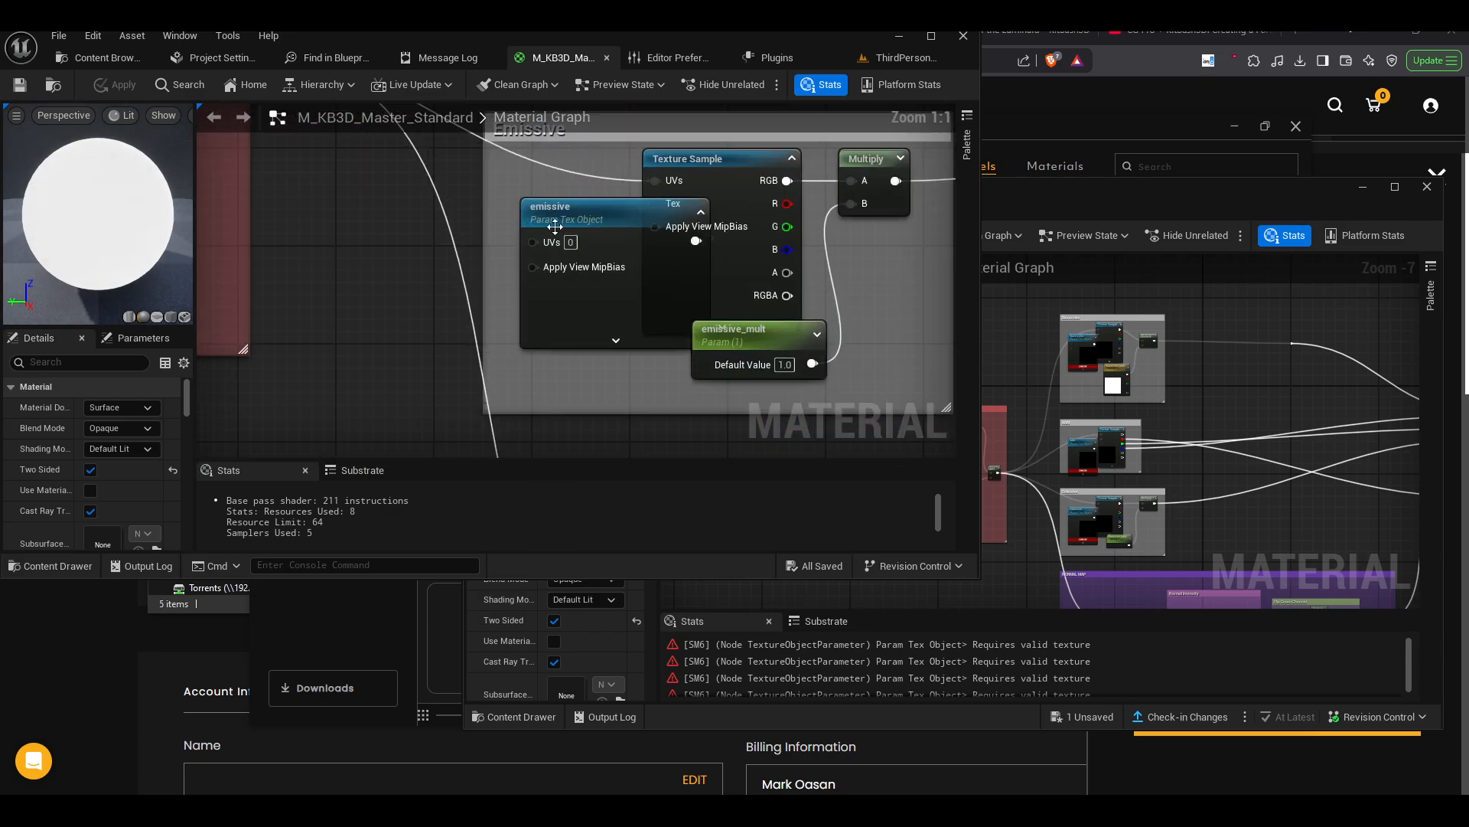
{"action": "left_click", "coordinate": [1233, 381]}
{"action": "right_click_drag", "start_coordinate": [1147, 463], "coordinate": [1054, 360]}
{"action": "scroll", "coordinate": [970, 411], "scroll_direction": "up", "scroll_amount": 5}
{"action": "scroll", "coordinate": [997, 411], "scroll_direction": "up", "scroll_amount": 2}
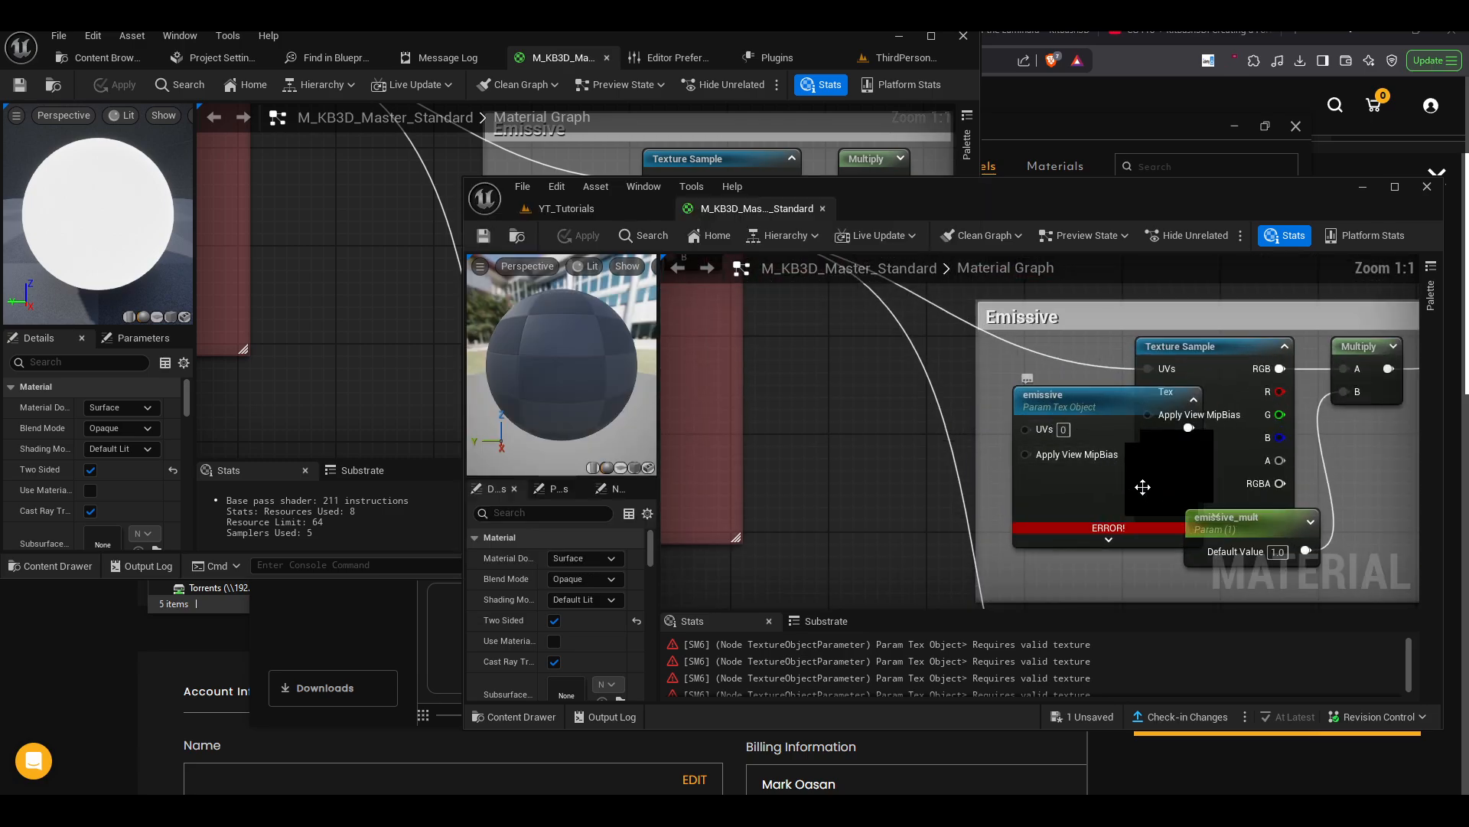
- Return the Fortnite editor to the YT_Tutorials level and close M_KB3D_Master_Standard in the Unreal Engine project, going back to ThirdPersonMap
{"action": "left_click", "coordinate": [604, 211]}
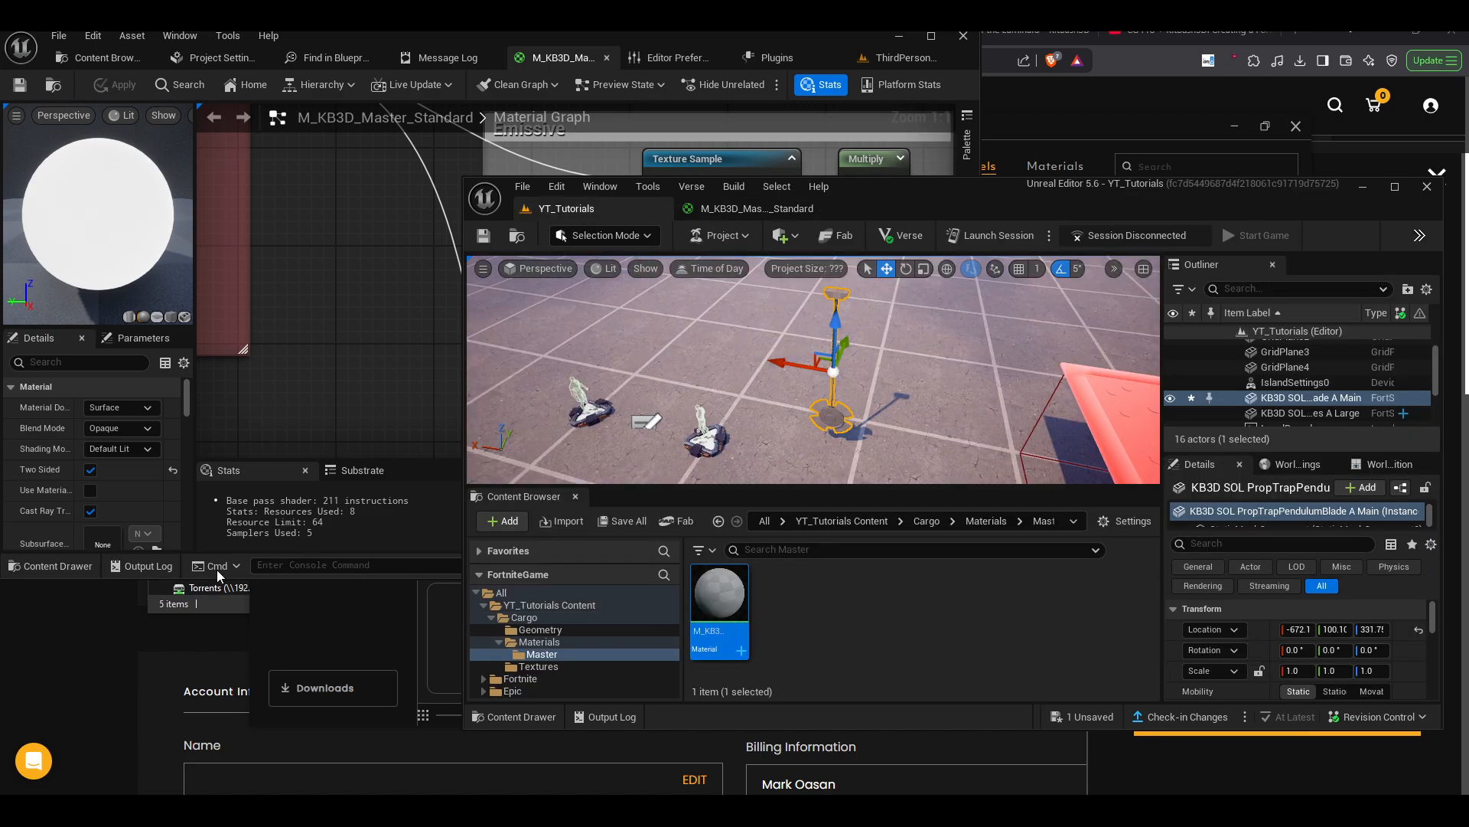
{"action": "left_click", "coordinate": [325, 565]}
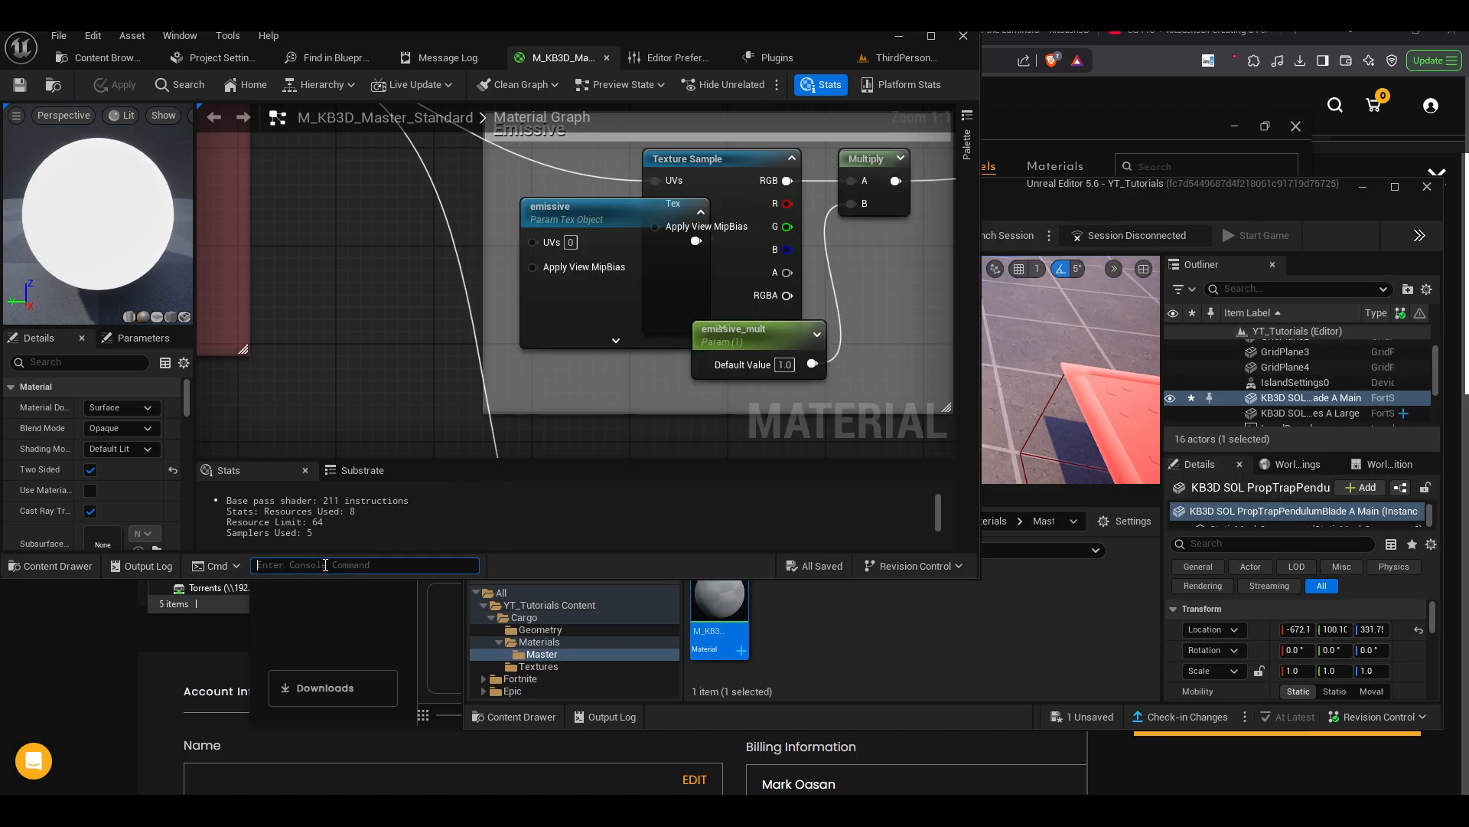
{"action": "left_click", "coordinate": [608, 58]}
{"action": "left_click", "coordinate": [872, 60]}
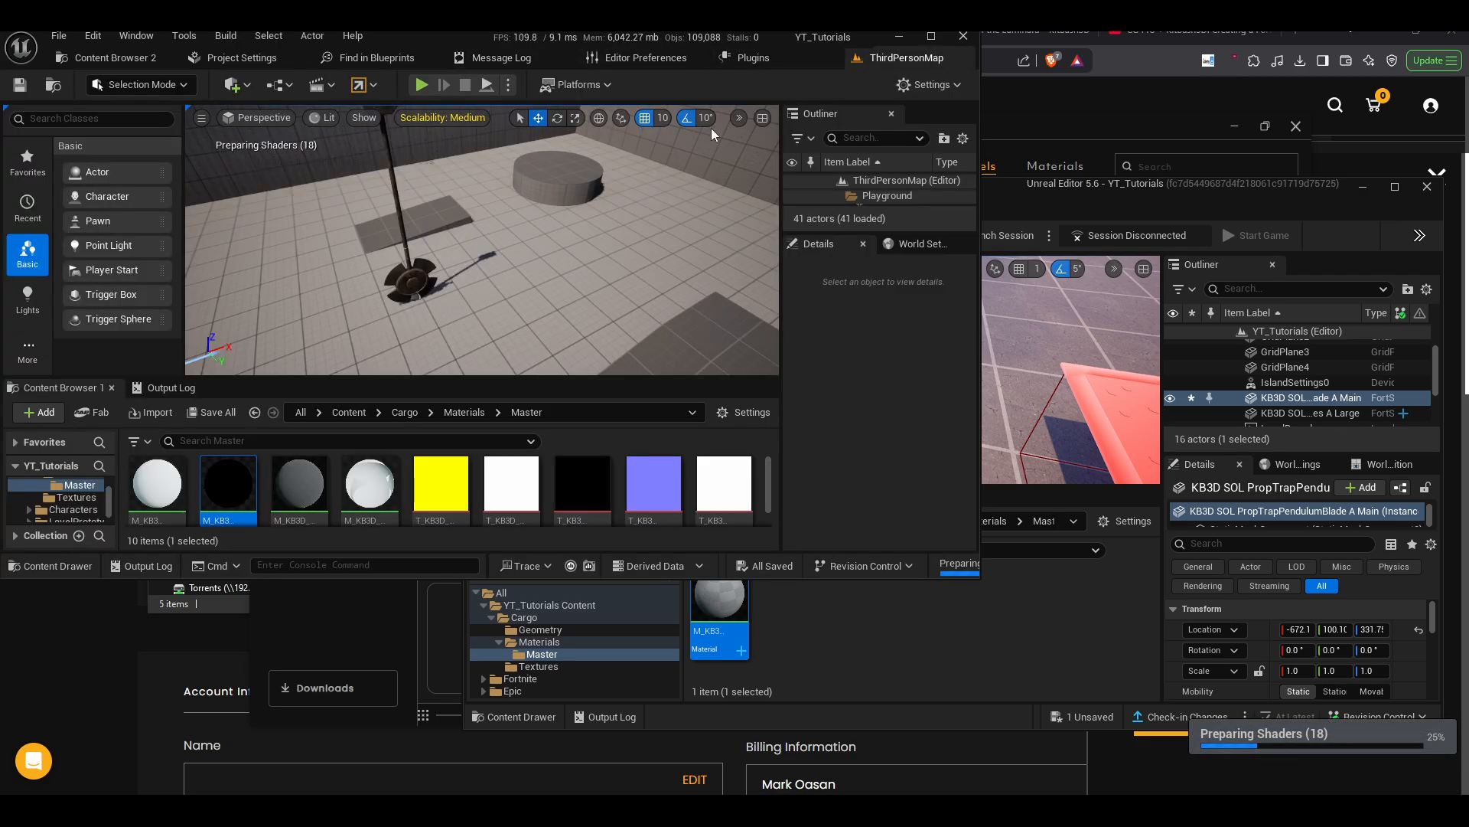
- Browse the Unreal Engine project's Cargo Textures and Materials folders and select the MI_KB3D_SOL_MetalDarkWorn material instance
{"action": "left_click", "coordinate": [87, 500]}
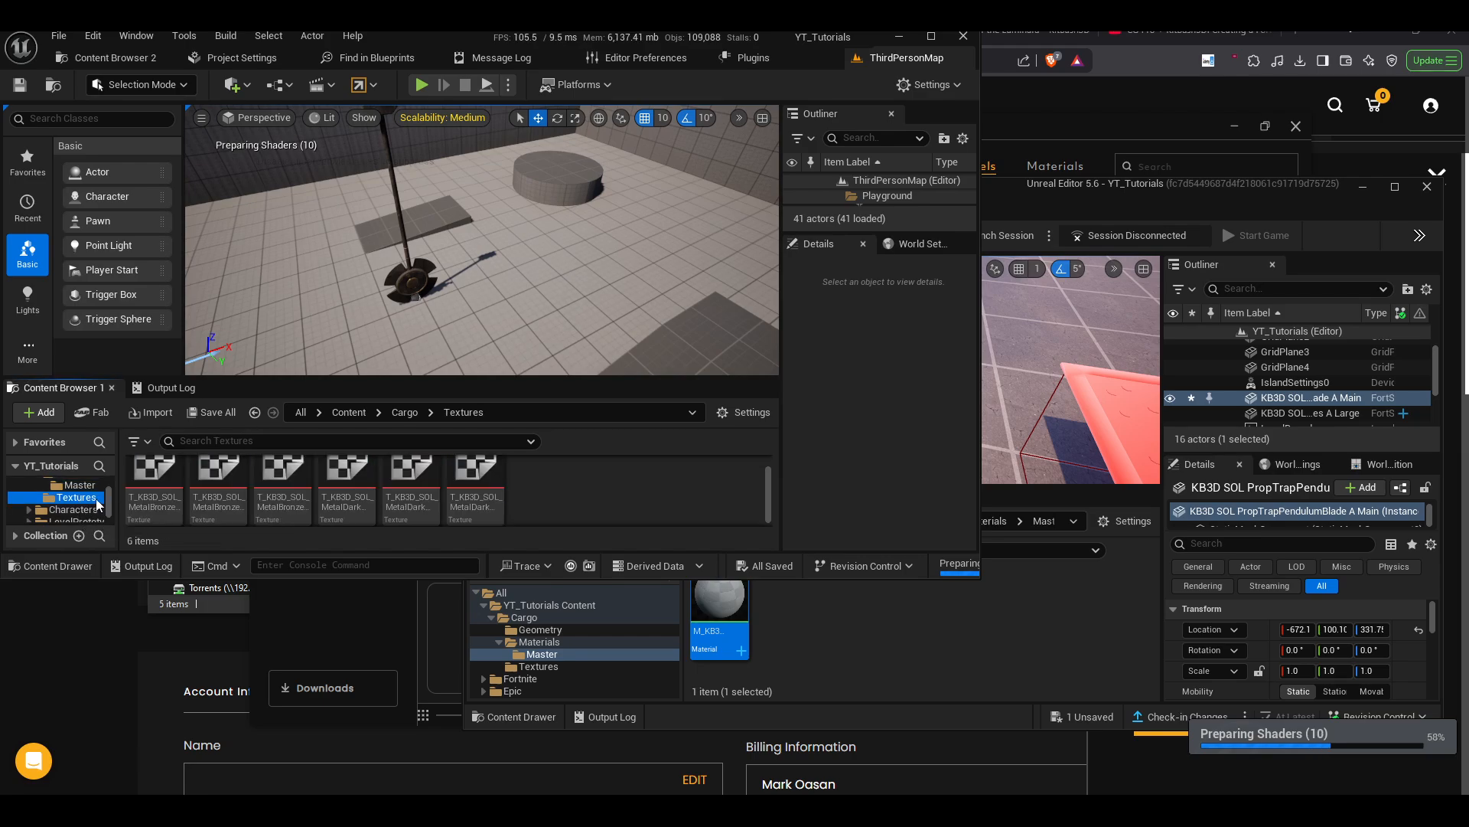
{"action": "scroll", "coordinate": [93, 502], "scroll_direction": "up", "scroll_amount": 1}
{"action": "left_click", "coordinate": [84, 512]}
{"action": "left_click", "coordinate": [76, 497]}
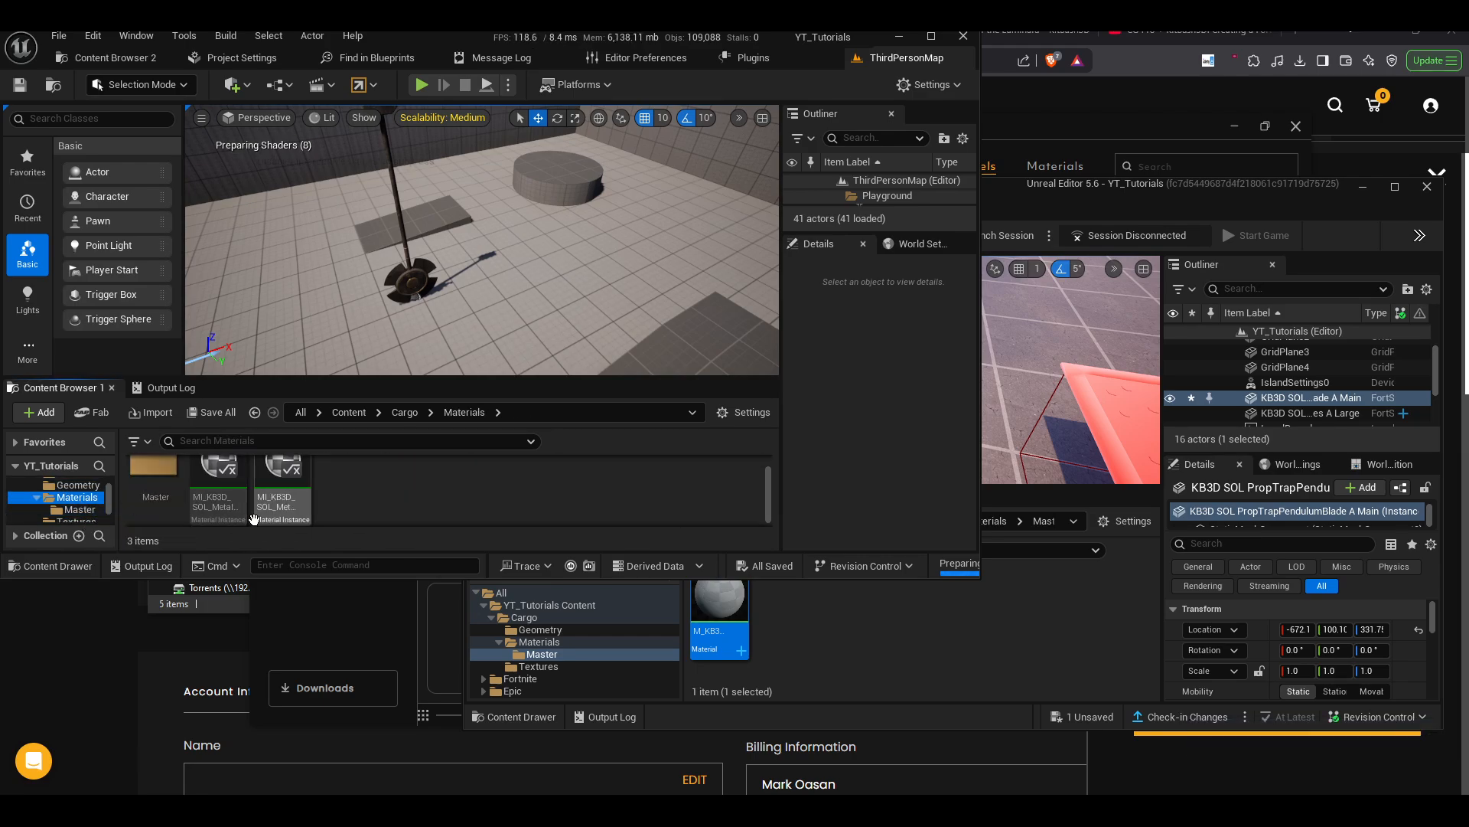
{"action": "left_click", "coordinate": [213, 492]}
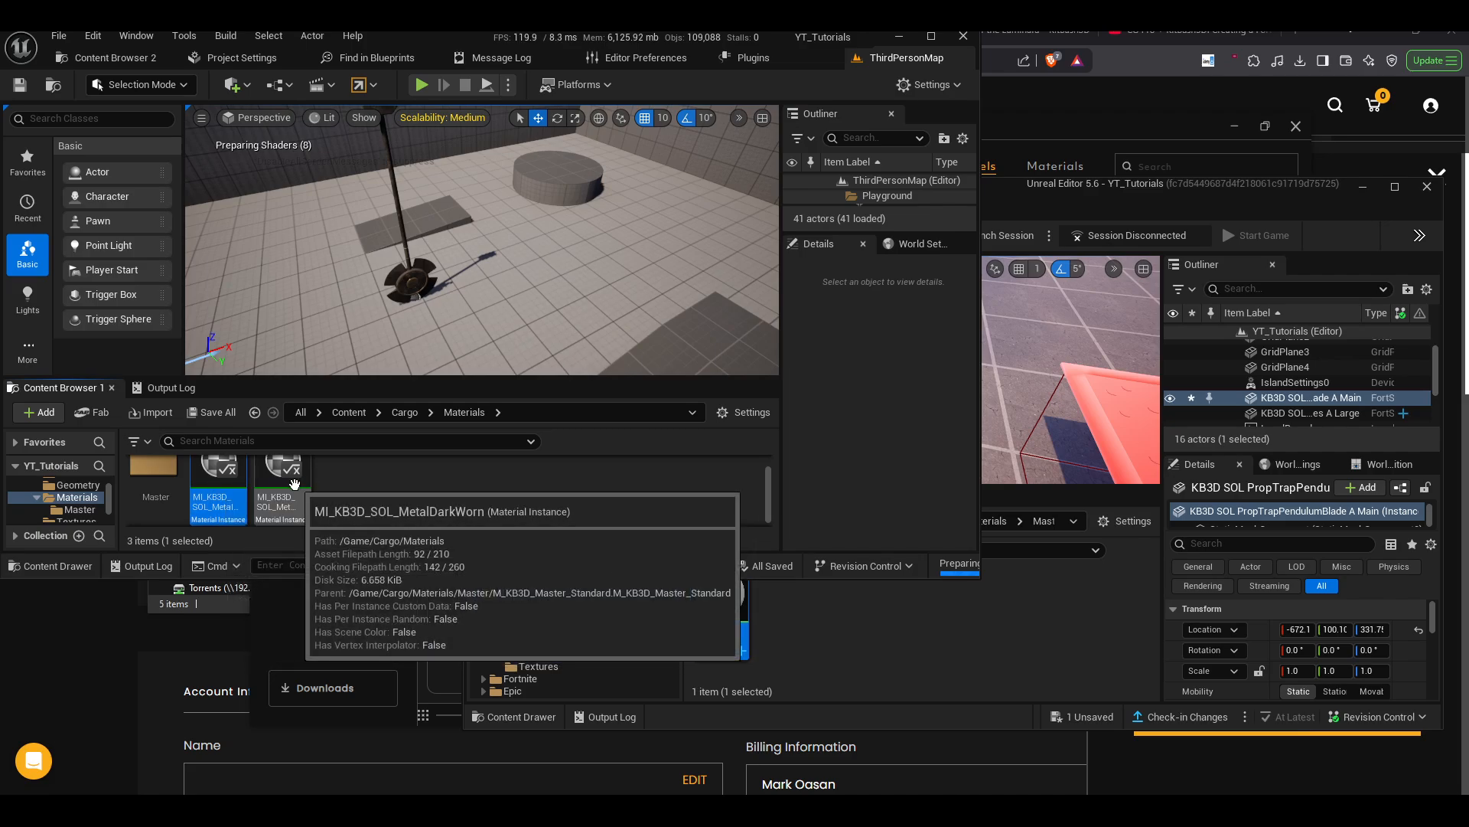
{"action": "left_click", "coordinate": [284, 489]}
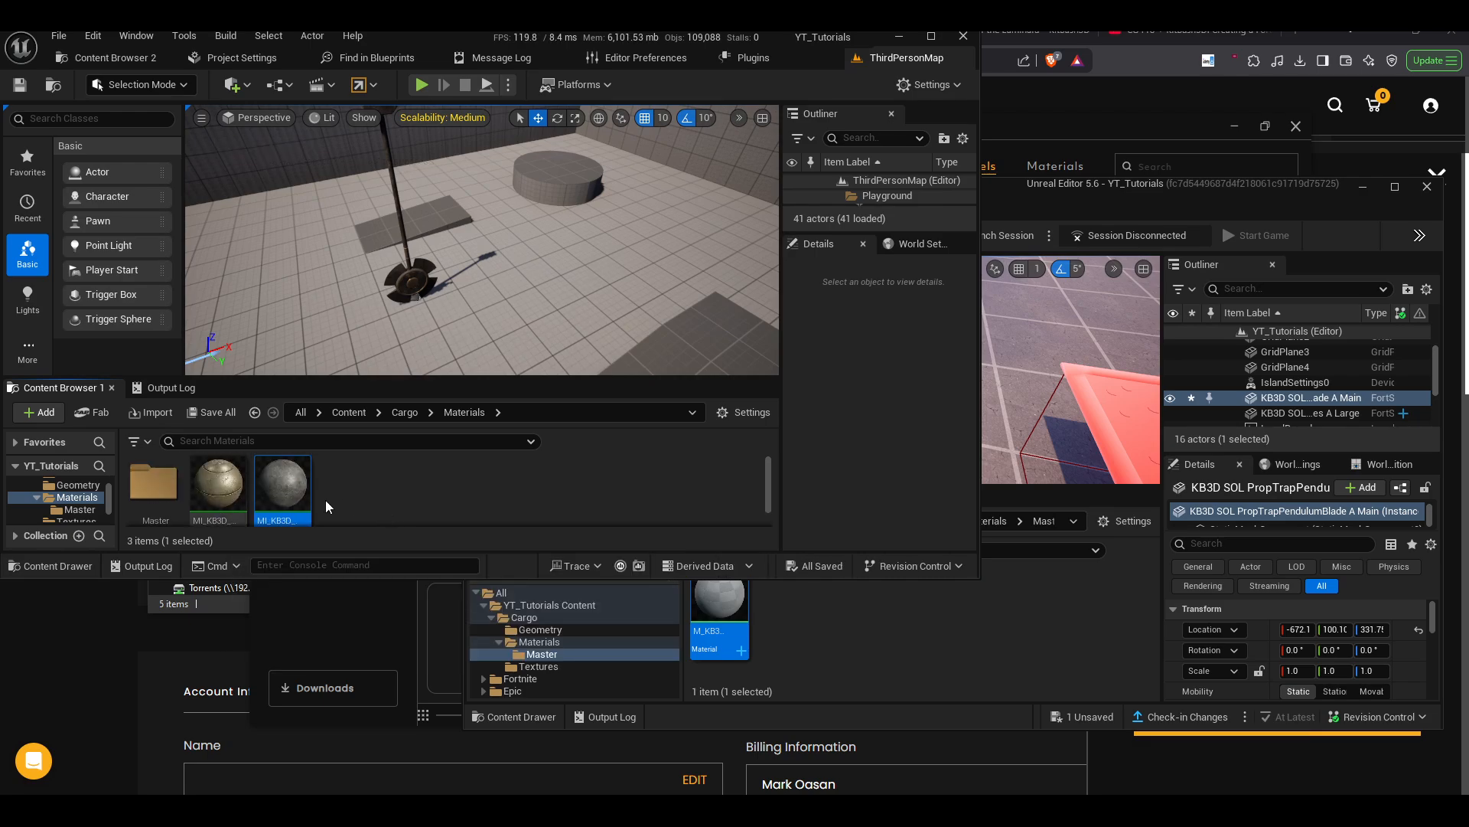
- Try to transfer the MI_KB3D_SOL_MetalDarkWorn material instance directly into the Fortnite project's Master folder
{"action": "left_click", "coordinate": [816, 636]}
{"action": "left_click_drag", "start_coordinate": [283, 487], "coordinate": [861, 607]}
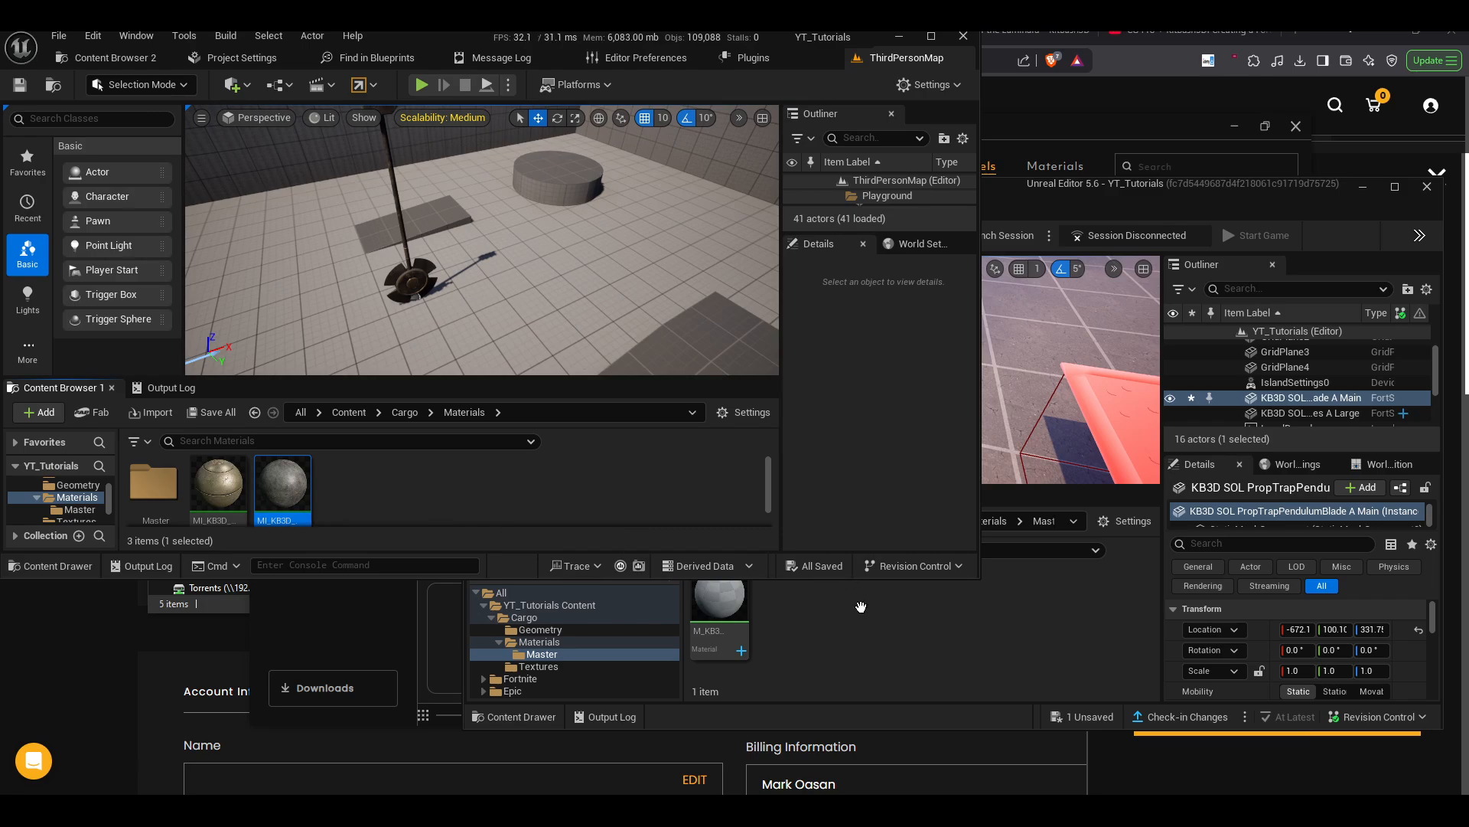
{"action": "right_click", "coordinate": [283, 490]}
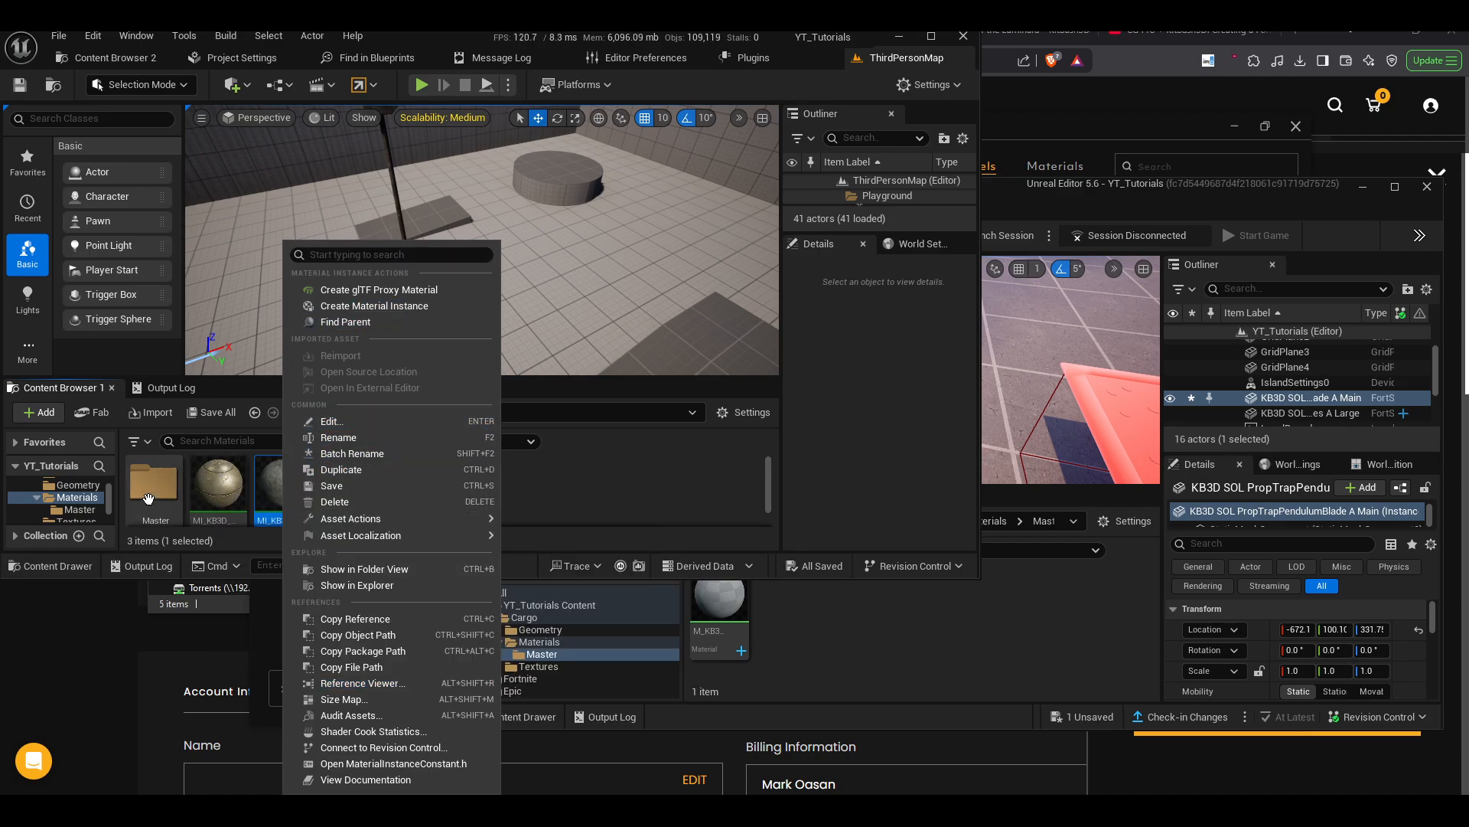
- Migrate the Unreal Engine project's Materials folder with its dependencies to the YT_Tutorials Fortnite Content folder, overwriting the existing M_KB3D_Master_Standard
{"action": "right_click", "coordinate": [89, 503]}
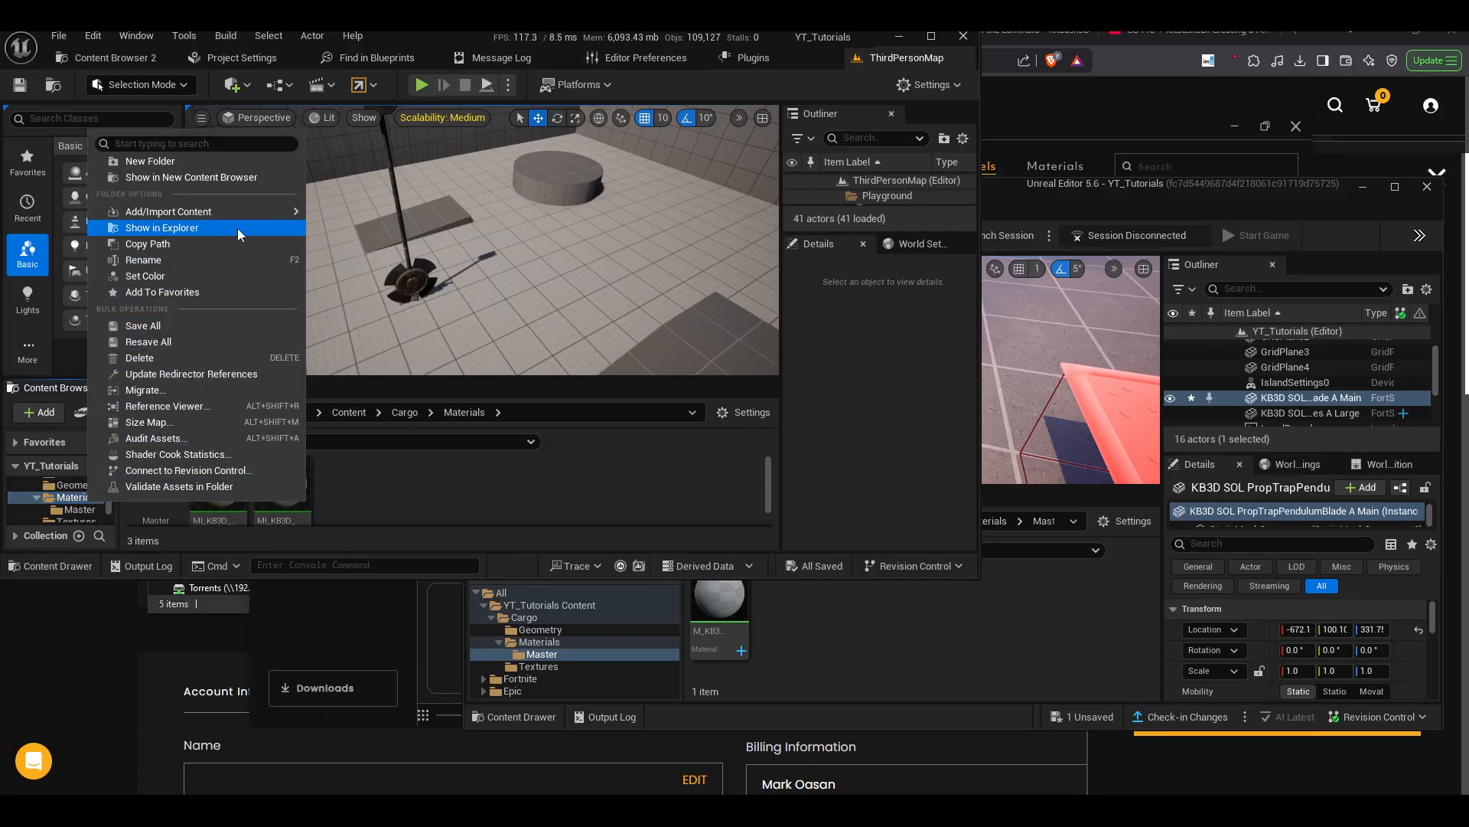
{"action": "mouse_move", "coordinate": [240, 212]}
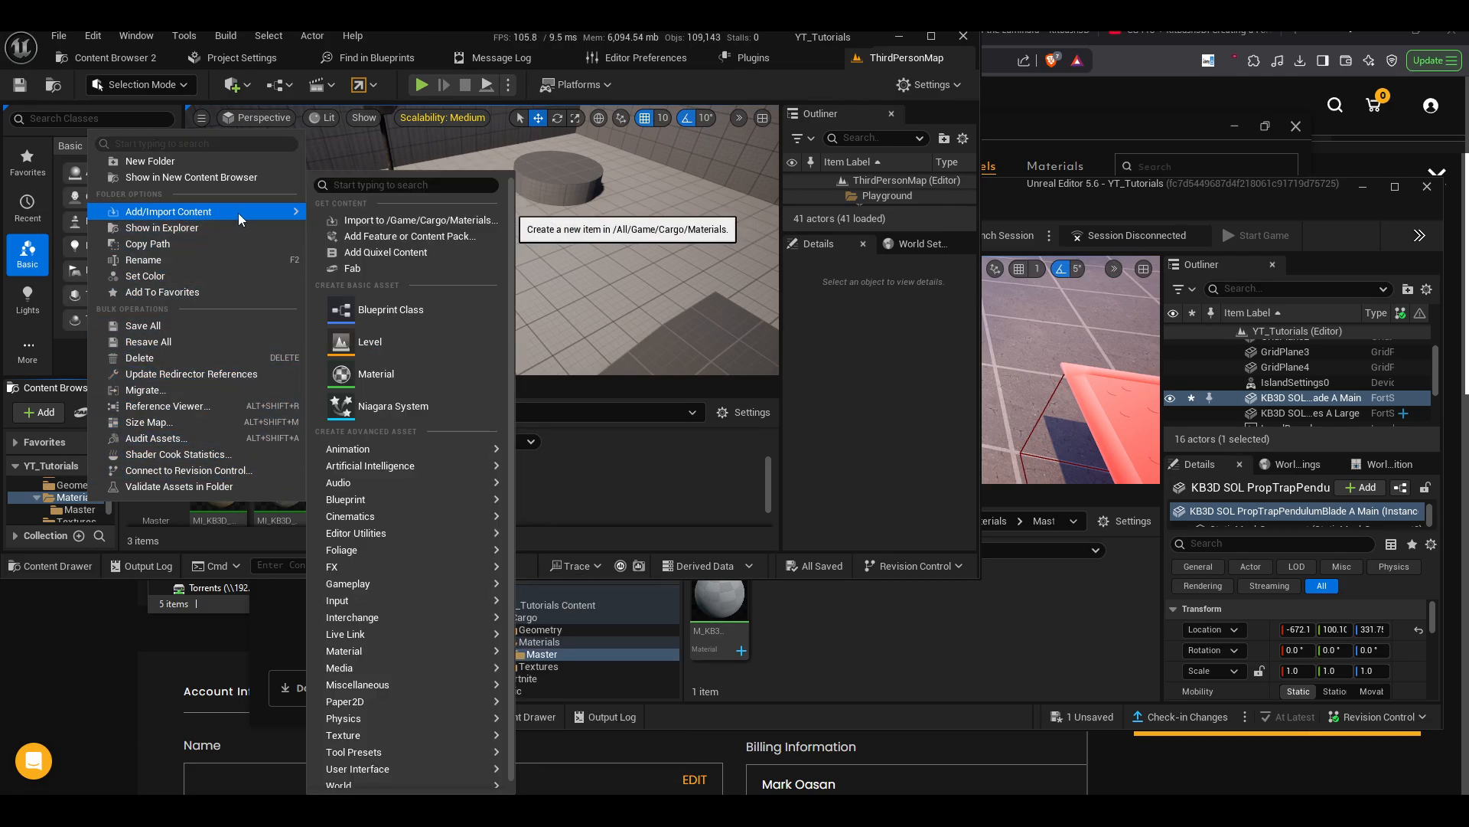
{"action": "left_click", "coordinate": [191, 389]}
{"action": "scroll", "coordinate": [666, 387], "scroll_direction": "down", "scroll_amount": 1}
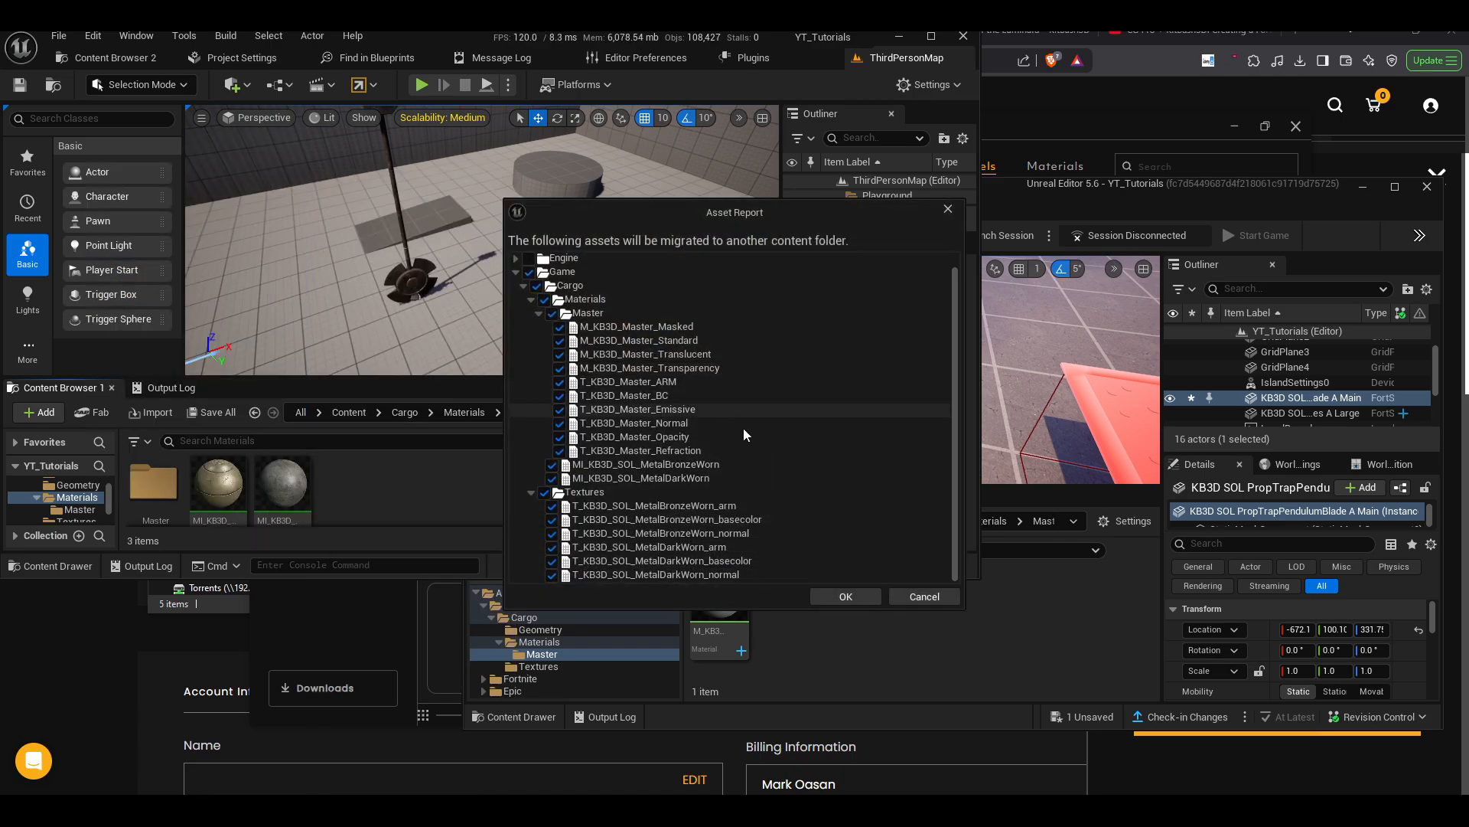
{"action": "left_click", "coordinate": [846, 596]}
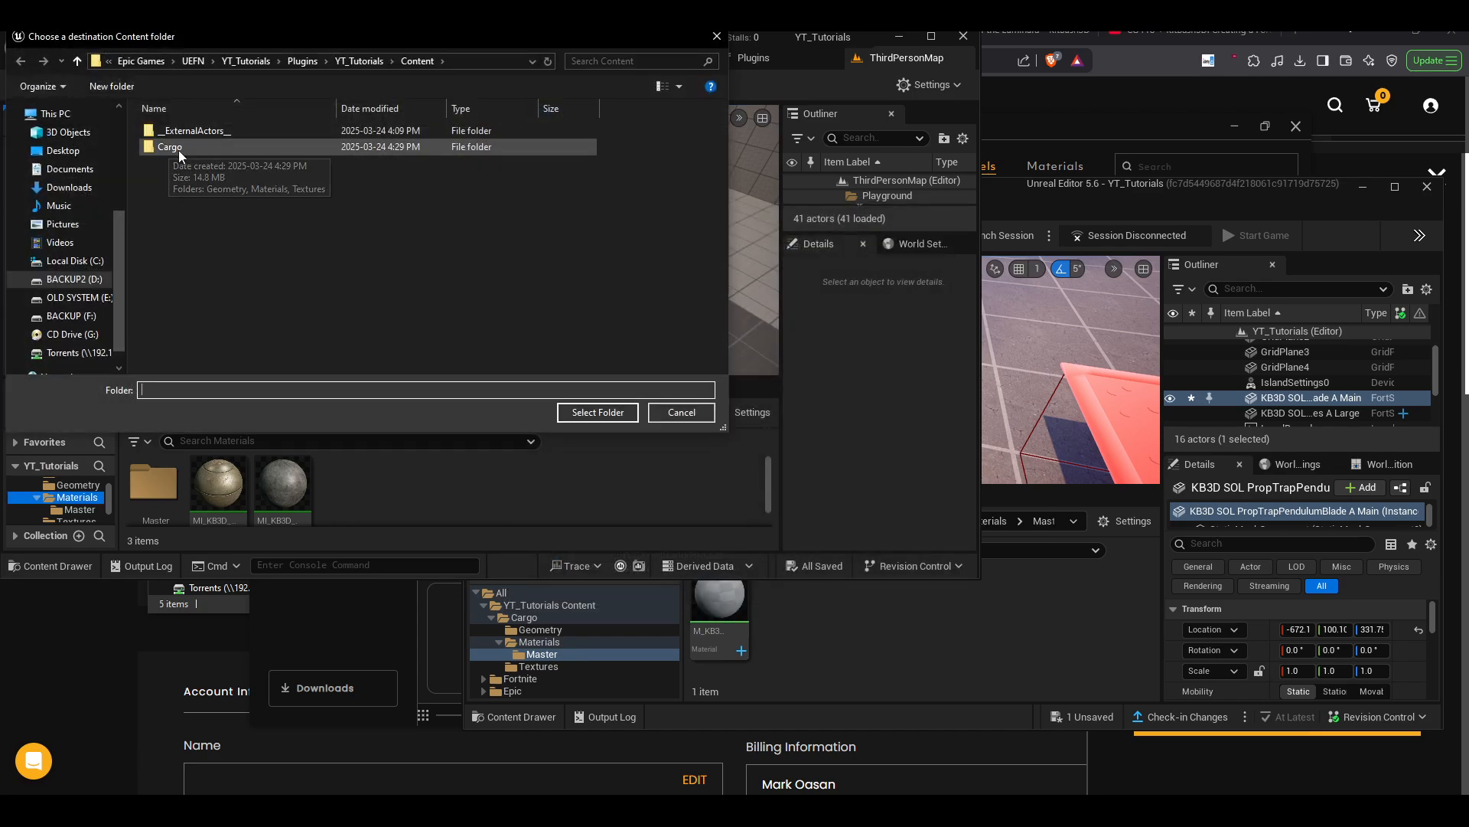
{"action": "left_click", "coordinate": [611, 415]}
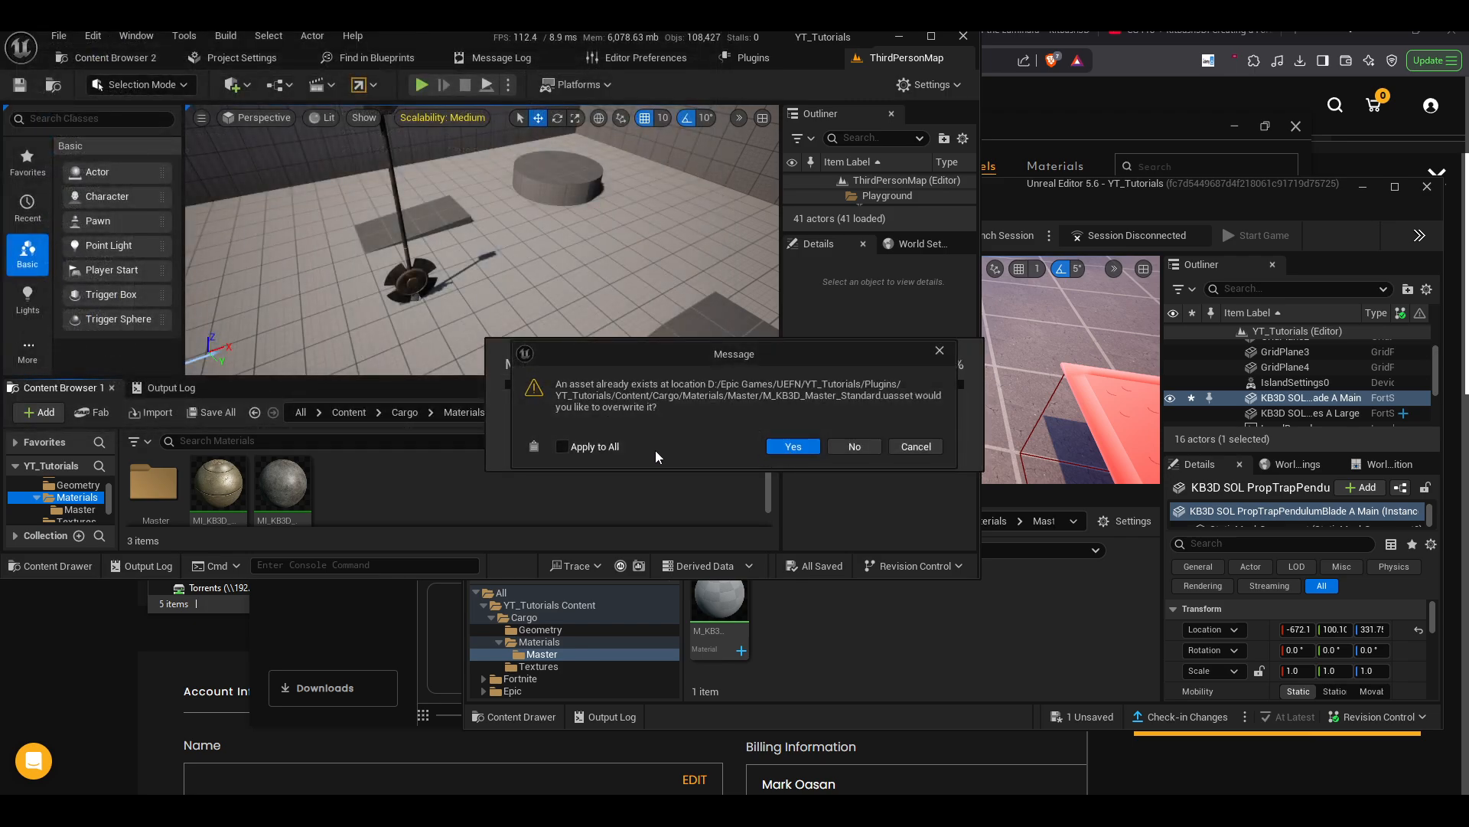
{"action": "left_click", "coordinate": [803, 446]}
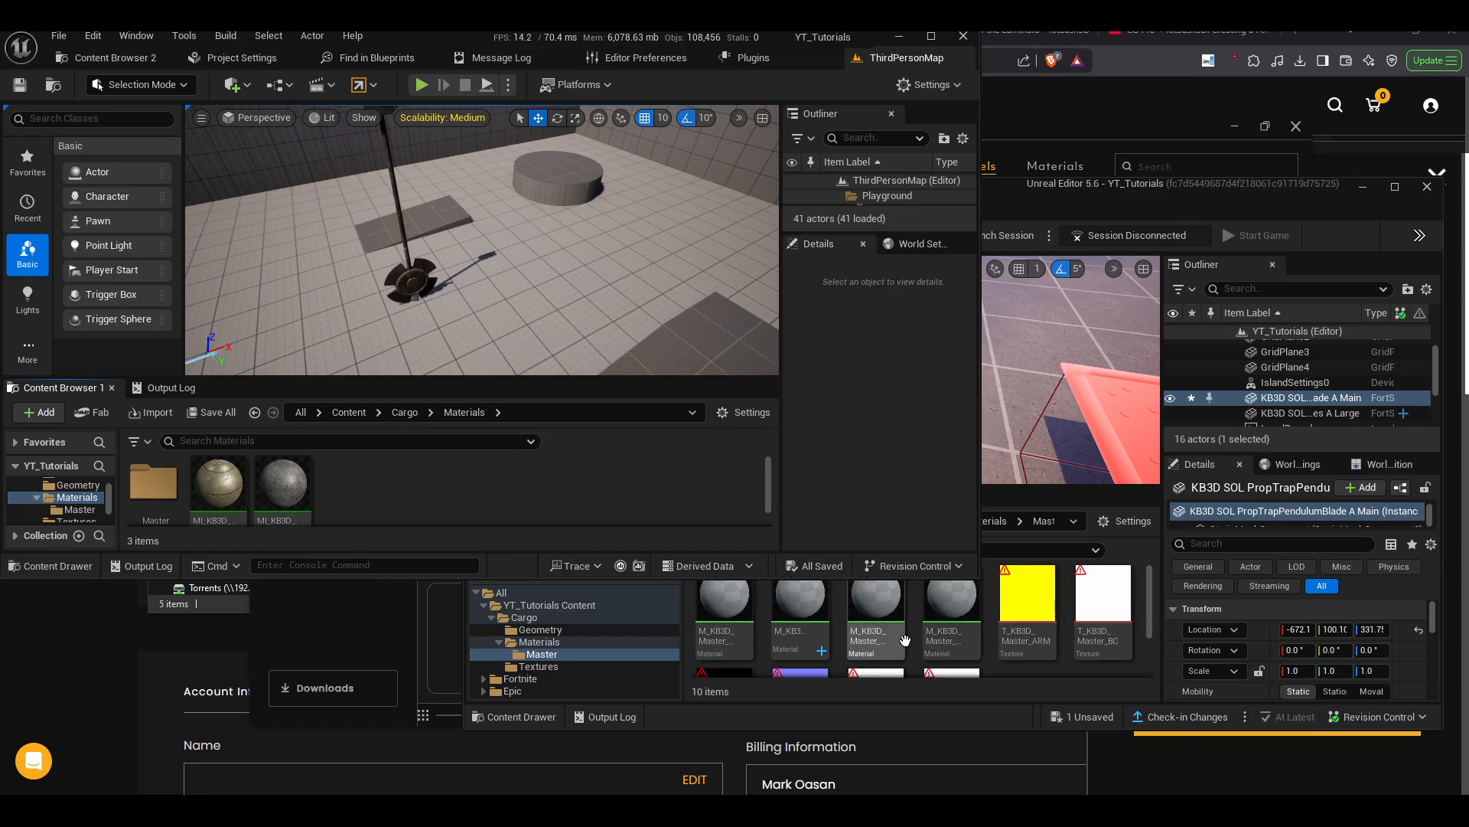
- Switch to the full-screen Fortnite editor and inspect the pendulum blade, the T_KB3D_Master_ARM texture's information and the Textures and Master folders
{"action": "left_click", "coordinate": [1158, 594]}
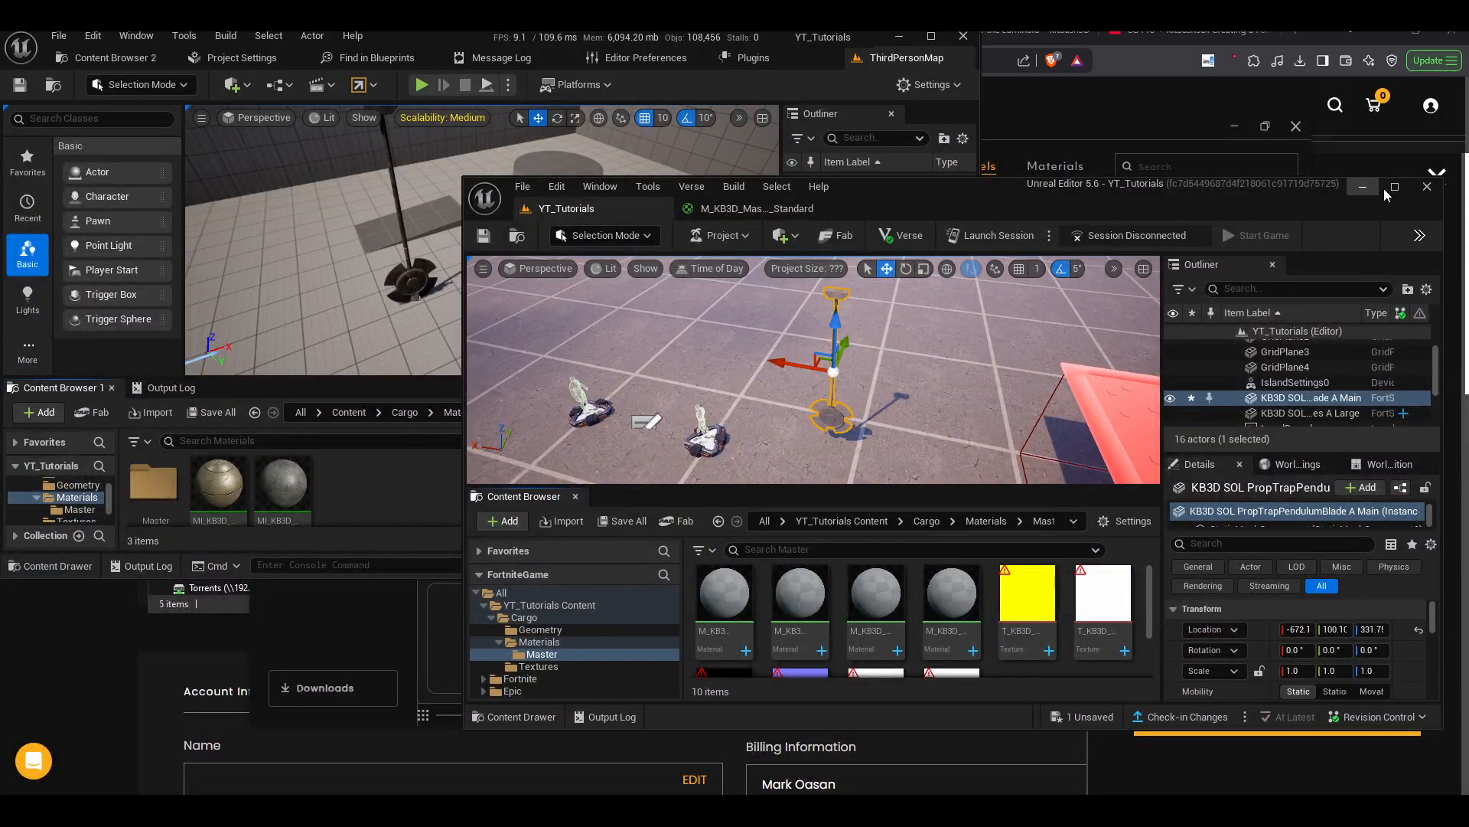
{"action": "left_click", "coordinate": [1360, 186]}
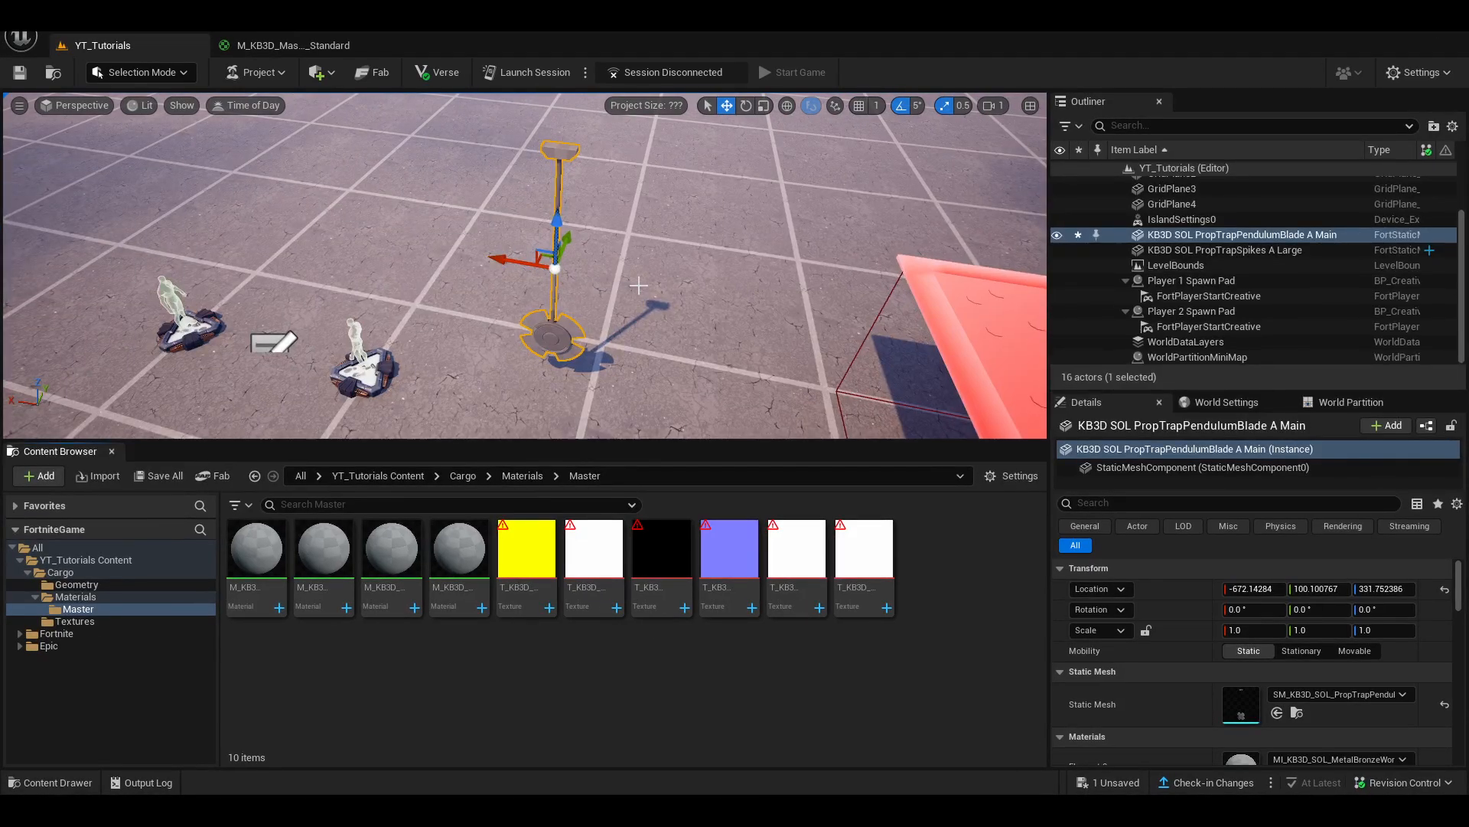
{"action": "right_click_drag", "start_coordinate": [588, 308], "coordinate": [512, 348]}
{"action": "left_click", "coordinate": [539, 550]}
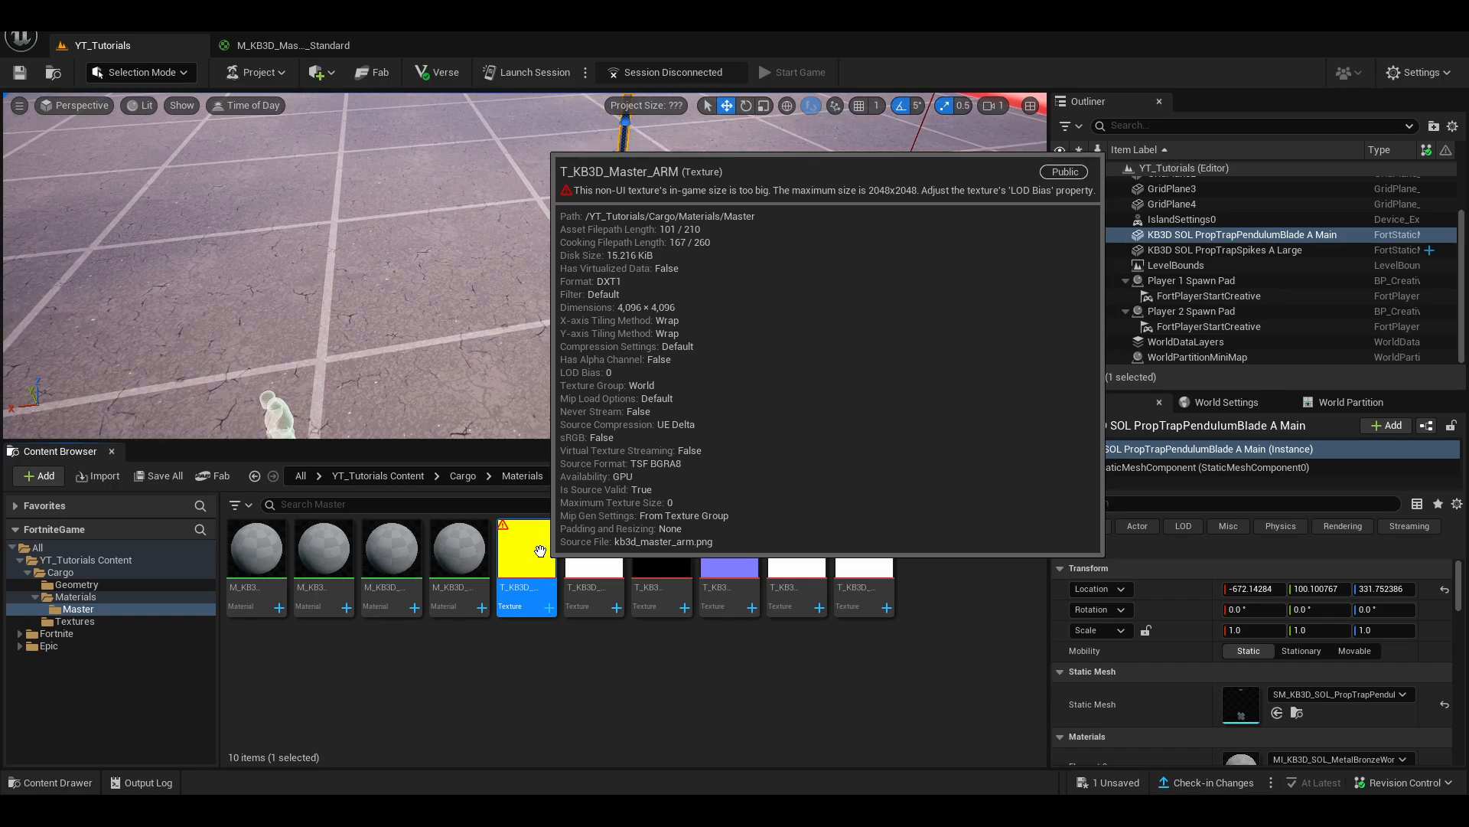
{"action": "left_click", "coordinate": [108, 623]}
{"action": "left_click", "coordinate": [85, 610]}
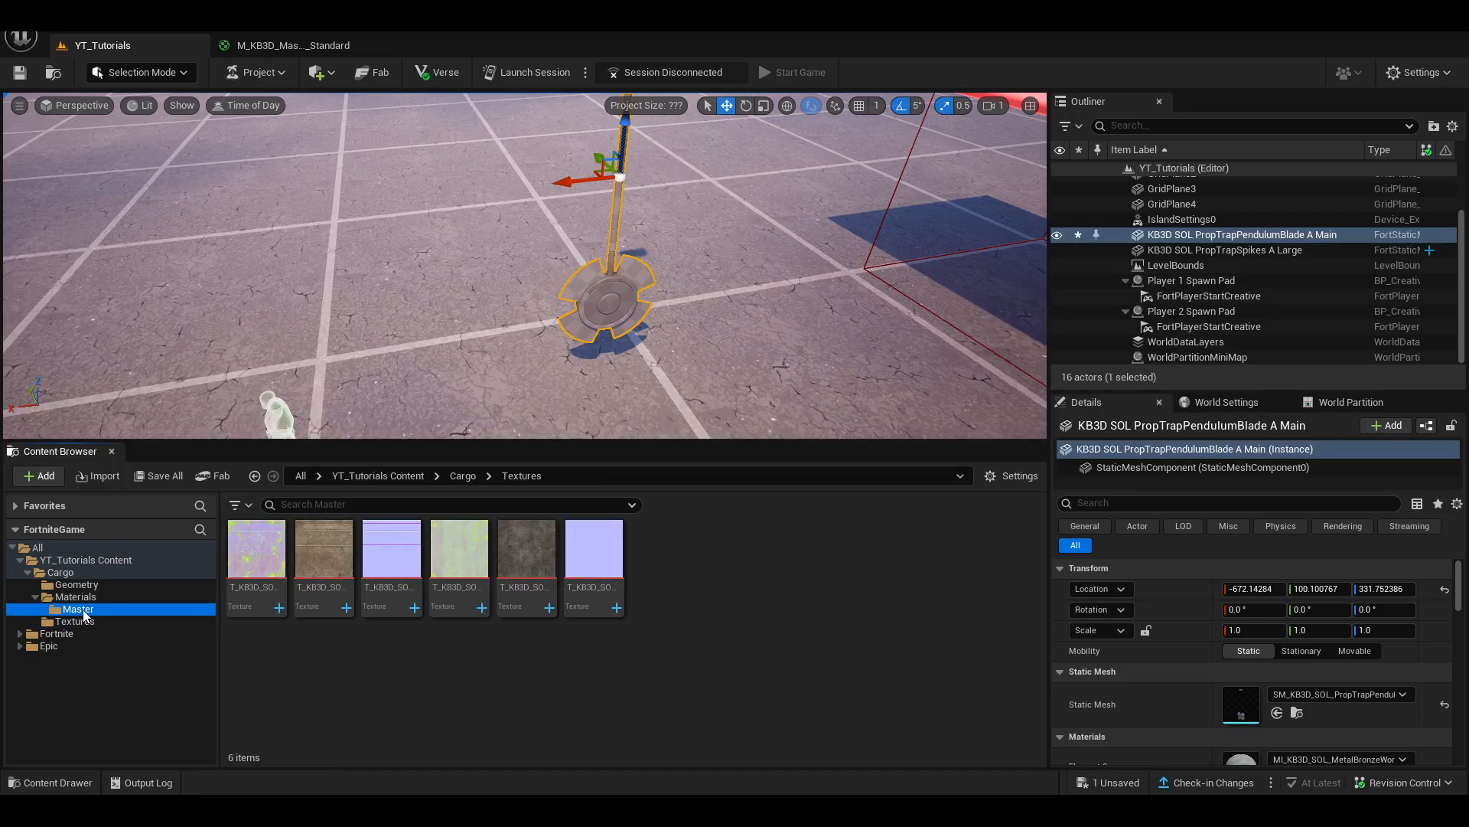
- Open the T_KB3D_Master_ARM texture from the Master folder and look through its detail settings
{"action": "left_click", "coordinate": [550, 604]}
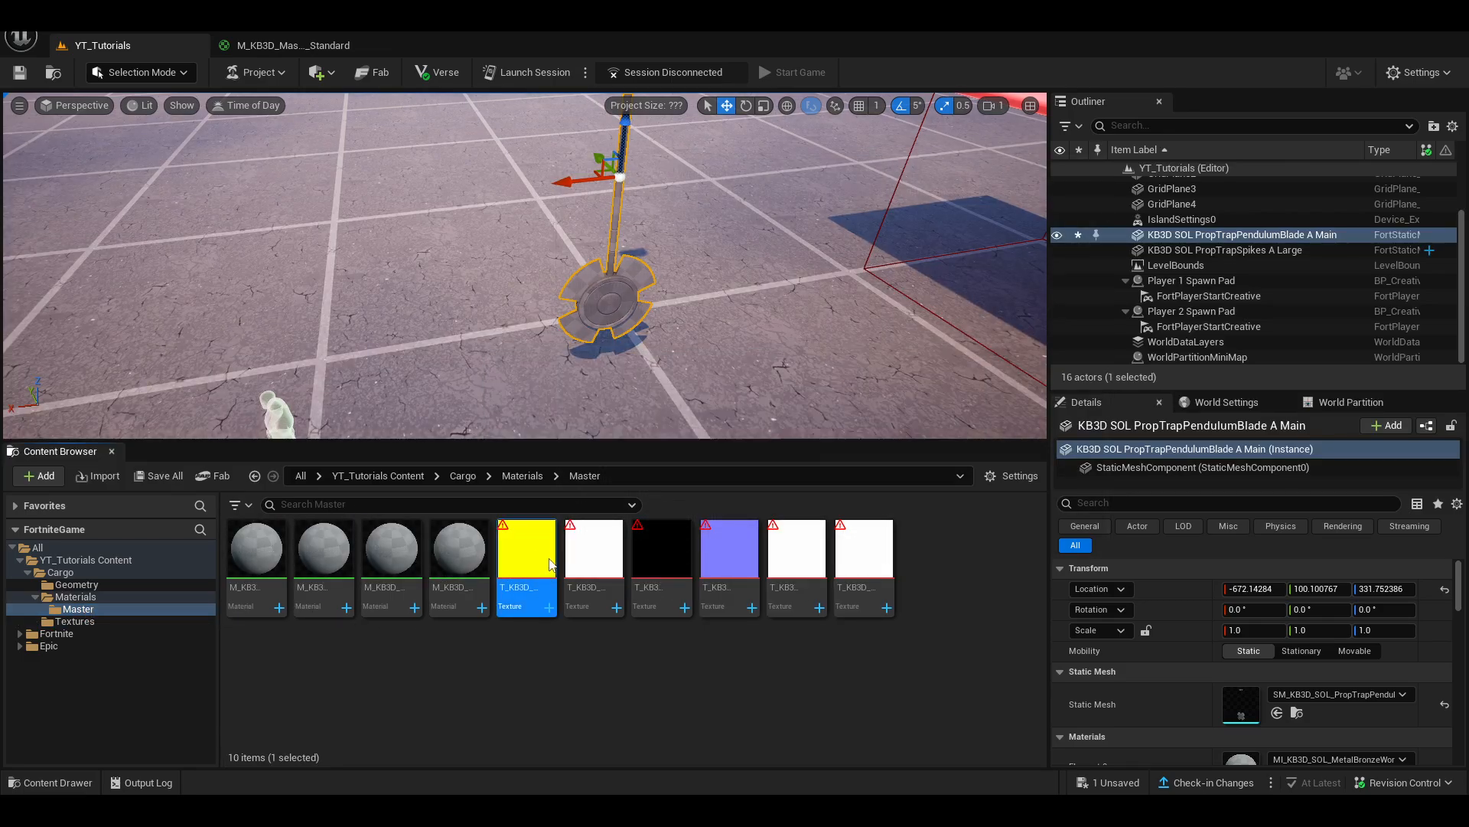
{"action": "double_click", "coordinate": [550, 565]}
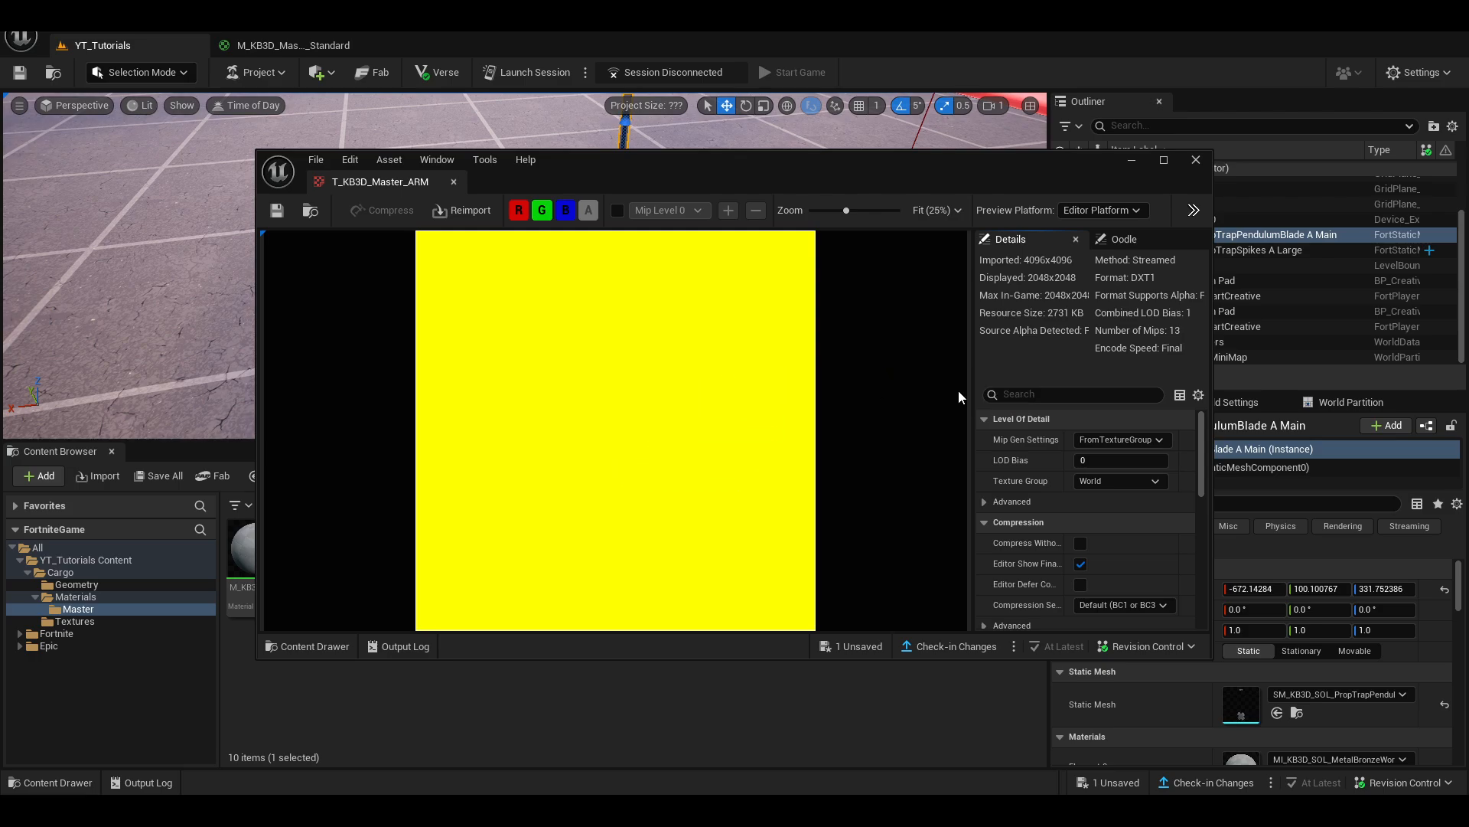
{"action": "scroll", "coordinate": [1162, 457], "scroll_direction": "down", "scroll_amount": 10}
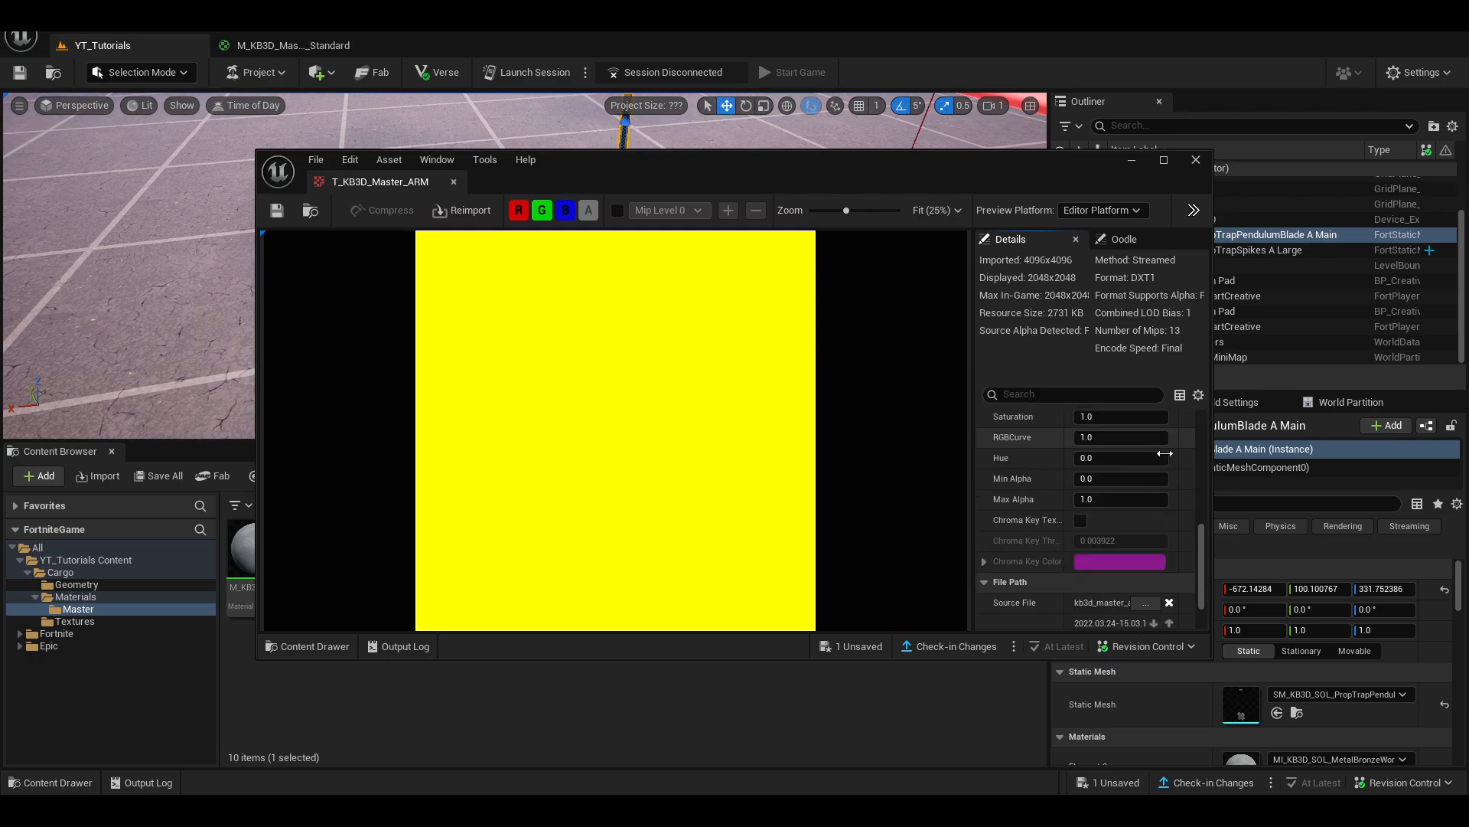
{"action": "scroll", "coordinate": [1169, 452], "scroll_direction": "up", "scroll_amount": 6}
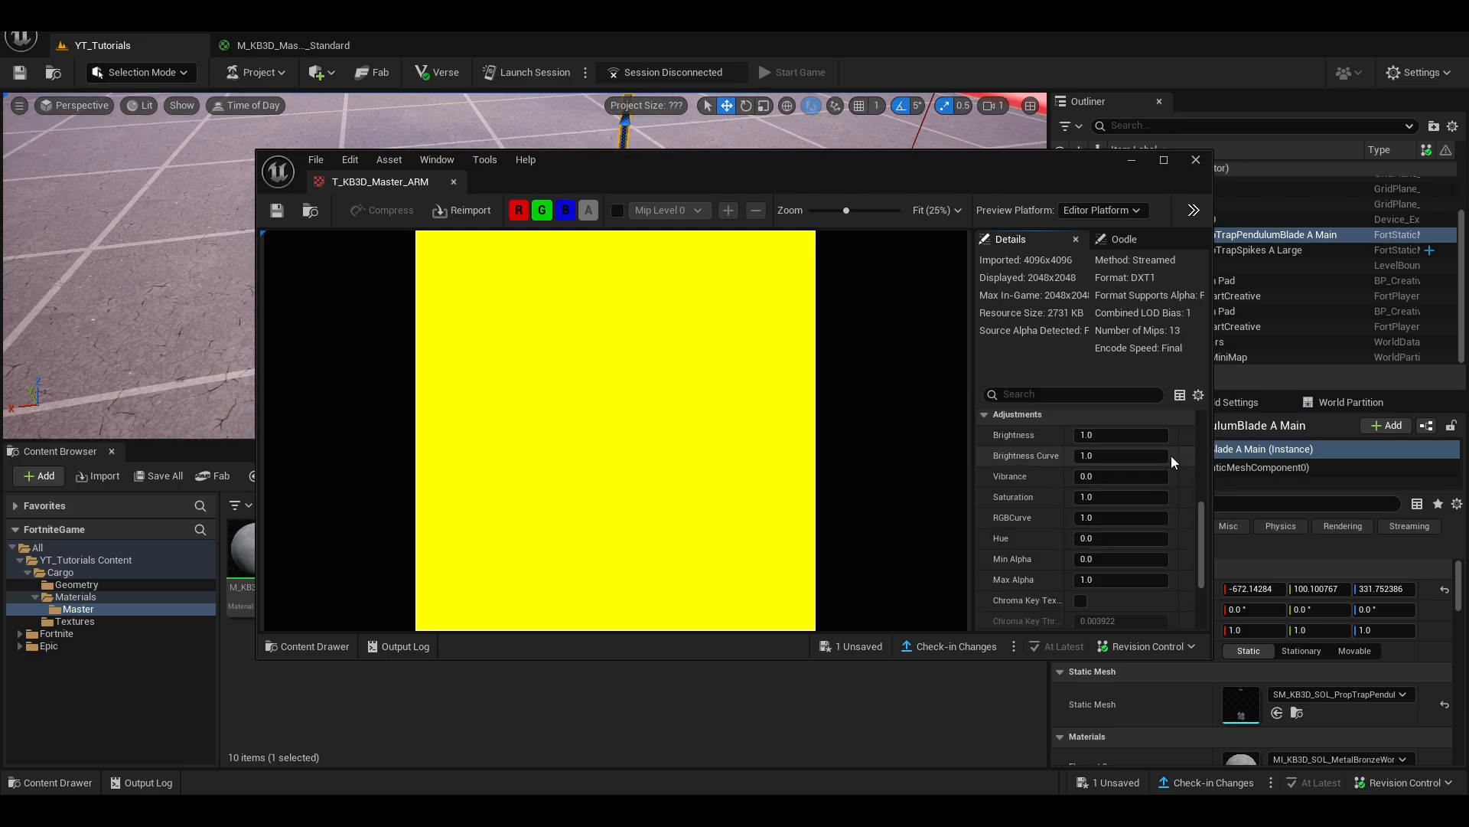
{"action": "left_click", "coordinate": [1201, 164]}
{"action": "right_click", "coordinate": [535, 574]}
{"action": "mouse_move", "coordinate": [696, 565]}
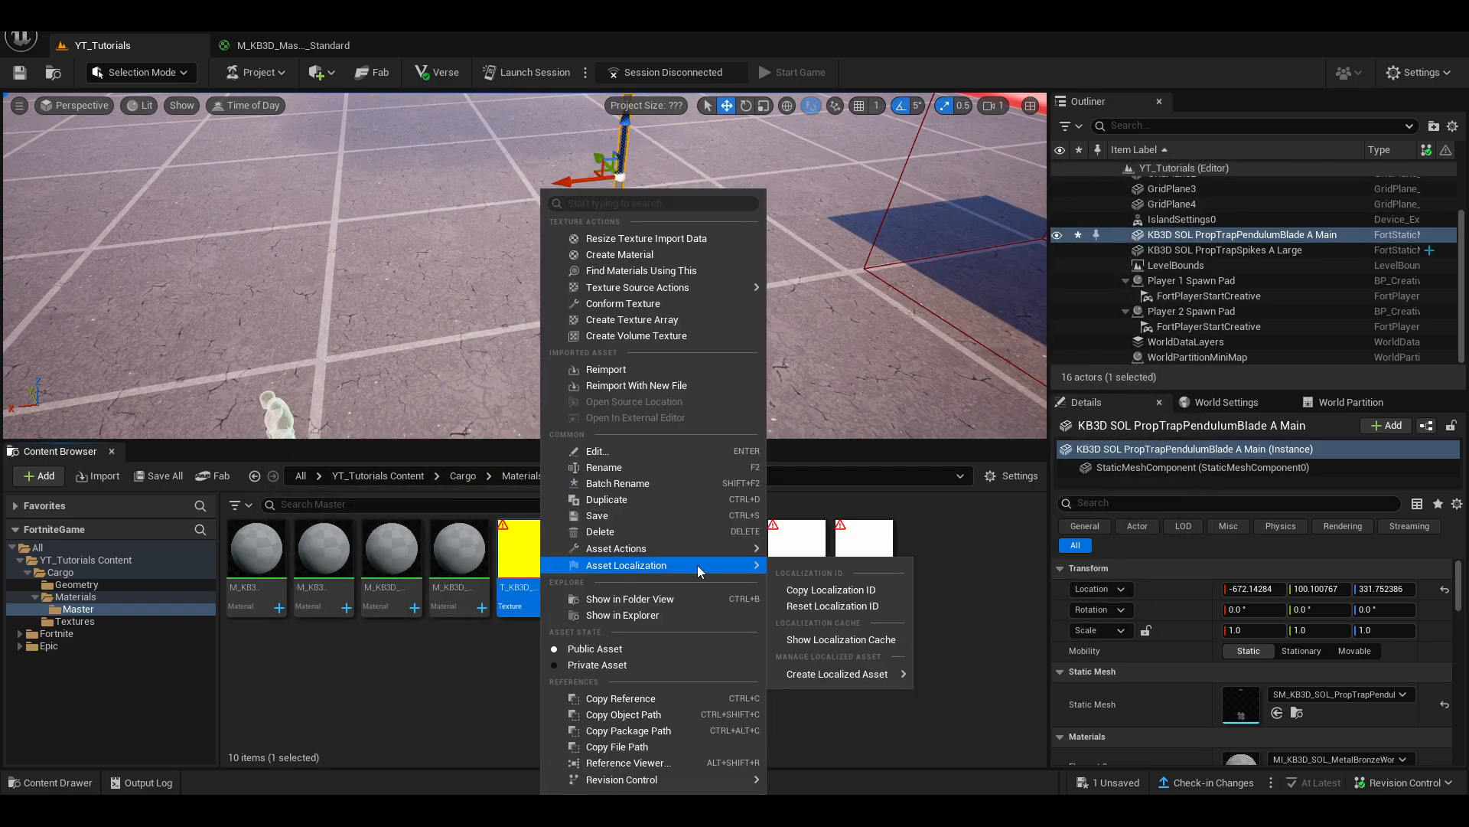
{"action": "left_click", "coordinate": [787, 657]}
{"action": "right_click", "coordinate": [612, 579]}
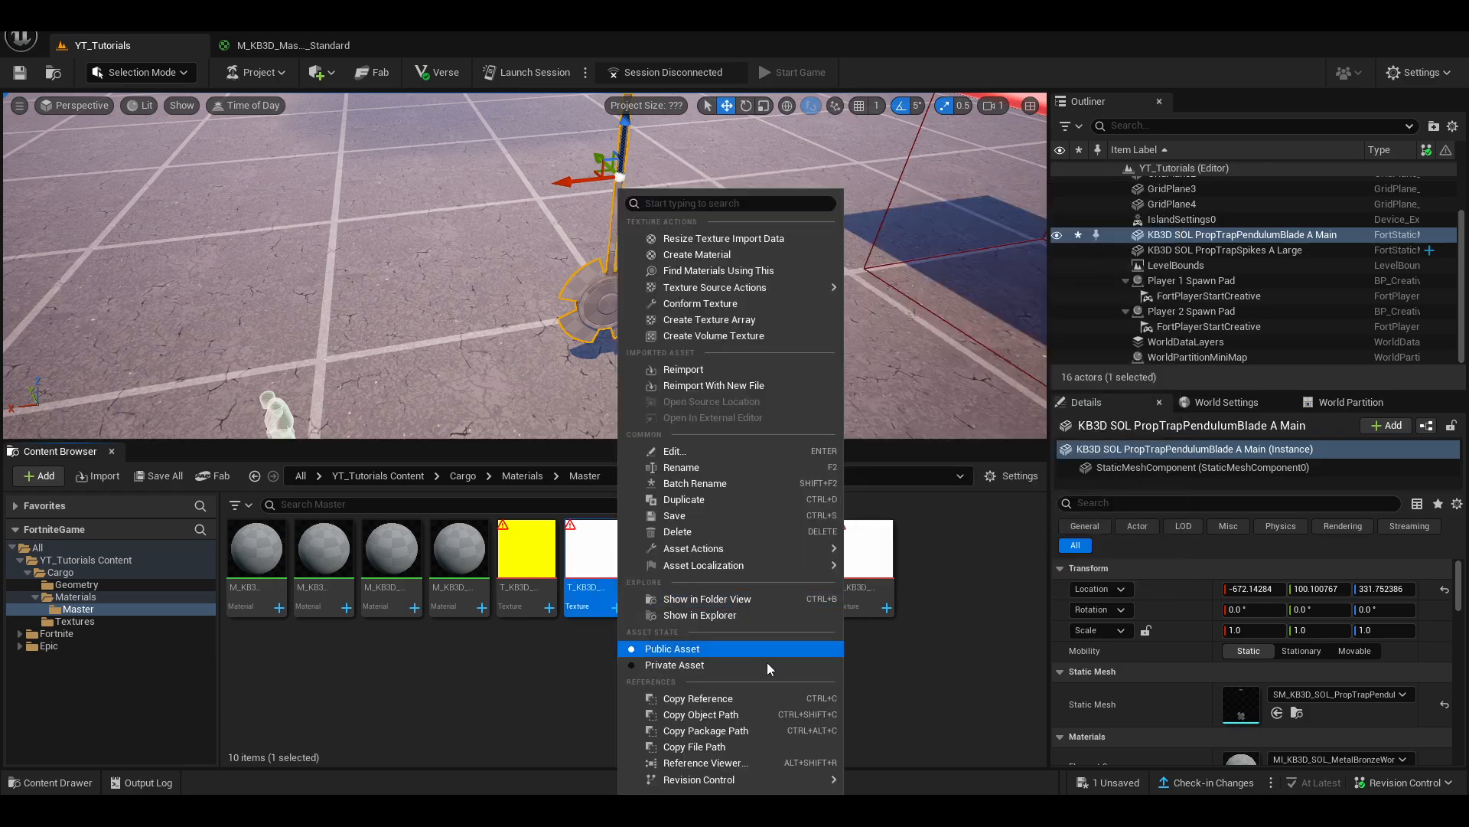
{"action": "left_click", "coordinate": [920, 657]}
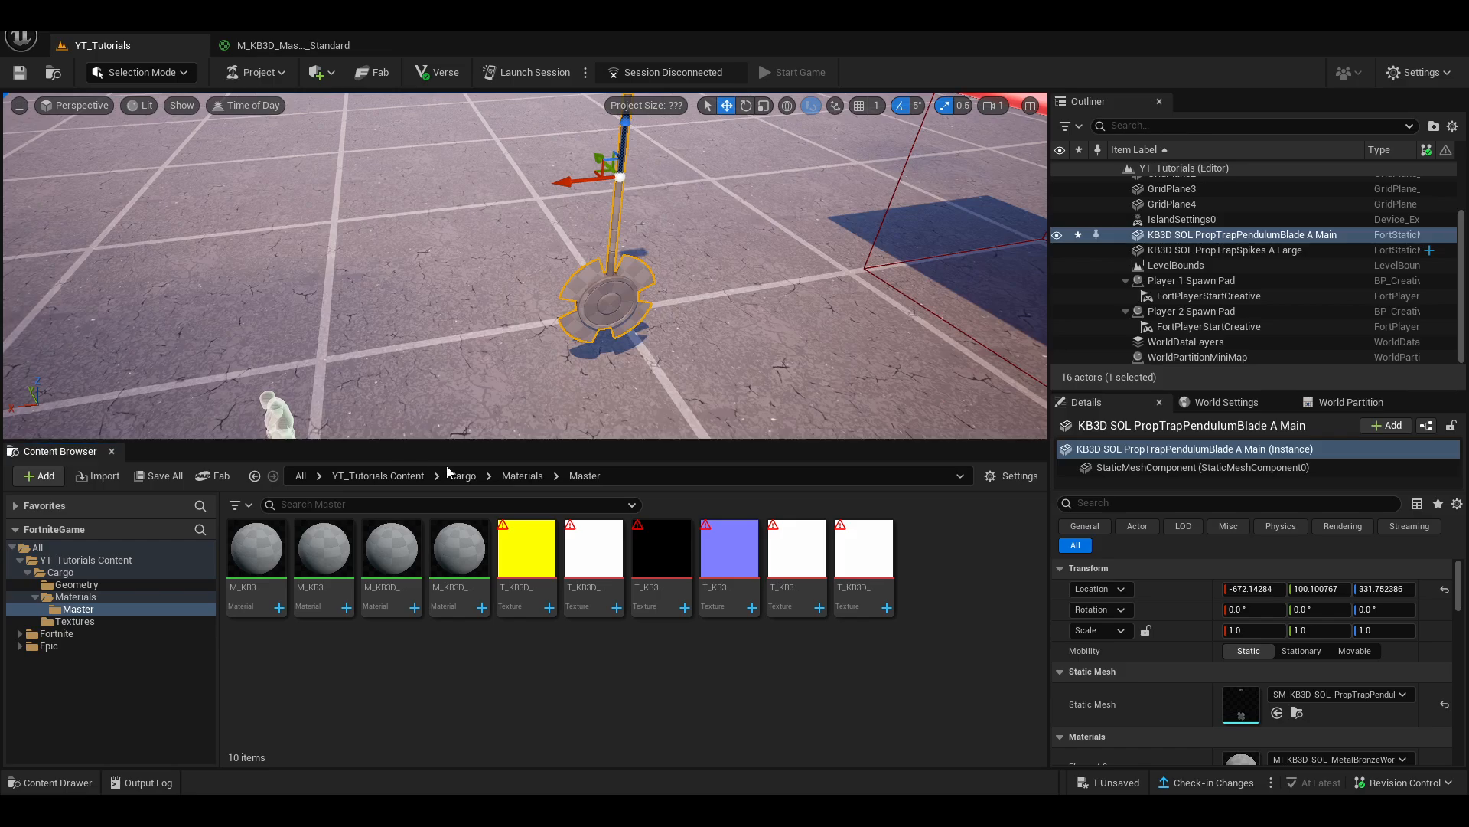
{"action": "left_click", "coordinate": [59, 574]}
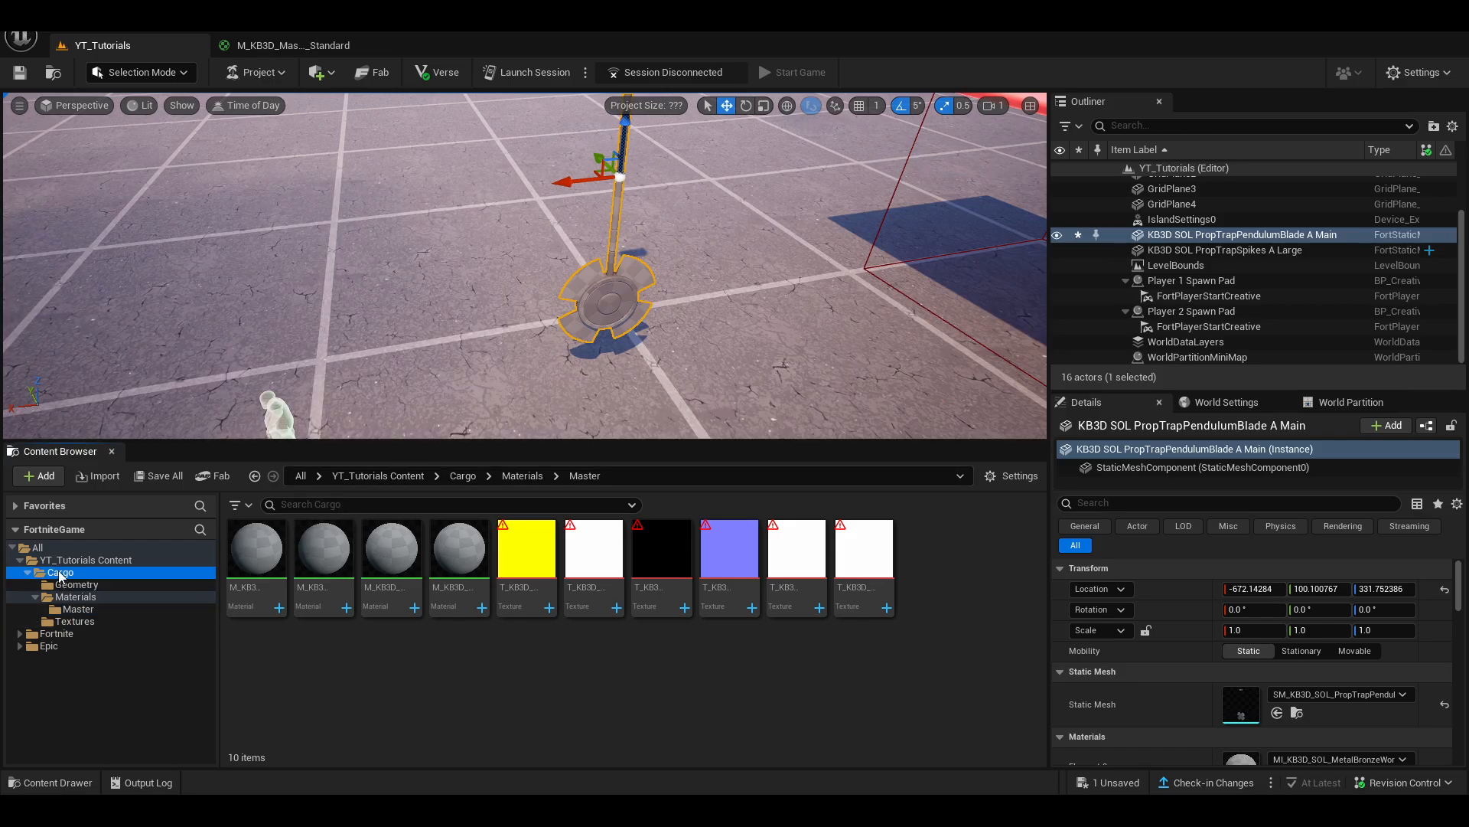
{"action": "left_click", "coordinate": [75, 596]}
{"action": "left_click", "coordinate": [78, 610]}
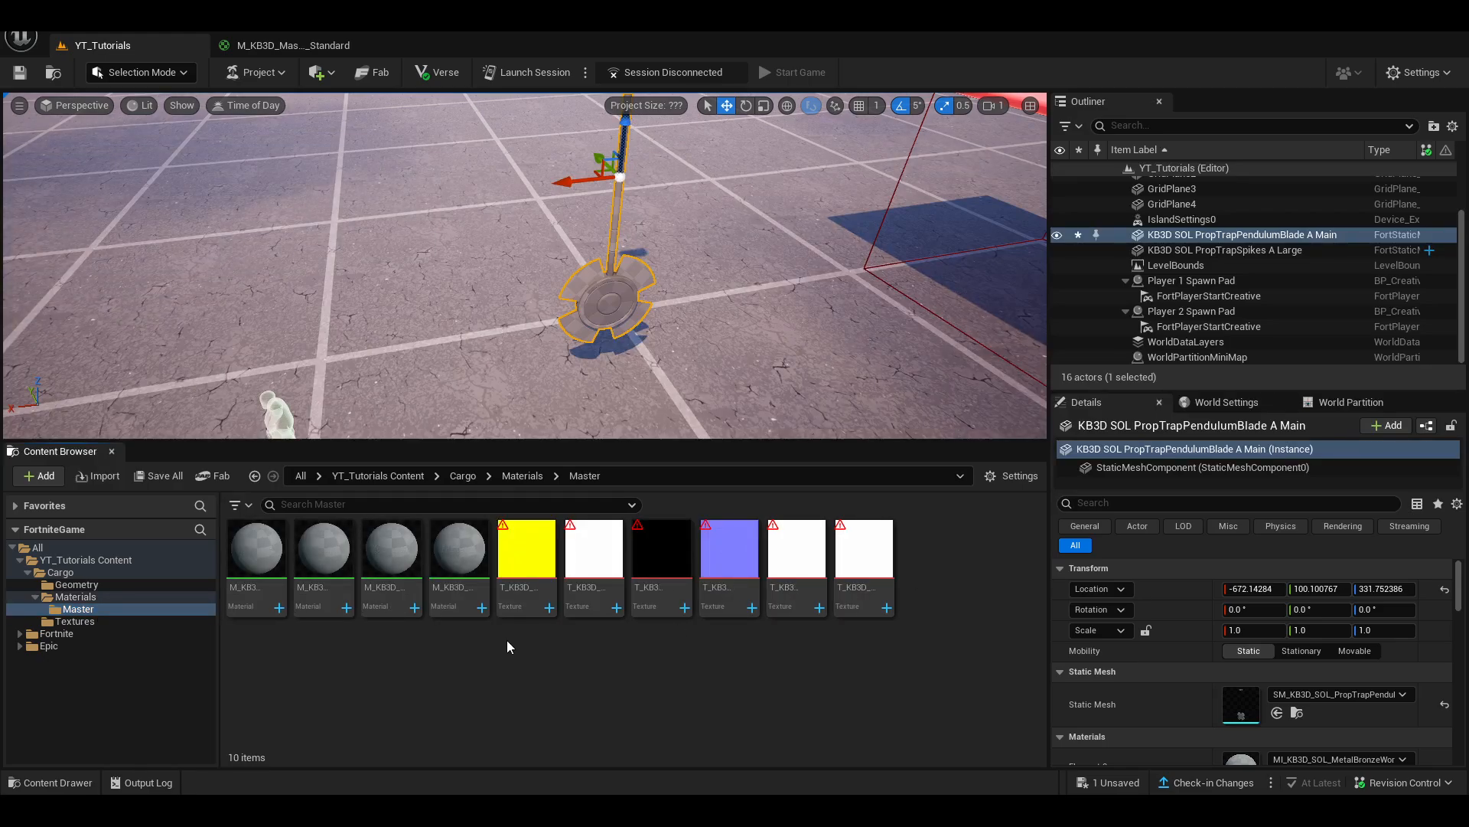
- Examine the texture and asset actions offered for T_KB3D_Master_ARM alone and for all six Master folder textures selected together
{"action": "left_click_drag", "start_coordinate": [506, 639], "coordinate": [861, 562]}
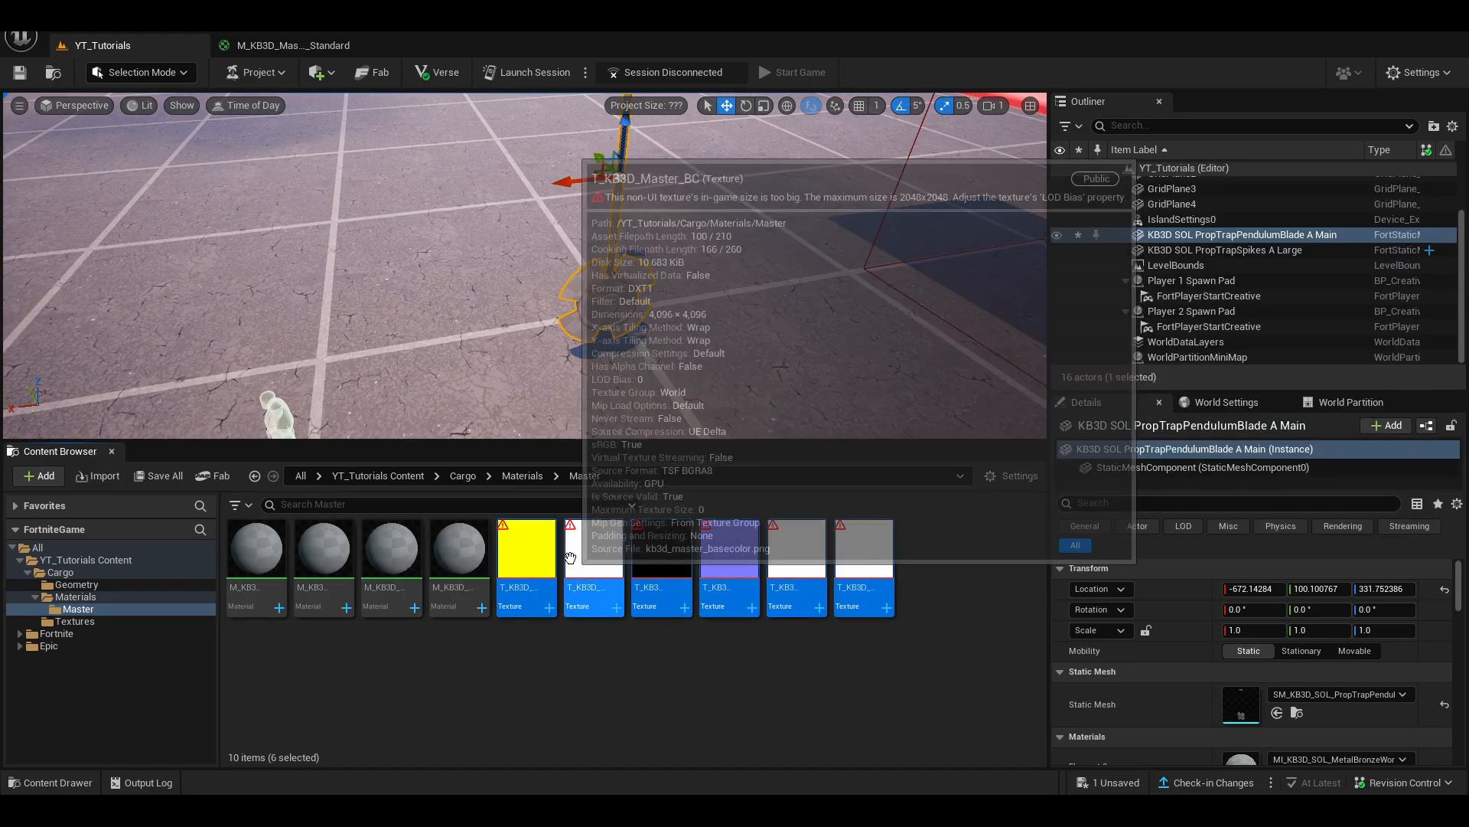
{"action": "right_click", "coordinate": [570, 557]}
{"action": "mouse_move", "coordinate": [574, 565]}
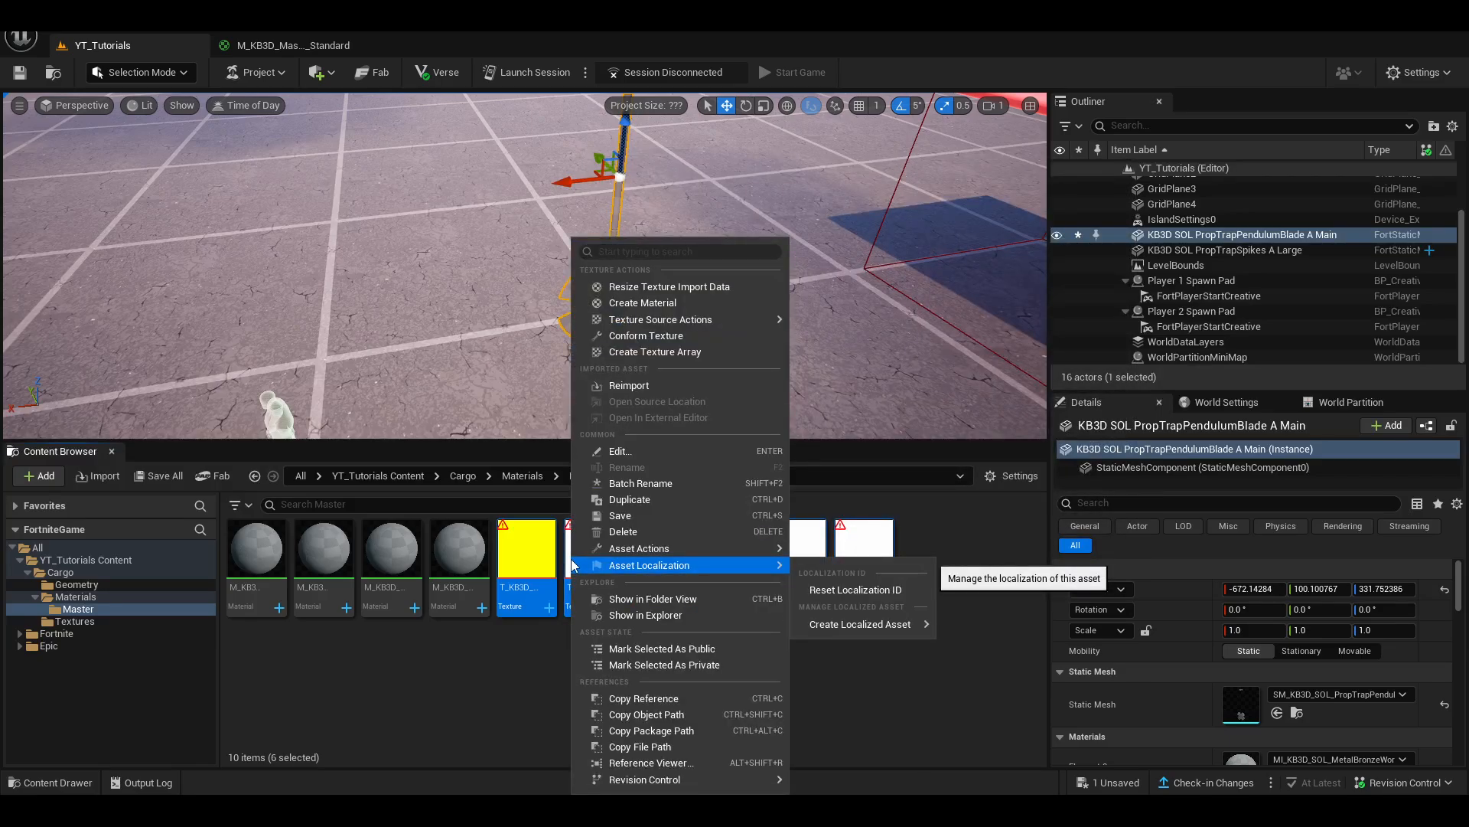
{"action": "left_click", "coordinate": [393, 696]}
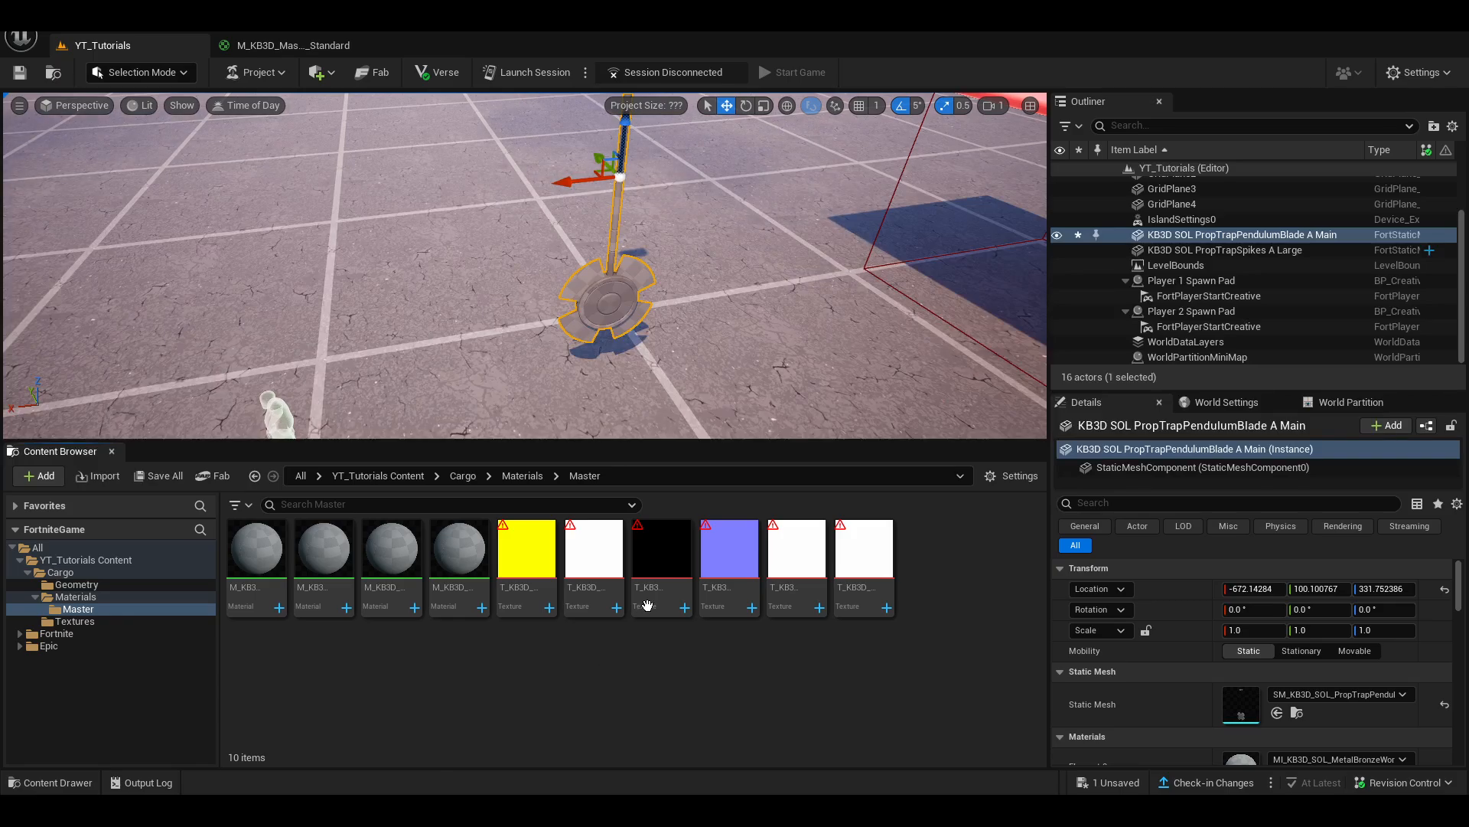
{"action": "right_click", "coordinate": [533, 557]}
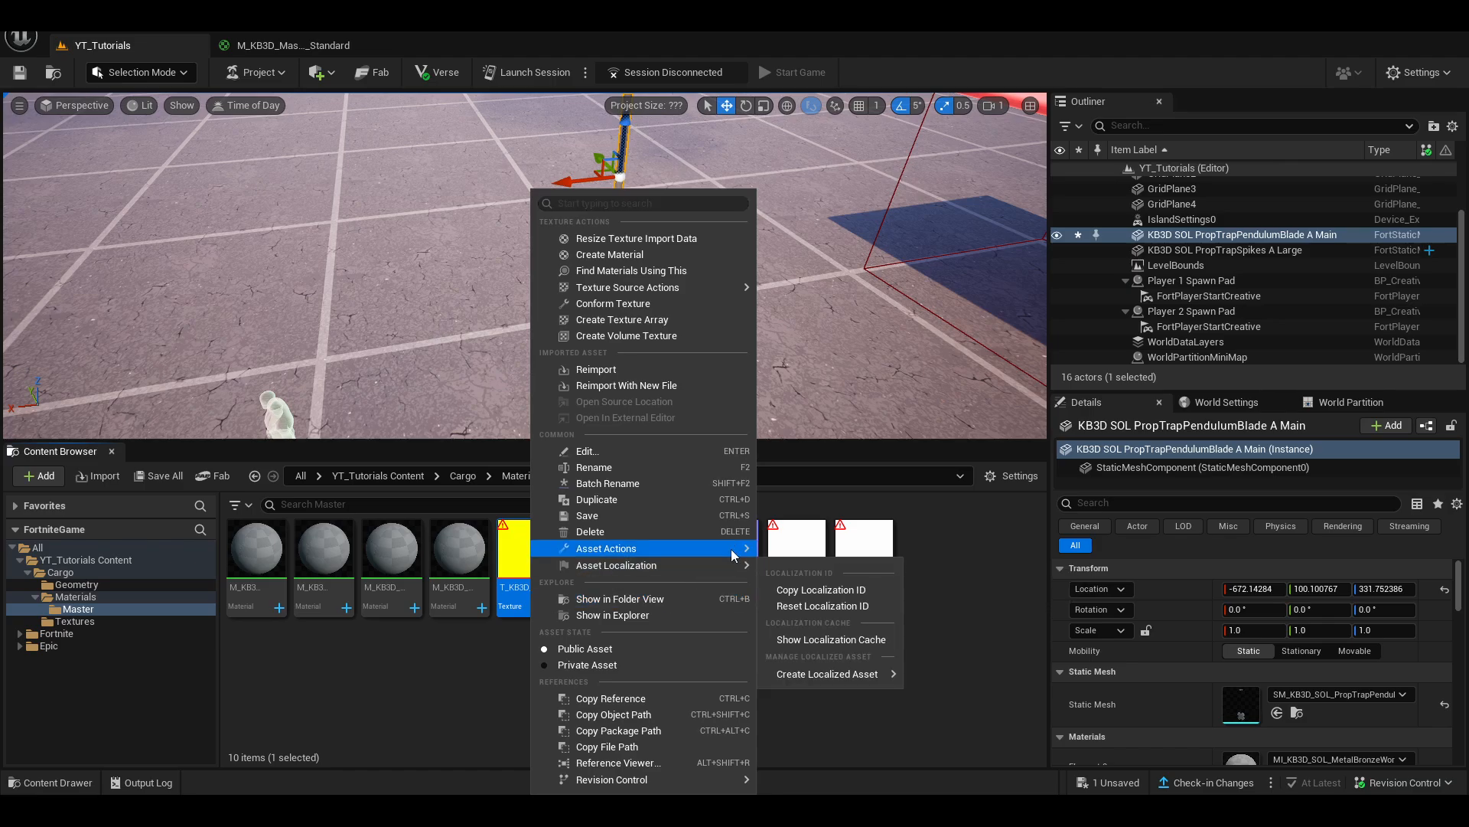
{"action": "mouse_move", "coordinate": [732, 548]}
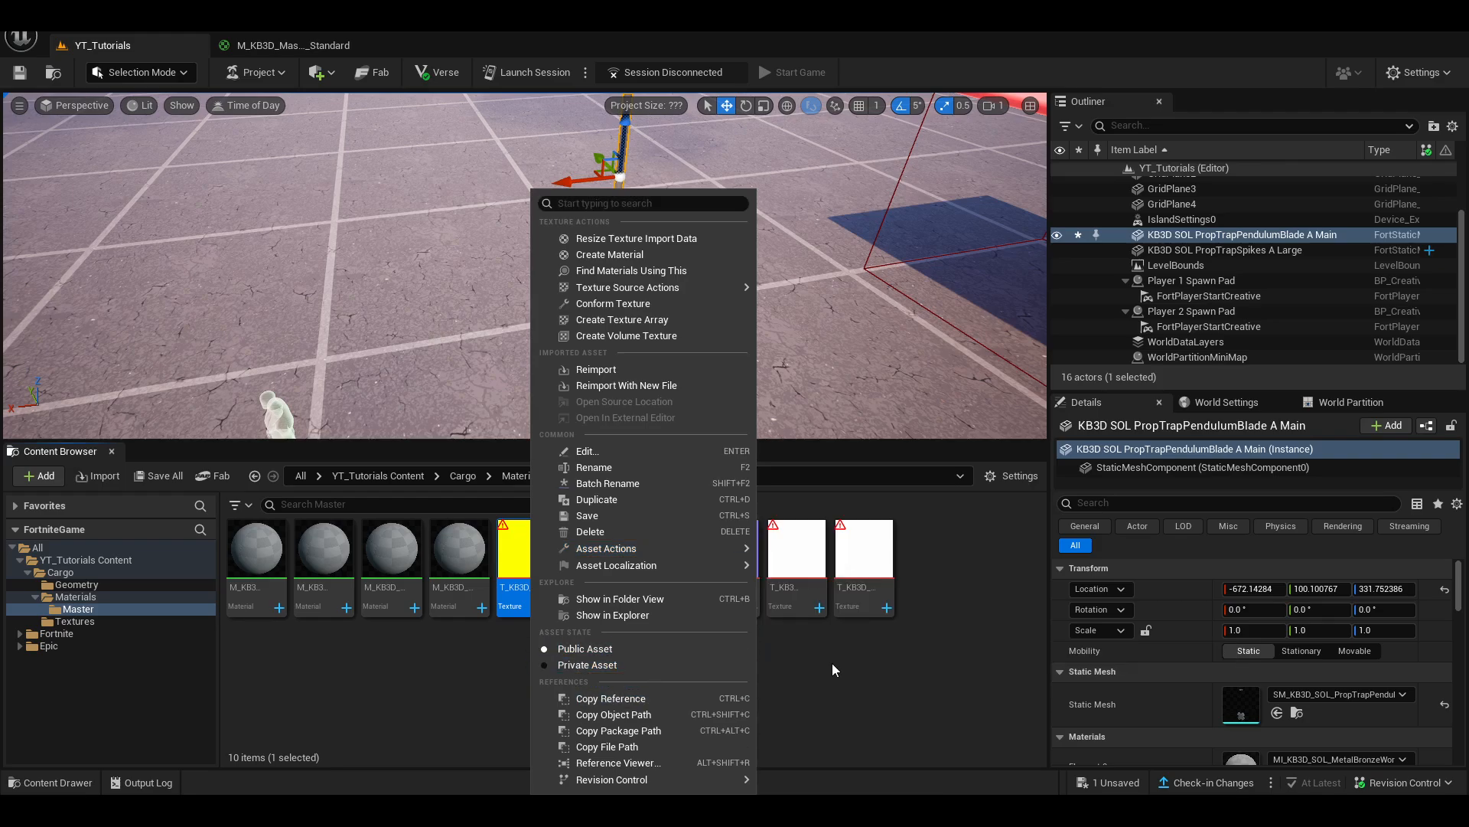
{"action": "left_click", "coordinate": [290, 701]}
{"action": "left_click", "coordinate": [513, 570]}
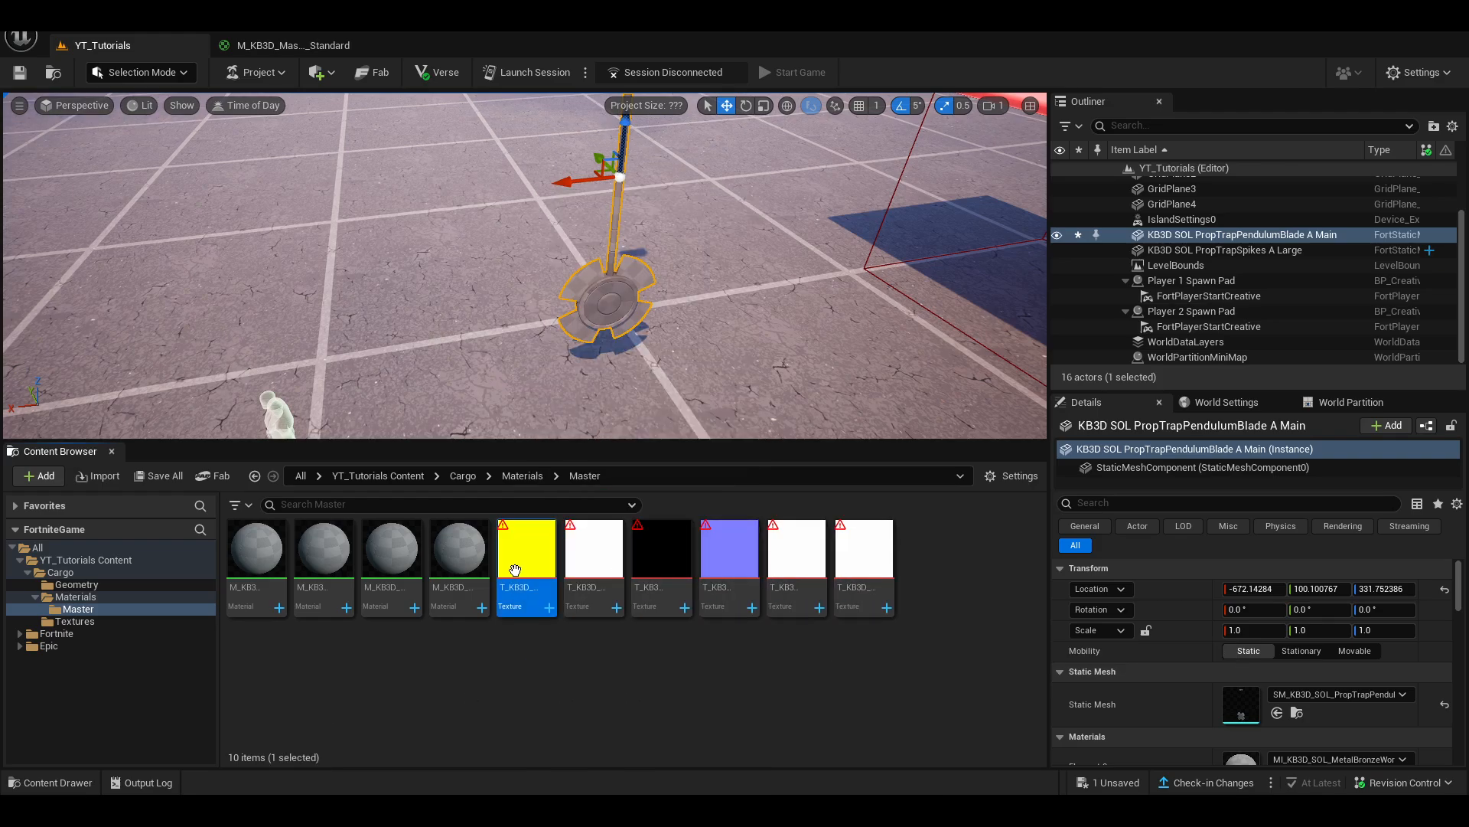
{"action": "left_click", "coordinate": [851, 559], "text": "shift"}
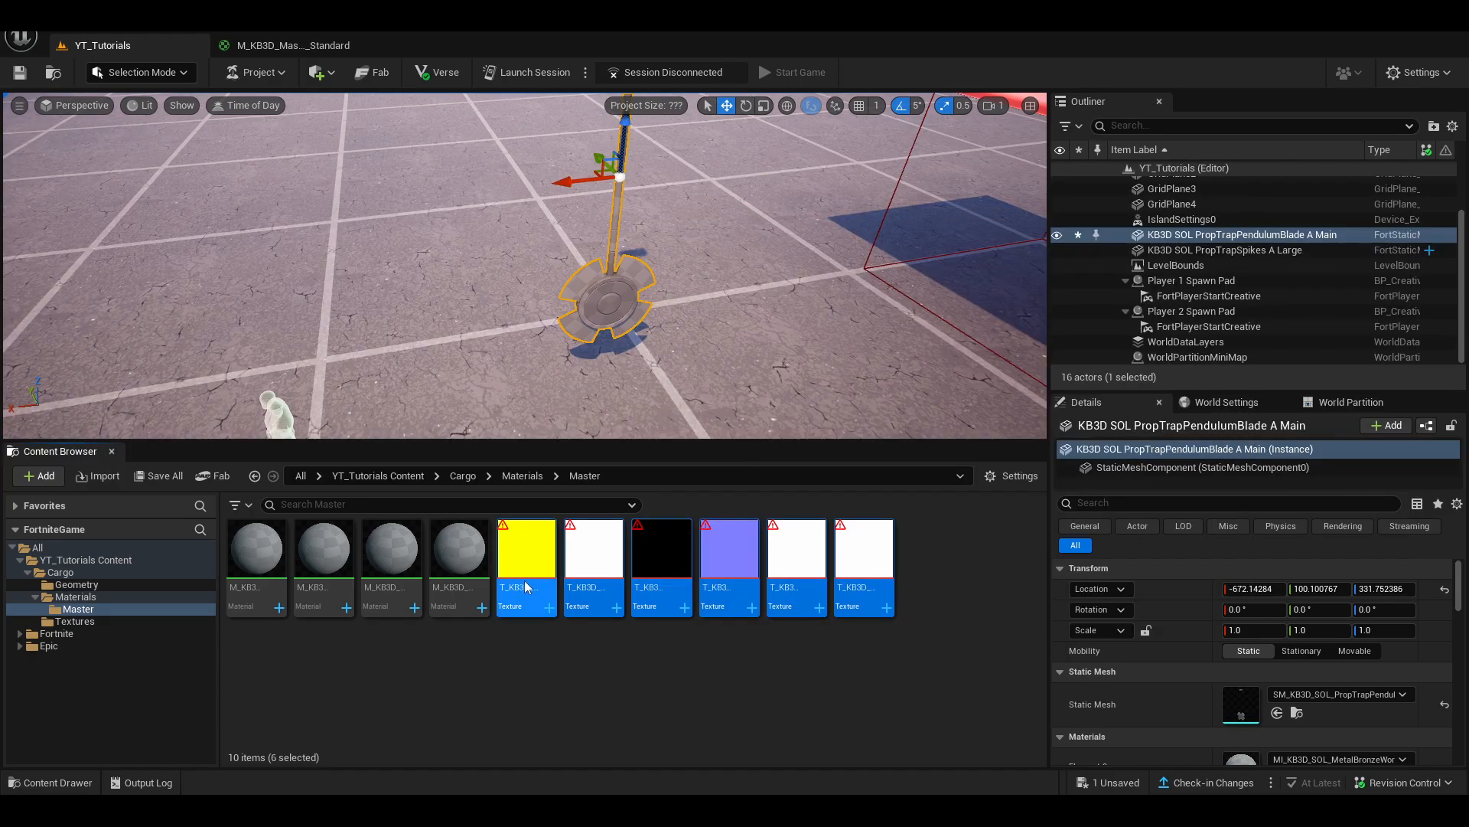
{"action": "right_click", "coordinate": [527, 585]}
{"action": "mouse_move", "coordinate": [701, 330]}
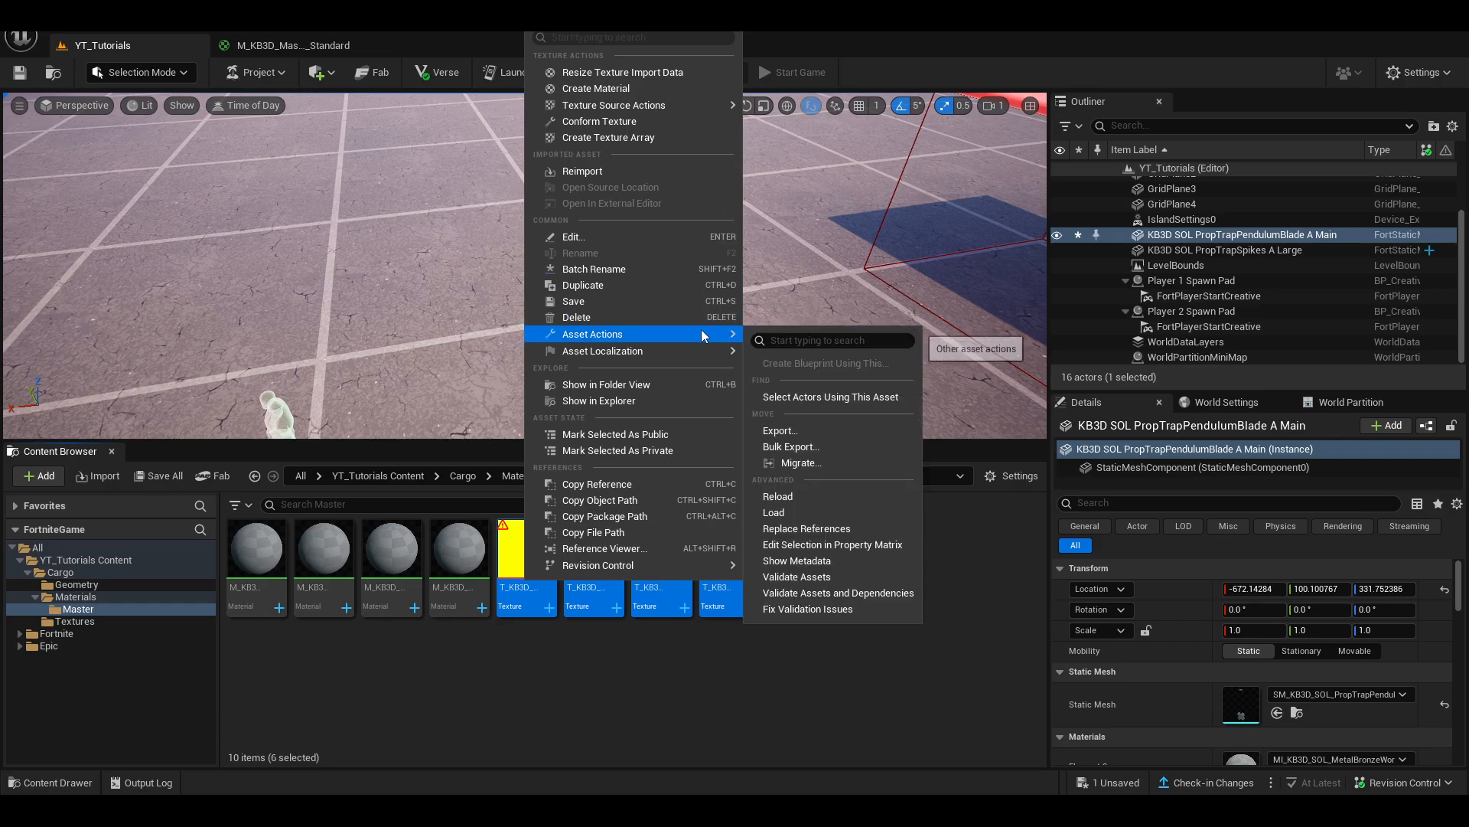
{"action": "left_click", "coordinate": [533, 698]}
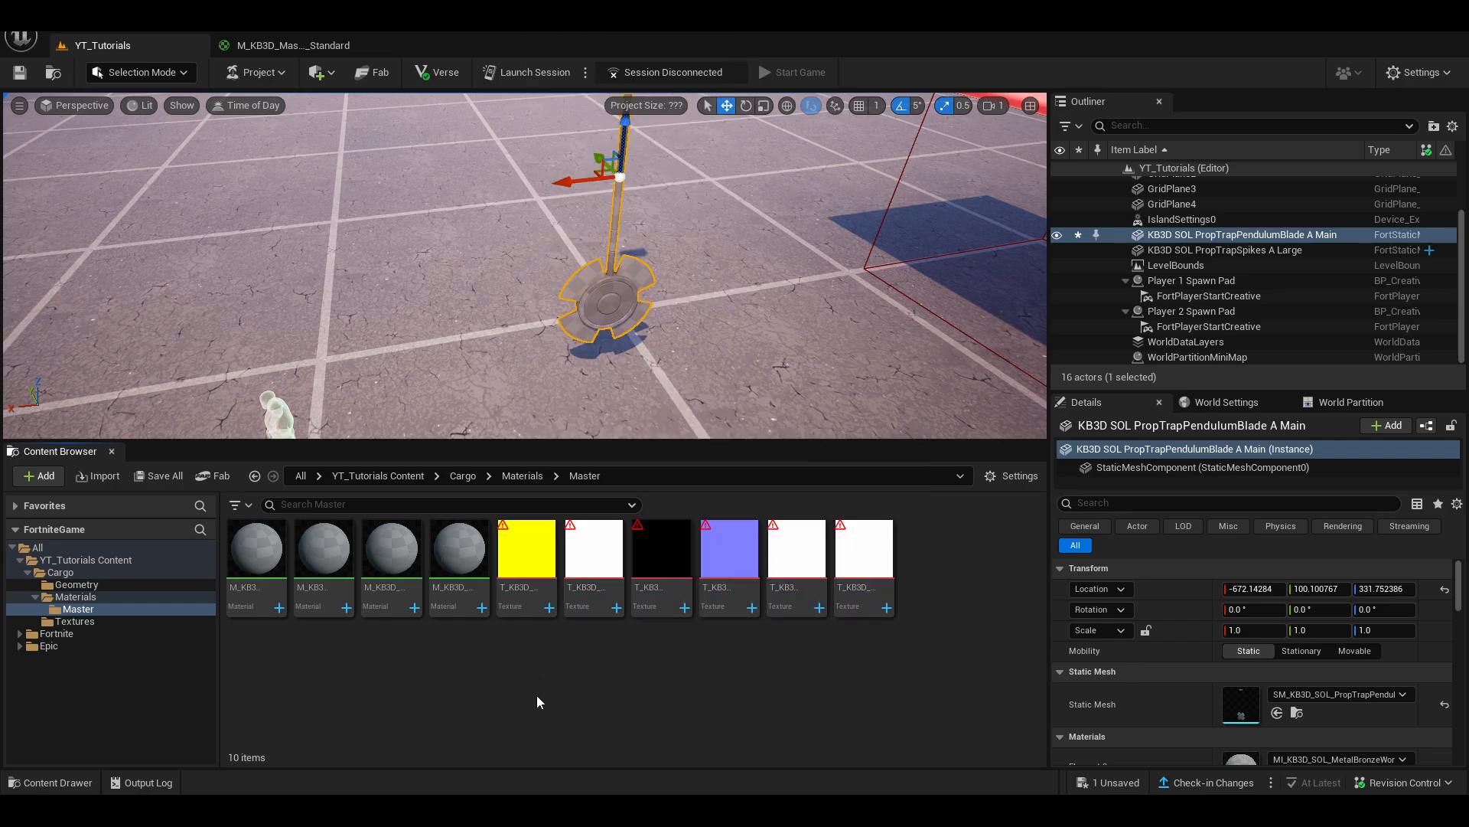
- Read T_KB3D_Master_ARM's size error information and look through the texture's level of detail, compression and adjustment properties
{"action": "left_click", "coordinate": [839, 553]}
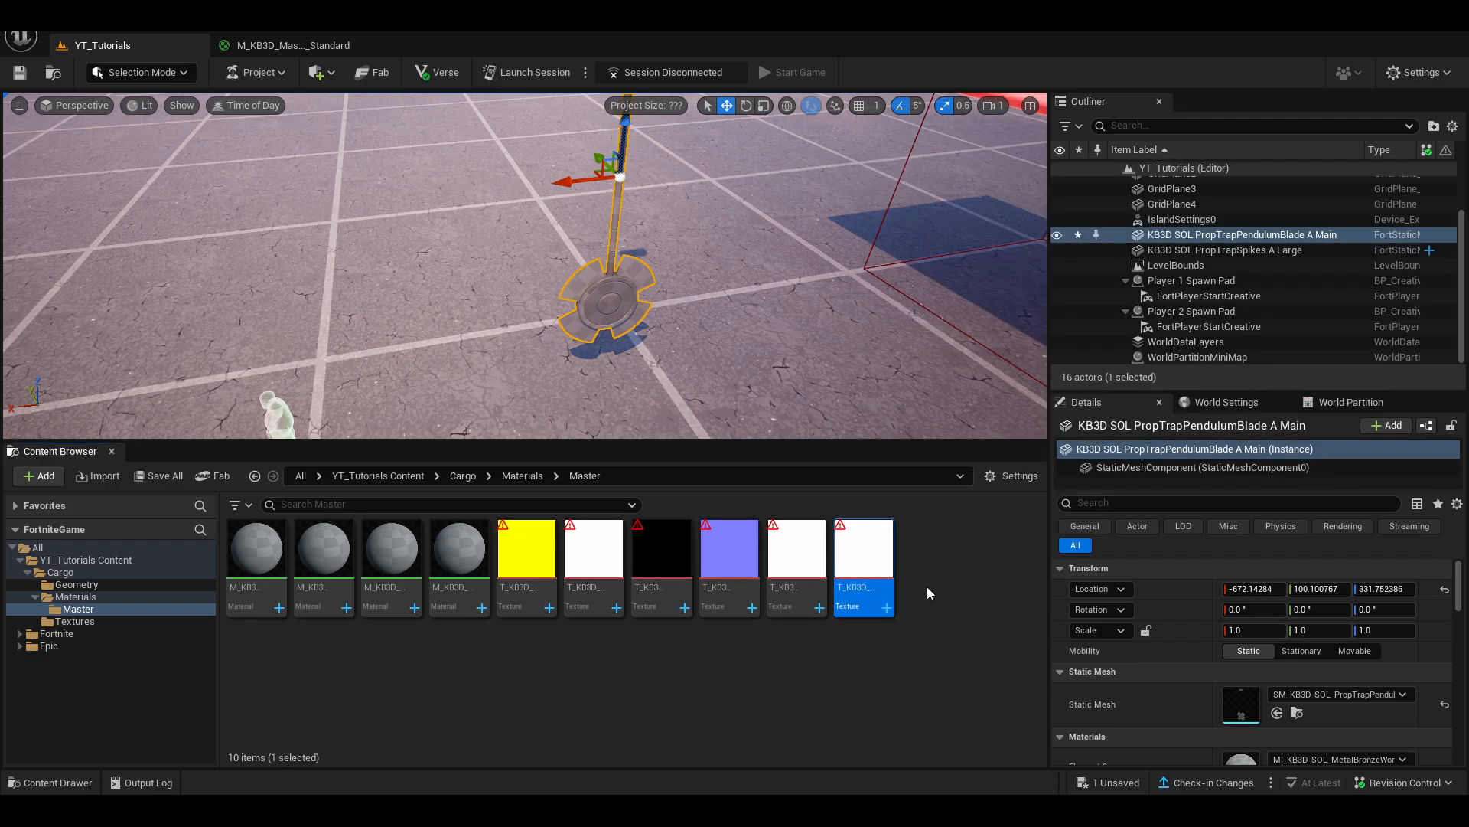
{"action": "mouse_move", "coordinate": [558, 564]}
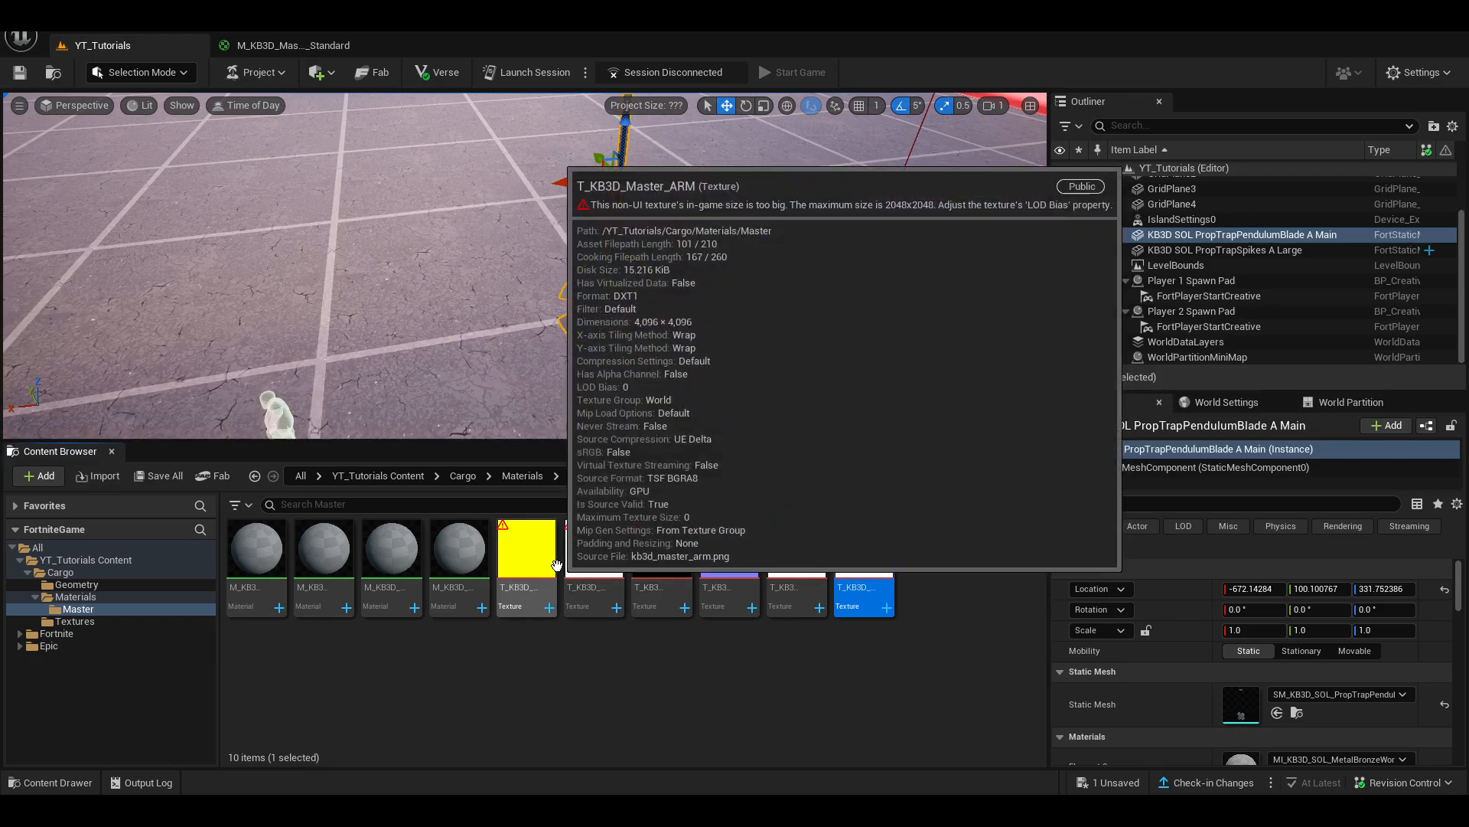
{"action": "left_click", "coordinate": [580, 655]}
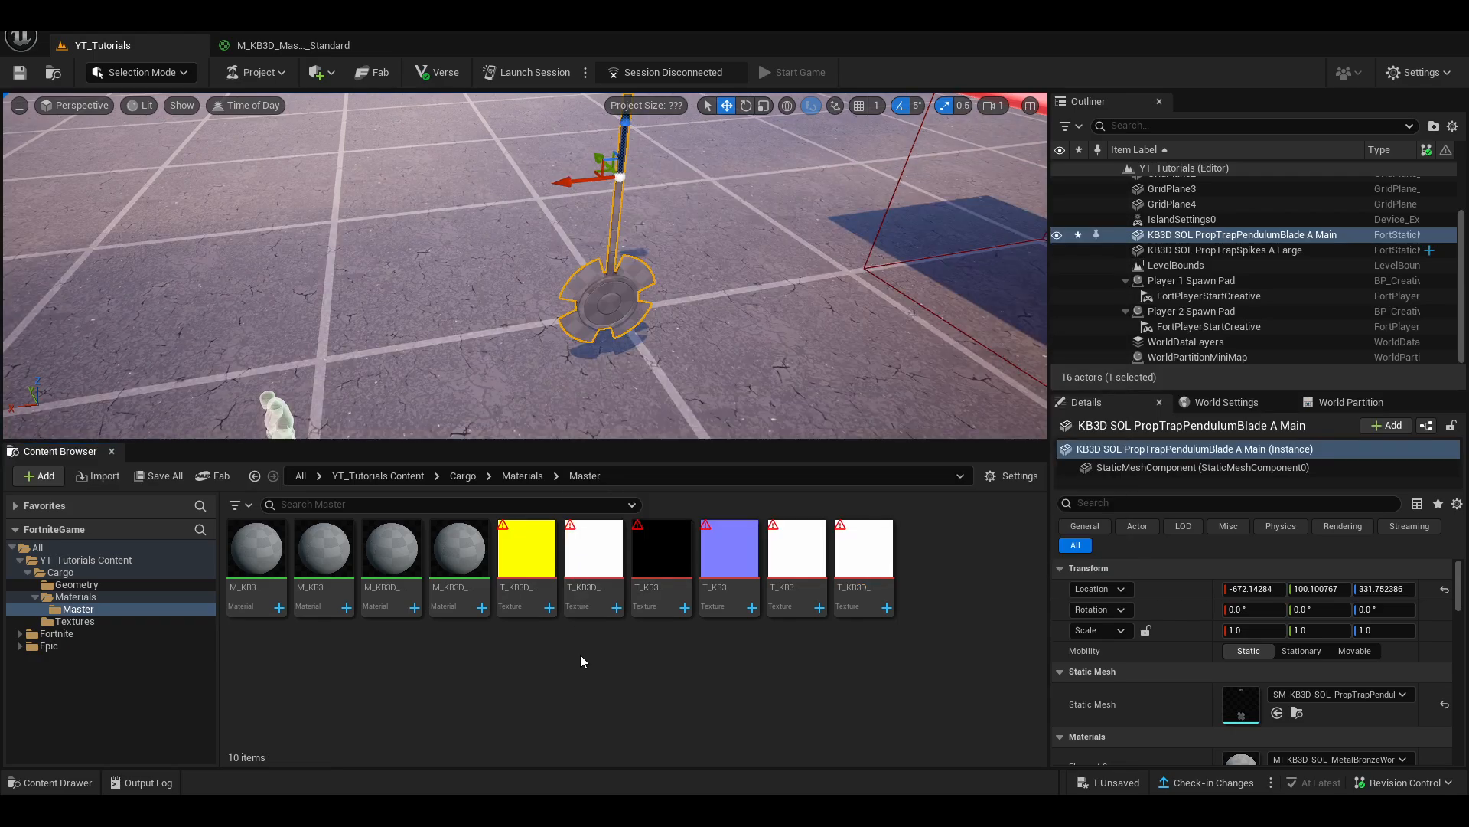
{"action": "left_click", "coordinate": [536, 570]}
{"action": "double_click", "coordinate": [538, 574]}
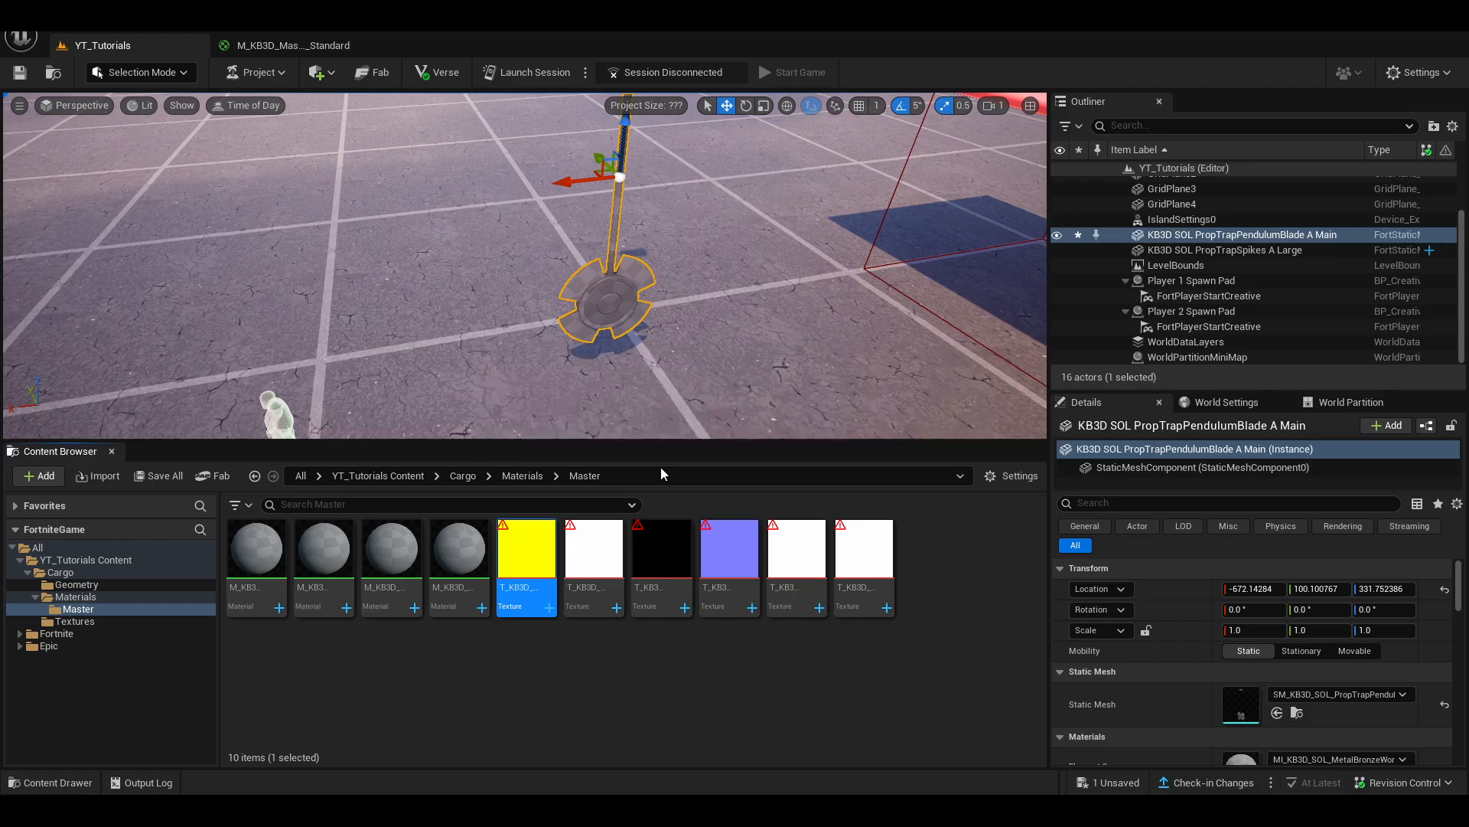
{"action": "scroll", "coordinate": [1106, 464], "scroll_direction": "down", "scroll_amount": 10}
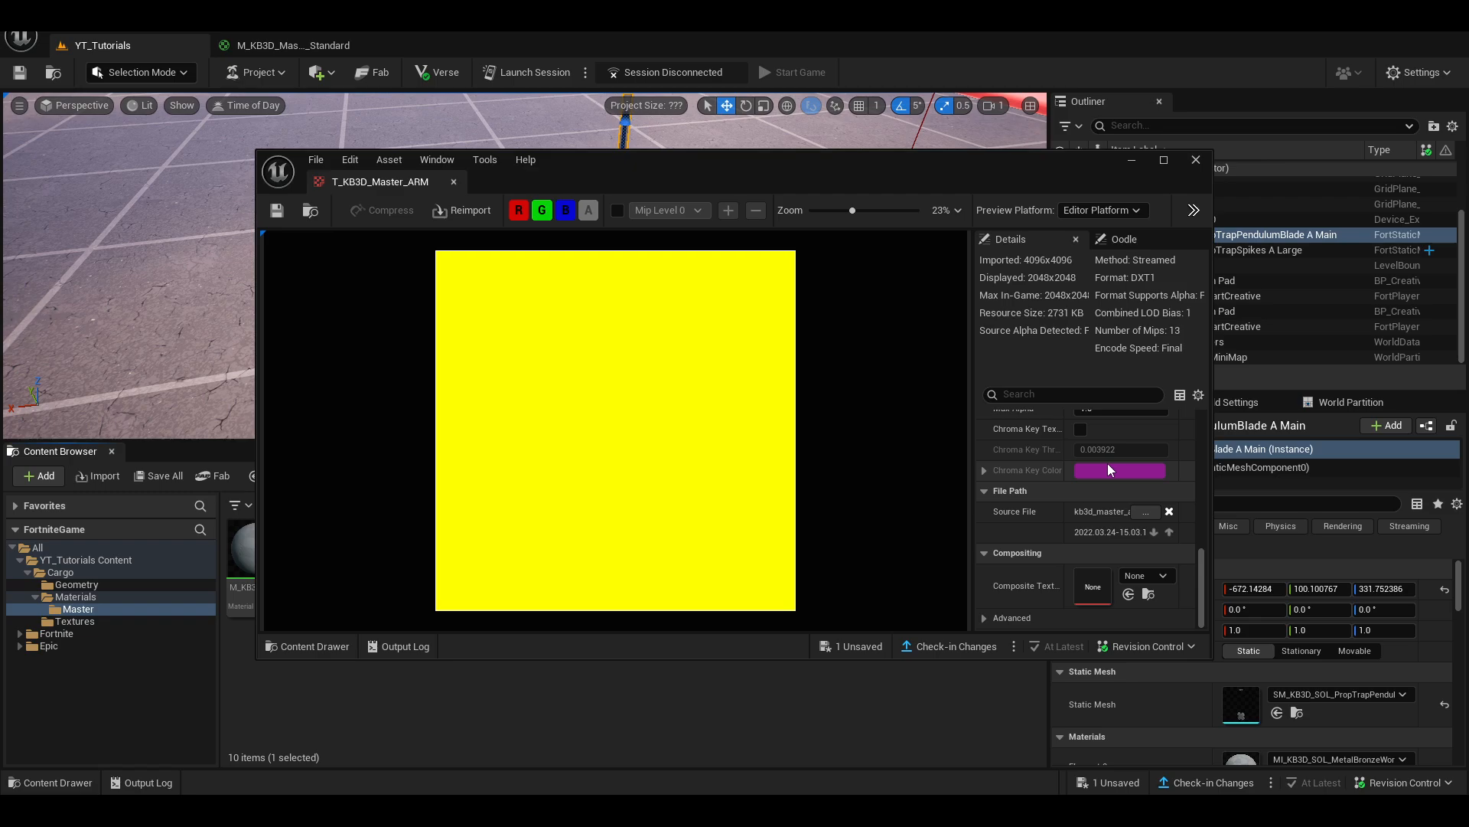
{"action": "scroll", "coordinate": [1113, 469], "scroll_direction": "up", "scroll_amount": 5}
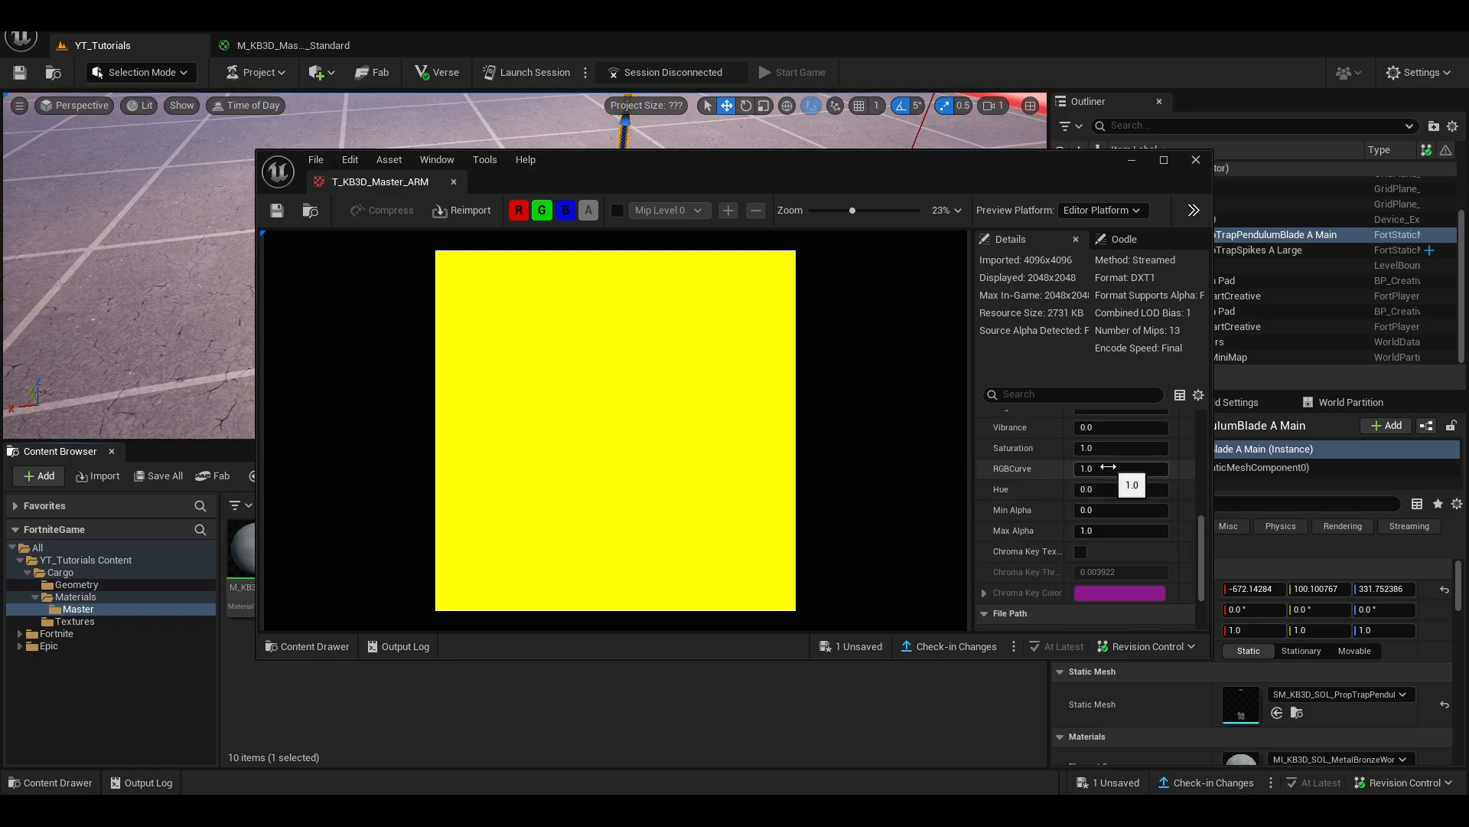
{"action": "scroll", "coordinate": [1102, 480], "scroll_direction": "up", "scroll_amount": 3}
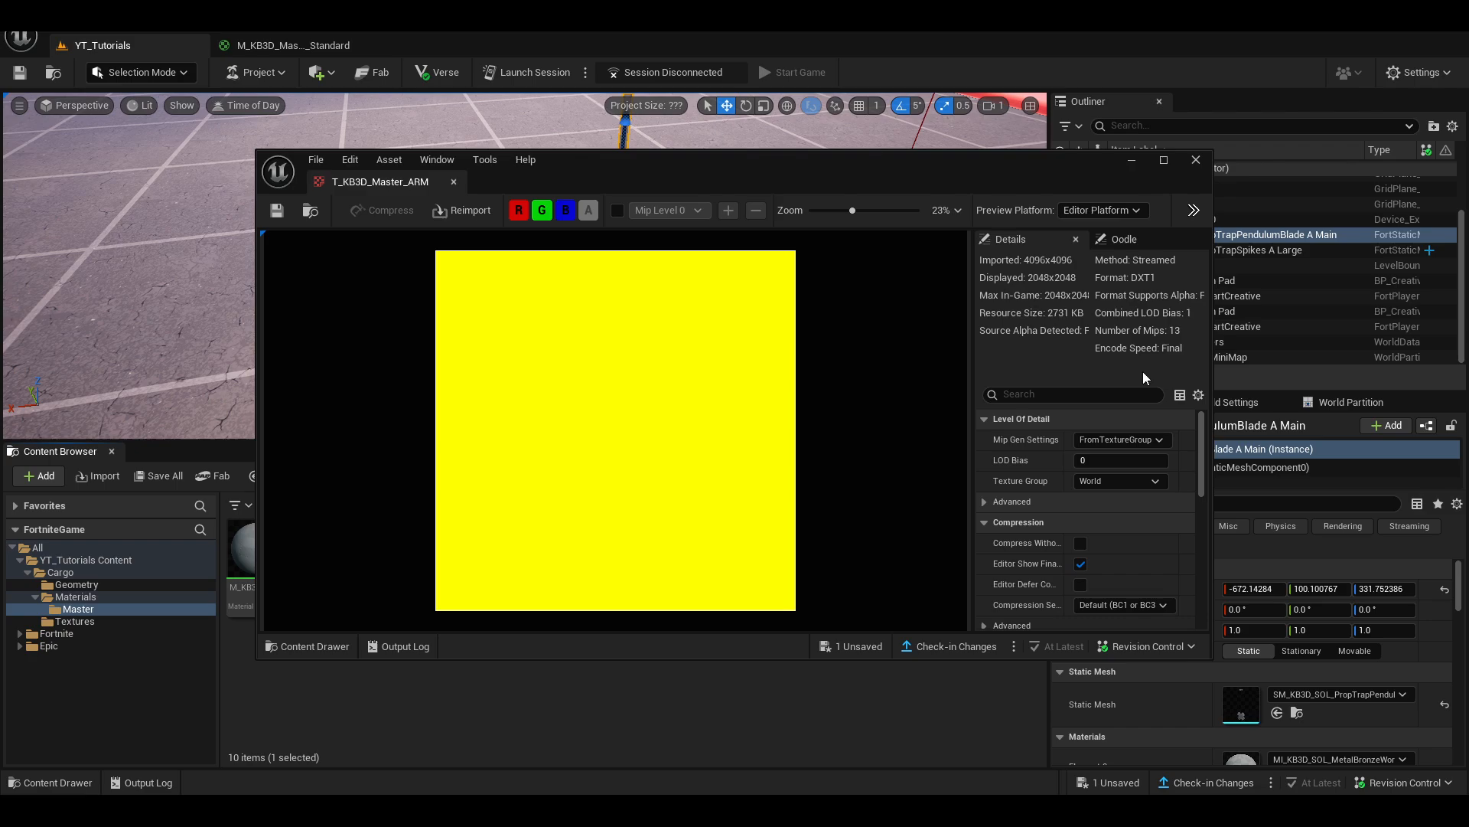
{"action": "left_click", "coordinate": [1196, 159]}
- Filter T_KB3D_Master_ARM's properties by "lod" and inspect its LOD Bias and Texture Group options
{"action": "mouse_move", "coordinate": [553, 561]}
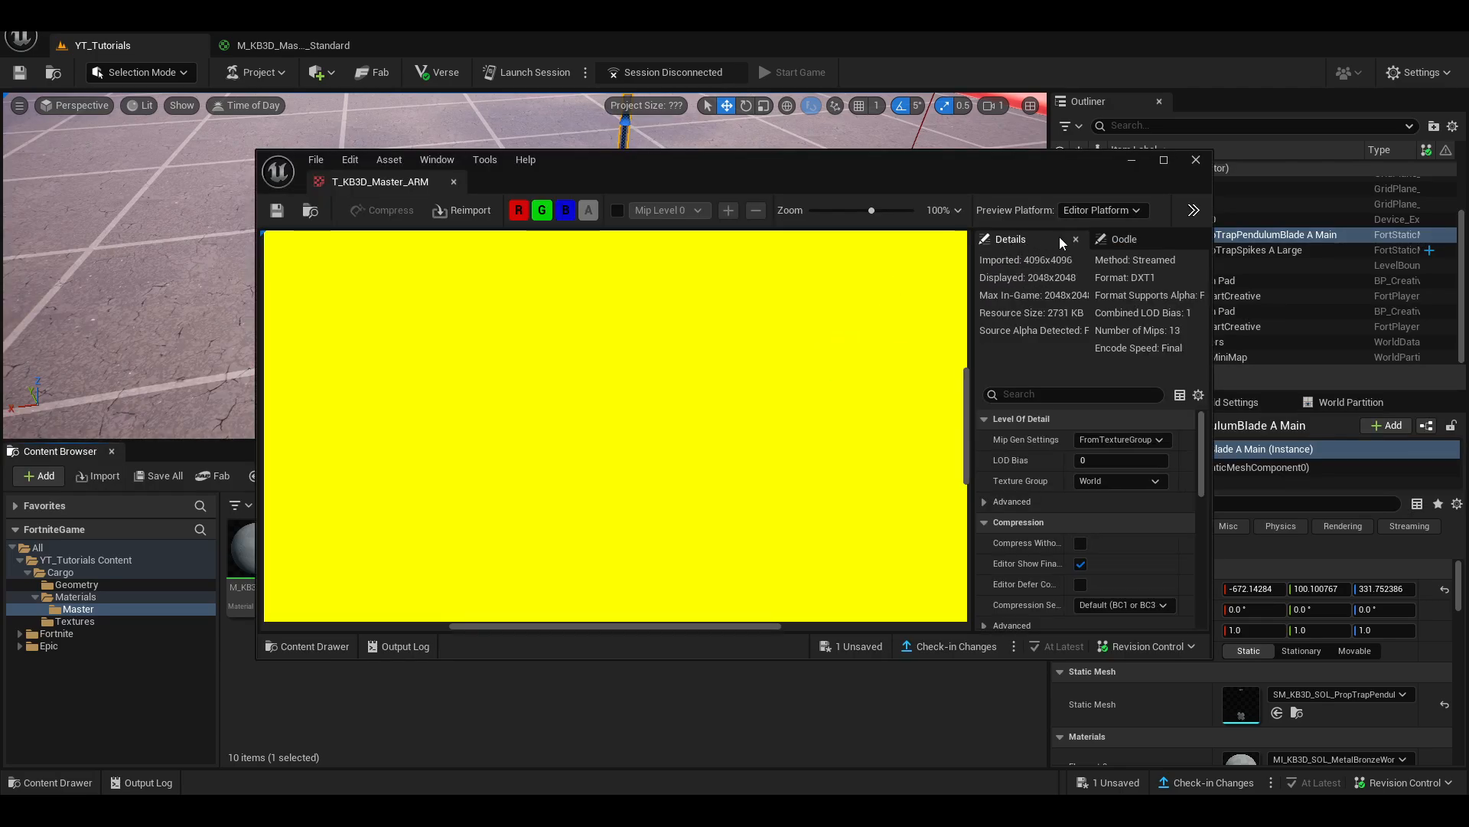
{"action": "left_click", "coordinate": [1030, 398]}
{"action": "type", "text": "lod"}
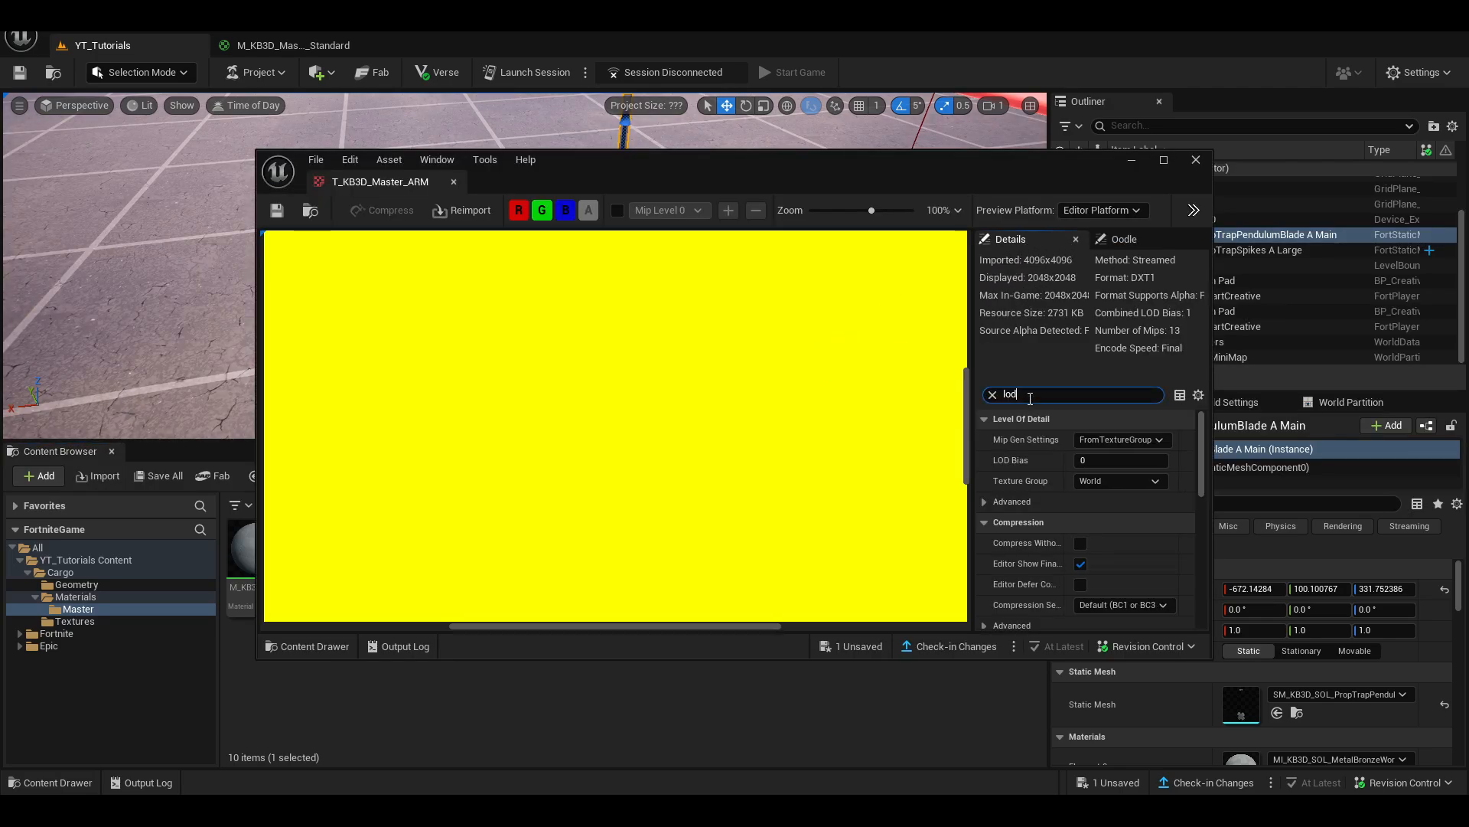
{"action": "left_click", "coordinate": [1128, 440]}
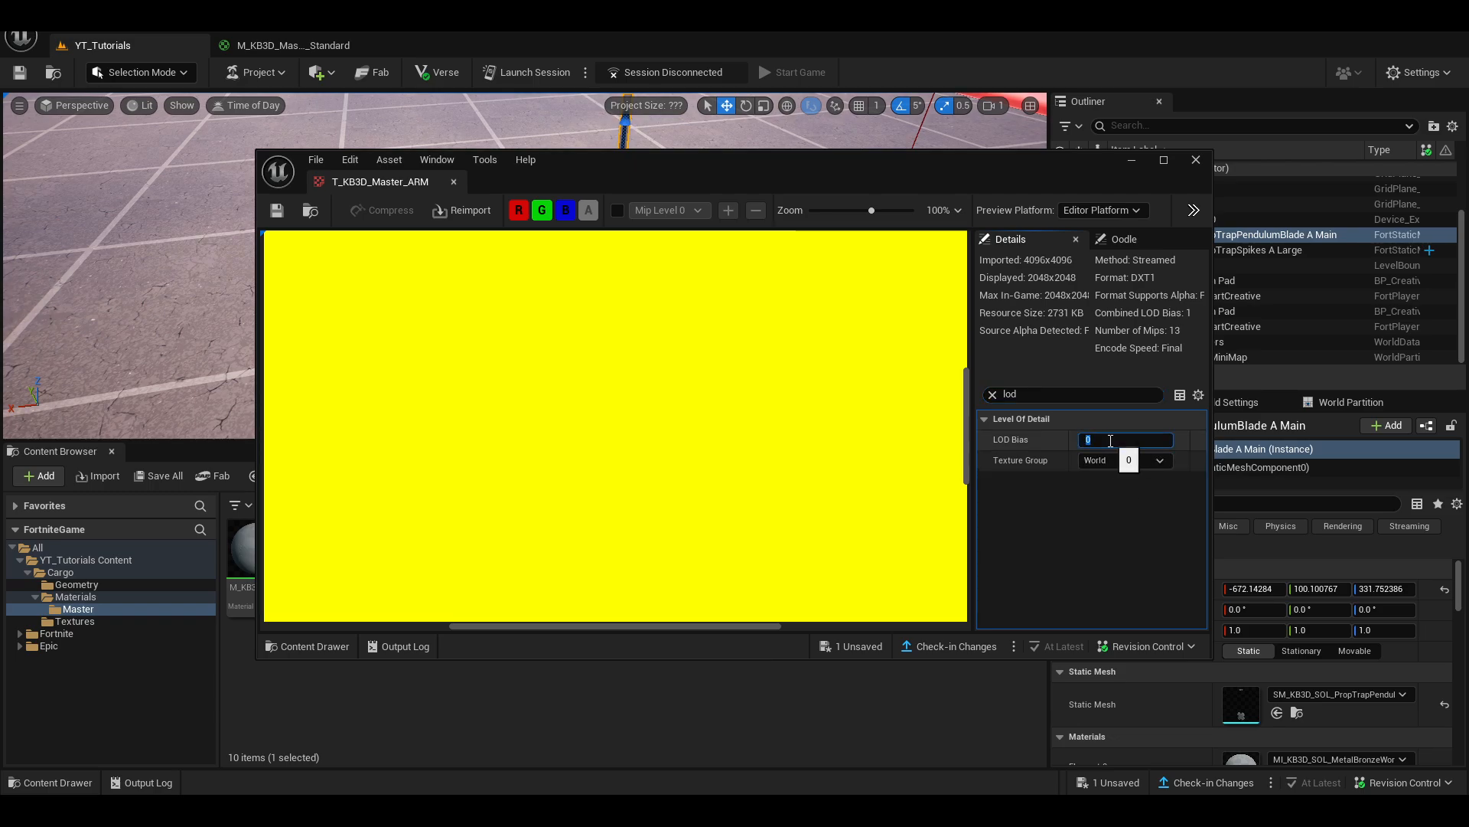
{"action": "left_click", "coordinate": [1114, 462]}
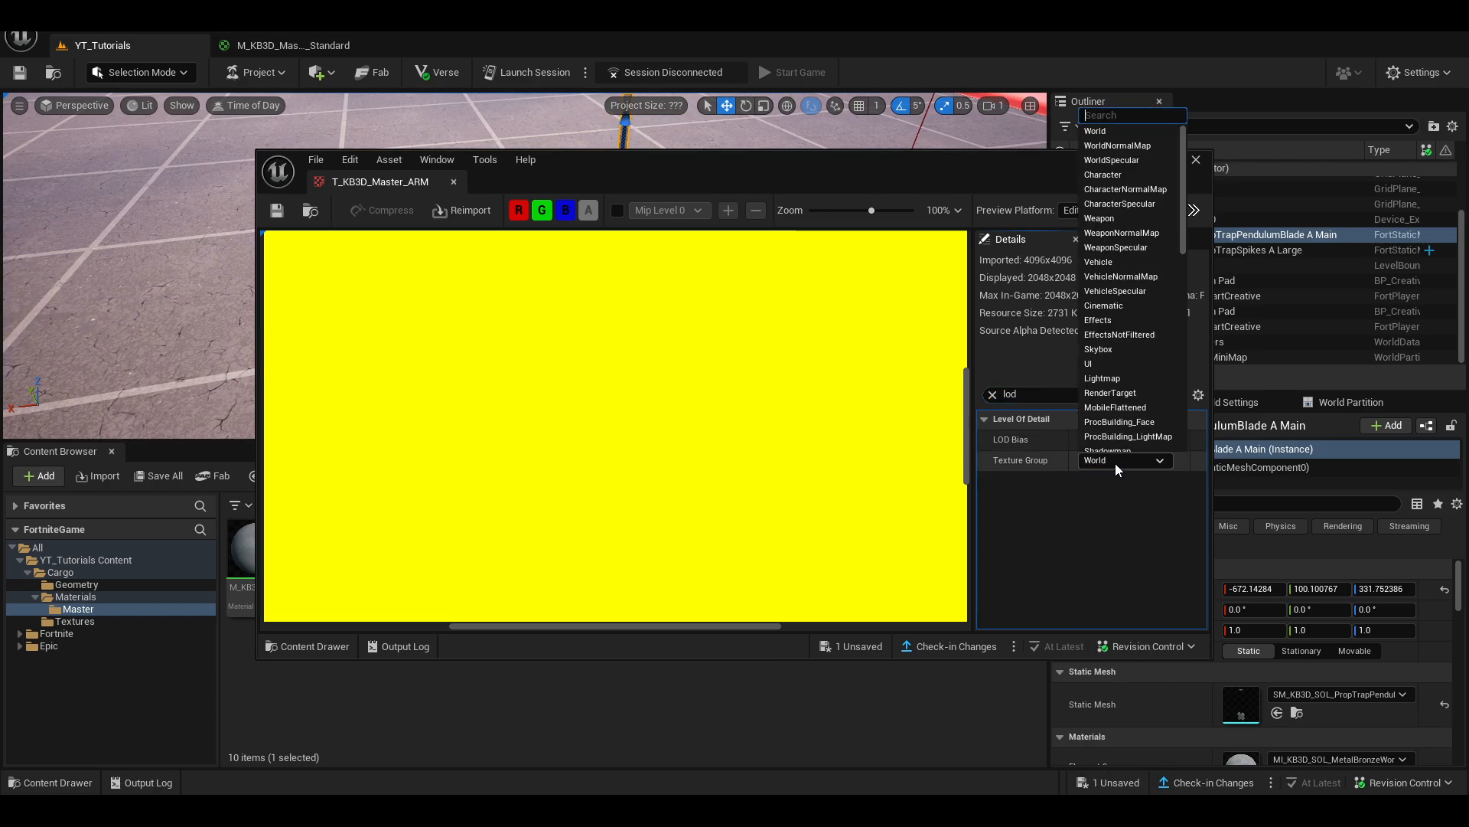
{"action": "left_click", "coordinate": [1080, 489]}
{"action": "left_click", "coordinate": [1197, 160]}
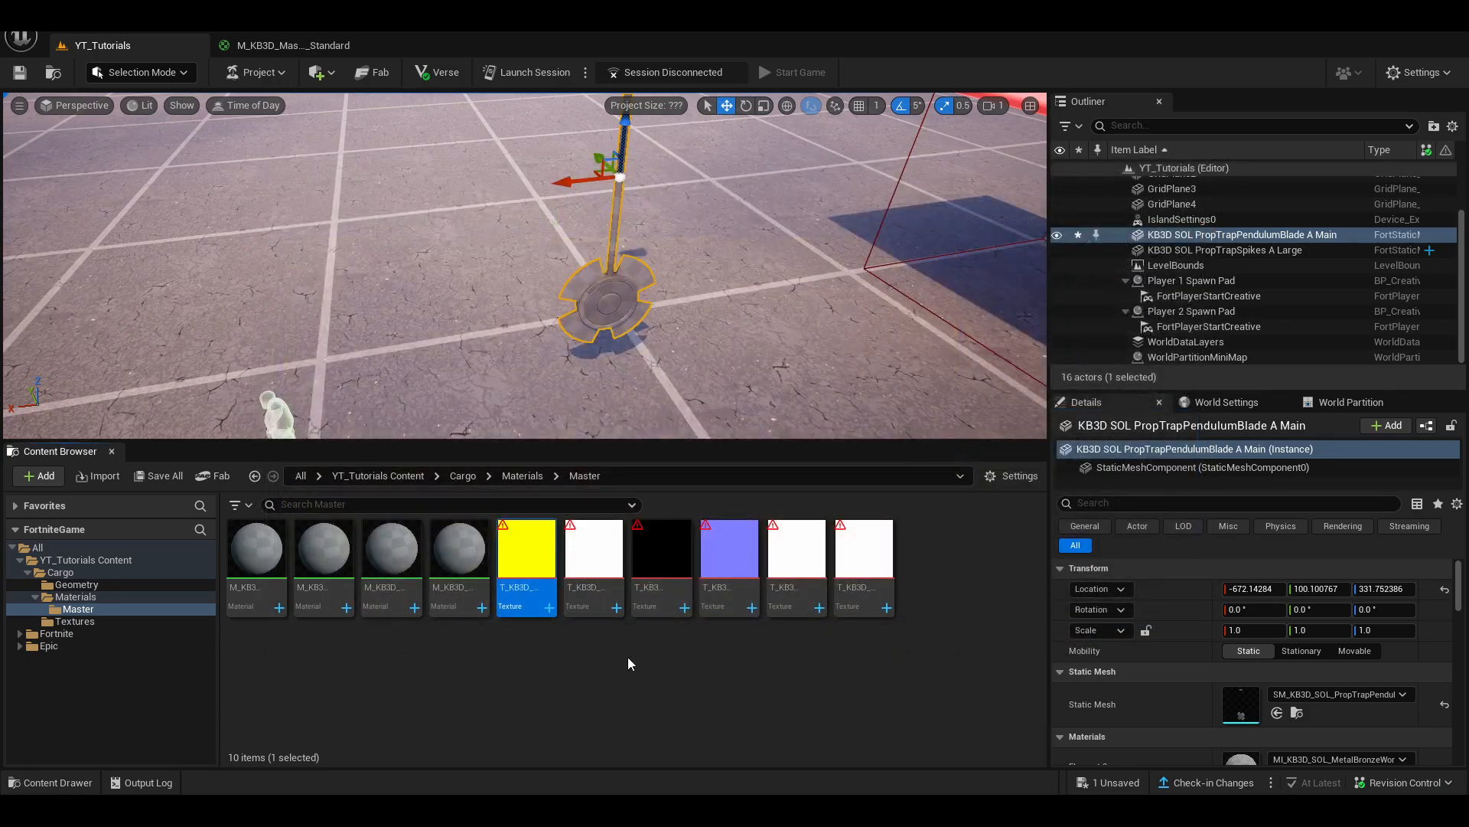
- Compare the Textures and Master folders, and examine T_KB3D_Master_ARM's asset actions and T_KB3D_Master_BC's texture information
{"action": "left_click", "coordinate": [76, 621]}
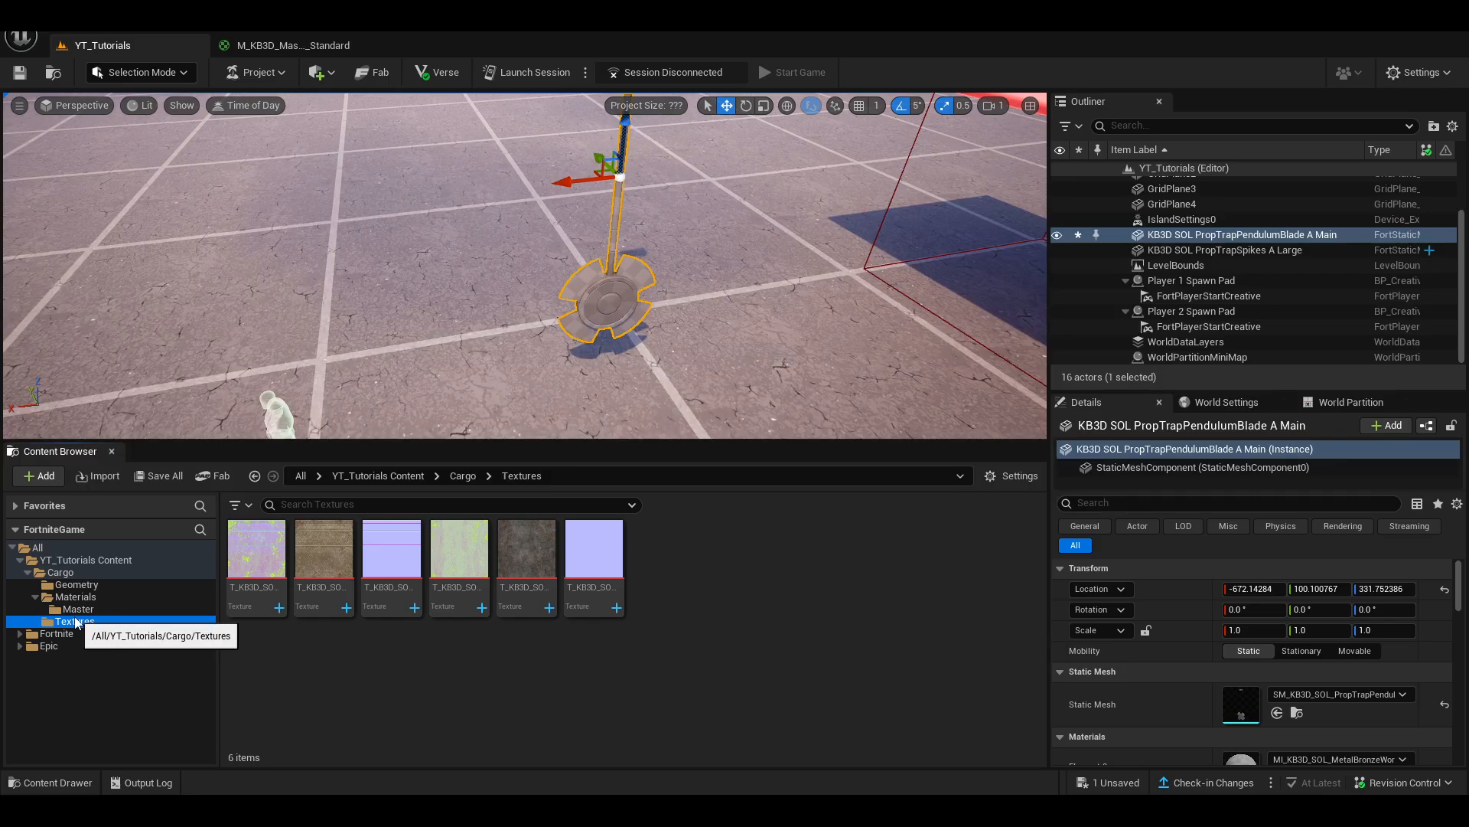
{"action": "left_click", "coordinate": [78, 609]}
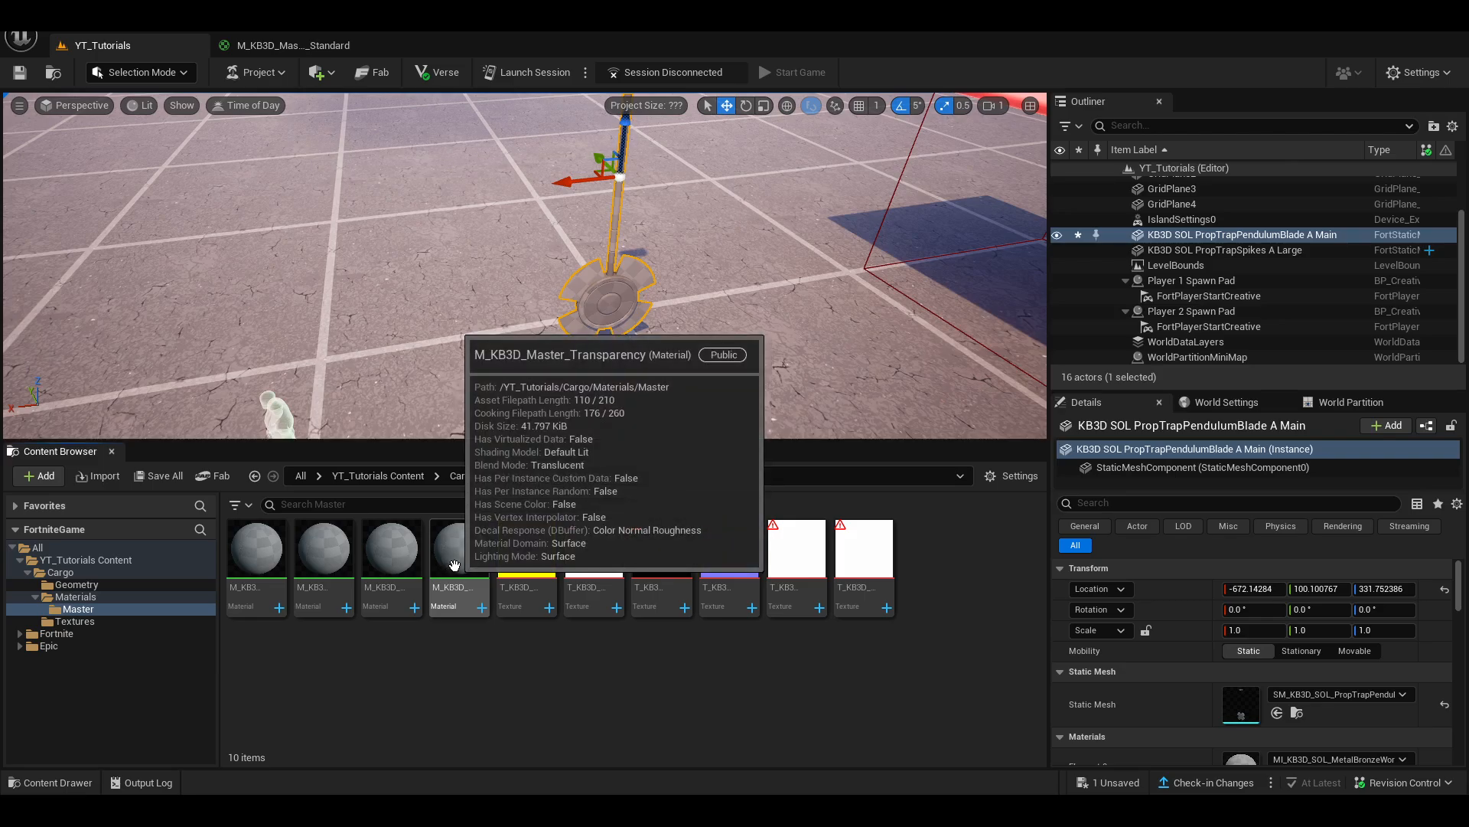
{"action": "right_click", "coordinate": [517, 553]}
{"action": "mouse_move", "coordinate": [516, 553]}
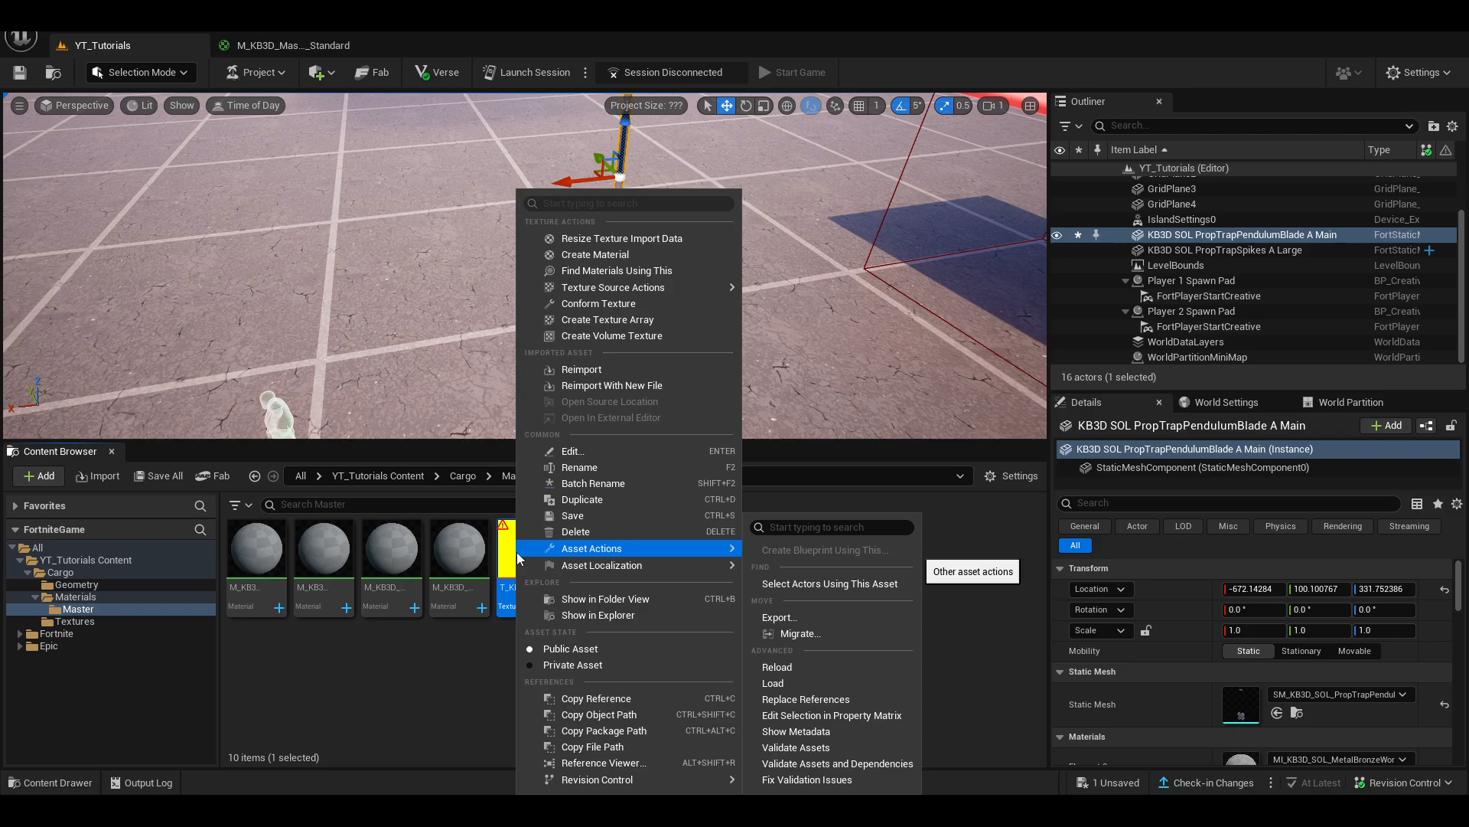
{"action": "left_click", "coordinate": [410, 677]}
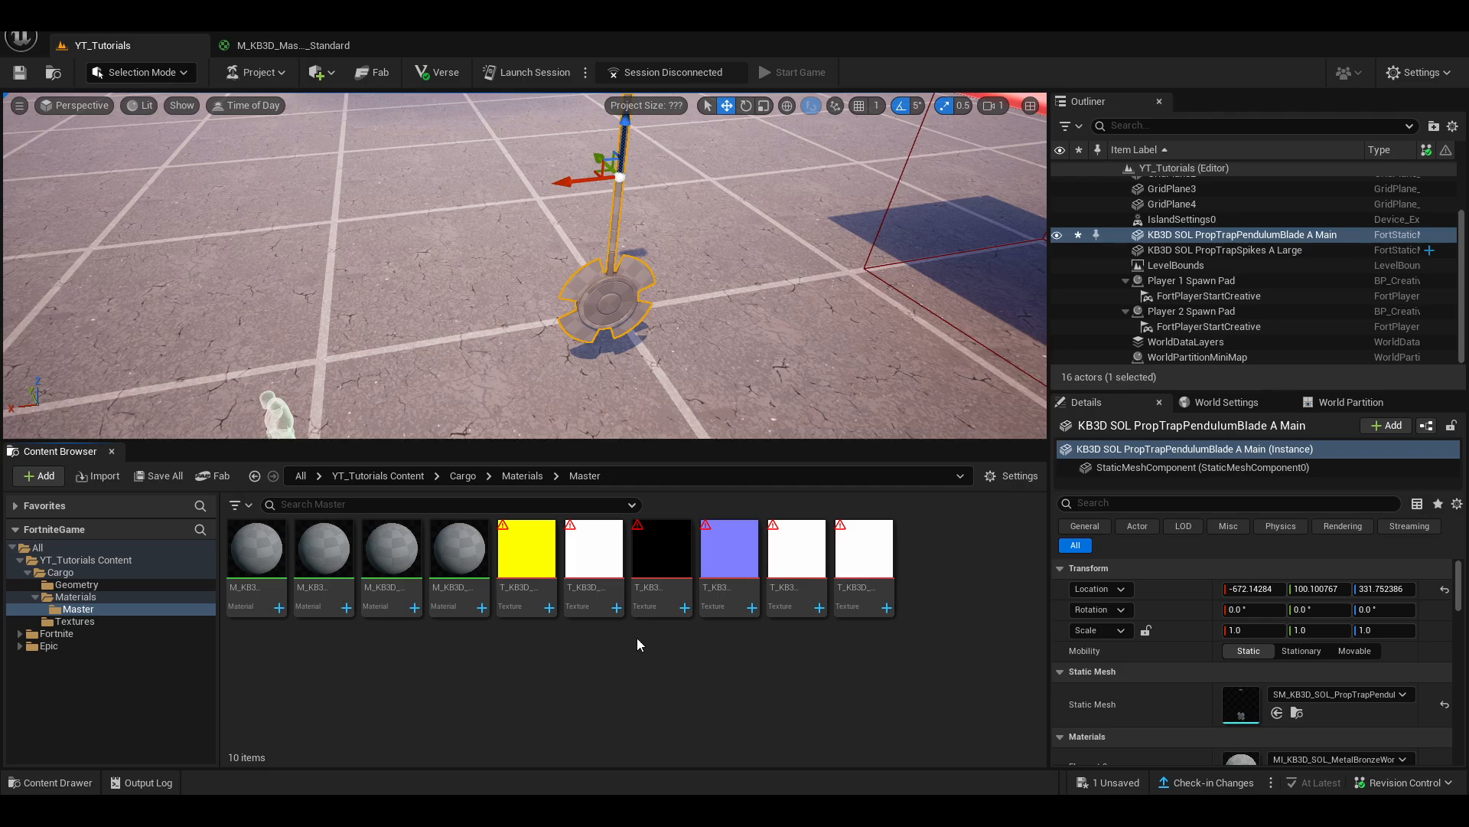
{"action": "mouse_move", "coordinate": [566, 620]}
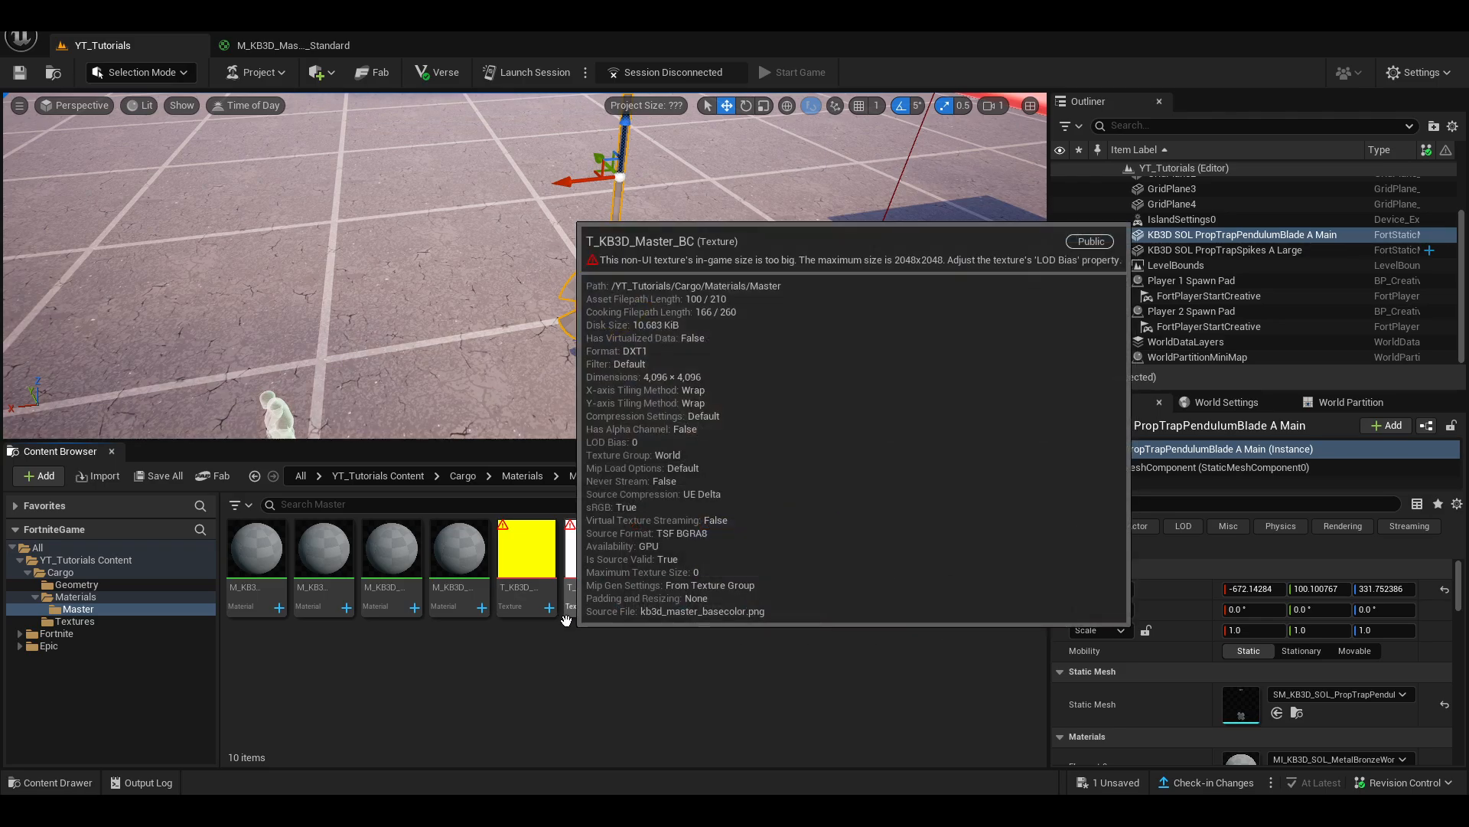
- Switch to Cargo, download the Pendulum Blade Trap for Unreal 5.5 with 1k jpg textures, and import it
{"action": "mouse_move", "coordinate": [539, 576]}
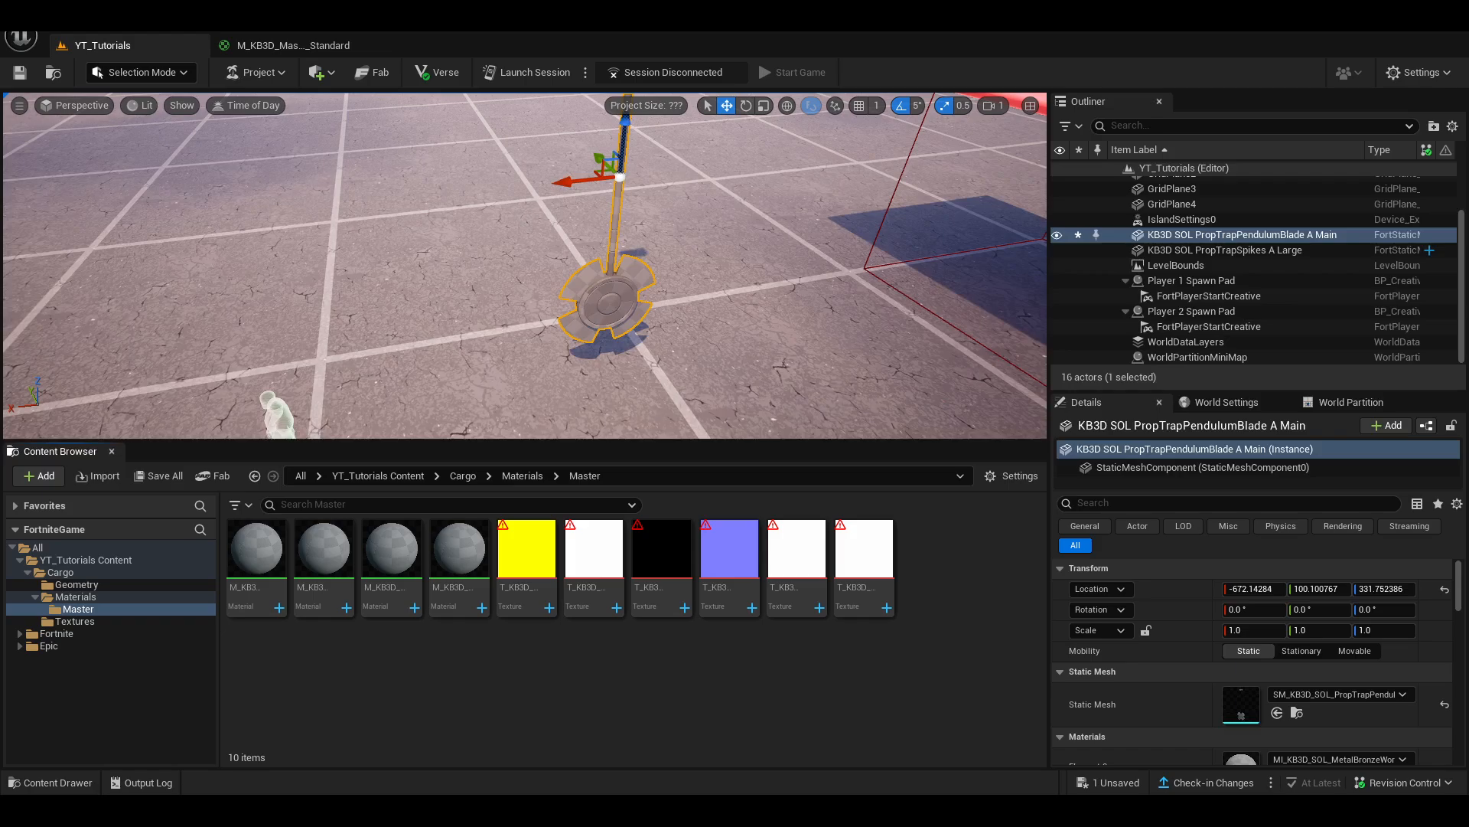
{"action": "key", "text": "alt+Tab"}
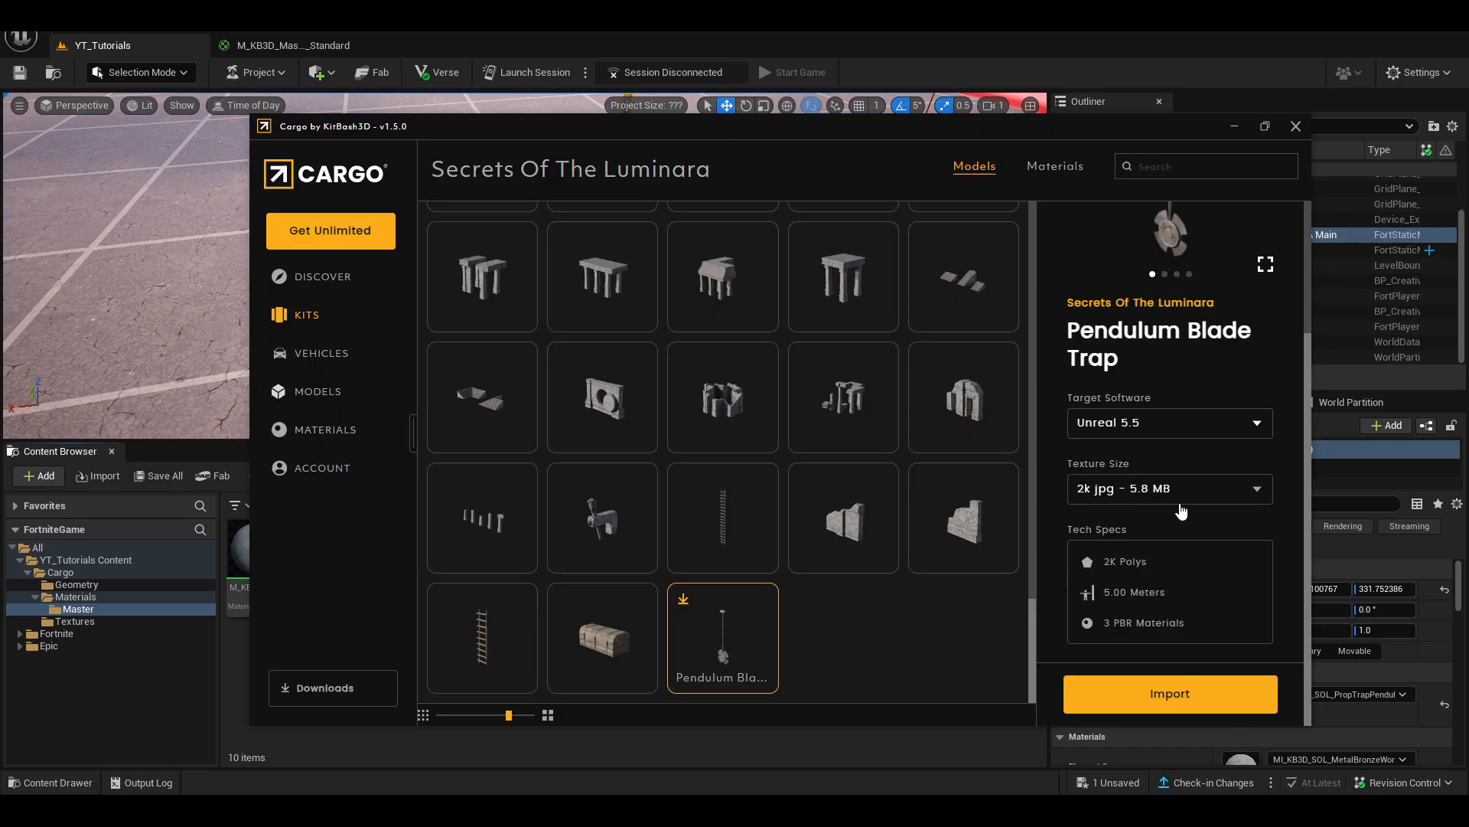
{"action": "left_click", "coordinate": [1183, 492]}
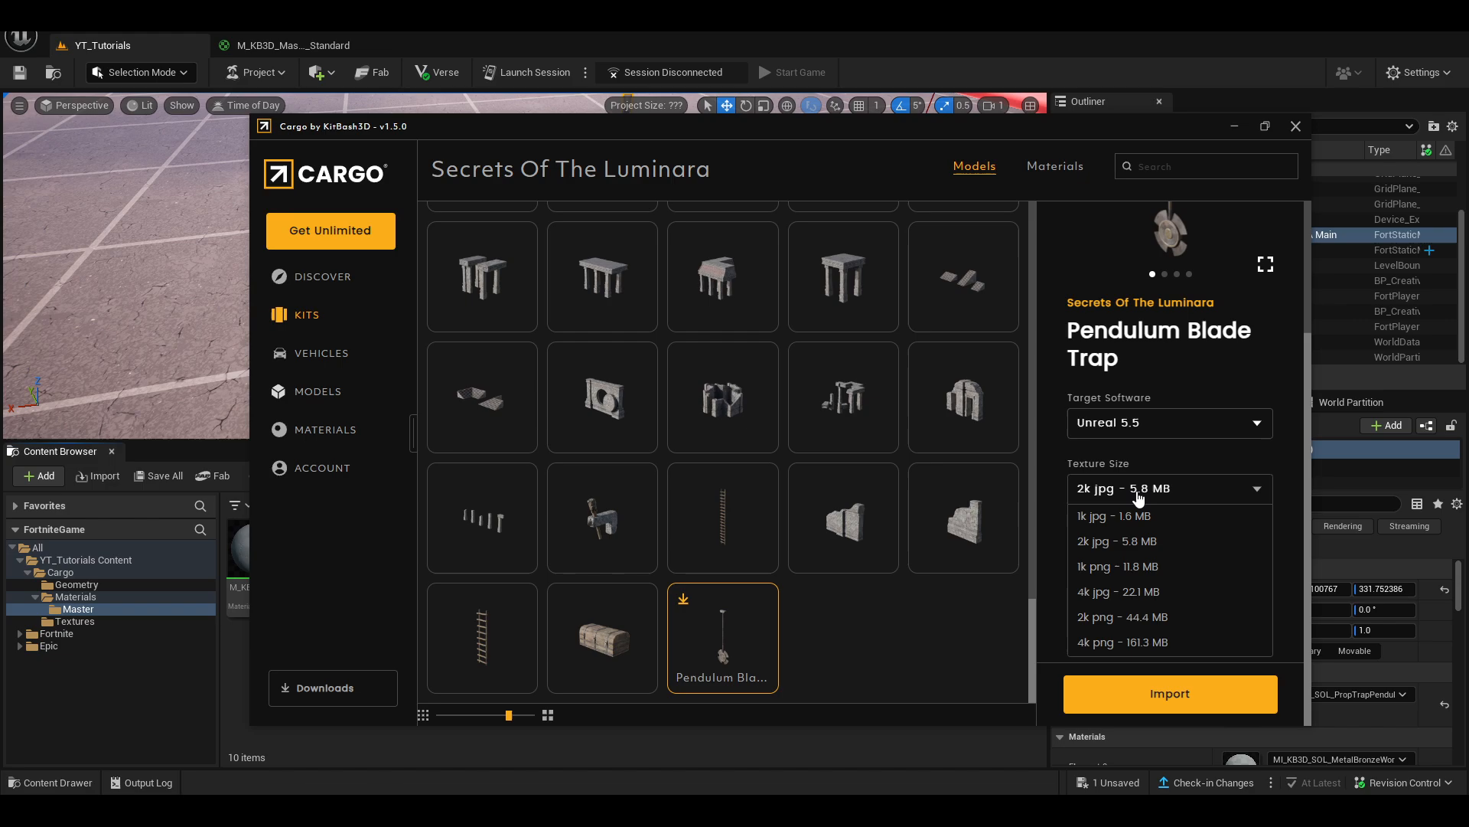
{"action": "left_click", "coordinate": [1139, 496]}
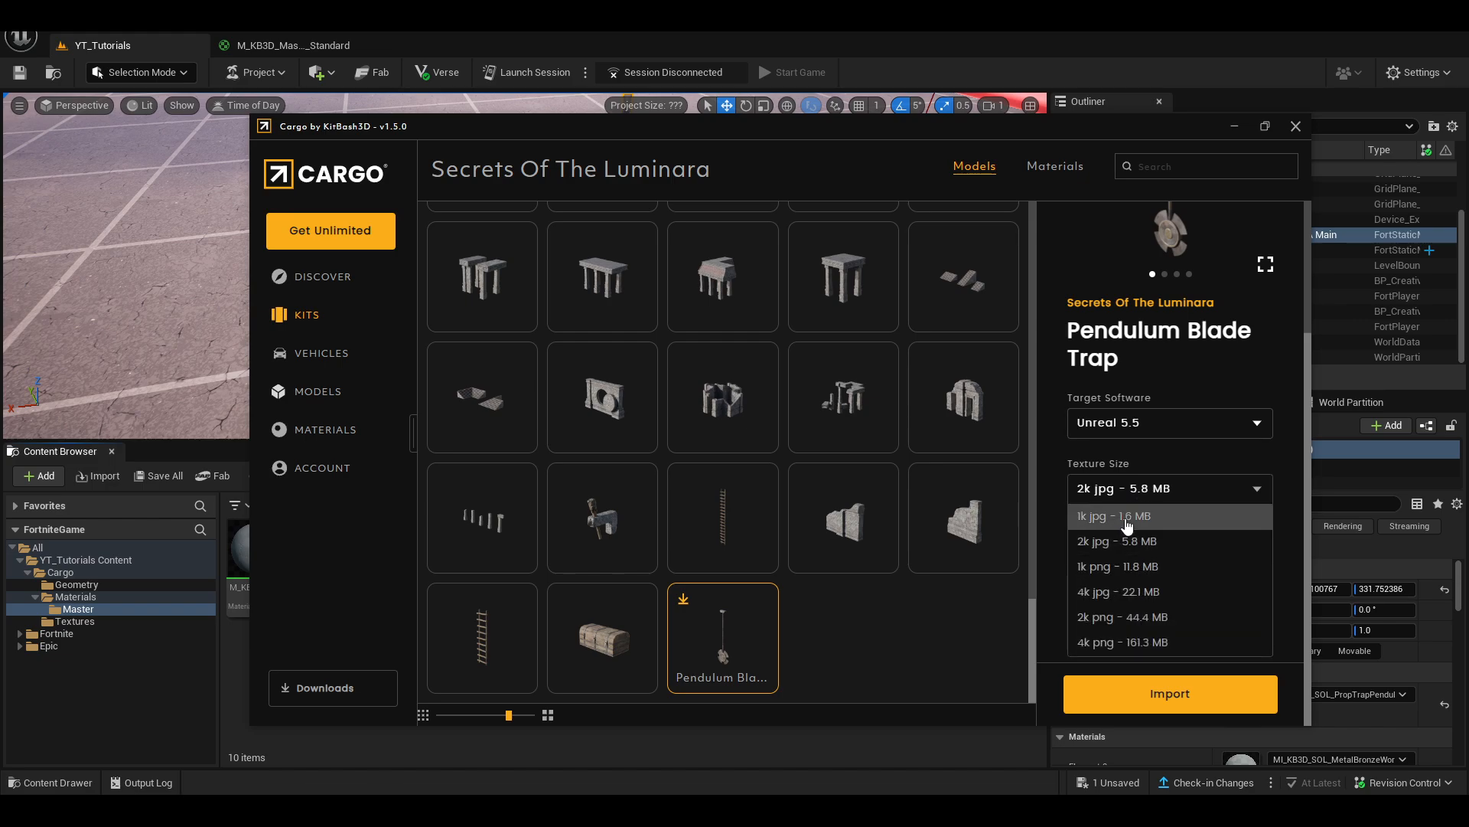
{"action": "left_click", "coordinate": [1126, 519]}
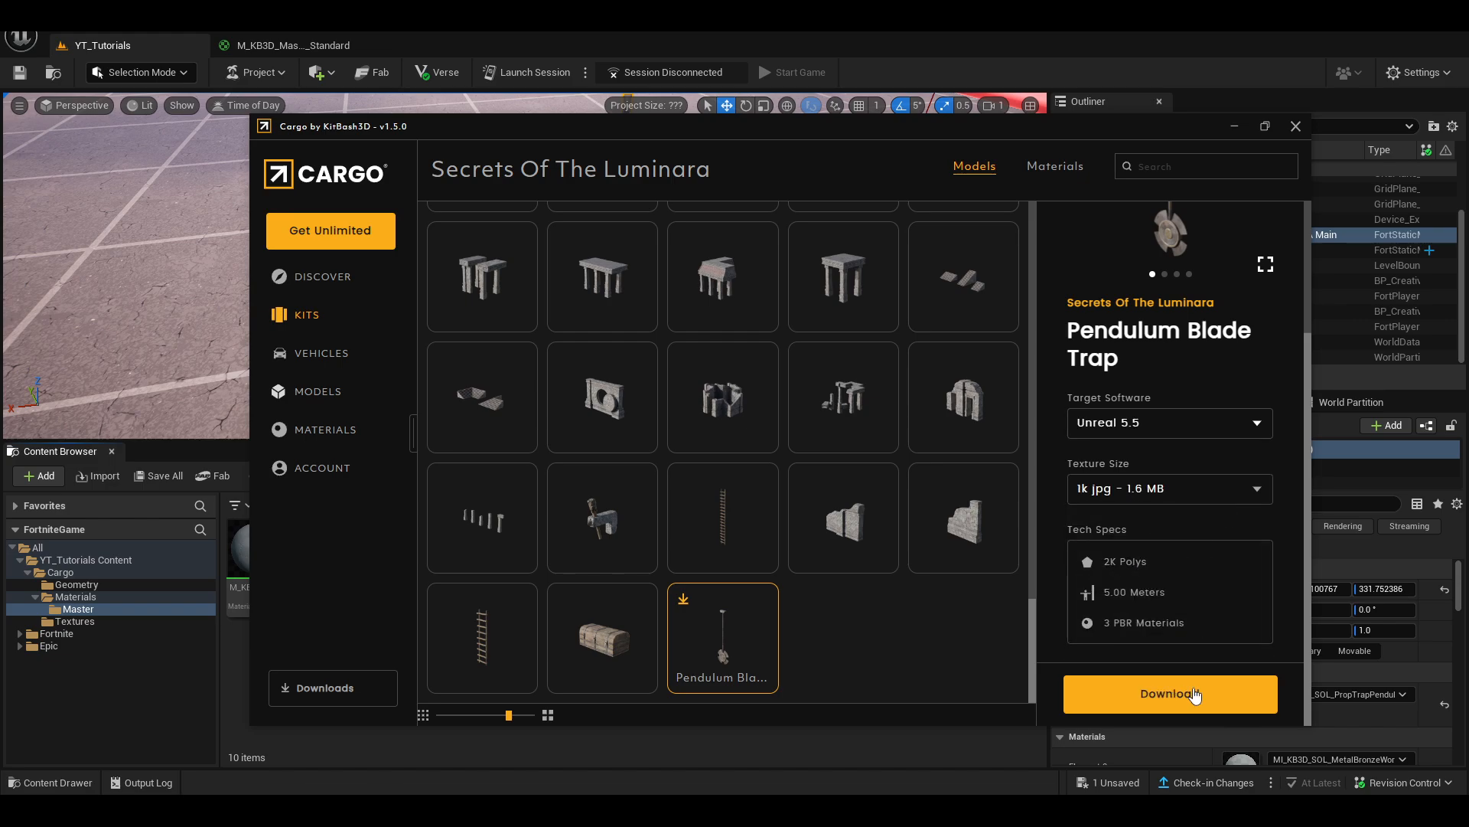
{"action": "left_click", "coordinate": [1177, 689]}
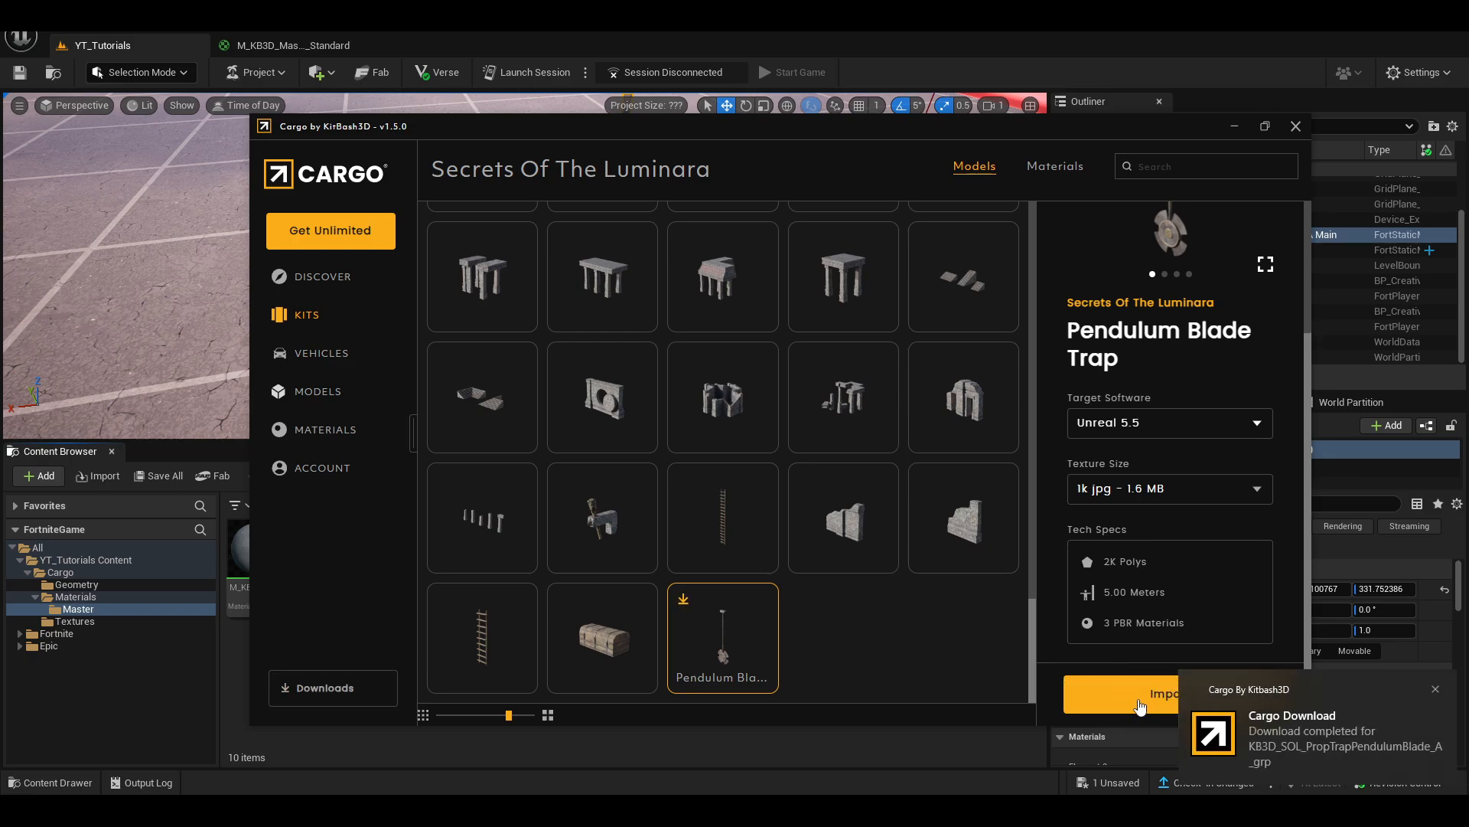
{"action": "left_click", "coordinate": [1140, 701]}
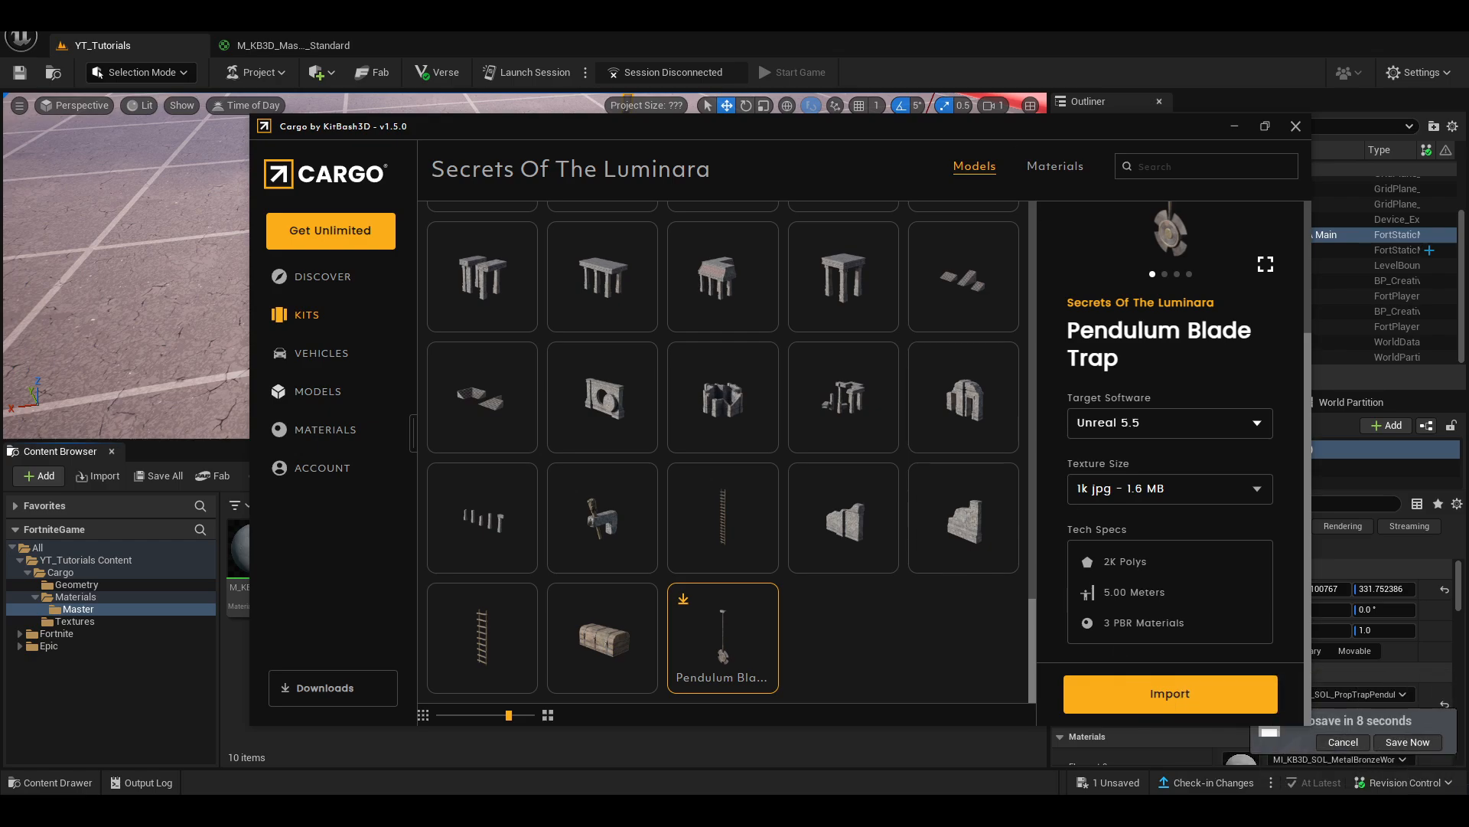
- Switch to the Unreal Engine ThirdPersonMap project and force-delete its entire Cargo folder despite the remaining references
{"action": "key", "text": "alt+Tab"}
{"action": "right_click_drag", "start_coordinate": [484, 278], "coordinate": [447, 249]}
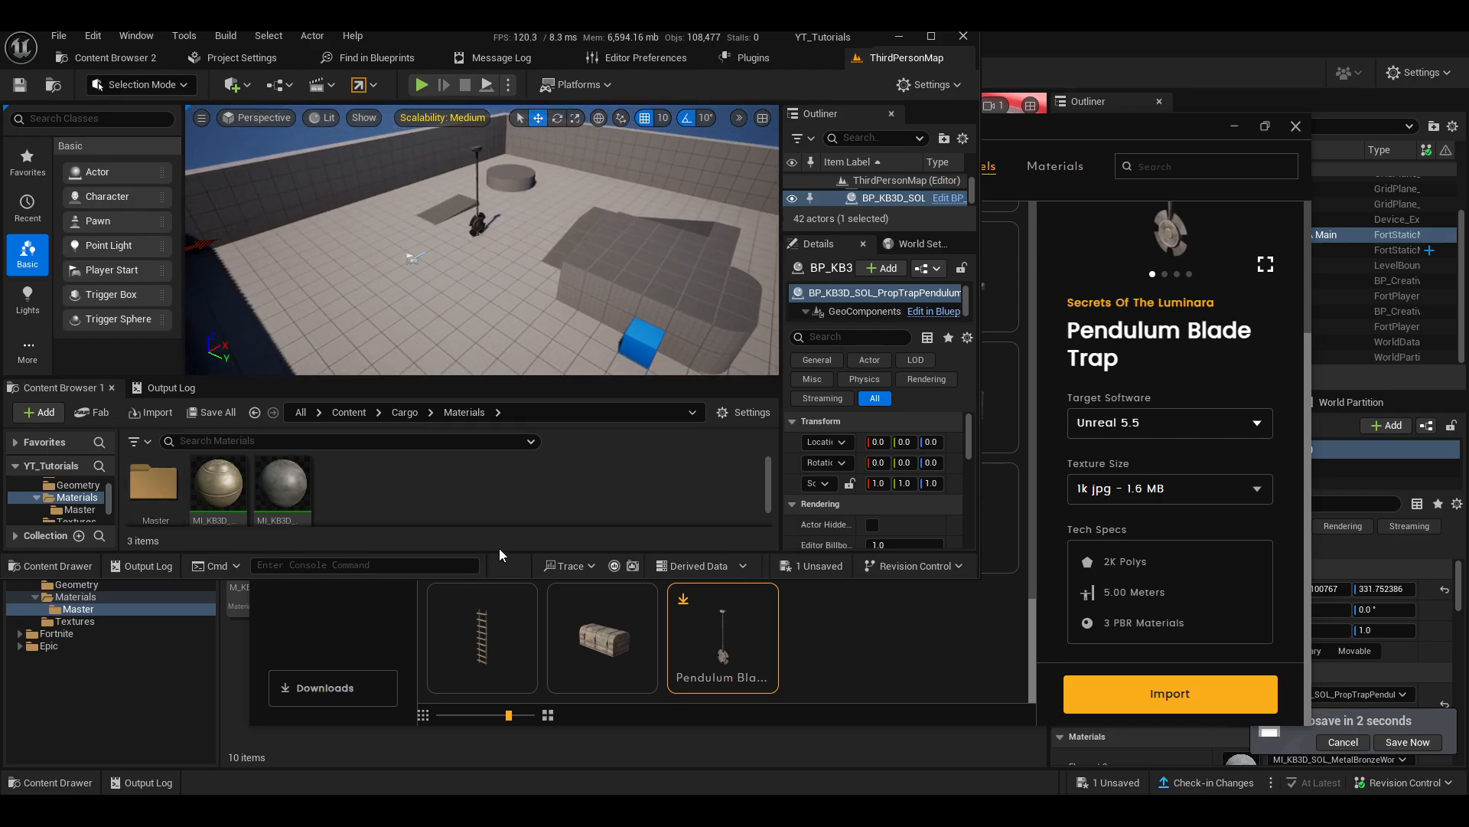
{"action": "left_click_drag", "start_coordinate": [851, 580], "coordinate": [853, 724]}
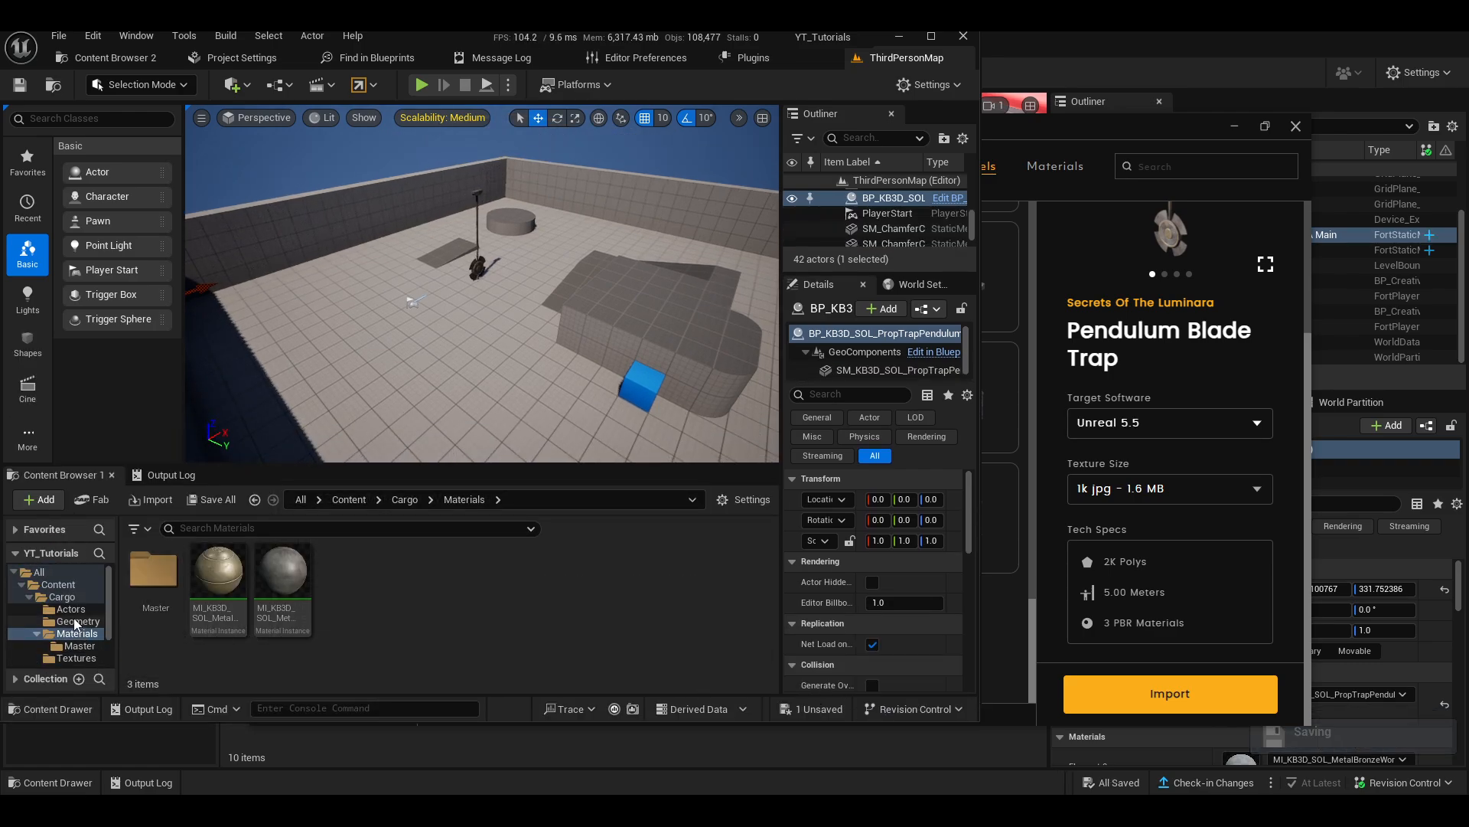
{"action": "right_click", "coordinate": [50, 598]}
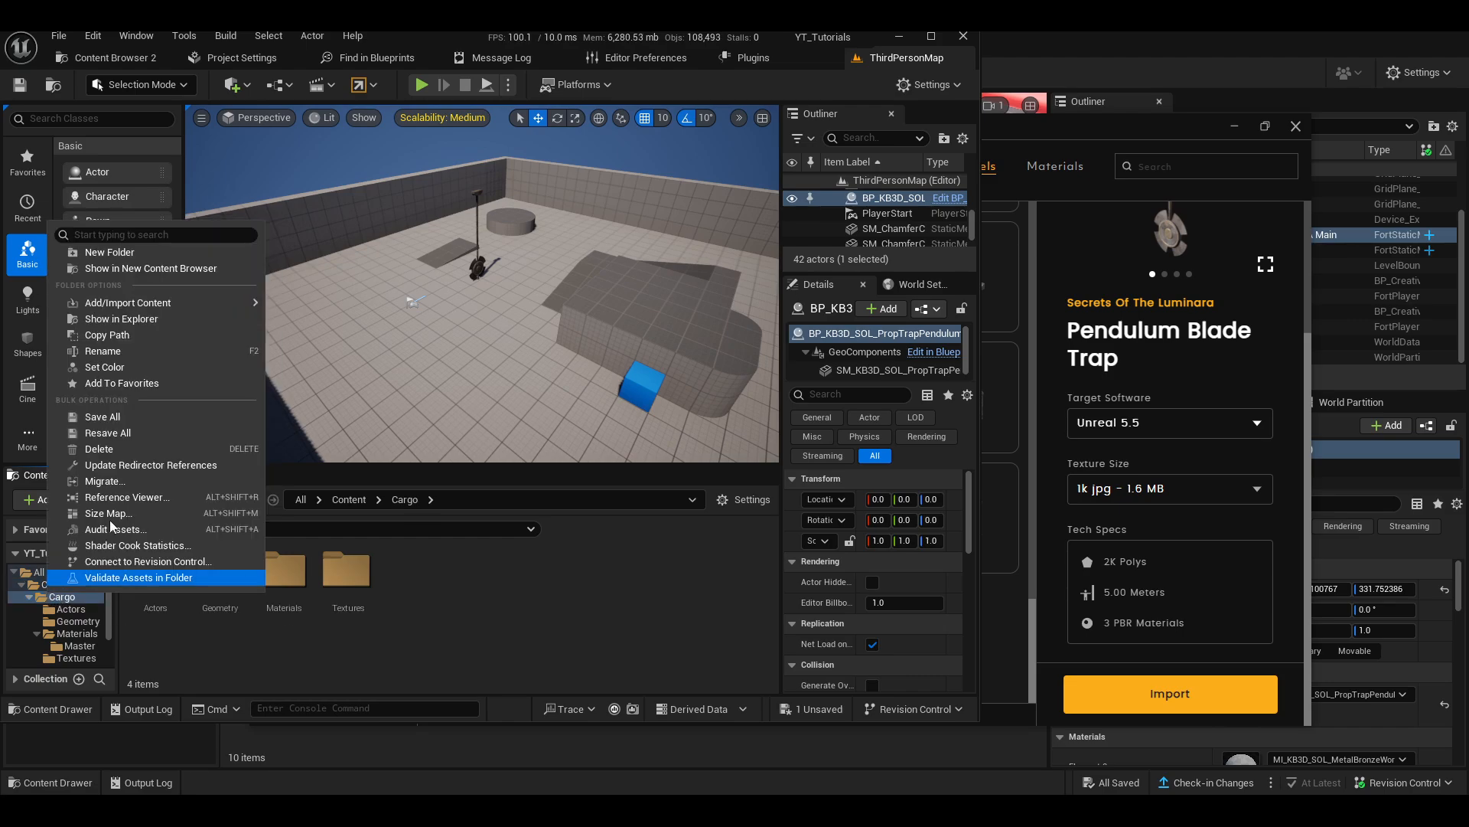
{"action": "left_click", "coordinate": [100, 448]}
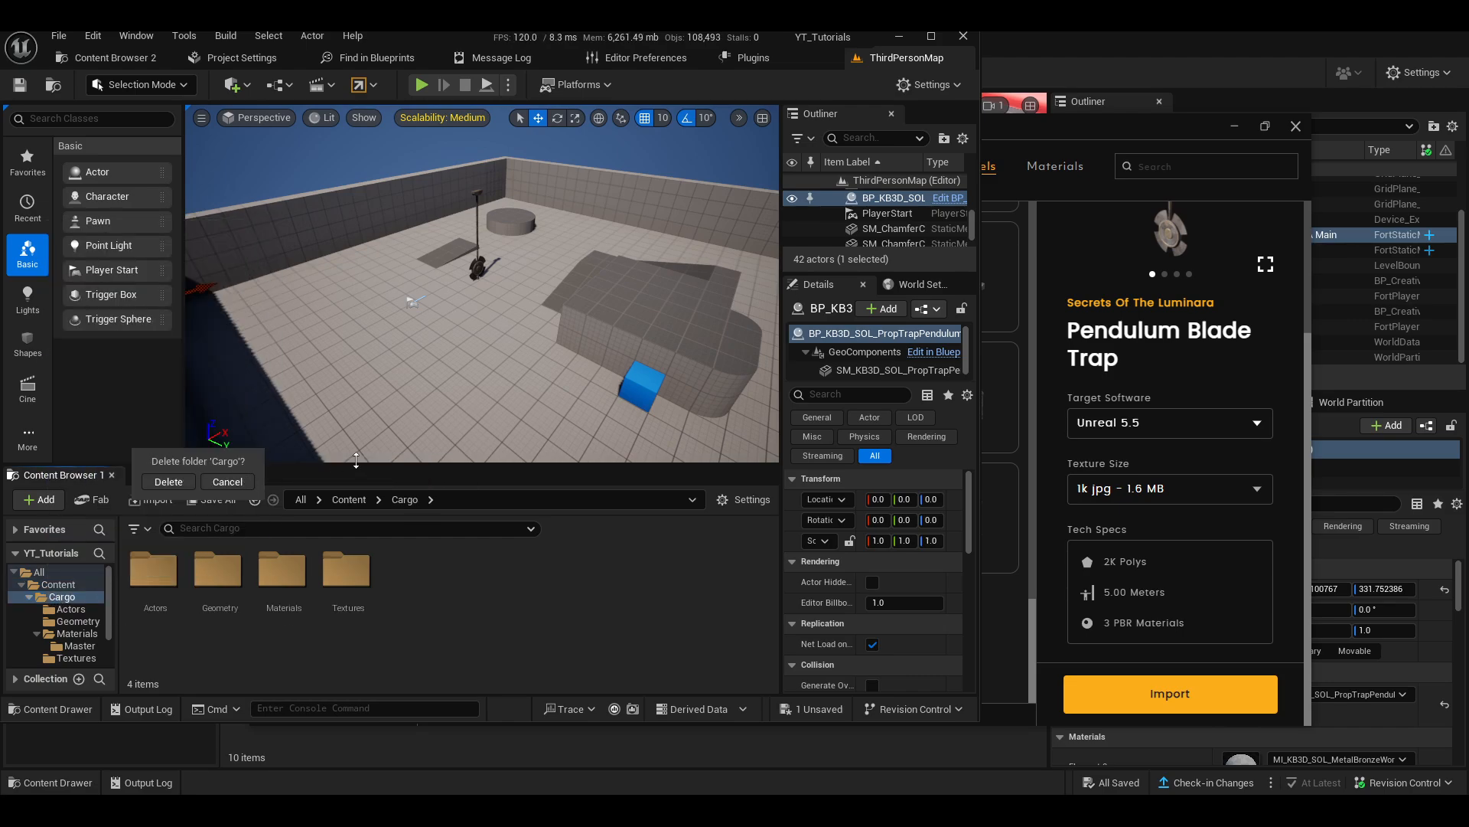
{"action": "left_click", "coordinate": [169, 481]}
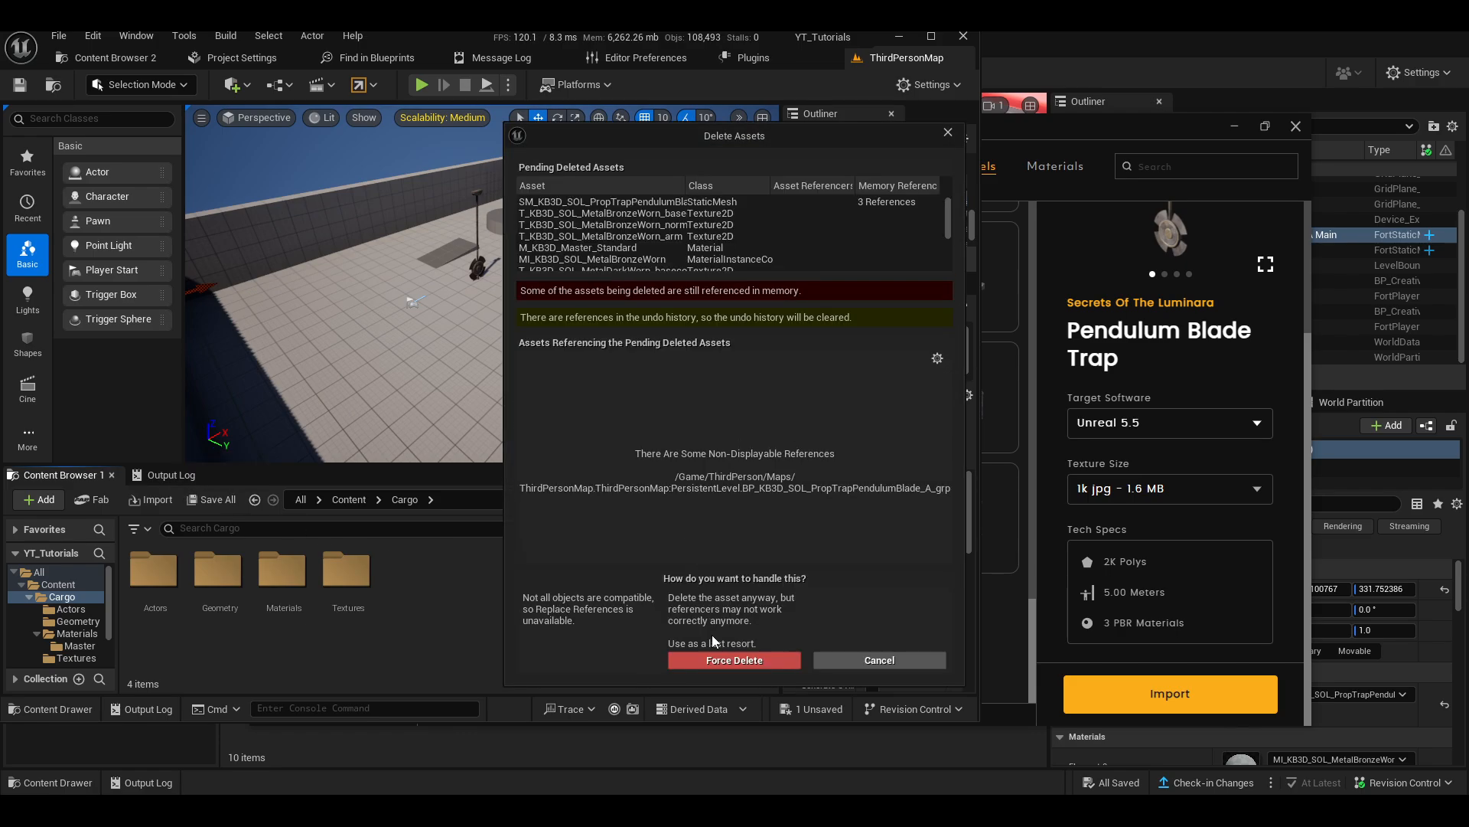
{"action": "left_click", "coordinate": [717, 660]}
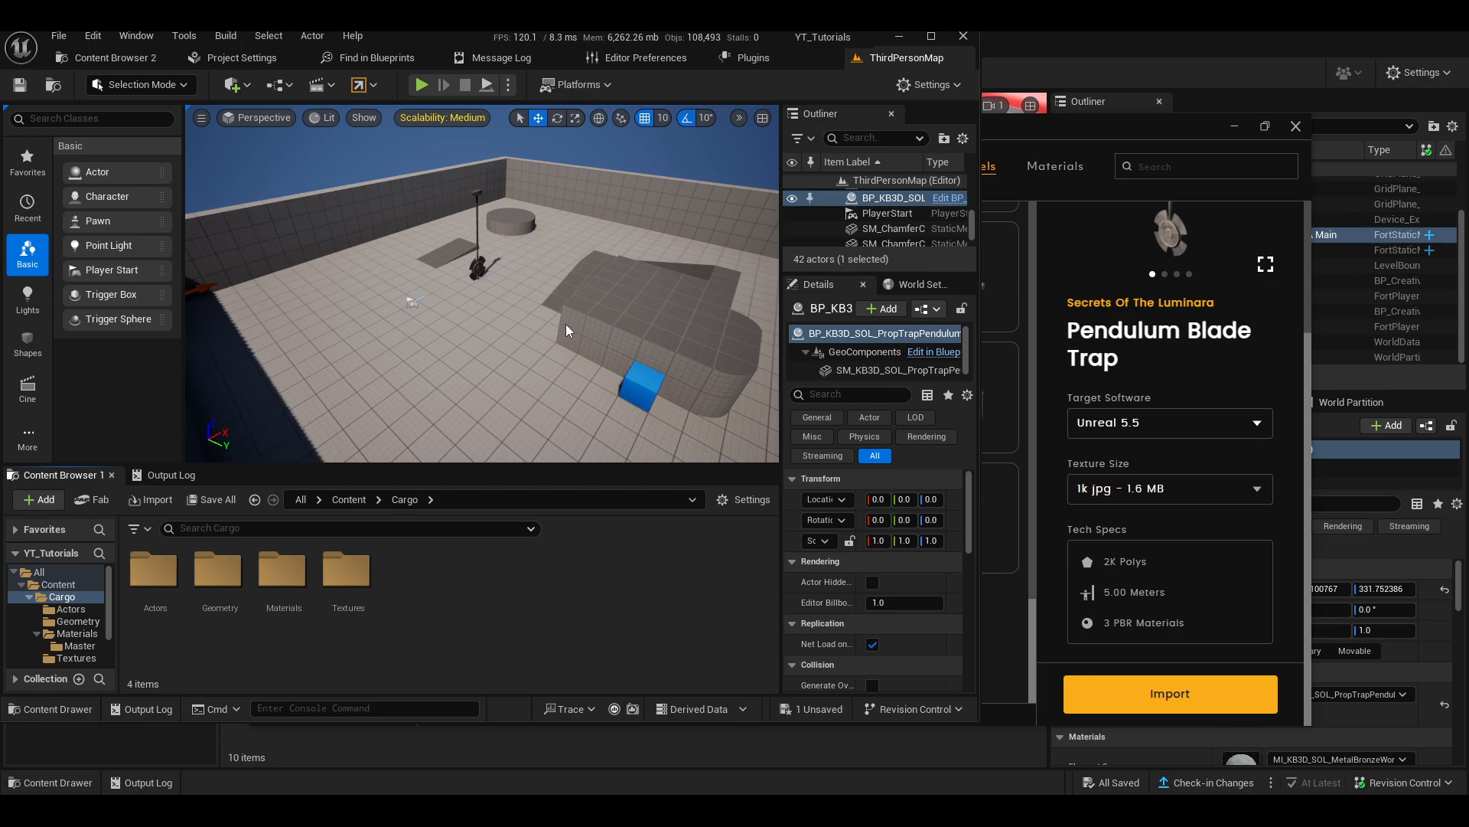
{"action": "right_click_drag", "start_coordinate": [512, 264], "coordinate": [597, 289]}
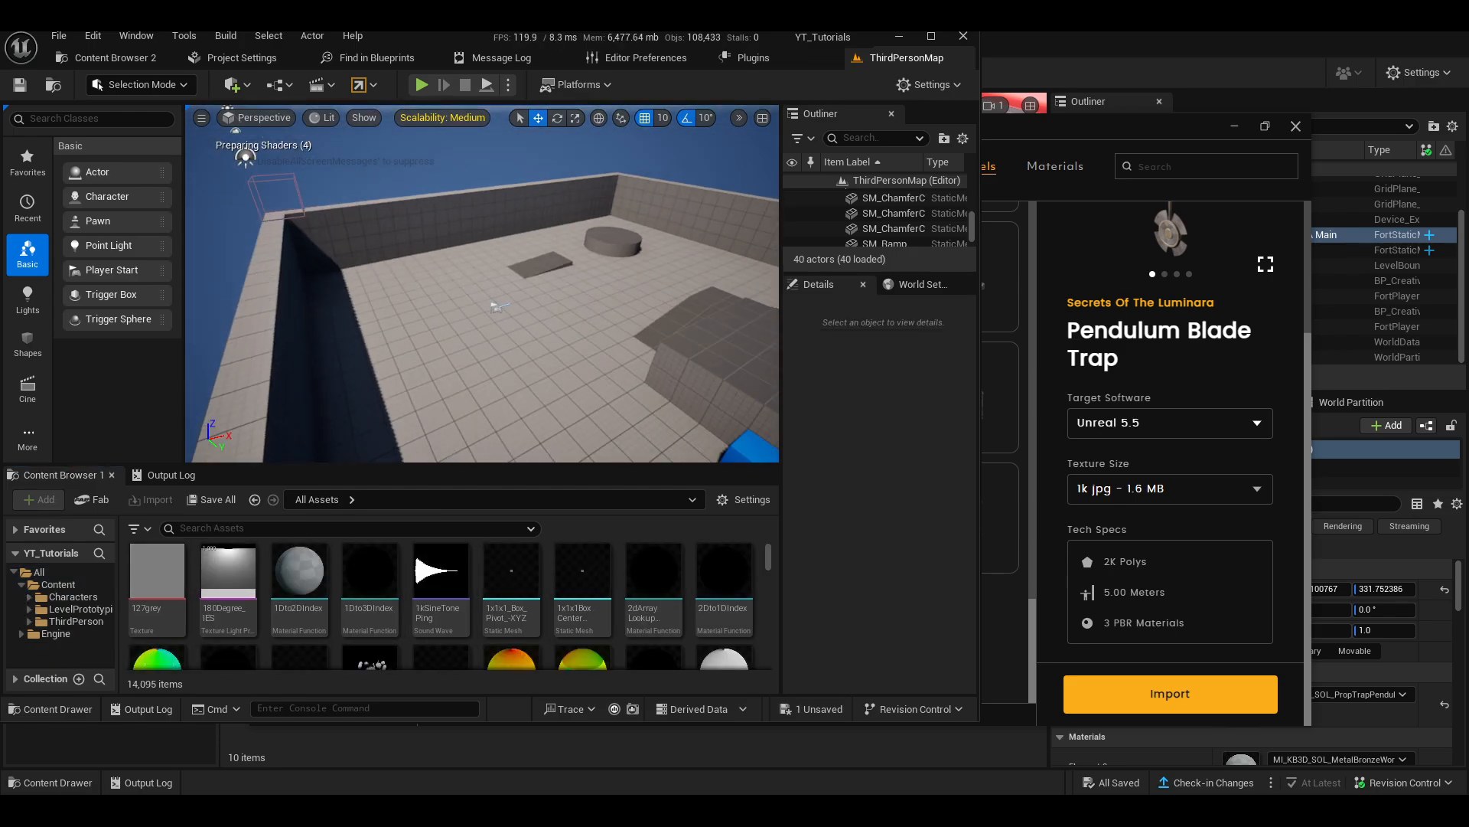
{"action": "left_click", "coordinate": [57, 584]}
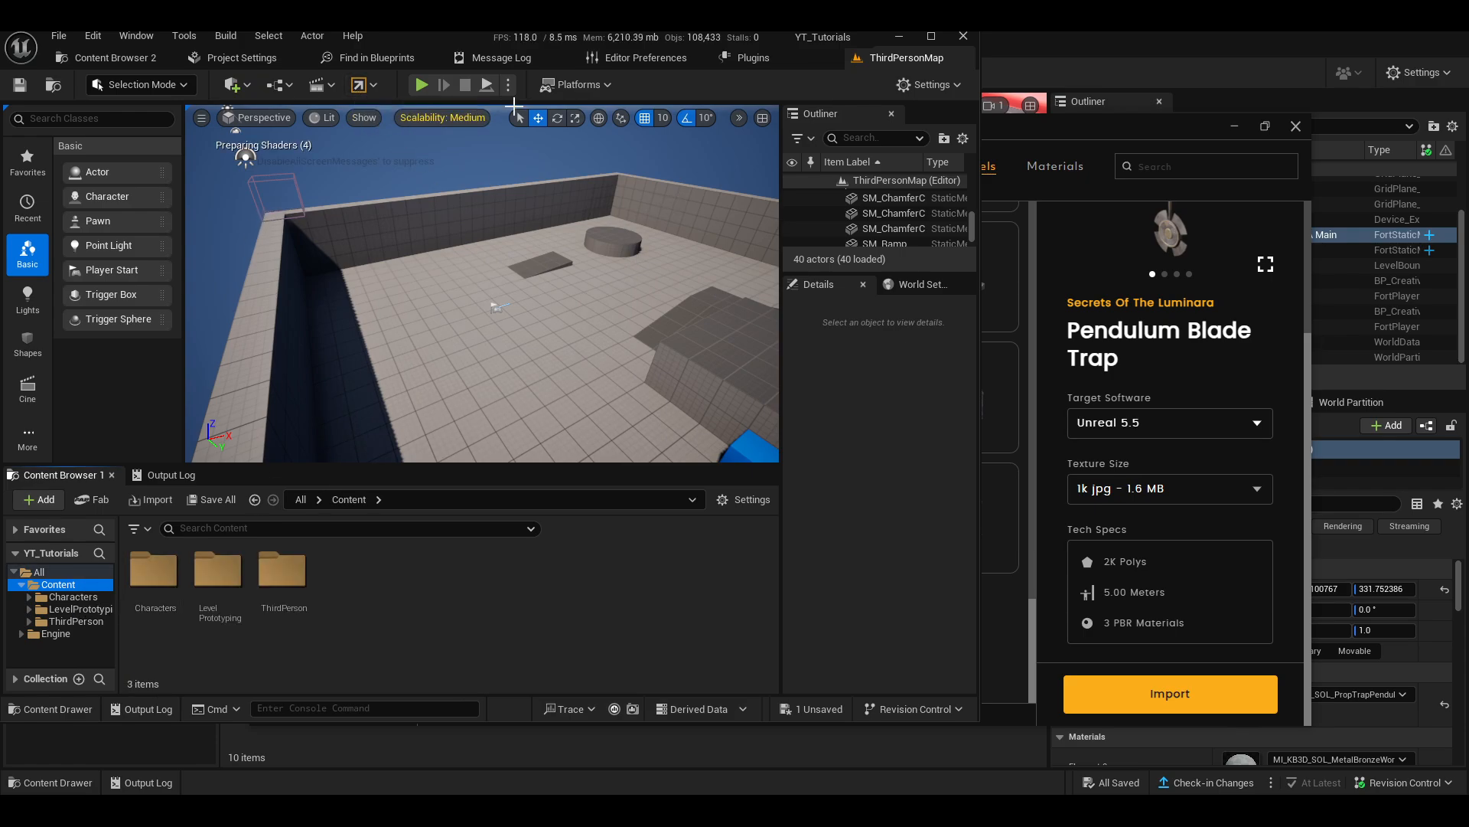
- Return to Cargo and reimport the Pendulum Blade Trap with 1k jpg textures into the Unreal Engine project
{"action": "left_click", "coordinate": [1101, 147]}
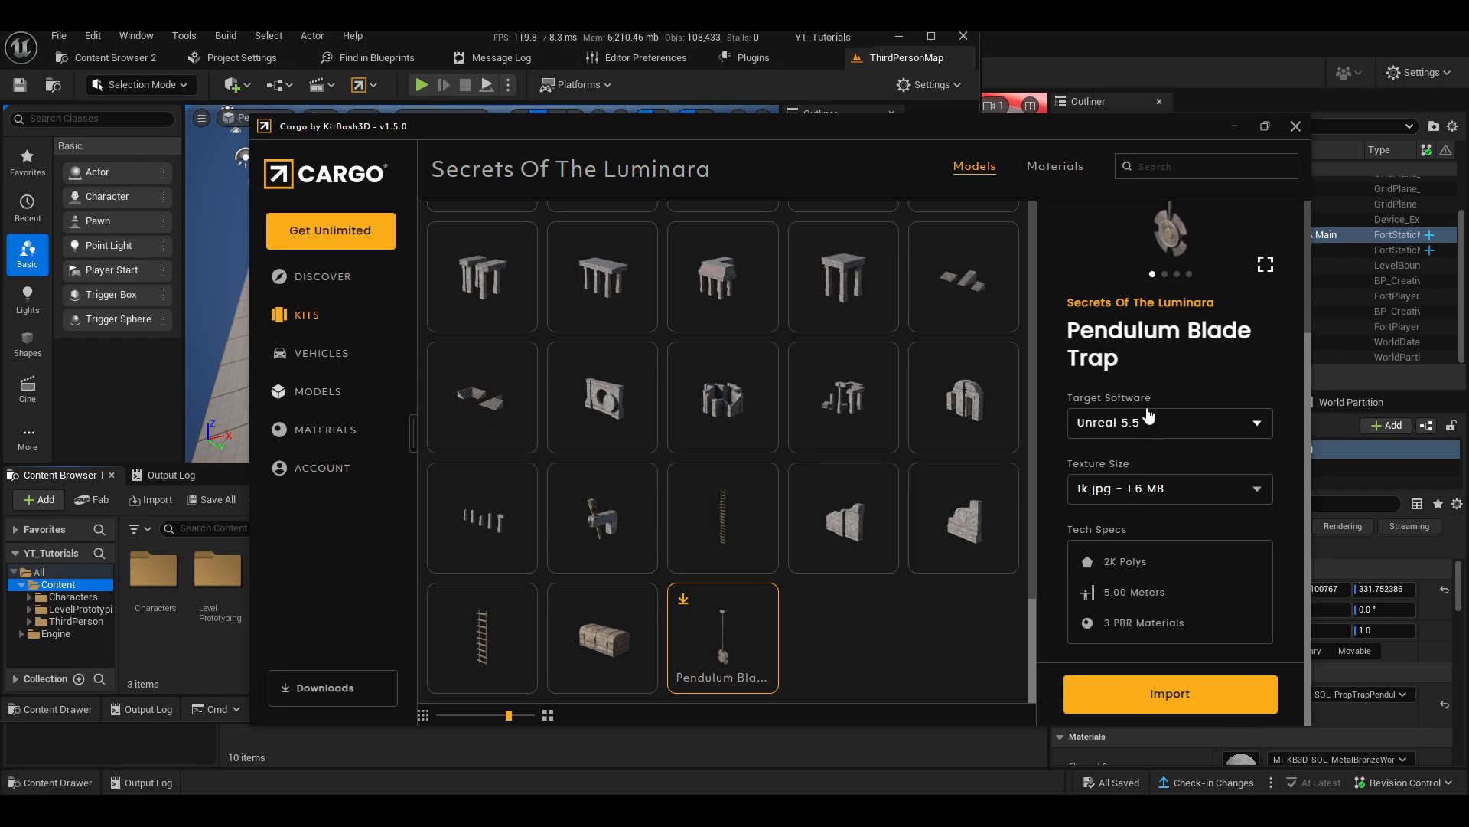
{"action": "left_click", "coordinate": [1158, 491]}
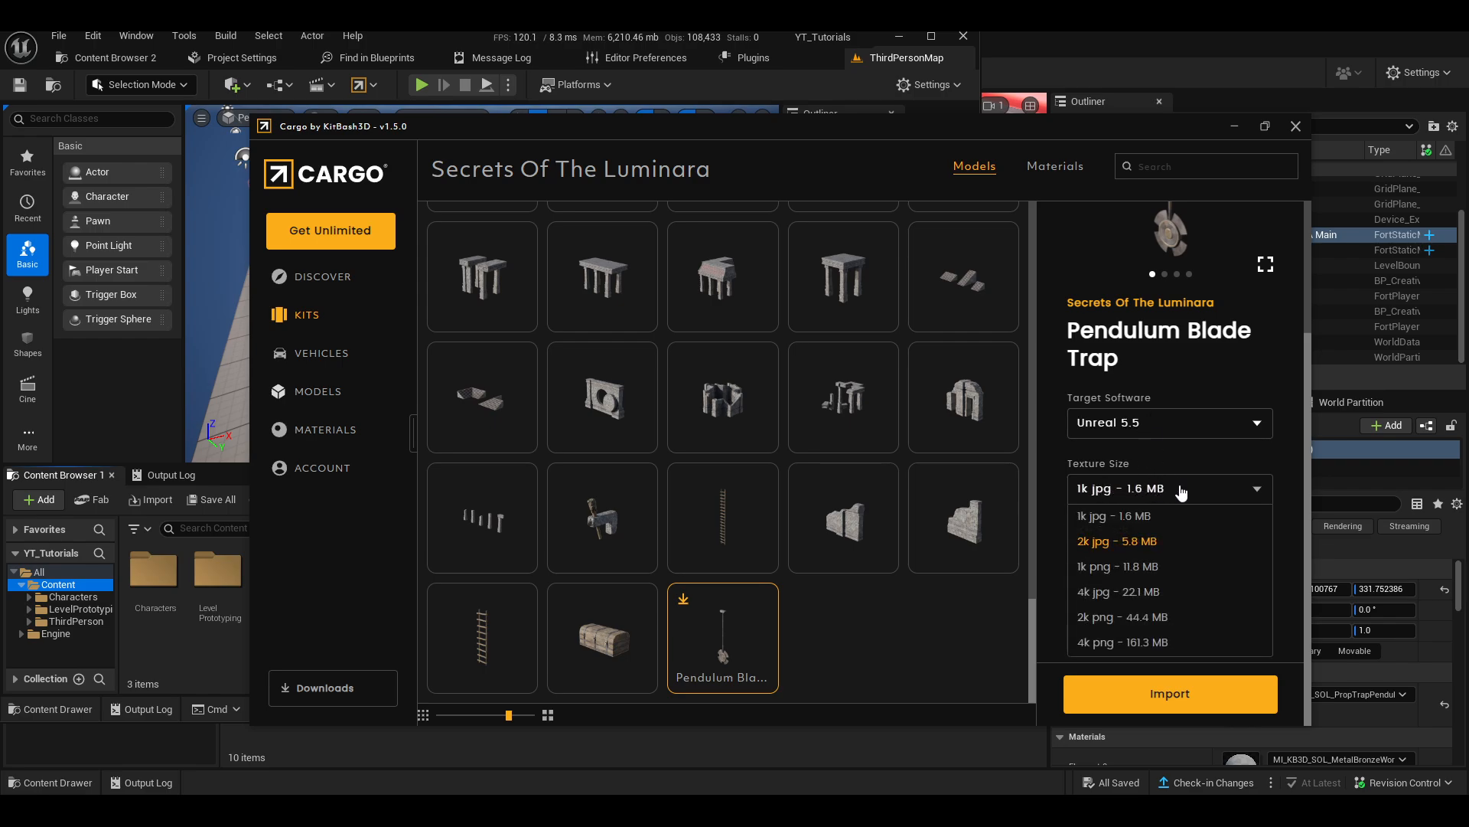
{"action": "left_click", "coordinate": [1142, 515]}
{"action": "left_click", "coordinate": [1174, 697]}
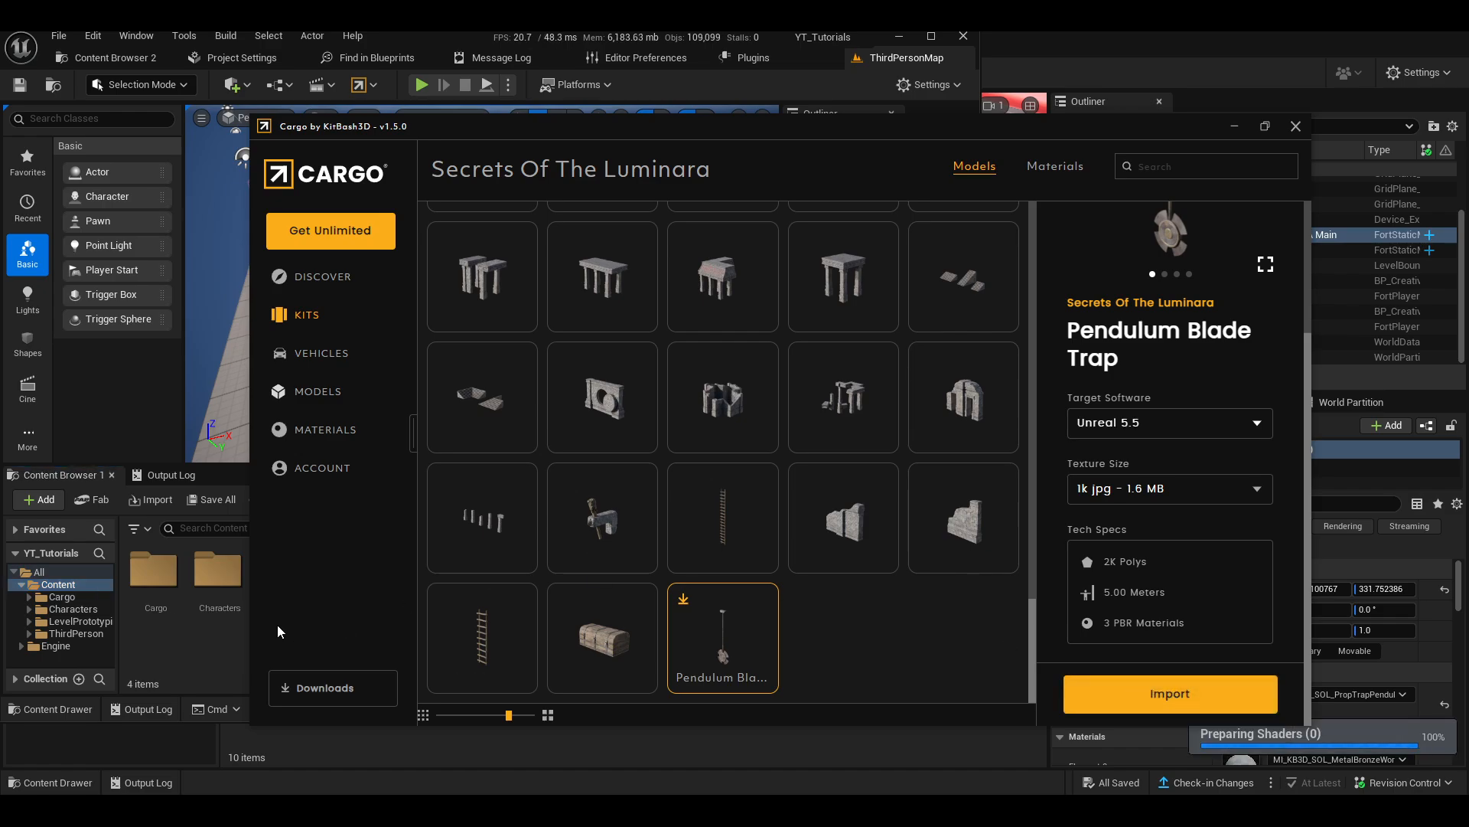
{"action": "left_click", "coordinate": [29, 597]}
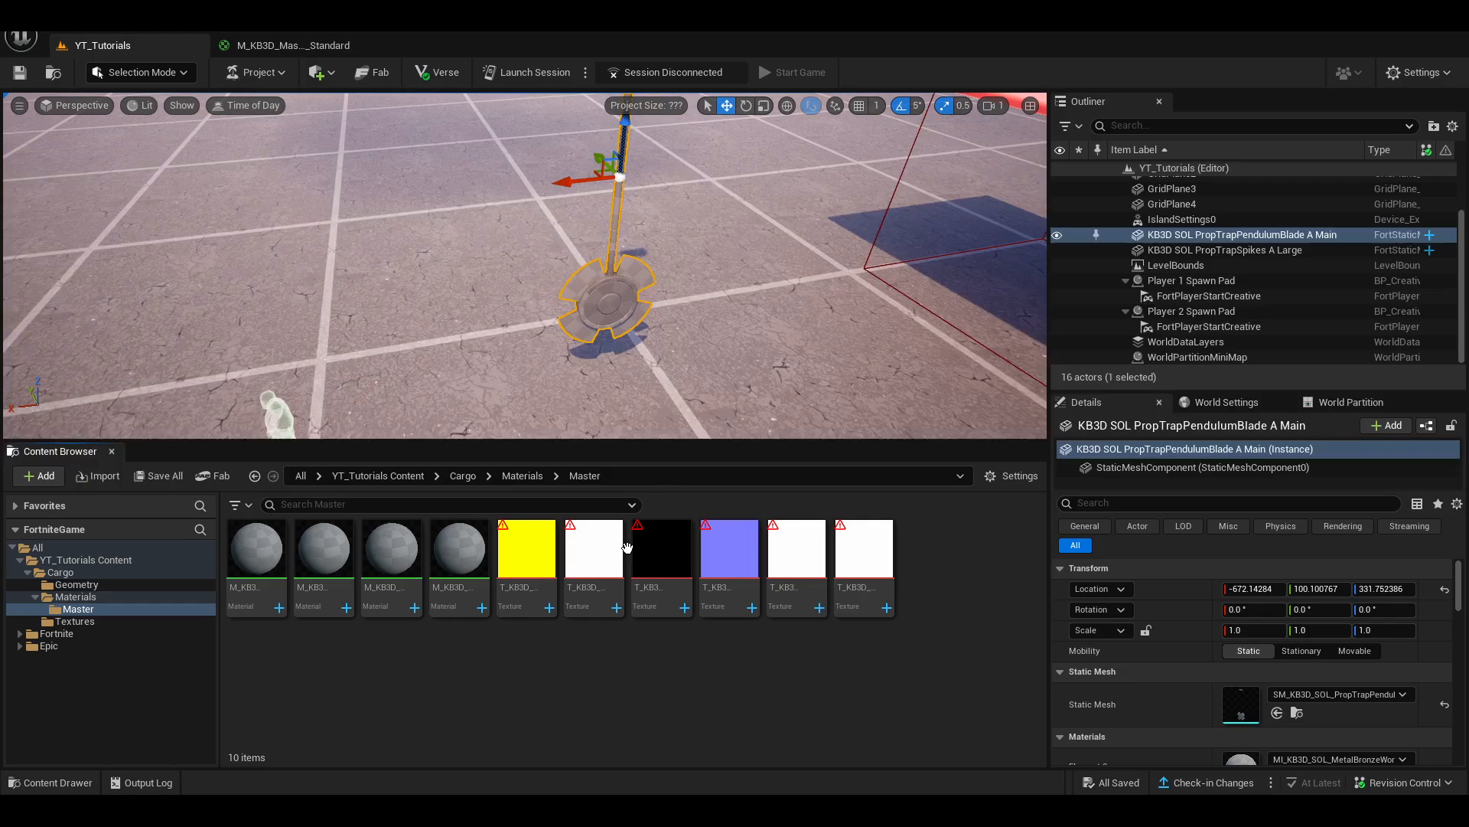
- Force-delete the Cargo folder from the Fortnite project and go back to the YT_Tutorials Content folder
{"action": "right_click", "coordinate": [60, 574]}
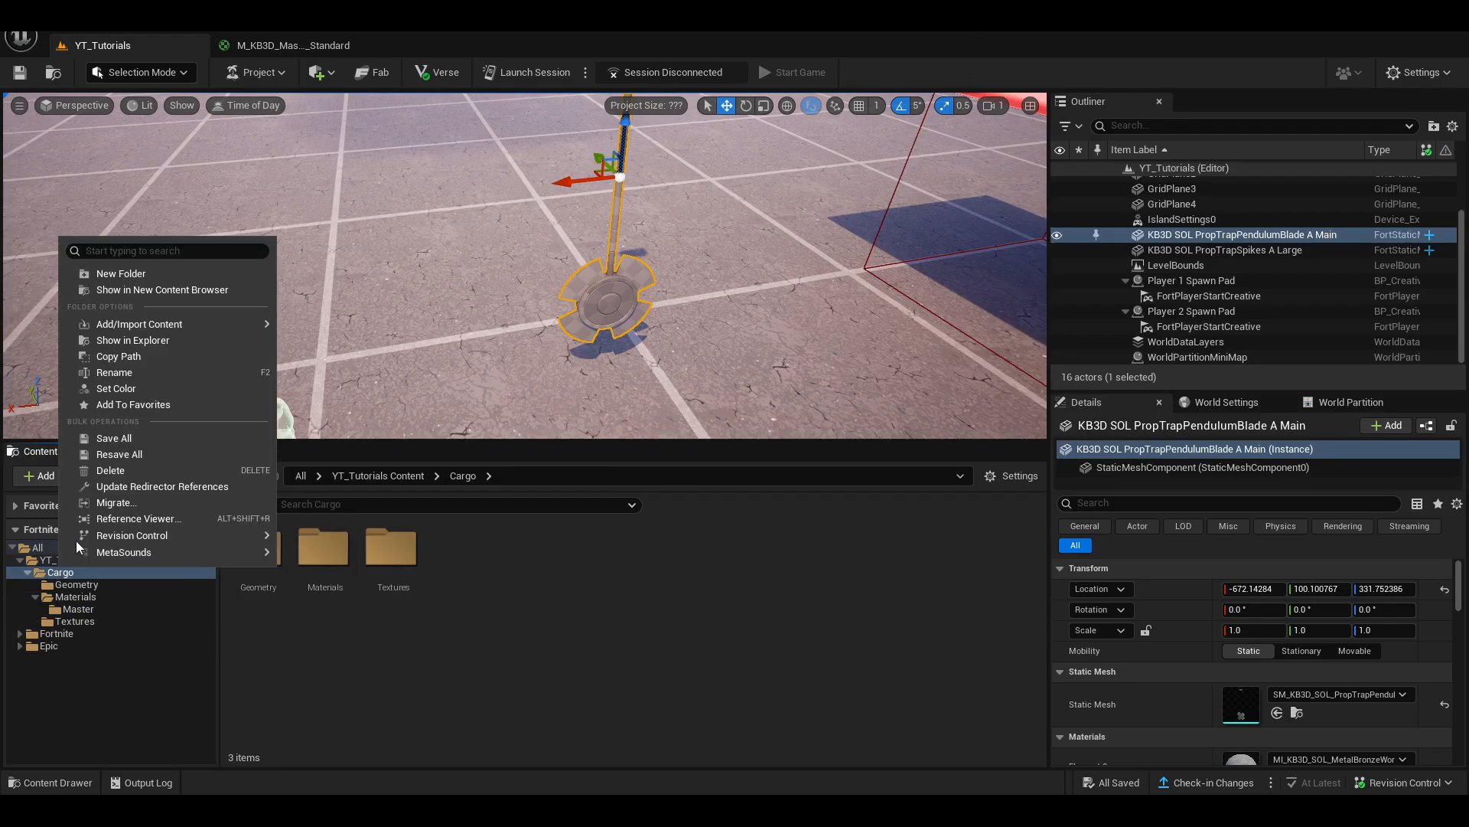
{"action": "left_click", "coordinate": [110, 471]}
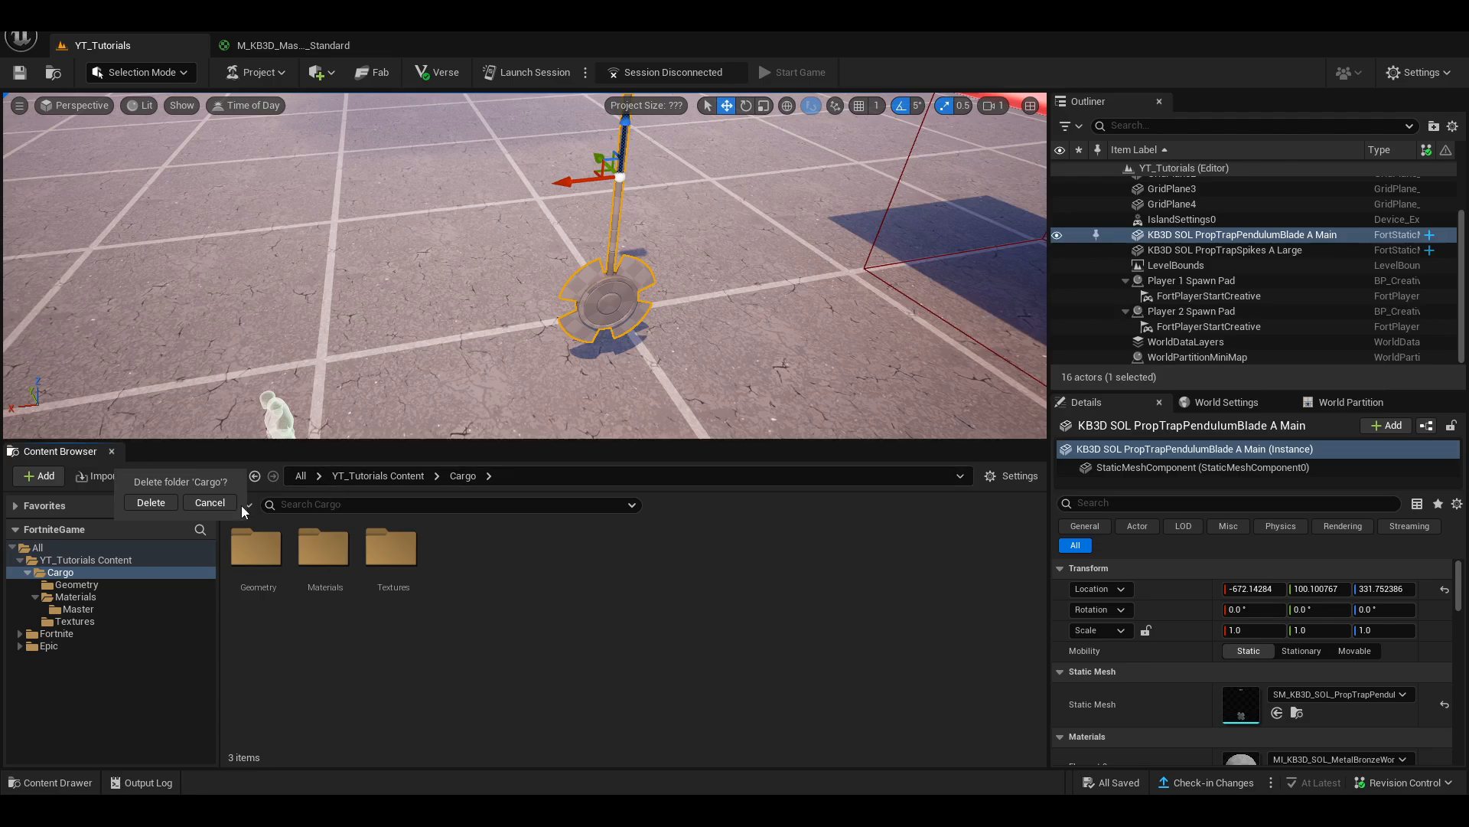
{"action": "key", "text": "Return"}
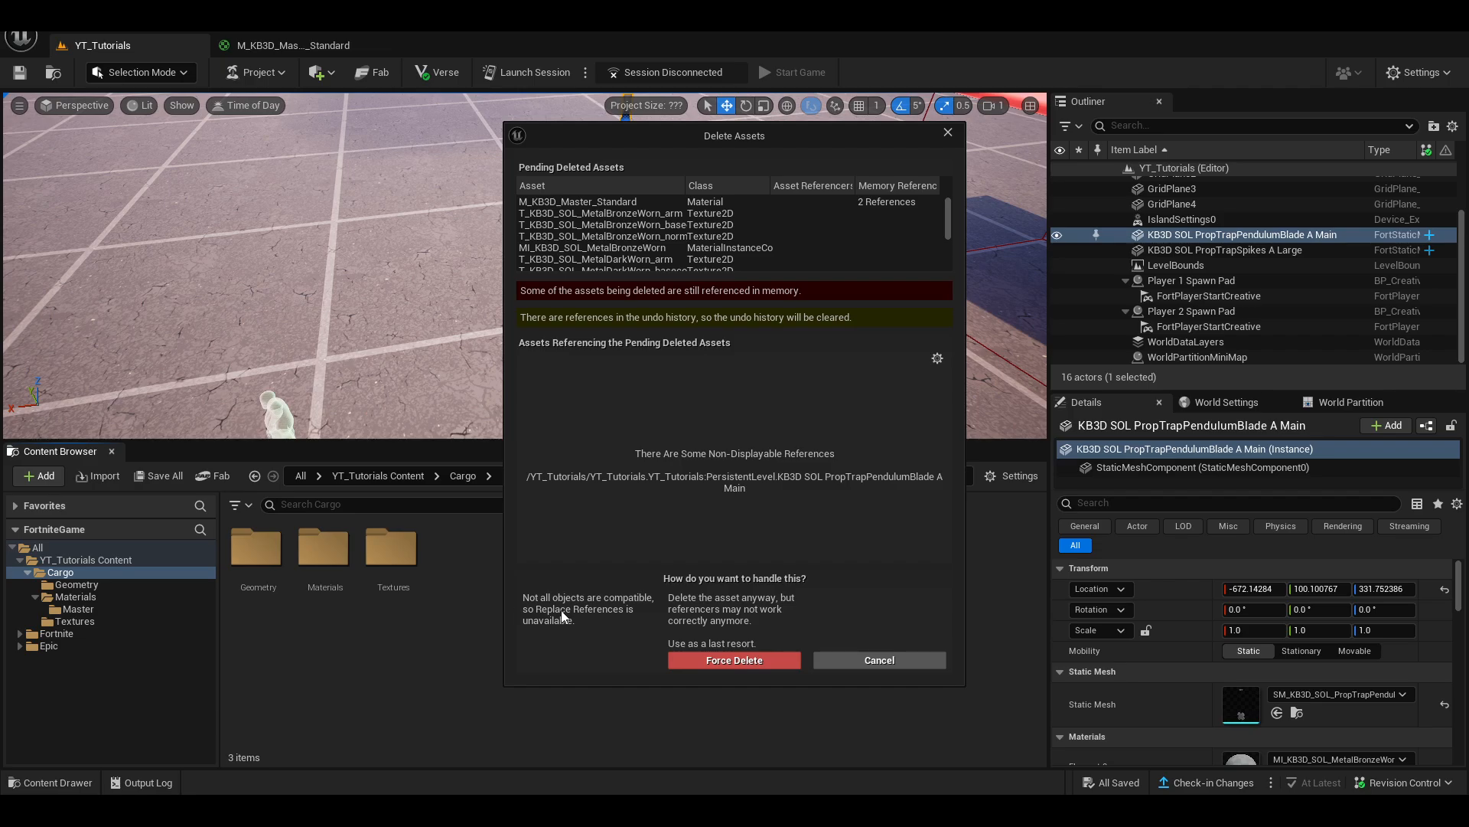
{"action": "left_click", "coordinate": [756, 663]}
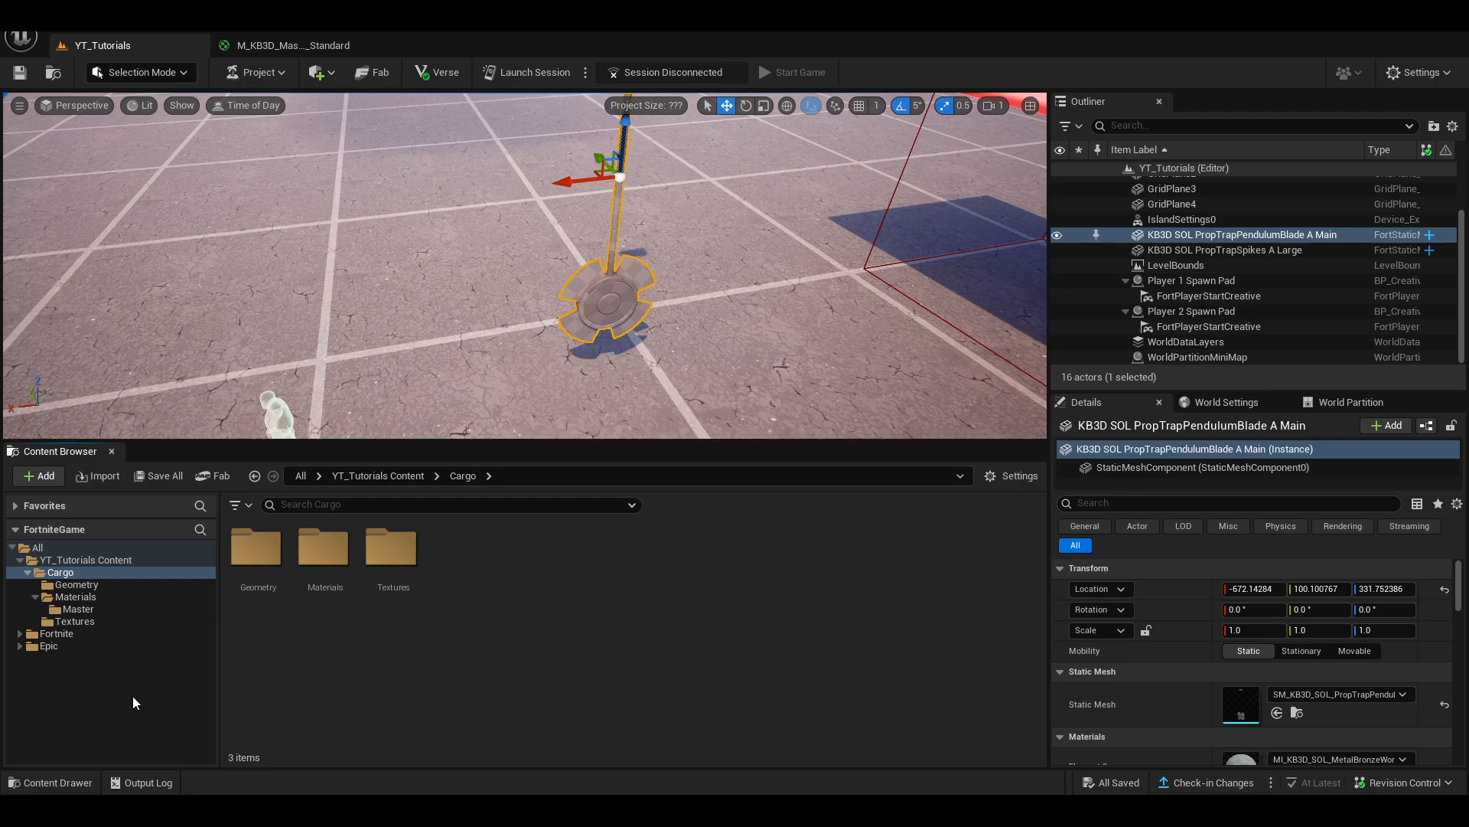
{"action": "left_click", "coordinate": [545, 342]}
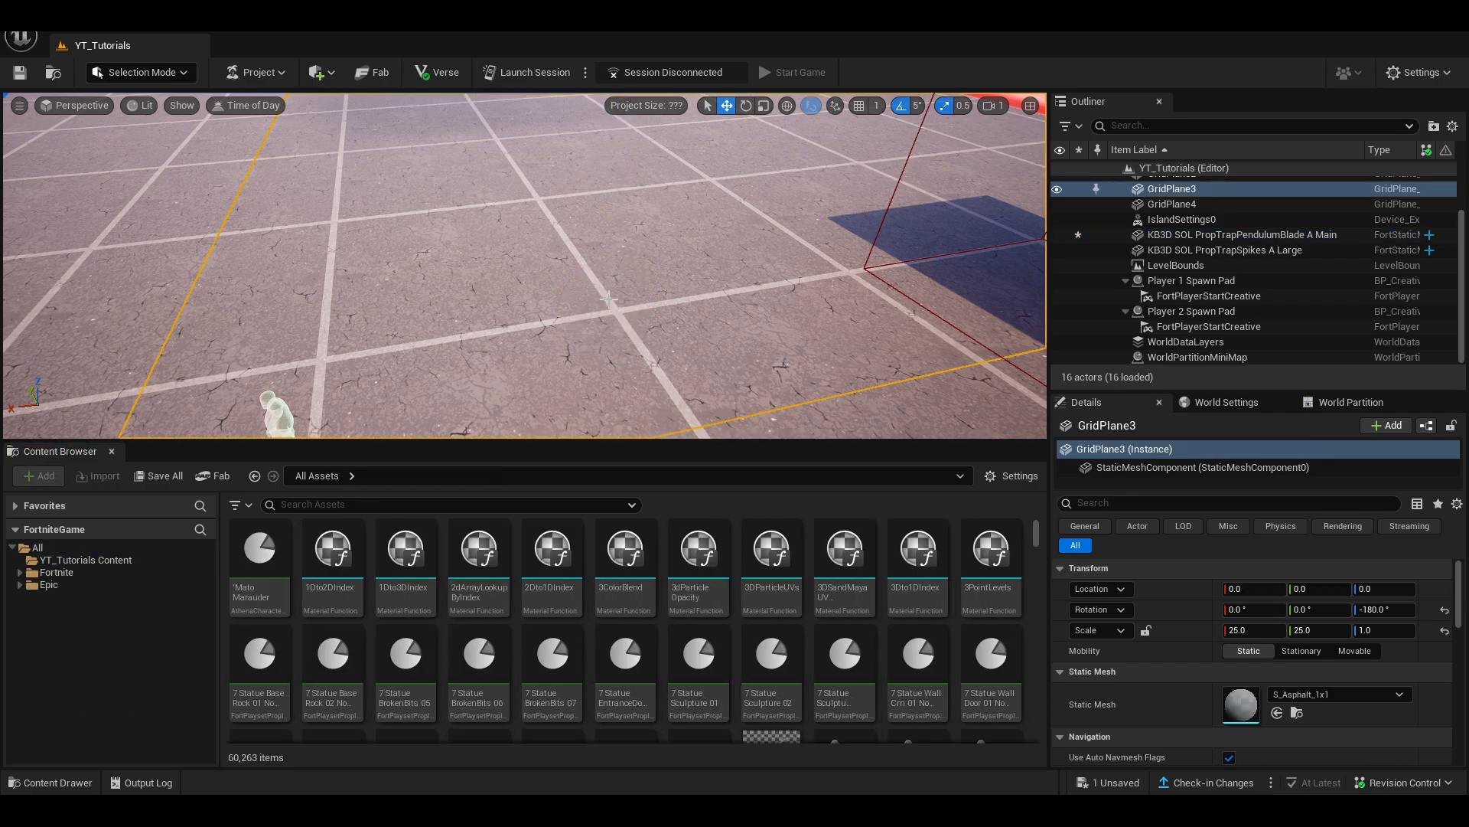
{"action": "left_click", "coordinate": [61, 560]}
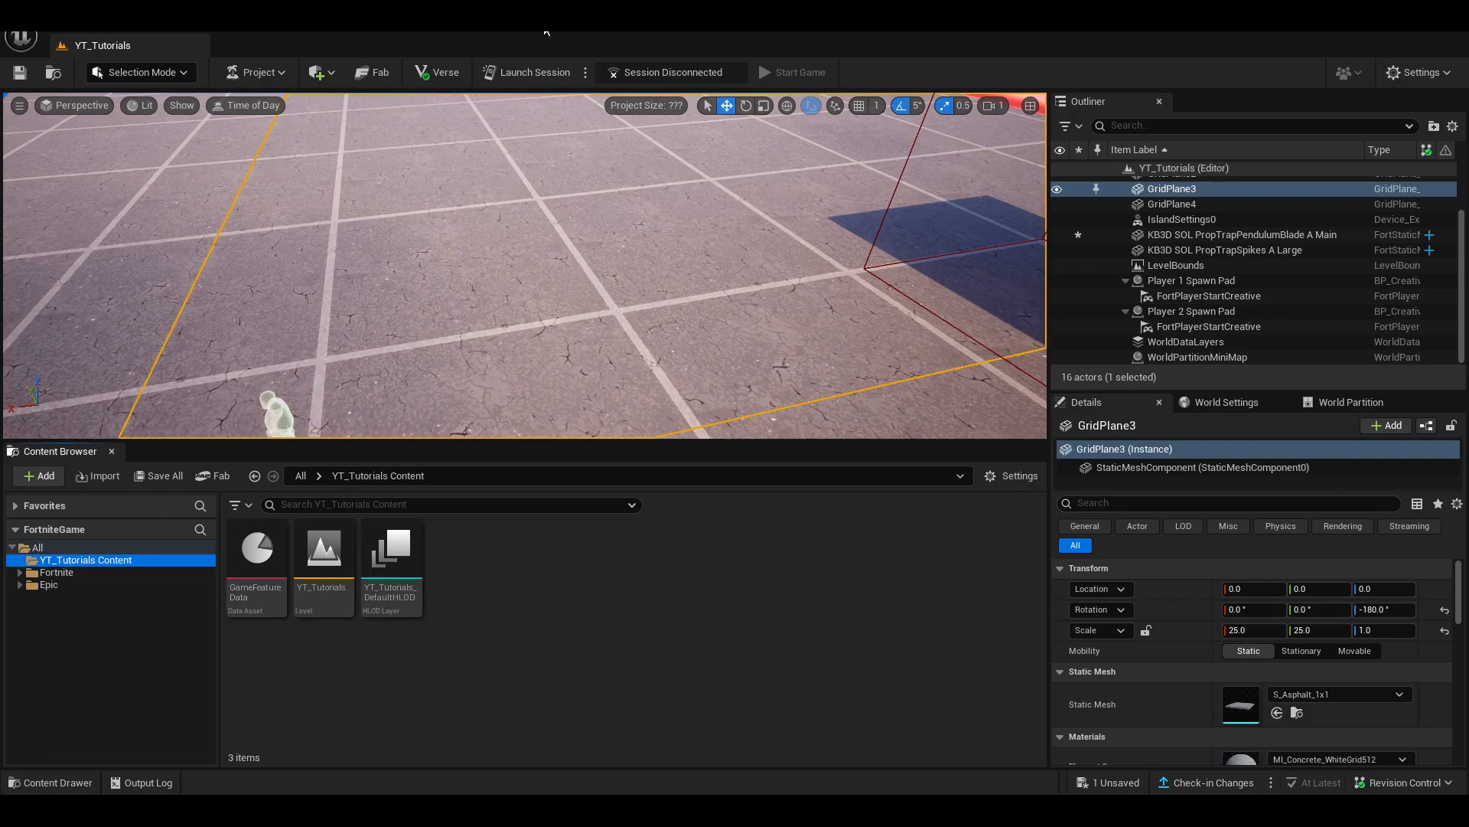
- Switch to the Unreal Engine project and locate the reimported pendulum blade static mesh in Cargo's Geometry folder
{"action": "key", "text": "alt+Tab"}
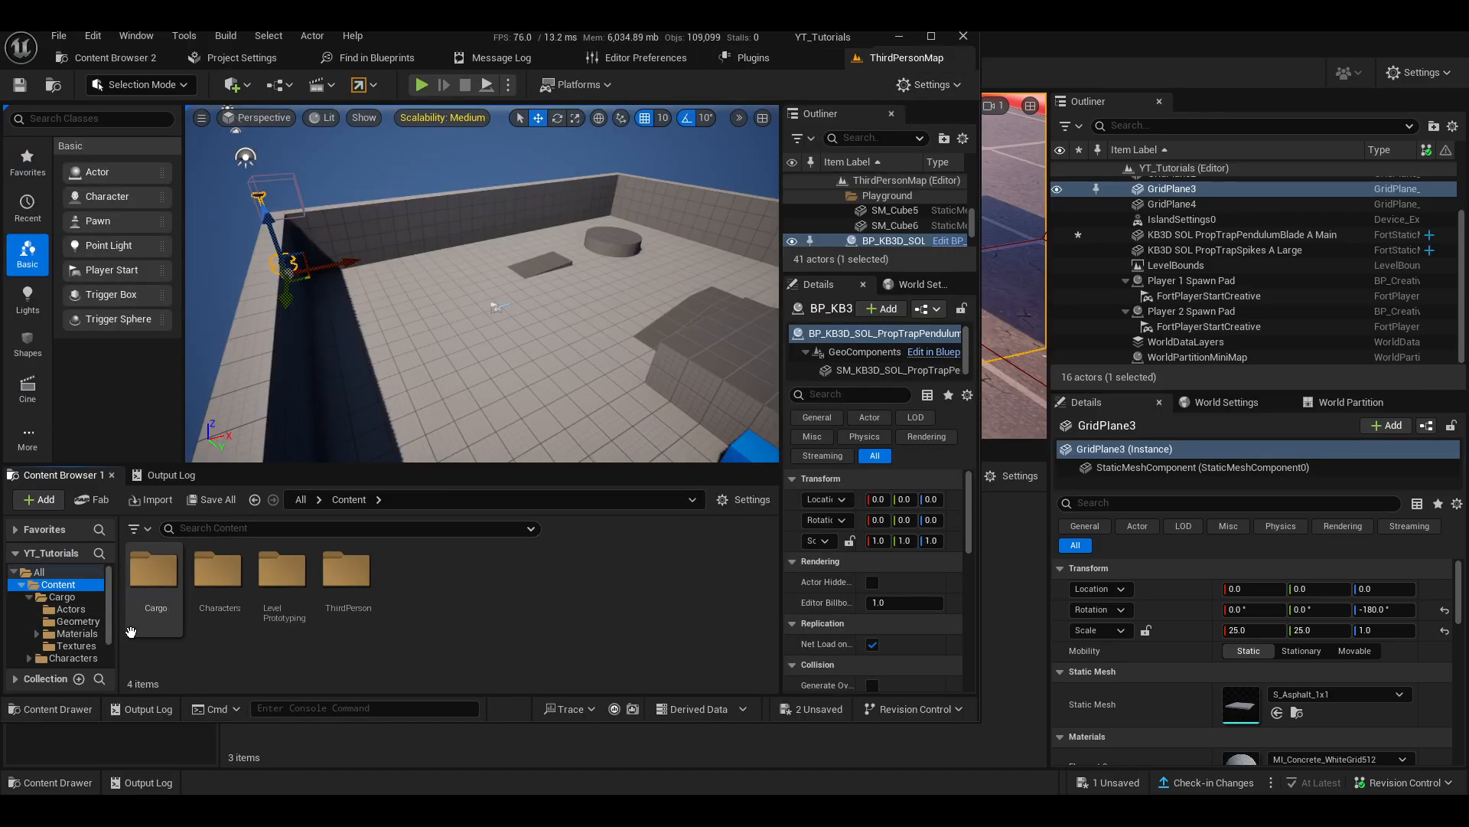
{"action": "left_click", "coordinate": [70, 608]}
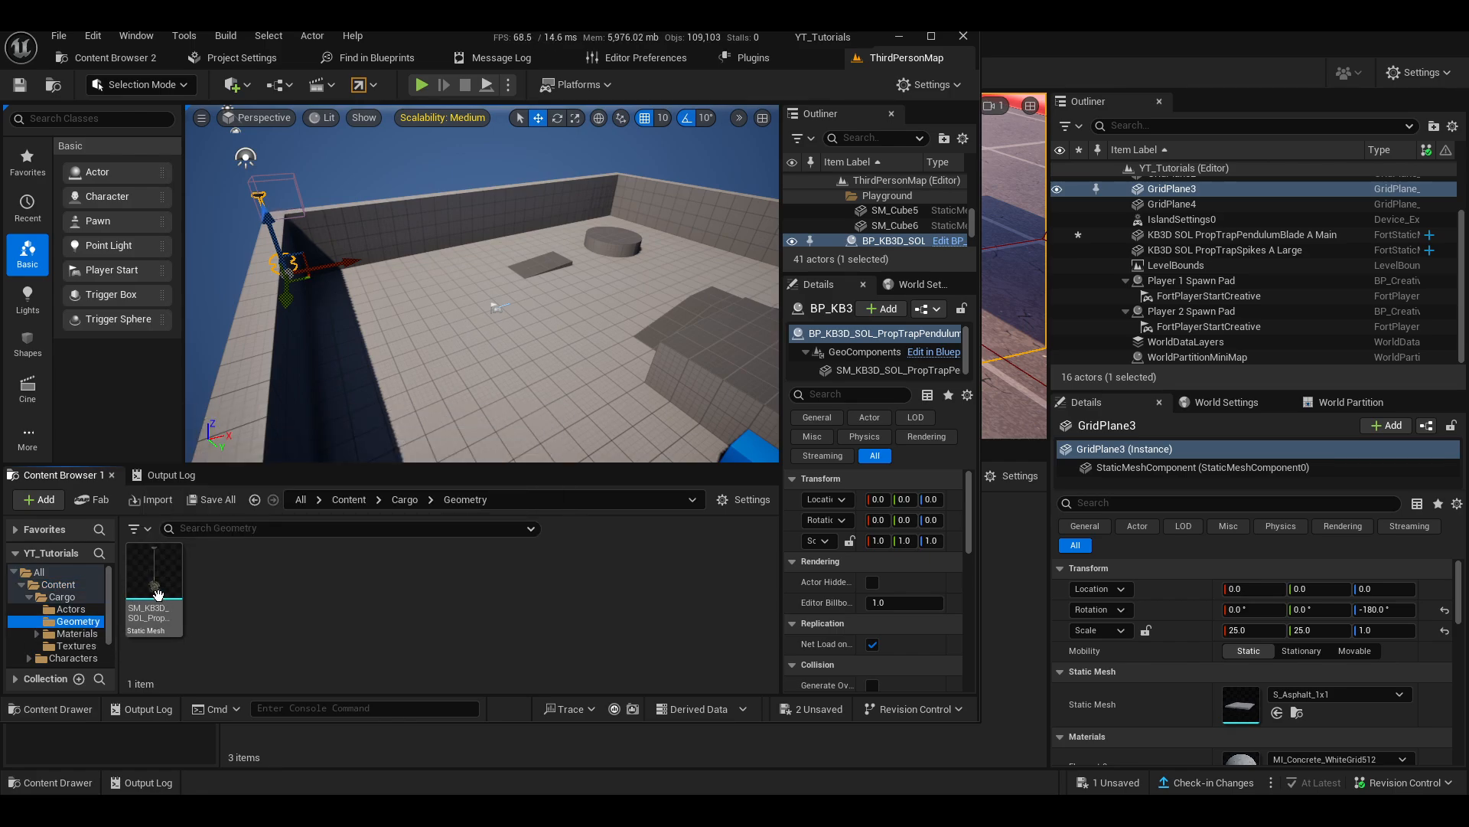
{"action": "left_click", "coordinate": [73, 621]}
{"action": "mouse_move", "coordinate": [168, 584]}
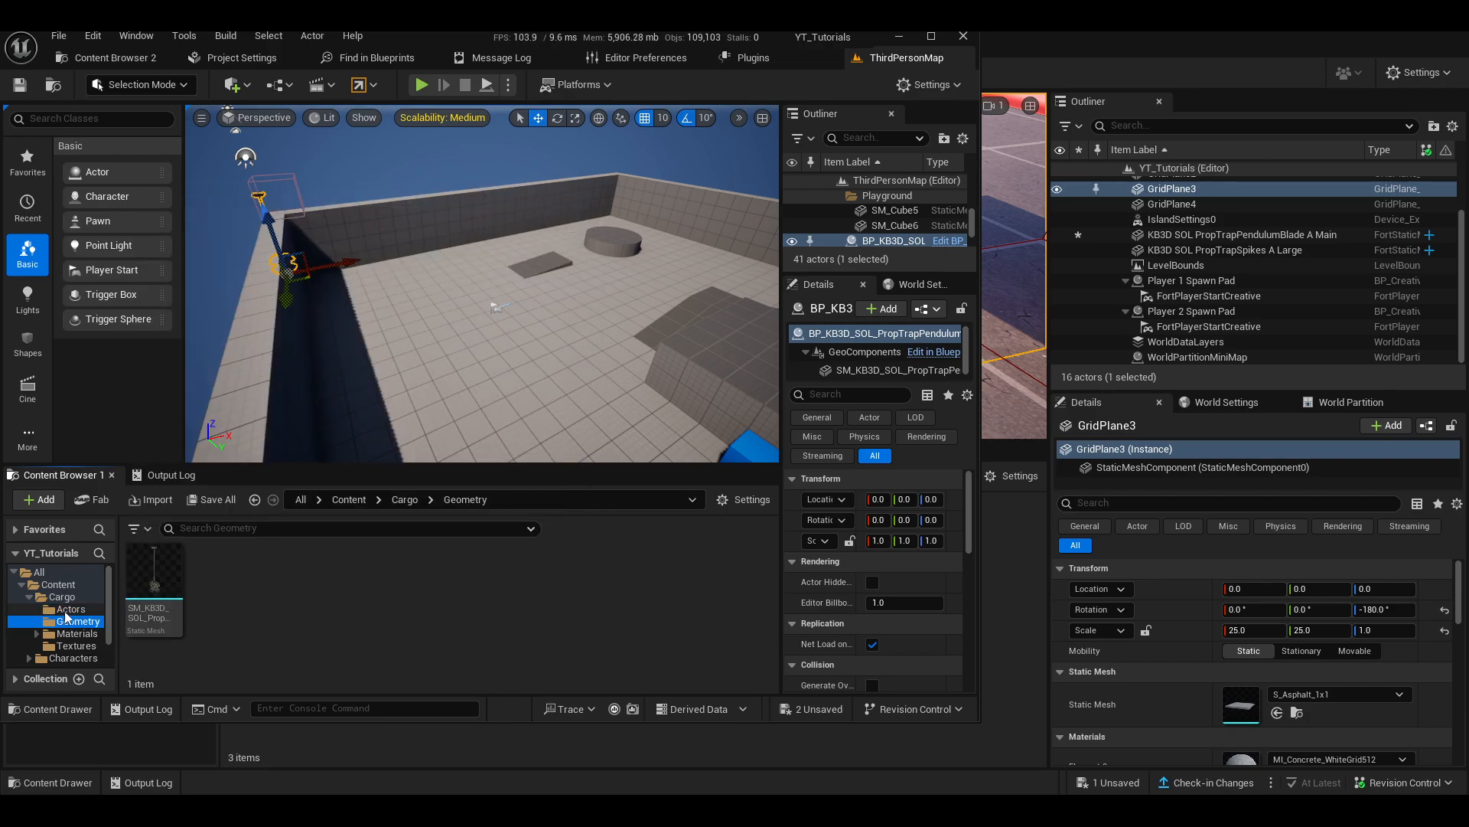
{"action": "left_click", "coordinate": [67, 612]}
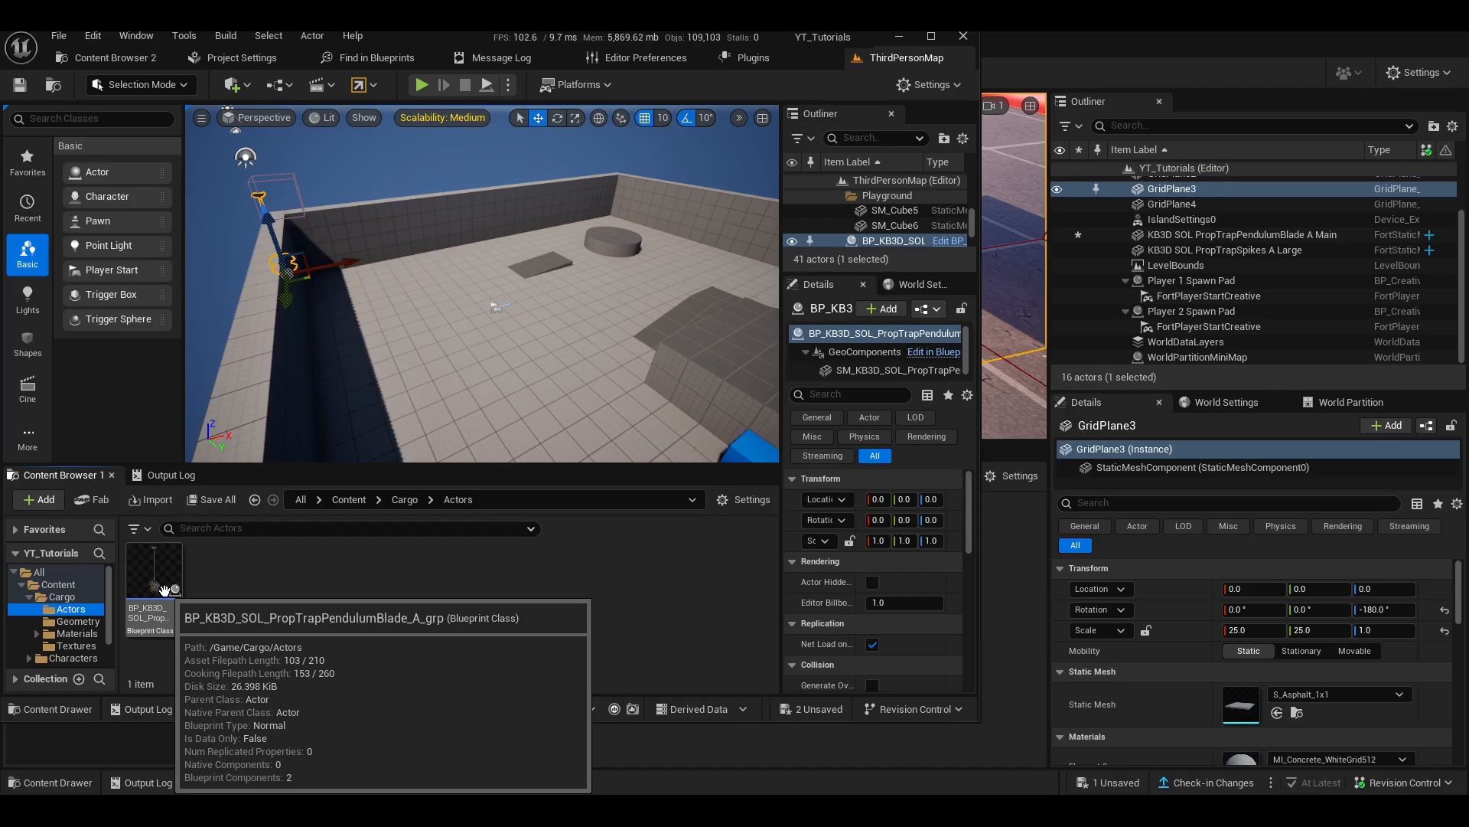
{"action": "left_click", "coordinate": [77, 621]}
- Save the pending content and migrate the pendulum blade static mesh with its dependencies to the UEFN YT_Tutorials plugin's Content folder
{"action": "right_click", "coordinate": [142, 586]}
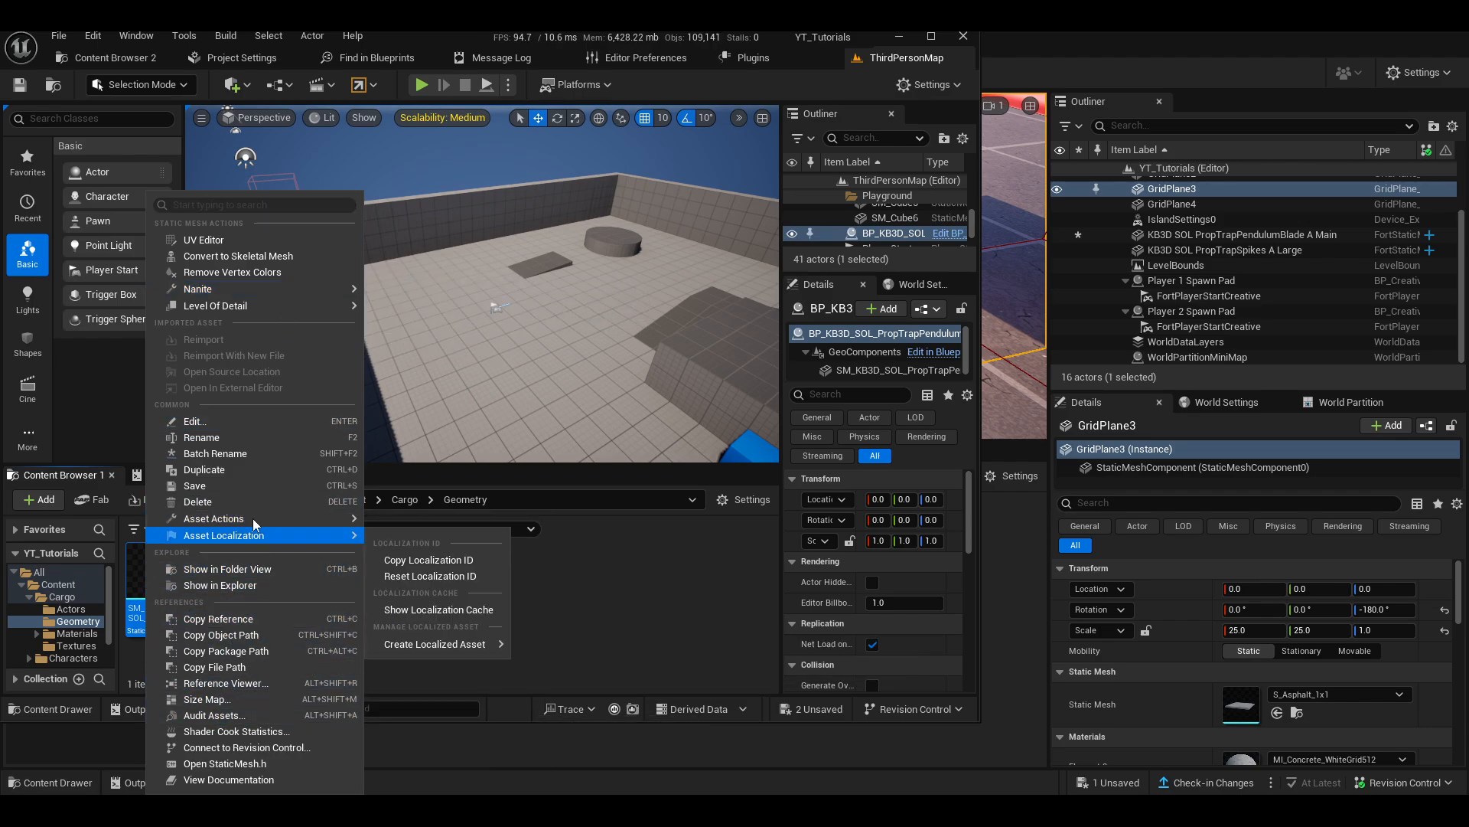
{"action": "mouse_move", "coordinate": [307, 518]}
{"action": "left_click", "coordinate": [423, 625]}
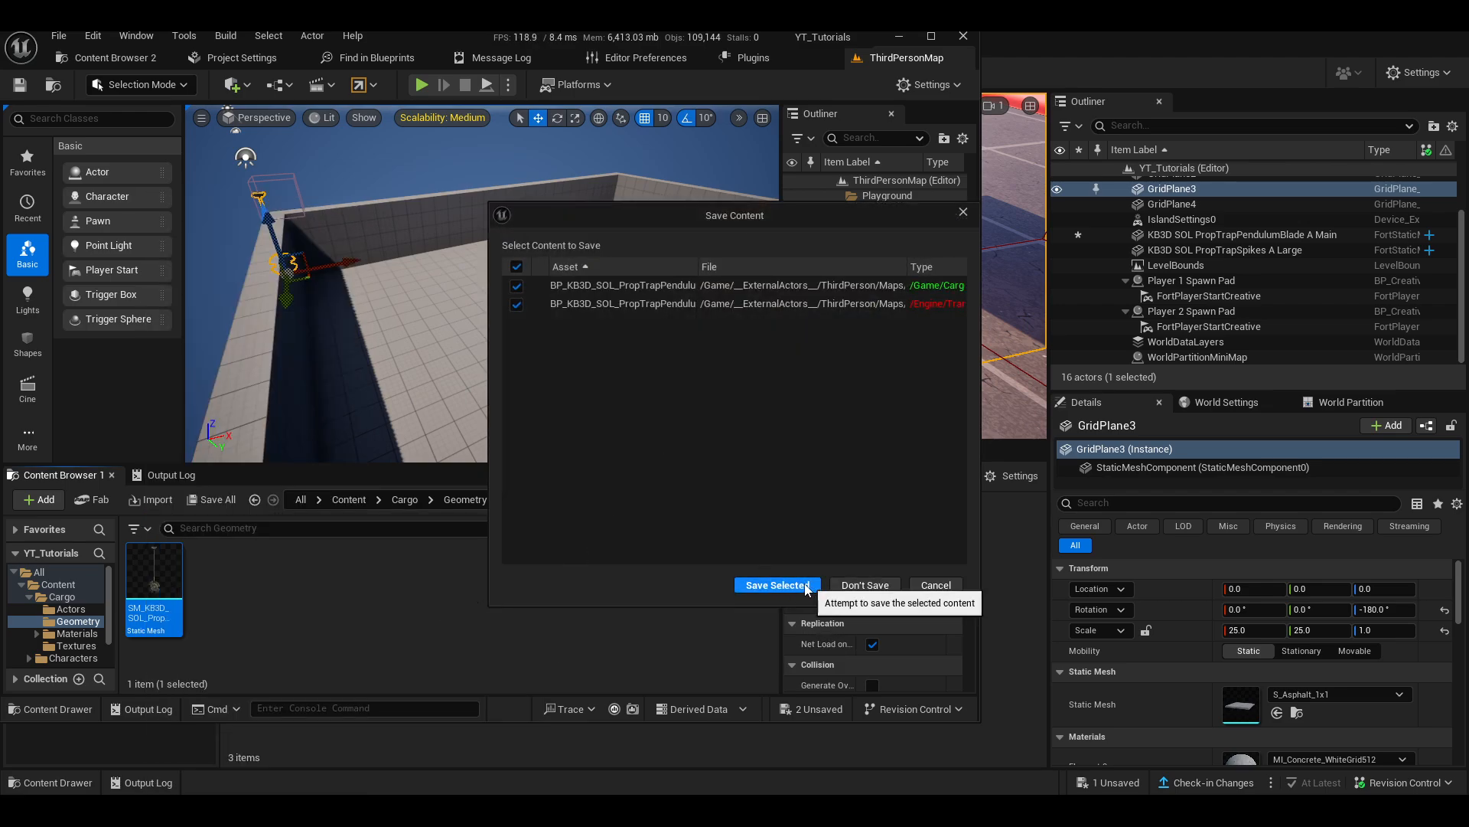
{"action": "left_click", "coordinate": [777, 584]}
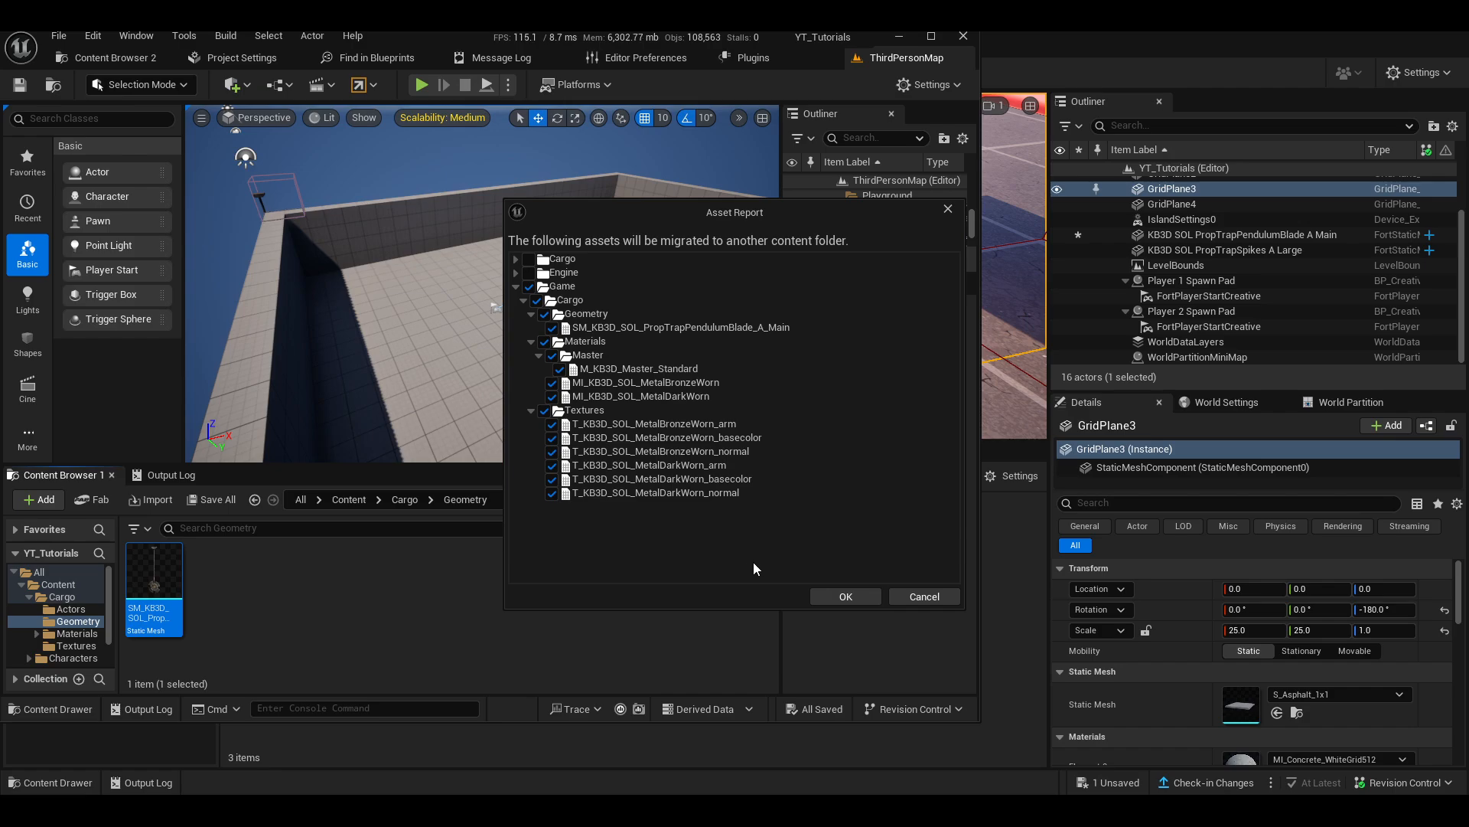
{"action": "left_click", "coordinate": [834, 595]}
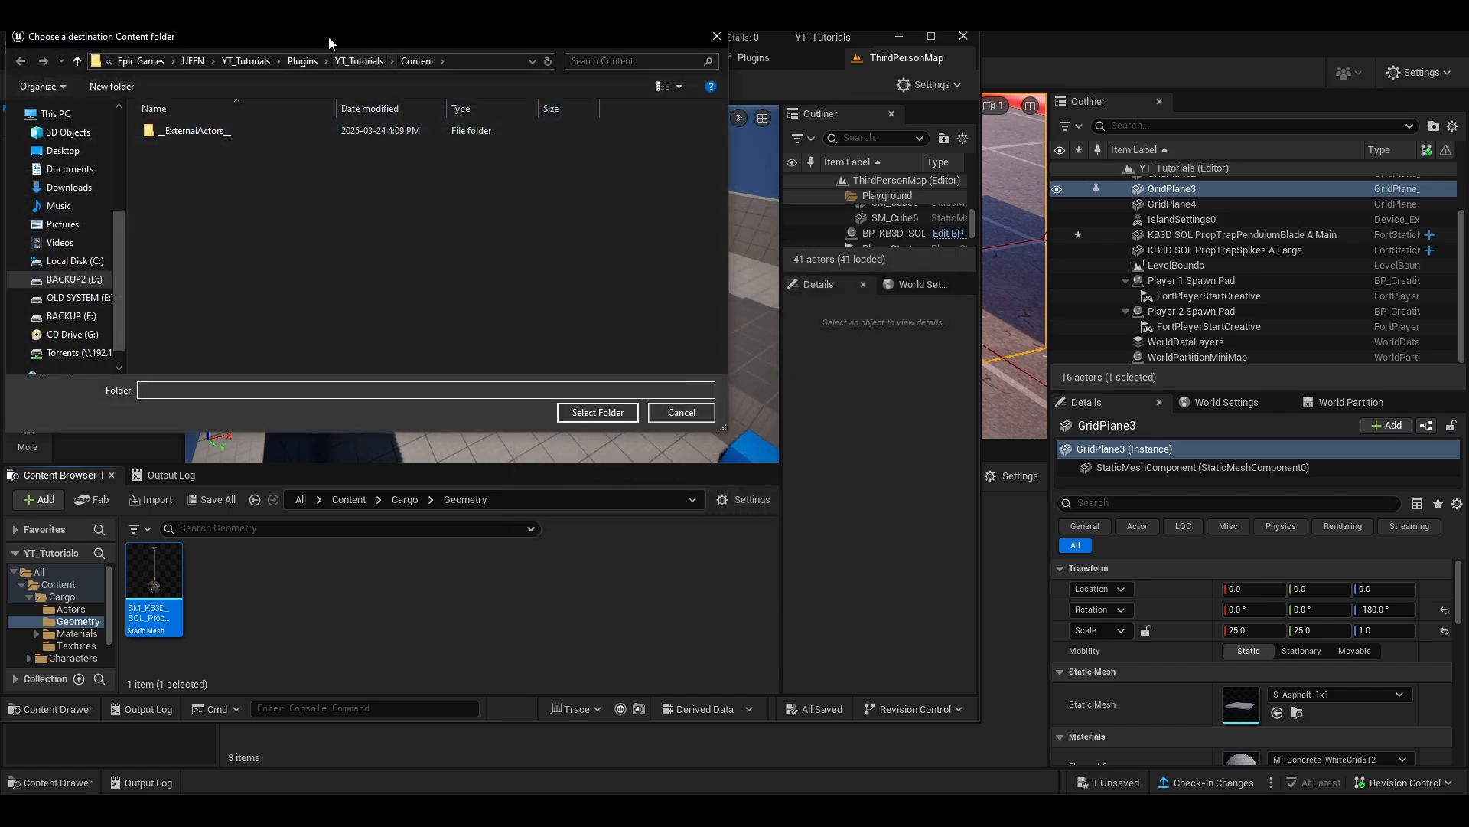
{"action": "left_click_drag", "start_coordinate": [329, 36], "coordinate": [712, 254]}
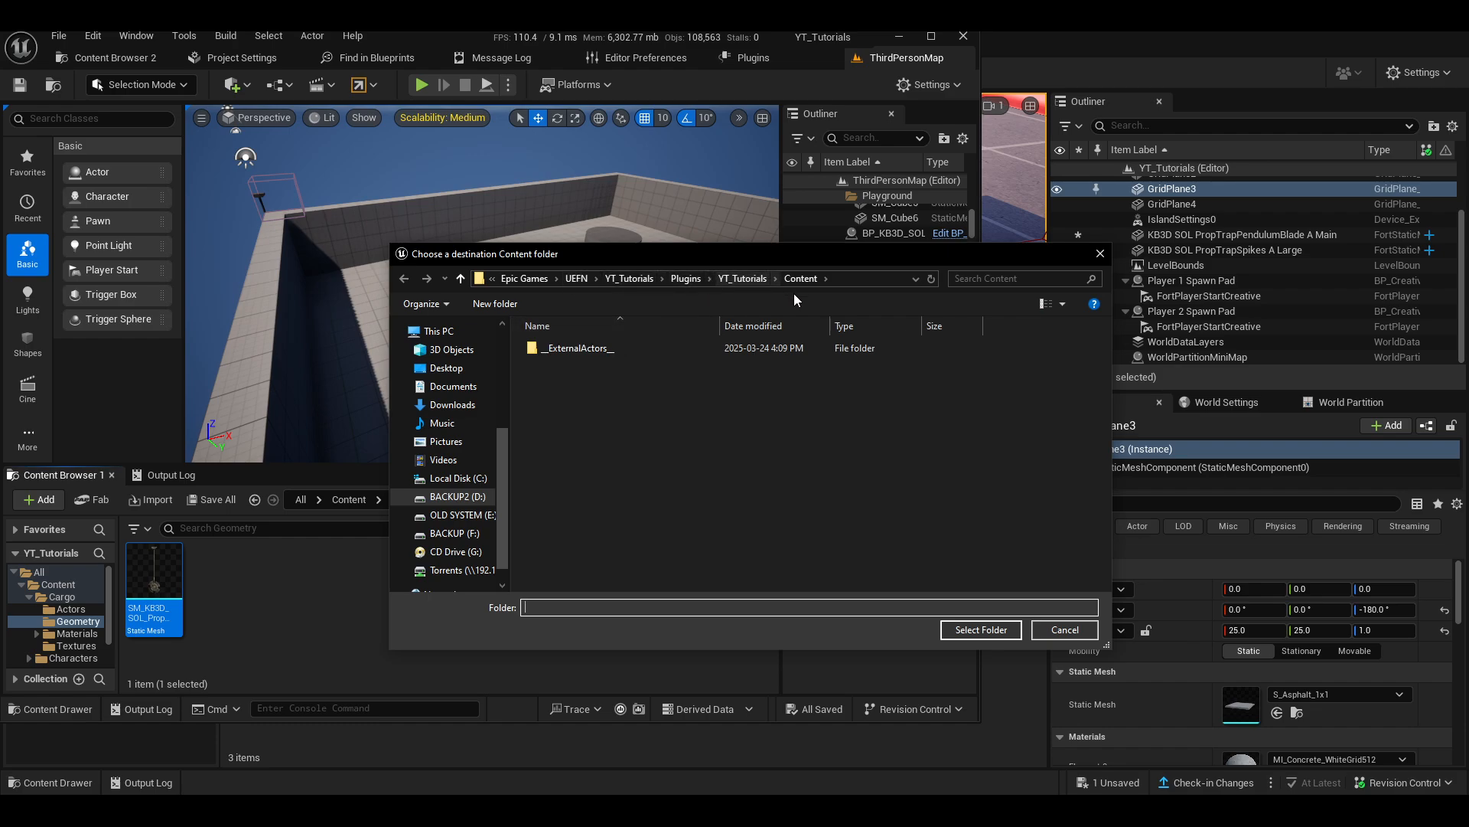
{"action": "left_click", "coordinate": [980, 629]}
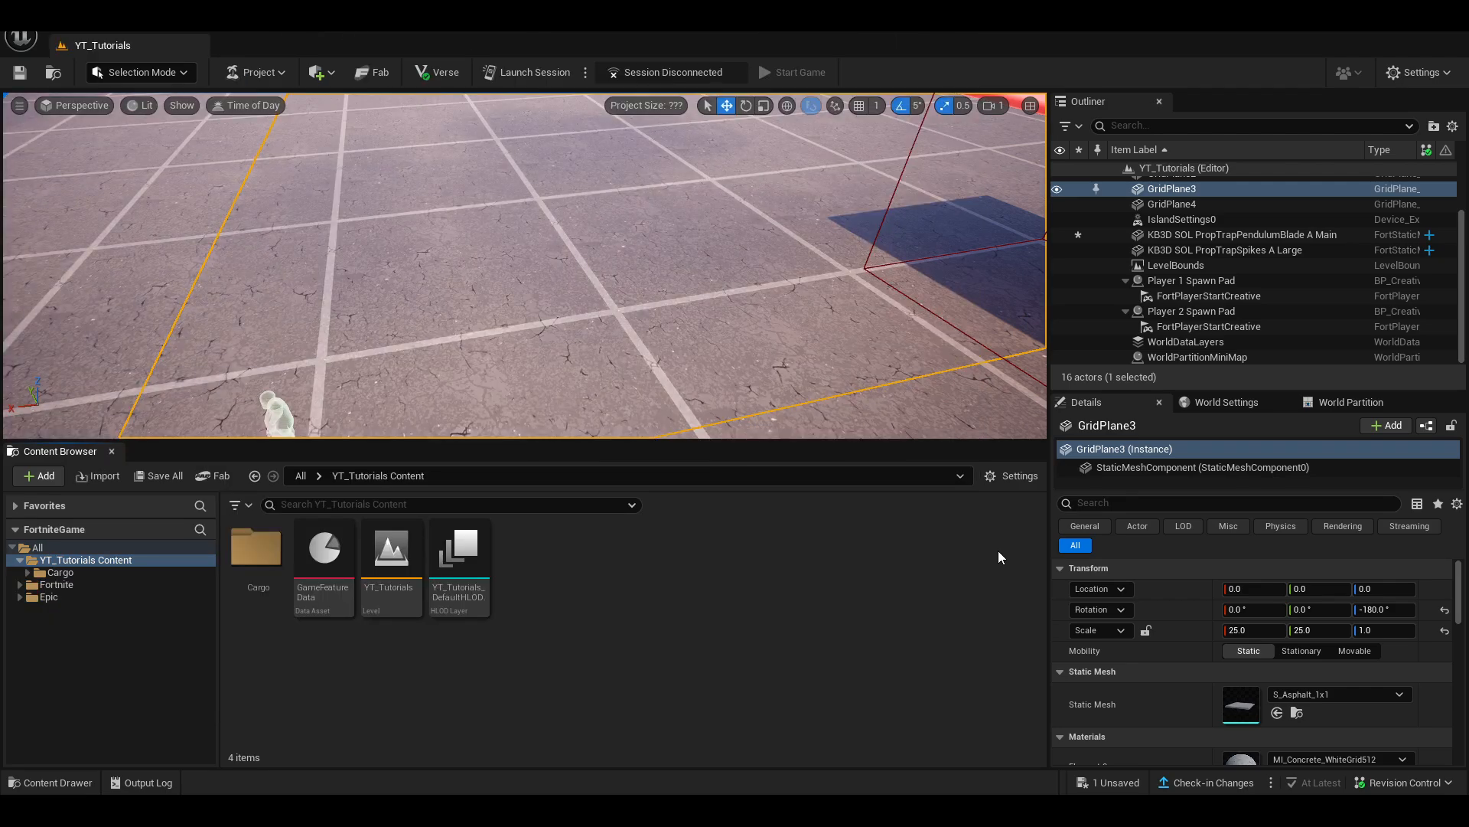
- Look through the migrated Cargo folder's Geometry, Materials, Master and Textures subfolders in YT_Tutorials Content
{"action": "left_click", "coordinate": [28, 572]}
{"action": "left_click", "coordinate": [75, 584]}
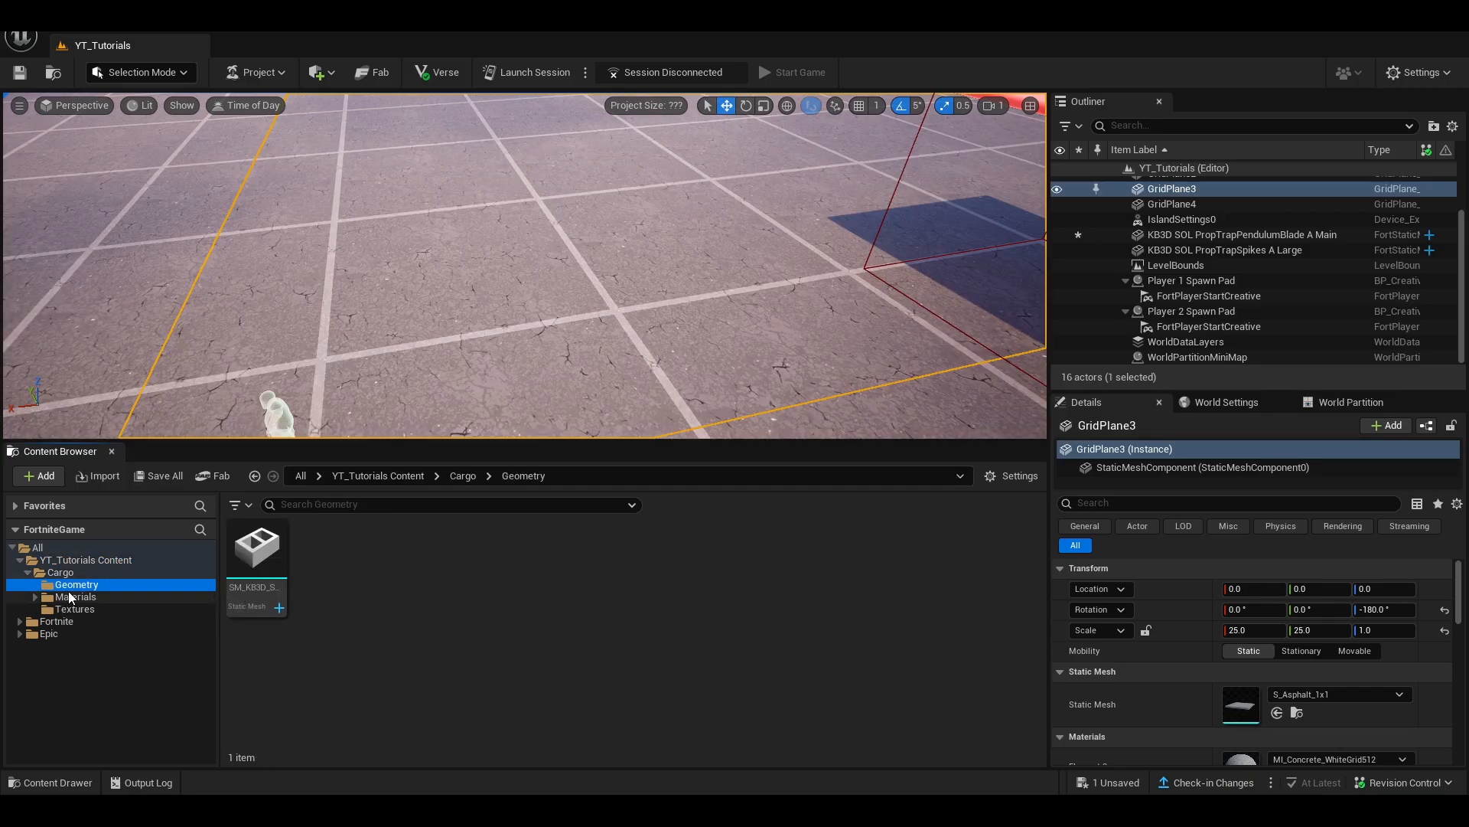
{"action": "mouse_move", "coordinate": [254, 576]}
{"action": "left_click", "coordinate": [71, 596]}
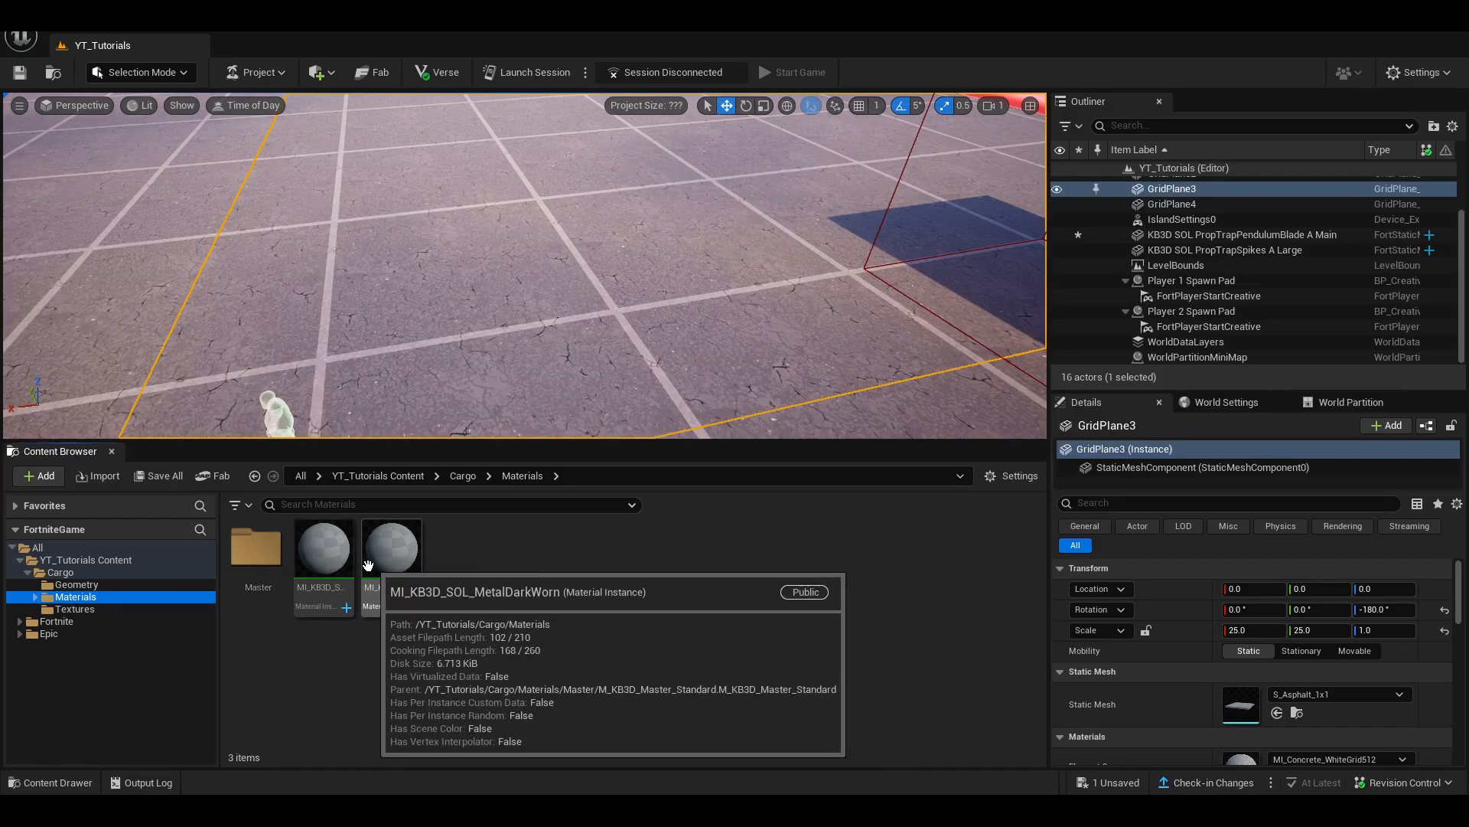
{"action": "double_click", "coordinate": [249, 586]}
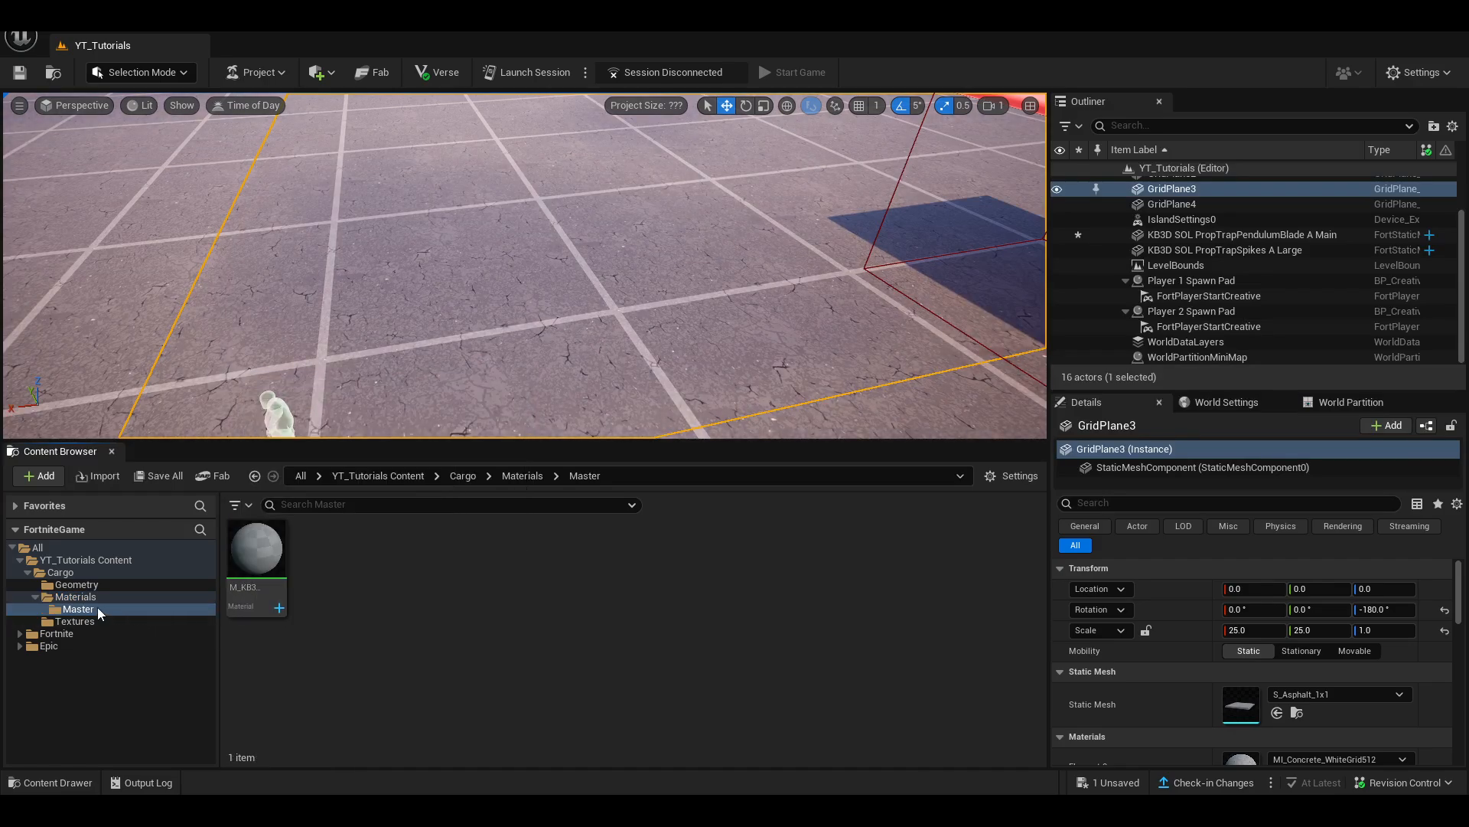
{"action": "left_click", "coordinate": [82, 598]}
{"action": "left_click", "coordinate": [80, 610]}
{"action": "left_click", "coordinate": [75, 621]}
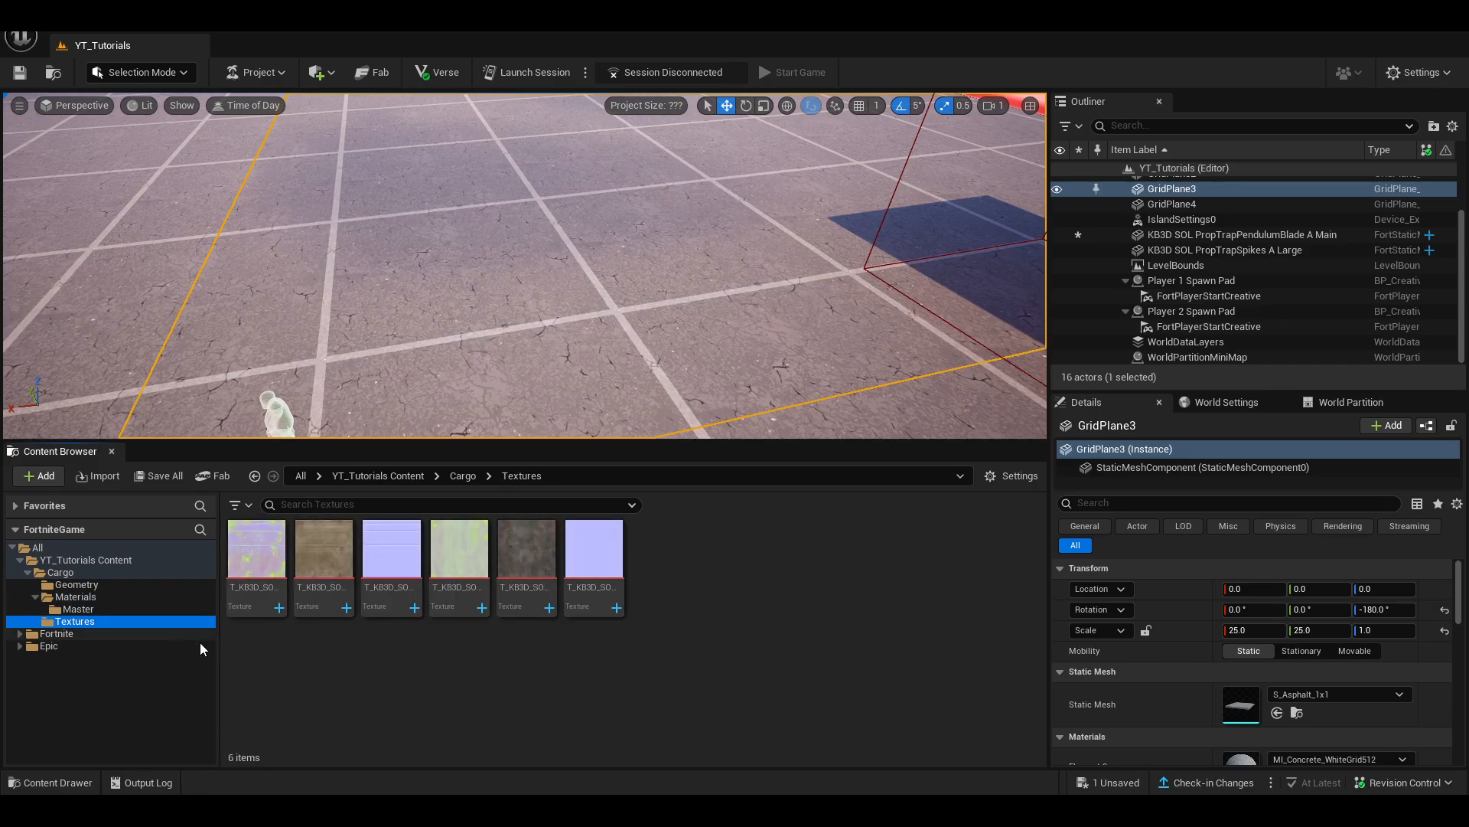
{"action": "left_click", "coordinate": [78, 610]}
{"action": "left_click", "coordinate": [75, 598]}
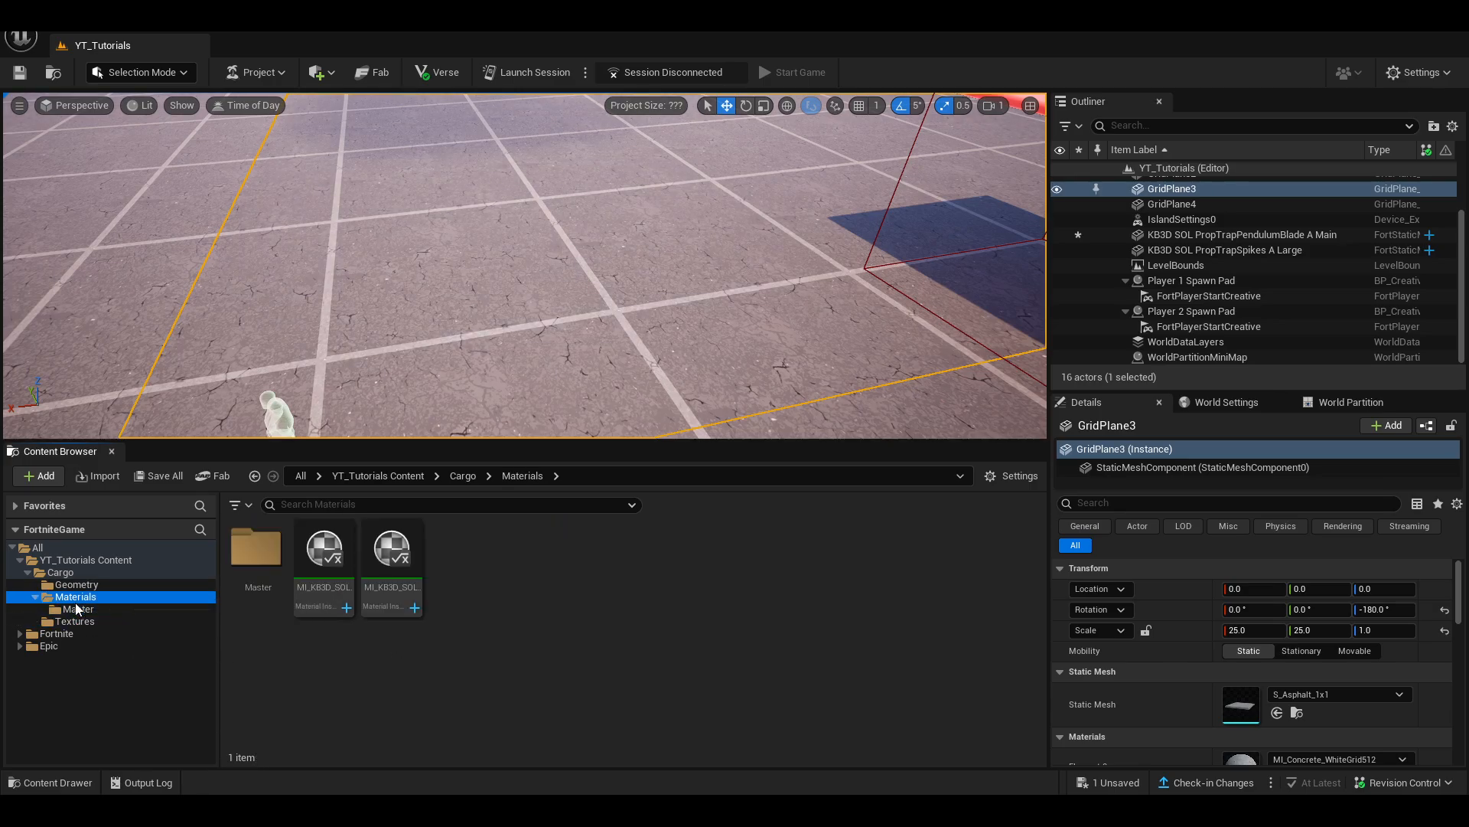
- Inspect the MetalBronzeWorn material instance's preview and parameter groups, and close its editor
{"action": "left_click", "coordinate": [325, 550]}
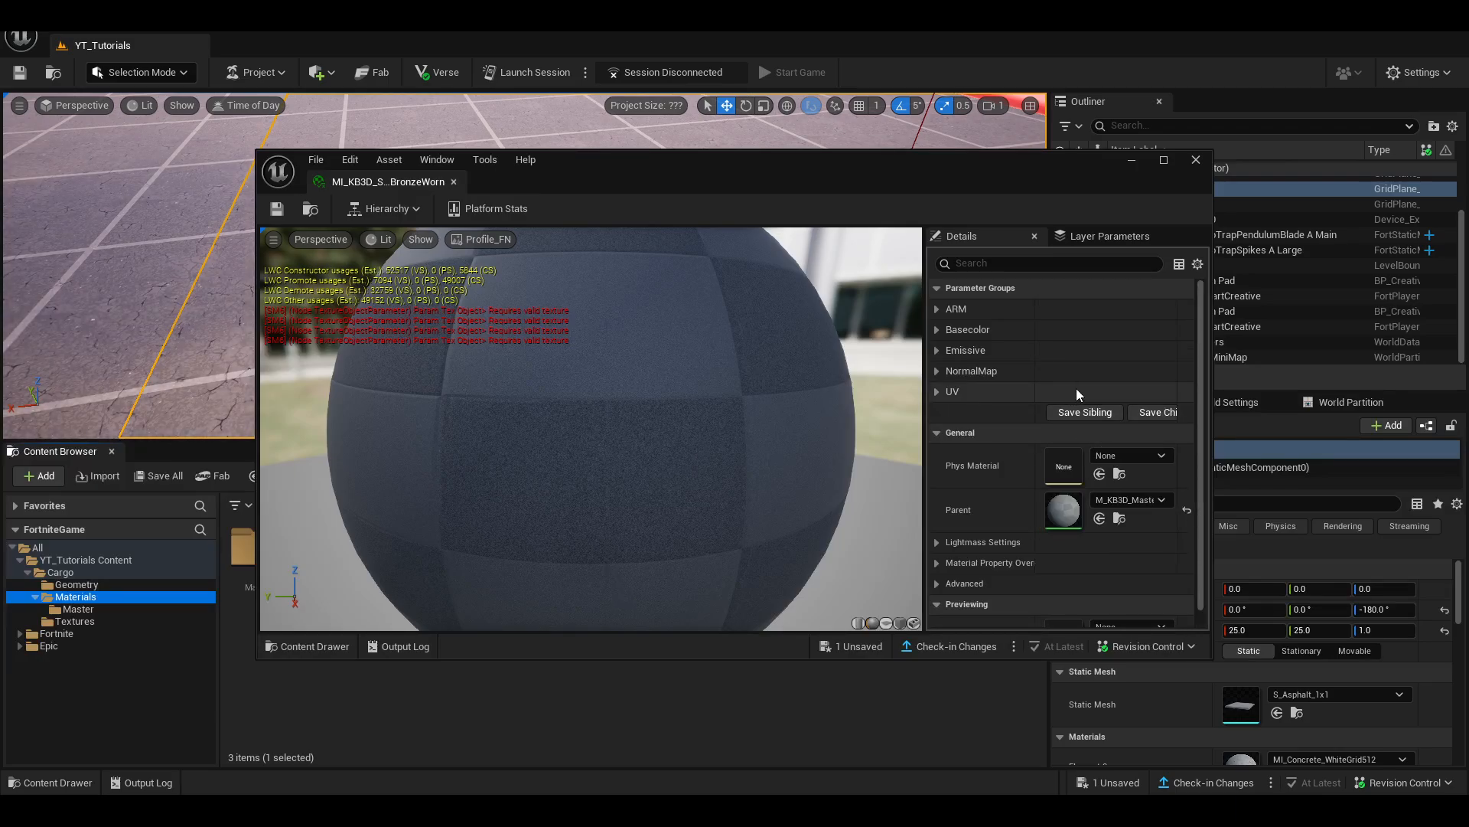
{"action": "scroll", "coordinate": [1074, 421], "scroll_direction": "down", "scroll_amount": 1}
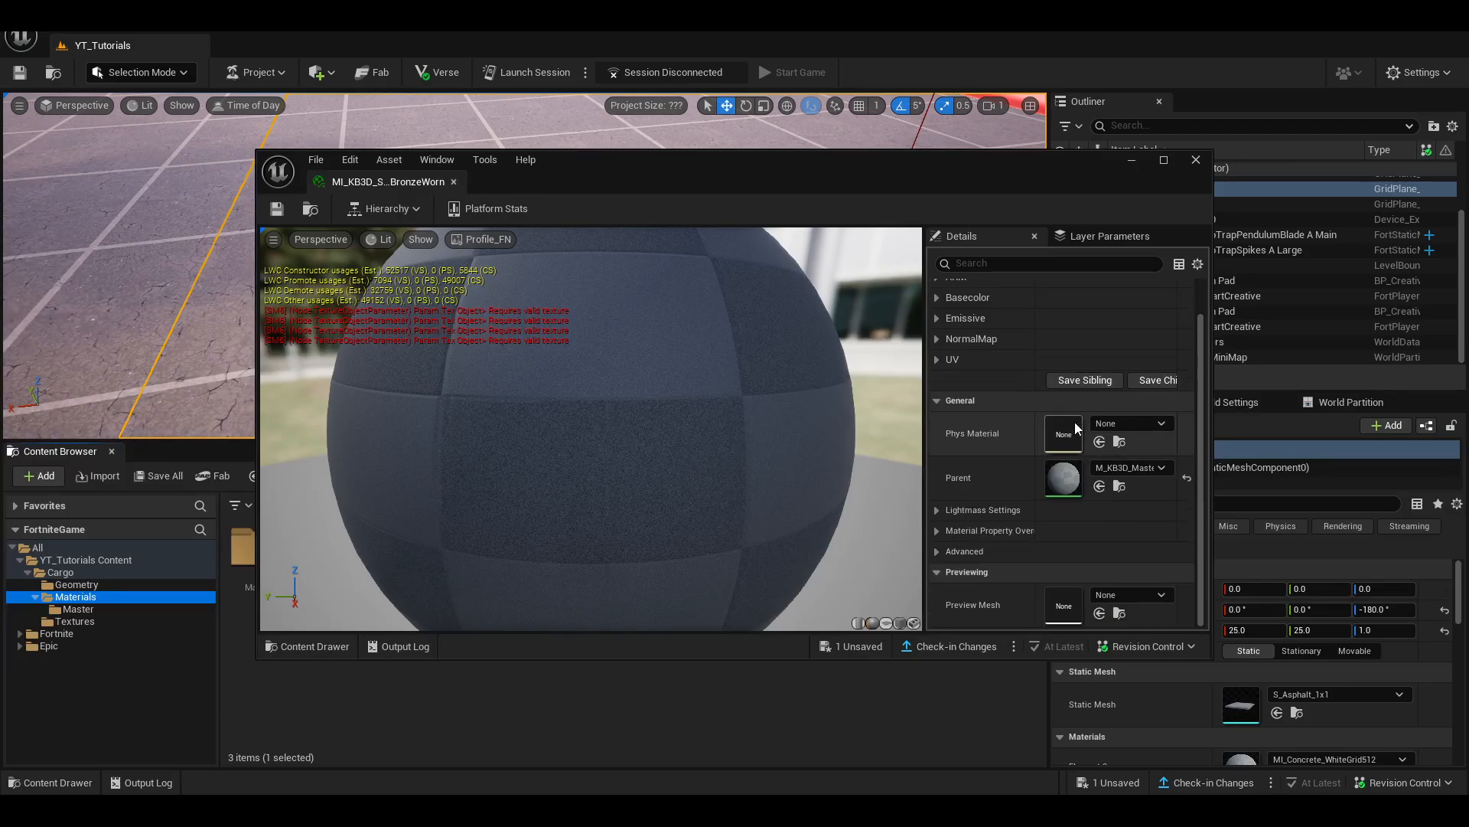
{"action": "left_click", "coordinate": [1196, 159]}
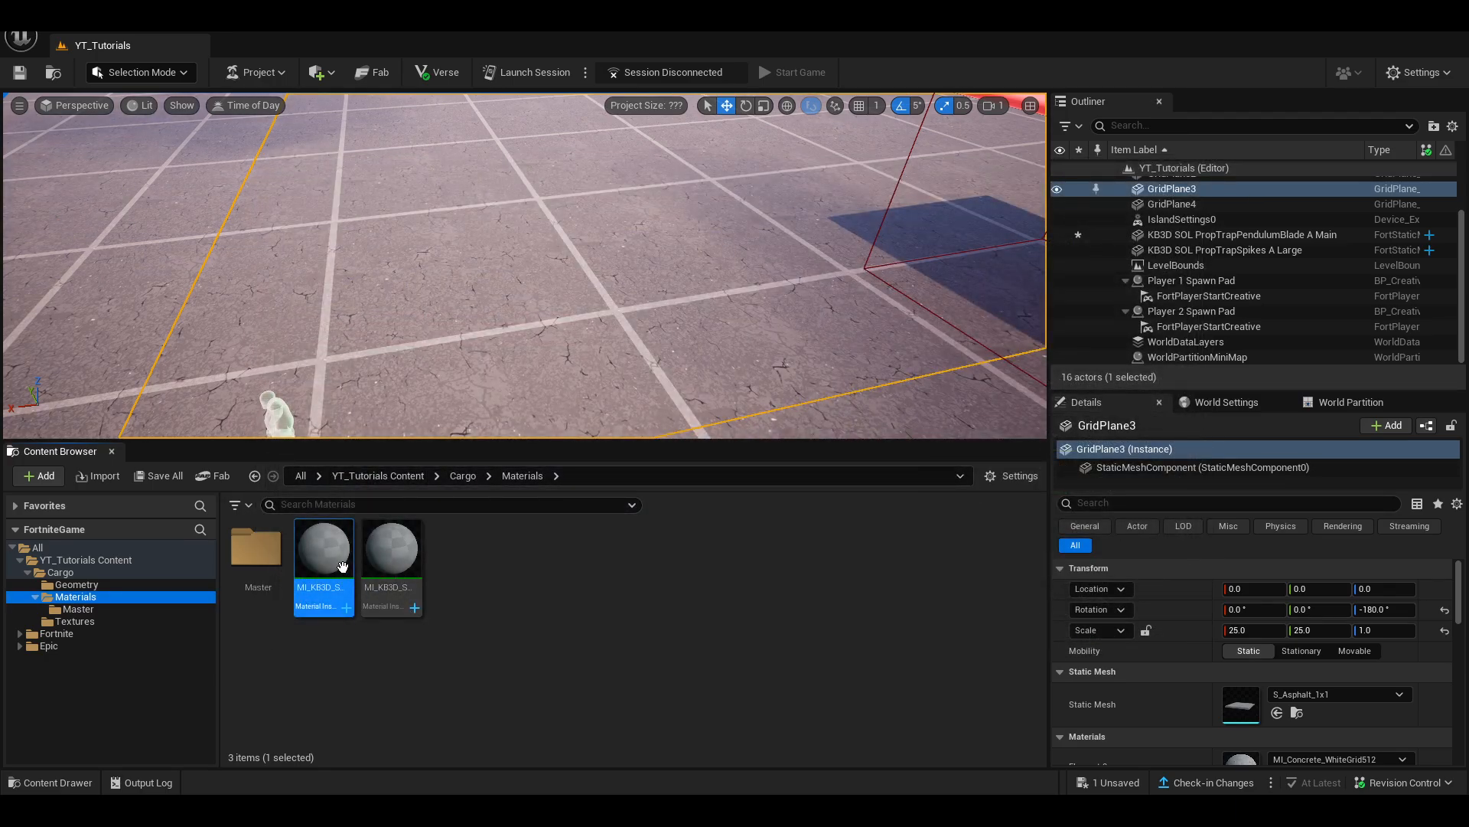
- Open the M_KB3D_Master_Standard material from the Master folder and move its emissive texture parameter node clear of the Texture Sample
{"action": "mouse_move", "coordinate": [340, 567]}
{"action": "double_click", "coordinate": [256, 547]}
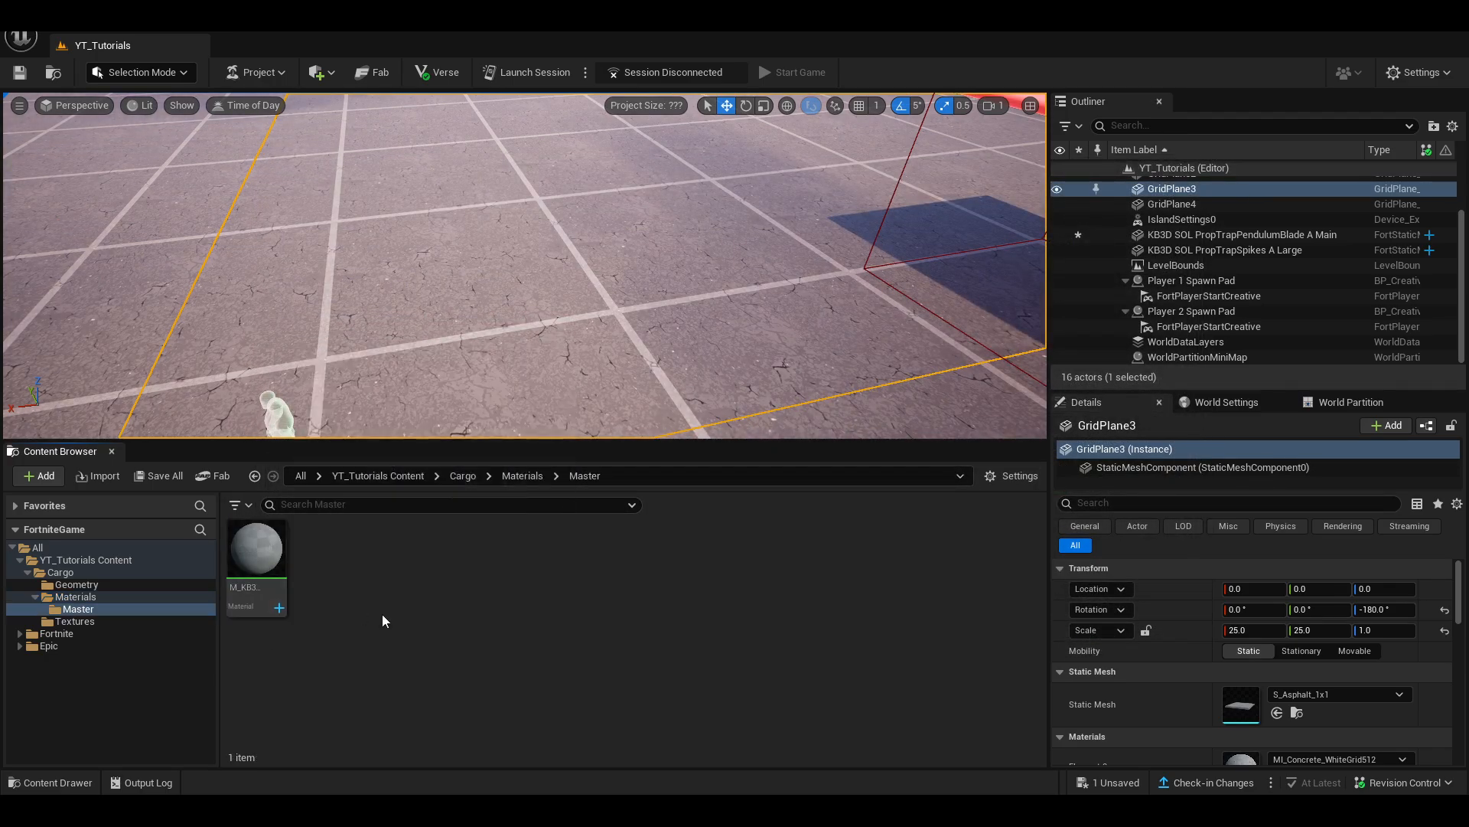
{"action": "left_click", "coordinate": [273, 573]}
{"action": "double_click", "coordinate": [273, 572]}
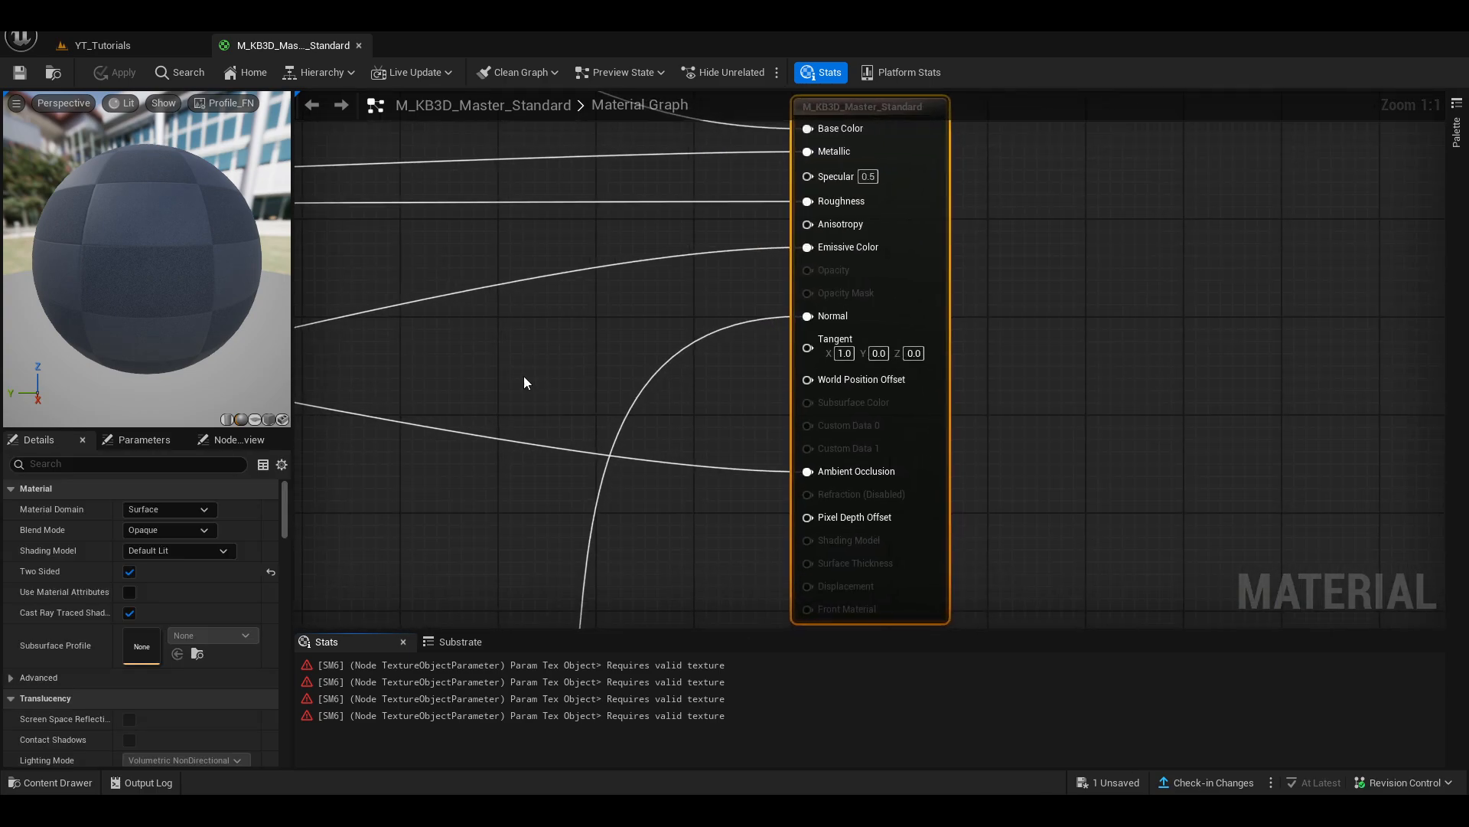
{"action": "scroll", "coordinate": [524, 375], "scroll_direction": "down", "scroll_amount": 5}
{"action": "right_click_drag", "start_coordinate": [470, 388], "coordinate": [790, 427]}
{"action": "scroll", "coordinate": [789, 427], "scroll_direction": "up", "scroll_amount": 6}
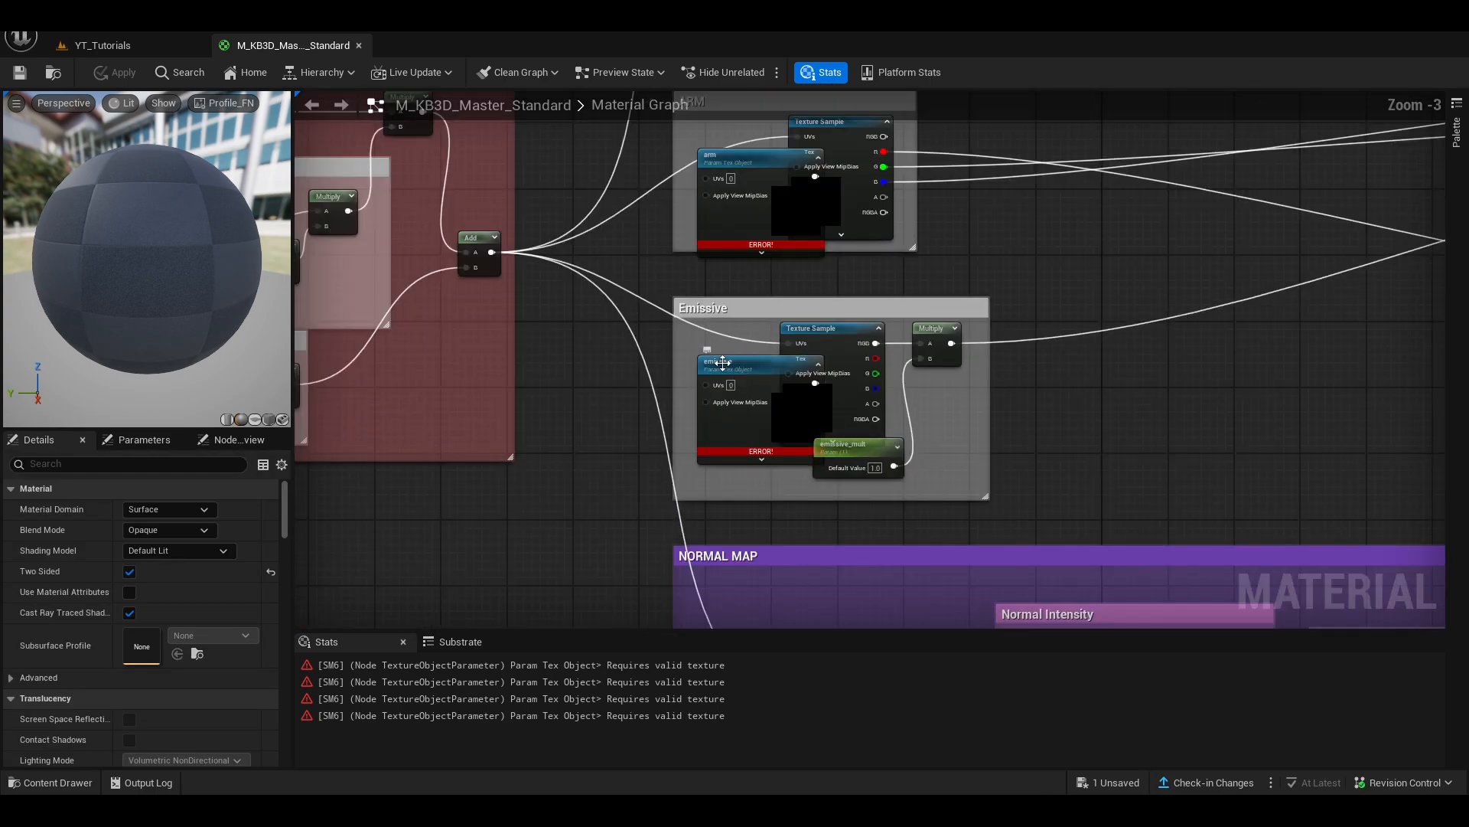
{"action": "left_click_drag", "start_coordinate": [716, 364], "coordinate": [632, 384]}
- Move the base_color texture parameter node out of the Basecolor group's Texture Sample area and expand its sampler options
{"action": "scroll", "coordinate": [544, 459], "scroll_direction": "down", "scroll_amount": 5}
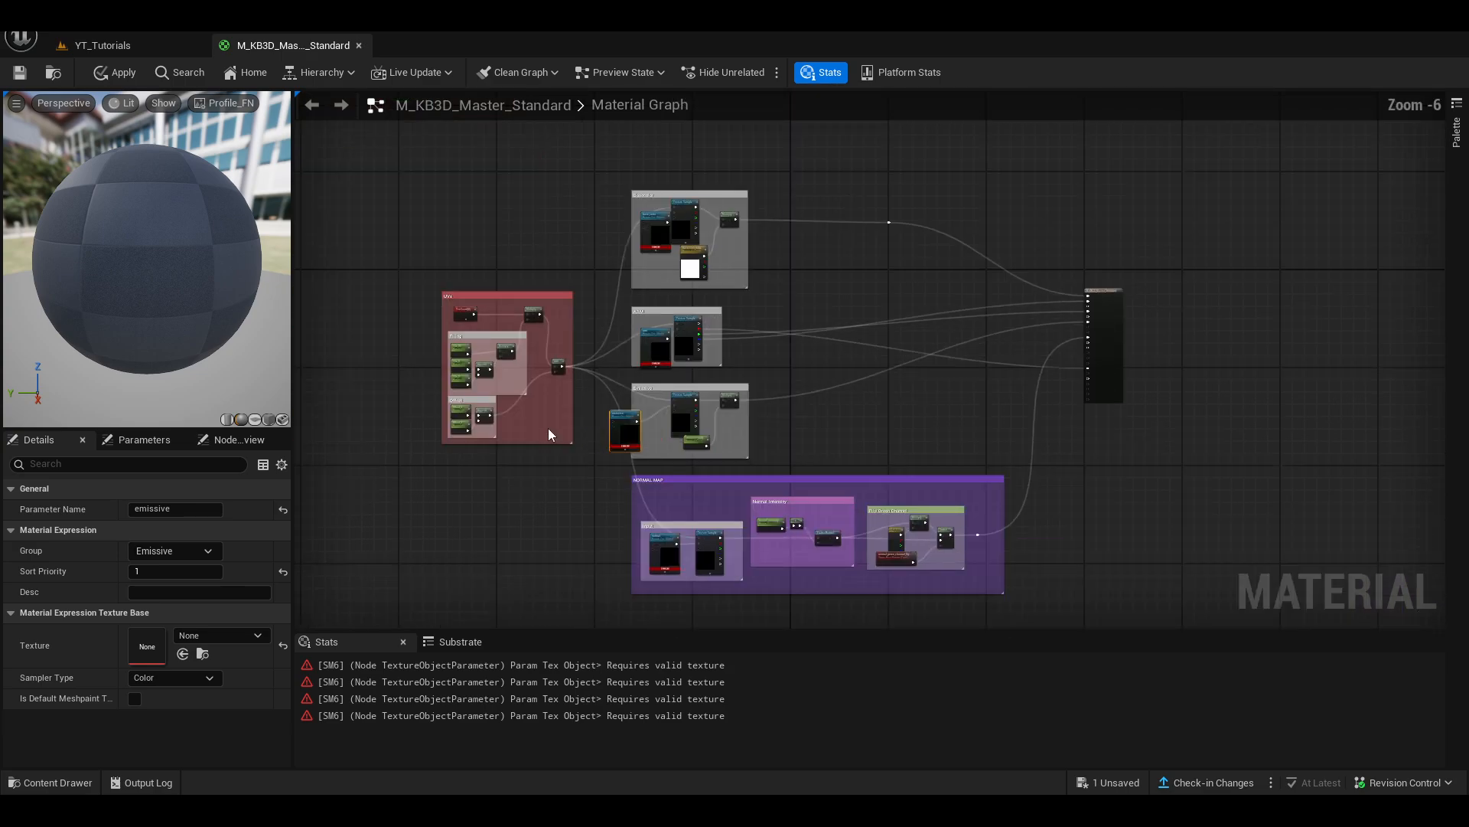
{"action": "scroll", "coordinate": [632, 392], "scroll_direction": "up", "scroll_amount": 6}
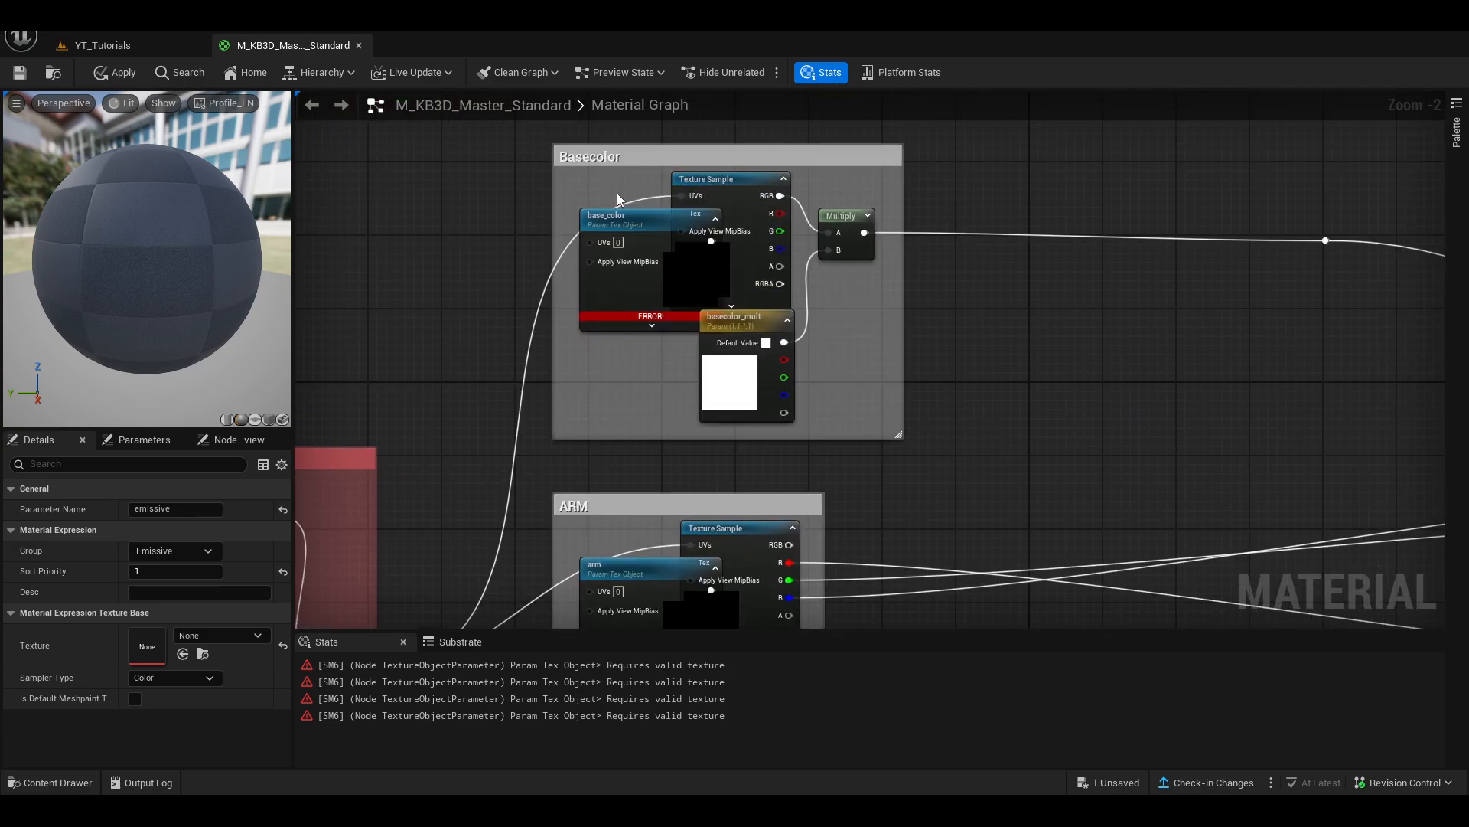
{"action": "left_click_drag", "start_coordinate": [612, 218], "coordinate": [446, 199]}
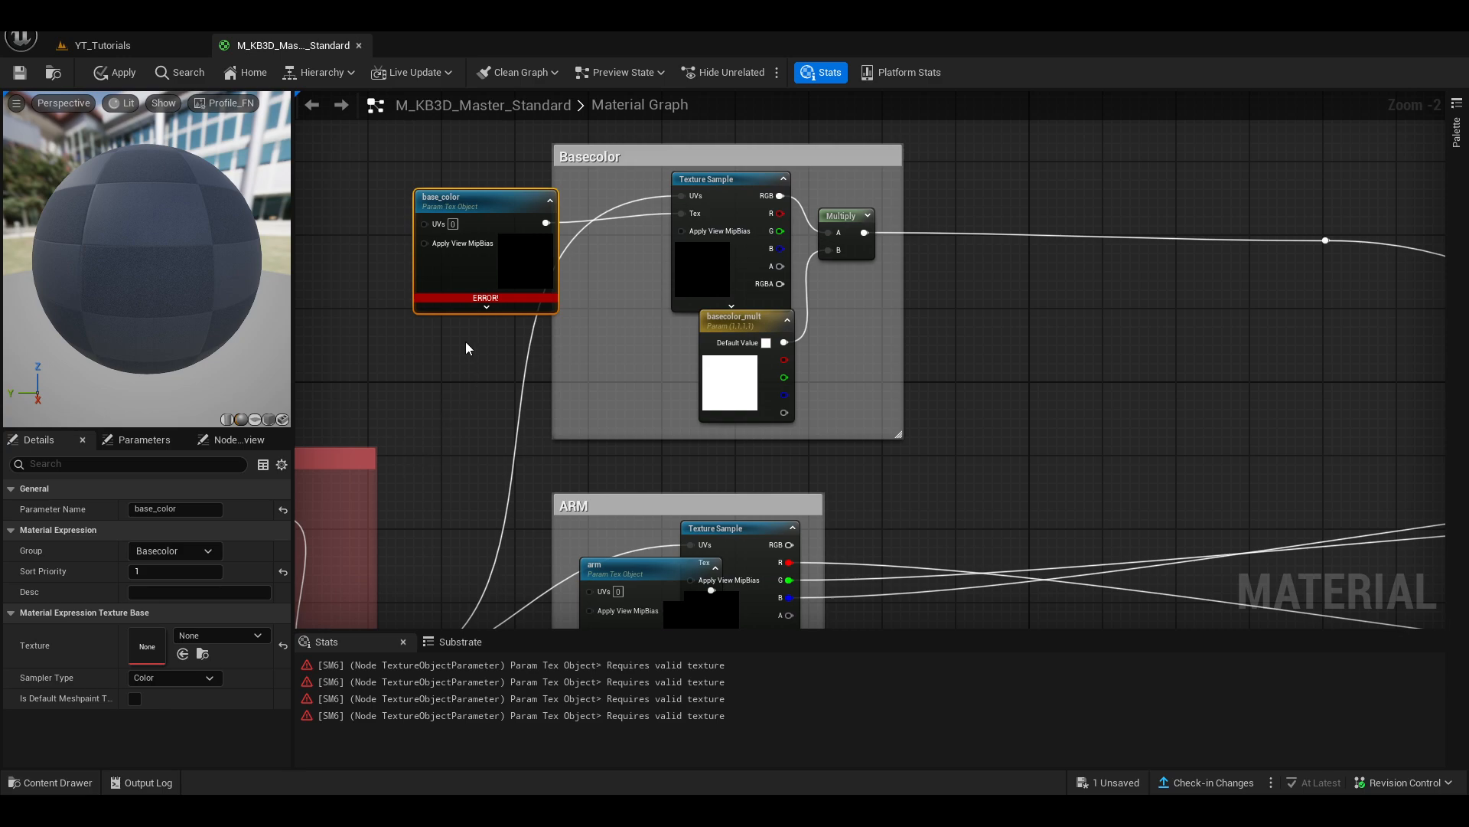
{"action": "left_click", "coordinate": [486, 307]}
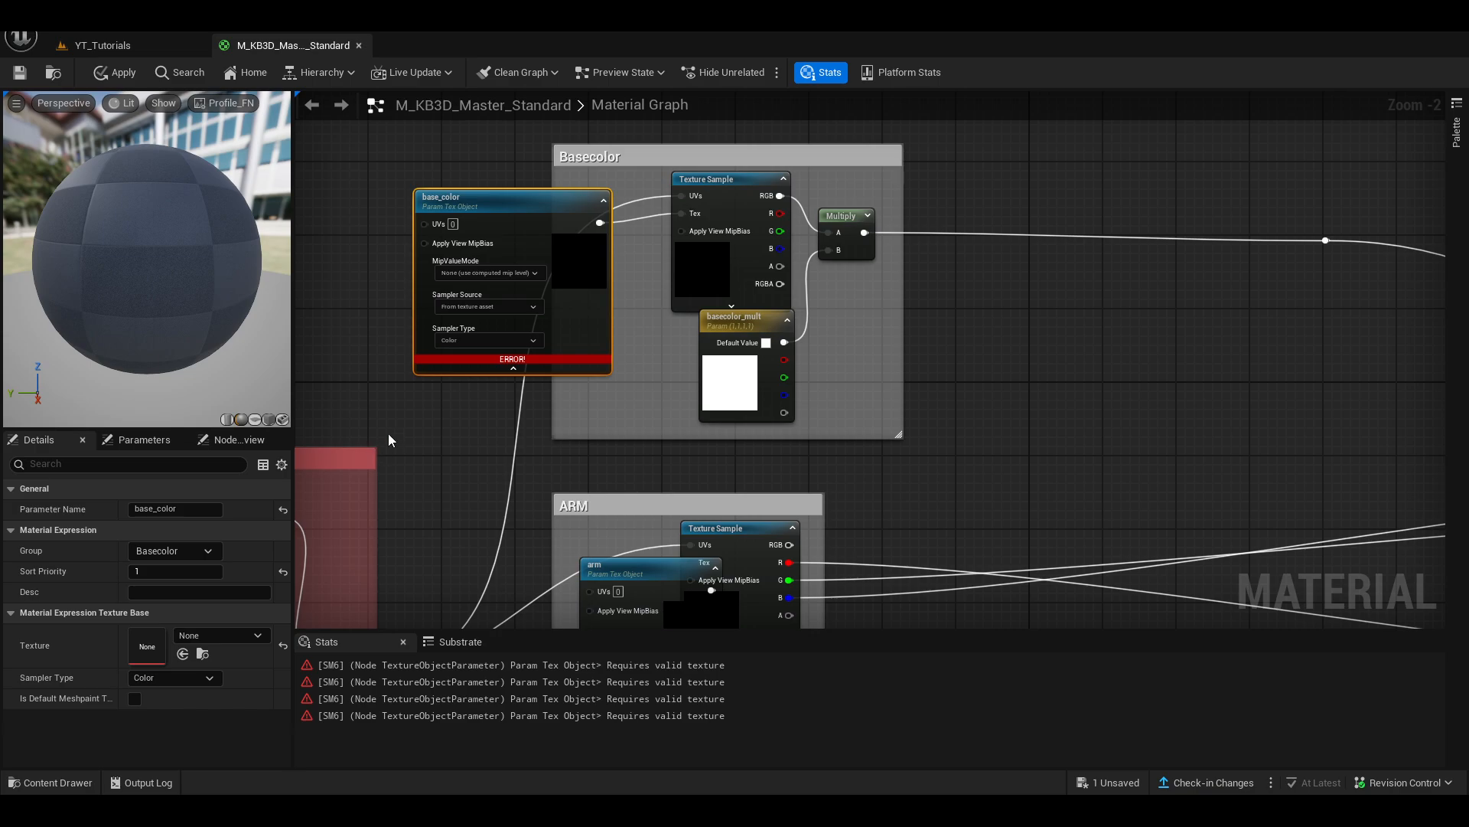
{"action": "scroll", "coordinate": [430, 236], "scroll_direction": "up", "scroll_amount": 2}
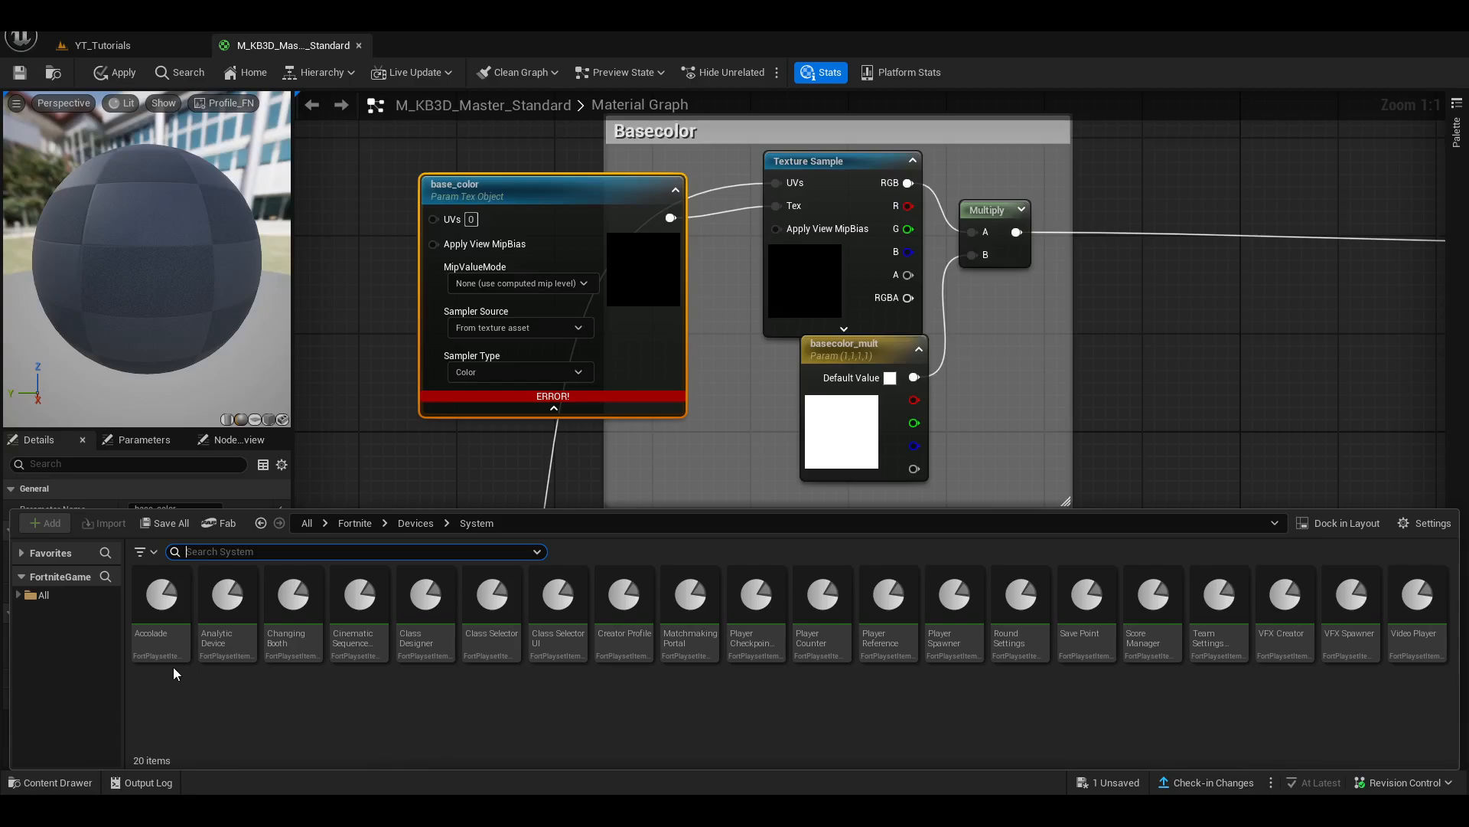
- Browse to Cargo's Textures folder within the material editor and examine the details of the bronze and dark metal textures
{"action": "left_click", "coordinate": [47, 781]}
{"action": "left_click", "coordinate": [18, 594]}
{"action": "left_click", "coordinate": [26, 607]}
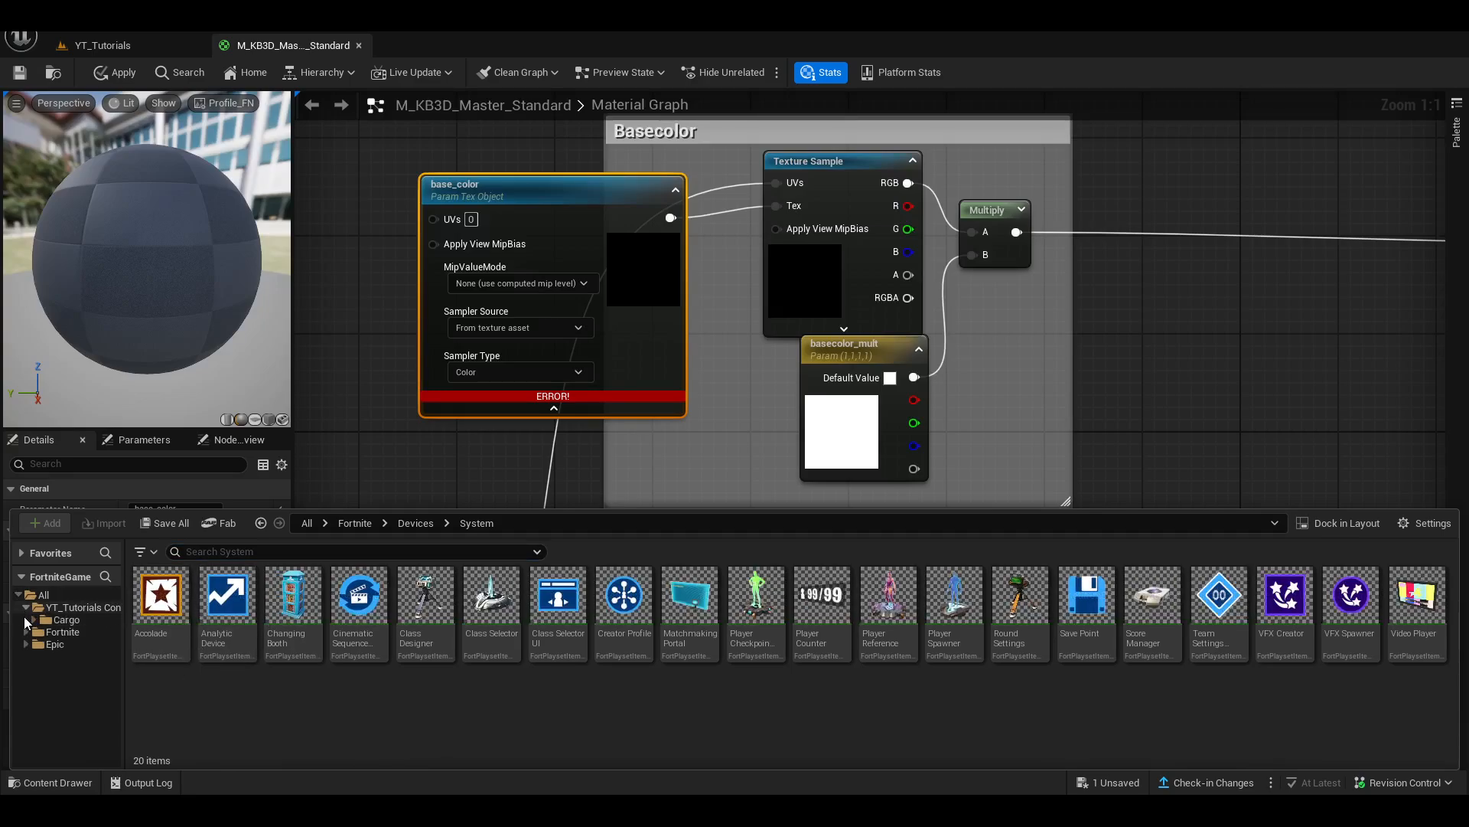
{"action": "left_click", "coordinate": [33, 620]}
{"action": "left_click", "coordinate": [33, 620]}
{"action": "left_click", "coordinate": [68, 656]}
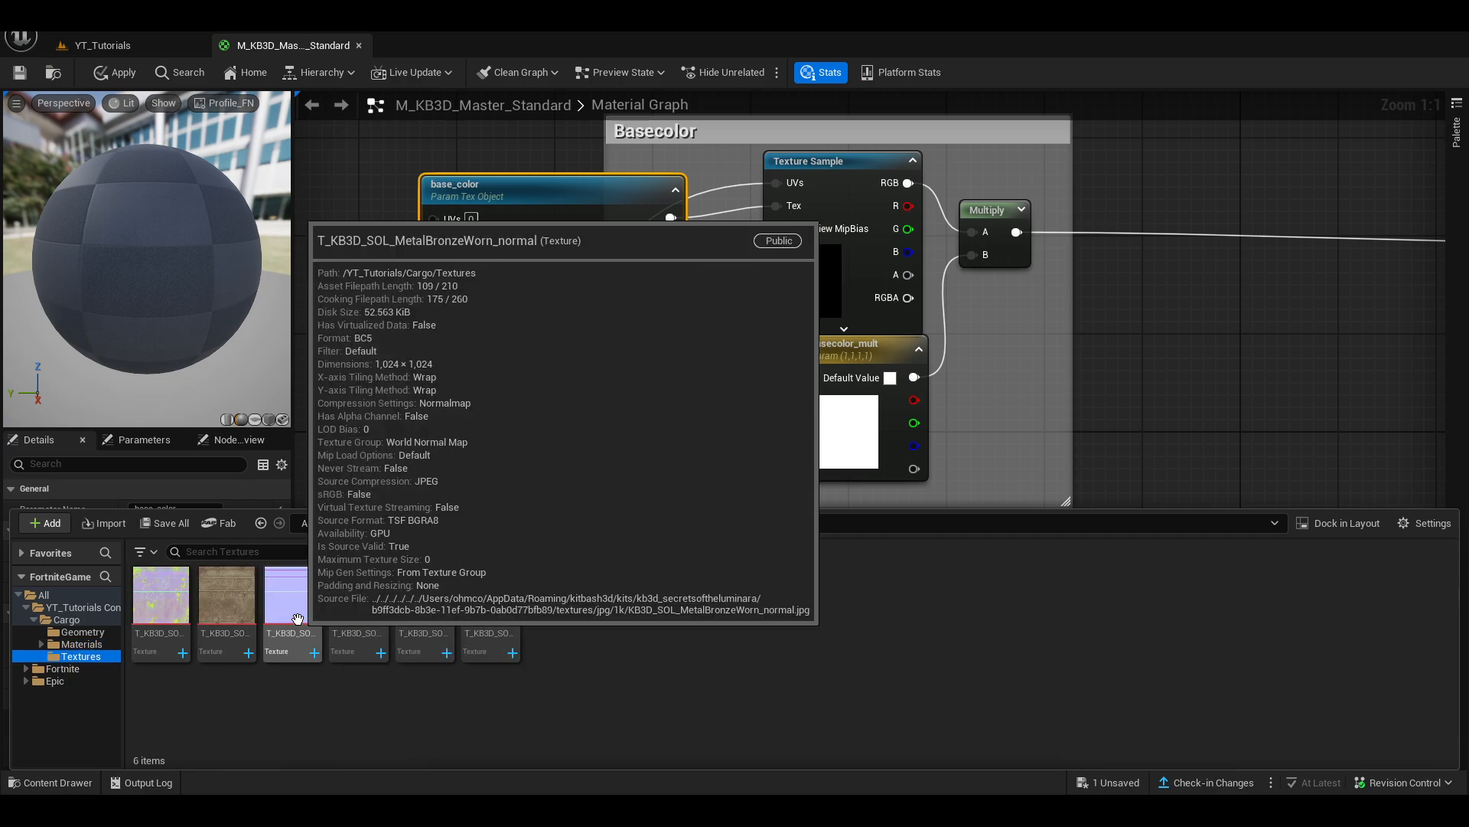
{"action": "mouse_move", "coordinate": [219, 611]}
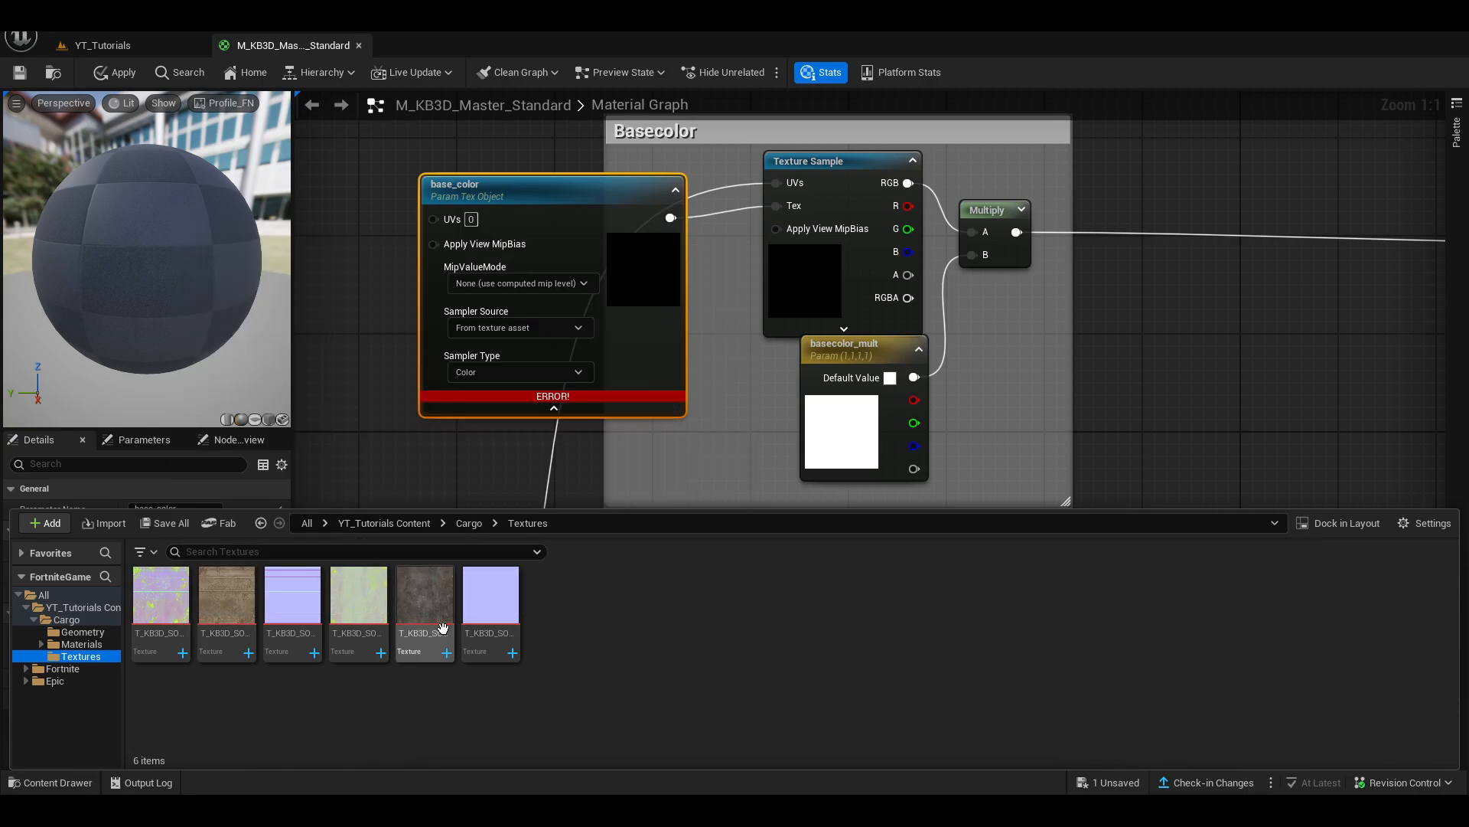
{"action": "mouse_move", "coordinate": [508, 620]}
{"action": "mouse_move", "coordinate": [420, 610]}
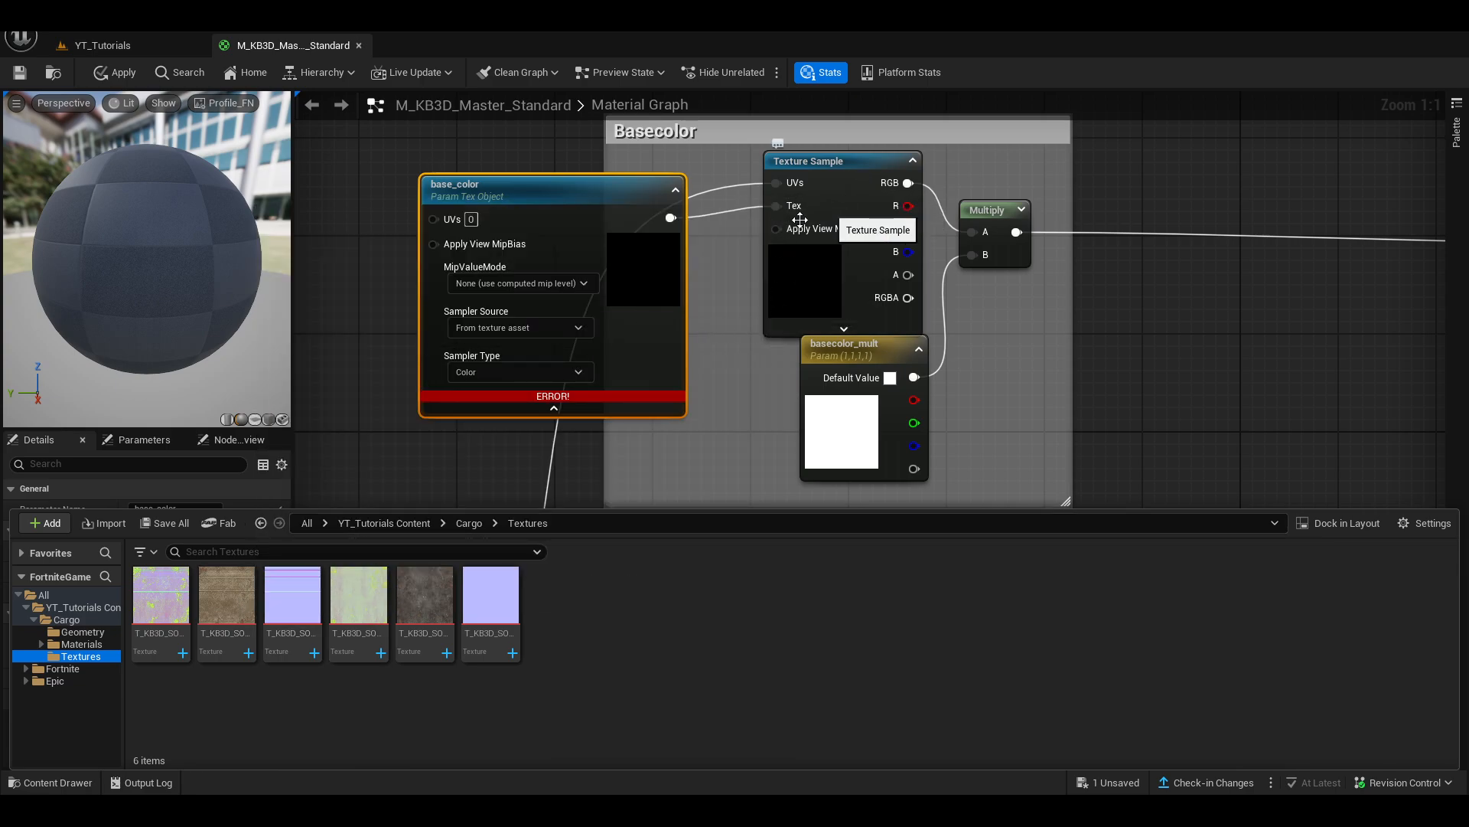
- Move the arm texture parameter node clear of the Texture Sample in the ARM group
{"action": "scroll", "coordinate": [604, 232], "scroll_direction": "down", "scroll_amount": 3}
{"action": "scroll", "coordinate": [784, 388], "scroll_direction": "down", "scroll_amount": 3}
{"action": "scroll", "coordinate": [677, 311], "scroll_direction": "up", "scroll_amount": 6}
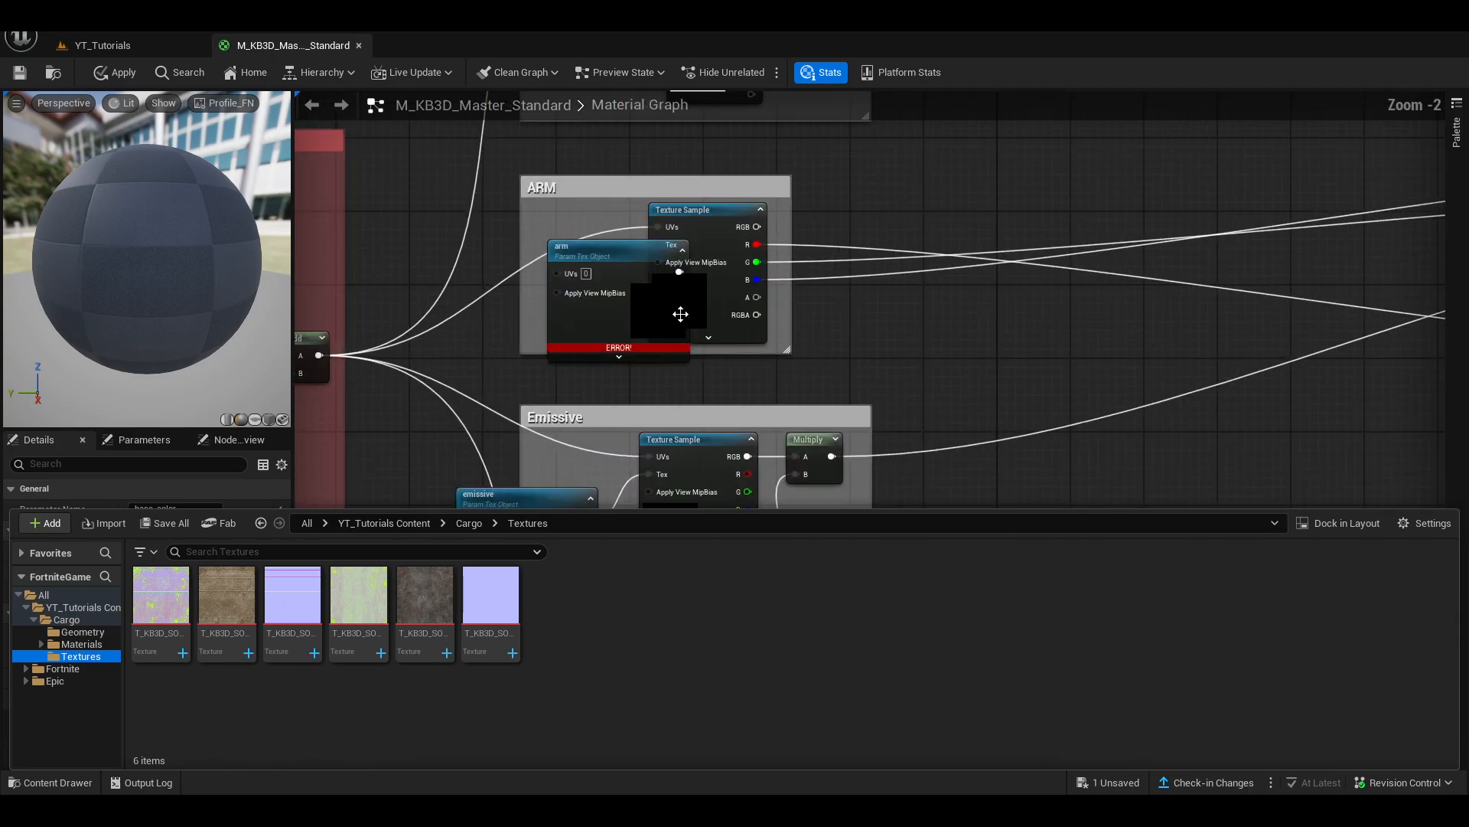
{"action": "left_click", "coordinate": [470, 235]}
{"action": "left_click_drag", "start_coordinate": [470, 237], "coordinate": [458, 237]}
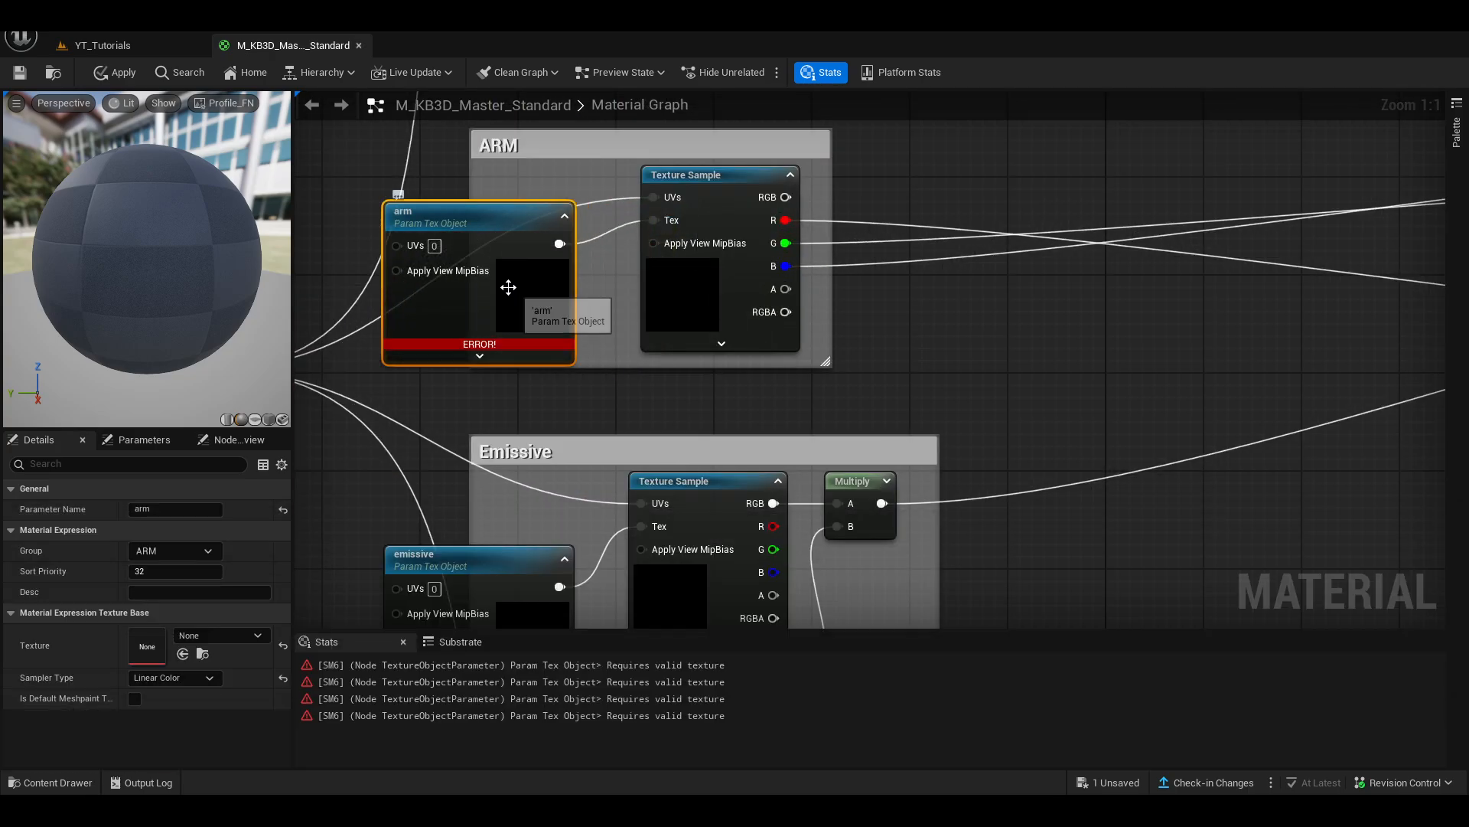
- Move the normal texture parameter node clear of the Texture Sample in the NORMAL MAP group's Input section
{"action": "scroll", "coordinate": [612, 323], "scroll_direction": "down", "scroll_amount": 1}
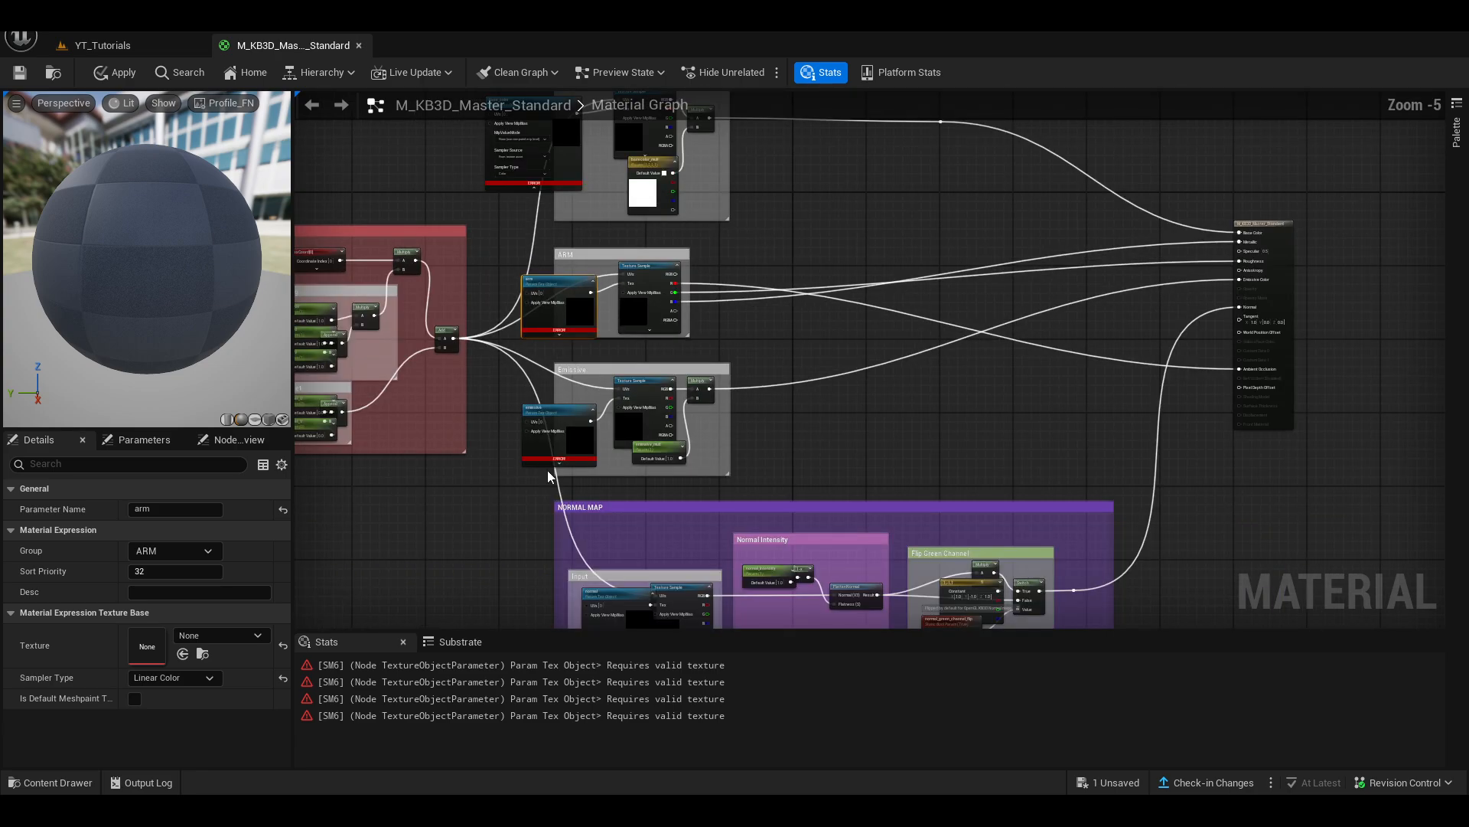
{"action": "scroll", "coordinate": [561, 361], "scroll_direction": "up", "scroll_amount": 5}
{"action": "scroll", "coordinate": [686, 442], "scroll_direction": "down", "scroll_amount": 5}
{"action": "scroll", "coordinate": [576, 314], "scroll_direction": "up", "scroll_amount": 4}
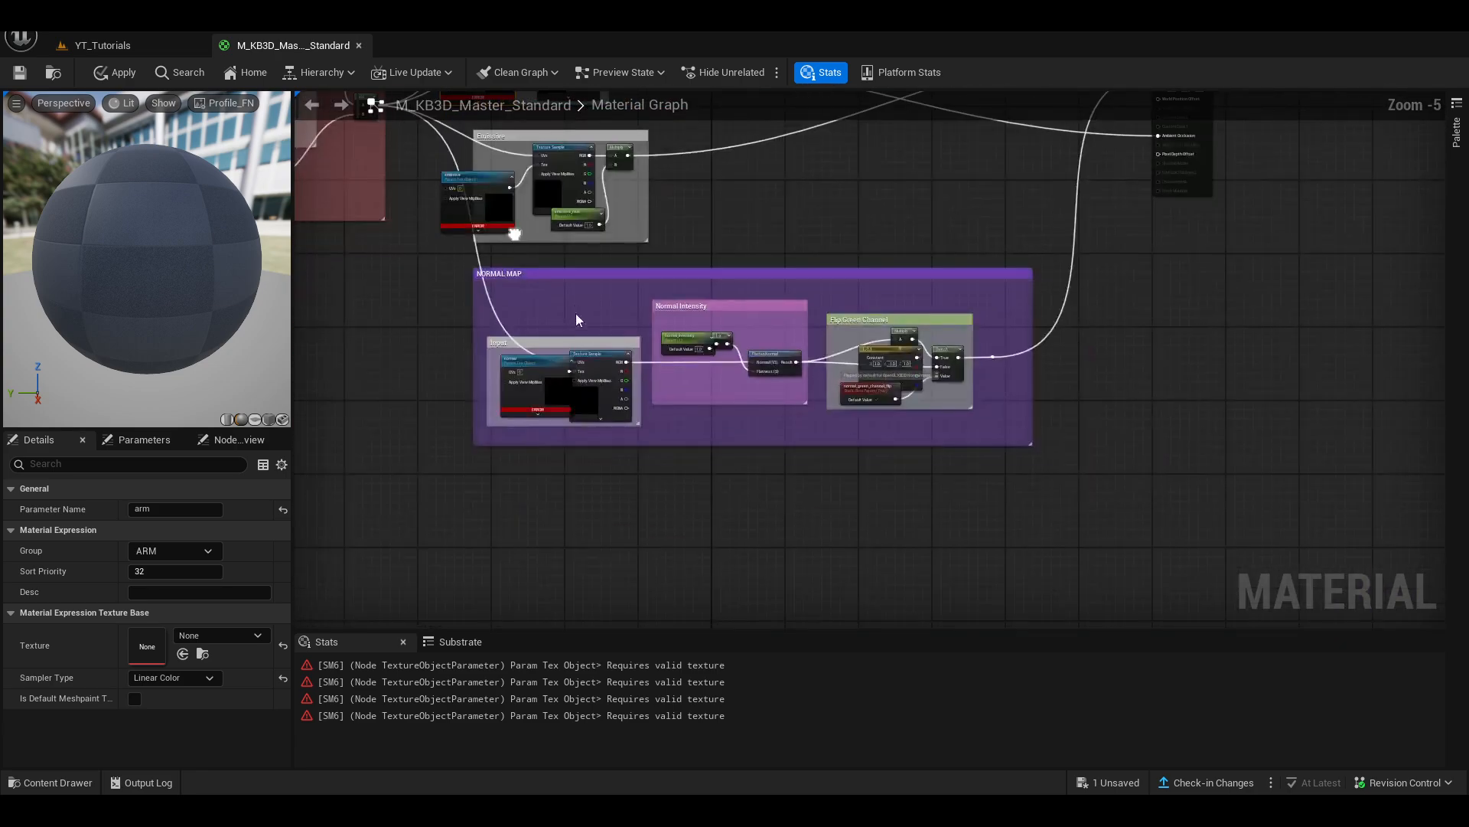
{"action": "left_click_drag", "start_coordinate": [537, 442], "coordinate": [470, 442]}
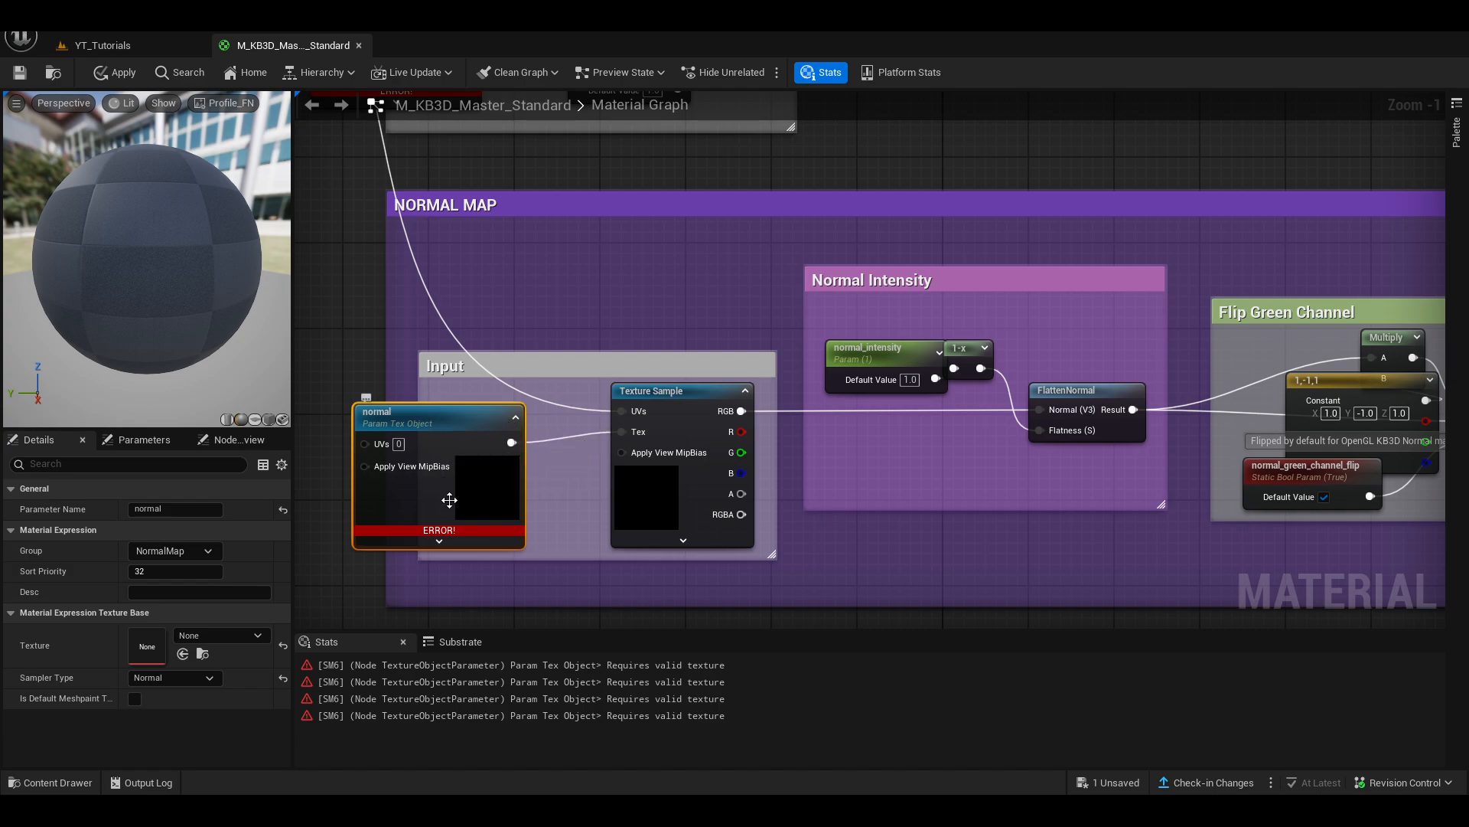
- Open the MetalBronzeWorn material instance from Cargo's Materials folder and dock its editor beside the master material's tab
{"action": "scroll", "coordinate": [540, 394], "scroll_direction": "down", "scroll_amount": 5}
{"action": "right_click_drag", "start_coordinate": [589, 258], "coordinate": [636, 372]}
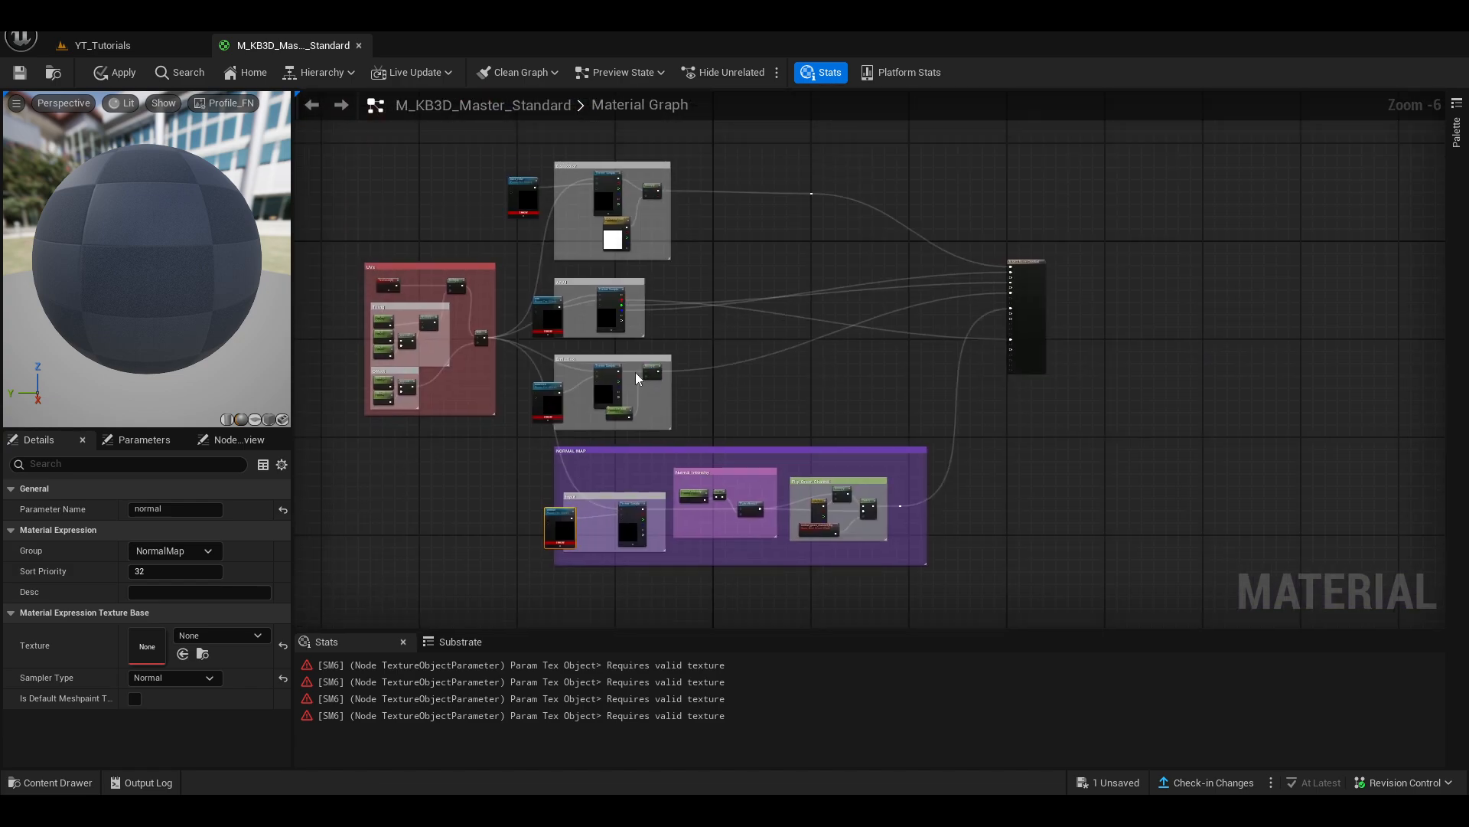
{"action": "scroll", "coordinate": [567, 359], "scroll_direction": "up", "scroll_amount": 1}
{"action": "right_click_drag", "start_coordinate": [485, 348], "coordinate": [676, 452]}
{"action": "right_click_drag", "start_coordinate": [753, 343], "coordinate": [575, 532]}
{"action": "scroll", "coordinate": [551, 451], "scroll_direction": "up", "scroll_amount": 5}
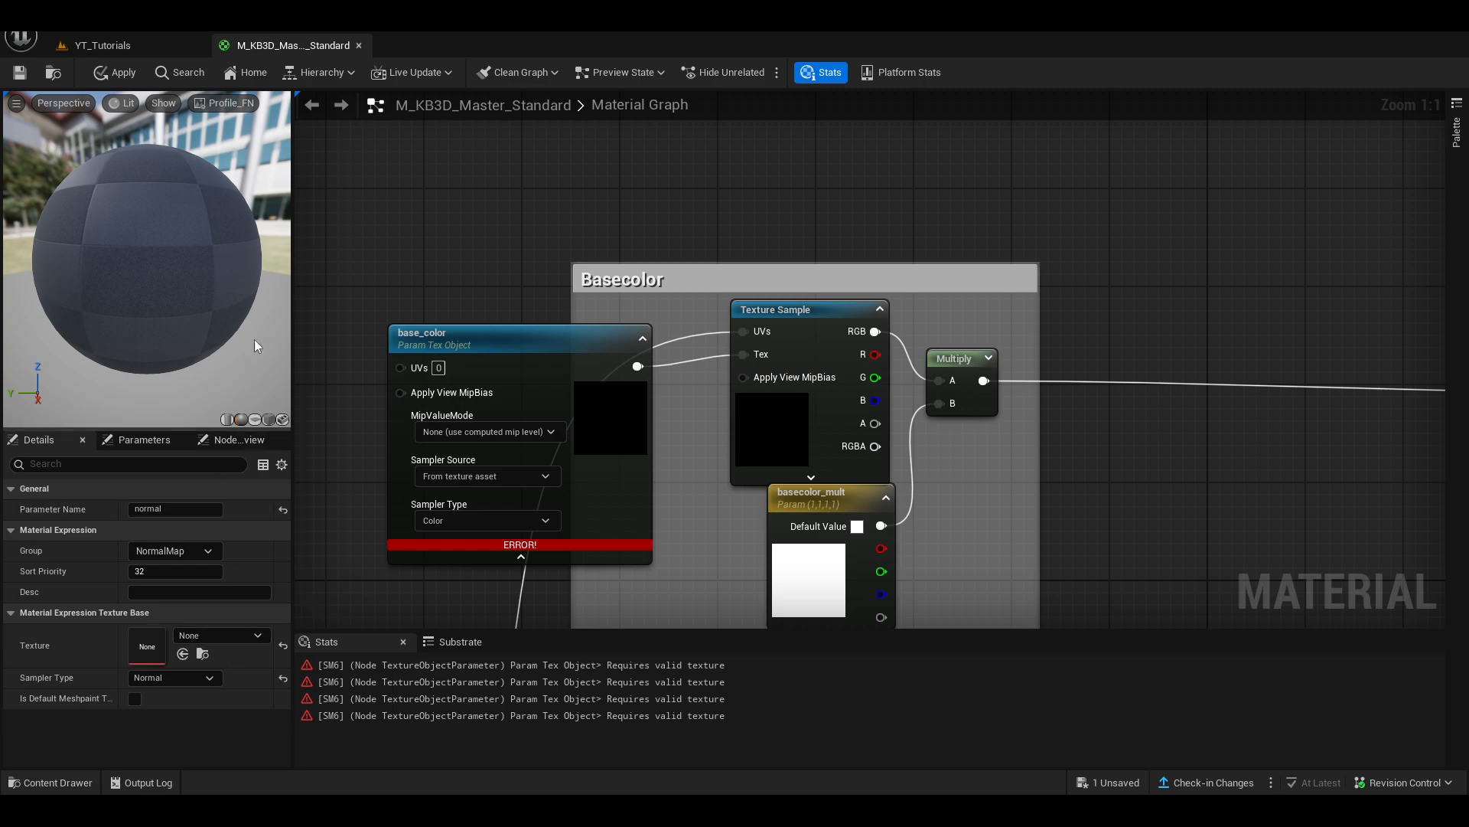
{"action": "left_click", "coordinate": [26, 787]}
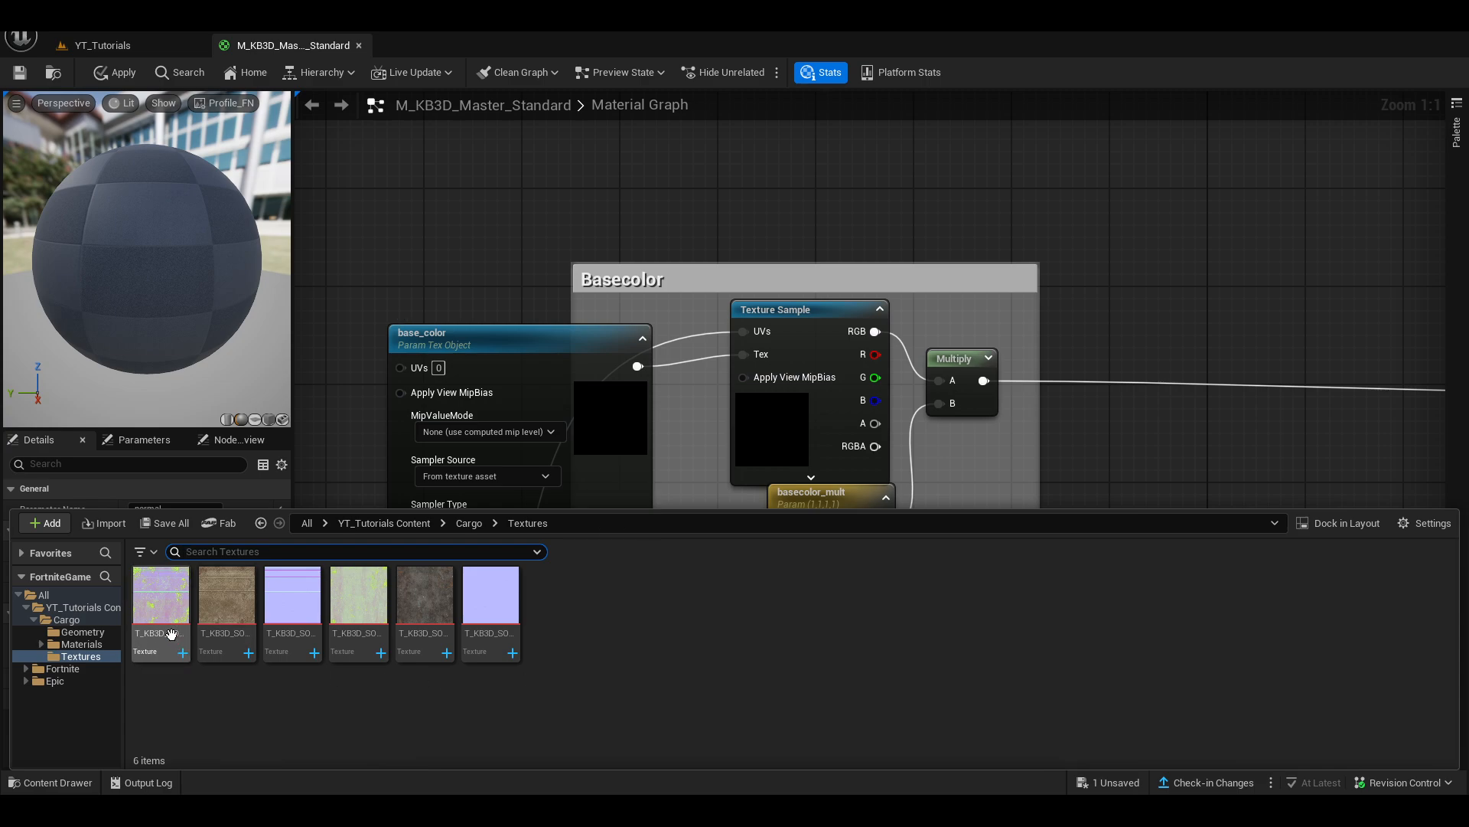
{"action": "left_click", "coordinate": [82, 644]}
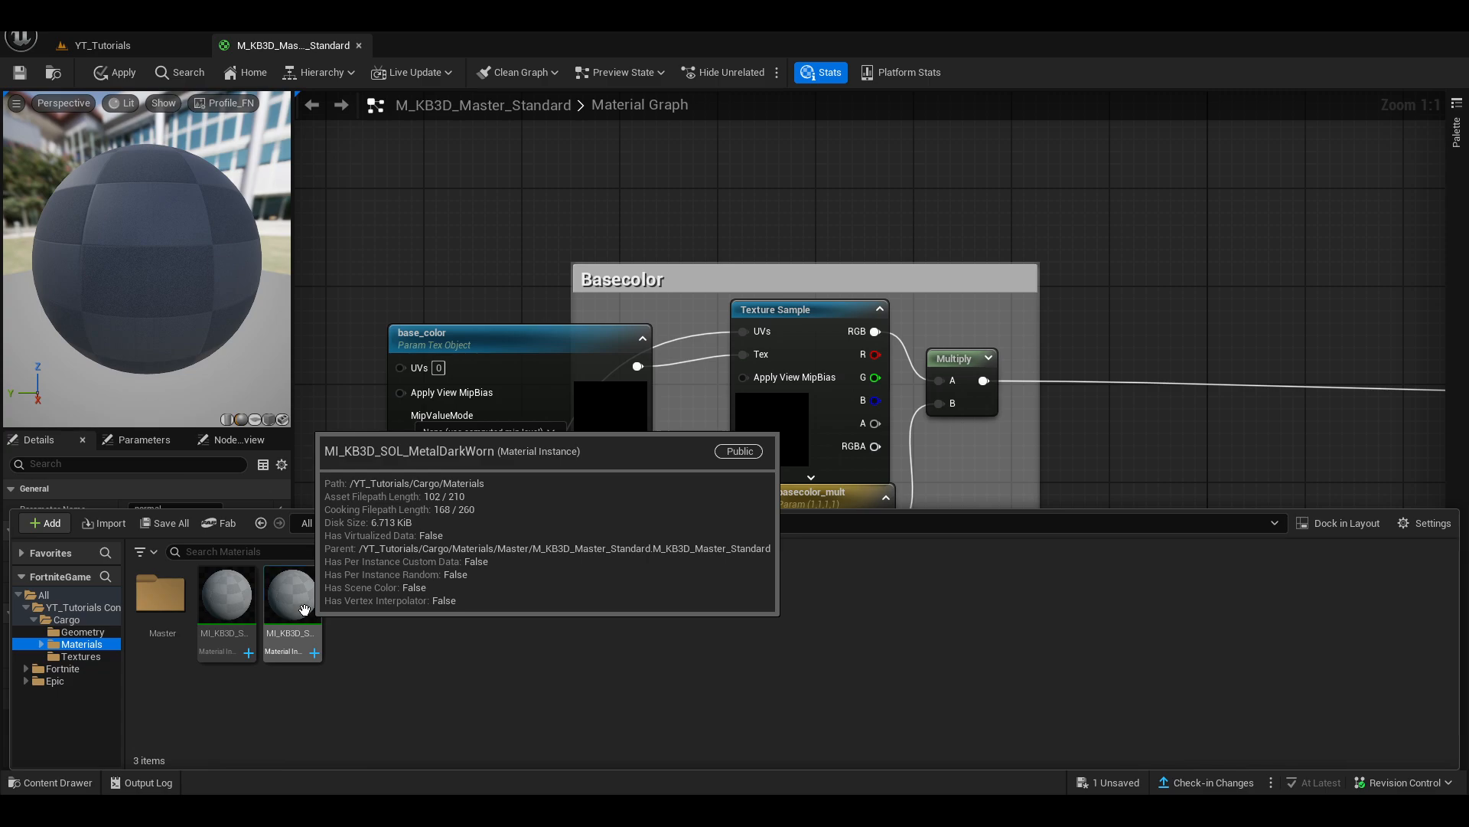
{"action": "left_click", "coordinate": [239, 612]}
{"action": "double_click", "coordinate": [287, 611]}
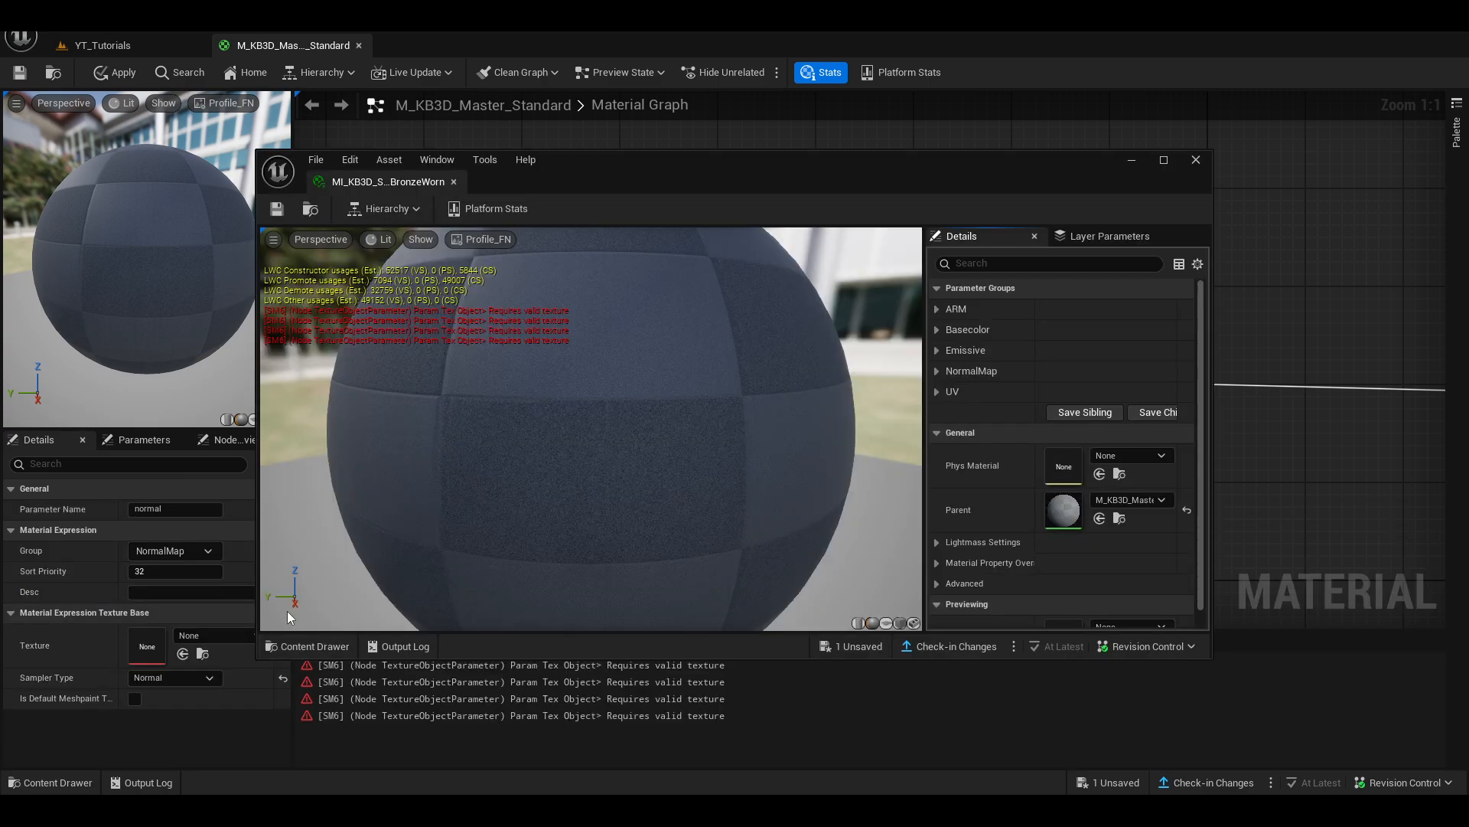
{"action": "left_click_drag", "start_coordinate": [372, 181], "coordinate": [425, 45]}
- Move the master material's base_color node farther from its Texture Sample and check the Basecolor parameters in the MetalBronzeWorn instance
{"action": "left_click", "coordinate": [297, 44]}
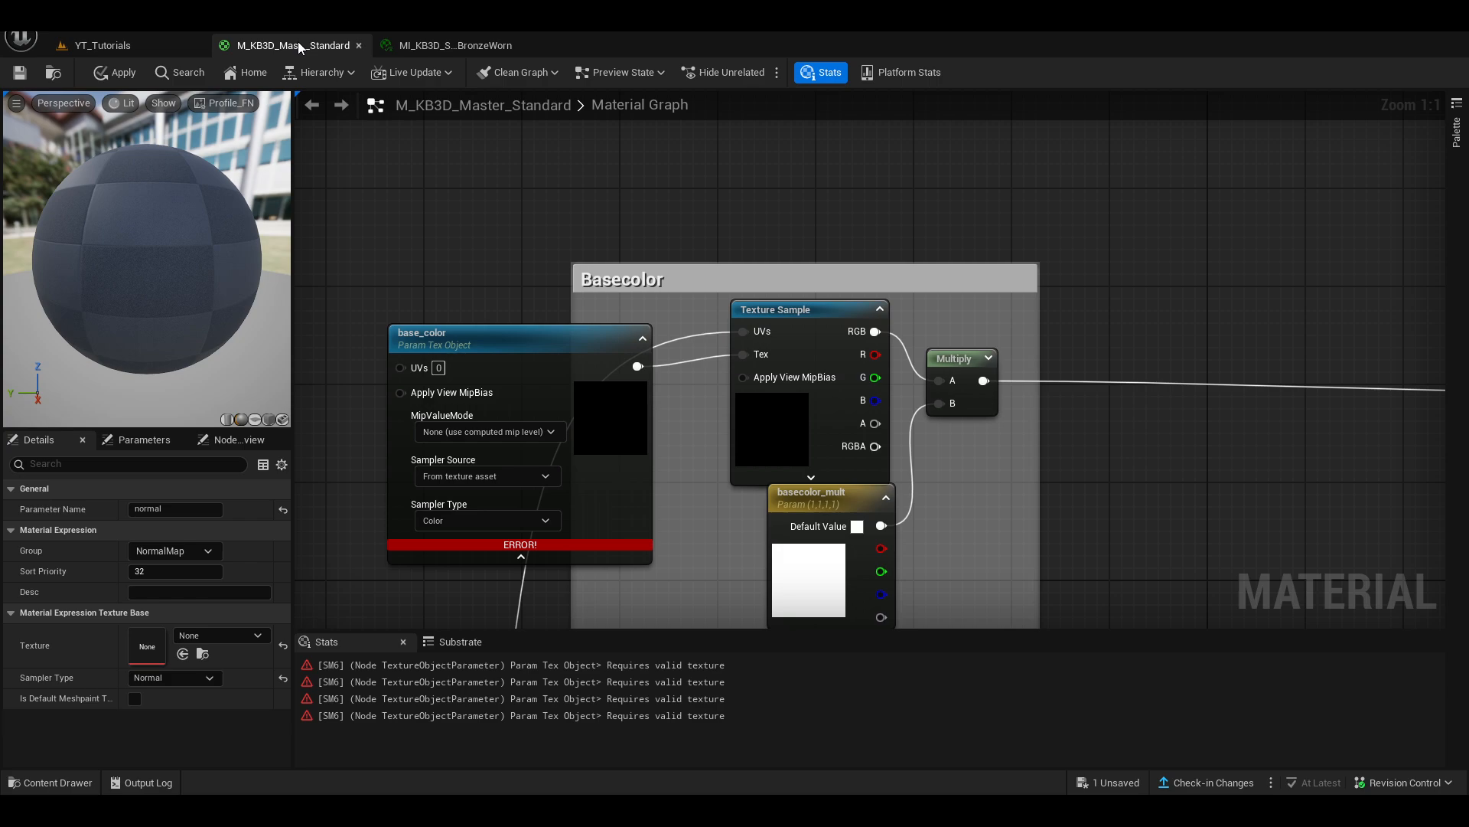
{"action": "left_click_drag", "start_coordinate": [469, 350], "coordinate": [420, 336]}
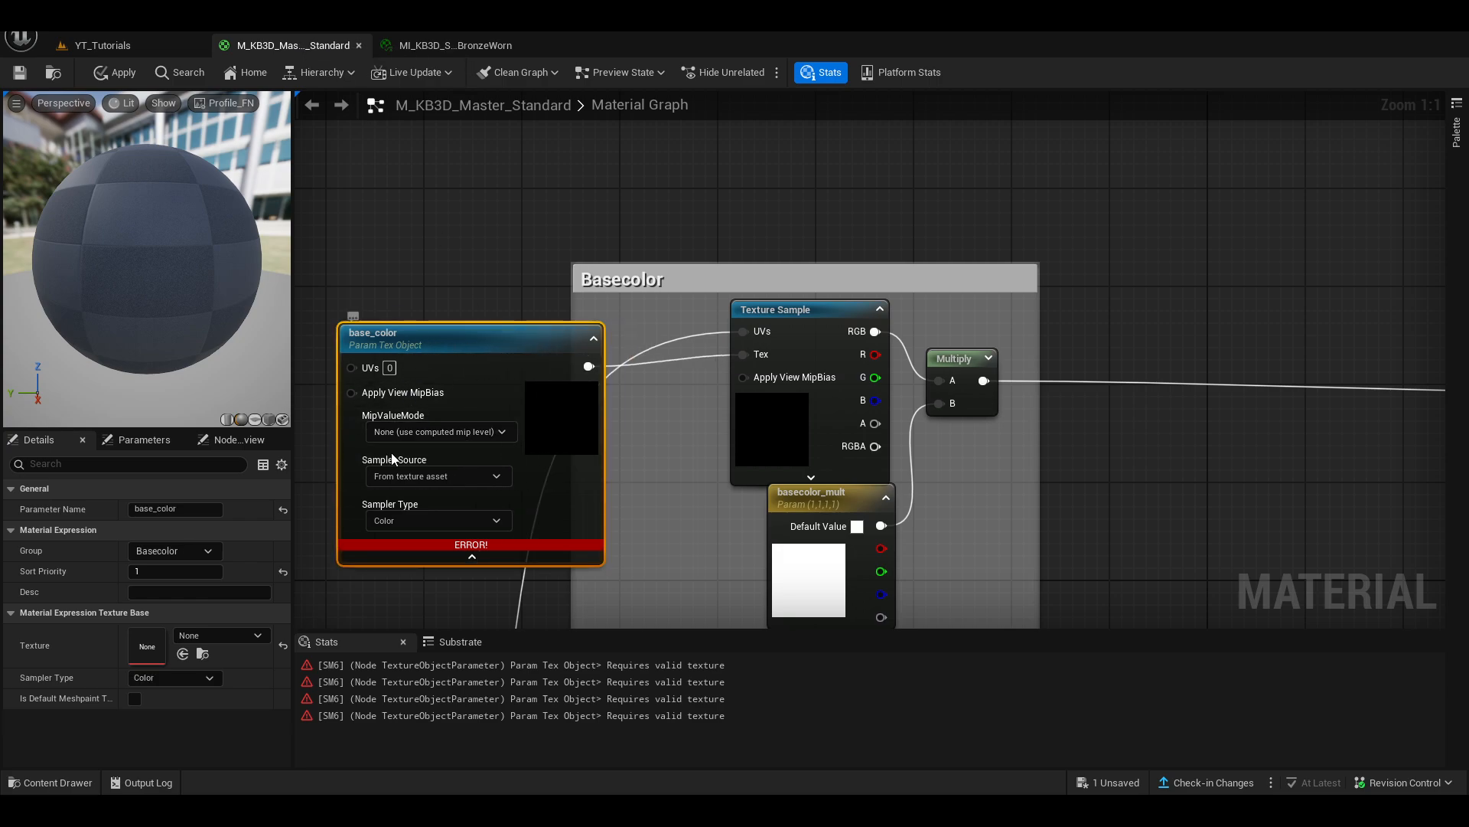
{"action": "left_click", "coordinate": [450, 48]}
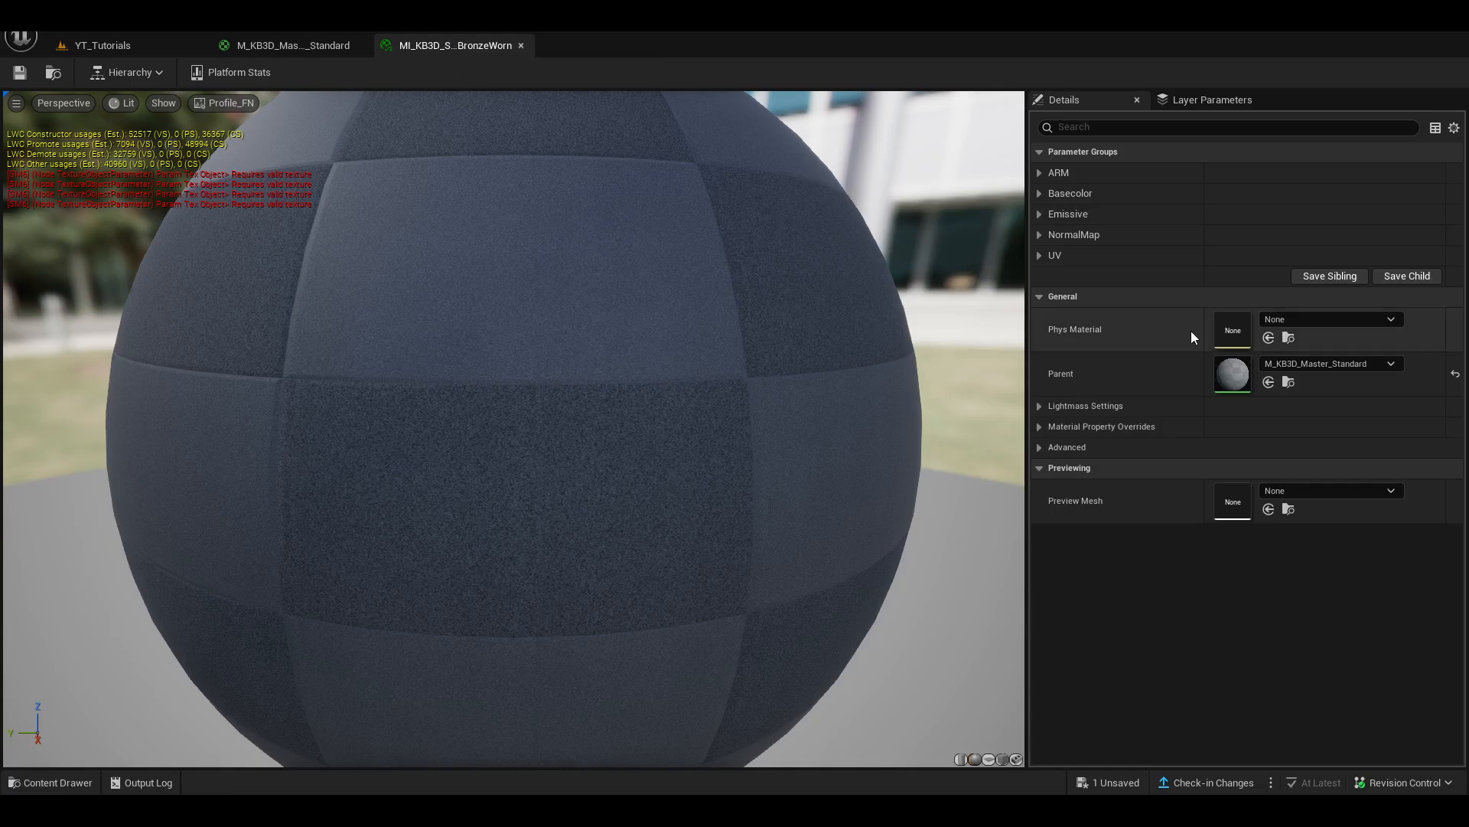
{"action": "left_click", "coordinate": [1039, 193]}
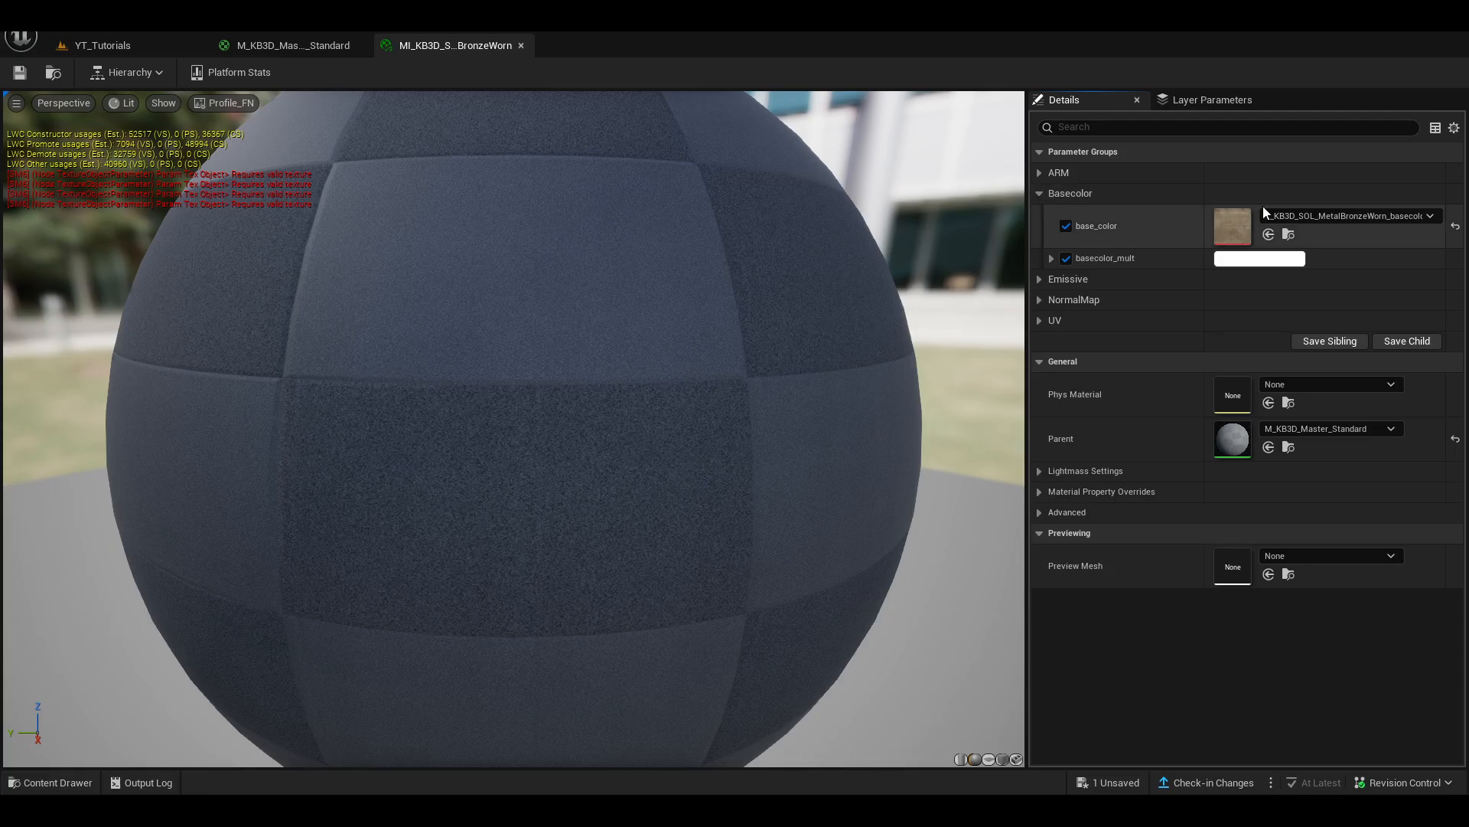
{"action": "left_click", "coordinate": [1040, 193]}
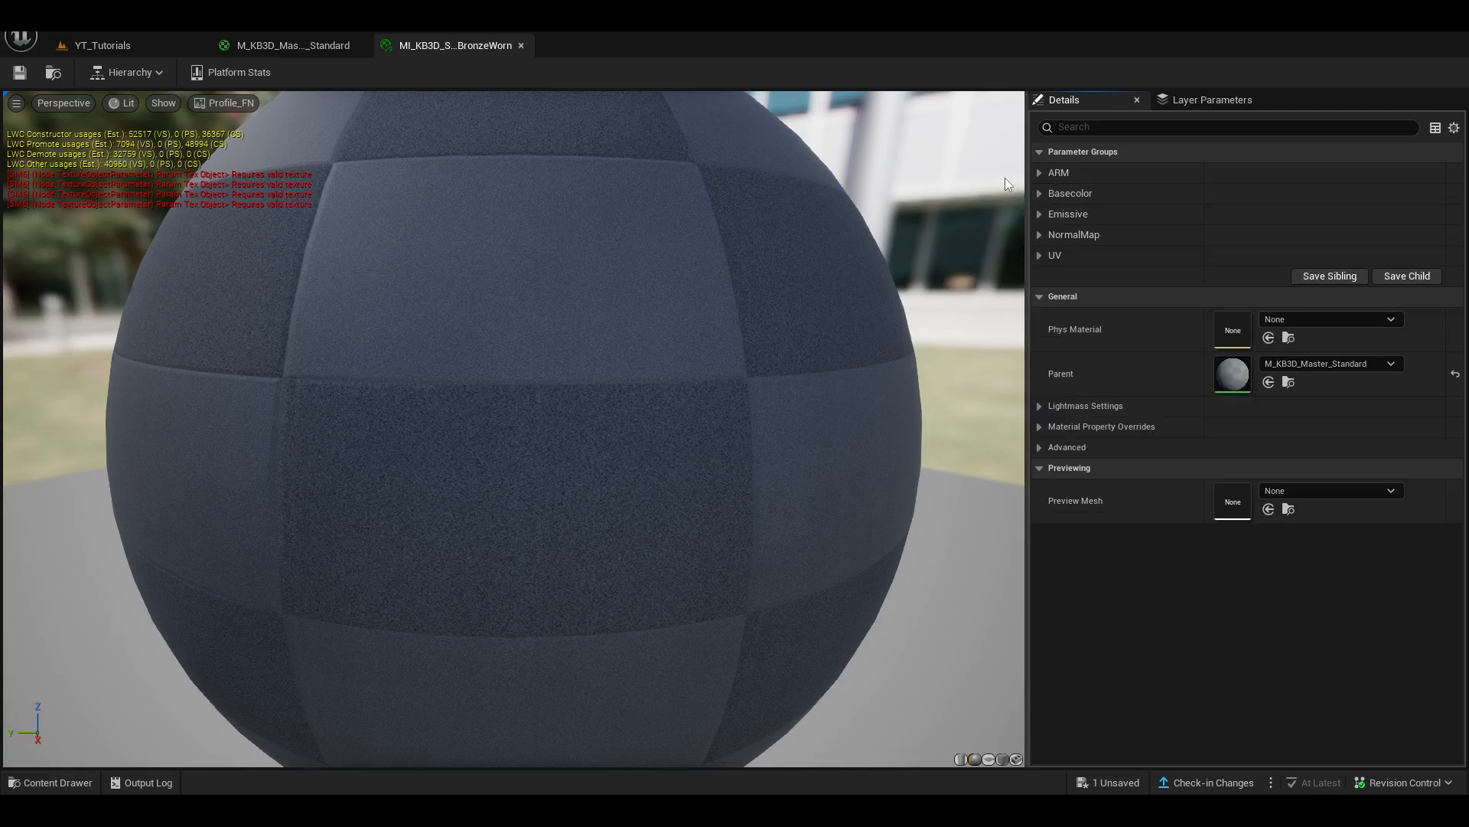
- Return to the M_KB3D_Master_Standard graph and move the base_color node closer to the Basecolor group's Texture Sample
{"action": "left_click", "coordinate": [291, 45]}
{"action": "right_click_drag", "start_coordinate": [342, 460], "coordinate": [399, 396]}
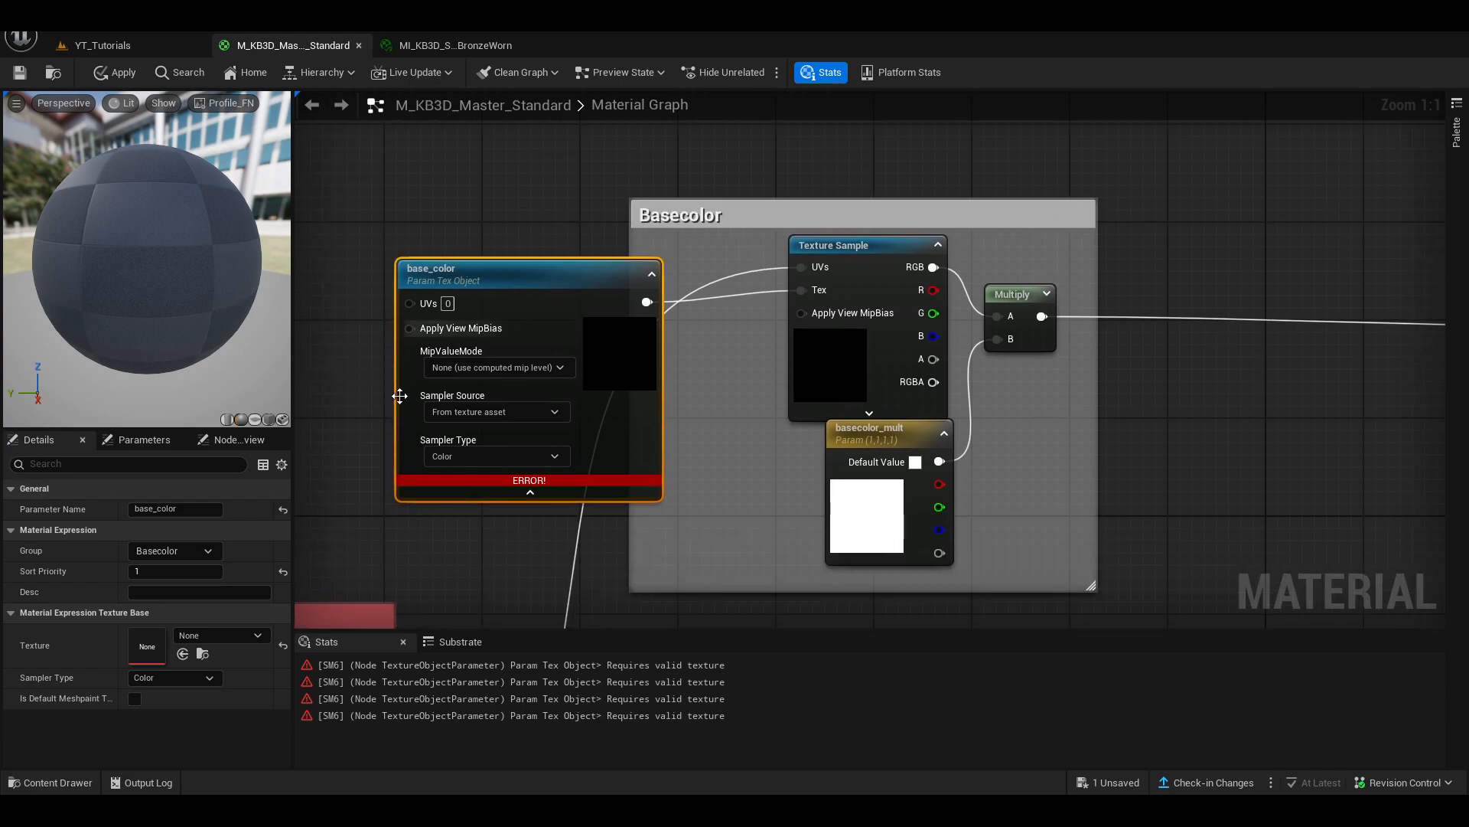
{"action": "left_click_drag", "start_coordinate": [556, 259], "coordinate": [605, 320]}
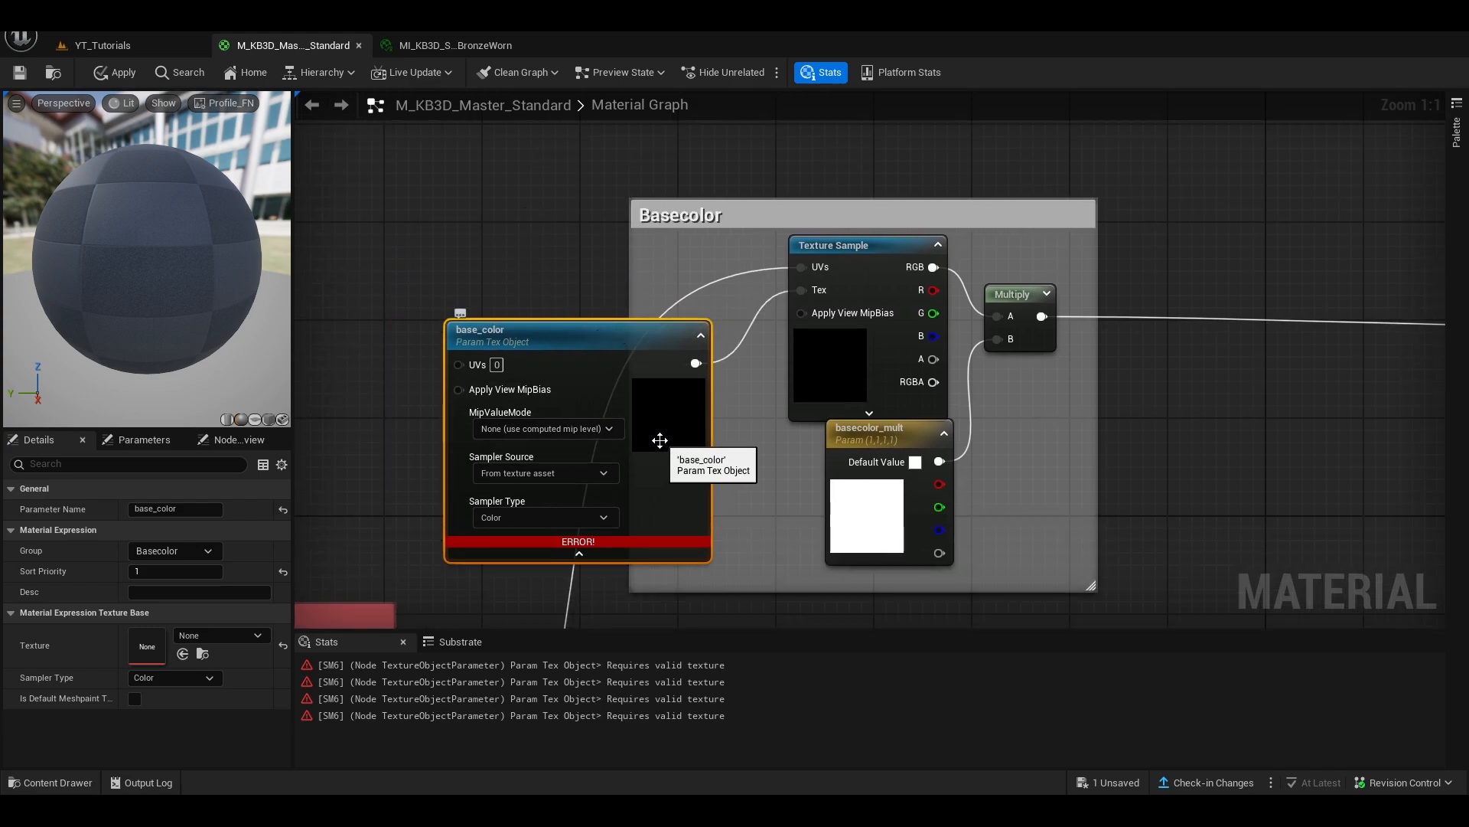
- Show the contents of Cargo's Textures folder in the content drawer
{"action": "left_click", "coordinate": [54, 782]}
{"action": "double_click", "coordinate": [68, 645]}
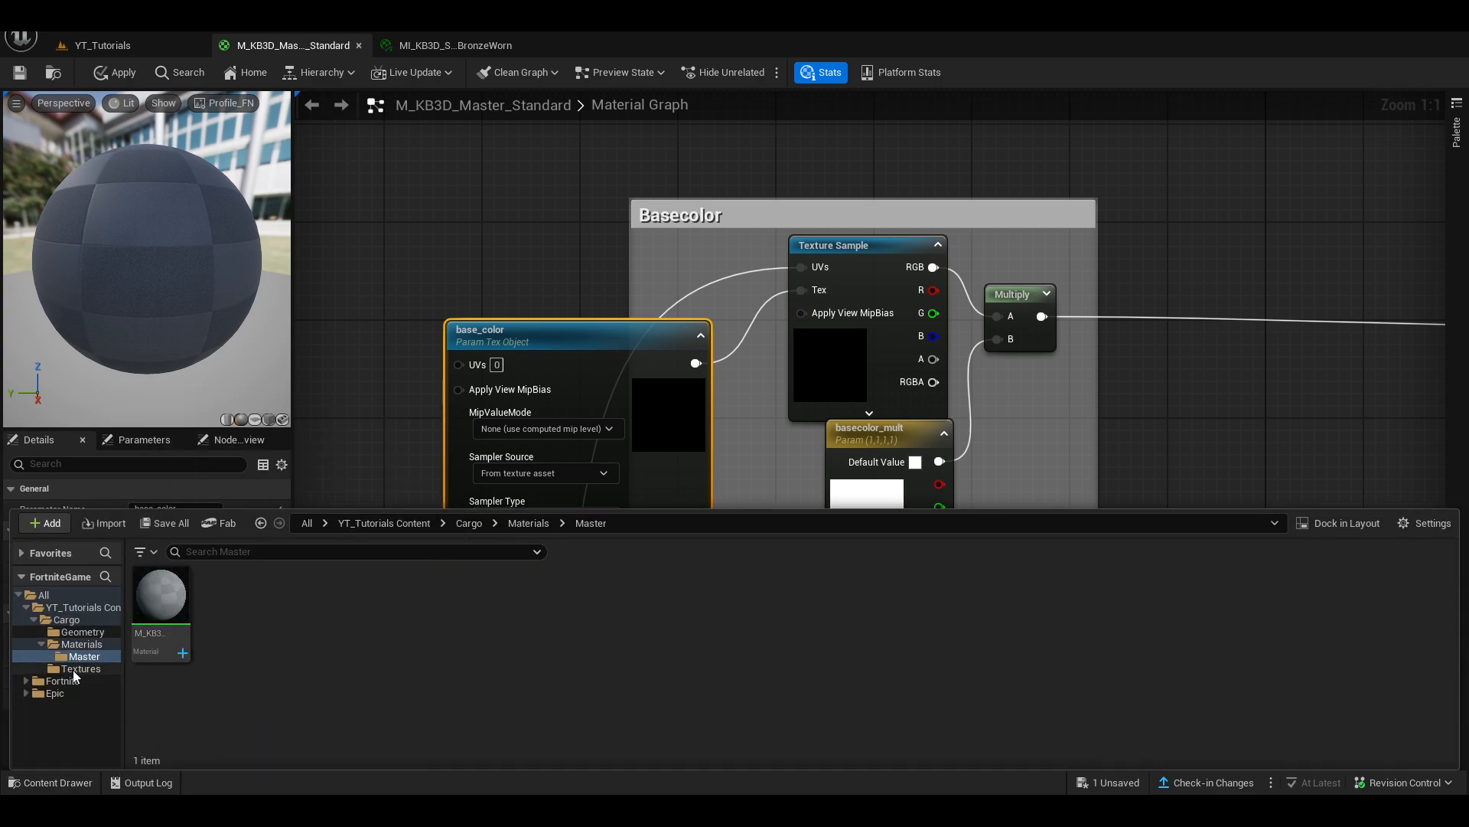
{"action": "left_click", "coordinate": [72, 669]}
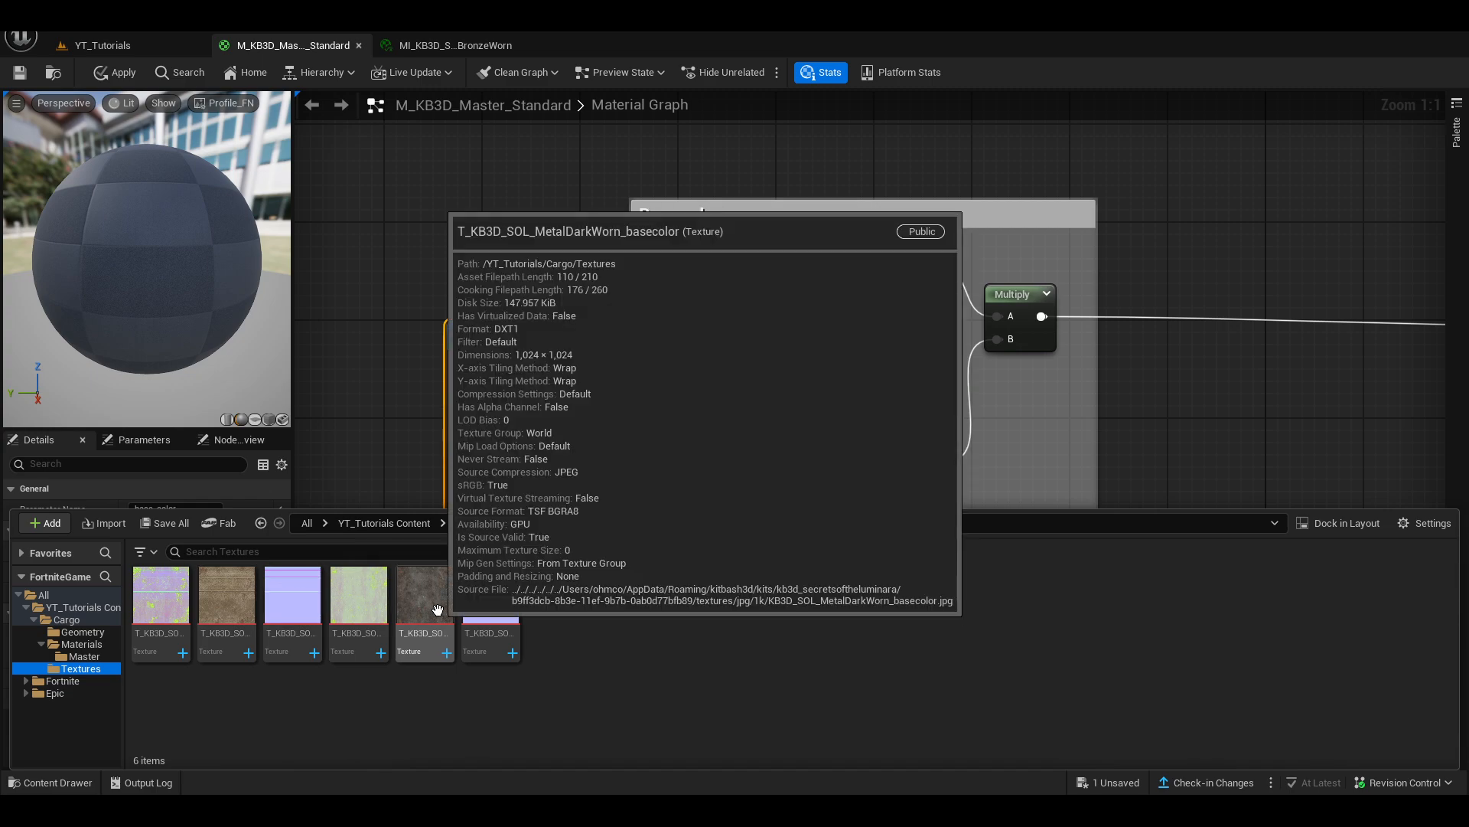
- Try to give base_color the MetalBronzeWorn basecolor texture by placing it in the graph, and delete the resulting Texture Sample node
{"action": "left_click_drag", "start_coordinate": [226, 605], "coordinate": [543, 365]}
{"action": "left_click_drag", "start_coordinate": [218, 630], "coordinate": [375, 238]}
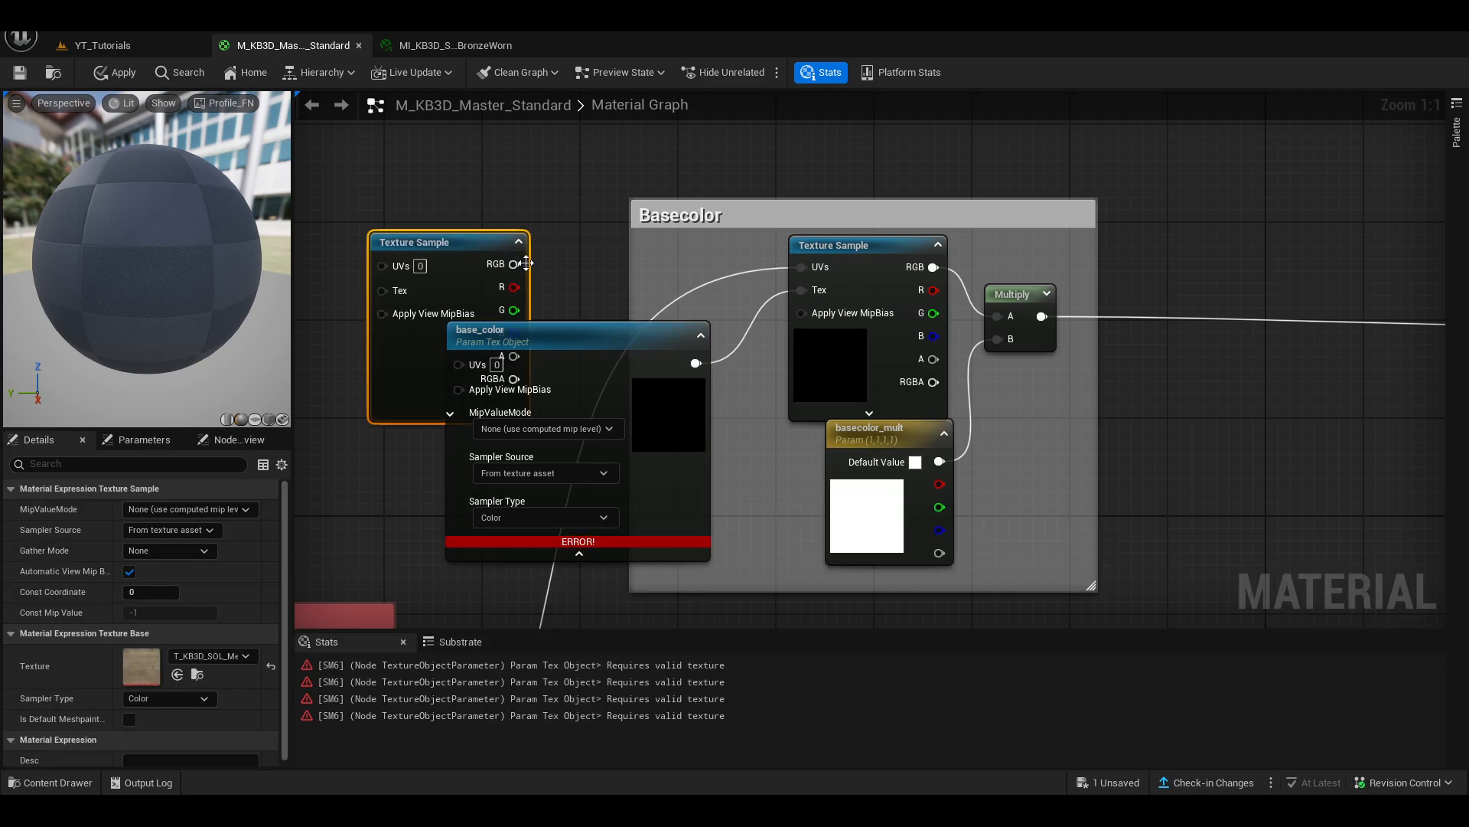
{"action": "key", "text": "Delete"}
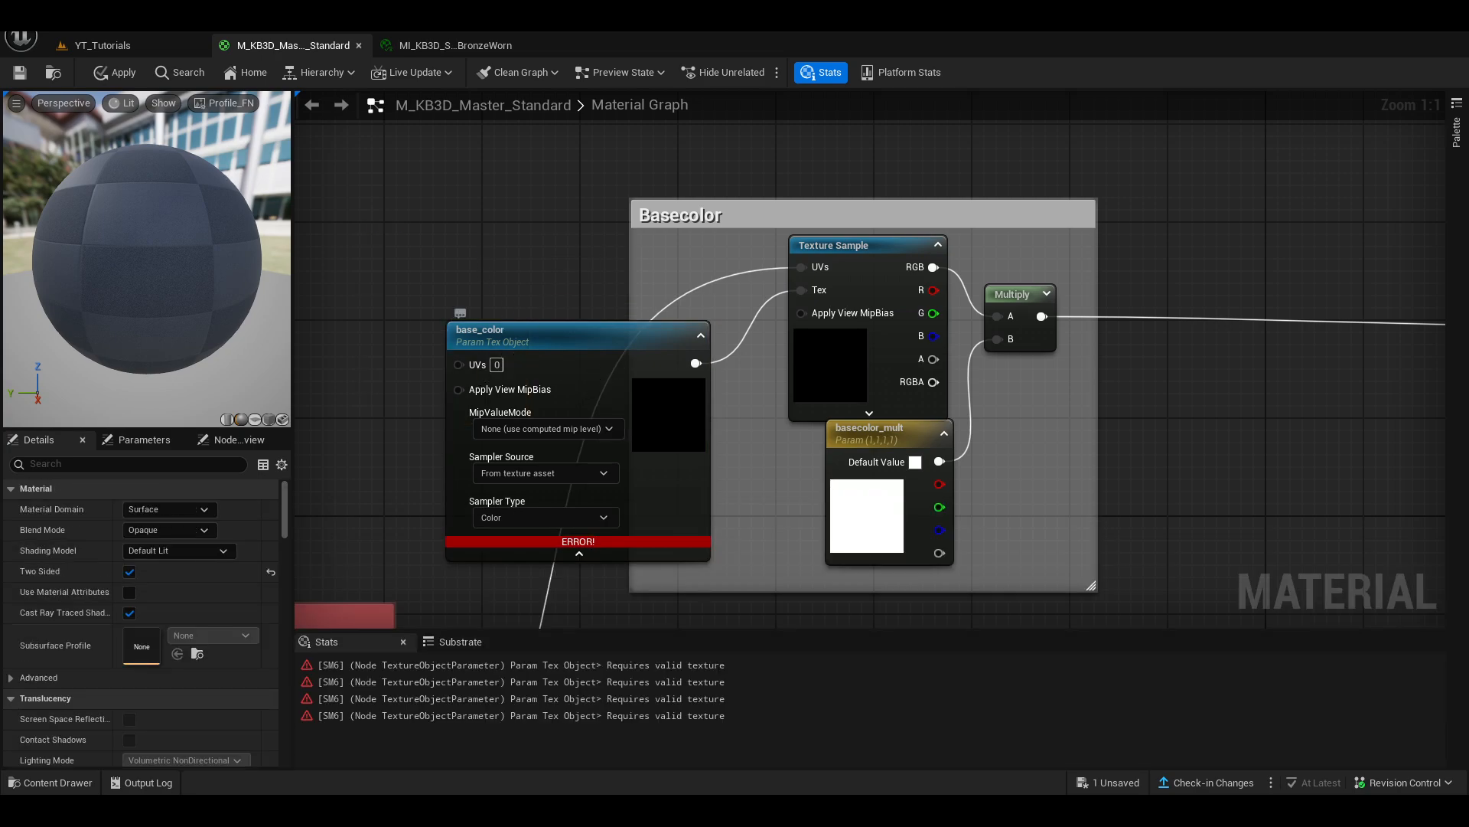
- Move the base_color node slightly higher, level with the Texture Sample in the Basecolor group
{"action": "right_click_drag", "start_coordinate": [579, 405], "coordinate": [442, 319]}
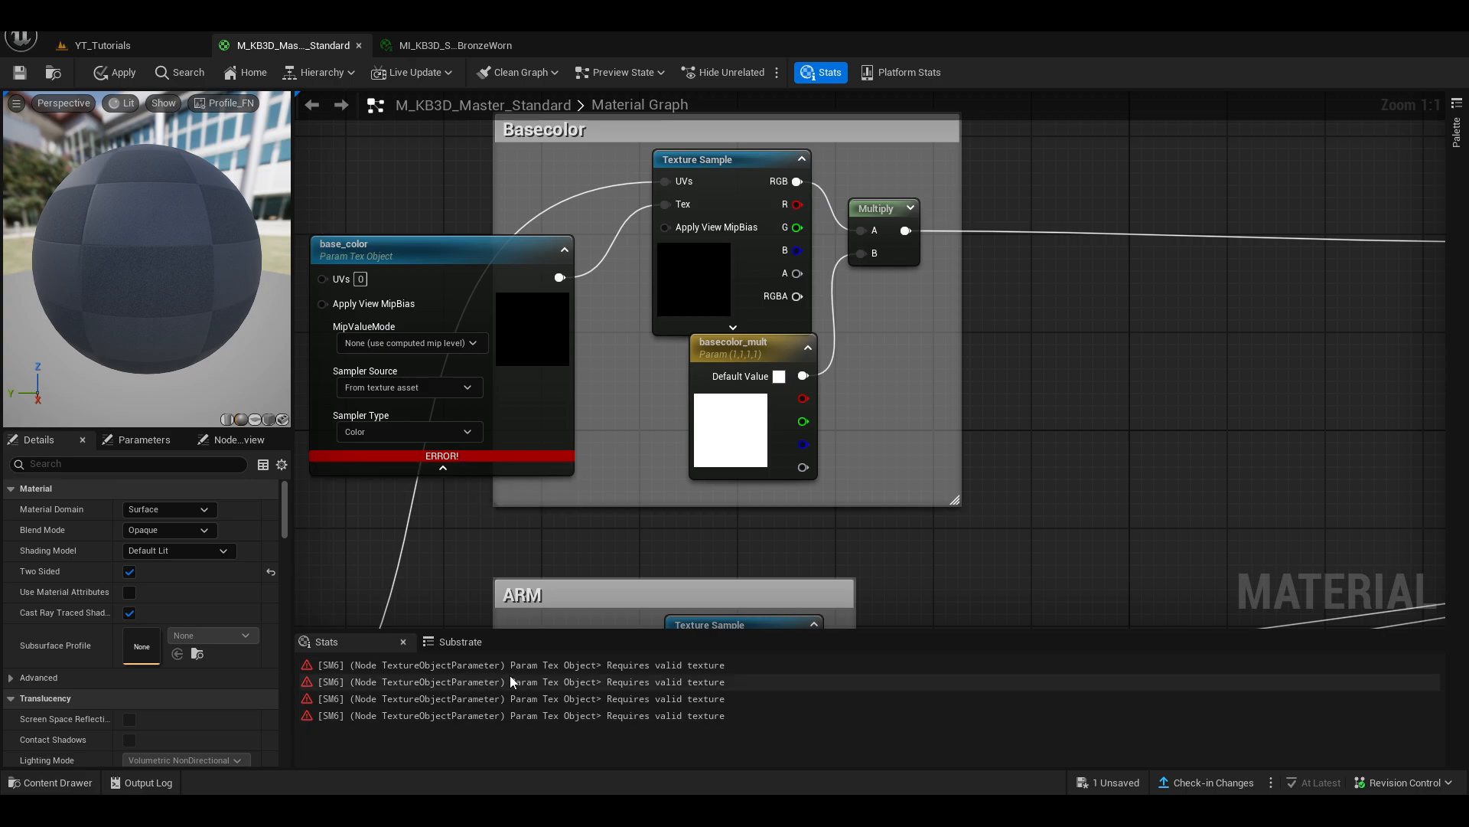
{"action": "right_click_drag", "start_coordinate": [484, 452], "coordinate": [689, 429]}
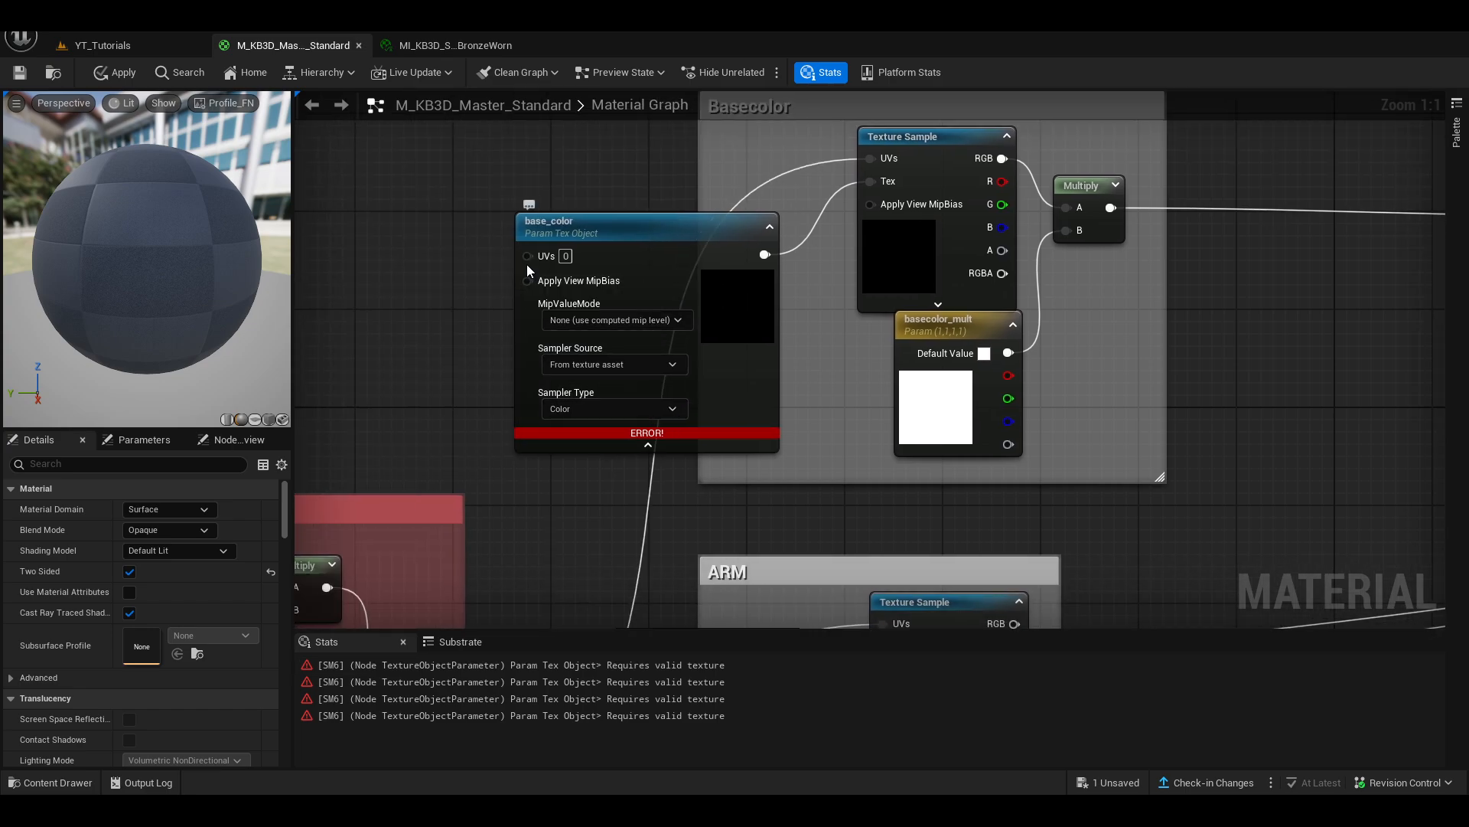
{"action": "right_click_drag", "start_coordinate": [606, 266], "coordinate": [630, 318]}
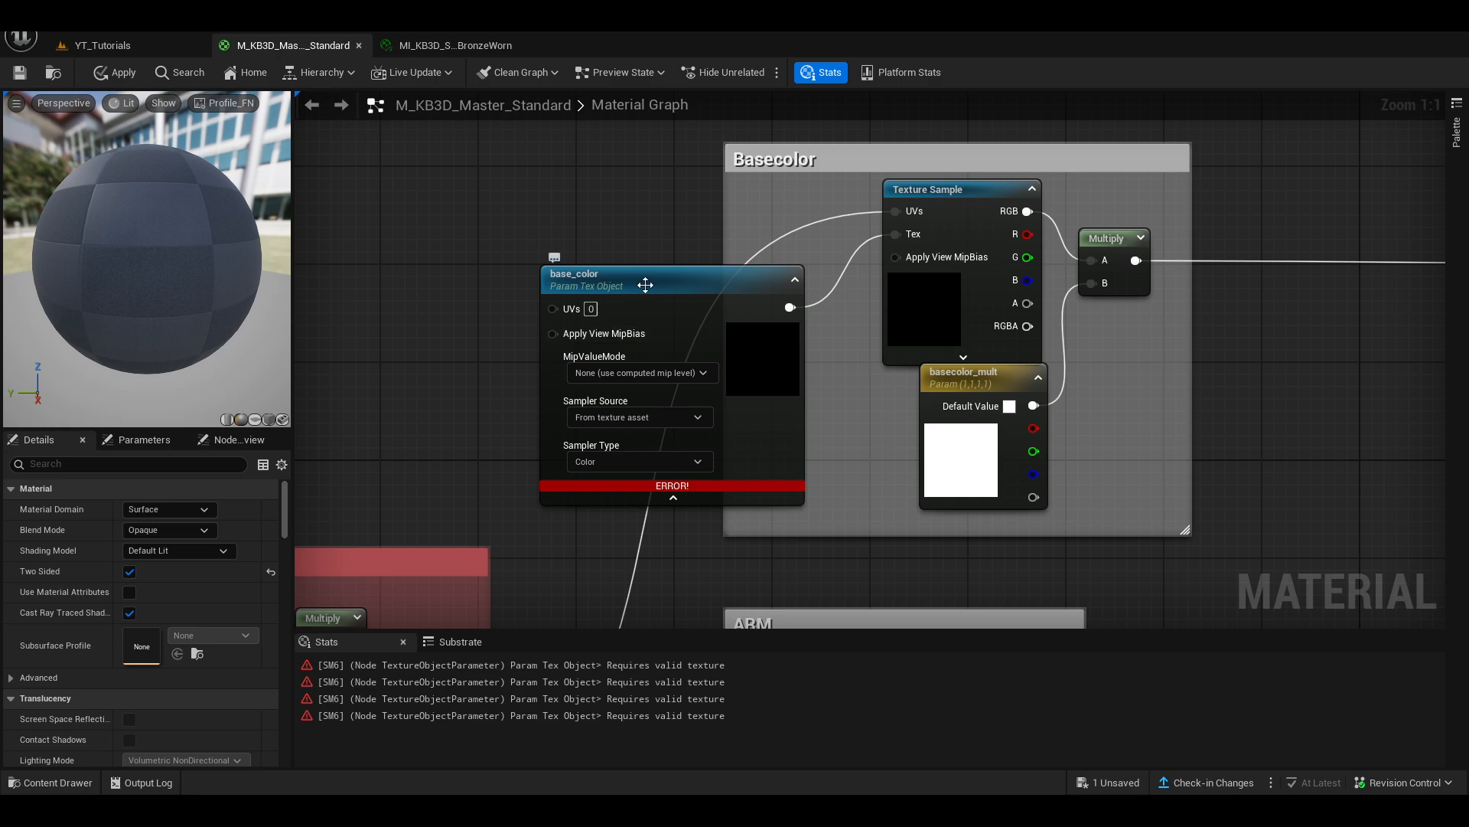
{"action": "left_click_drag", "start_coordinate": [675, 277], "coordinate": [687, 241]}
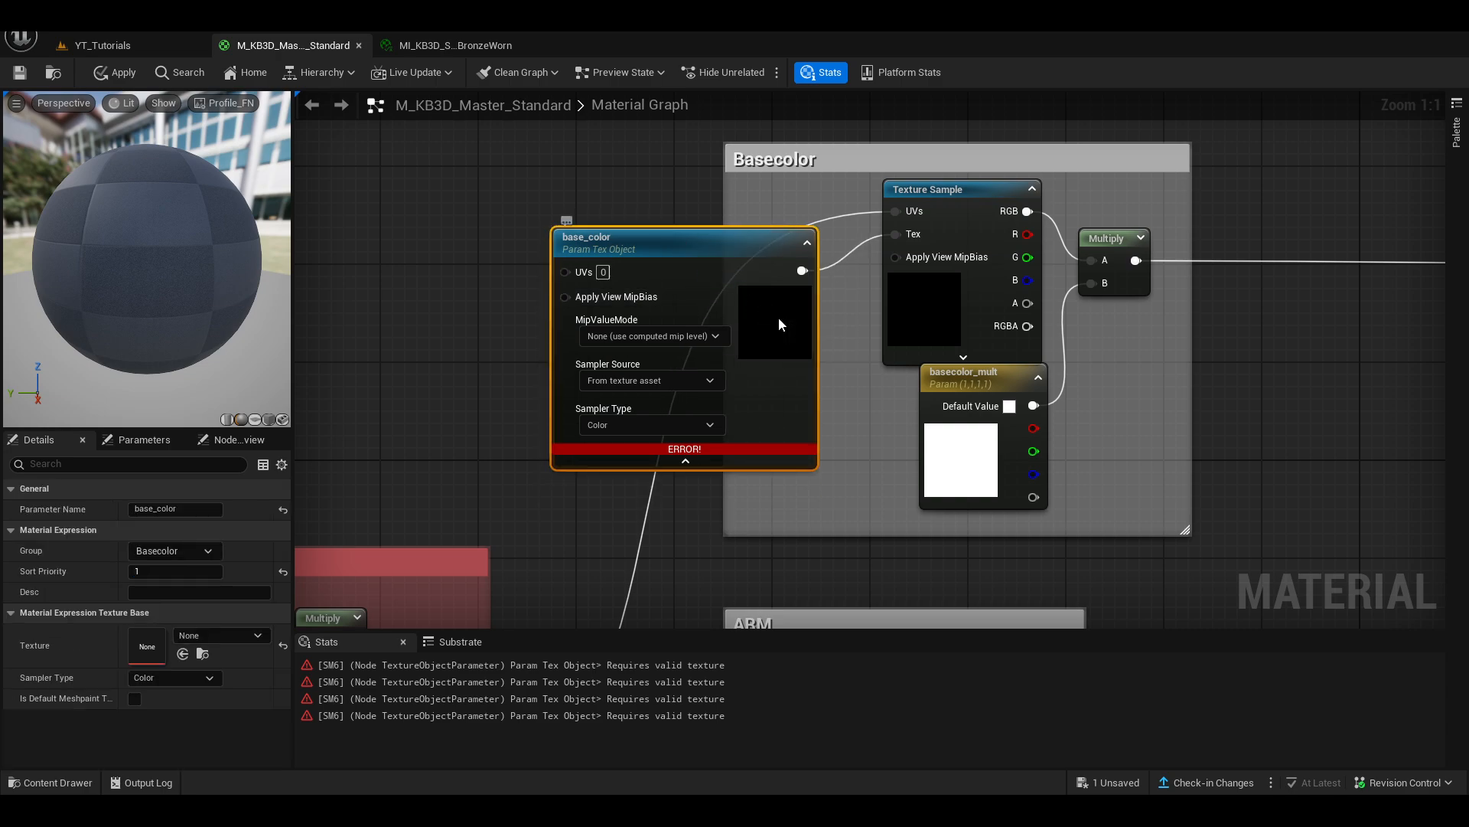
- Assign the T_KB3D_SOL_MetalBronzeWorn_basecolor texture to the base_color parameter node
{"action": "left_click", "coordinate": [236, 635]}
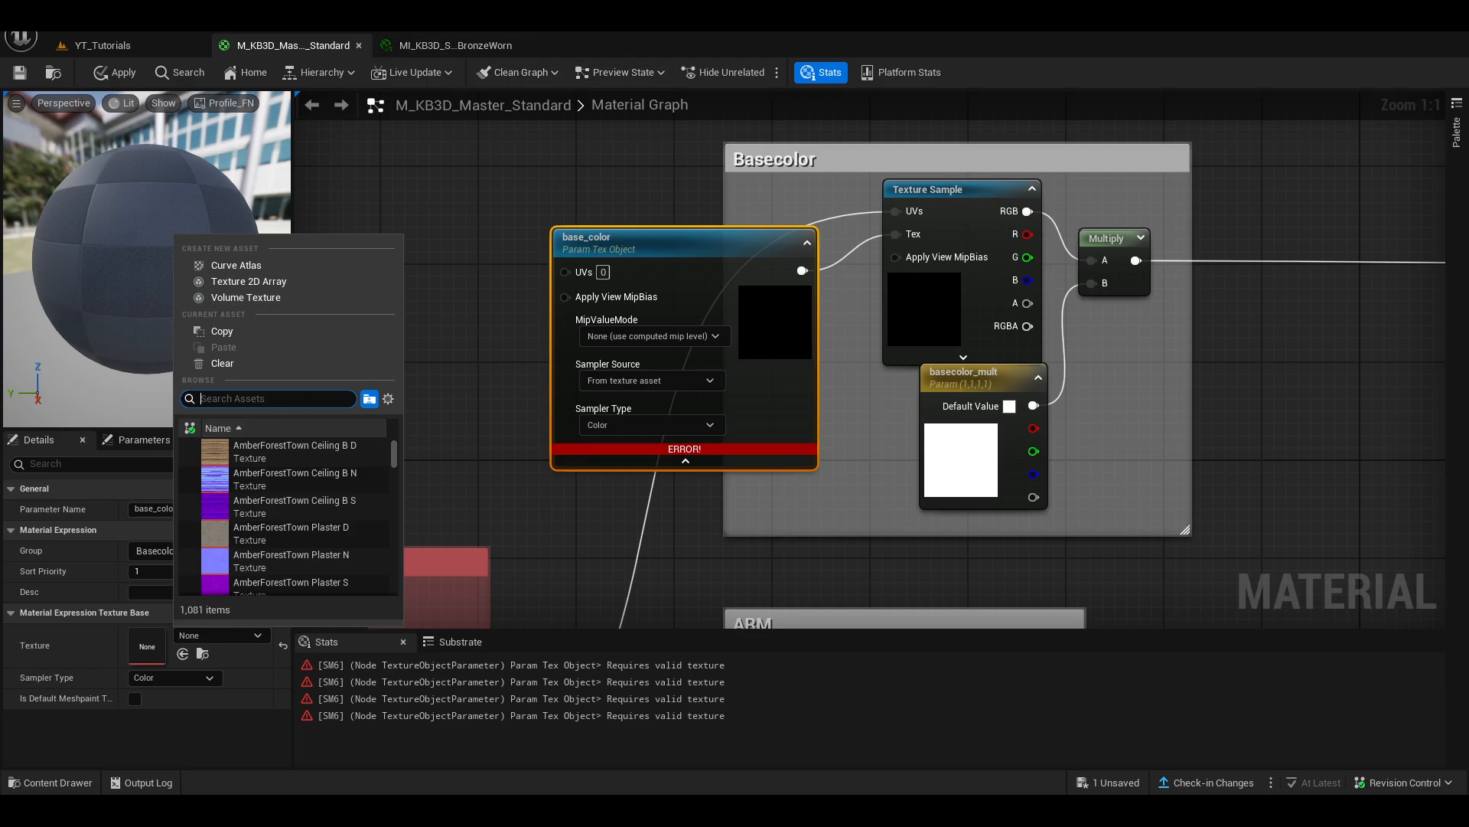
{"action": "left_click", "coordinate": [43, 721]}
{"action": "left_click", "coordinate": [47, 782]}
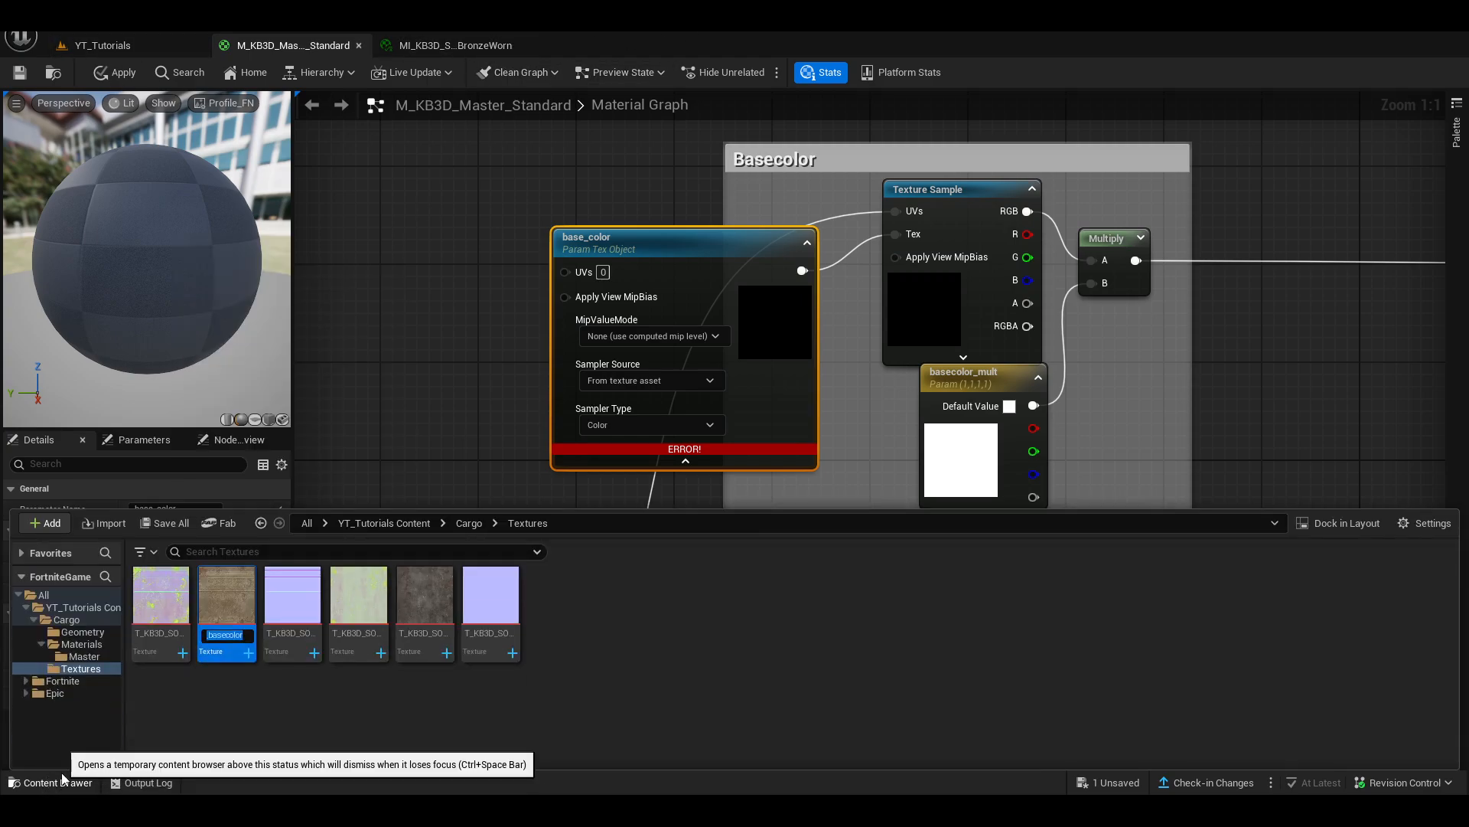
{"action": "left_click", "coordinate": [227, 618]}
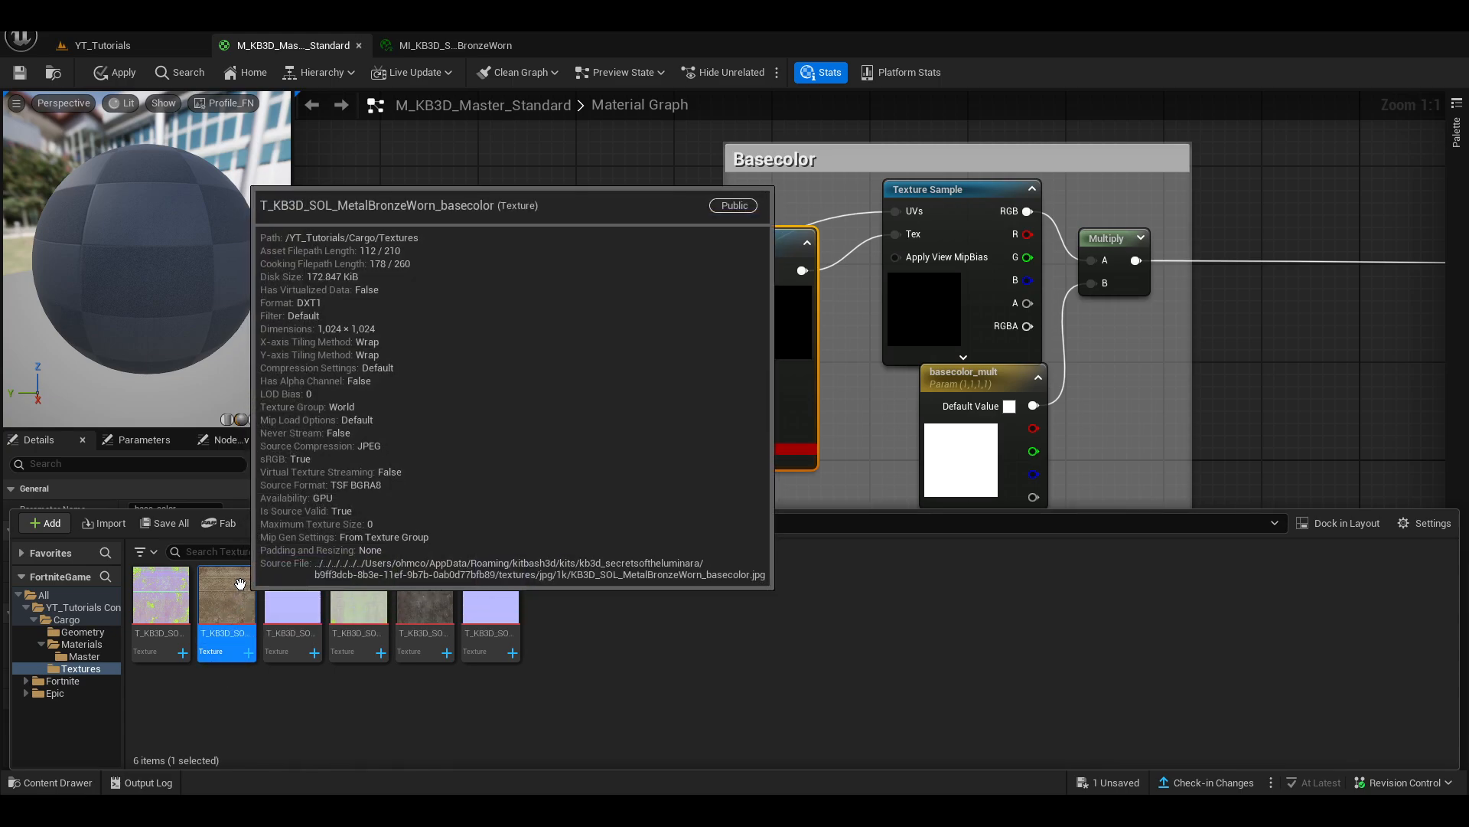
{"action": "left_click", "coordinate": [426, 434]}
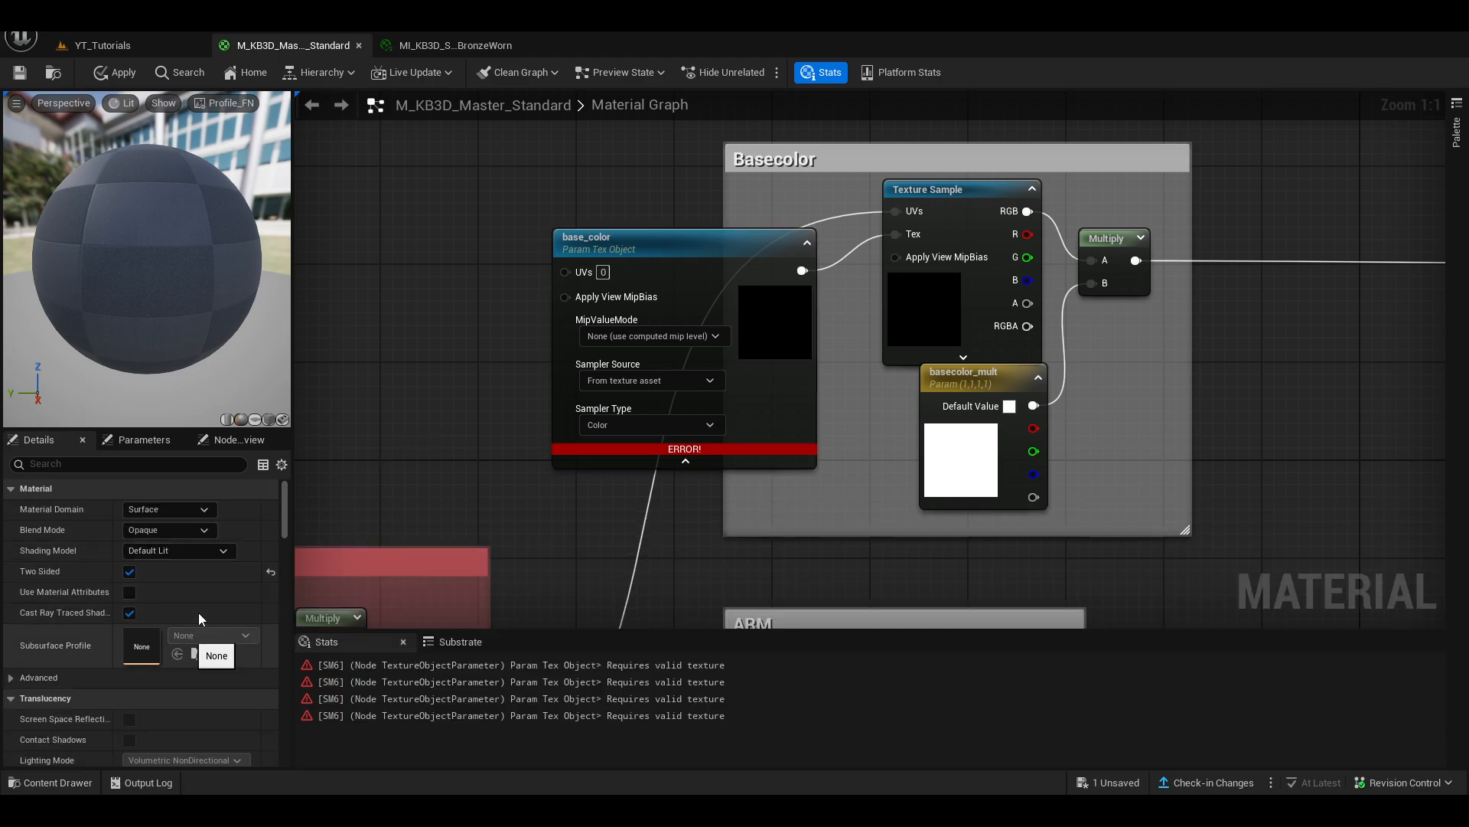
{"action": "left_click", "coordinate": [621, 323]}
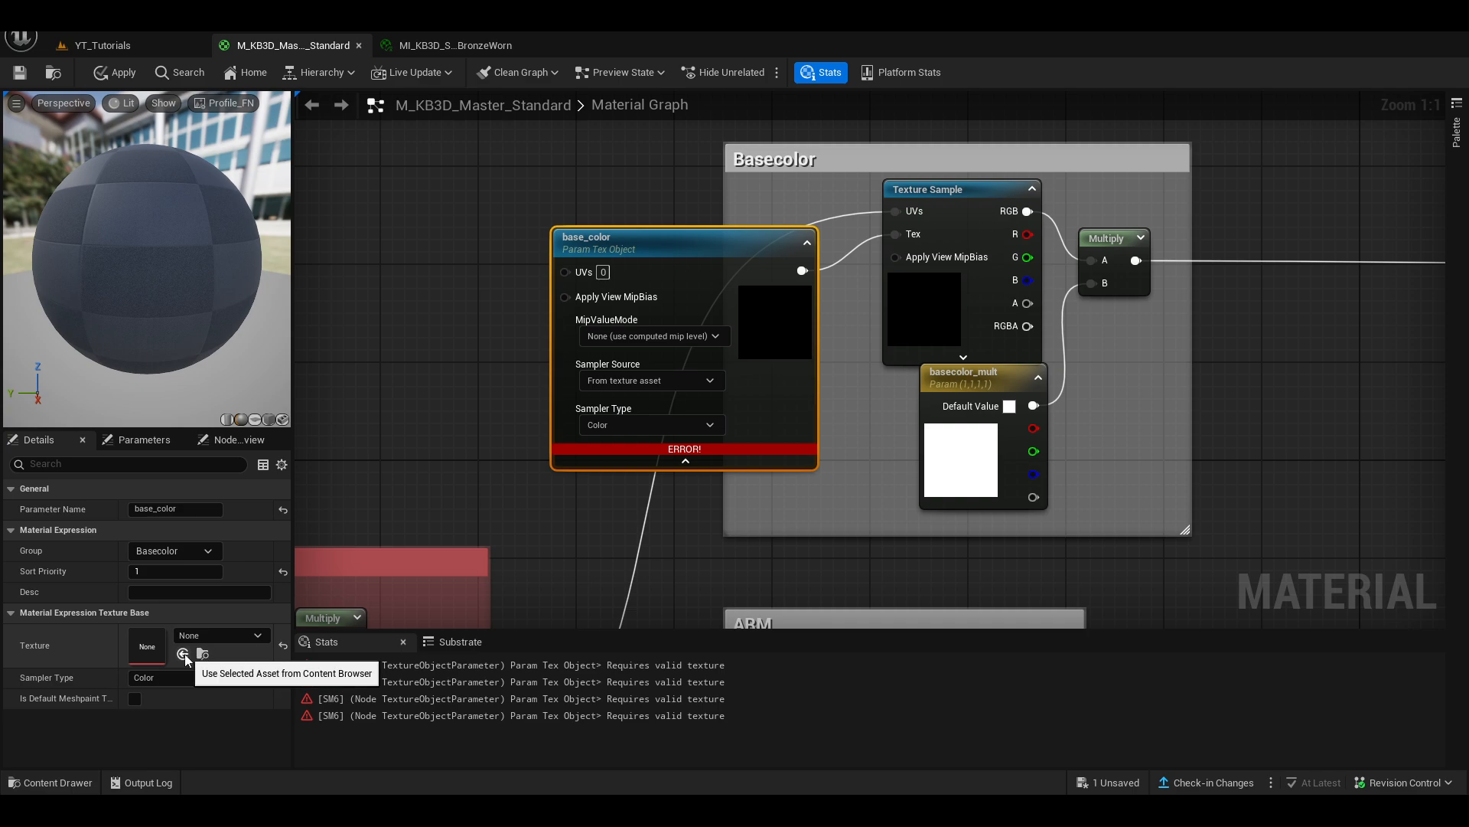
{"action": "left_click", "coordinate": [53, 782]}
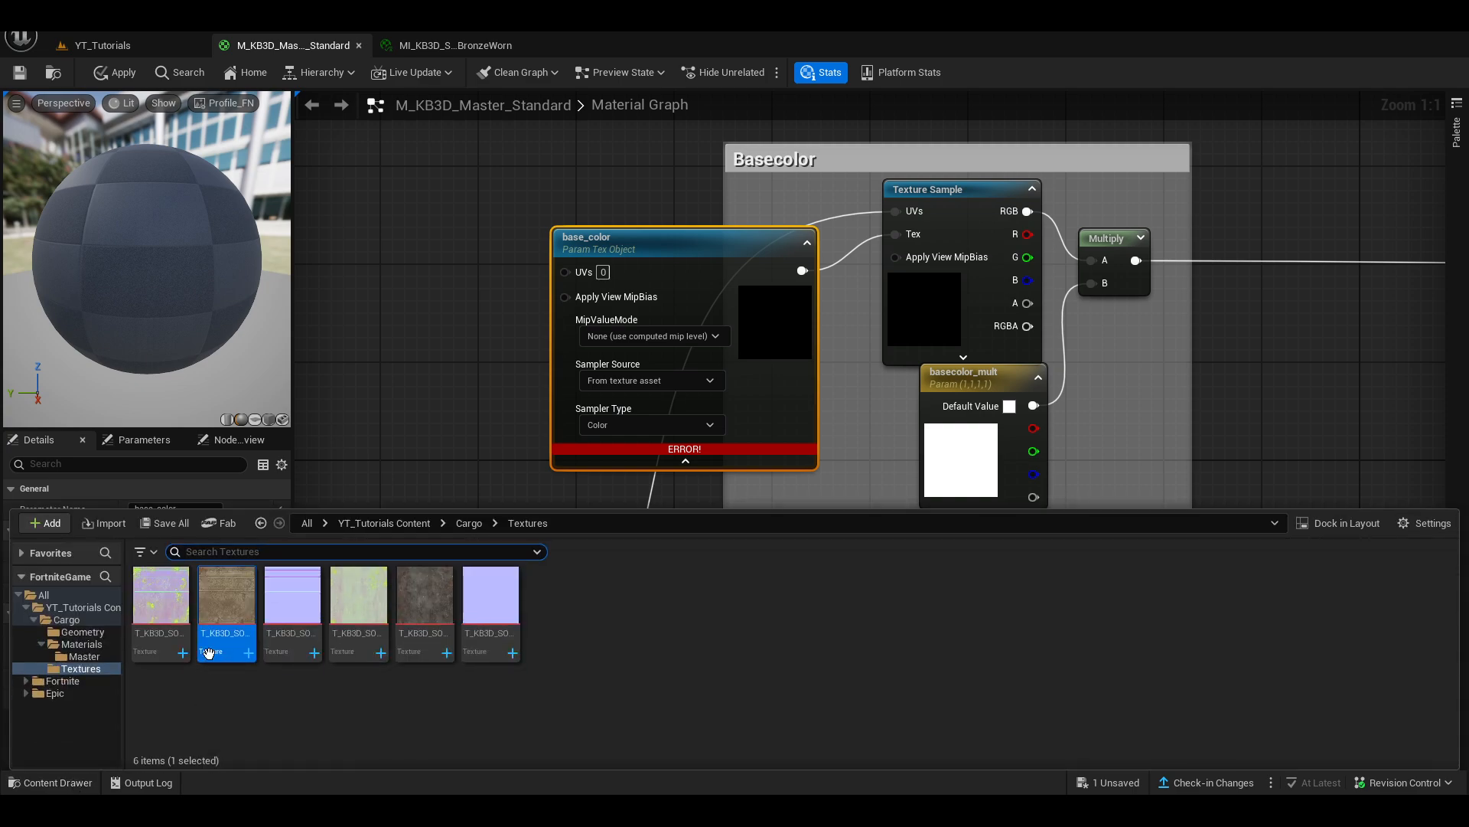
{"action": "left_click", "coordinate": [53, 782]}
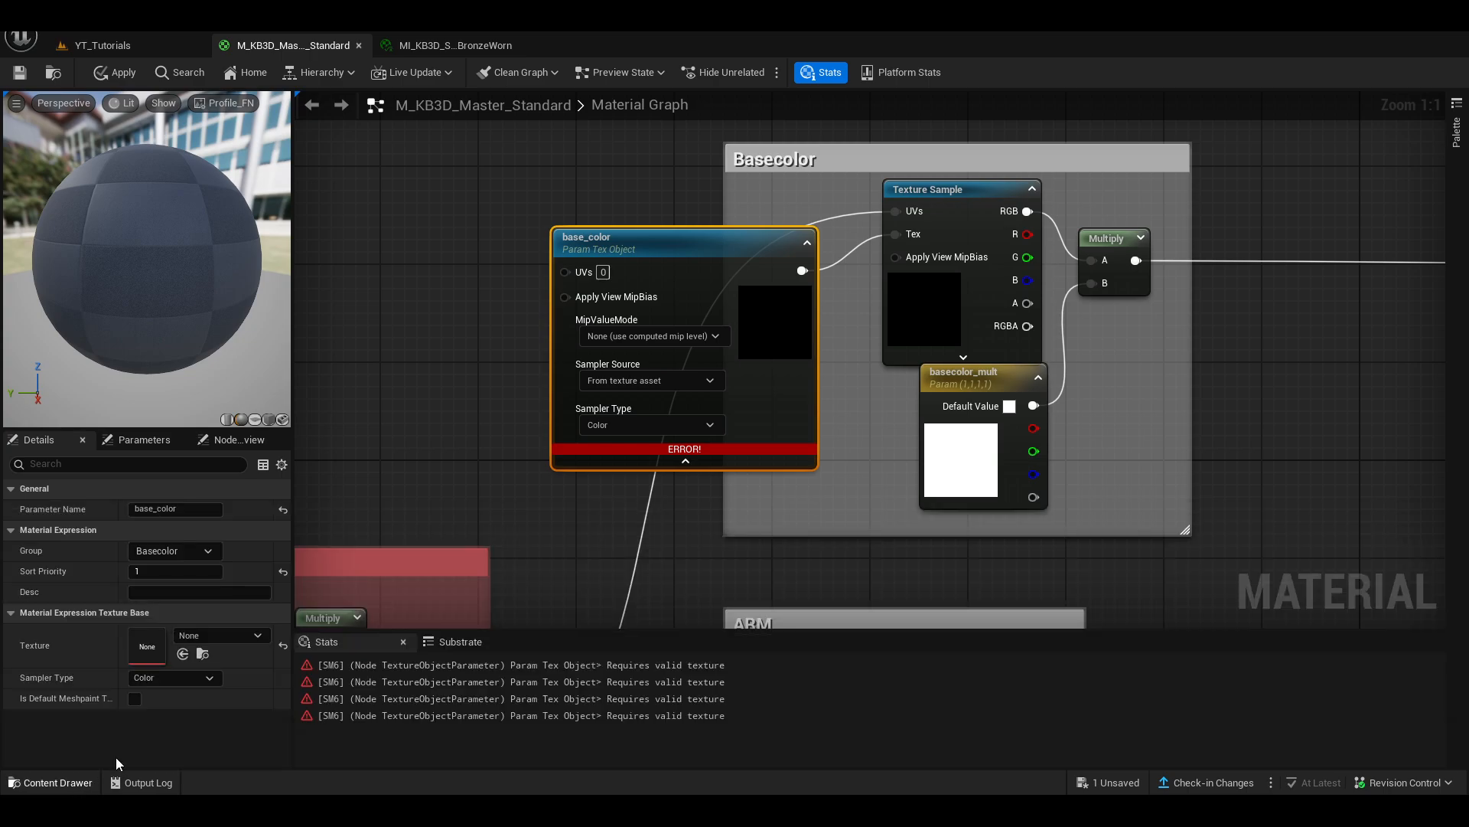
{"action": "left_click", "coordinate": [184, 653]}
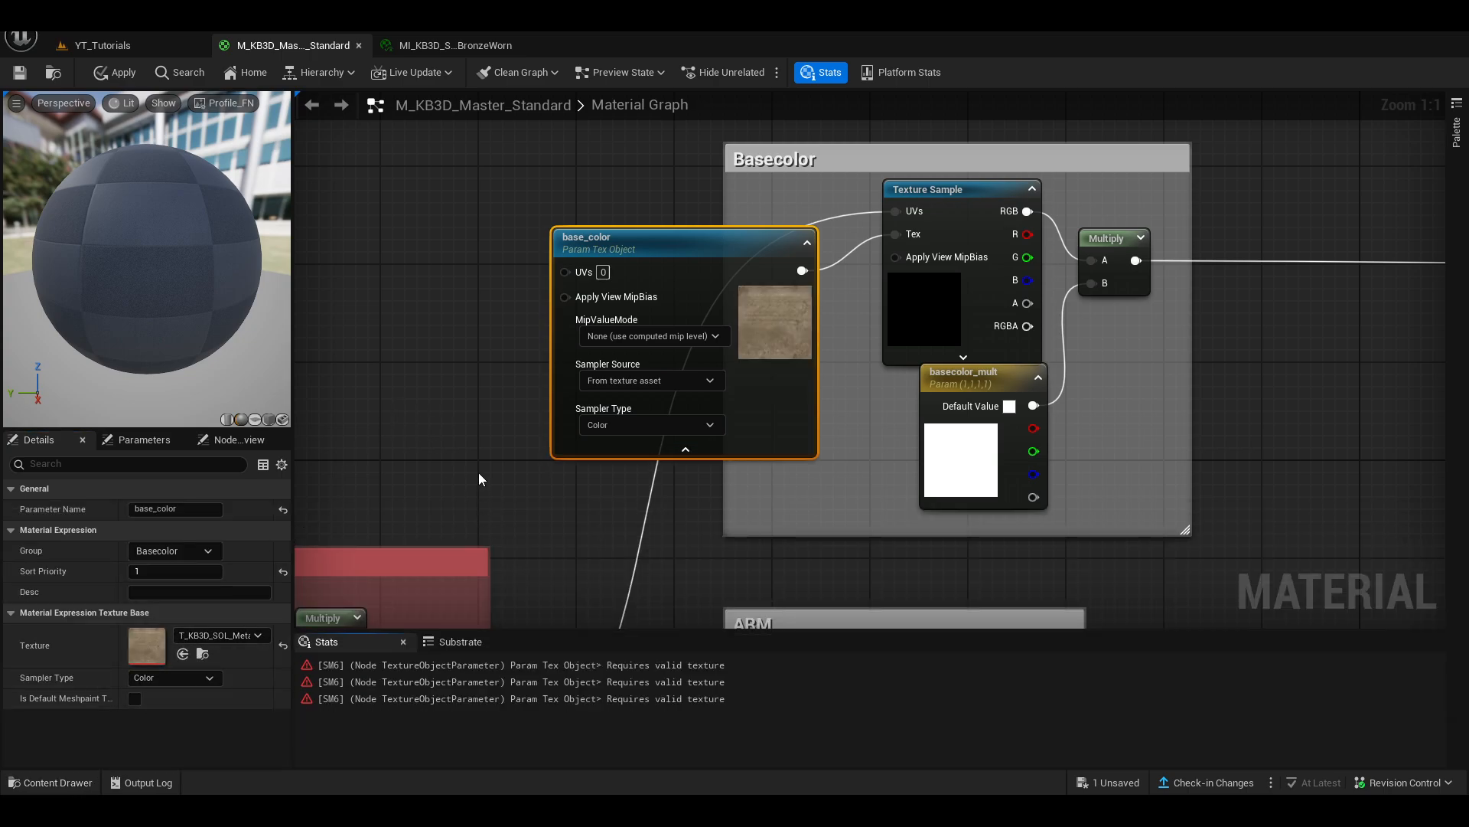
- Assign the T_KB3D_SOL_MetalBronzeWorn_arm texture to the arm parameter node in the ARM group
{"action": "scroll", "coordinate": [481, 398], "scroll_direction": "down", "scroll_amount": 4}
{"action": "right_click_drag", "start_coordinate": [613, 424], "coordinate": [497, 162]}
{"action": "scroll", "coordinate": [433, 301], "scroll_direction": "up", "scroll_amount": 3}
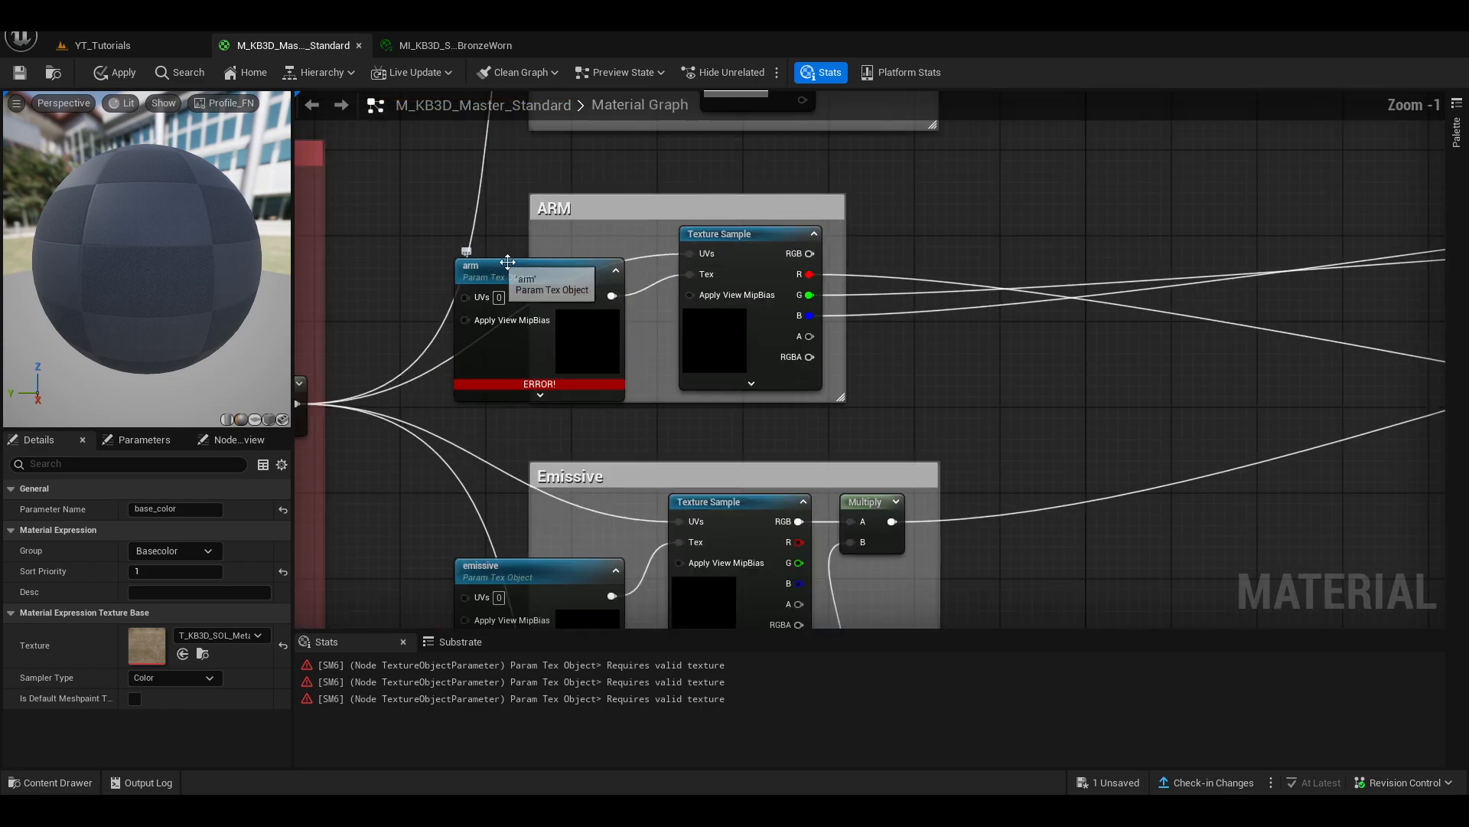
{"action": "left_click", "coordinate": [507, 263]}
{"action": "scroll", "coordinate": [501, 284], "scroll_direction": "up", "scroll_amount": 1}
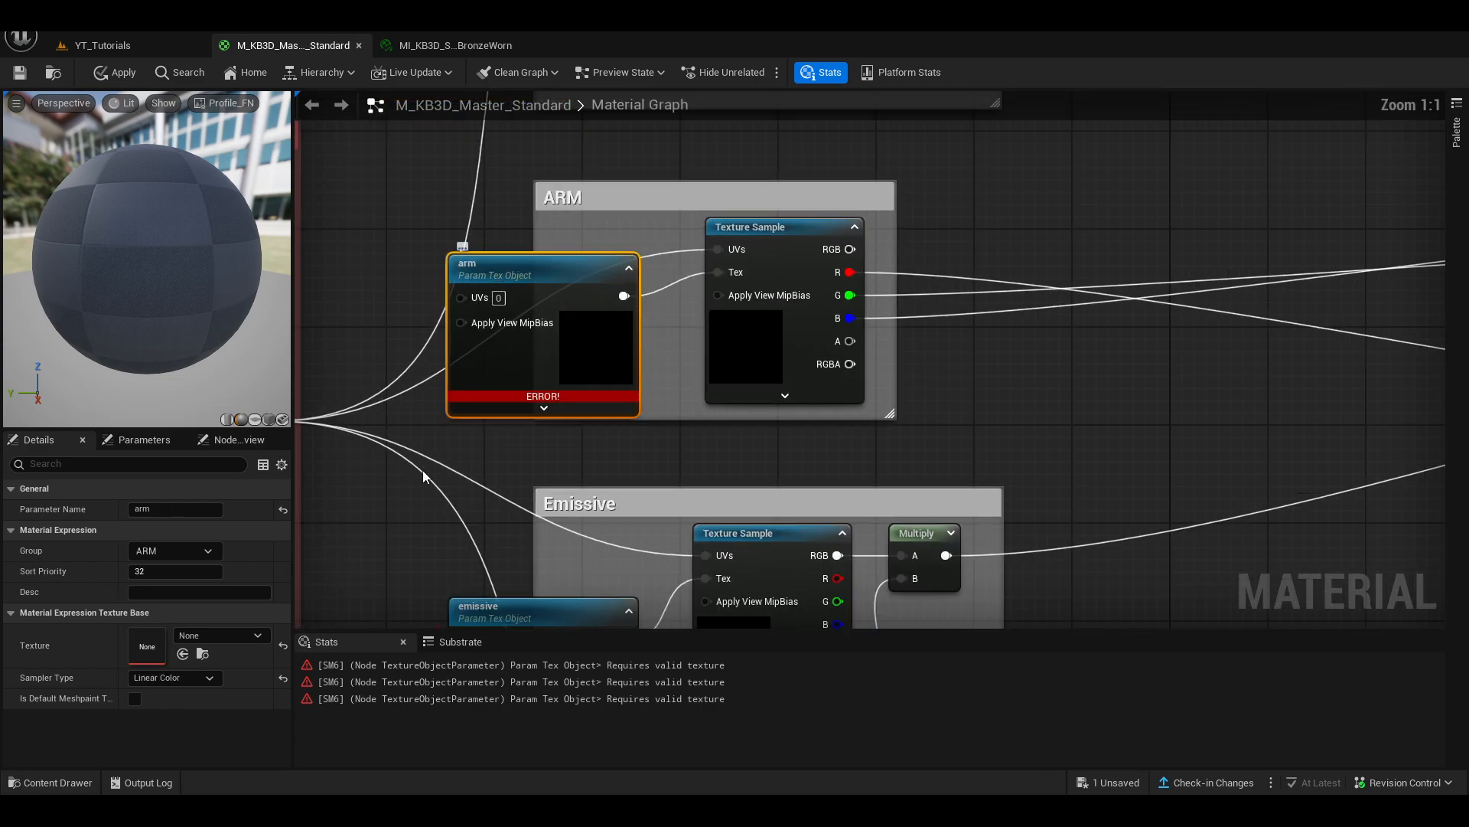
{"action": "left_click", "coordinate": [62, 782]}
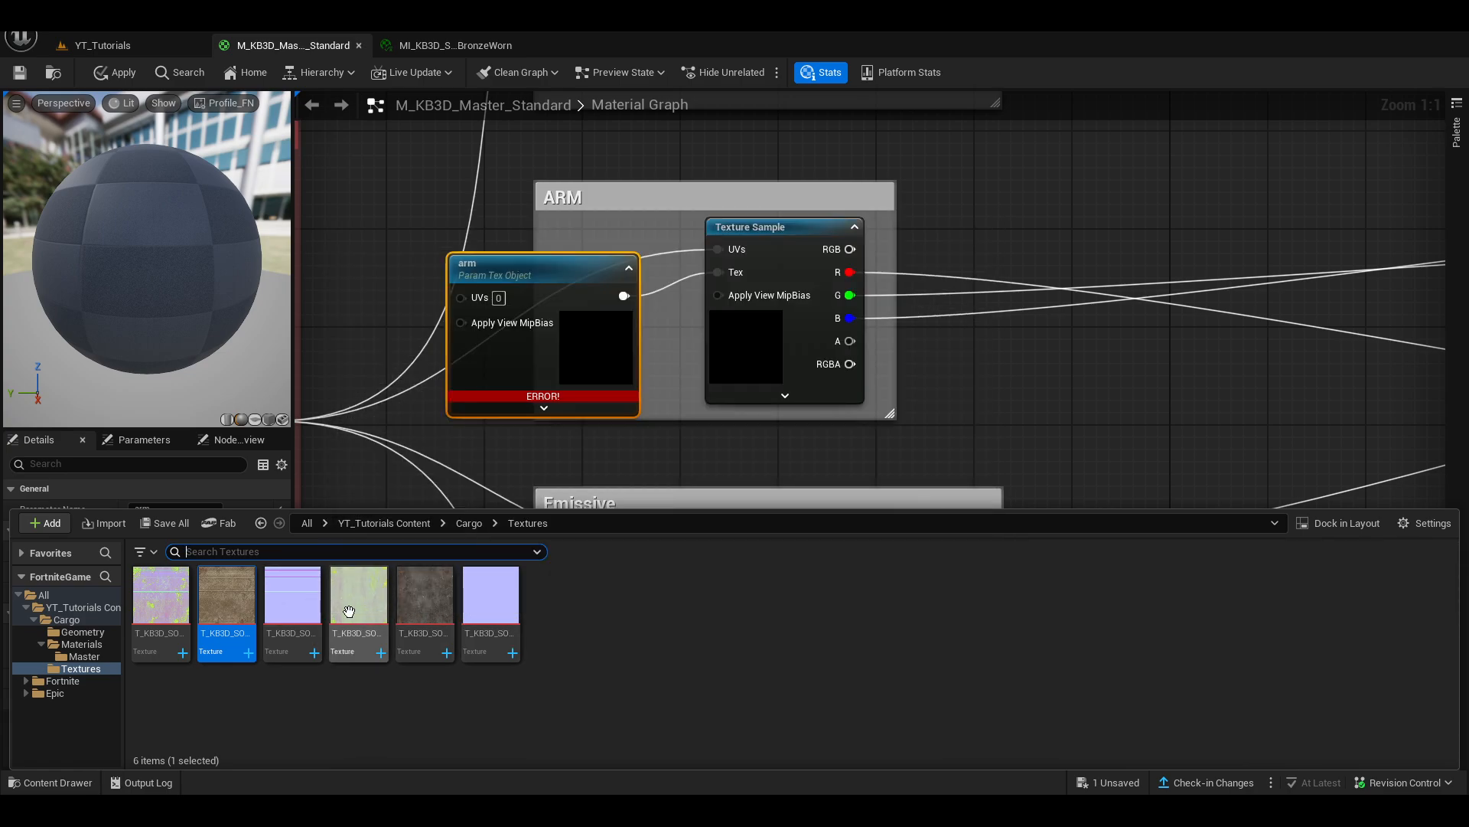
{"action": "mouse_move", "coordinate": [349, 611]}
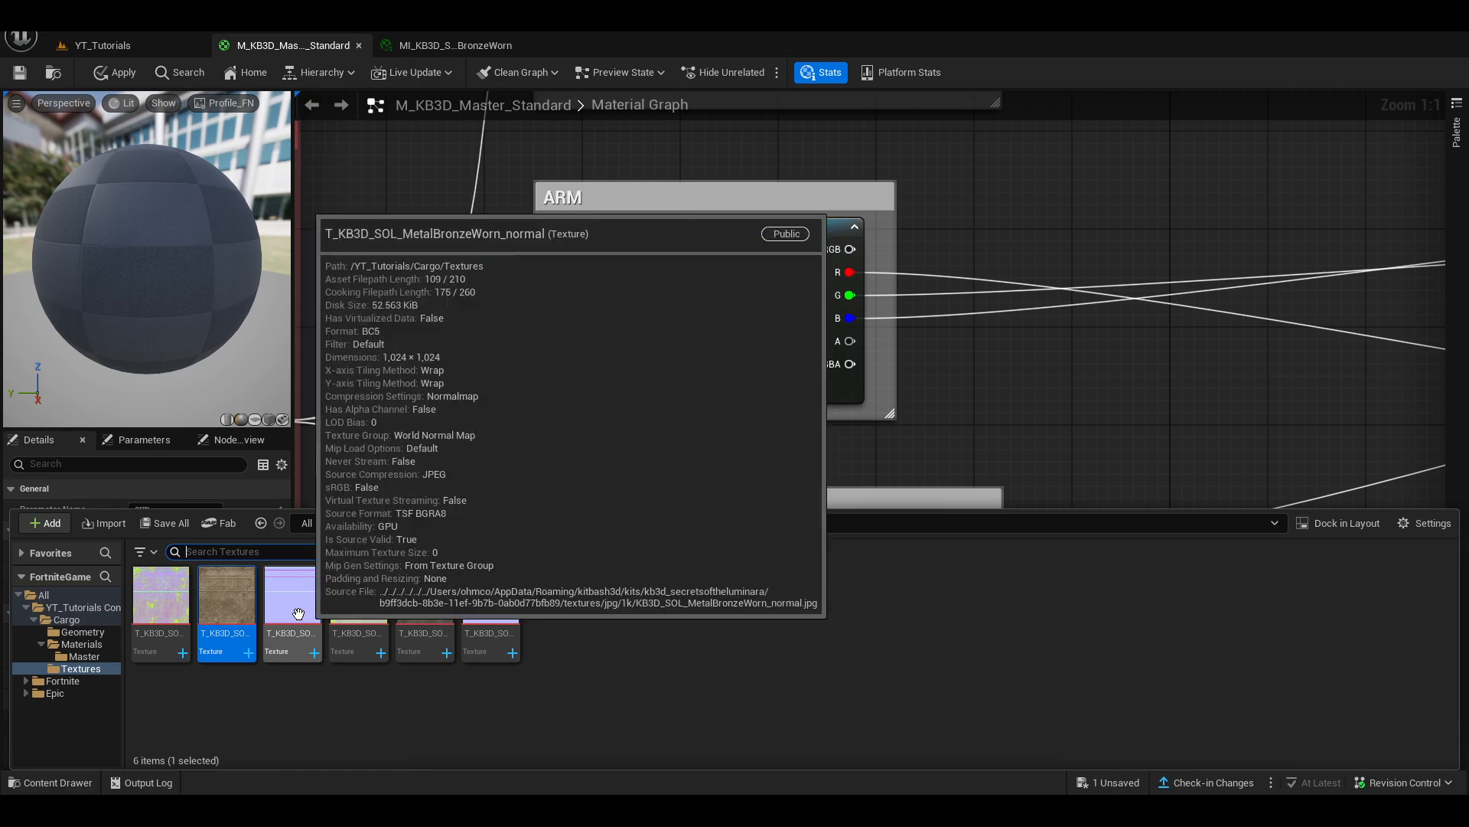
{"action": "left_click", "coordinate": [149, 615]}
{"action": "left_click_drag", "start_coordinate": [149, 615], "coordinate": [490, 377]}
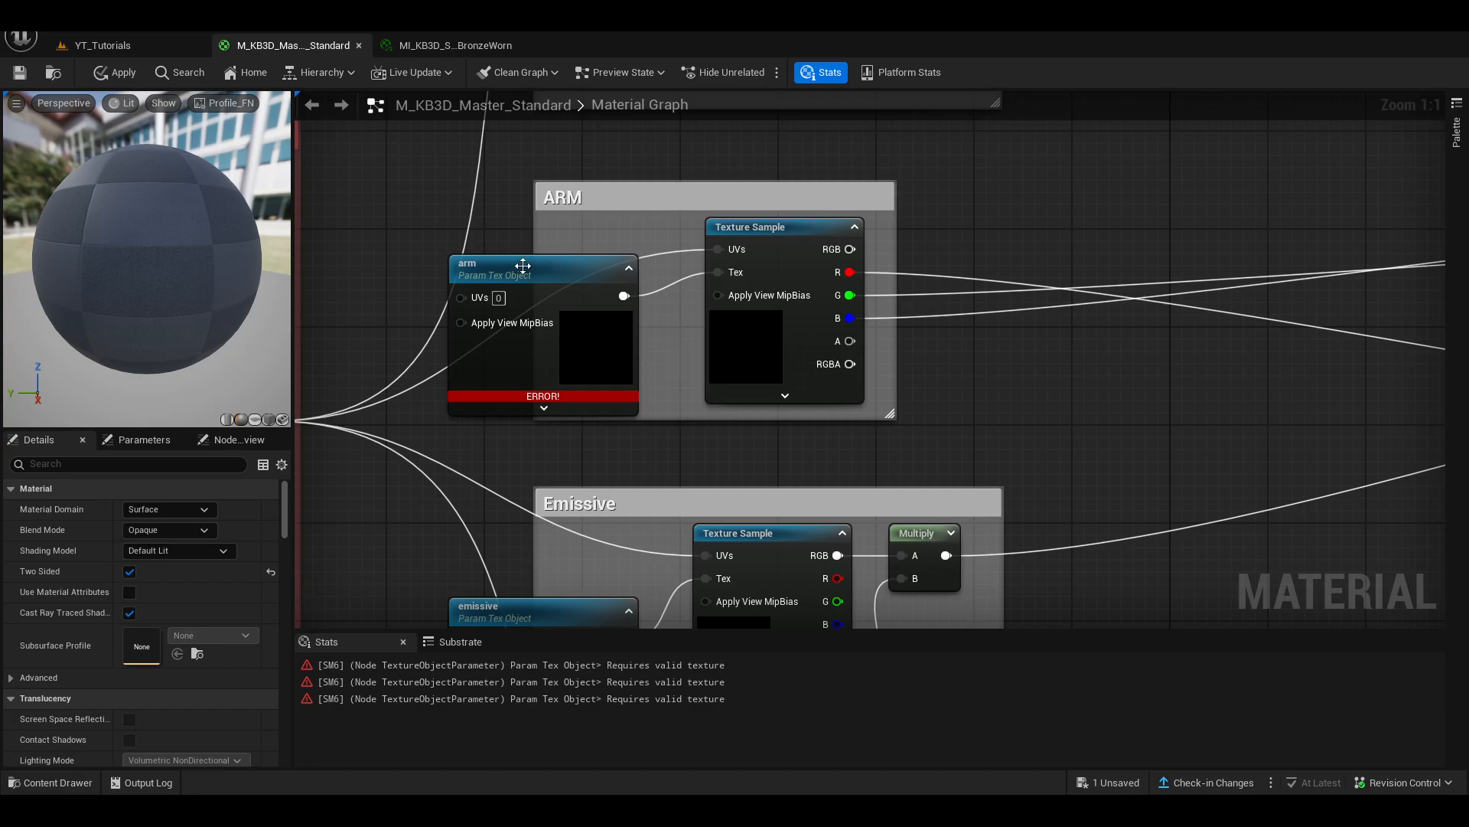
{"action": "left_click", "coordinate": [545, 268]}
{"action": "left_click", "coordinate": [184, 657]}
- Select the emissive parameter node and check Cargo's Textures folder for a matching emissive texture
{"action": "right_click_drag", "start_coordinate": [480, 482], "coordinate": [451, 164]}
{"action": "scroll", "coordinate": [459, 172], "scroll_direction": "down", "scroll_amount": 4}
{"action": "scroll", "coordinate": [429, 268], "scroll_direction": "up", "scroll_amount": 4}
{"action": "left_click", "coordinate": [492, 267]}
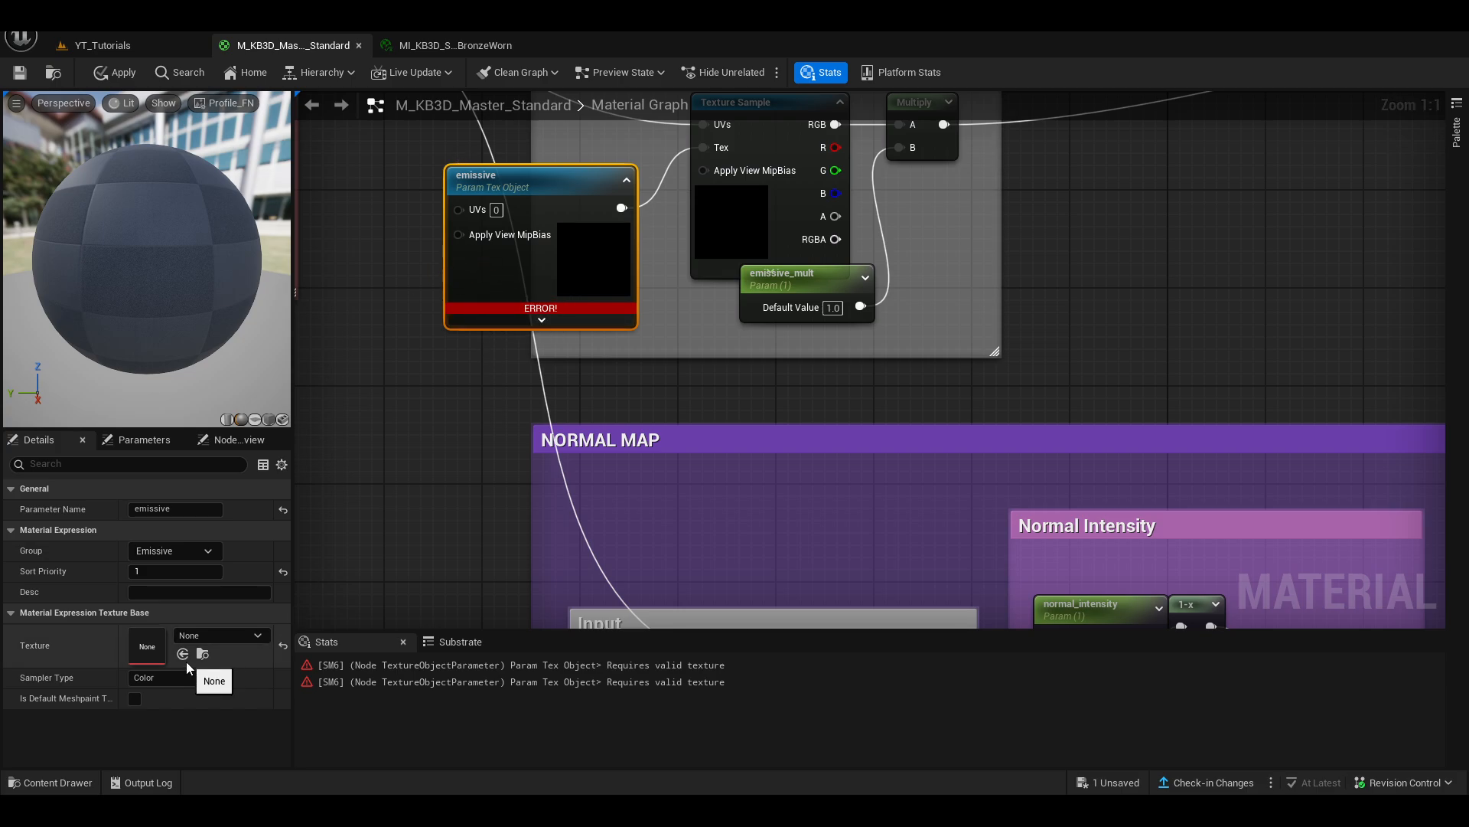
{"action": "key", "text": "ctrl+space"}
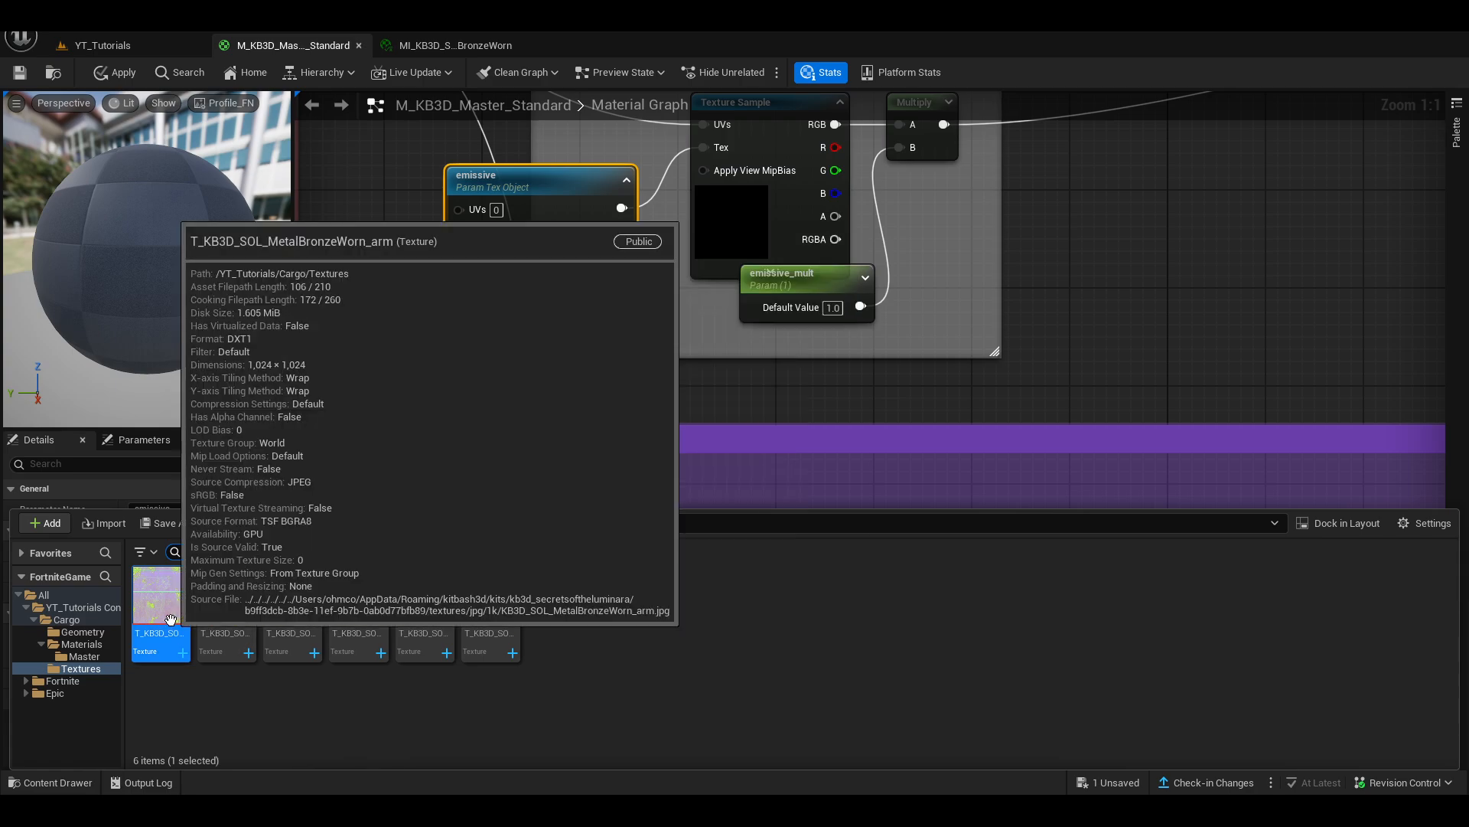
{"action": "right_click_drag", "start_coordinate": [427, 335], "coordinate": [396, 454]}
{"action": "scroll", "coordinate": [469, 466], "scroll_direction": "down", "scroll_amount": 1}
{"action": "scroll", "coordinate": [468, 467], "scroll_direction": "down", "scroll_amount": 1}
{"action": "scroll", "coordinate": [465, 414], "scroll_direction": "up", "scroll_amount": 2}
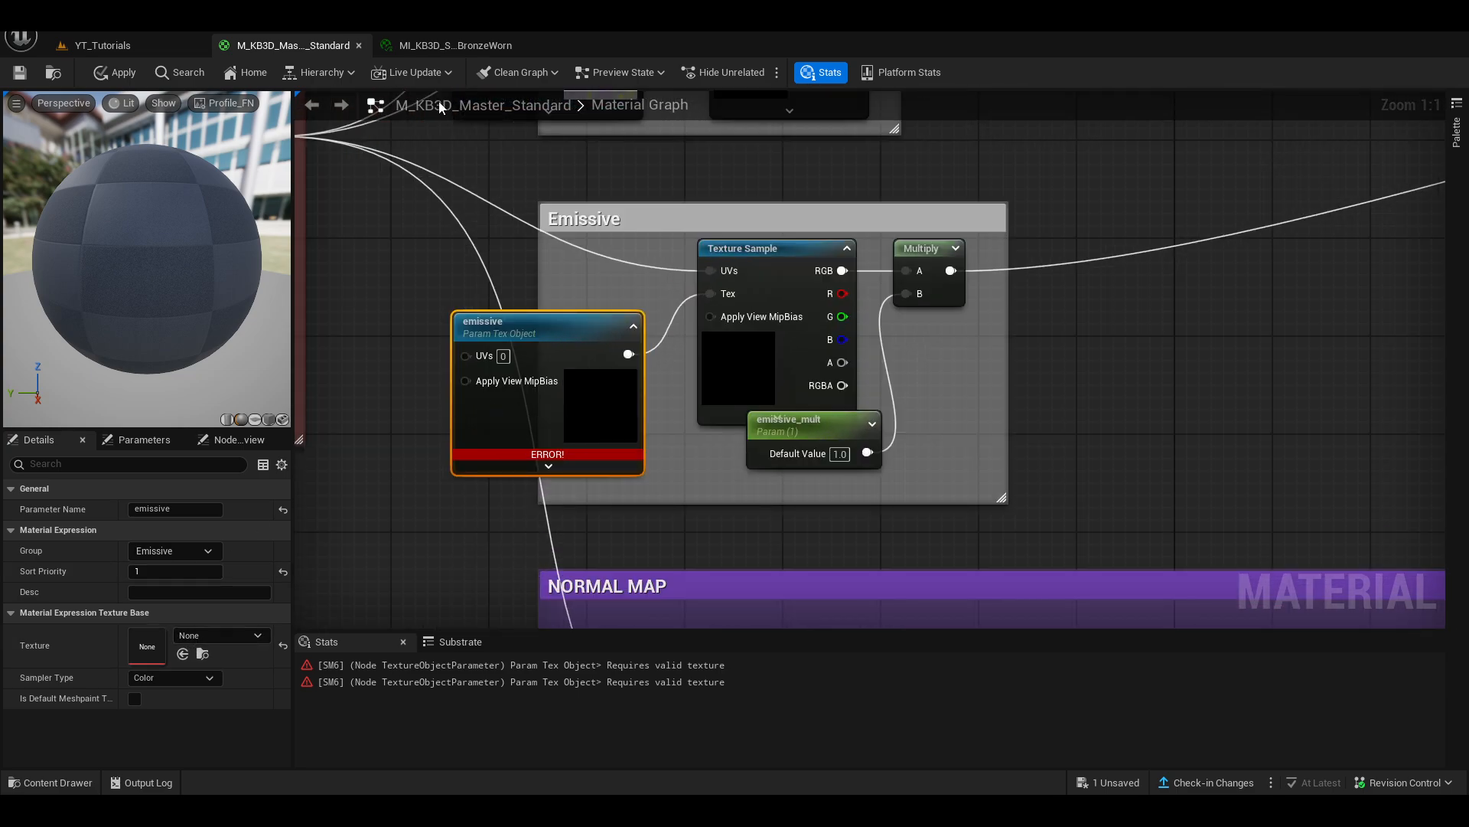
- Switch to the original Unreal Engine project with ThirdPersonMap and inspect its Cargo textures and MetalBronzeWorn material instance, closing the instance again
{"action": "key", "text": "alt+Tab"}
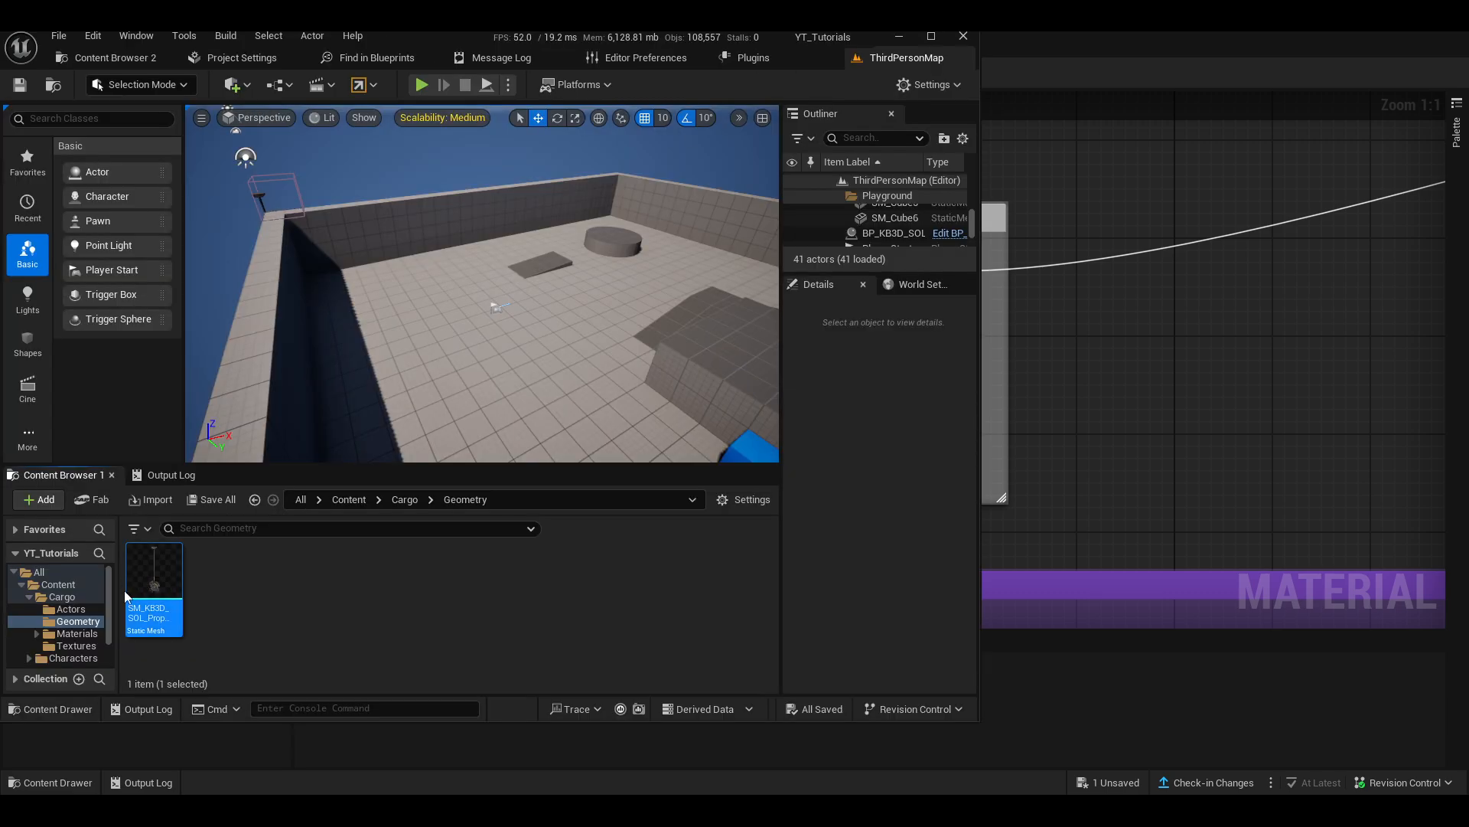
{"action": "left_click", "coordinate": [75, 645]}
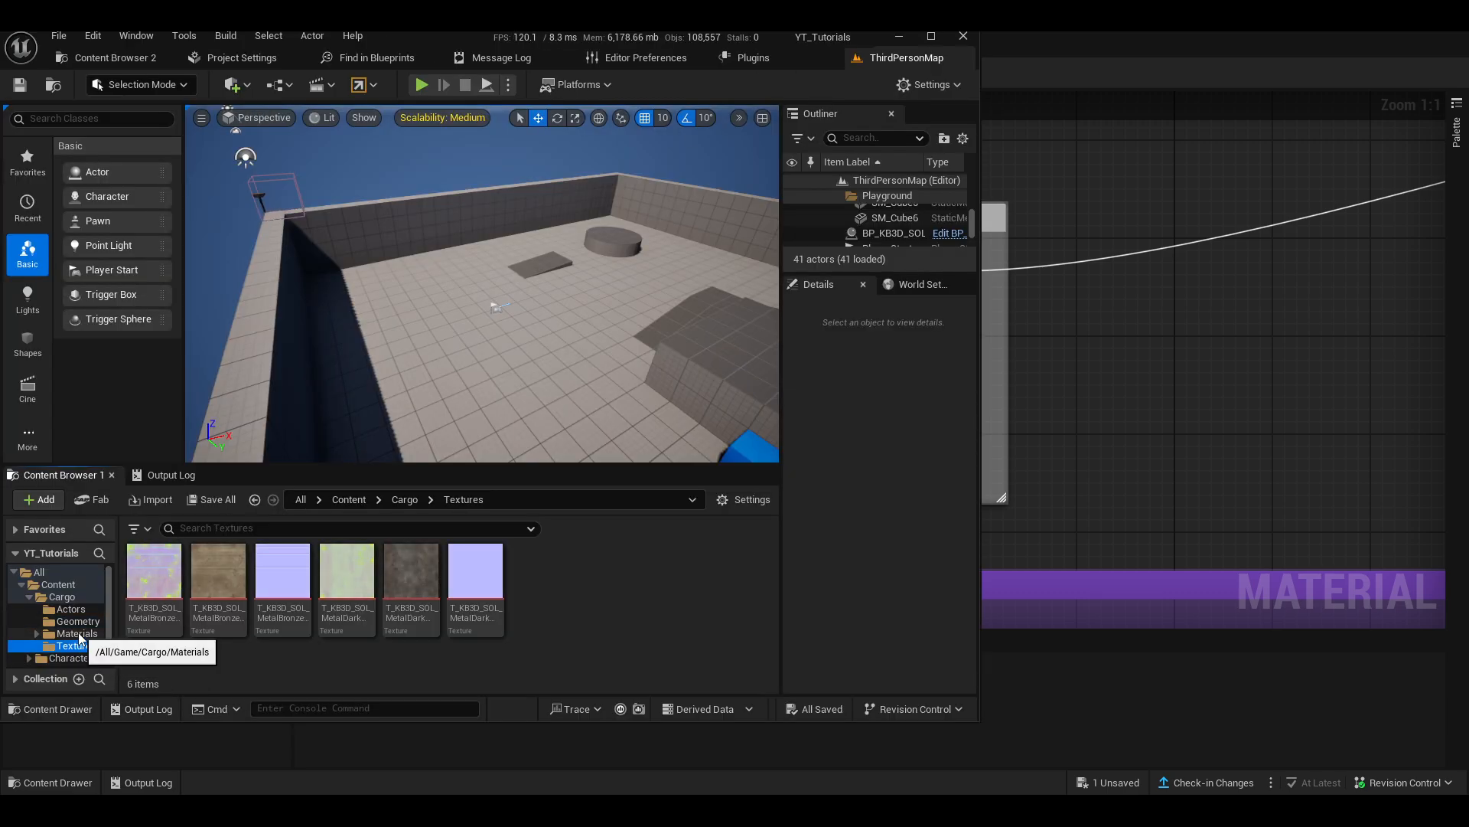
{"action": "left_click", "coordinate": [77, 634]}
{"action": "left_click", "coordinate": [218, 570]}
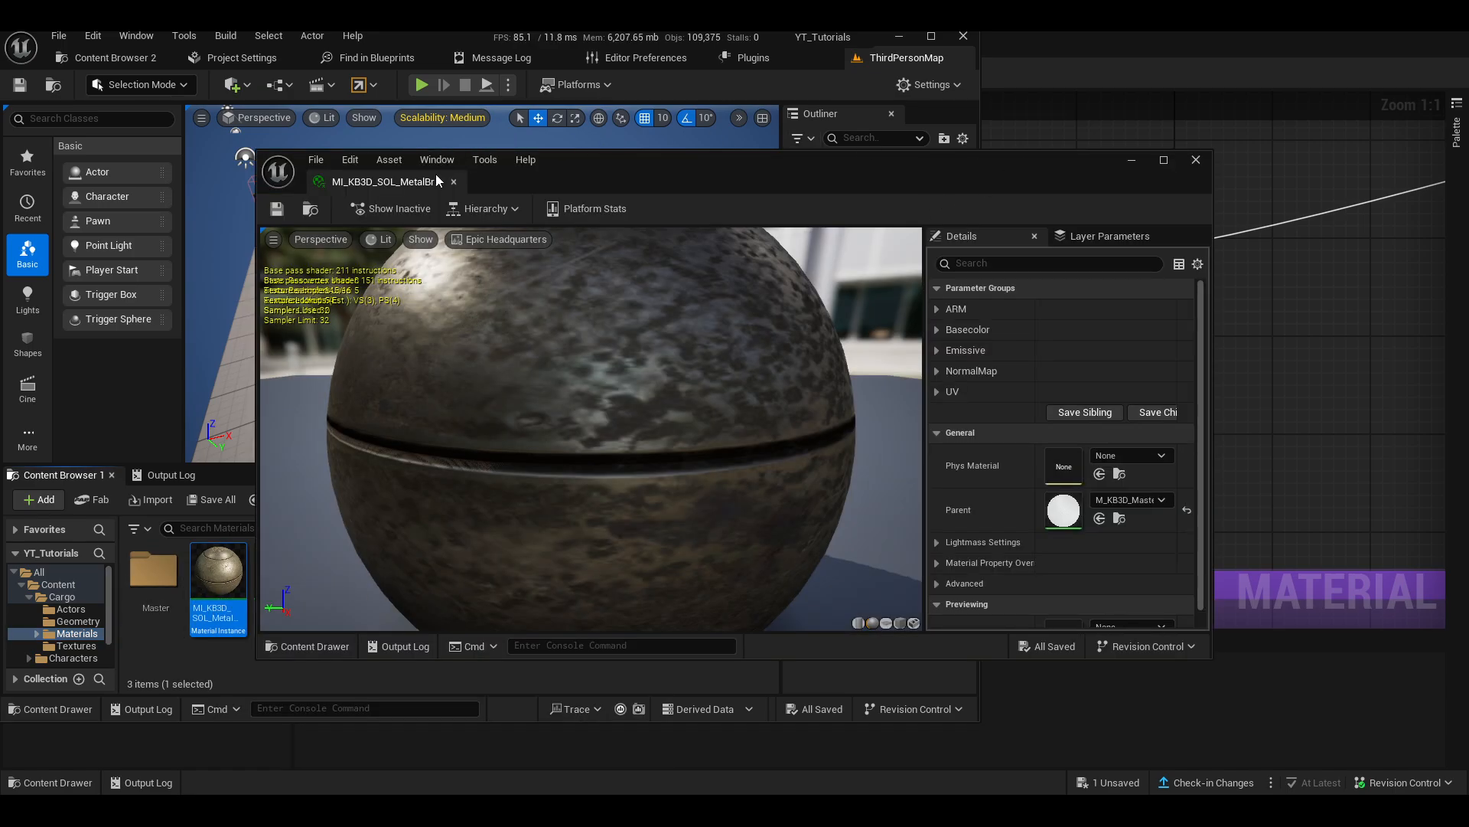
{"action": "left_click", "coordinate": [453, 181]}
- Open the M_KB3D_Master_Standard material from the original project's Cargo Materials Master folder
{"action": "double_click", "coordinate": [155, 570]}
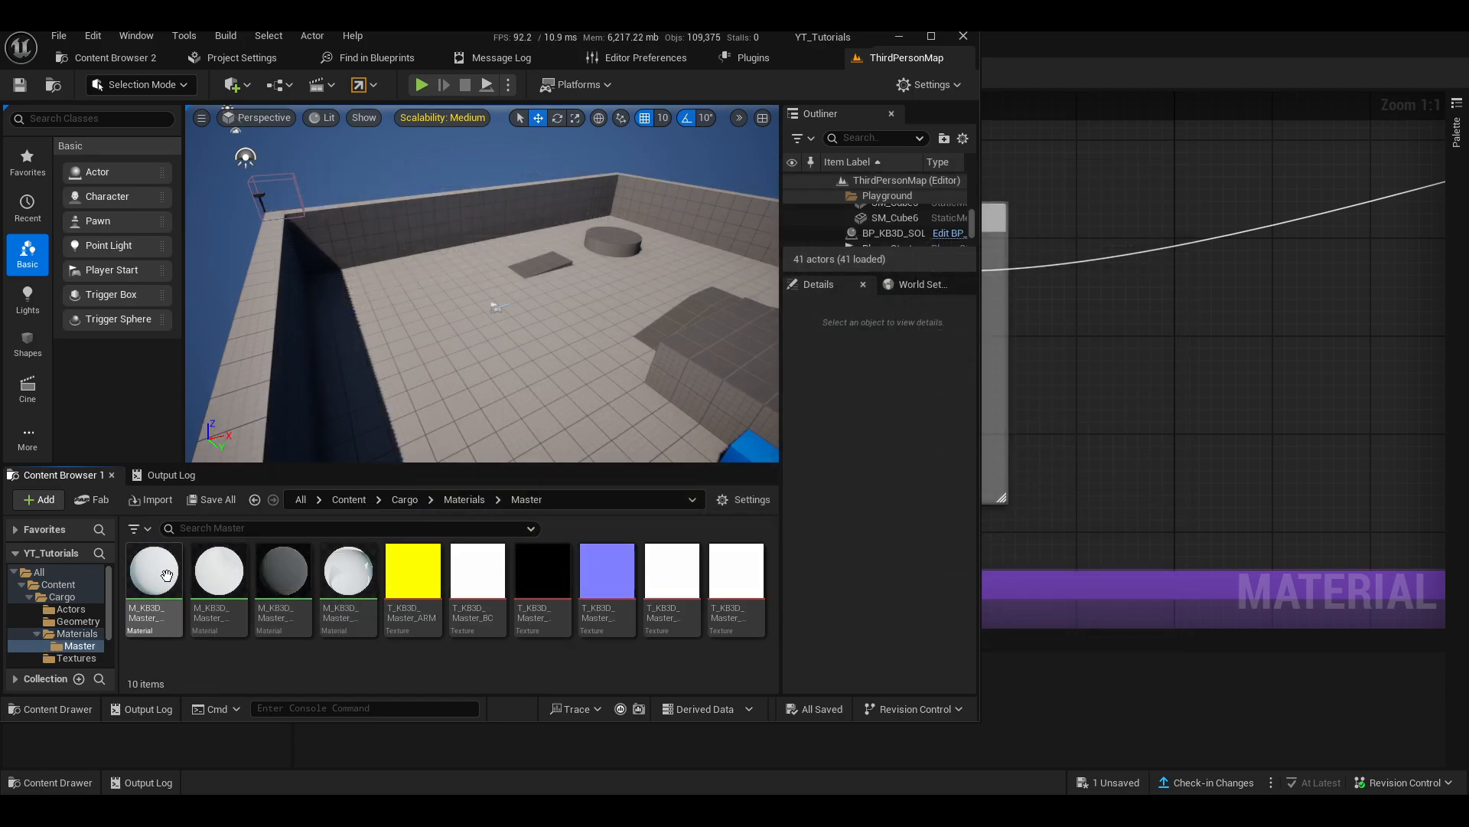
{"action": "mouse_move", "coordinate": [283, 571]}
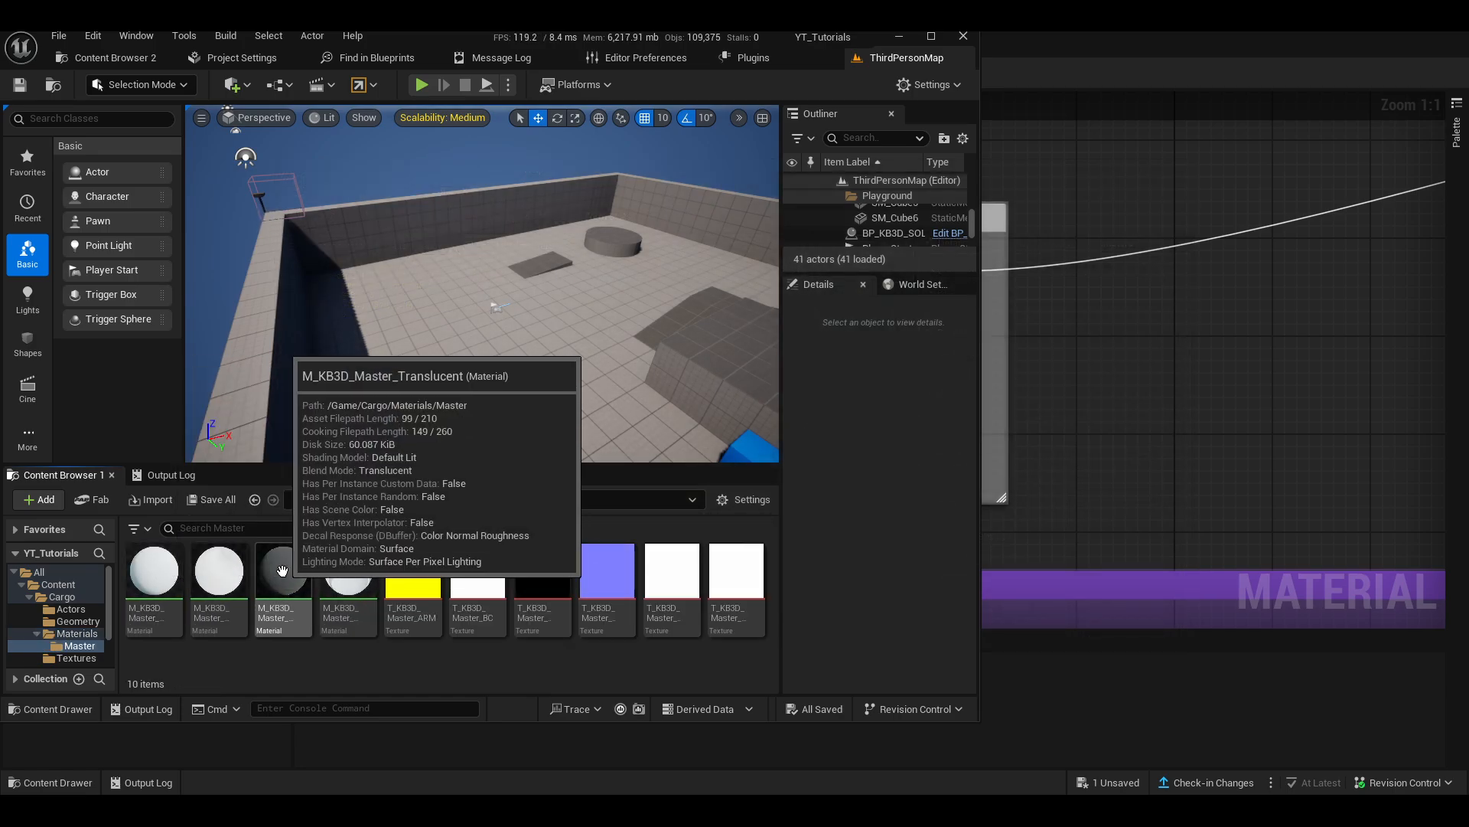
{"action": "left_click", "coordinate": [225, 581]}
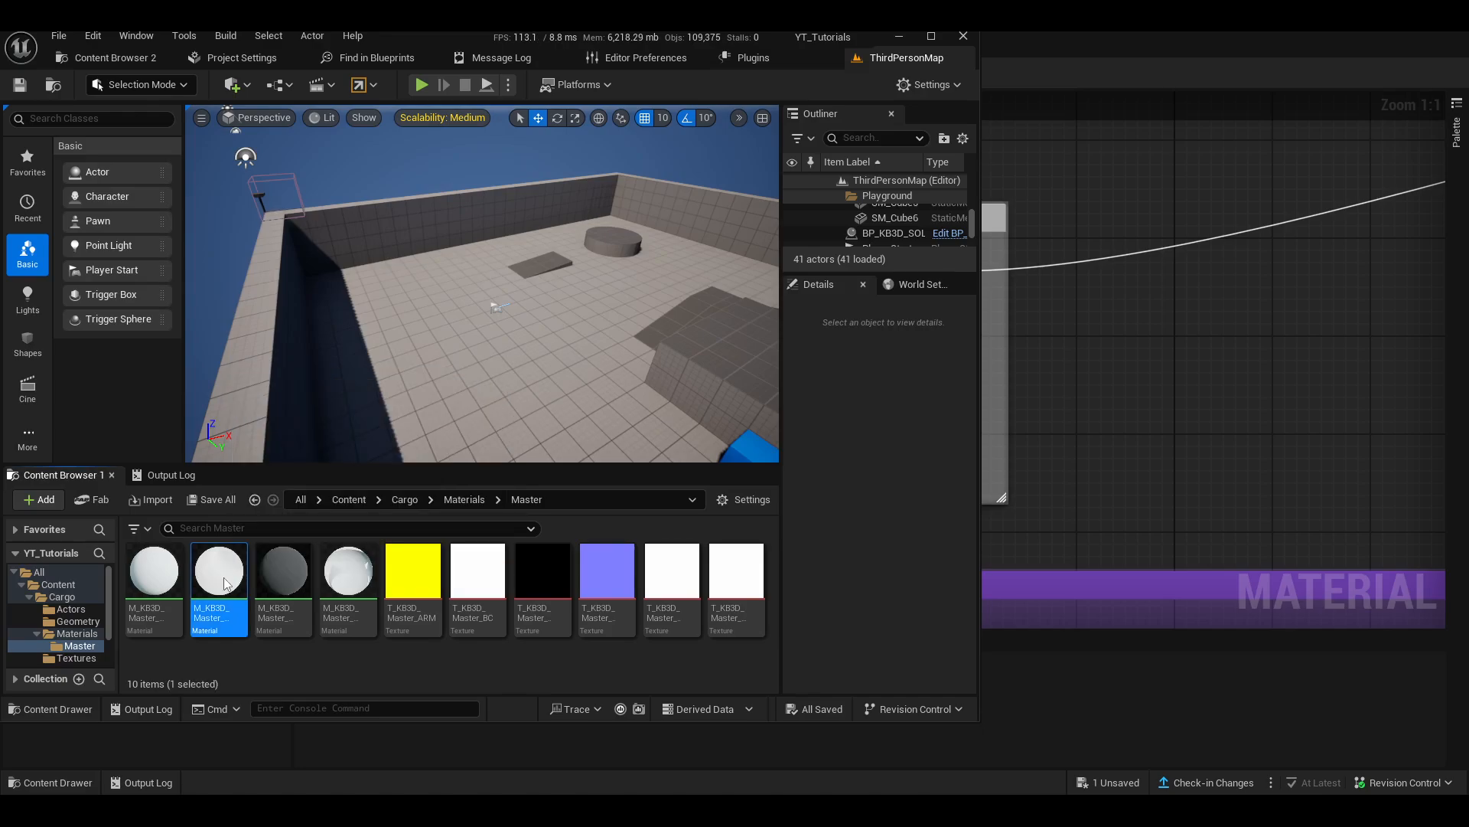
{"action": "double_click", "coordinate": [224, 581]}
- Move the original material's arm node clear of the ARM group's Texture Sample and check its assigned texture
{"action": "scroll", "coordinate": [460, 363], "scroll_direction": "up", "scroll_amount": 3}
{"action": "right_click_drag", "start_coordinate": [463, 375], "coordinate": [928, 359]}
{"action": "right_click_drag", "start_coordinate": [740, 354], "coordinate": [881, 347]}
{"action": "scroll", "coordinate": [640, 269], "scroll_direction": "up", "scroll_amount": 2}
{"action": "left_click_drag", "start_coordinate": [641, 269], "coordinate": [528, 301]}
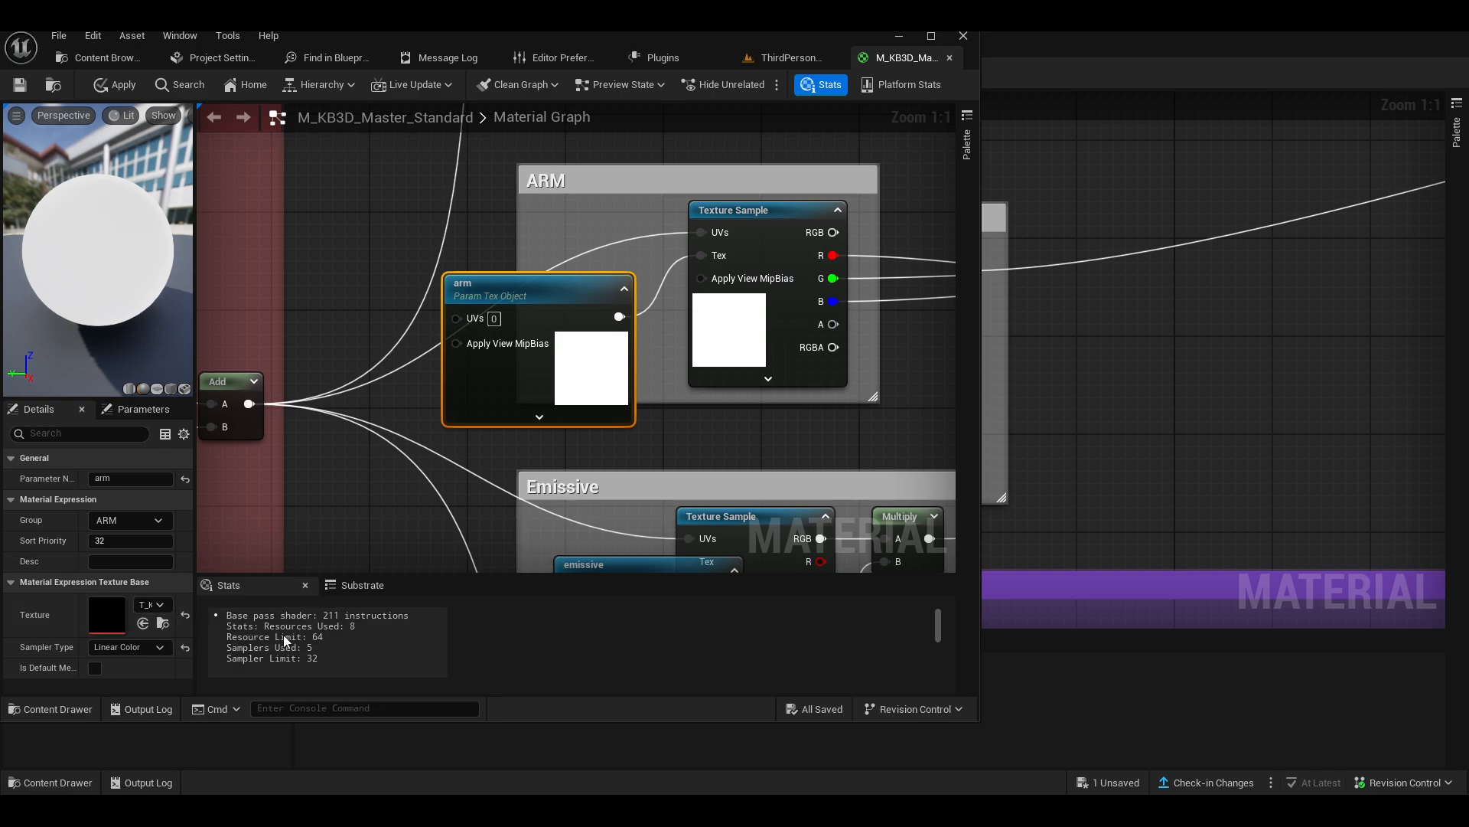
- Select the original material's base_color node to check its texture, and open the project's Cargo Materials Master folder
{"action": "scroll", "coordinate": [584, 272], "scroll_direction": "down", "scroll_amount": 4}
{"action": "scroll", "coordinate": [668, 339], "scroll_direction": "up", "scroll_amount": 4}
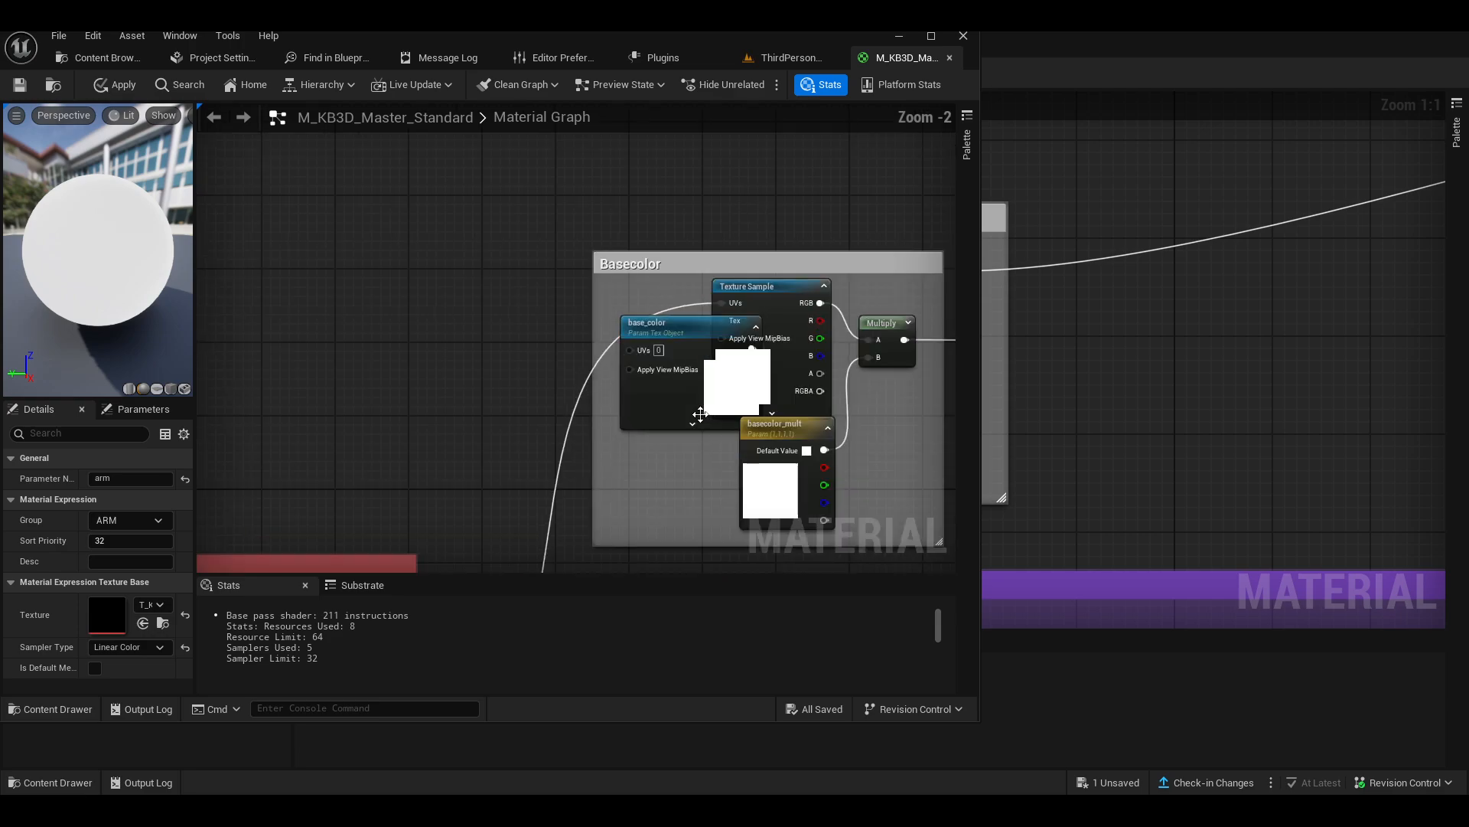
{"action": "left_click", "coordinate": [668, 339]}
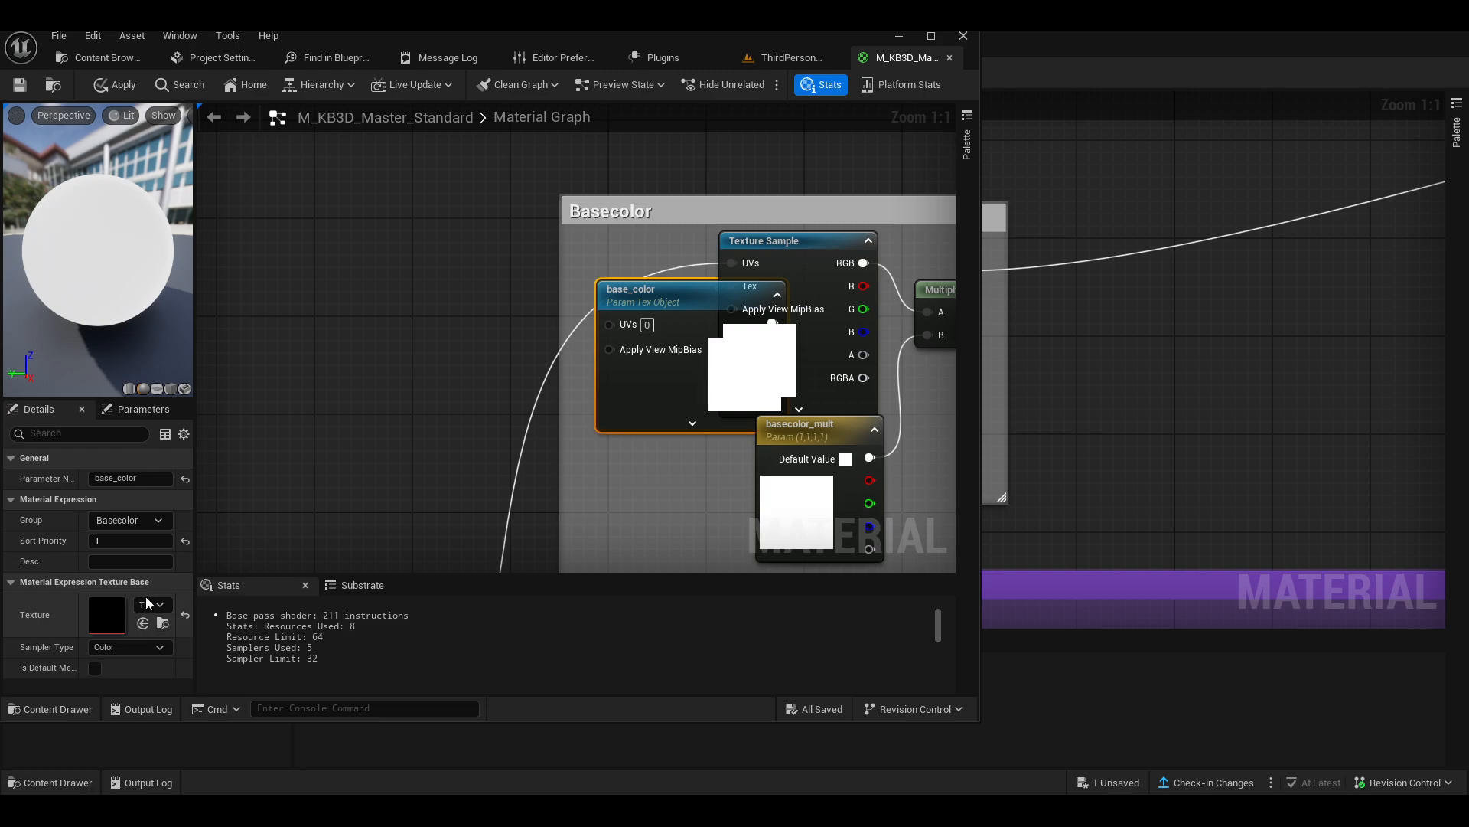
{"action": "left_click", "coordinate": [56, 708]}
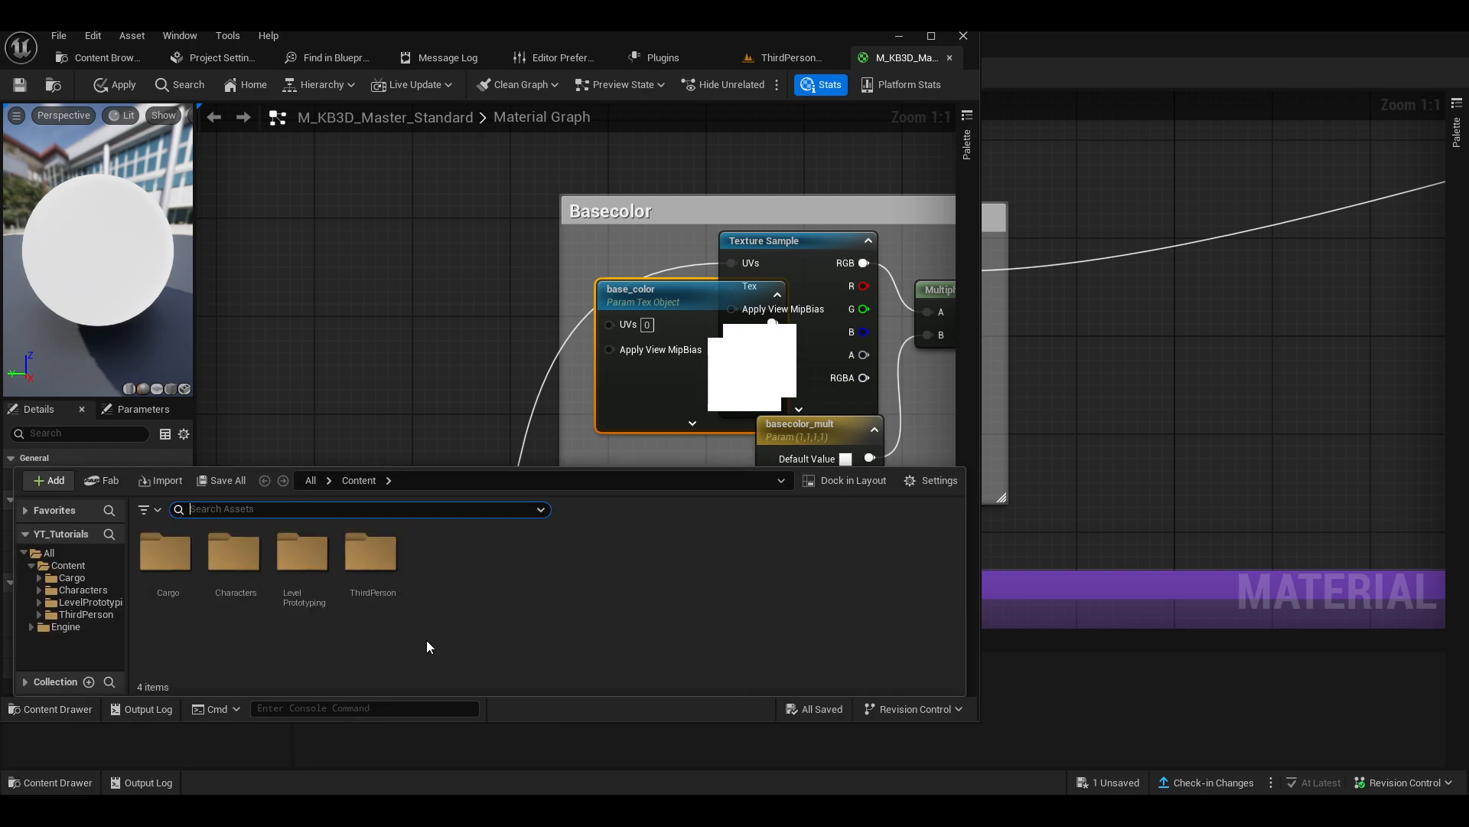
{"action": "left_click", "coordinate": [39, 578]}
{"action": "left_click", "coordinate": [77, 616]}
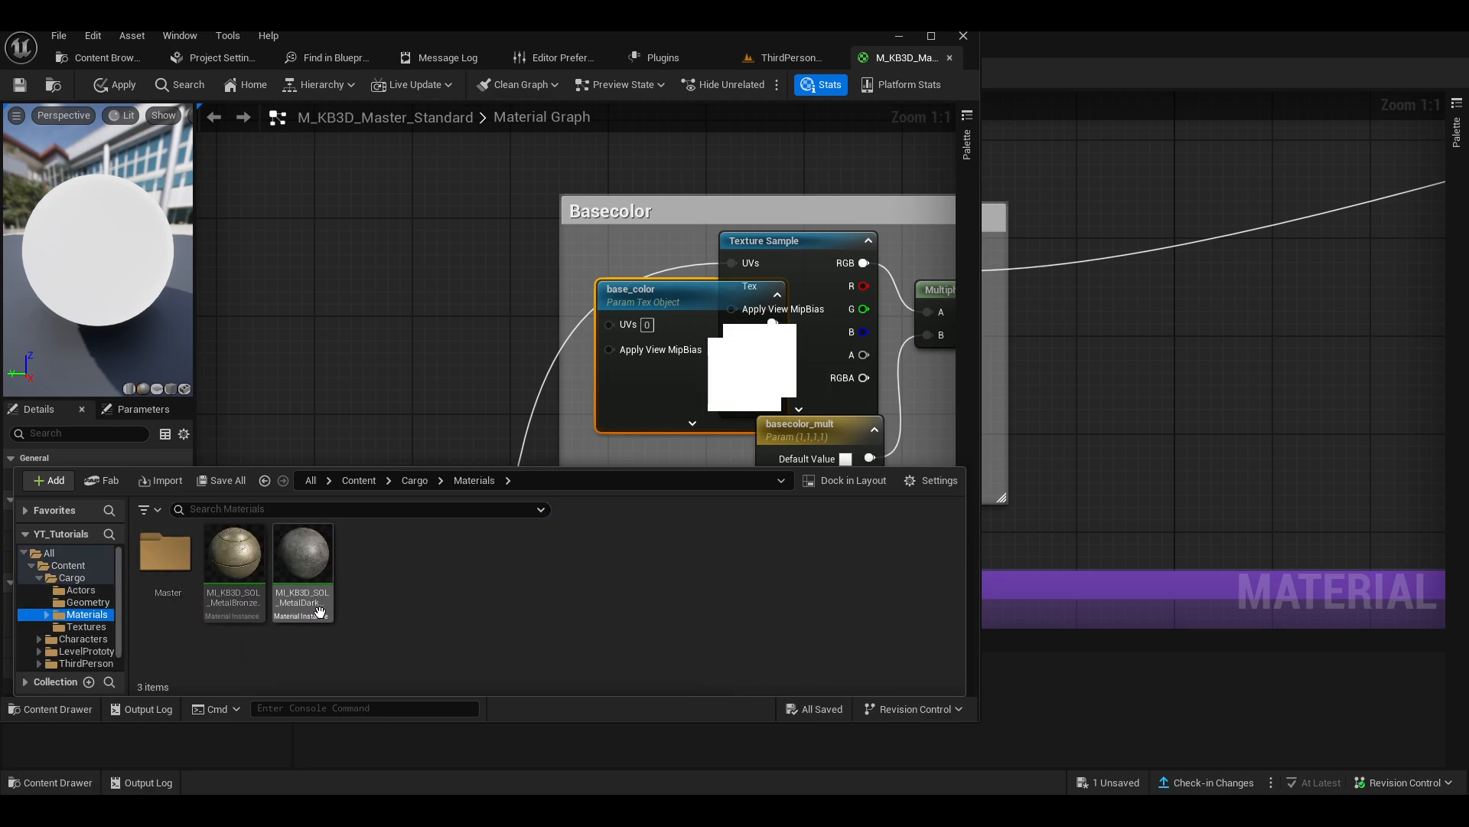
{"action": "double_click", "coordinate": [165, 554]}
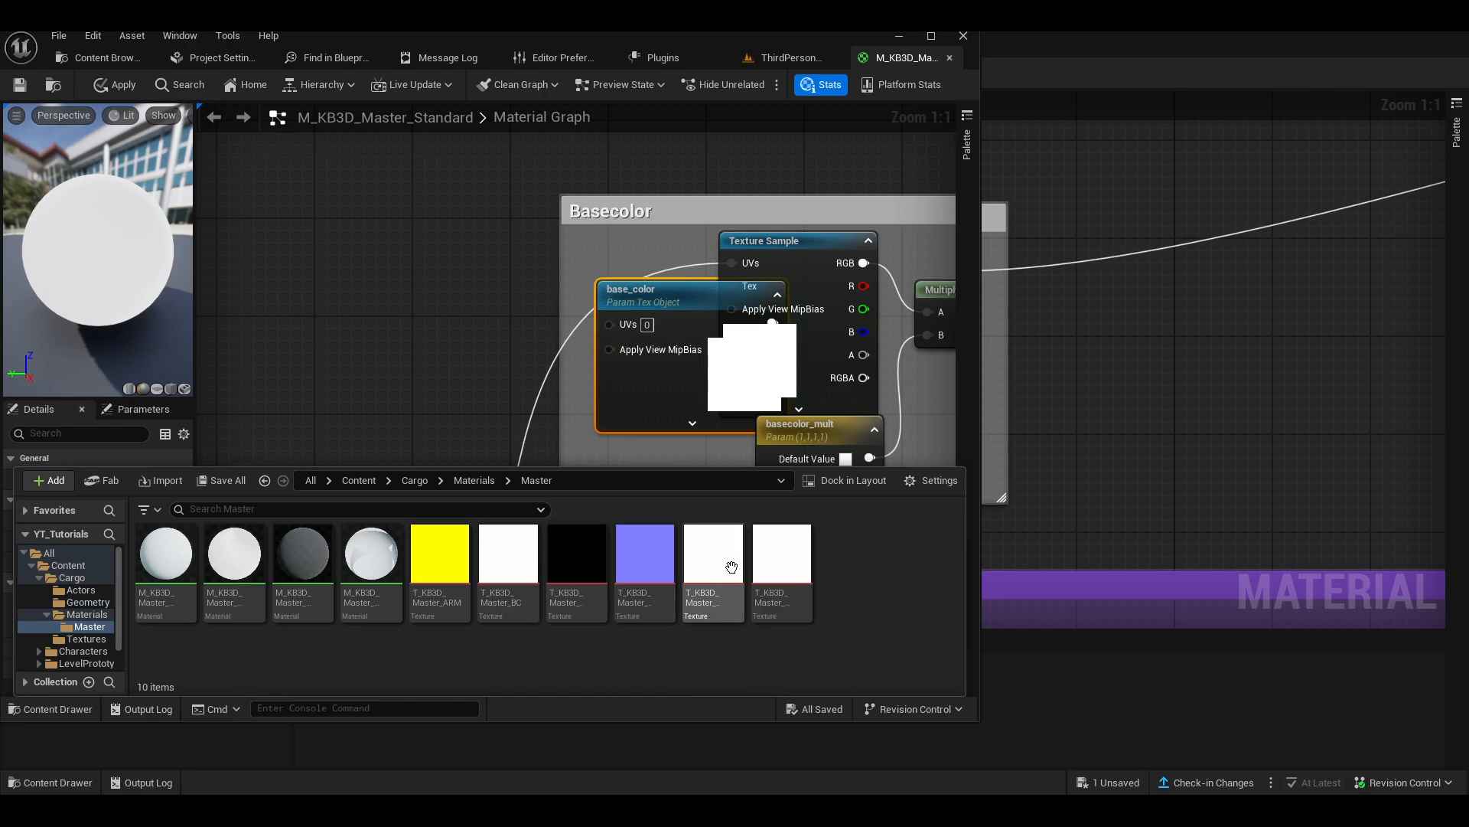
- Migrate all materials and textures in the Master folder to the UEFN YT_Tutorials Content folder, overwriting the existing M_KB3D_Master_Standard
{"action": "mouse_move", "coordinate": [661, 577]}
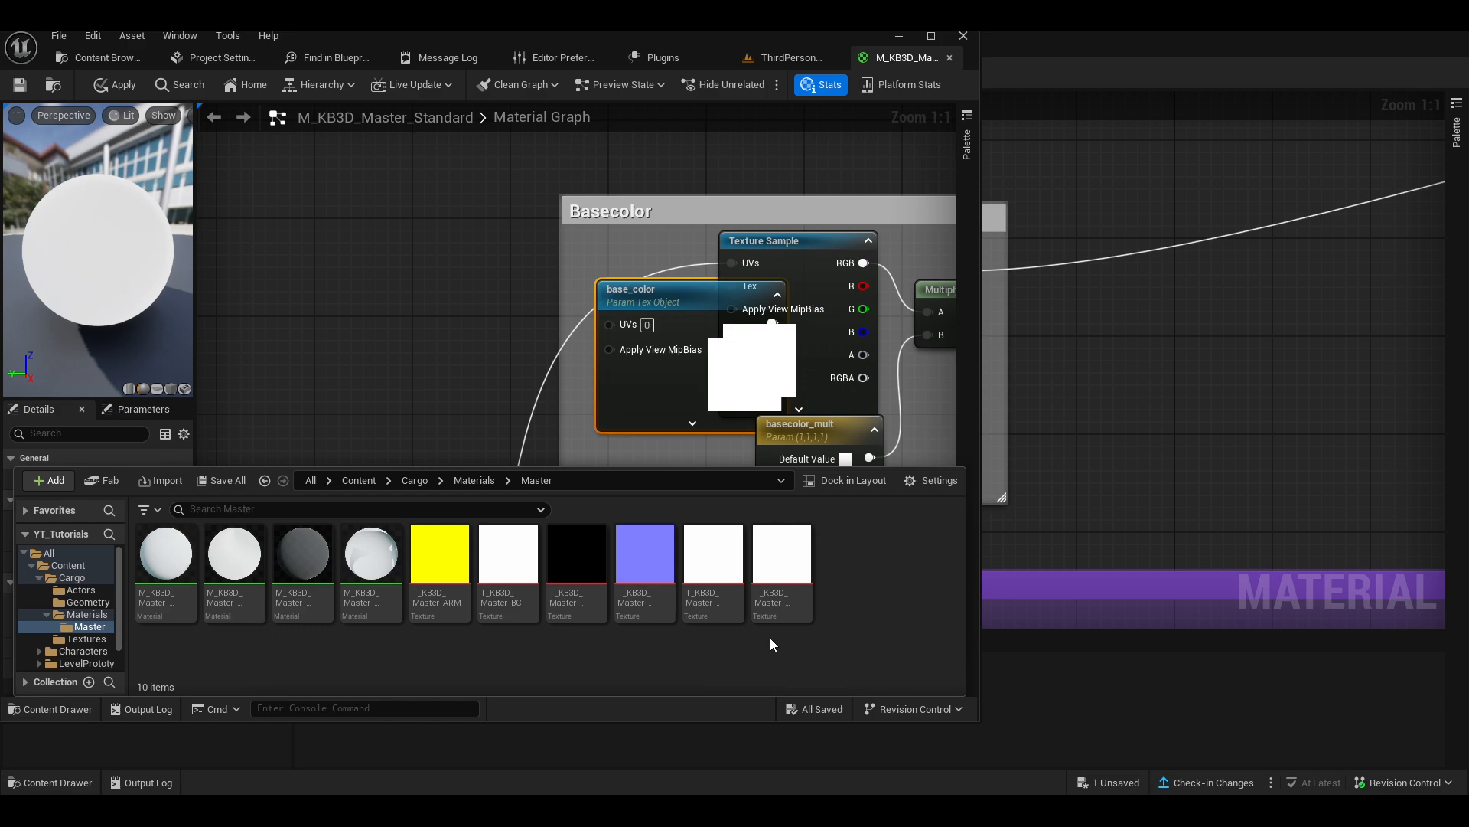
{"action": "left_click", "coordinate": [781, 563], "text": "shift"}
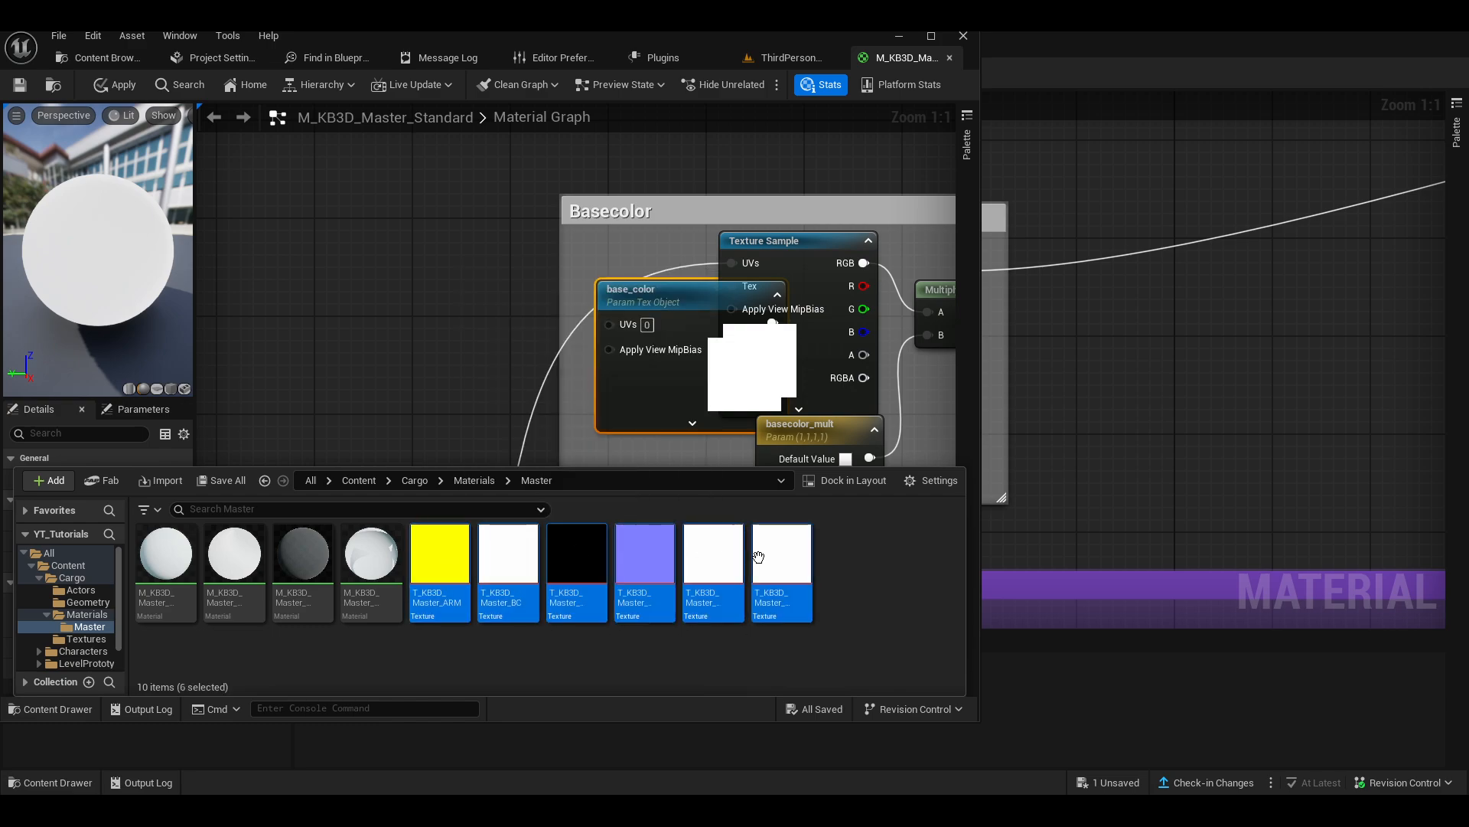
{"action": "left_click", "coordinate": [193, 563], "text": "shift"}
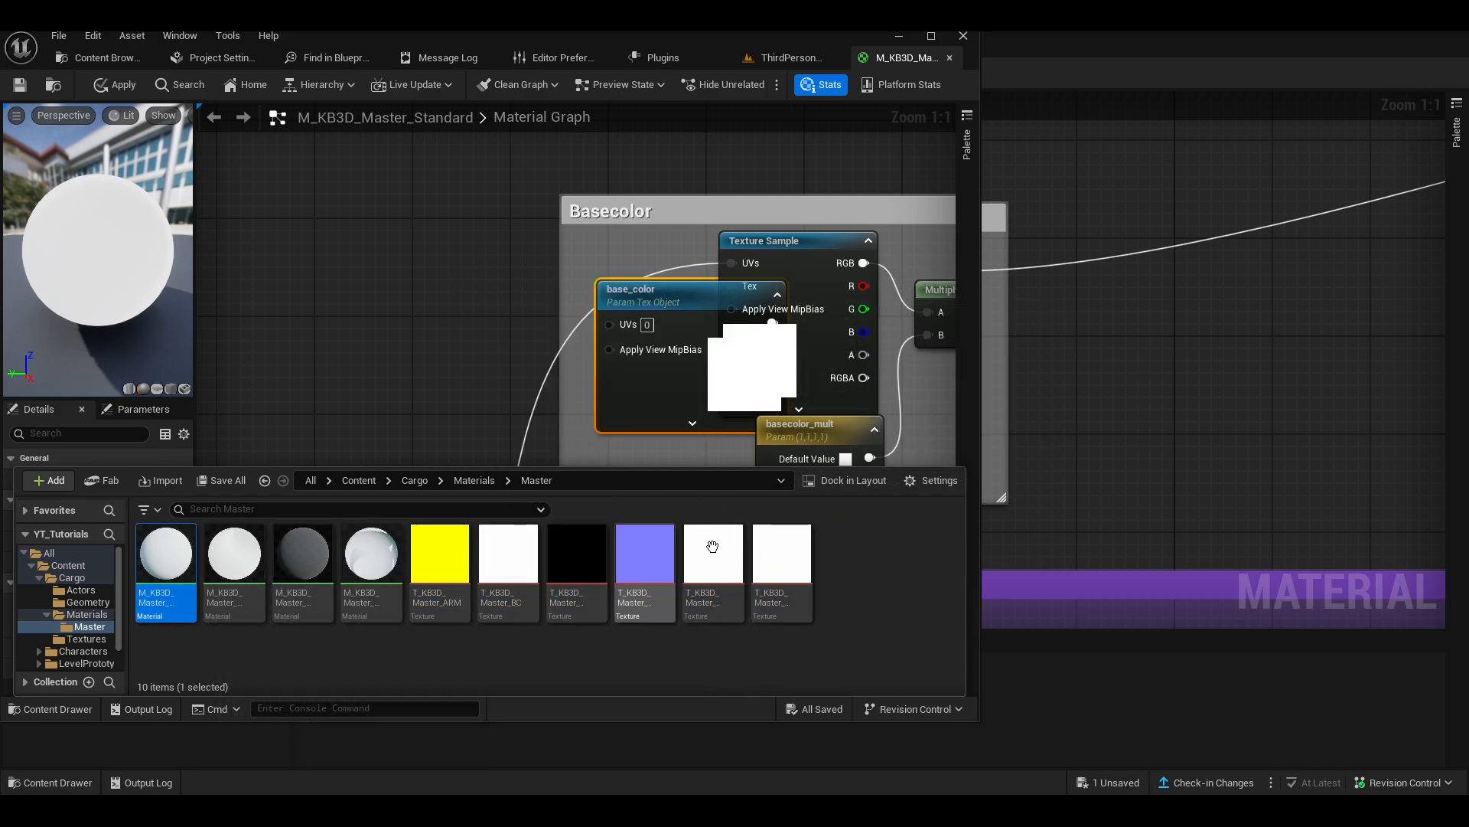
{"action": "right_click", "coordinate": [271, 559]}
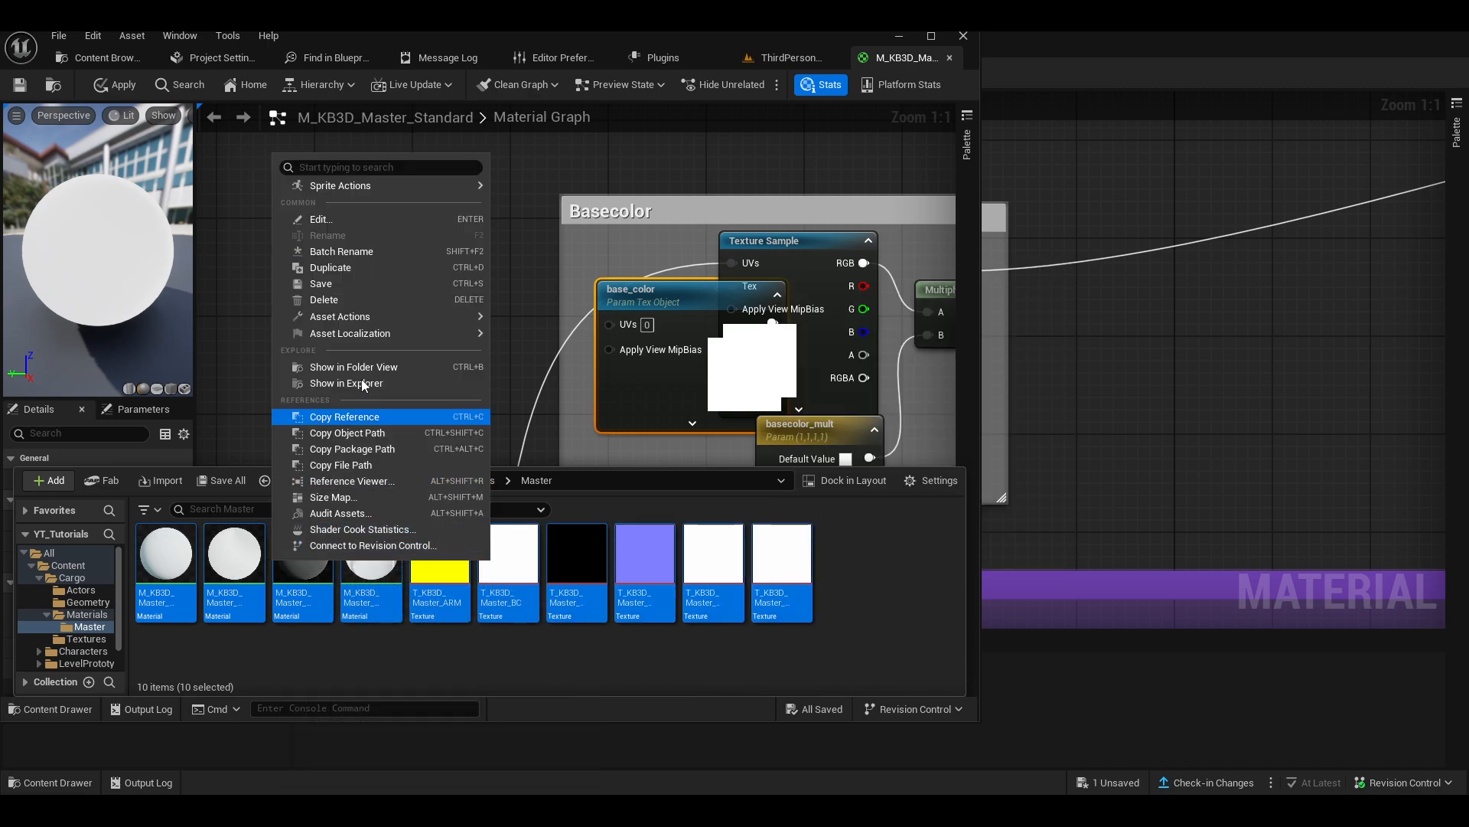
{"action": "mouse_move", "coordinate": [394, 310]}
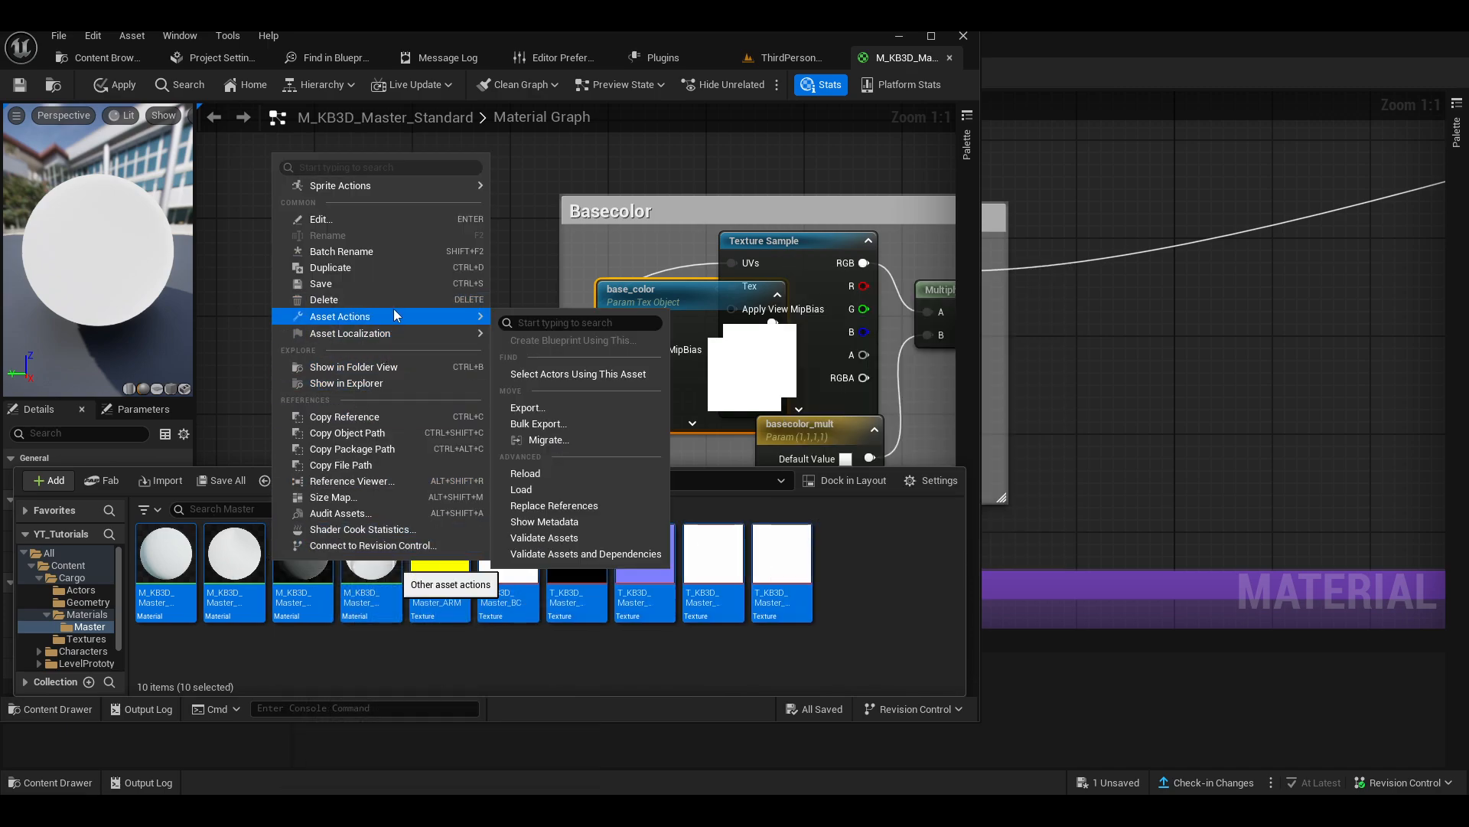
{"action": "left_click", "coordinate": [566, 438]}
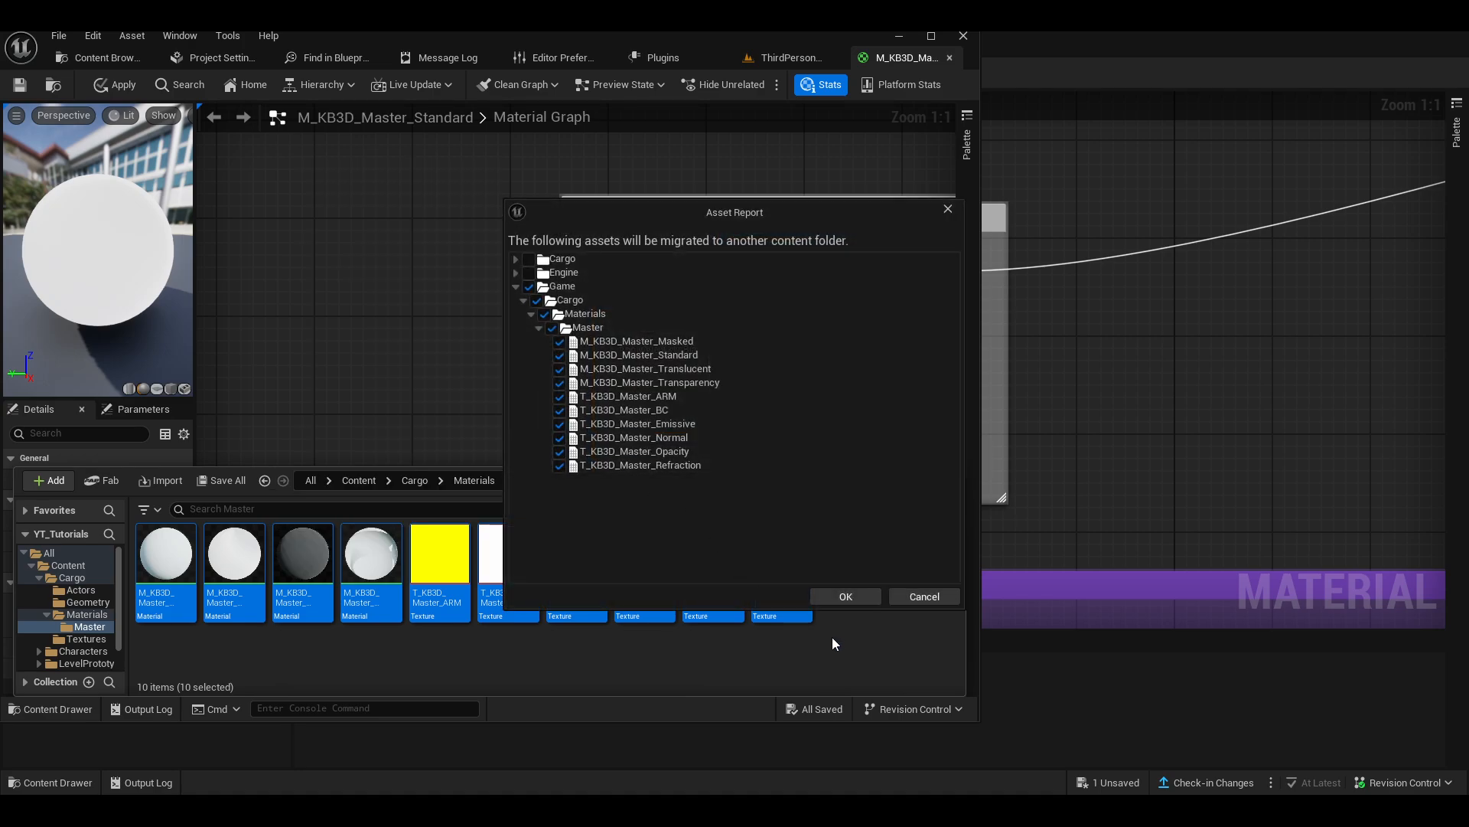
{"action": "left_click", "coordinate": [857, 598]}
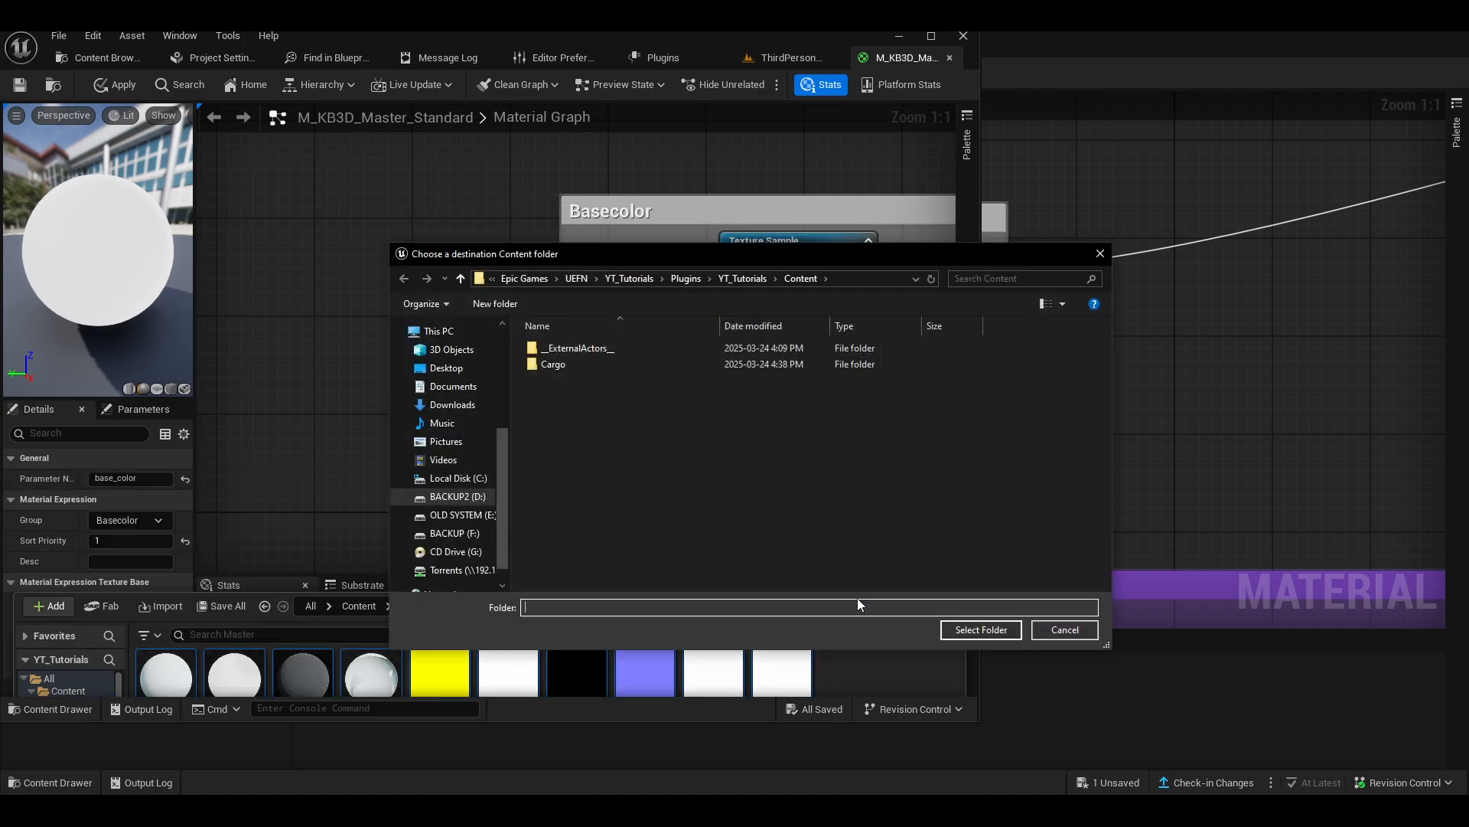
{"action": "left_click", "coordinate": [983, 635]}
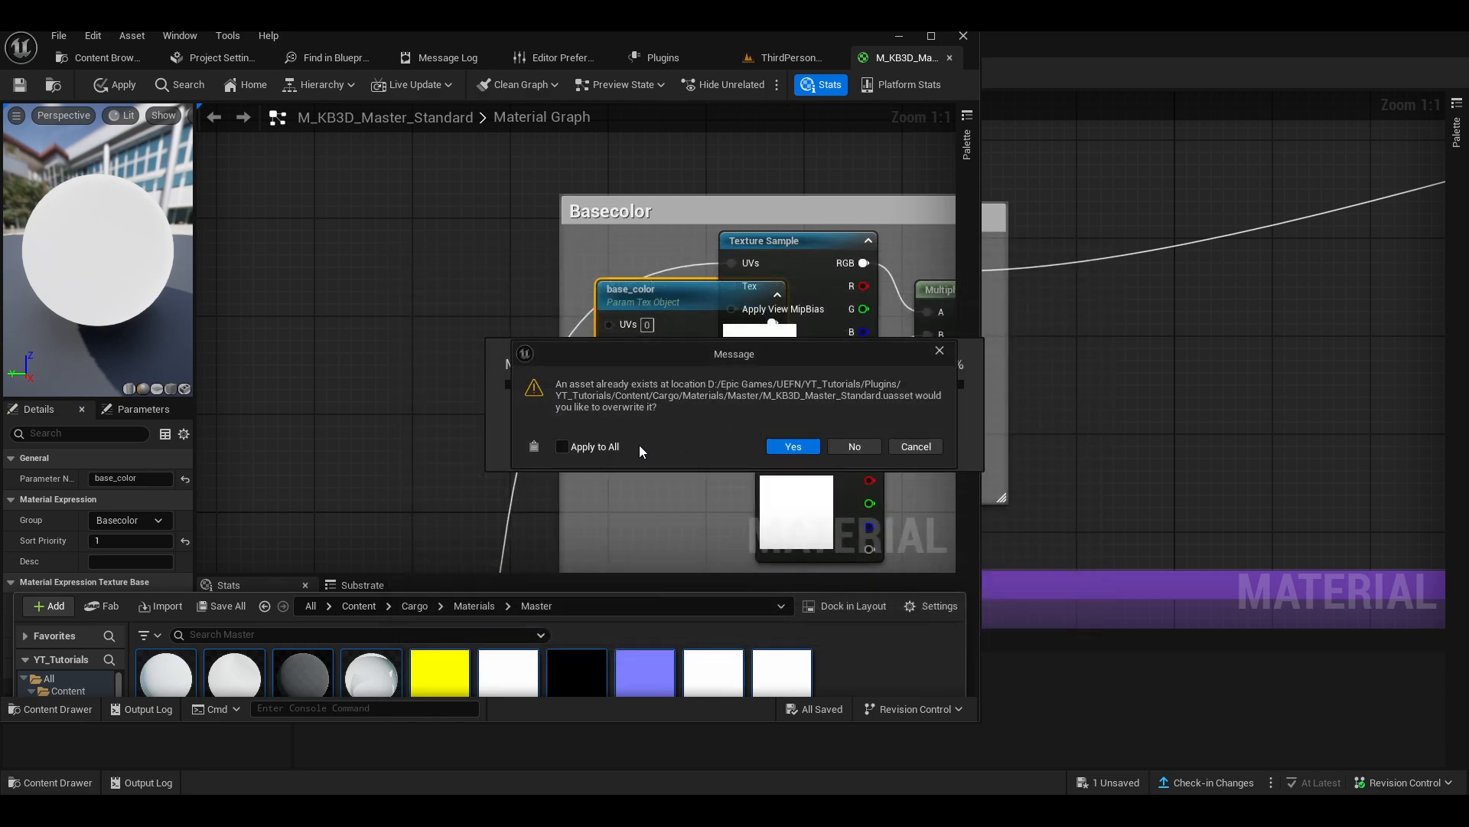
{"action": "left_click", "coordinate": [795, 452]}
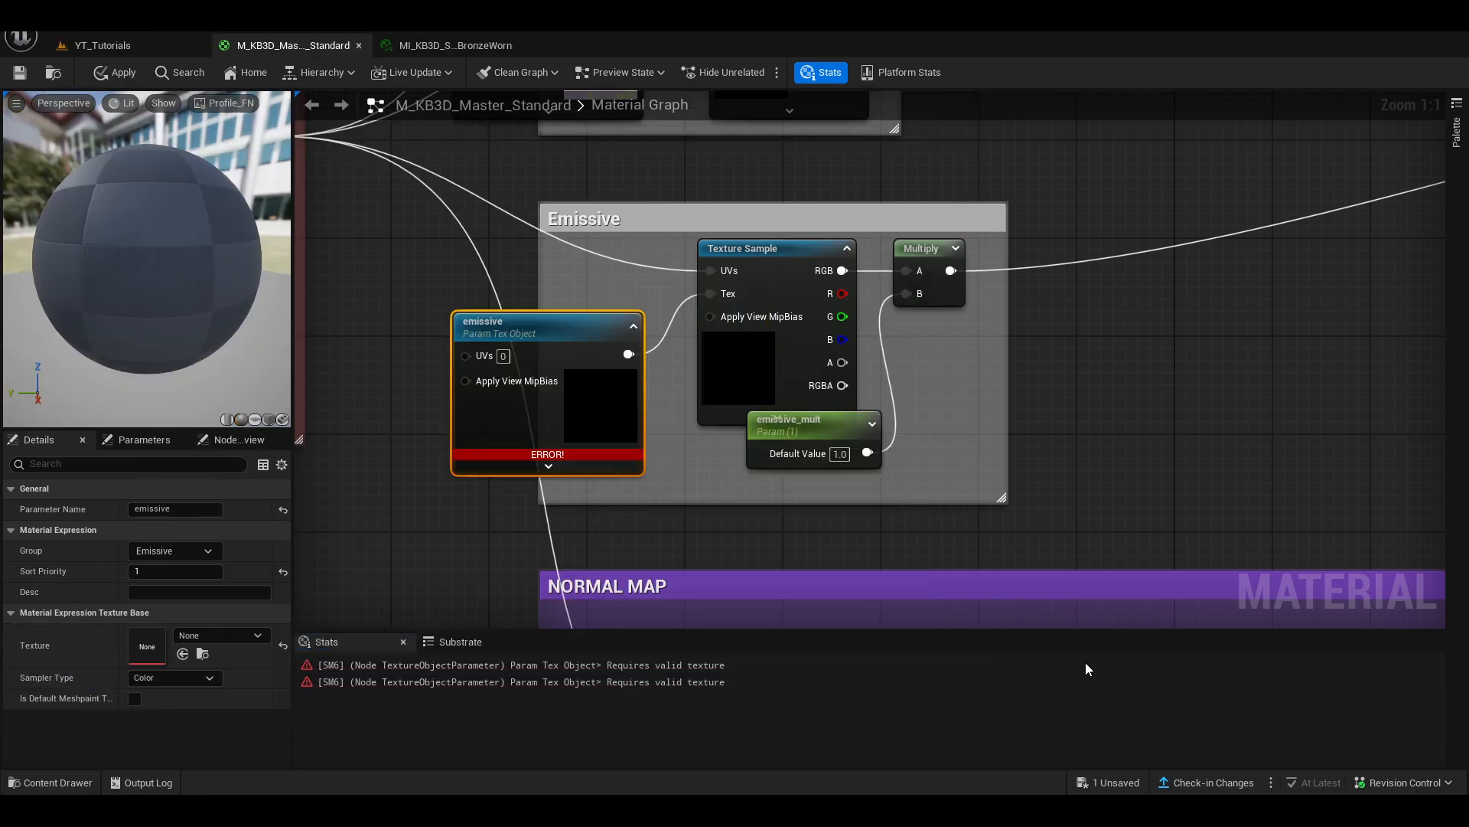
- Switch to the Fortnite project and check the T_KB3D_Master_ARM texture's details in Cargo's Materials Master folder
{"action": "left_click", "coordinate": [968, 664]}
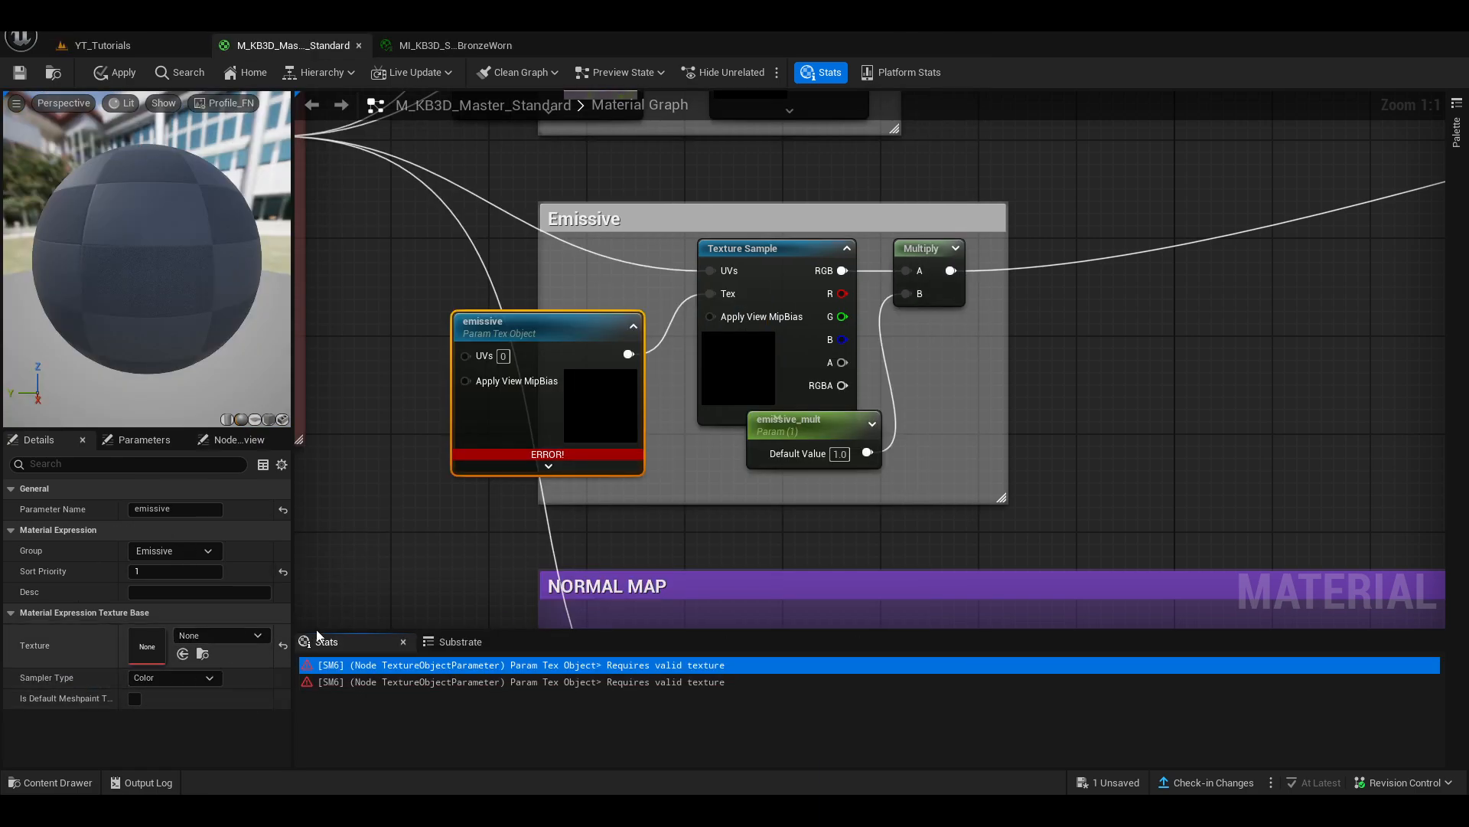
{"action": "left_click", "coordinate": [47, 781]}
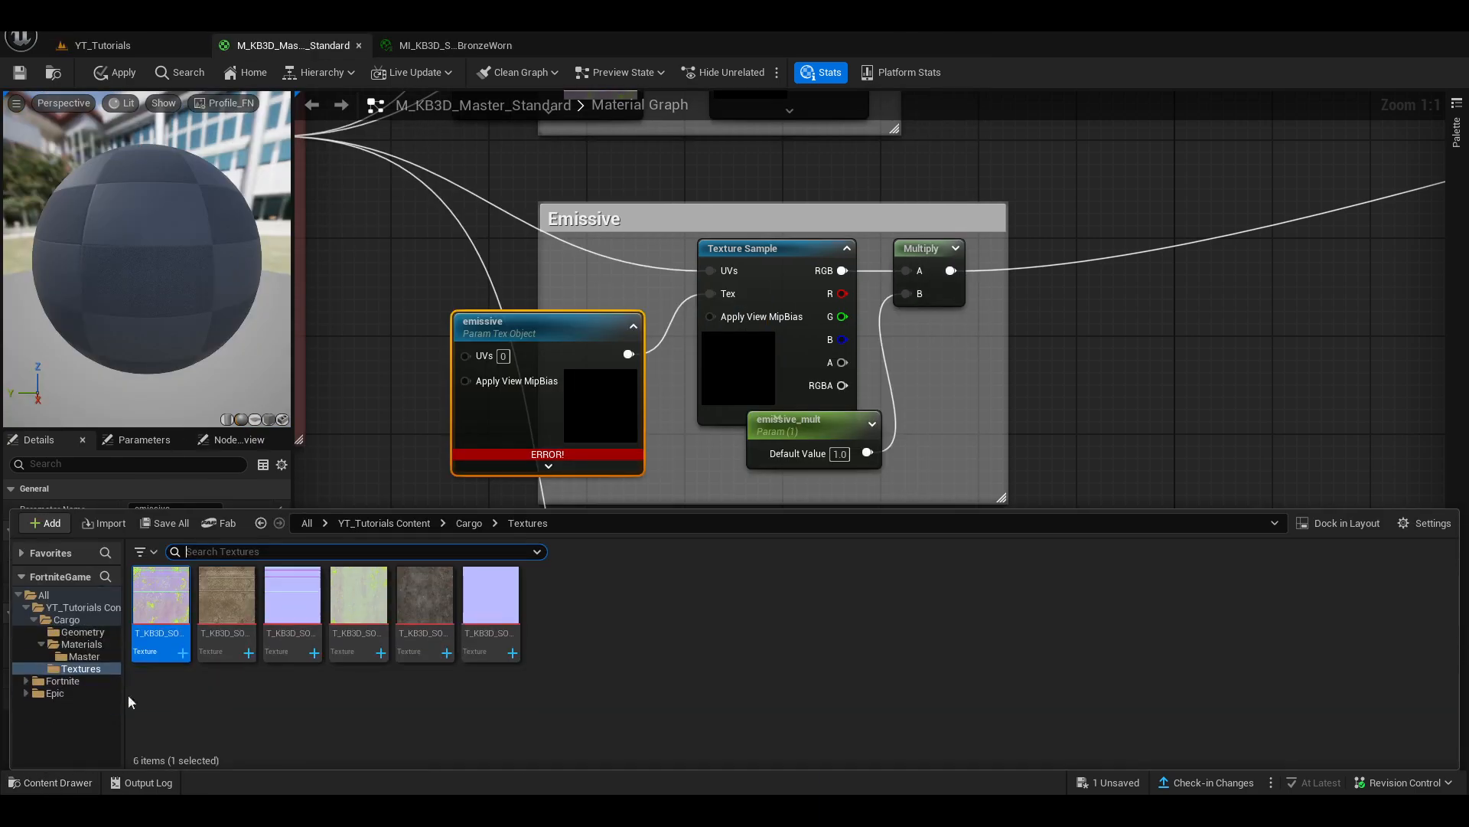
{"action": "left_click", "coordinate": [83, 656]}
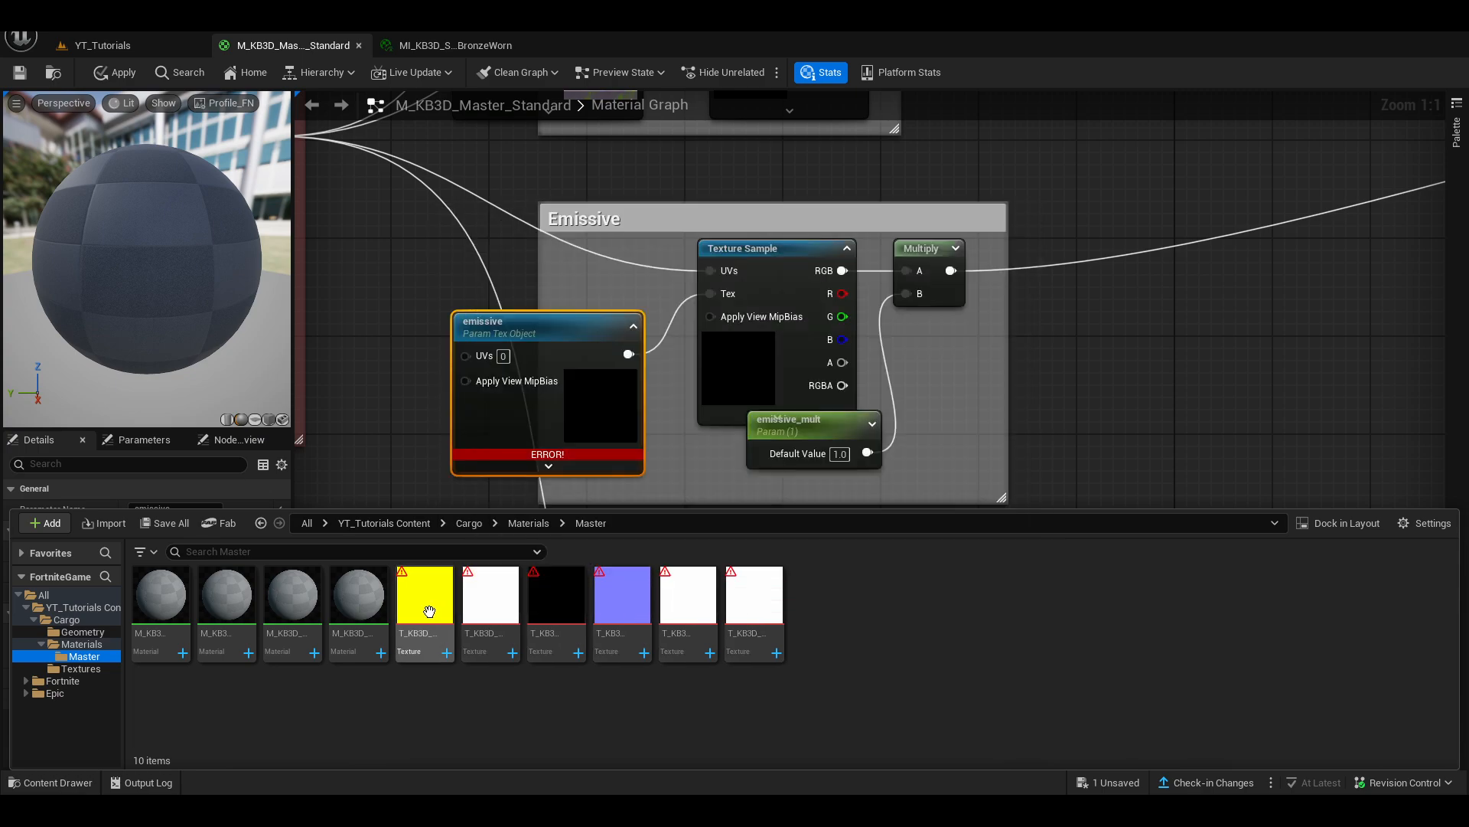
{"action": "mouse_move", "coordinate": [429, 611]}
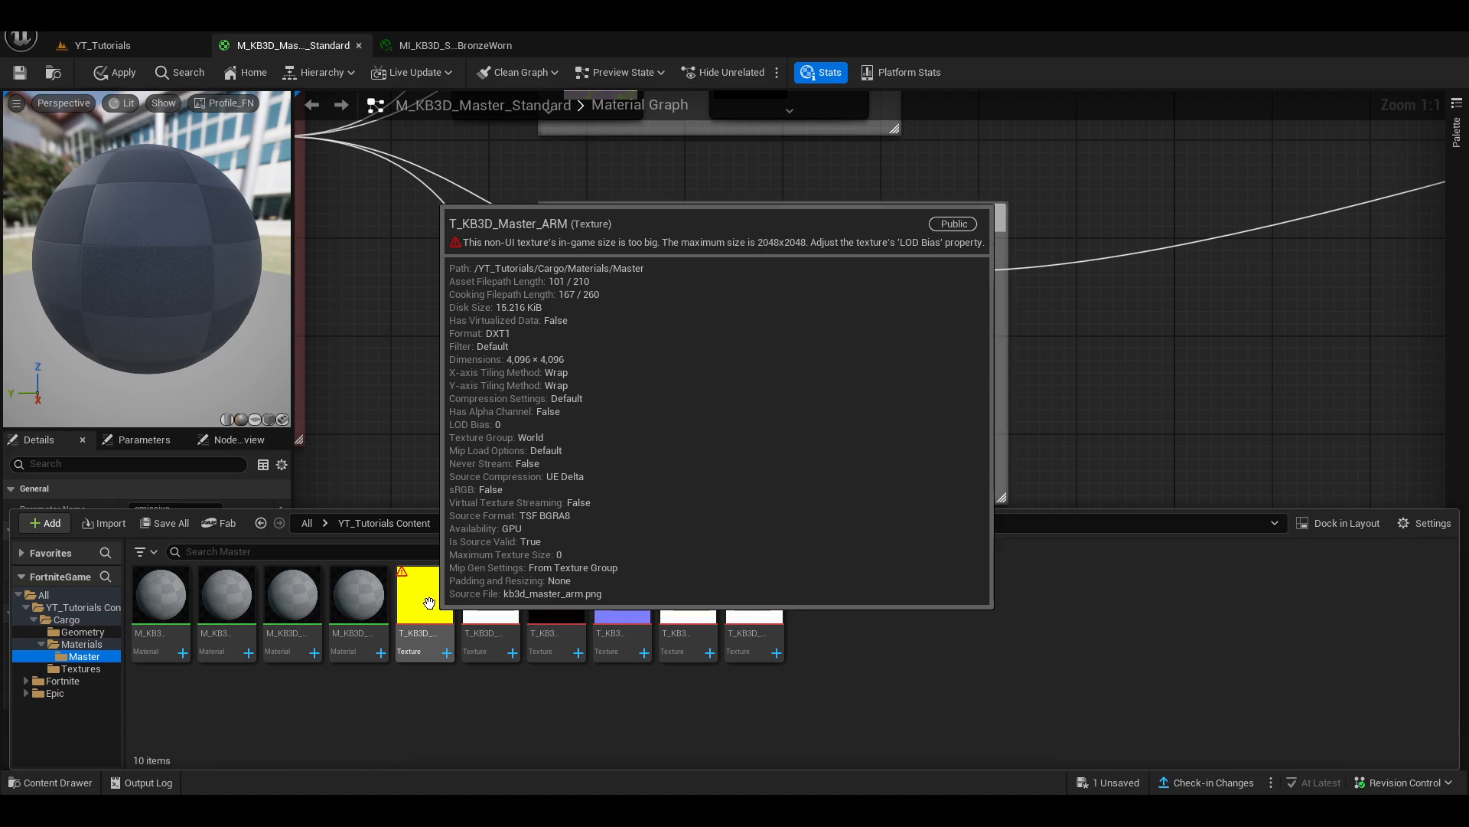
- Open the T_KB3D_Master_ARM texture, review its settings and close it again
{"action": "left_click", "coordinate": [436, 600]}
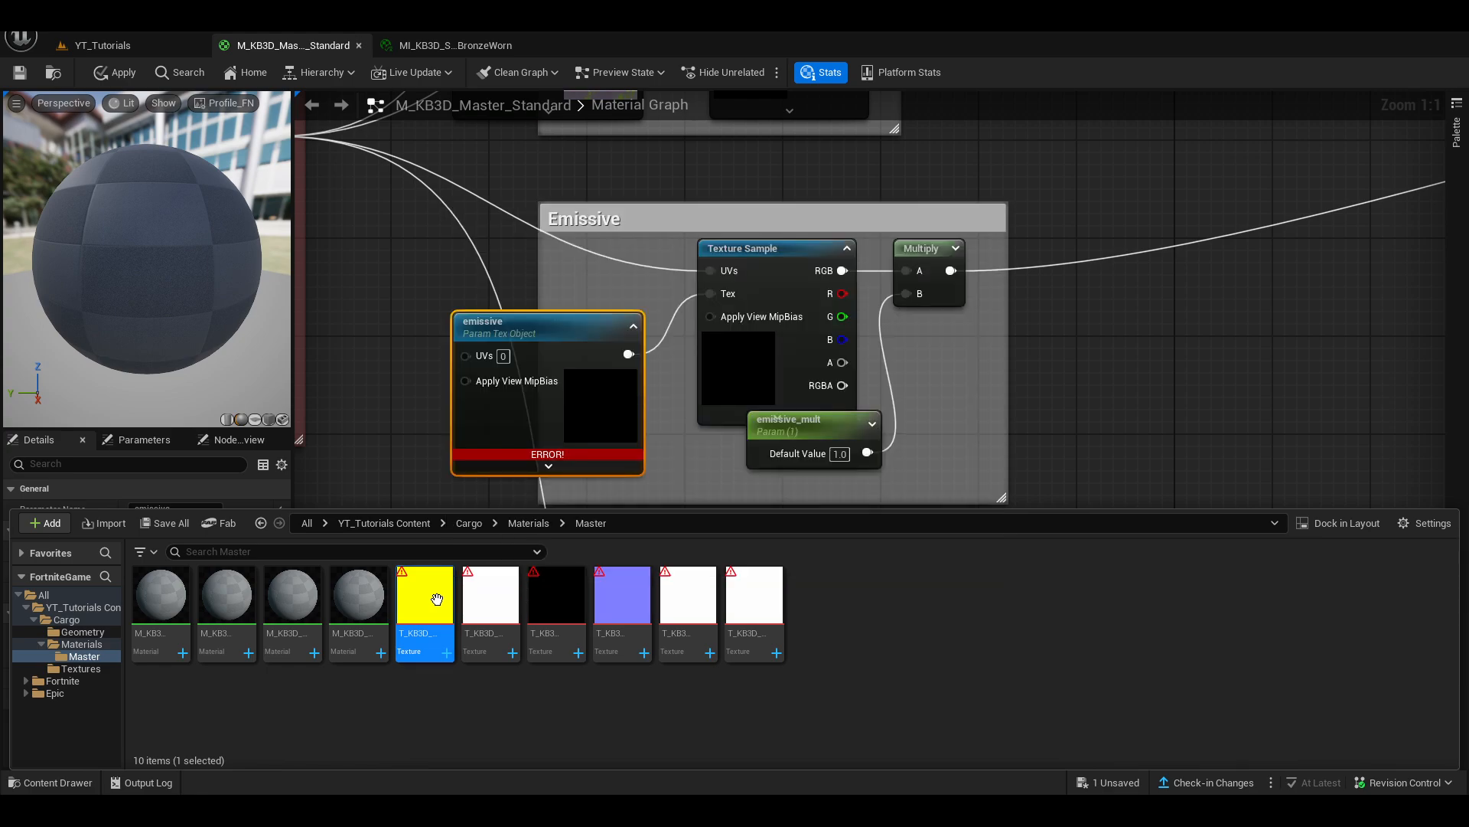
{"action": "double_click", "coordinate": [436, 597]}
{"action": "scroll", "coordinate": [1255, 488], "scroll_direction": "down", "scroll_amount": 5}
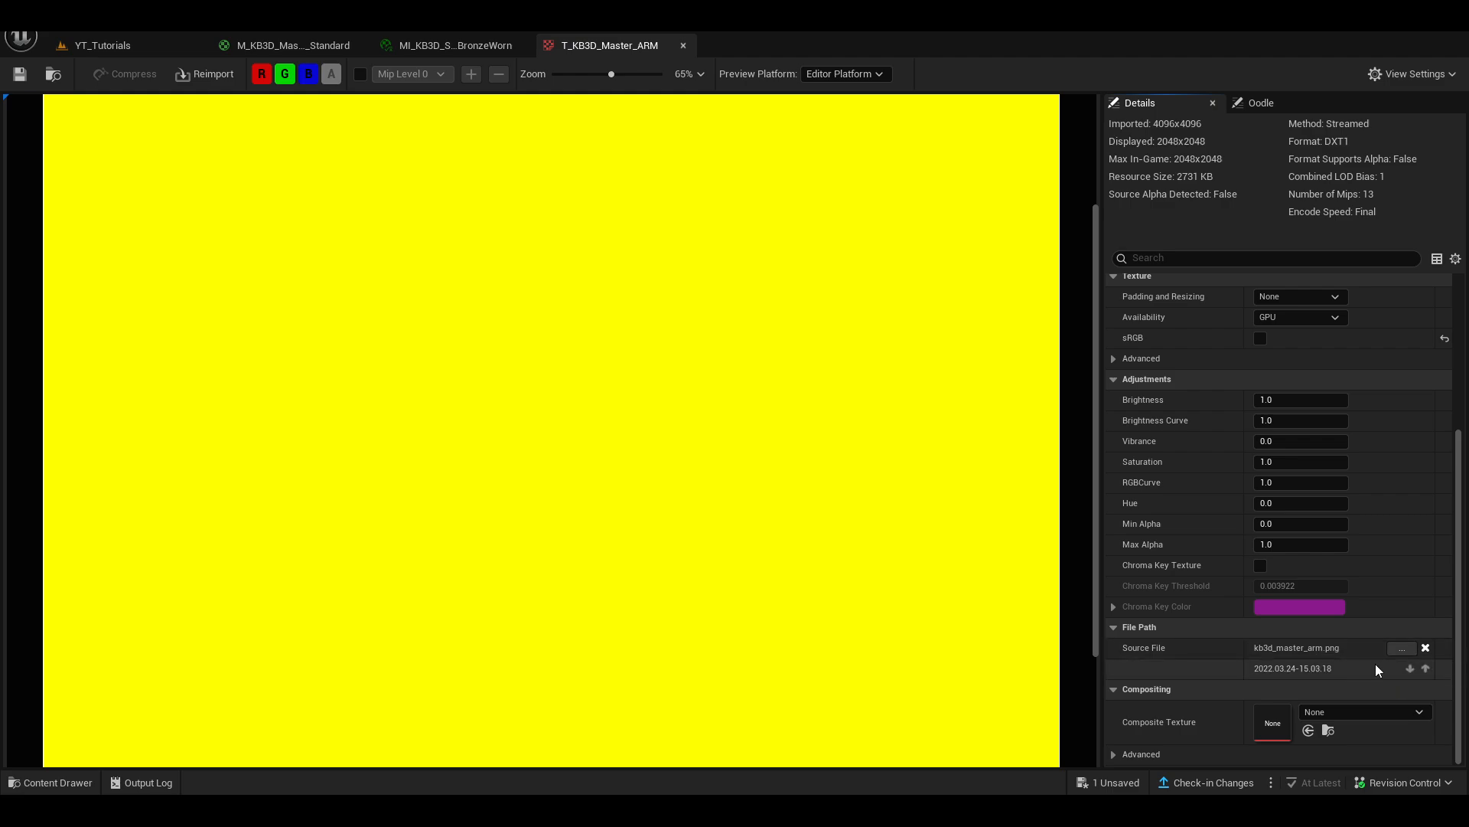
{"action": "left_click", "coordinate": [683, 46]}
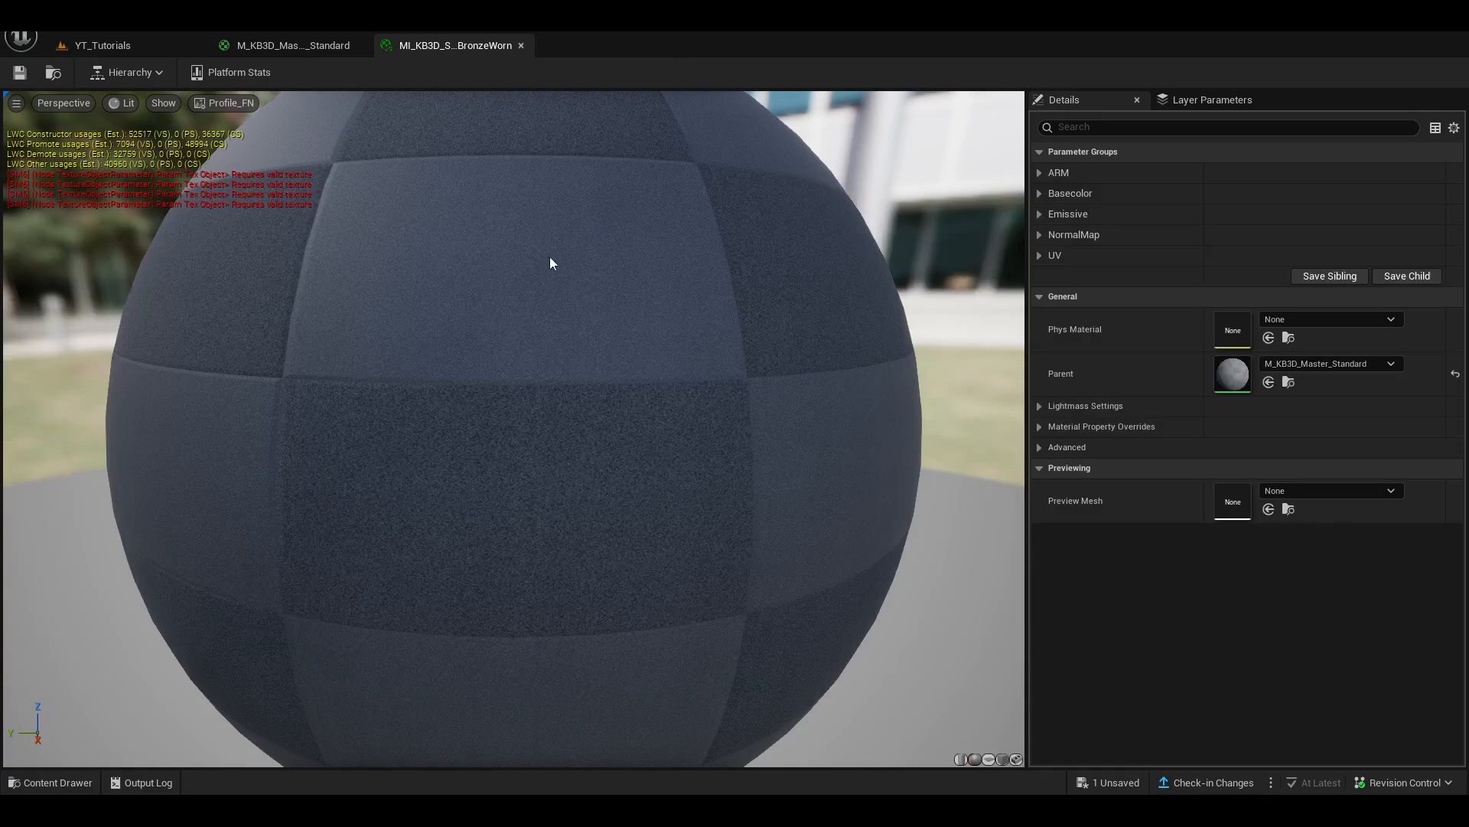
- Move the Fortnite master material's emissive node farther from its Texture Sample and check the MetalBronzeWorn instance
{"action": "left_click", "coordinate": [306, 46]}
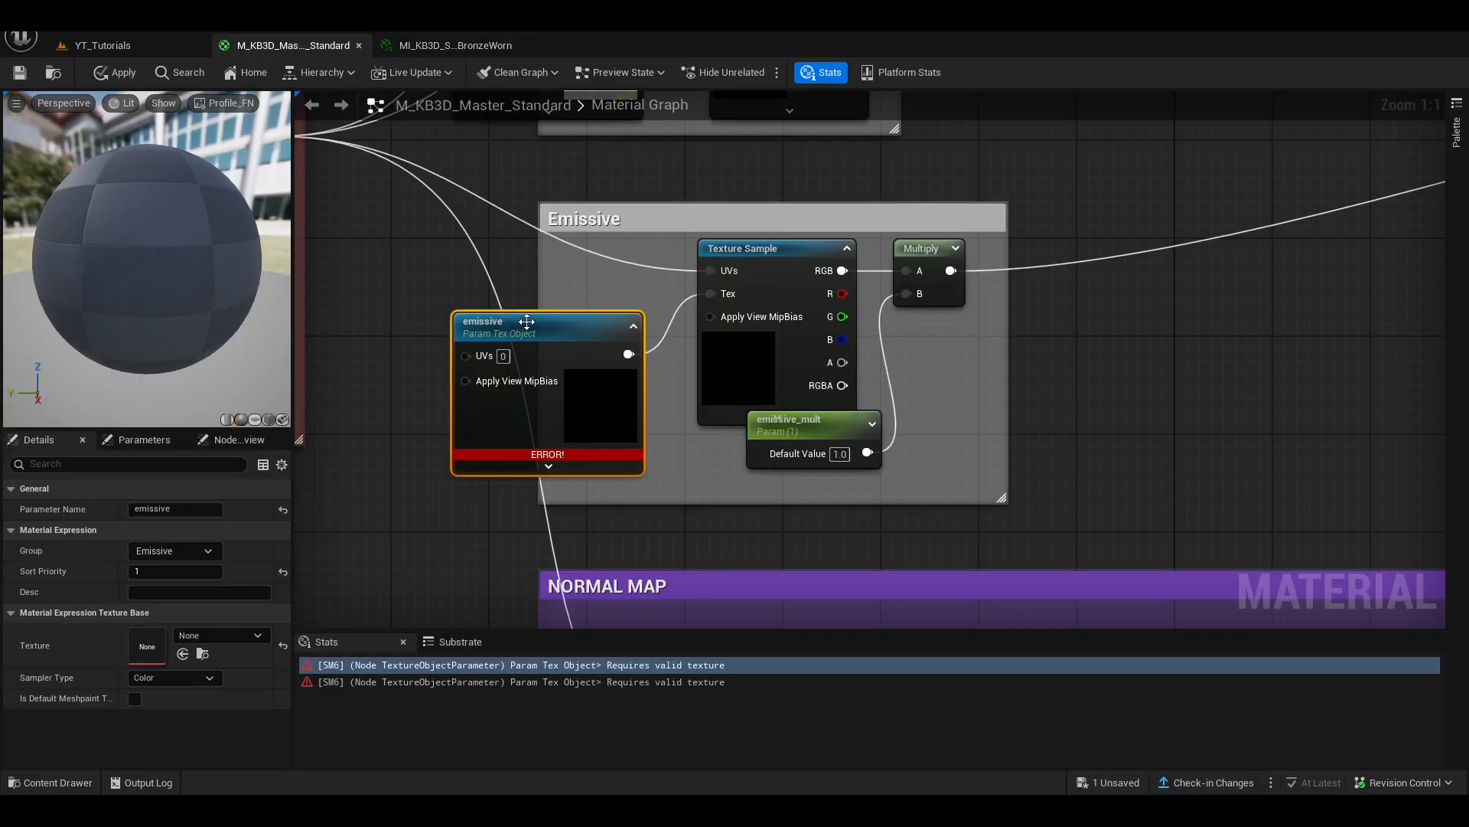
{"action": "left_click_drag", "start_coordinate": [565, 322], "coordinate": [540, 285]}
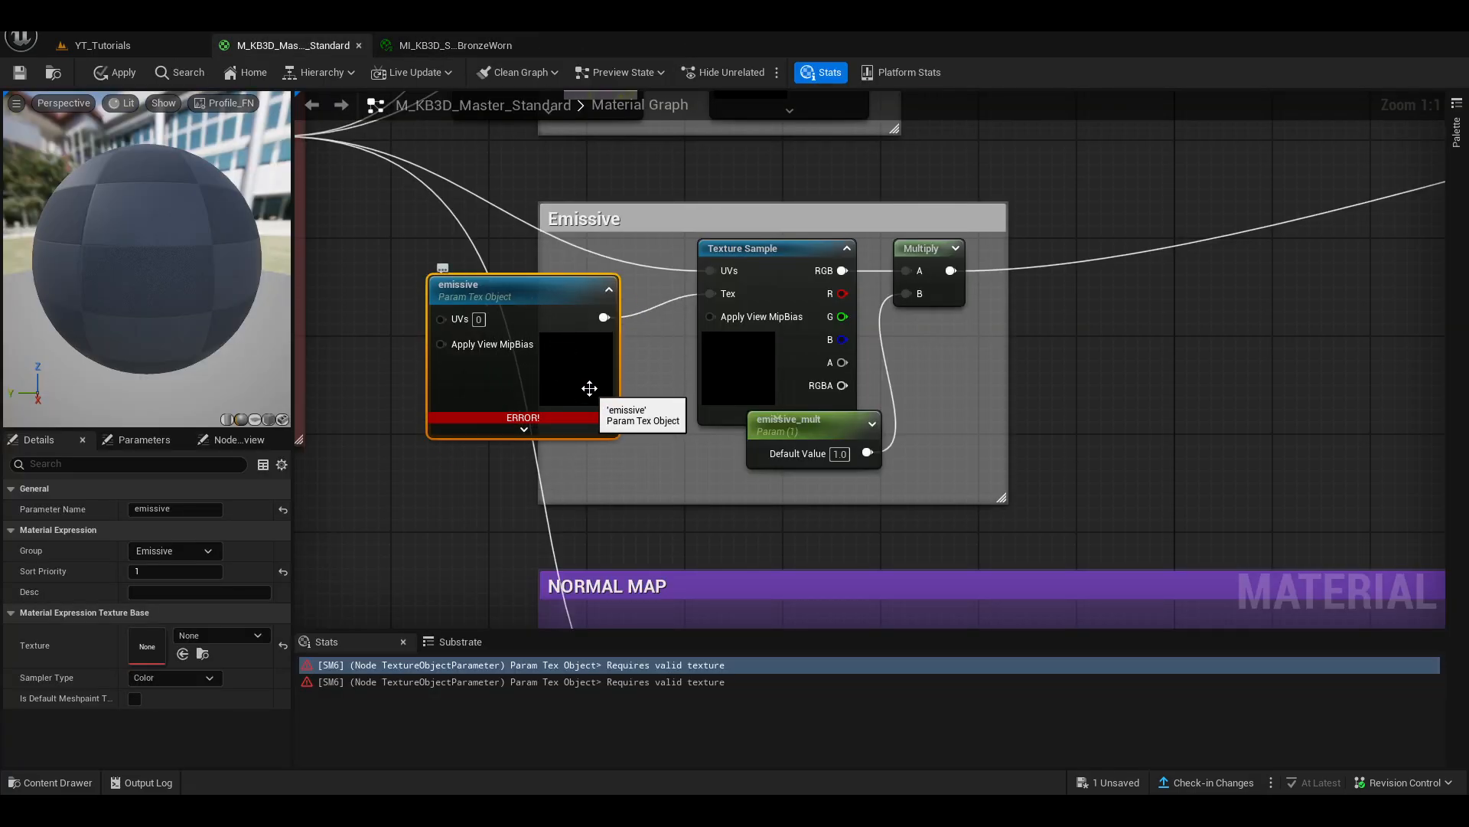
{"action": "left_click", "coordinate": [452, 46]}
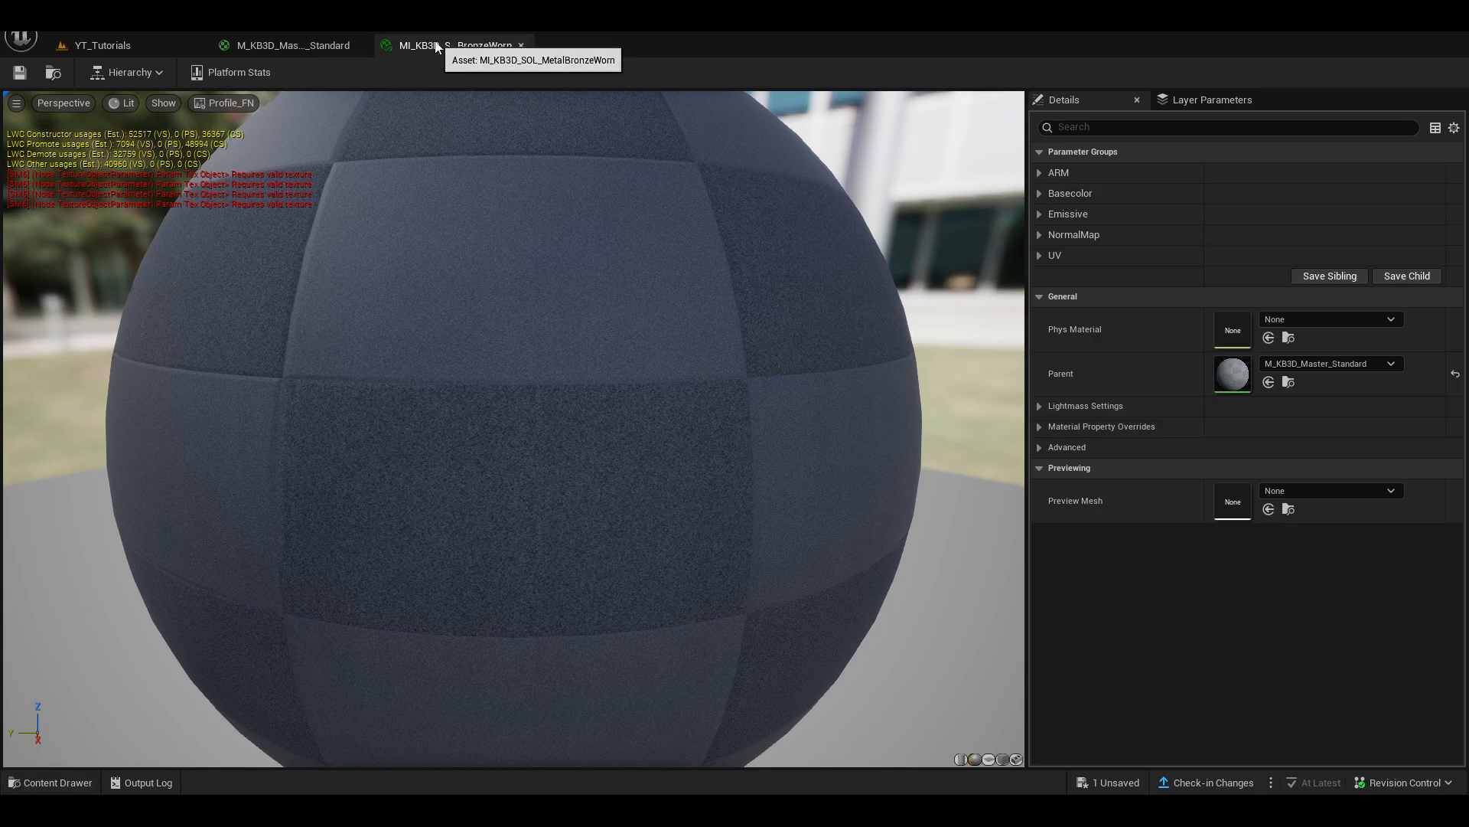
{"action": "left_click", "coordinate": [300, 44]}
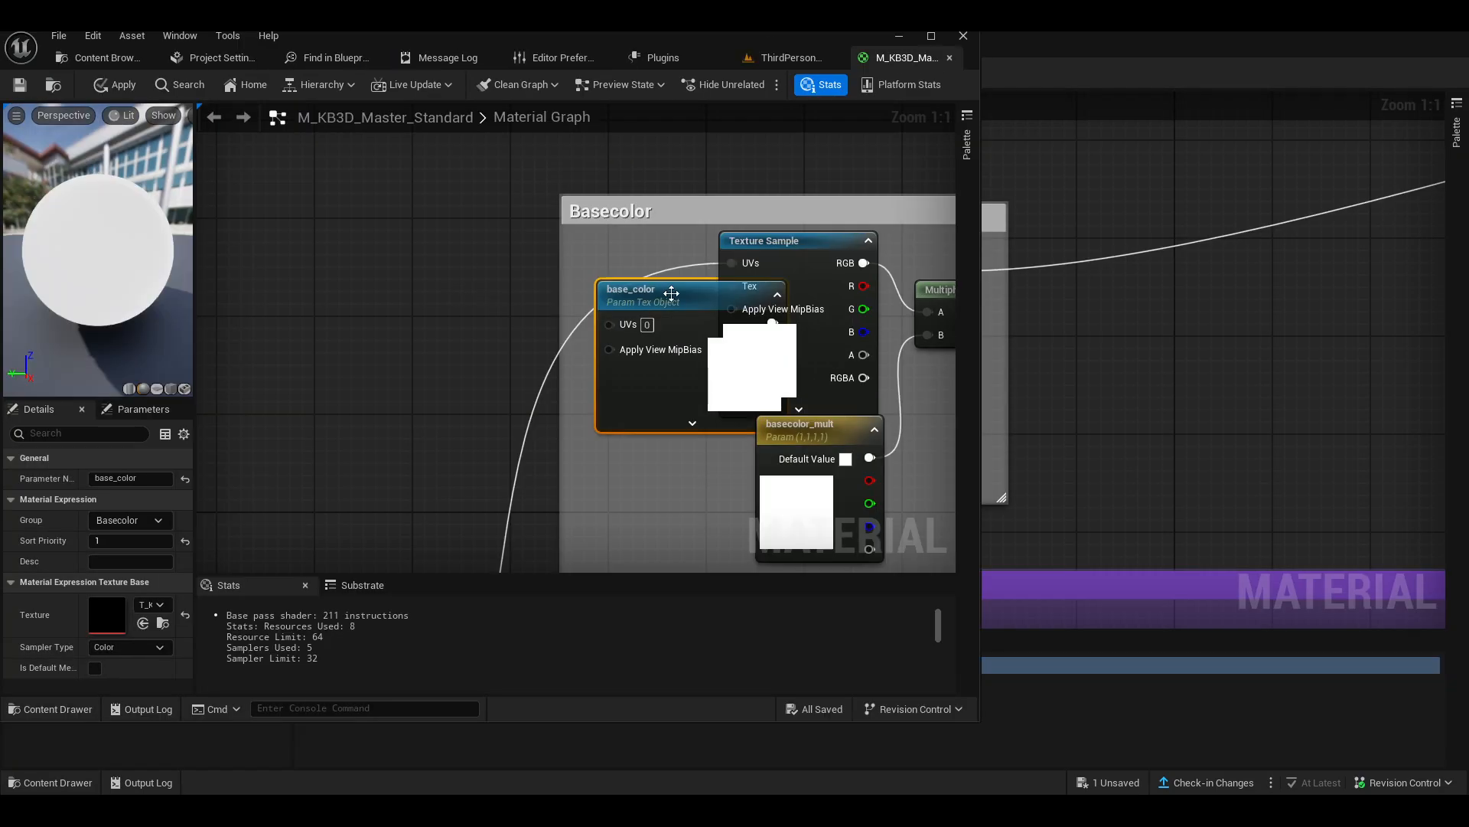
- In the original project's master material, move the base_color and emissive nodes clear of their Texture Samples for comparison
{"action": "left_click_drag", "start_coordinate": [671, 293], "coordinate": [539, 314]}
{"action": "right_click_drag", "start_coordinate": [415, 317], "coordinate": [278, 329]}
{"action": "scroll", "coordinate": [436, 223], "scroll_direction": "down", "scroll_amount": 8}
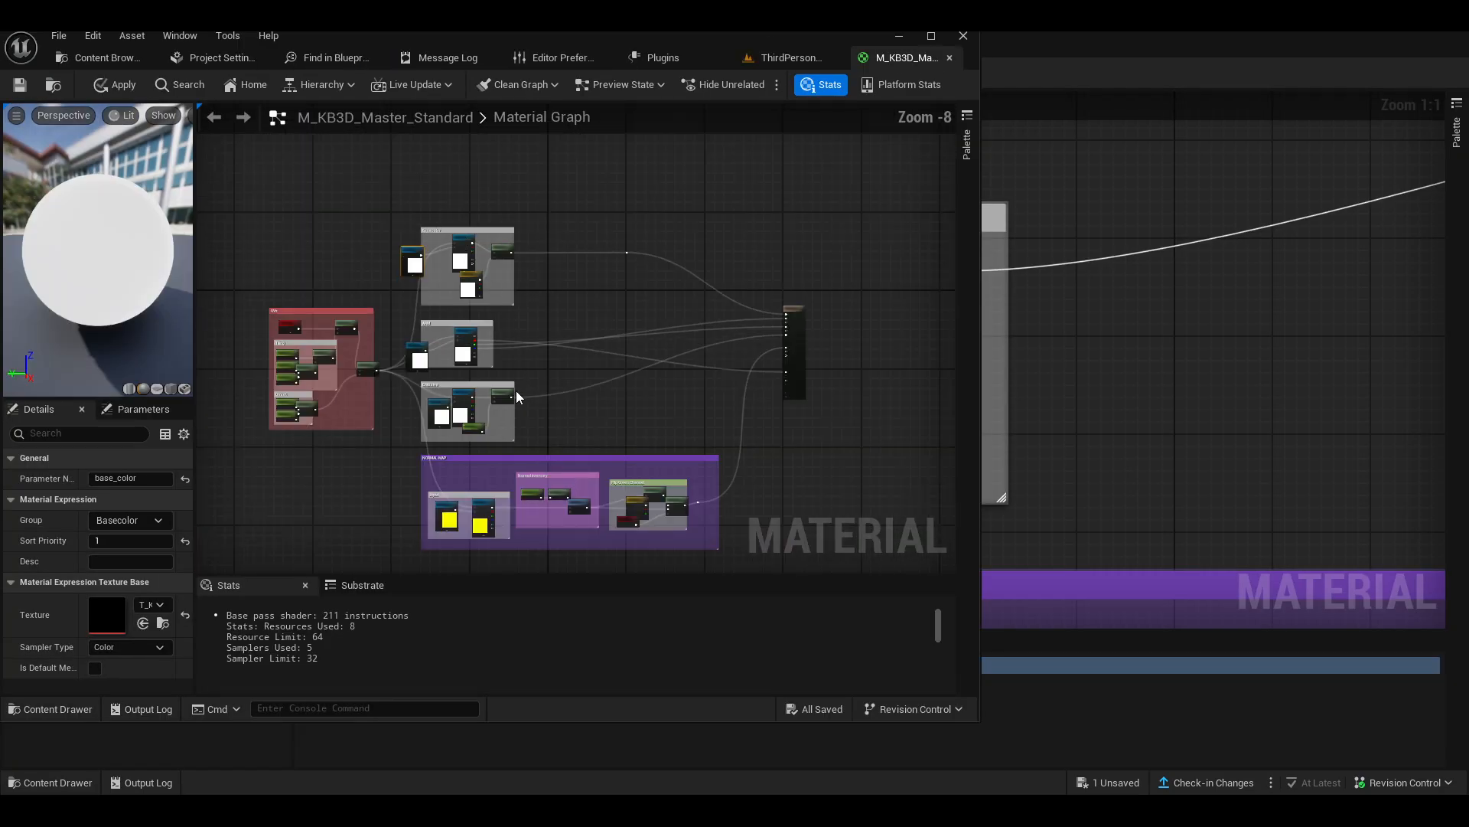
{"action": "right_click_drag", "start_coordinate": [510, 391], "coordinate": [537, 150]}
{"action": "scroll", "coordinate": [435, 148], "scroll_direction": "up", "scroll_amount": 4}
{"action": "right_click_drag", "start_coordinate": [541, 291], "coordinate": [566, 450]}
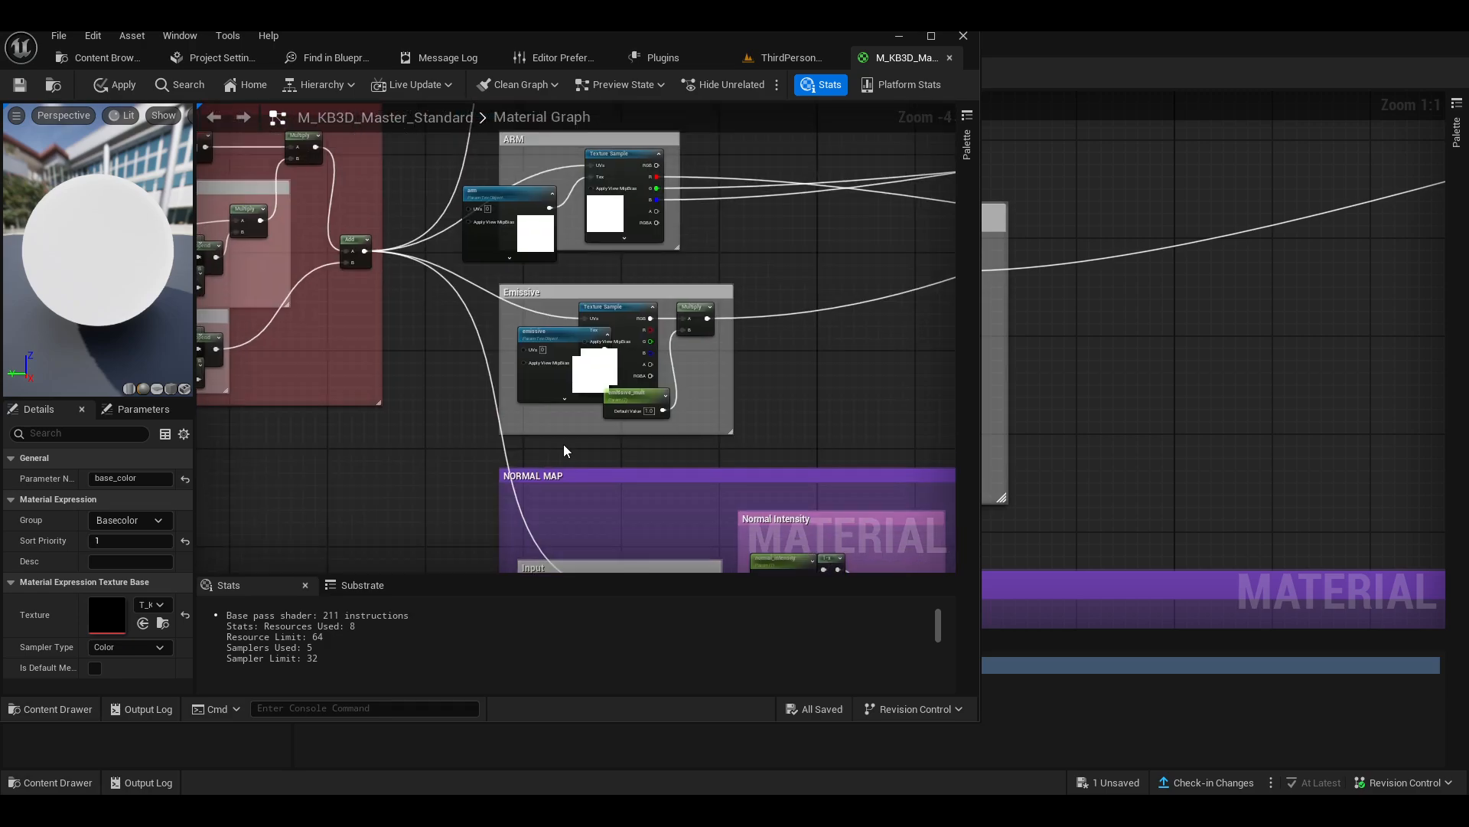
{"action": "scroll", "coordinate": [581, 337], "scroll_direction": "up", "scroll_amount": 4}
{"action": "left_click_drag", "start_coordinate": [575, 336], "coordinate": [425, 353]}
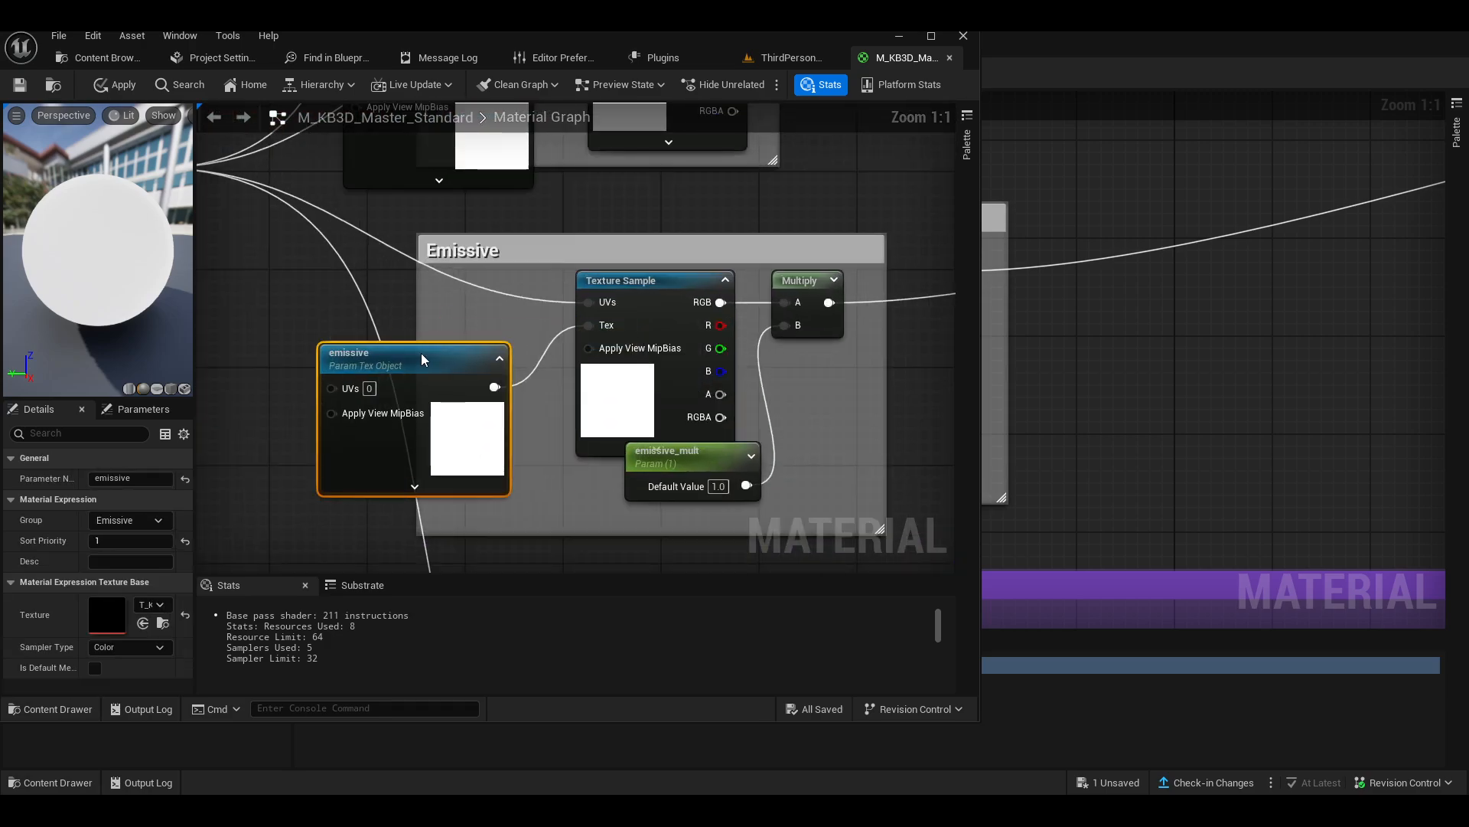
{"action": "scroll", "coordinate": [579, 275], "scroll_direction": "down", "scroll_amount": 4}
{"action": "scroll", "coordinate": [580, 276], "scroll_direction": "down", "scroll_amount": 1}
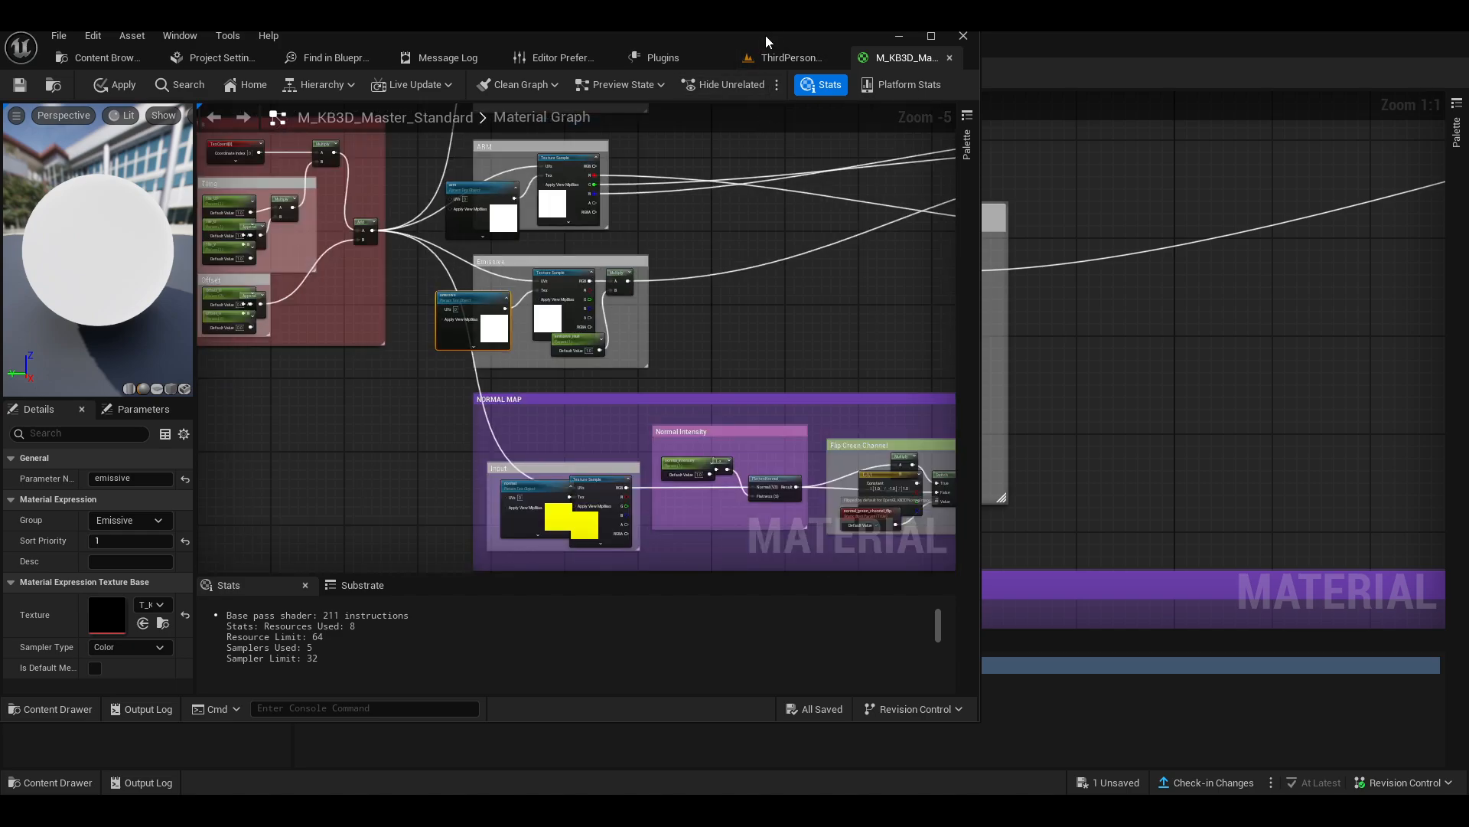
{"action": "mouse_move", "coordinate": [766, 36]}
{"action": "left_mouse_down"}
{"action": "mouse_move", "coordinate": [832, 80]}
{"action": "mouse_move", "coordinate": [780, 29]}
{"action": "left_mouse_up"}
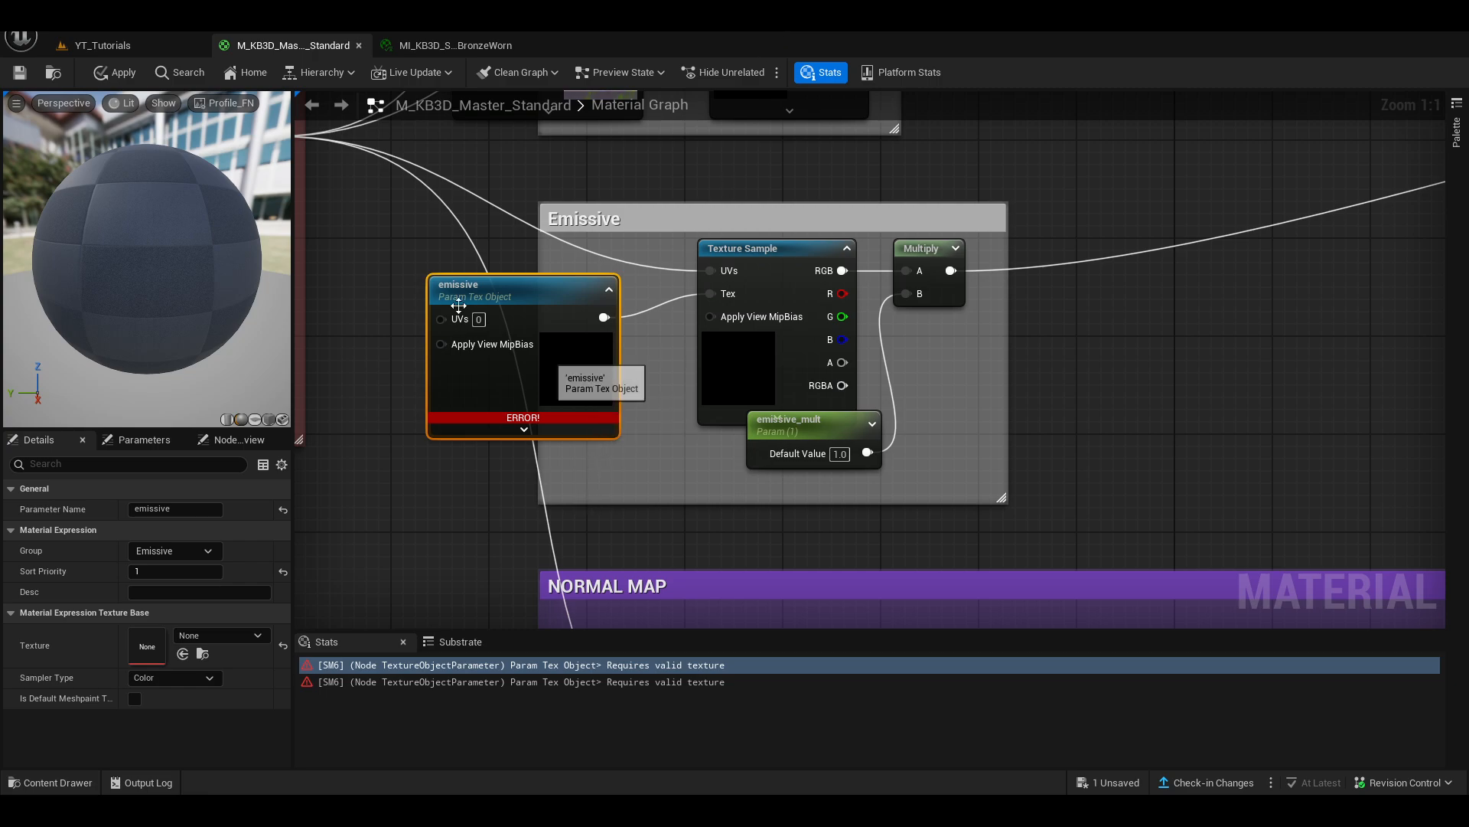
- Return to the YT_Tutorials level and extract KBFN_Secrets_Of_The_Luminara.zip on the Desktop into a folder of the same name
{"action": "left_click", "coordinate": [102, 45]}
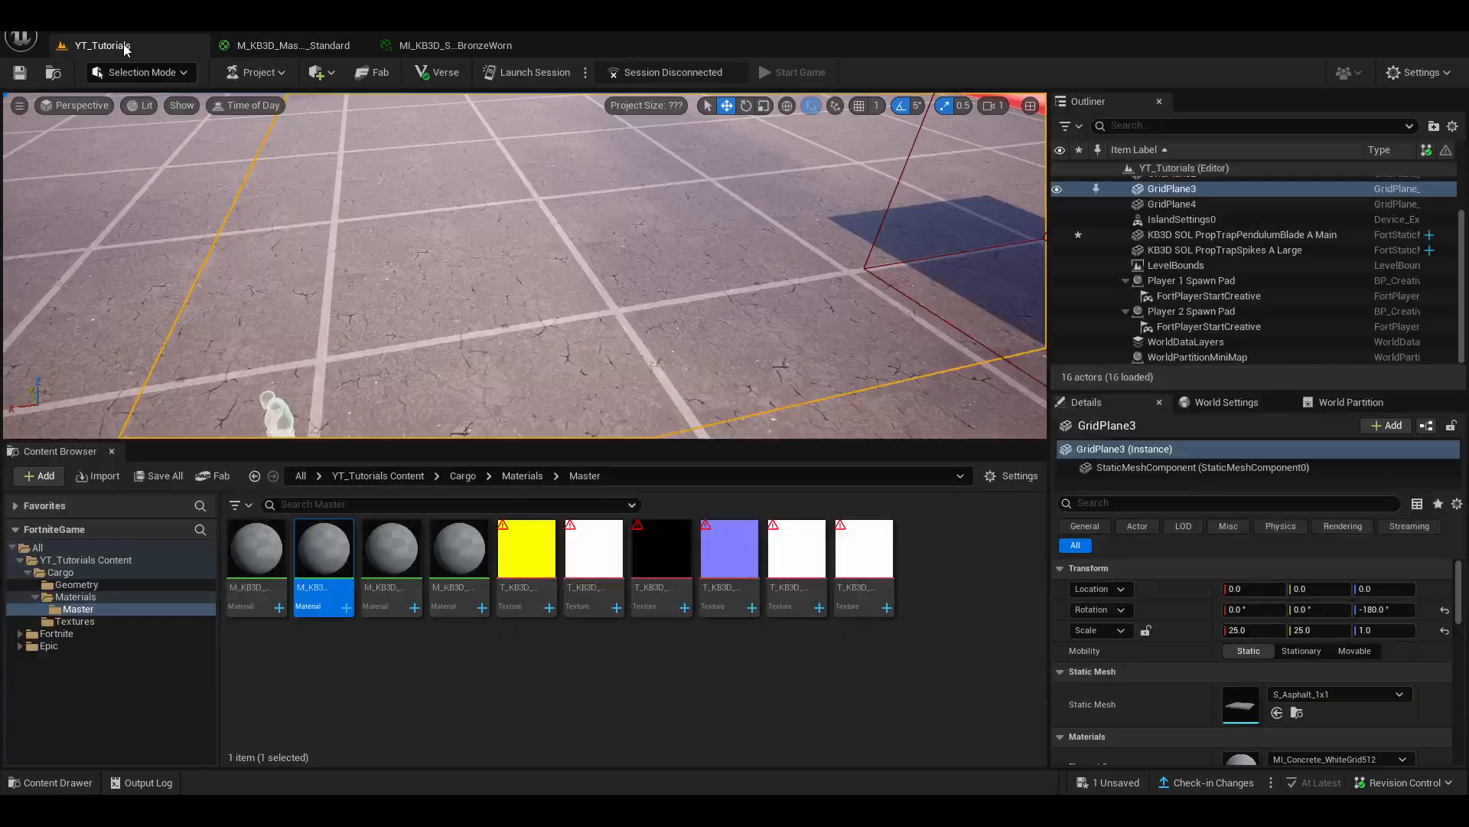
{"action": "left_click", "coordinate": [454, 705]}
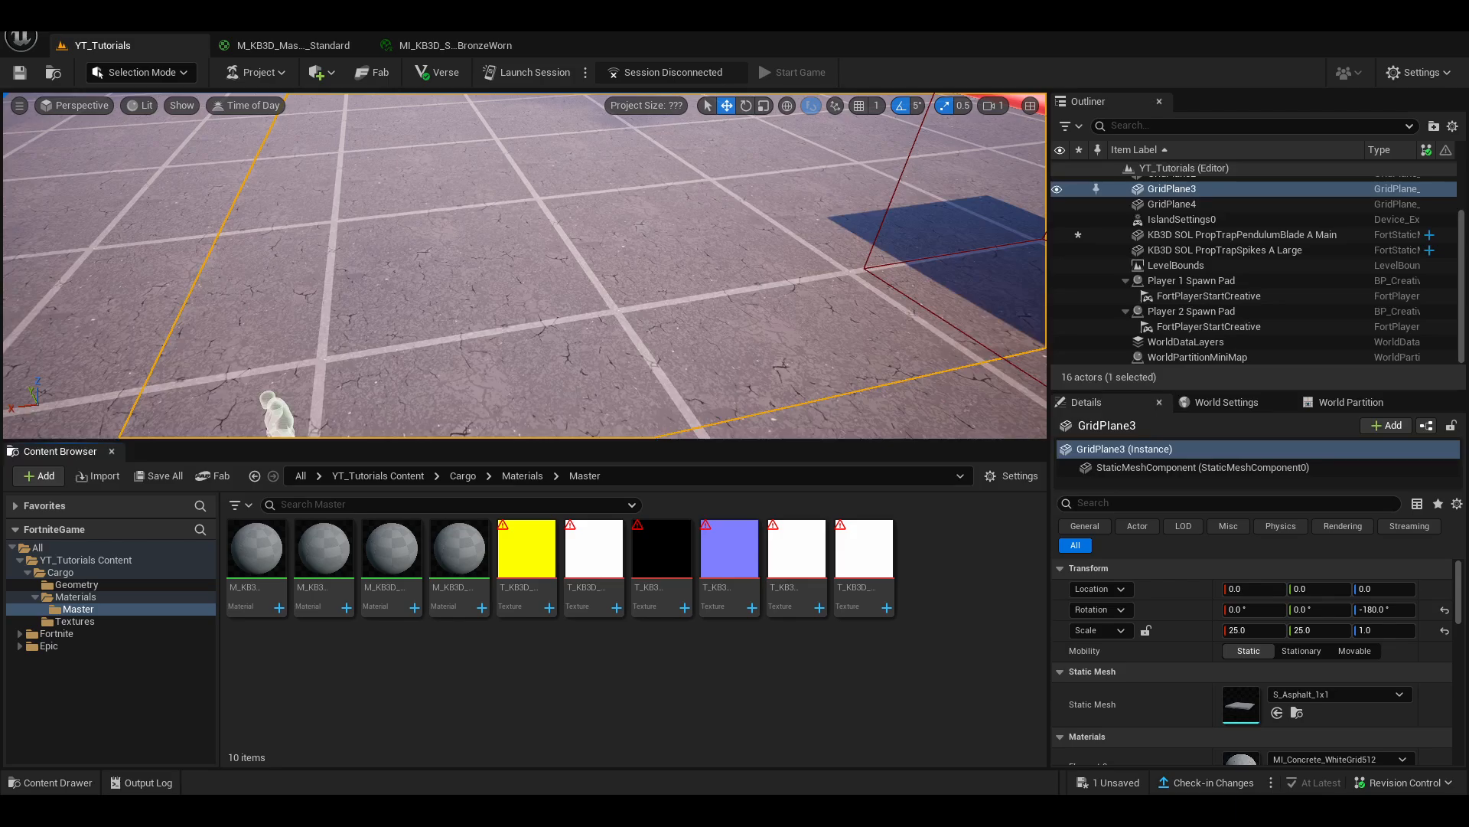
{"action": "key", "text": "alt+Tab"}
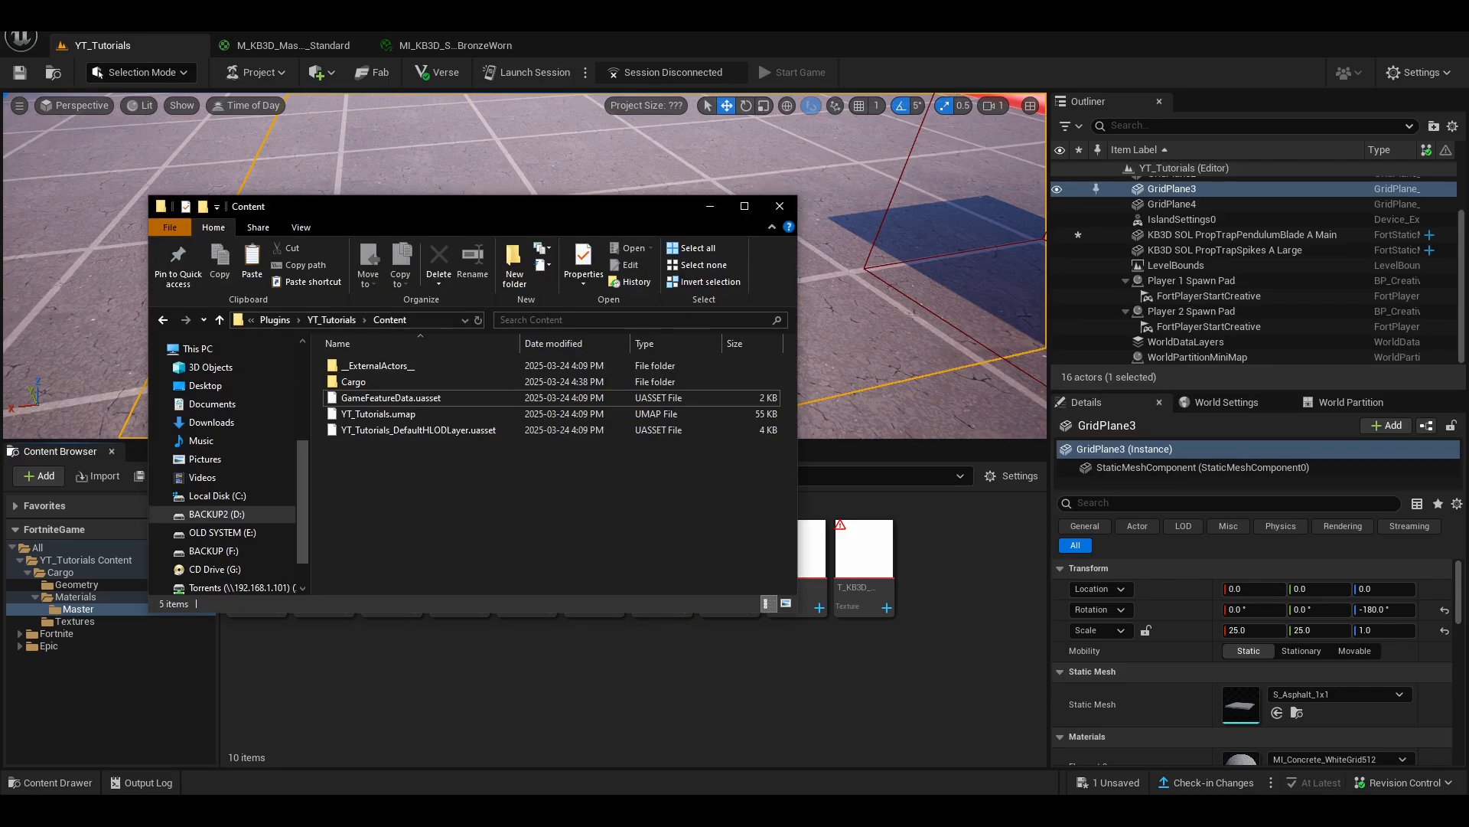
{"action": "key", "text": "super"}
{"action": "left_click", "coordinate": [286, 279]}
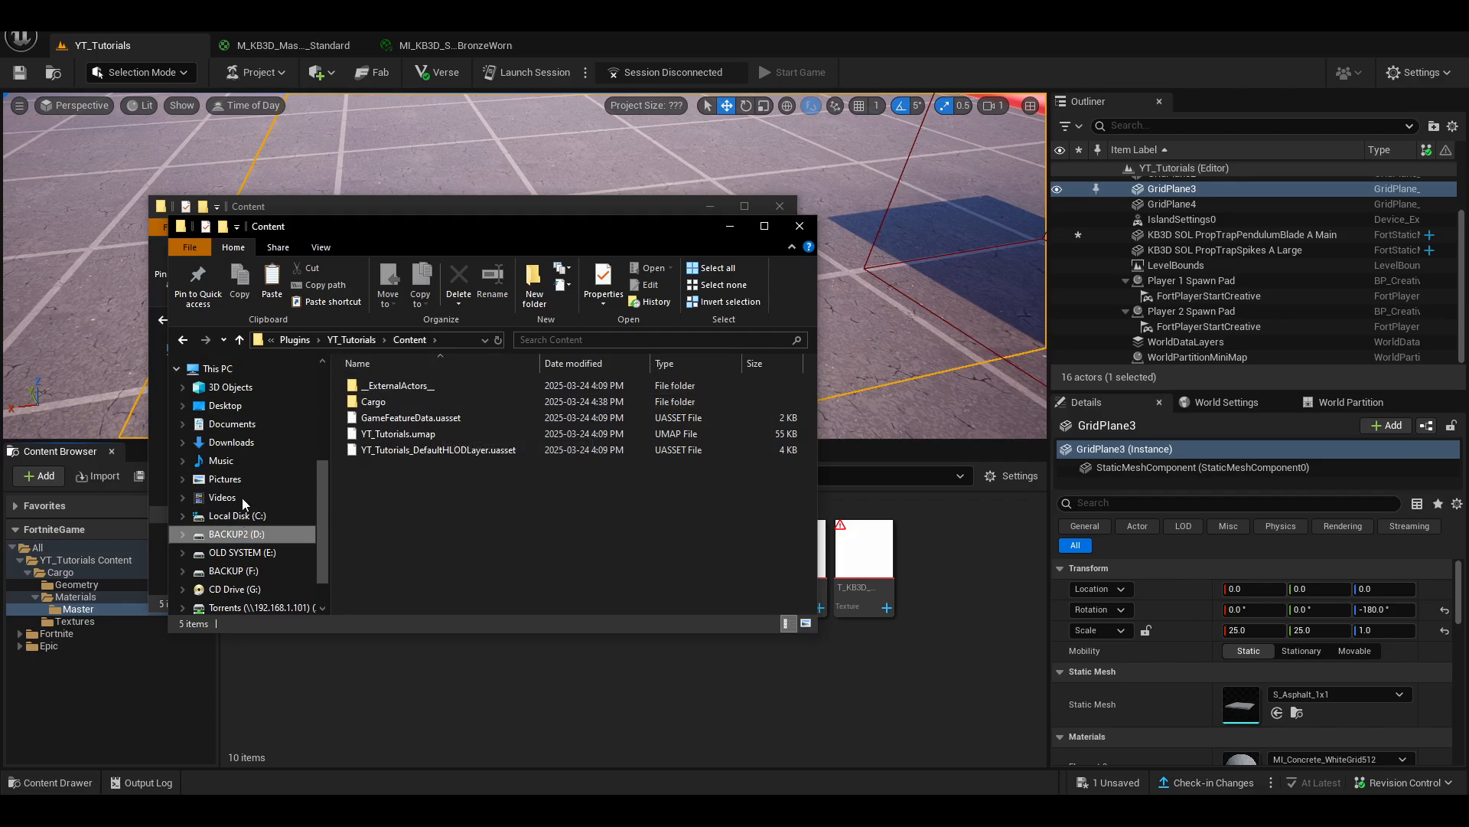
{"action": "left_click", "coordinate": [224, 406]}
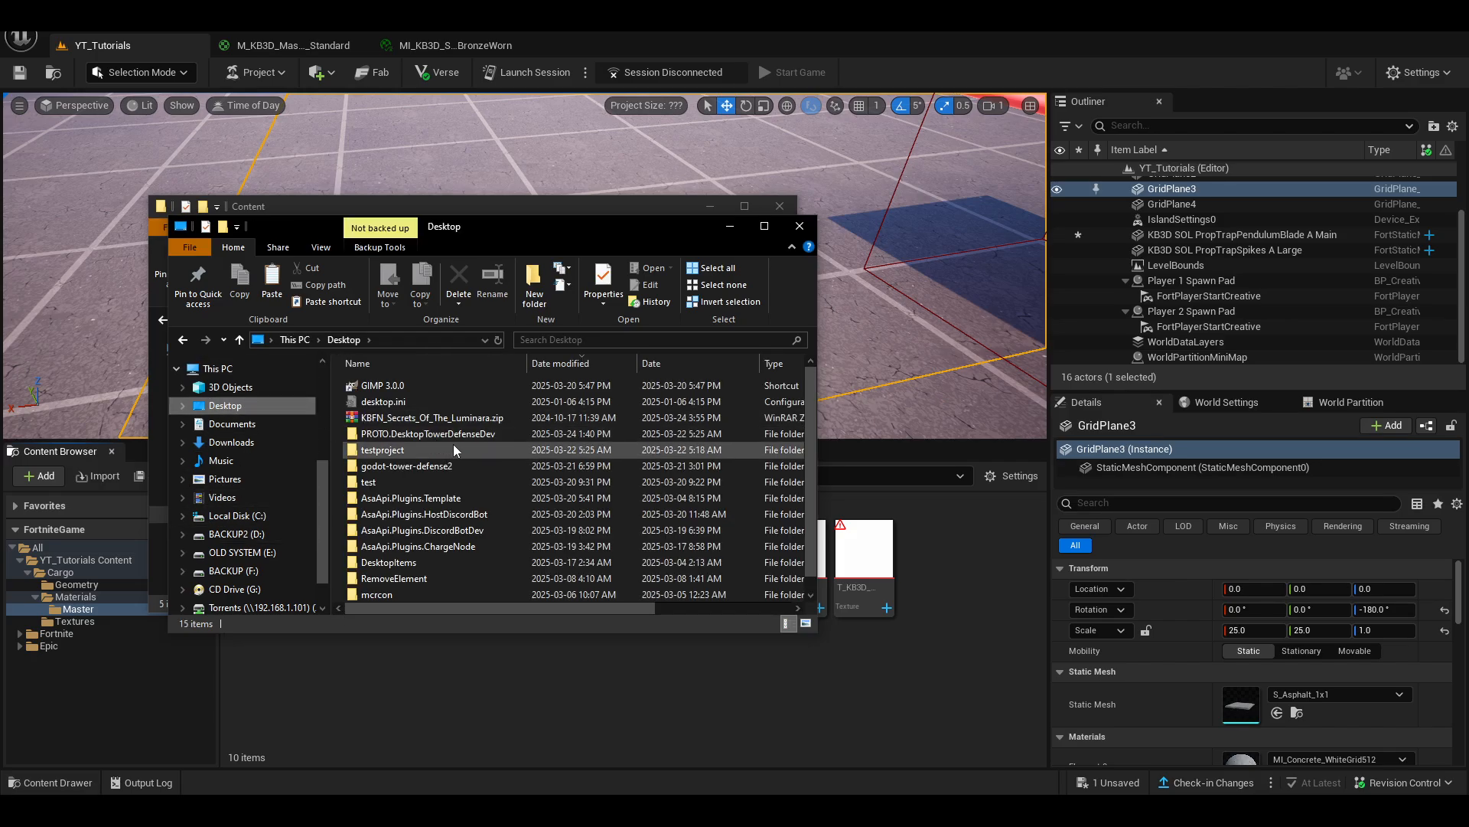
{"action": "right_click", "coordinate": [468, 424]}
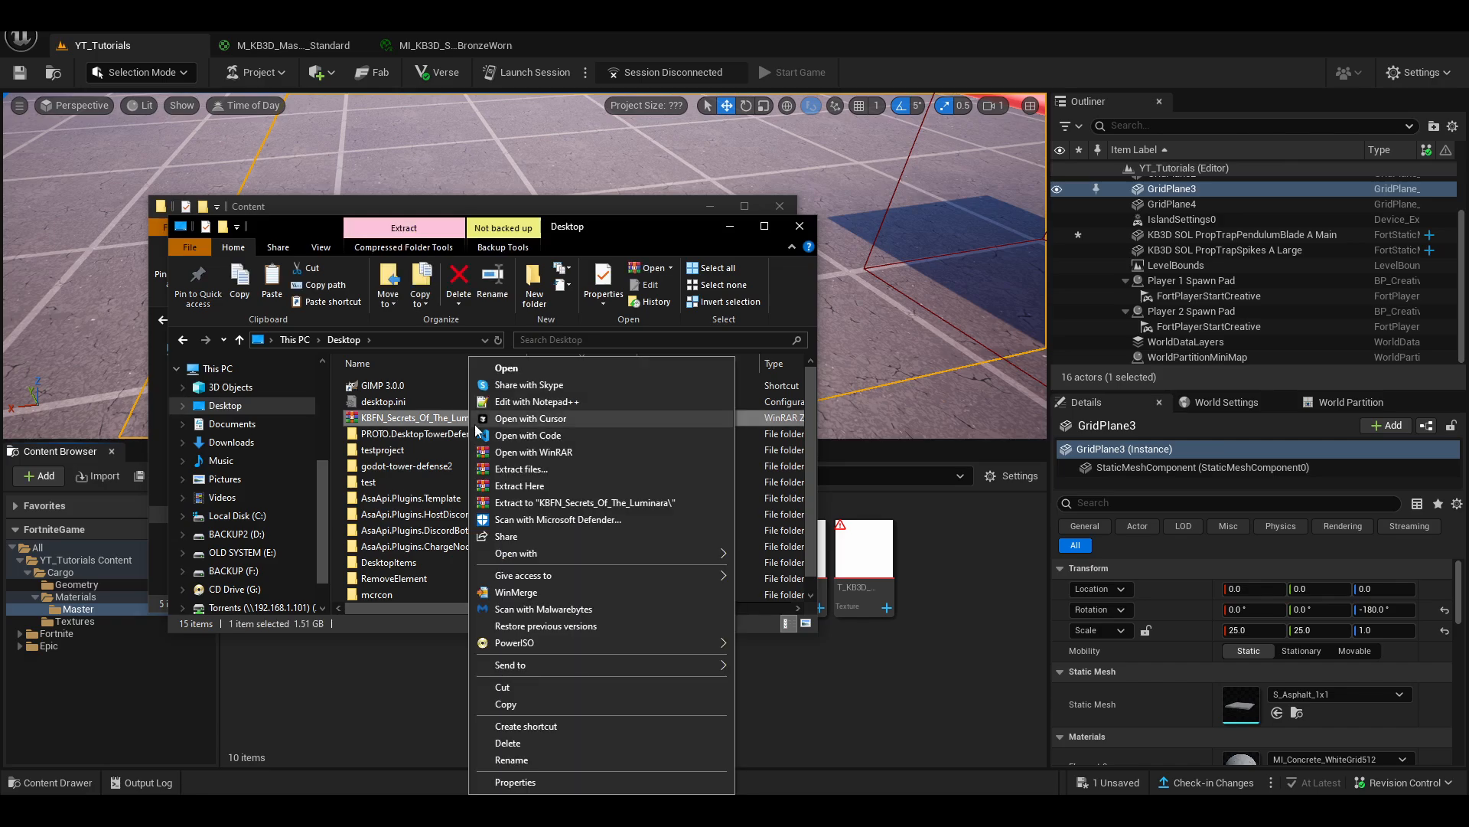
{"action": "left_click", "coordinate": [581, 502]}
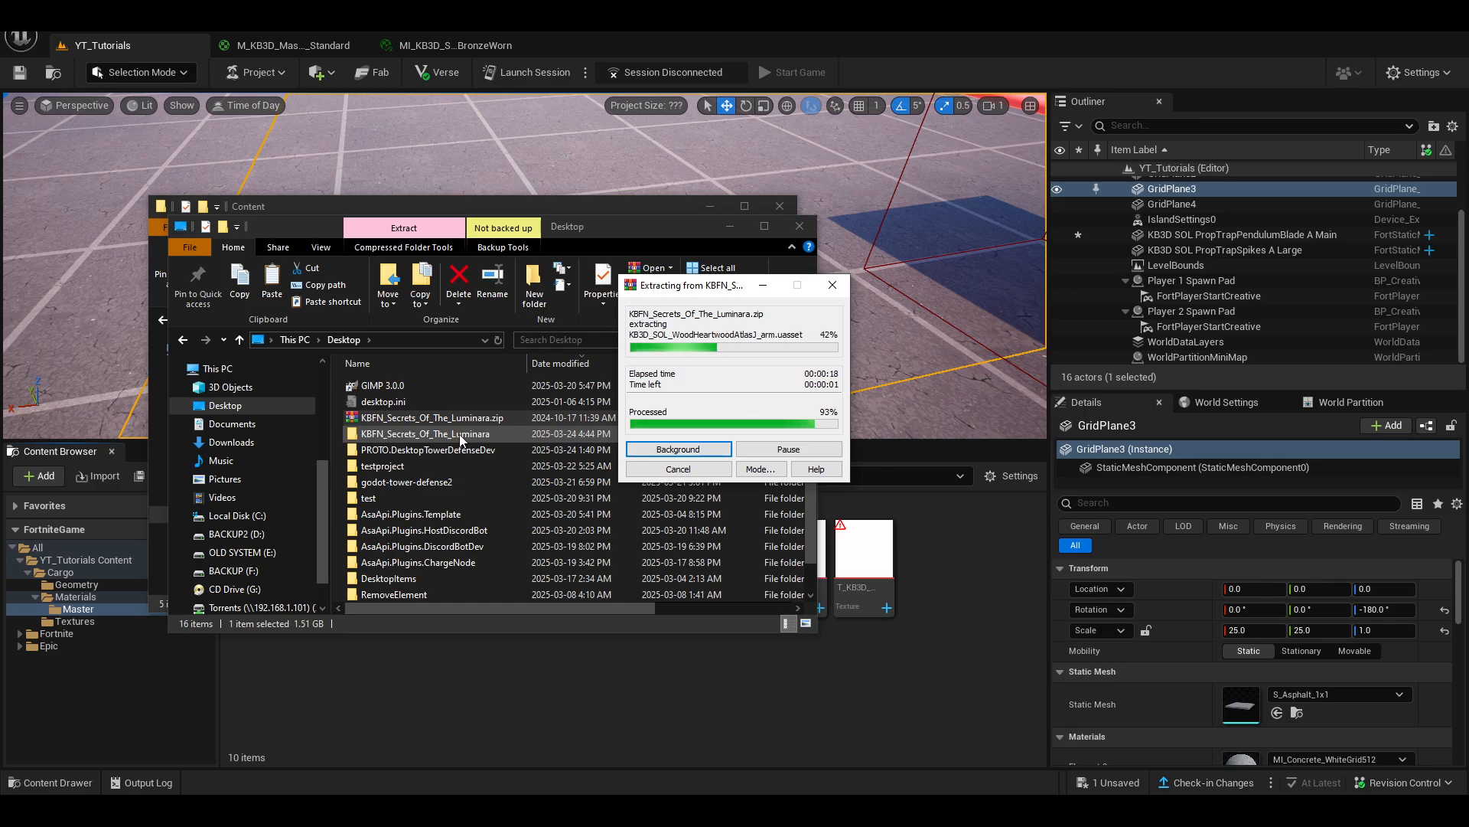
- Open the extracted KBFN_Secrets_Of_The_Luminara folder and browse into the kit's folder inside Plugins
{"action": "double_click", "coordinate": [459, 434]}
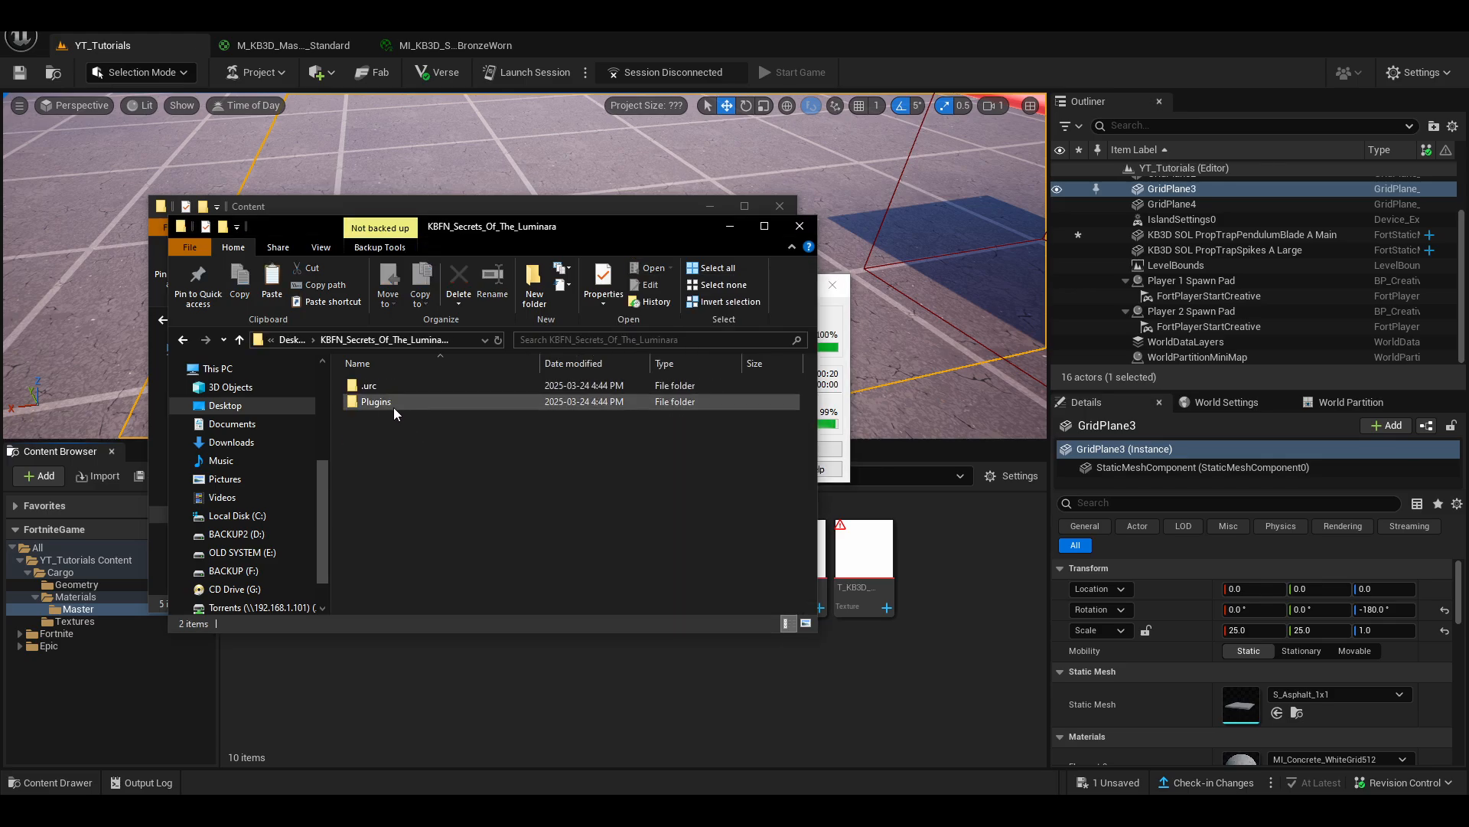
{"action": "left_click", "coordinate": [394, 404]}
{"action": "double_click", "coordinate": [448, 388]}
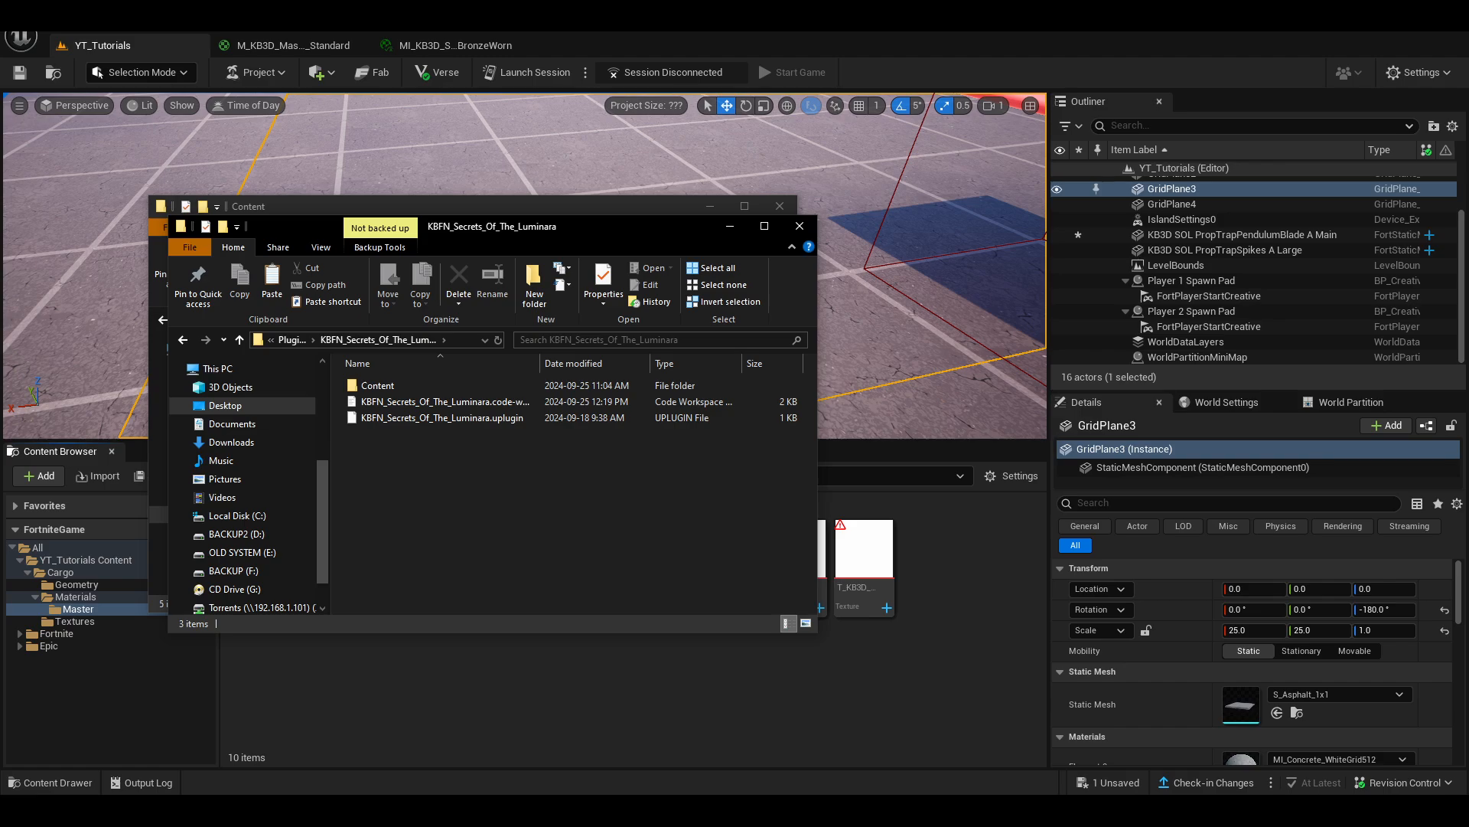
- Launch another UnrealEditorFortnite-Win64-Shipping.exe instance and close the original Unreal project, discarding the master material changes
{"action": "key", "text": "alt+Tab"}
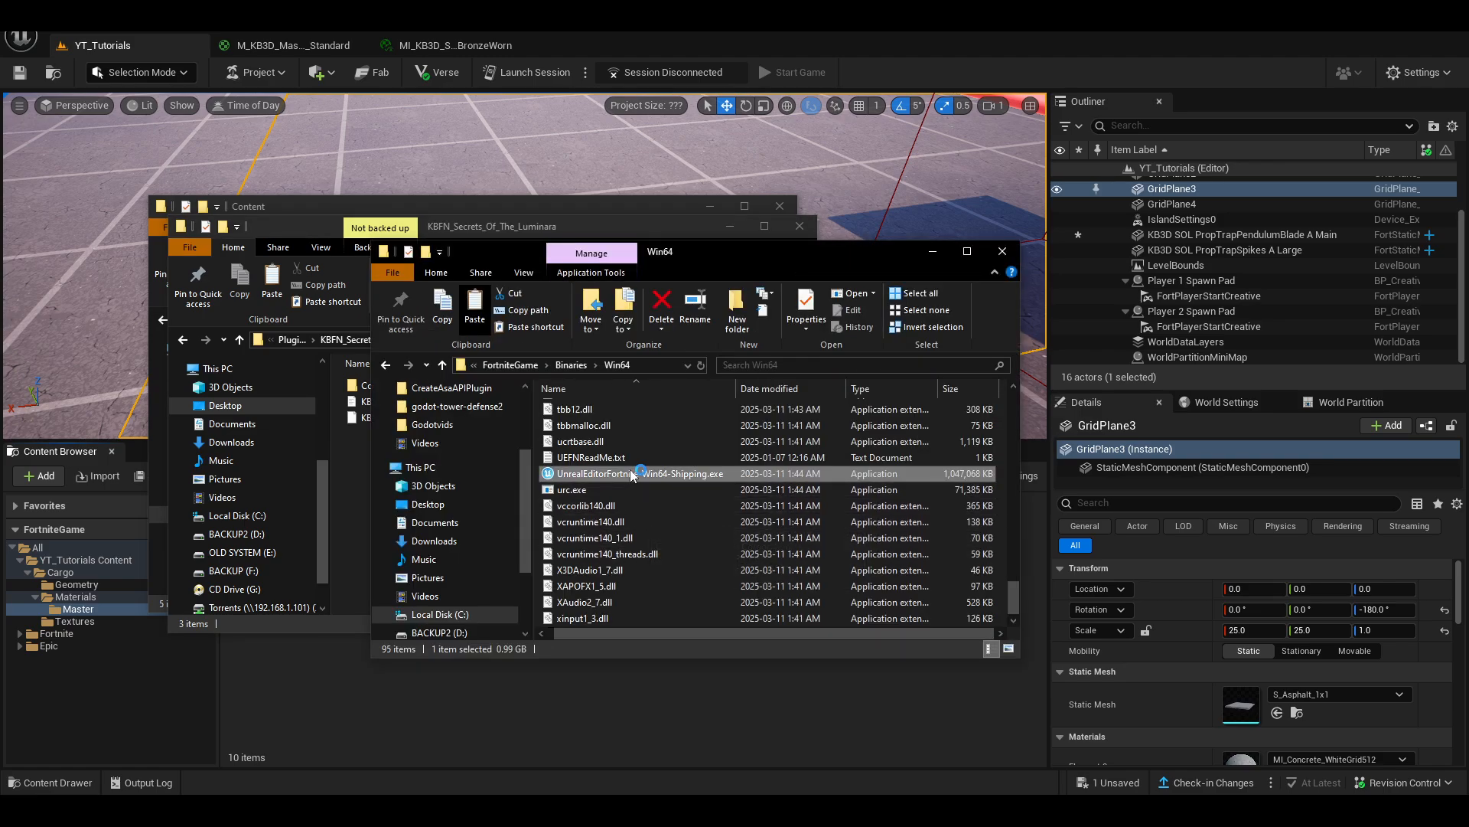
{"action": "key", "text": "alt+Tab"}
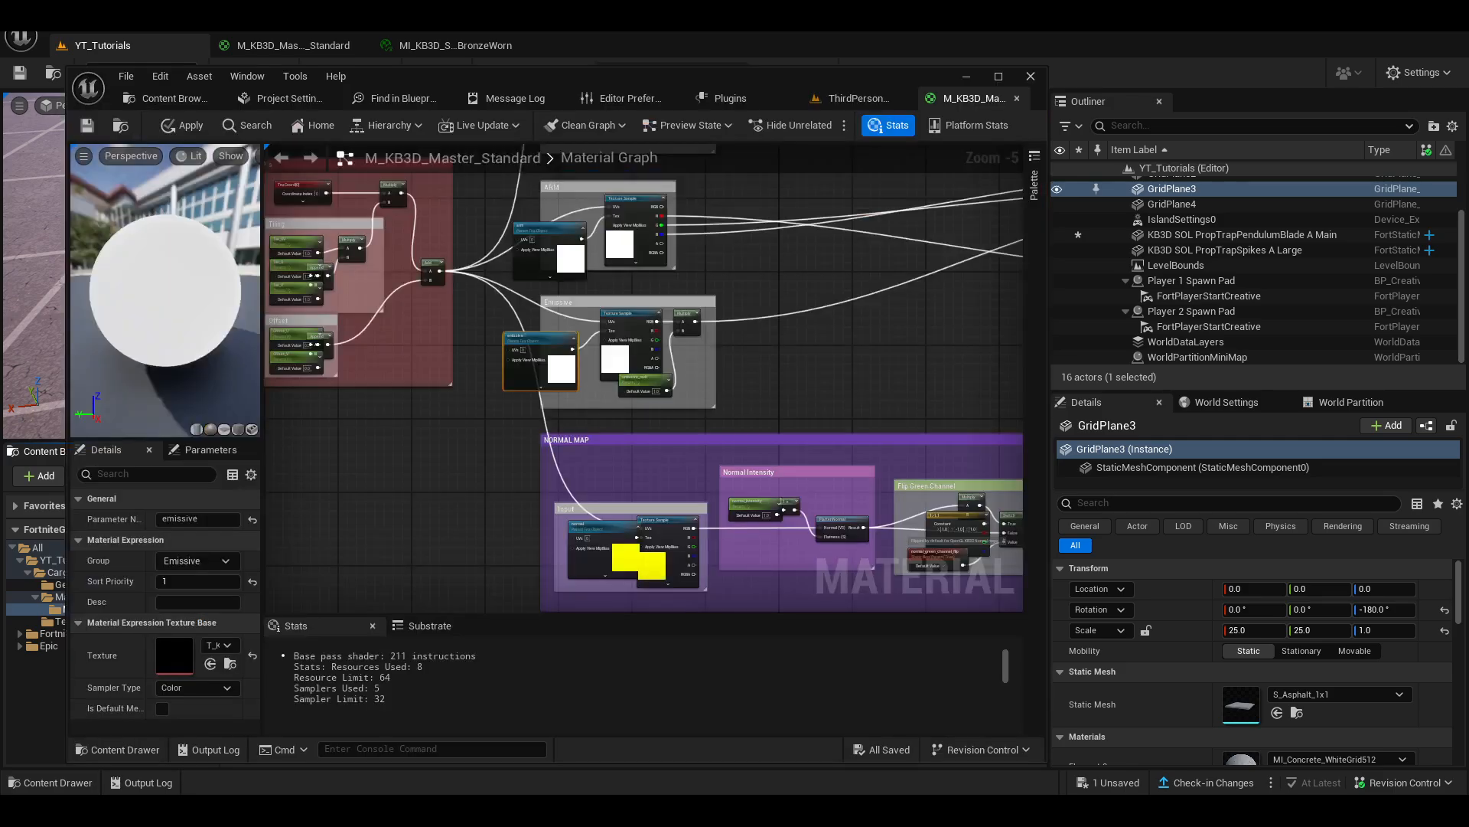
{"action": "left_click", "coordinate": [1027, 78]}
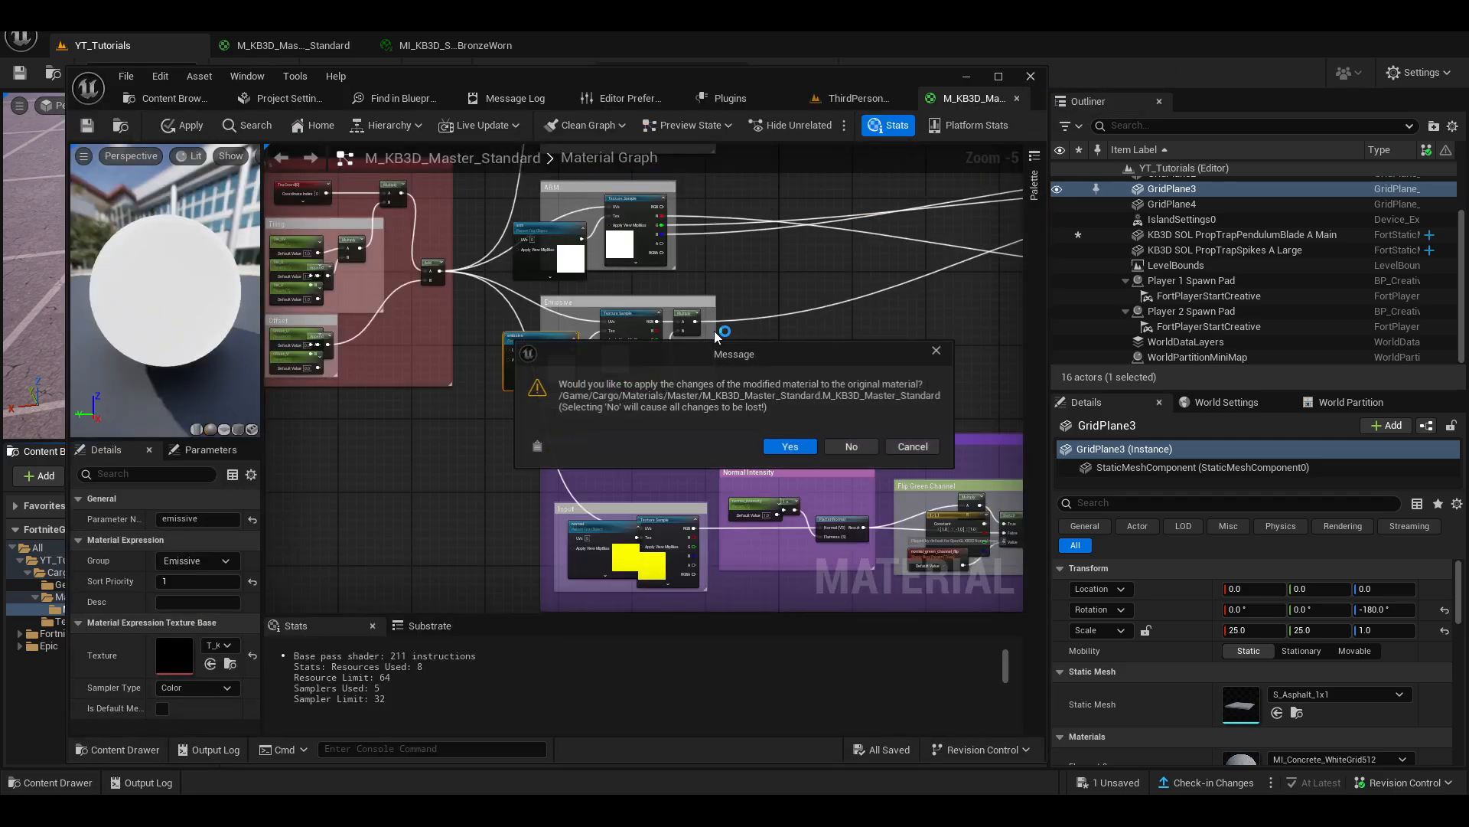
{"action": "left_click", "coordinate": [851, 446]}
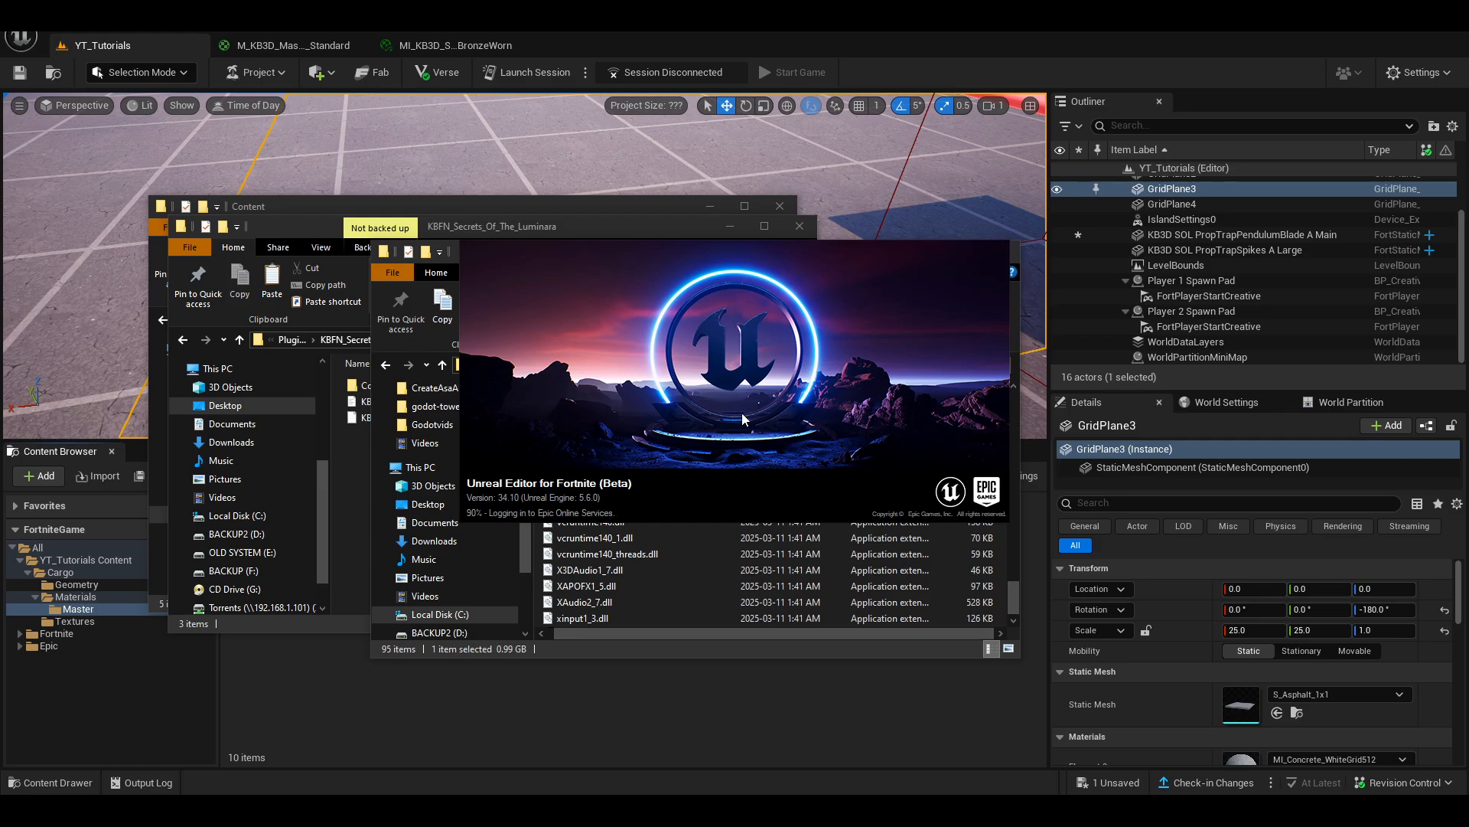
- Back in the YT_Tutorials project, delete the Cargo folder from the project content
{"action": "left_click", "coordinate": [712, 31]}
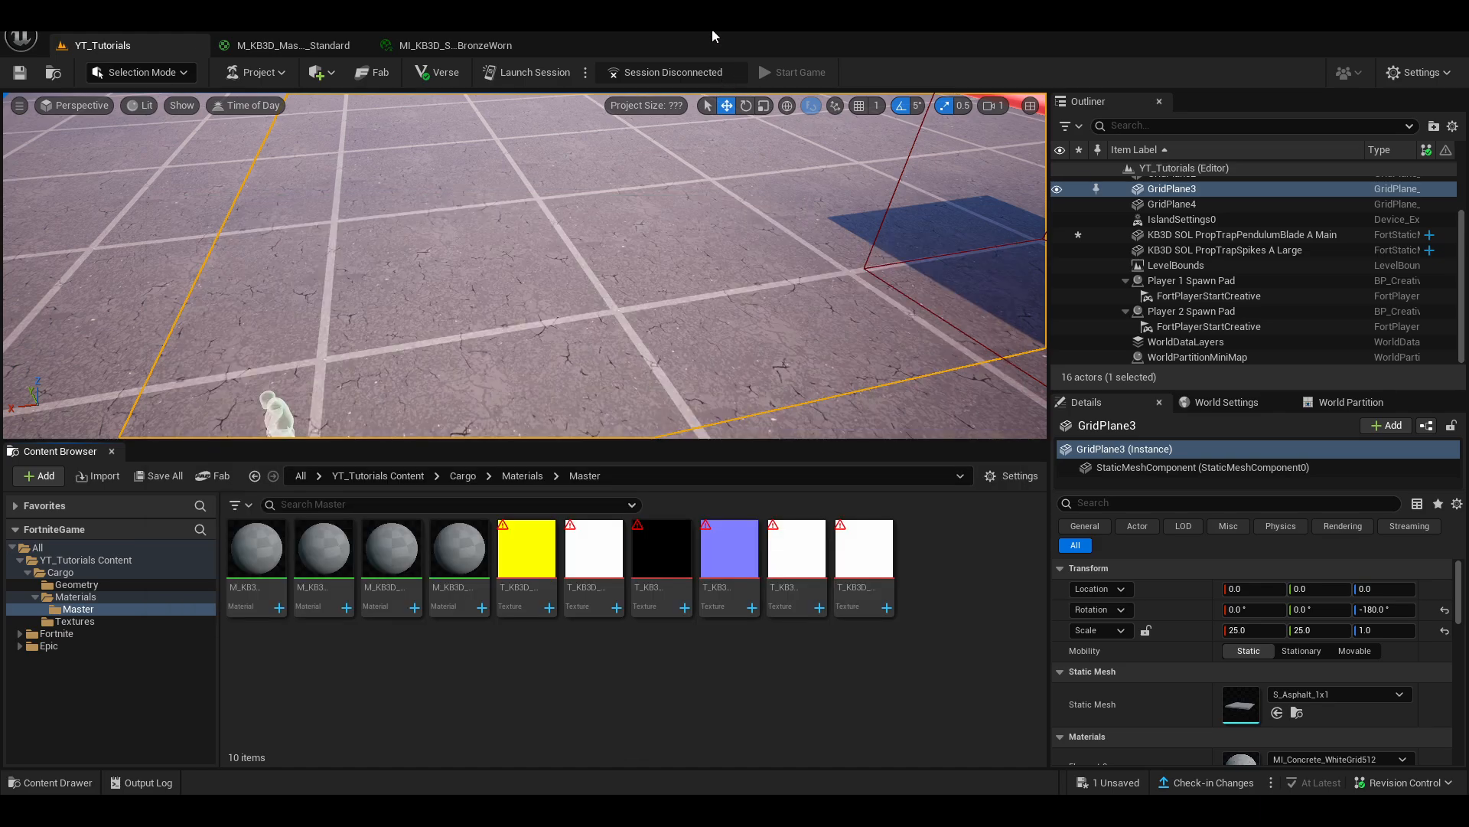
{"action": "right_click", "coordinate": [60, 572]}
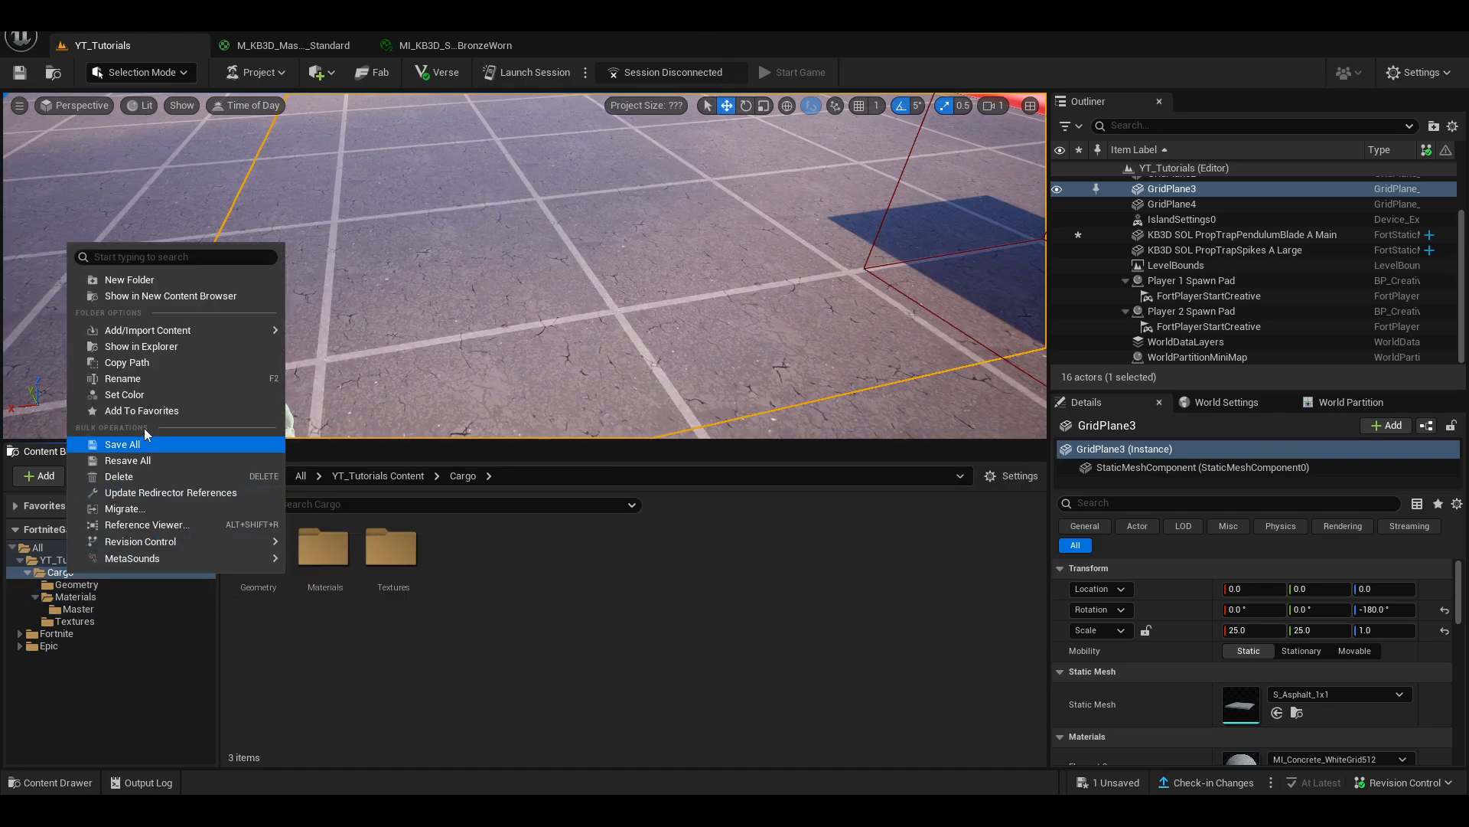
{"action": "left_click", "coordinate": [146, 476]}
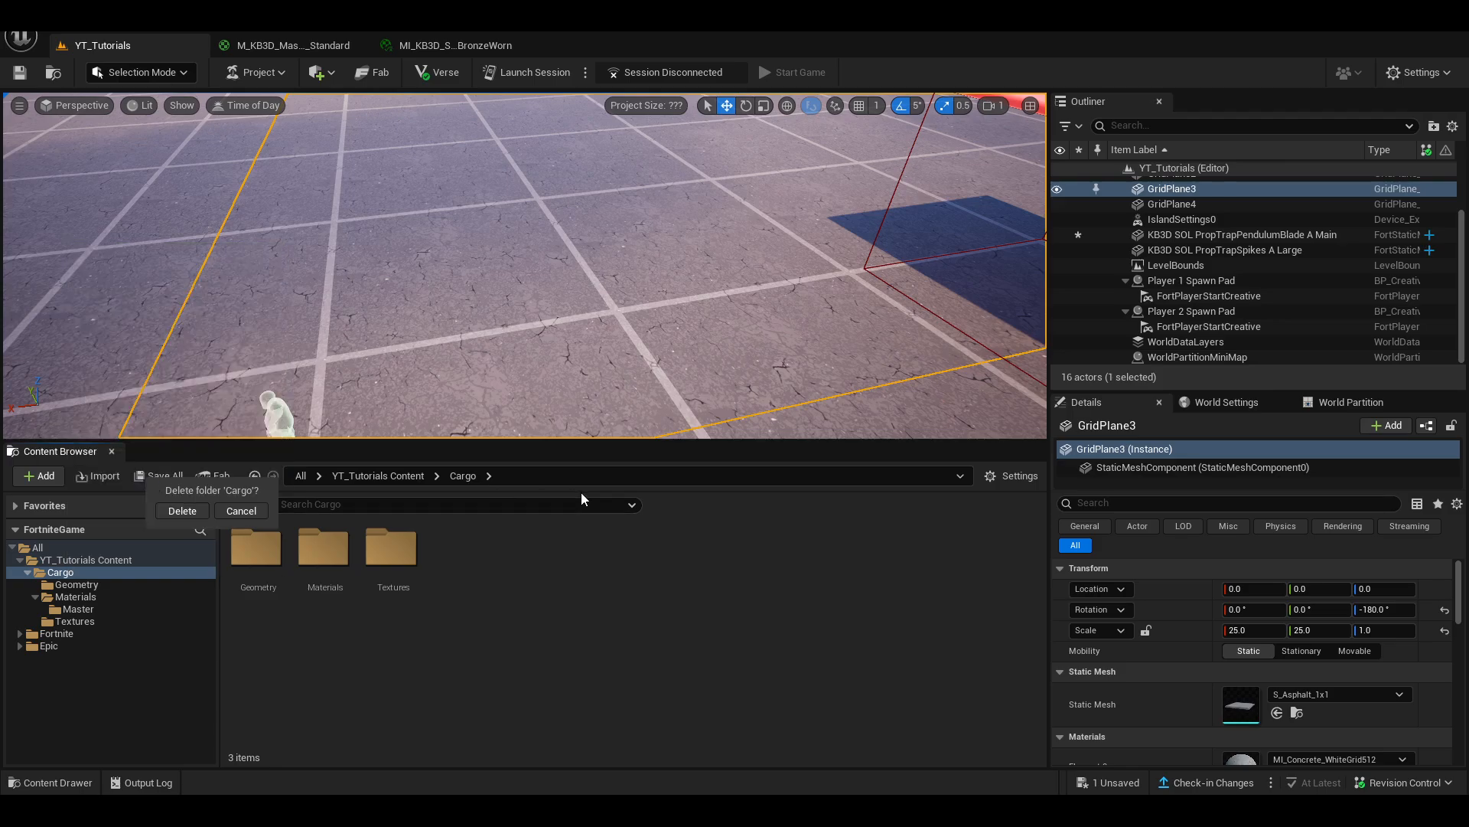
{"action": "left_click", "coordinate": [182, 511]}
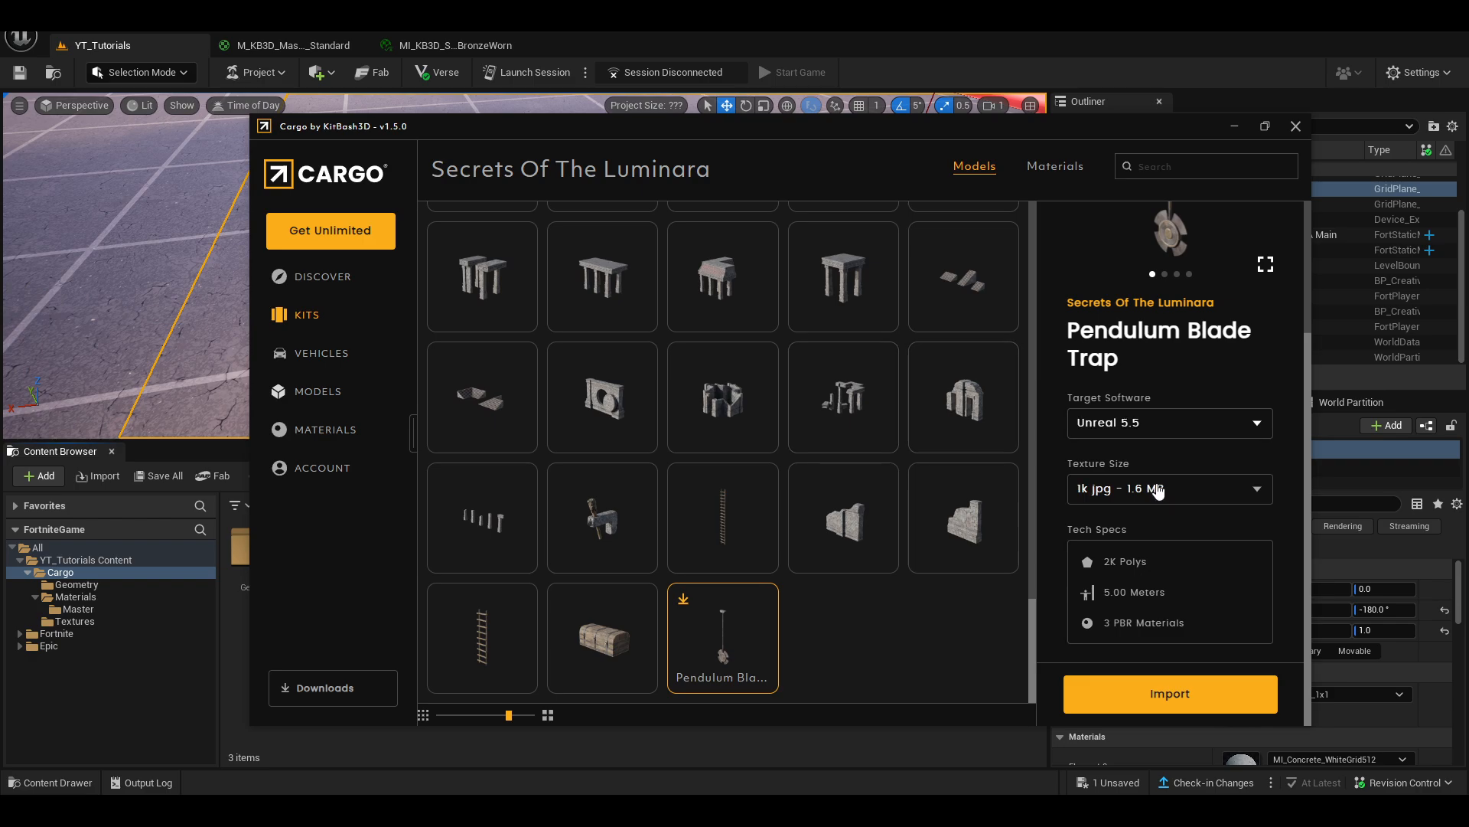
- Switch to Cargo and try the 1k png and 2k jpg texture sizes for the Pendulum Blade Trap, ending on 1k jpg
{"action": "left_click", "coordinate": [1157, 491]}
{"action": "left_click", "coordinate": [1140, 499]}
{"action": "left_click", "coordinate": [1140, 499]}
{"action": "left_click", "coordinate": [1133, 557]}
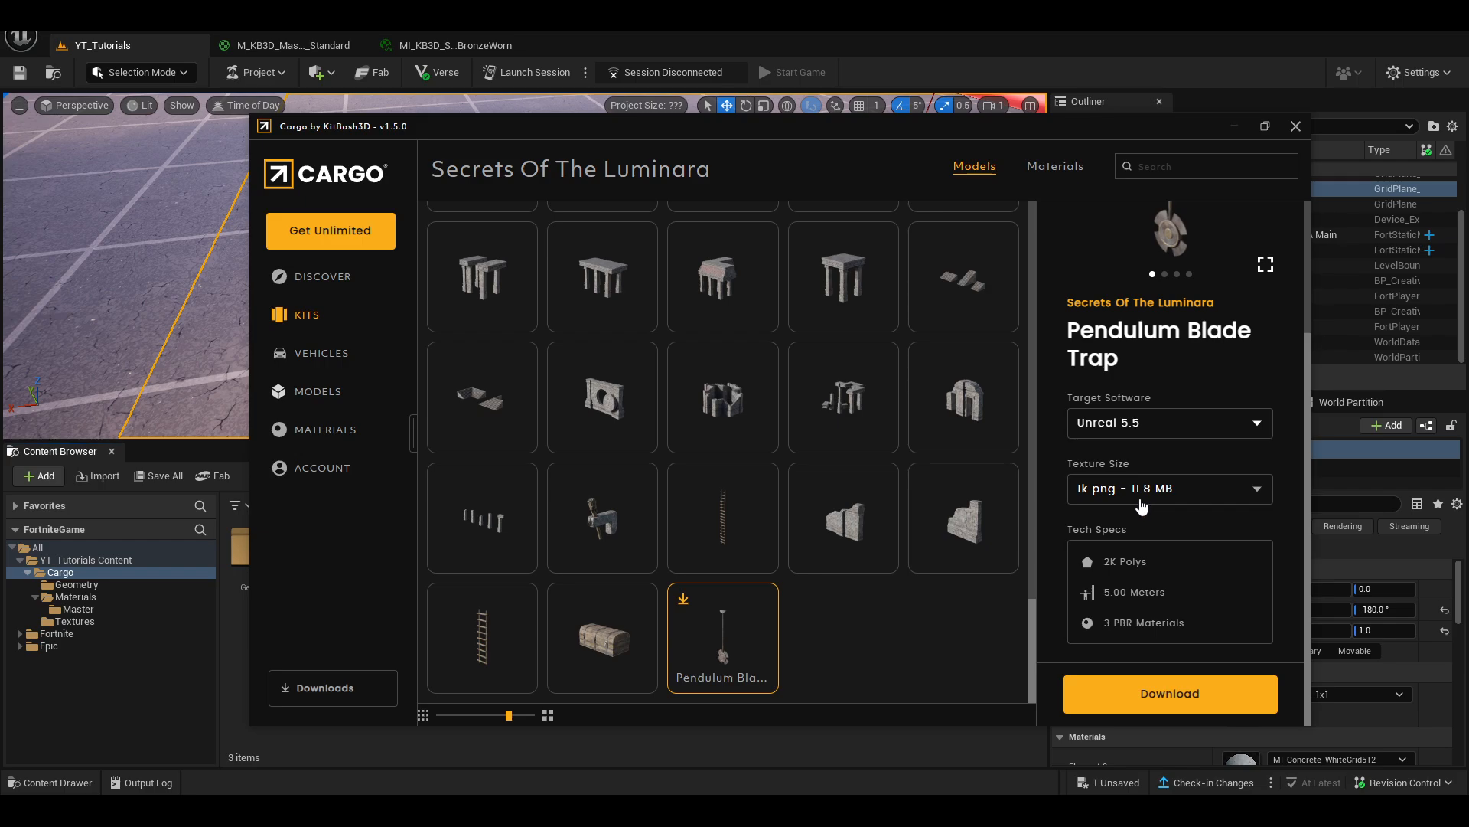
{"action": "left_click", "coordinate": [1141, 505]}
{"action": "left_click", "coordinate": [1132, 540]}
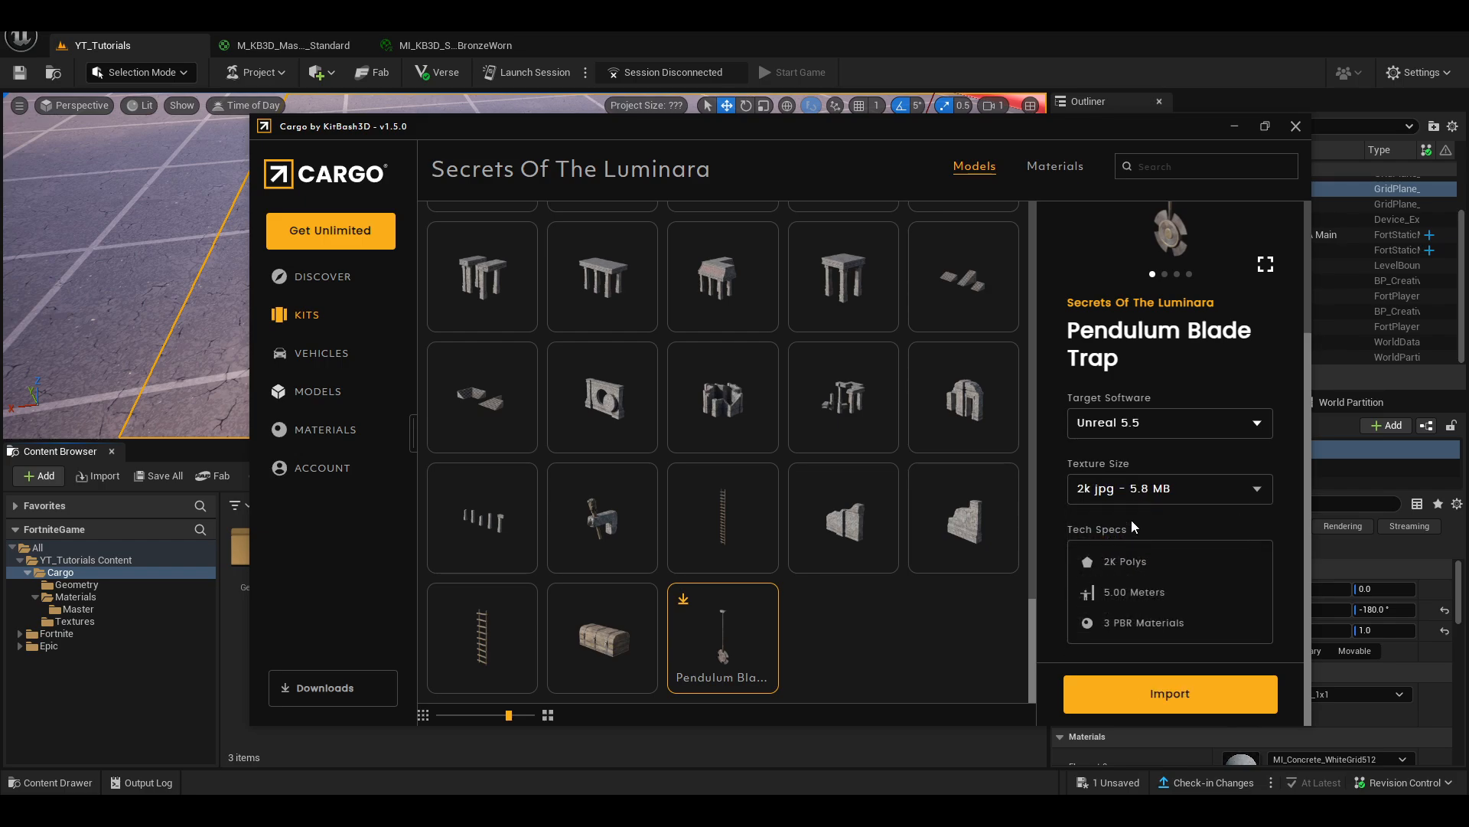
{"action": "left_click", "coordinate": [1139, 505]}
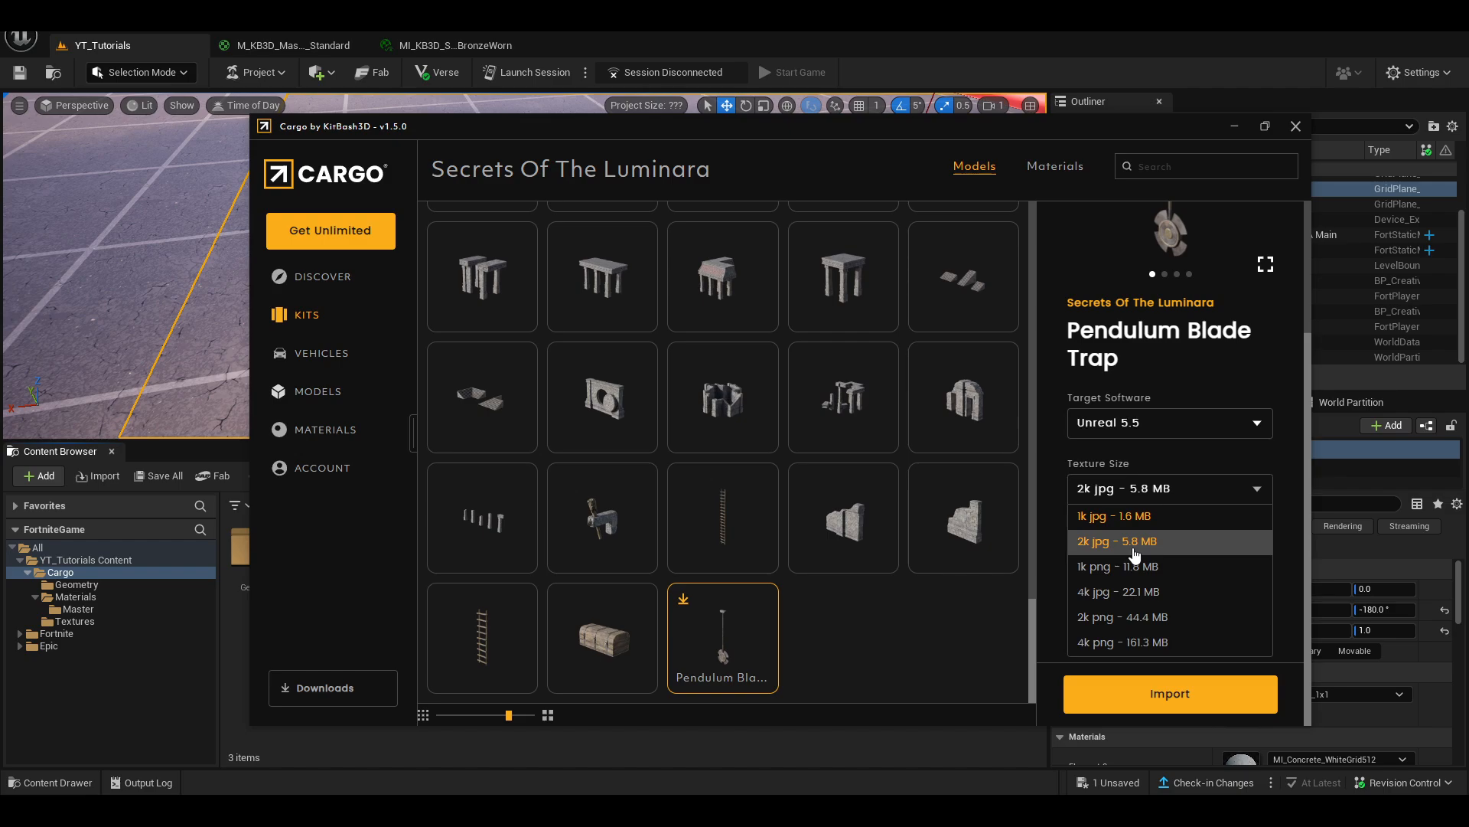
{"action": "left_click", "coordinate": [1135, 552]}
{"action": "left_click", "coordinate": [1136, 499]}
{"action": "left_click", "coordinate": [1131, 515]}
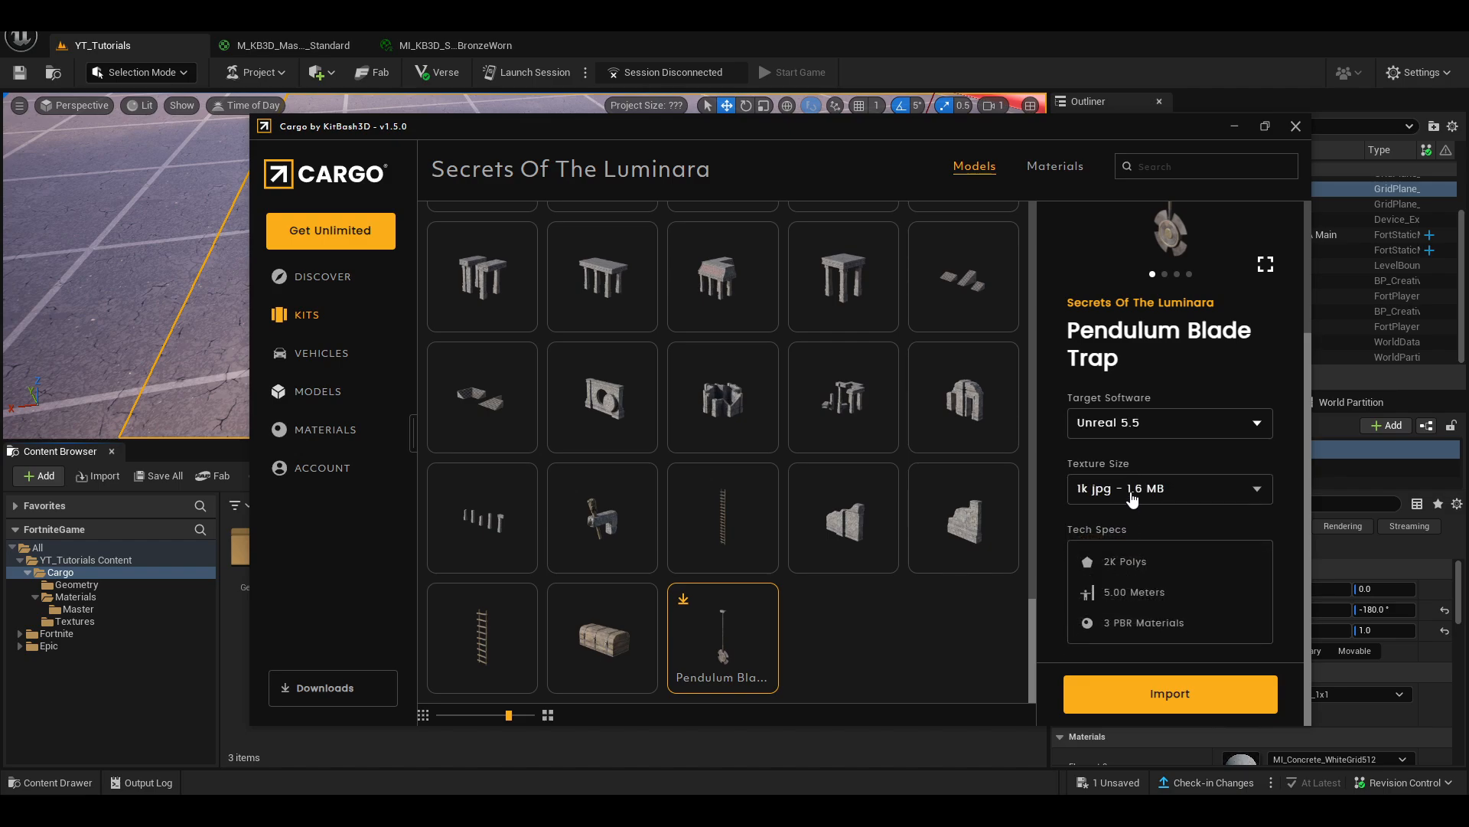
- Change the Pendulum Blade Trap's target software to Blender 4.3 and review the texture sizes offered
{"action": "left_click", "coordinate": [1133, 494]}
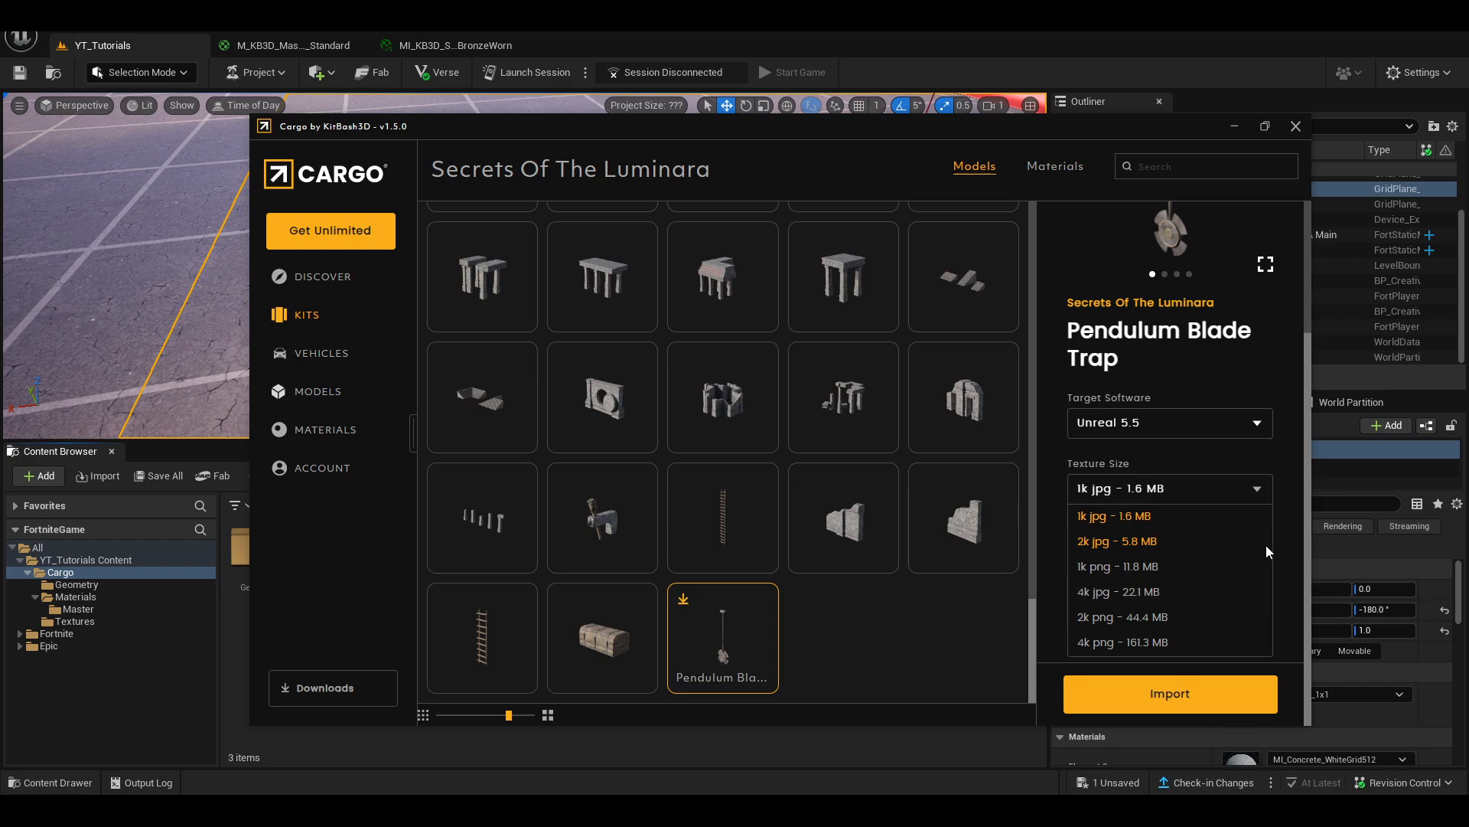
{"action": "left_click", "coordinate": [1241, 452]}
{"action": "left_click", "coordinate": [1171, 431]}
{"action": "left_click", "coordinate": [1116, 481]}
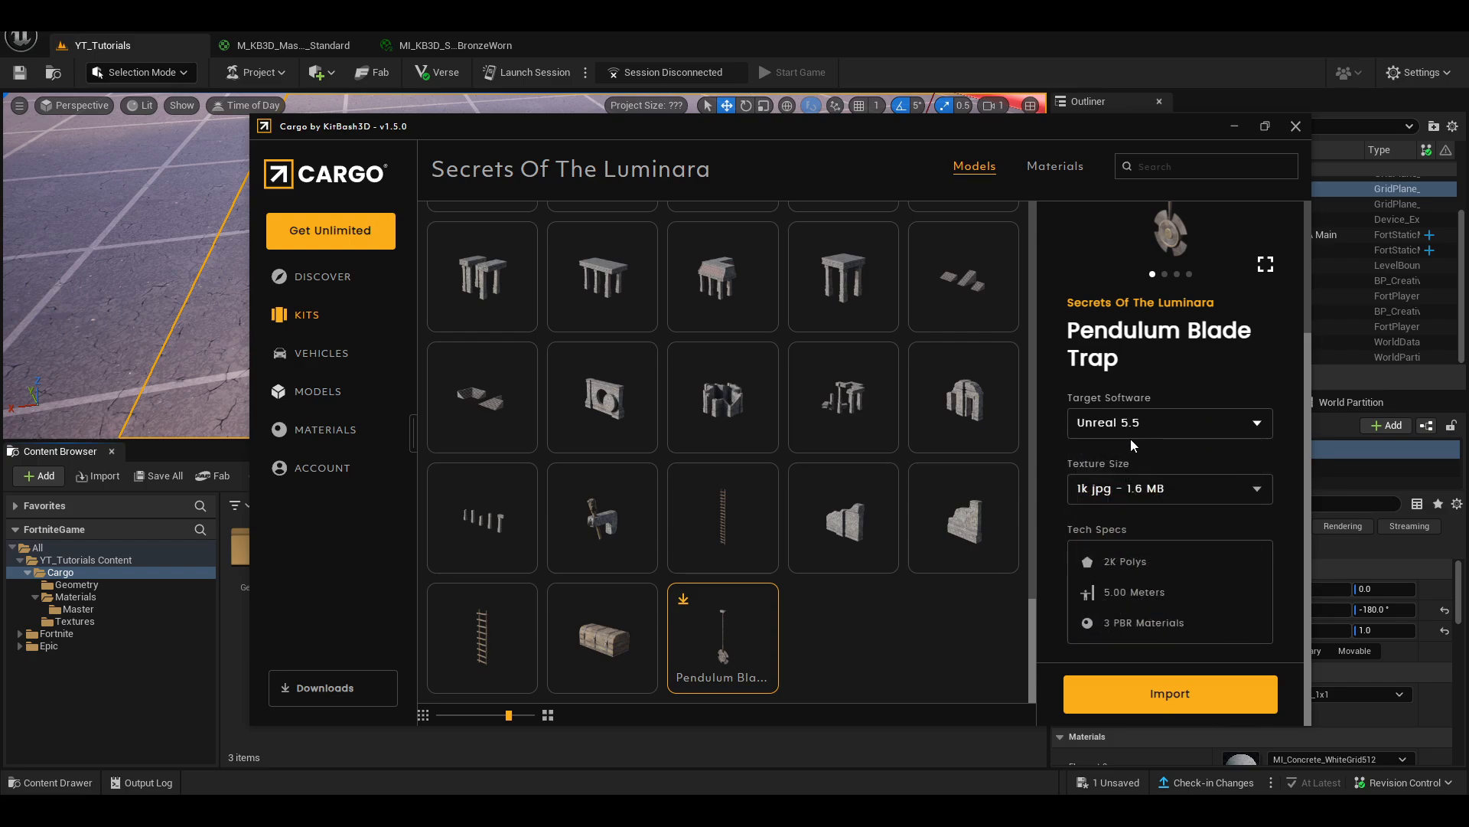
{"action": "left_click", "coordinate": [1127, 430]}
{"action": "left_click", "coordinate": [1109, 452]}
{"action": "left_click", "coordinate": [1141, 436]}
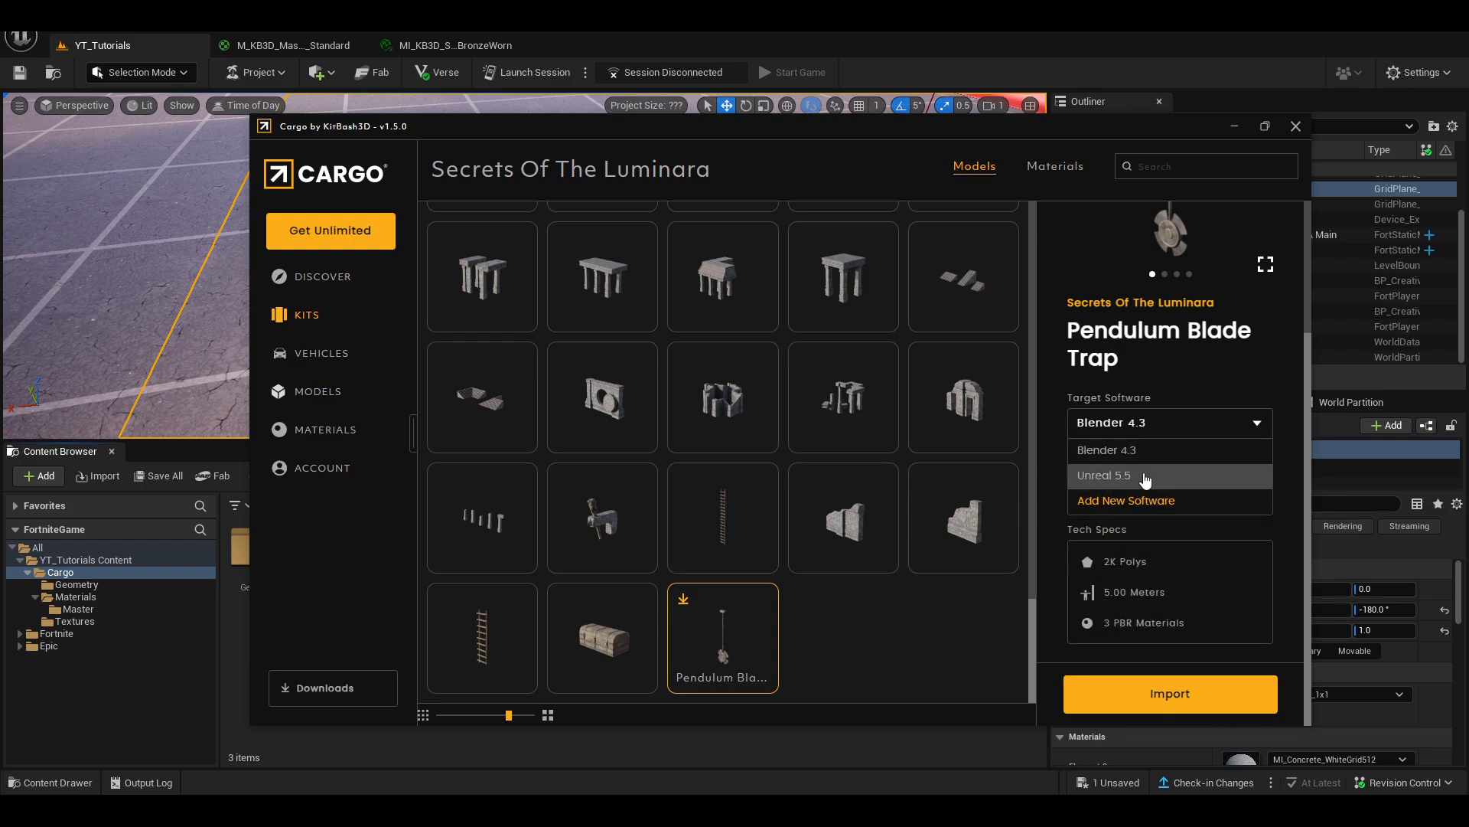
{"action": "left_click", "coordinate": [1106, 450]}
{"action": "left_click", "coordinate": [1100, 491]}
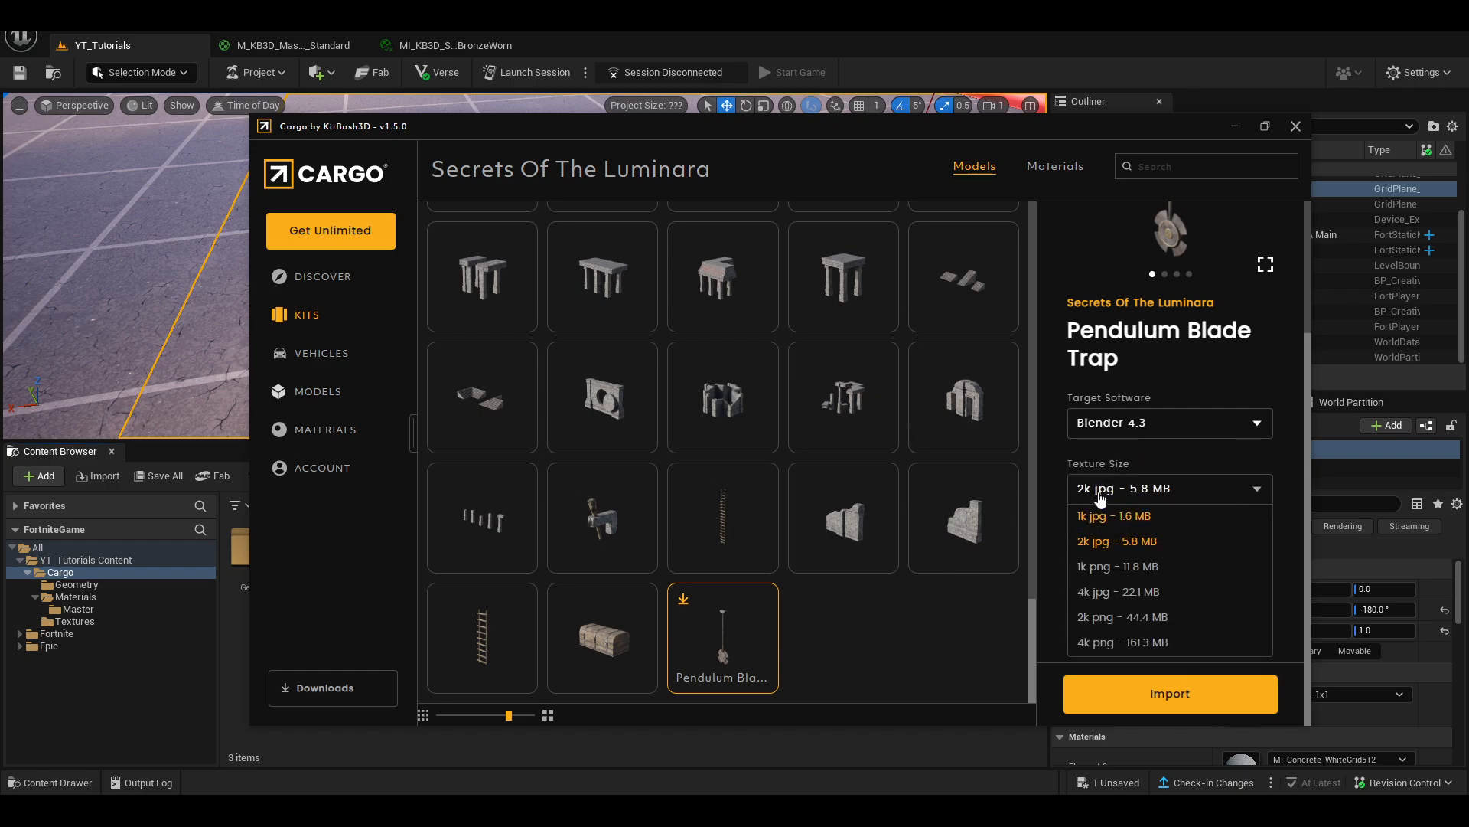
{"action": "left_click", "coordinate": [722, 528]}
{"action": "left_click", "coordinate": [764, 621]}
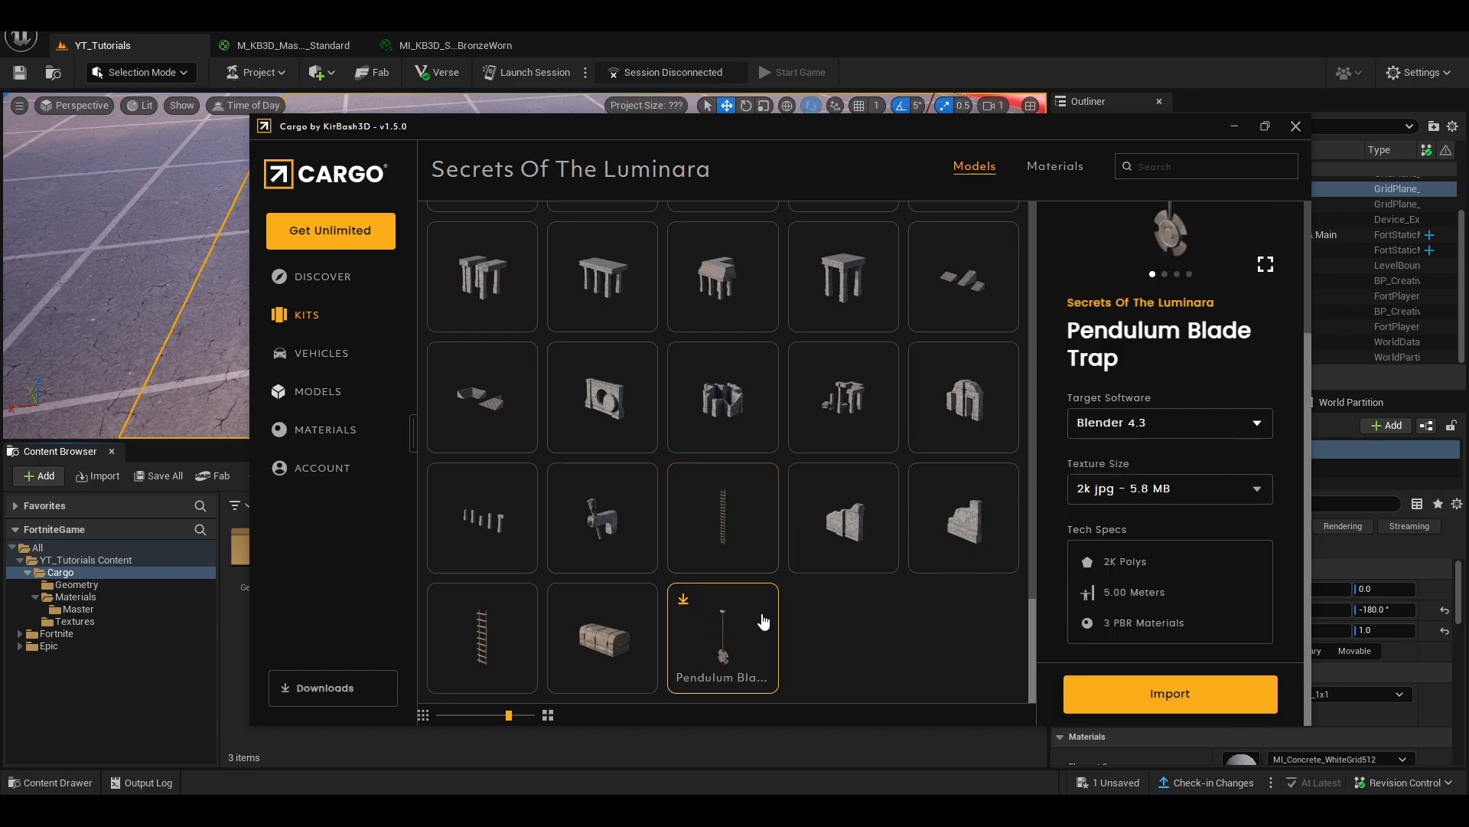
- Try the 1k jpg and 1k png texture sizes for Blender 4.3, and set the target software back to Unreal 5.5
{"action": "left_click", "coordinate": [1139, 492]}
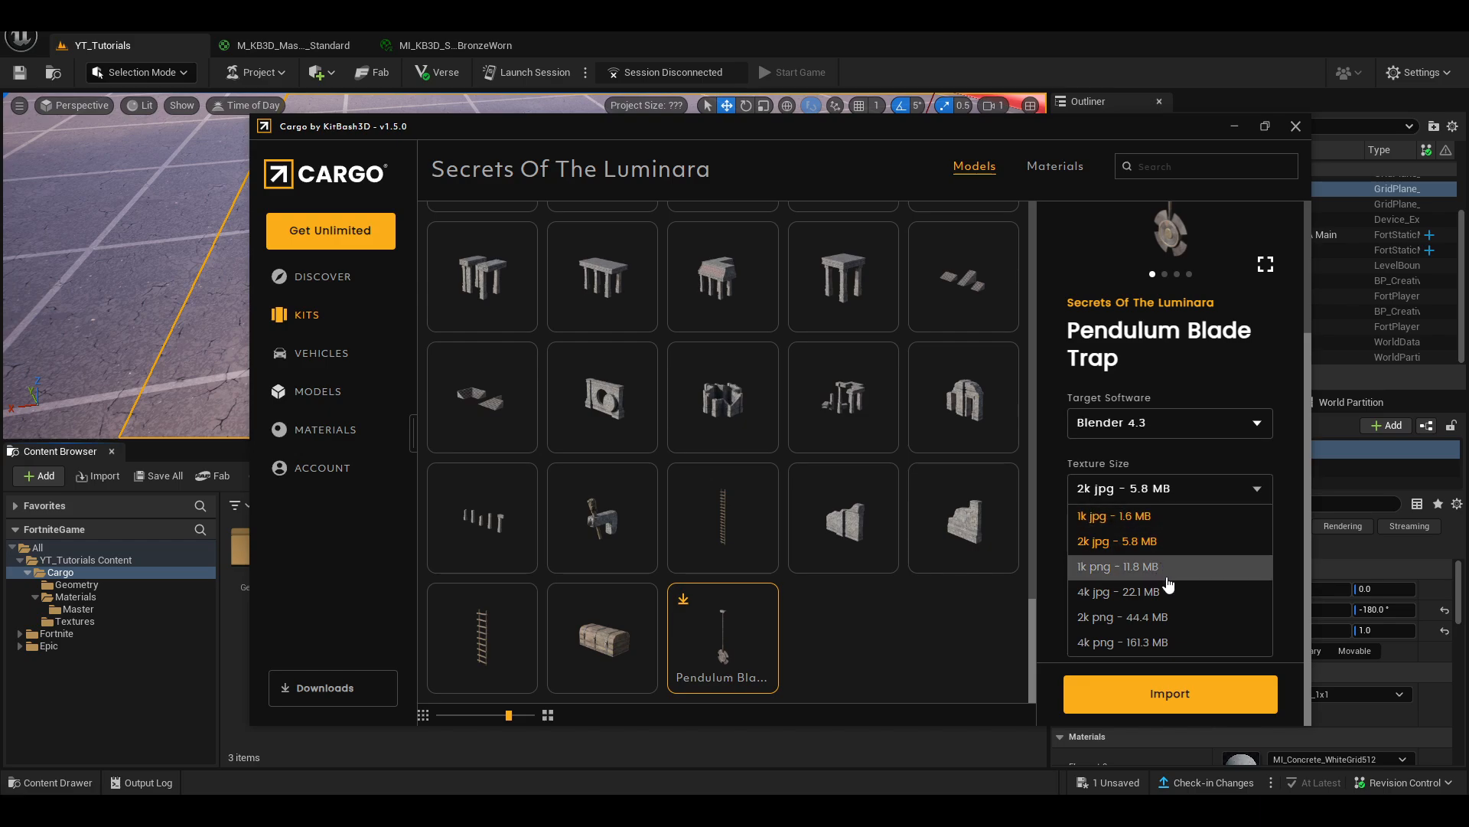
{"action": "left_click", "coordinate": [1169, 517]}
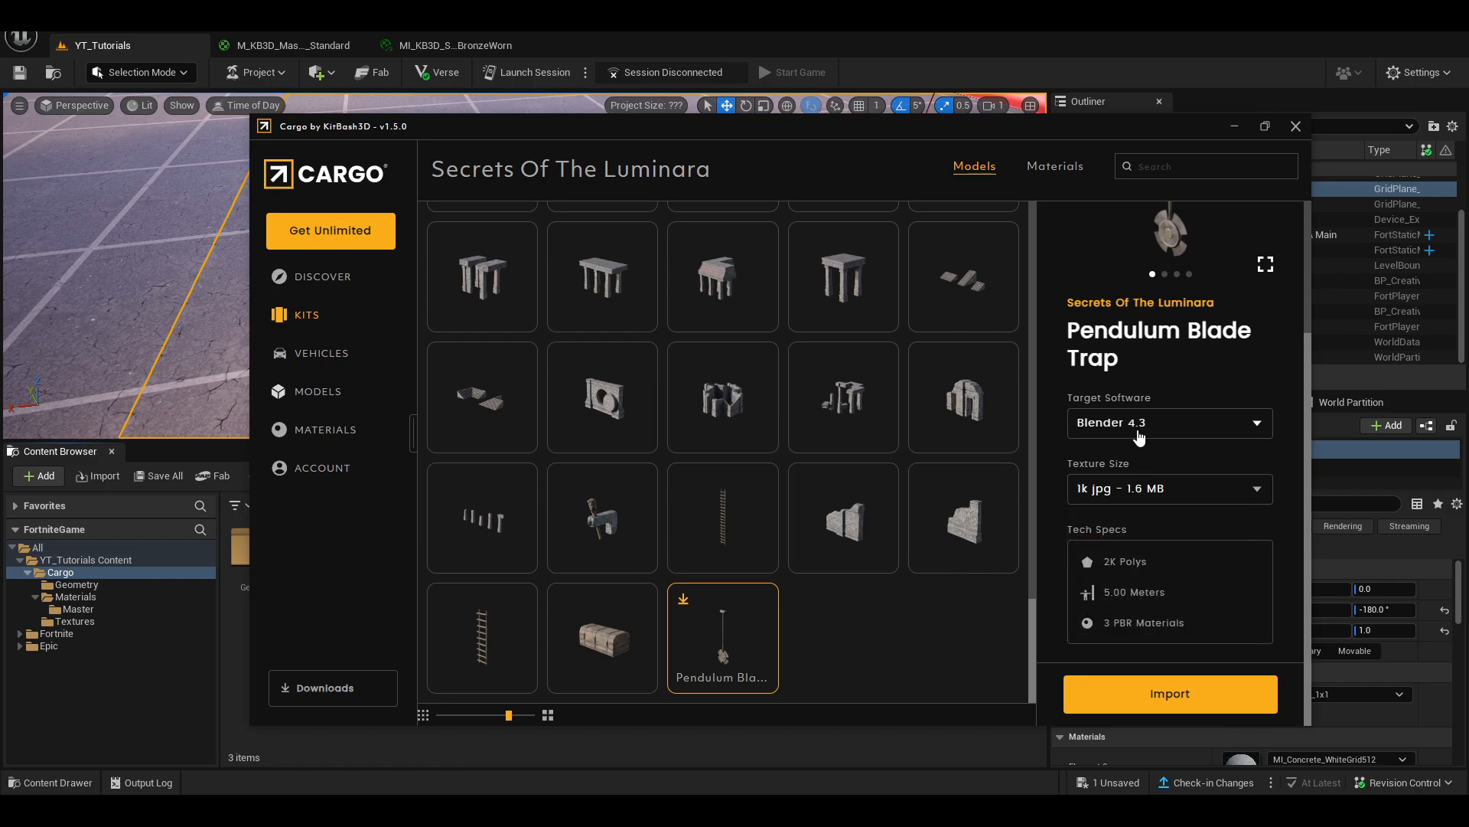
{"action": "left_click", "coordinate": [1152, 490]}
{"action": "left_click", "coordinate": [1126, 574]}
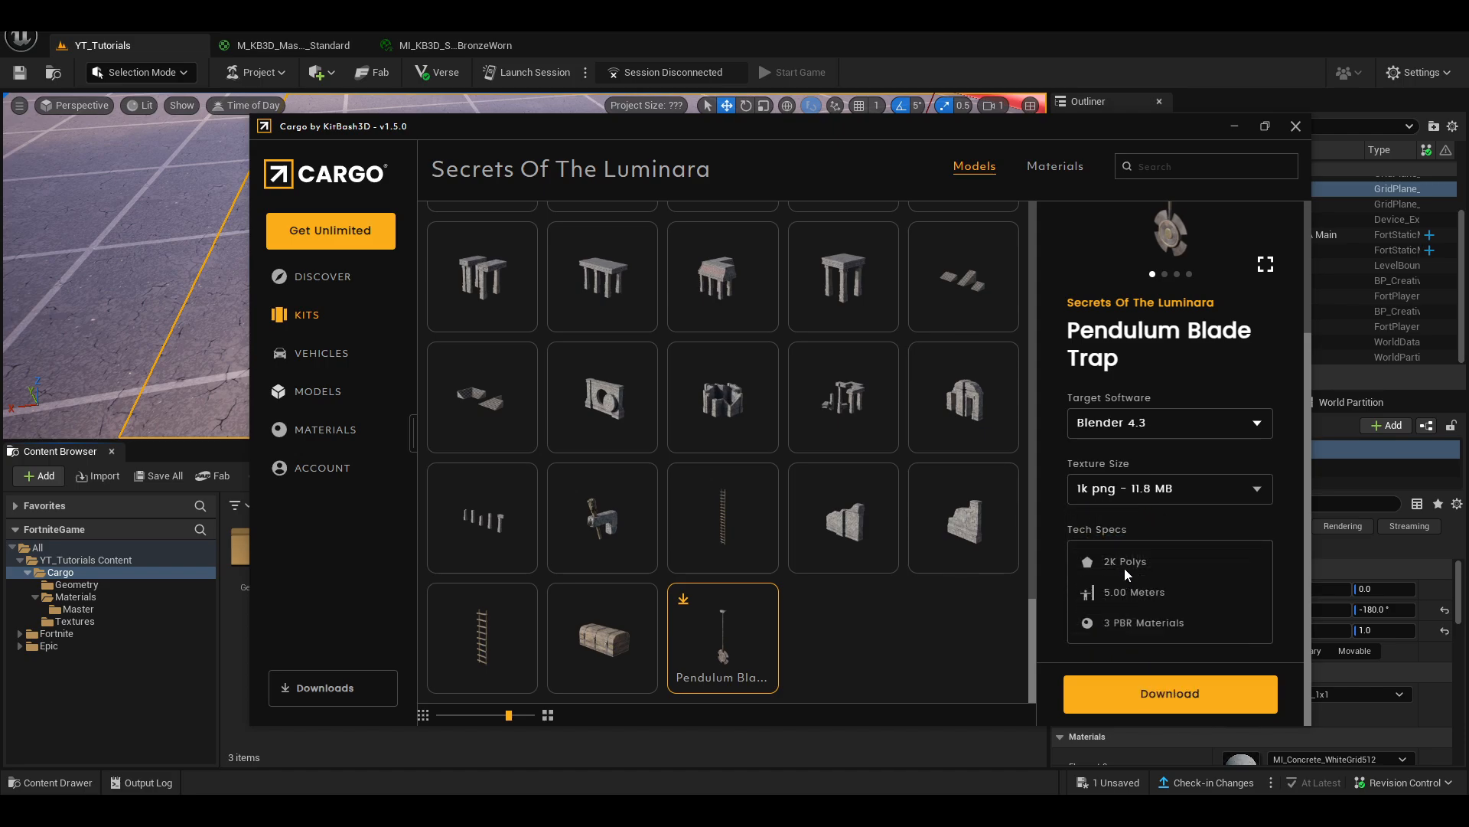
{"action": "left_click", "coordinate": [1155, 490]}
{"action": "left_click", "coordinate": [1144, 517]}
{"action": "left_click", "coordinate": [1125, 425]}
{"action": "left_click", "coordinate": [1138, 473]}
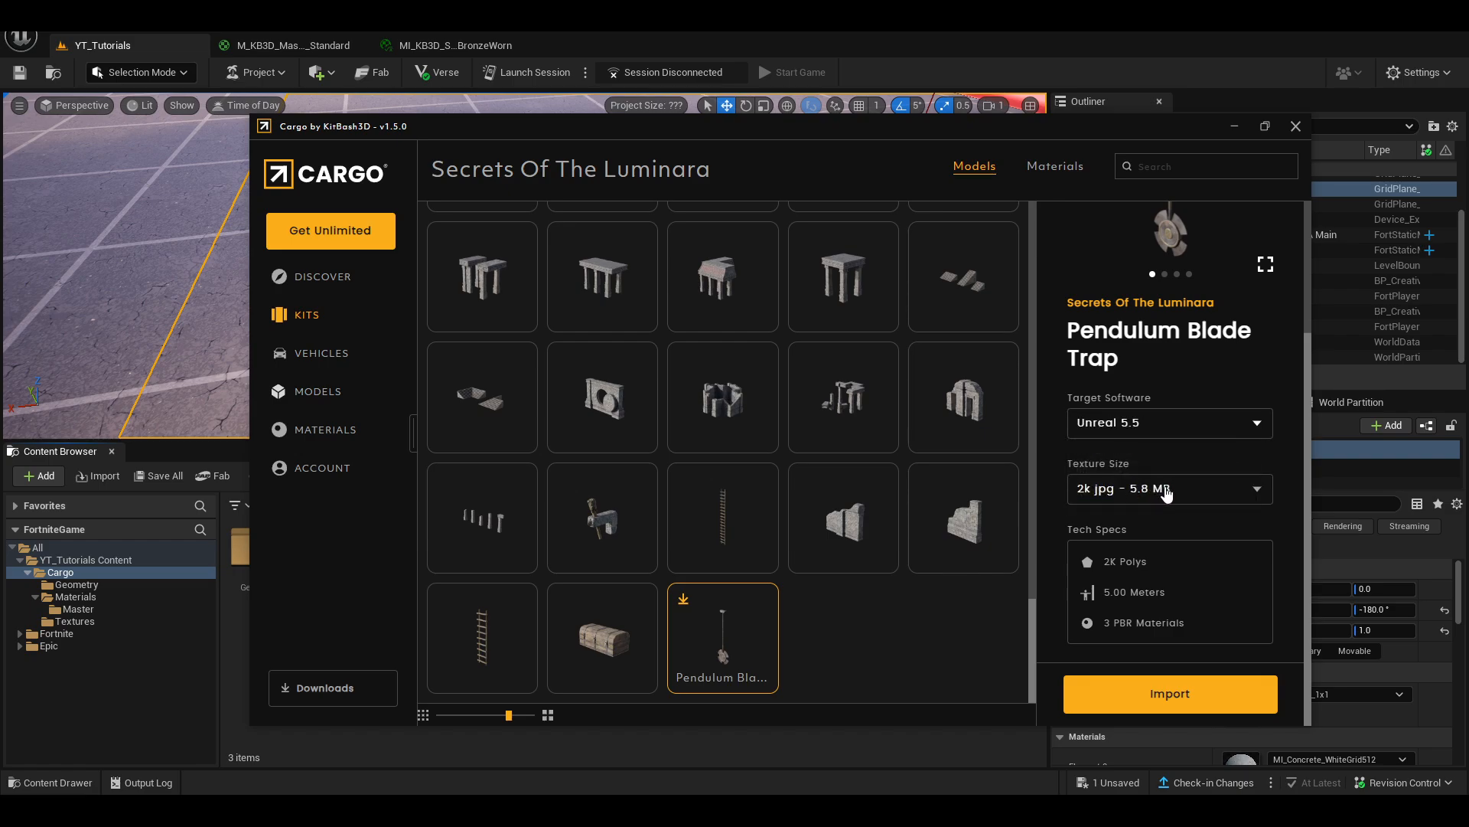
- Review the texture sizes for Unreal 5.5 again and leave the Pendulum Blade Trap at 1k jpg
{"action": "left_click", "coordinate": [1155, 488]}
{"action": "left_click", "coordinate": [1142, 519]}
{"action": "left_click", "coordinate": [1196, 496]}
{"action": "left_click", "coordinate": [1171, 517]}
{"action": "left_click", "coordinate": [1148, 498]}
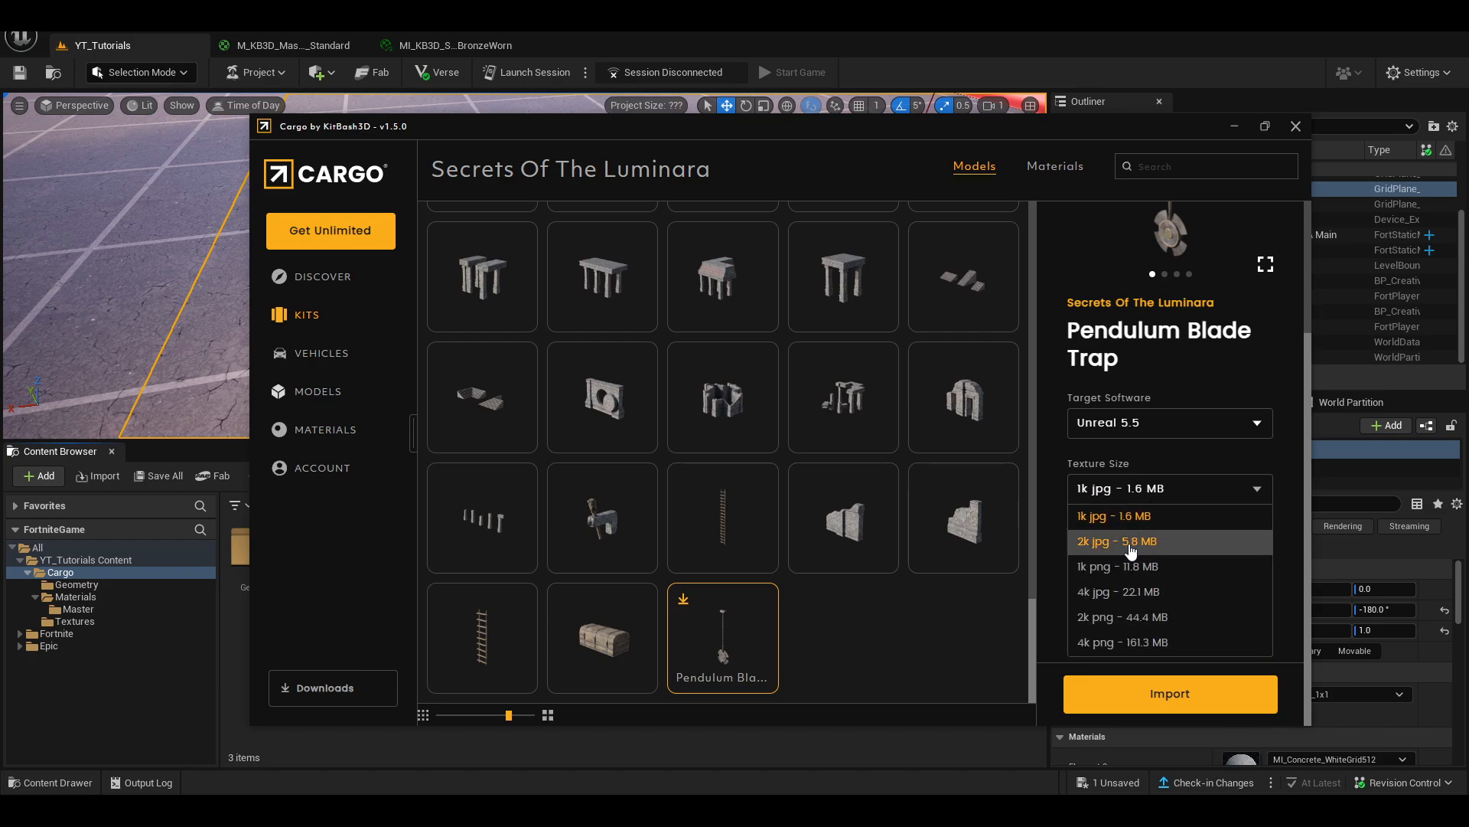
{"action": "left_click", "coordinate": [1131, 499]}
{"action": "left_click", "coordinate": [1148, 493]}
{"action": "left_click", "coordinate": [1144, 518]}
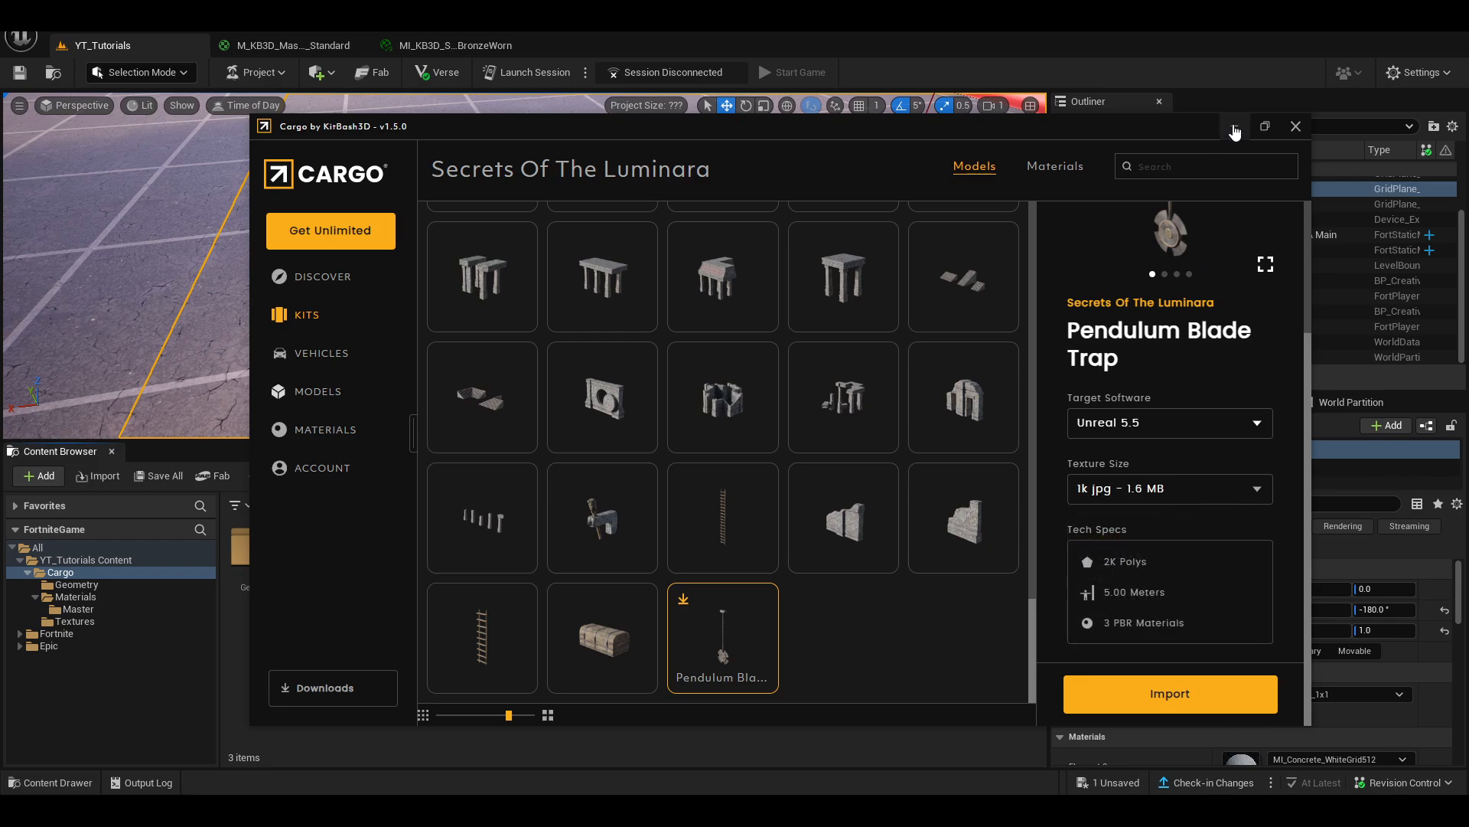
- Minimize Cargo and force delete the Cargo folder's assets in the YT_Tutorials project despite their remaining references
{"action": "left_click", "coordinate": [1234, 125]}
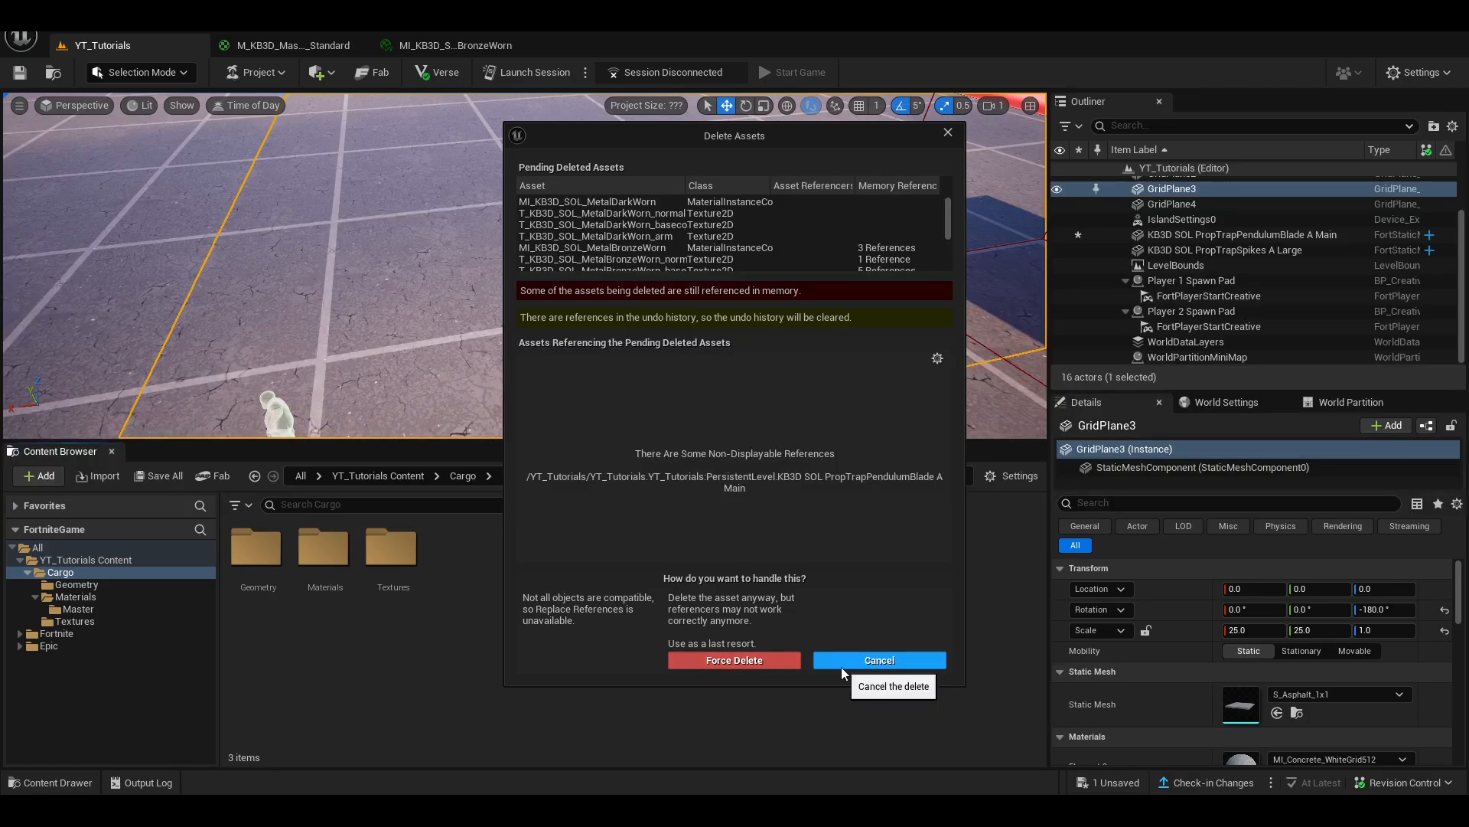
{"action": "left_click", "coordinate": [781, 665]}
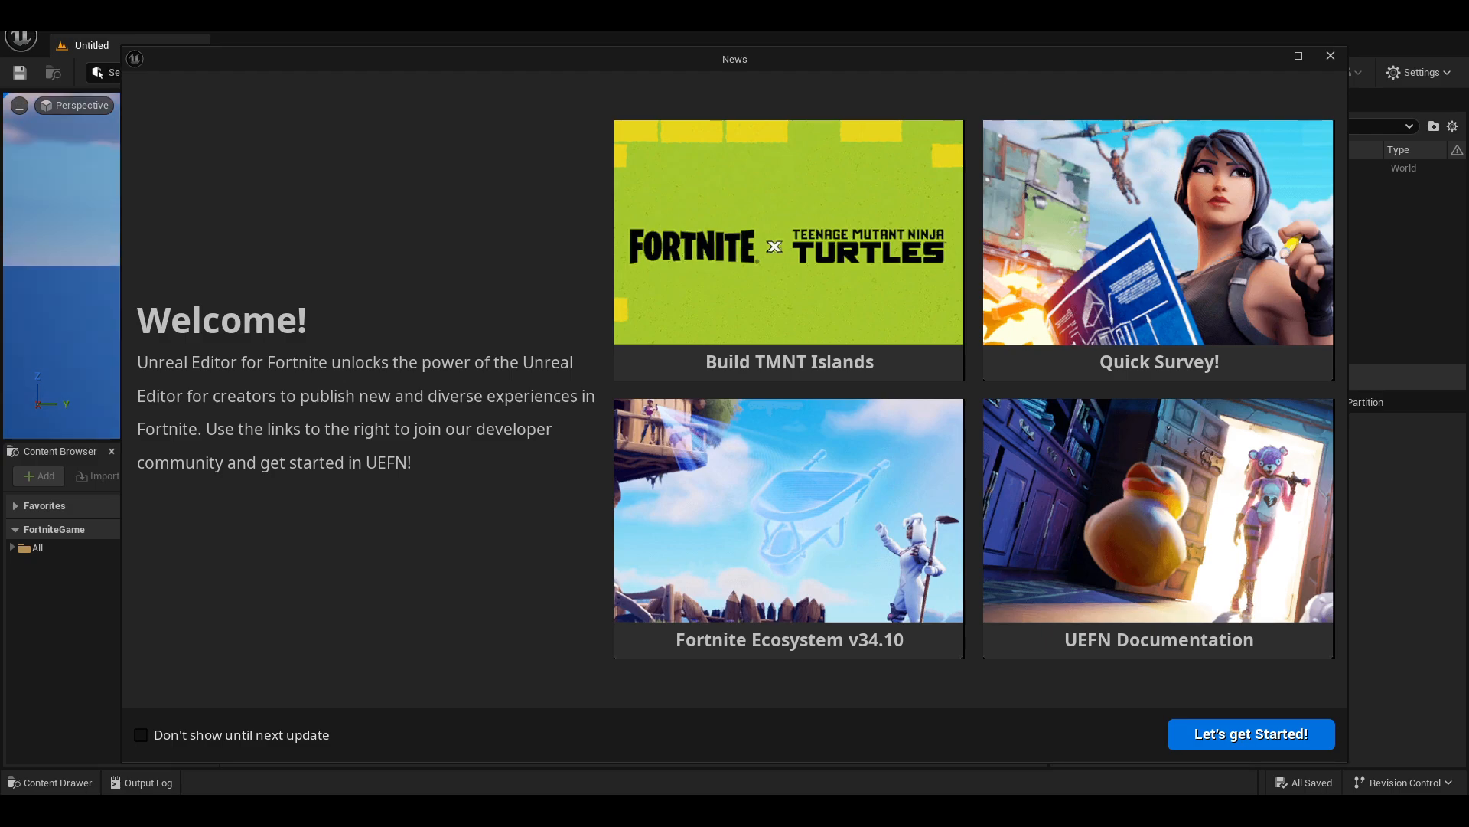
- Leave the welcome news and find the KBFN_Secrets_Of_The_Luminara project among My Projects
{"action": "left_click", "coordinate": [1198, 729]}
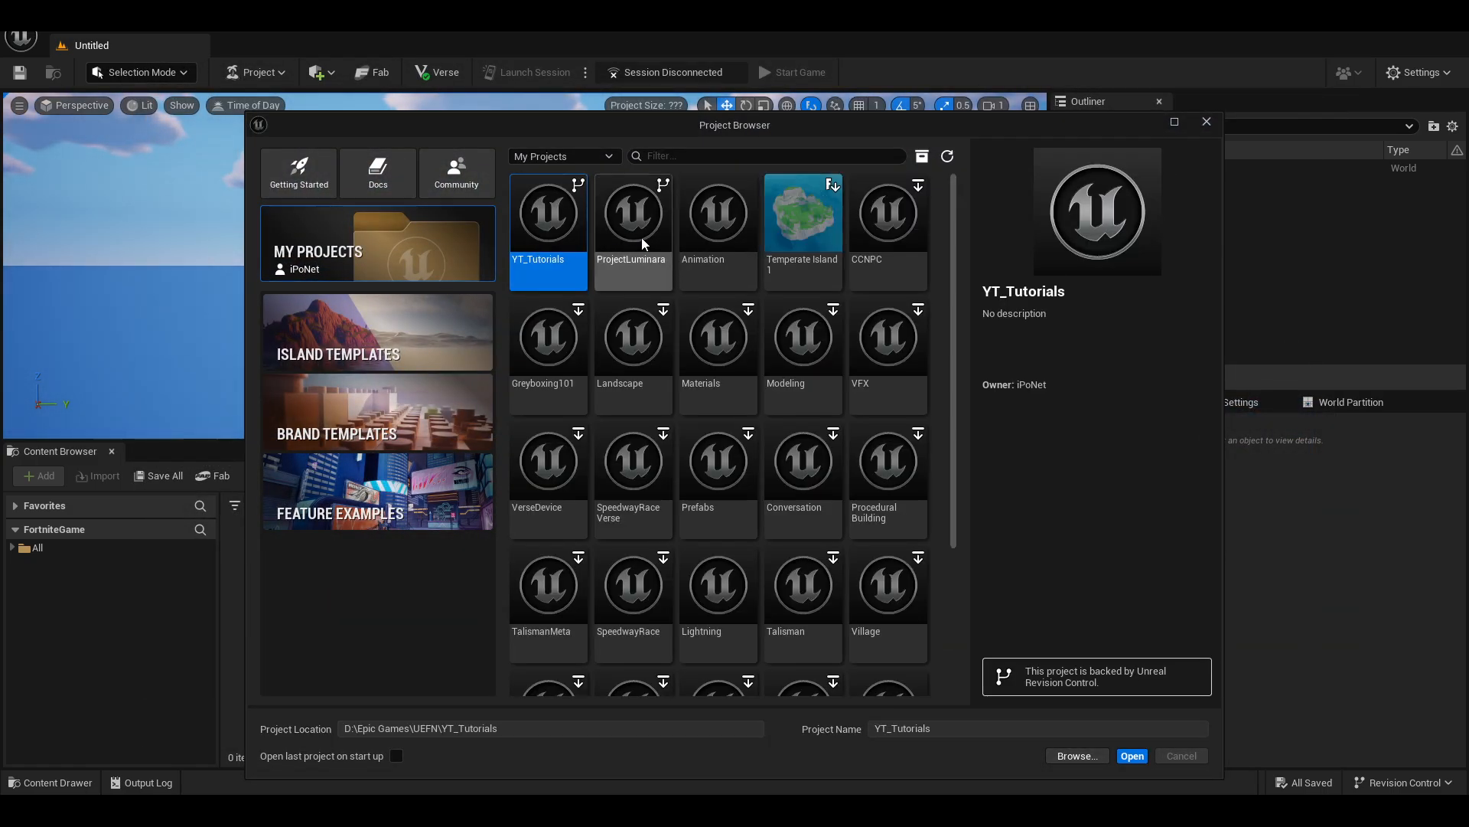
{"action": "right_click", "coordinate": [626, 234]}
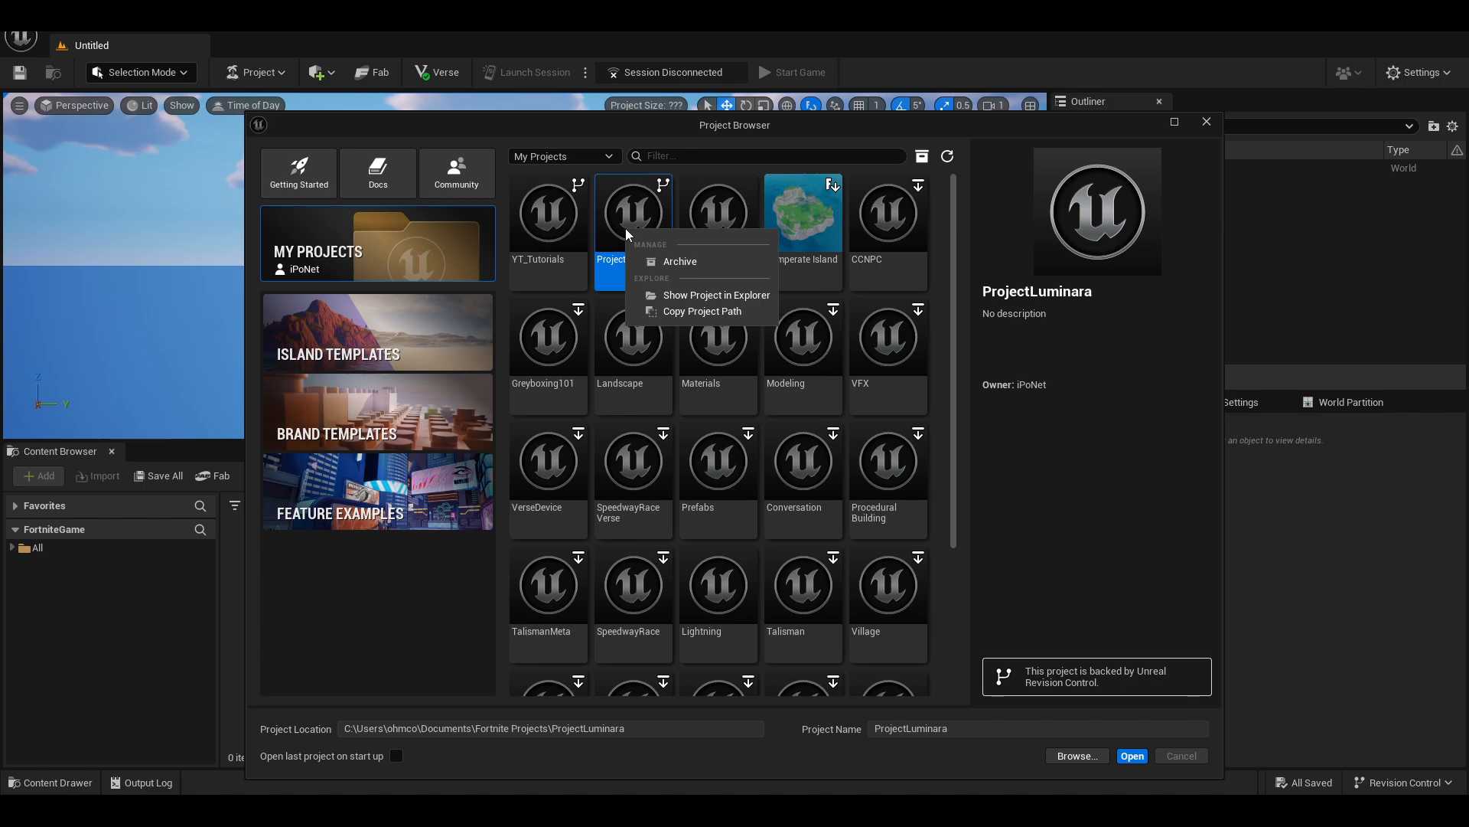
{"action": "left_click_drag", "start_coordinate": [955, 206], "coordinate": [934, 365]}
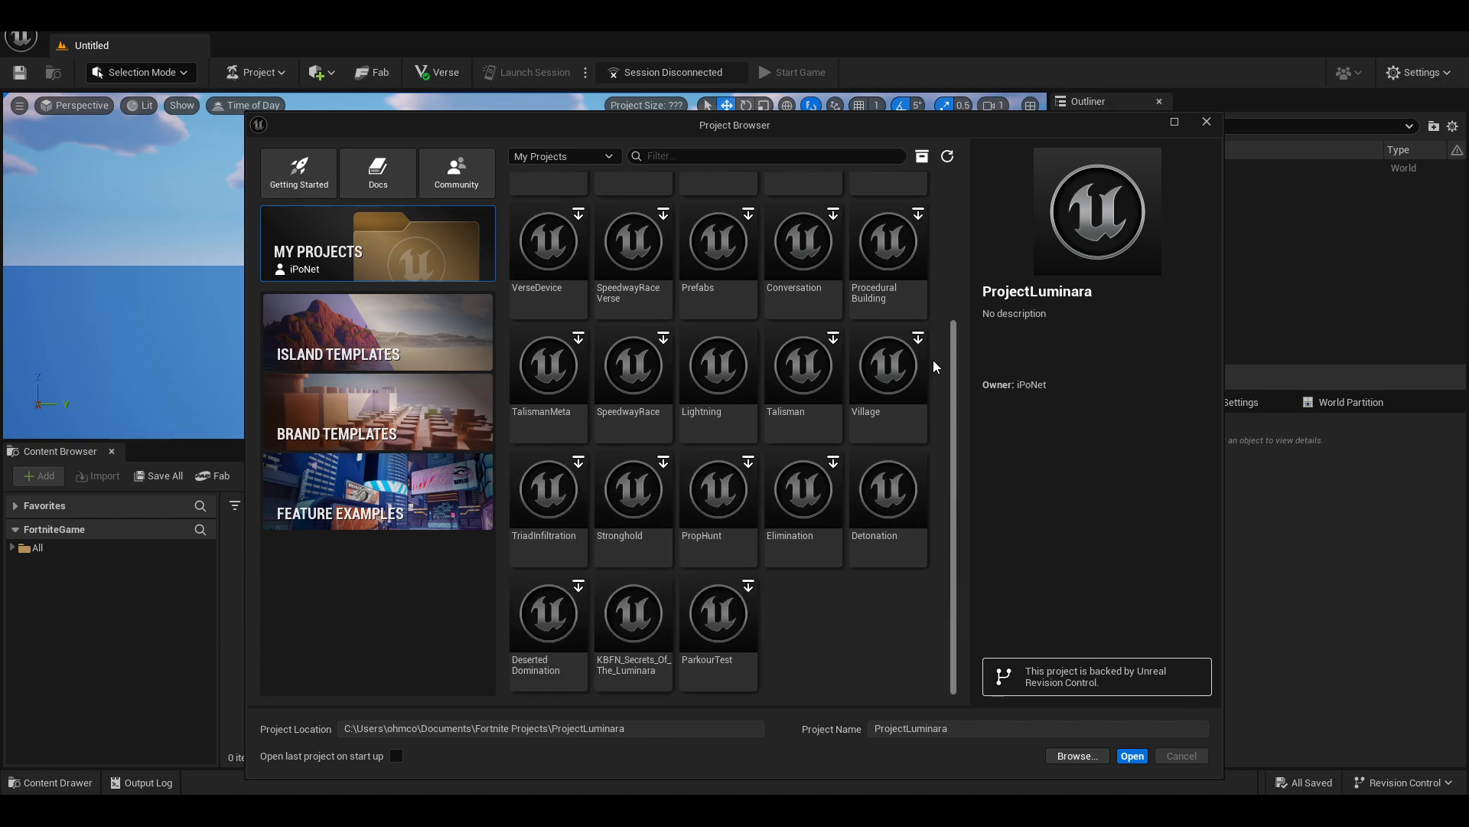
{"action": "right_click", "coordinate": [644, 627]}
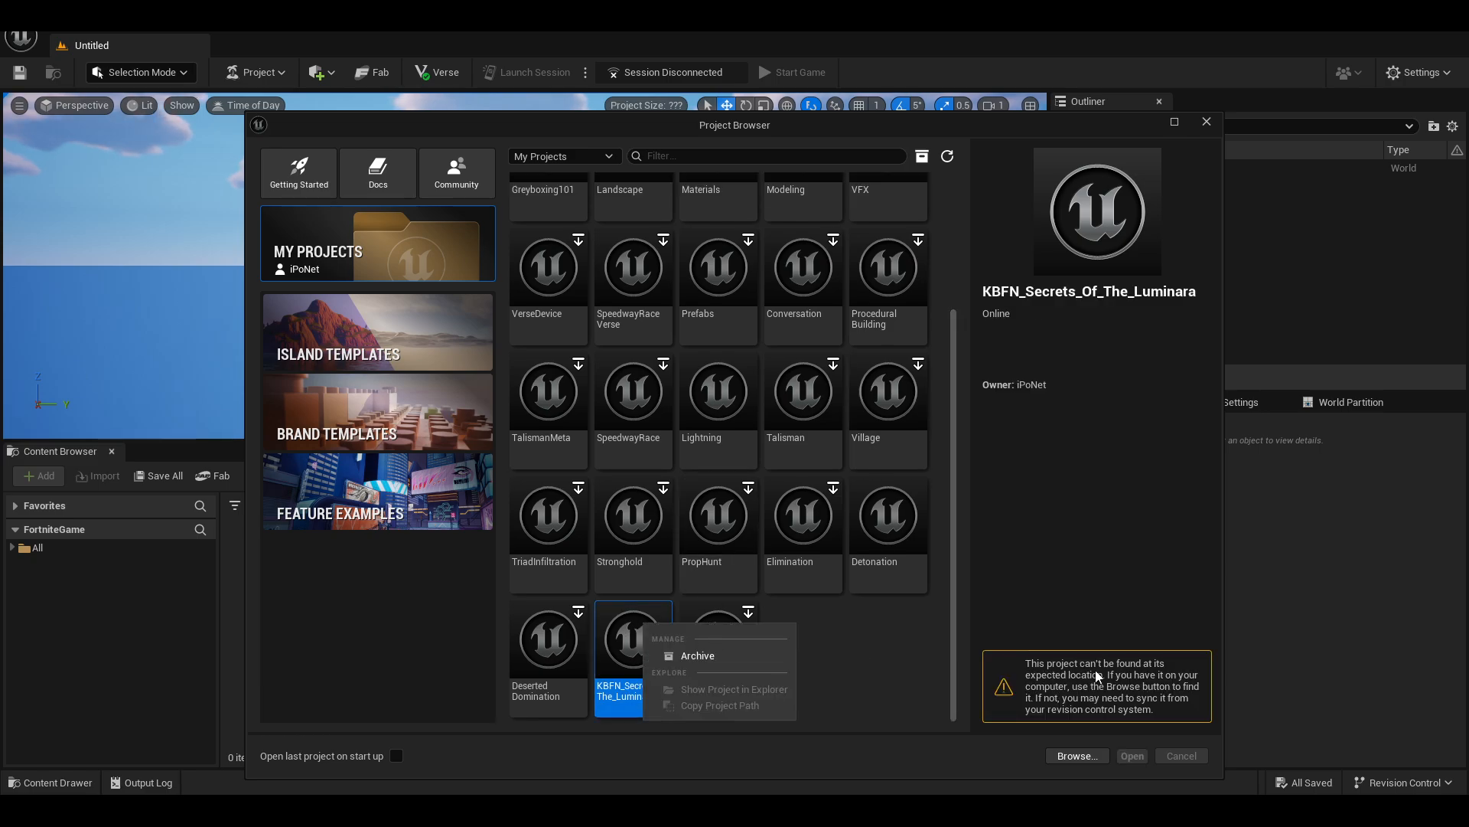
{"action": "left_click", "coordinate": [875, 669]}
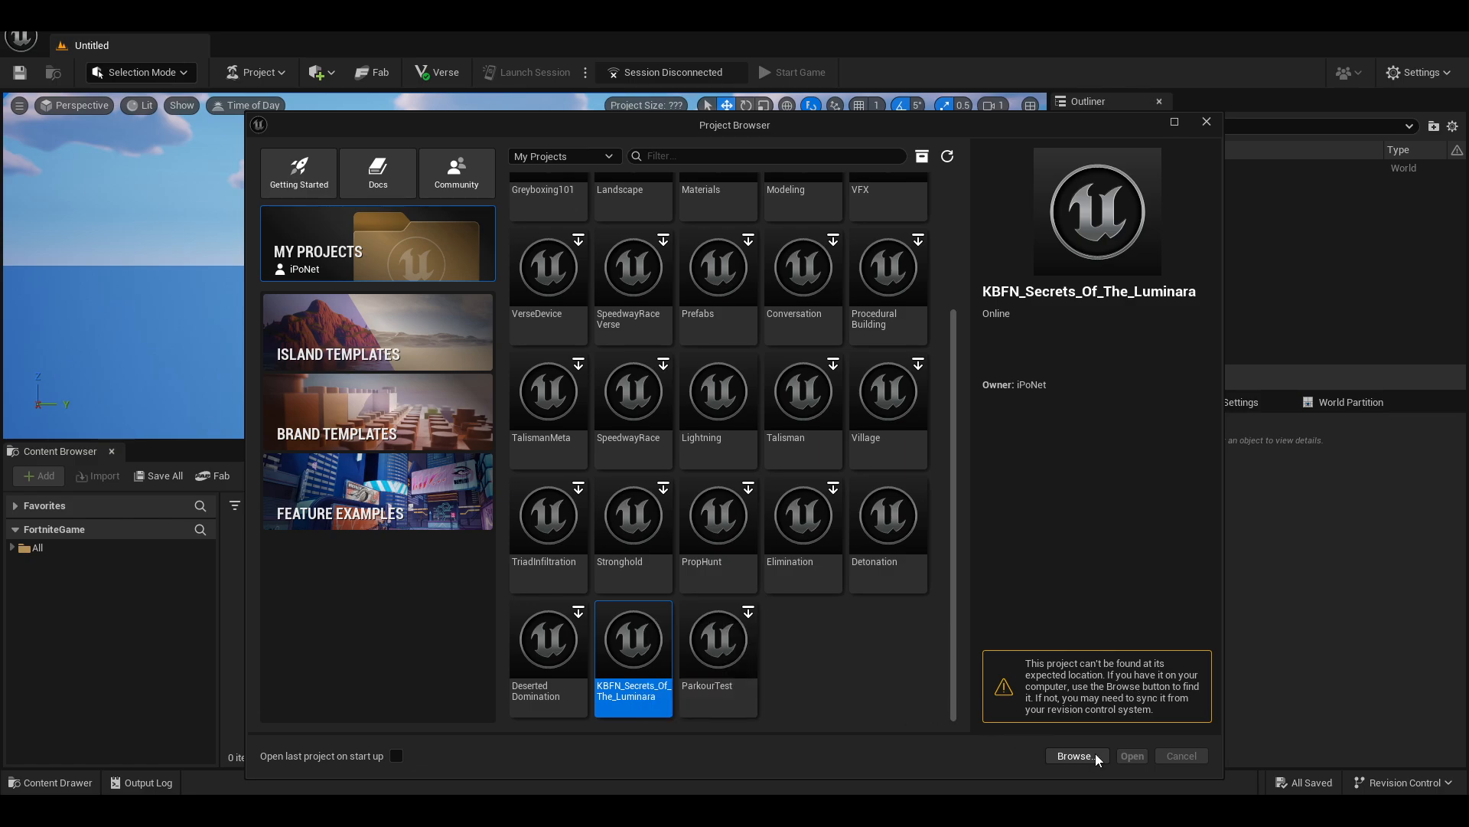
- Open KBFN_Secrets_Of_The_Luminara.uefnproject from its Desktop folder, leaving the project as is on Creator Portal
{"action": "left_click", "coordinate": [1076, 756]}
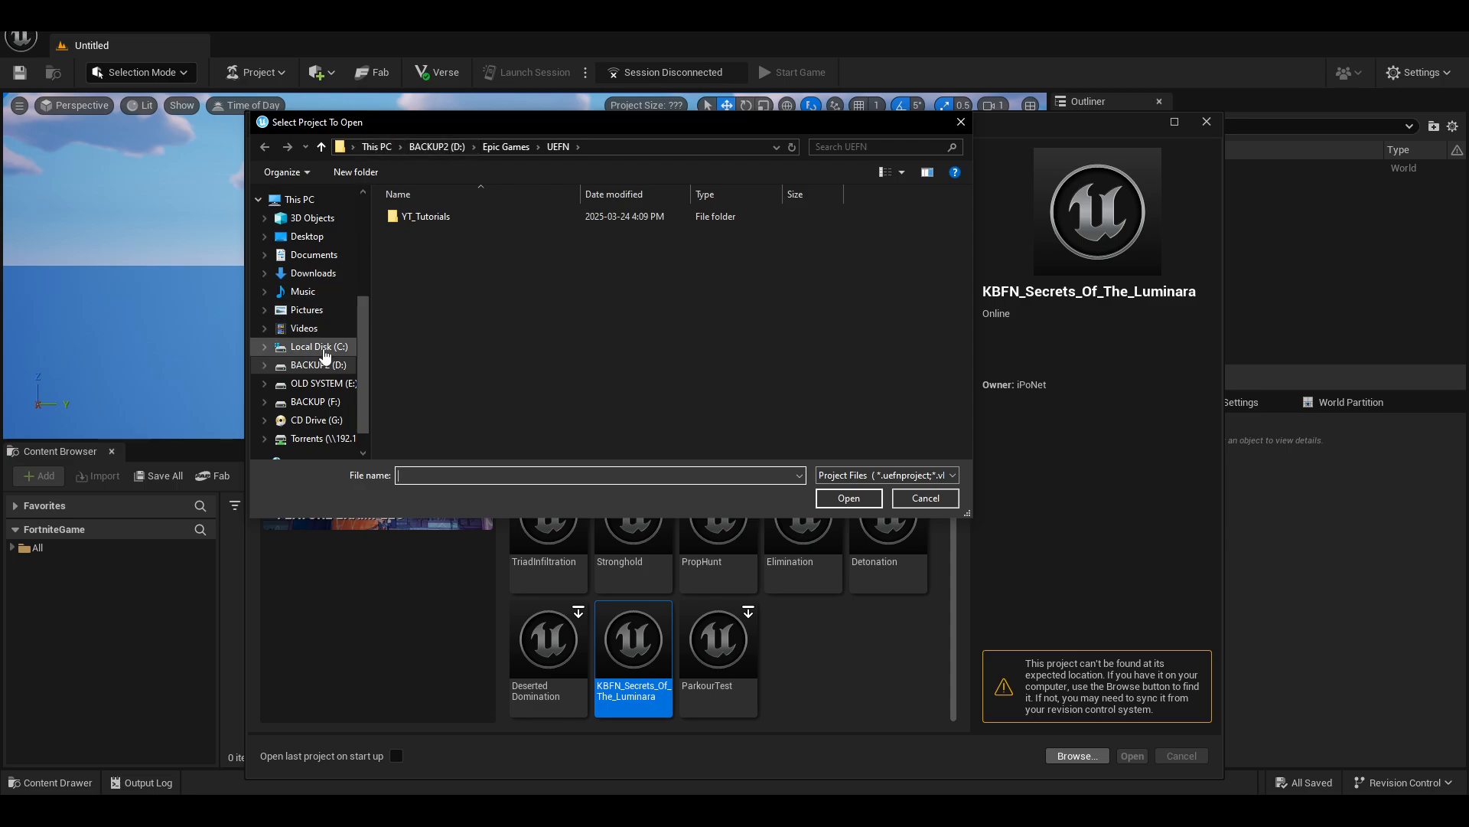
{"action": "left_click", "coordinate": [322, 241]}
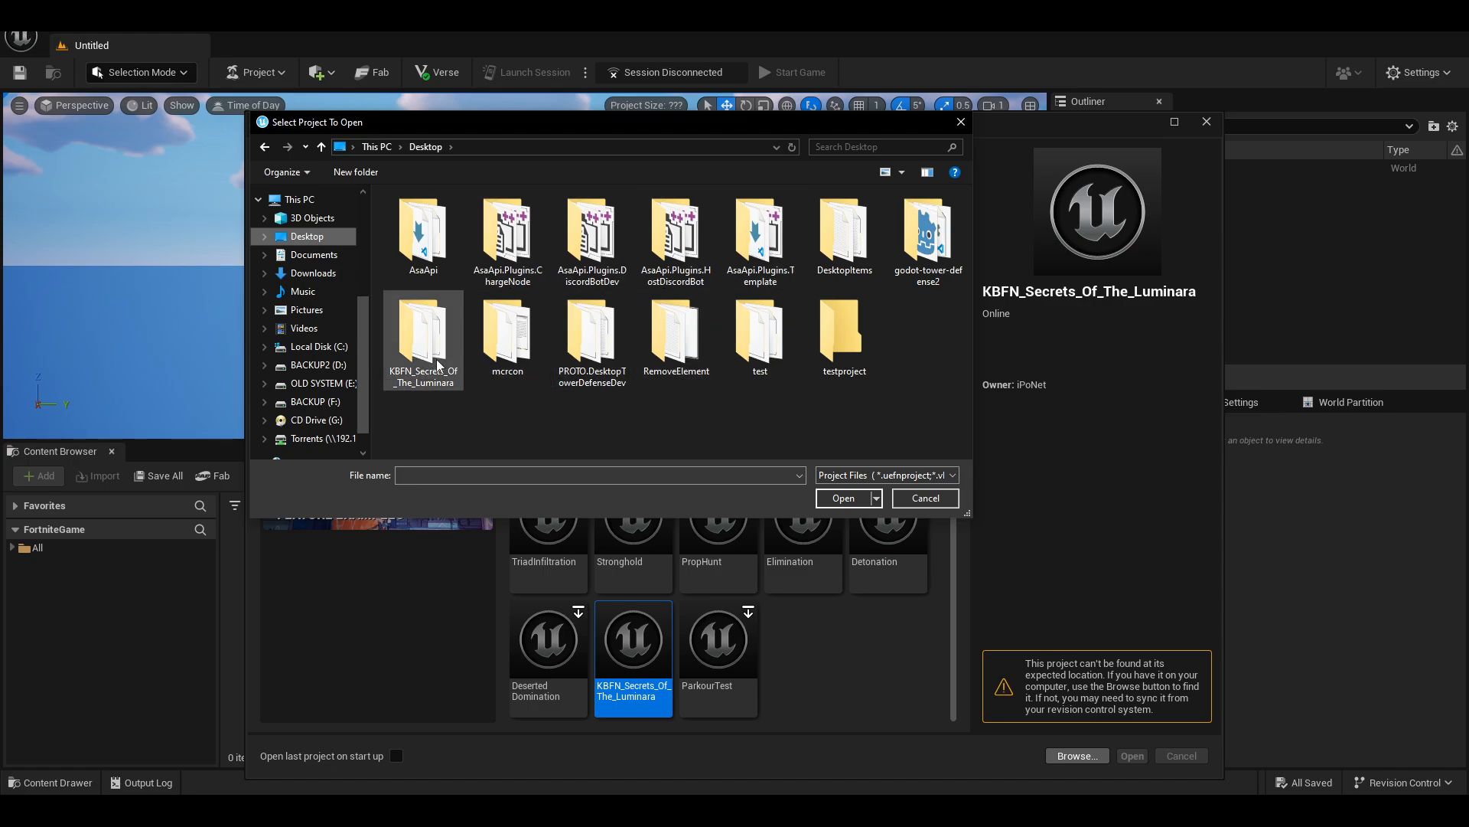
{"action": "double_click", "coordinate": [434, 350]}
{"action": "left_click", "coordinate": [505, 248]}
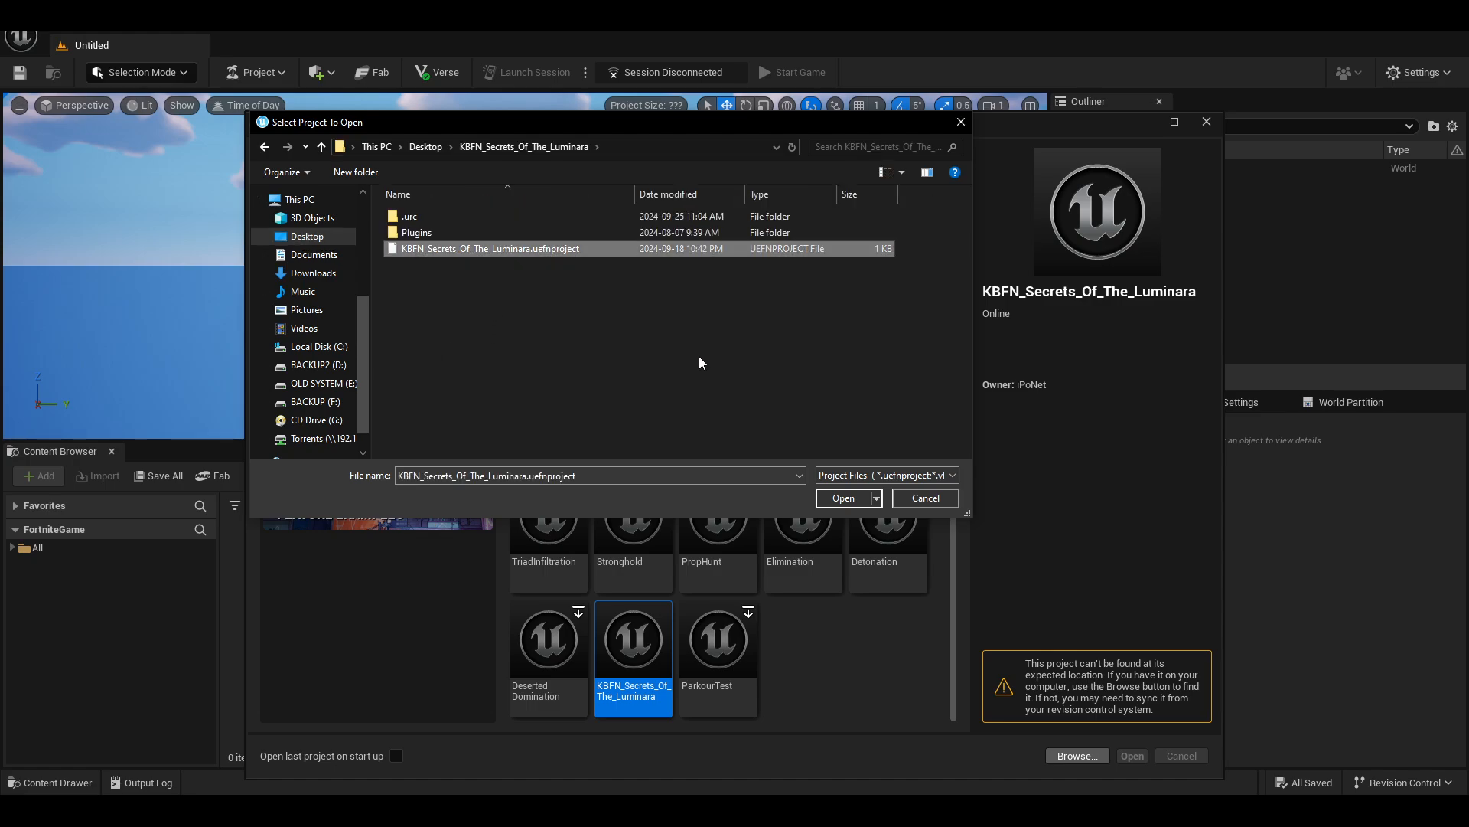
{"action": "left_click", "coordinate": [834, 502]}
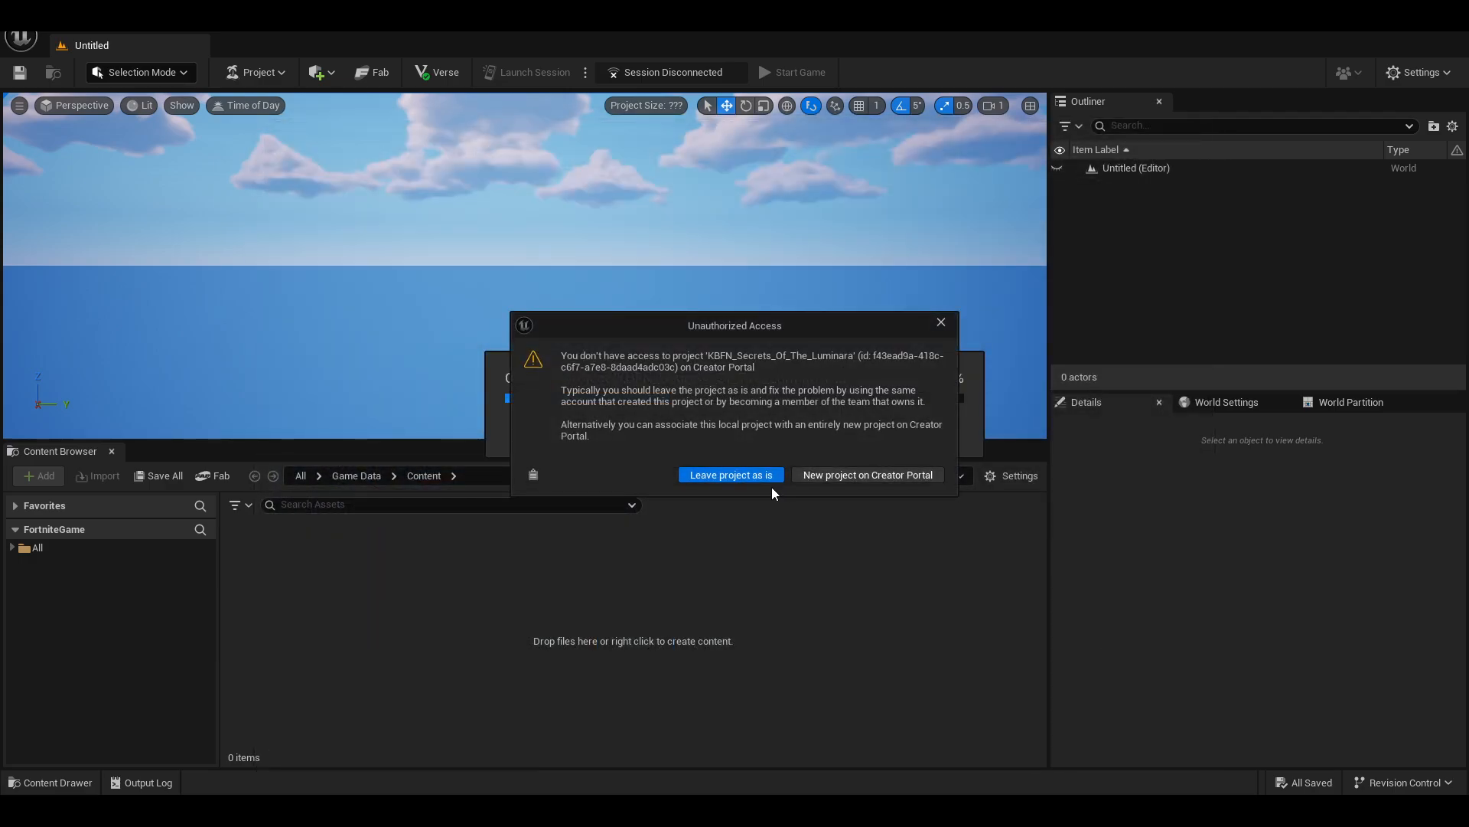
{"action": "left_click", "coordinate": [773, 475]}
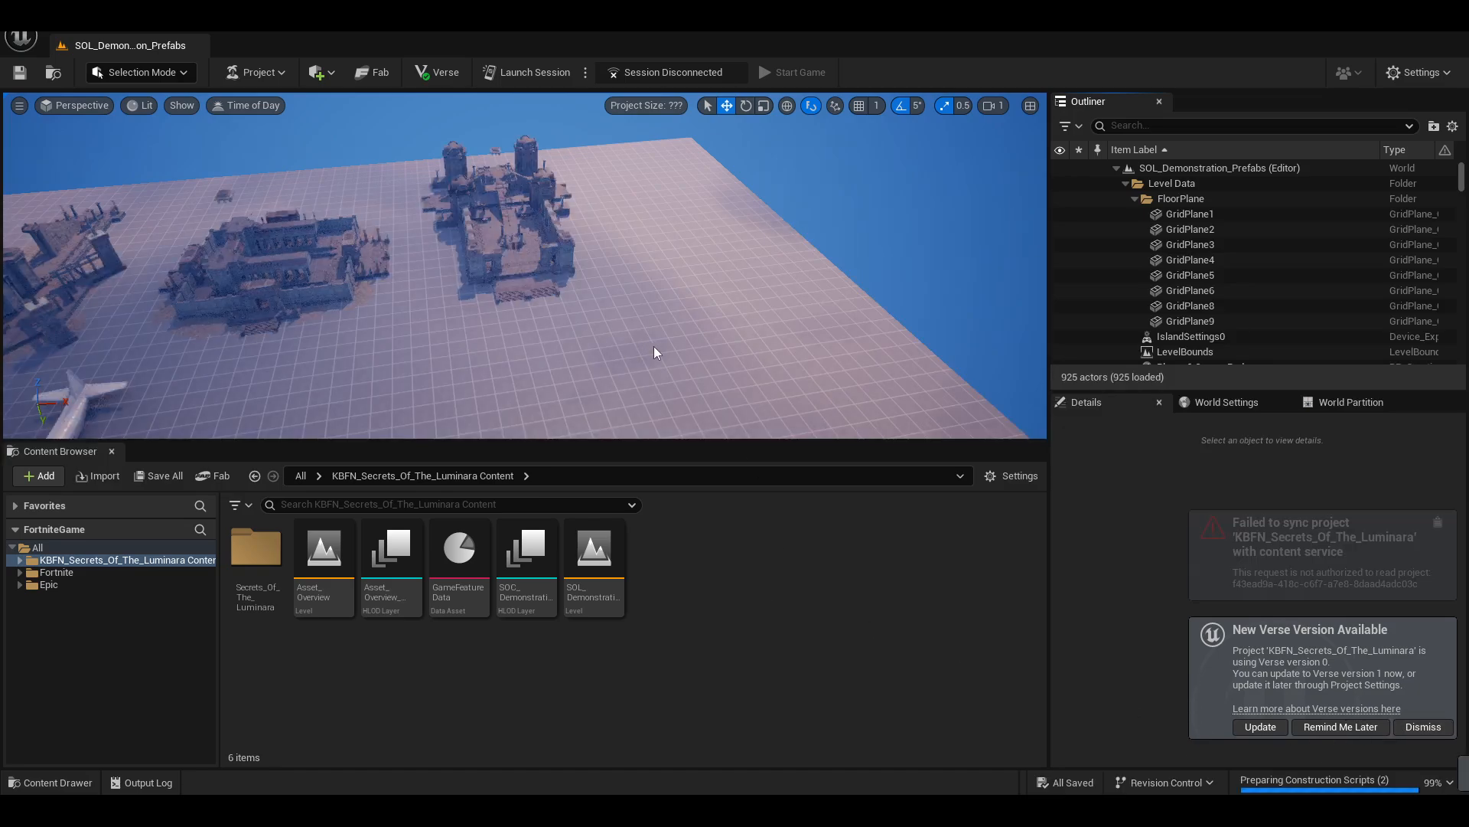
- Look over the prefab buildings and vehicles in the SOL_Demonstration_Prefabs level
{"action": "mouse_move", "coordinate": [855, 315]}
{"action": "right_mouse_down"}
{"action": "mouse_move", "coordinate": [681, 314]}
{"action": "mouse_move", "coordinate": [796, 306]}
{"action": "mouse_move", "coordinate": [830, 313]}
{"action": "mouse_move", "coordinate": [743, 319]}
{"action": "mouse_move", "coordinate": [849, 342]}
{"action": "right_mouse_up"}
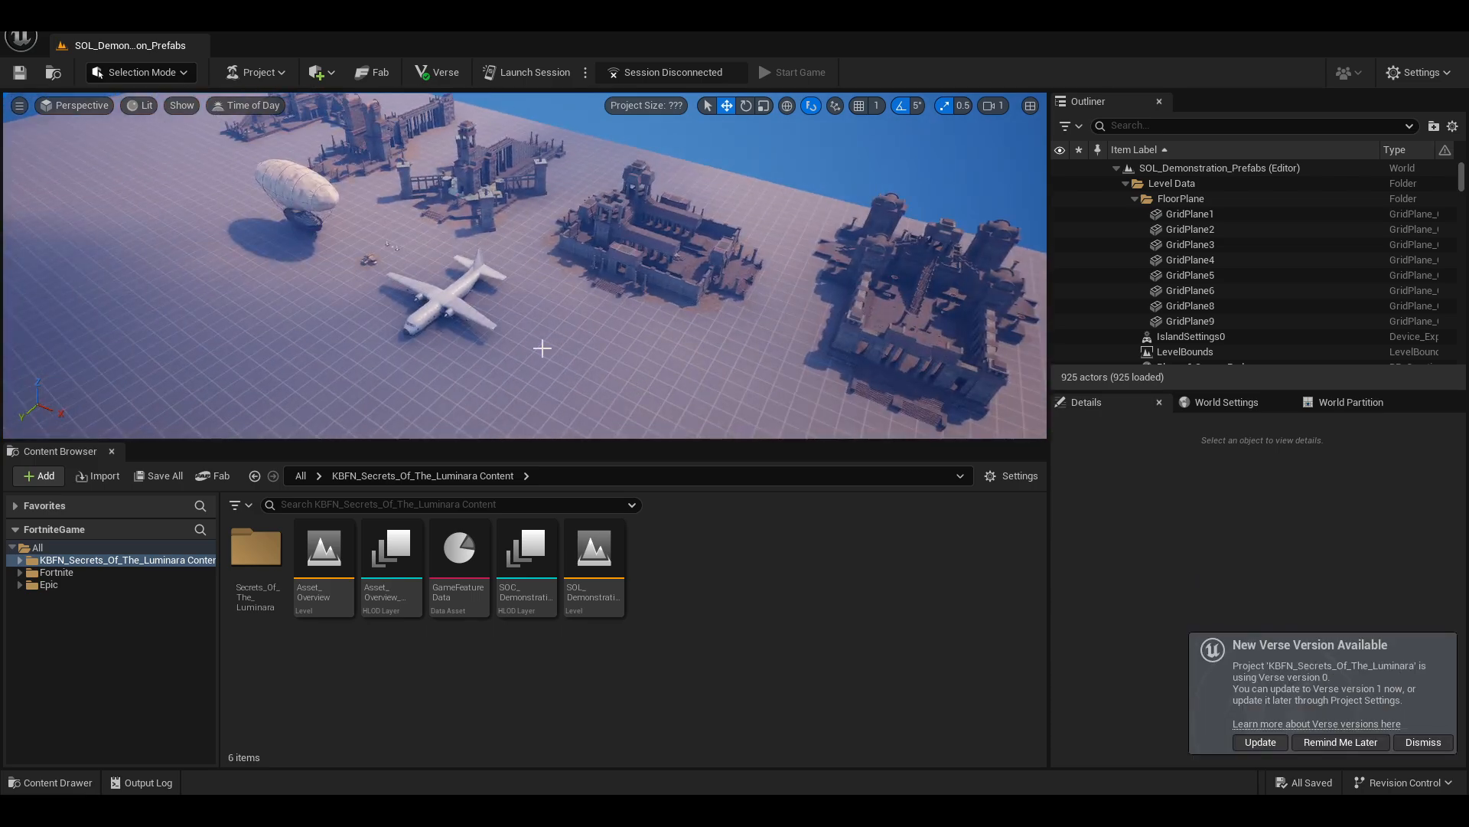
{"action": "double_click", "coordinate": [612, 550]}
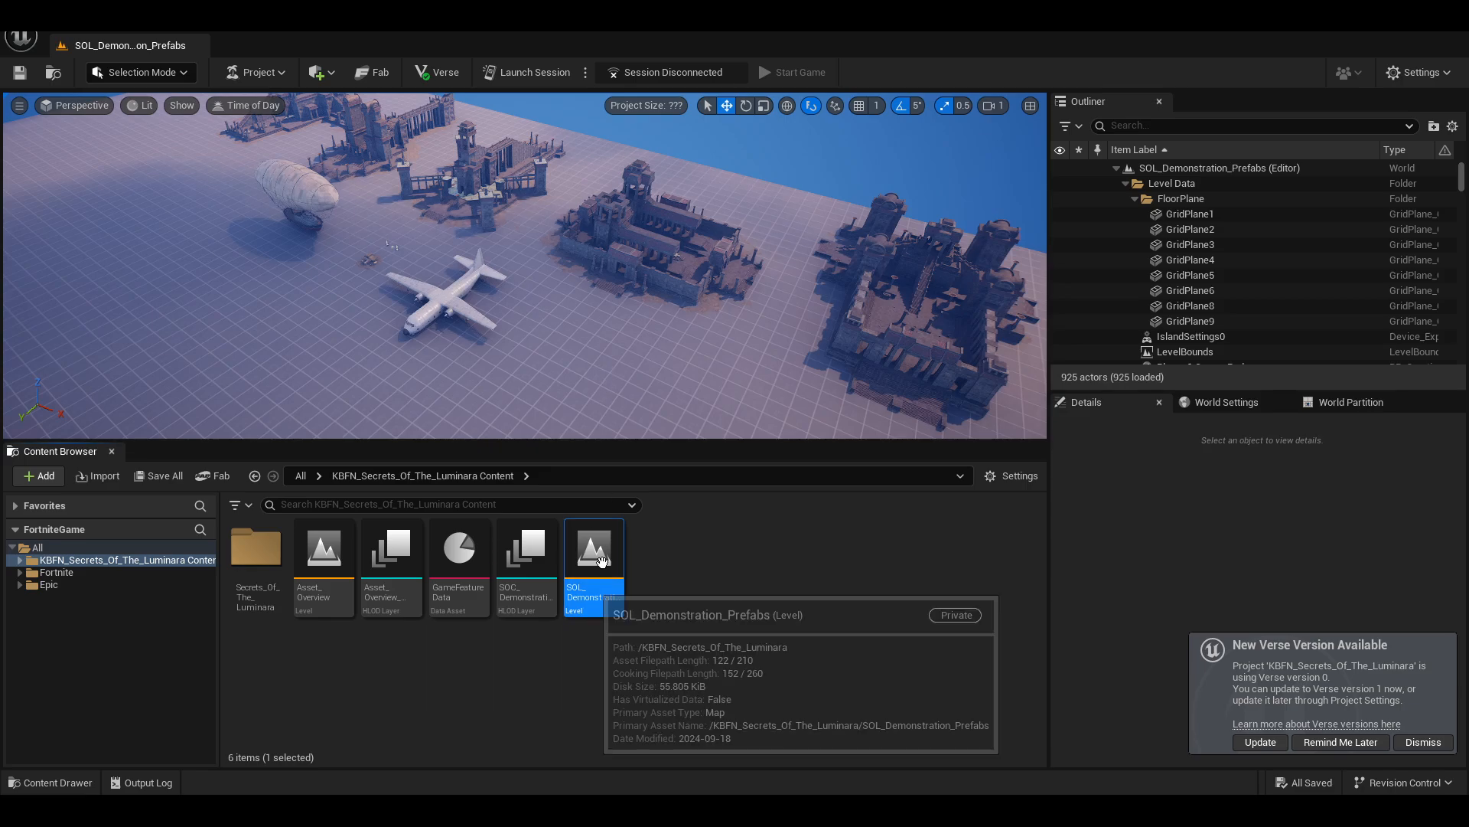
{"action": "right_click_drag", "start_coordinate": [731, 290], "coordinate": [773, 274]}
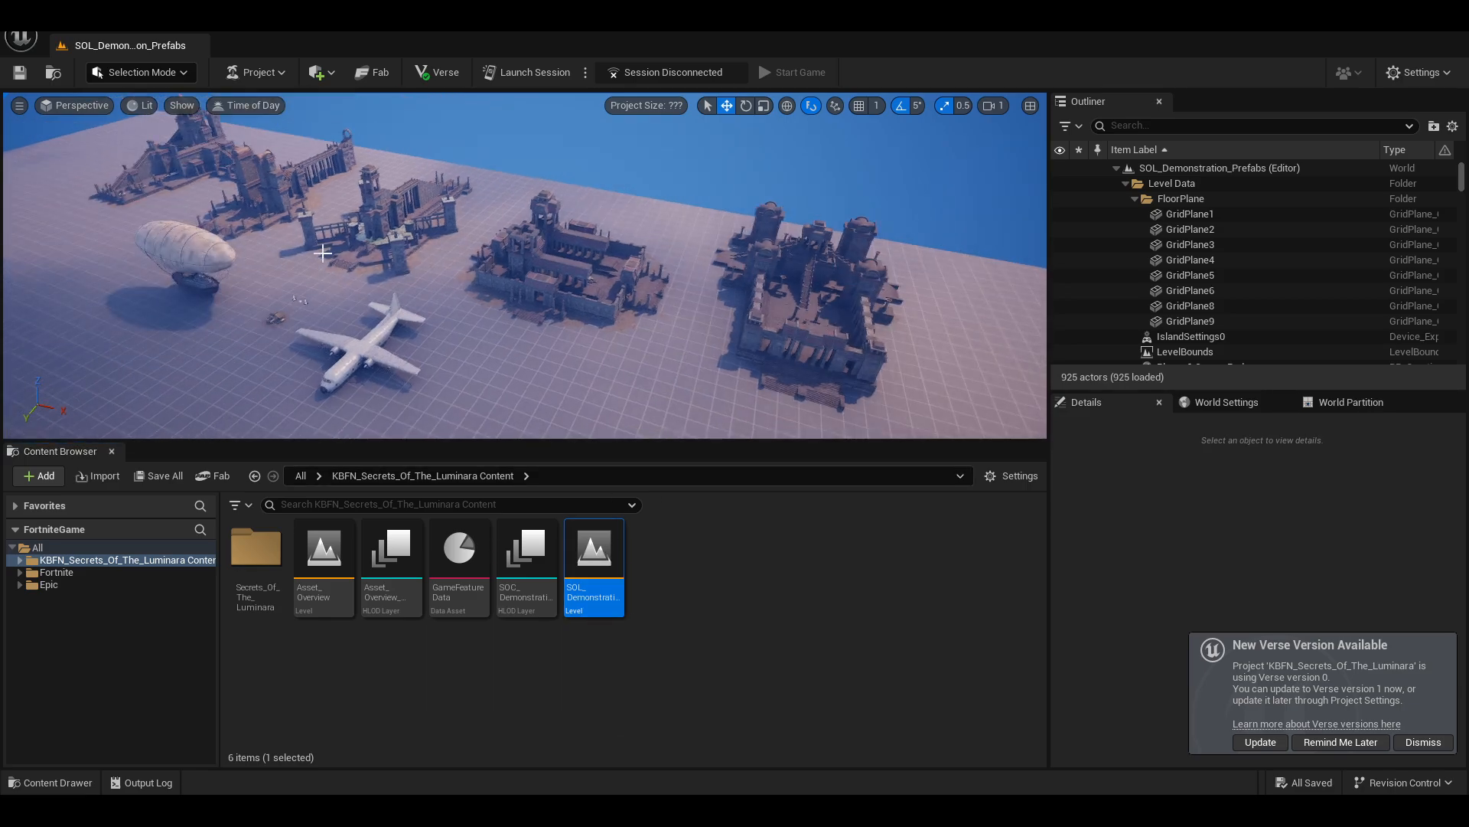
- Open the Asset_Overview level and survey the kit's pieces as far as the pendulum blade trap
{"action": "double_click", "coordinate": [328, 581]}
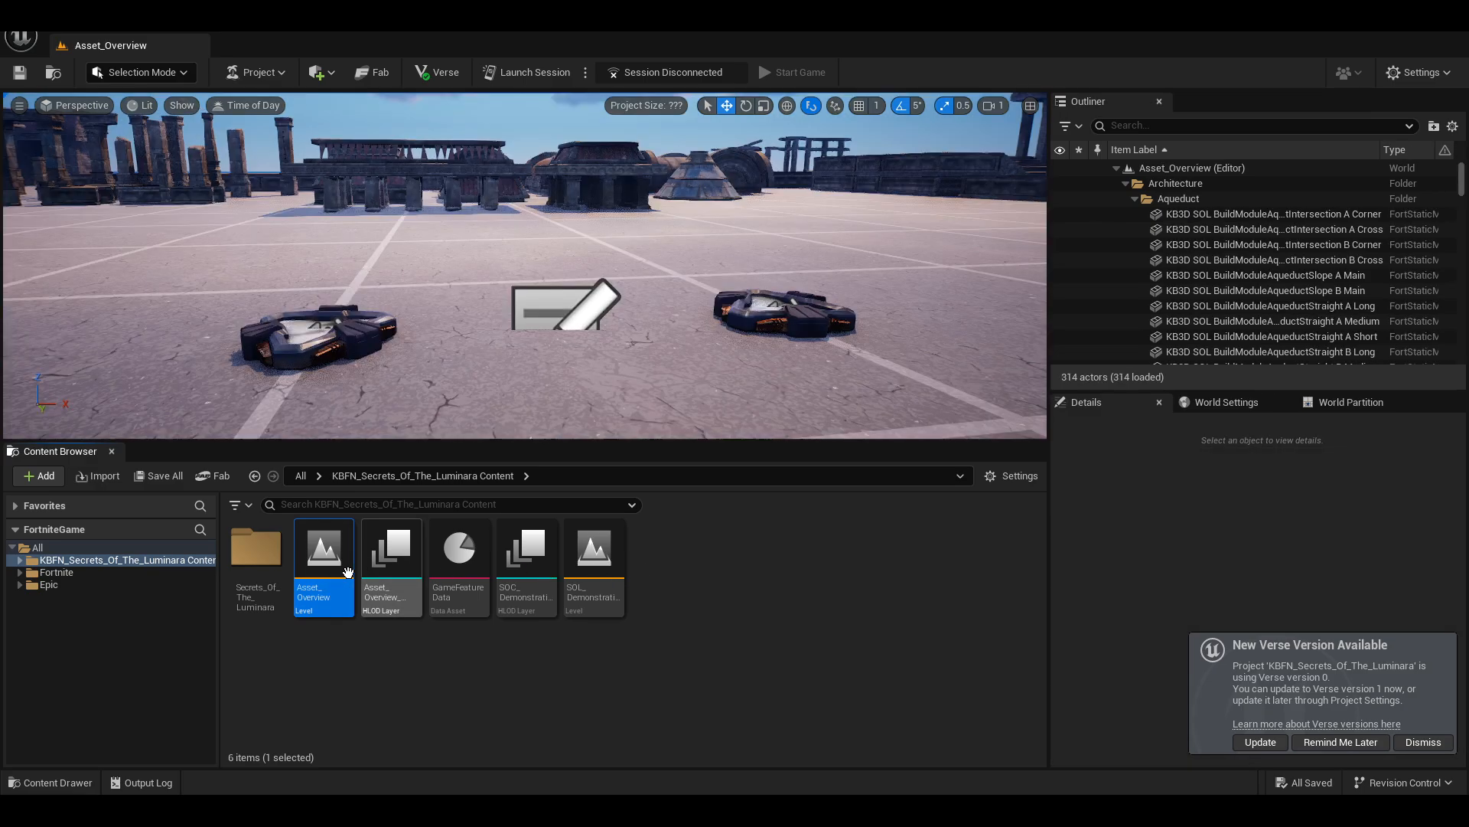
{"action": "key", "text": "s"}
{"action": "right_click_drag", "start_coordinate": [567, 283], "coordinate": [631, 291]}
{"action": "scroll", "coordinate": [559, 268], "scroll_direction": "up", "scroll_amount": 2}
{"action": "key", "text": "s"}
{"action": "scroll", "coordinate": [562, 268], "scroll_direction": "up", "scroll_amount": 4}
{"action": "key", "text": "s"}
{"action": "scroll", "coordinate": [616, 268], "scroll_direction": "up", "scroll_amount": 1}
{"action": "key", "text": "s"}
{"action": "key", "text": "w"}
{"action": "right_click_drag", "start_coordinate": [474, 331], "coordinate": [424, 305]}
{"action": "key", "text": "s"}
{"action": "right_click_drag", "start_coordinate": [610, 336], "coordinate": [557, 345]}
{"action": "key", "text": "w"}
{"action": "key", "text": "s"}
{"action": "key", "text": "w"}
{"action": "key", "text": "s"}
{"action": "key", "text": "w"}
{"action": "key", "text": "s"}
{"action": "key", "text": "s"}
{"action": "key", "text": "w"}
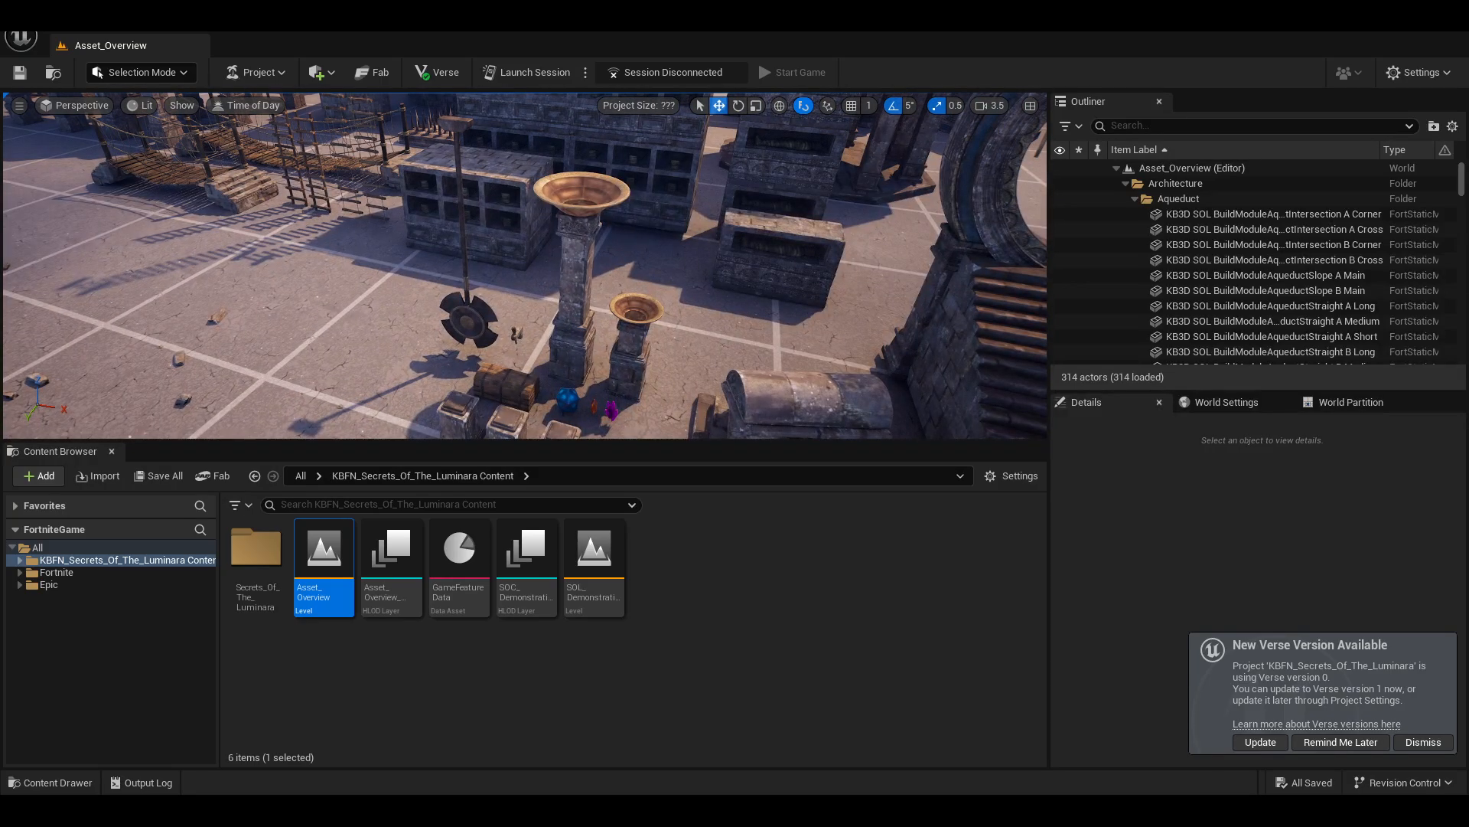
- Select the pendulum blade trap in the level and locate its static mesh among the project's Props meshes
{"action": "left_click", "coordinate": [460, 320]}
{"action": "right_click", "coordinate": [460, 320]}
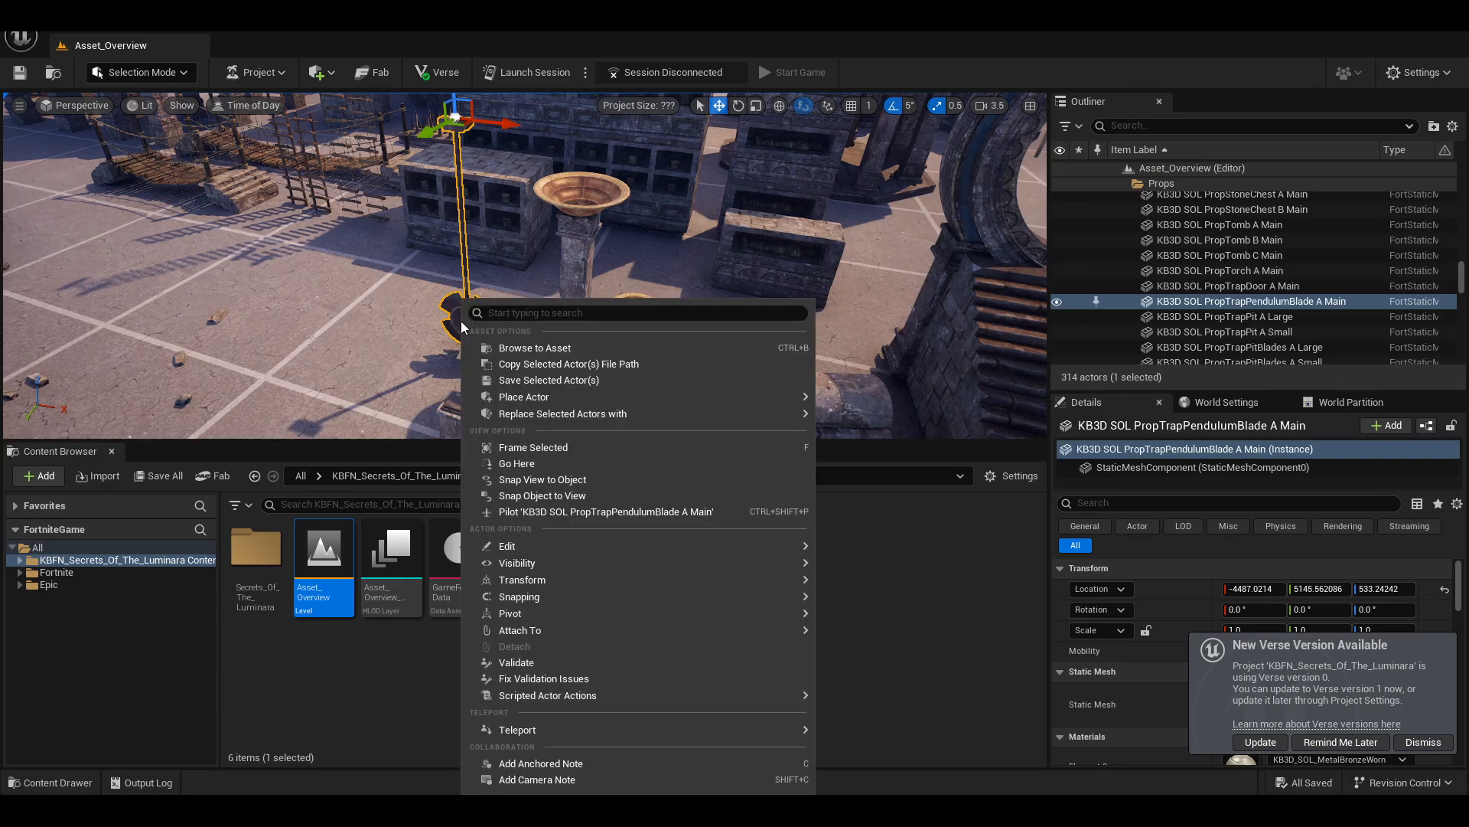
{"action": "left_click", "coordinate": [505, 347]}
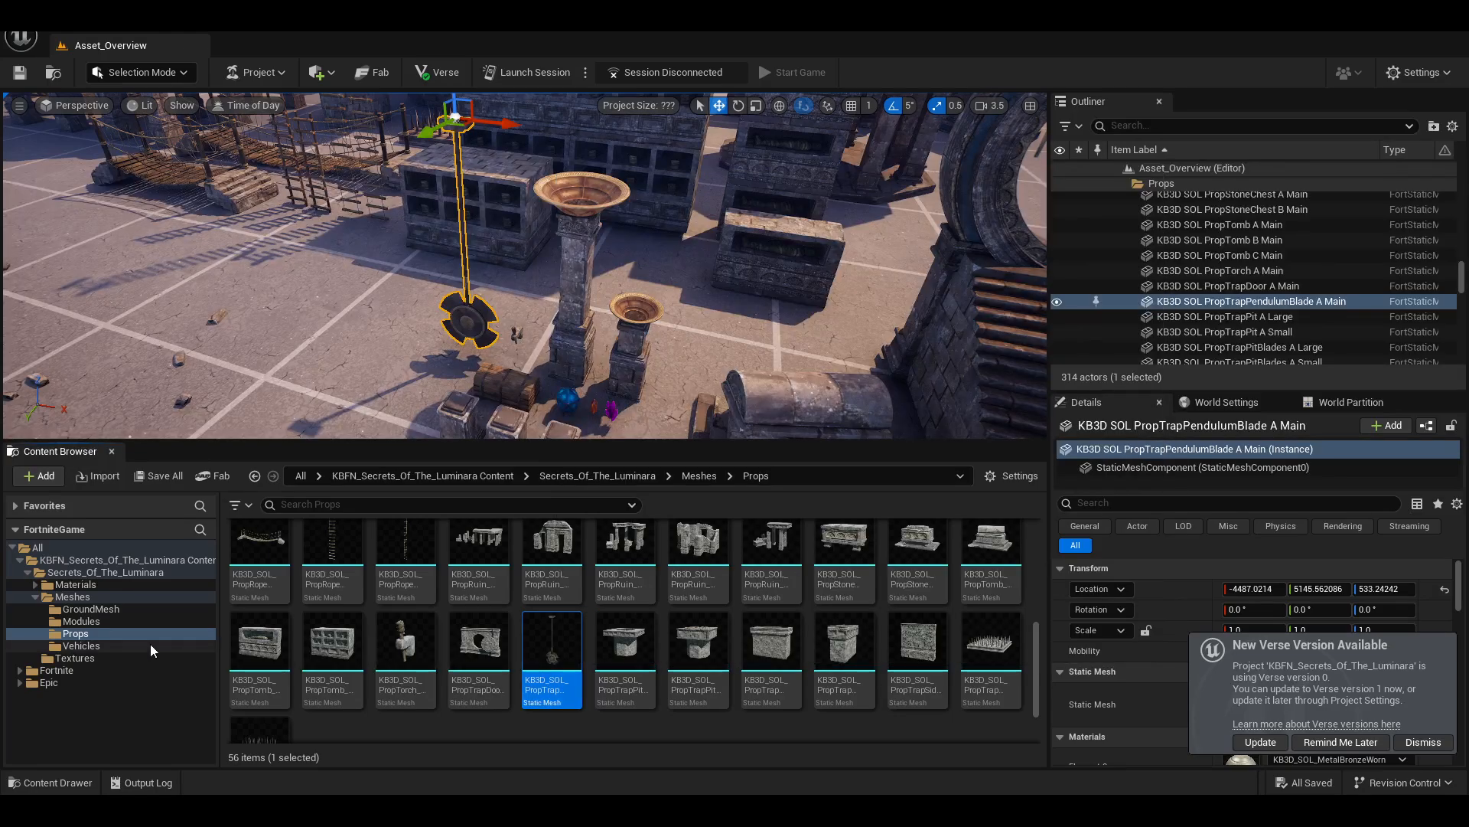
{"action": "scroll", "coordinate": [561, 650], "scroll_direction": "down", "scroll_amount": 1}
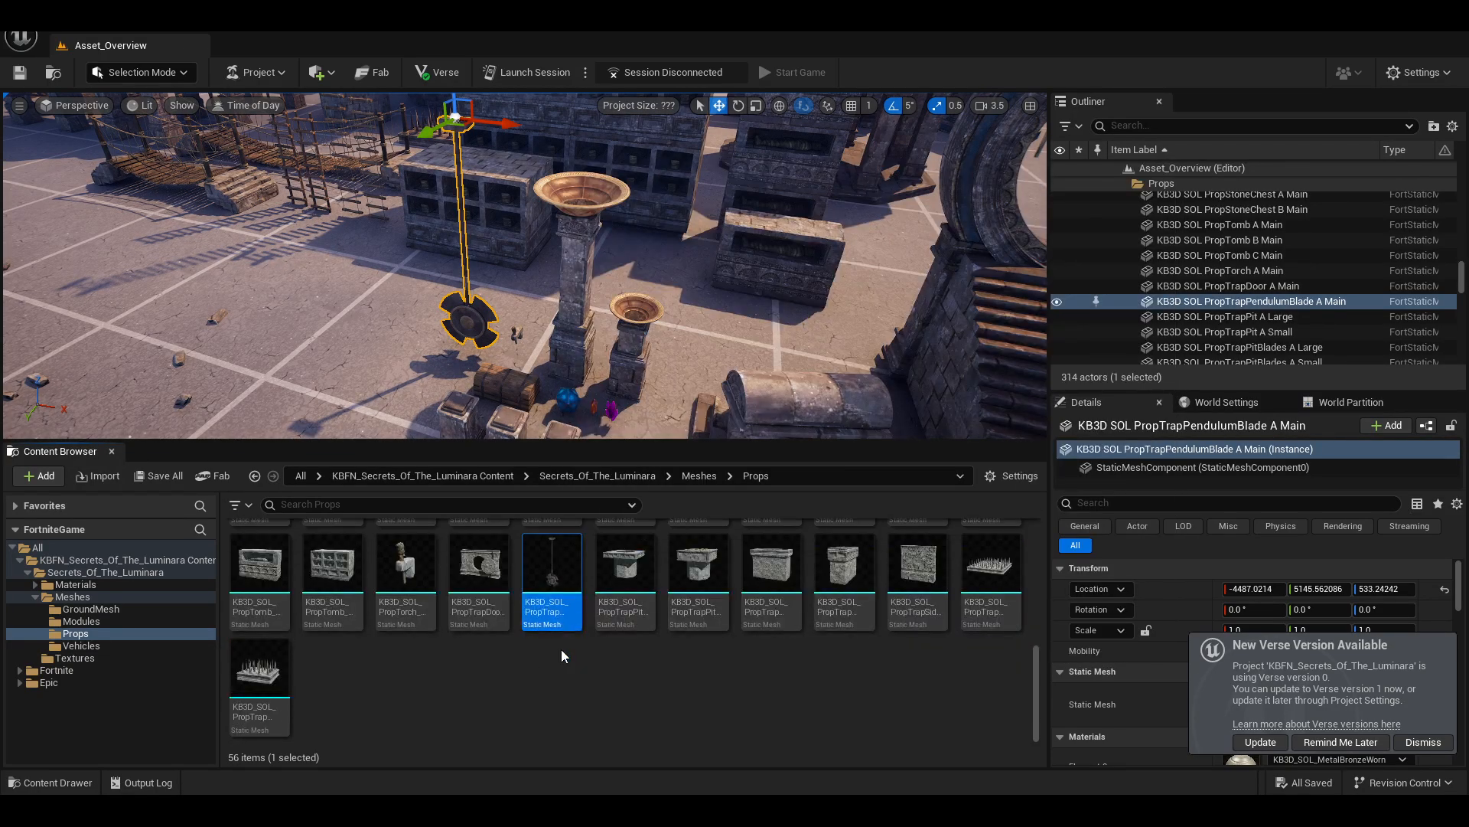
- Review the kit's Master materials and Textures folders and select the KB3D_Master_Standard material
{"action": "left_click", "coordinate": [36, 585]}
{"action": "left_click", "coordinate": [61, 595]}
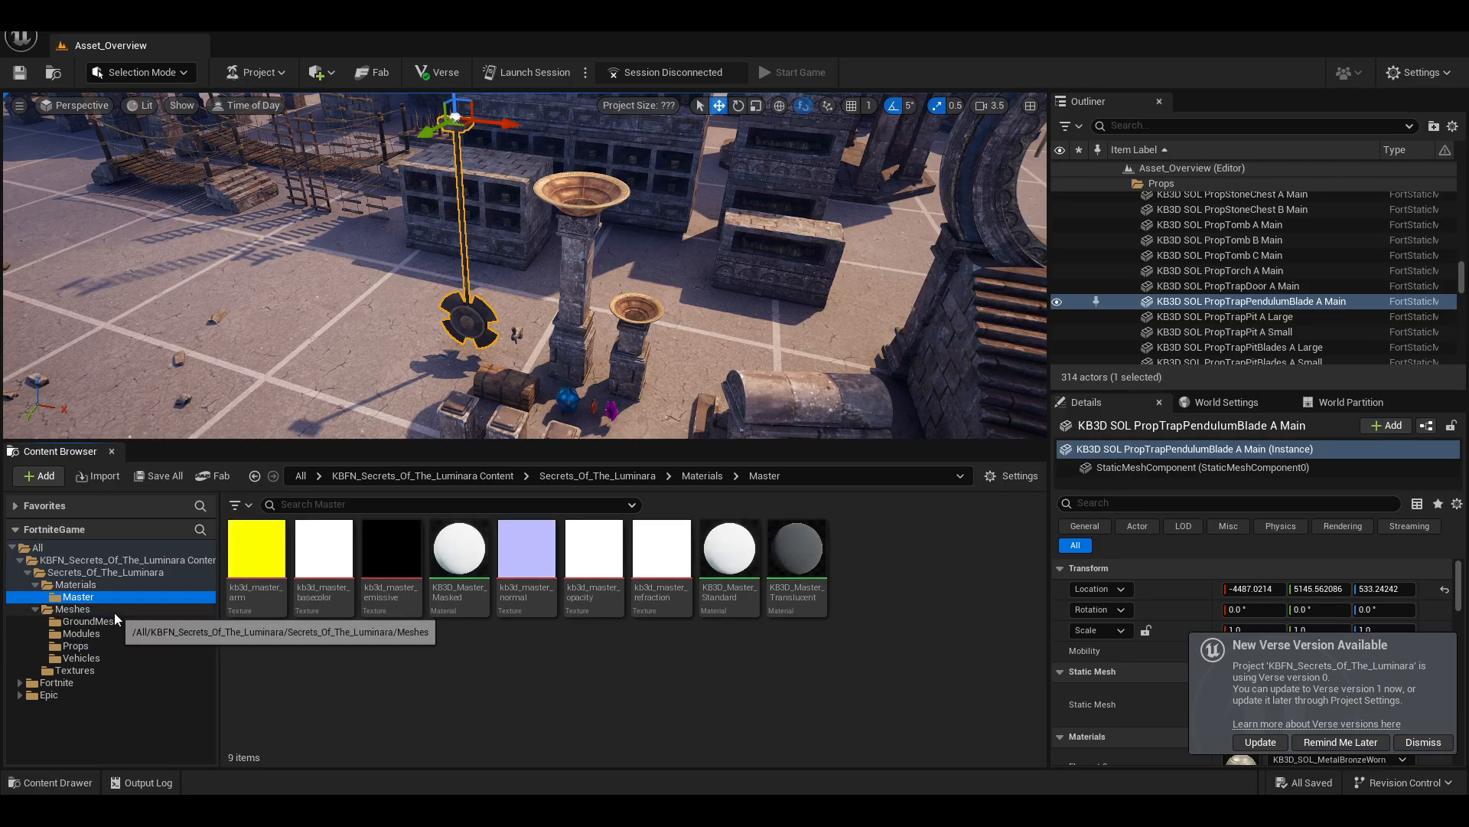
{"action": "left_click", "coordinate": [77, 670]}
{"action": "scroll", "coordinate": [229, 605], "scroll_direction": "down", "scroll_amount": 3}
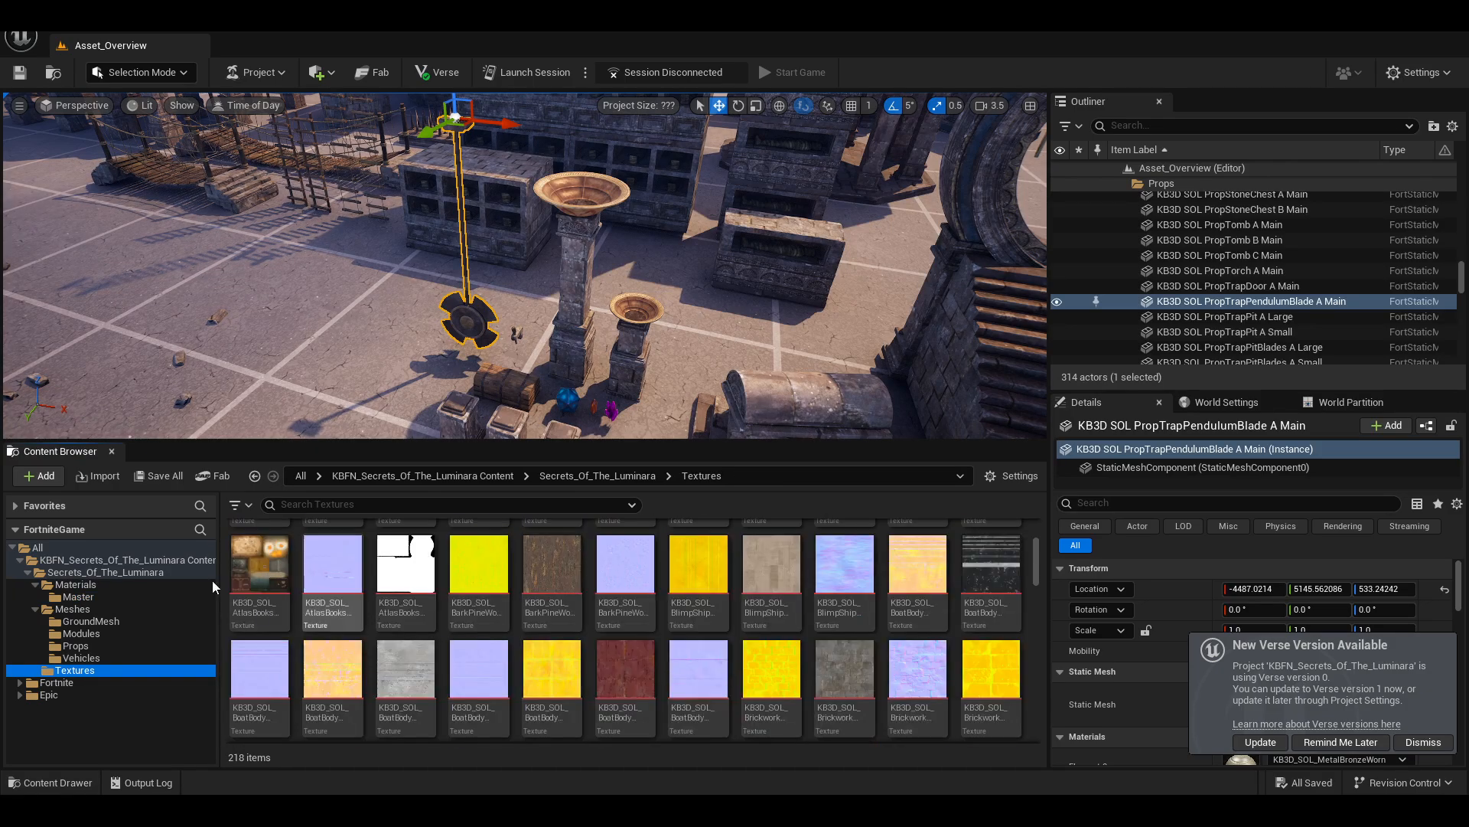
{"action": "left_click", "coordinate": [69, 596]}
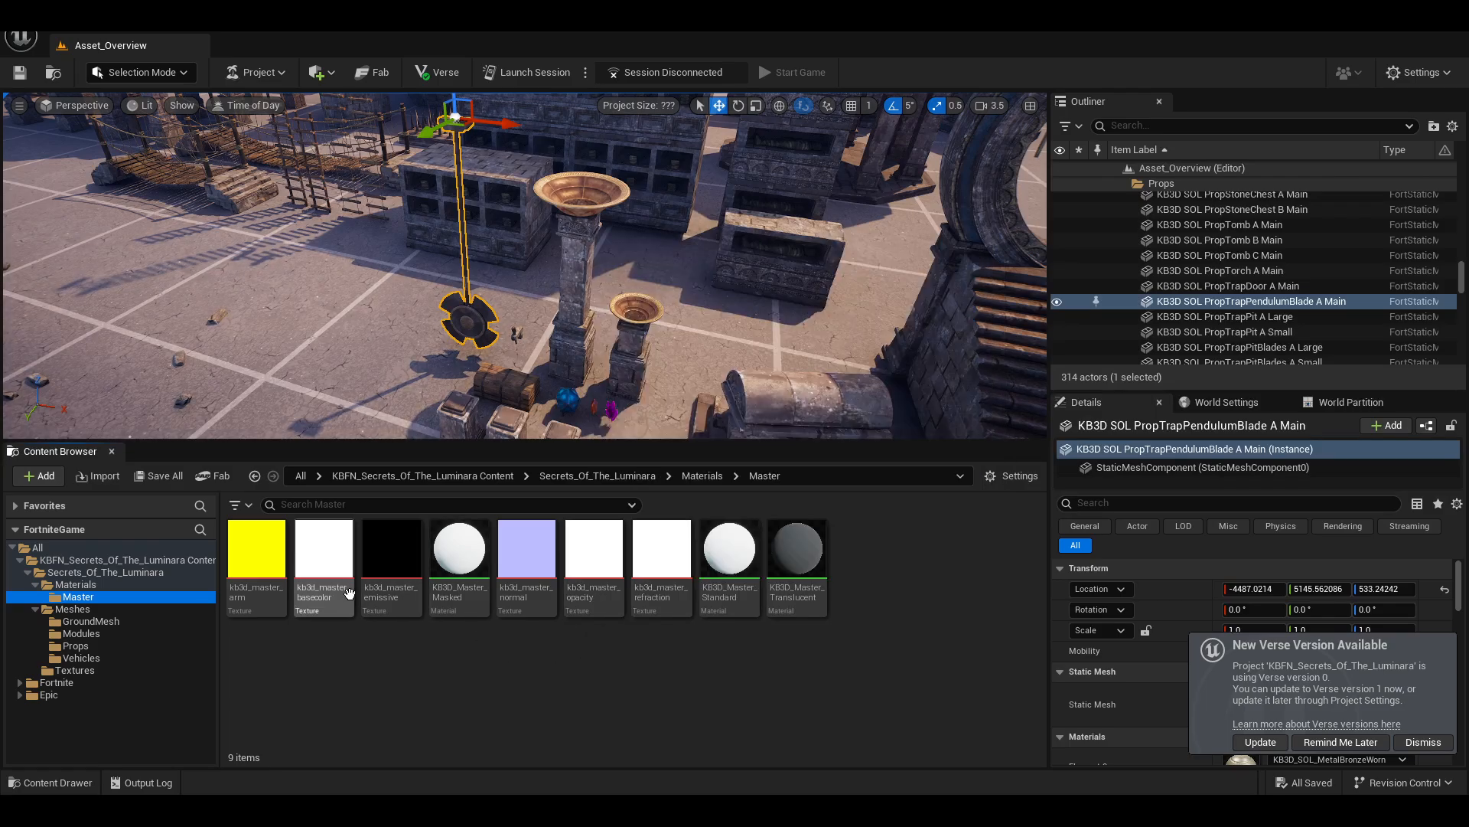
{"action": "mouse_move", "coordinate": [463, 578]}
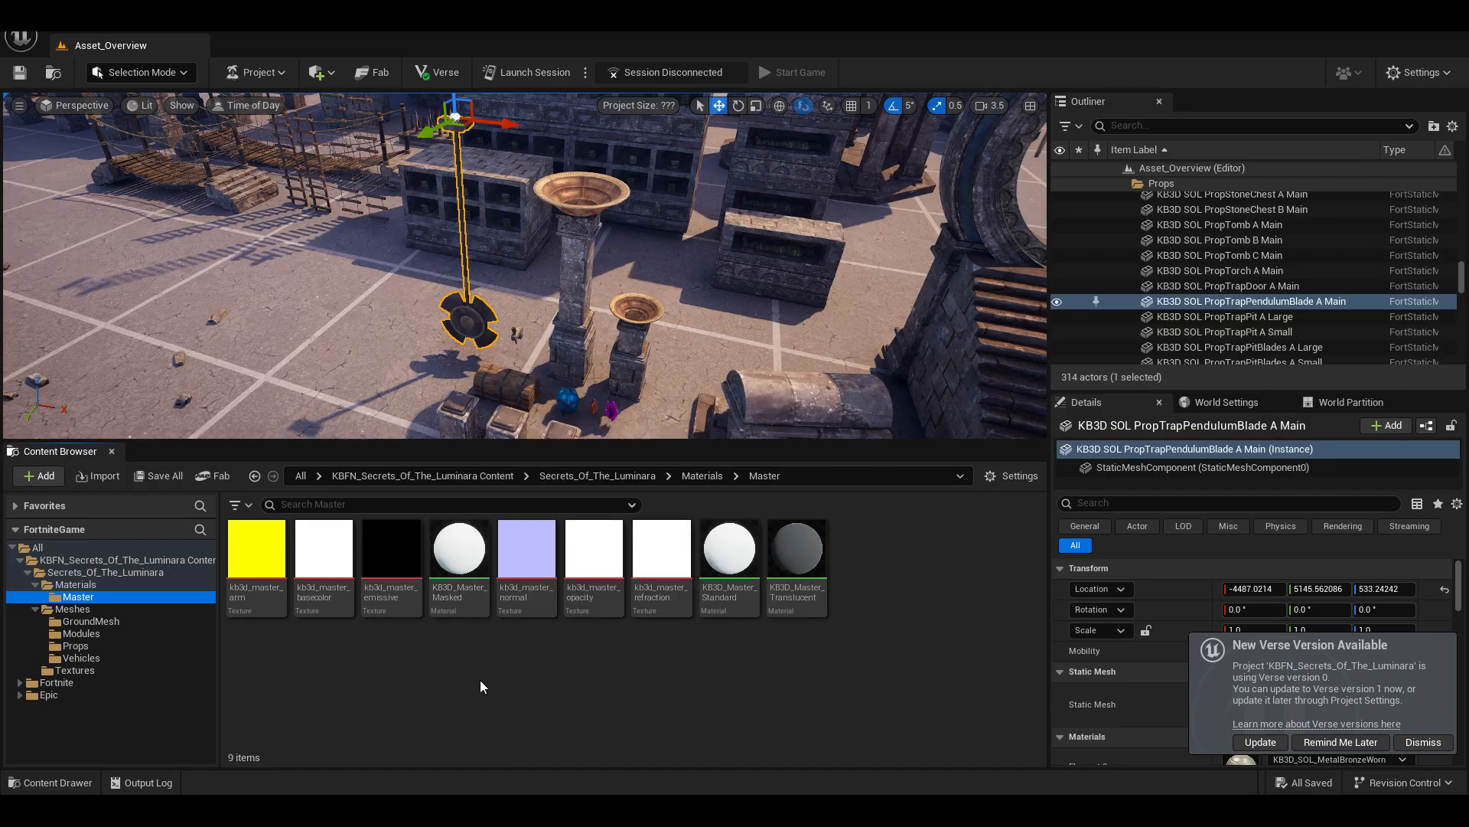
{"action": "left_click", "coordinate": [457, 650]}
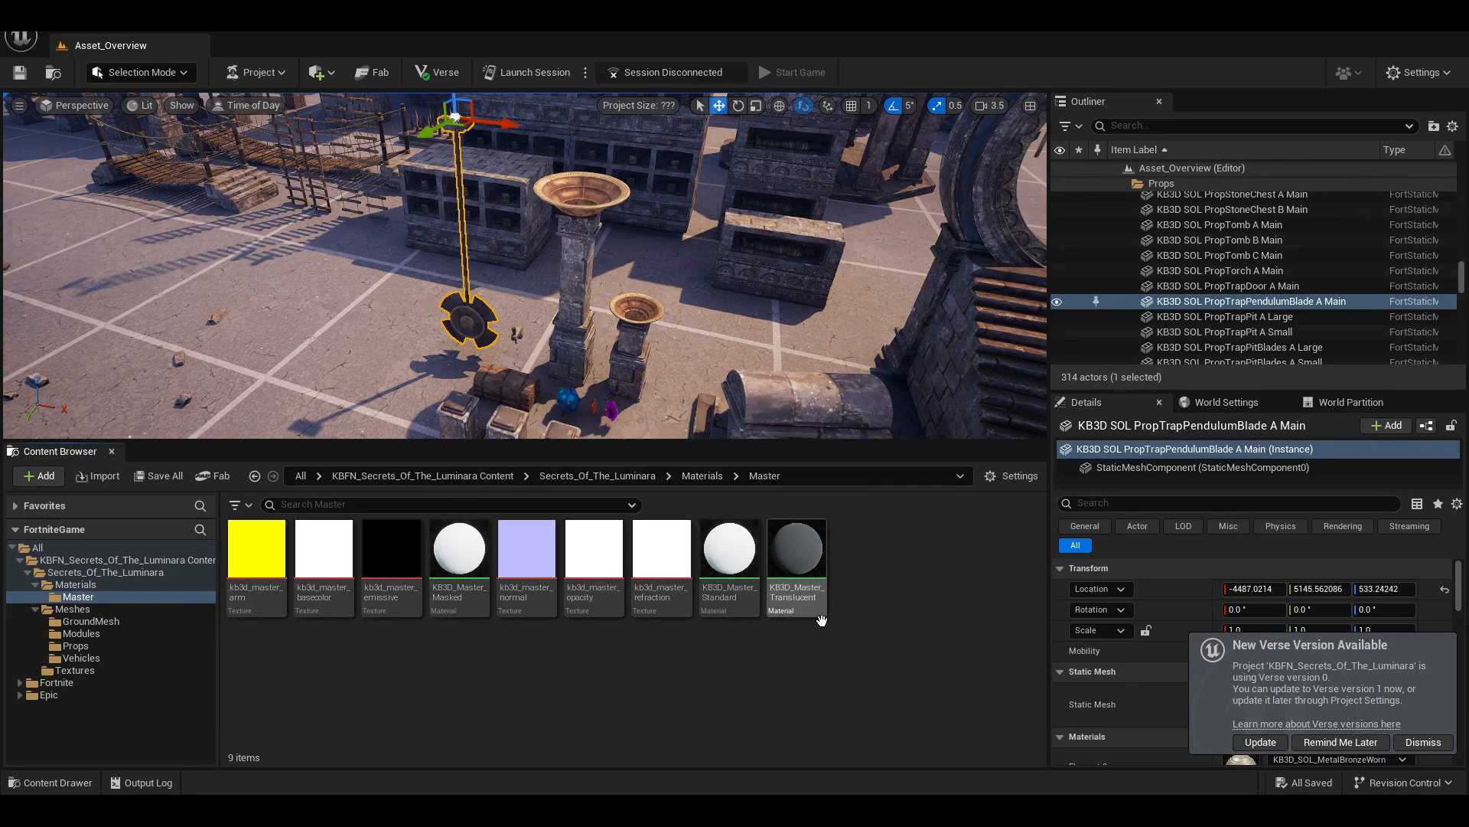
{"action": "left_click", "coordinate": [721, 555]}
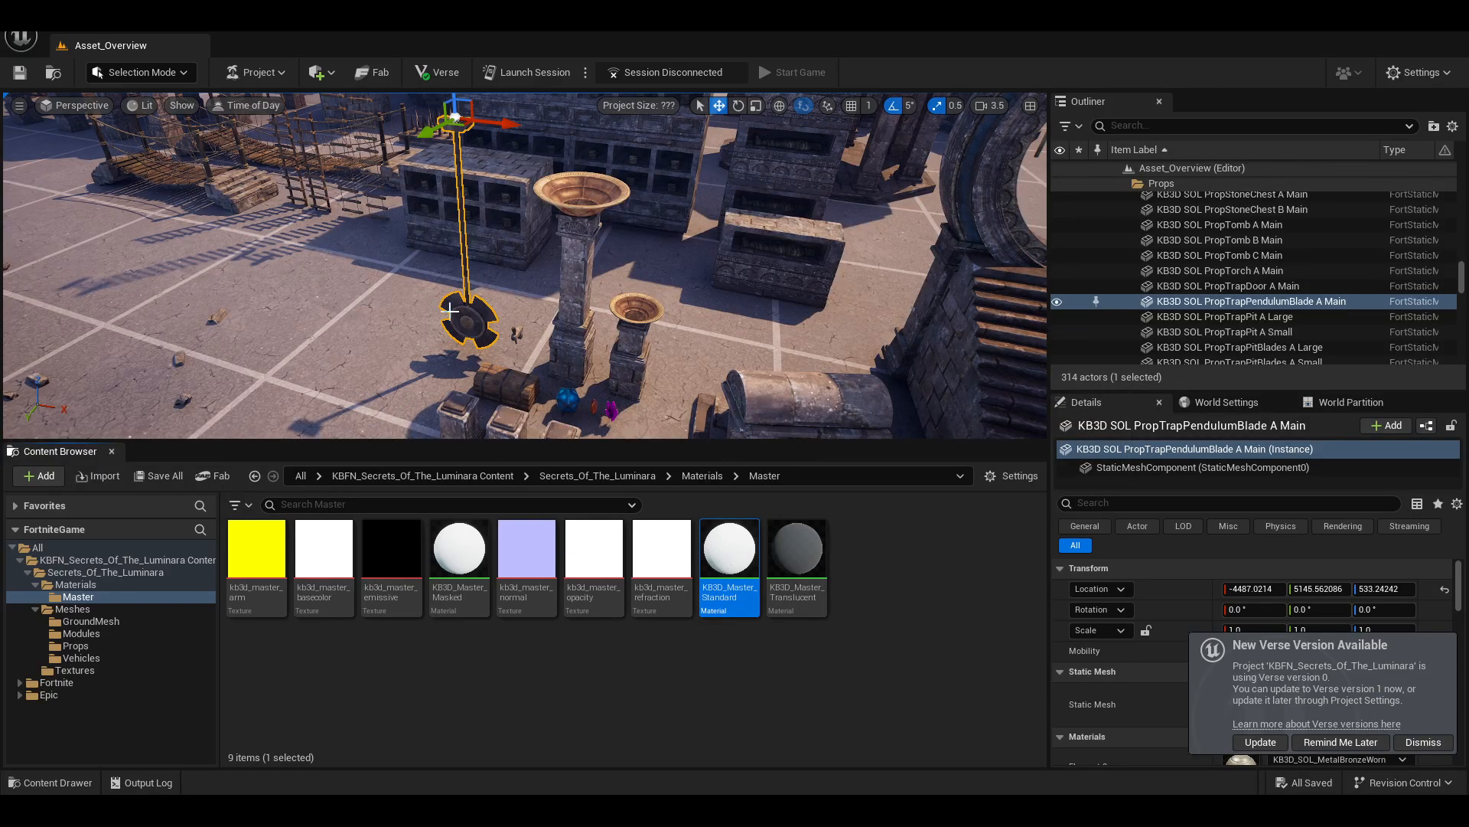
- Dismiss the Verse version notice and locate the pendulum blade's KB3D_SOL_MetalBronzeWorn material in the project's content
{"action": "left_click", "coordinate": [1423, 742]}
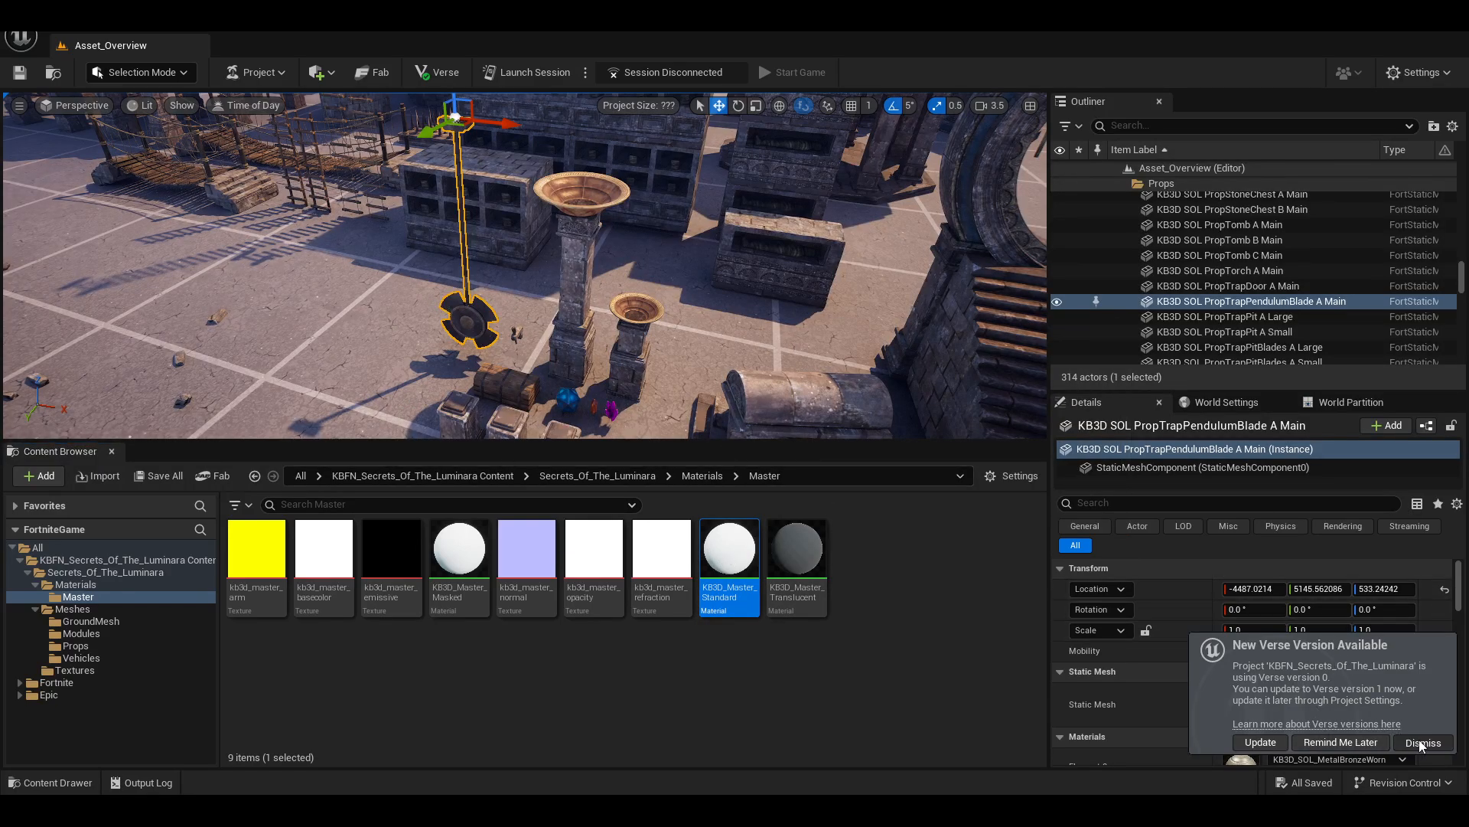
{"action": "scroll", "coordinate": [1372, 638], "scroll_direction": "down", "scroll_amount": 3}
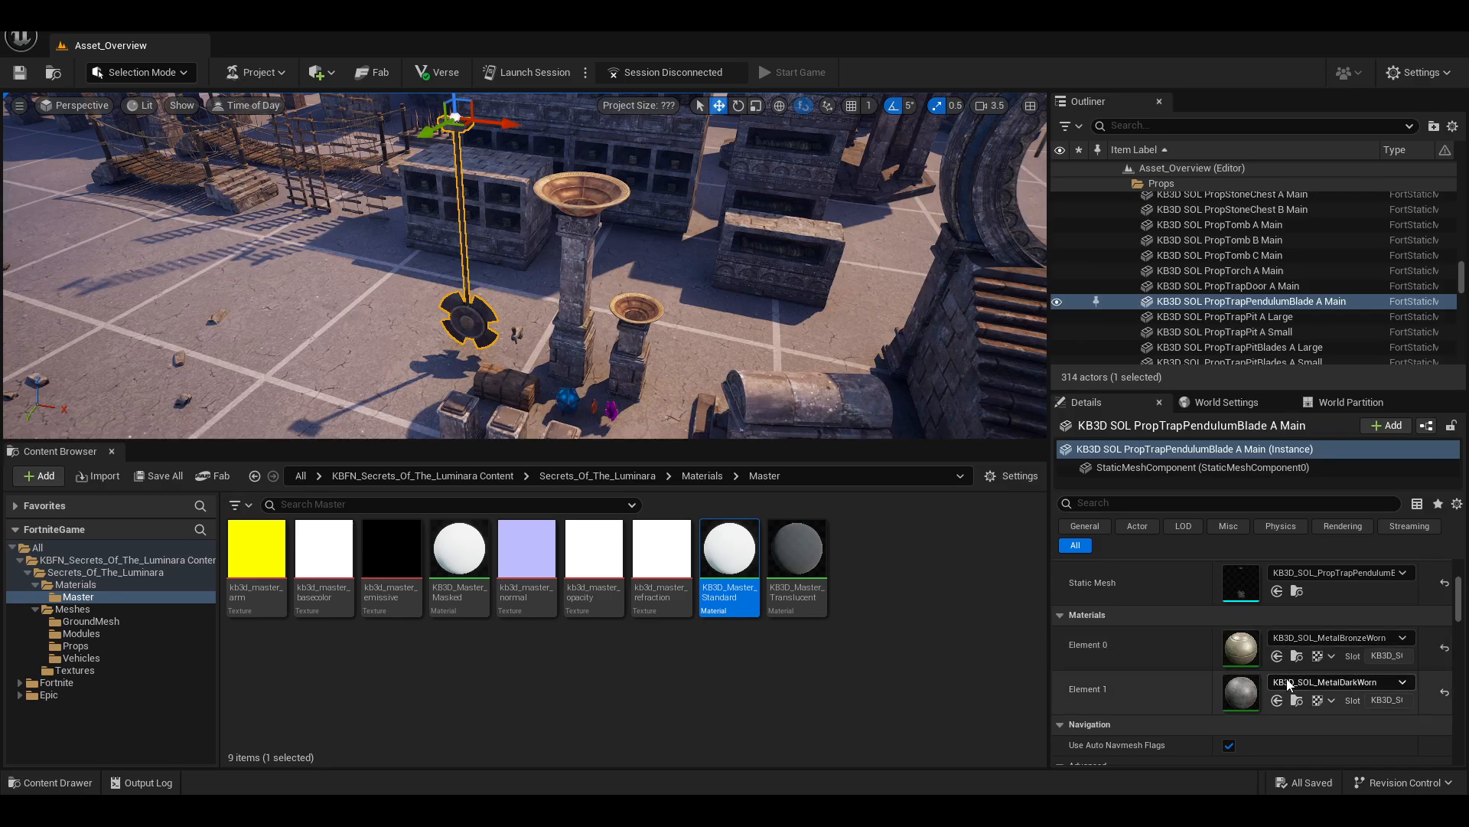
{"action": "scroll", "coordinate": [1286, 655], "scroll_direction": "down", "scroll_amount": 1}
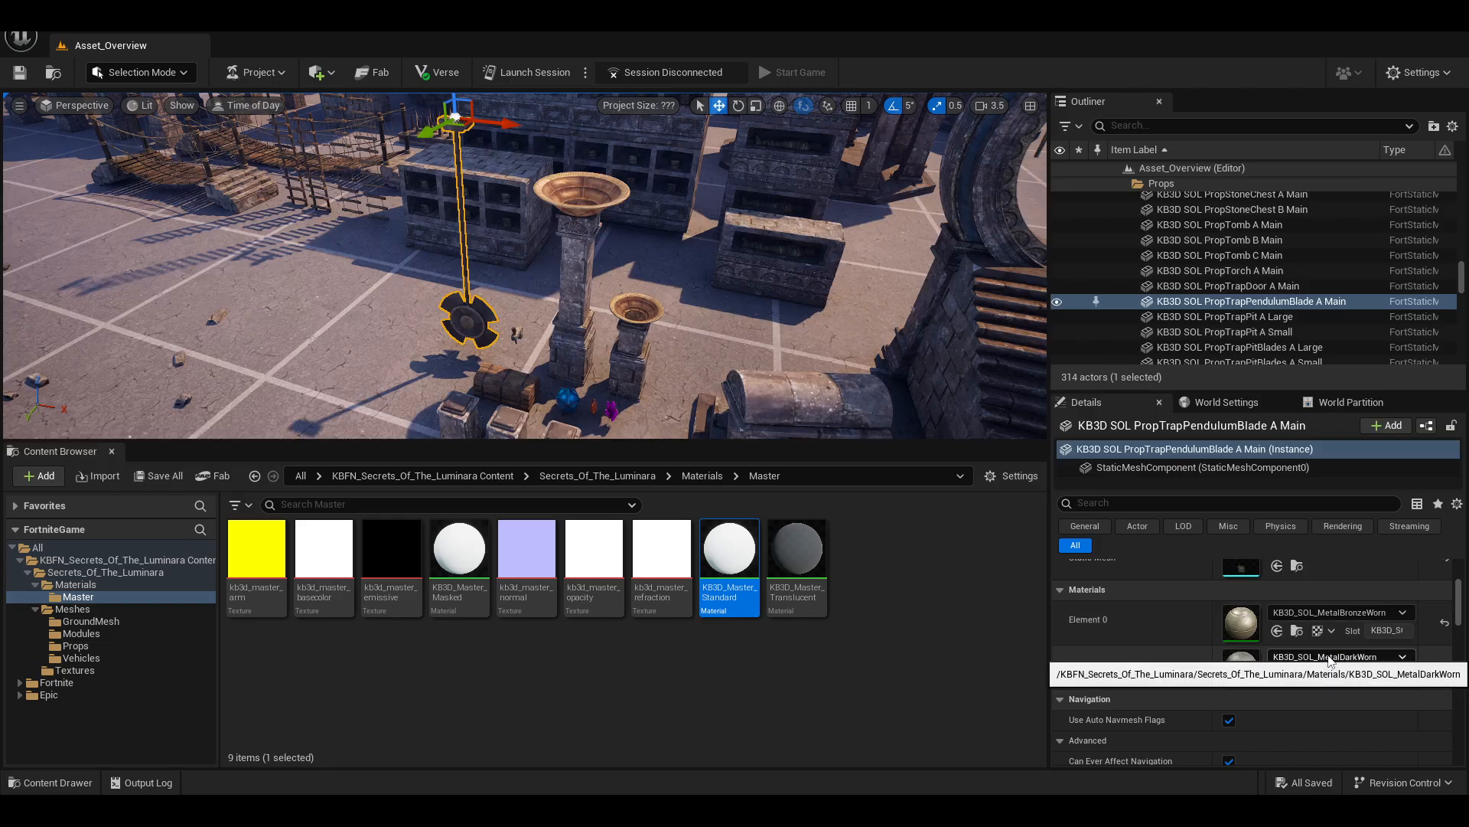
{"action": "left_click", "coordinate": [1298, 633]}
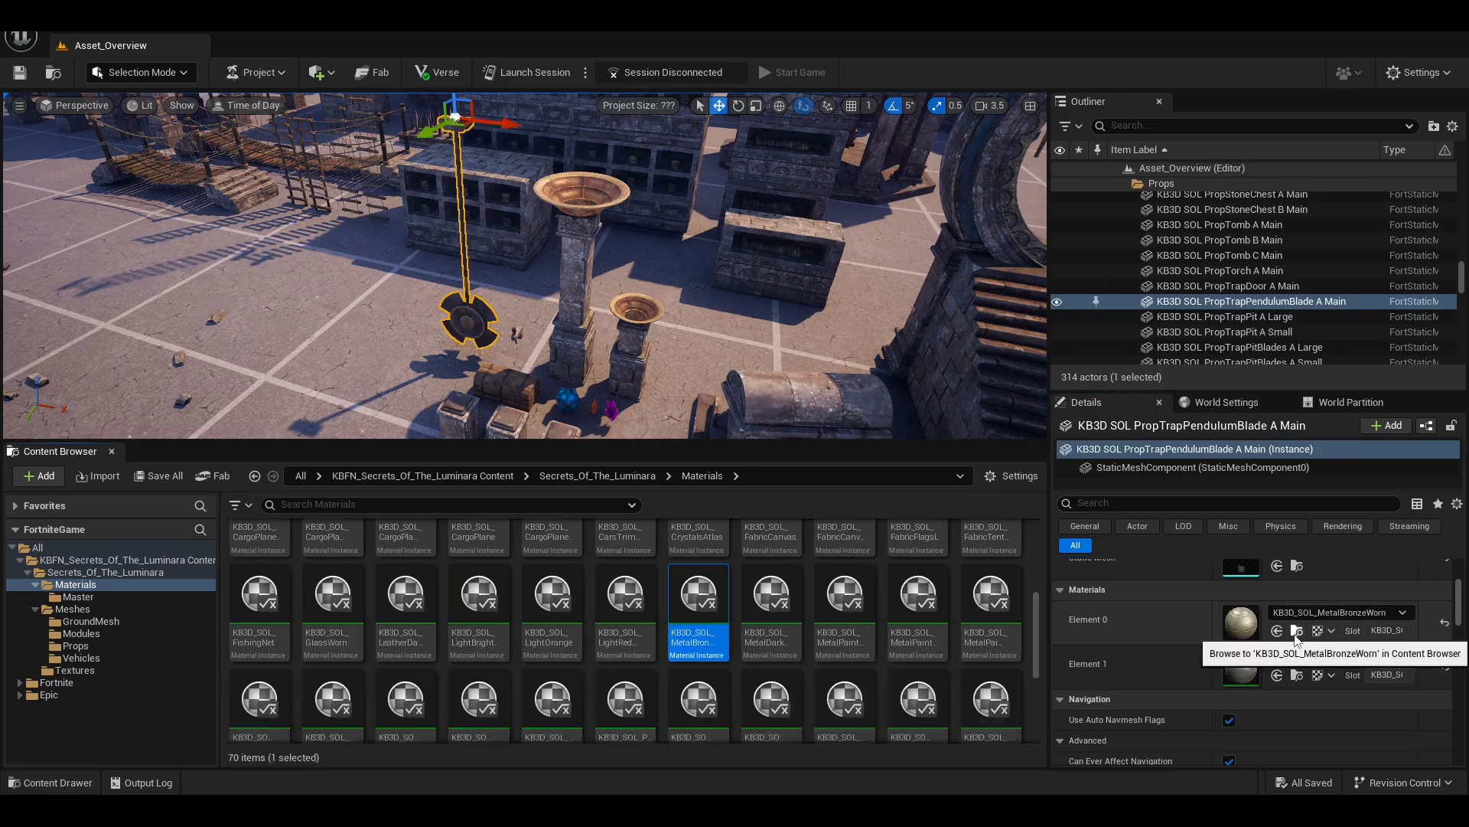
- Open the KB3D_SOL_MetalBronzeWorn material instance and examine its ARM, Basecolor, Emissive, NormalMap and UV parameters
{"action": "double_click", "coordinate": [698, 595]}
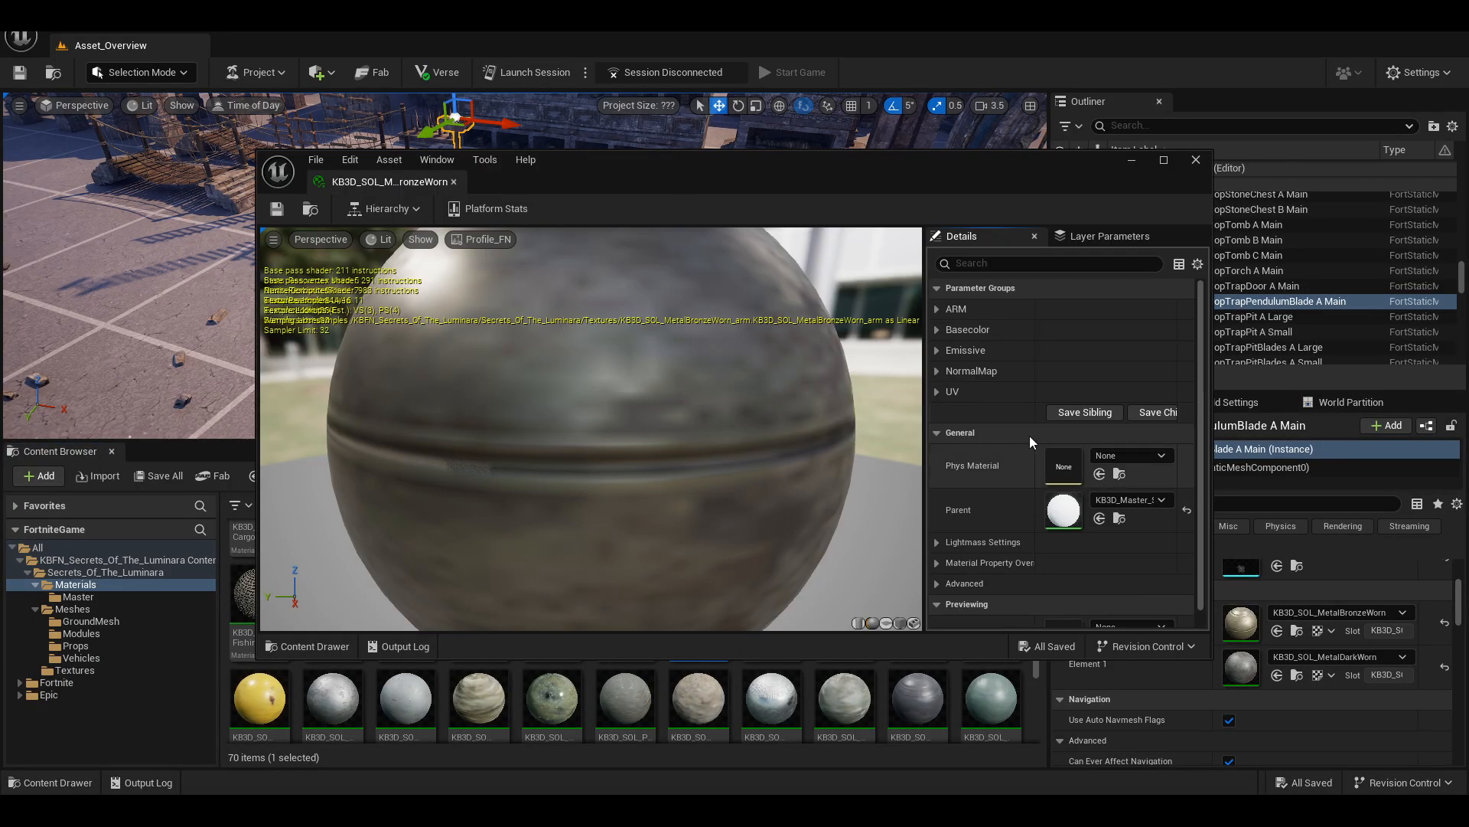
{"action": "scroll", "coordinate": [1133, 482], "scroll_direction": "down", "scroll_amount": 1}
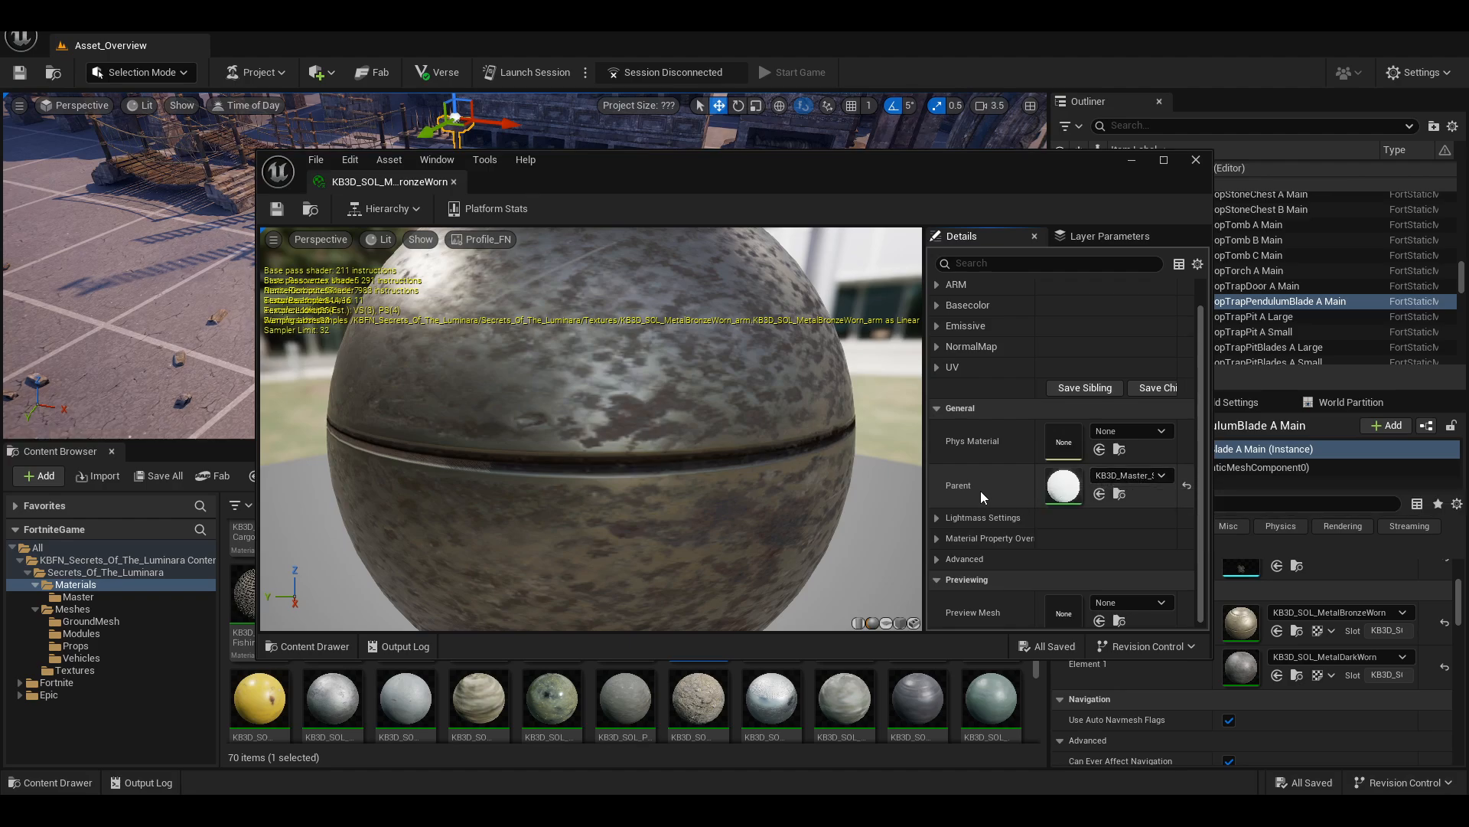
{"action": "scroll", "coordinate": [1048, 459], "scroll_direction": "up", "scroll_amount": 1}
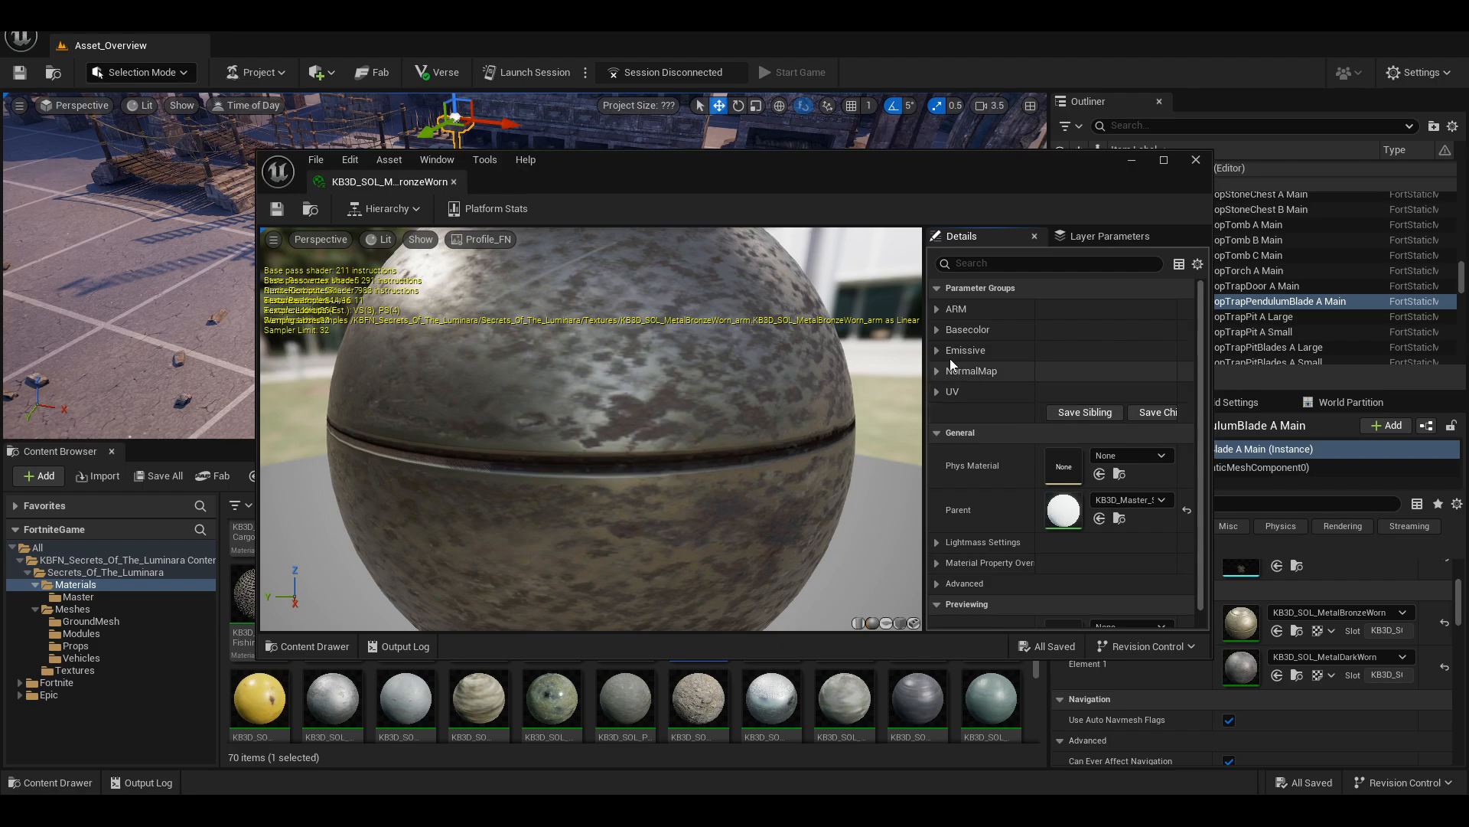
{"action": "left_click", "coordinate": [937, 314]}
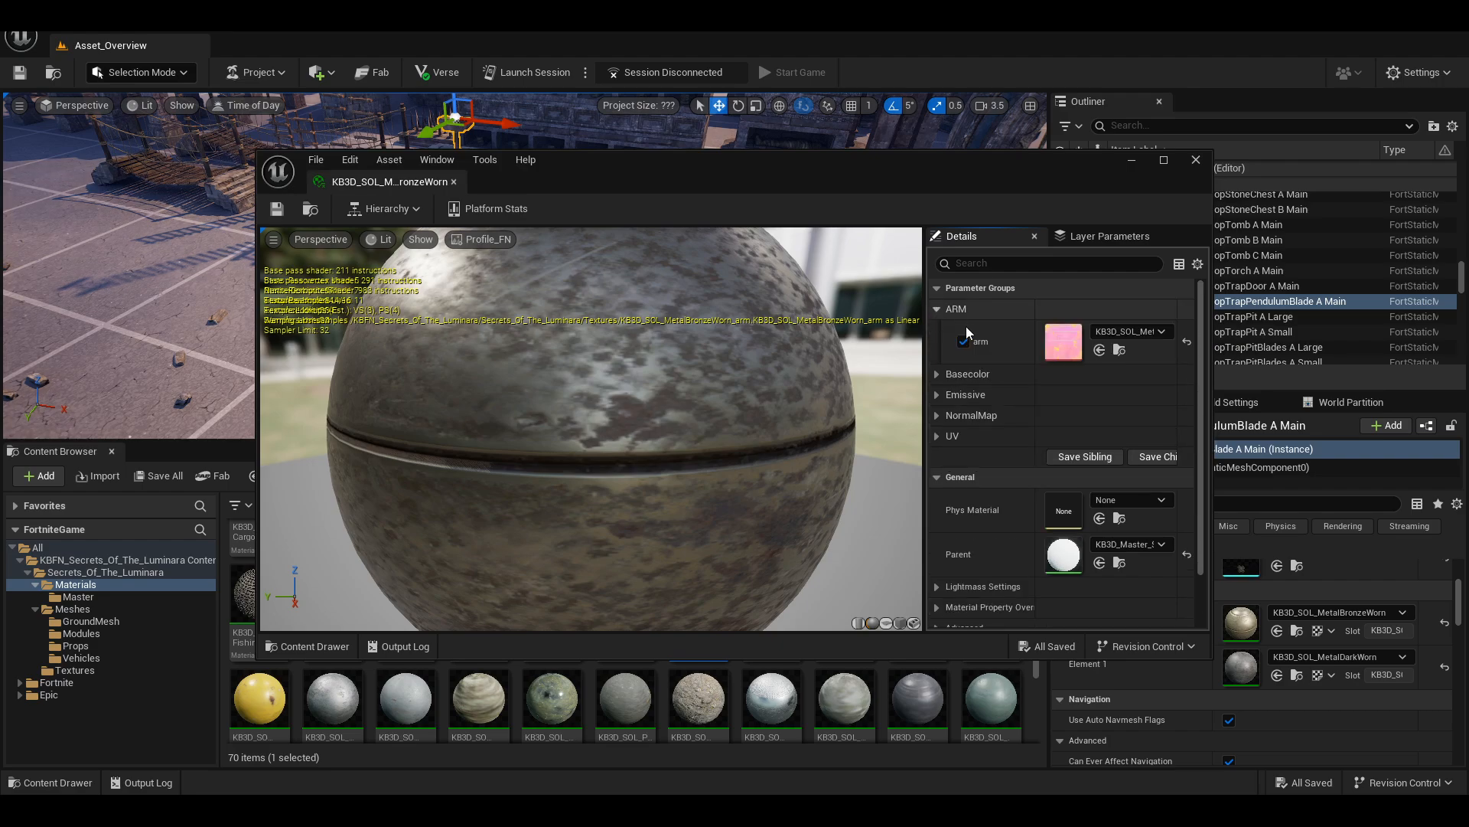
{"action": "left_click", "coordinate": [940, 379]}
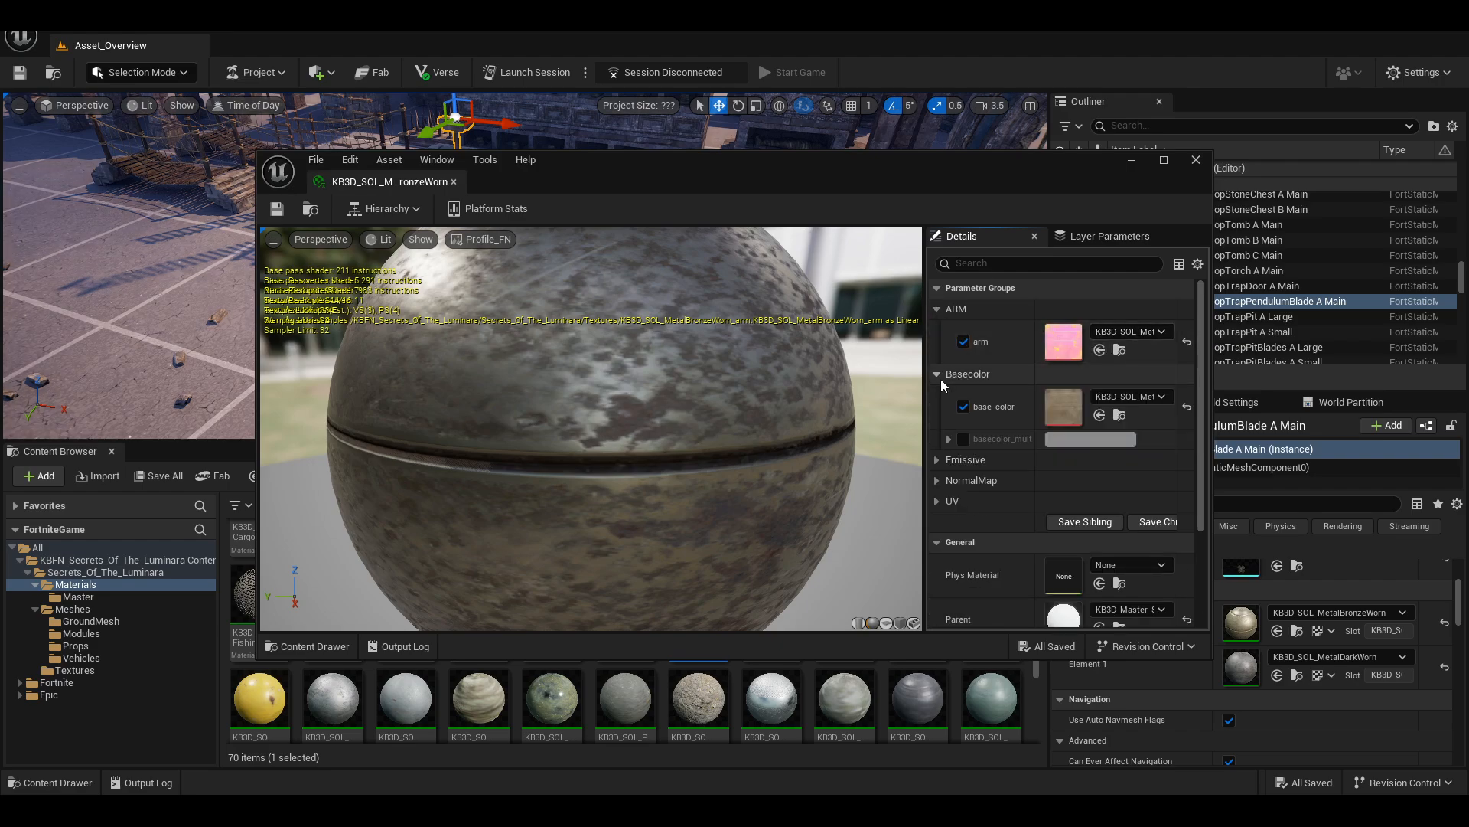
{"action": "left_click", "coordinate": [936, 460]}
{"action": "left_click", "coordinate": [937, 545]}
{"action": "scroll", "coordinate": [956, 574], "scroll_direction": "down", "scroll_amount": 1}
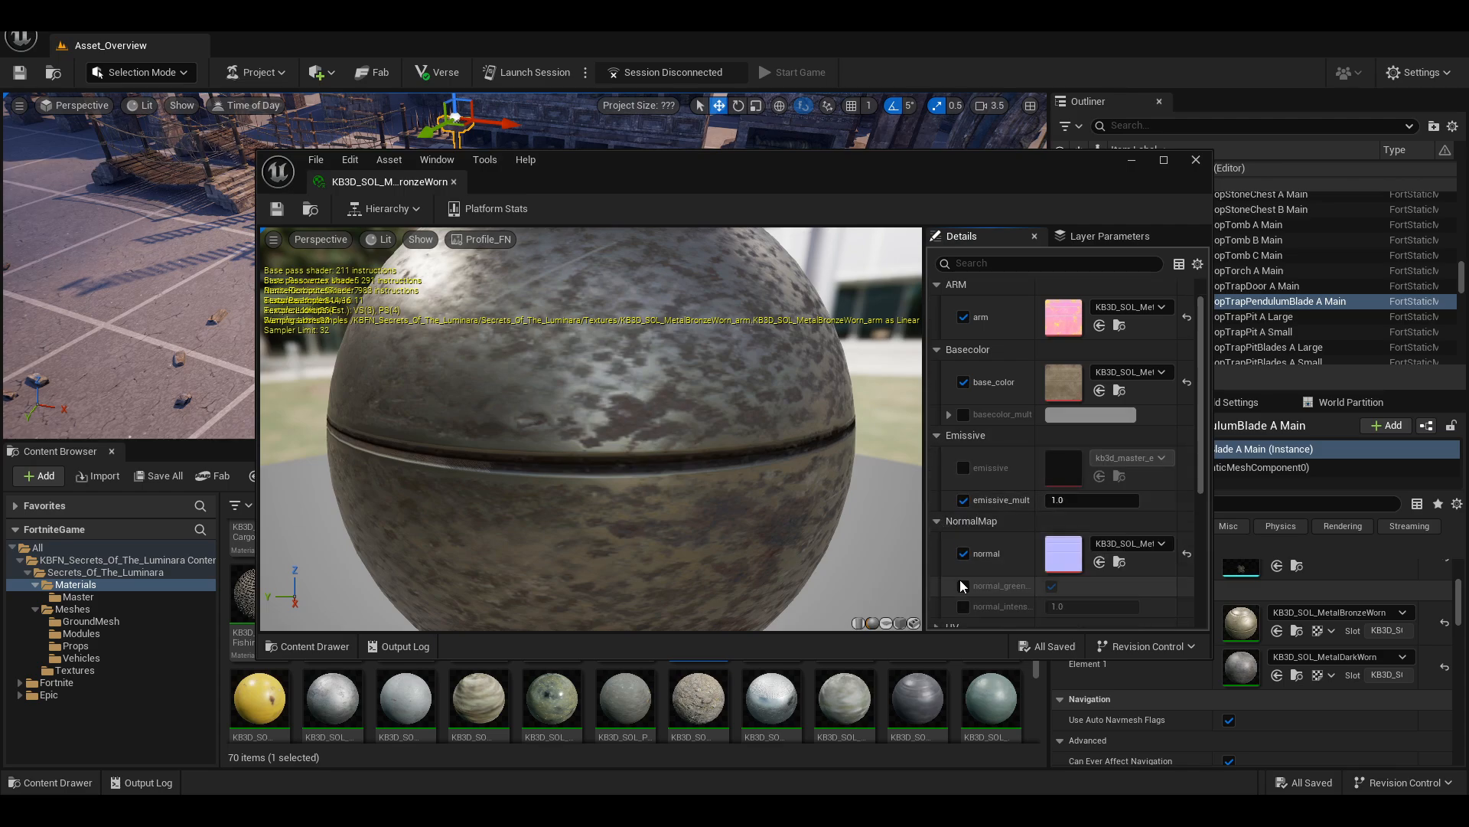
{"action": "scroll", "coordinate": [959, 568], "scroll_direction": "down", "scroll_amount": 1}
{"action": "left_click", "coordinate": [936, 580]}
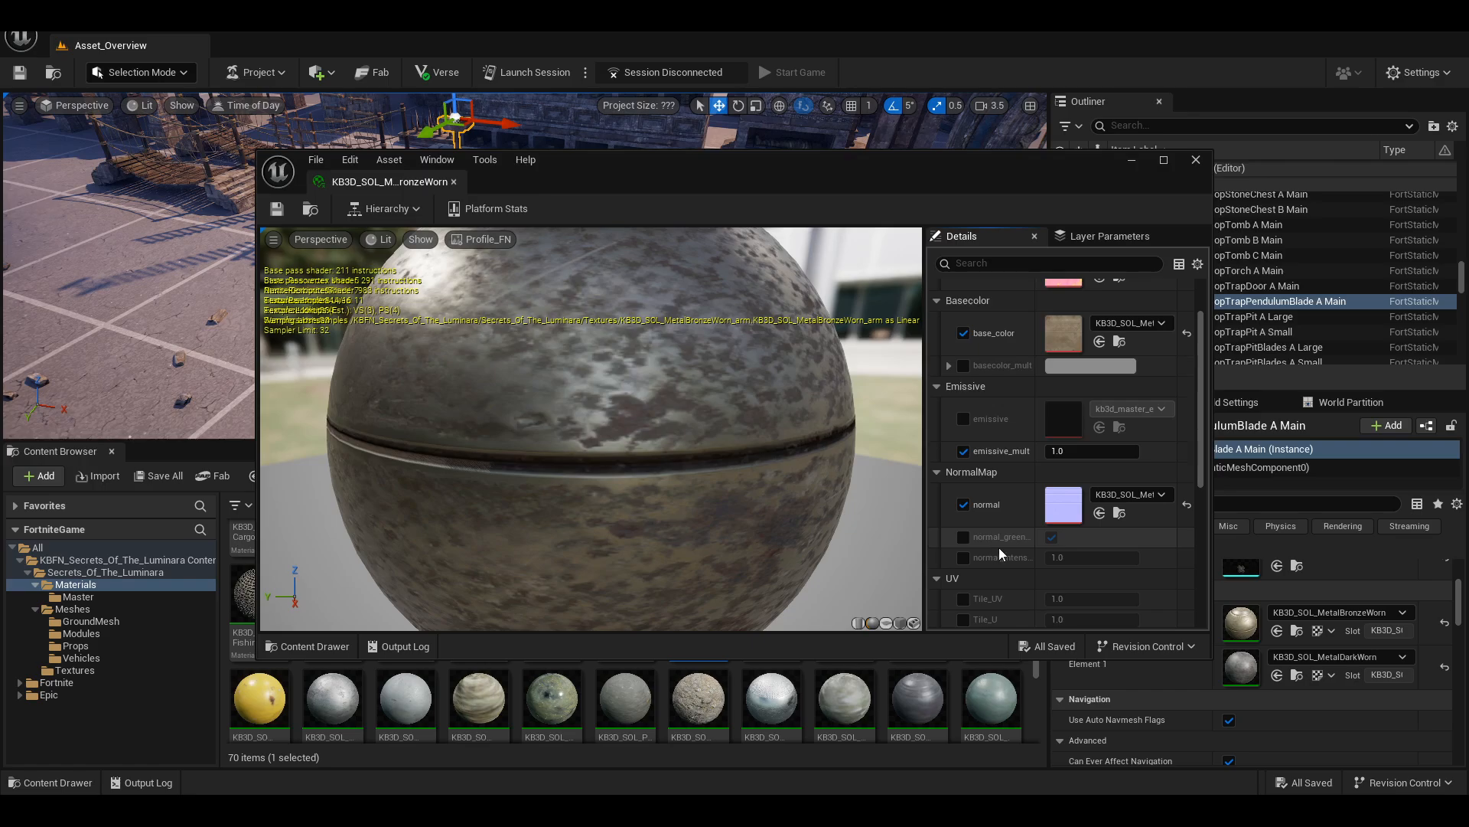
- Review the KB3D_SOL_MetalBronzeWorn texture parameters once more and close the material instance
{"action": "scroll", "coordinate": [999, 548], "scroll_direction": "down", "scroll_amount": 1}
{"action": "scroll", "coordinate": [1116, 452], "scroll_direction": "up", "scroll_amount": 2}
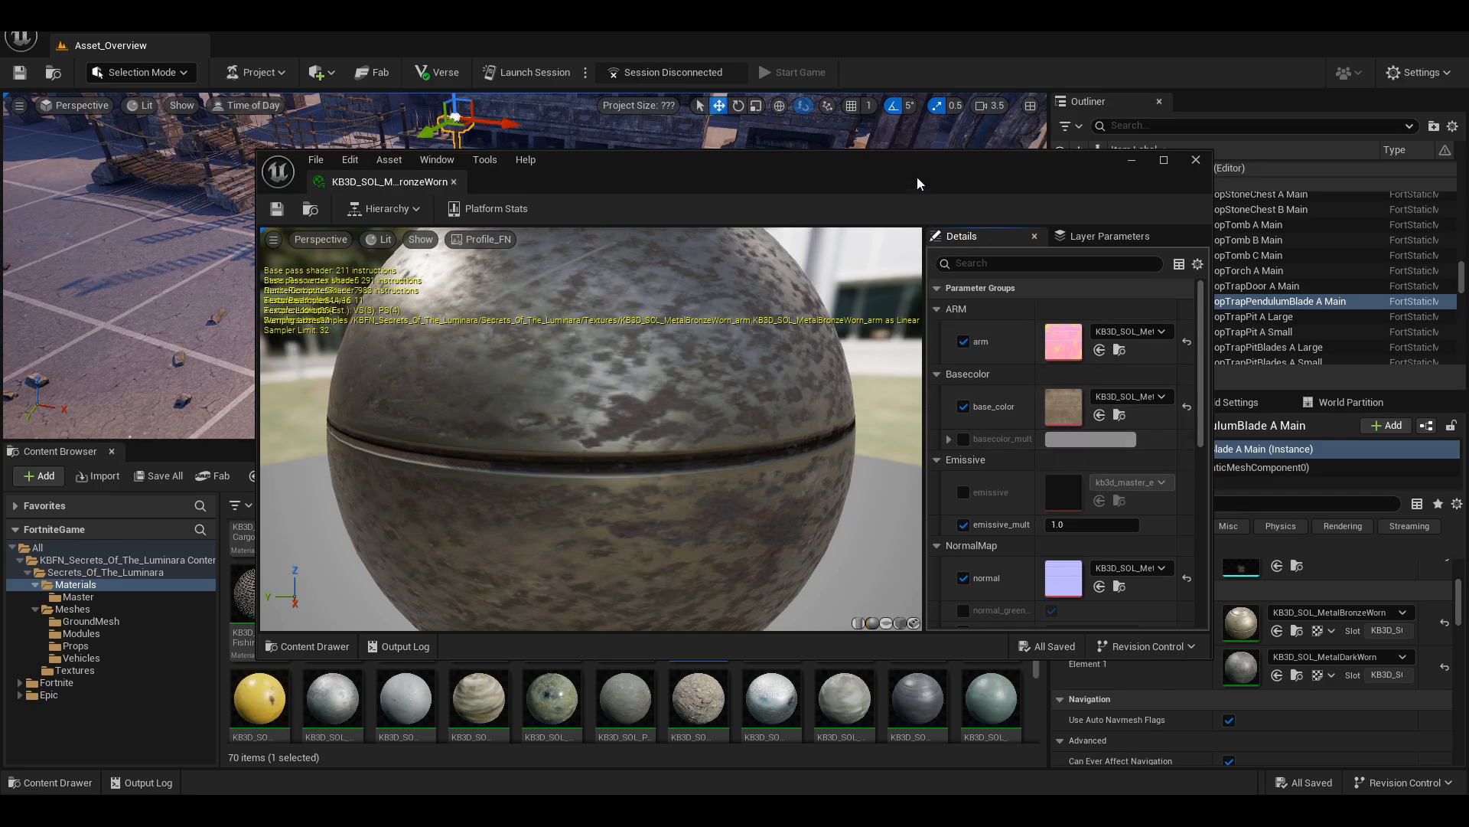
{"action": "left_click_drag", "start_coordinate": [908, 166], "coordinate": [860, 150]}
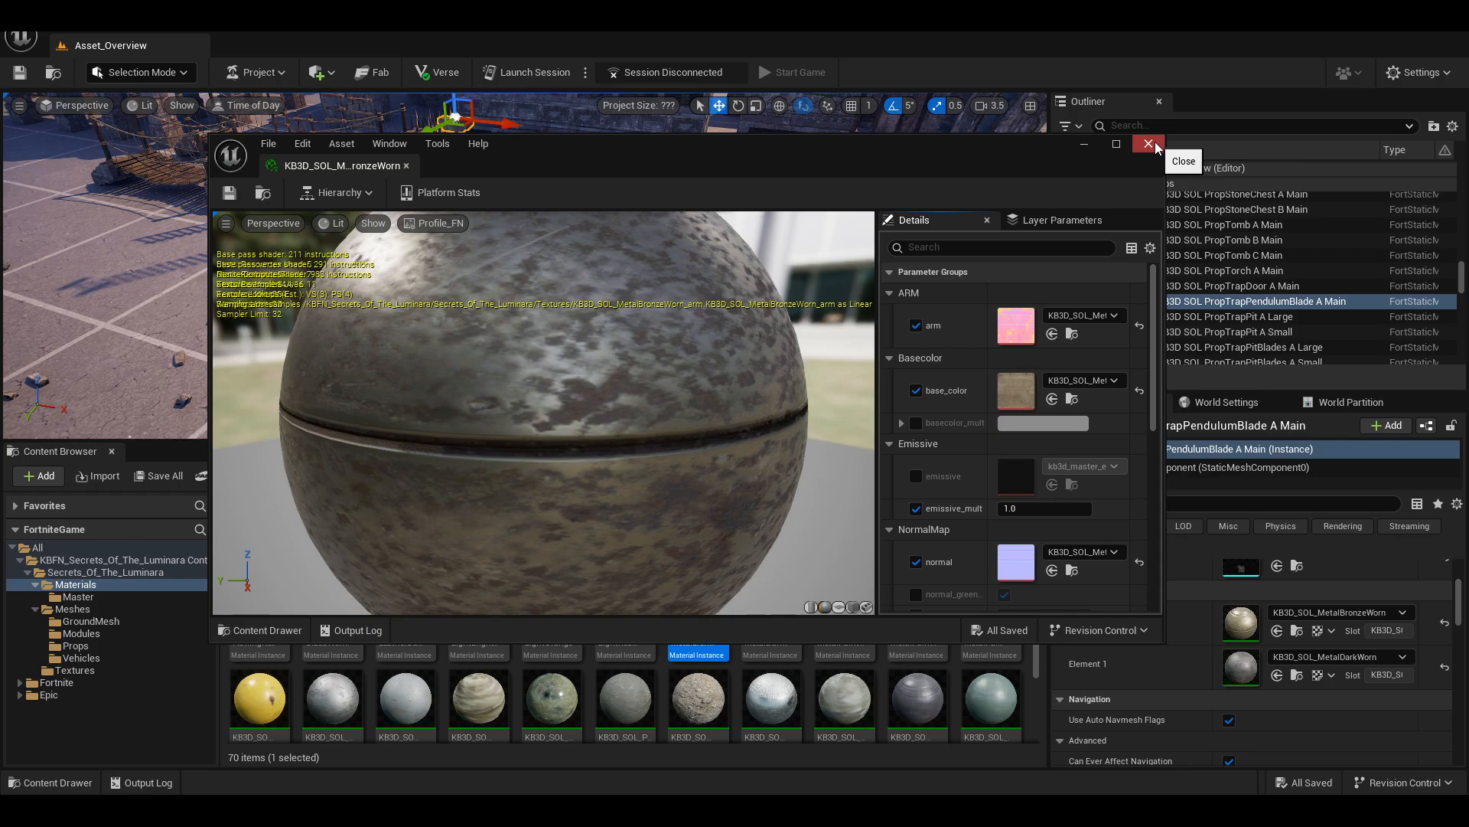
{"action": "left_click", "coordinate": [1149, 145]}
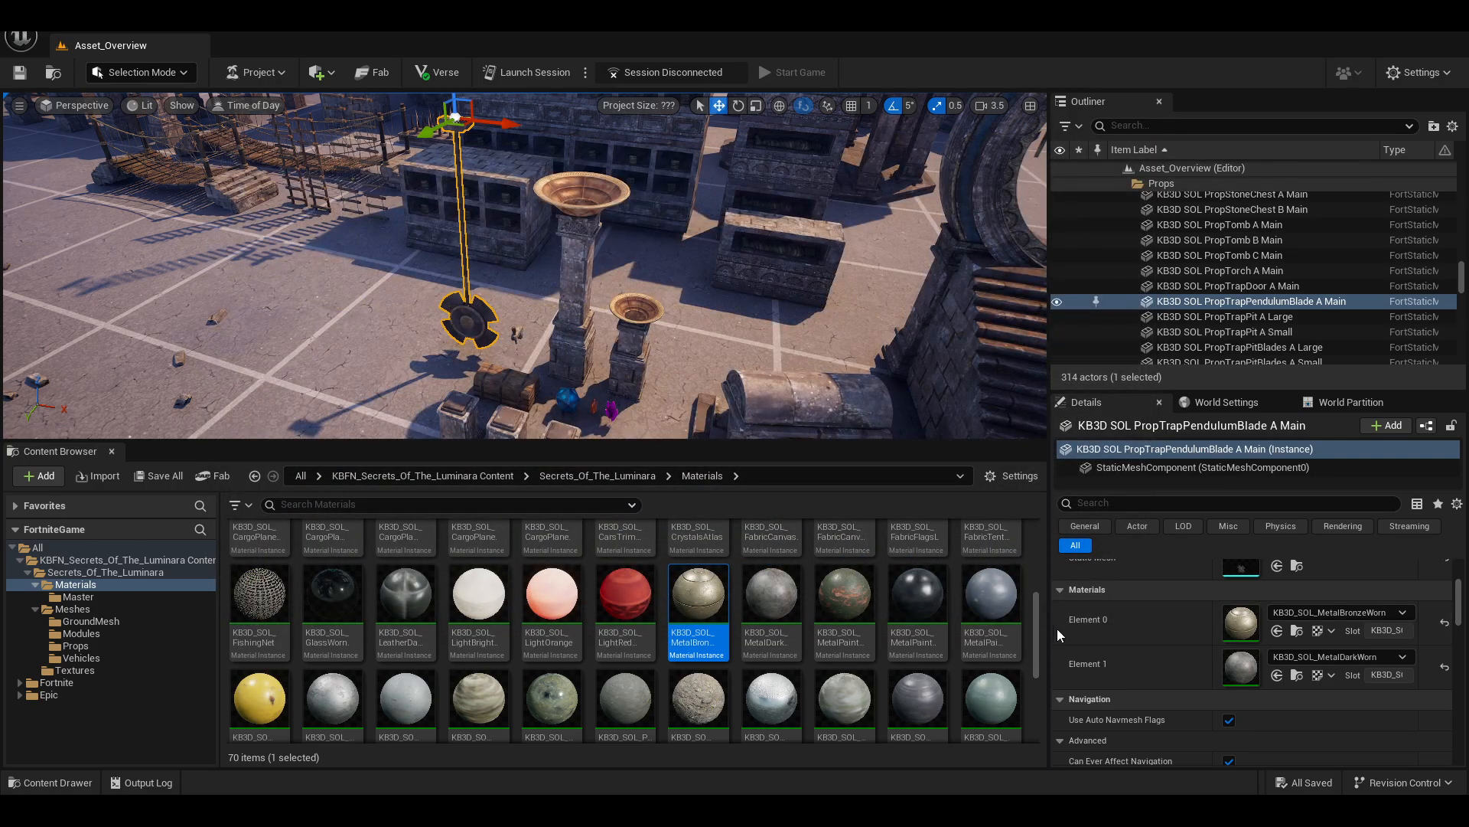
- Examine the kit's Materials folder and the kb3d_master textures and master materials in its Master subfolder
{"action": "scroll", "coordinate": [1057, 627], "scroll_direction": "up", "scroll_amount": 2}
{"action": "left_click_drag", "start_coordinate": [1039, 627], "coordinate": [1040, 553]}
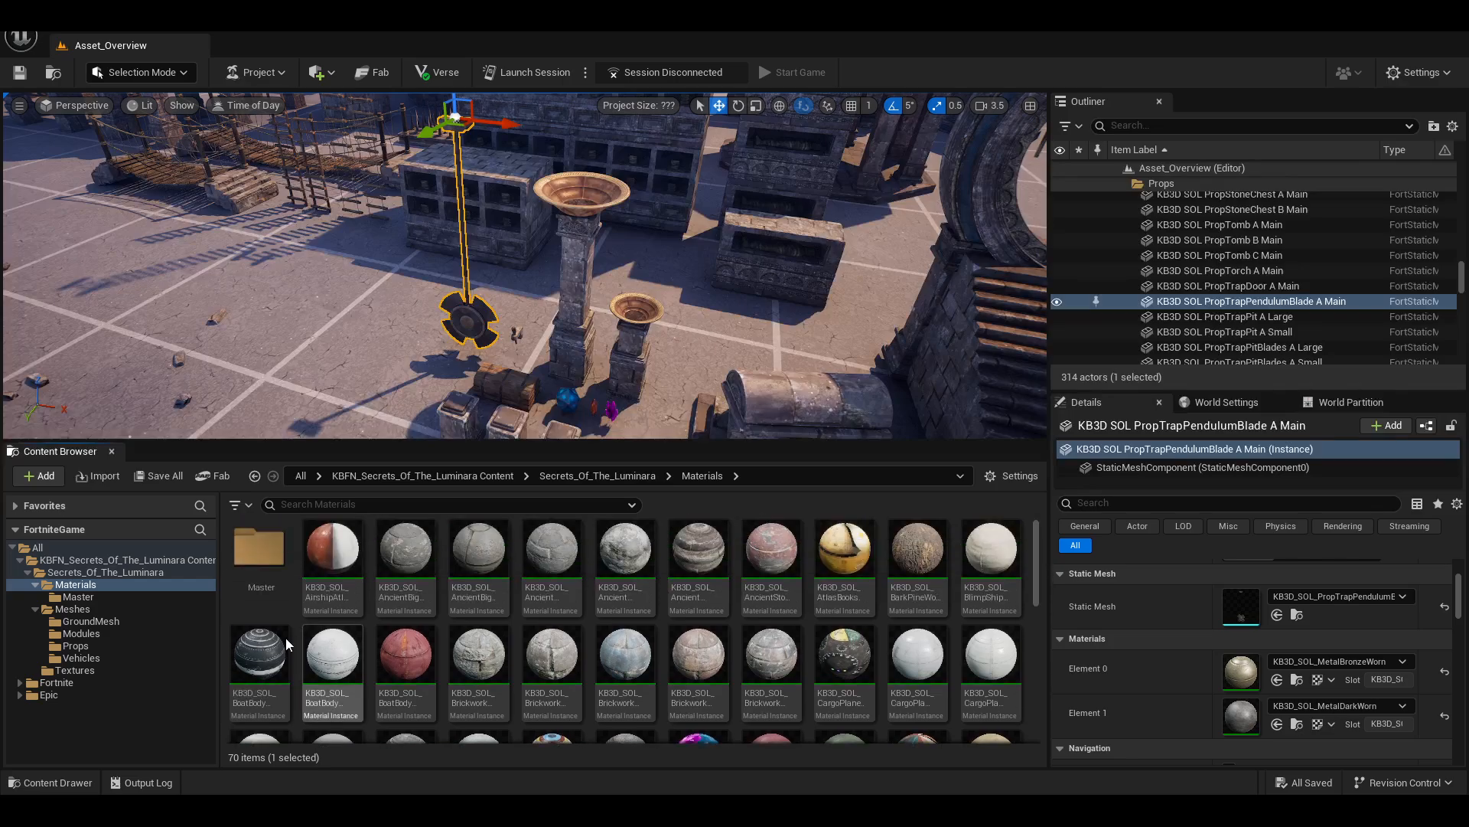
{"action": "mouse_move", "coordinate": [558, 293]}
{"action": "right_mouse_down"}
{"action": "mouse_move", "coordinate": [811, 291]}
{"action": "mouse_move", "coordinate": [605, 256]}
{"action": "mouse_move", "coordinate": [429, 257]}
{"action": "mouse_move", "coordinate": [613, 264]}
{"action": "mouse_move", "coordinate": [557, 298]}
{"action": "right_mouse_up"}
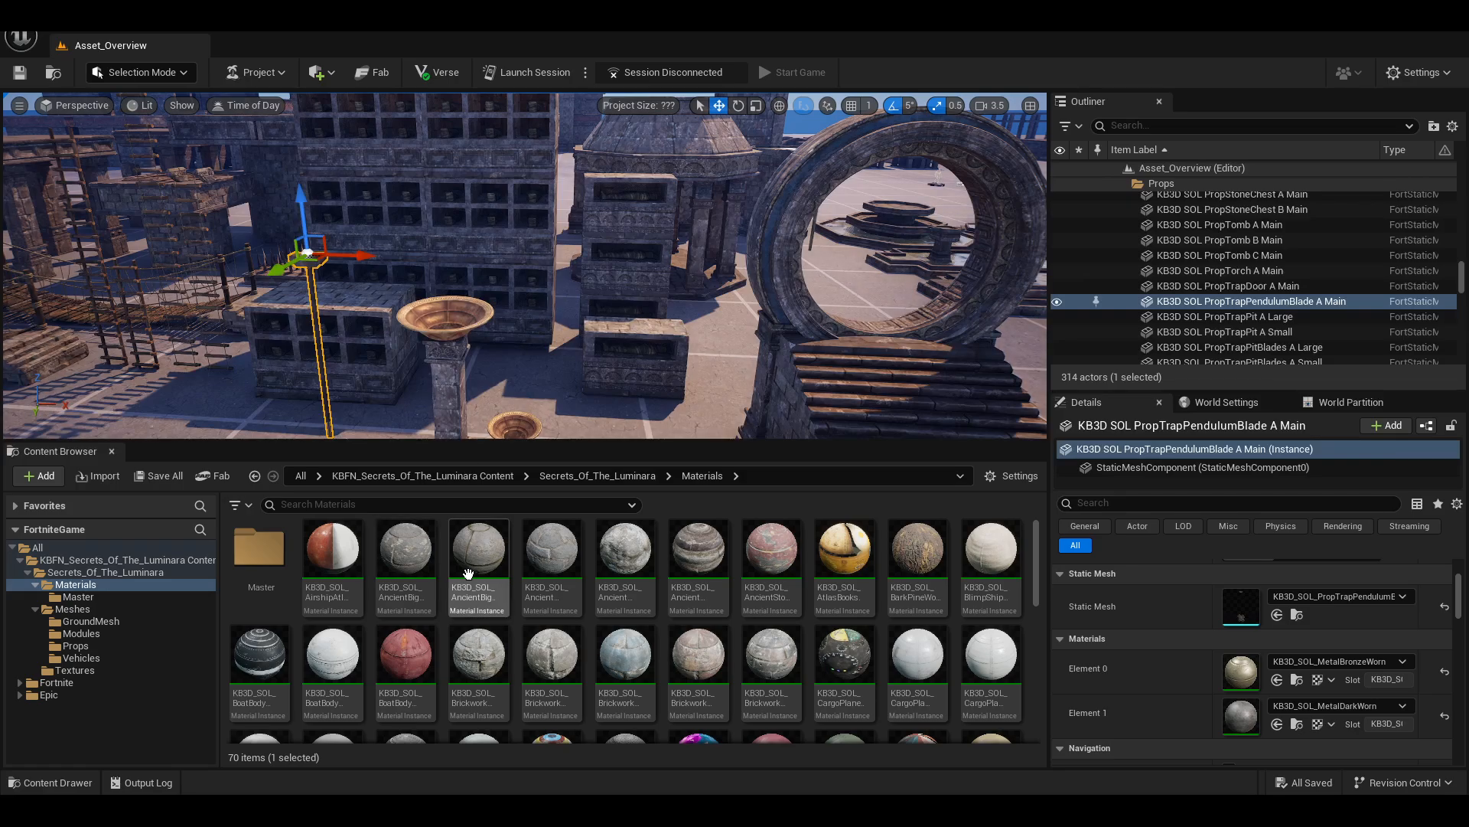
{"action": "mouse_move", "coordinate": [465, 528]}
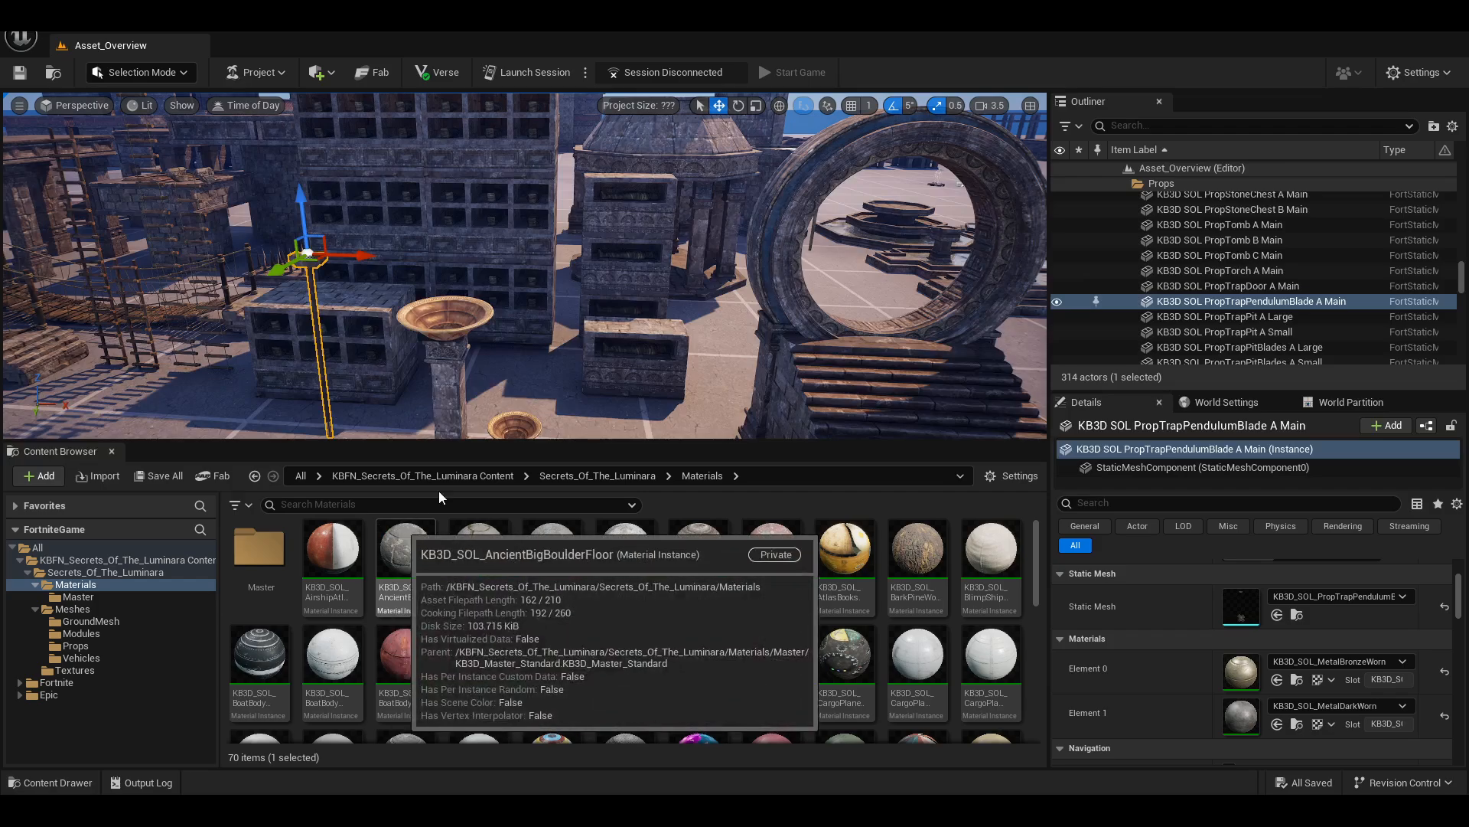
{"action": "right_click_drag", "start_coordinate": [496, 290], "coordinate": [627, 315]}
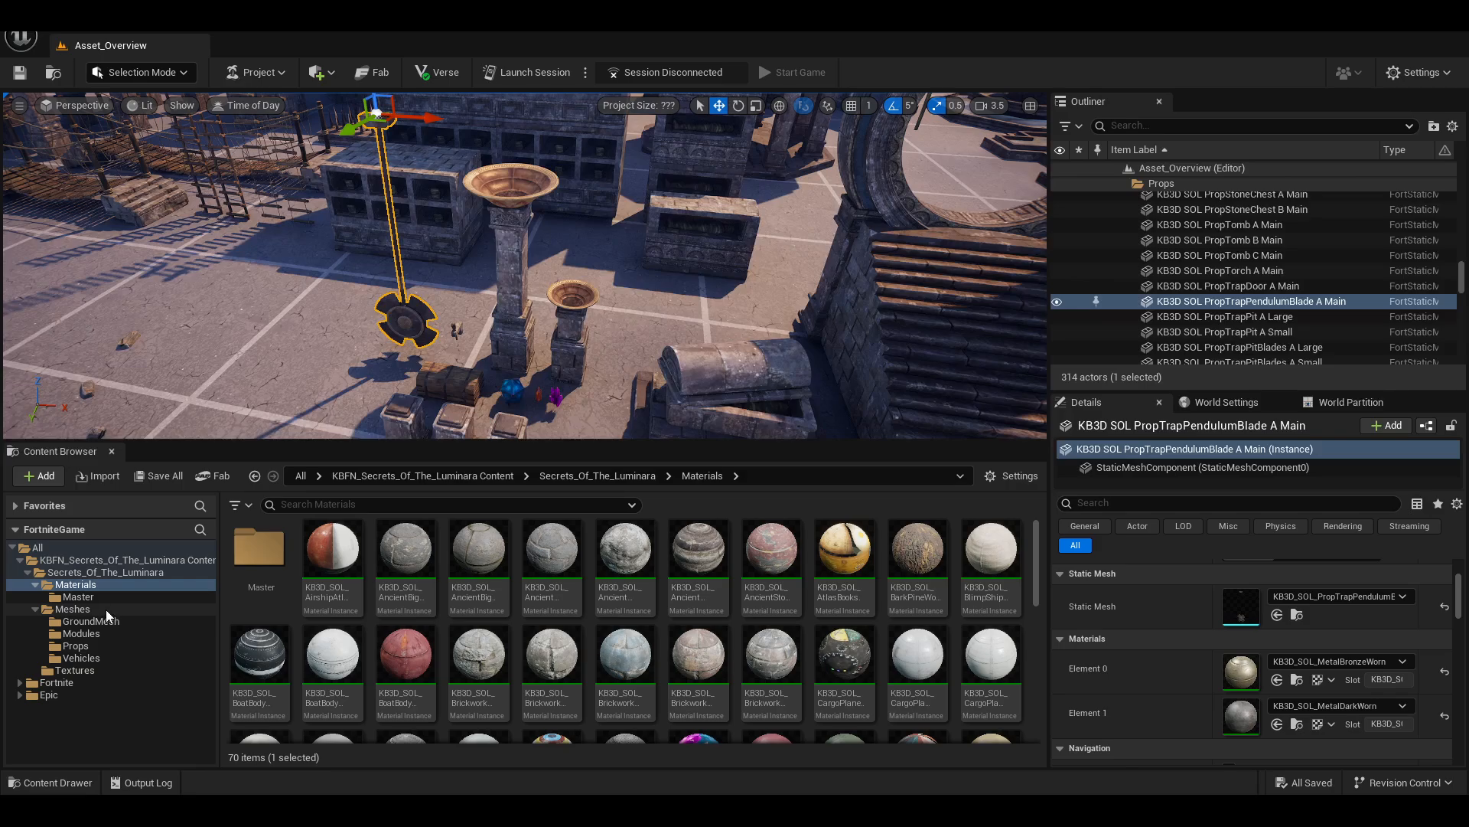
{"action": "left_click", "coordinate": [89, 598]}
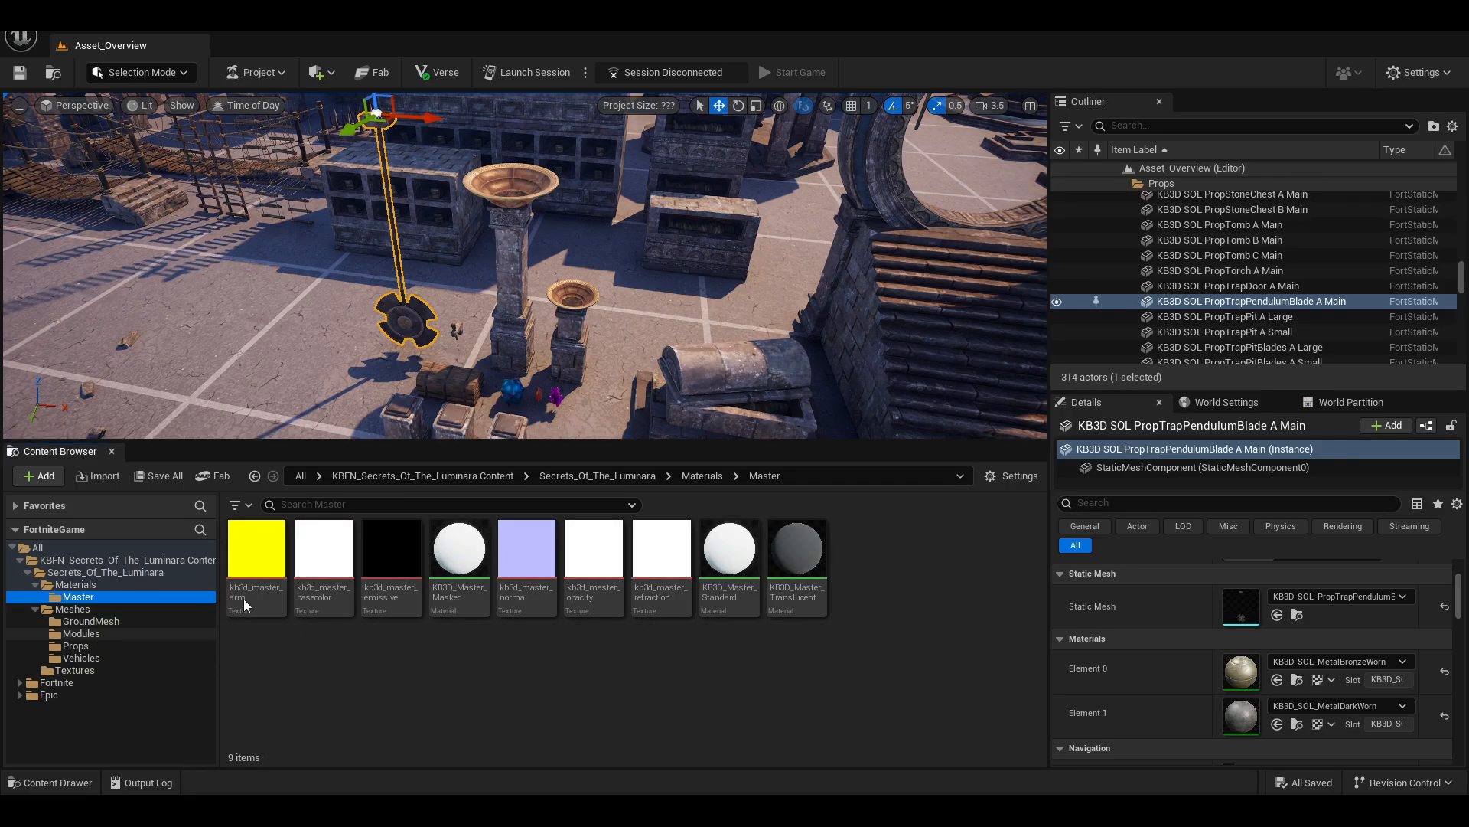
{"action": "left_click", "coordinate": [265, 563]}
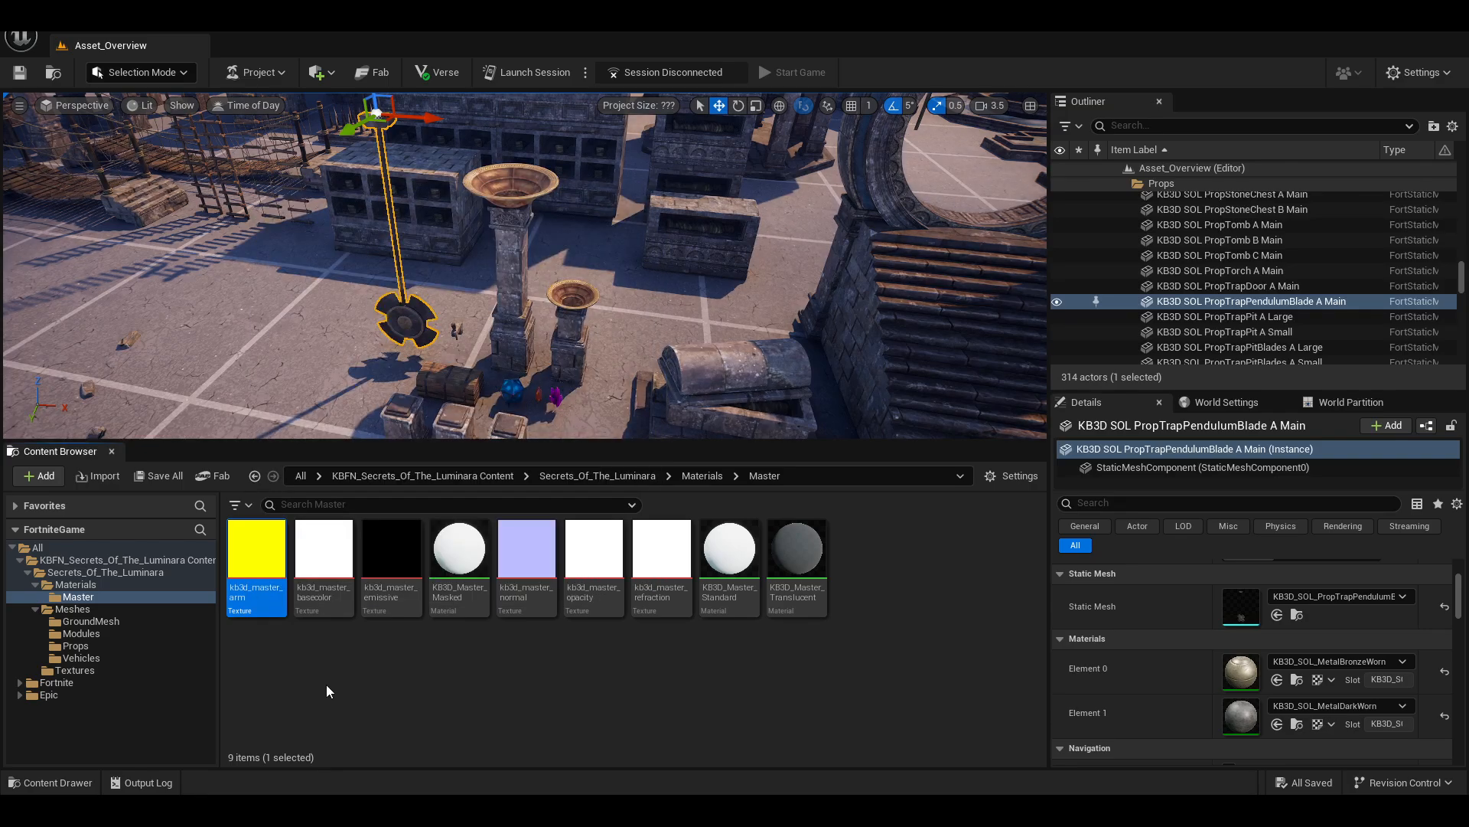
{"action": "left_click", "coordinate": [326, 685]}
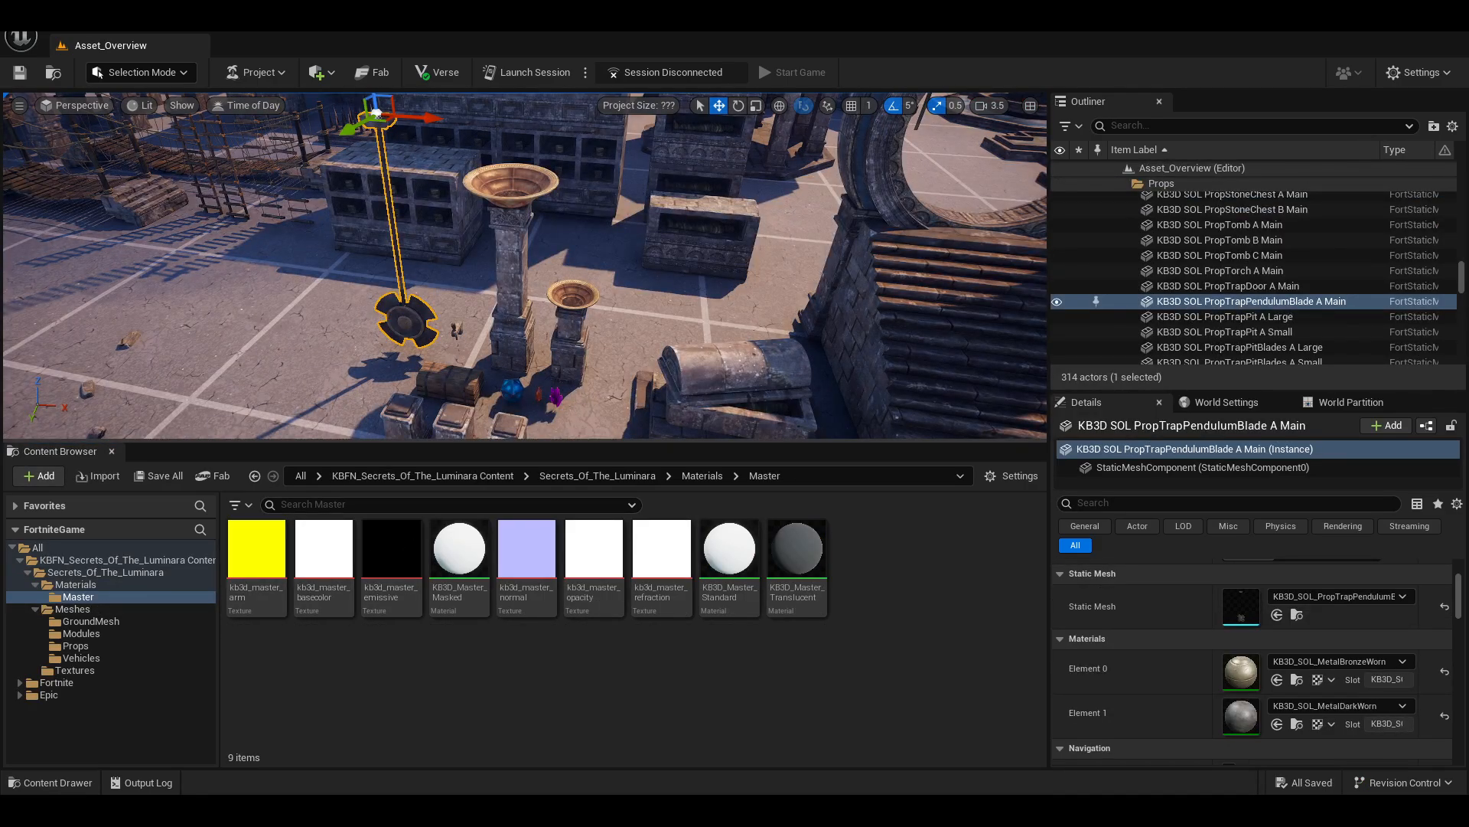
- Migrate the pendulum blade's static mesh with all its materials and textures to the YT_Tutorials project's Content folder
{"action": "right_click", "coordinate": [408, 337]}
{"action": "left_click", "coordinate": [466, 350]}
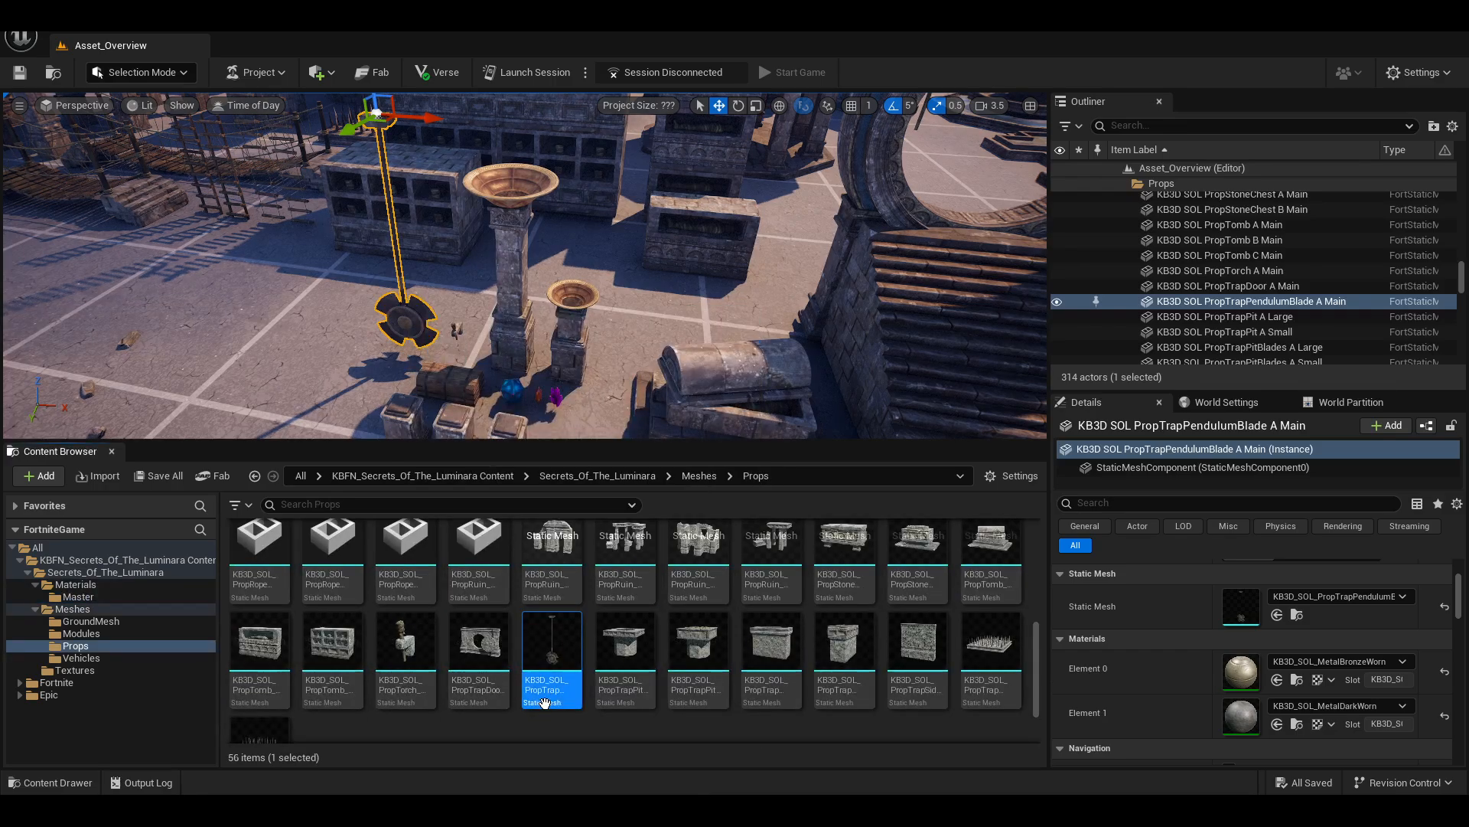
{"action": "right_click", "coordinate": [555, 660]}
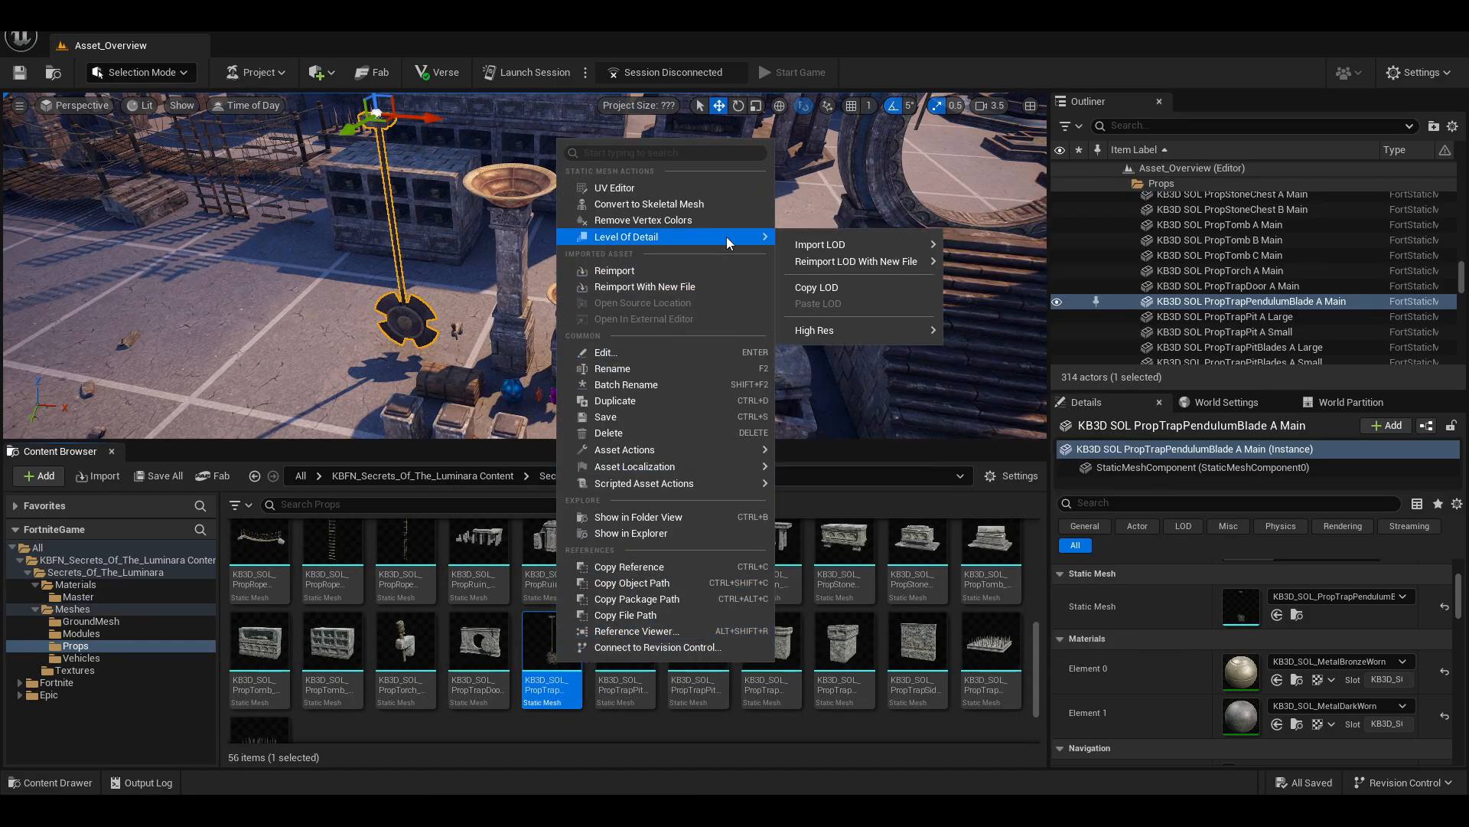
{"action": "mouse_move", "coordinate": [707, 451]}
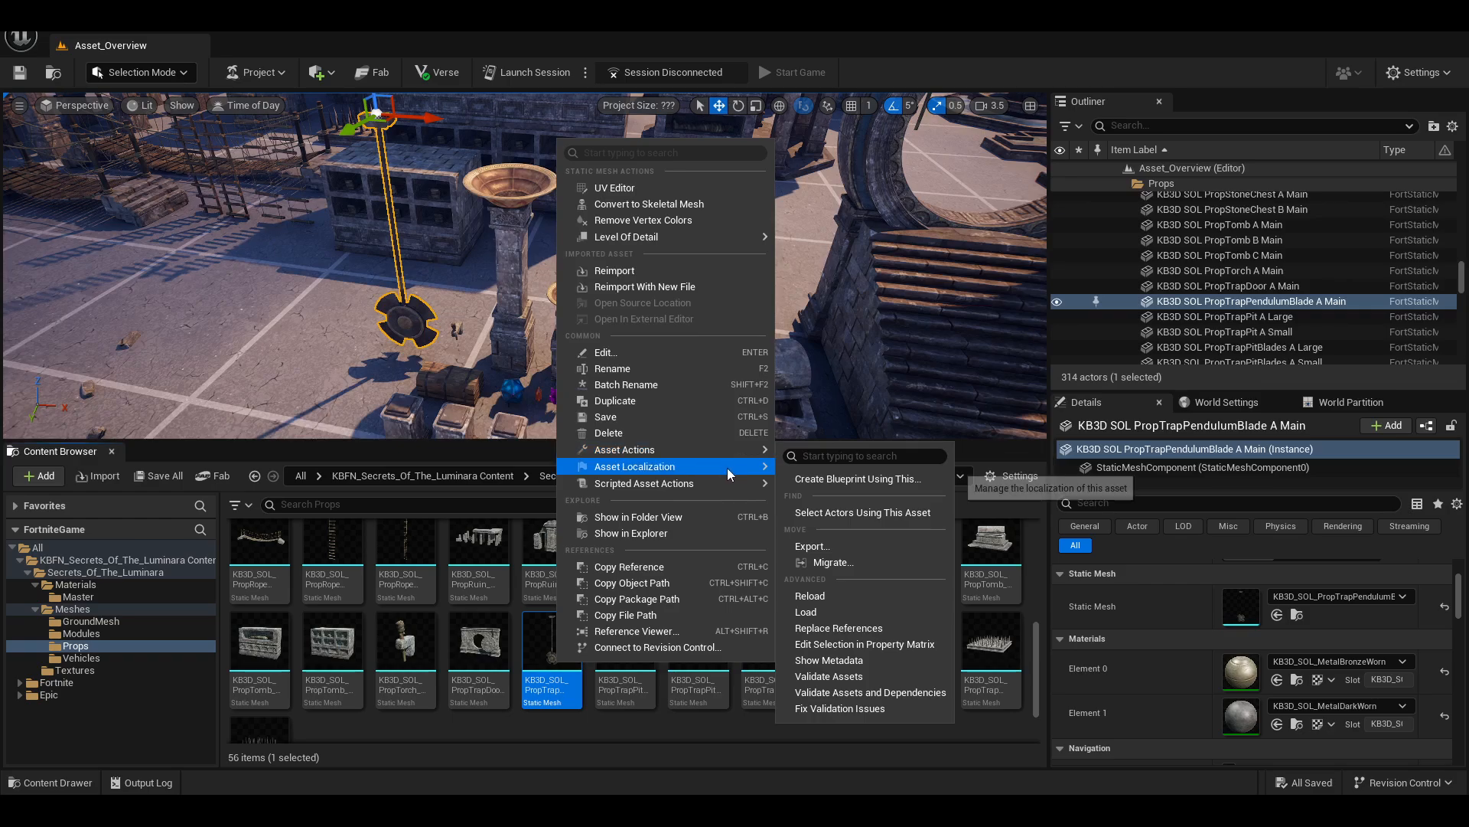
{"action": "left_click", "coordinate": [830, 562]}
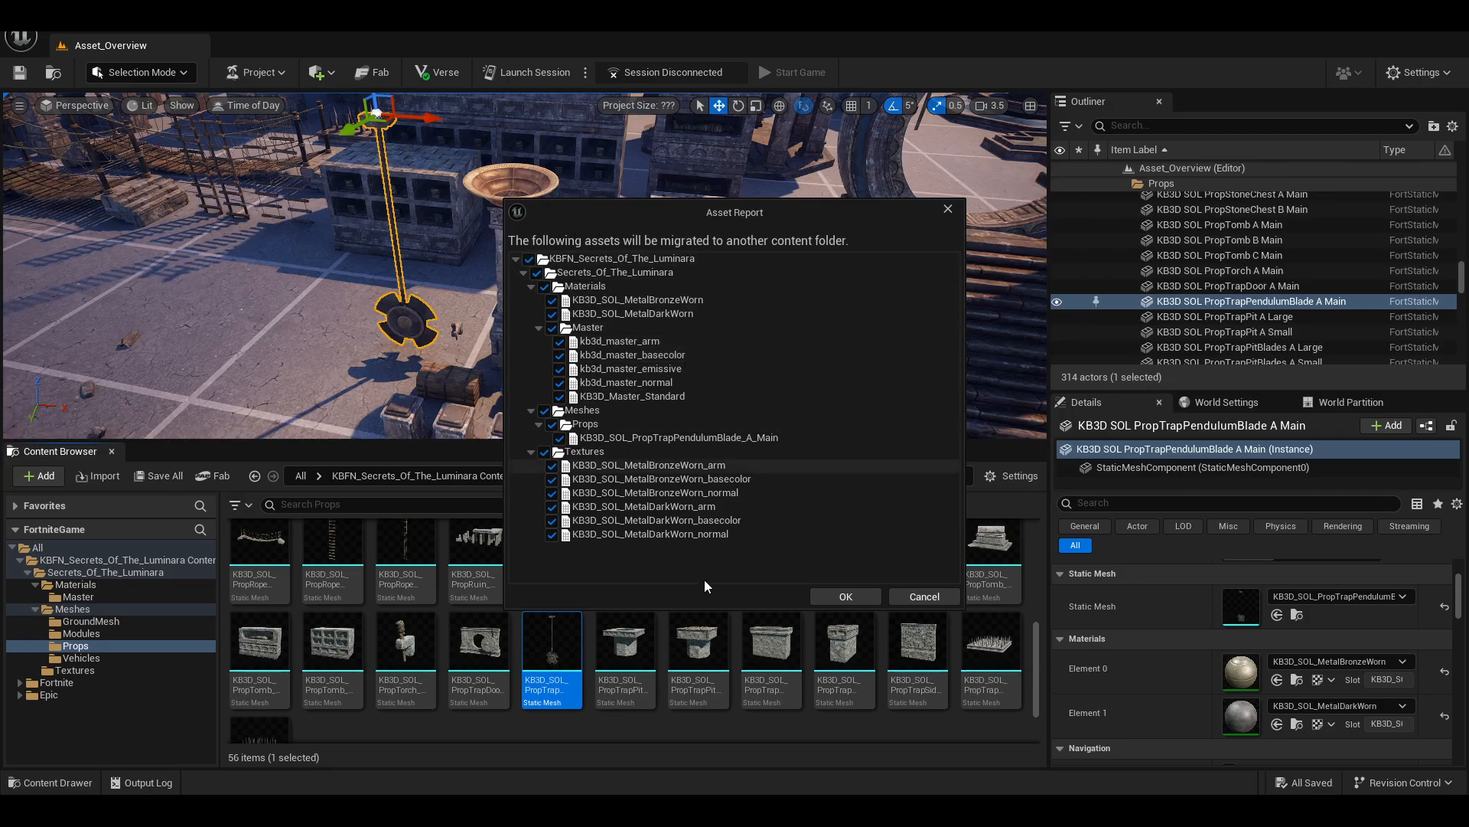
{"action": "left_click", "coordinate": [846, 596]}
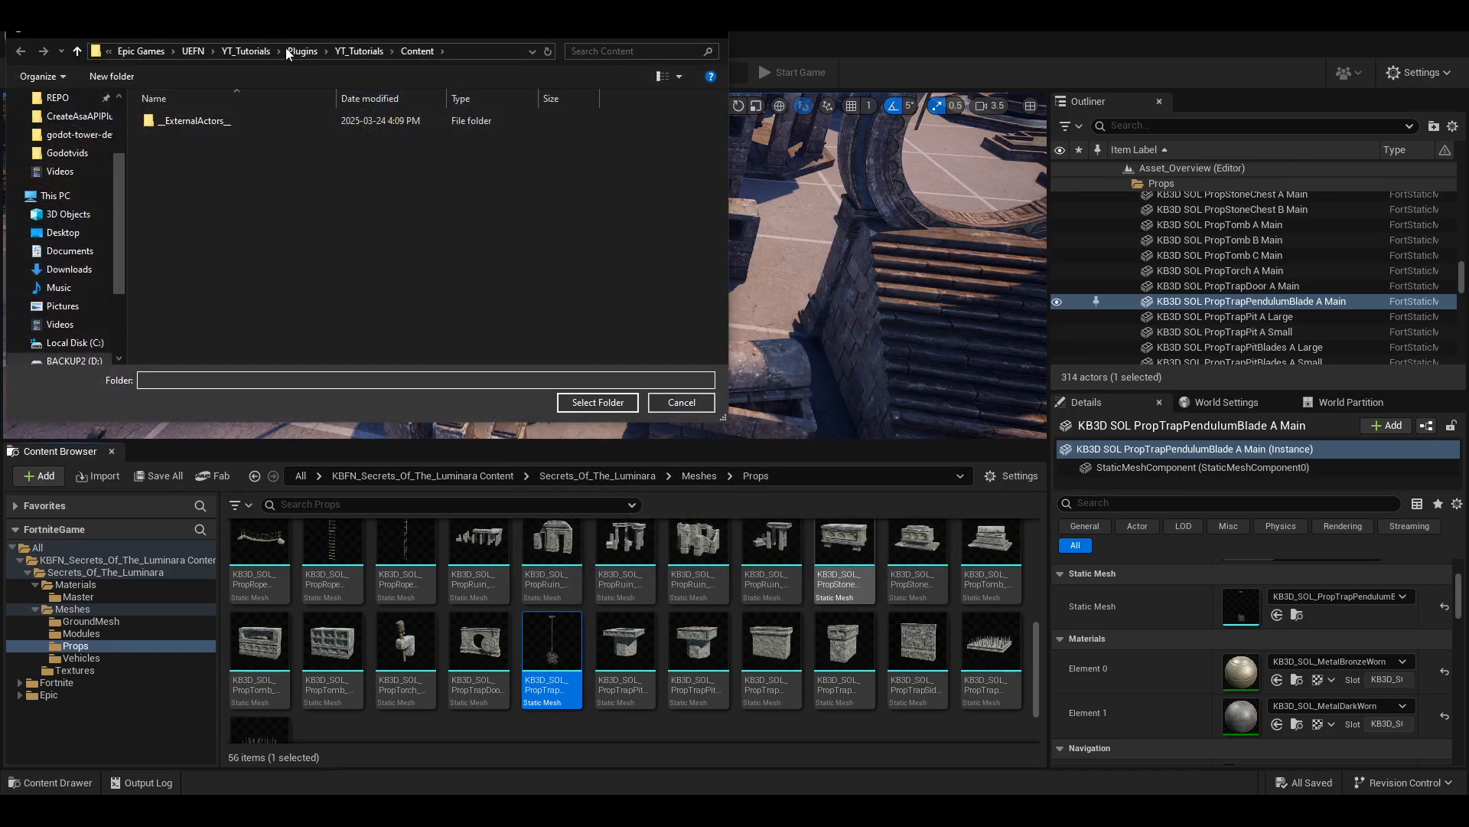
{"action": "left_click", "coordinate": [582, 405]}
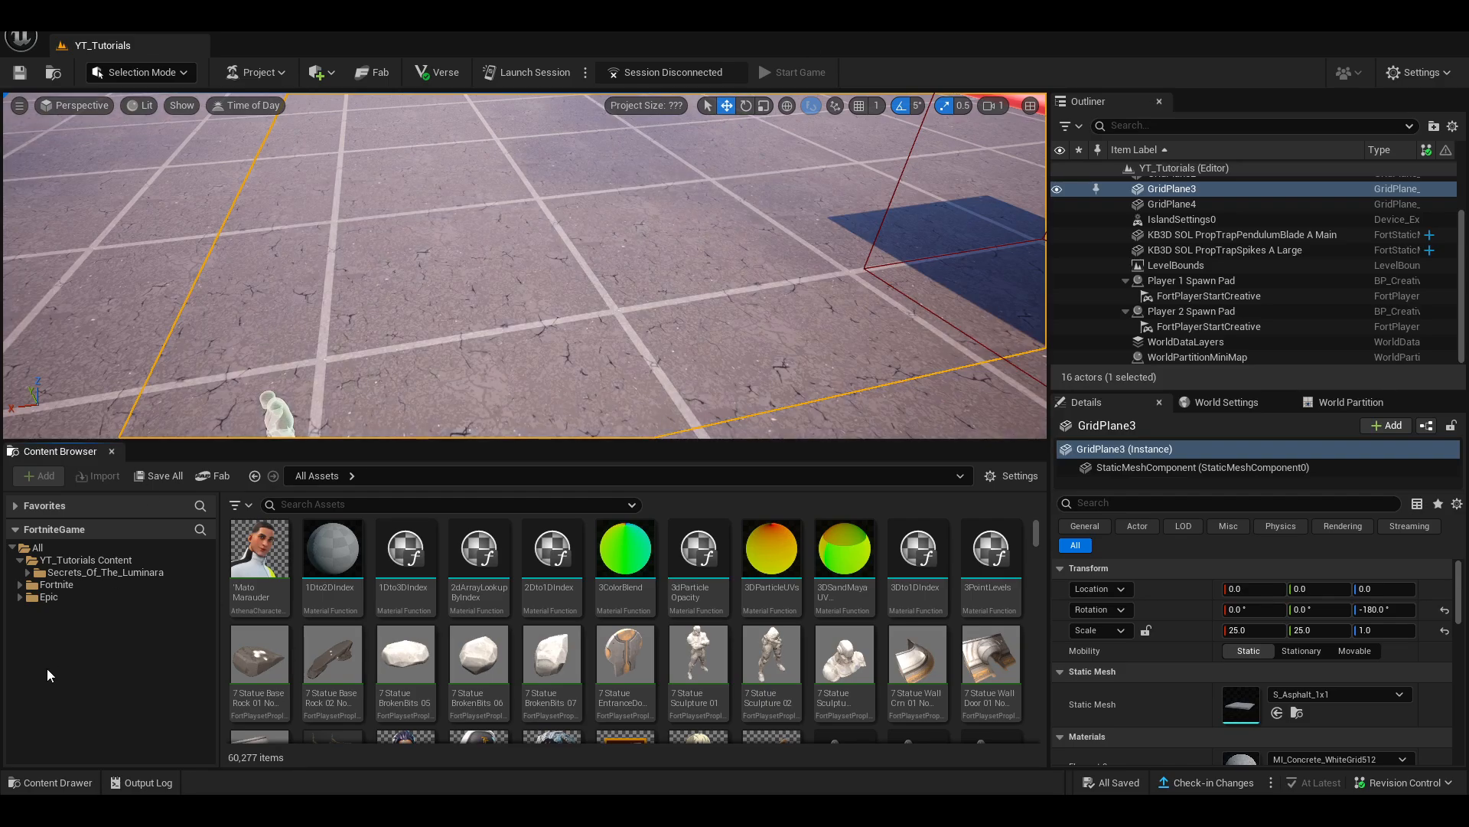
- In the YT_Tutorials project, place the migrated pendulum blade mesh from Secrets_Of_The_Luminara's Meshes/Props folder onto the level floor
{"action": "left_click", "coordinate": [26, 574]}
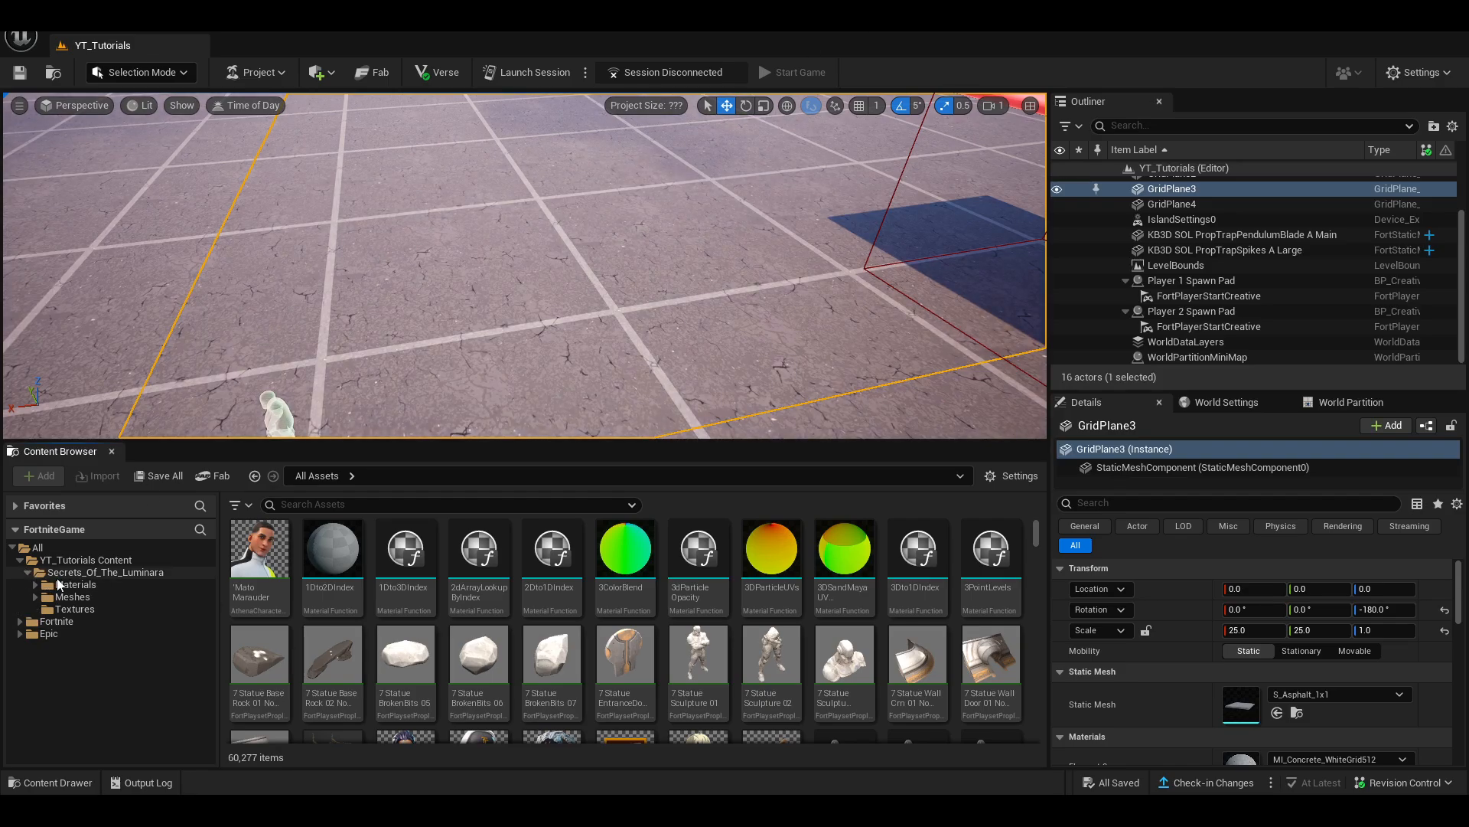
{"action": "left_click", "coordinate": [77, 598]}
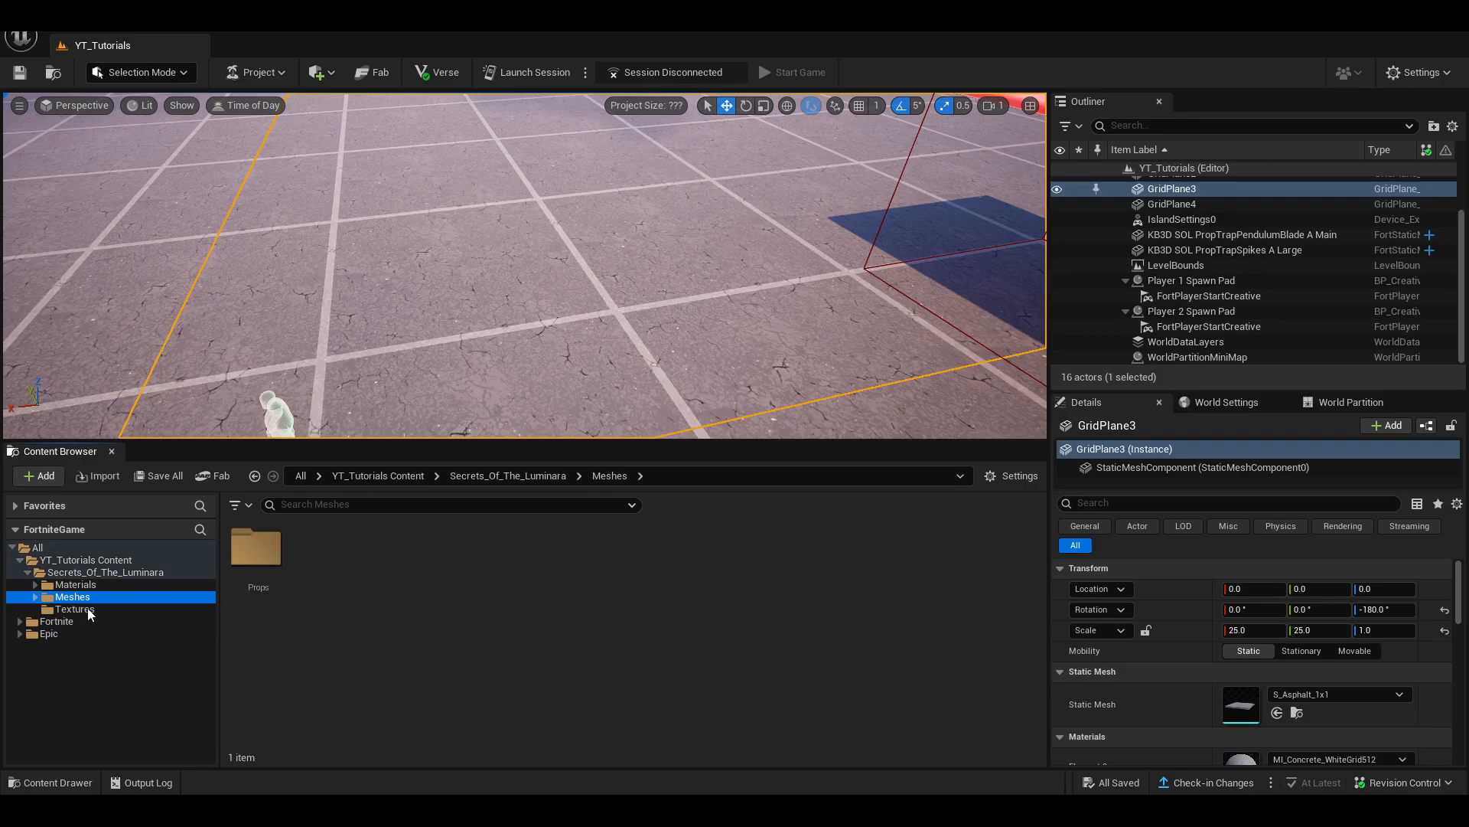
{"action": "double_click", "coordinate": [256, 547]}
{"action": "left_click_drag", "start_coordinate": [337, 472], "coordinate": [569, 273]}
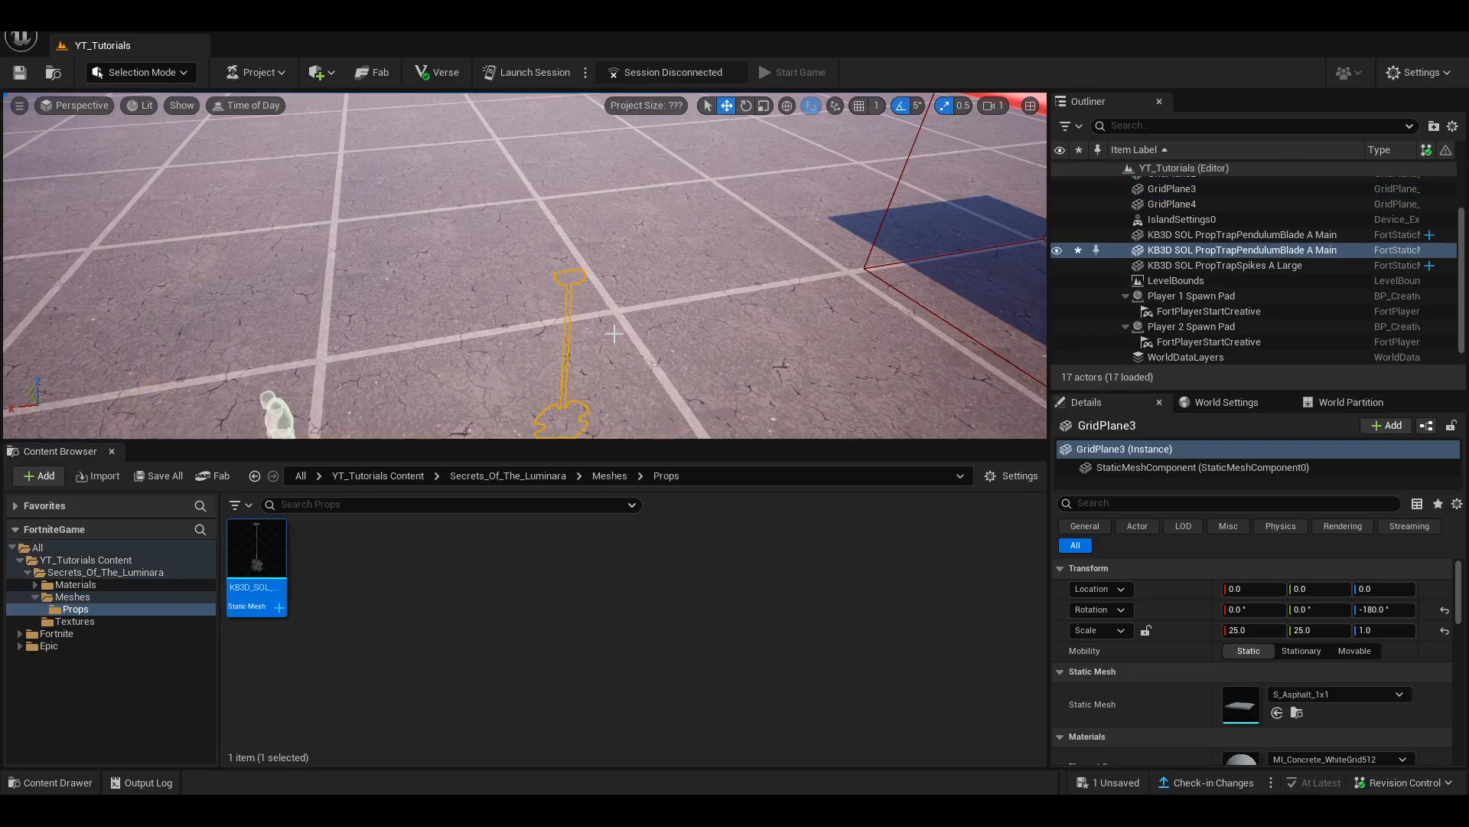
- Raise the placed pendulum blade above the floor to a Z location of about 564.5
{"action": "right_click_drag", "start_coordinate": [641, 295], "coordinate": [624, 296]}
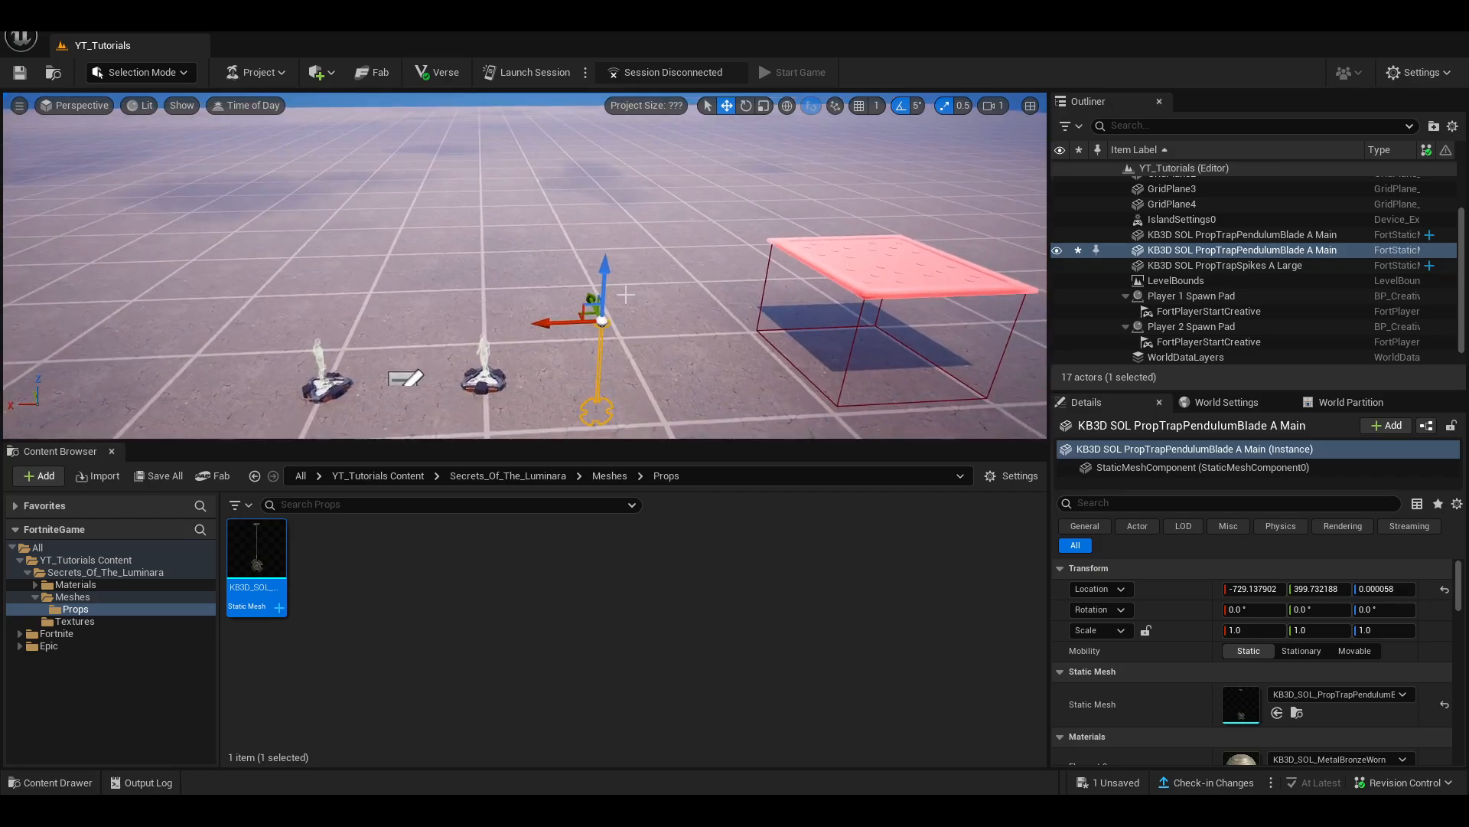
{"action": "left_click_drag", "start_coordinate": [605, 280], "coordinate": [612, 139]}
{"action": "key", "text": "w"}
{"action": "mouse_move", "coordinate": [705, 337]}
{"action": "right_mouse_down"}
{"action": "mouse_move", "coordinate": [712, 322]}
{"action": "mouse_move", "coordinate": [706, 337]}
{"action": "right_mouse_up"}
{"action": "key", "text": "s"}
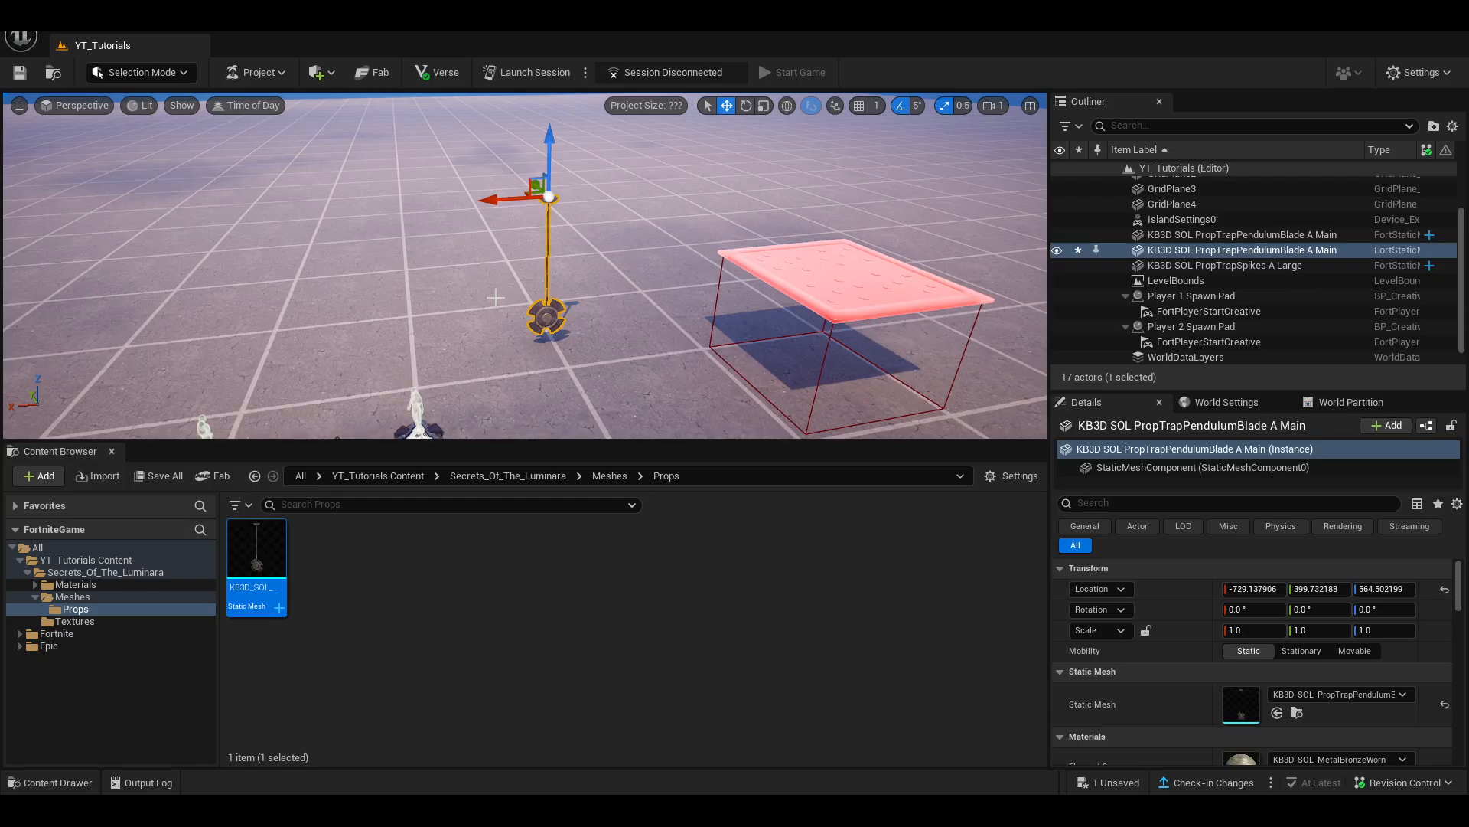